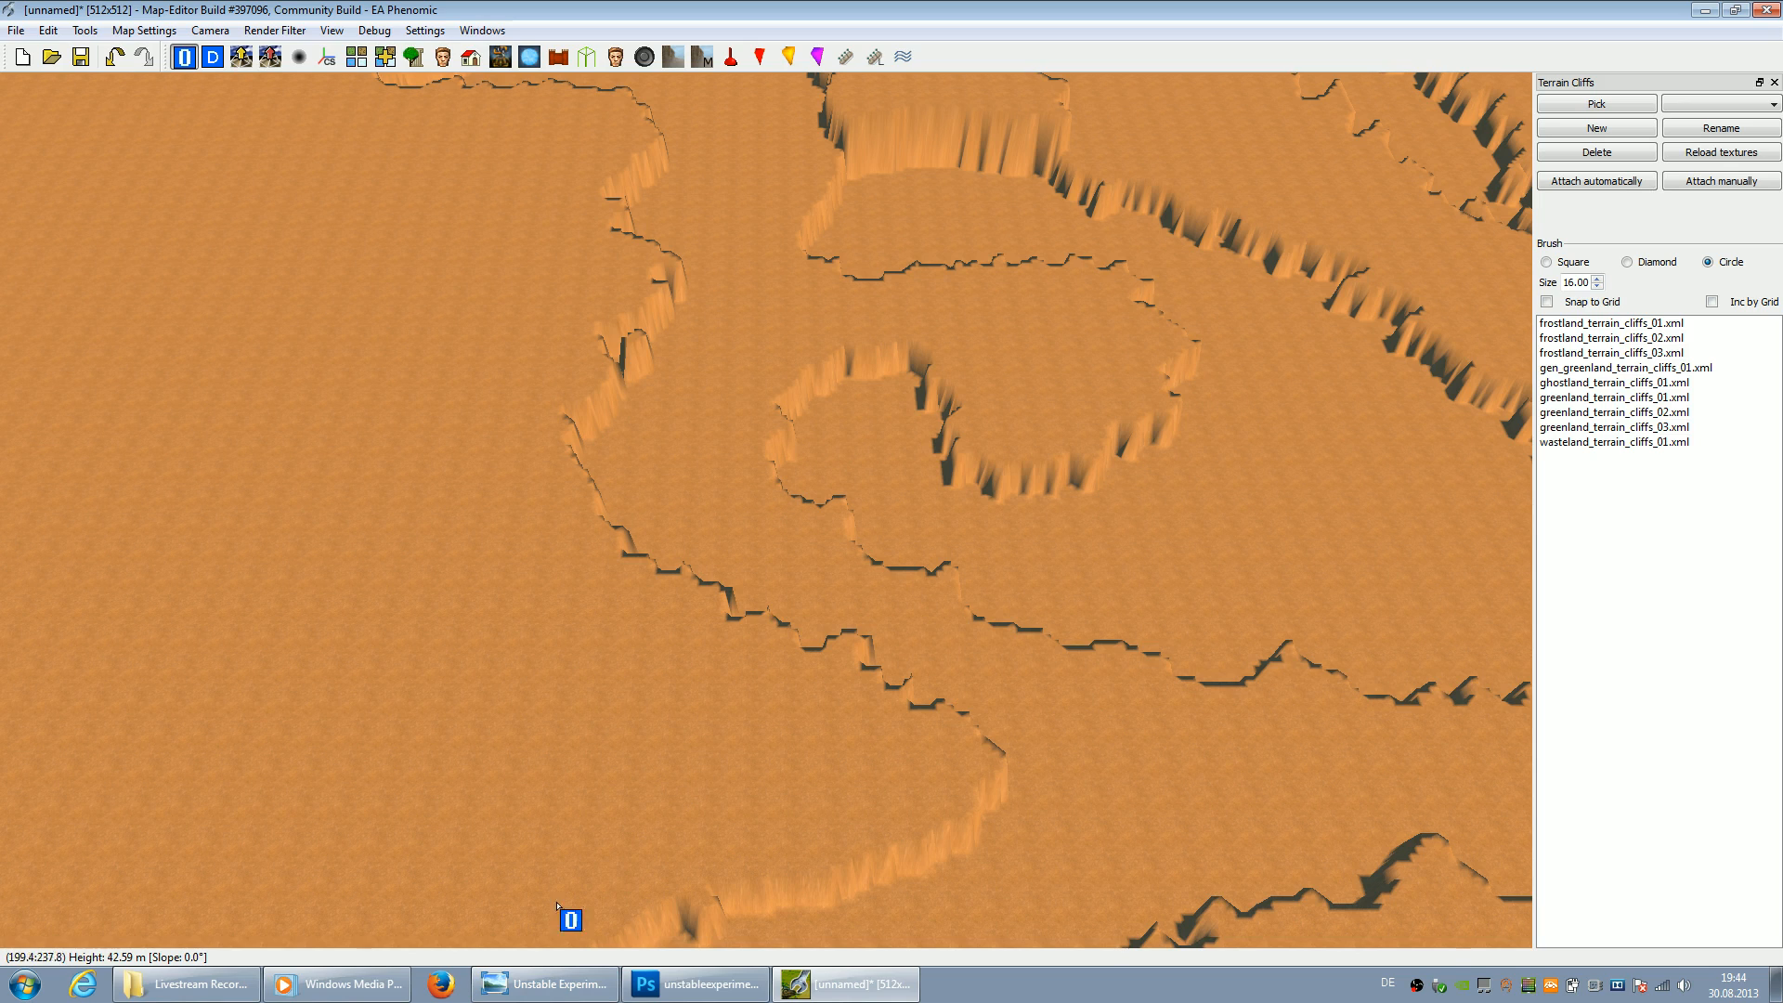
# Examine the Unstable Experiments sketch and compare its layout with the cliffs of the open map
pyautogui.click(551, 986)
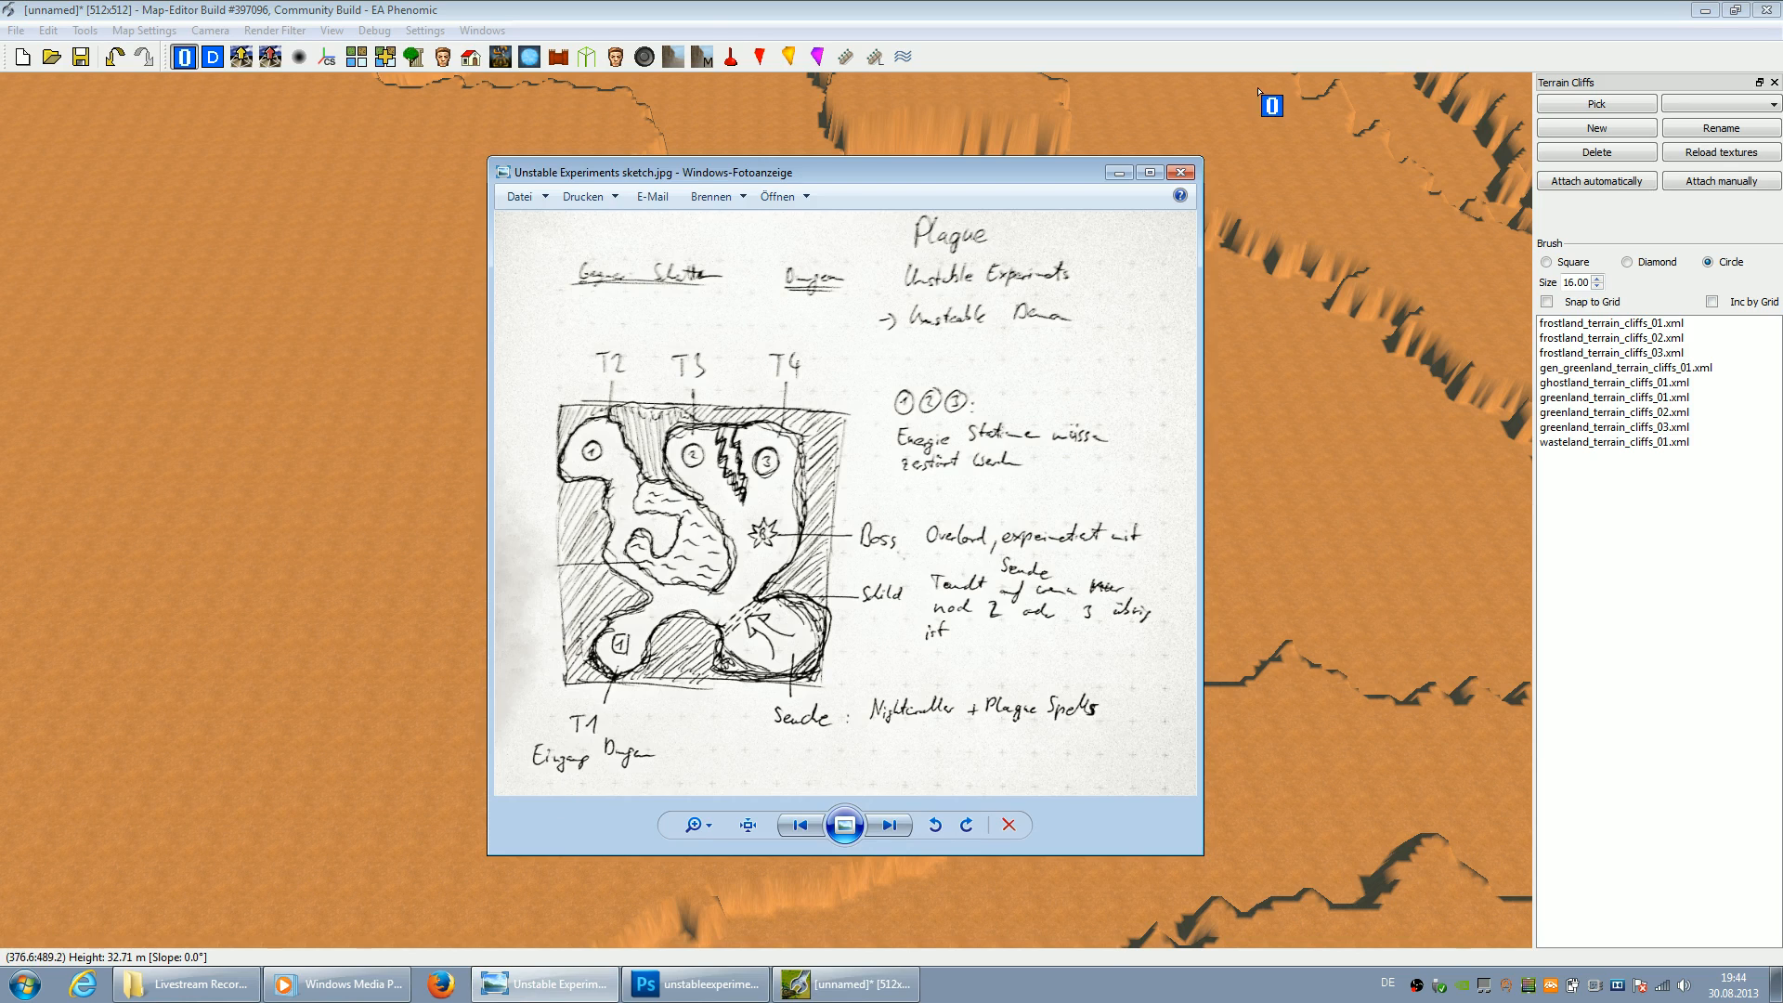
pyautogui.click(1180, 175)
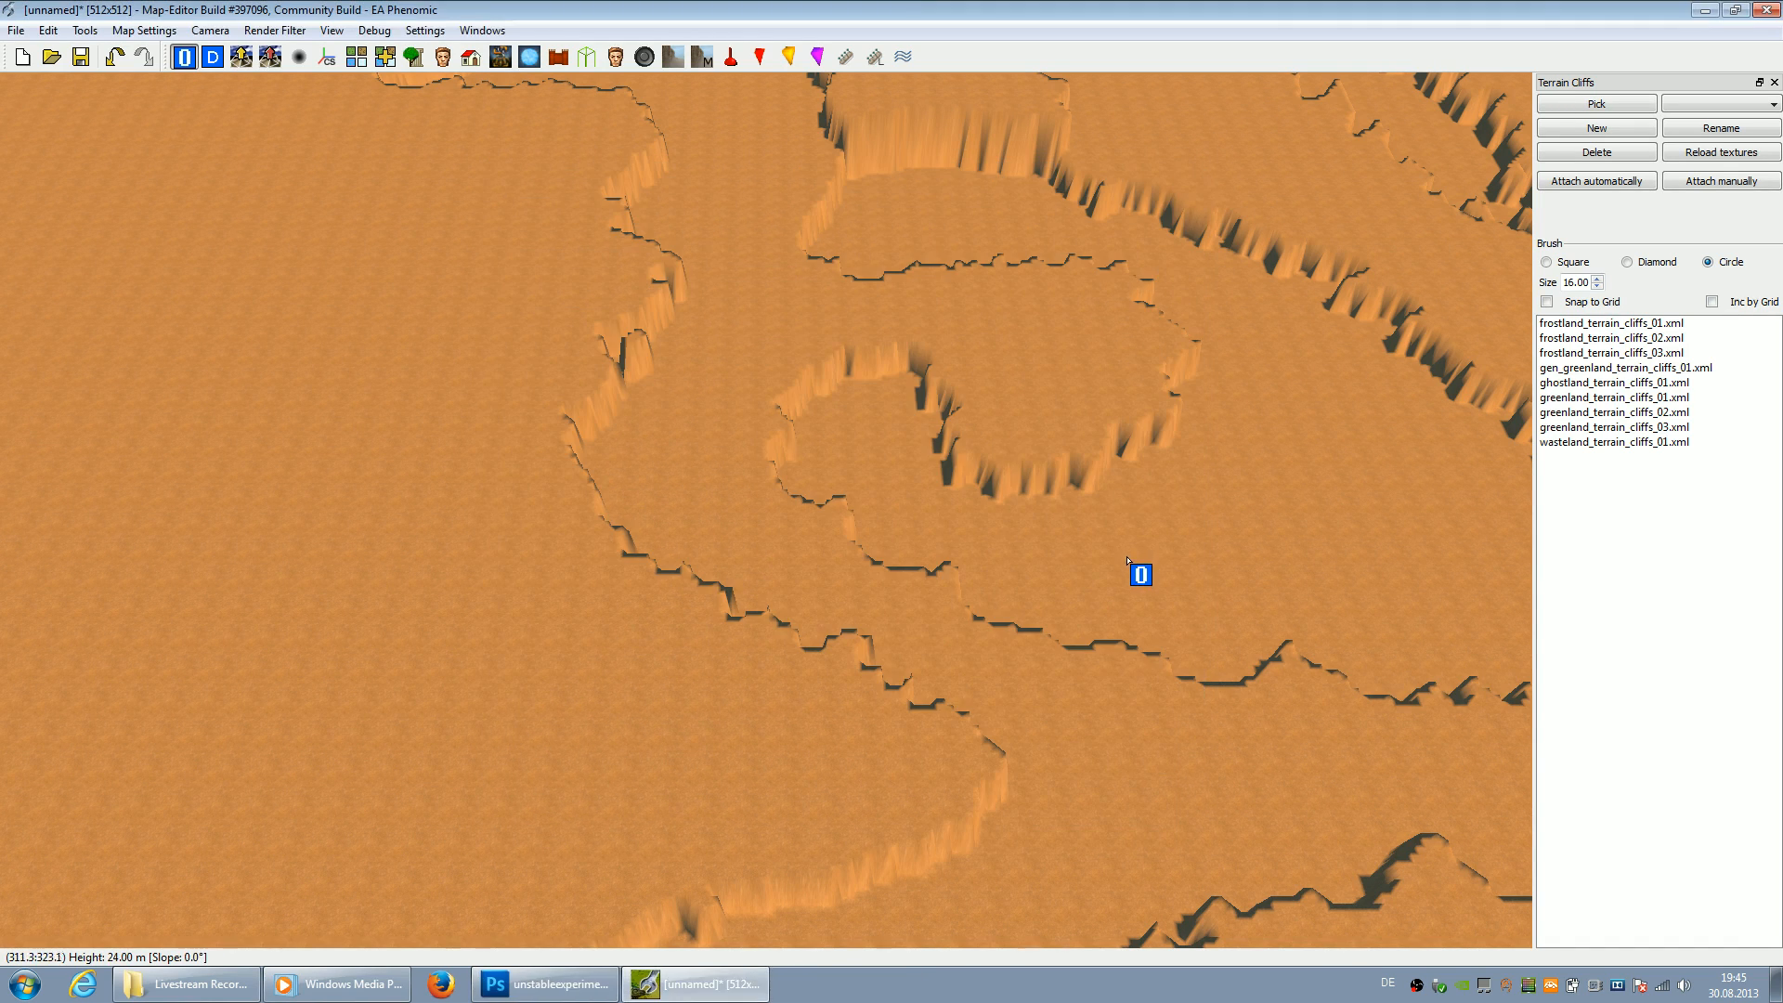
pyautogui.press('Right')
pyautogui.press('Down')
pyautogui.press('Up')
pyautogui.press('Right')
pyautogui.press('Right')
pyautogui.press('Up')
pyautogui.press('Down')
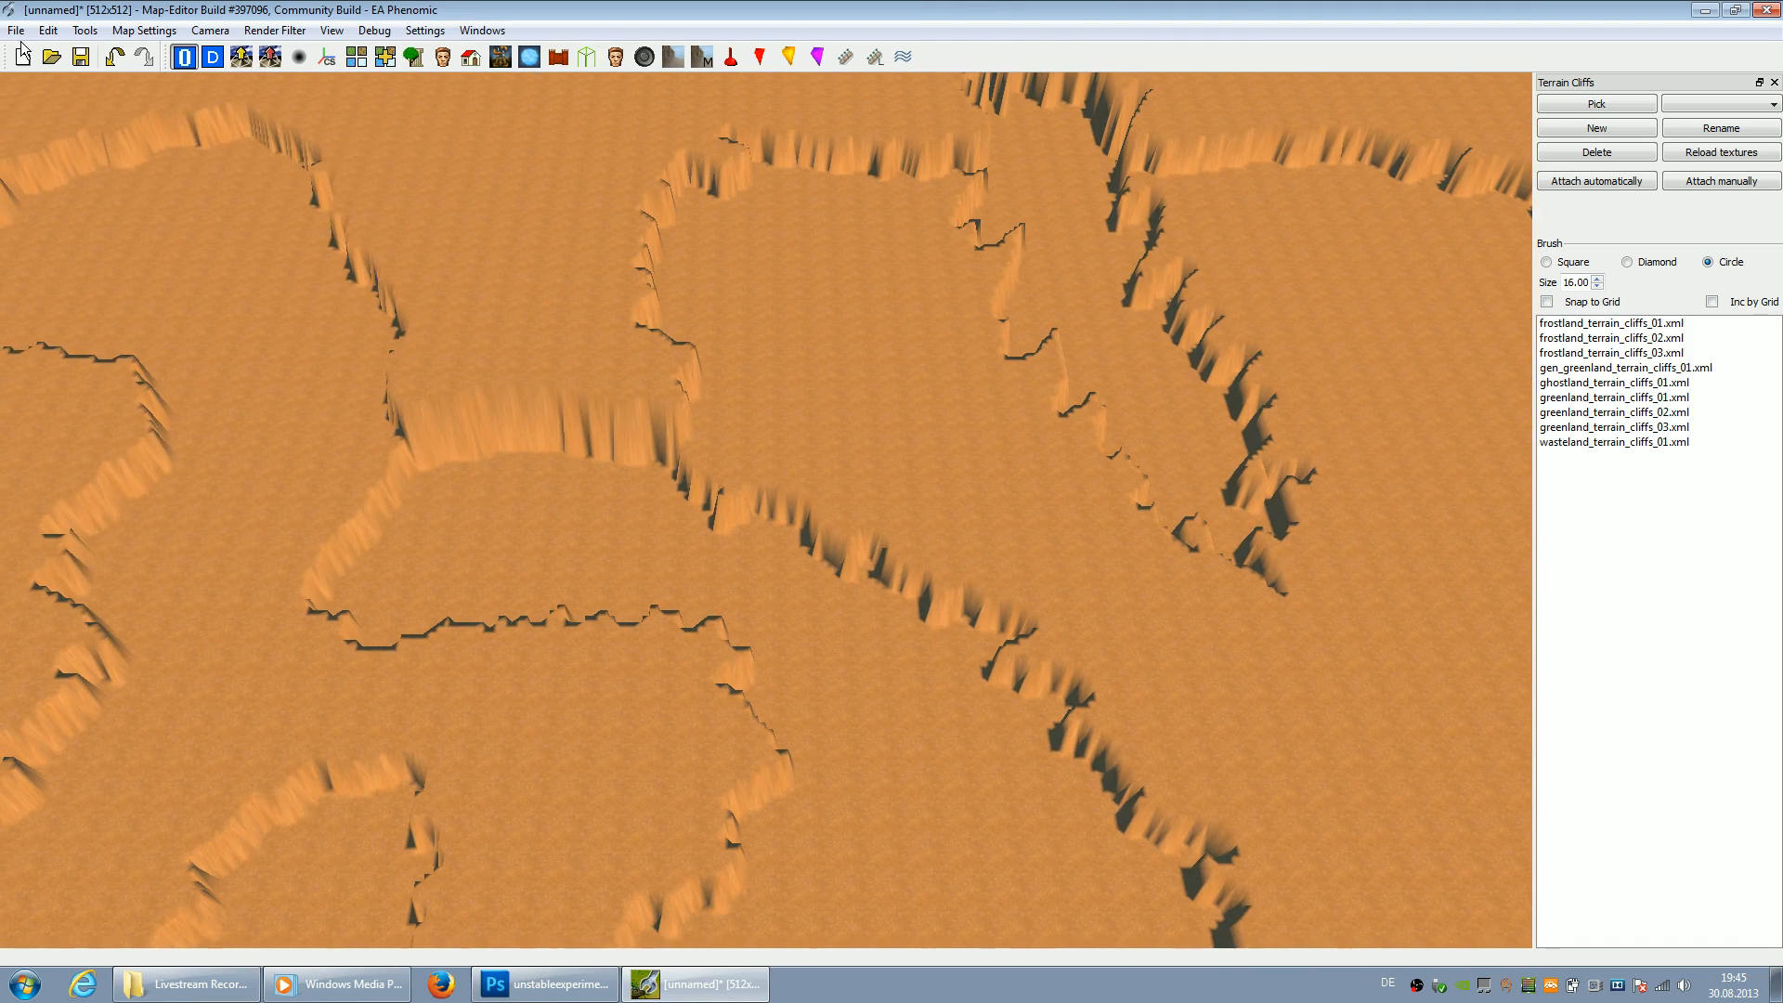
# Close the unnamed map and discard its unsaved changes
pyautogui.click(15, 30)
pyautogui.click(91, 147)
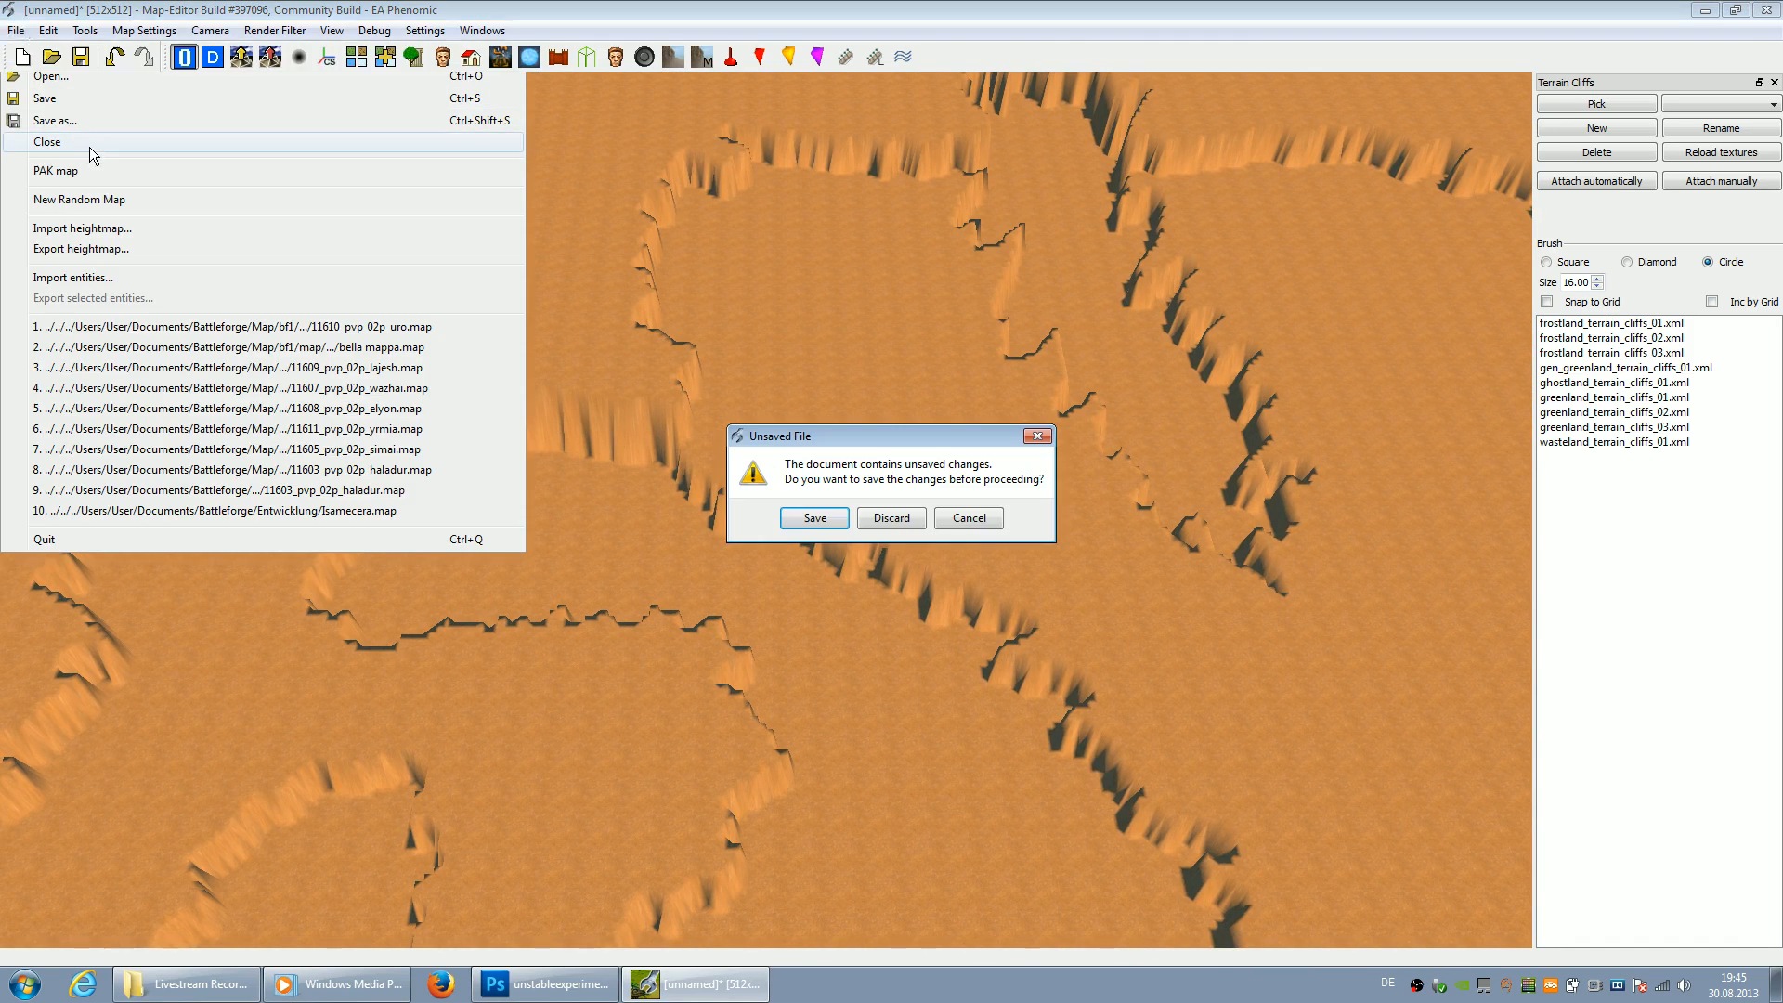
pyautogui.click(905, 516)
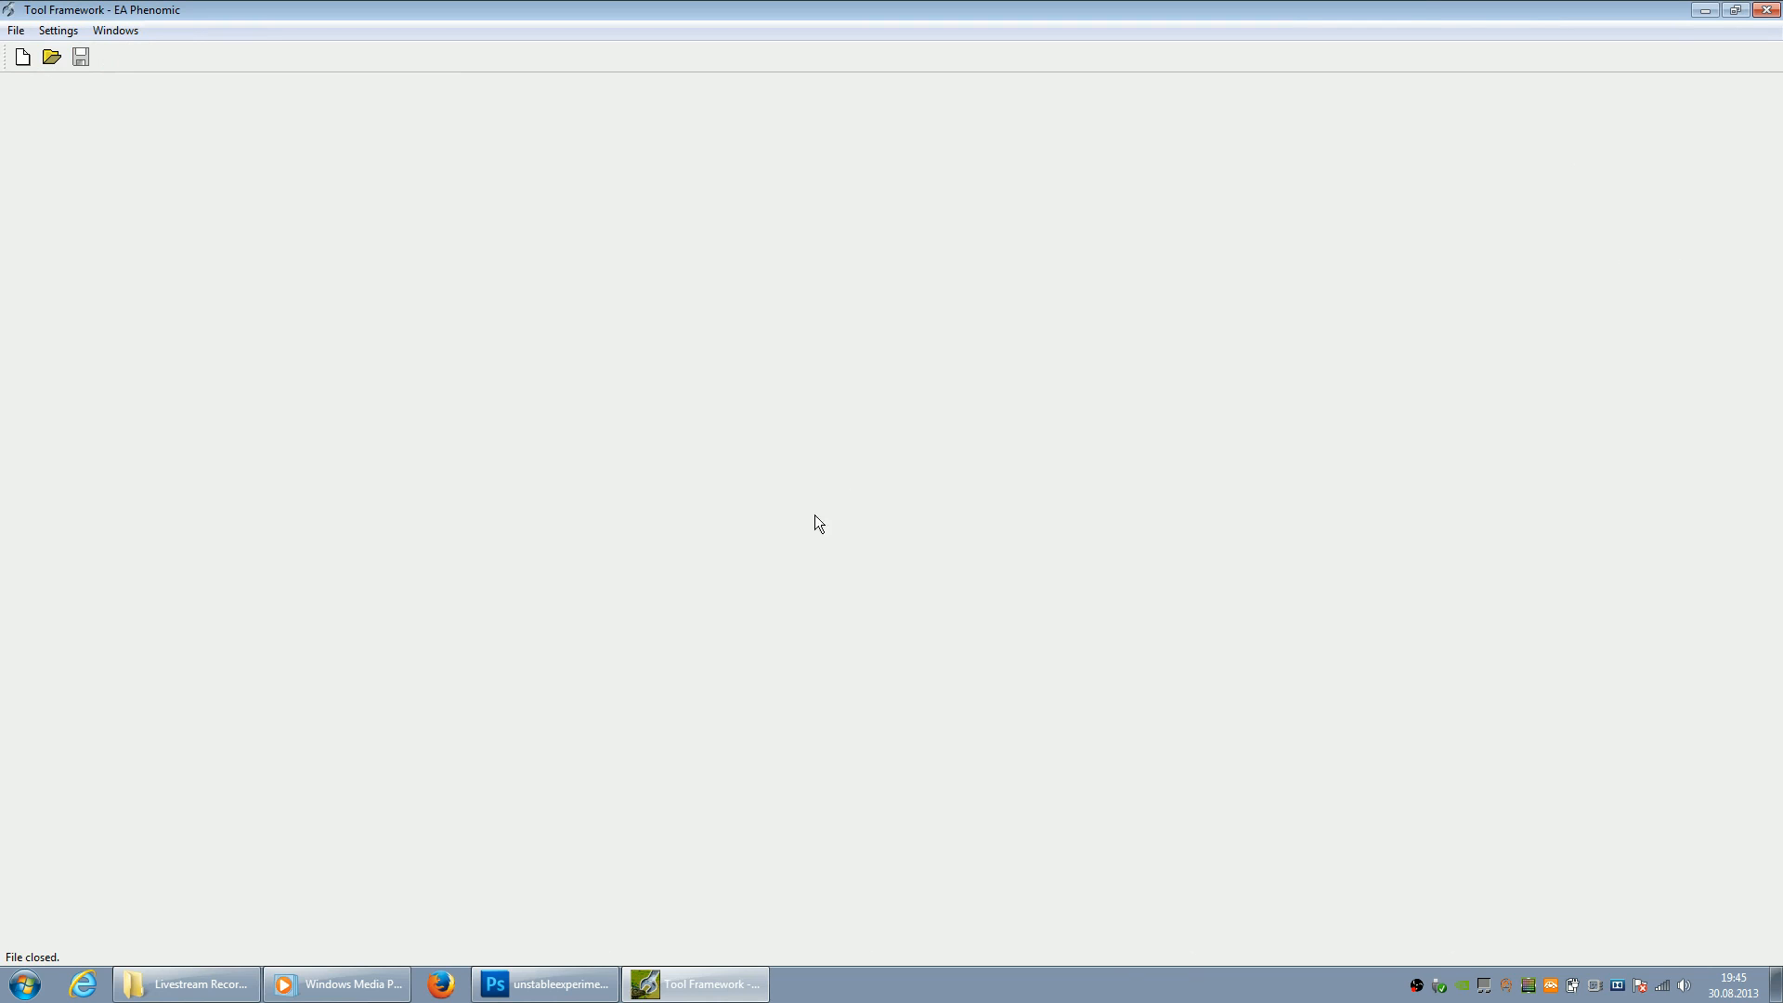
# Switch to Photoshop and add an empty layer directly above Ebene 2 in the heightmap document
pyautogui.click(555, 983)
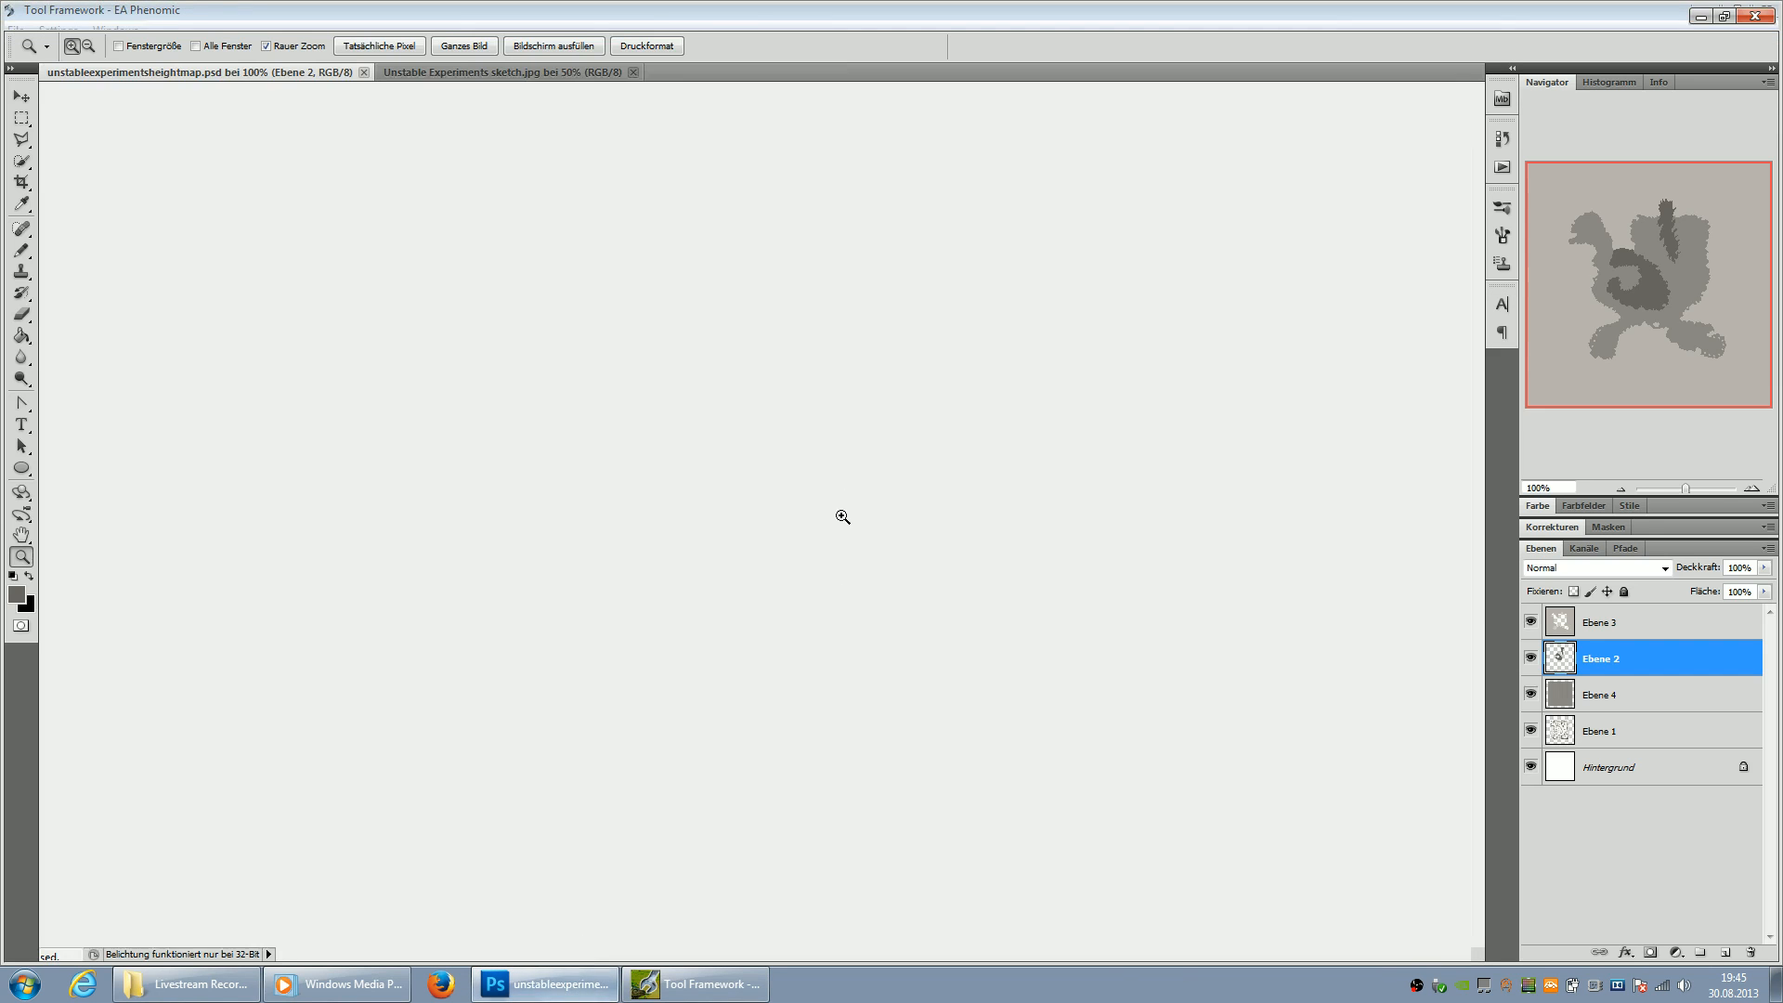
pyautogui.click(692, 442)
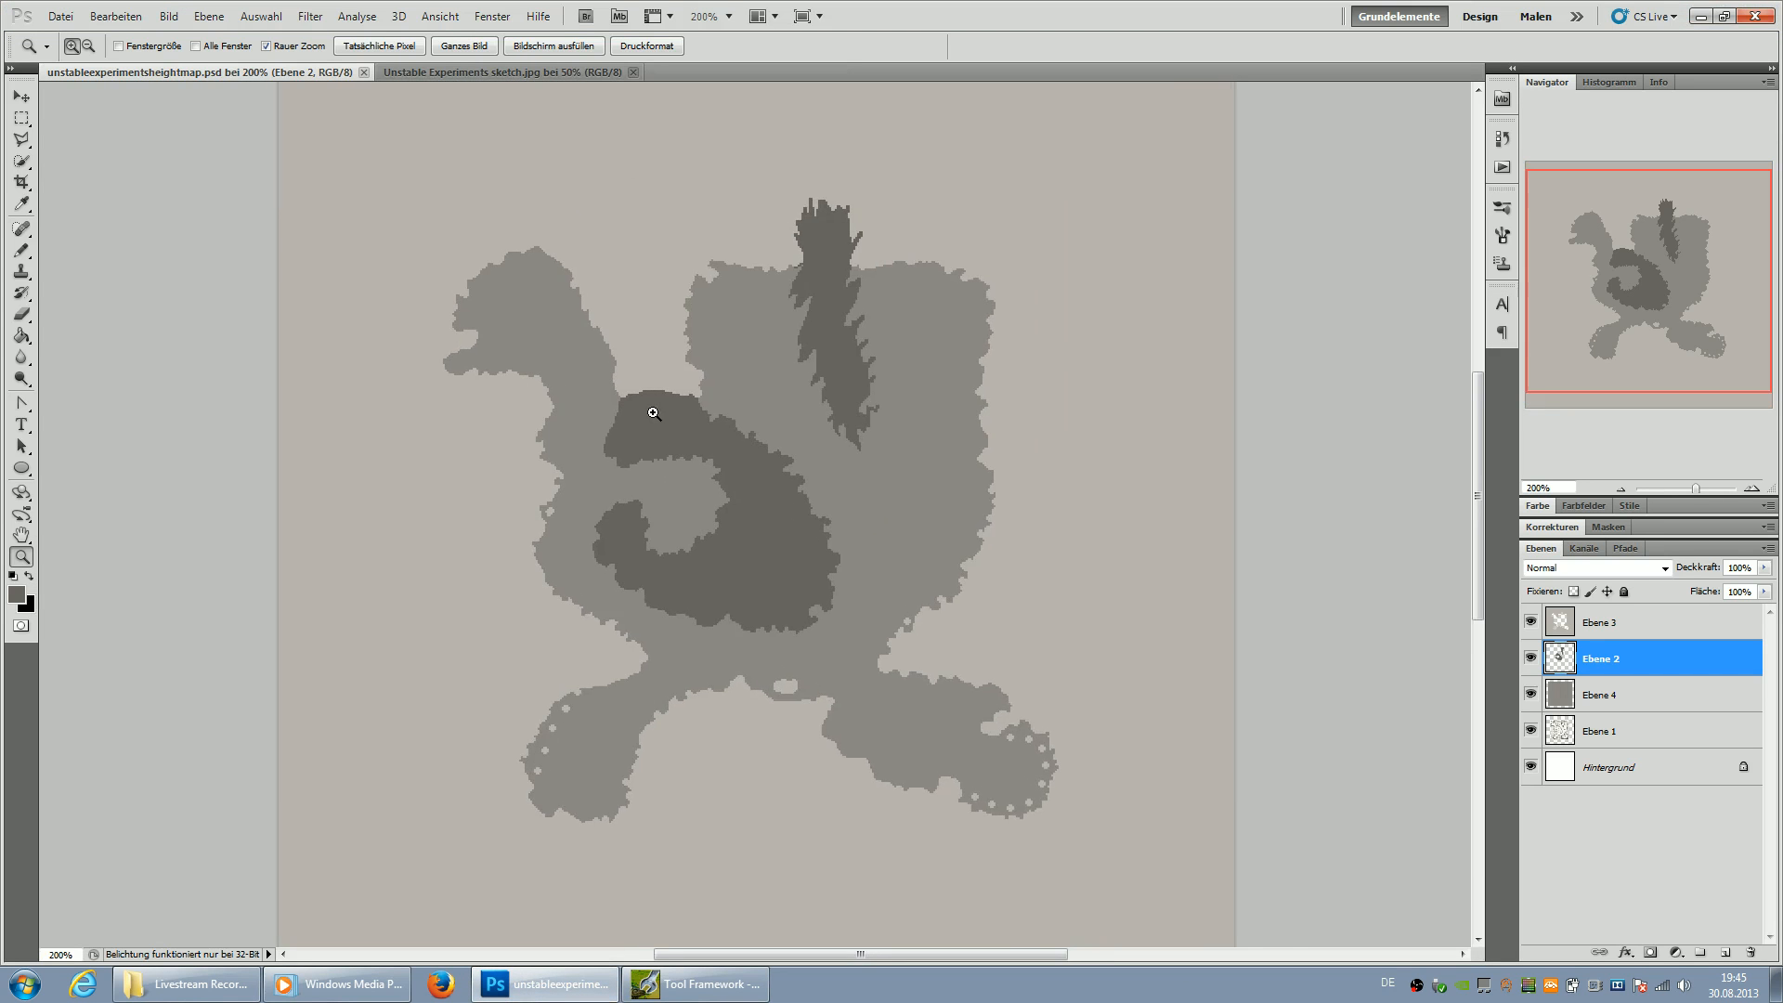
pyautogui.click(652, 407)
pyautogui.click(618, 383)
pyautogui.click(627, 382)
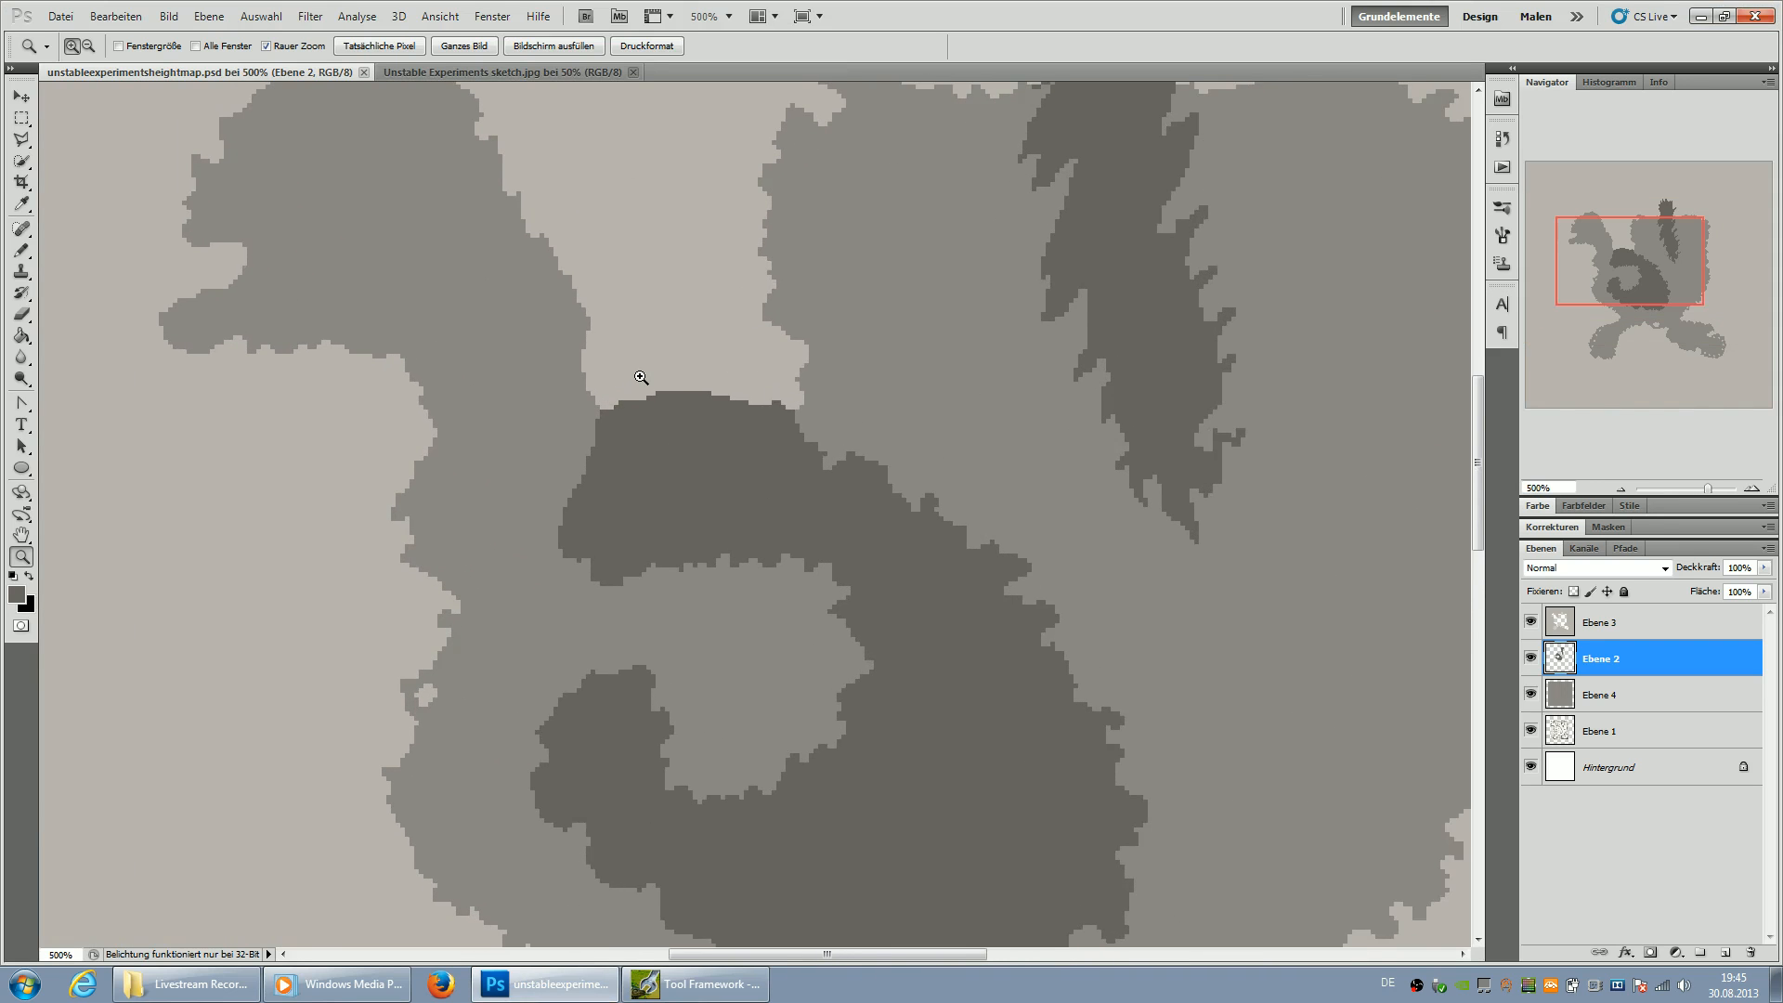
pyautogui.click(643, 388)
pyautogui.click(656, 394)
pyautogui.click(659, 395)
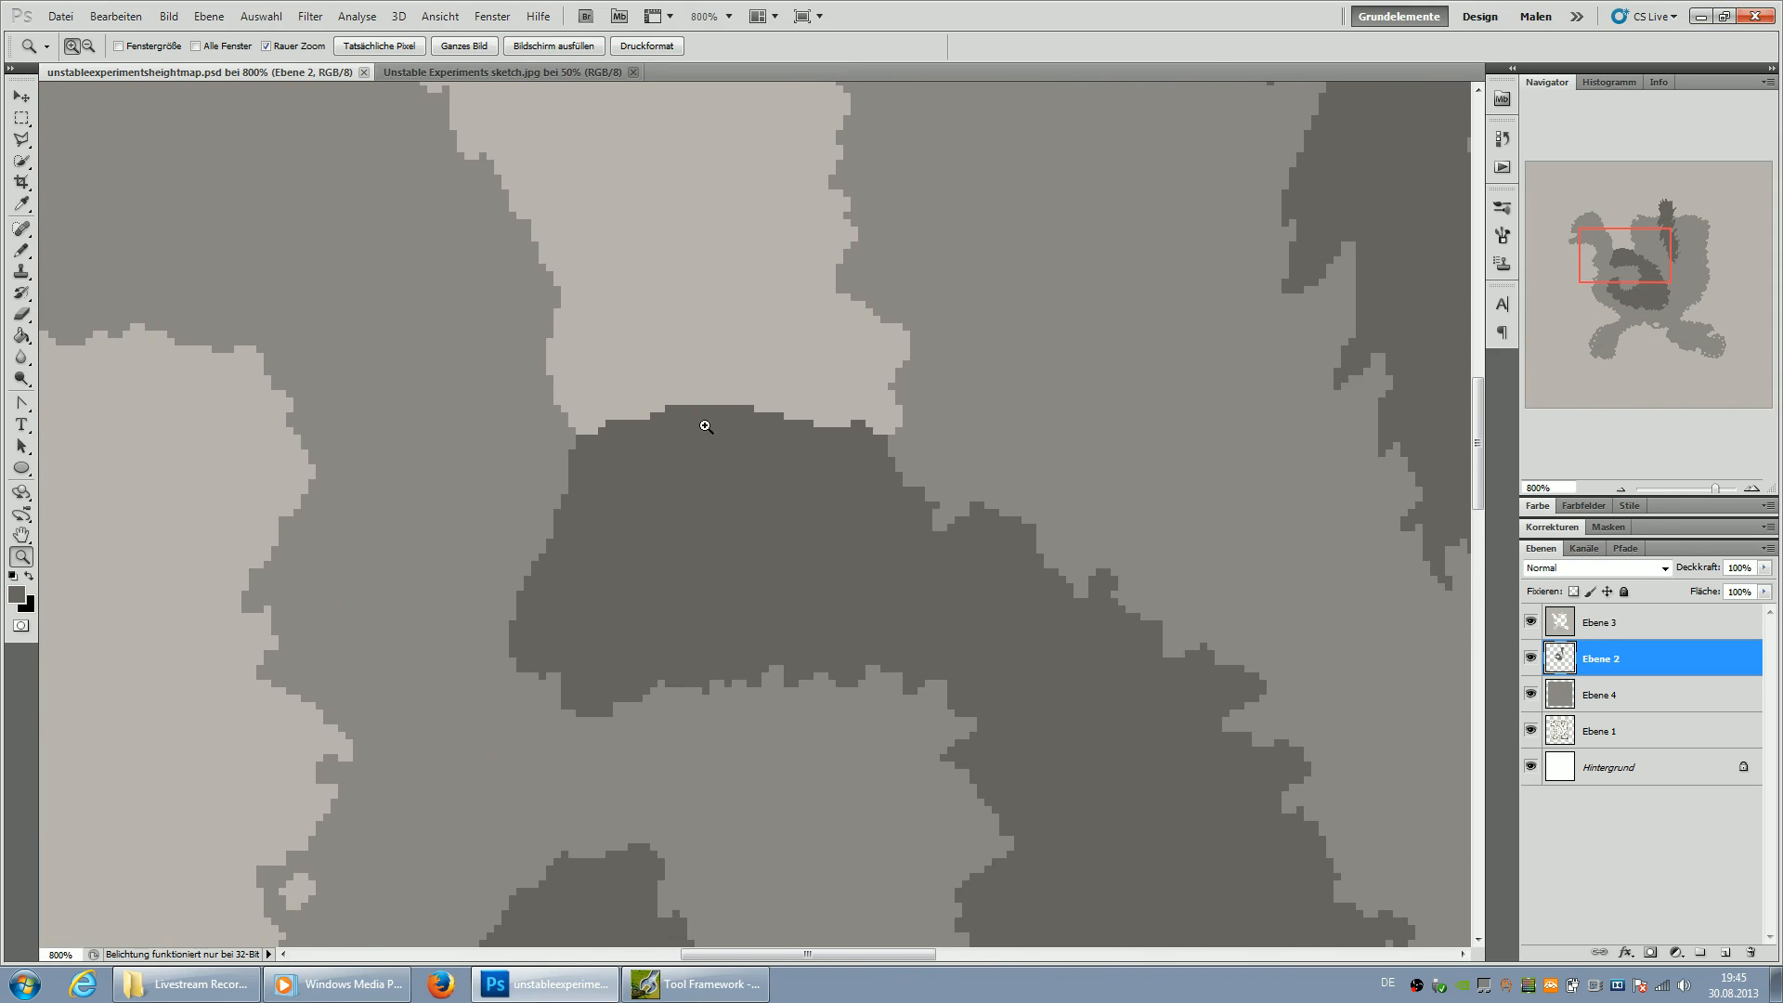
pyautogui.click(661, 406)
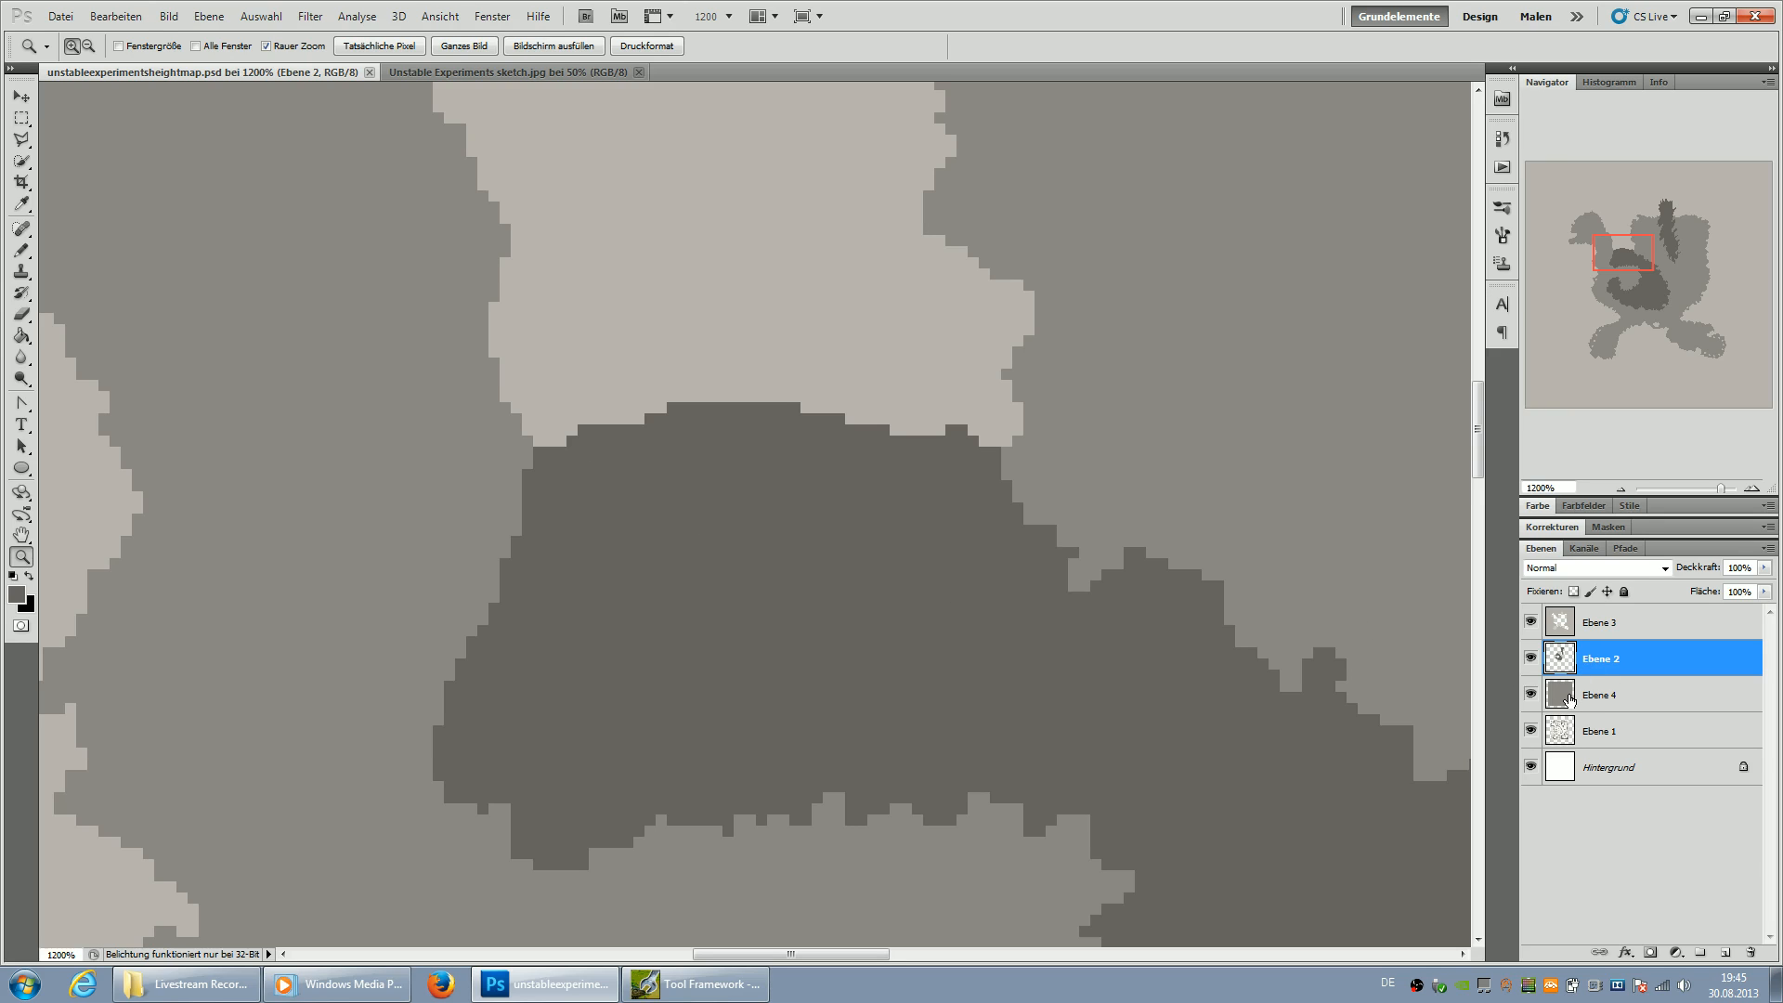
pyautogui.click(1722, 953)
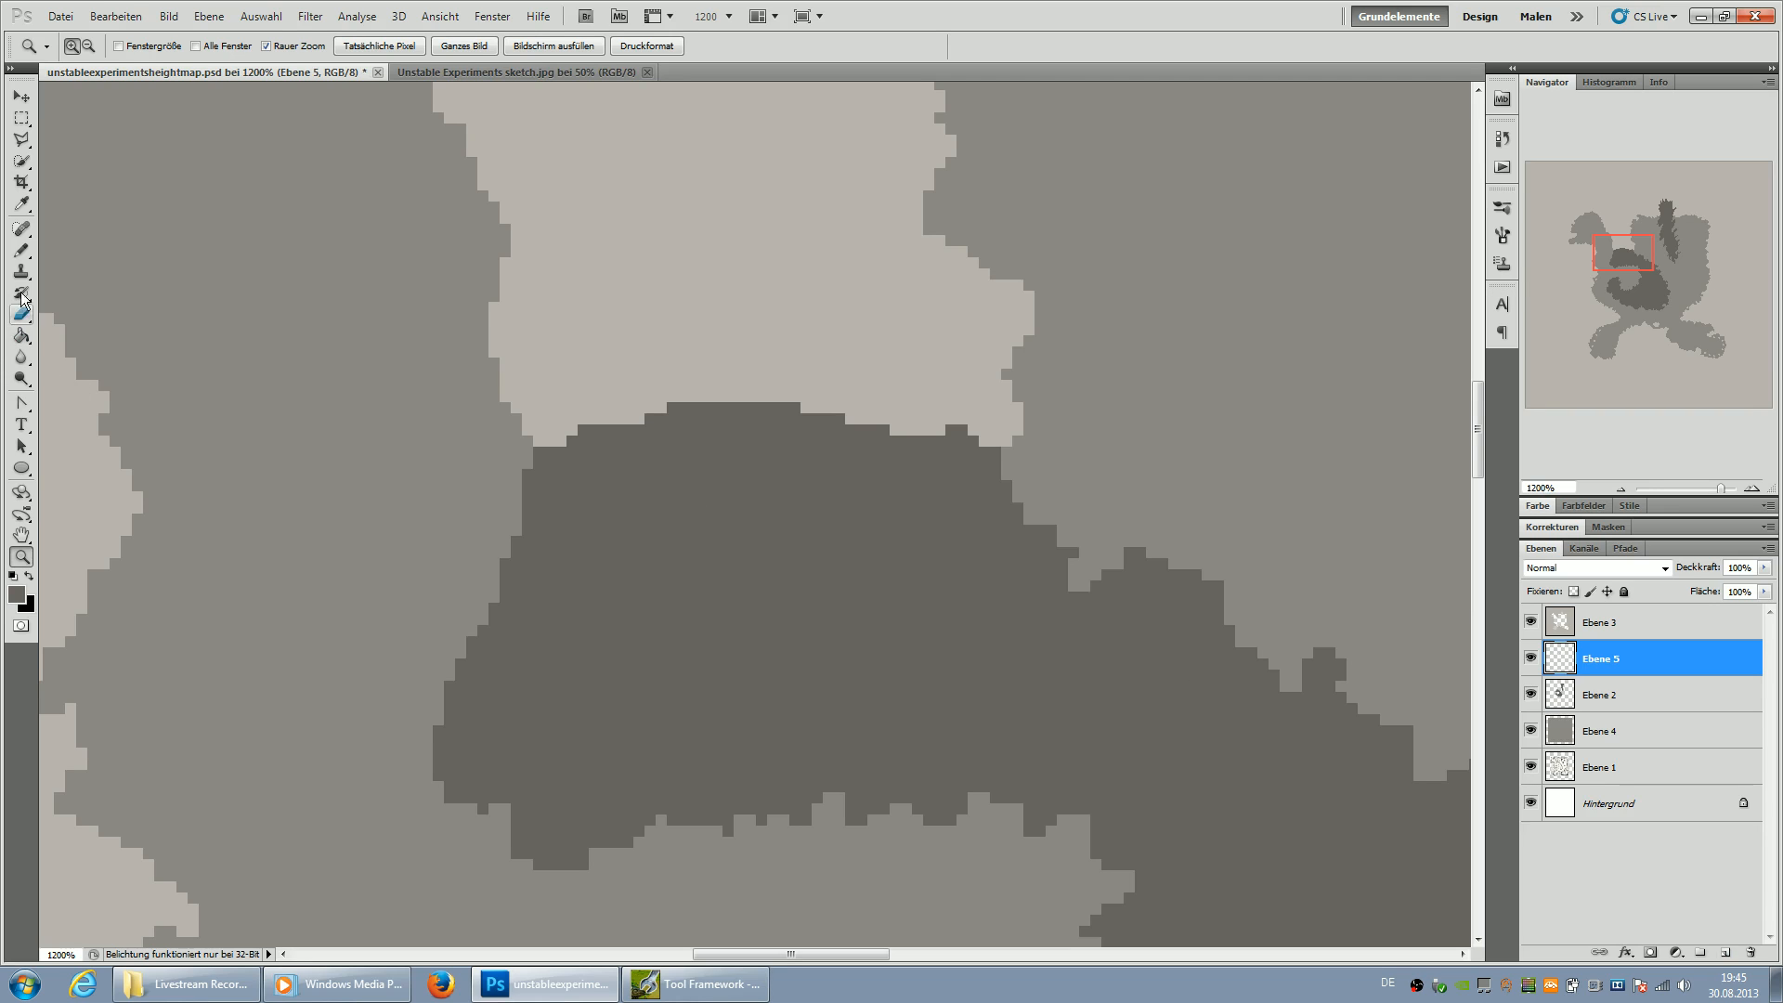
# Set the foreground colour to the medium grey 8b8b8b sampled from the heightmap
pyautogui.press('i')
pyautogui.click(16, 594)
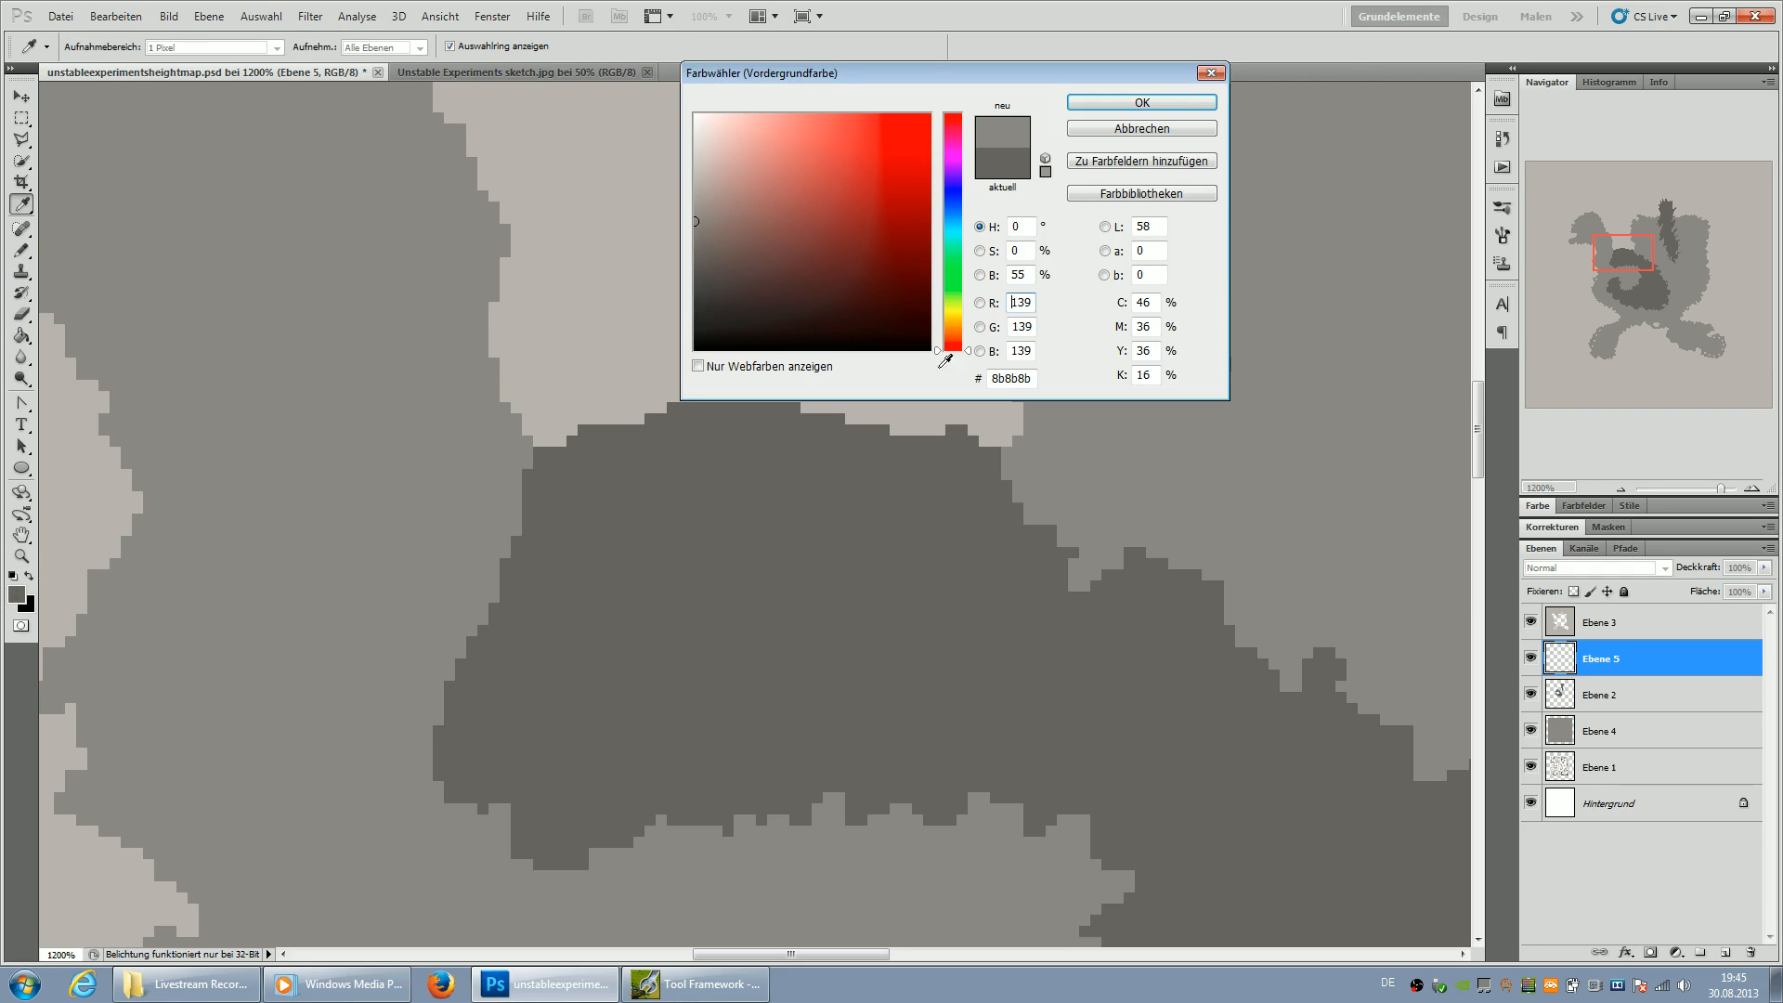
pyautogui.click(1140, 102)
# Paint a thin grey strip with a 4 px pencil along the upper edge of the dark spiral area
pyautogui.press('b')
pyautogui.rightClick(973, 338)
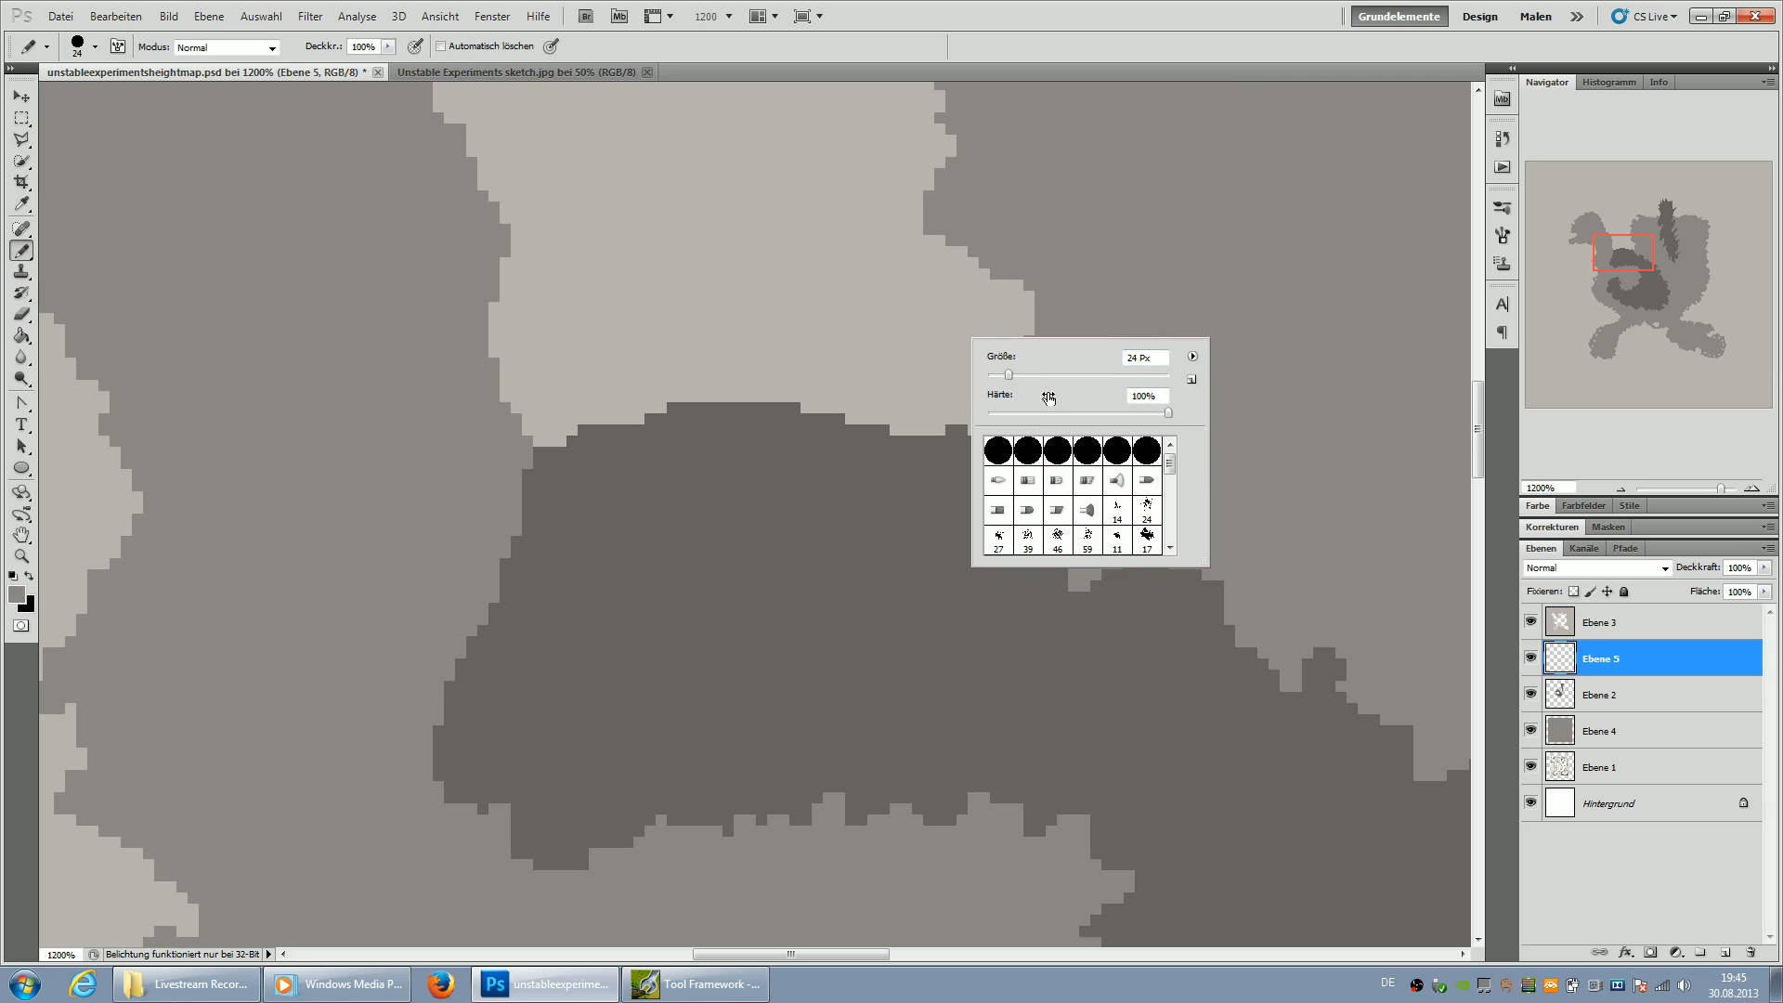
pyautogui.click(998, 376)
pyautogui.press('Down')
pyautogui.moveTo(549, 416)
pyautogui.mouseDown()
pyautogui.moveTo(548, 444)
pyautogui.moveTo(672, 399)
pyautogui.moveTo(992, 434)
pyautogui.mouseUp()
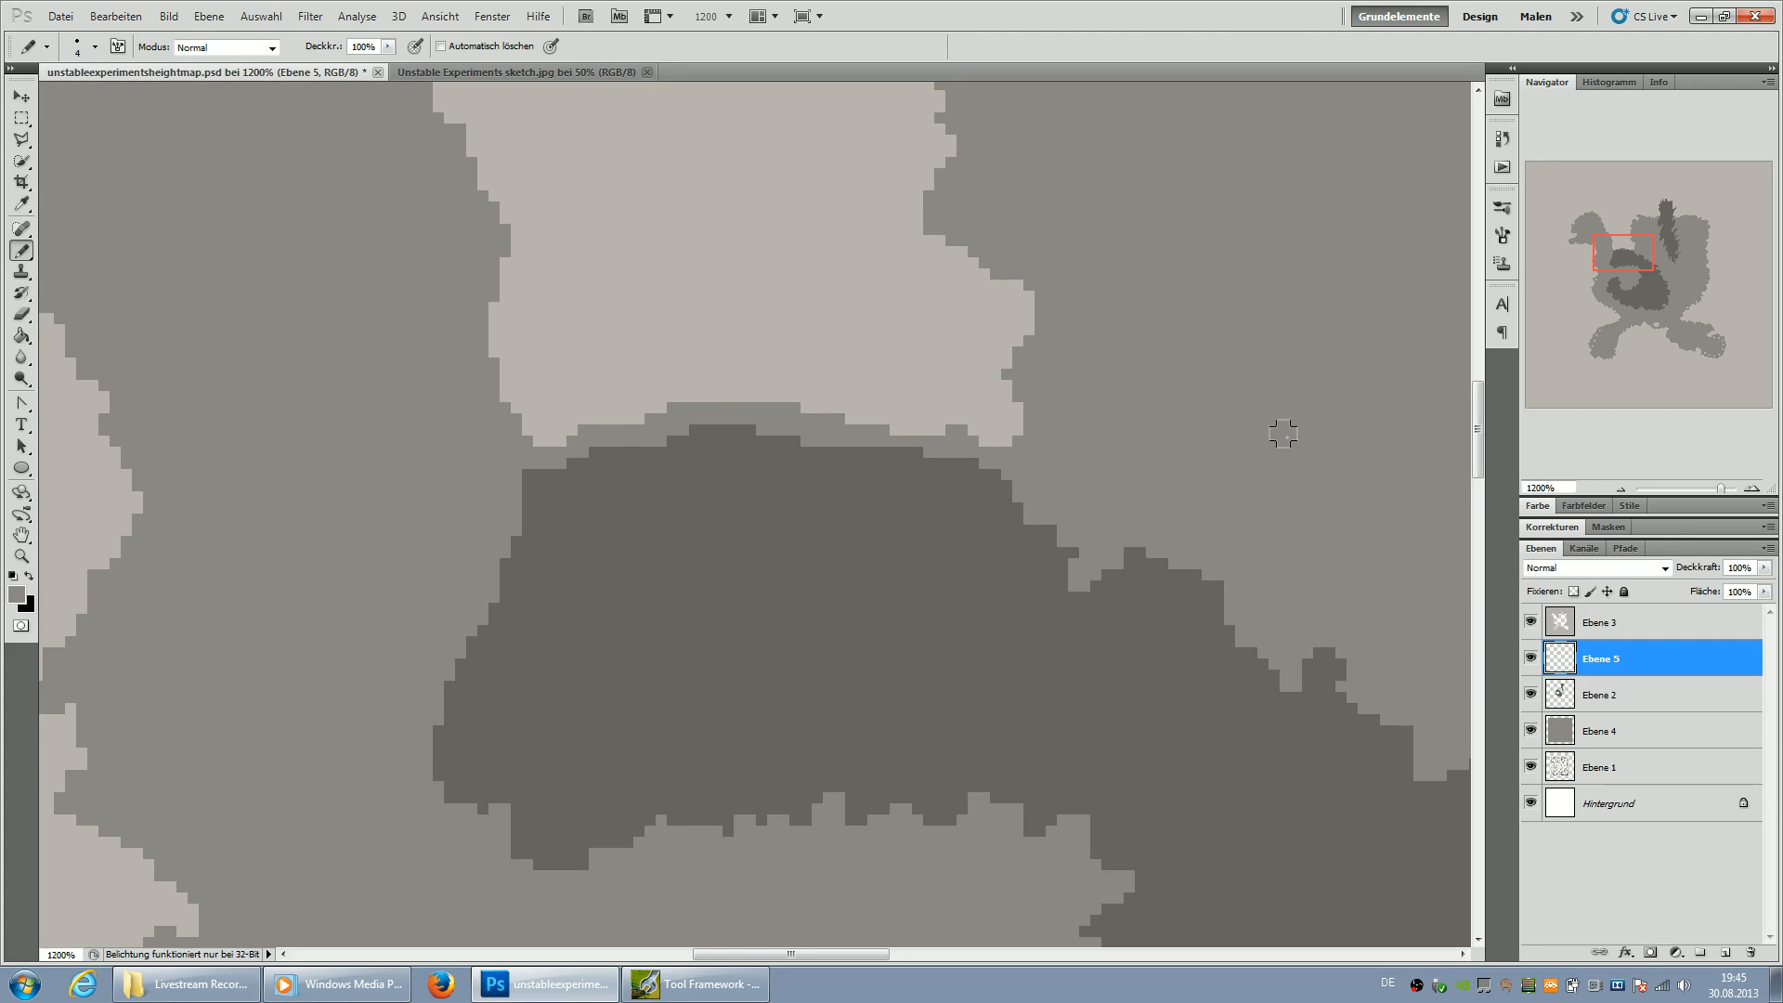
# Paint a thin grey border around the upper end of the dark spike and touch up the spiral area's upper edge
pyautogui.moveTo(1628, 255); pyautogui.dragTo(1658, 214)
pyautogui.moveTo(839, 588)
pyautogui.mouseDown()
pyautogui.moveTo(888, 579)
pyautogui.moveTo(899, 537)
pyautogui.moveTo(869, 400)
pyautogui.moveTo(919, 239)
pyautogui.moveTo(955, 213)
pyautogui.moveTo(986, 315)
pyautogui.moveTo(939, 279)
pyautogui.moveTo(993, 217)
pyautogui.moveTo(1075, 259)
pyautogui.moveTo(1179, 260)
pyautogui.moveTo(1194, 464)
pyautogui.moveTo(1261, 423)
pyautogui.moveTo(1221, 484)
pyautogui.moveTo(1194, 599)
pyautogui.mouseUp()
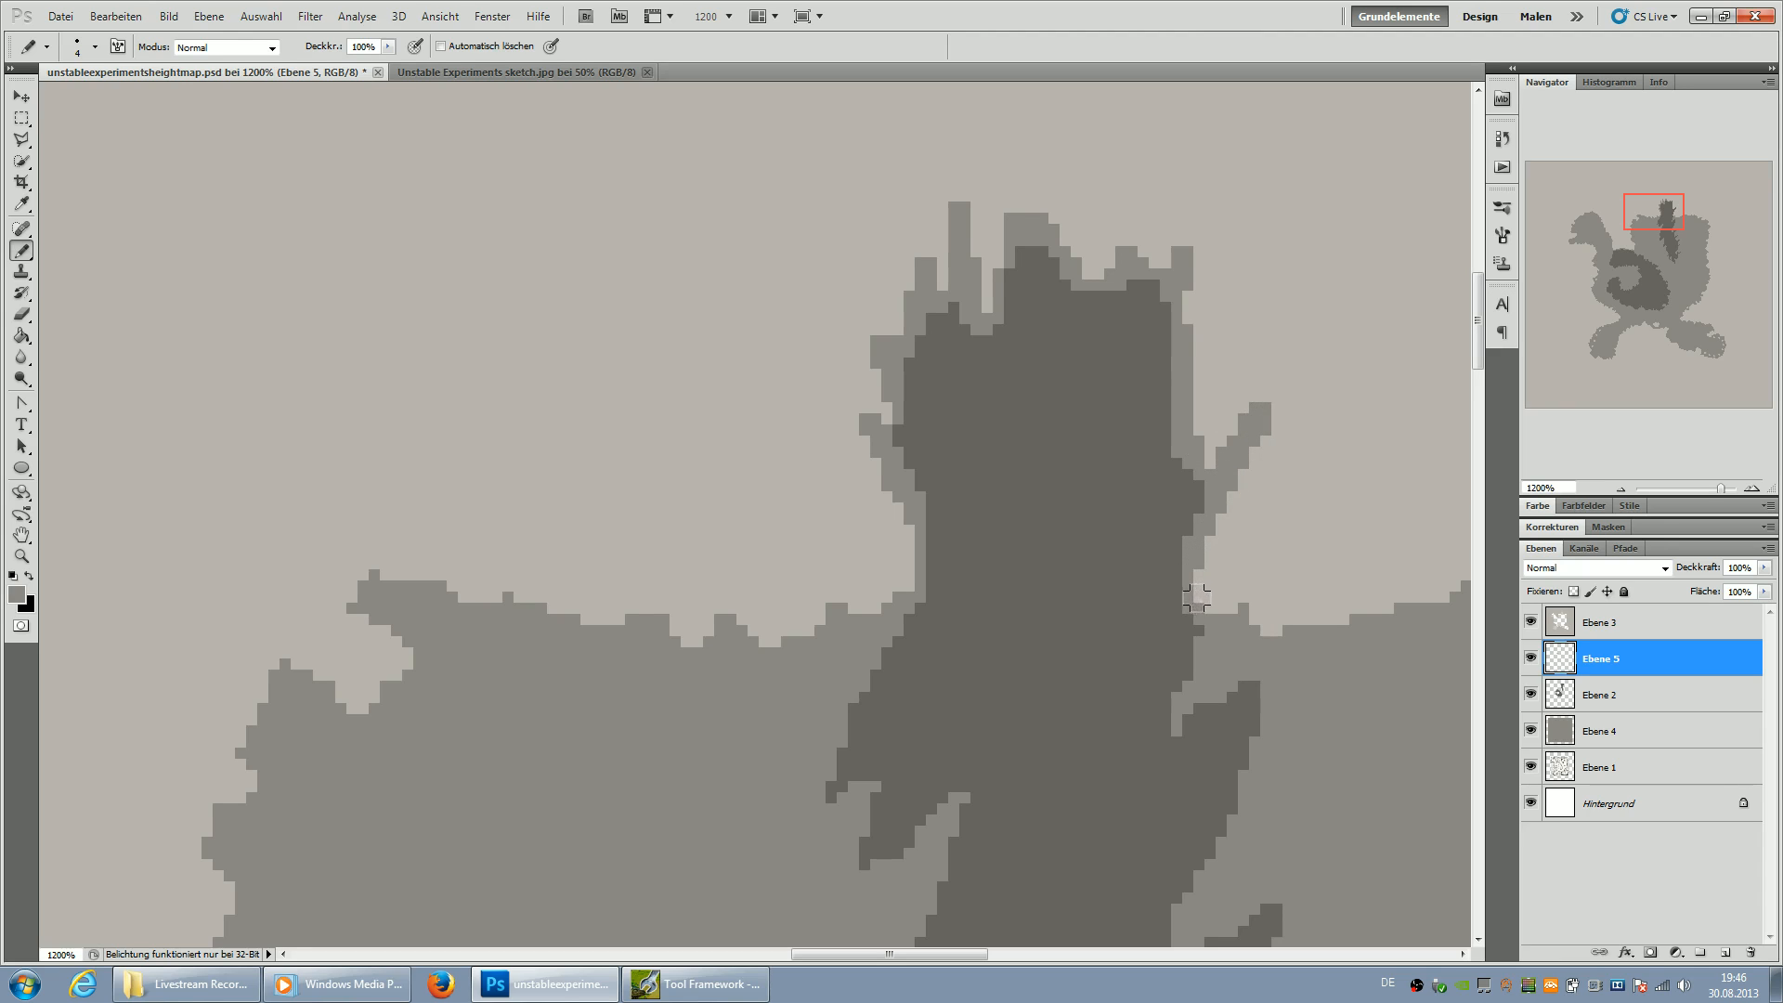
pyautogui.moveTo(902, 563)
pyautogui.mouseDown()
pyautogui.moveTo(905, 583)
pyautogui.moveTo(906, 513)
pyautogui.mouseUp()
pyautogui.moveTo(1186, 589); pyautogui.dragTo(1180, 576)
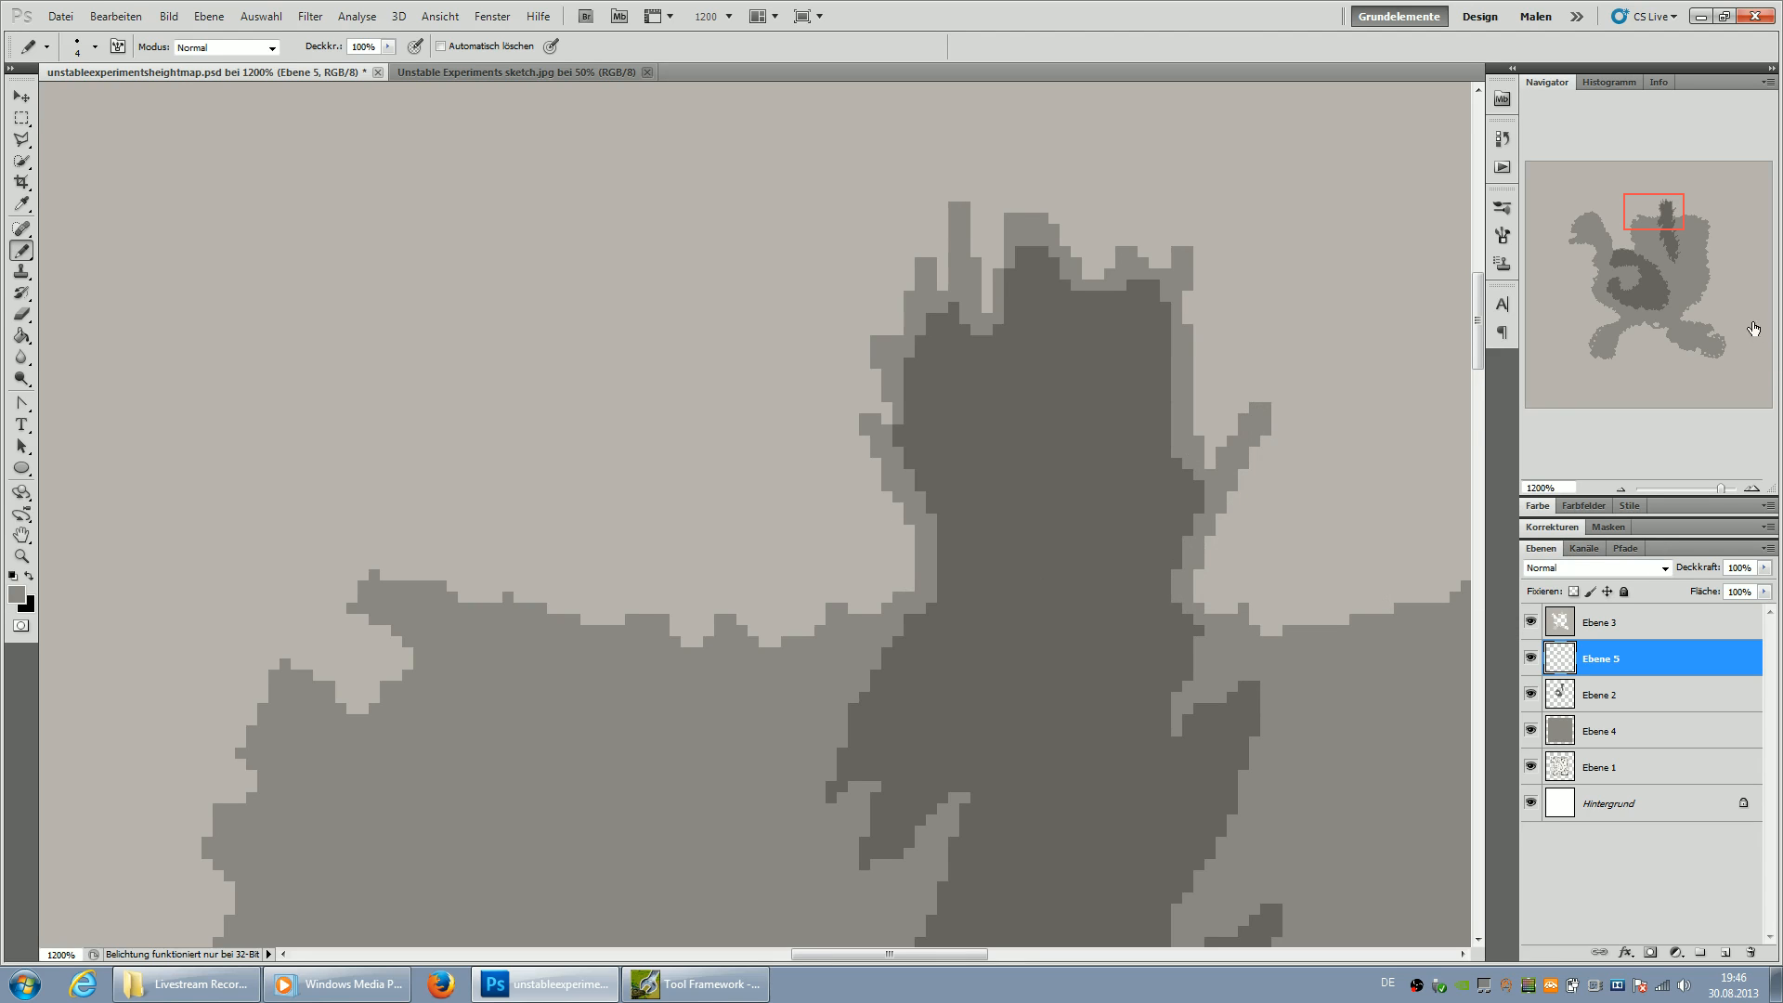
pyautogui.moveTo(1667, 222); pyautogui.dragTo(1649, 254)
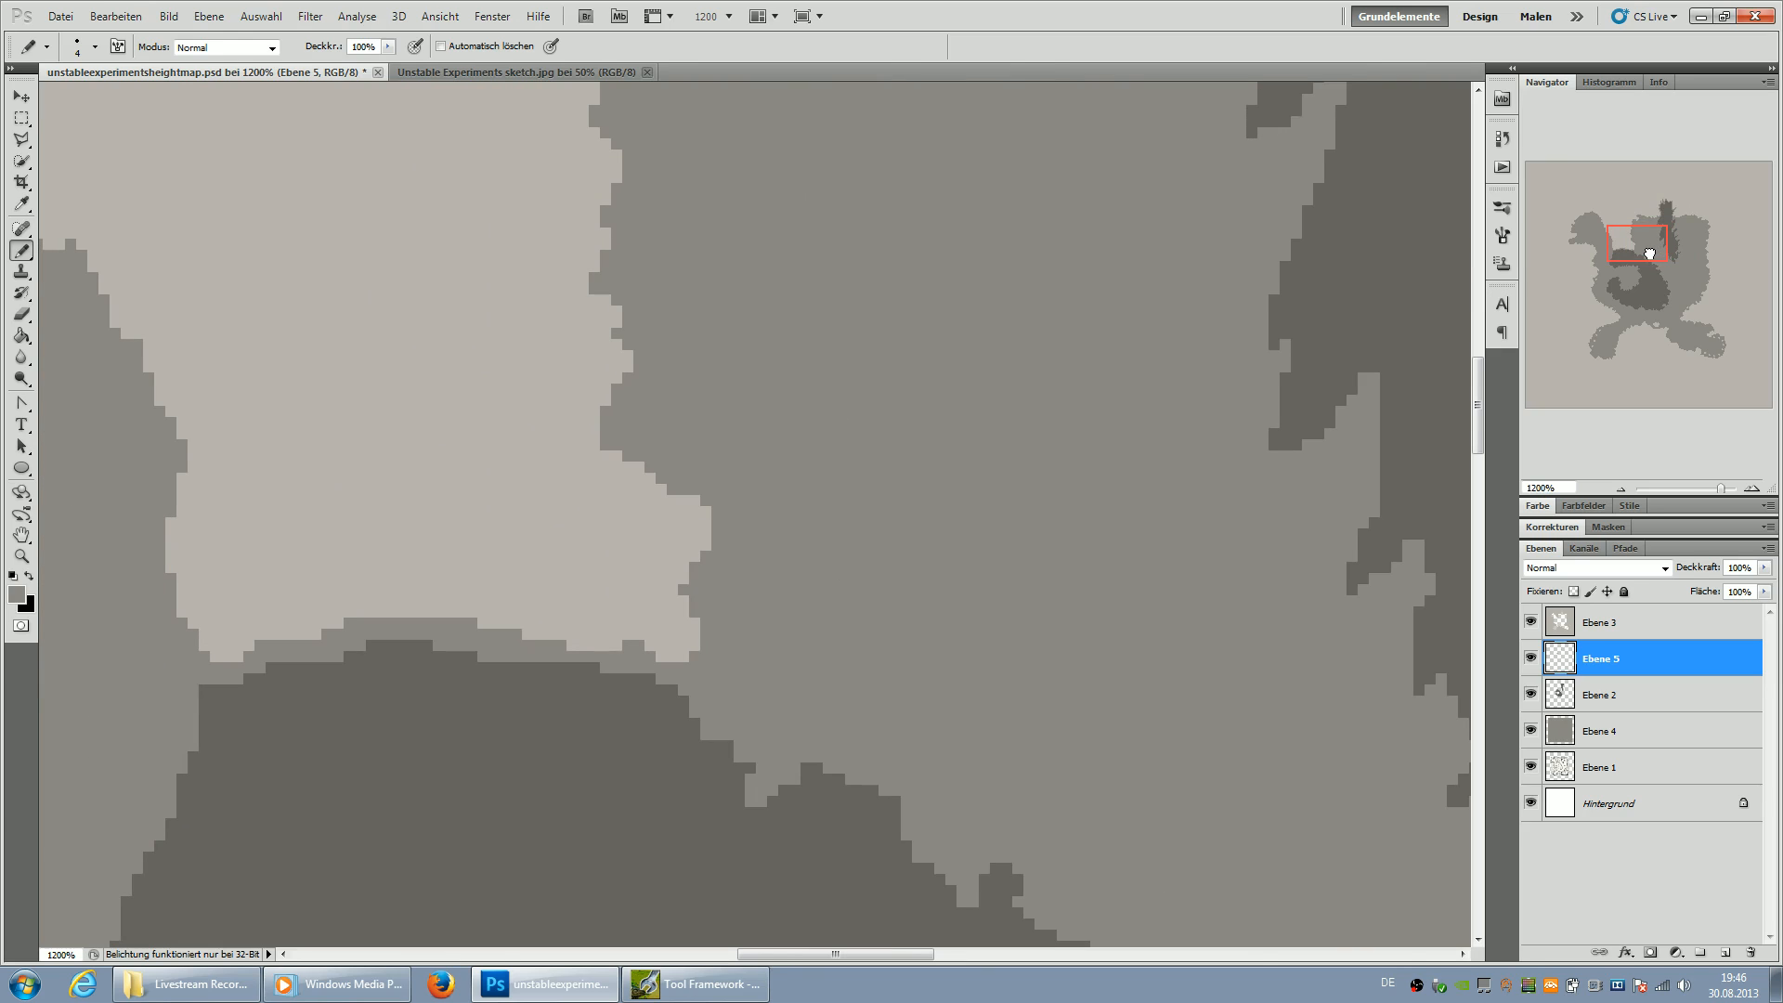
pyautogui.moveTo(585, 629); pyautogui.dragTo(565, 638)
# Save the heightmap PSD and export it as unstableexperimentsheightmap.png, replacing the existing PNG in the Entwicklung folder
pyautogui.doubleClick(22, 556)
pyautogui.hotkey('ctrl', 's')
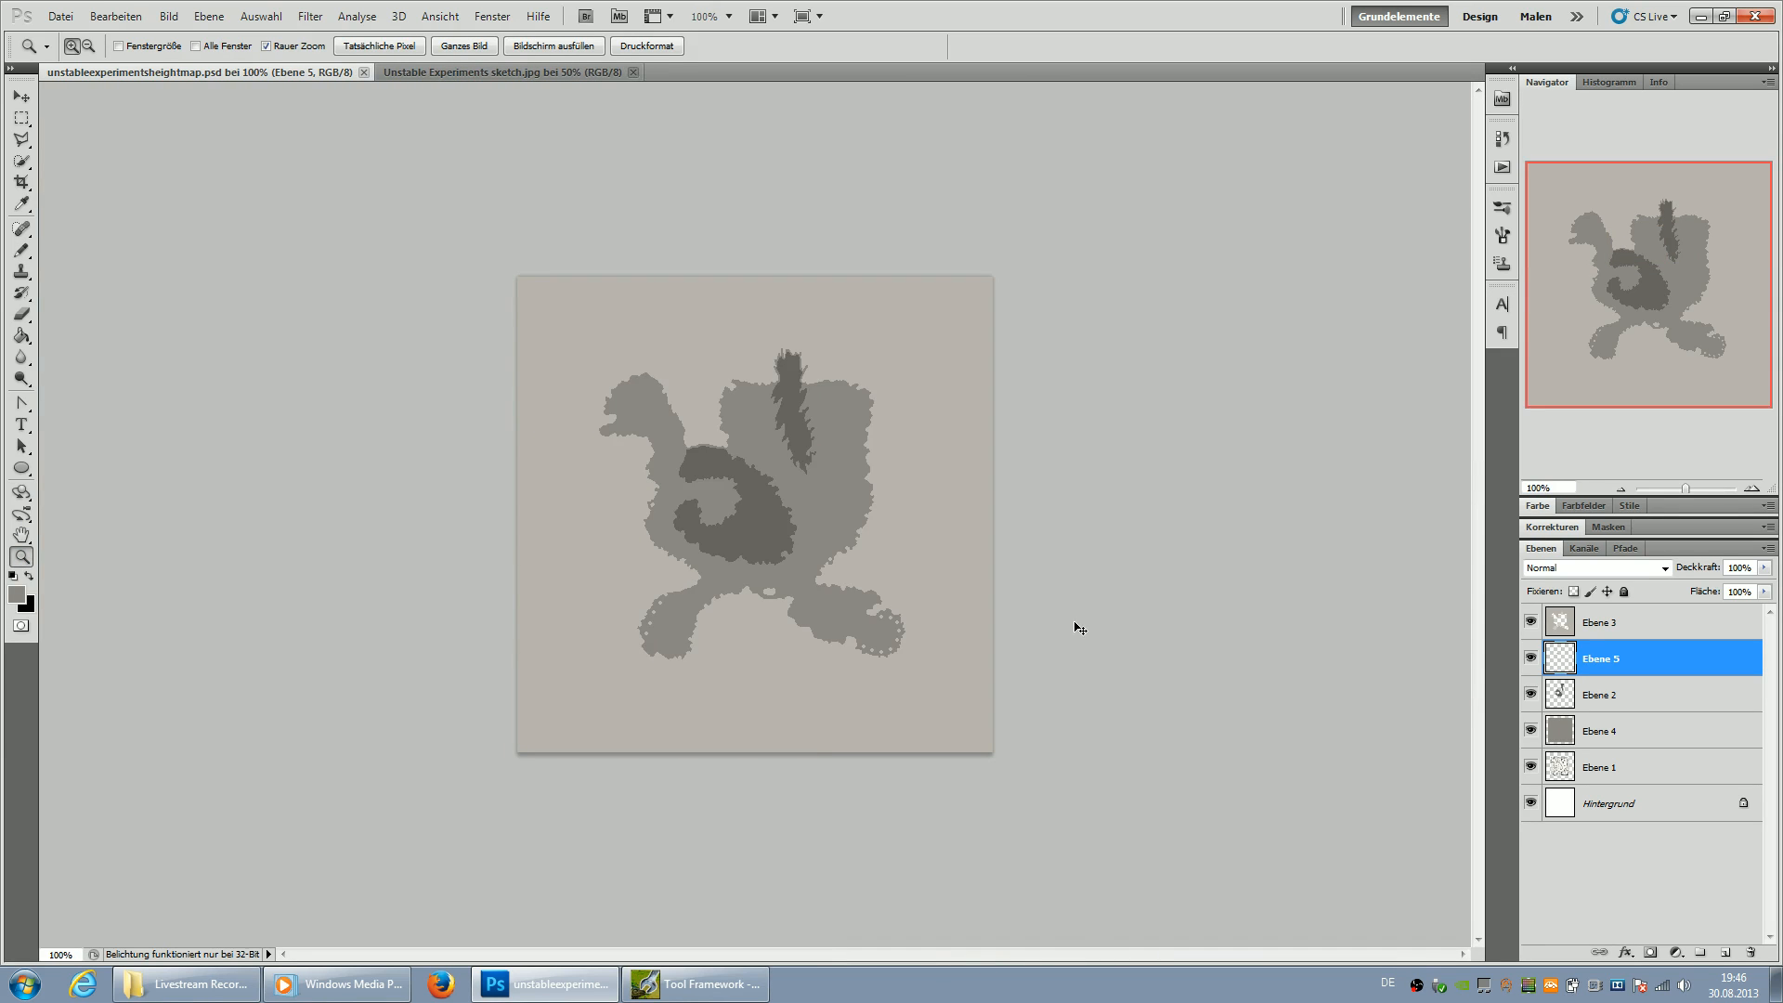
pyautogui.hotkey('ctrl', 'shift', 's')
pyautogui.click(978, 734)
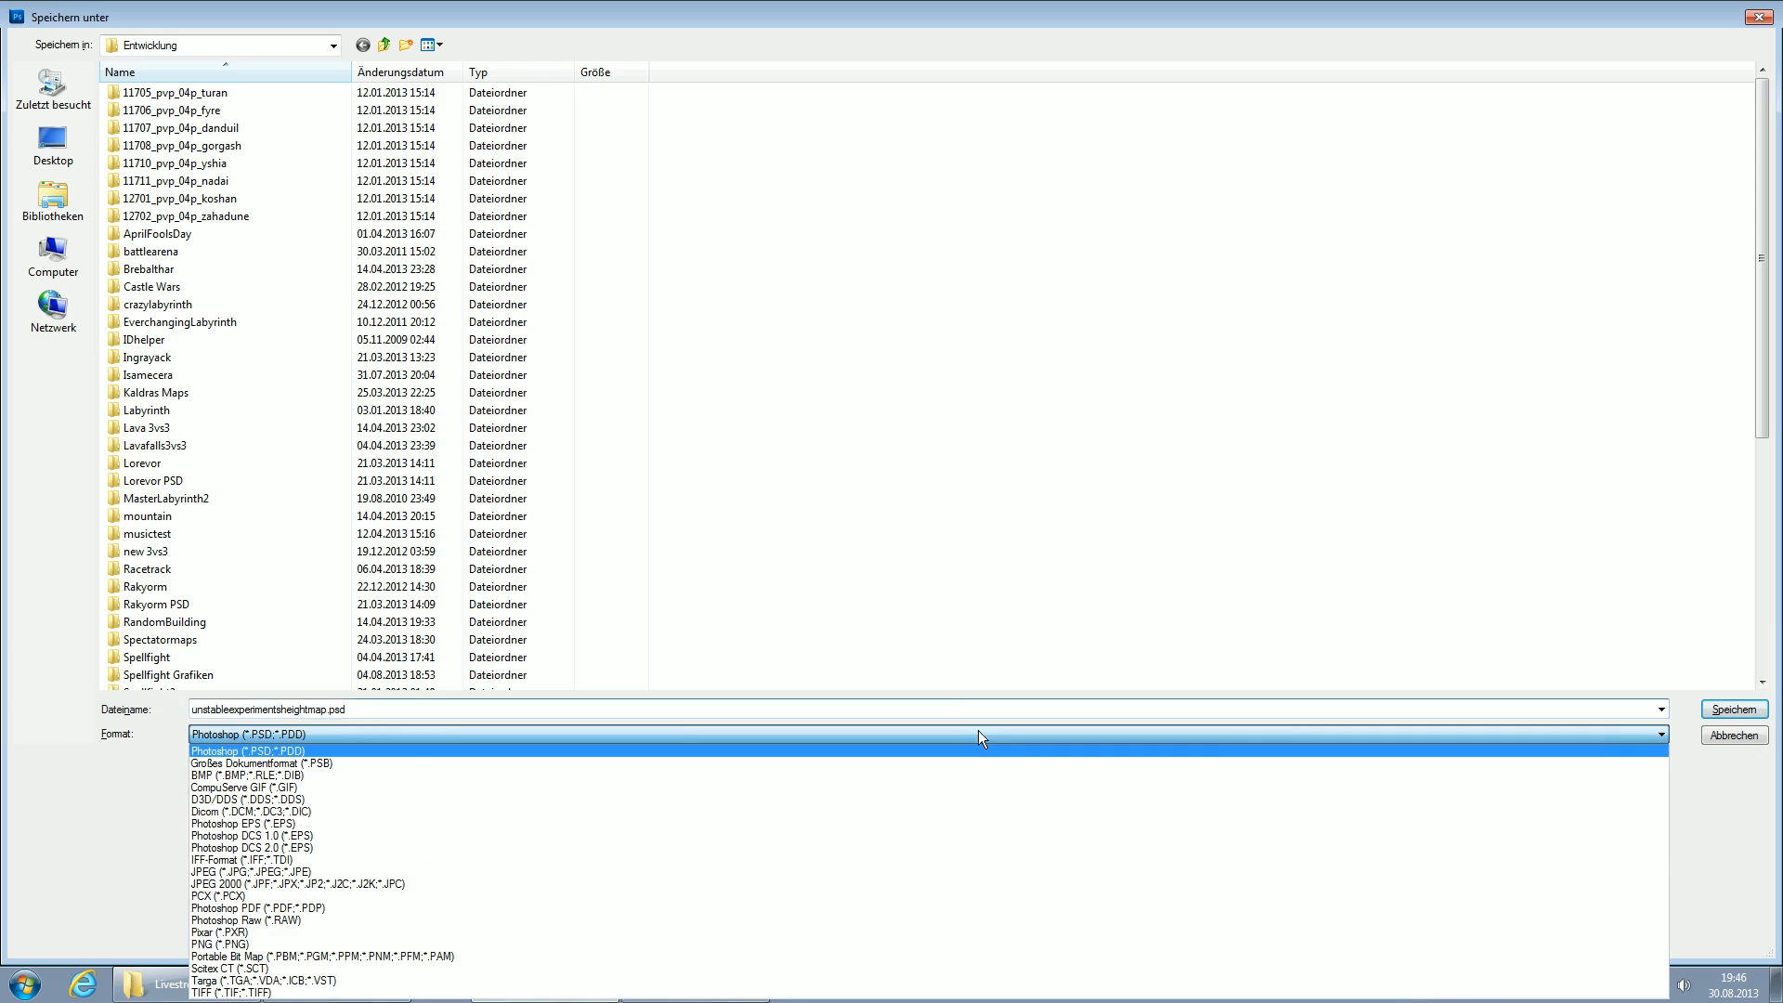
pyautogui.click(204, 937)
pyautogui.press('Return')
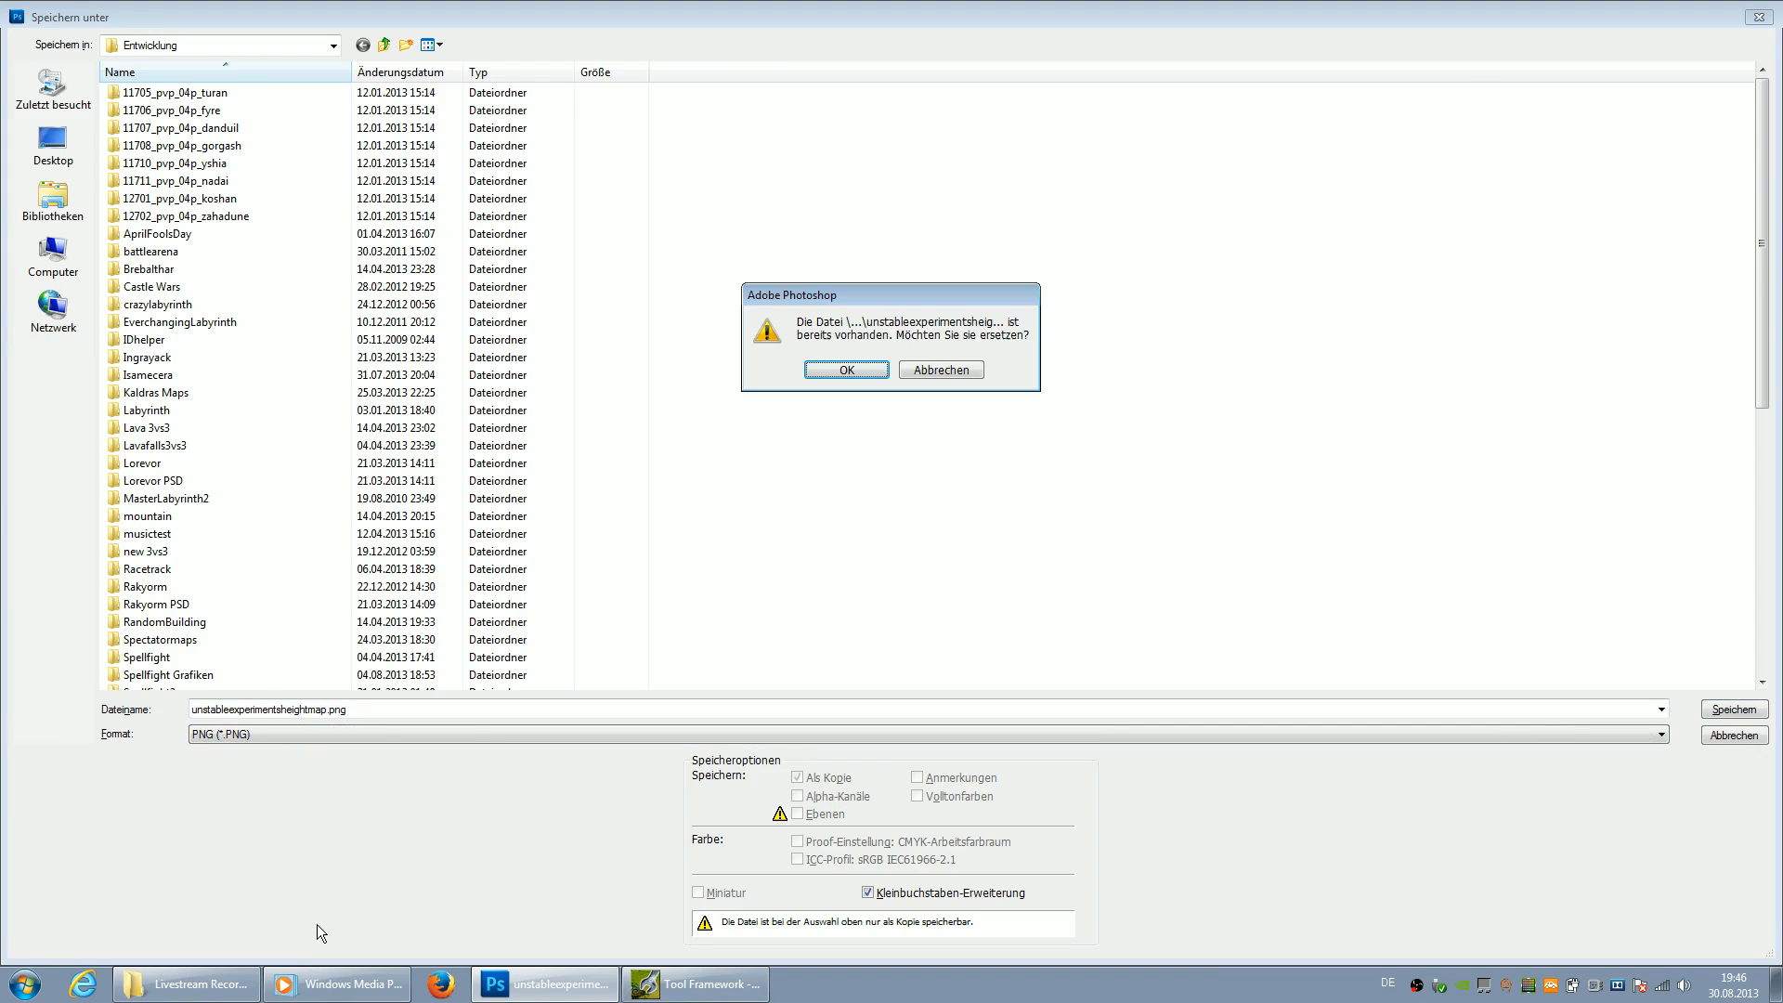
pyautogui.press('Return')
pyautogui.press('Return')
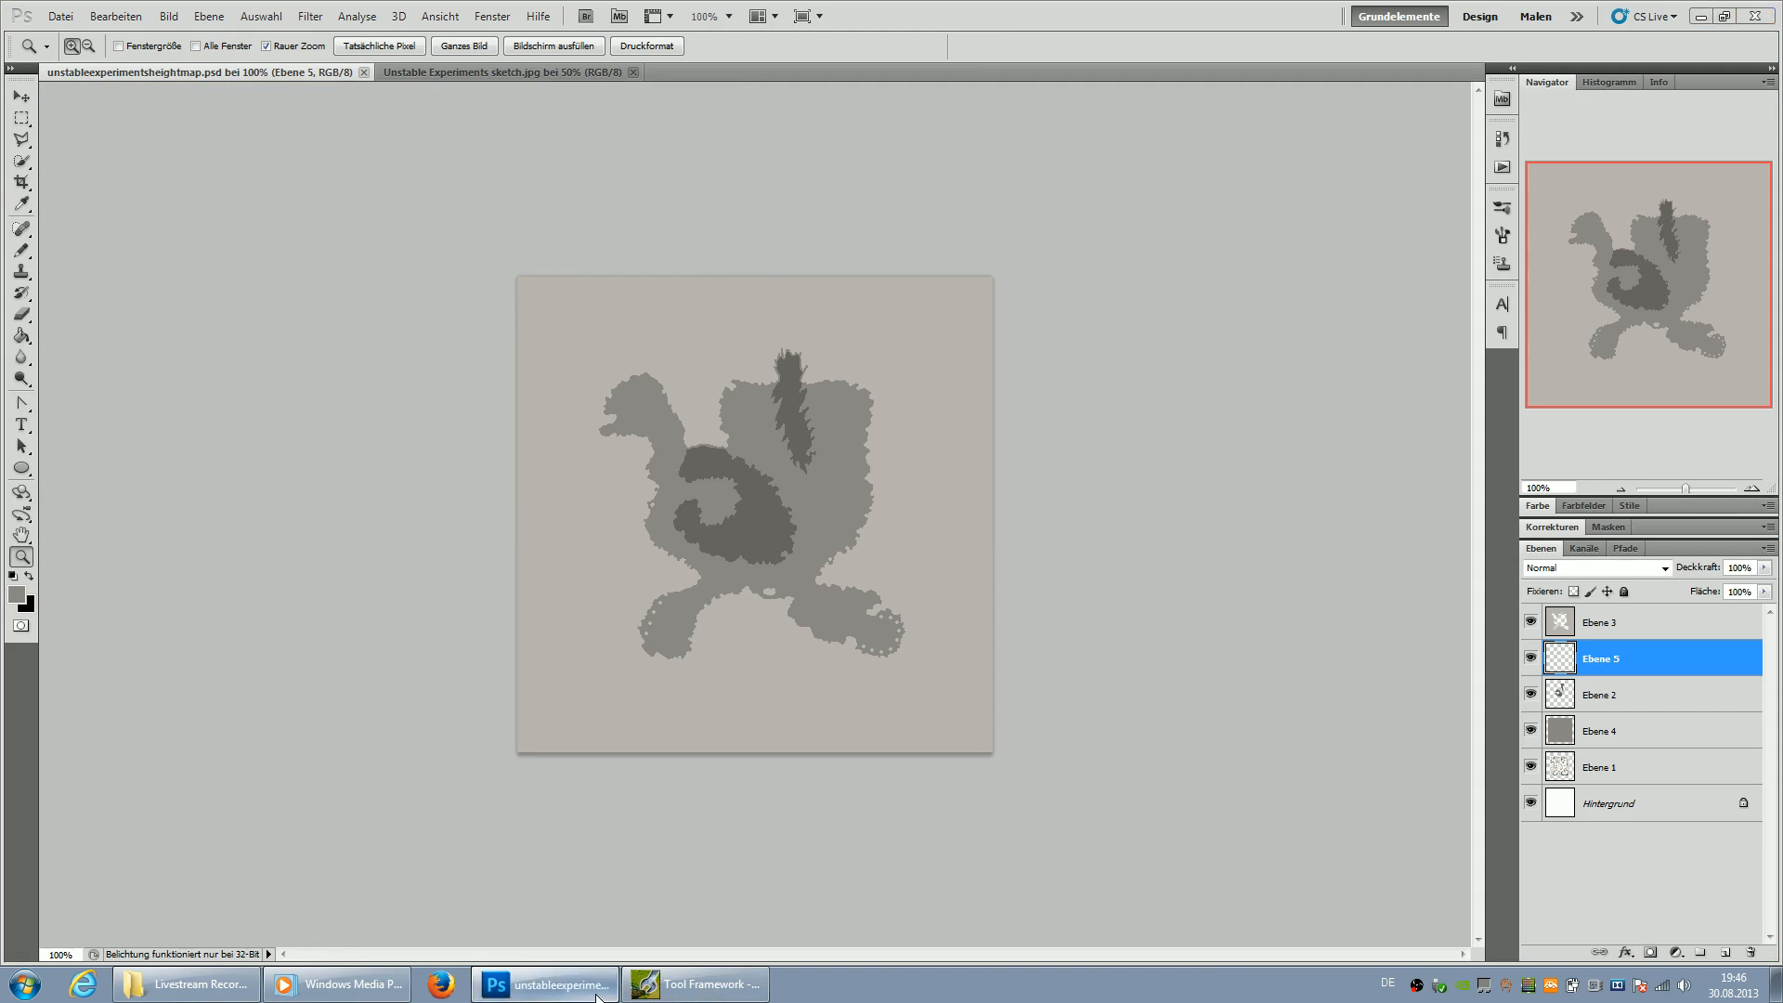
# Switch to the map editor, start a new random map and set its terrain type to Ghostland
pyautogui.click(694, 983)
pyautogui.click(14, 31)
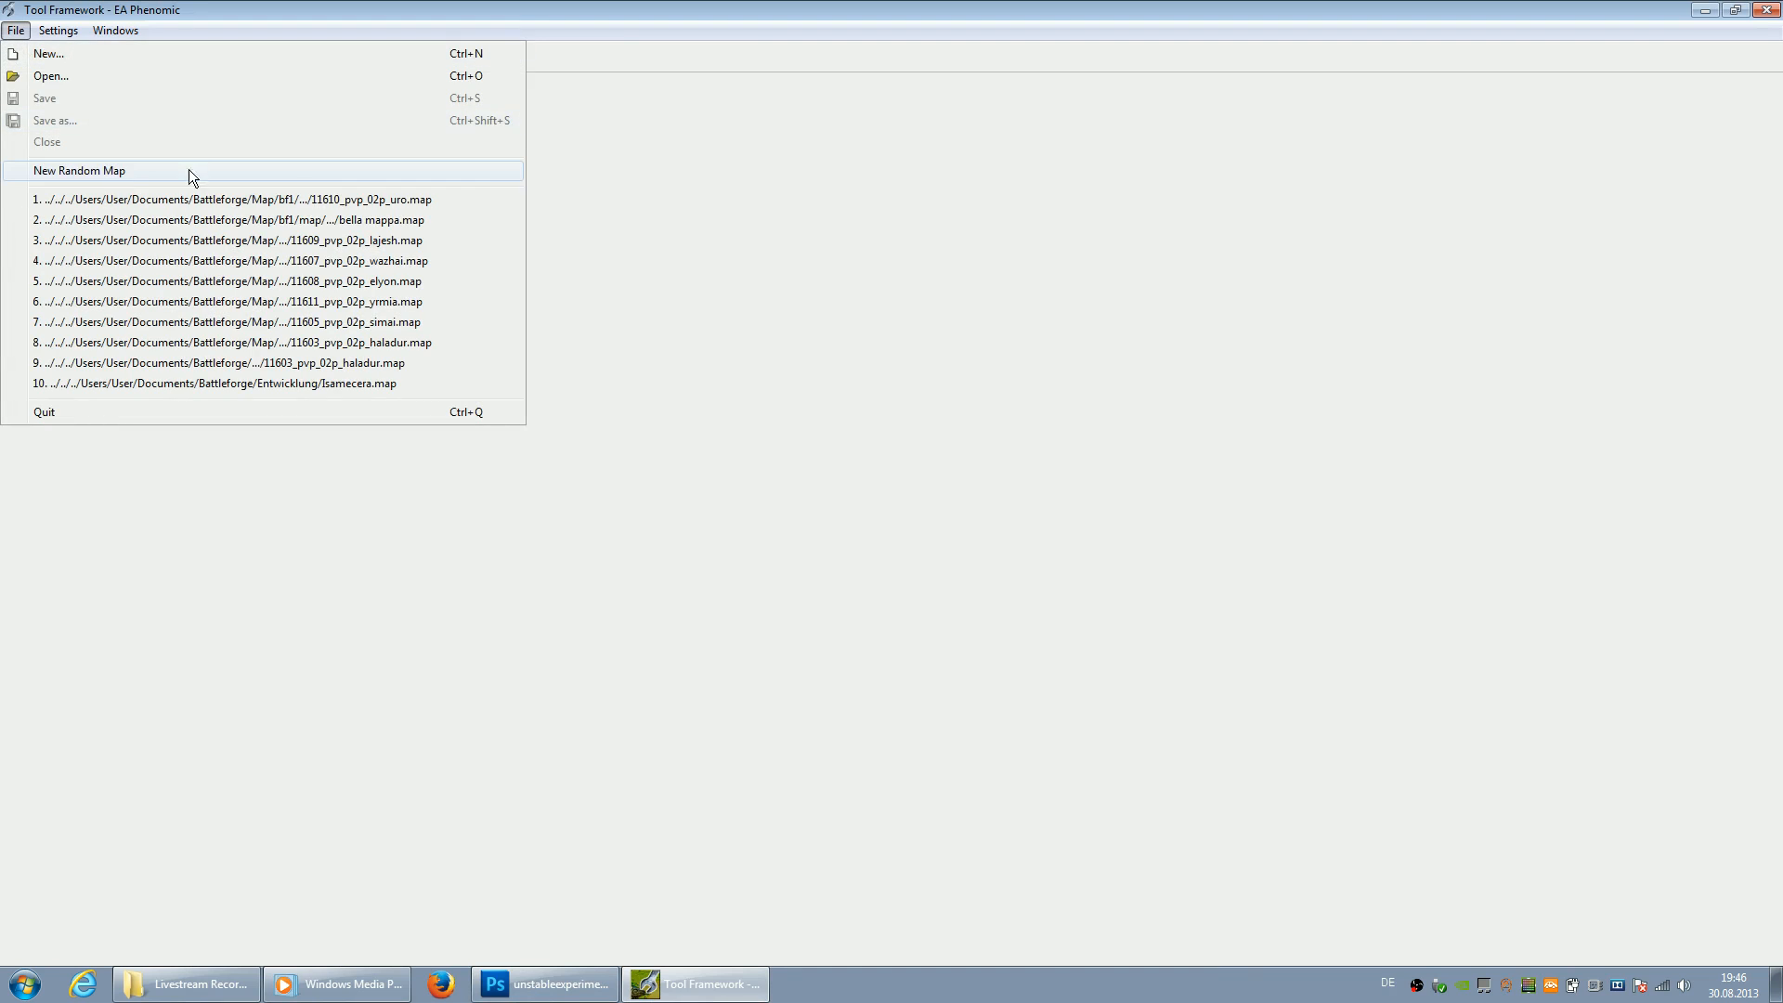
pyautogui.click(111, 171)
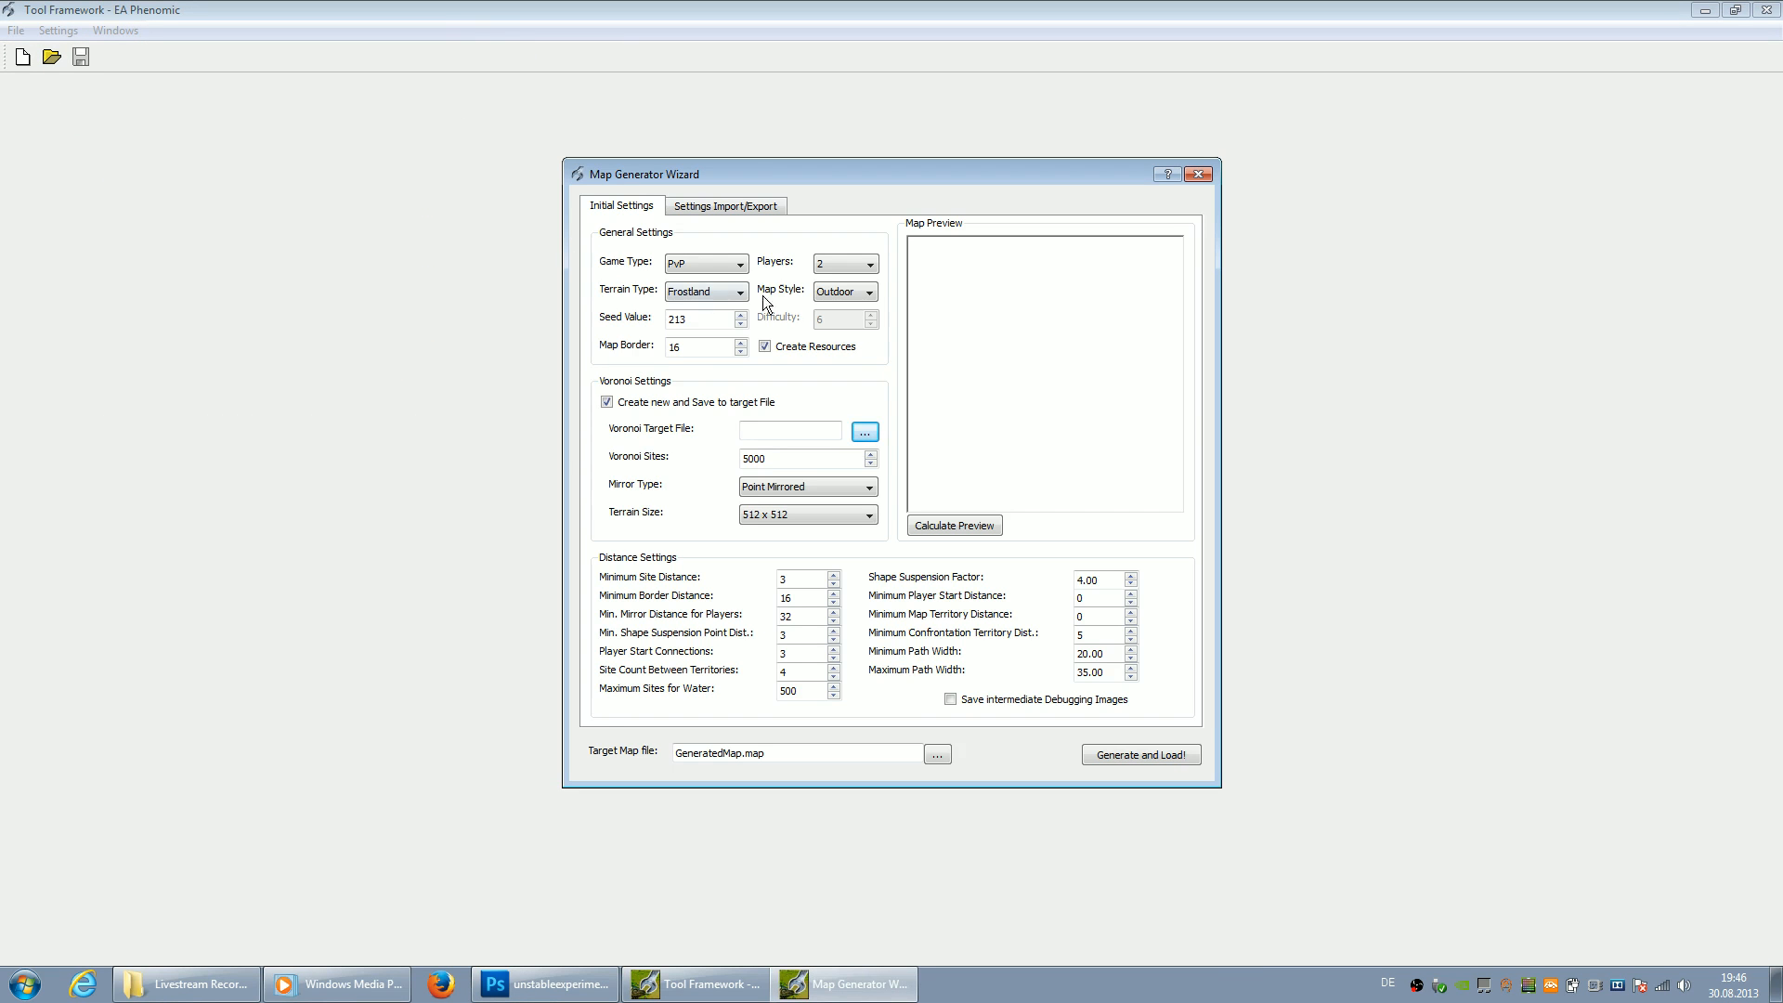
pyautogui.click(731, 295)
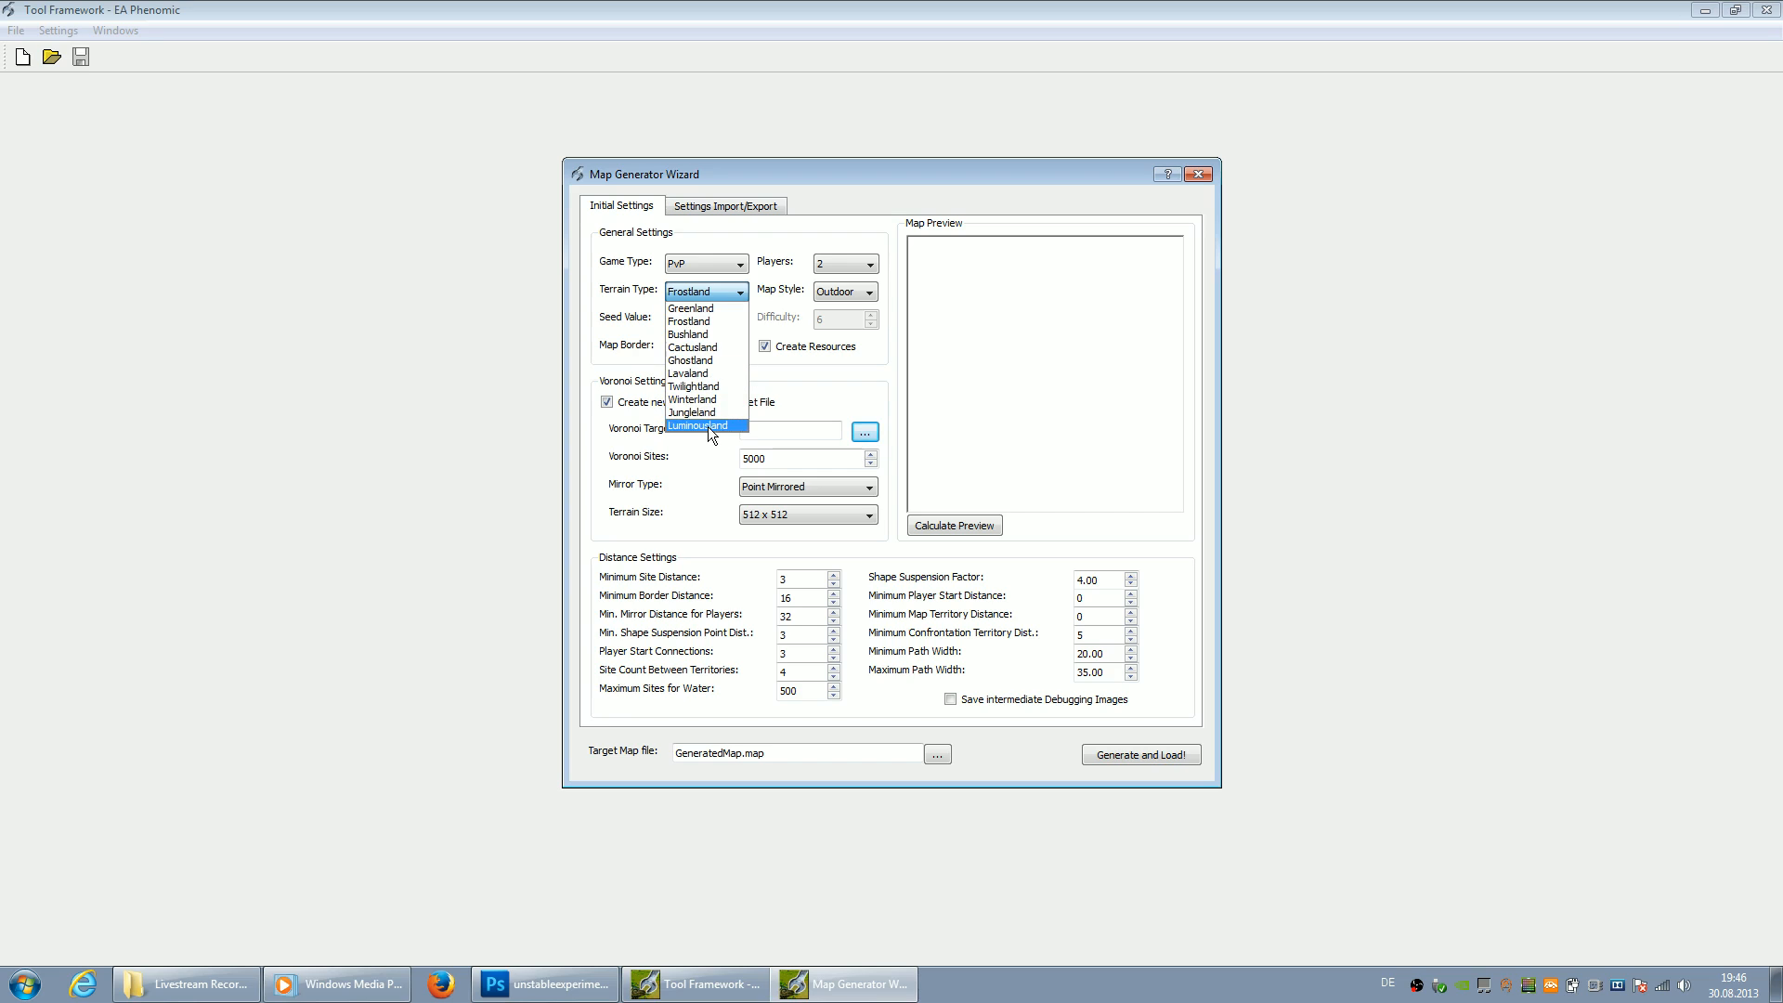
pyautogui.click(708, 360)
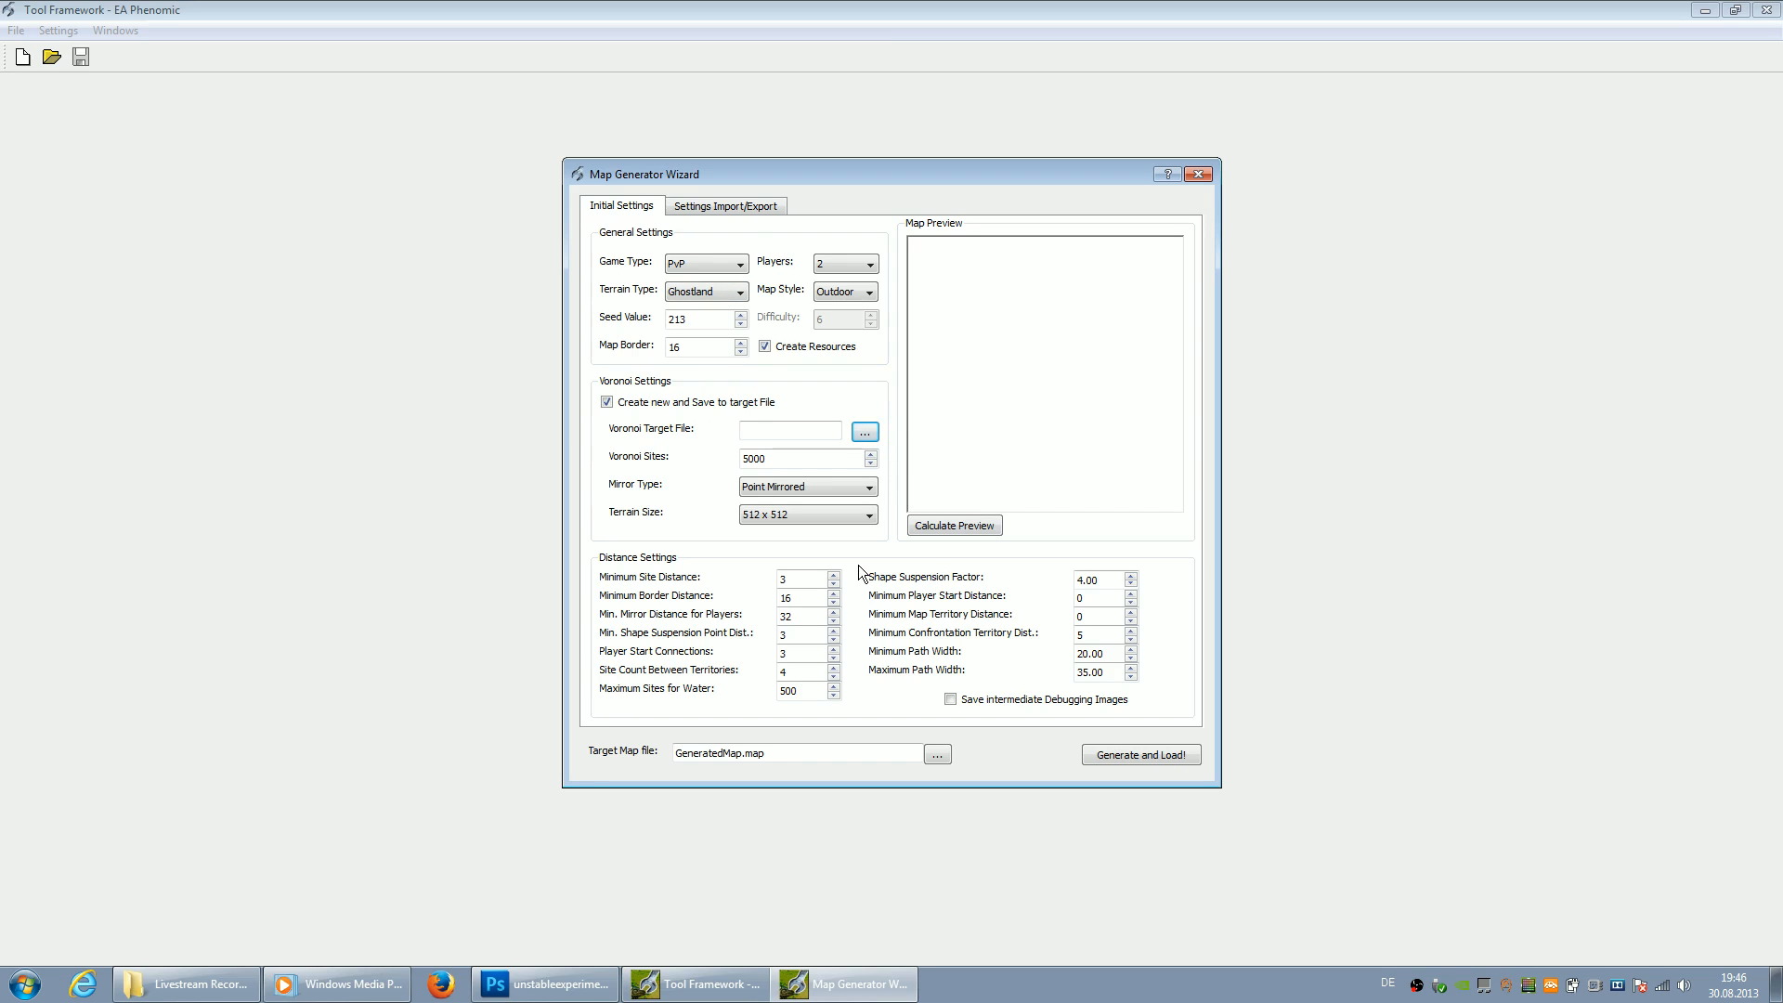
# Choose the terrain size 512 x 512 and calculate the random map preview
pyautogui.click(755, 514)
pyautogui.click(777, 520)
pyautogui.click(950, 529)
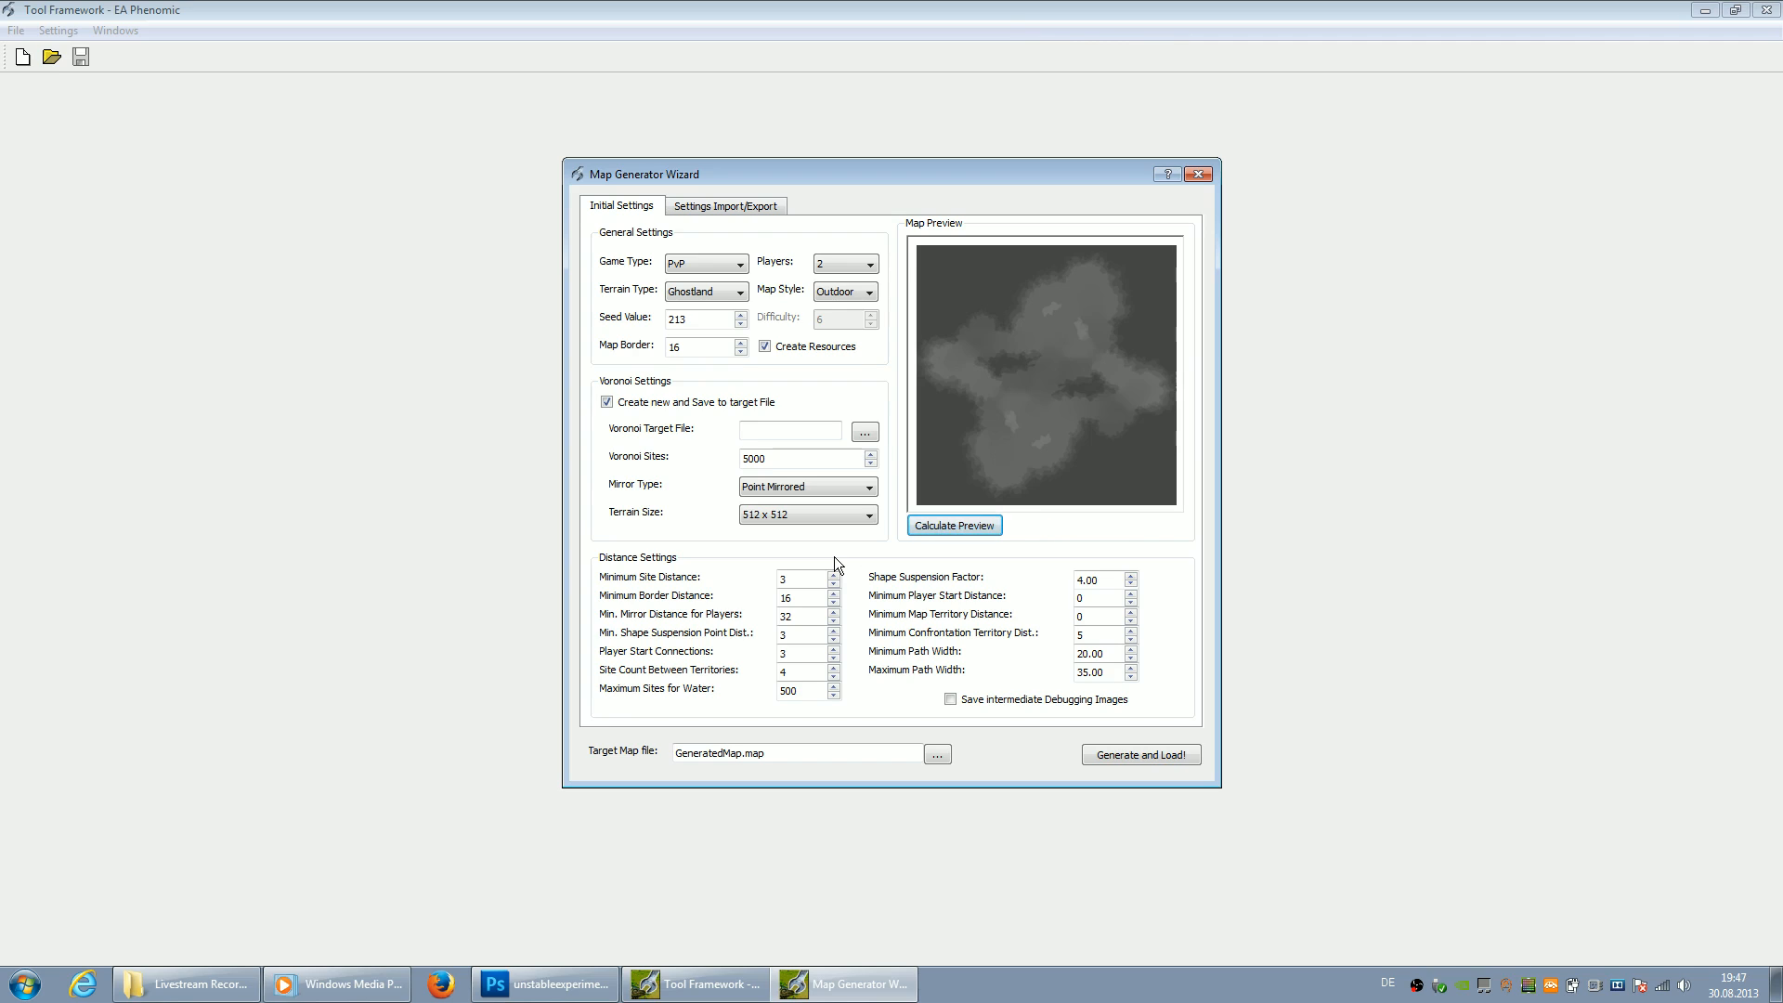
# Load unstableexperimentsheightmap.png from Battleforge/Entwicklung as the existing heightmap, then close the Map Generator Wizard
pyautogui.click(687, 208)
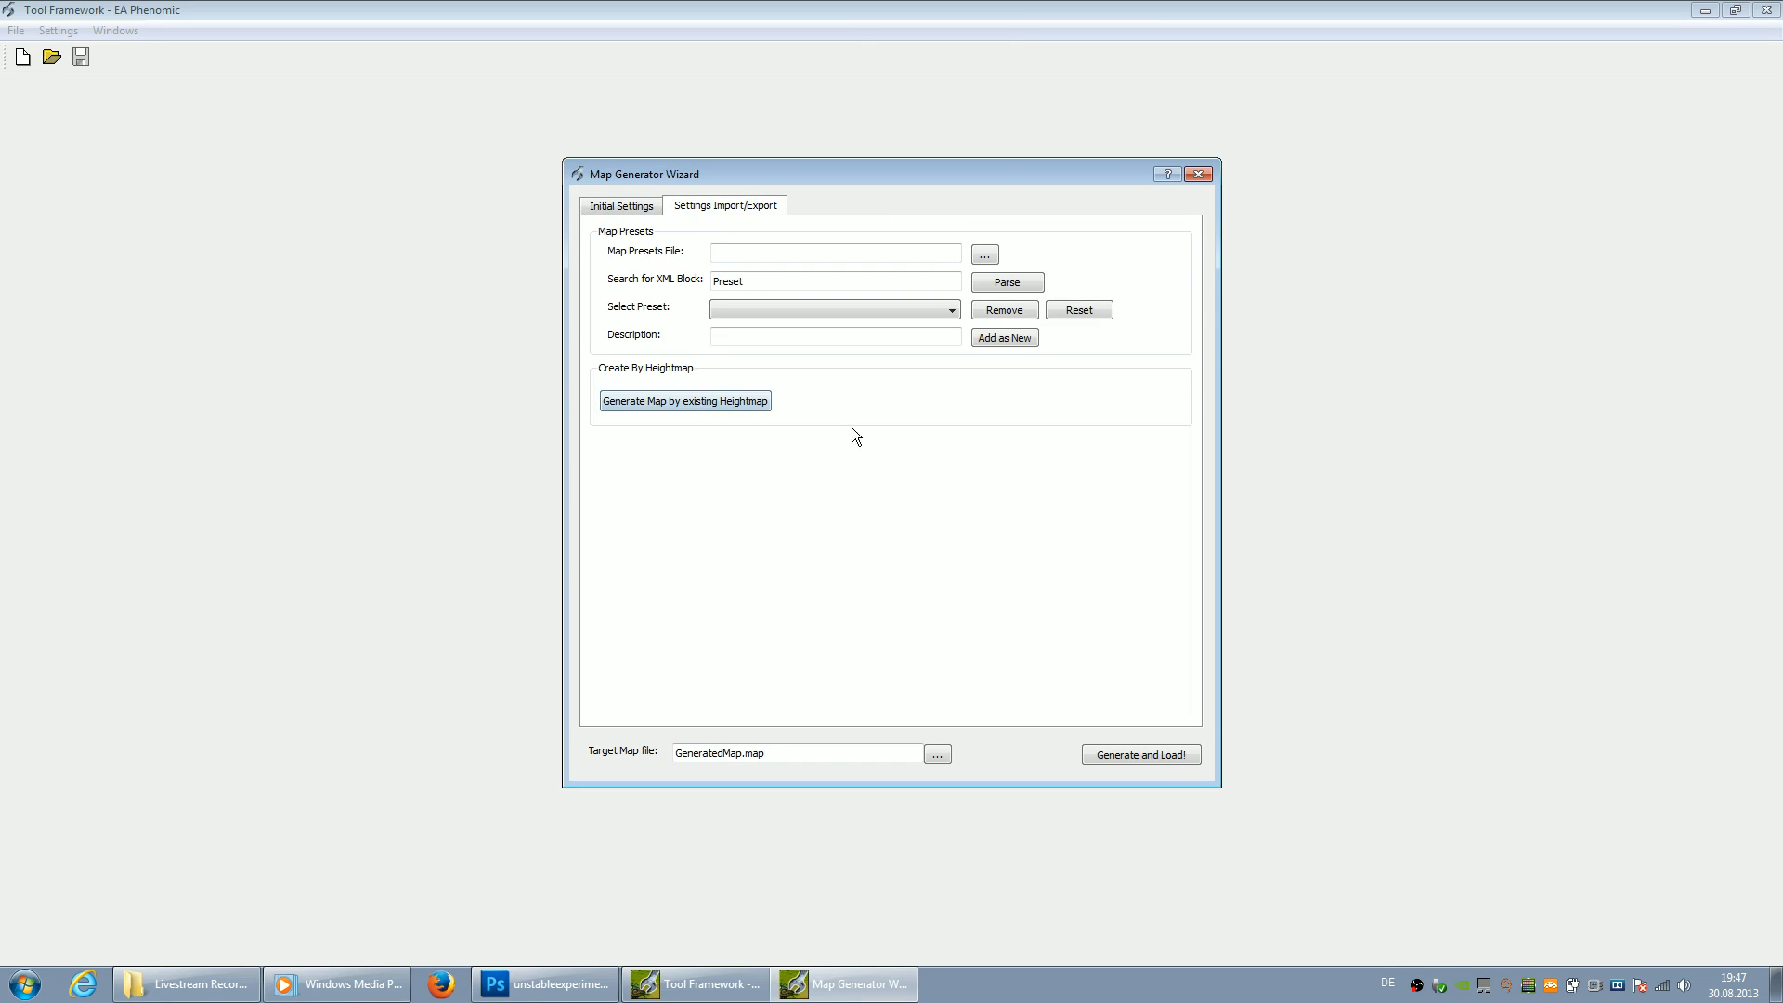
pyautogui.click(694, 402)
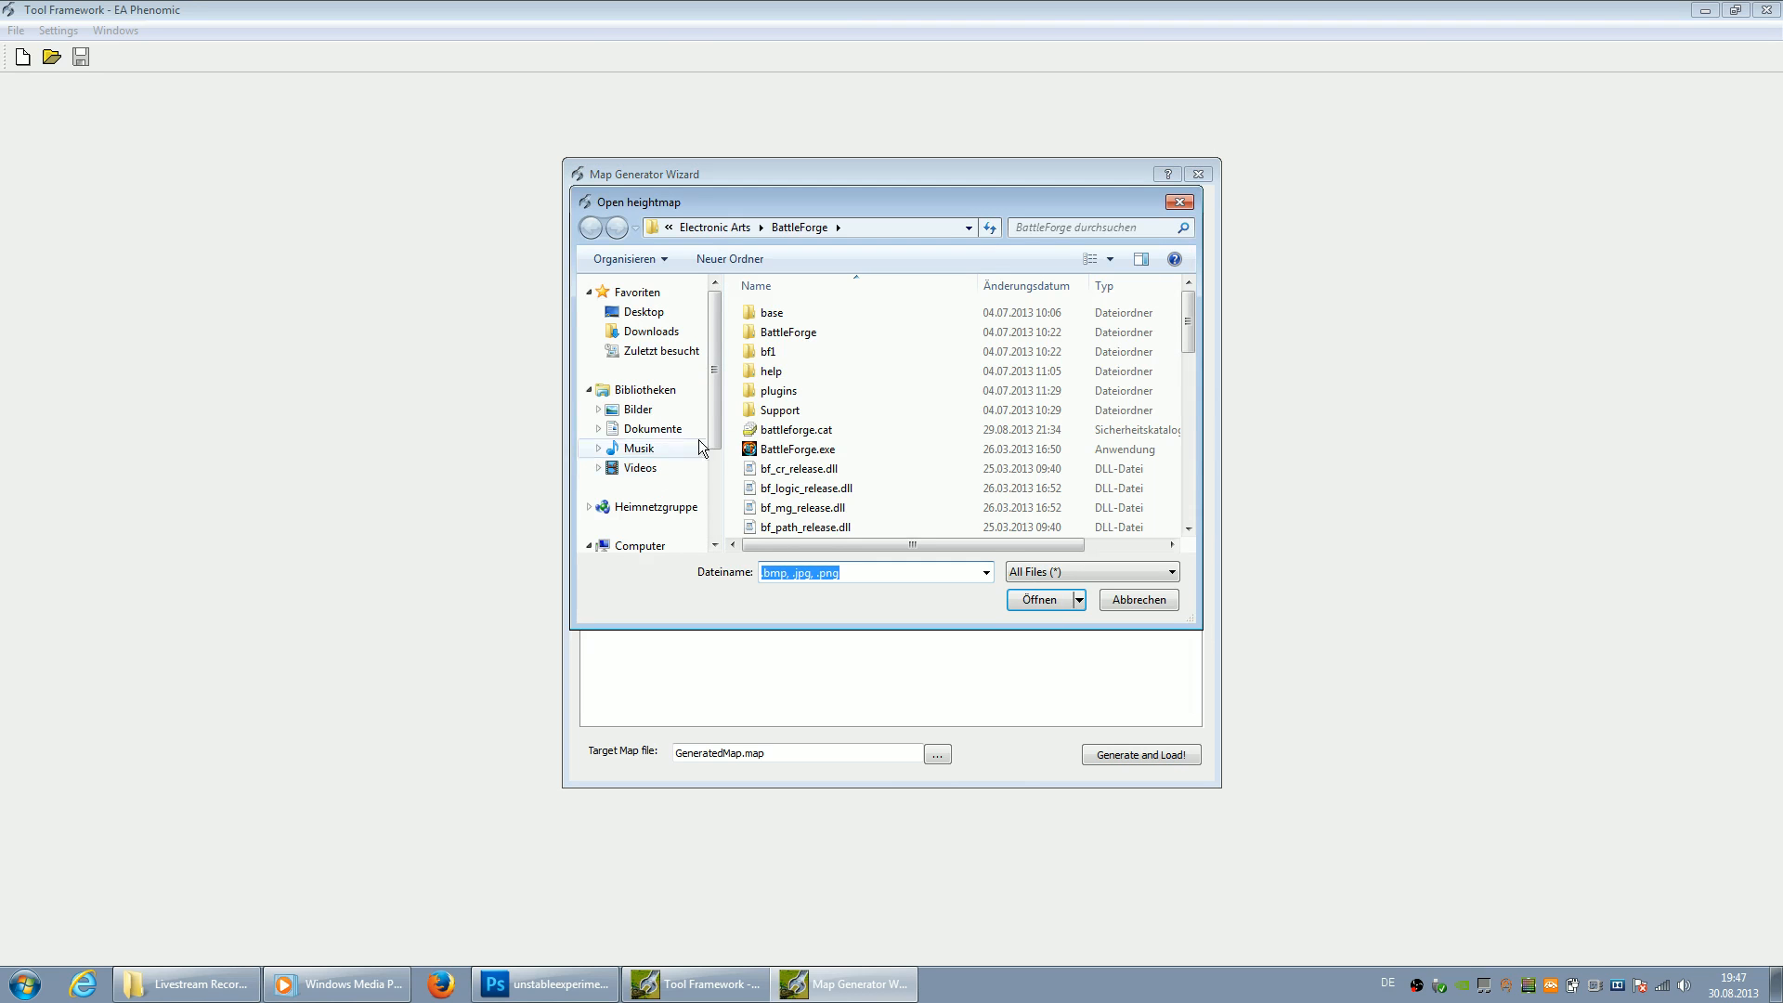
pyautogui.click(650, 429)
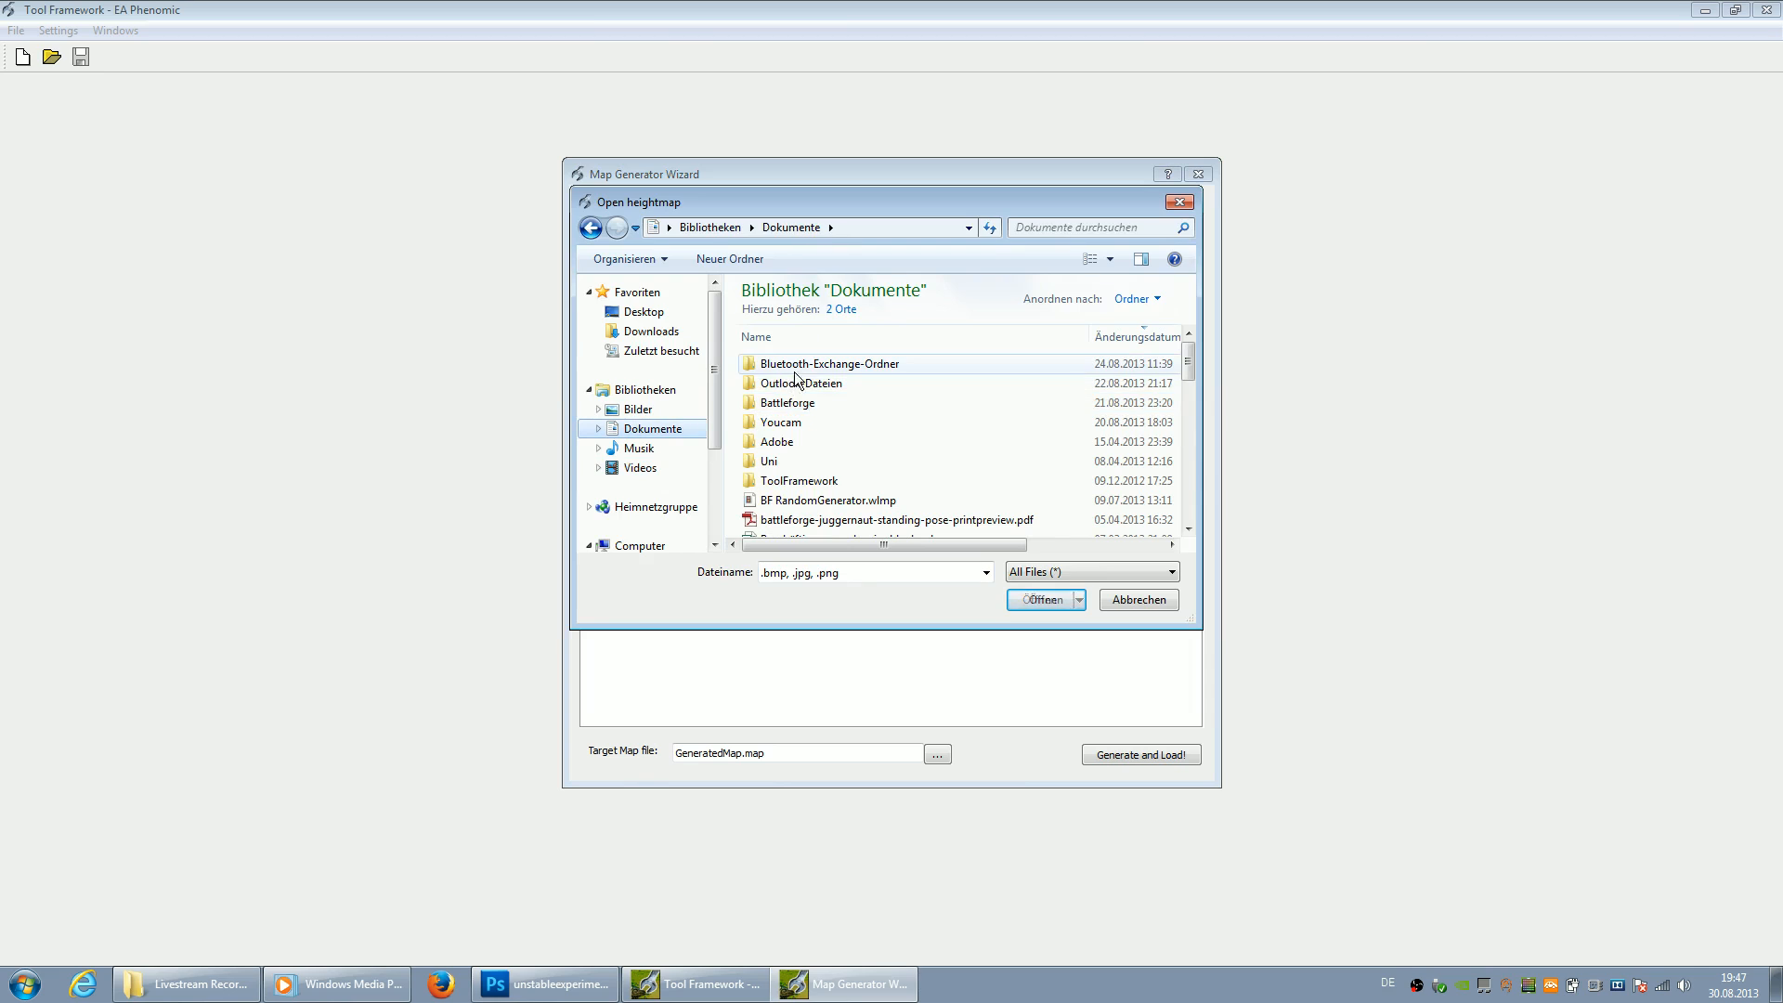
pyautogui.doubleClick(797, 405)
pyautogui.doubleClick(784, 367)
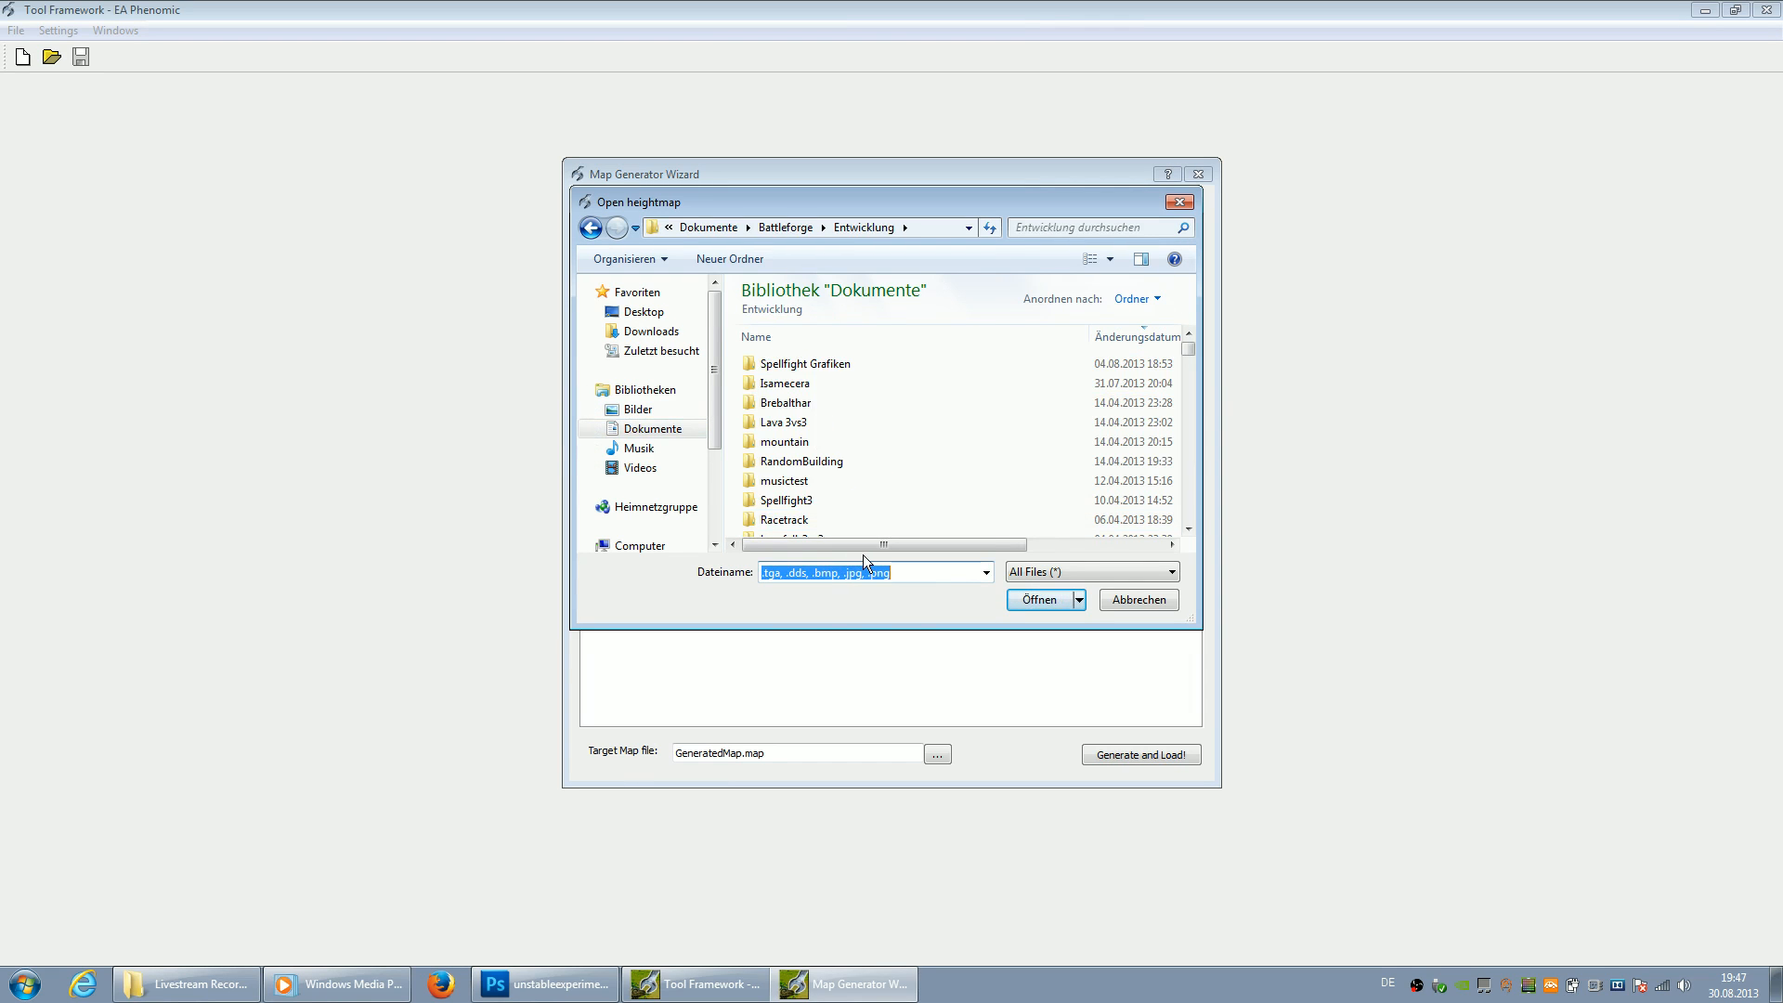
pyautogui.write('un')
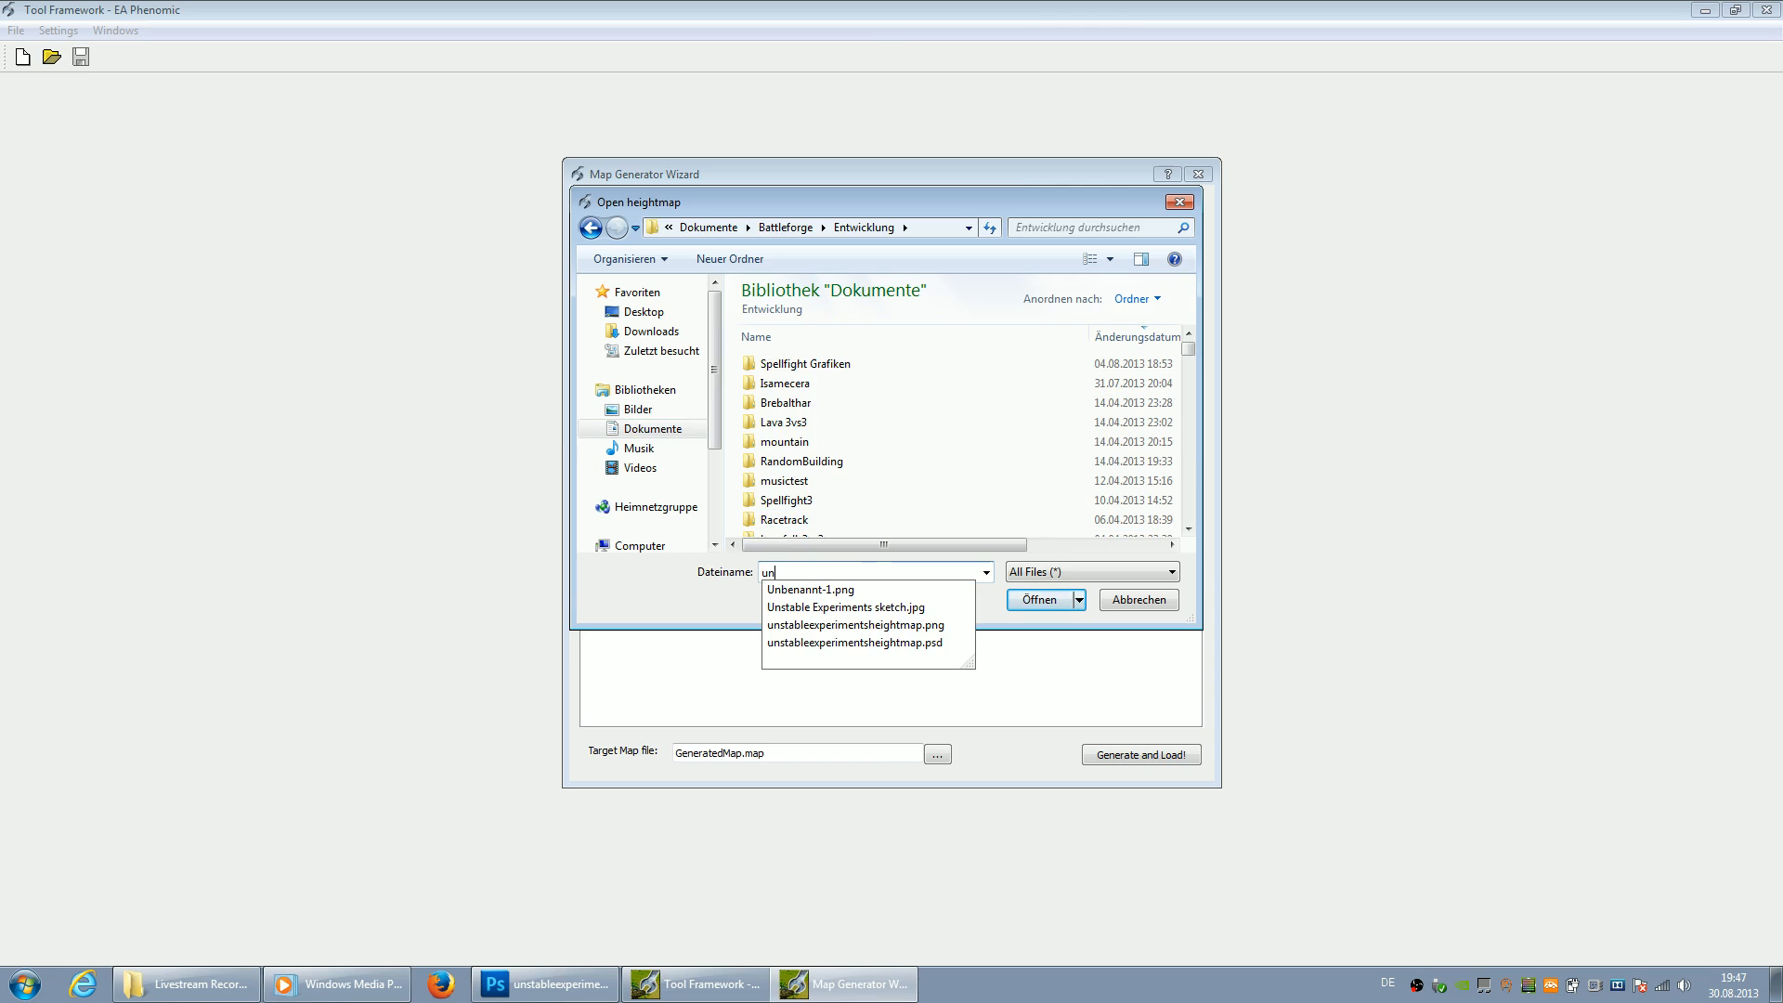
pyautogui.click(893, 627)
pyautogui.click(1039, 599)
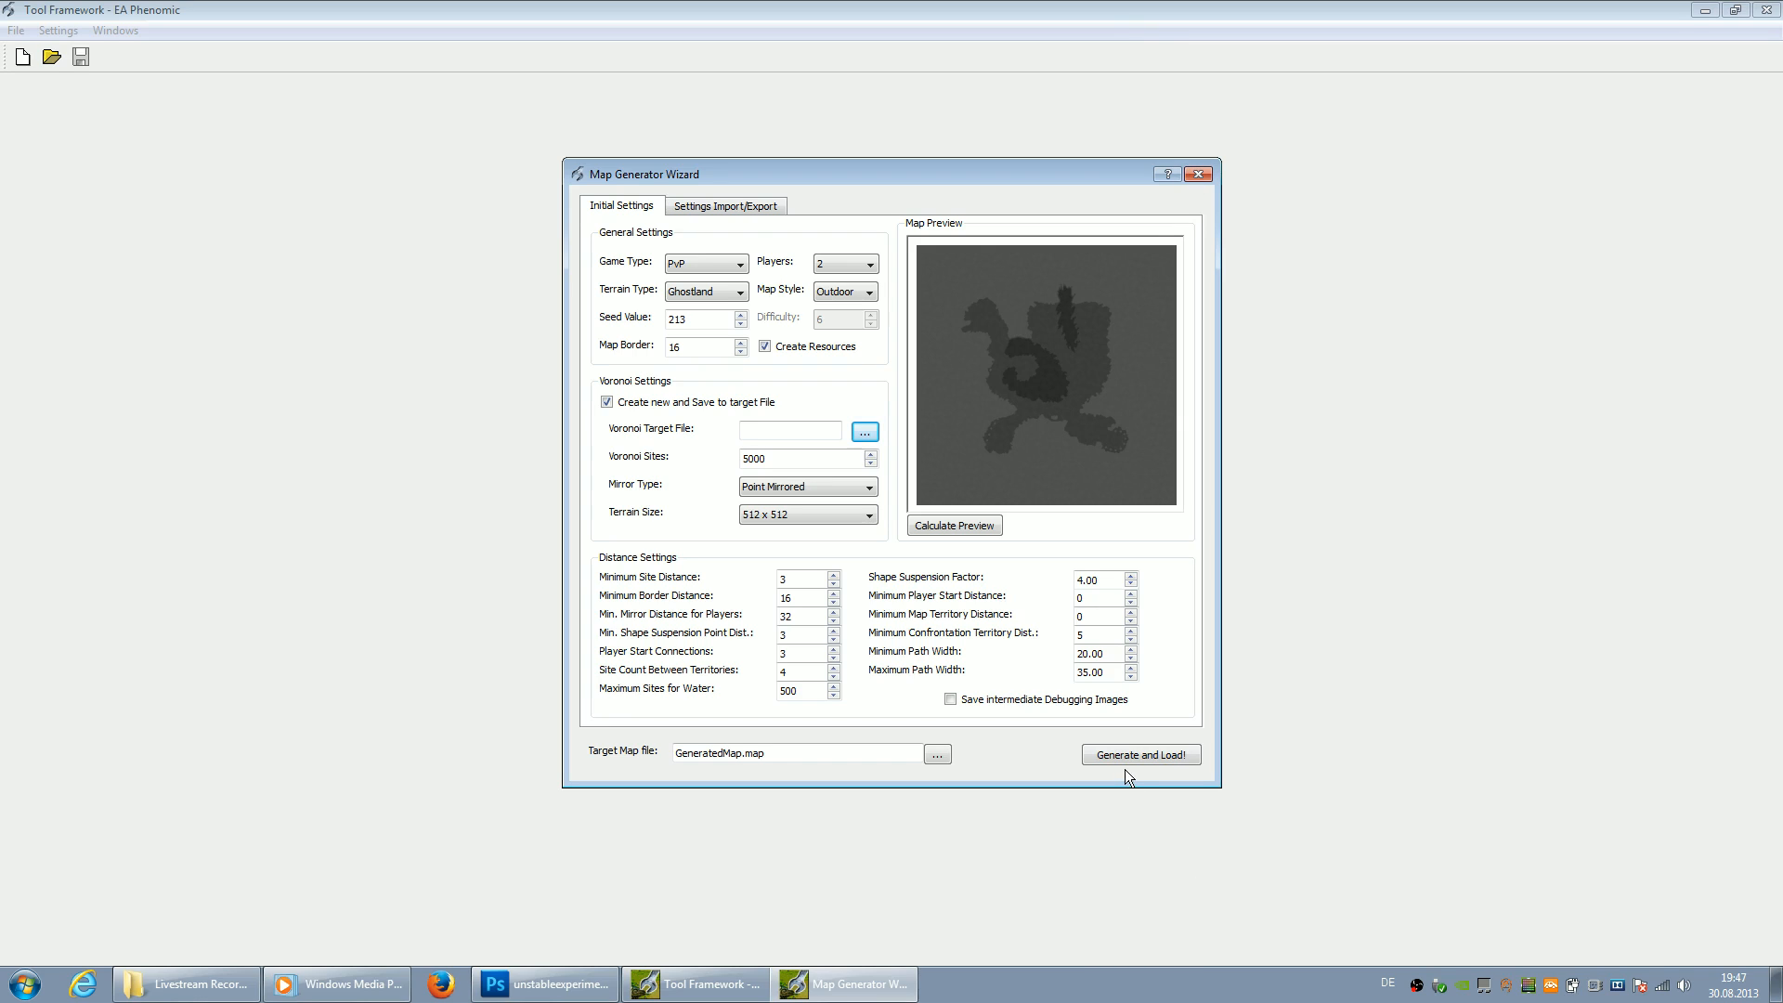
pyautogui.click(1199, 175)
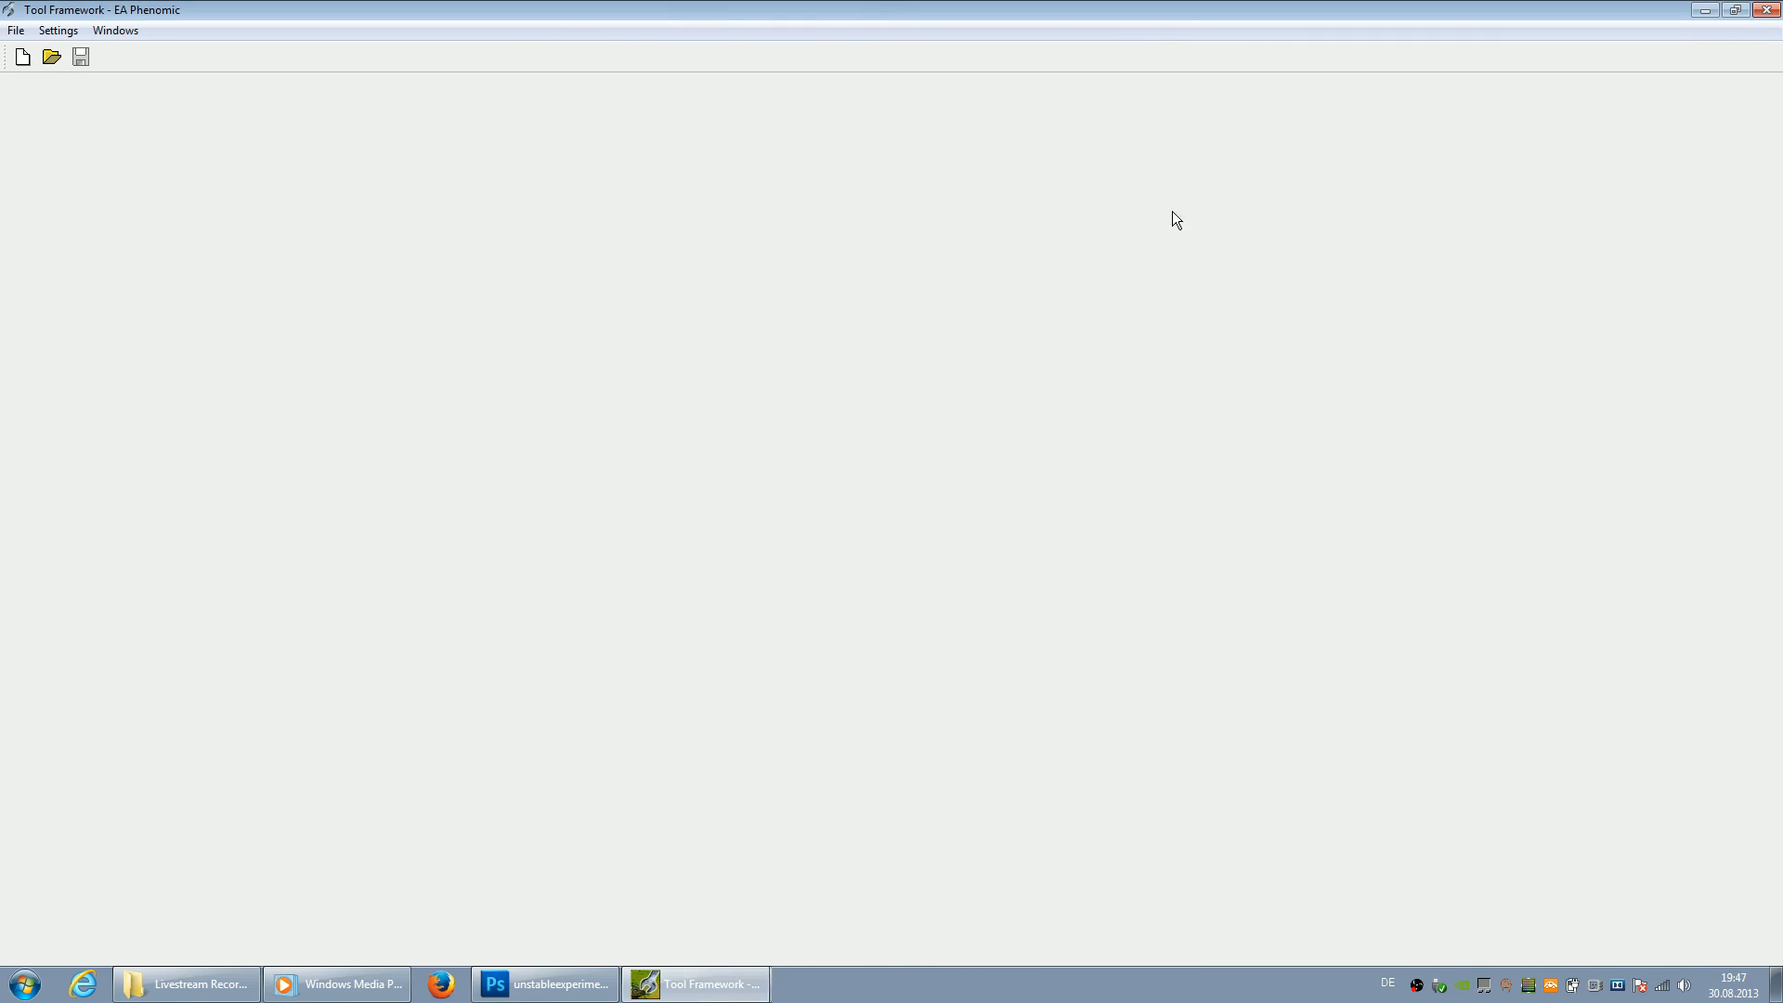
# Open GeneratedMap.map from the Battleforge/randommap folder in Documents
pyautogui.click(13, 31)
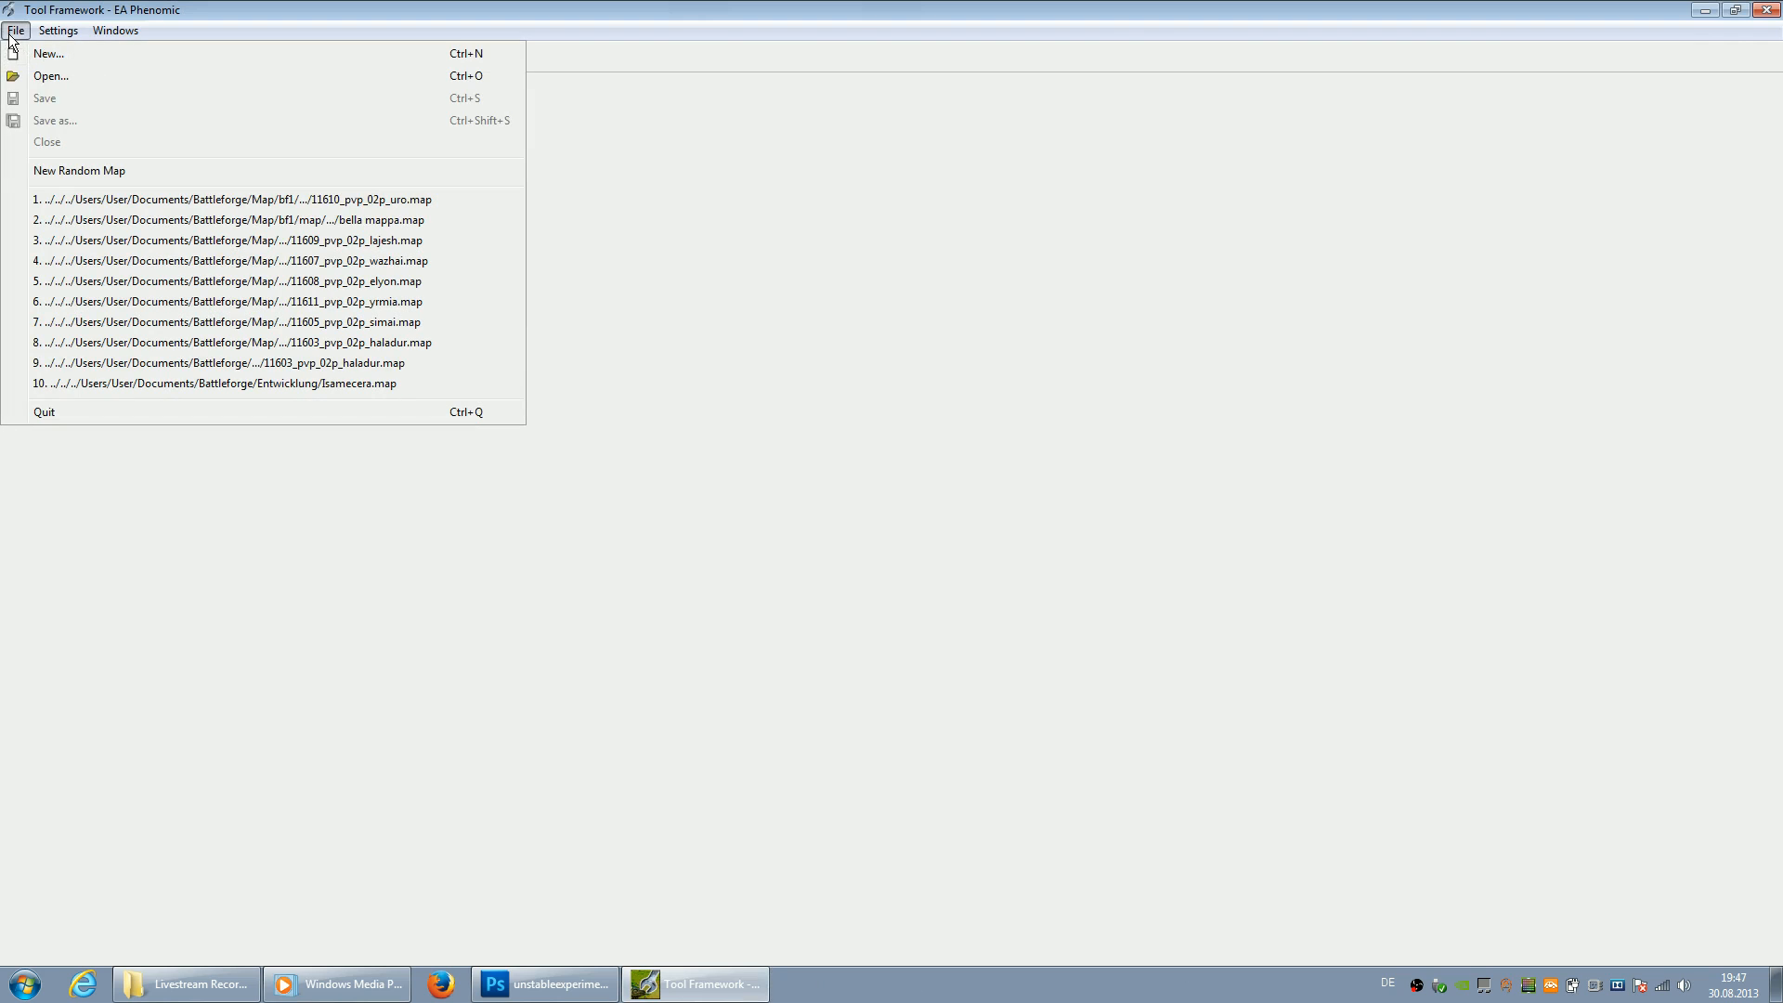
pyautogui.click(67, 81)
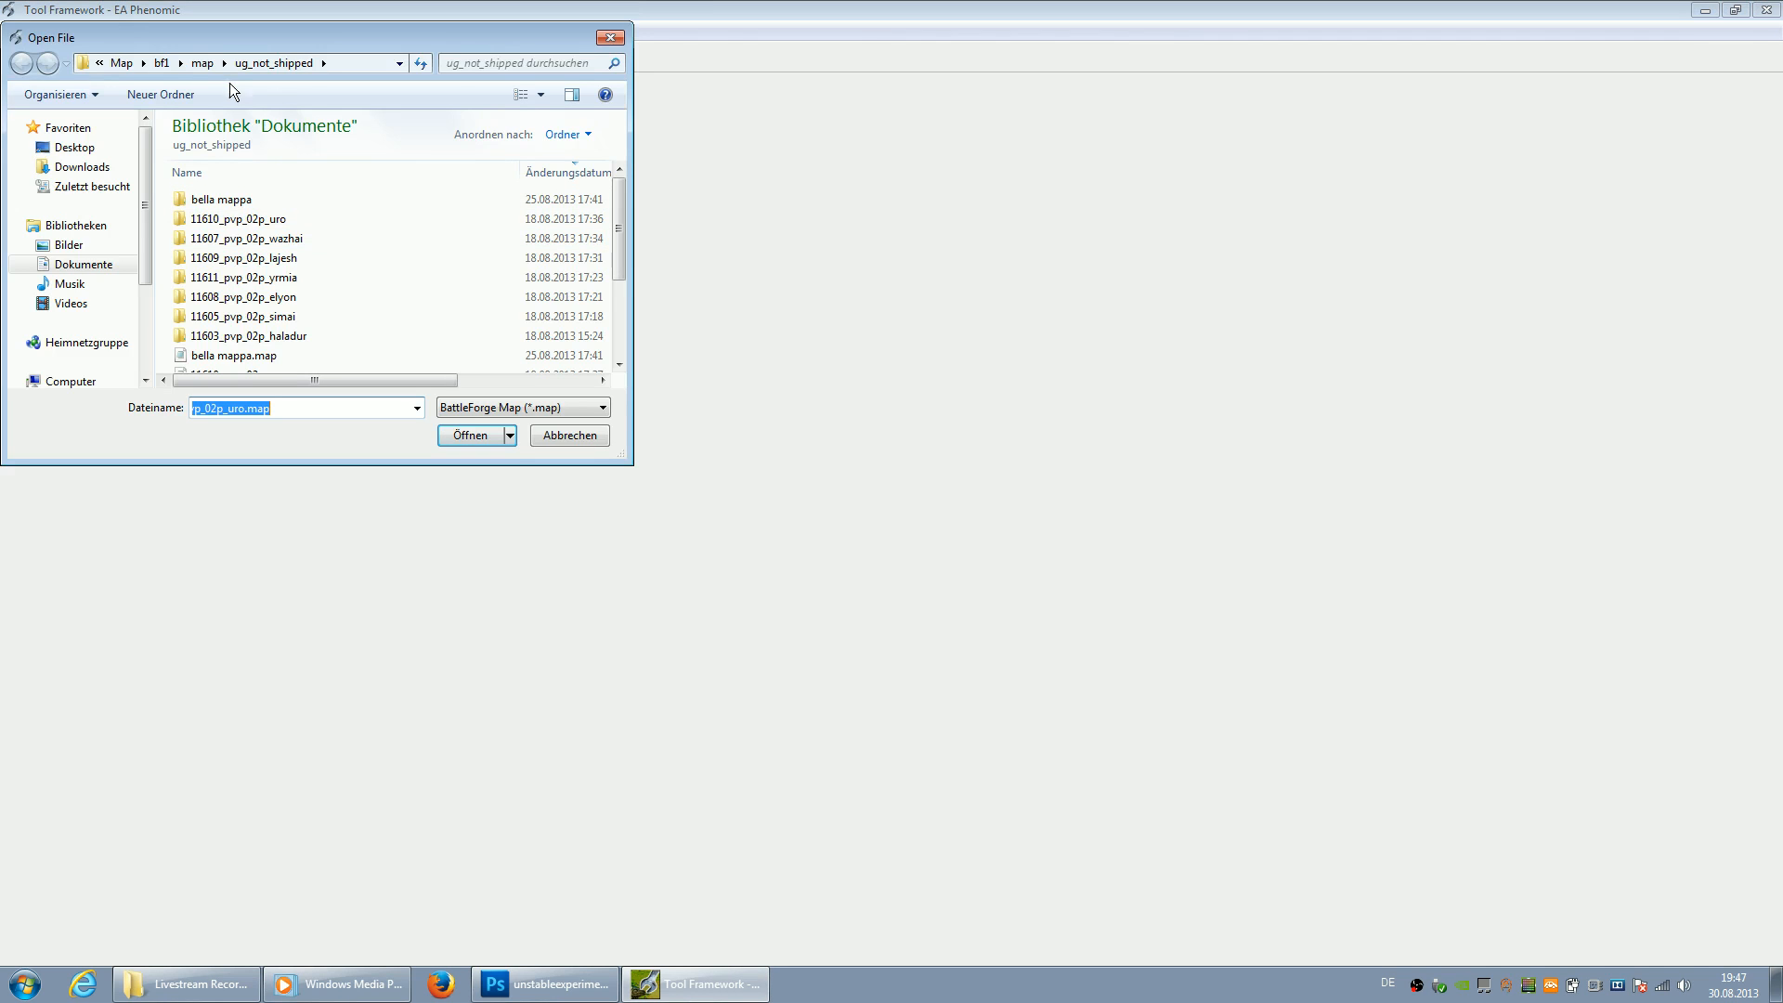
pyautogui.click(79, 265)
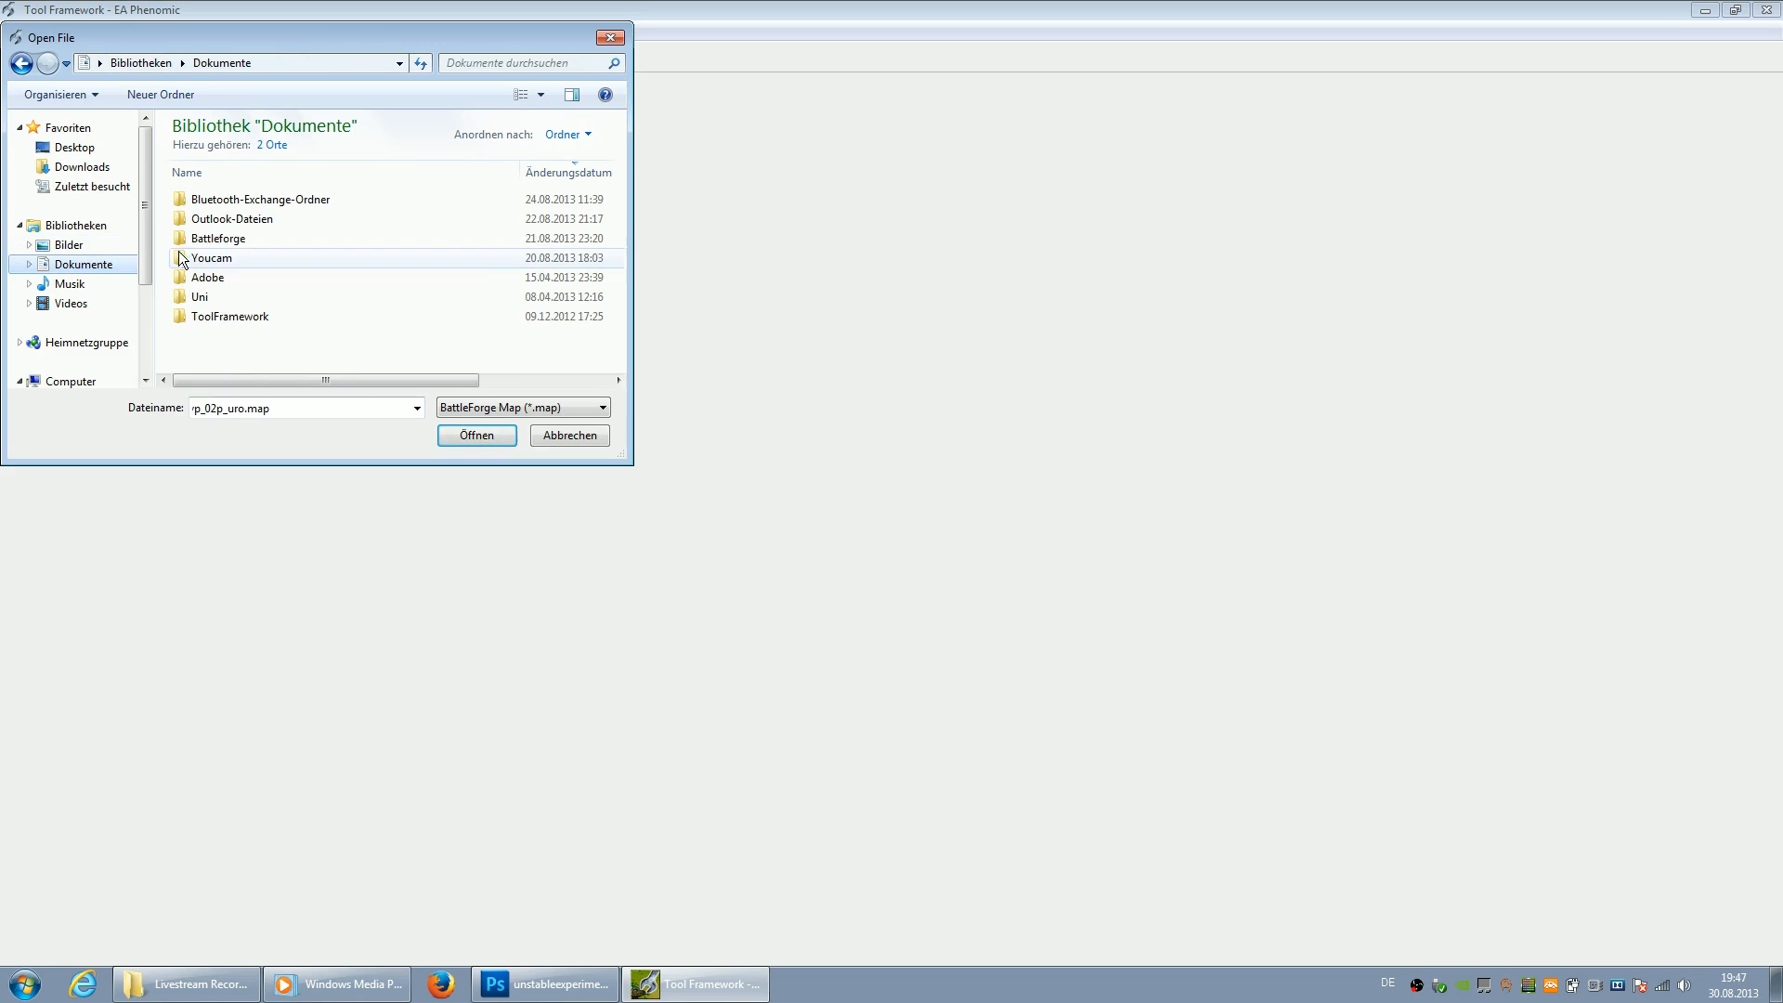
pyautogui.doubleClick(234, 239)
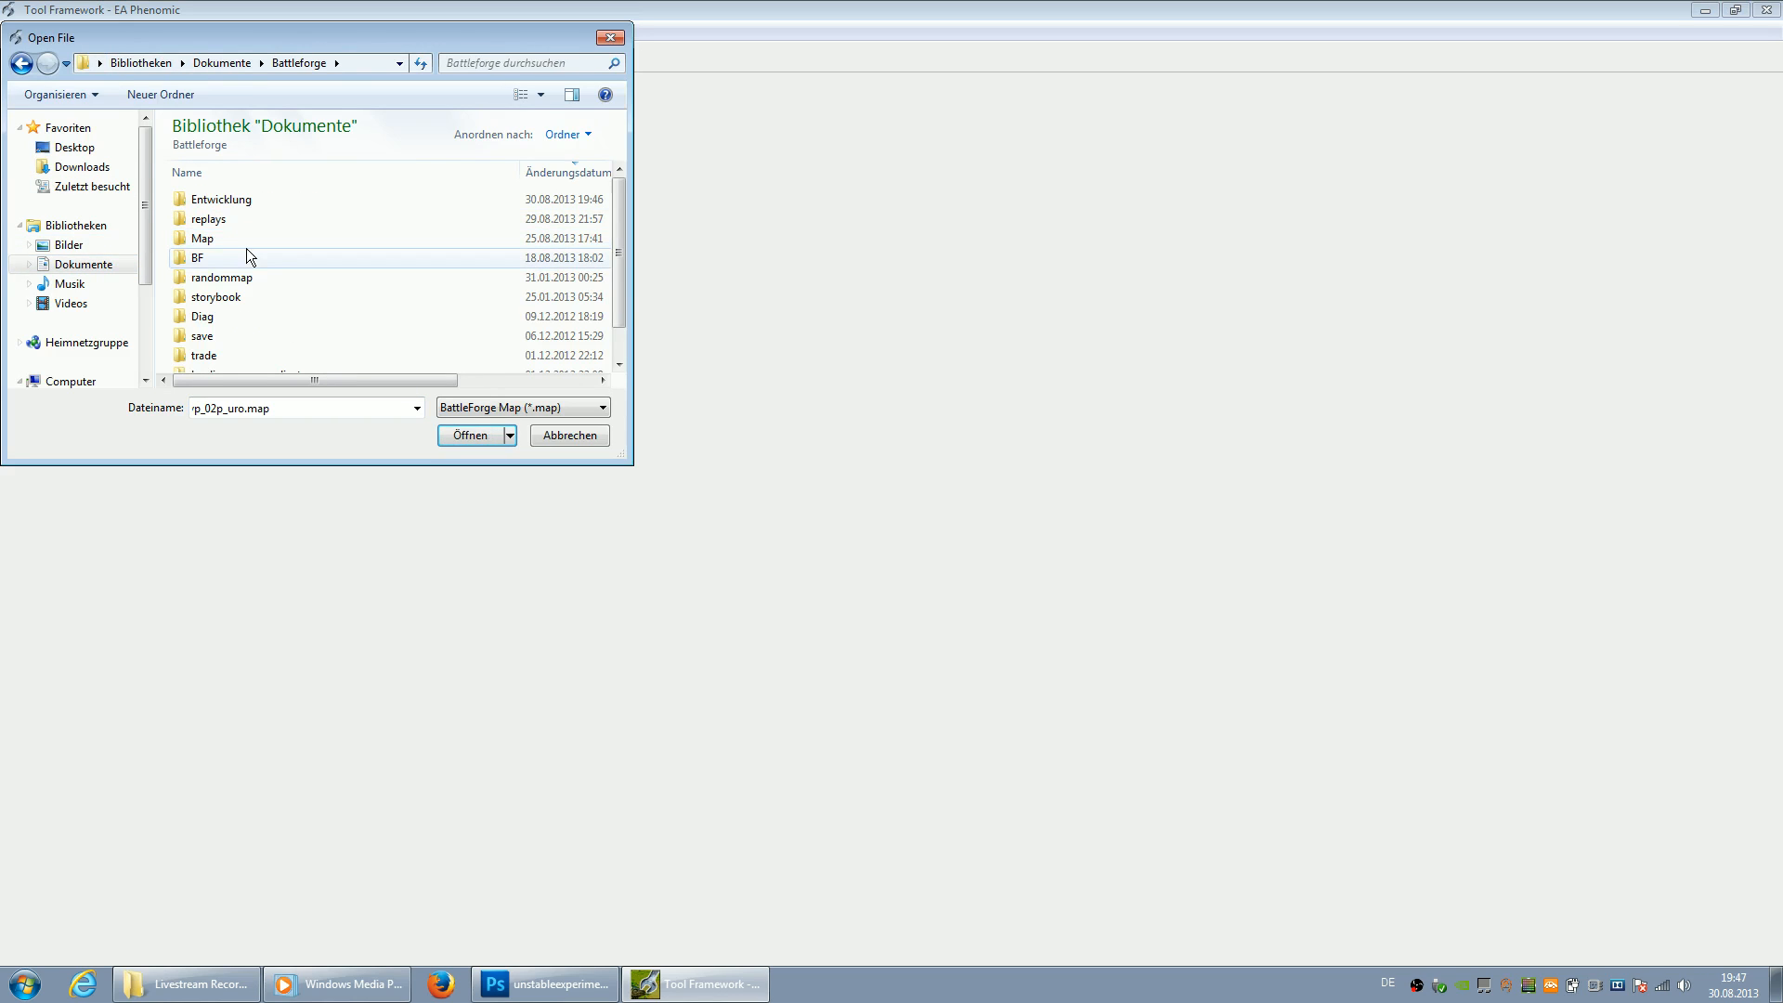
pyautogui.doubleClick(247, 279)
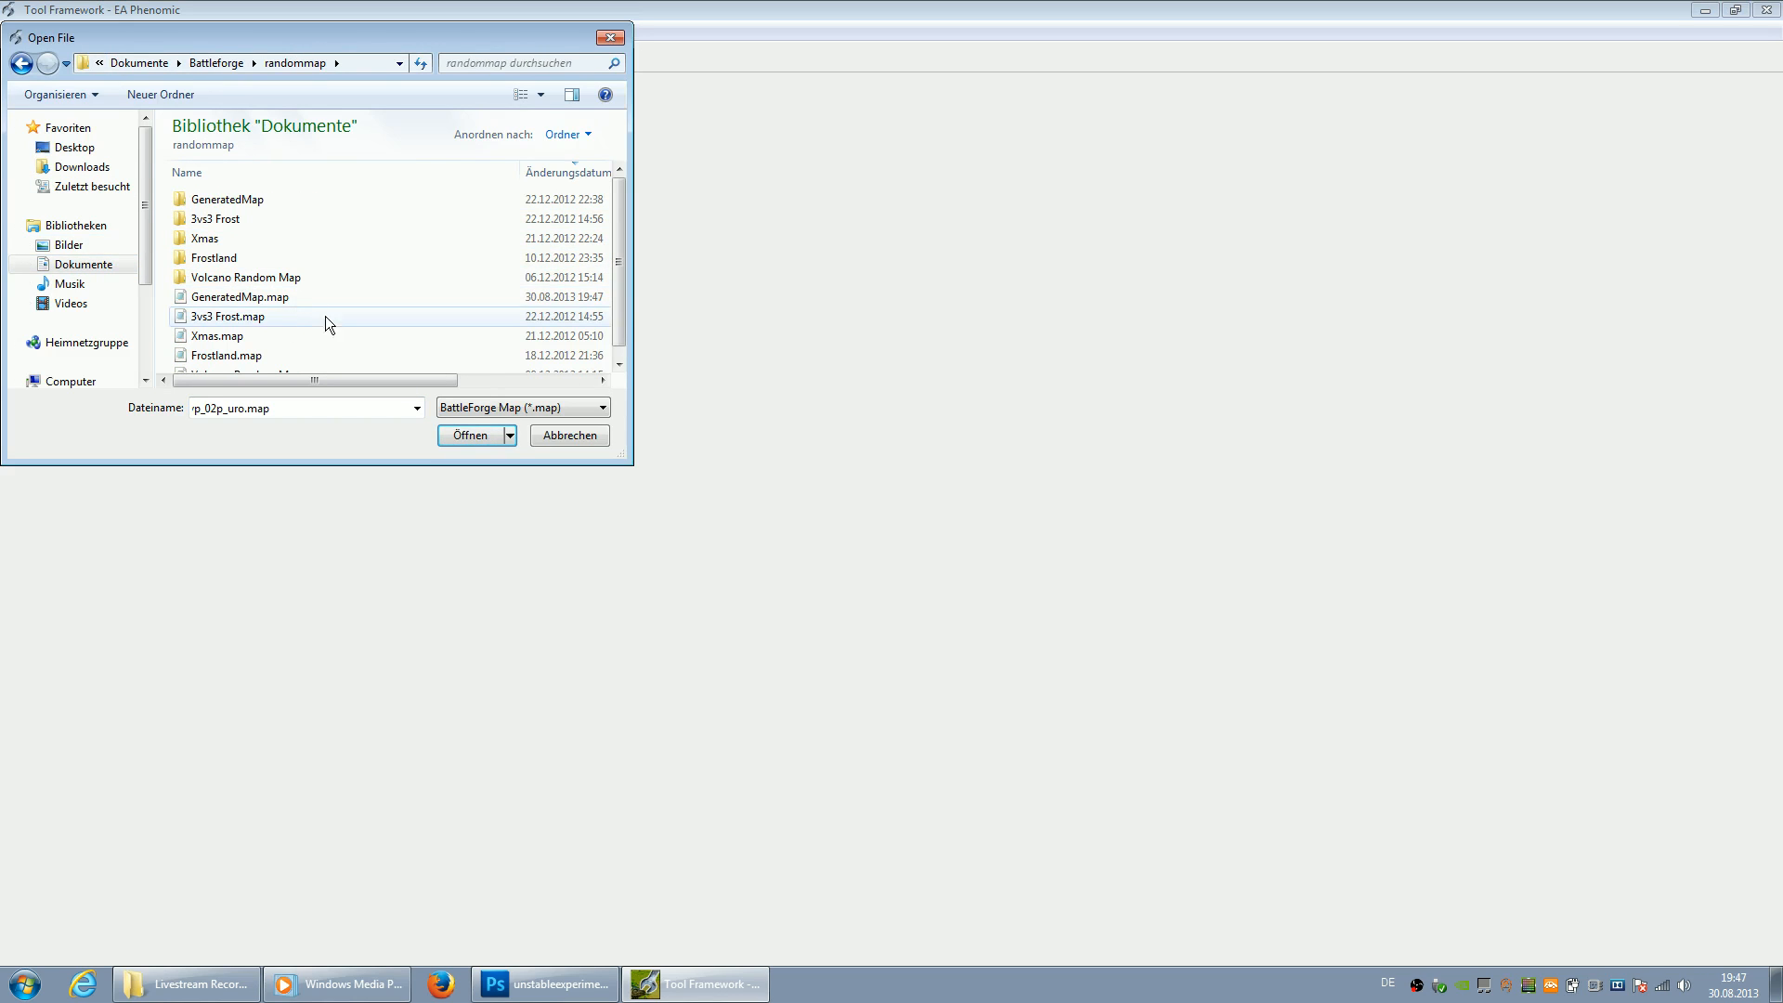
pyautogui.click(240, 297)
pyautogui.click(470, 434)
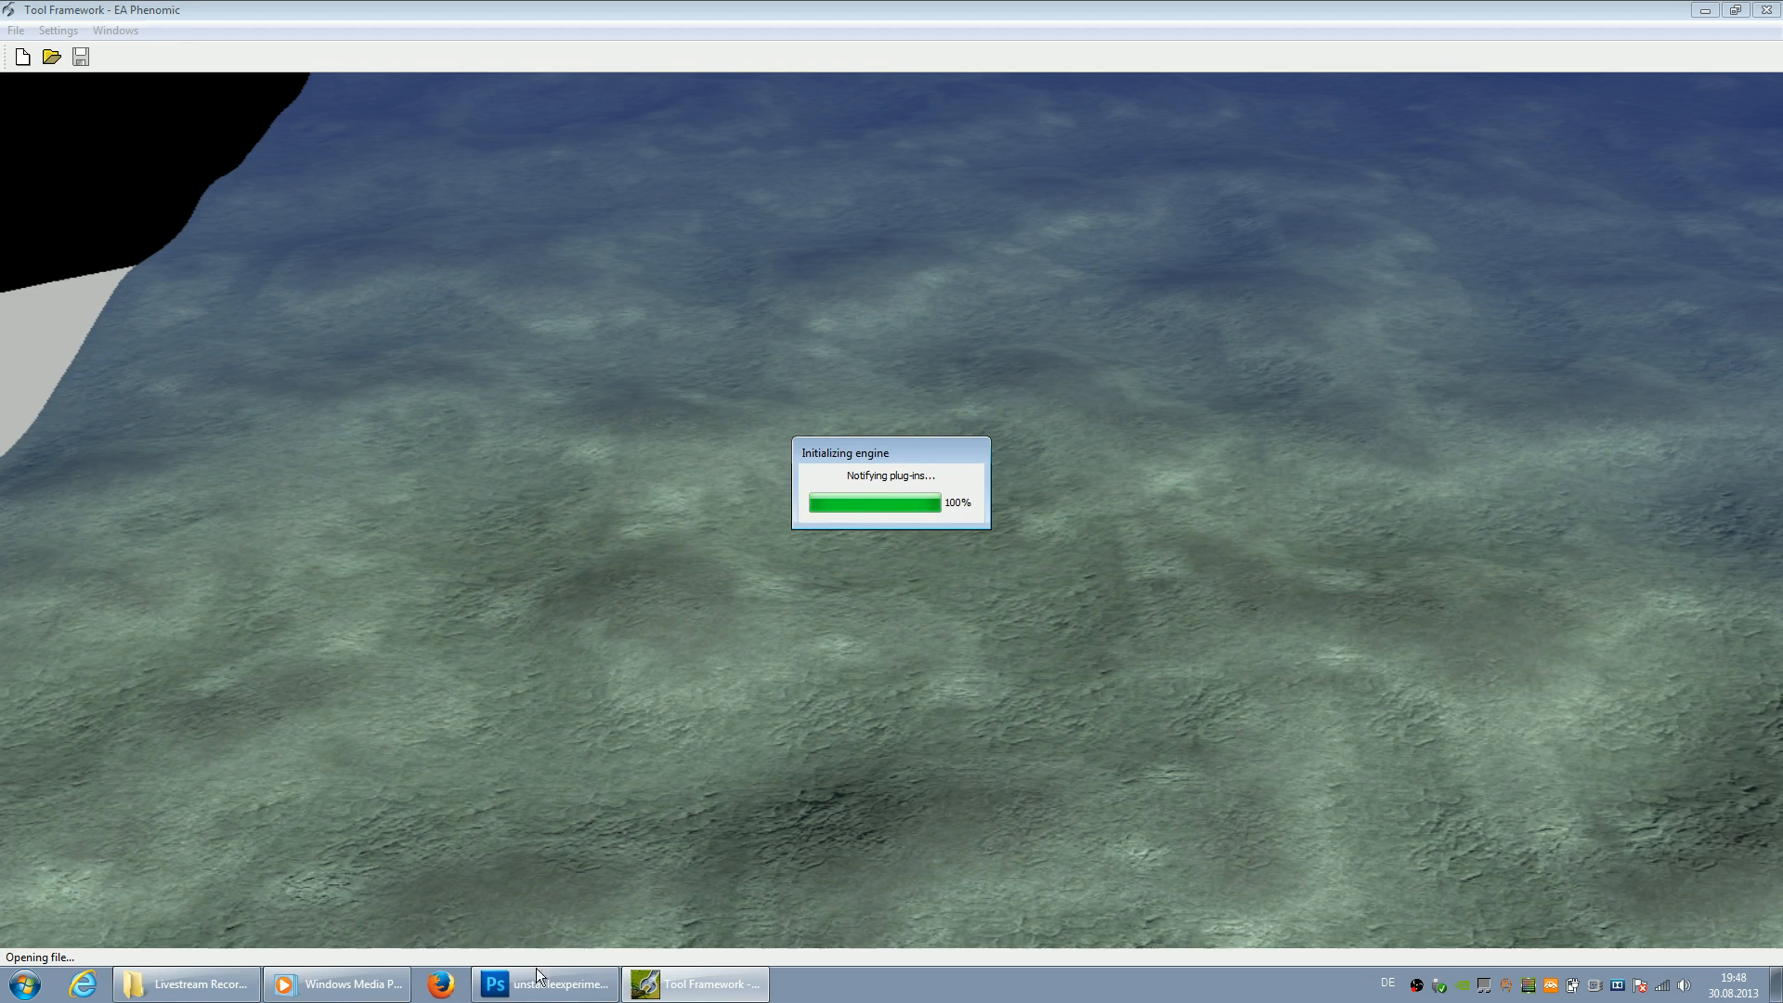
# Switch to Photoshop, which holds the heightmap, and close the program
pyautogui.click(540, 983)
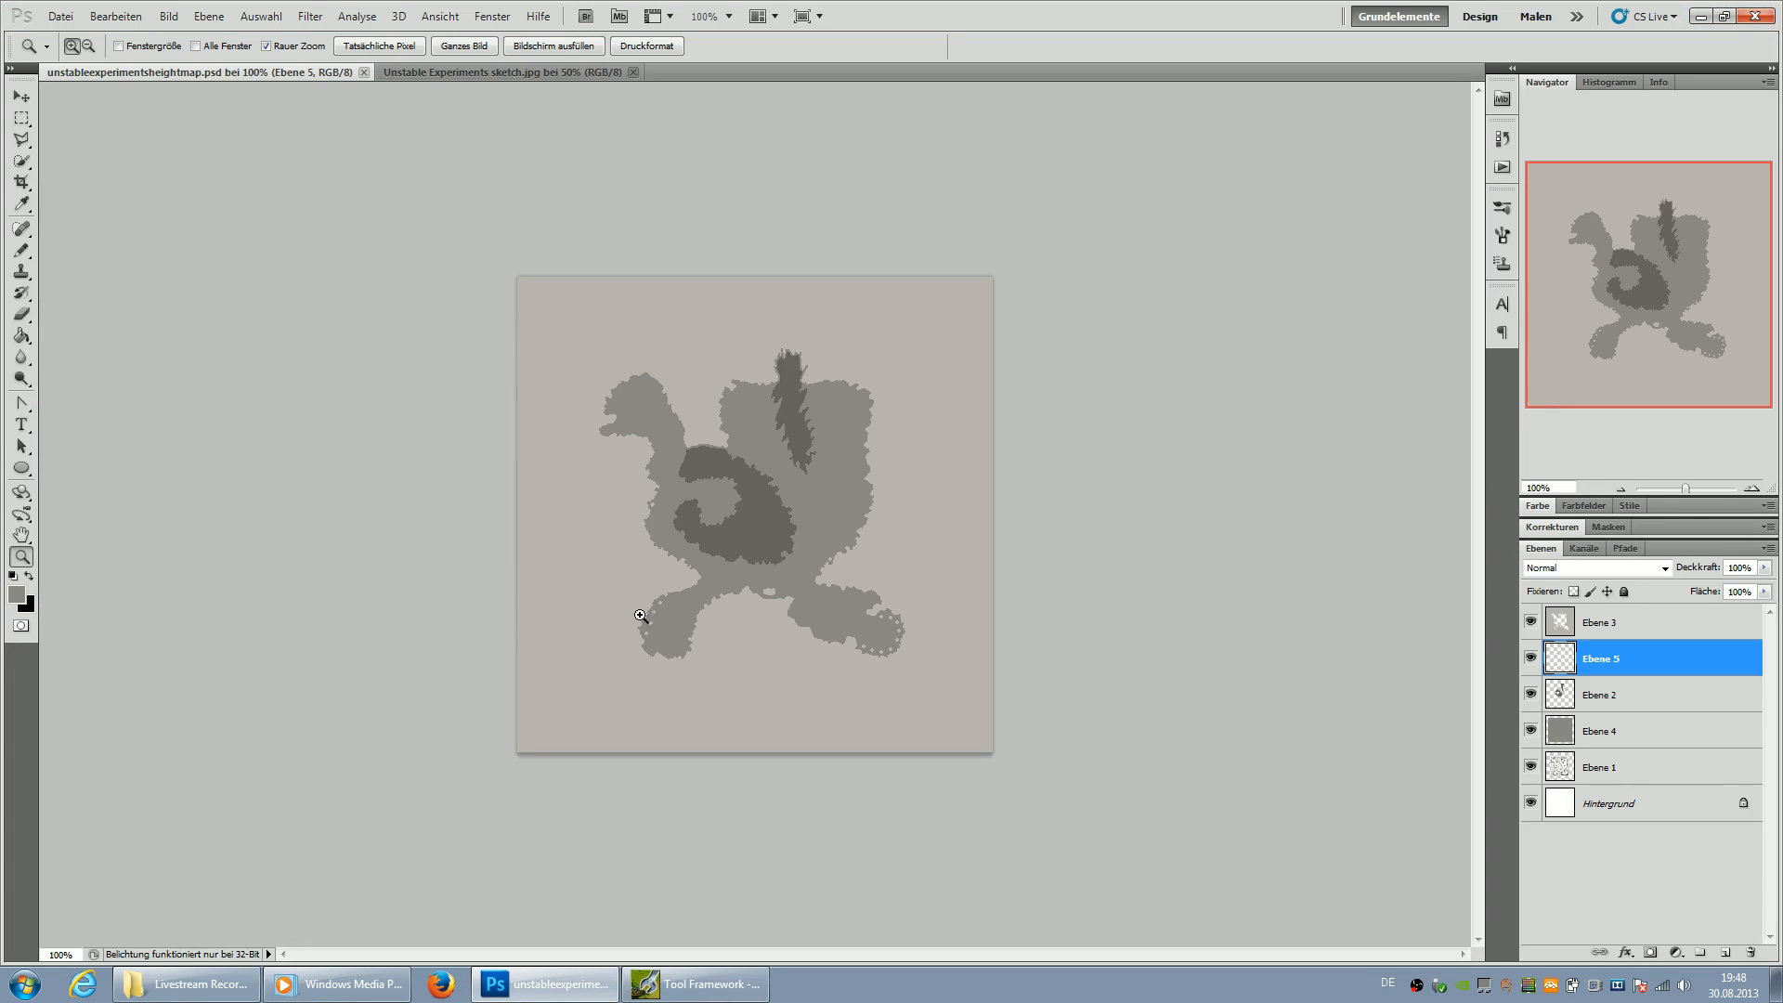
pyautogui.click(1755, 16)
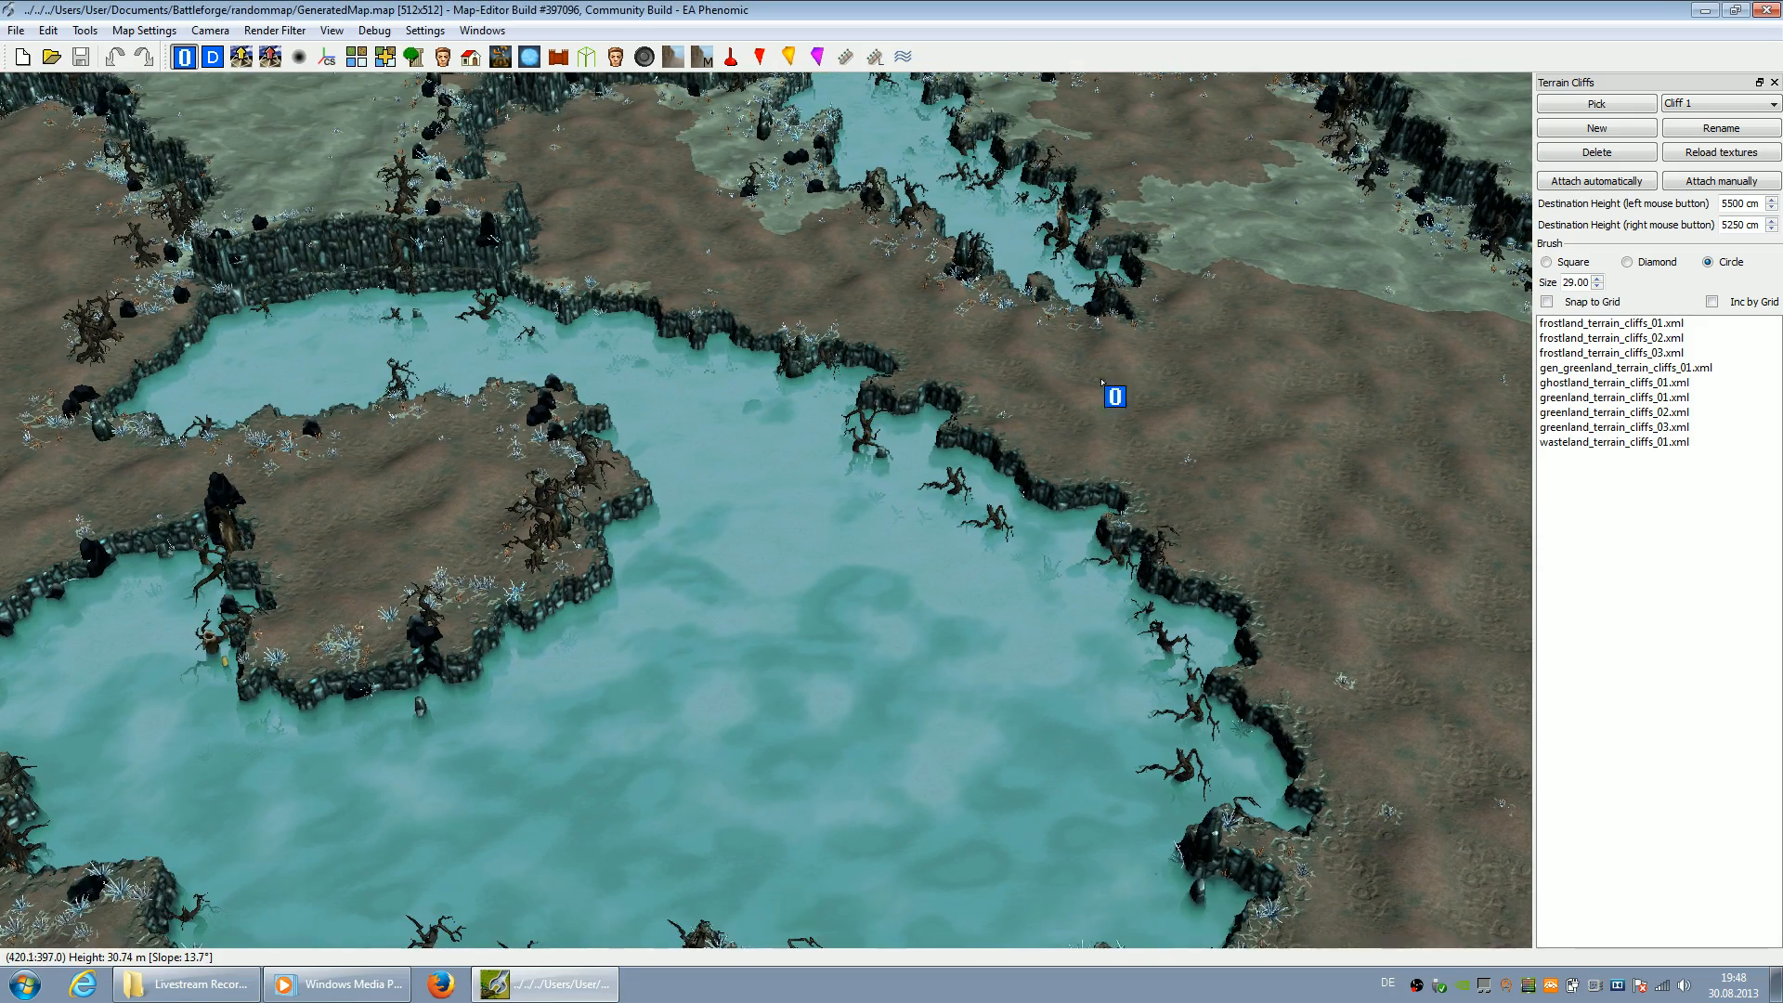
# Examine the generated map's terrain, covering the central lake, the surrounding cliffs and the paths to the outer plateaus
pyautogui.press('Left')
pyautogui.press('Up')
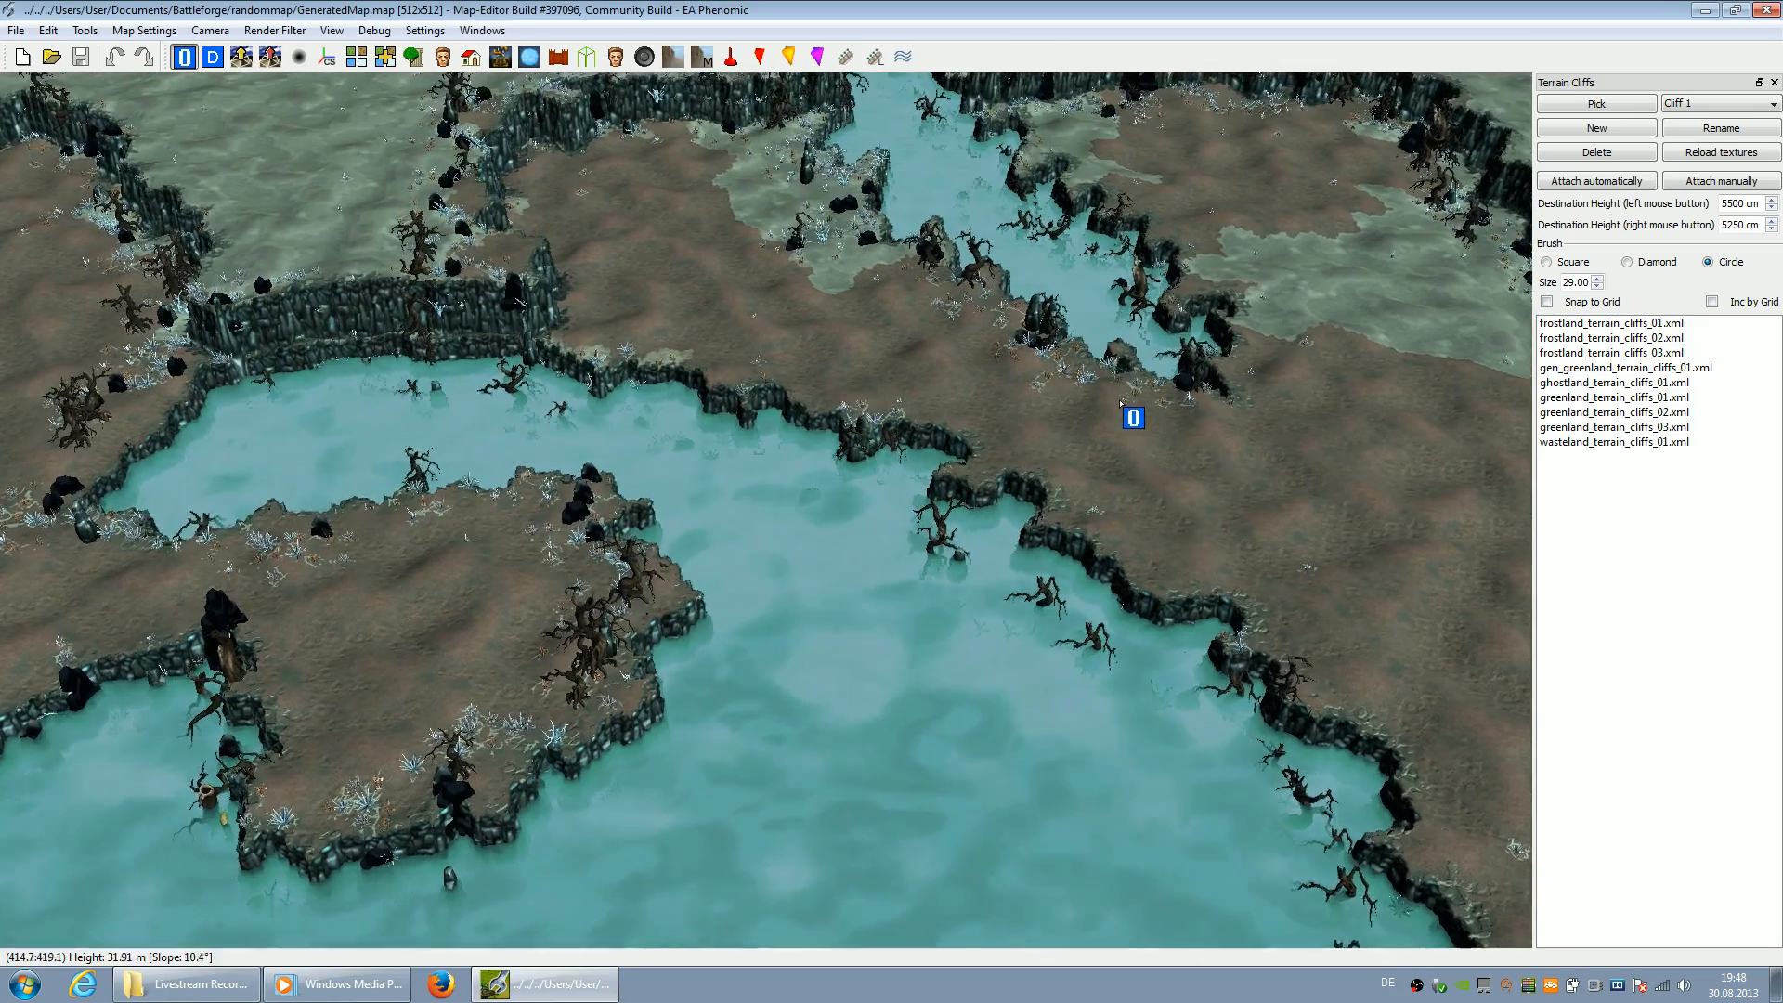
pyautogui.press('Up')
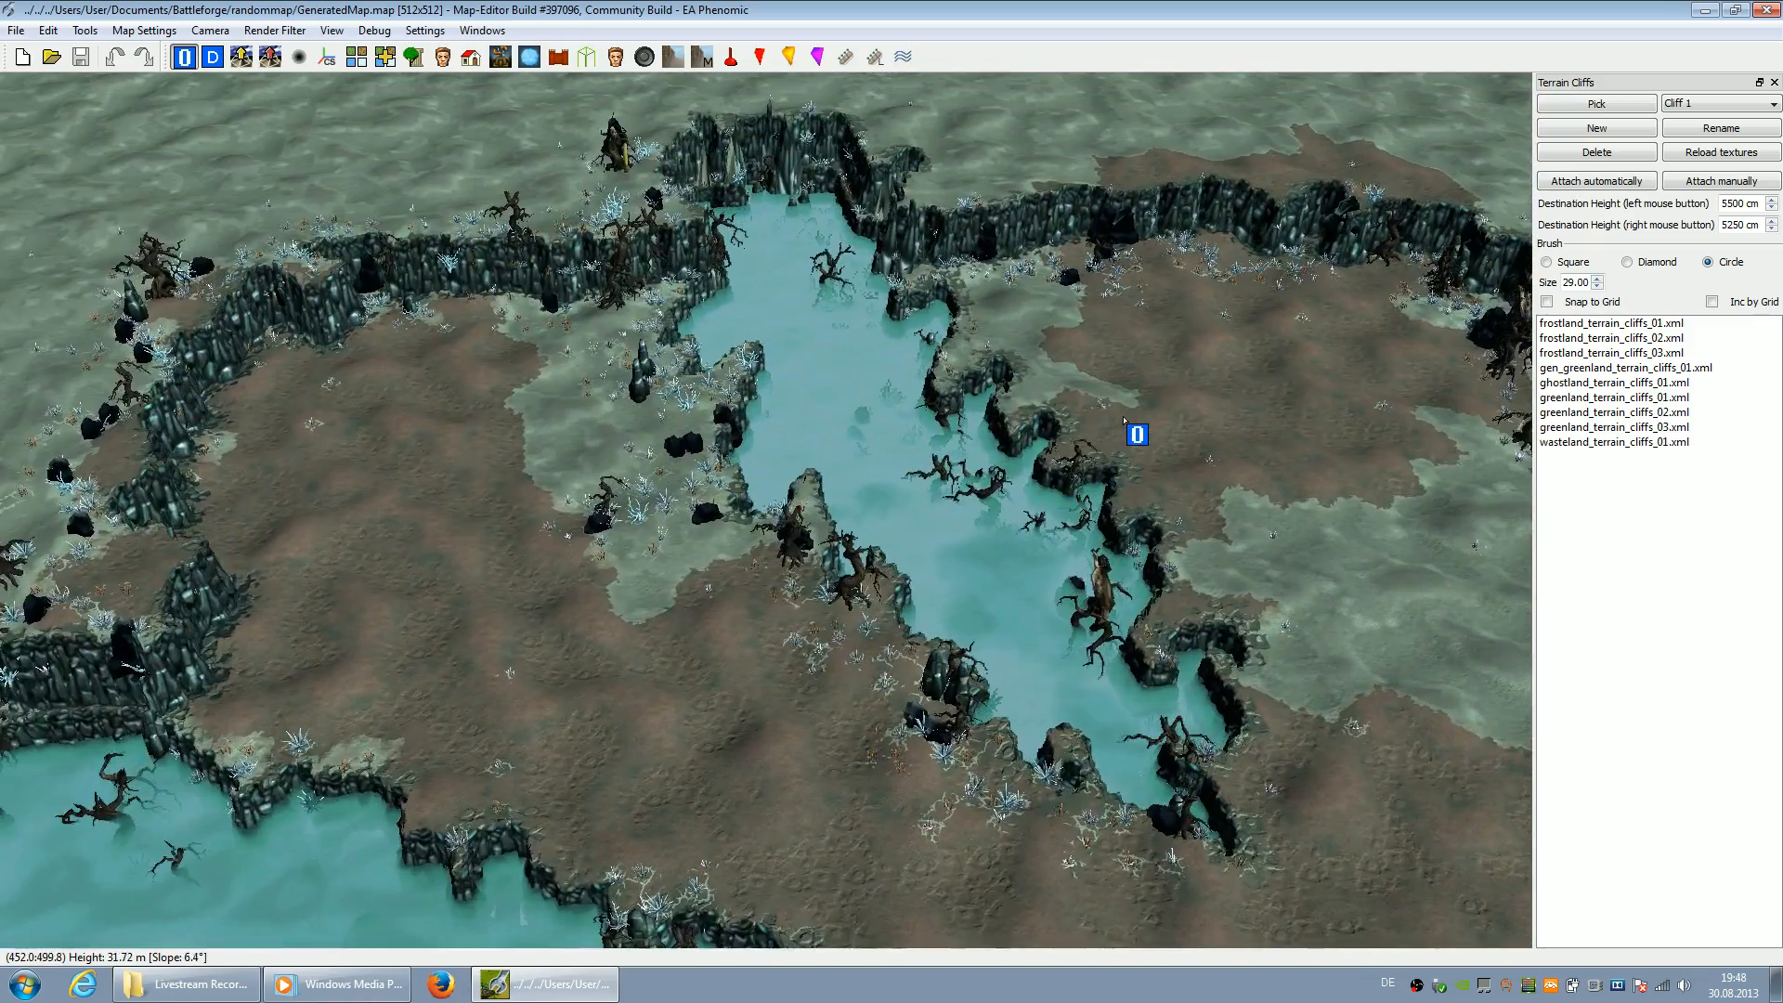
pyautogui.press('Up')
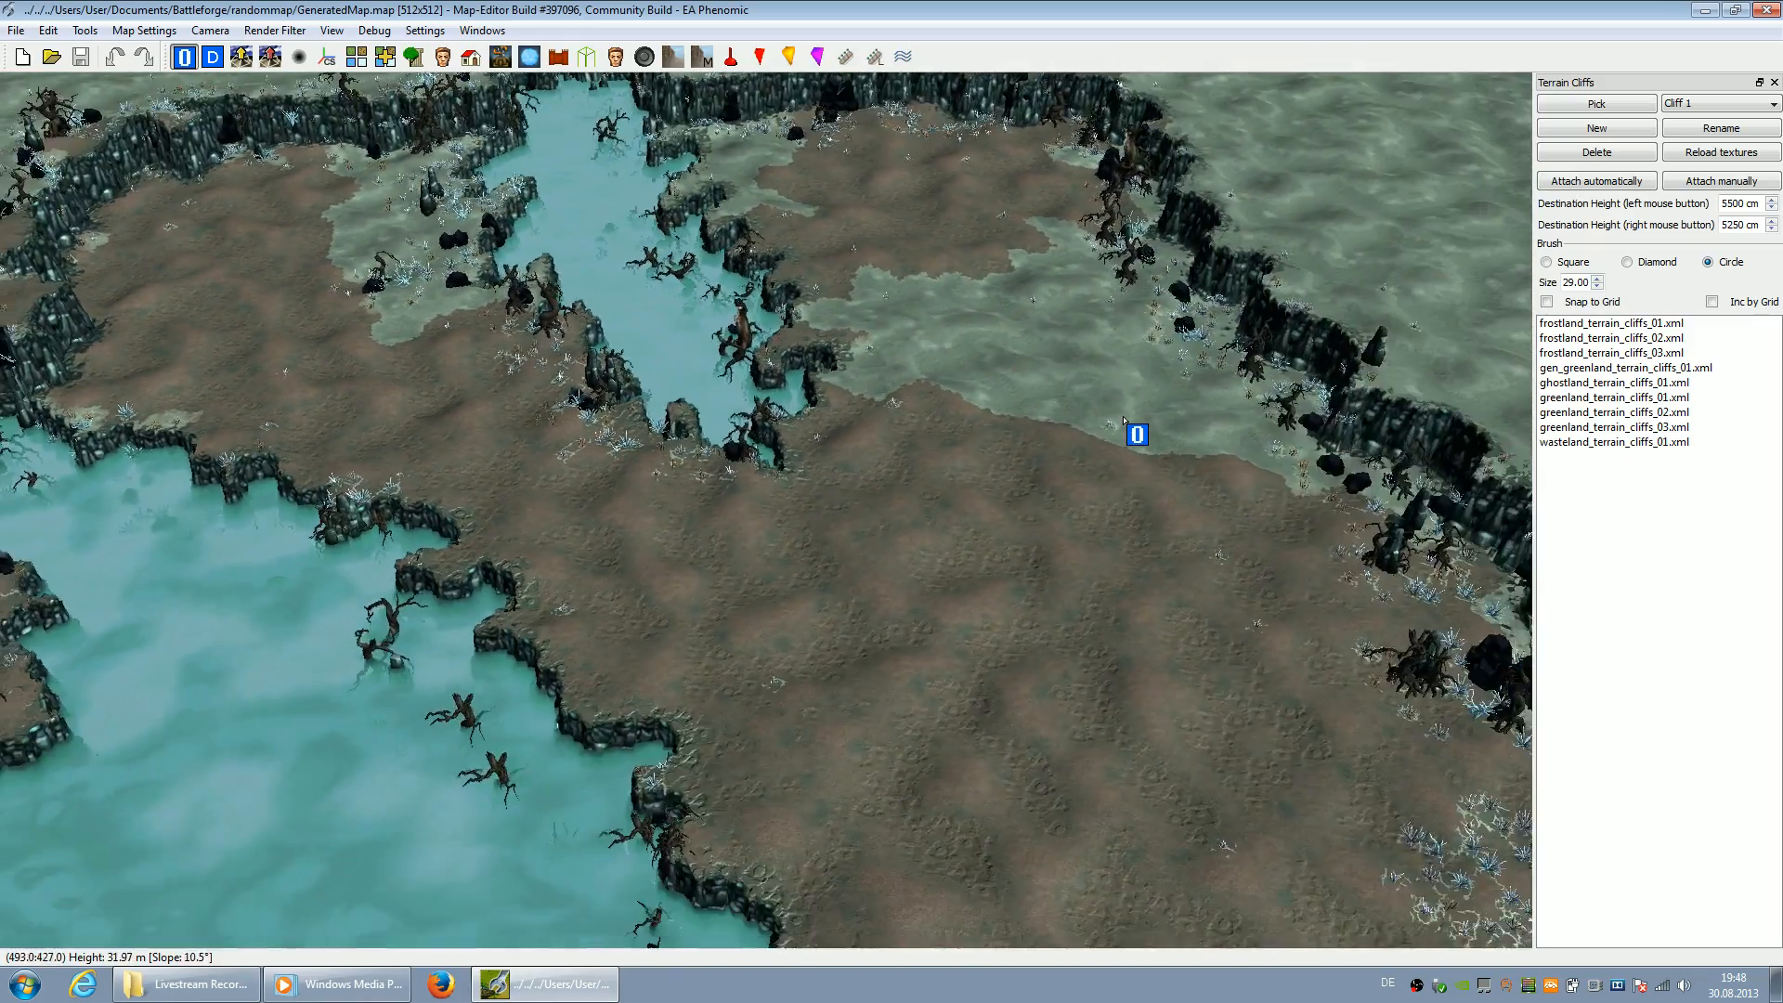
pyautogui.press('Up')
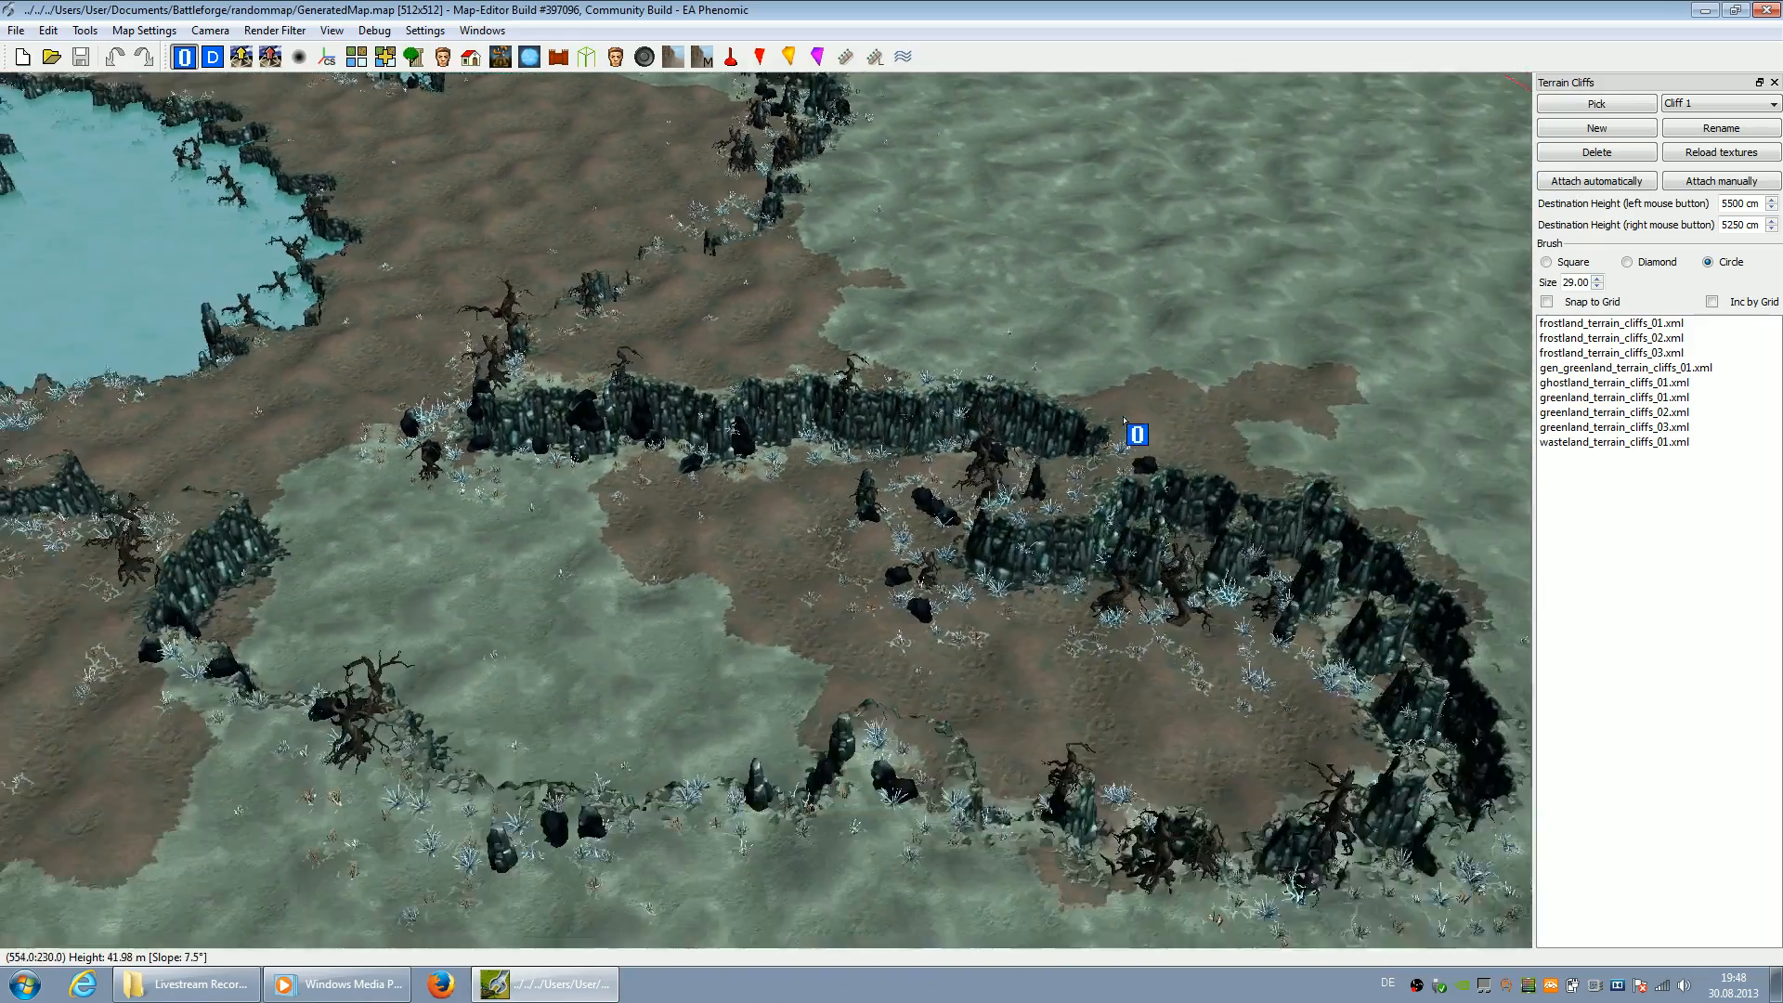
pyautogui.press('Left')
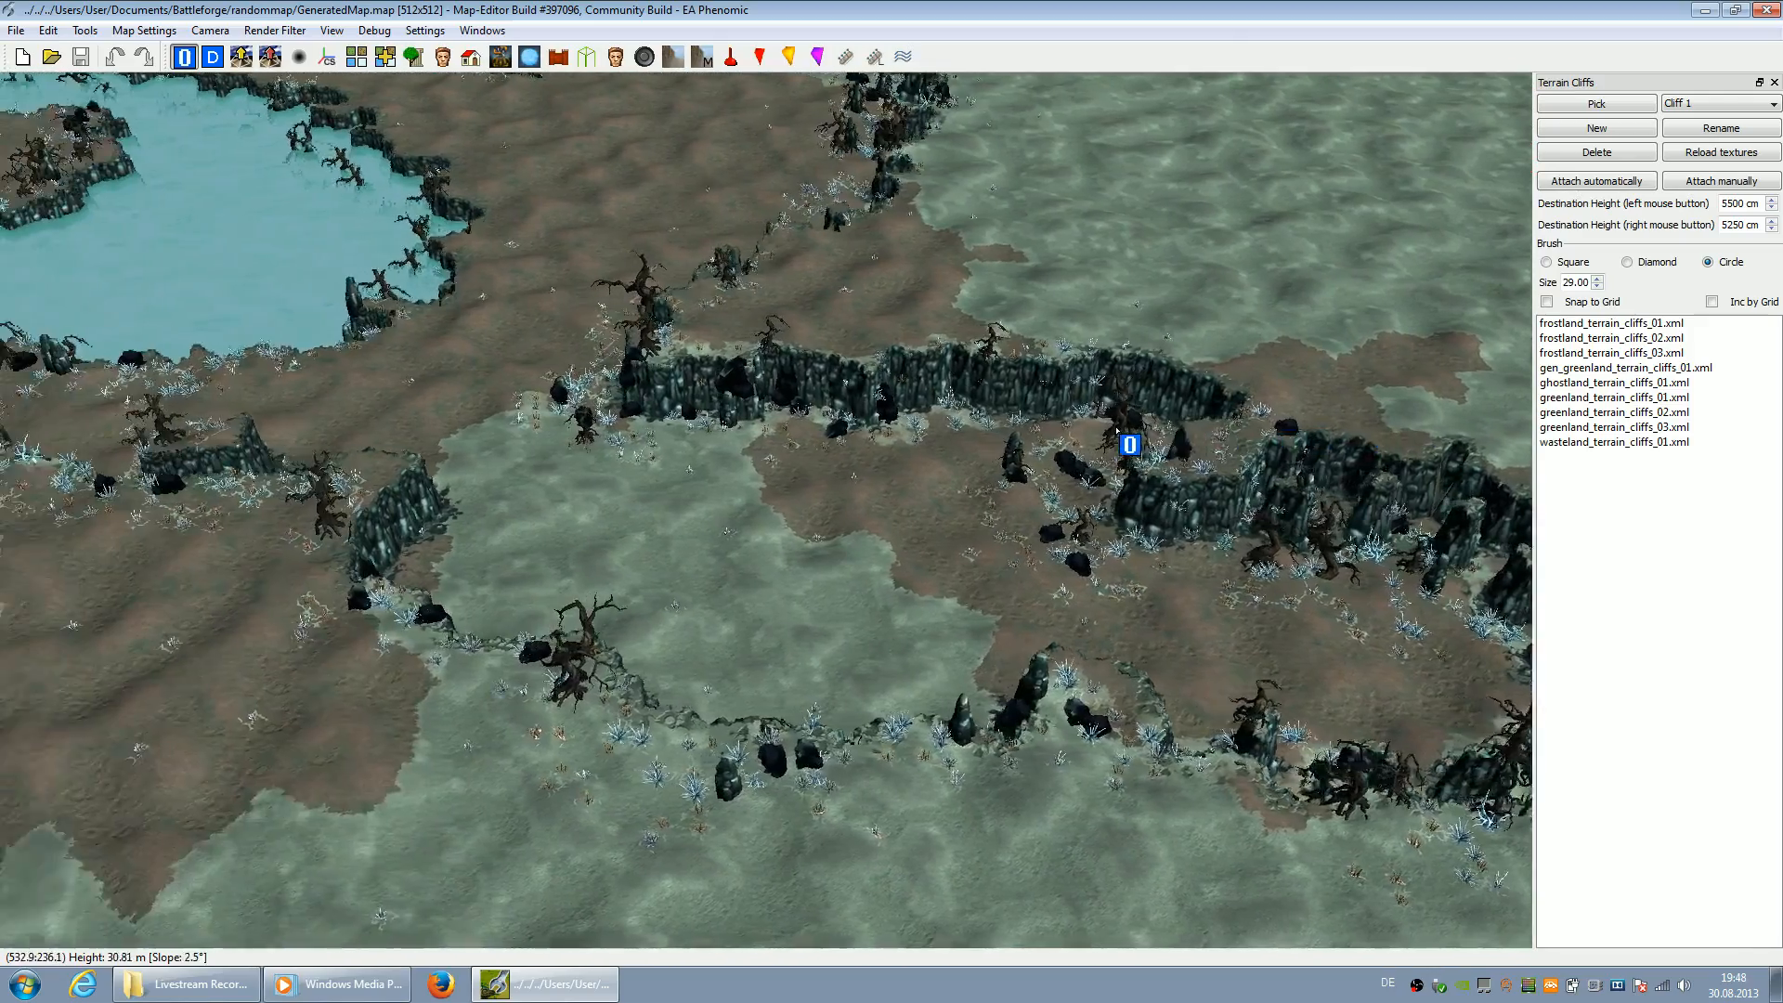
pyautogui.press('Up')
pyautogui.press('Left')
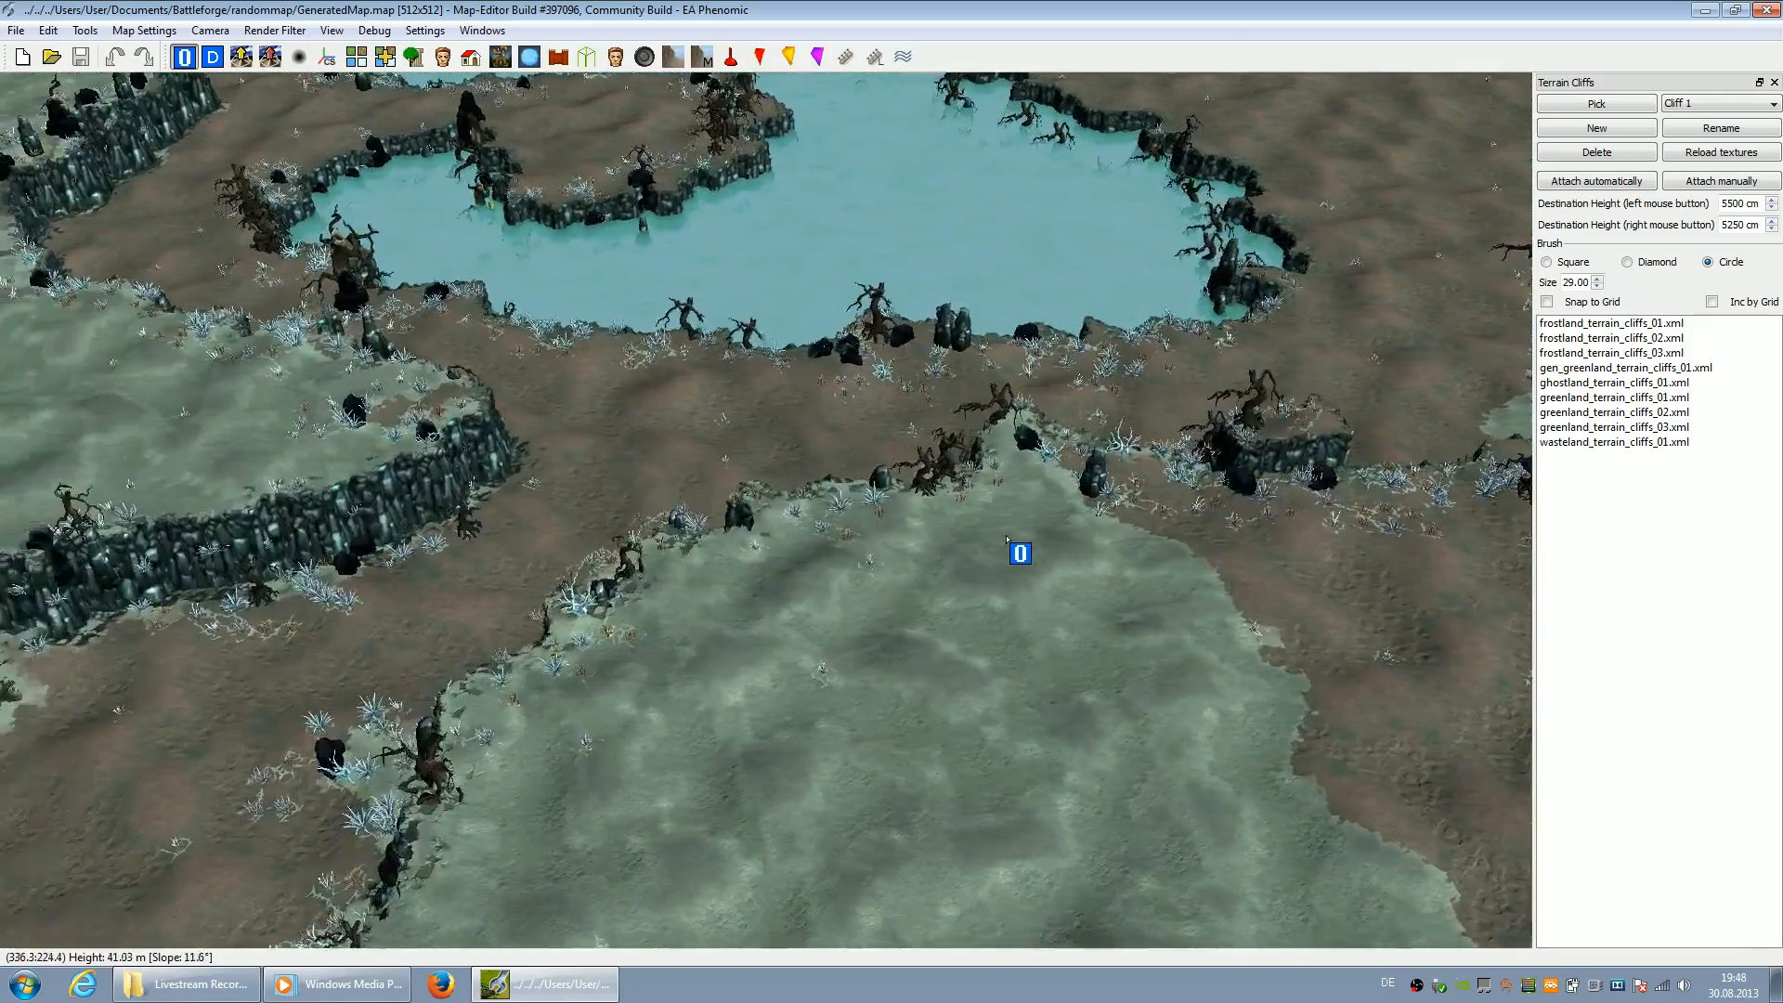
pyautogui.press('Left')
pyautogui.press('Down')
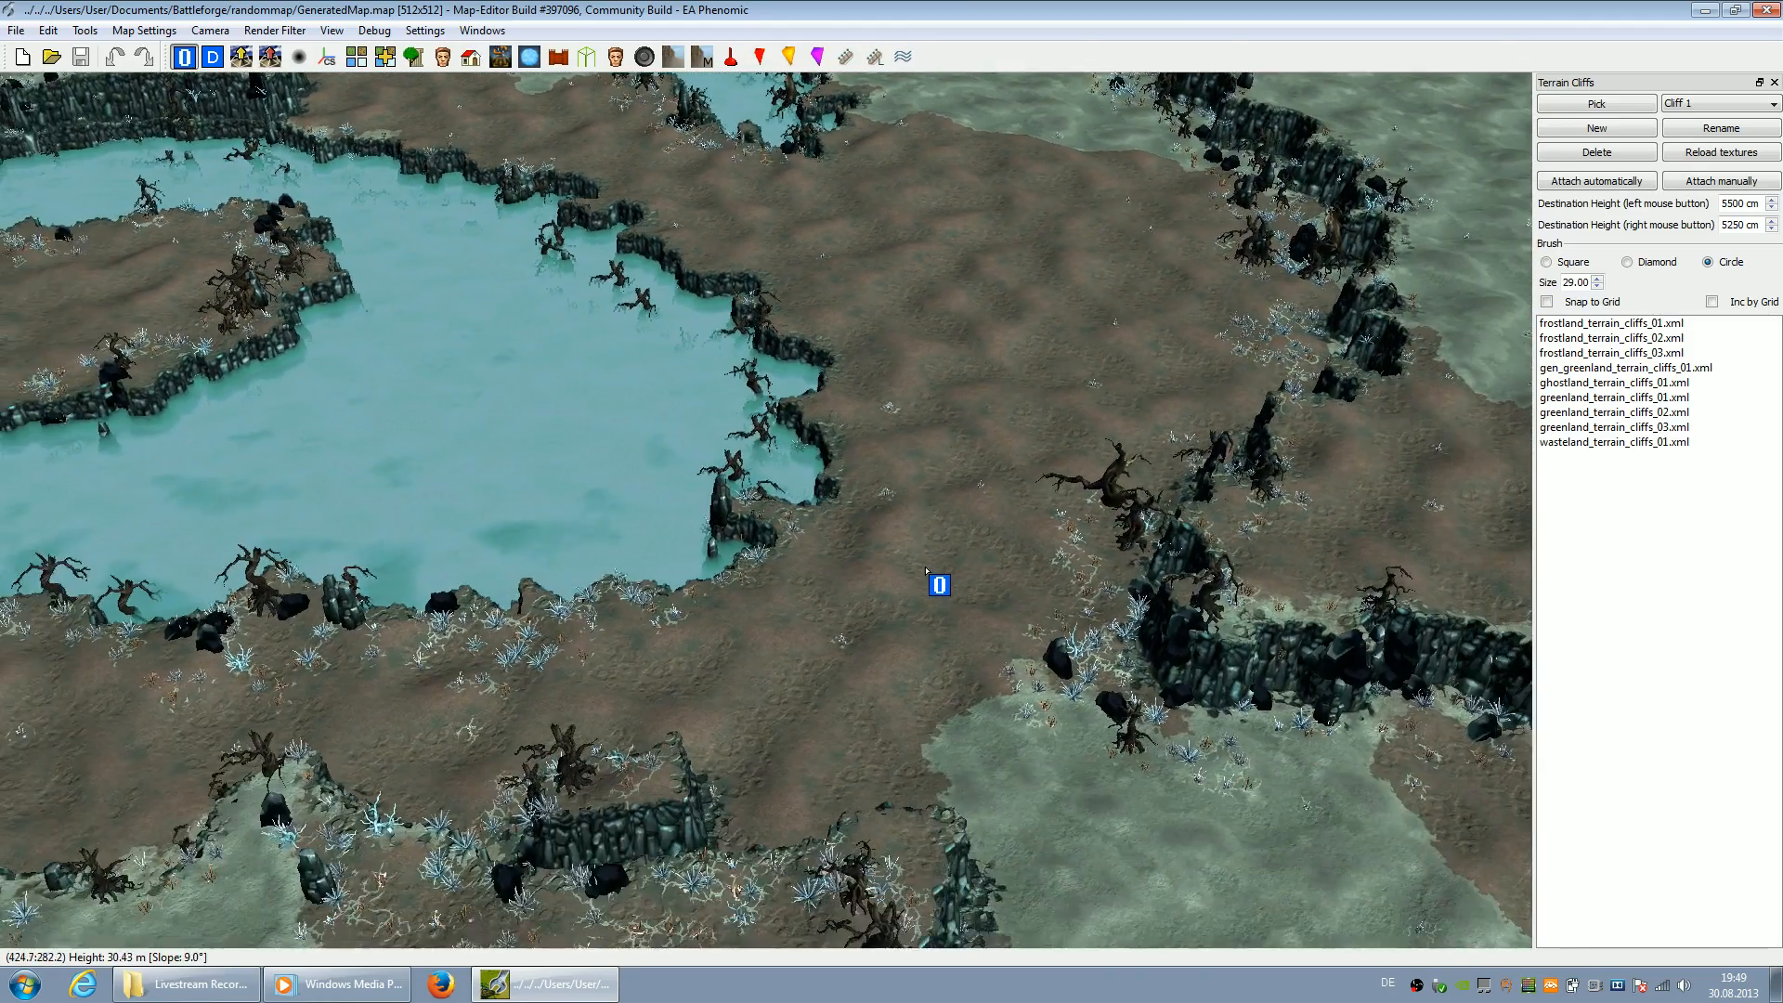
pyautogui.press('Down')
pyautogui.press('Right')
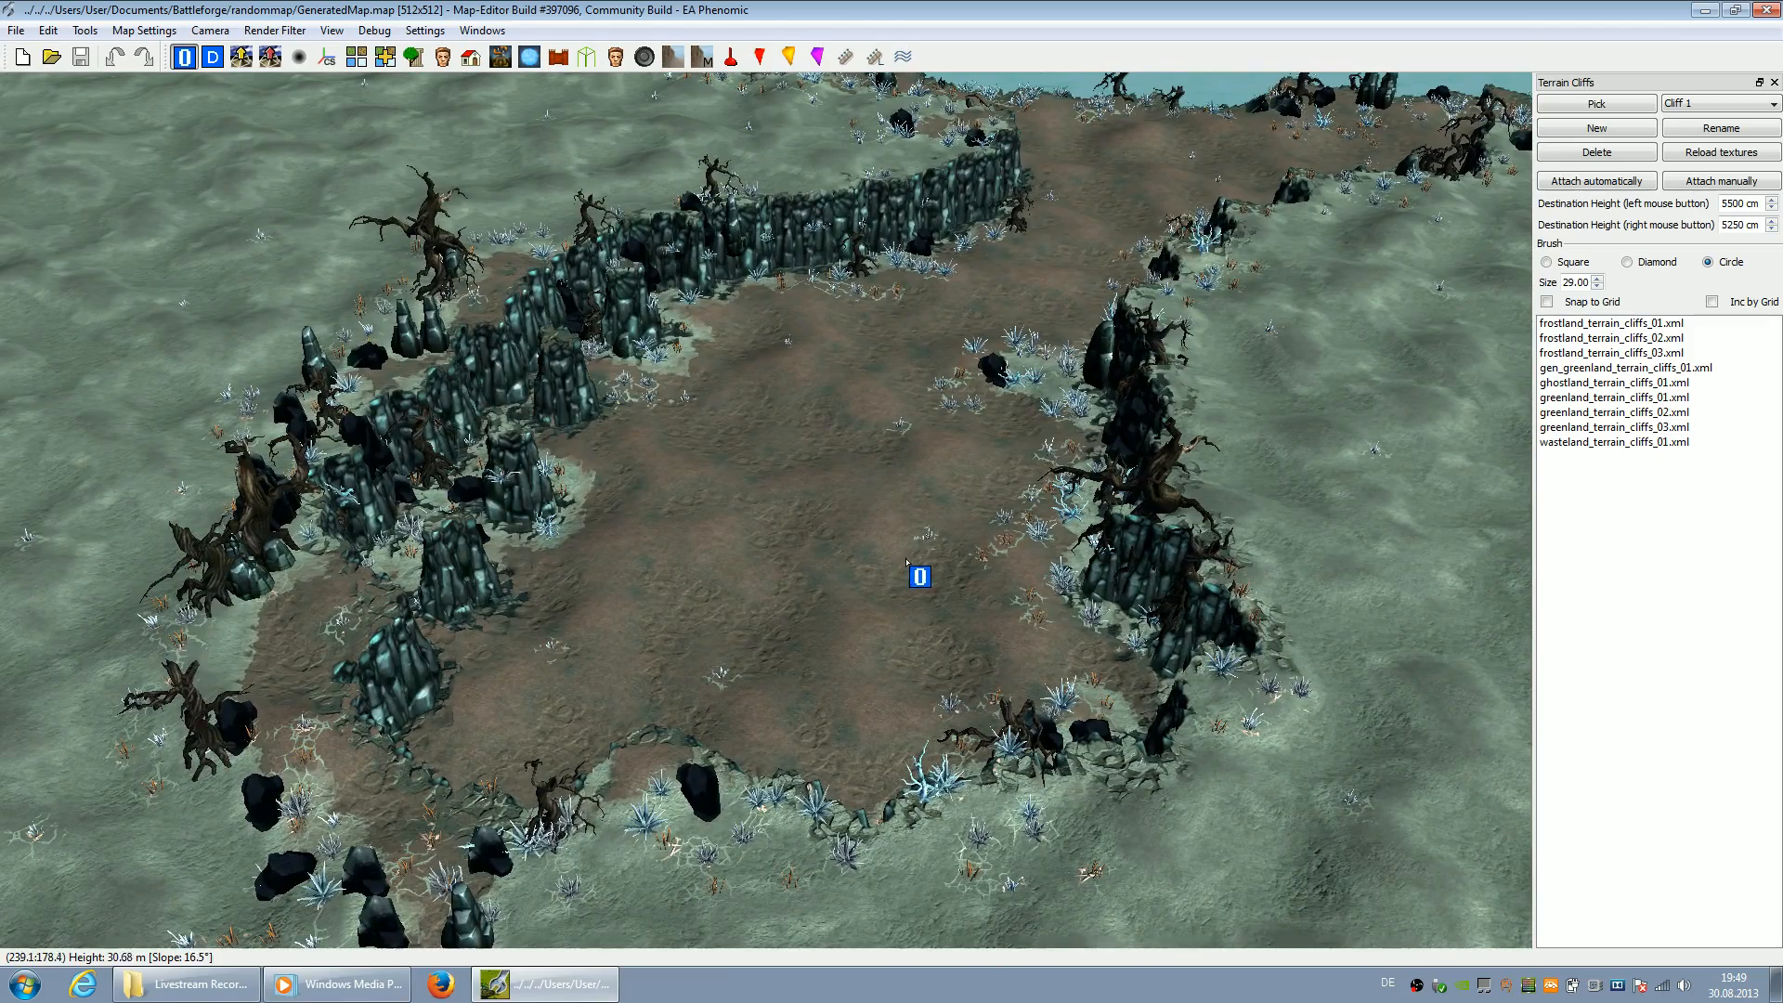
pyautogui.press('Up')
pyautogui.press('Right')
pyautogui.press('Left')
pyautogui.press('Up')
pyautogui.press('Left')
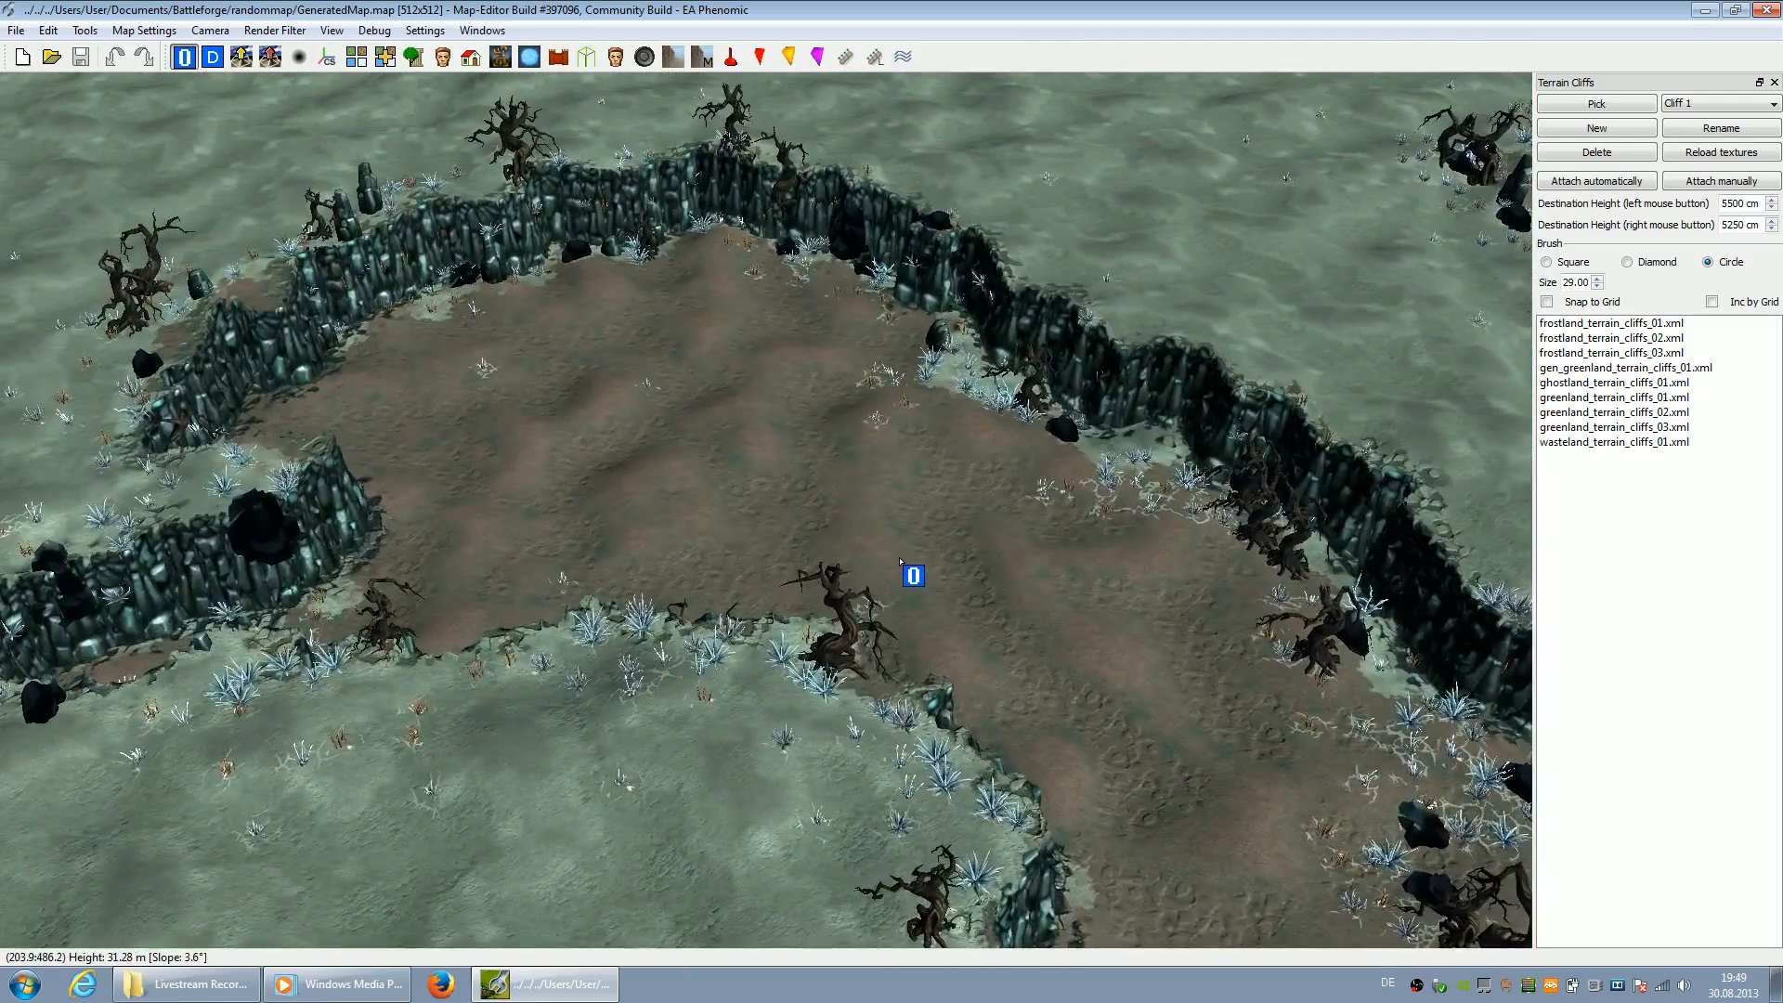
# Shift the dark rock at the end of the inner cliff back onto the plateau above it
pyautogui.scroll(3, 913, 633)
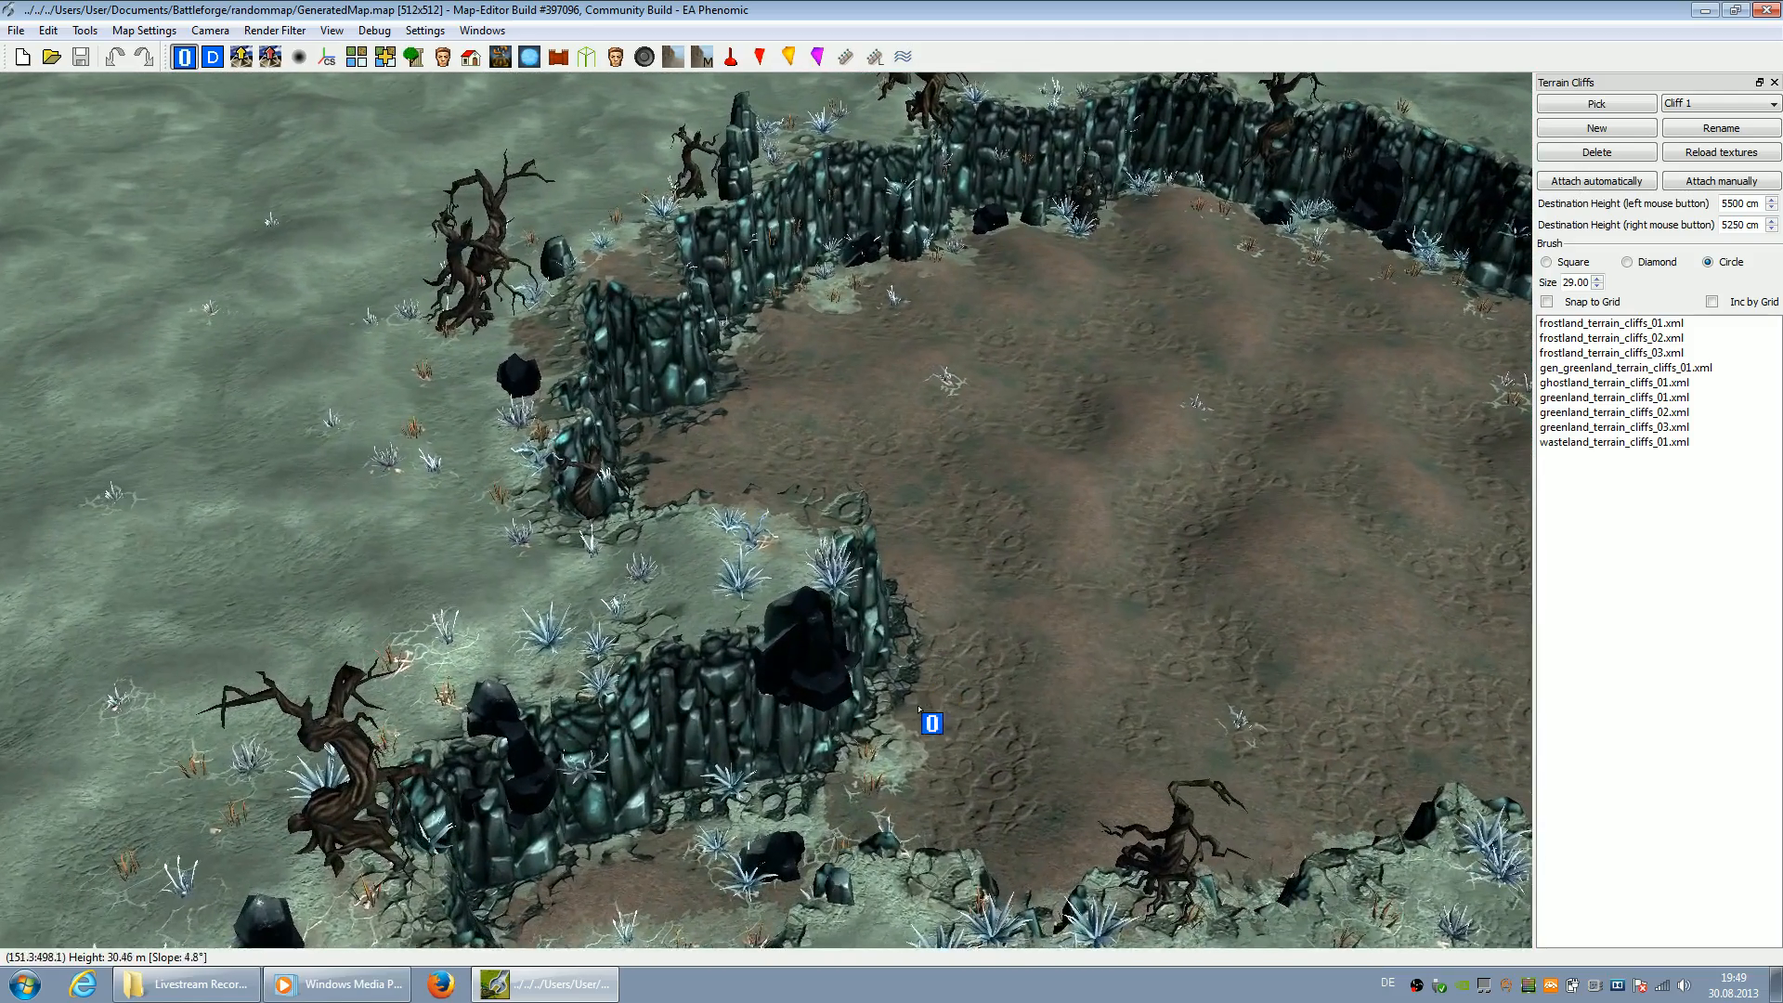
pyautogui.moveTo(978, 742); pyautogui.dragTo(955, 726)
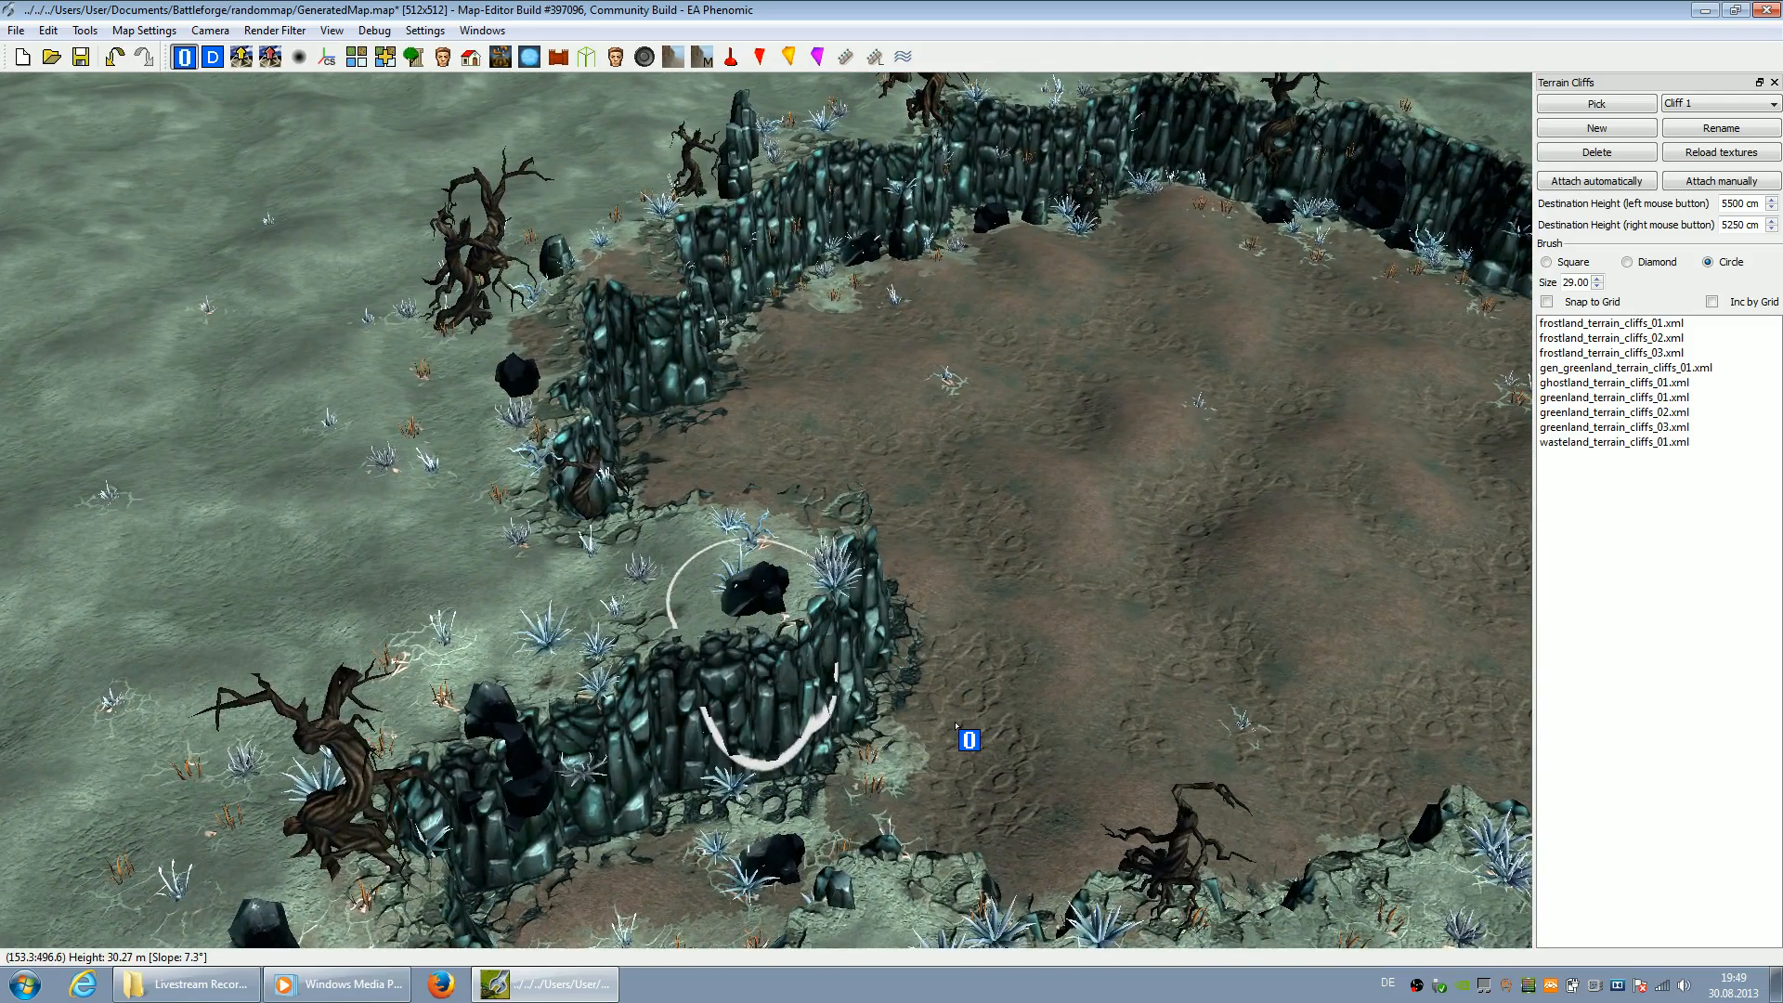
pyautogui.press('Down')
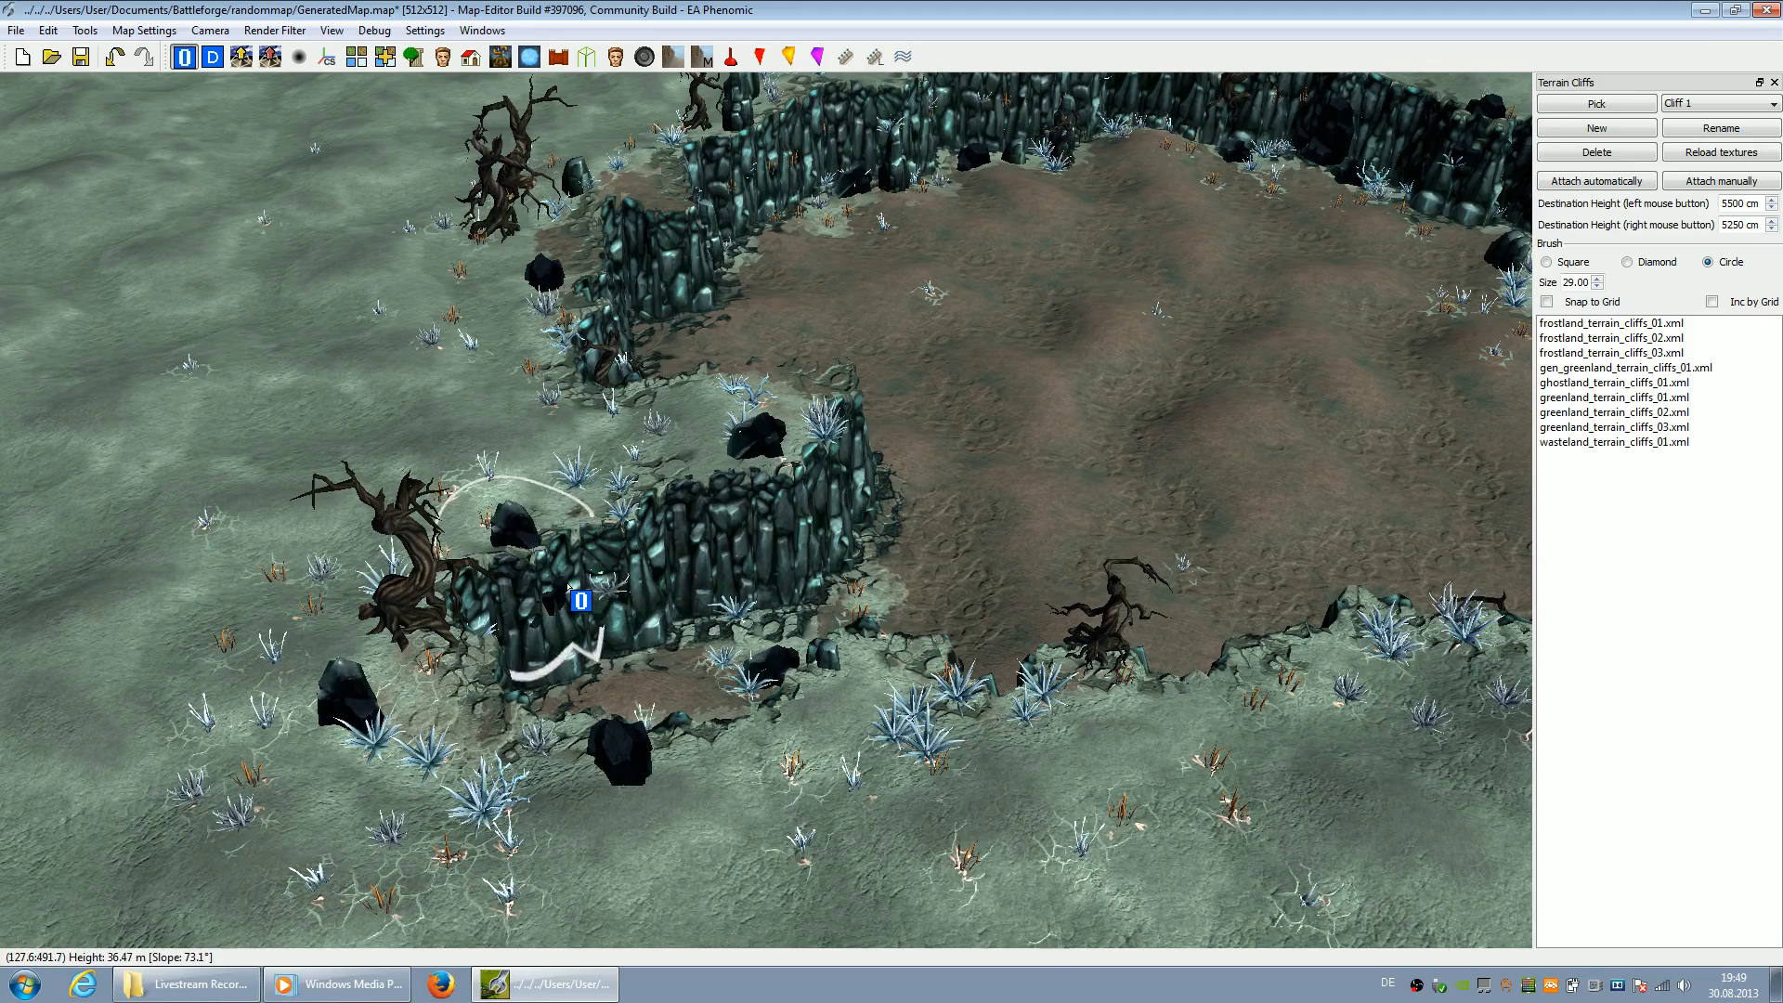
# Examine the cliffs along the lake's back wall and on to the far end of the narrow inlet
pyautogui.press('Up')
pyautogui.press('Right')
pyautogui.press('Right')
pyautogui.press('Down')
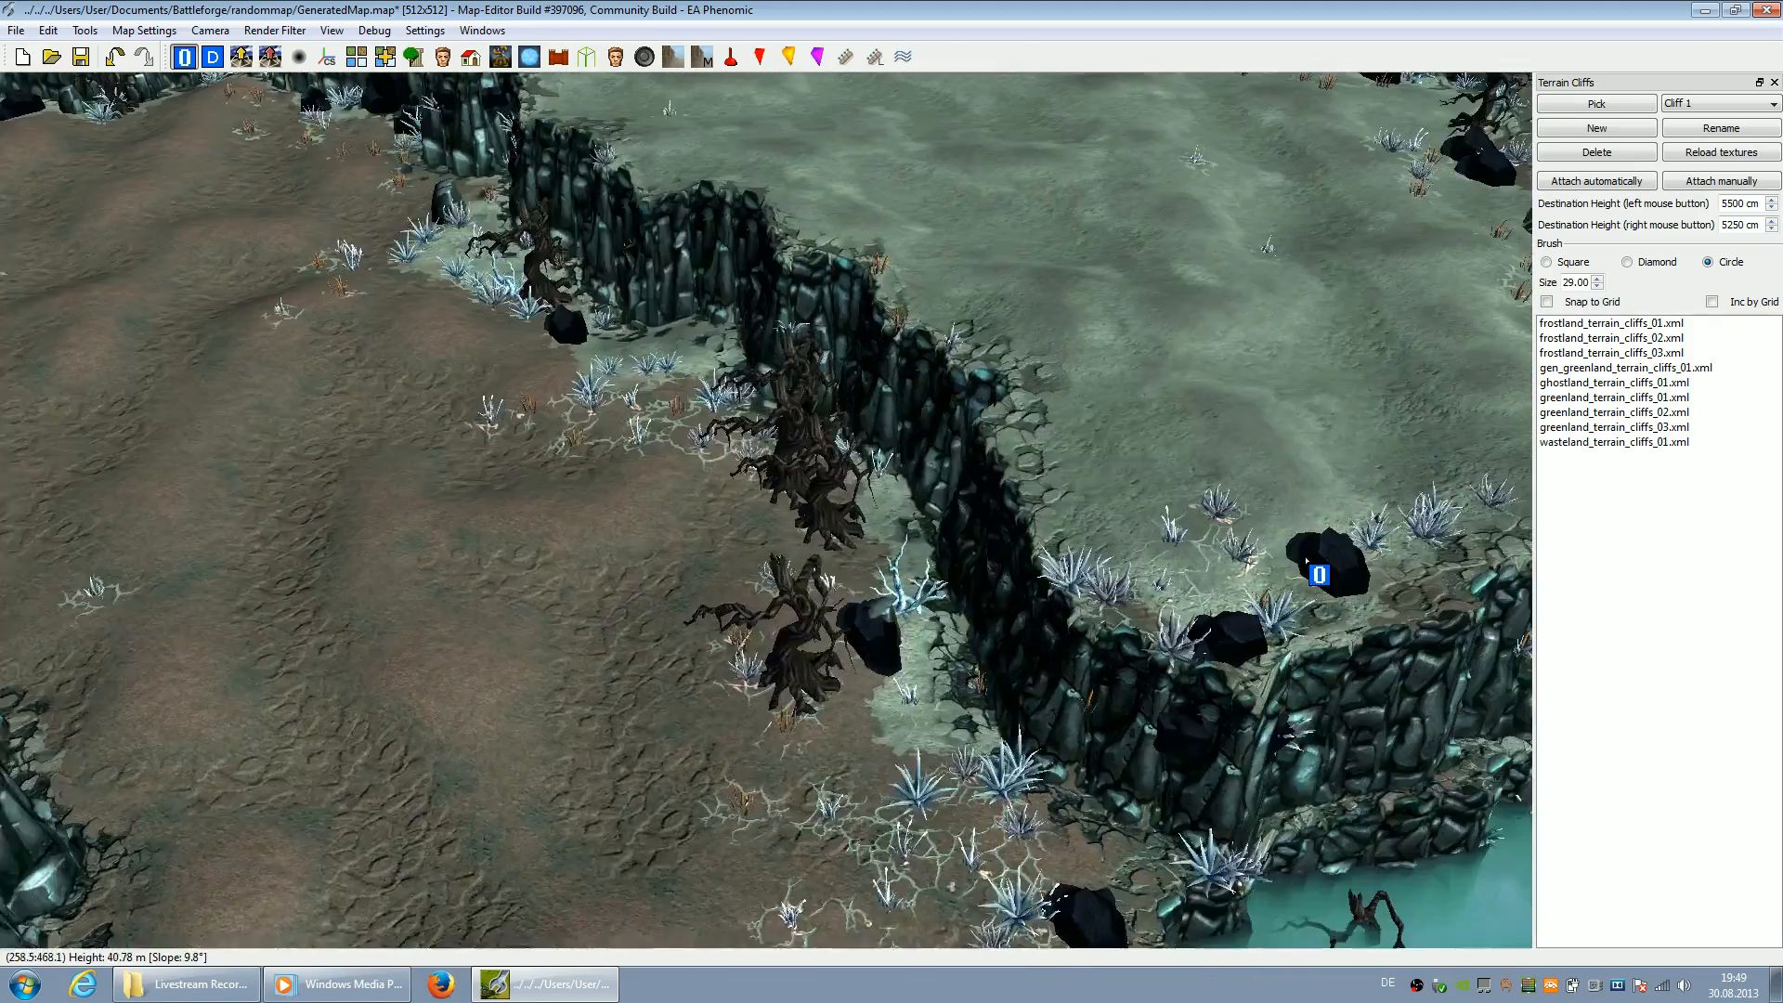
pyautogui.press('Right')
pyautogui.press('Right')
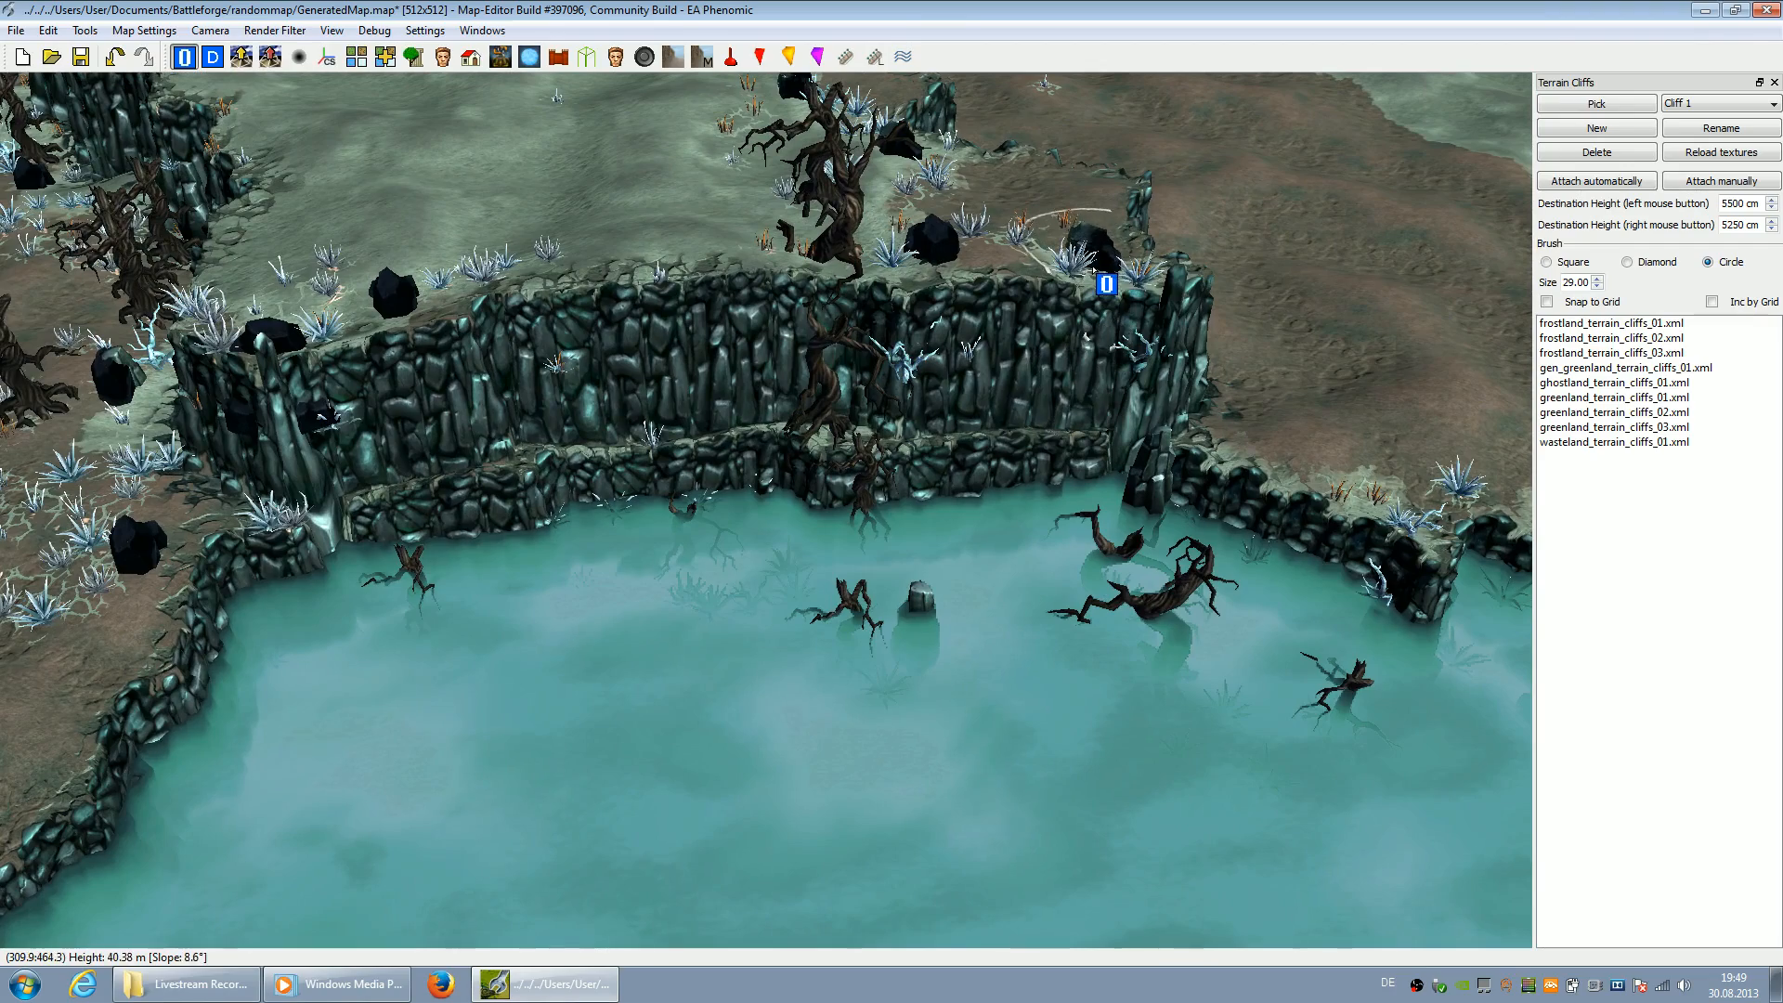
pyautogui.press('Right')
pyautogui.press('Up')
pyautogui.press('Up')
pyautogui.press('Right')
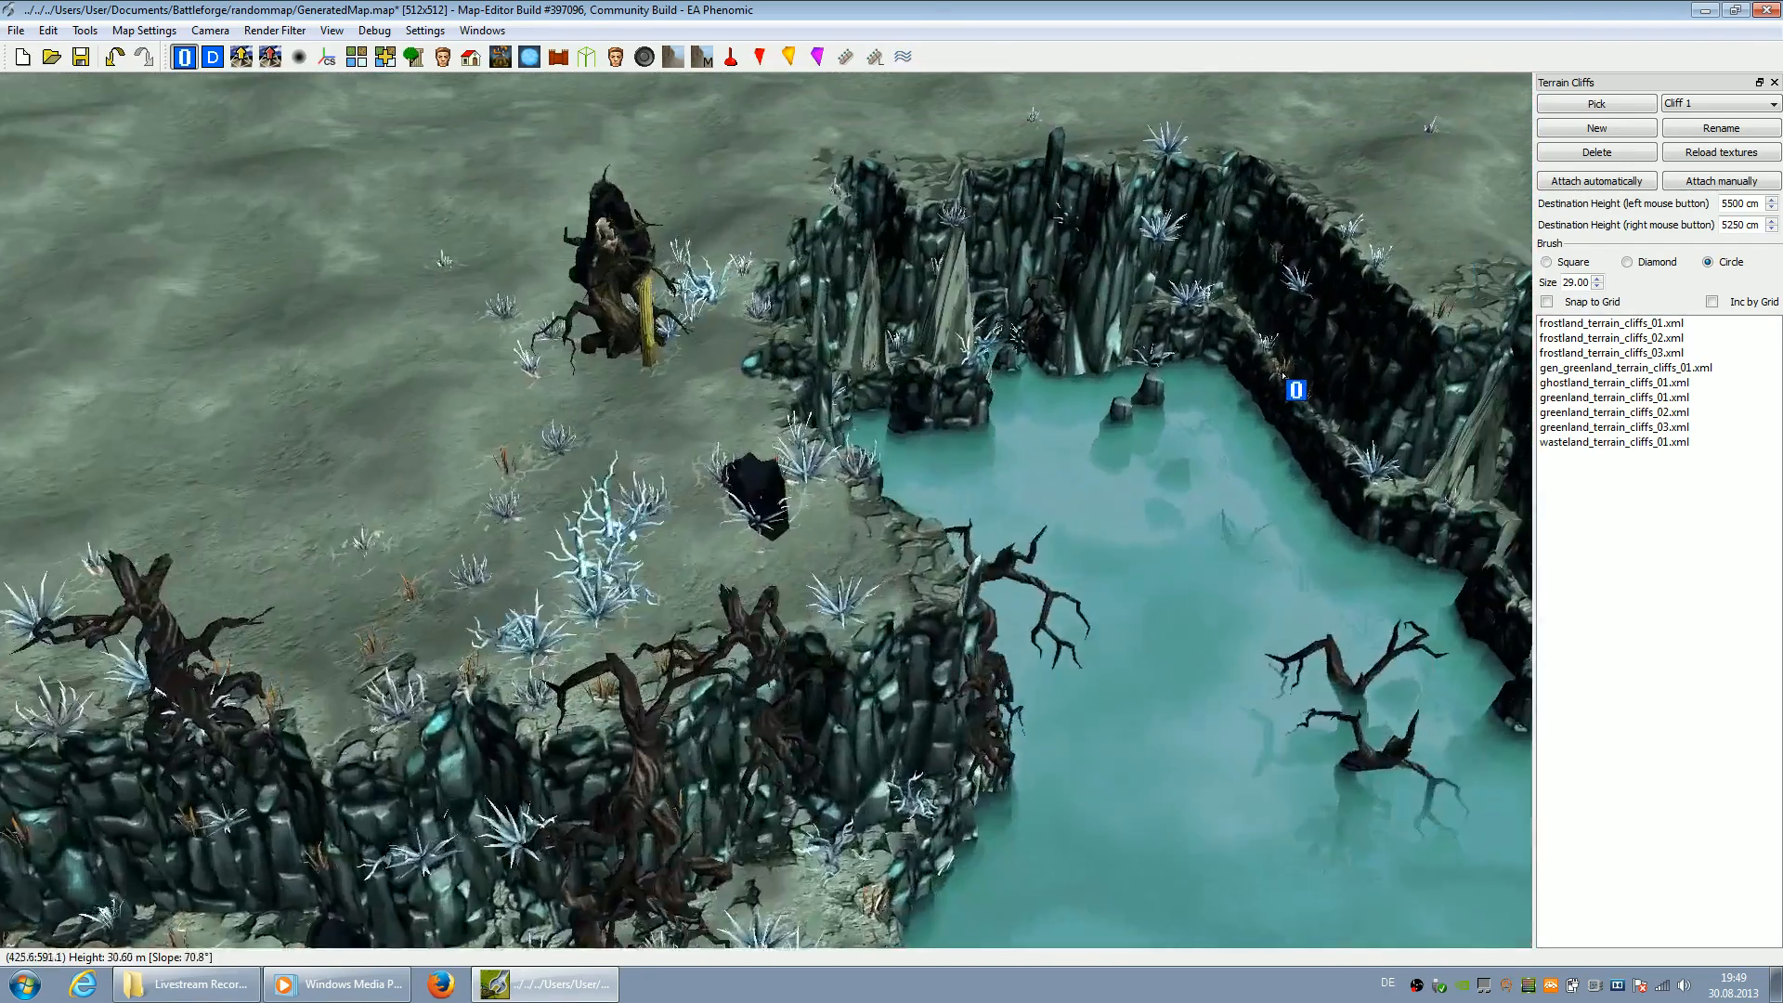
# Close the Terrain Cliffs tool and open the Height Tool in Fixed Height mode
pyautogui.click(1773, 82)
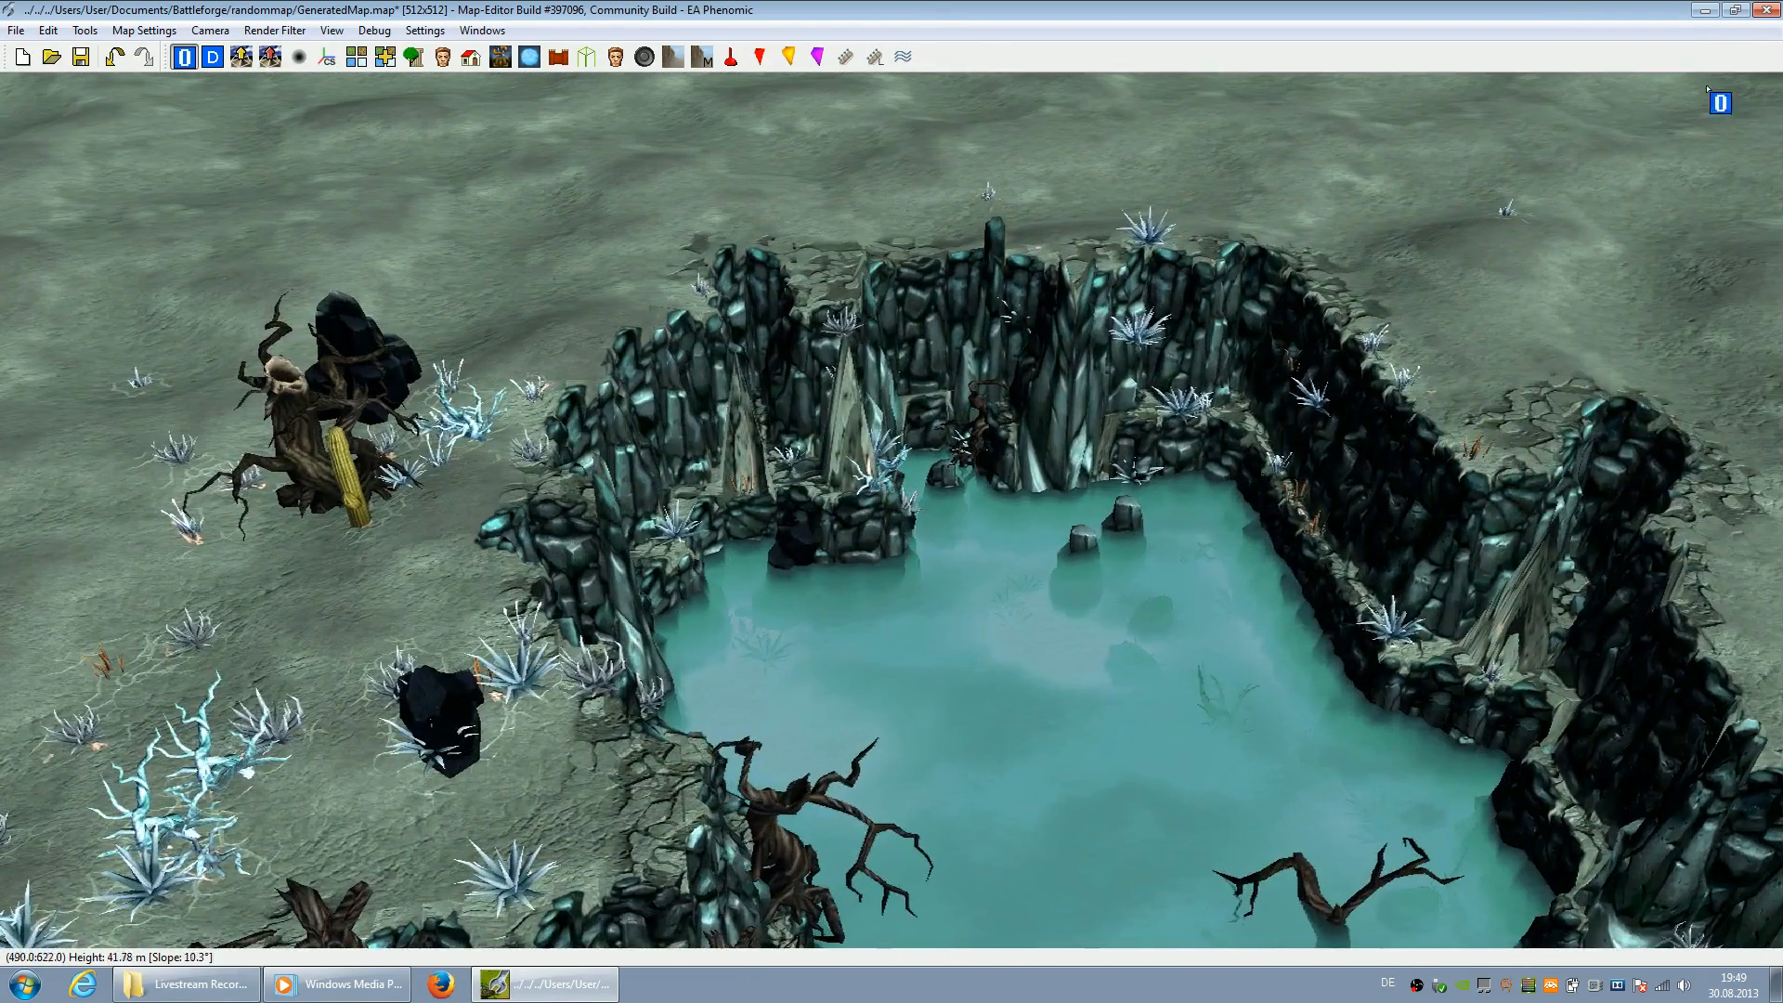
pyautogui.scroll(3, 1281, 306)
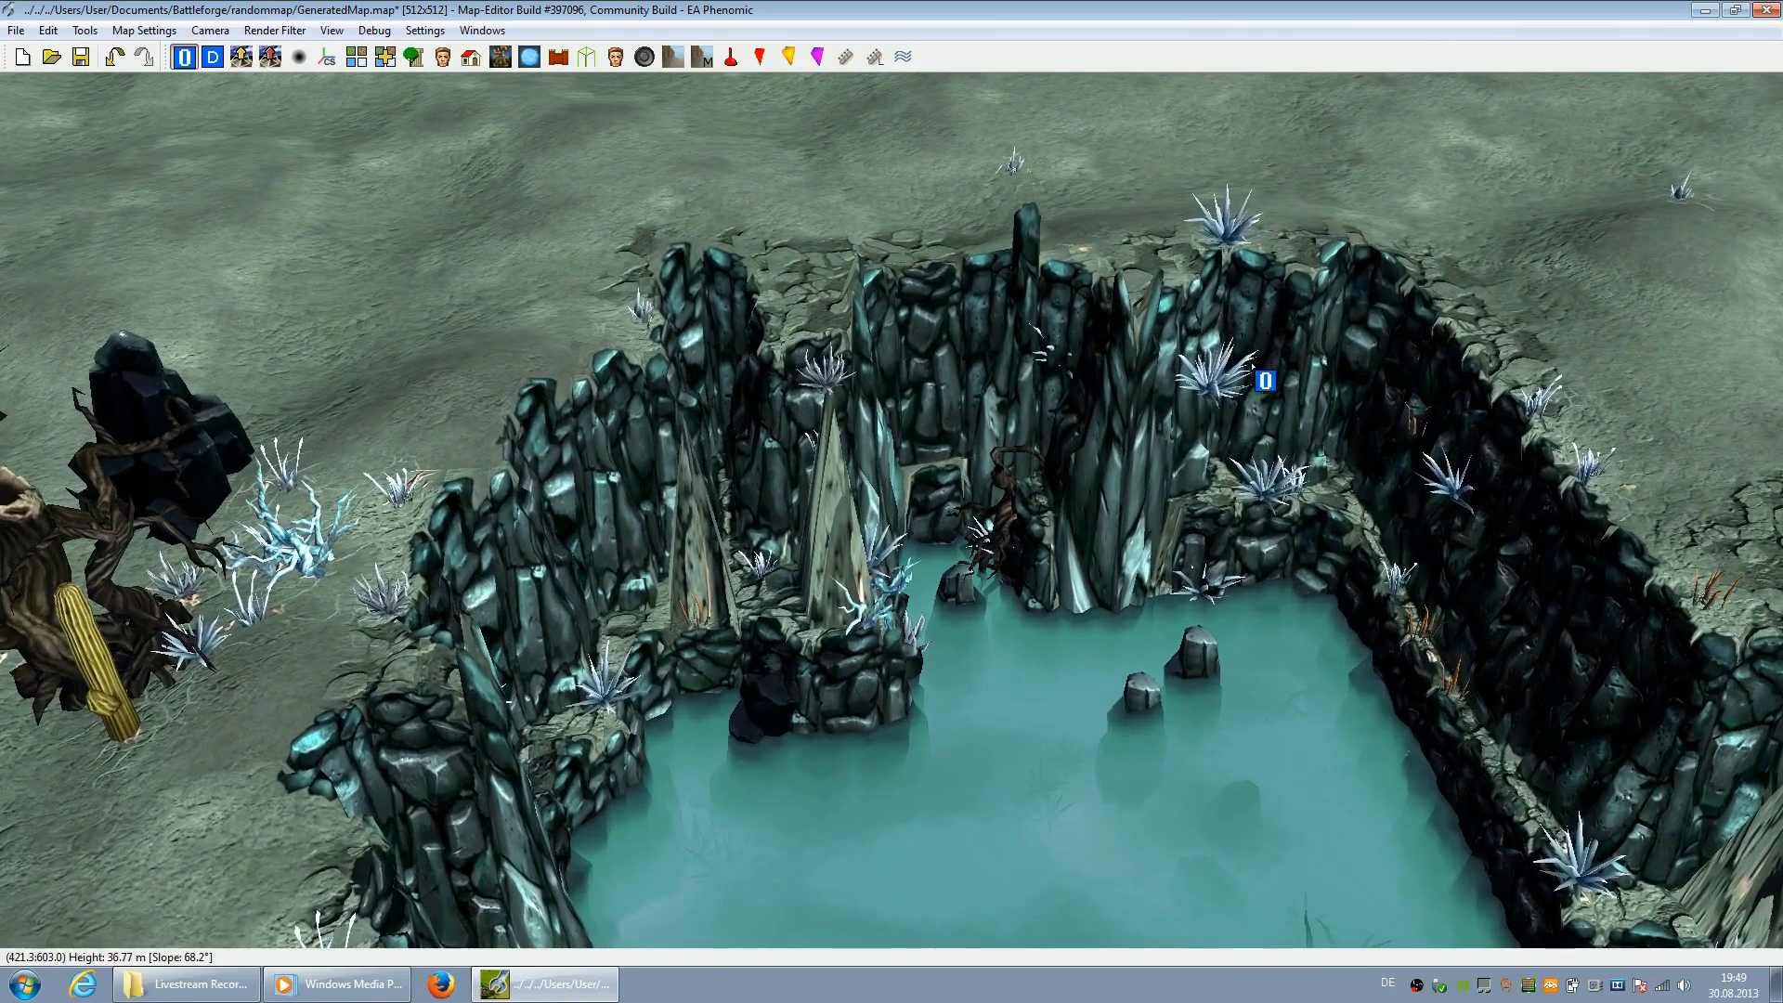
pyautogui.rightClick(1211, 58)
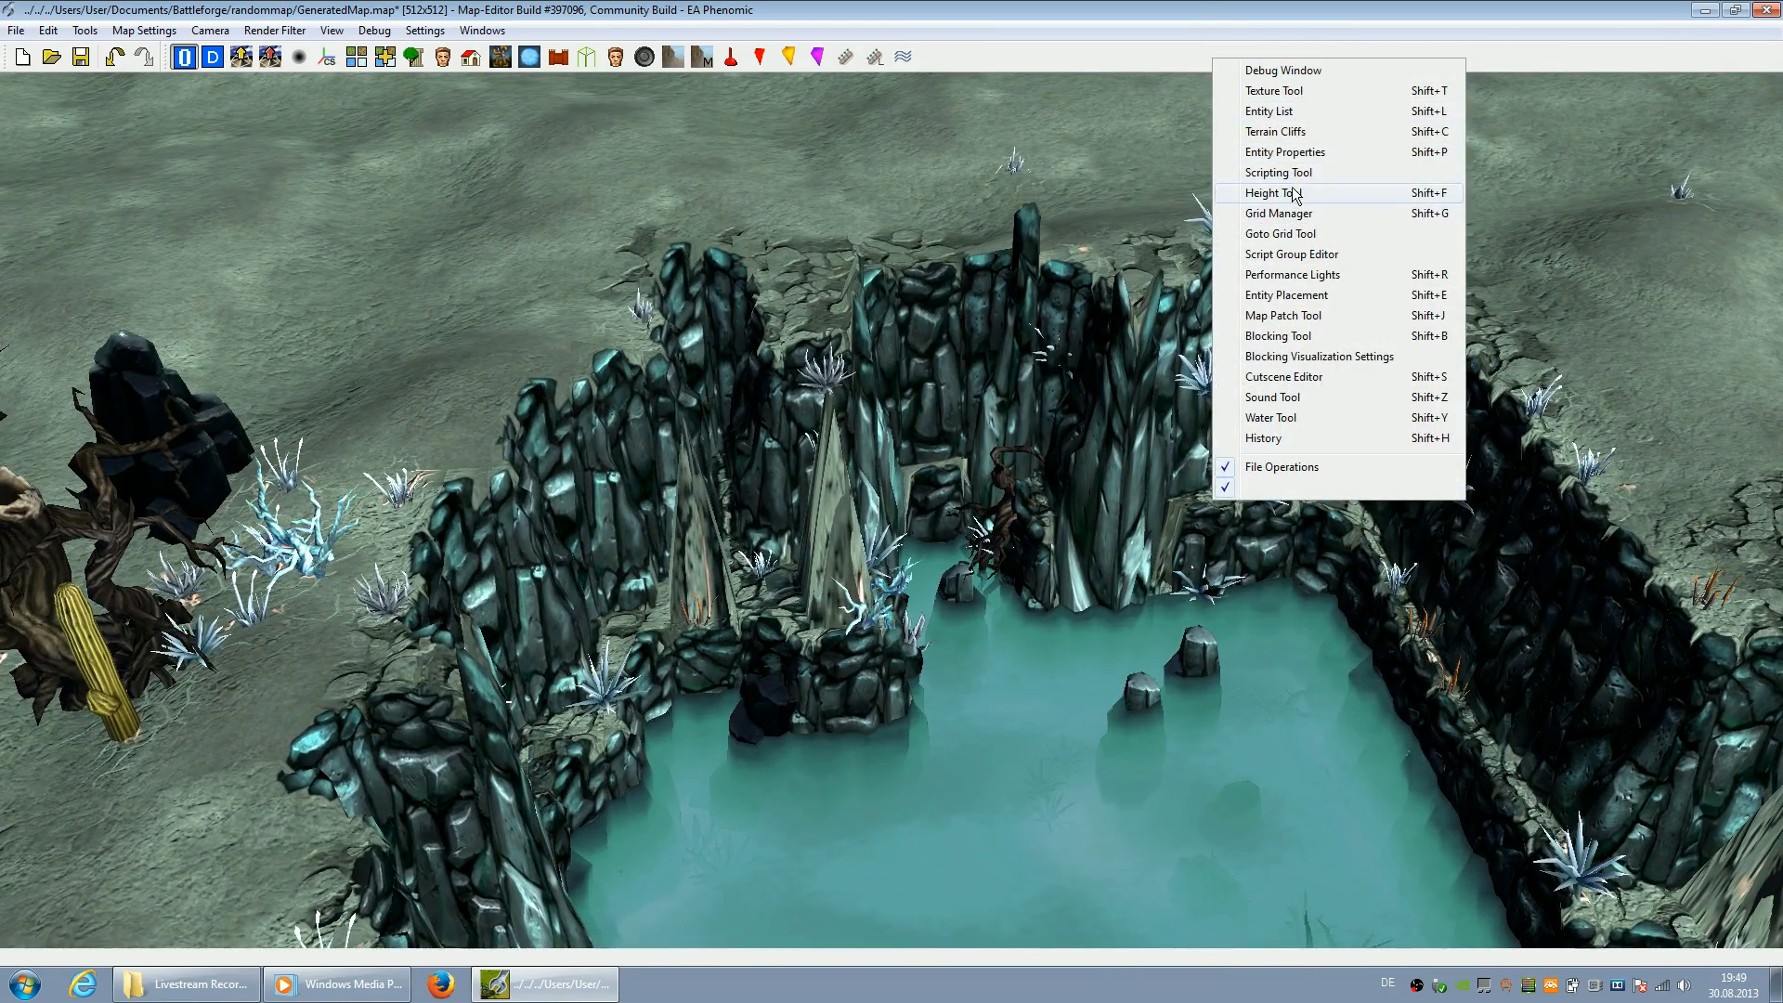
pyautogui.click(1294, 195)
pyautogui.click(1658, 134)
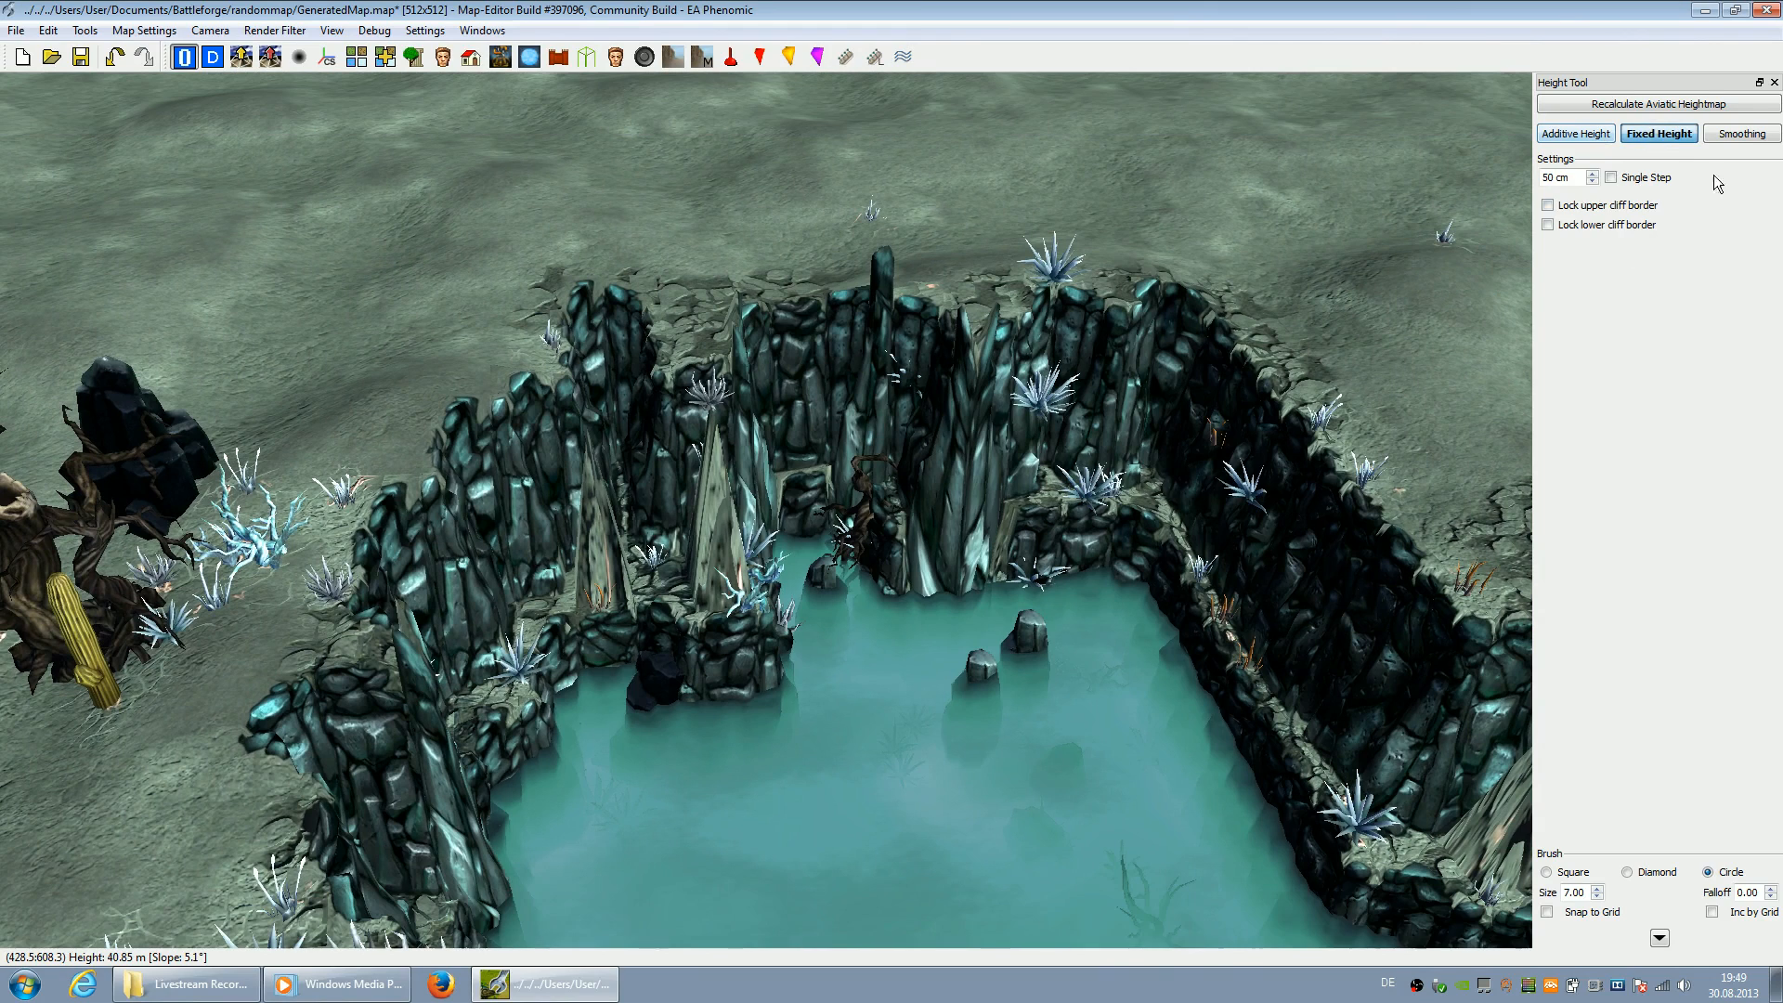
# Flatten the rock spikes along the inlet's end wall with a fixed height of 3061 cm and a circular brush of size 2.40
pyautogui.click(538, 606)
pyautogui.click(602, 594)
pyautogui.click(729, 555)
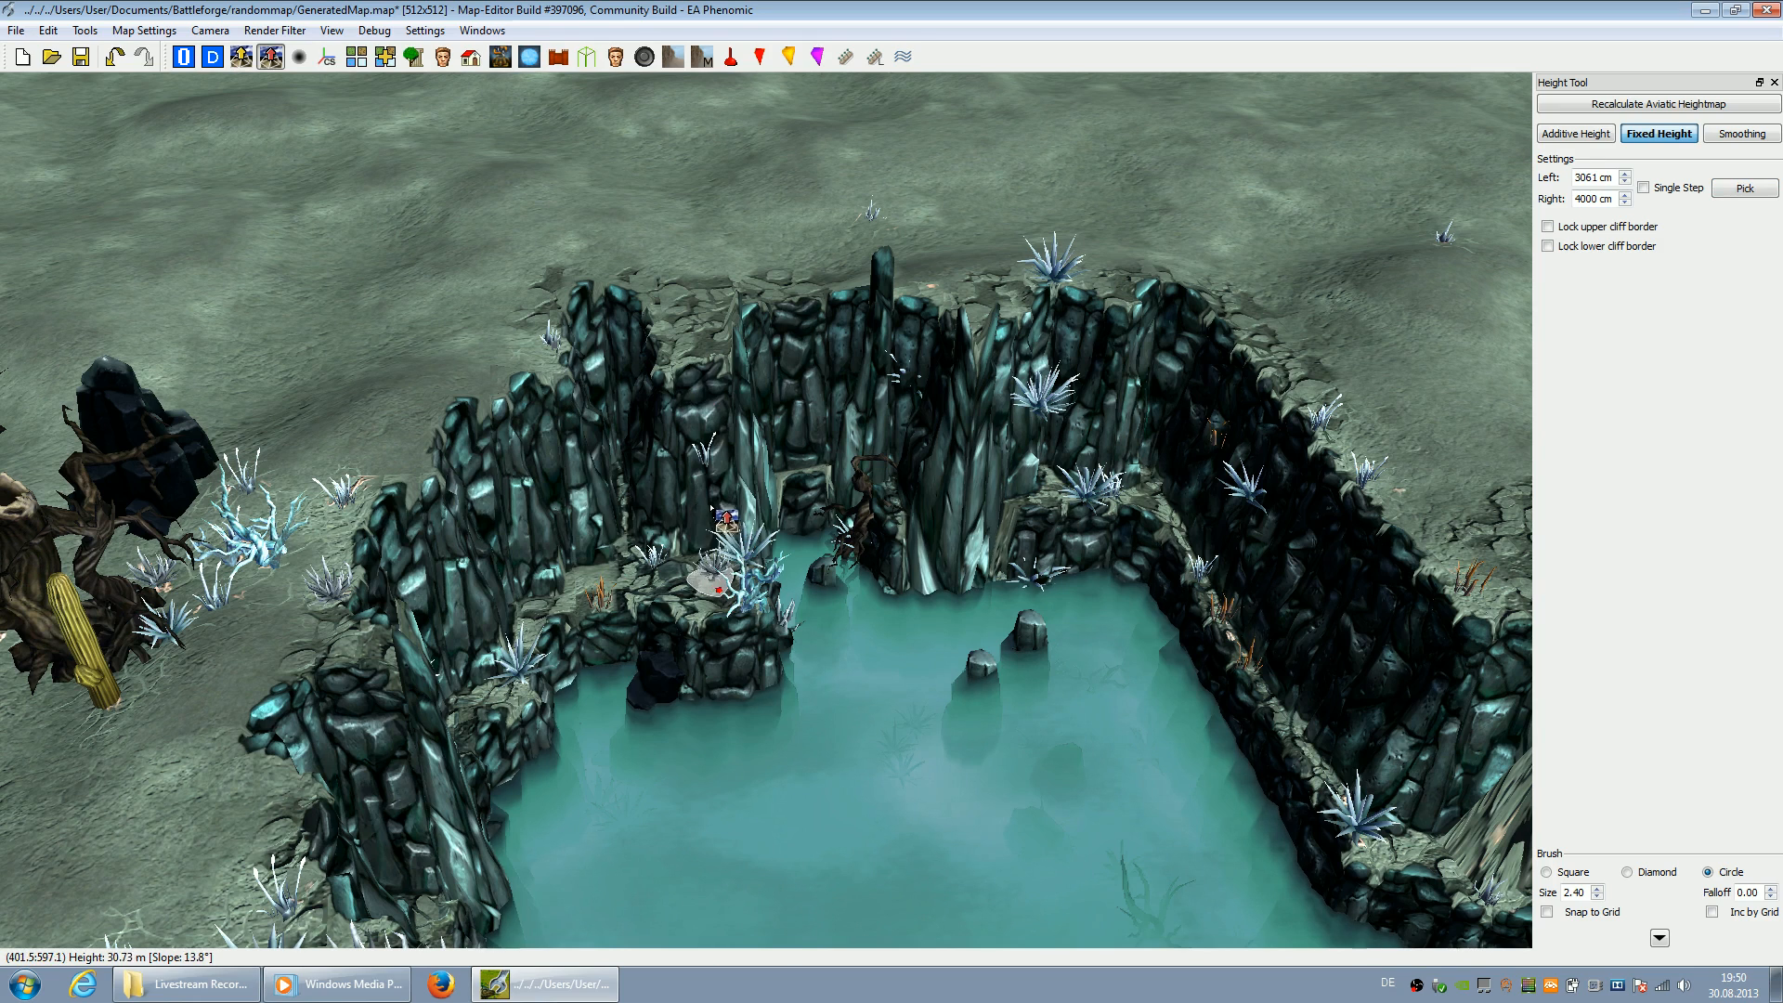
pyautogui.moveTo(975, 474)
pyautogui.mouseDown()
pyautogui.moveTo(961, 432)
pyautogui.moveTo(928, 459)
pyautogui.moveTo(949, 446)
pyautogui.moveTo(956, 473)
pyautogui.moveTo(975, 399)
pyautogui.moveTo(887, 390)
pyautogui.mouseUp()
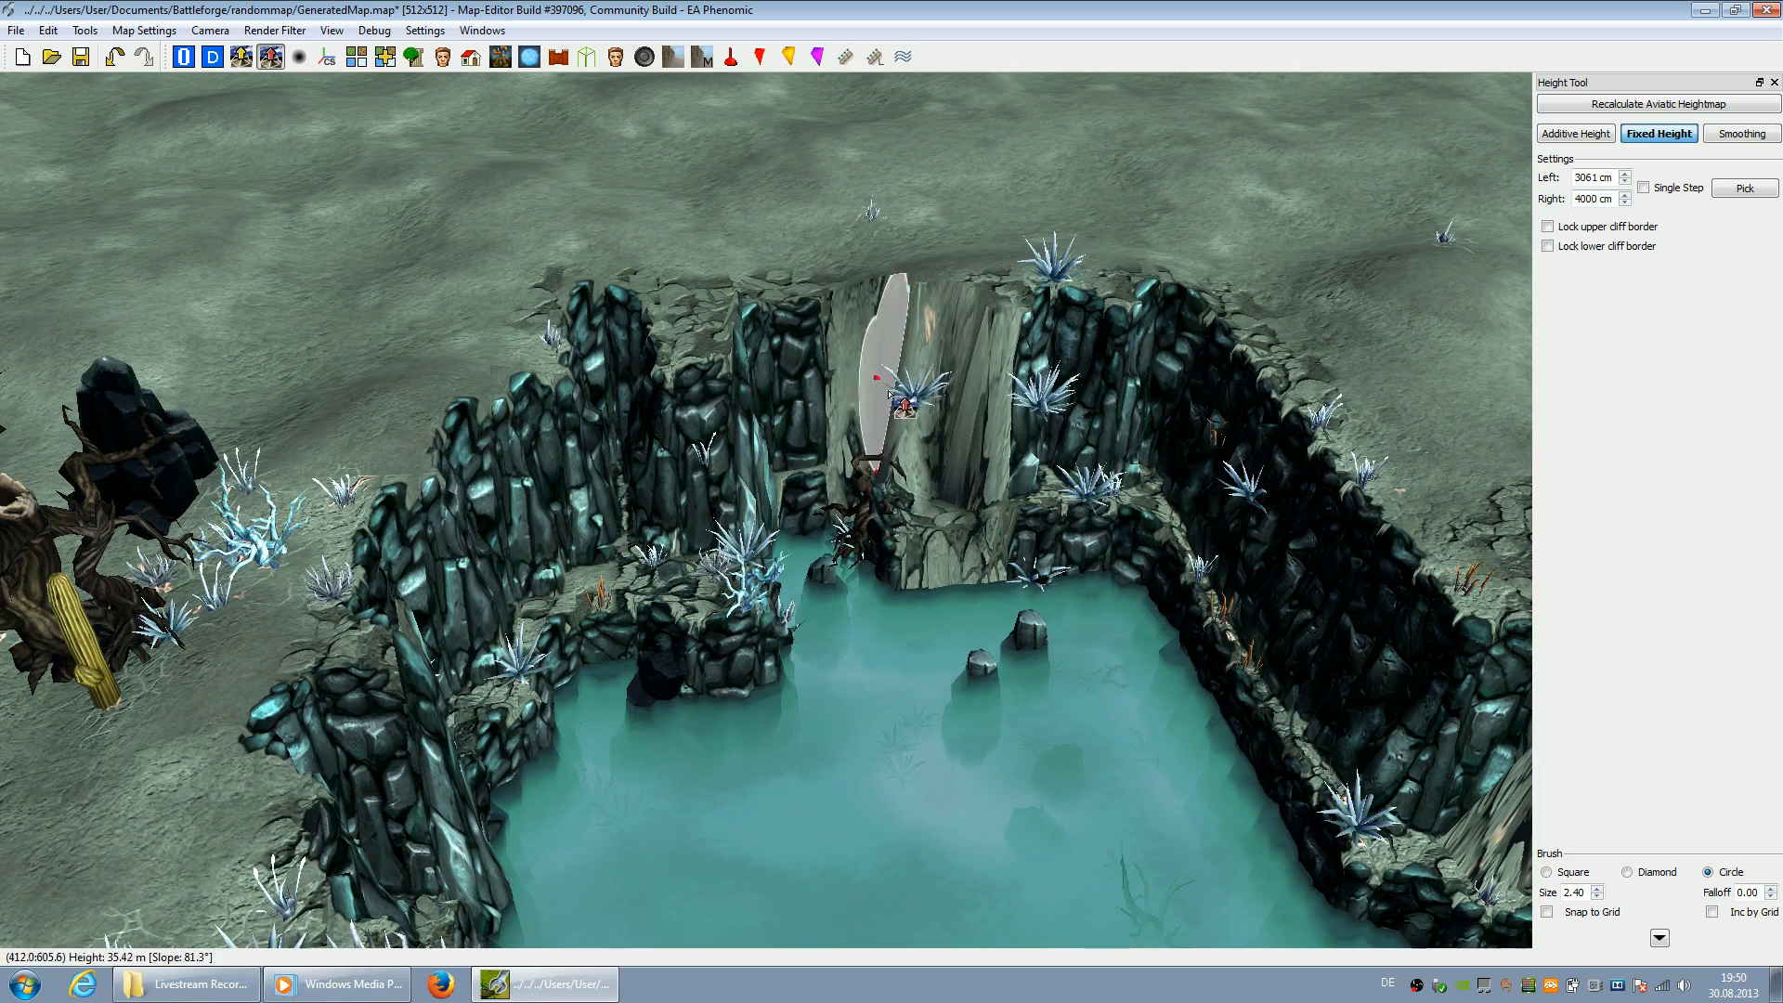
pyautogui.moveTo(1370, 729); pyautogui.dragTo(1095, 709, button='middle')
pyautogui.moveTo(924, 738); pyautogui.dragTo(967, 831)
pyautogui.moveTo(967, 831); pyautogui.dragTo(1217, 813, button='middle')
# Reattach cliff rocks to the bare section of the inlet's end wall with the manual cliff brush
pyautogui.click(702, 57)
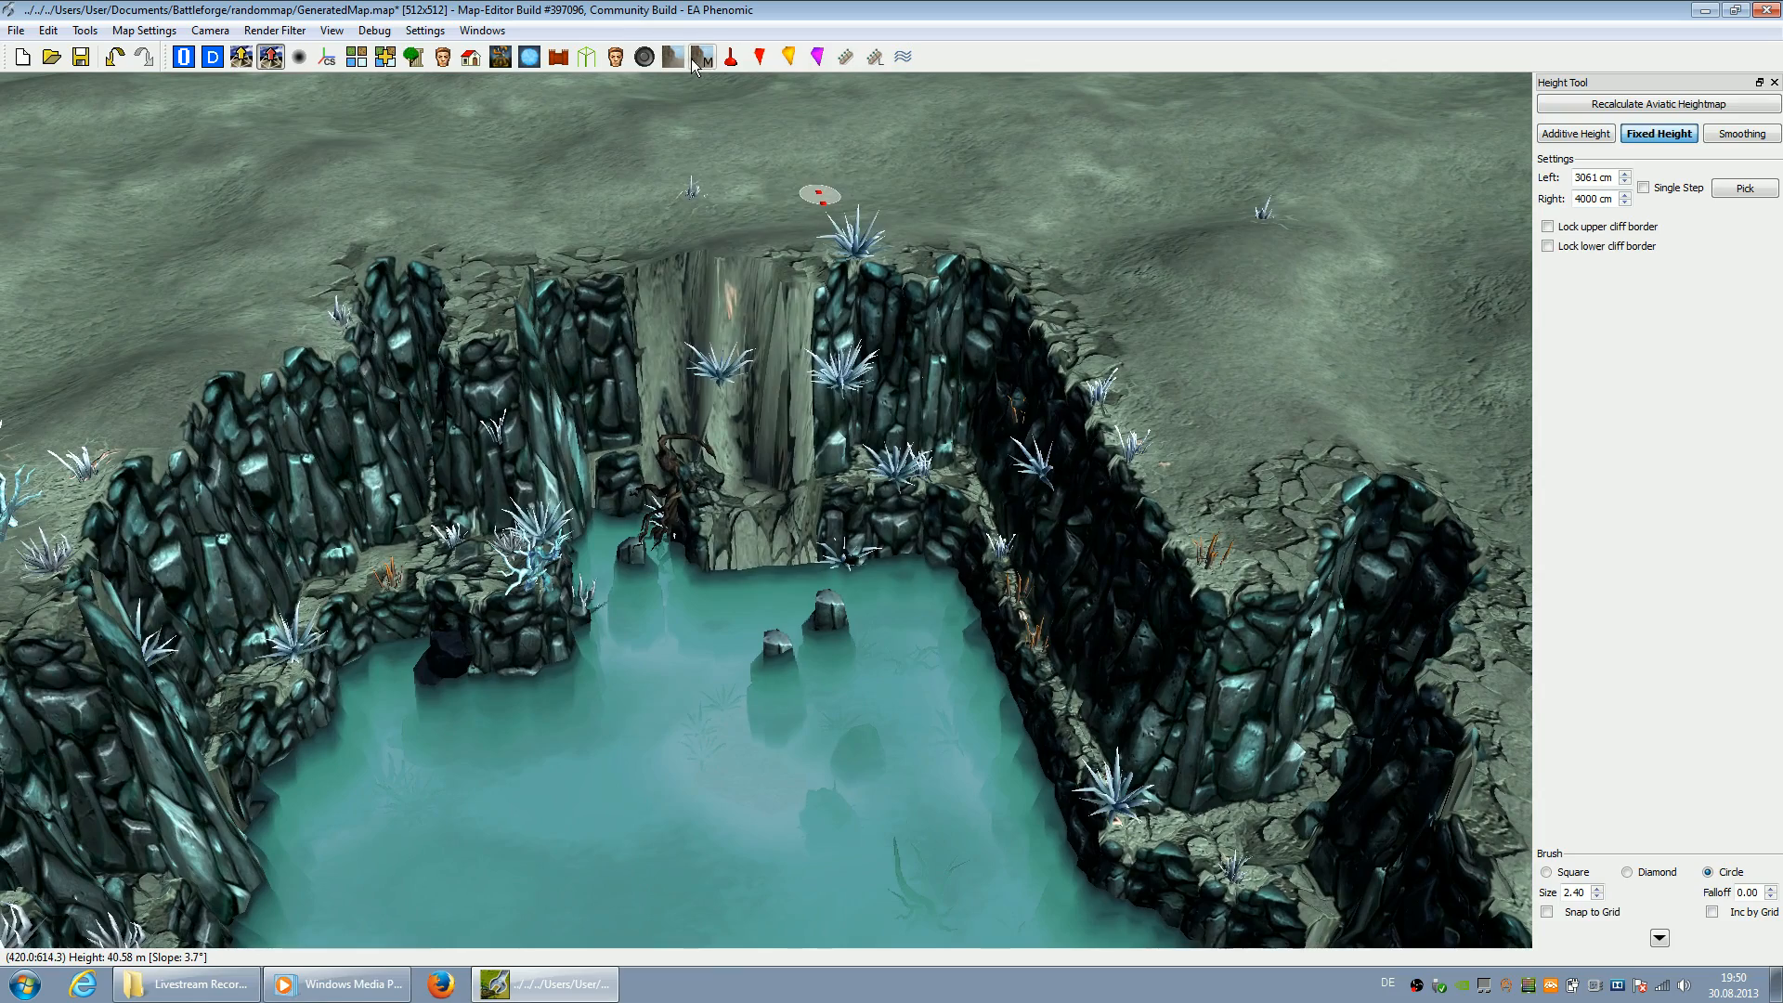
pyautogui.moveTo(1147, 251); pyautogui.dragTo(1156, 254, button='middle')
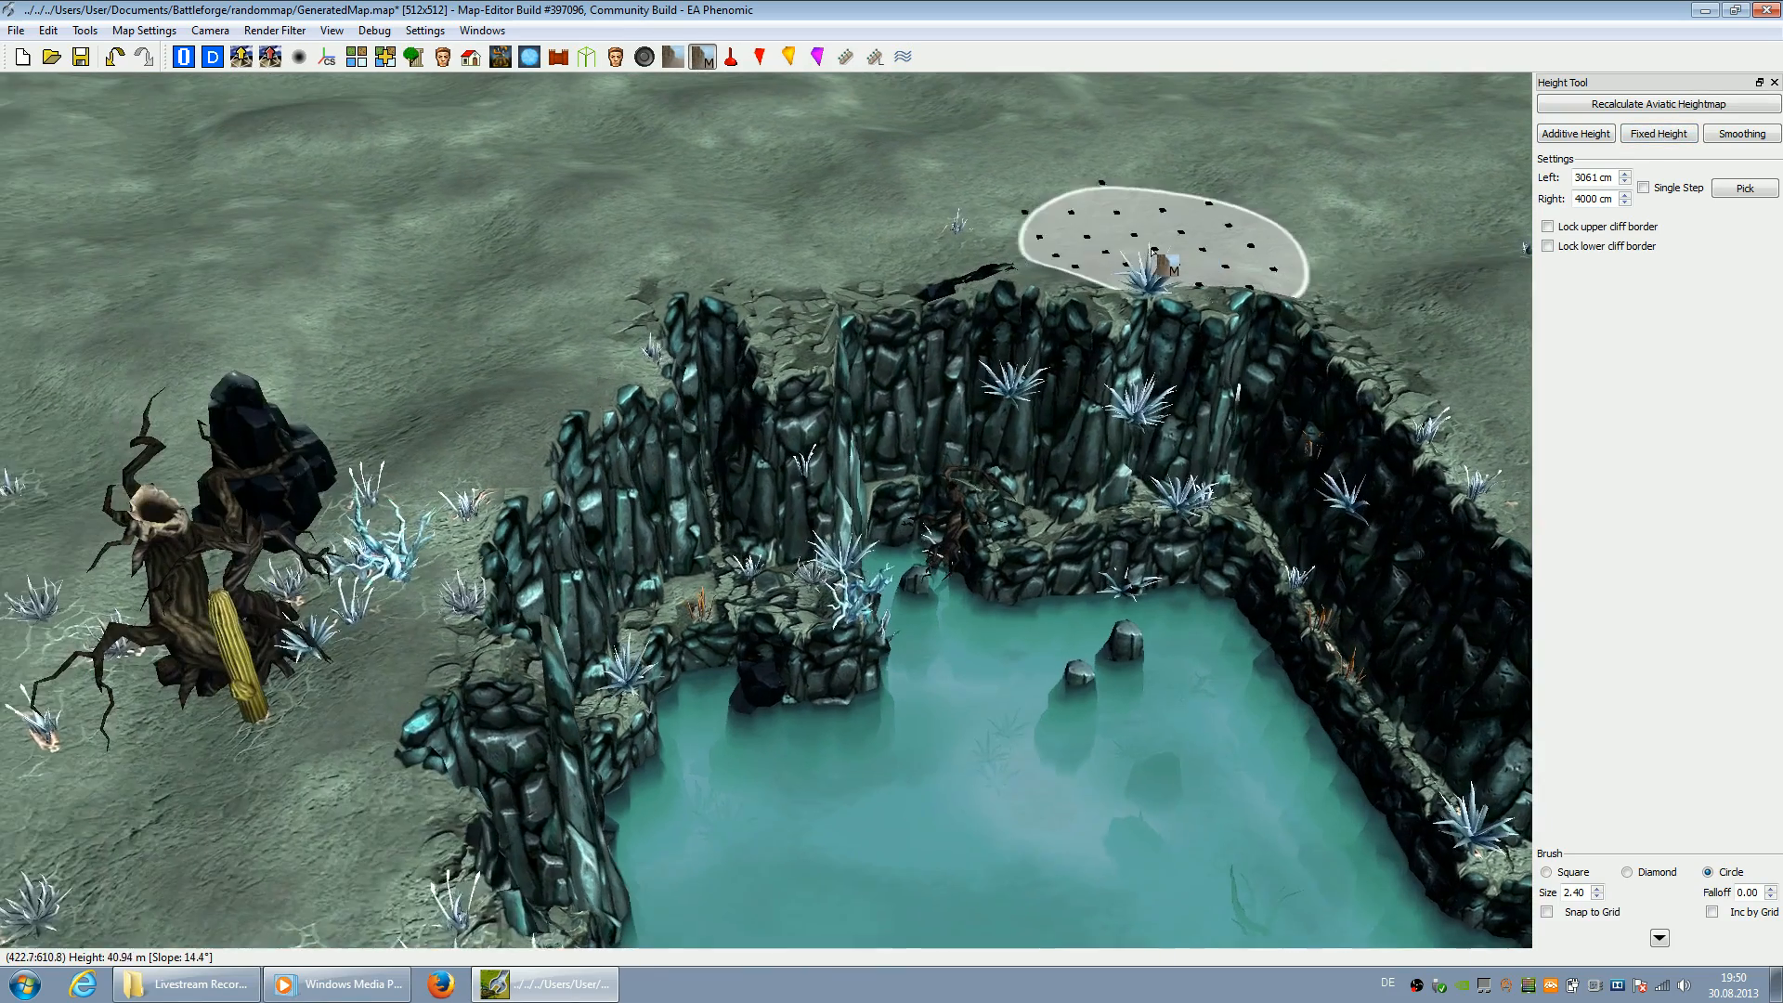
# Switch to the object tool and examine the hollow dead tree, the yellow plant and the cliffs beside the inlet
pyautogui.press('Down')
pyautogui.press('Left')
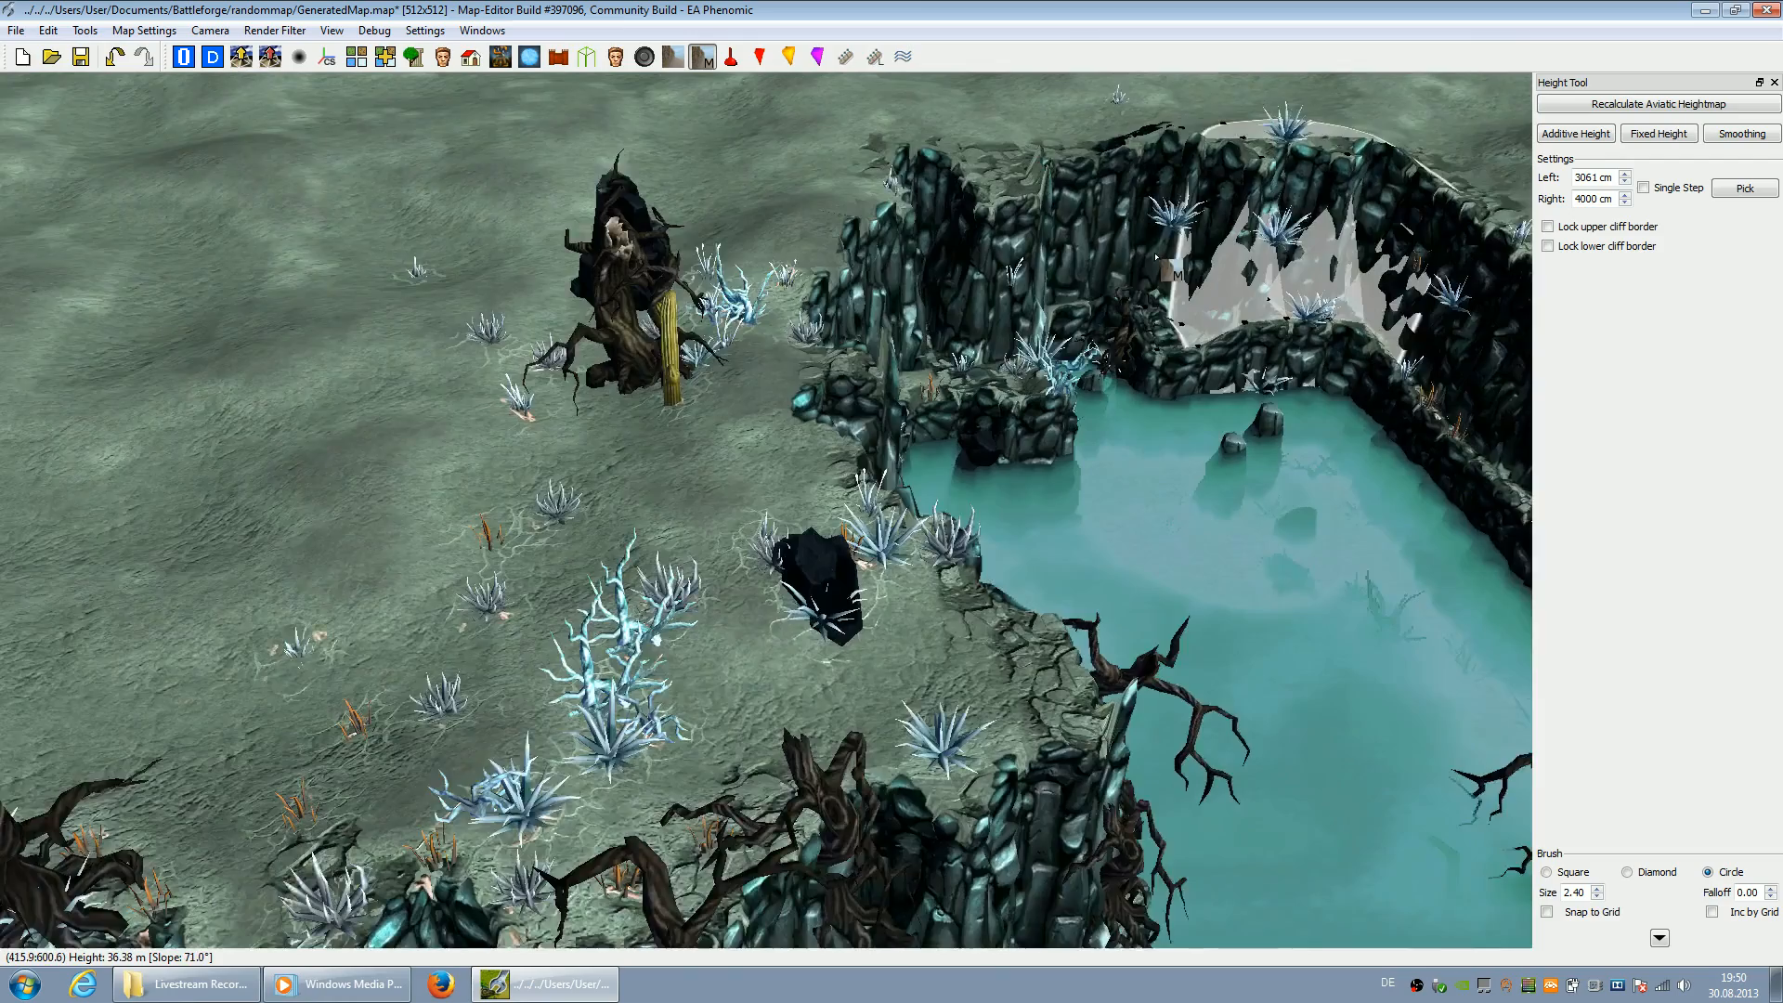
pyautogui.press('Down')
pyautogui.press('Left')
pyautogui.press('Up')
pyautogui.press('Right')
pyautogui.scroll(5, 1156, 258)
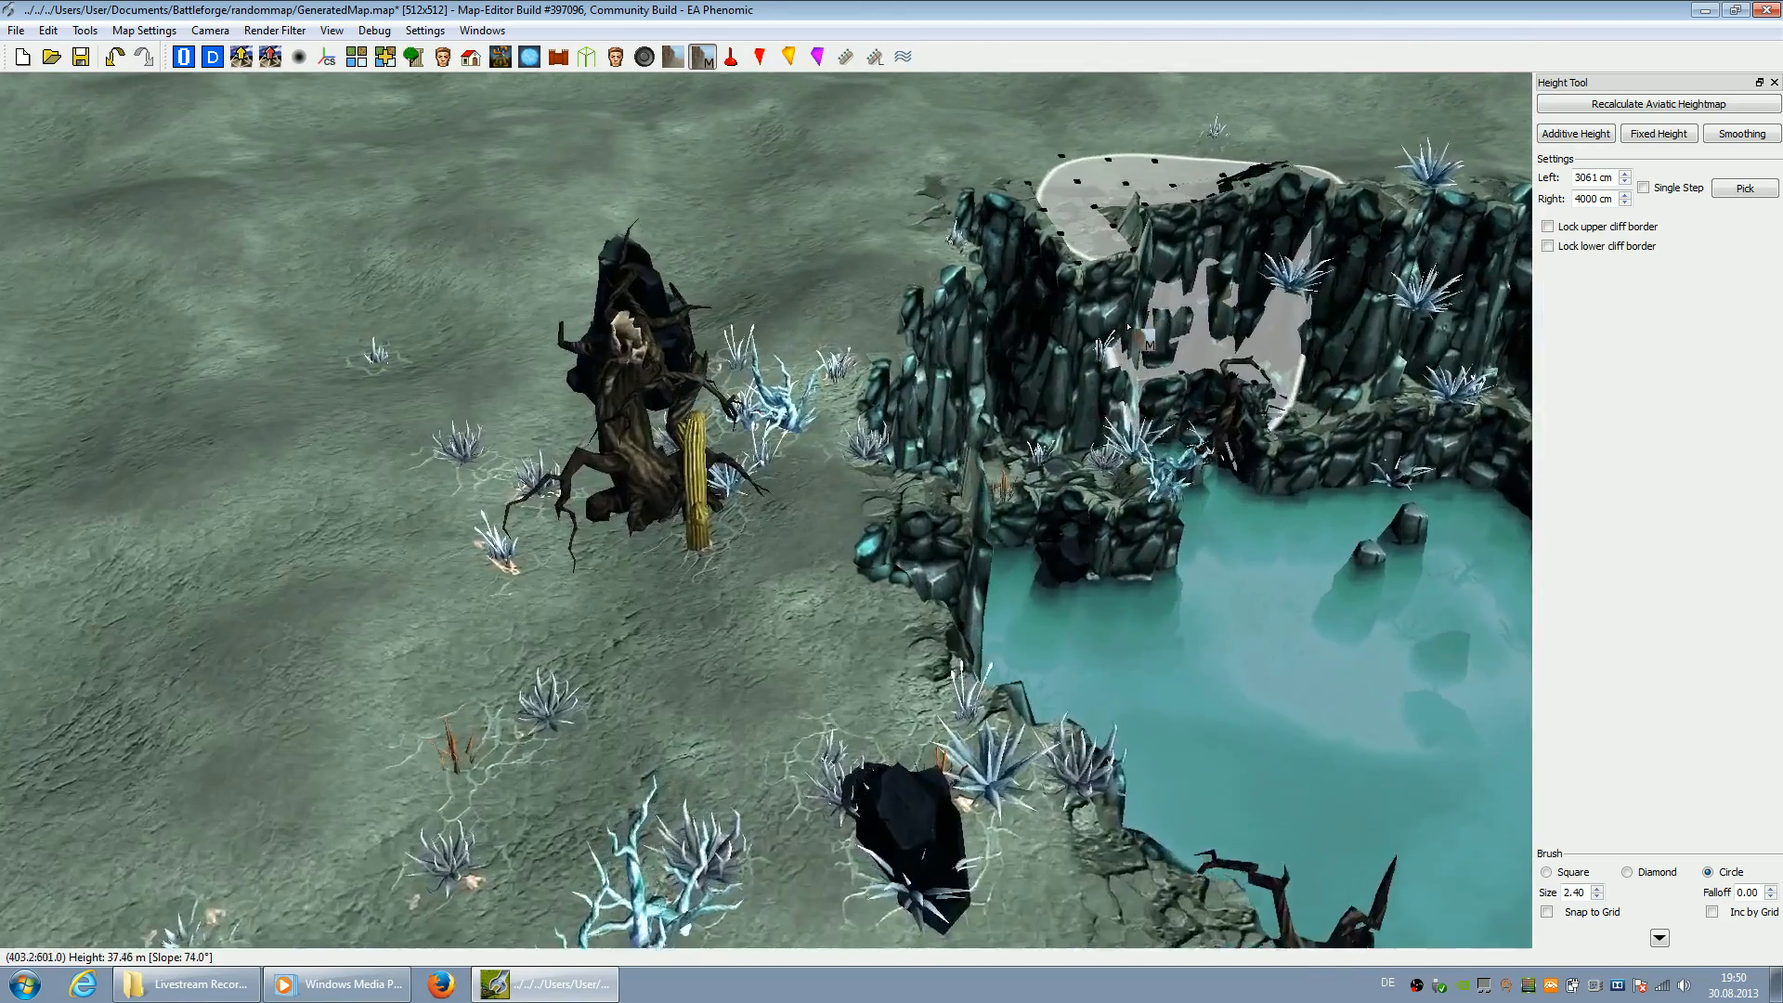
pyautogui.click(184, 57)
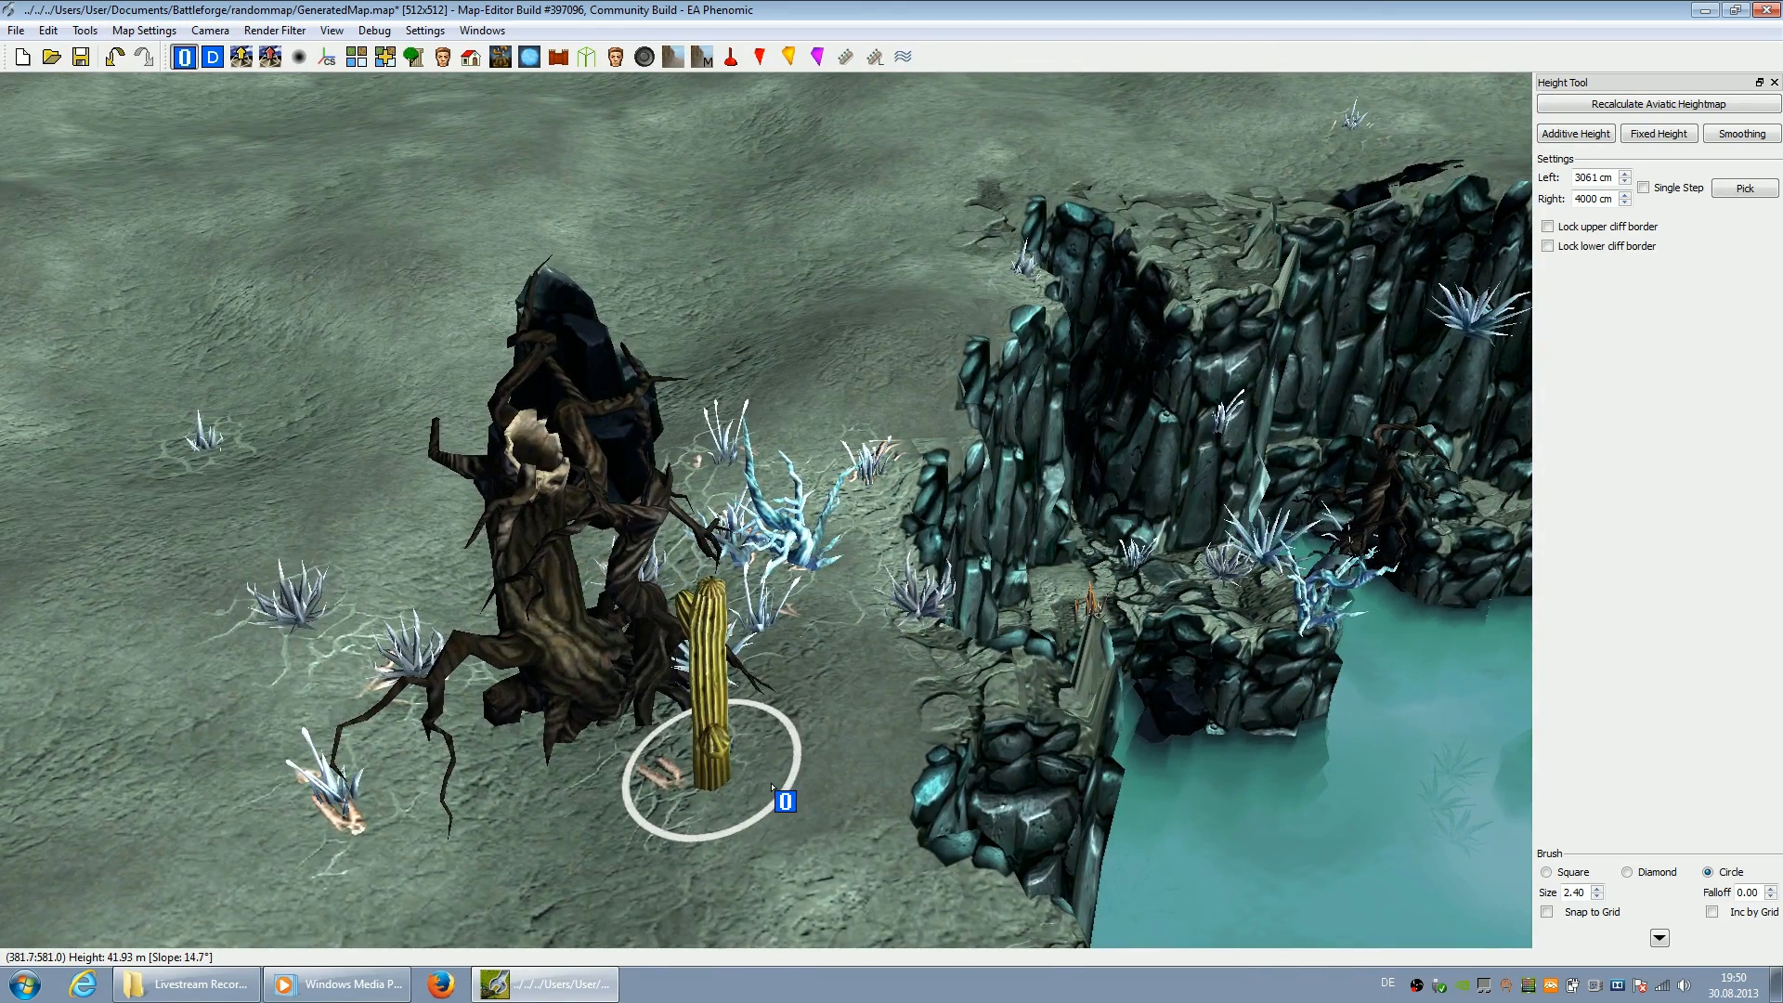
pyautogui.scroll(-5, 820, 757)
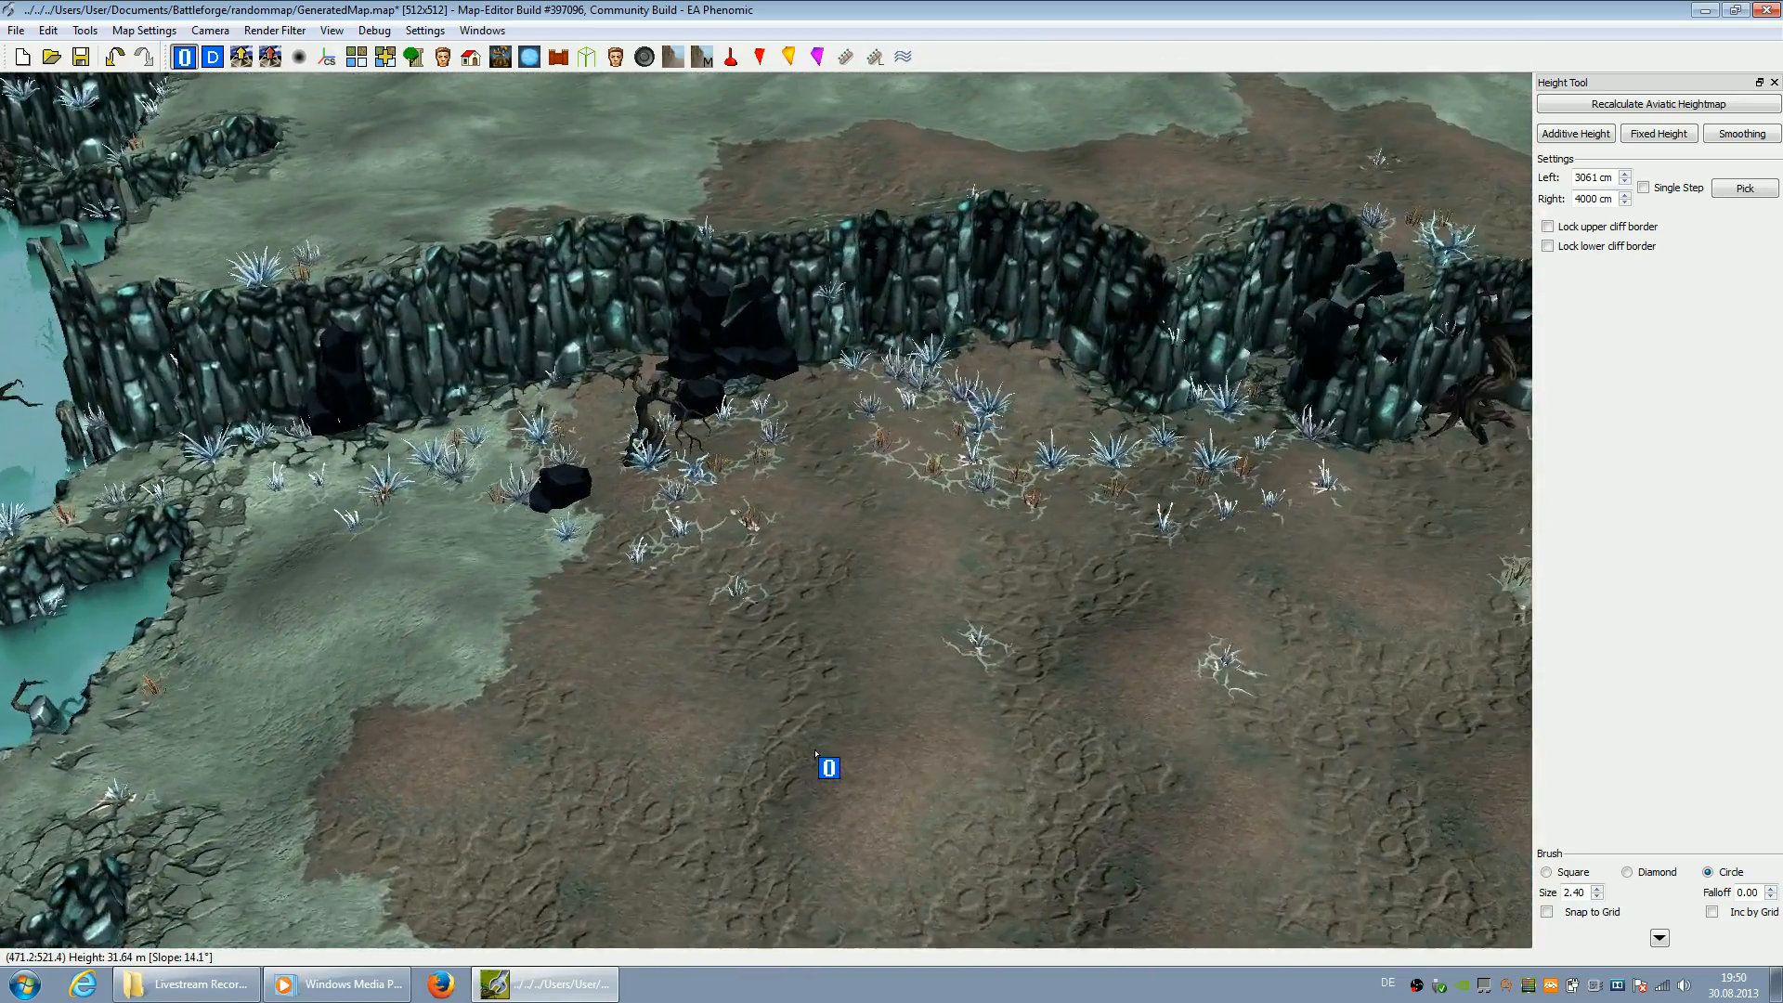
# Examine the cliffs, rocks and trees across the plain, the lake shore and the green basin for remaining terrain flaws
pyautogui.scroll(-5, 862, 737)
pyautogui.press('Down')
pyautogui.press('Right')
pyautogui.press('Down')
pyautogui.press('Down')
pyautogui.press('Right')
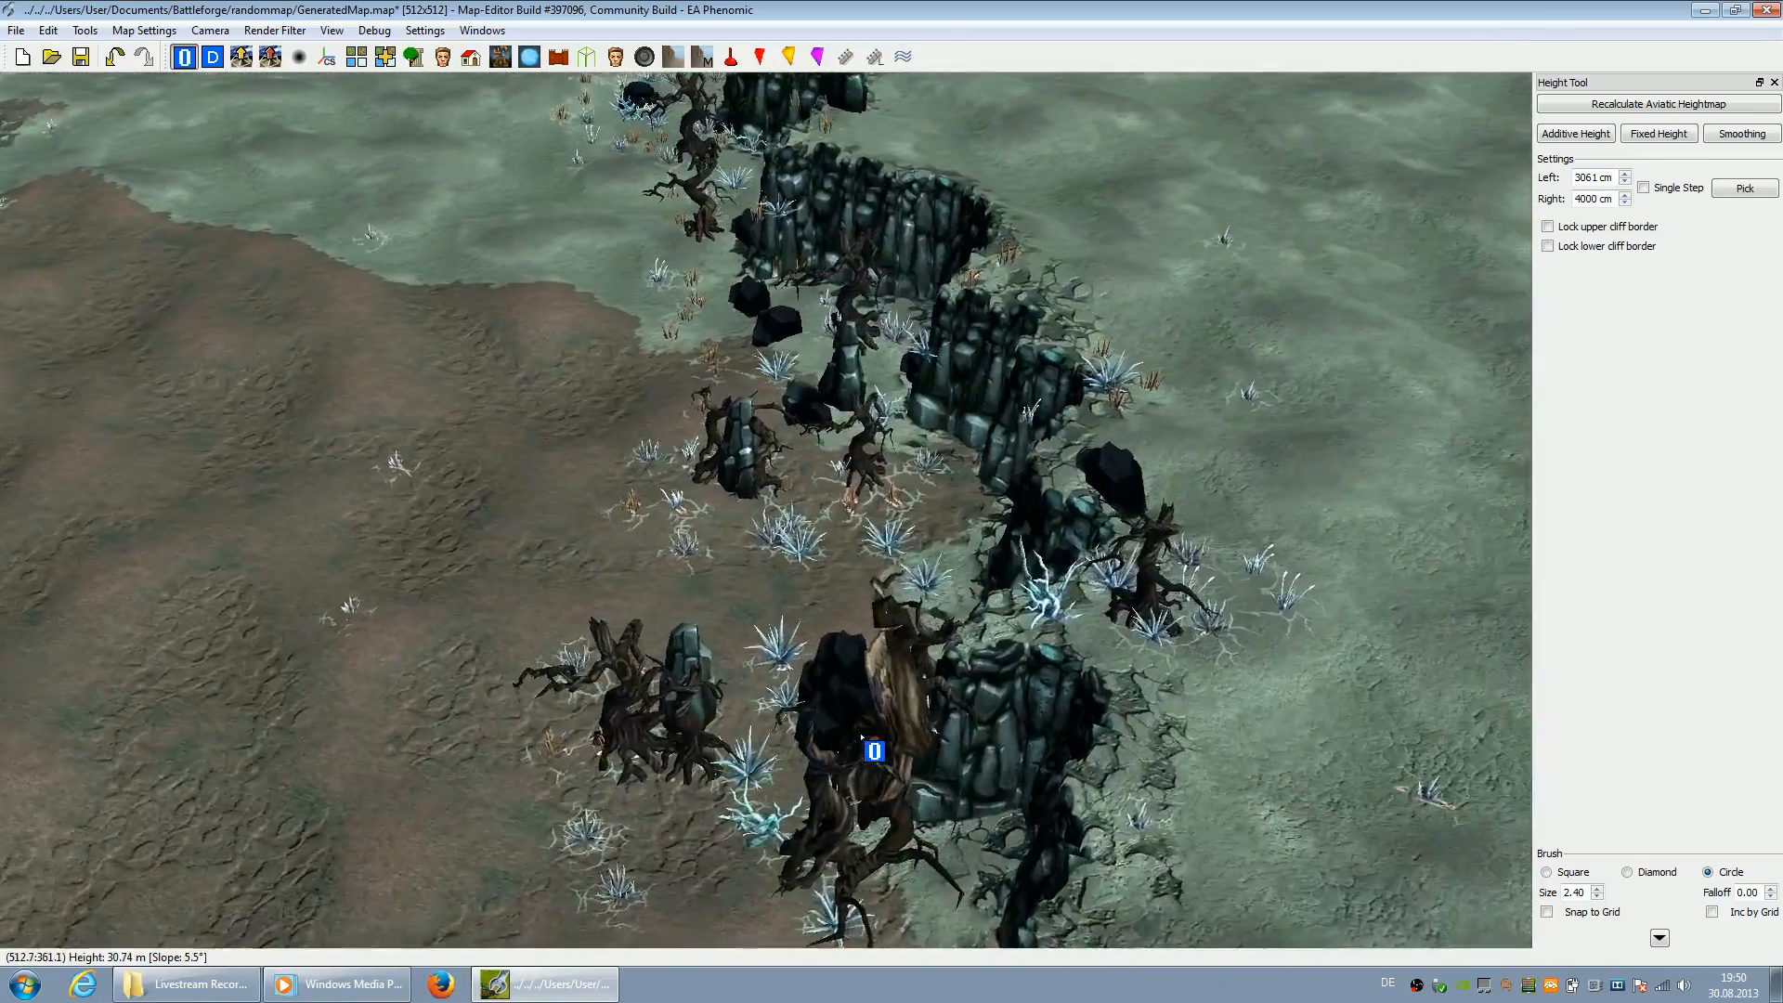
pyautogui.press('Left')
pyautogui.press('Down')
pyautogui.press('Left')
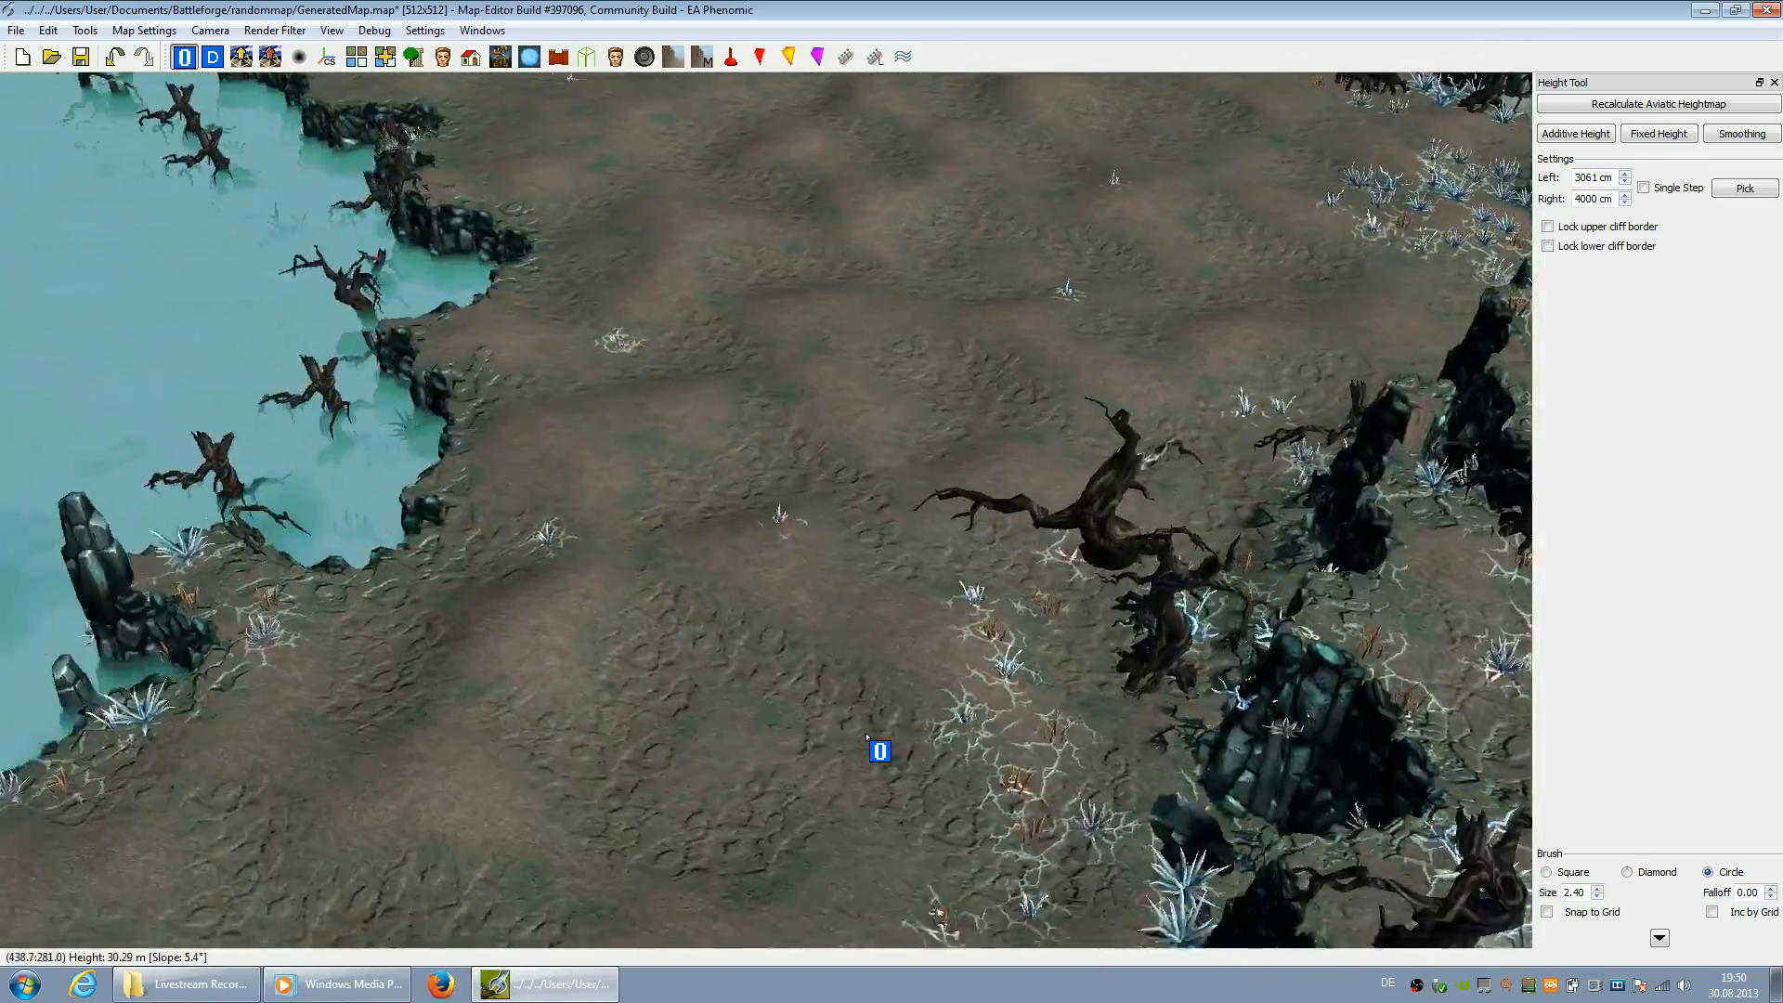
pyautogui.press('Down')
pyautogui.press('Right')
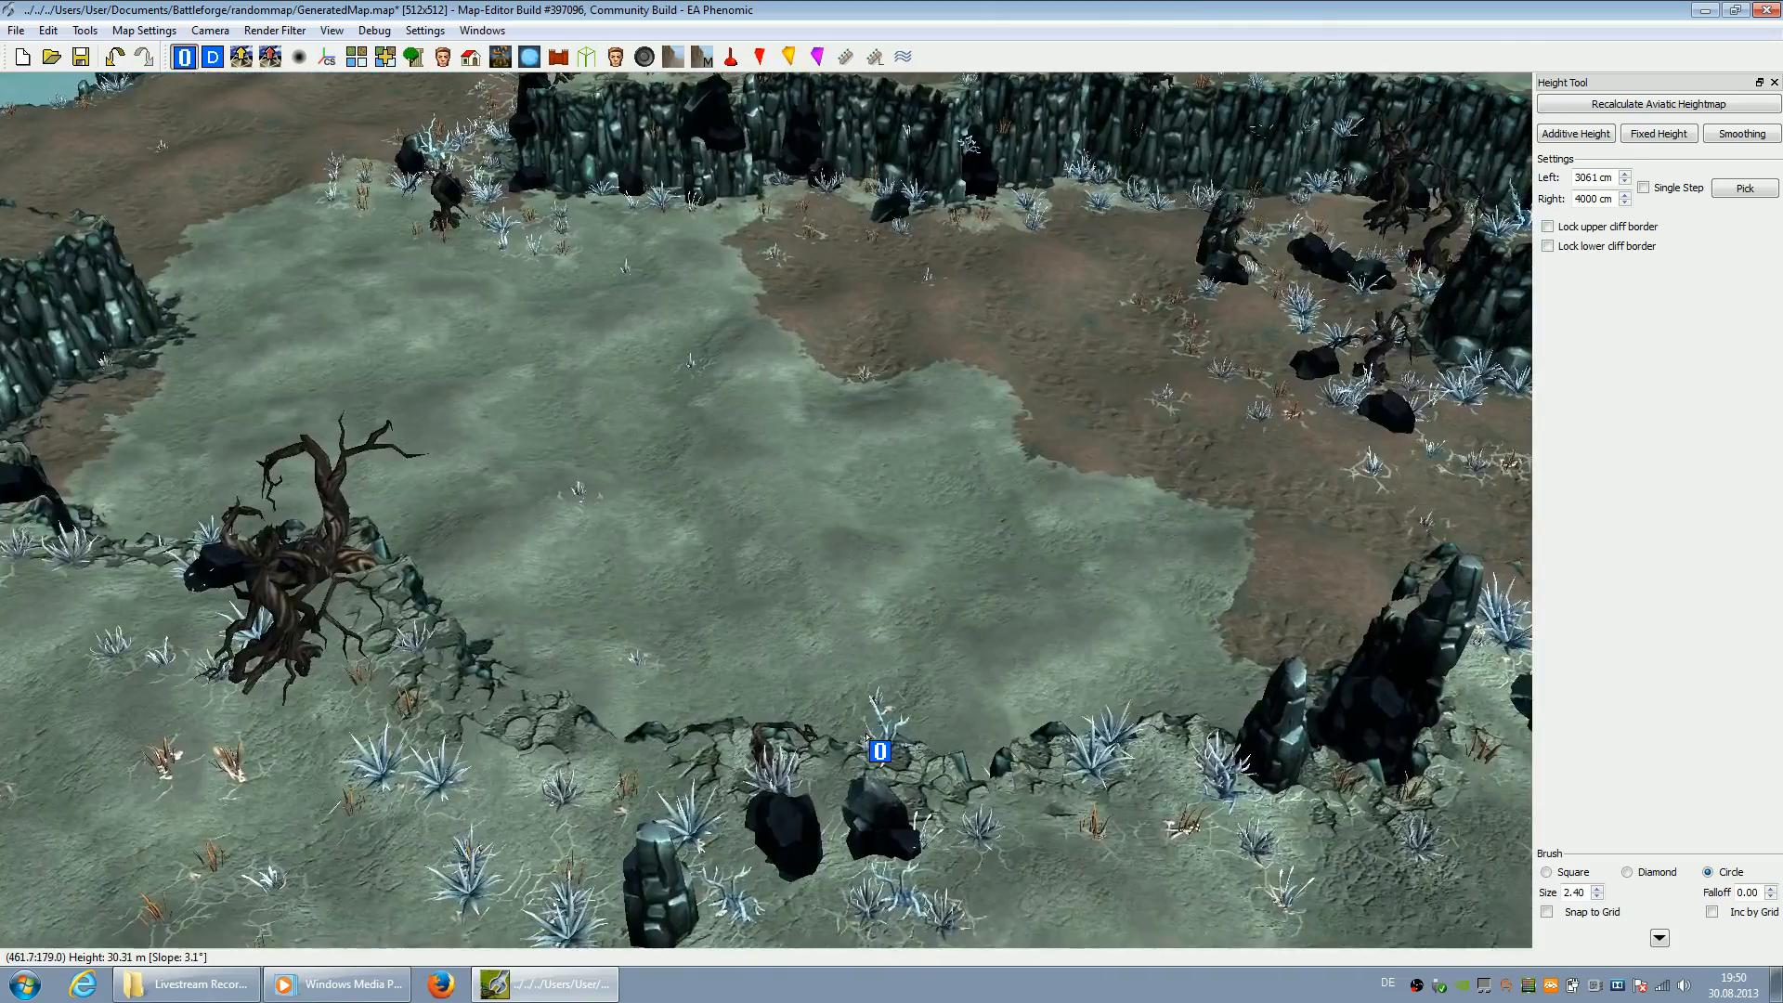
pyautogui.press('Right')
pyautogui.press('Right')
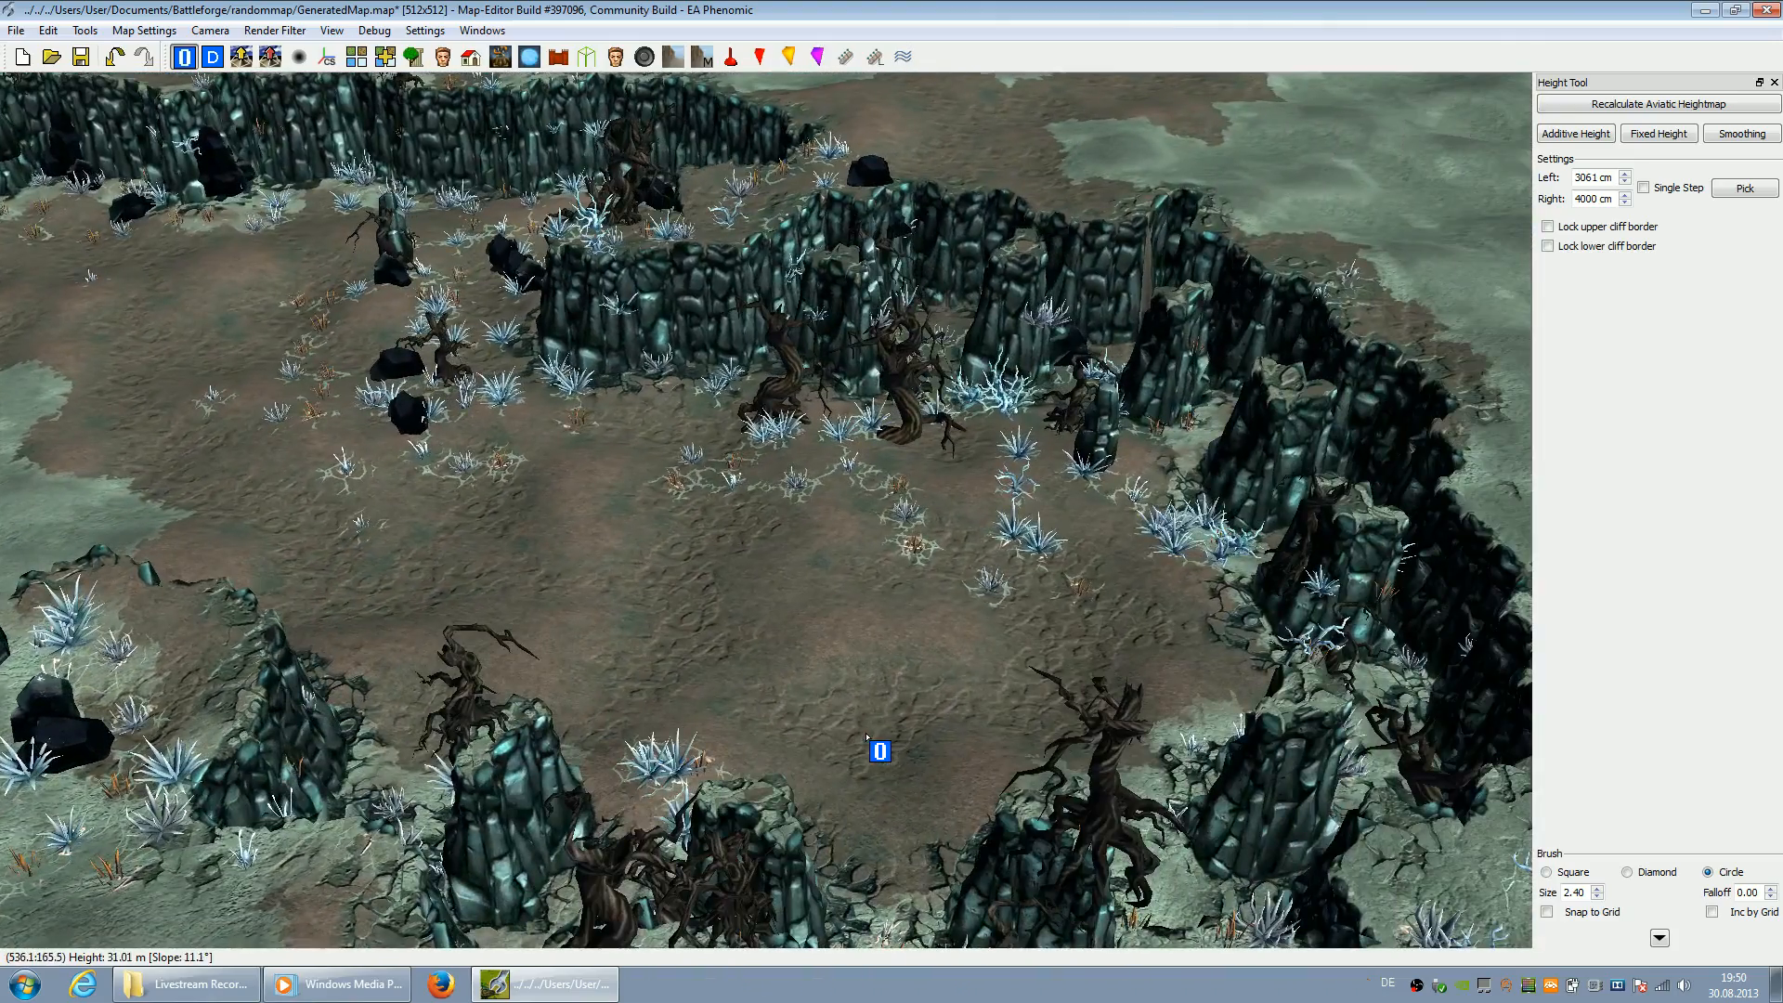
# Flatten the bare strip in the cliff wall to a picked fixed height of 3049 cm and reattach cliff rocks with the manual cliff brush
pyautogui.press('Up')
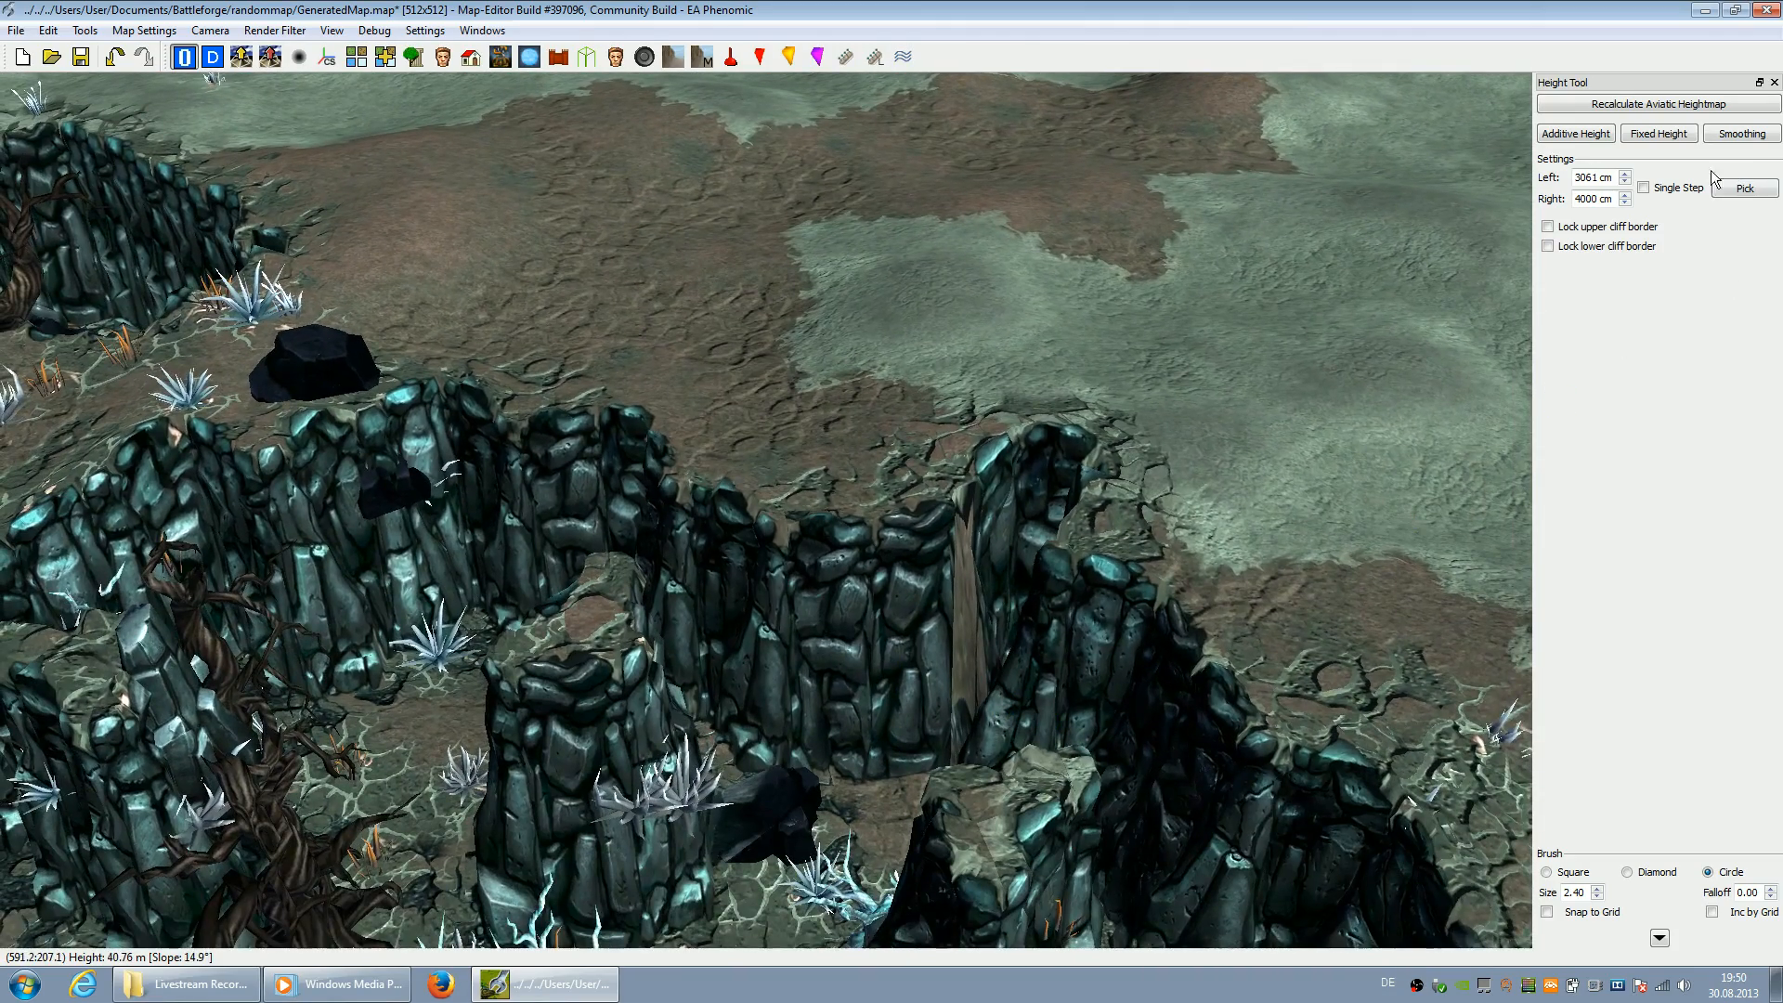
pyautogui.click(1671, 136)
pyautogui.click(1744, 188)
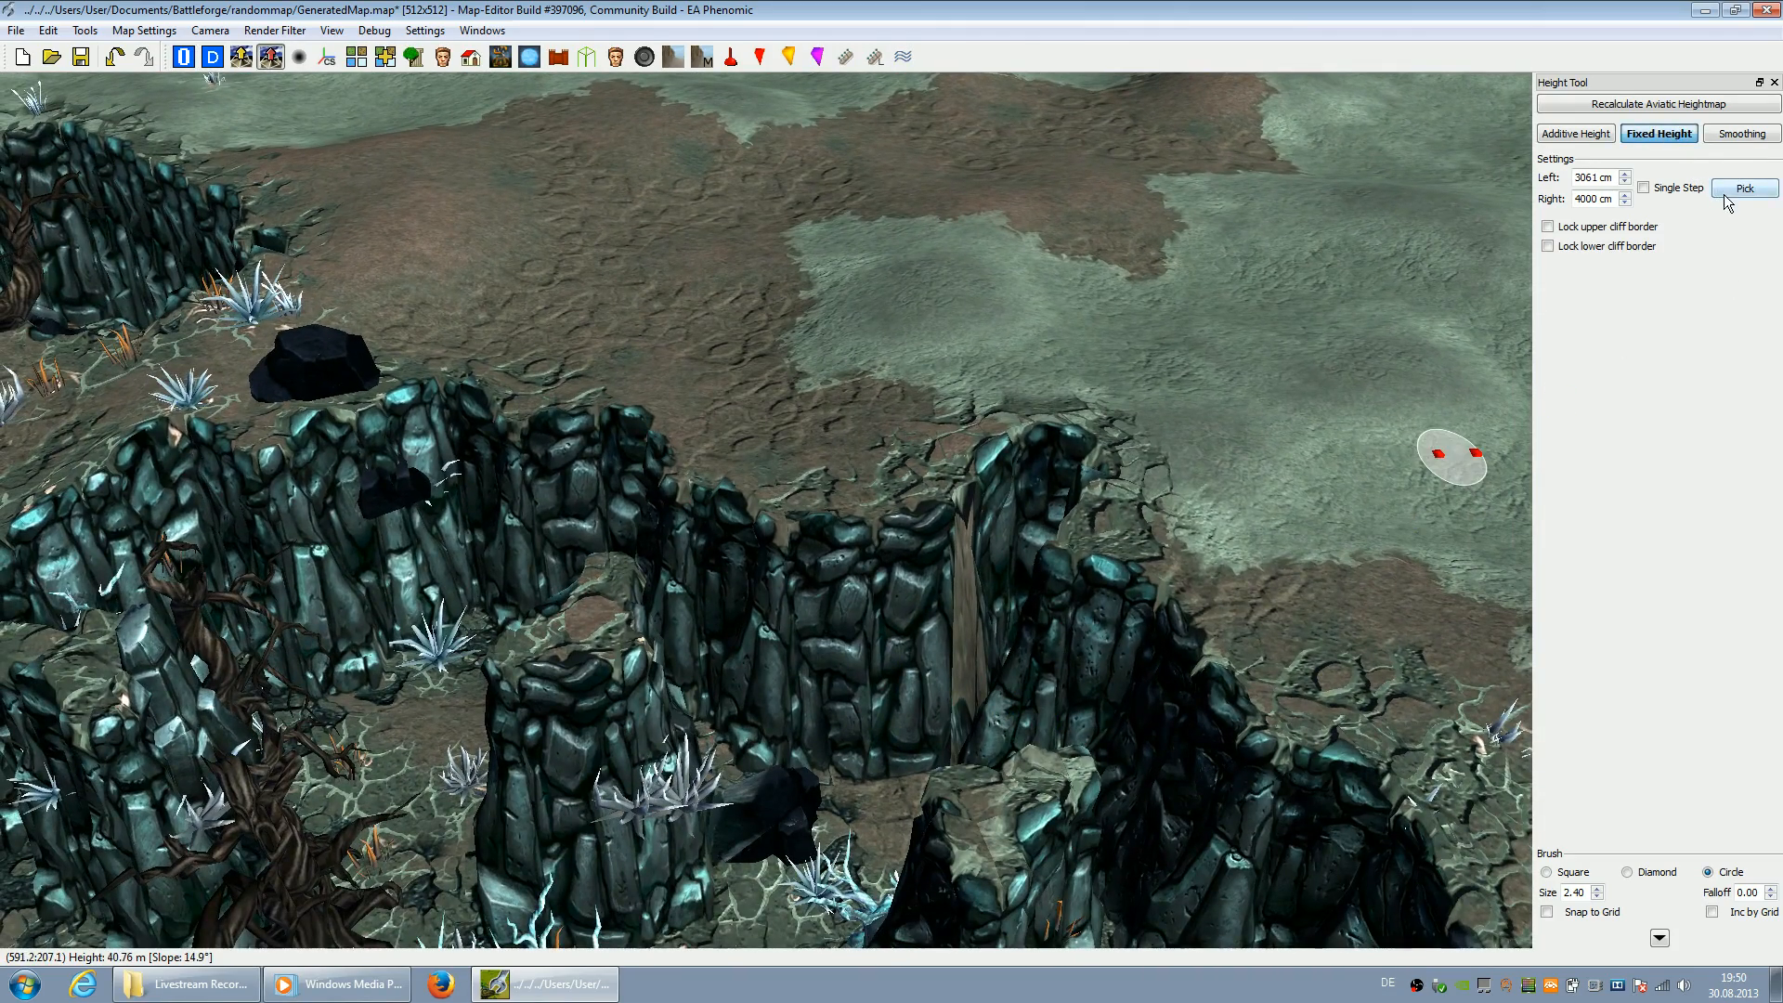
pyautogui.click(874, 793)
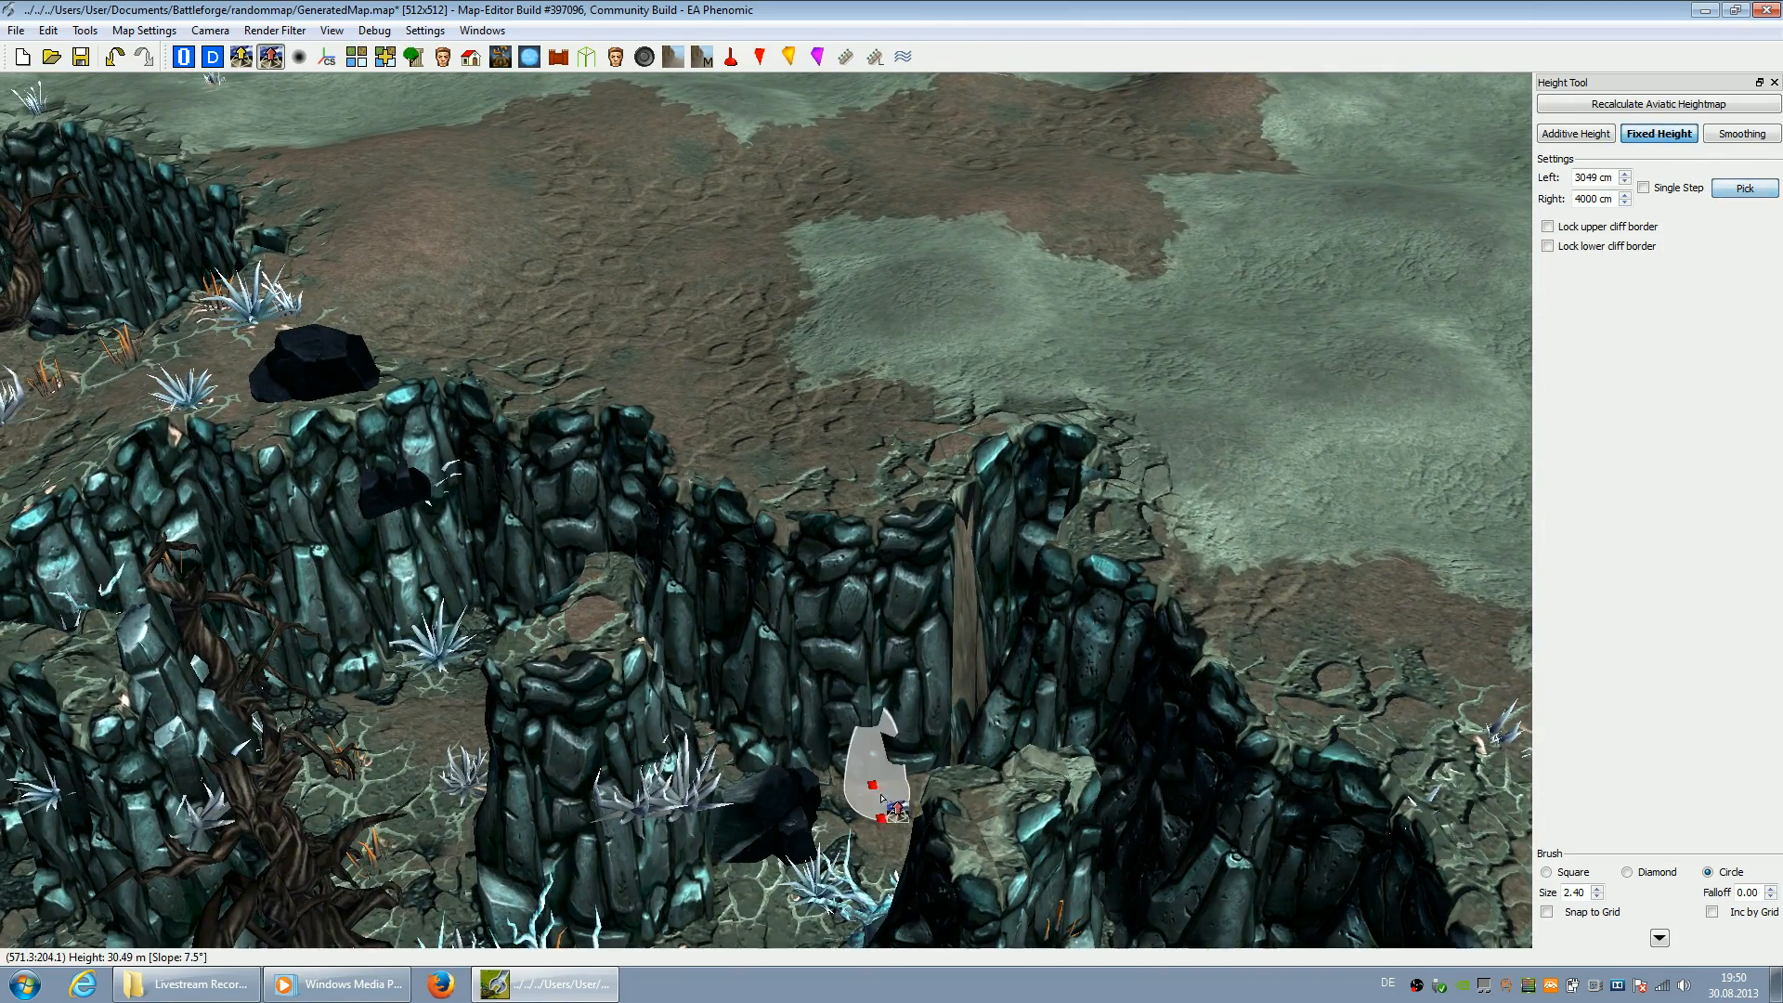
pyautogui.click(965, 666)
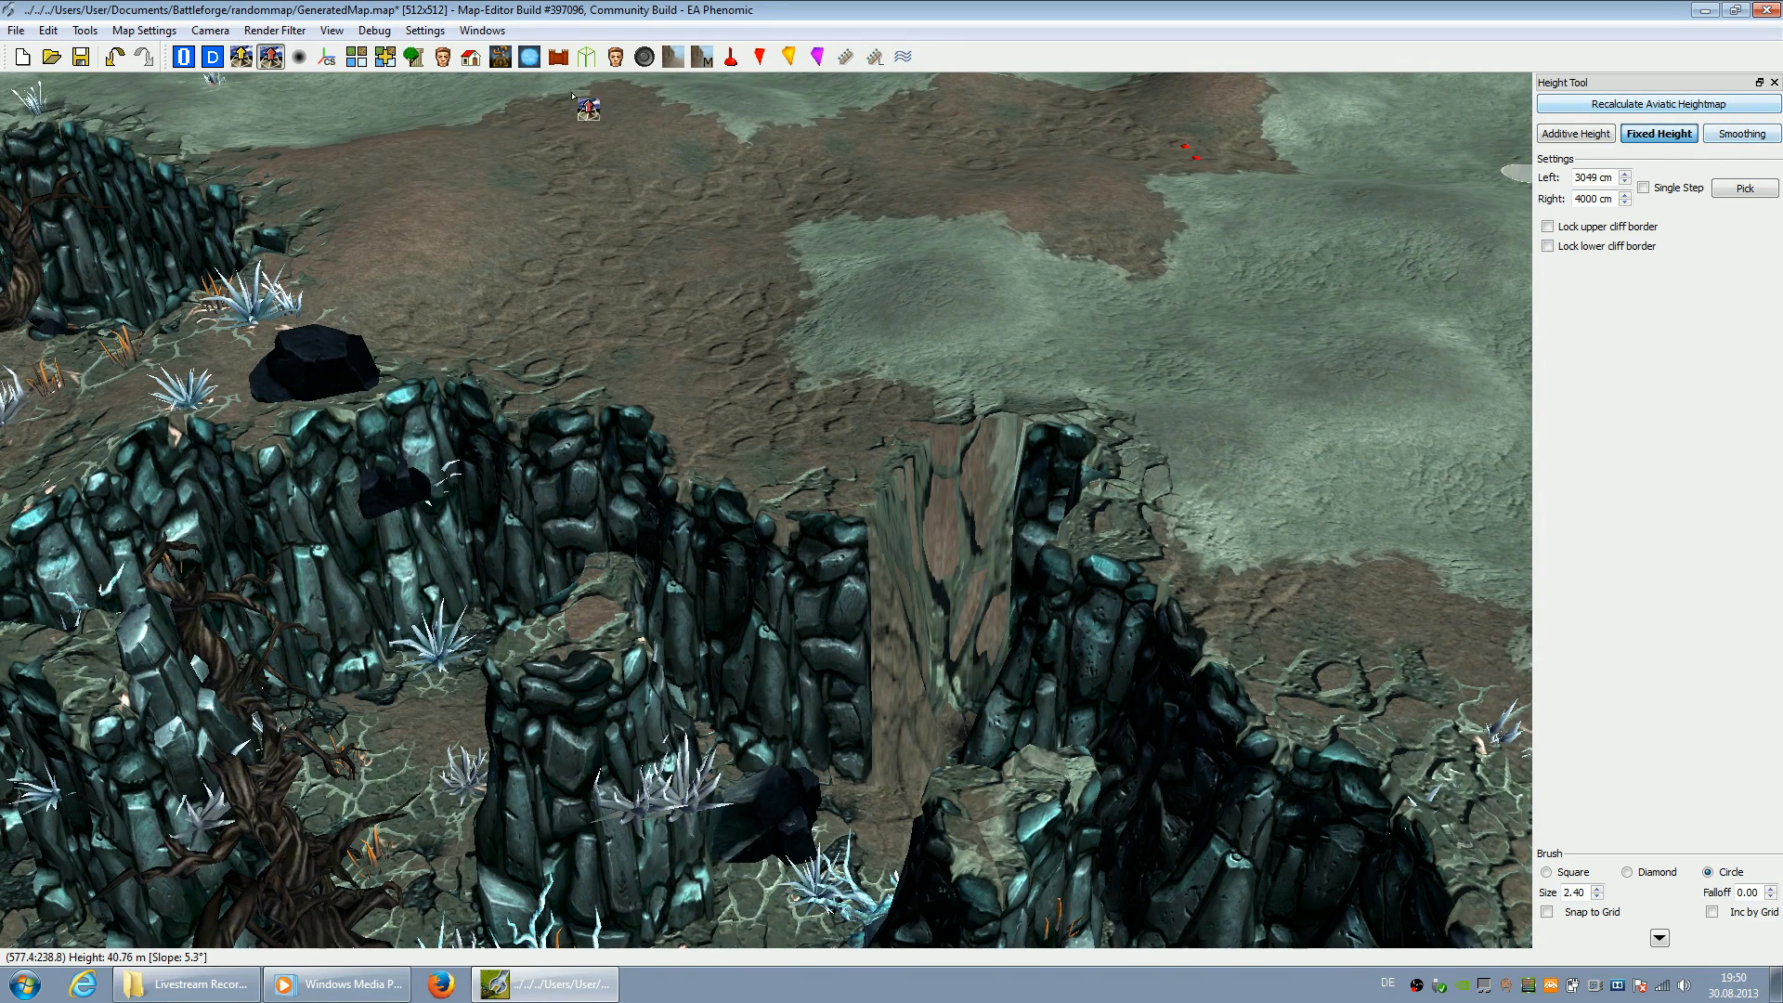
pyautogui.click(703, 56)
pyautogui.click(975, 534)
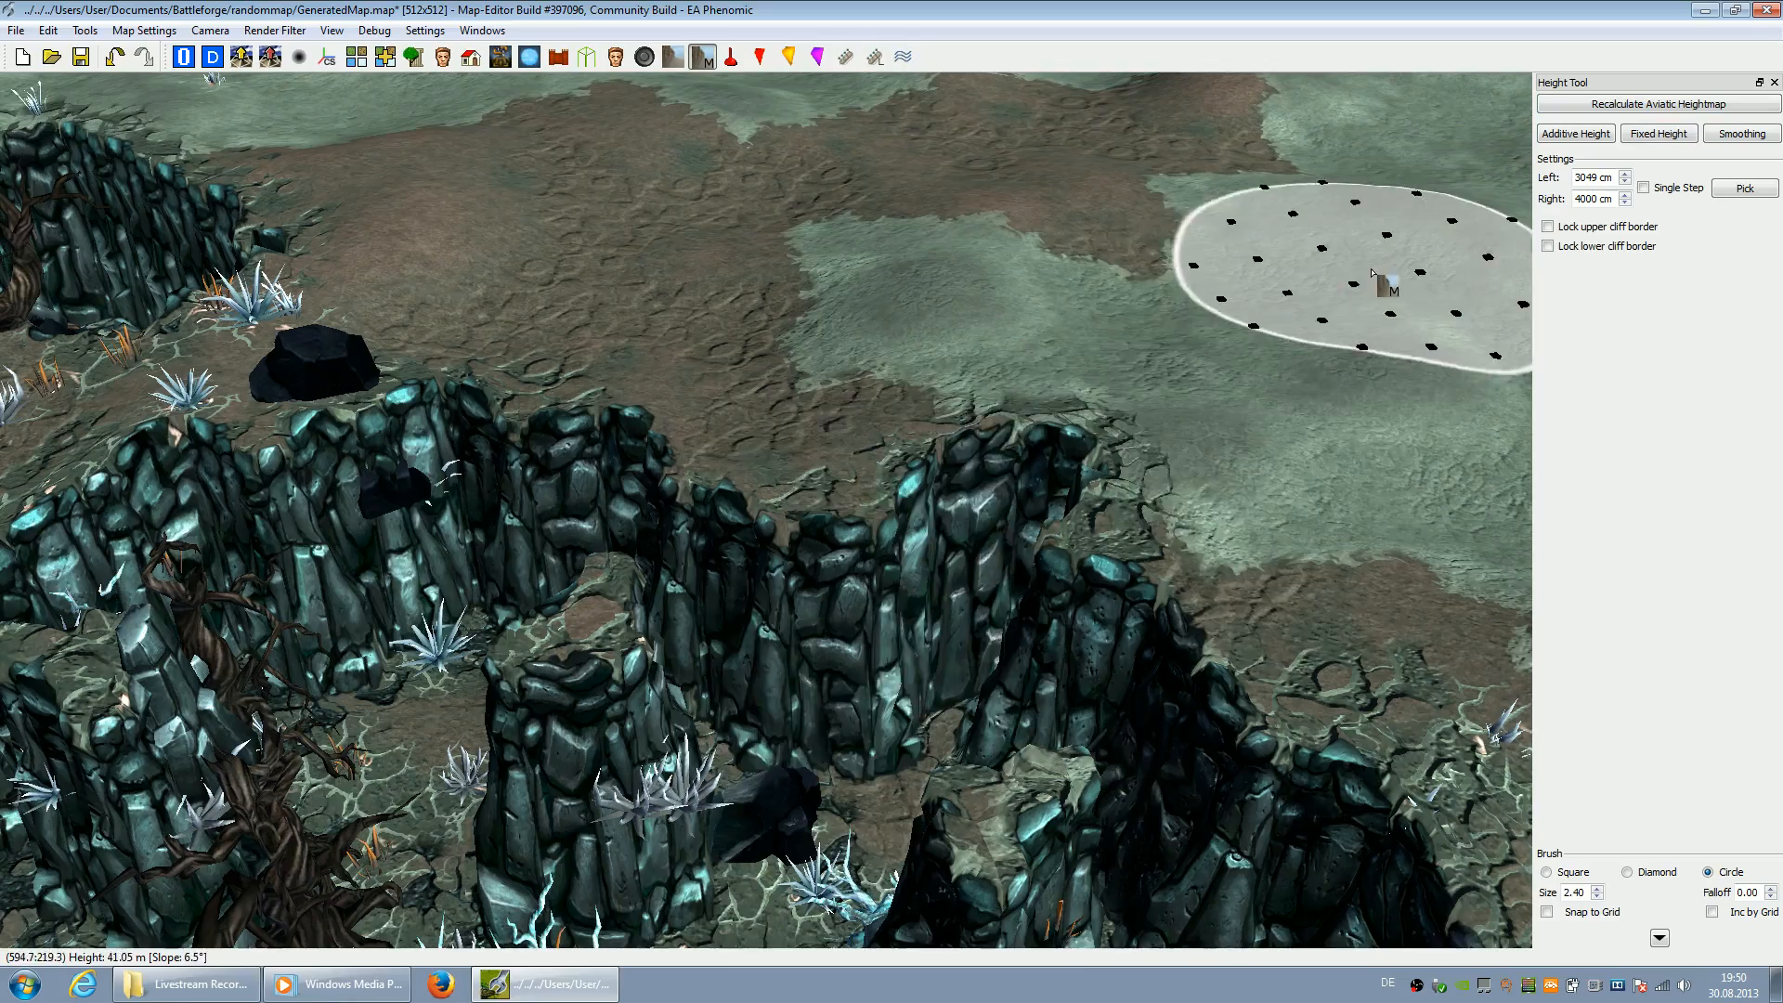
pyautogui.scroll(-3, 1004, 522)
pyautogui.scroll(-4, 1004, 523)
pyautogui.press('Left')
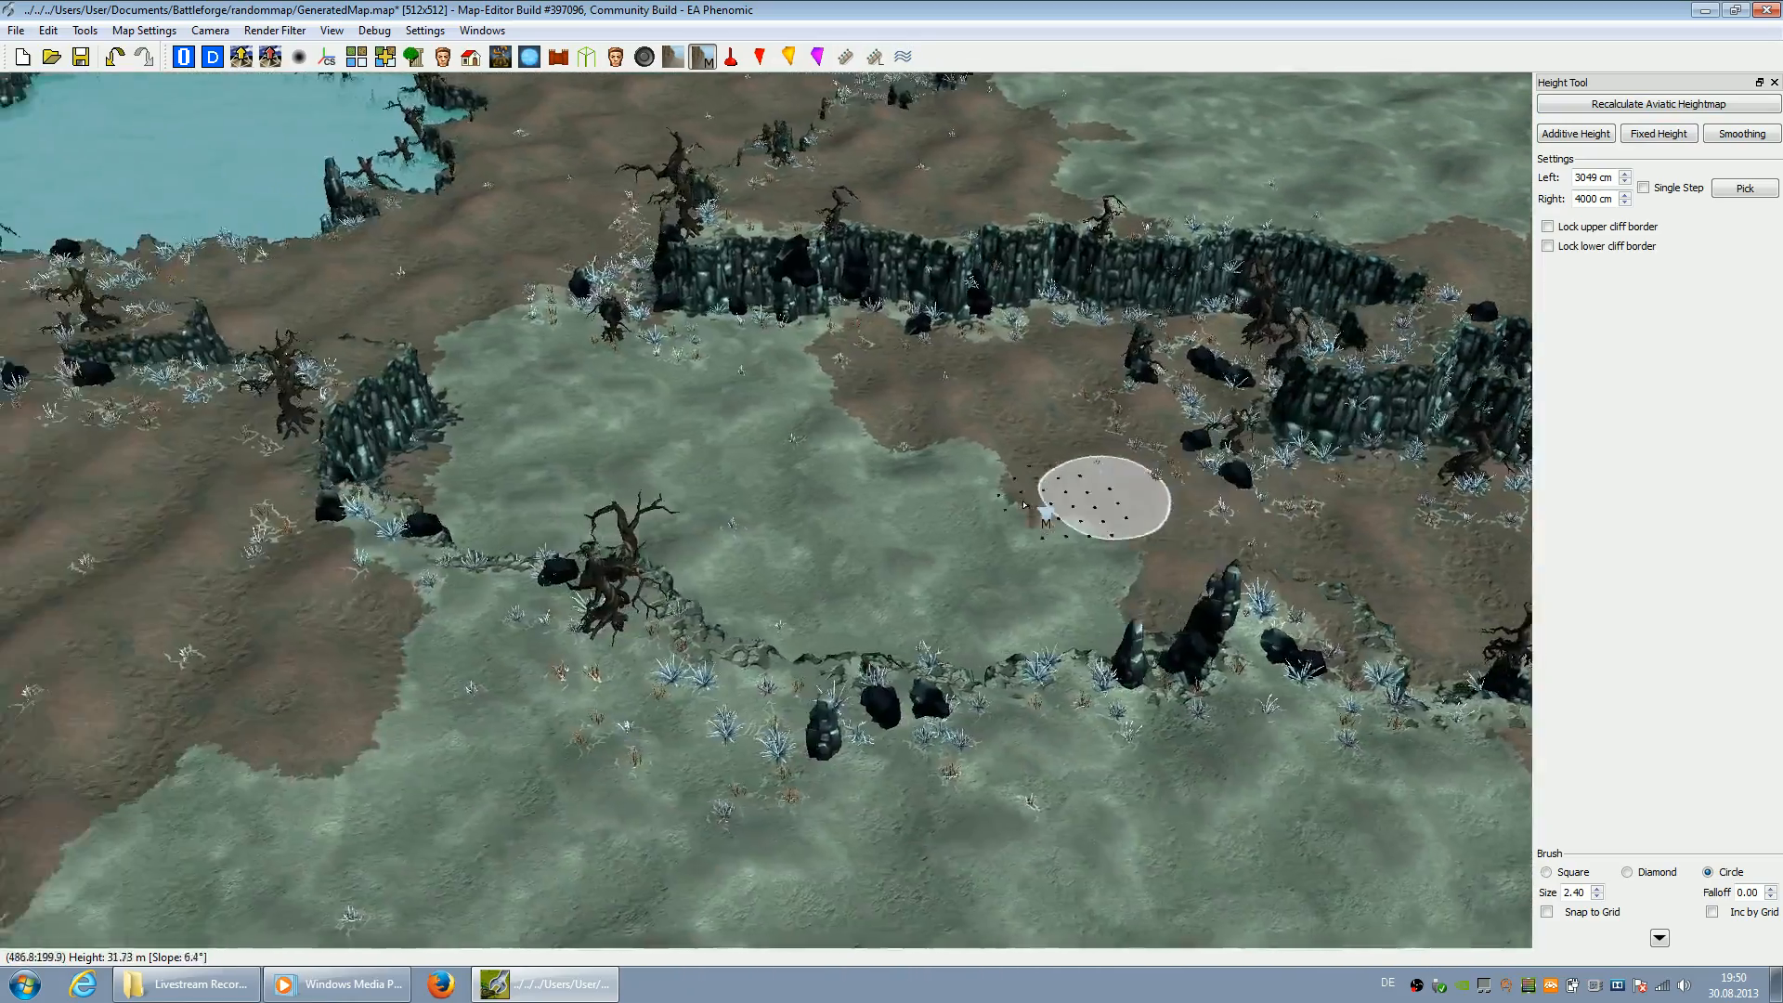
pyautogui.press('Up')
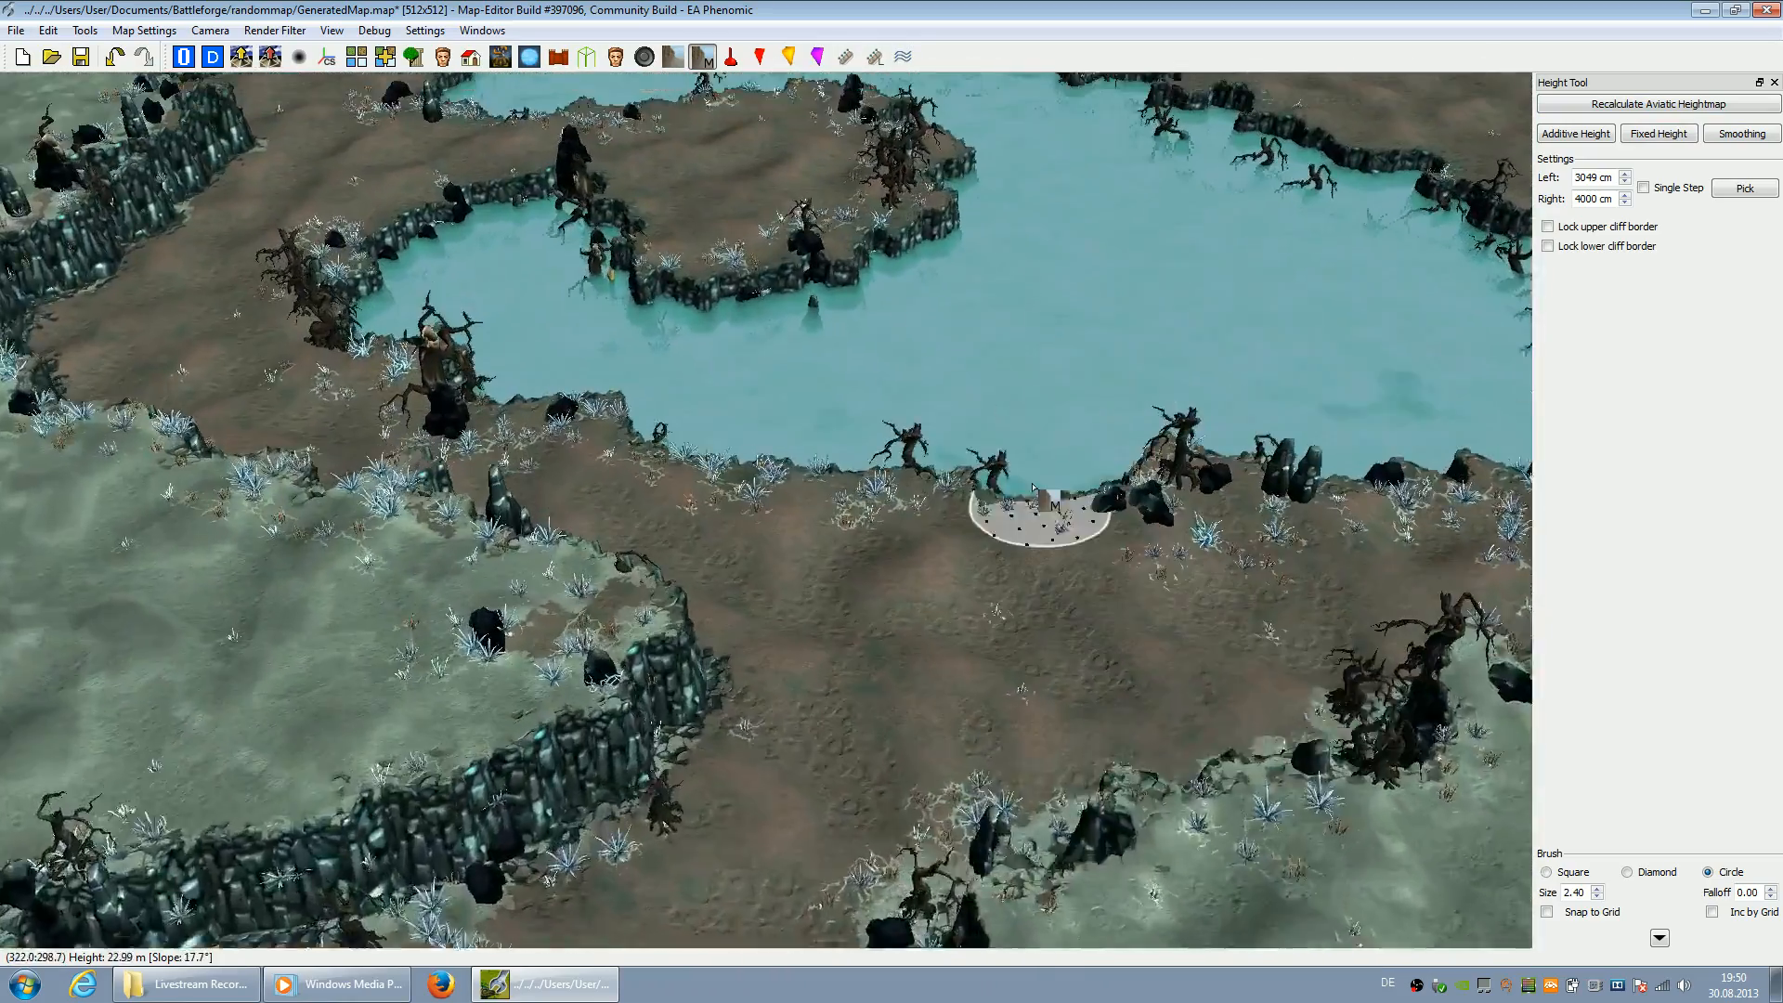
pyautogui.press('Left')
pyautogui.press('Up')
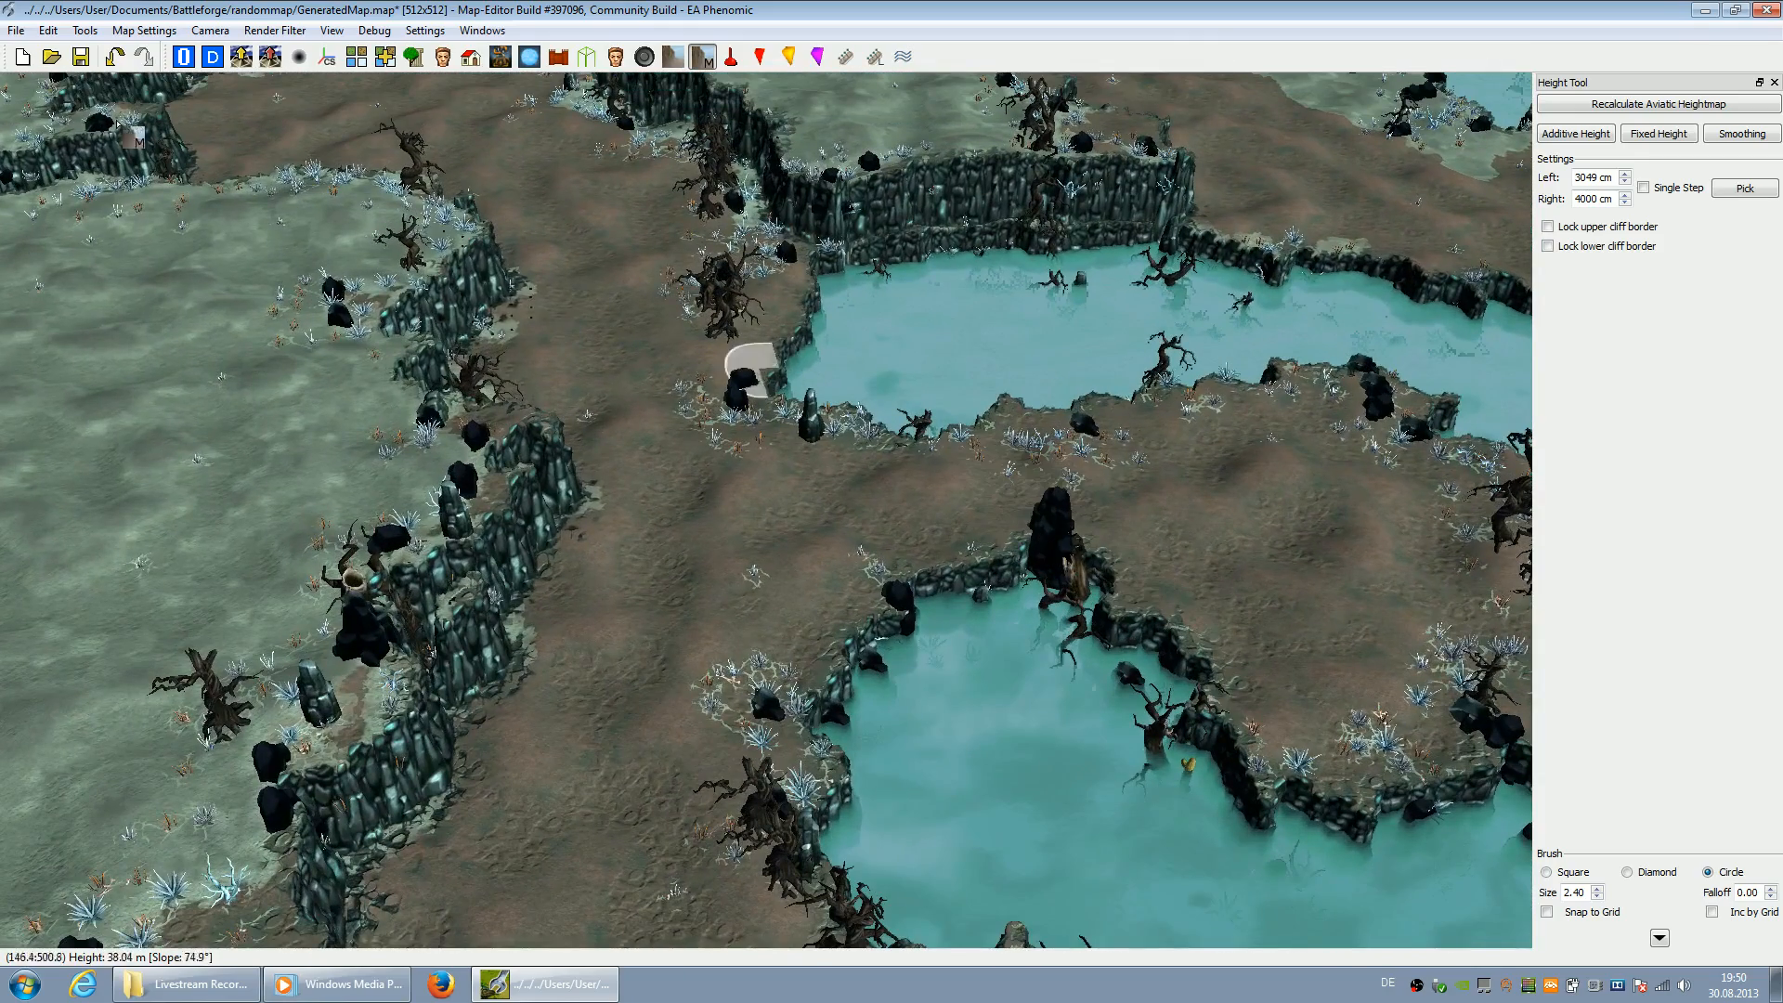
# Save the map under the new name Unstable Experiments.map in the Battleforge Entwicklung folder
pyautogui.click(15, 29)
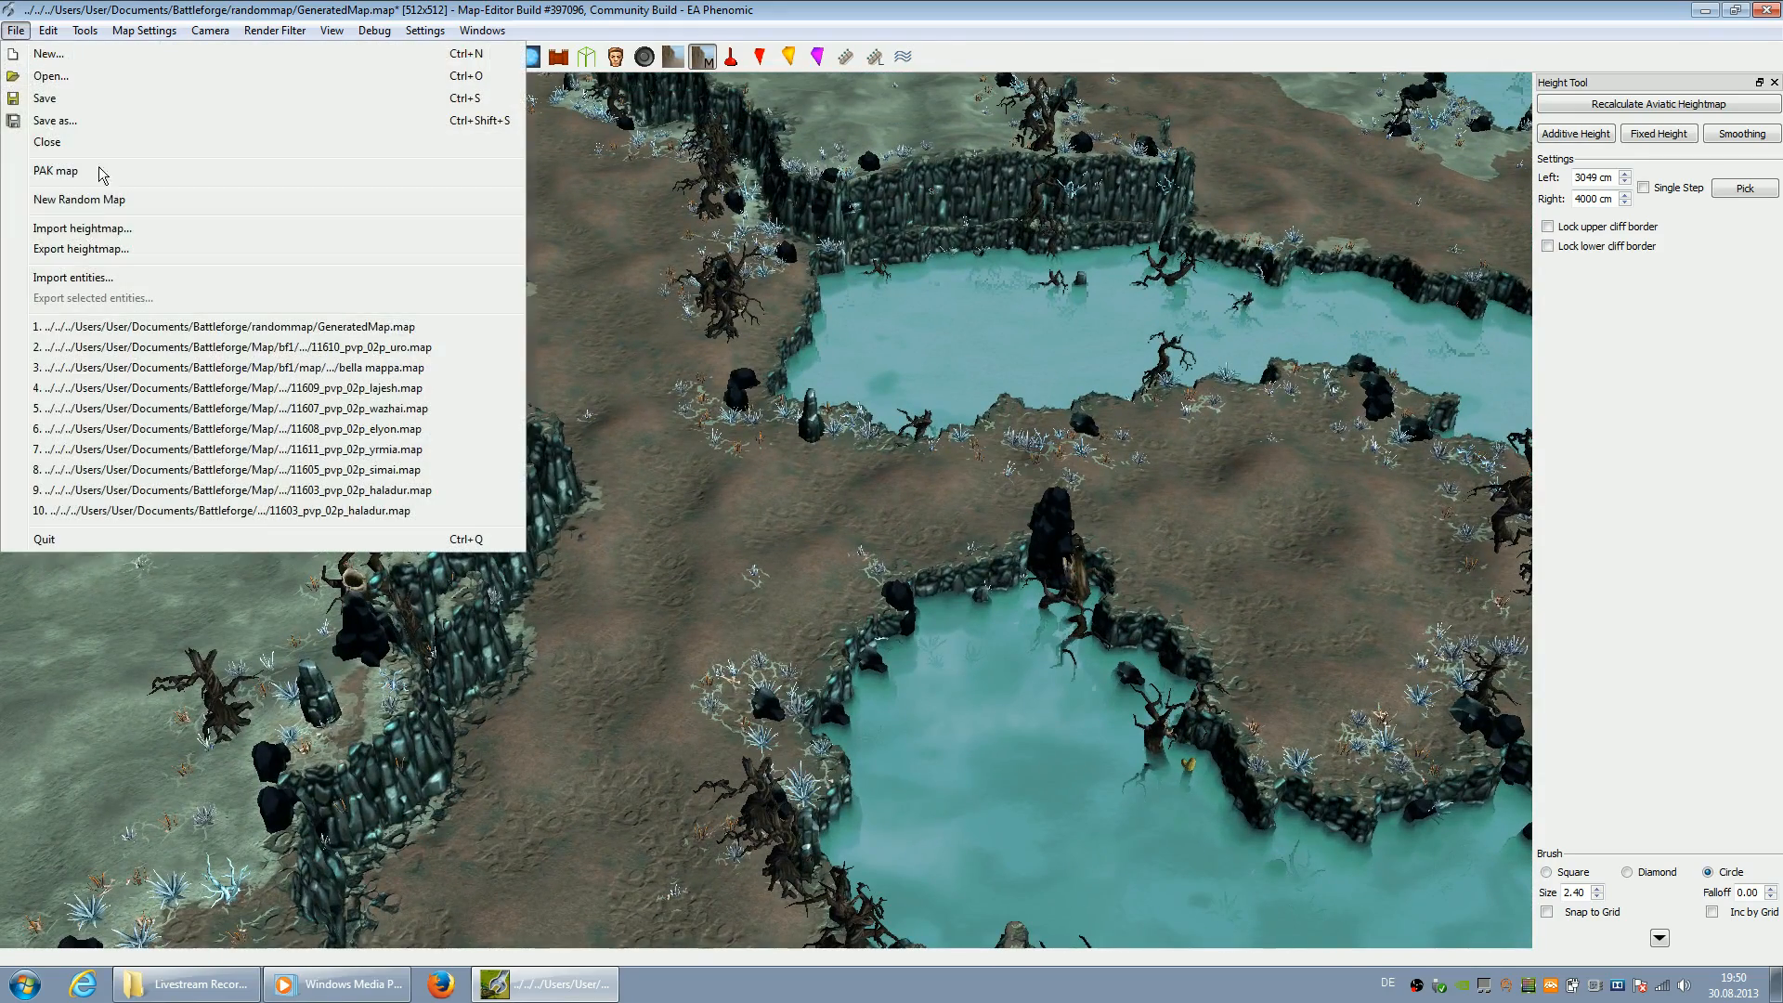
pyautogui.click(77, 122)
pyautogui.hotkey('ctrl', 's')
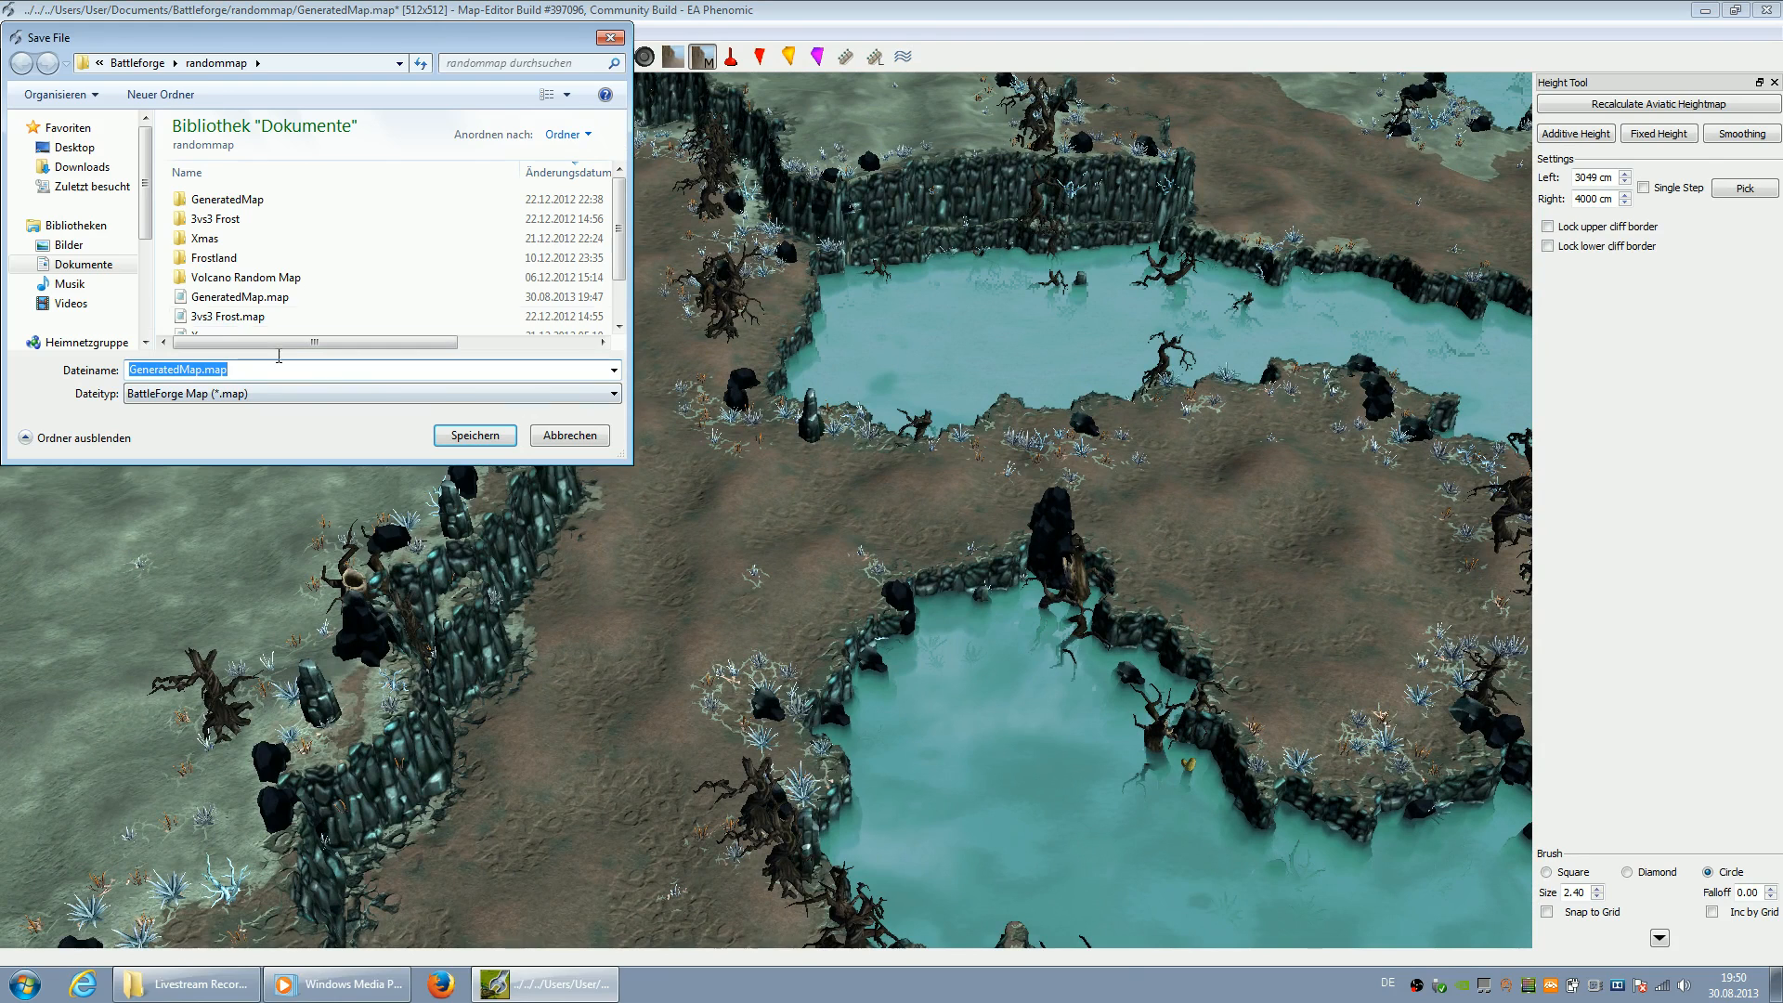
pyautogui.click(138, 63)
pyautogui.doubleClick(218, 199)
pyautogui.click(204, 372)
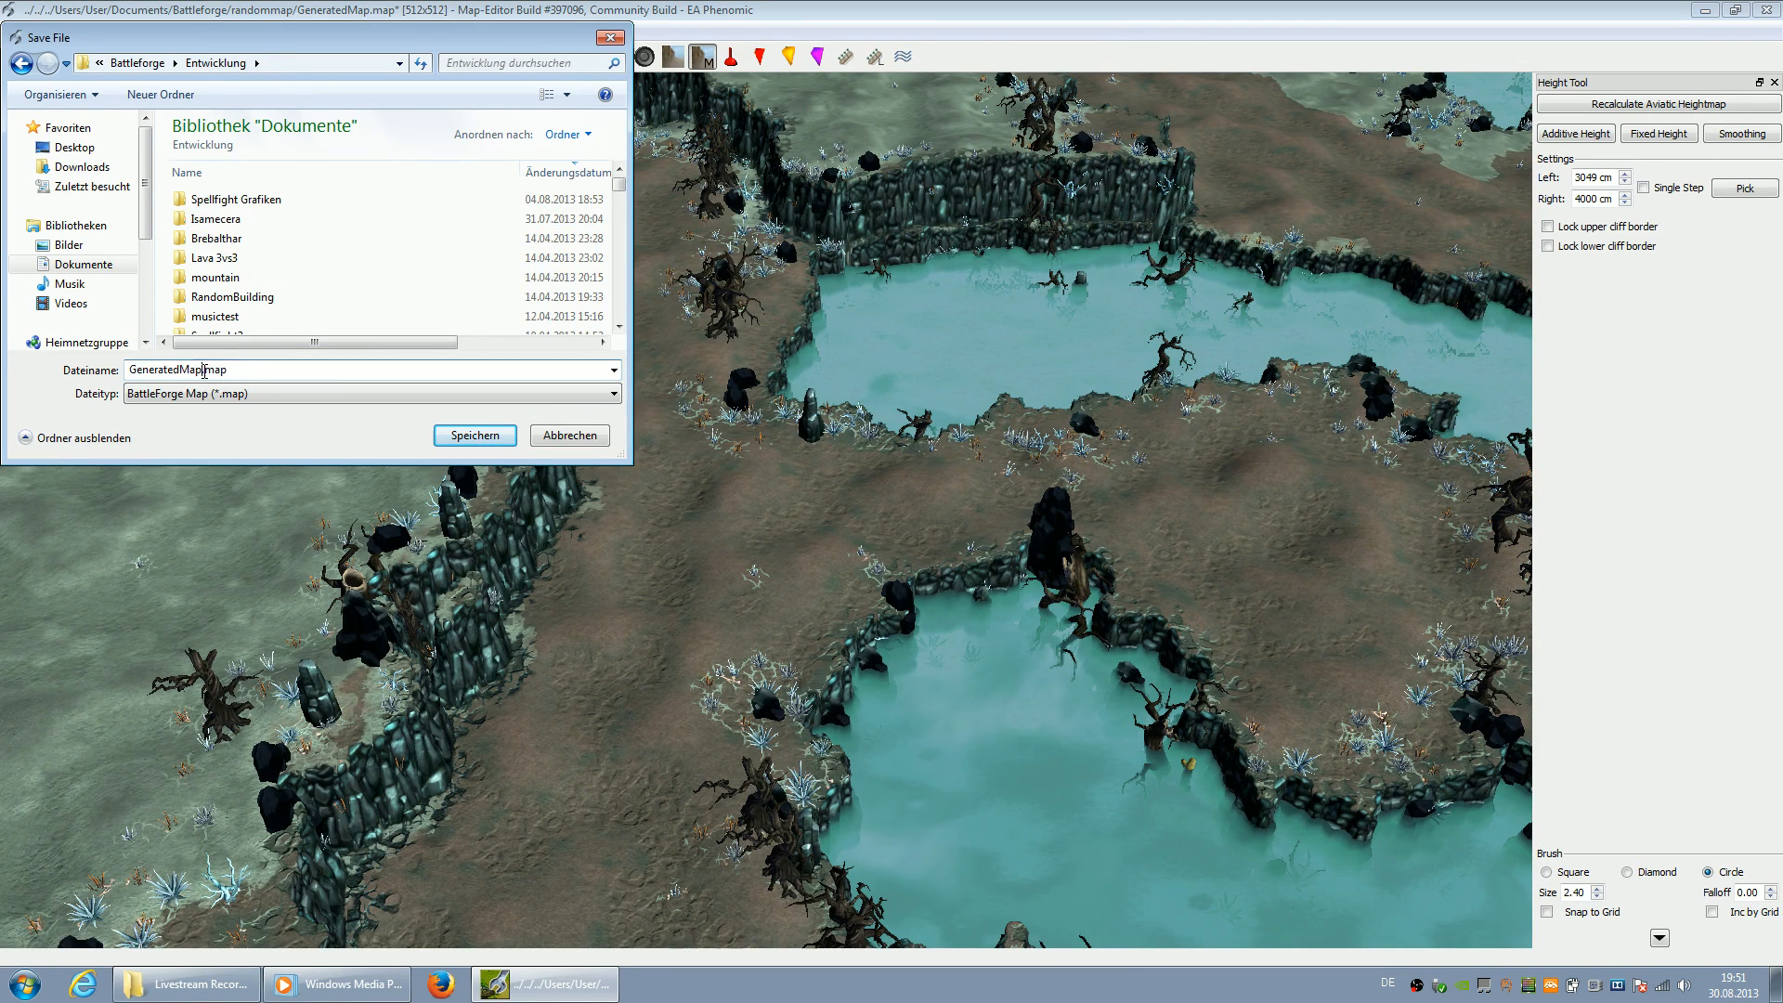
pyautogui.moveTo(204, 371); pyautogui.dragTo(130, 370)
pyautogui.write('Unstable Experiments')
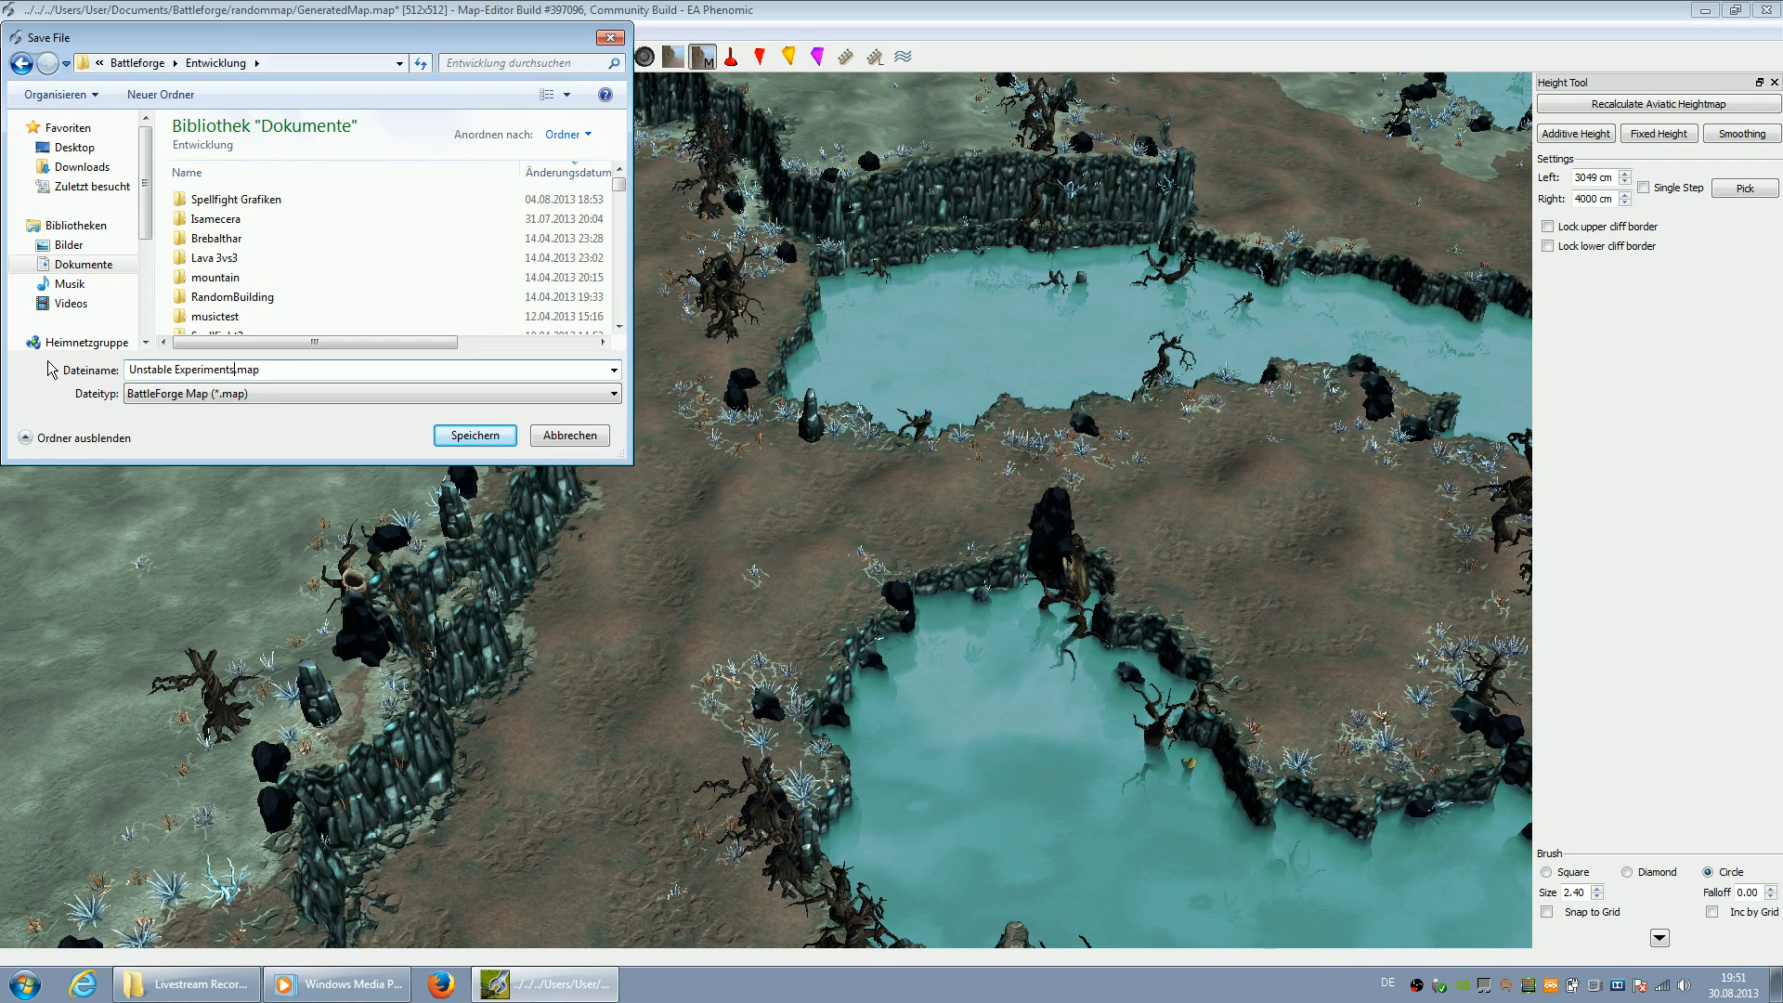
pyautogui.press('Return')
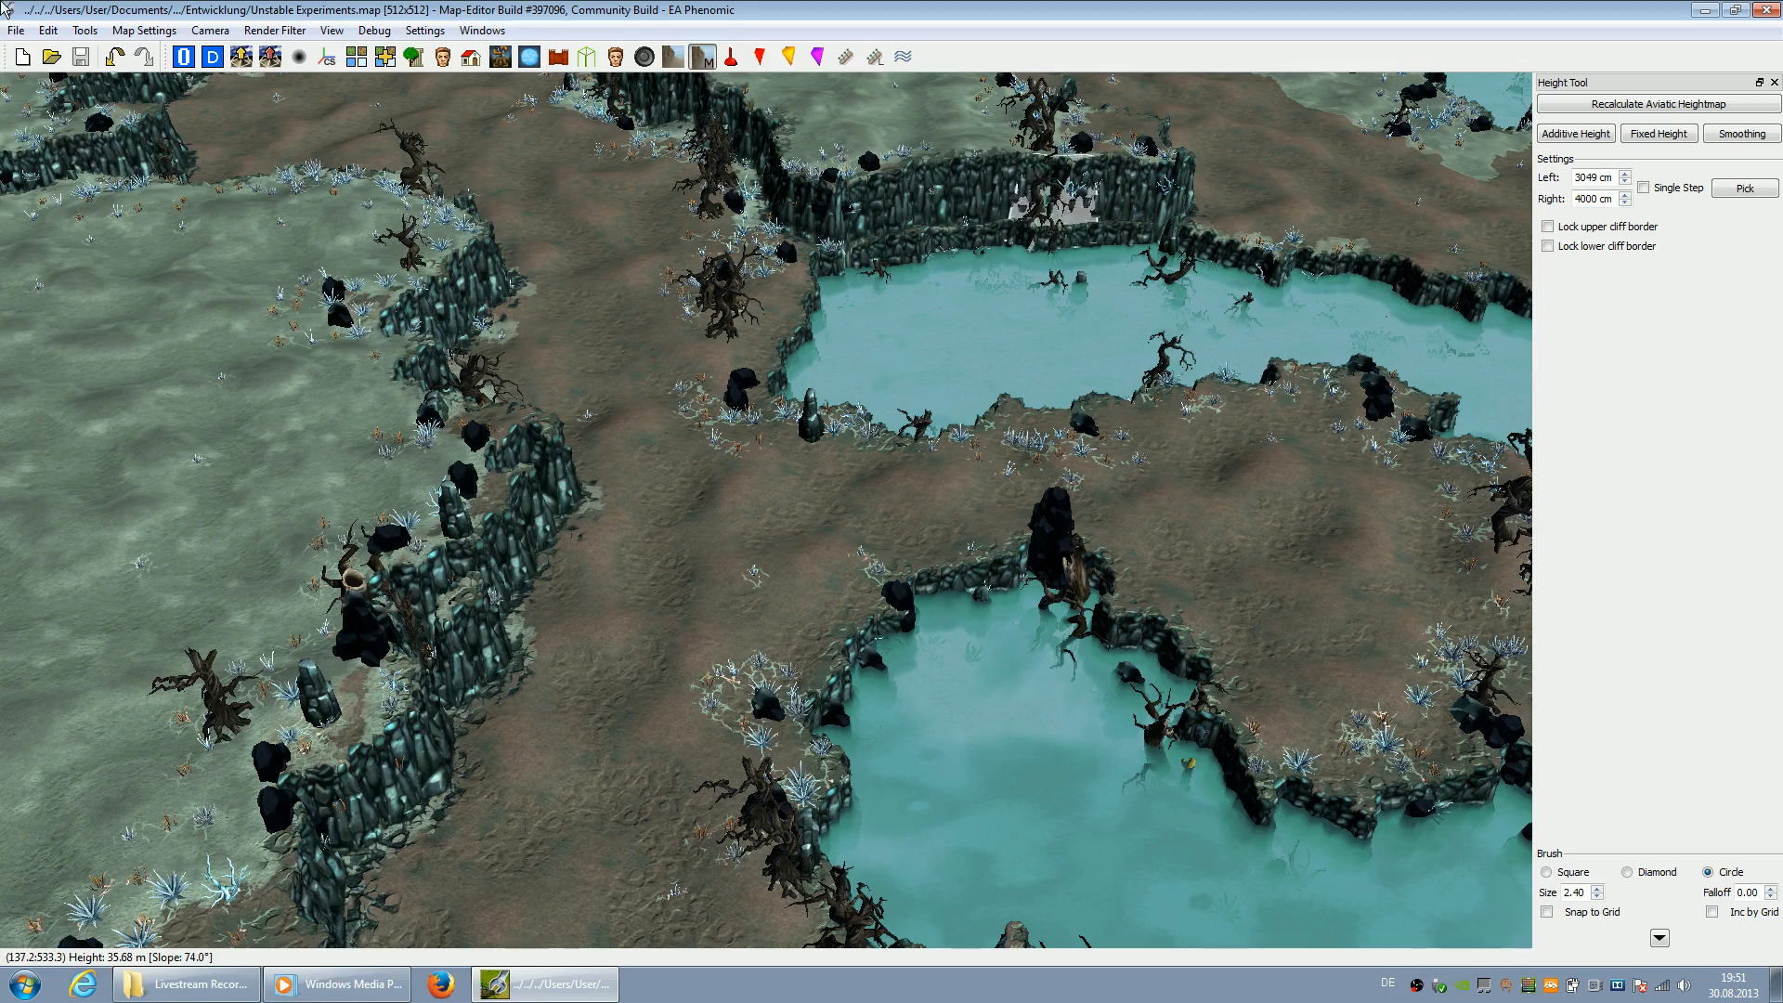
# Switch to the object tool and examine the land beside the lake down to the cliff-enclosed clearing at the valley's end
pyautogui.click(183, 58)
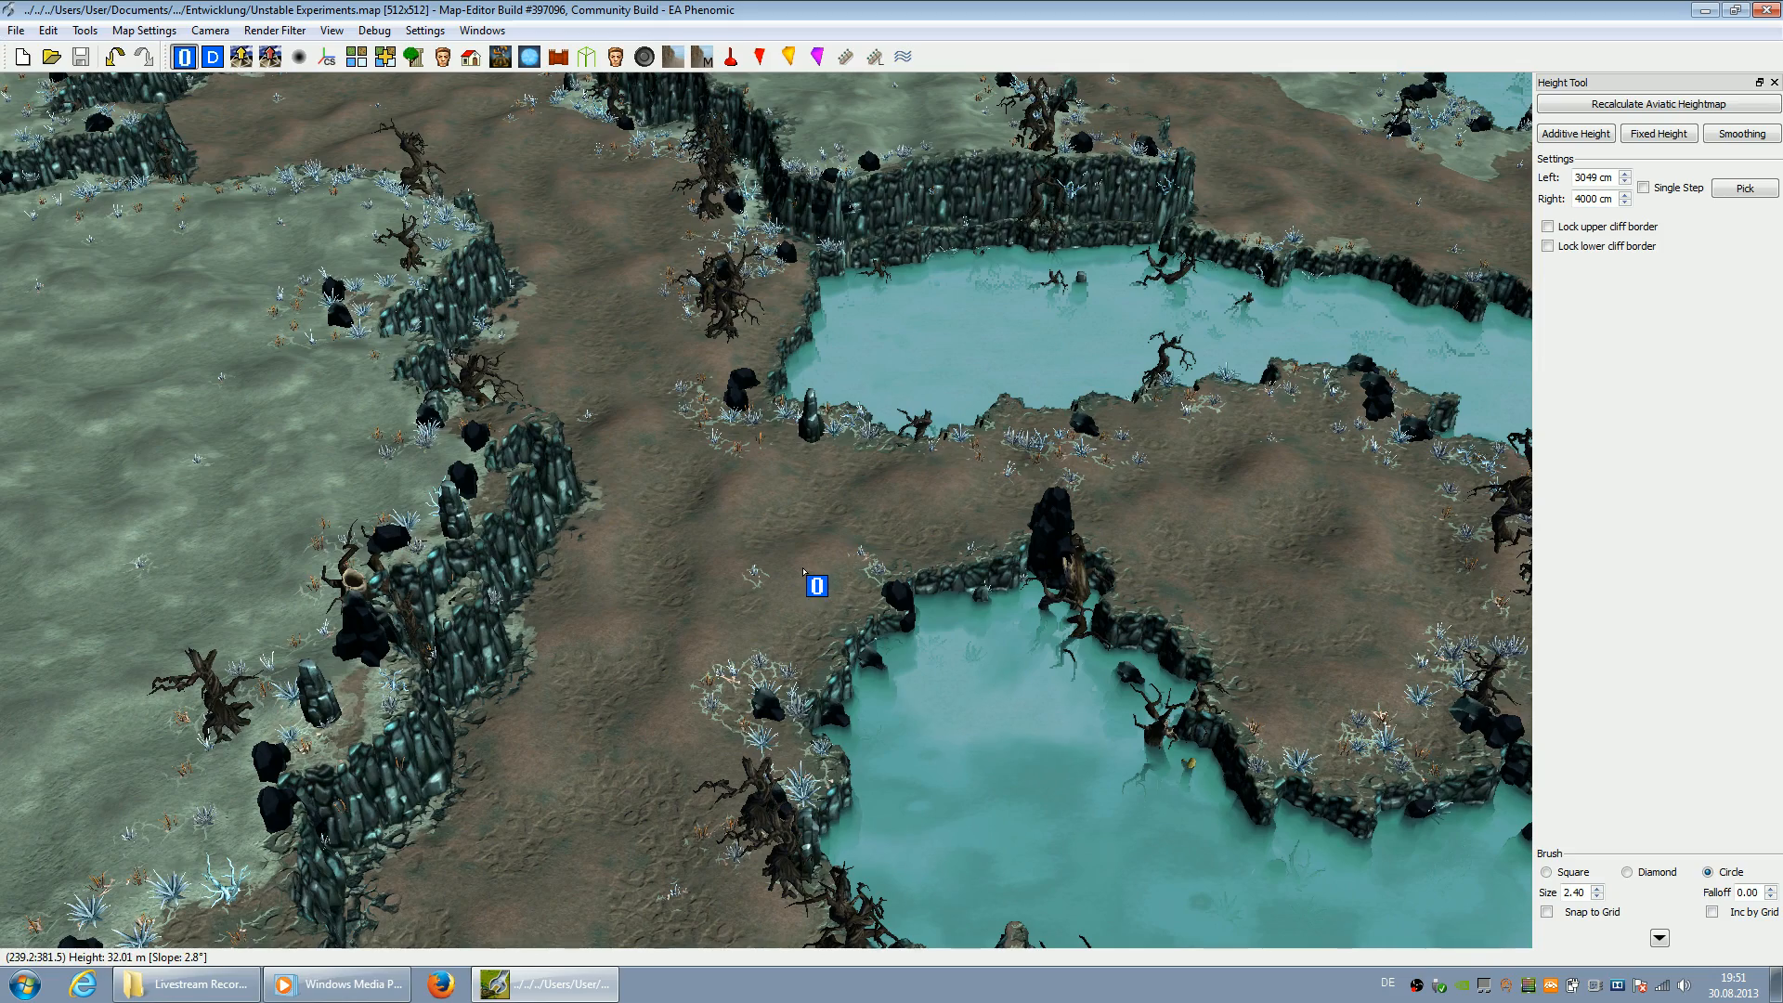
pyautogui.scroll(-2, 806, 553)
pyautogui.press('Down')
pyautogui.press('Right')
pyautogui.scroll(-2, 867, 532)
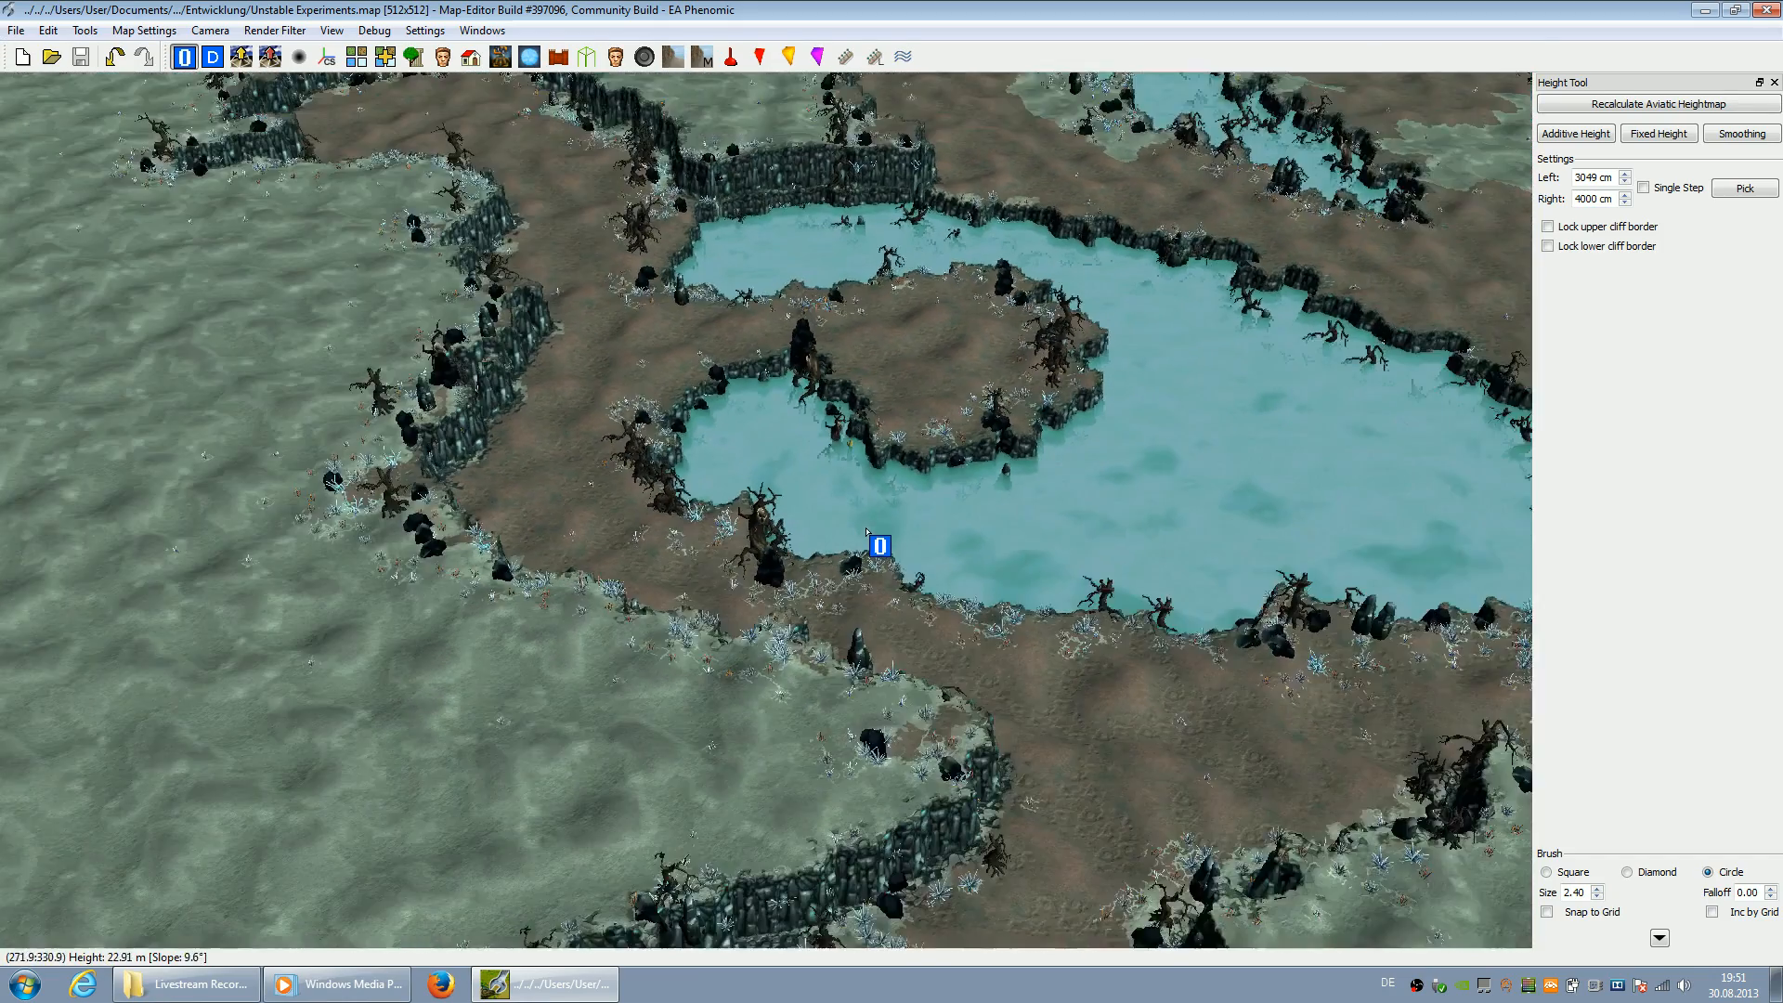
pyautogui.press('Down')
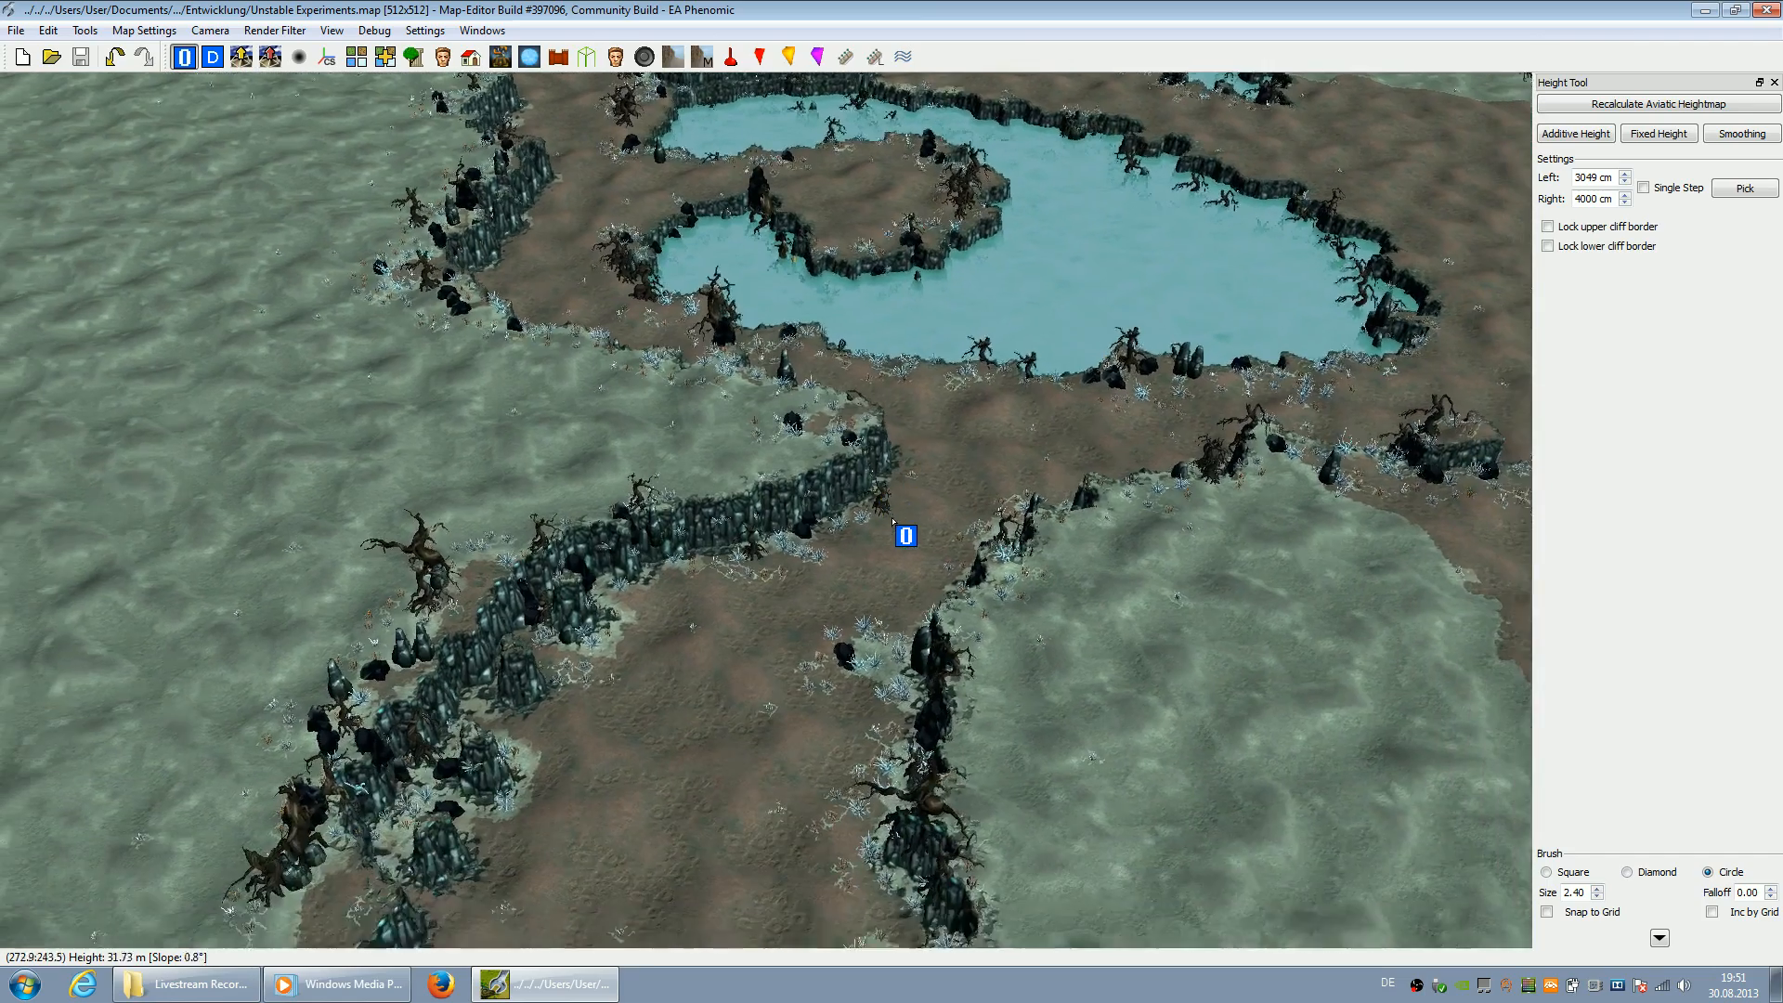
pyautogui.press('Down')
pyautogui.press('Left')
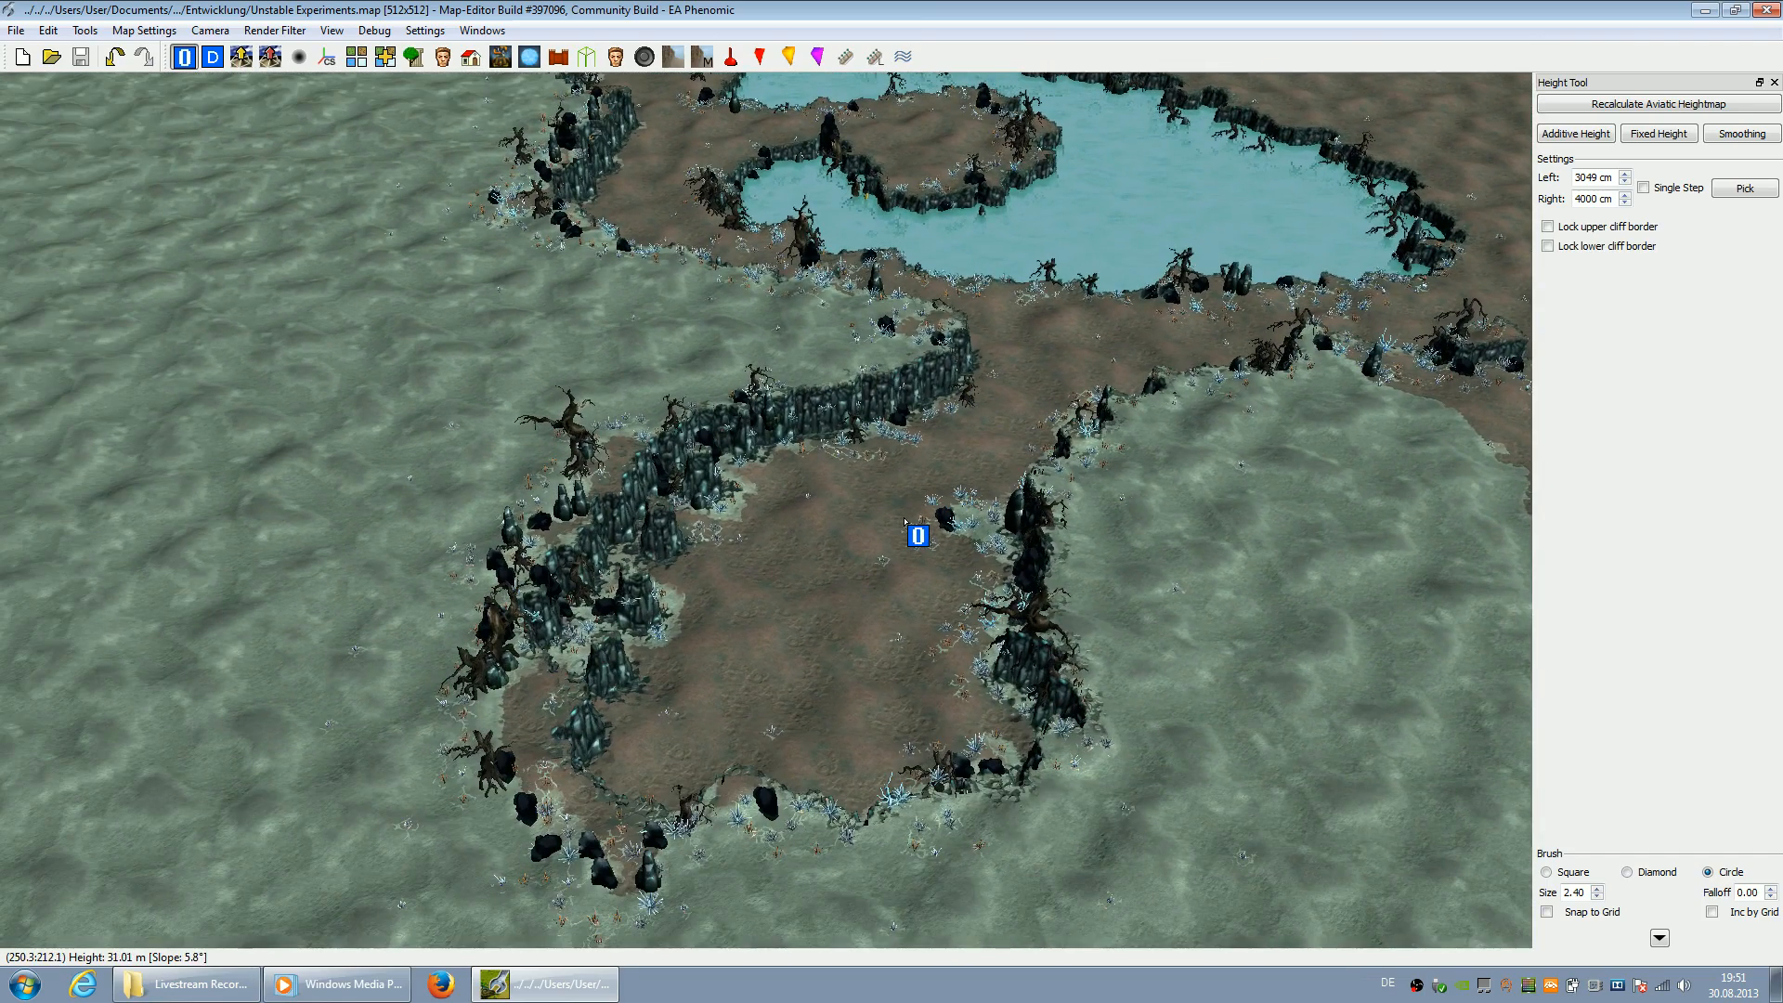
pyautogui.scroll(4, 906, 521)
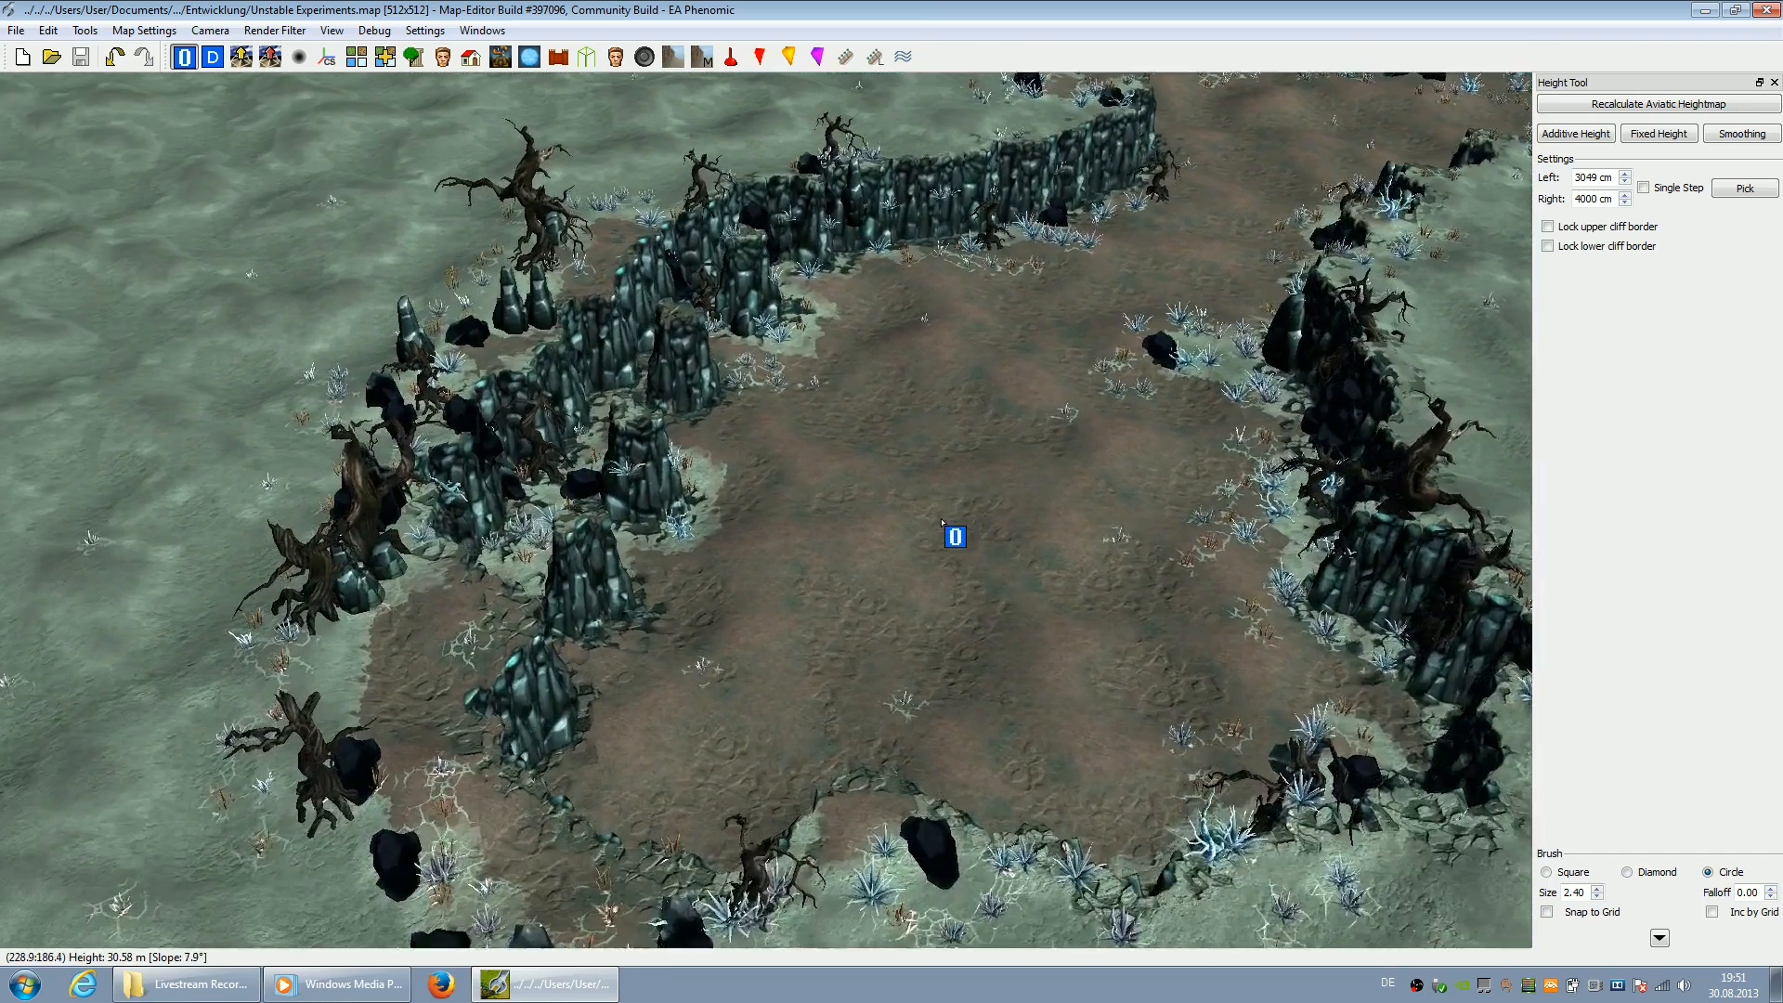
pyautogui.scroll(3, 1017, 506)
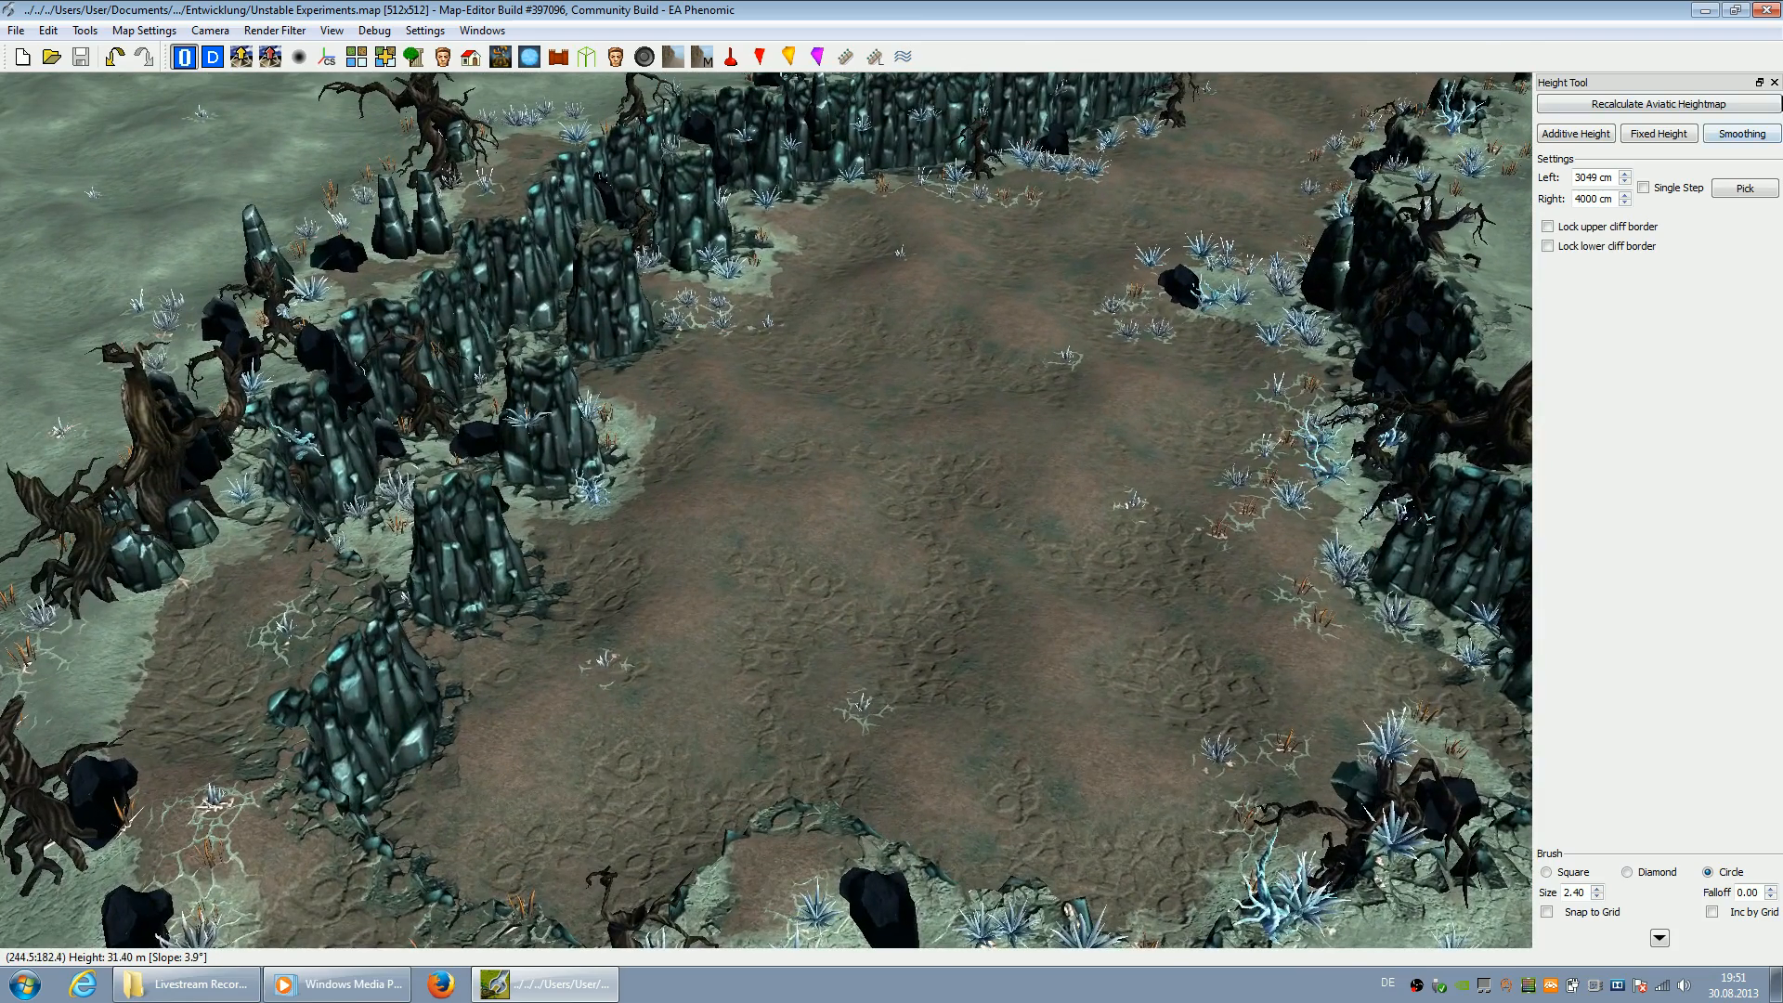
# Close the Height Tool and open the Entity Placement tool over the enclosed clearing
pyautogui.click(1774, 82)
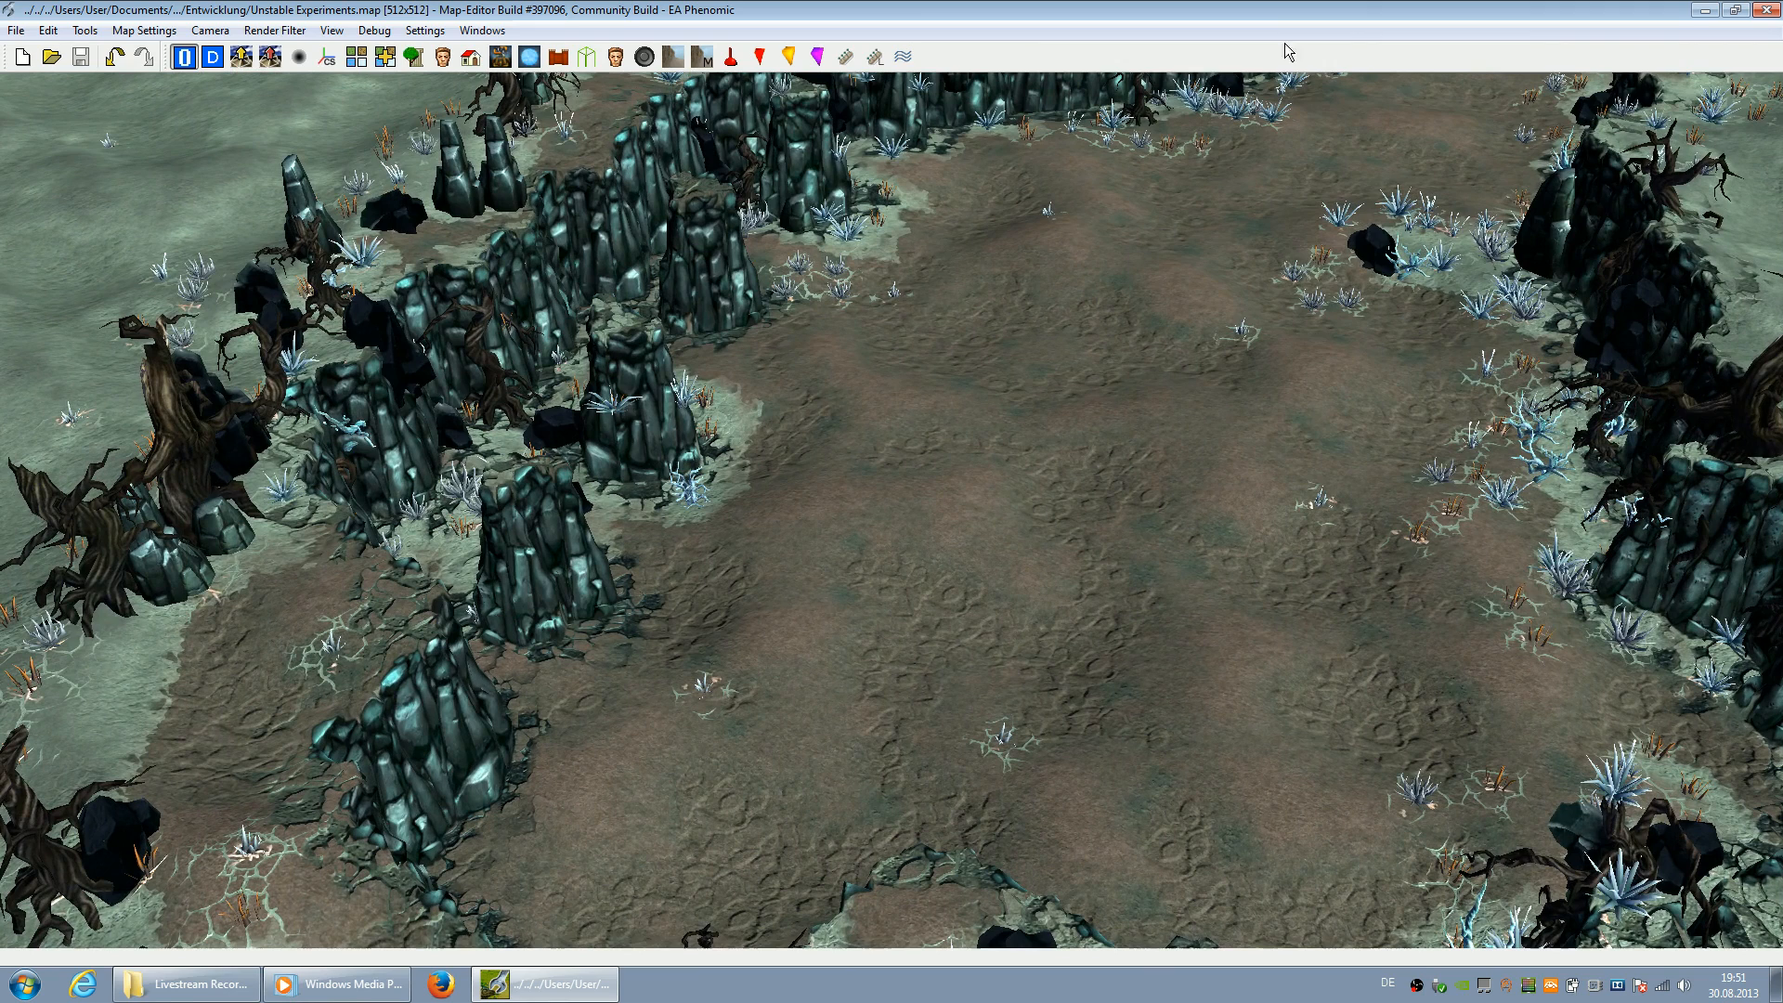
pyautogui.rightClick(1216, 61)
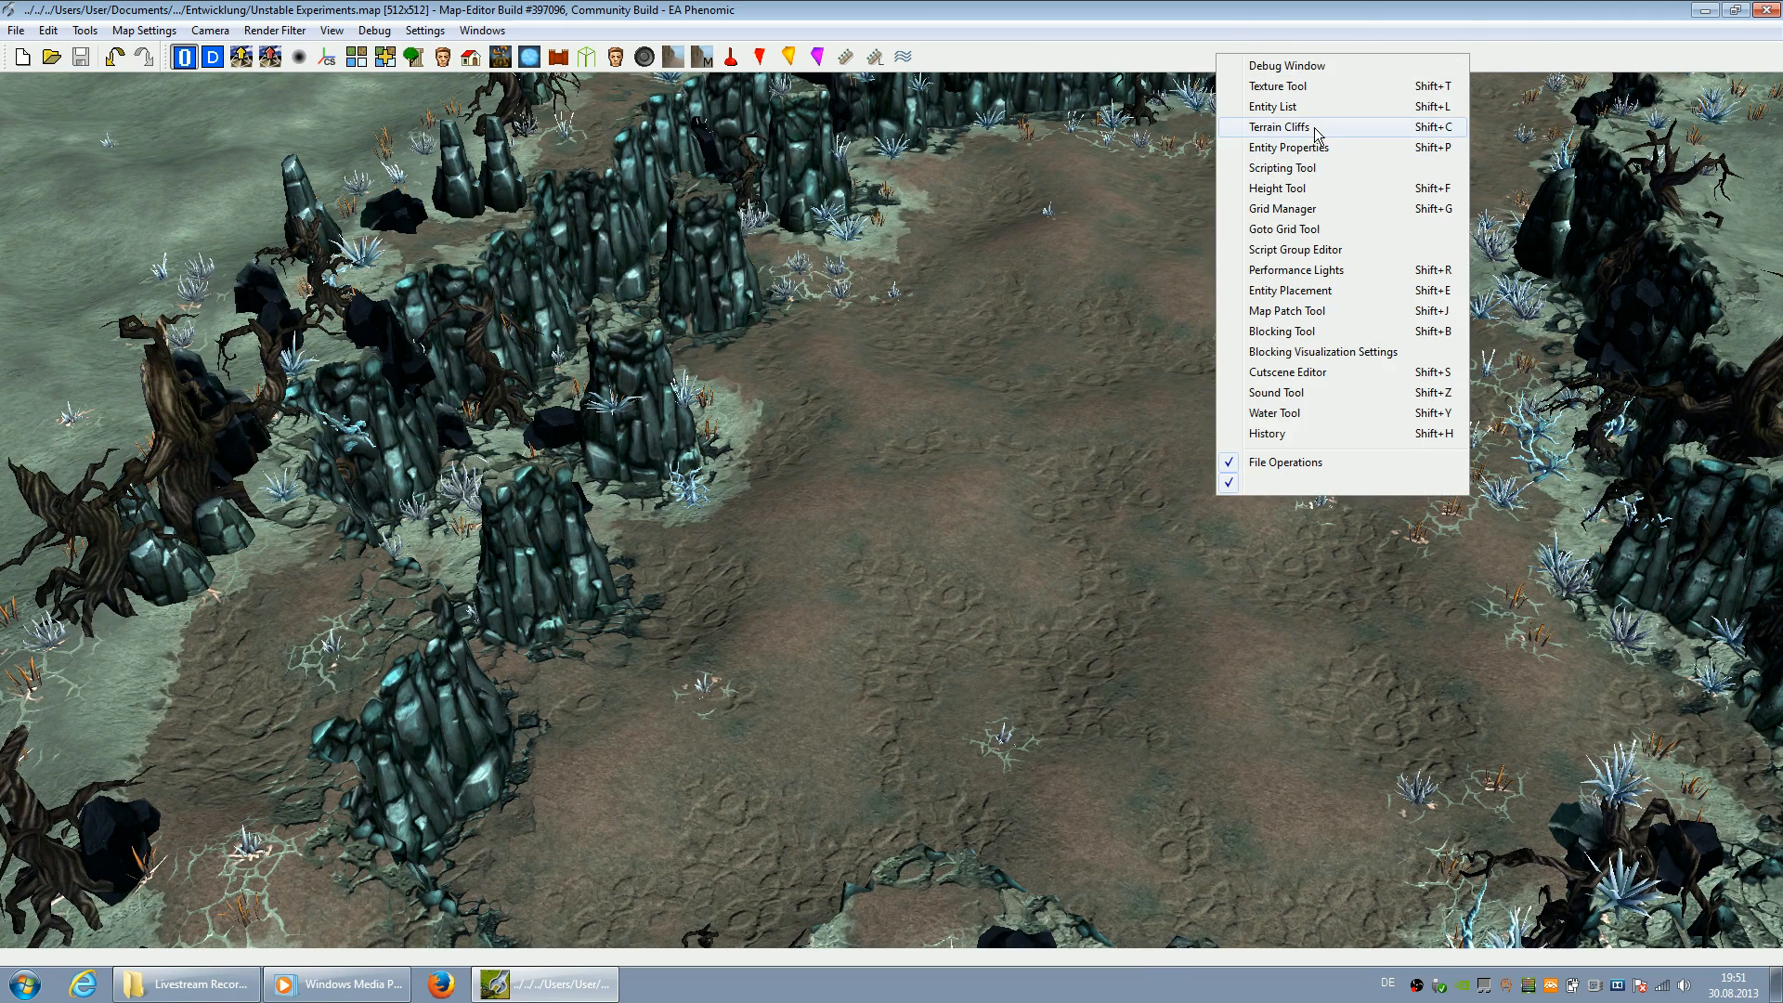
pyautogui.click(1319, 291)
pyautogui.scroll(-5, 907, 486)
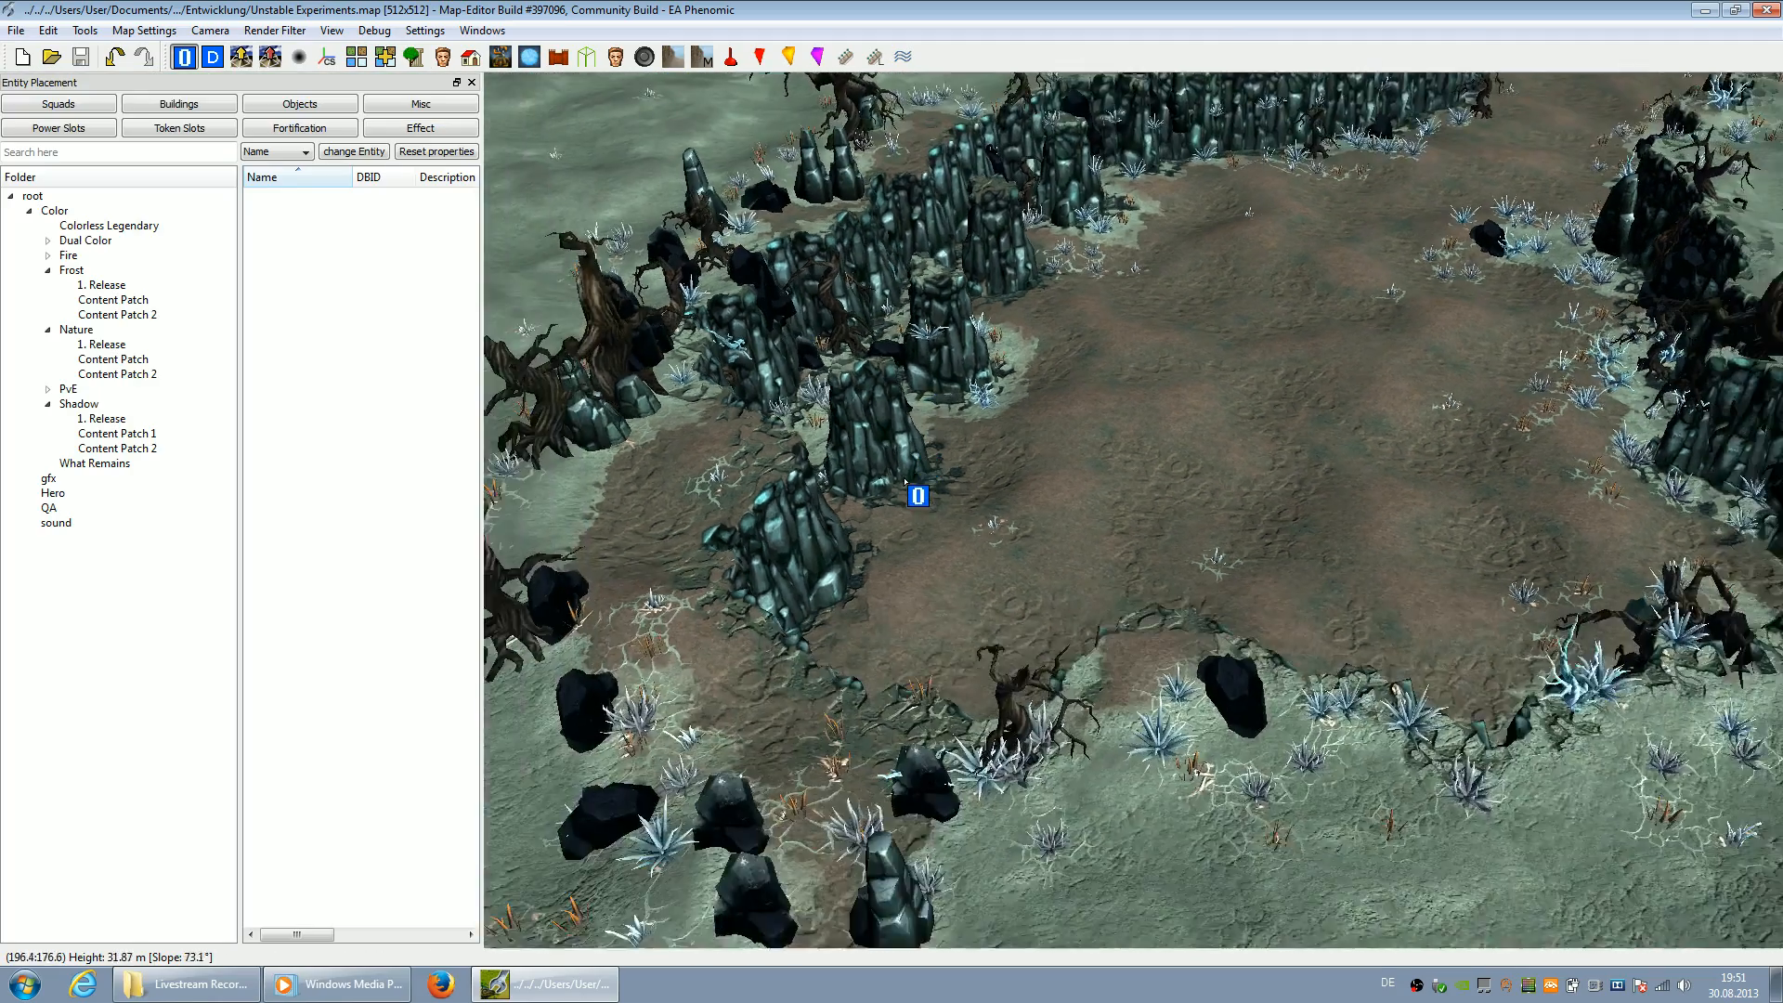
pyautogui.scroll(4, 906, 484)
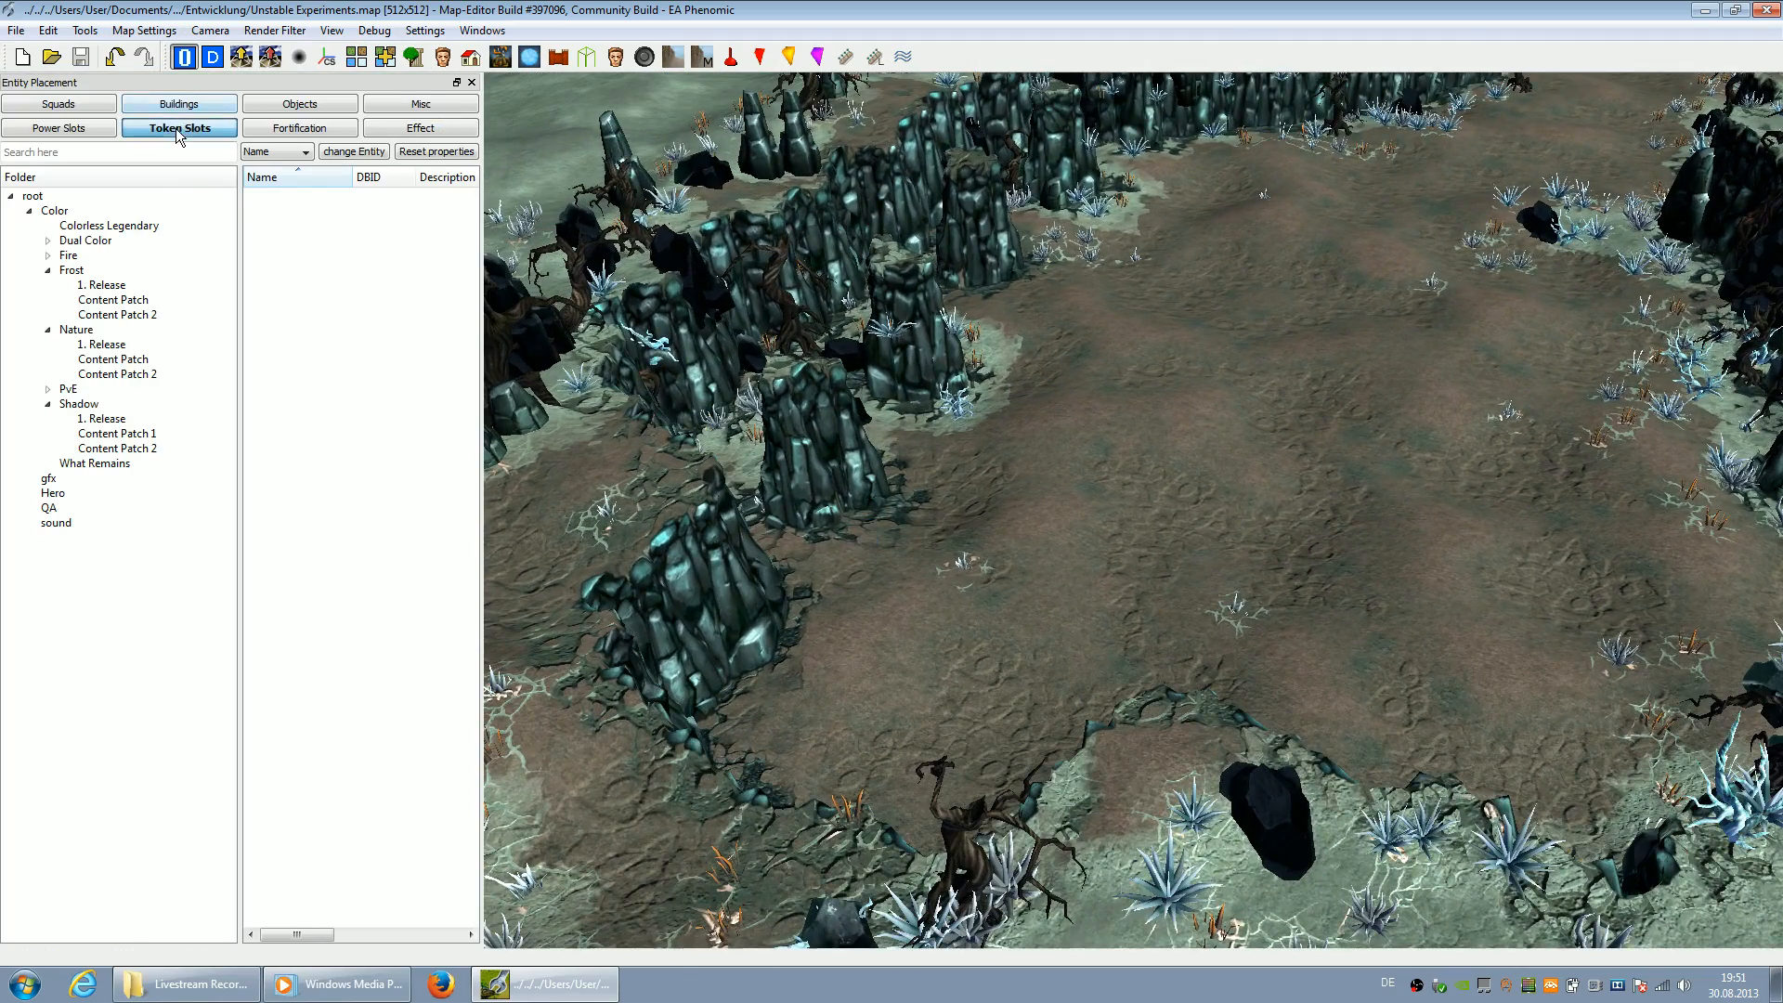
# Place a TokenNormal token slot in the middle of the cliff-enclosed clearing
pyautogui.click(179, 133)
pyautogui.click(295, 196)
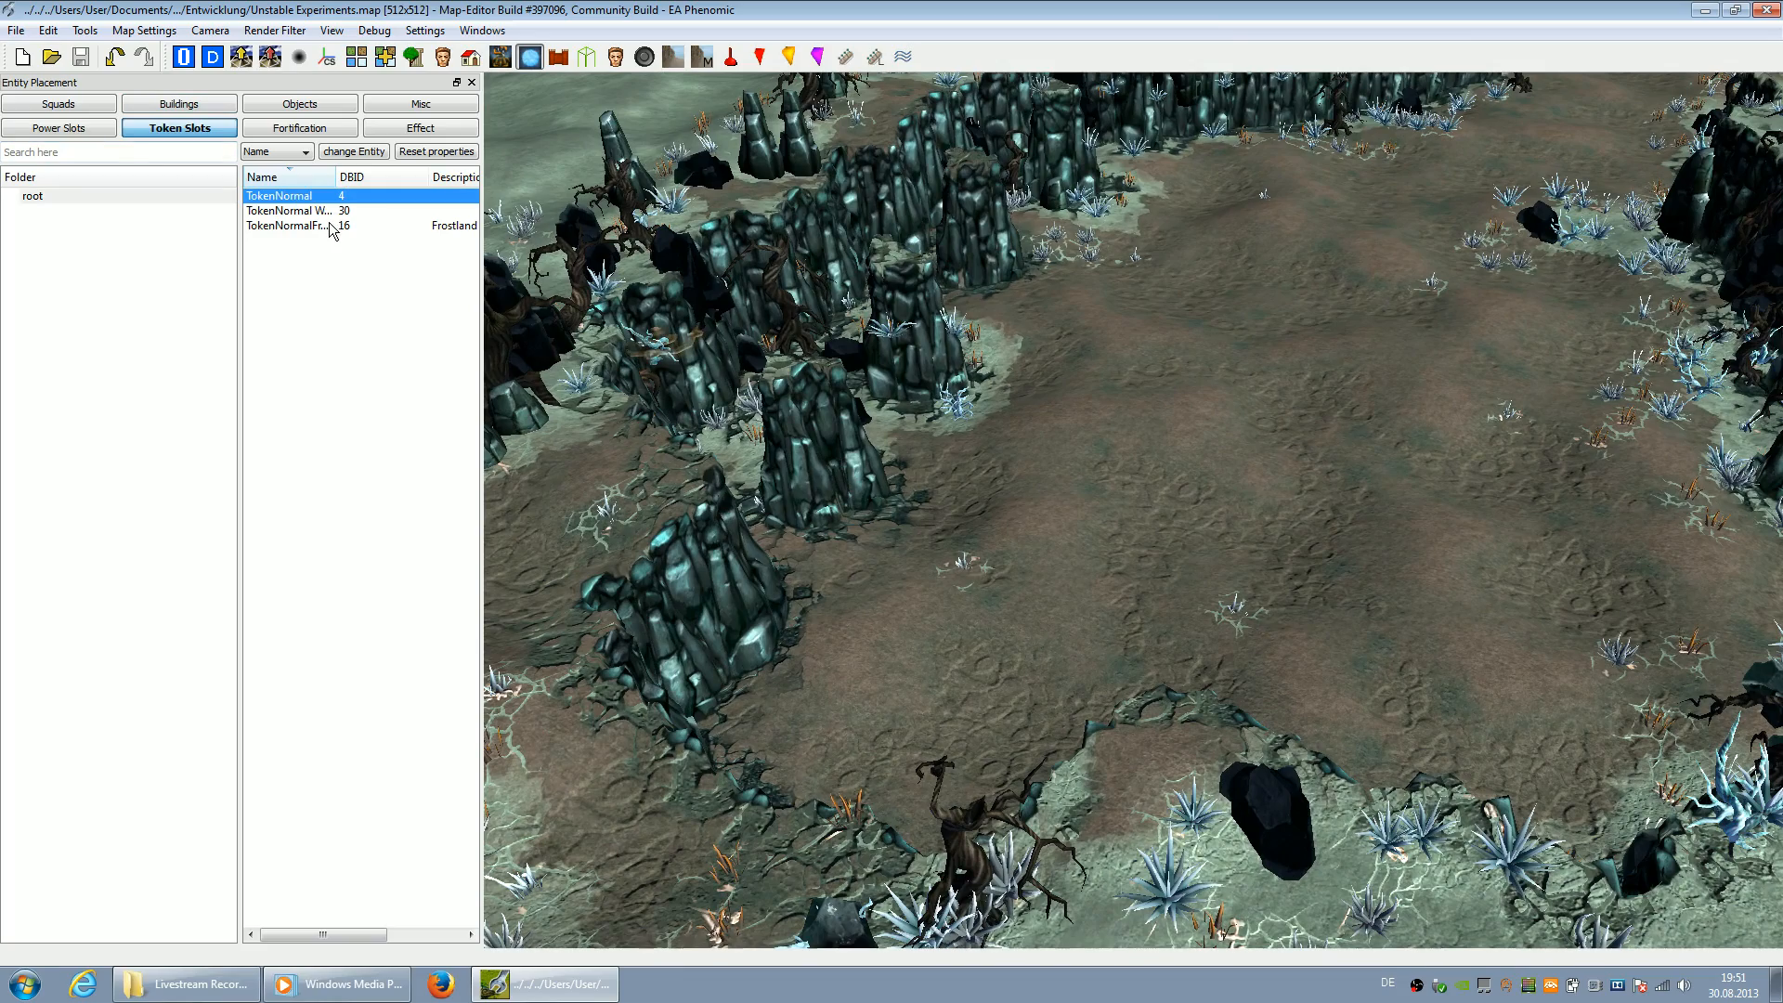
pyautogui.scroll(1, 1181, 612)
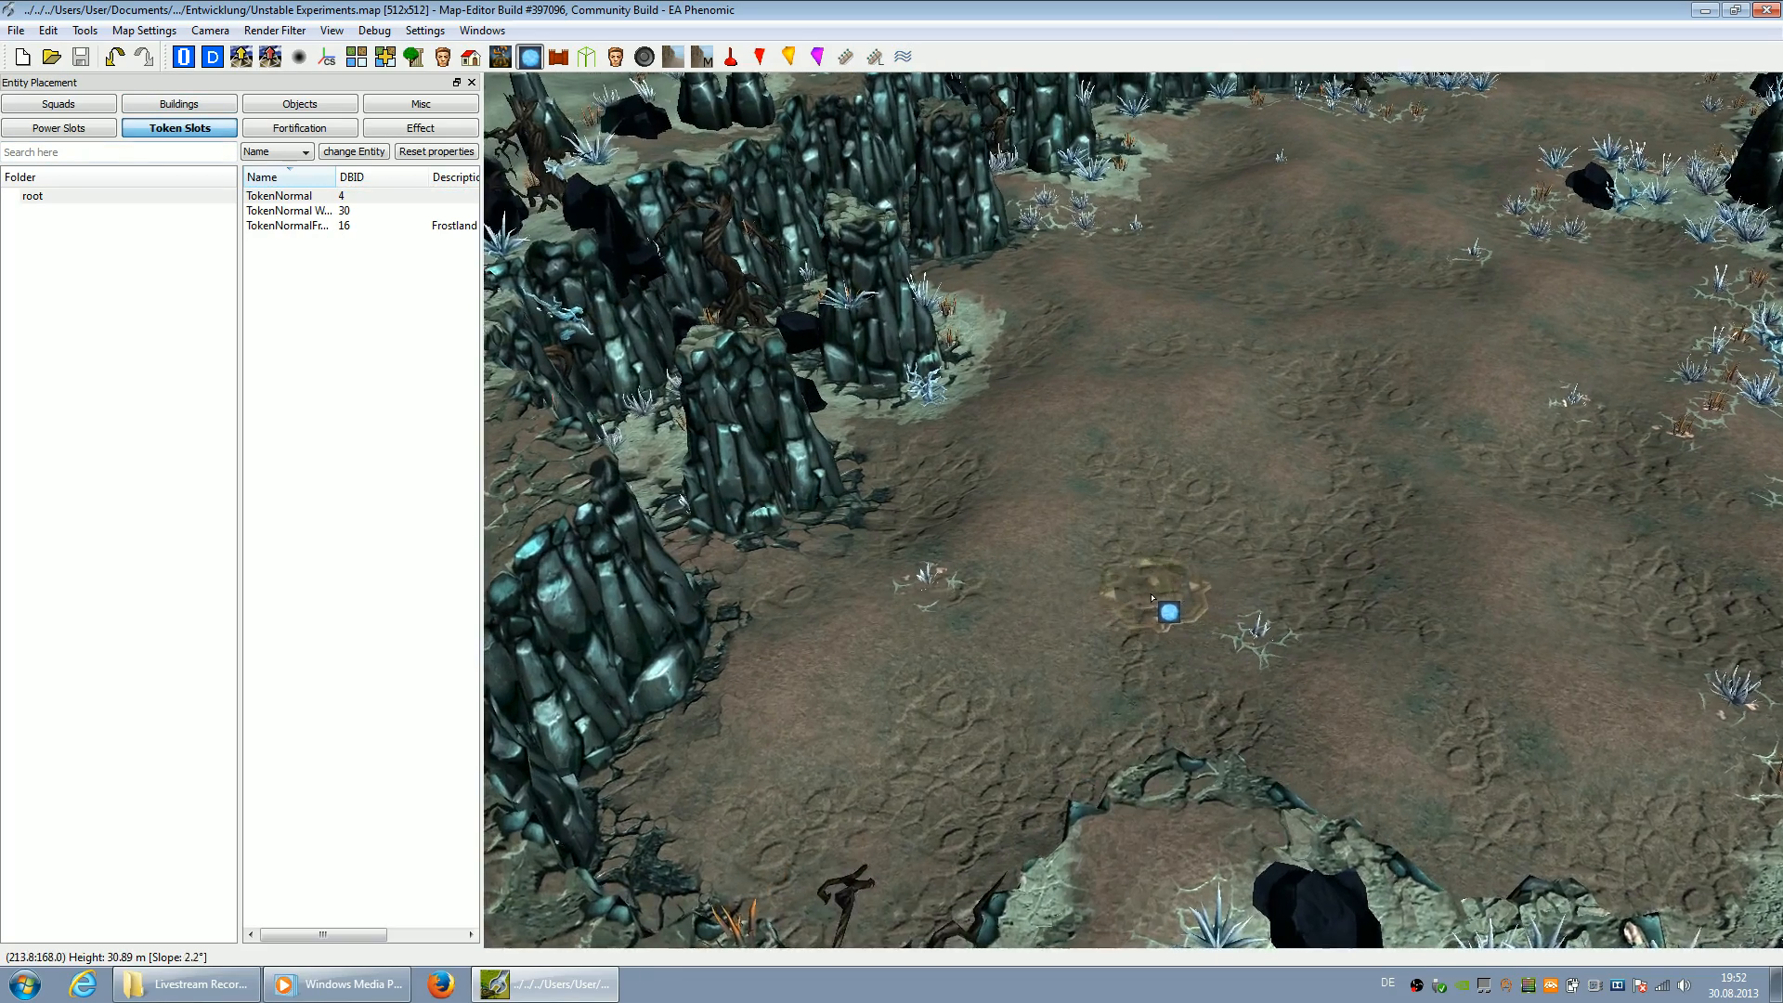
pyautogui.press('Right')
pyautogui.scroll(-1, 1105, 594)
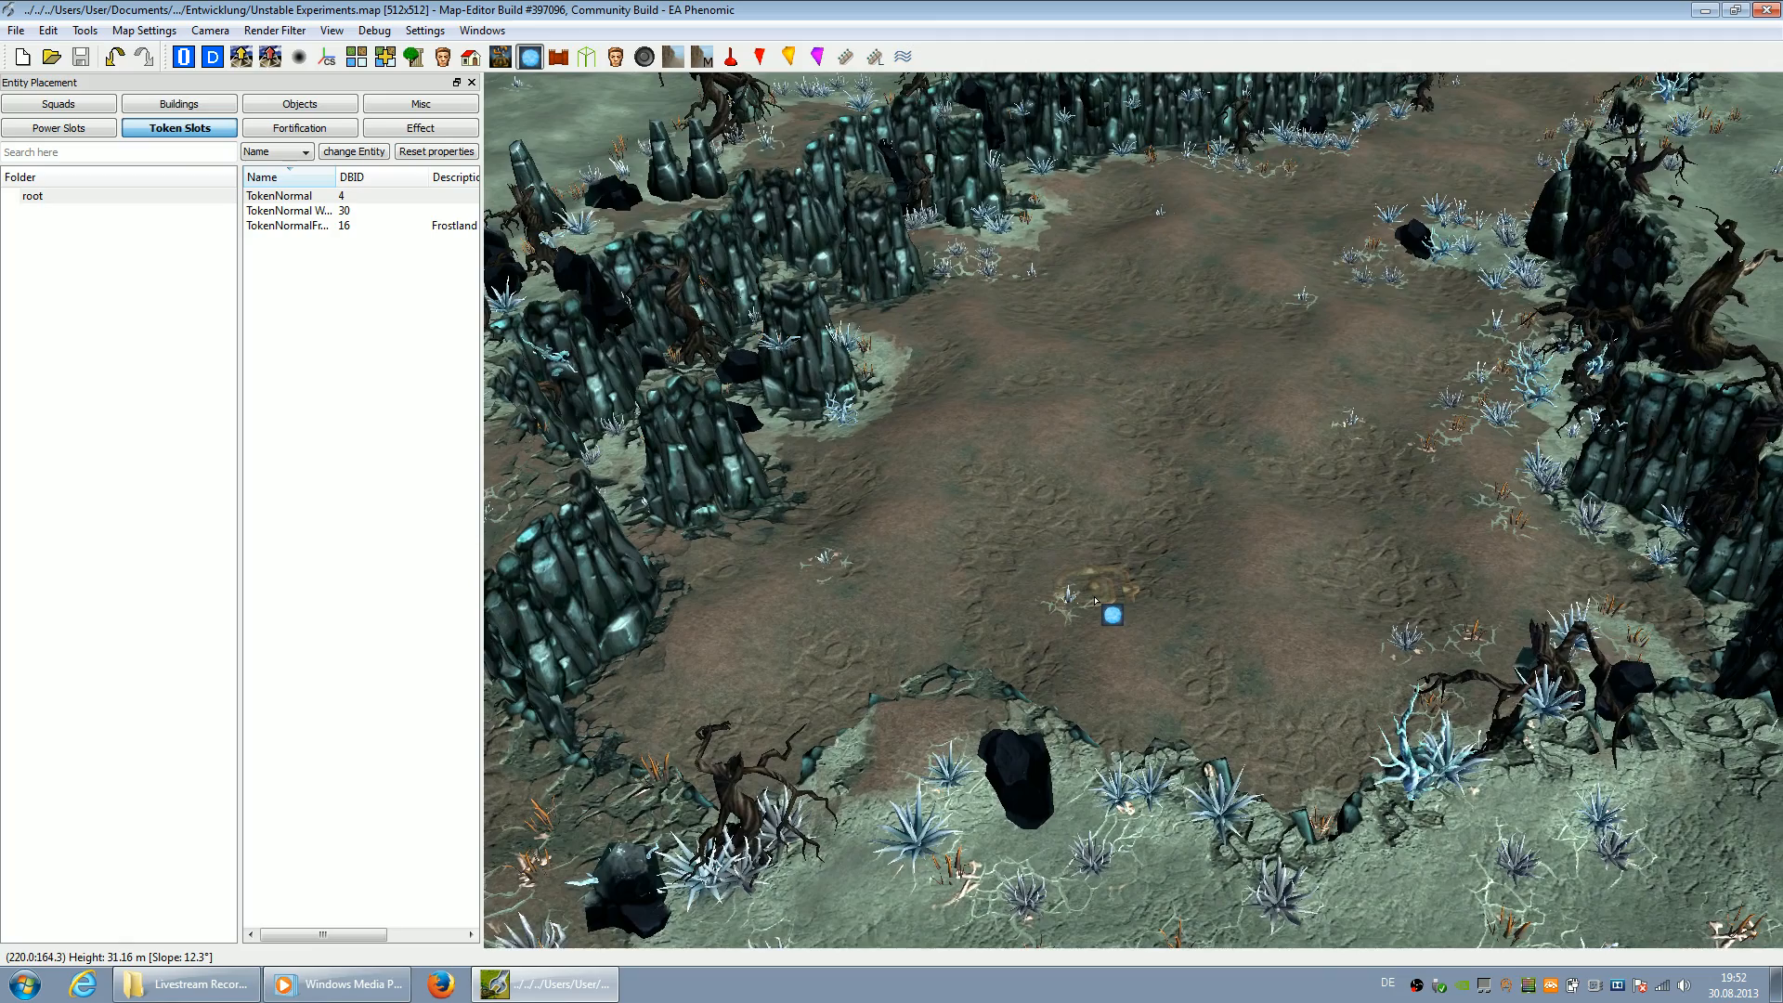
pyautogui.scroll(-4, 1096, 599)
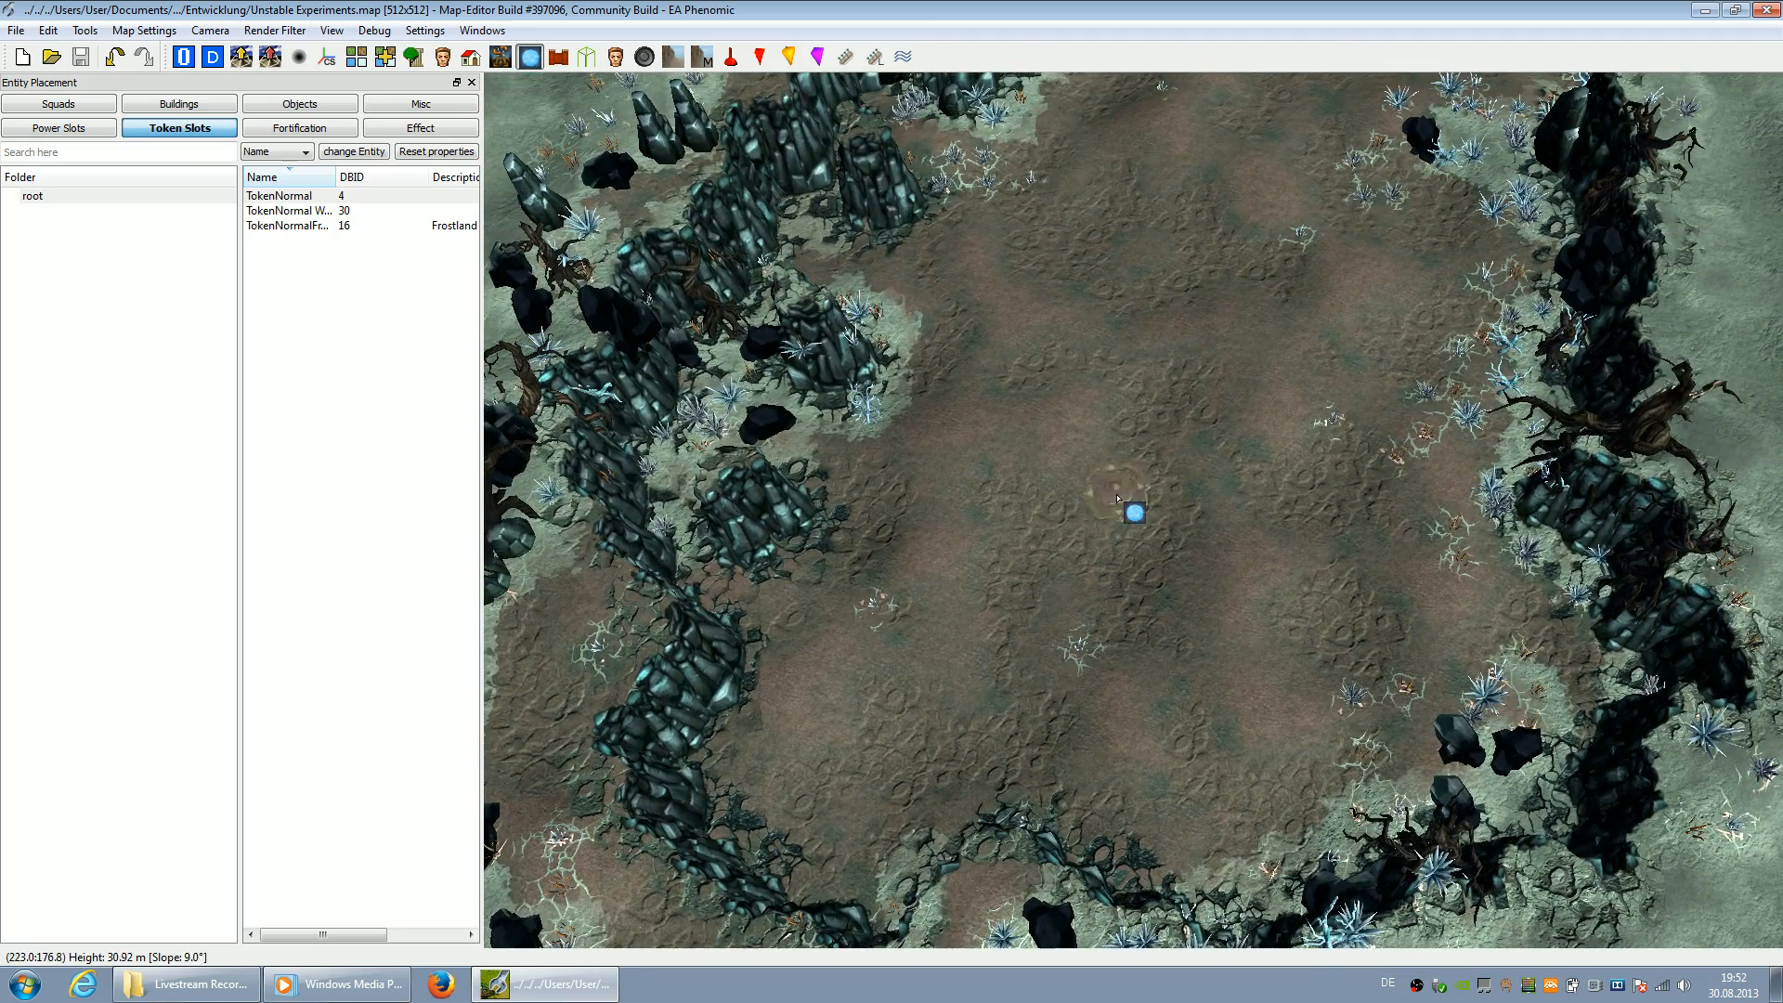
pyautogui.click(1131, 514)
# Place a PowerSlot Frostland PvE 1200 power slot on the clearing floor just beside the token slot
pyautogui.scroll(2, 1047, 498)
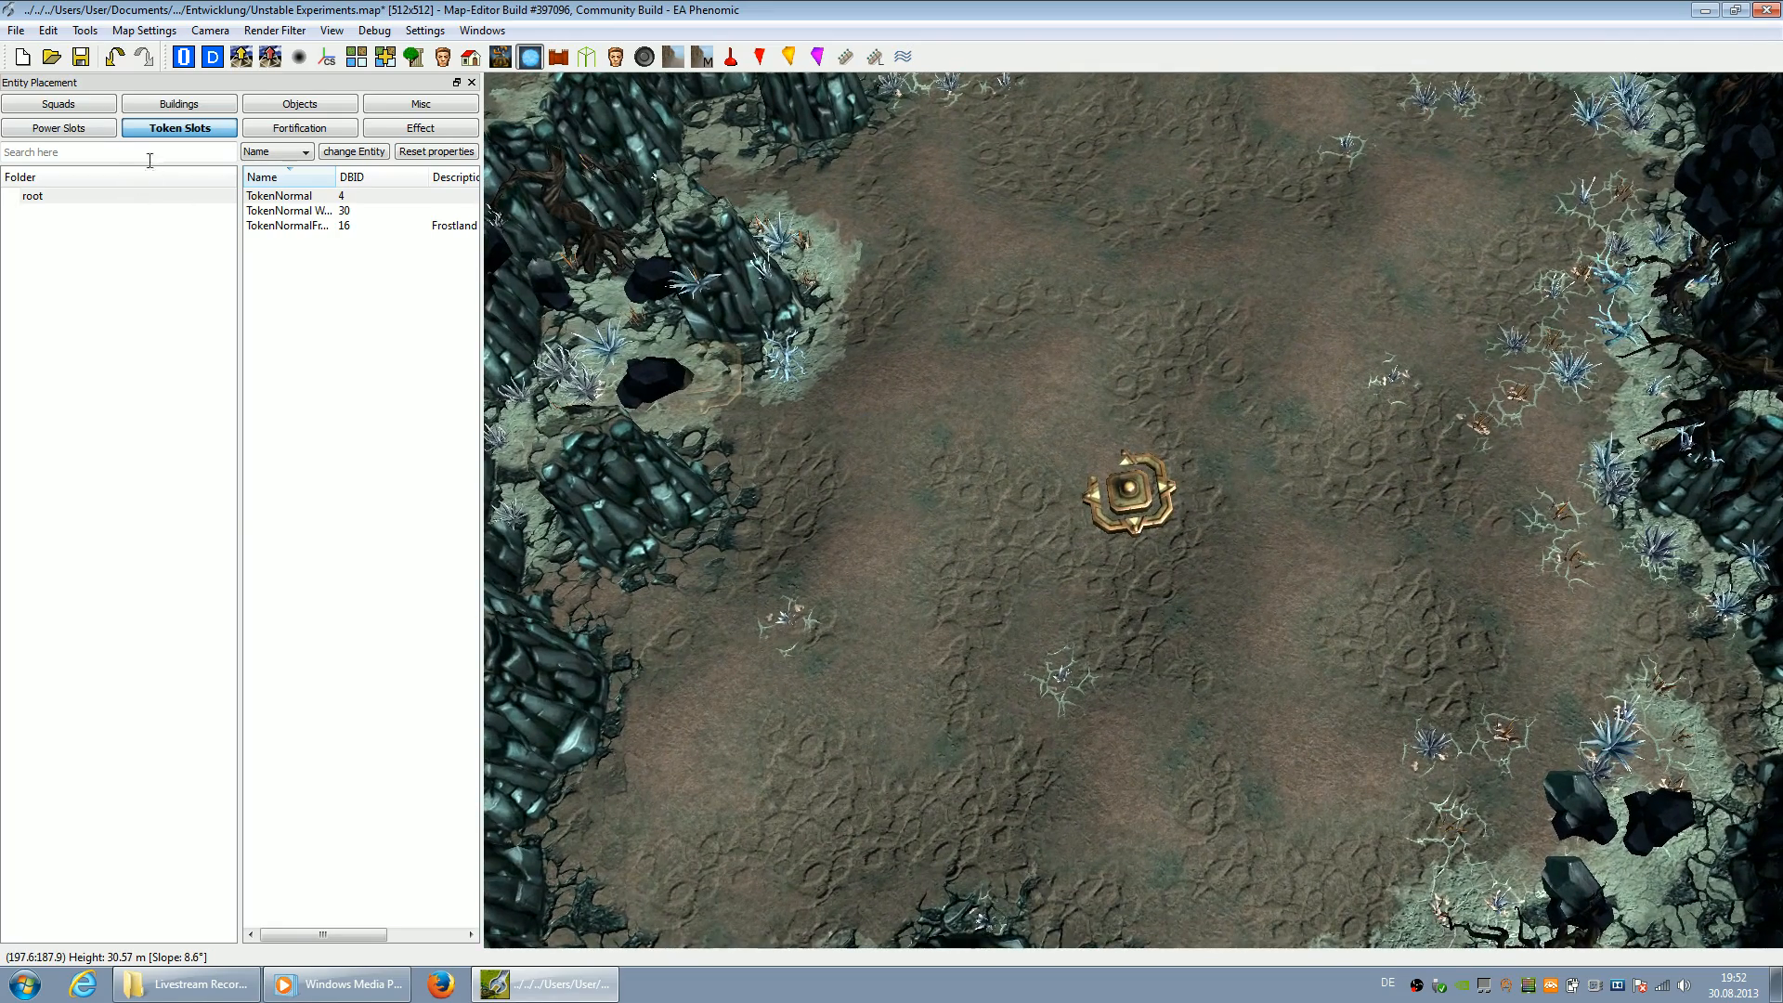
pyautogui.click(85, 131)
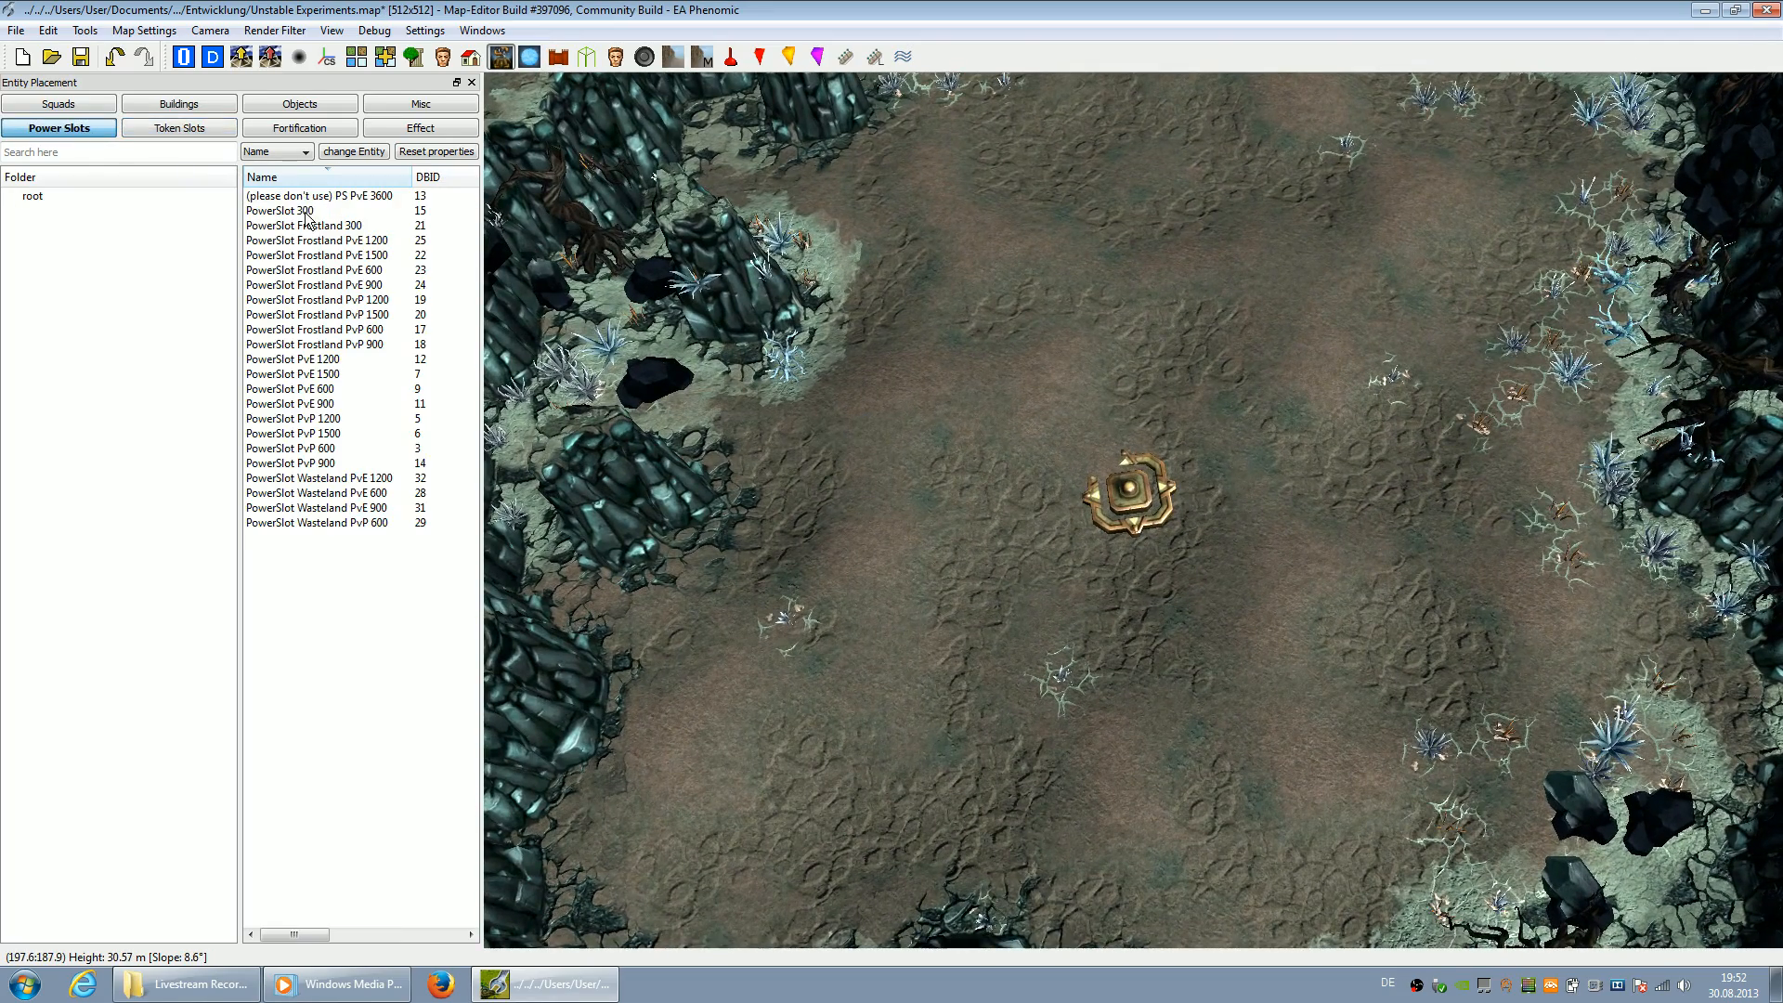
pyautogui.click(381, 243)
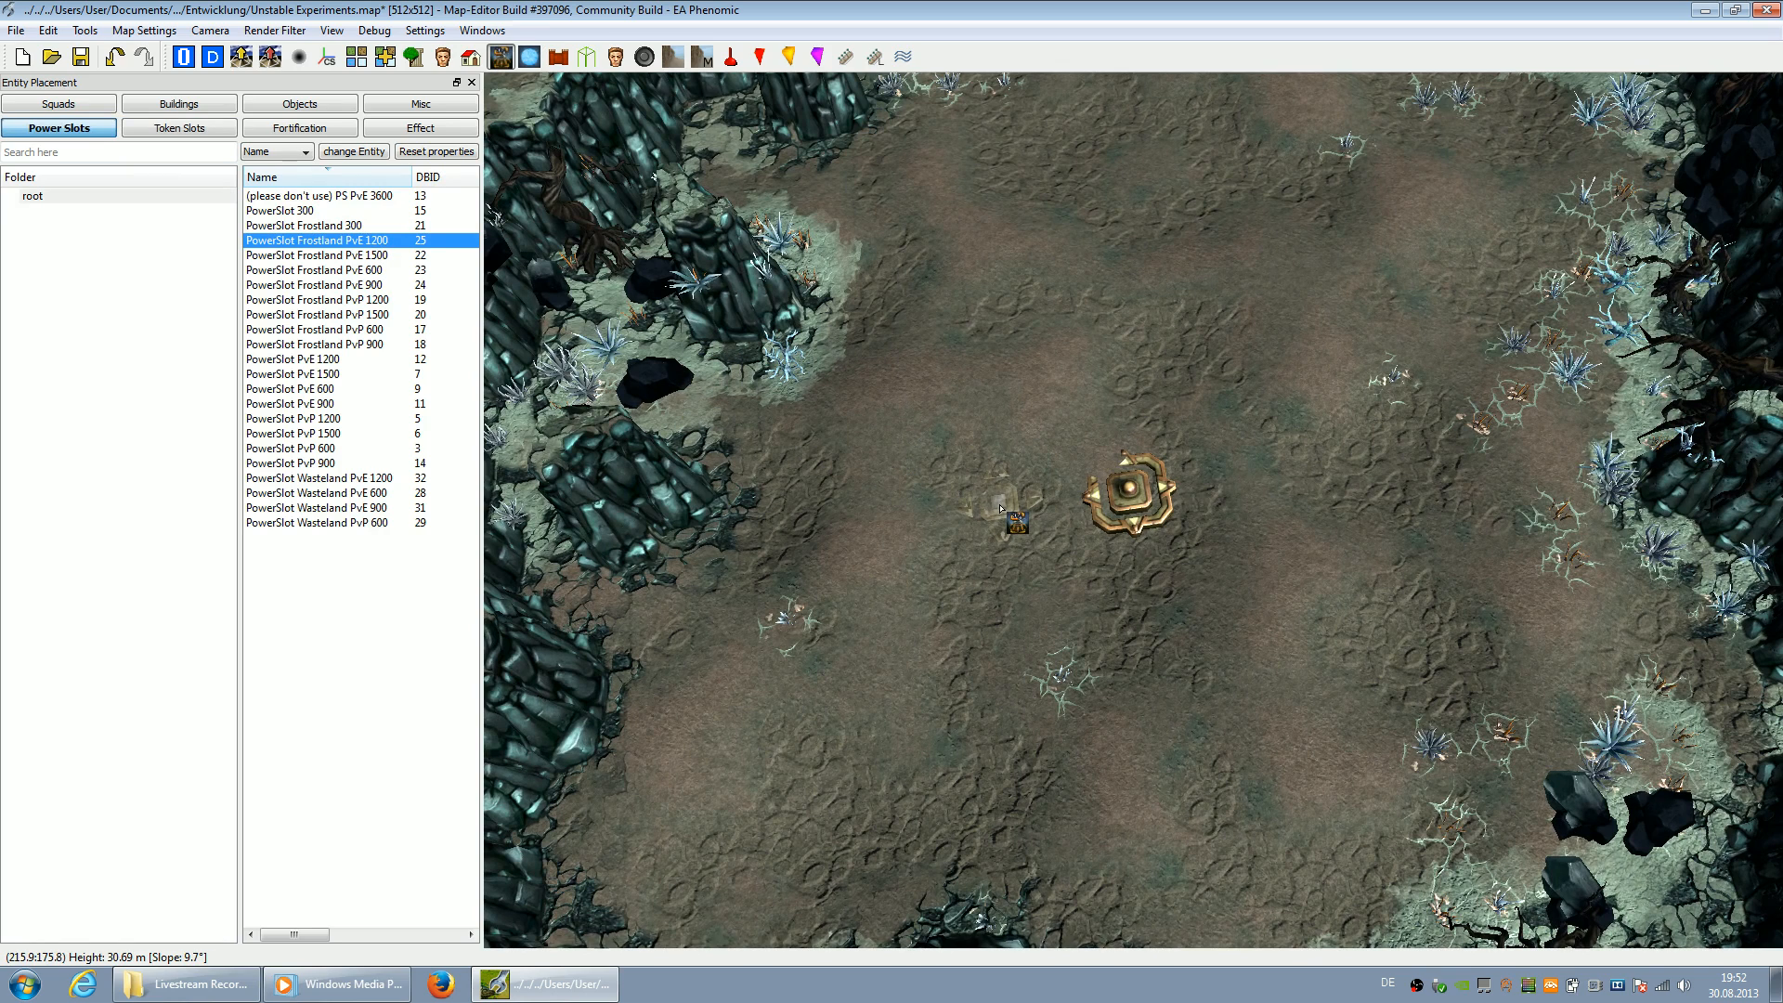
pyautogui.click(999, 507)
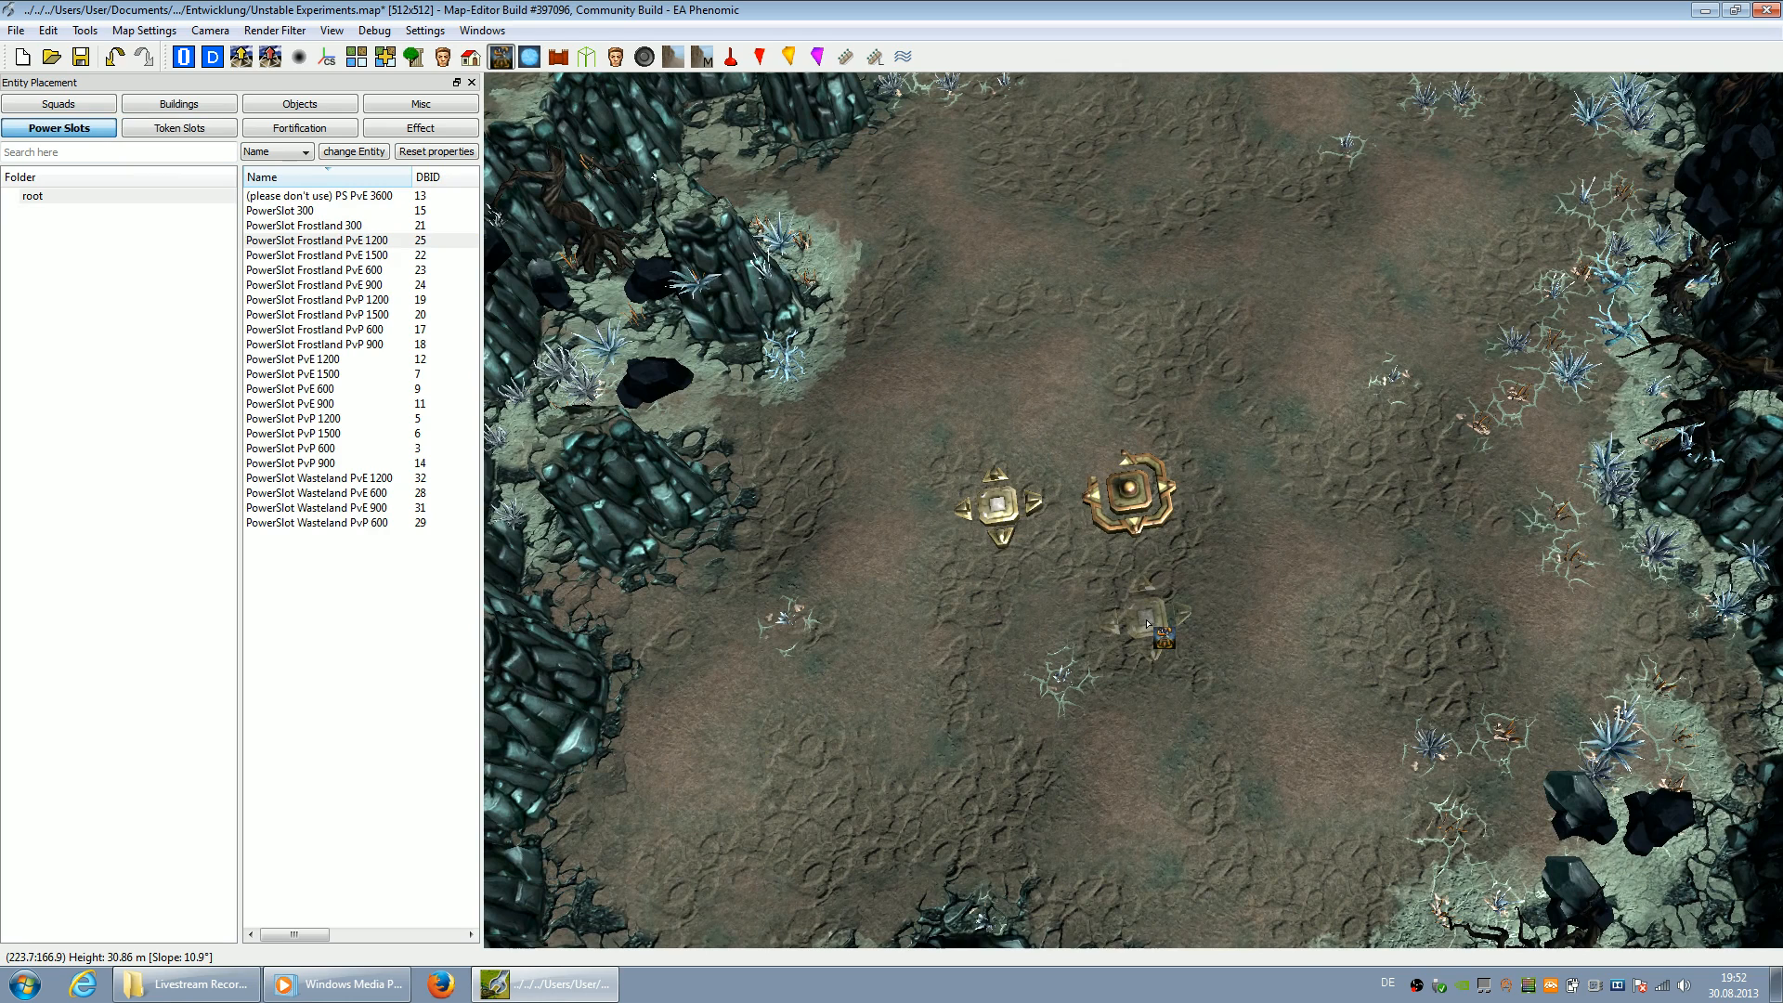
# Undo the Frostland power slot and place two PowerSlot PvE 1200 slots around the token slot in the clearing
pyautogui.click(115, 58)
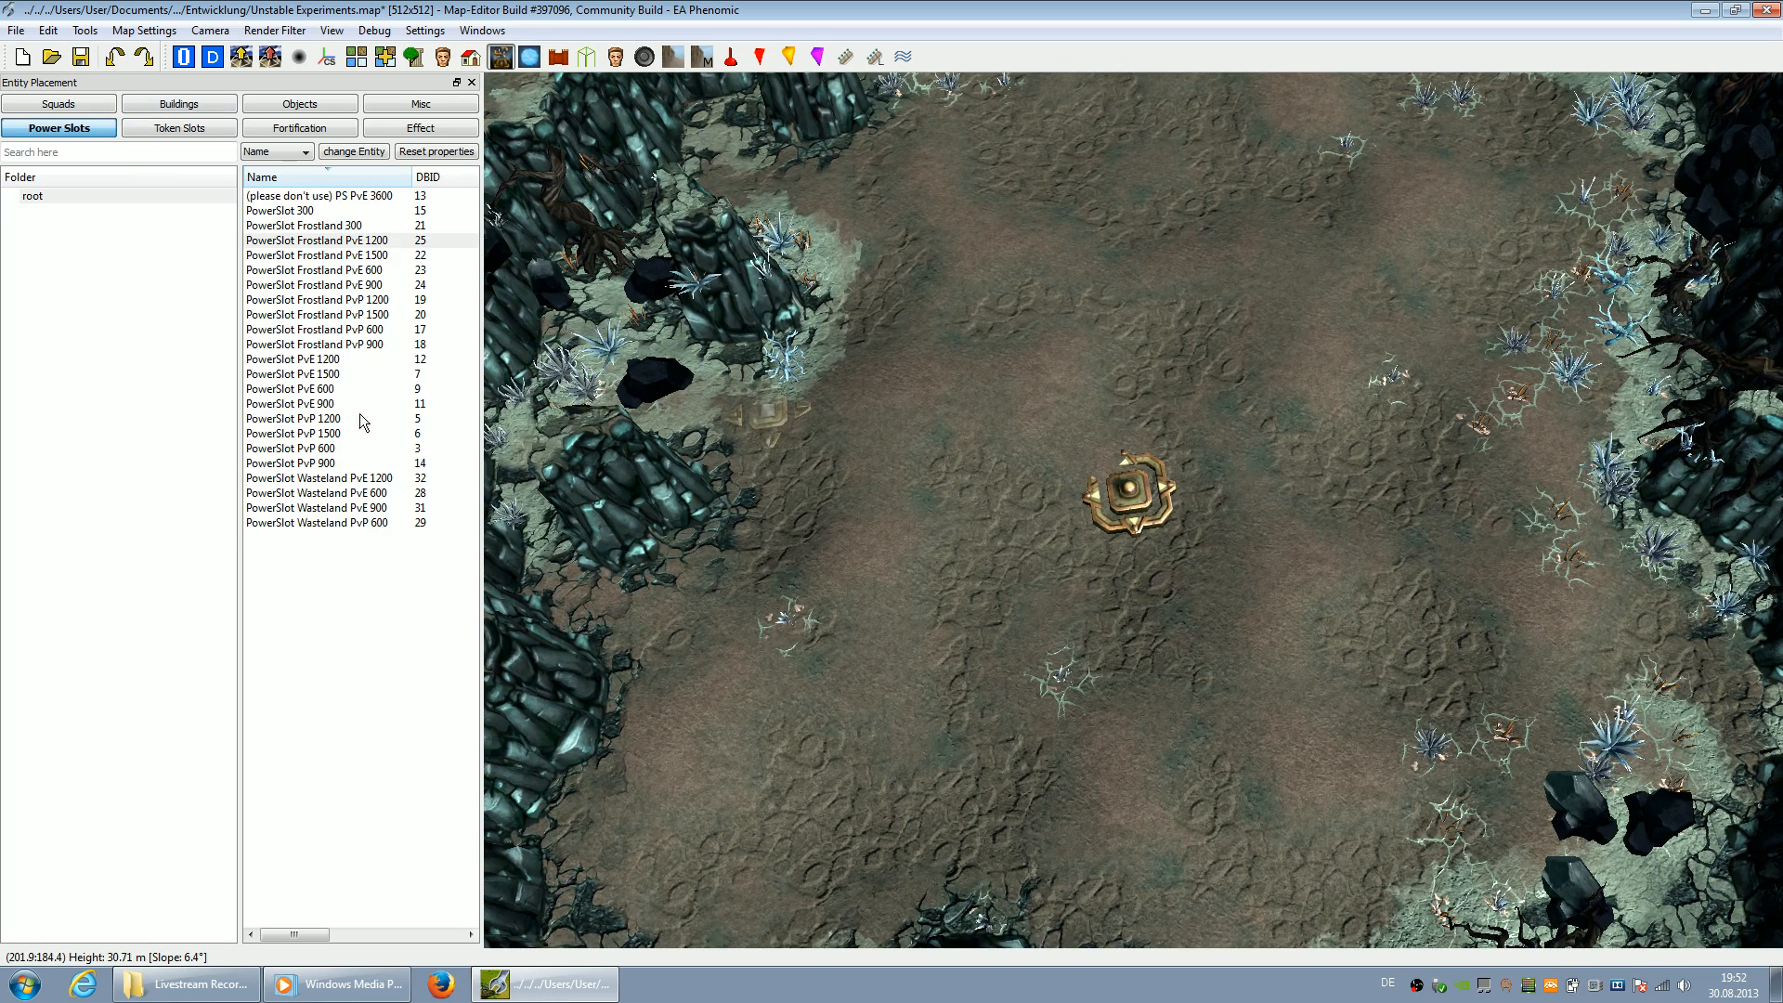
pyautogui.click(331, 363)
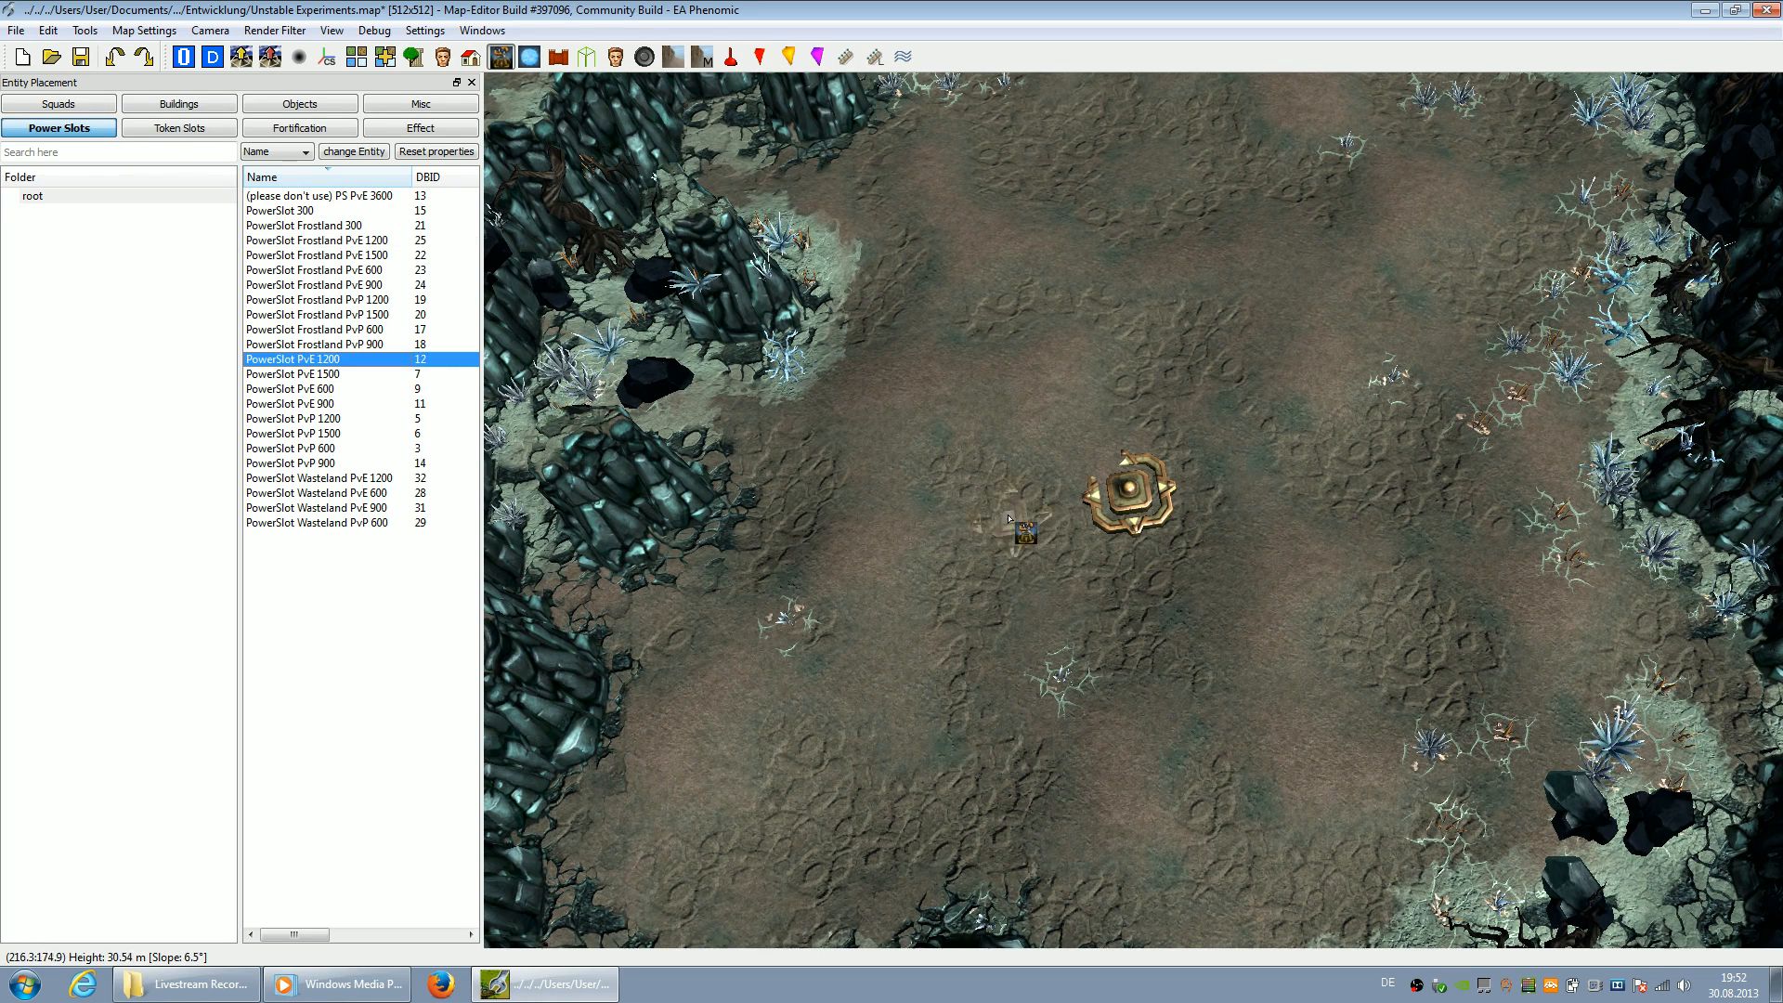
pyautogui.click(996, 517)
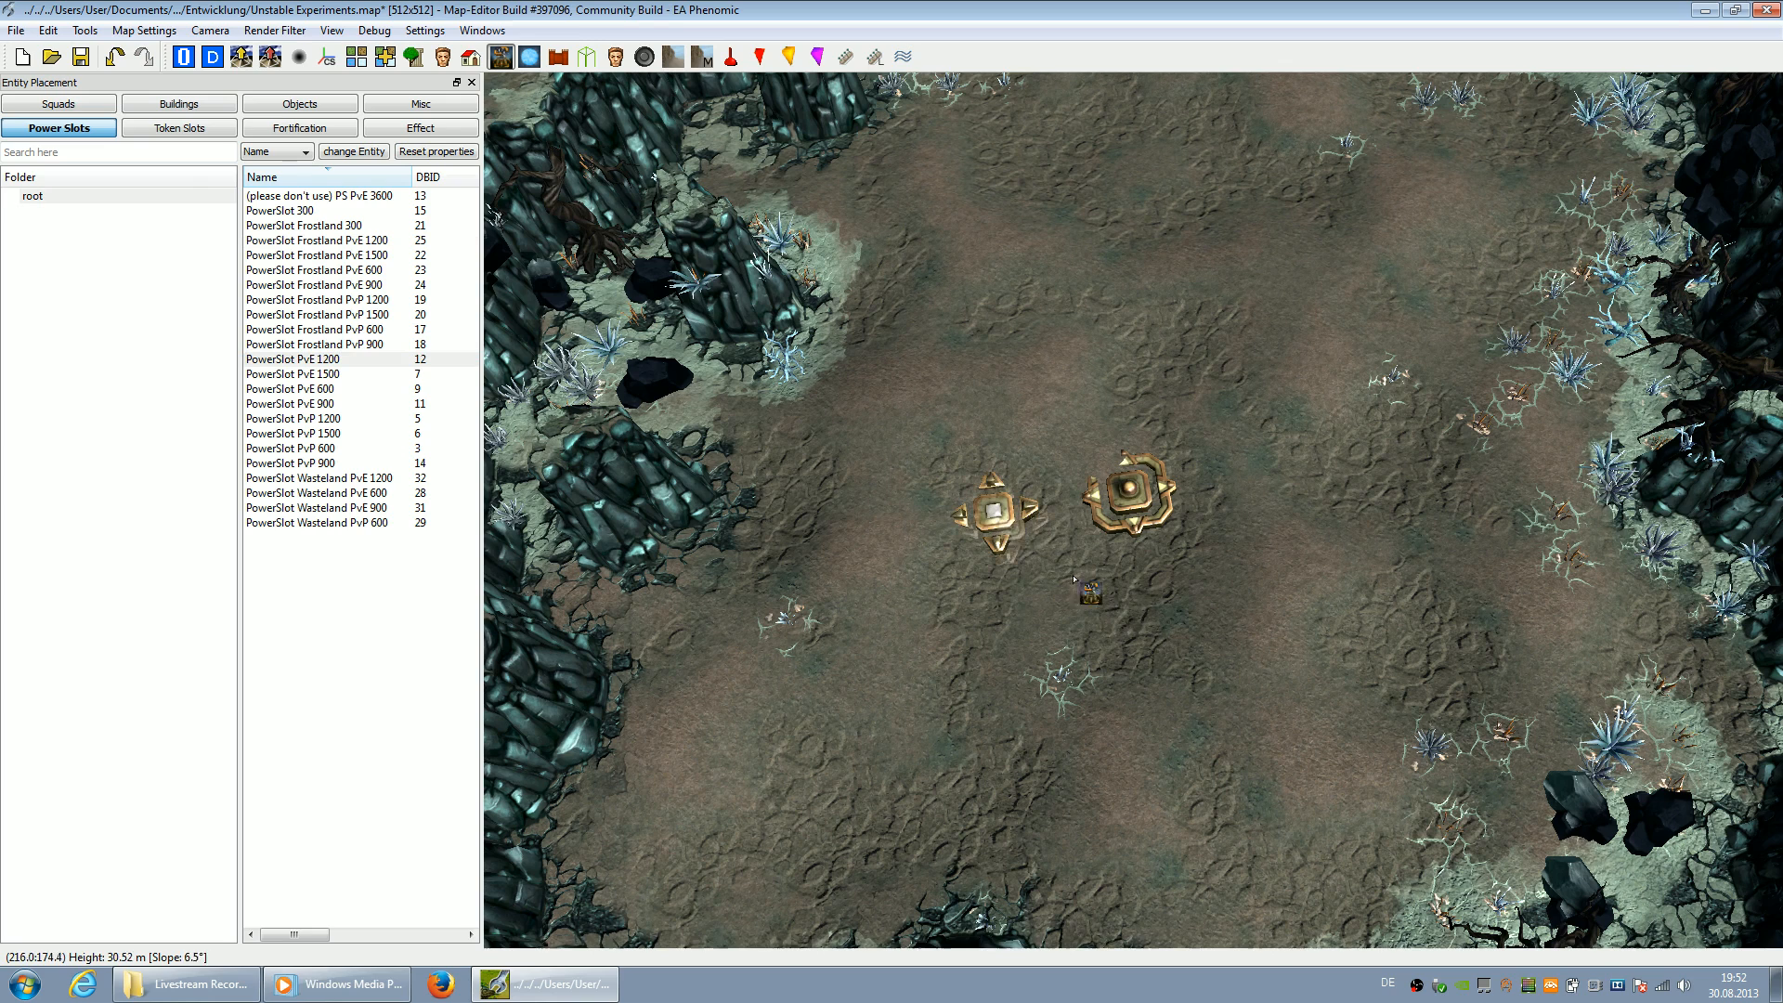
pyautogui.click(1147, 637)
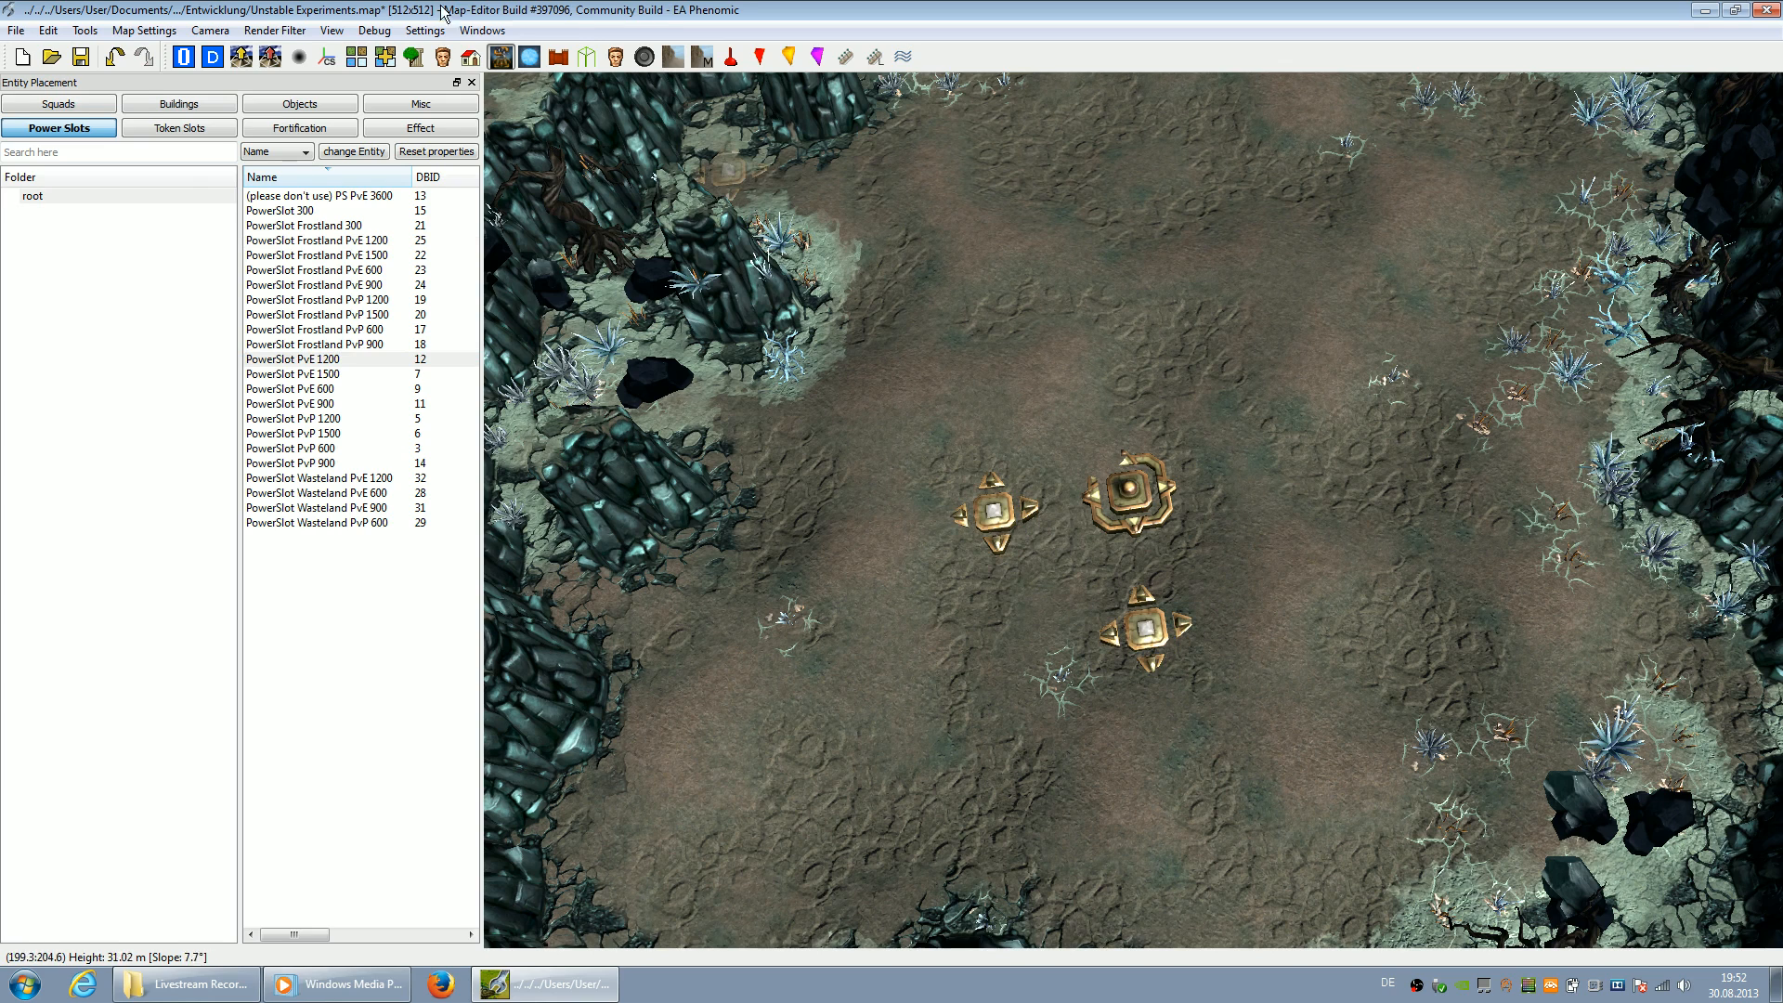
# Open the Height Tool and level the ground around the token and power slots to a fixed height of 3036 cm, enlarging the brush to 6.40
pyautogui.click(268, 58)
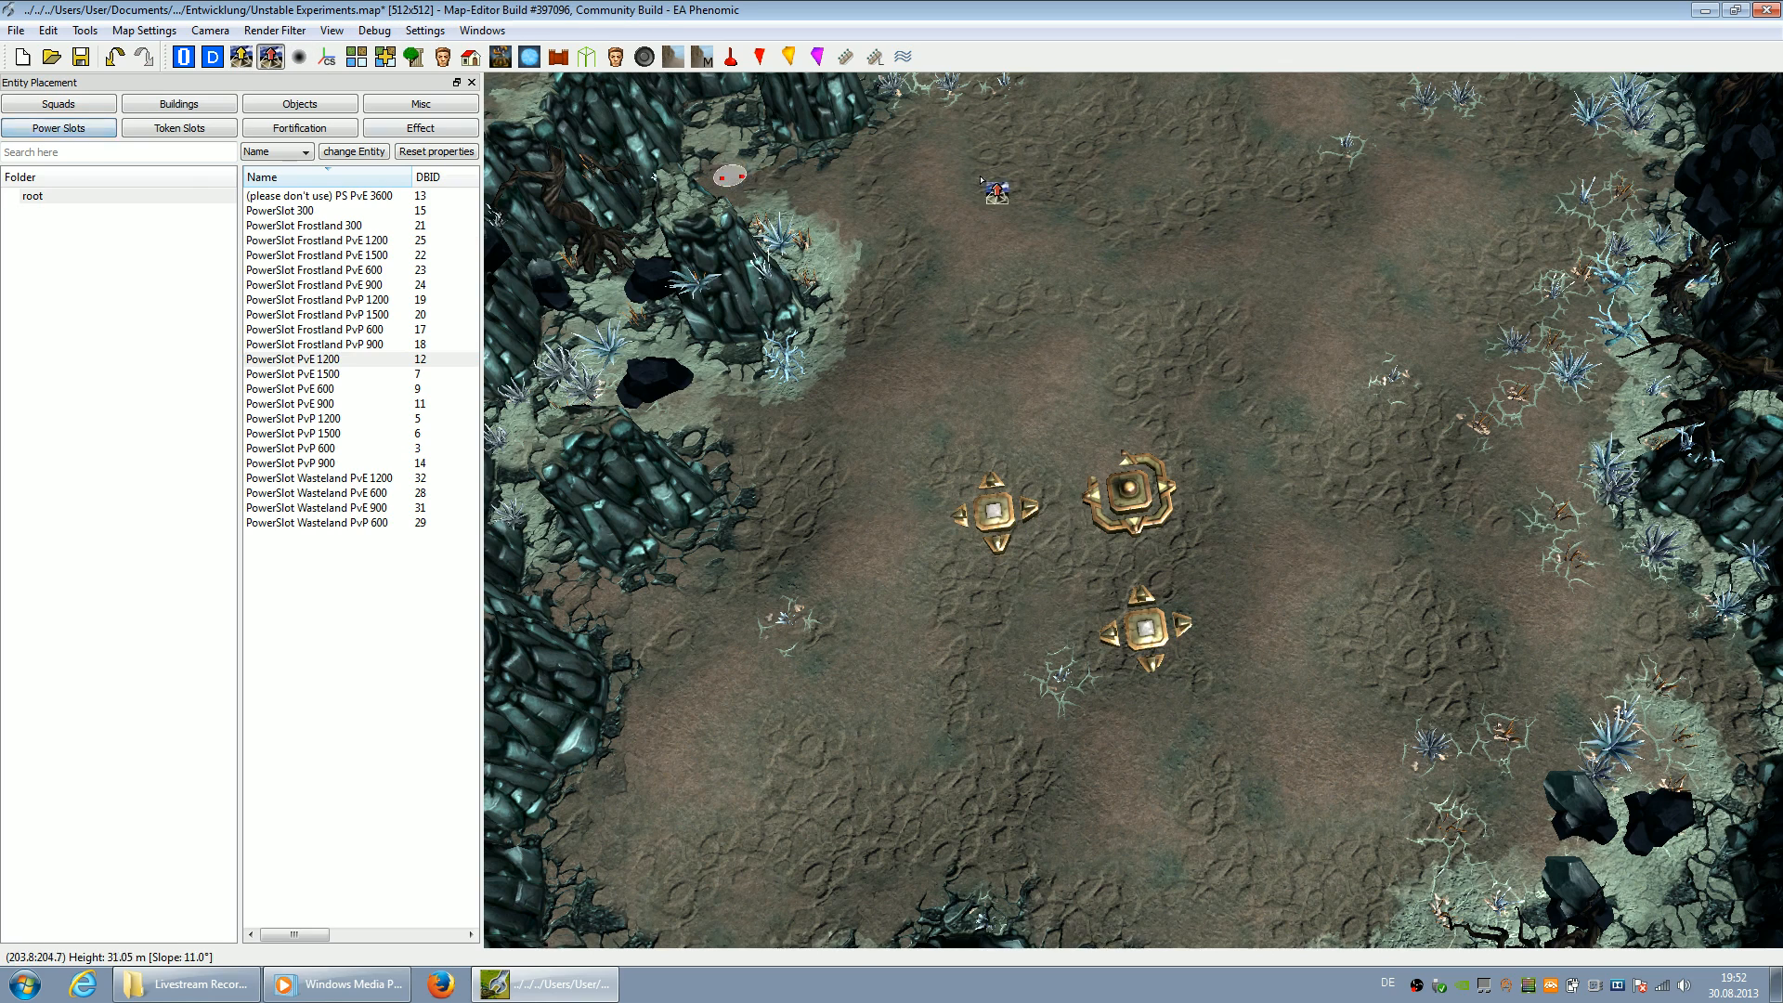
pyautogui.rightClick(1485, 63)
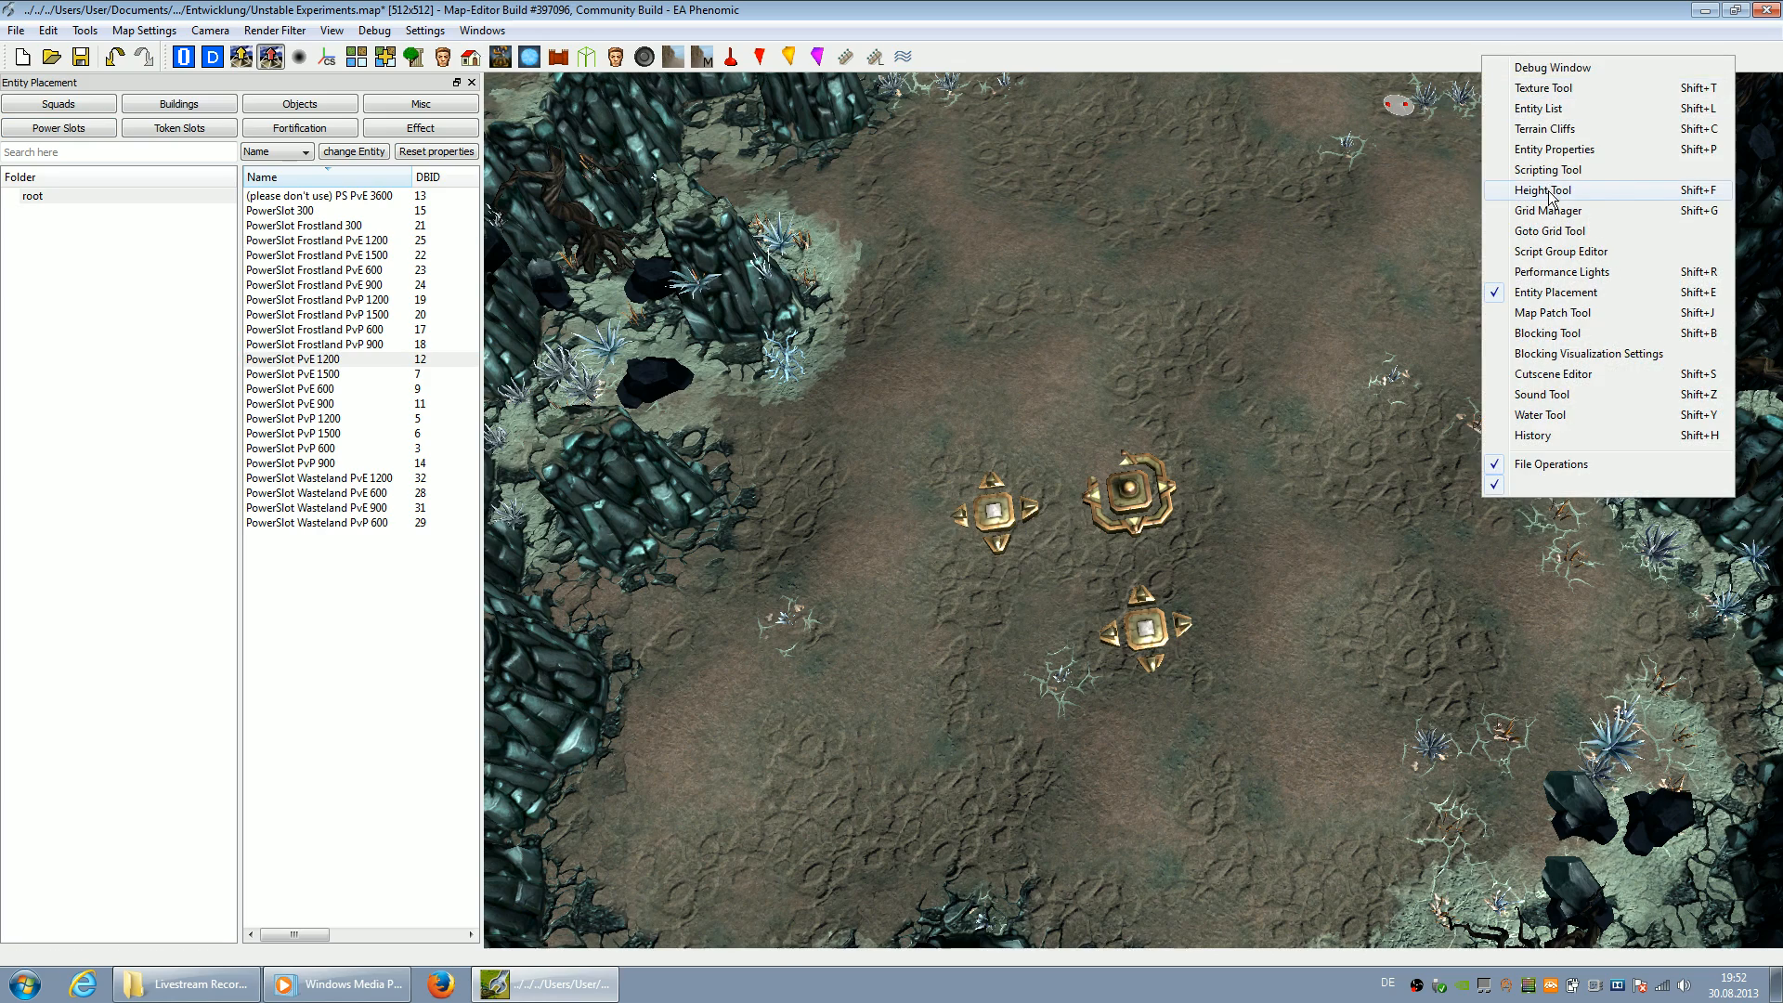
pyautogui.click(1563, 191)
pyautogui.click(972, 472)
pyautogui.moveTo(963, 468)
pyautogui.mouseDown()
pyautogui.moveTo(987, 462)
pyautogui.moveTo(952, 504)
pyautogui.moveTo(1007, 492)
pyautogui.moveTo(946, 504)
pyautogui.moveTo(864, 481)
pyautogui.moveTo(906, 551)
pyautogui.moveTo(931, 498)
pyautogui.moveTo(941, 522)
pyautogui.mouseUp()
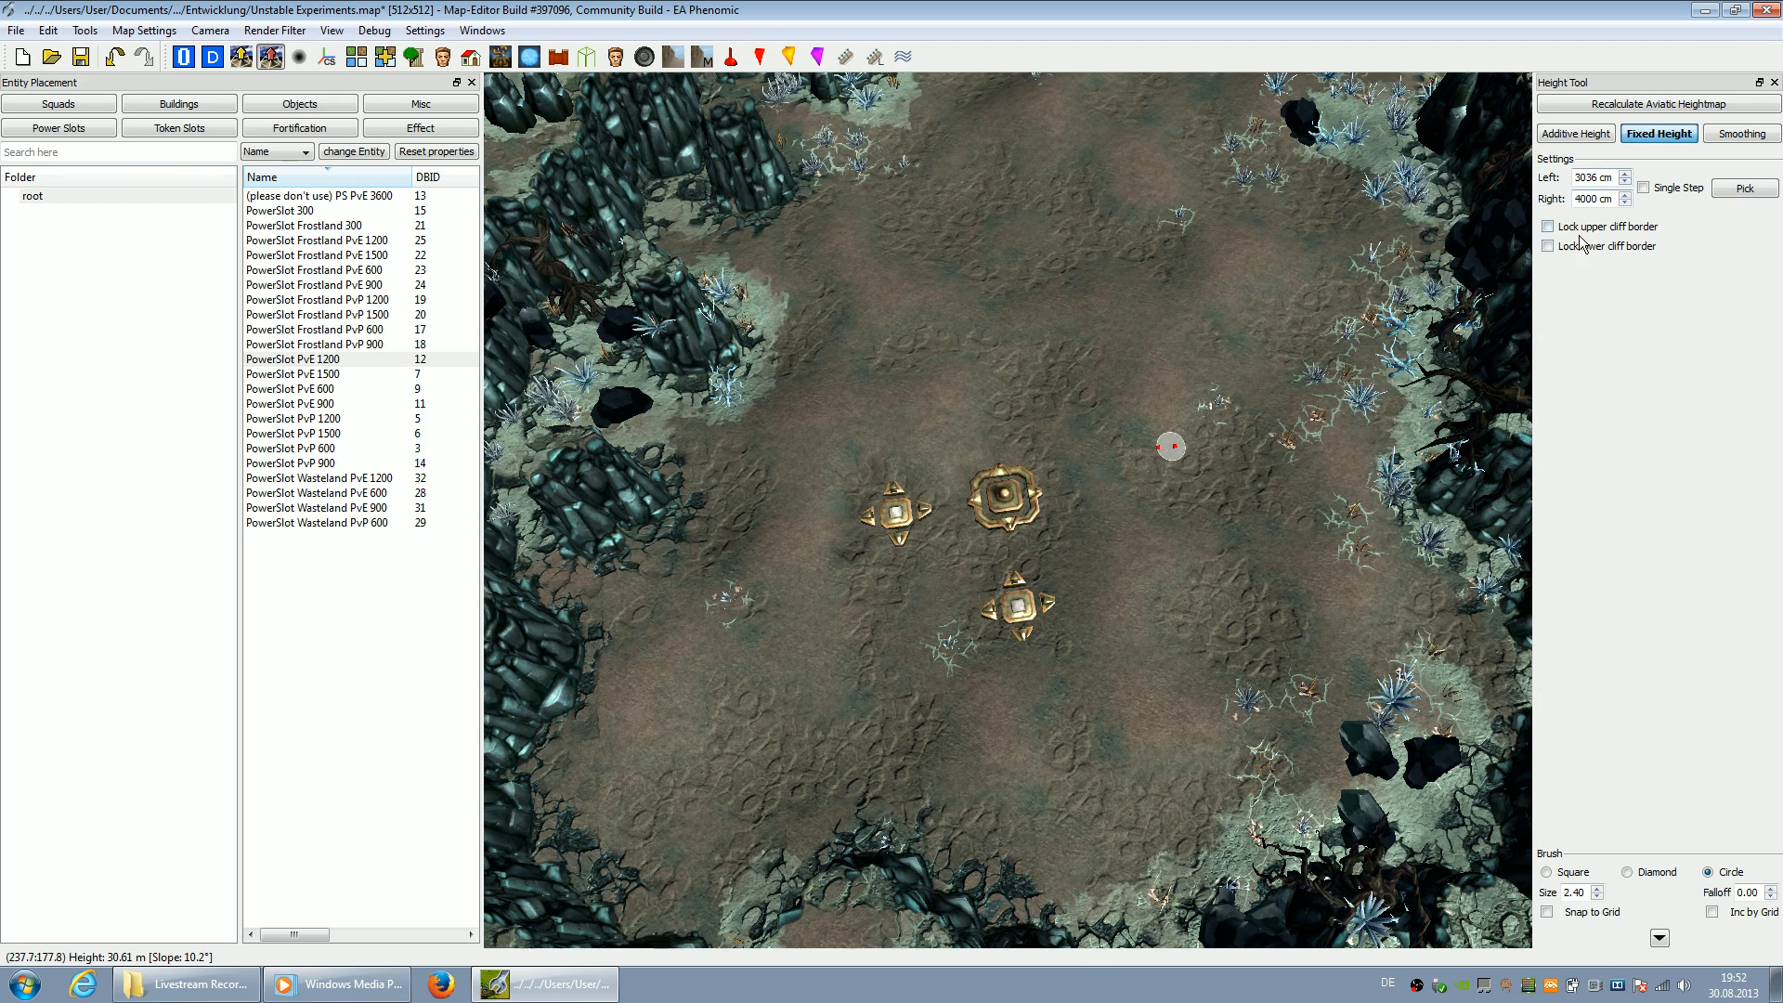
pyautogui.scroll(2, 1585, 896)
pyautogui.moveTo(980, 510)
pyautogui.mouseDown()
pyautogui.moveTo(980, 481)
pyautogui.moveTo(906, 481)
pyautogui.moveTo(1026, 650)
pyautogui.moveTo(1037, 483)
pyautogui.mouseUp()
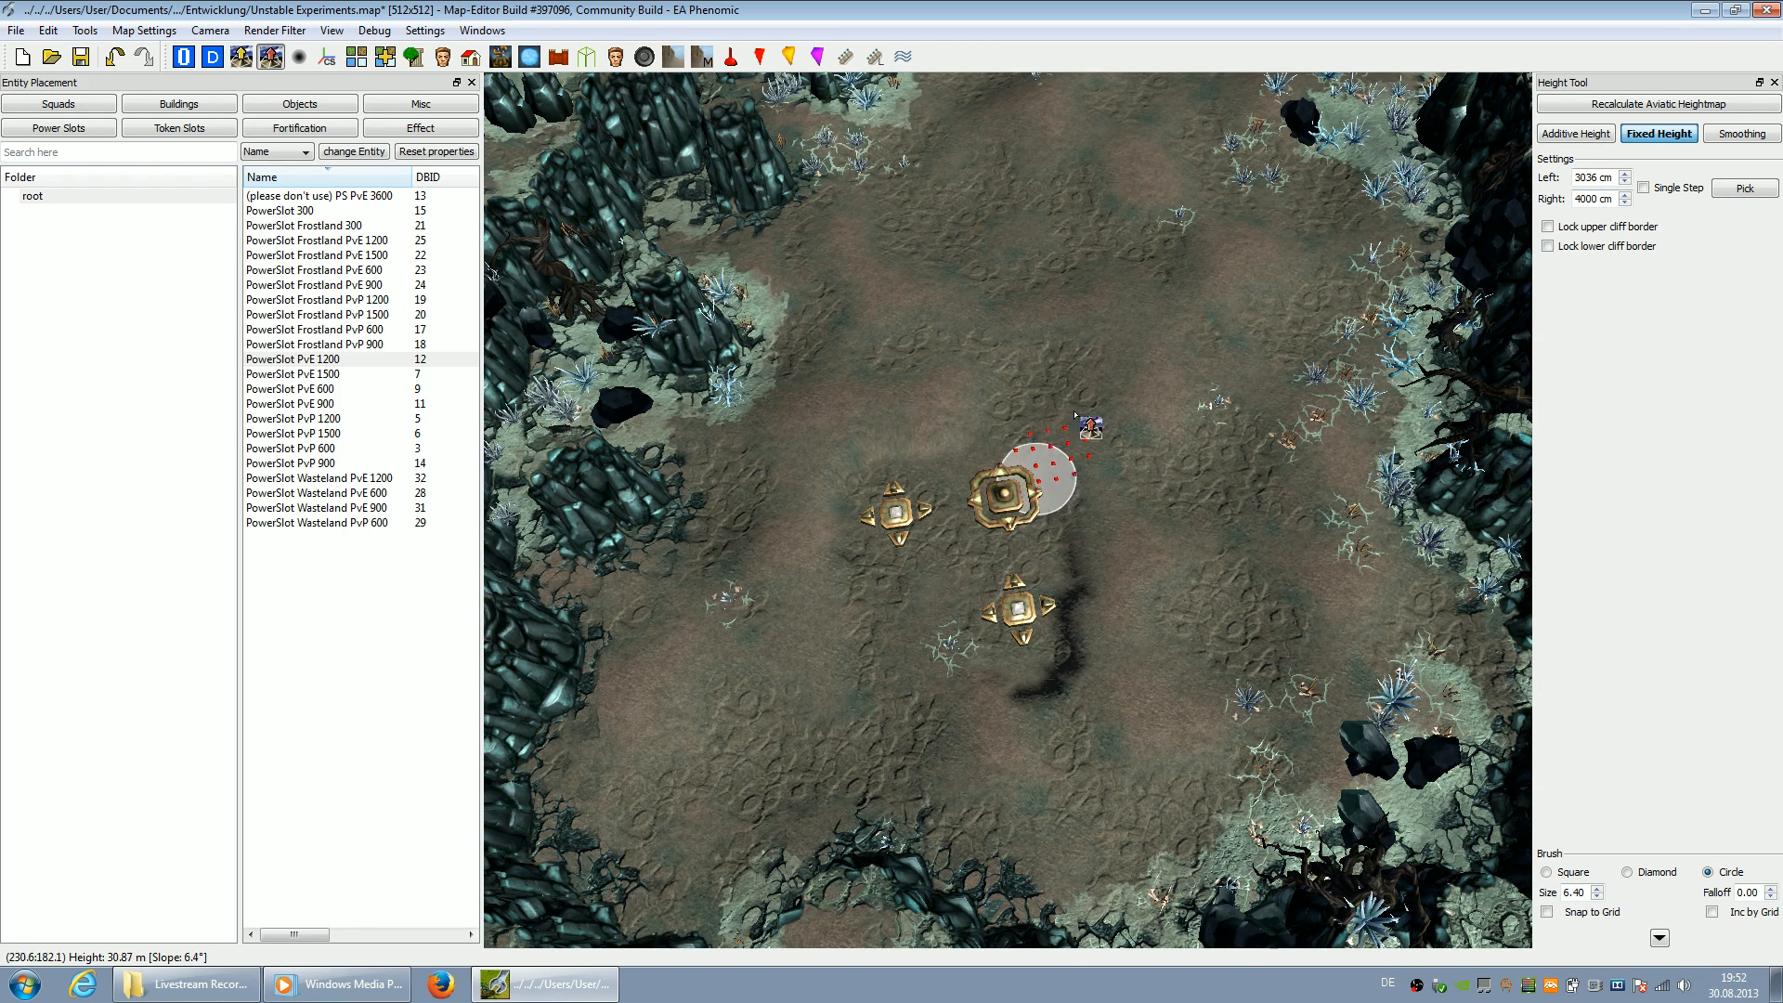
# Smooth the terrain around the slots with a size 13.00 brush and shift the first power slot slightly away from the token slot
pyautogui.click(1741, 133)
pyautogui.moveTo(1115, 597)
pyautogui.mouseDown()
pyautogui.moveTo(1042, 632)
pyautogui.moveTo(1027, 548)
pyautogui.mouseUp()
pyautogui.moveTo(868, 493)
pyautogui.mouseDown()
pyautogui.moveTo(1029, 676)
pyautogui.moveTo(1089, 494)
pyautogui.mouseUp()
pyautogui.scroll(-2, 1087, 487)
pyautogui.scroll(2, 1088, 487)
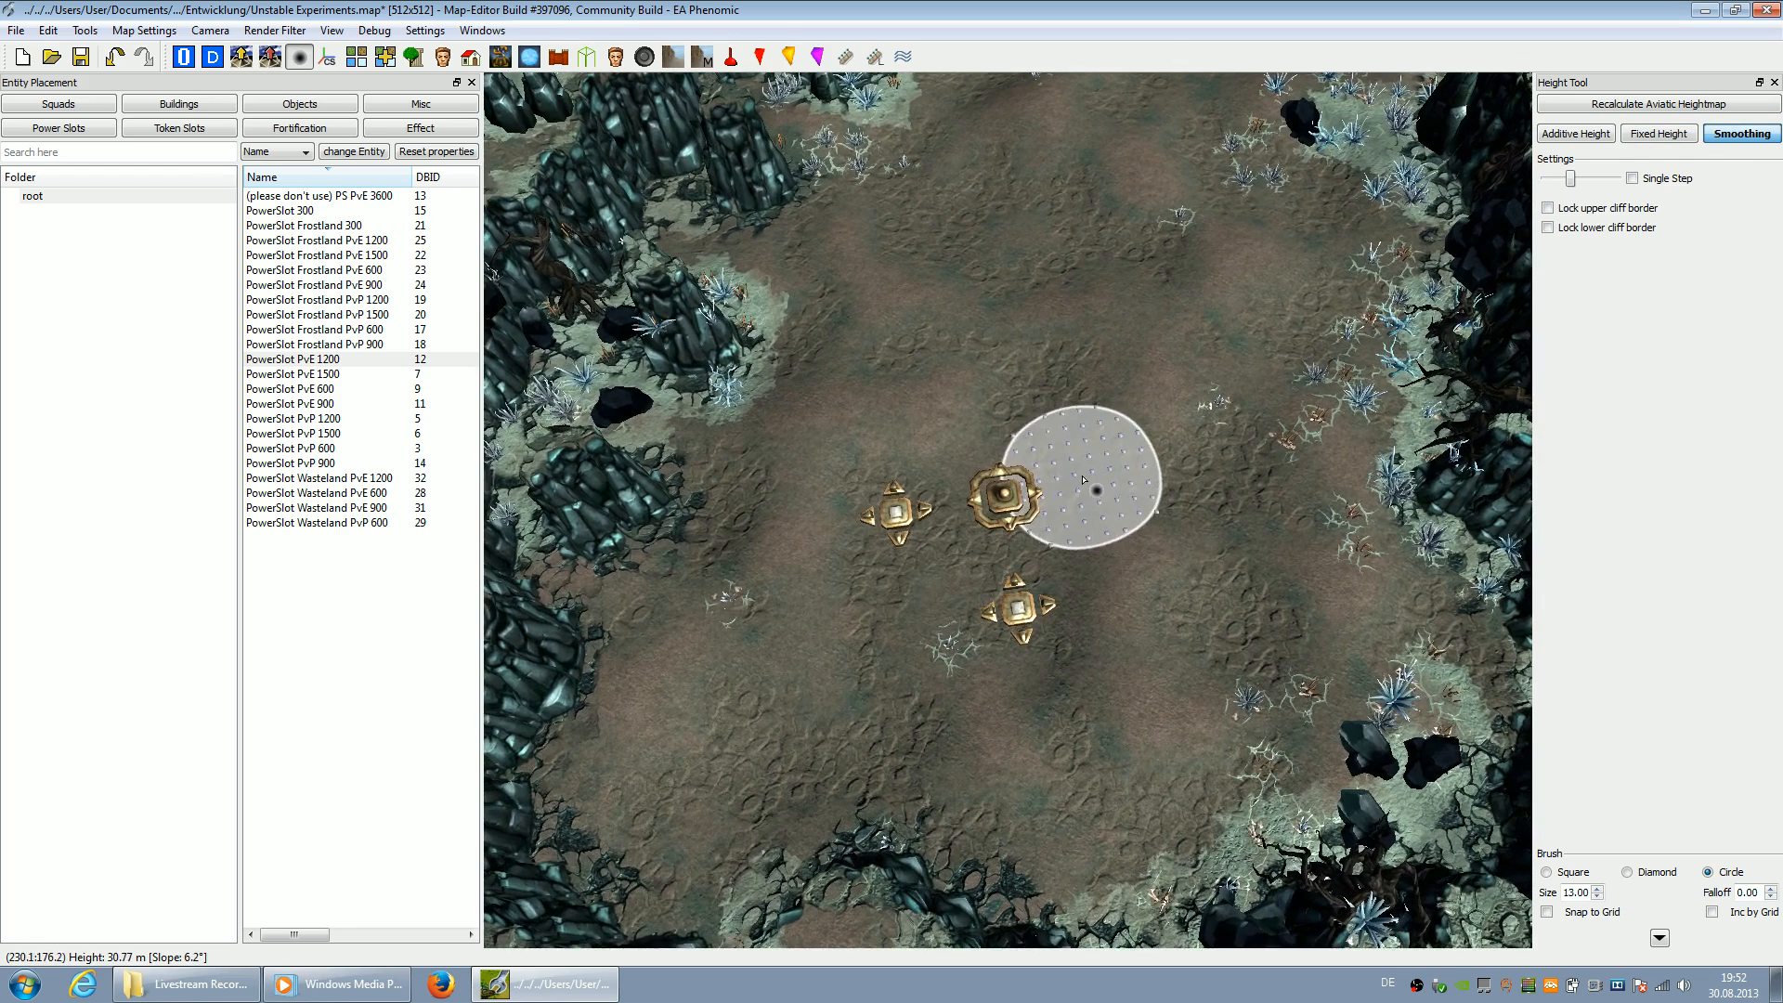
pyautogui.click(184, 56)
pyautogui.moveTo(895, 509); pyautogui.dragTo(870, 541)
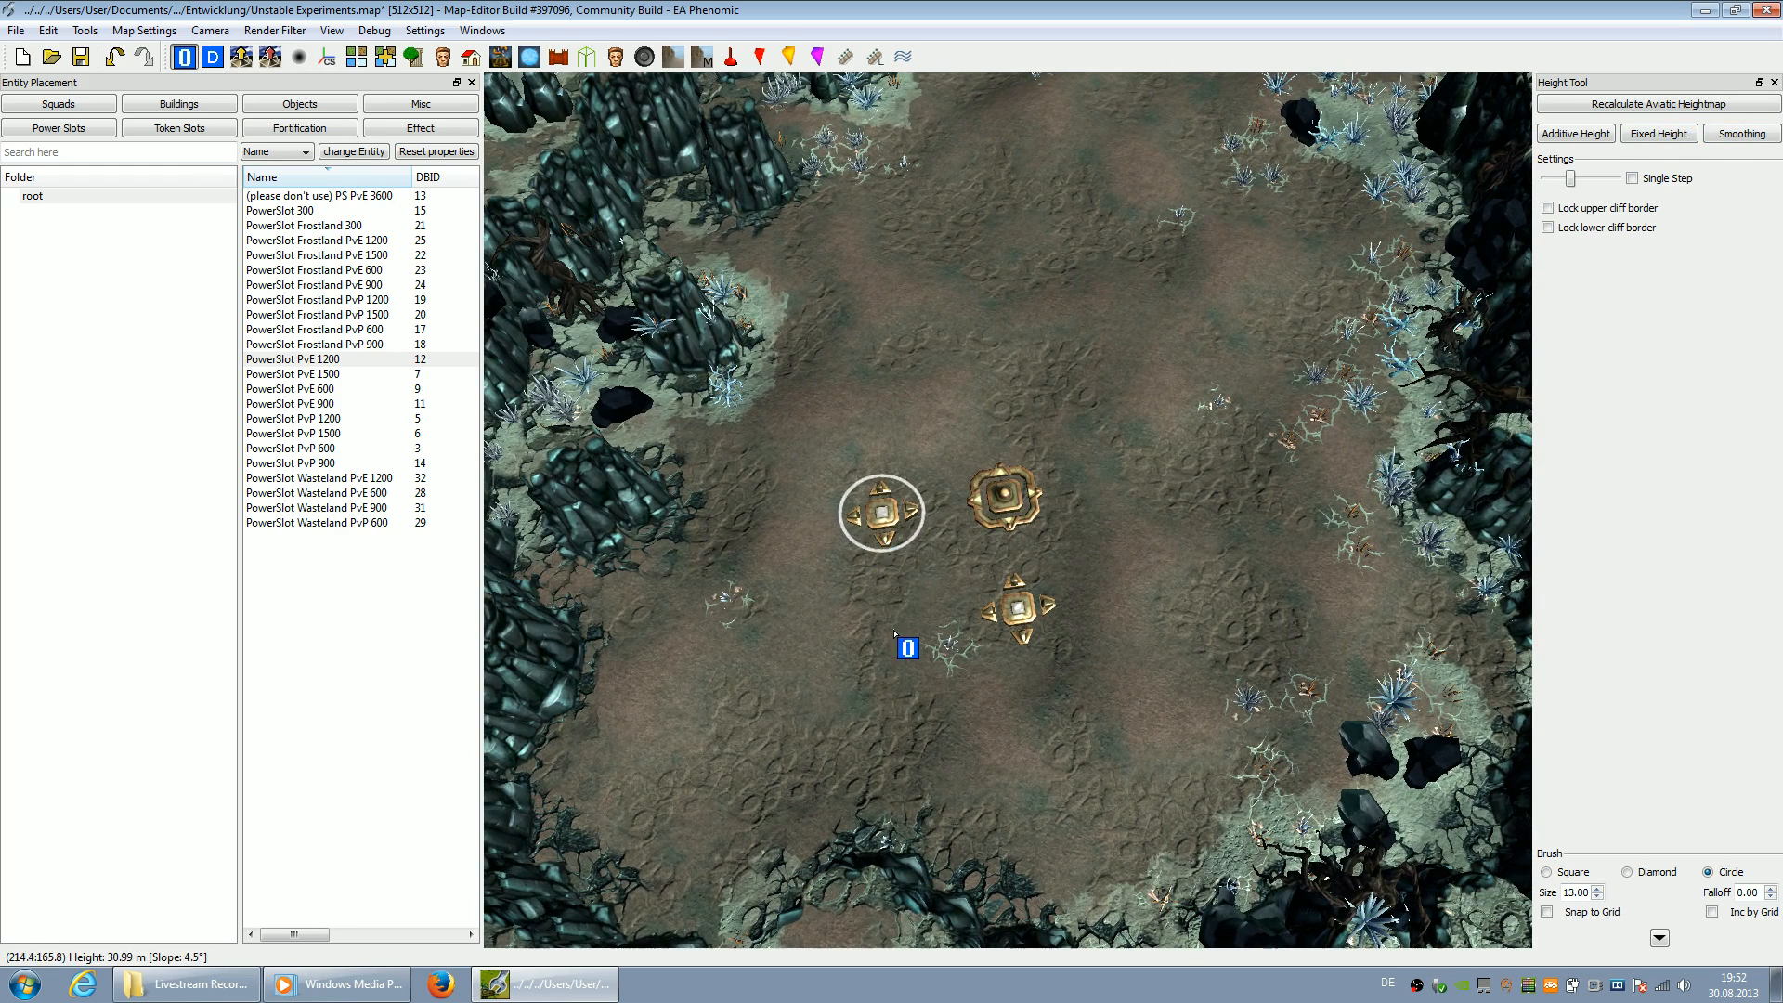
# Place a Starting Point on the token slot in the clearing and save the map
pyautogui.click(421, 103)
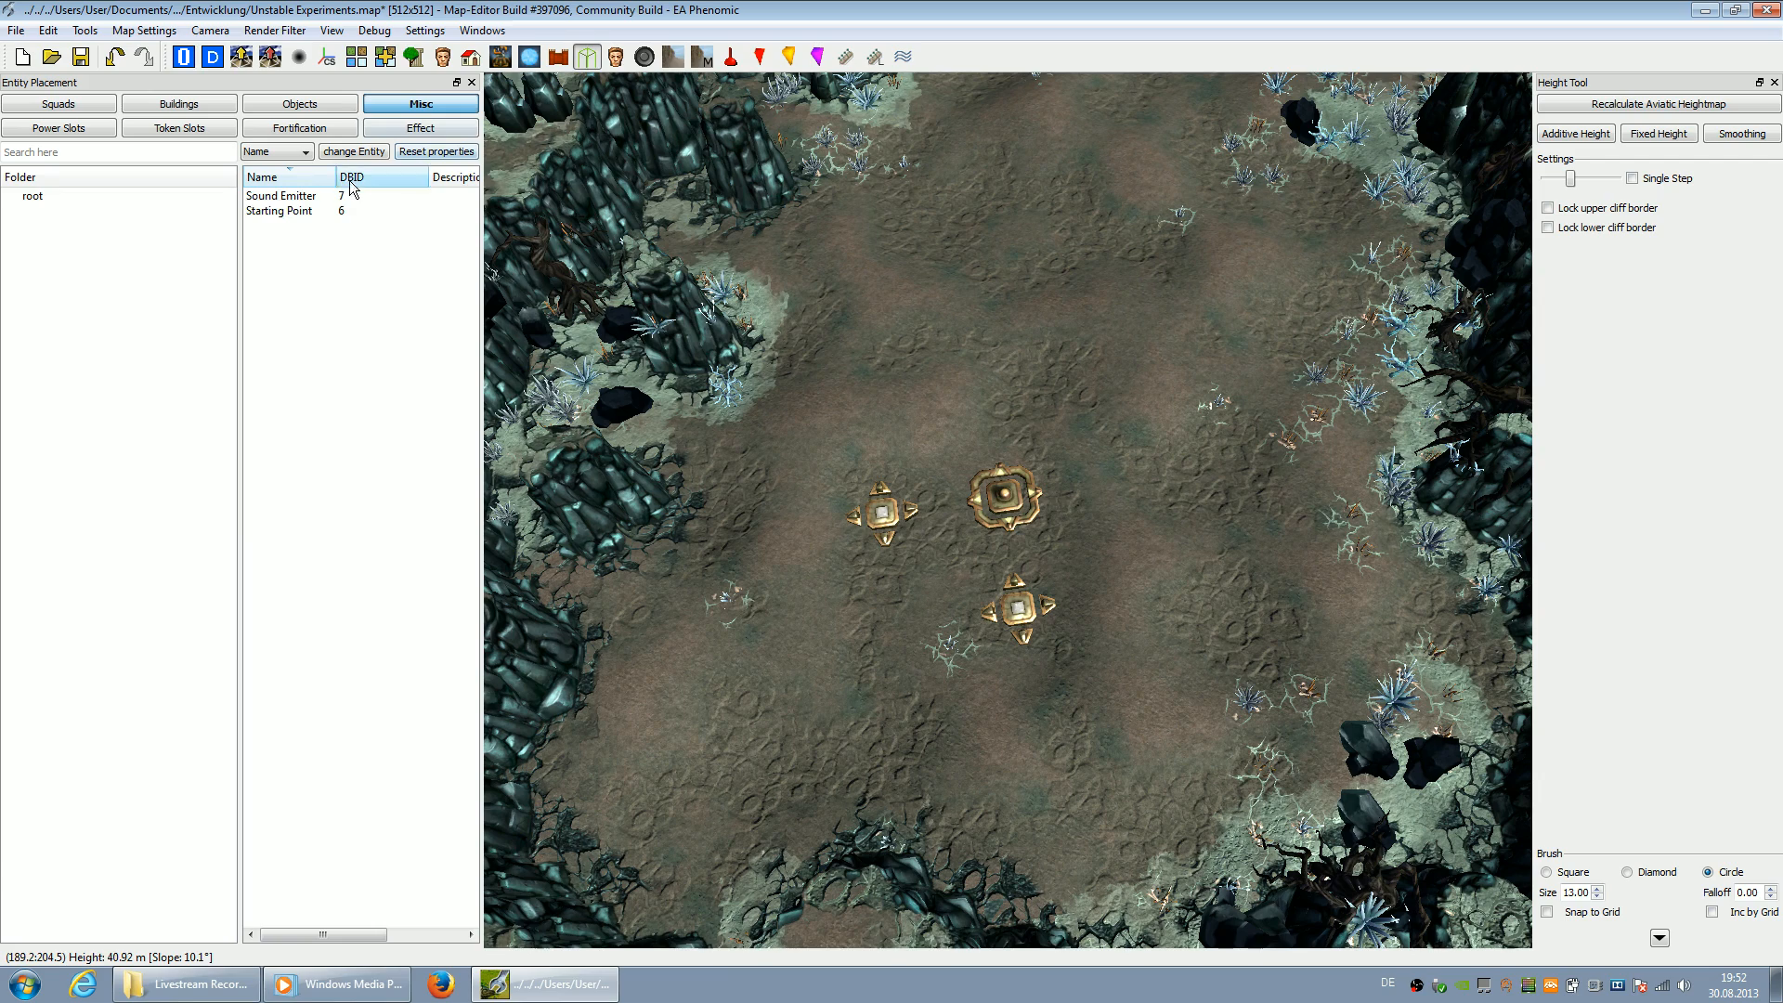
pyautogui.click(312, 213)
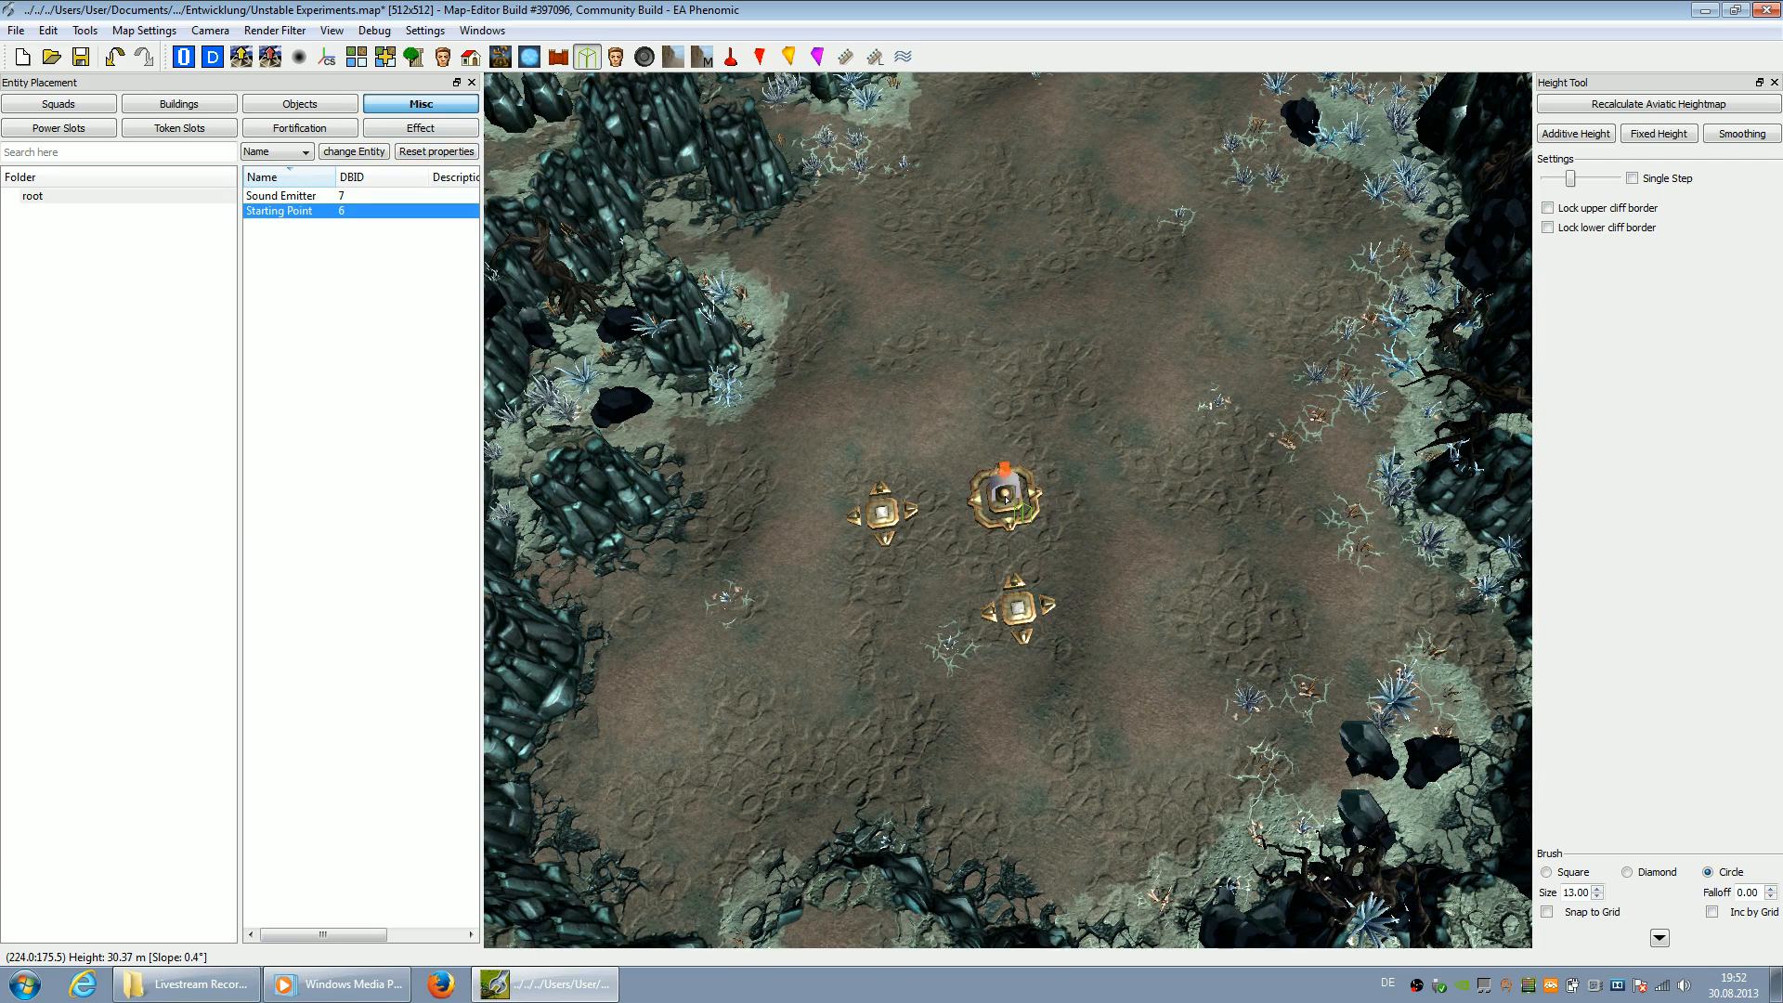
pyautogui.click(1005, 498)
pyautogui.scroll(-2, 1295, 390)
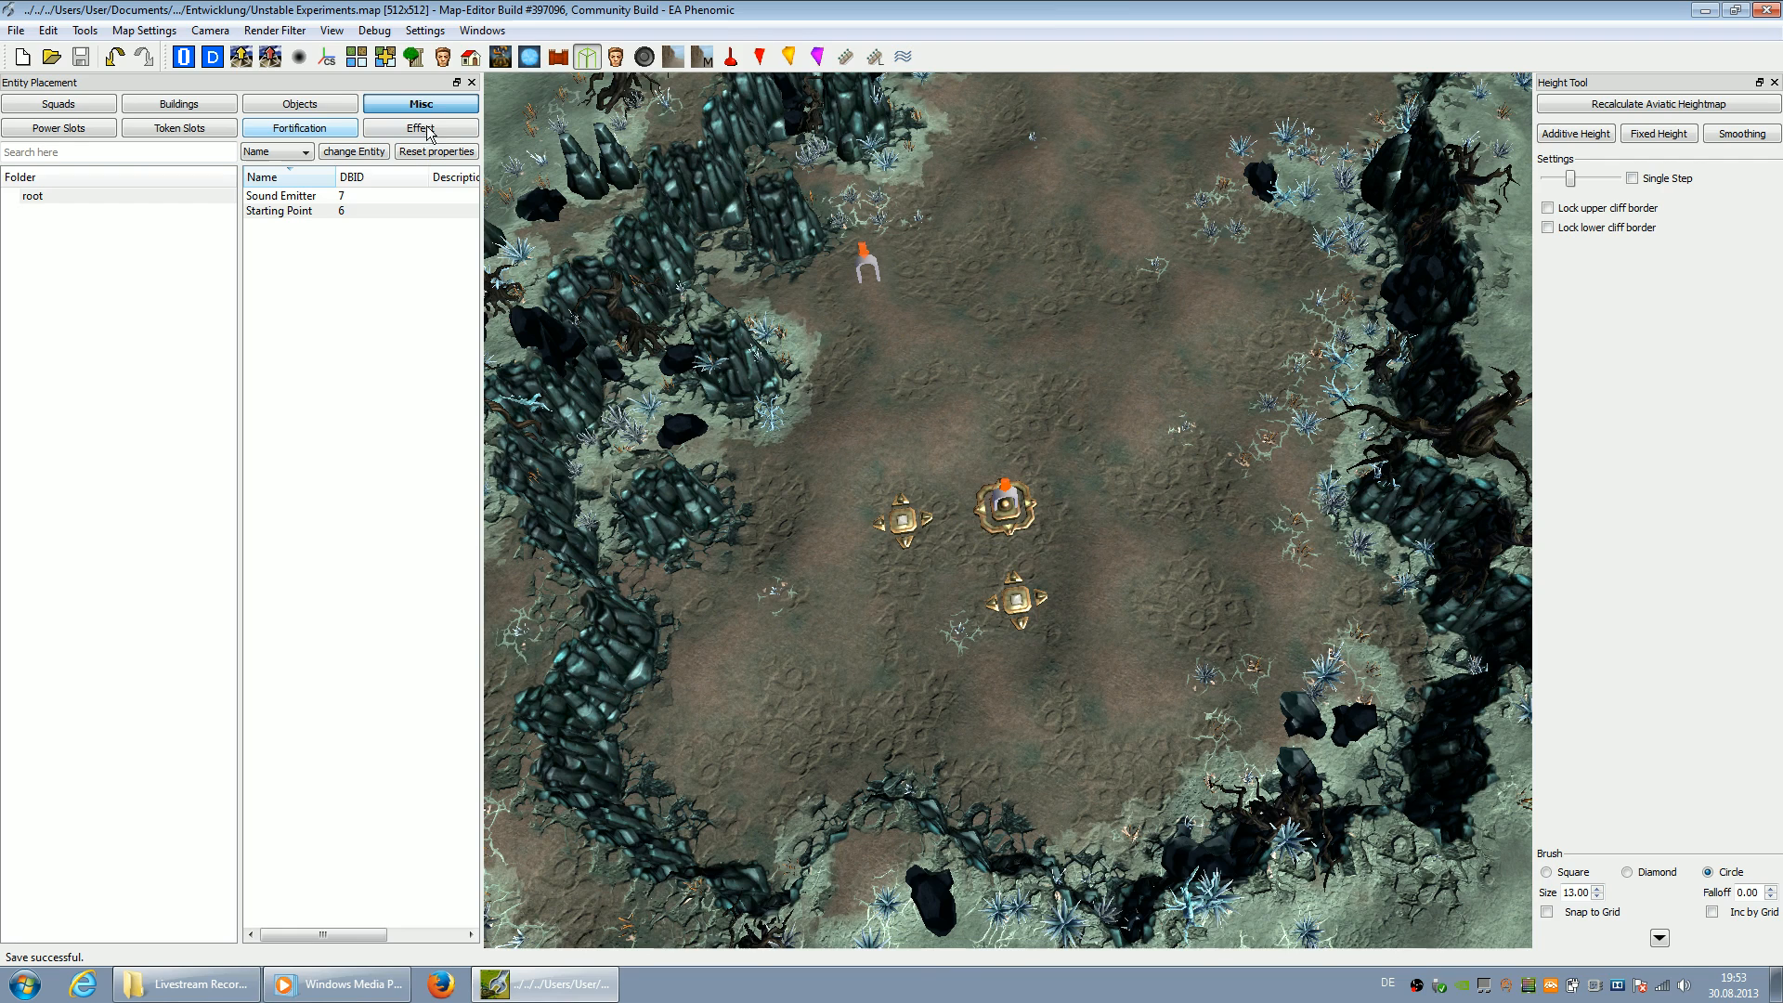
# Clear the blue blocking from the terrain with the Blocking Tool's BlockBit fill, save the map and close the tool
pyautogui.click(730, 56)
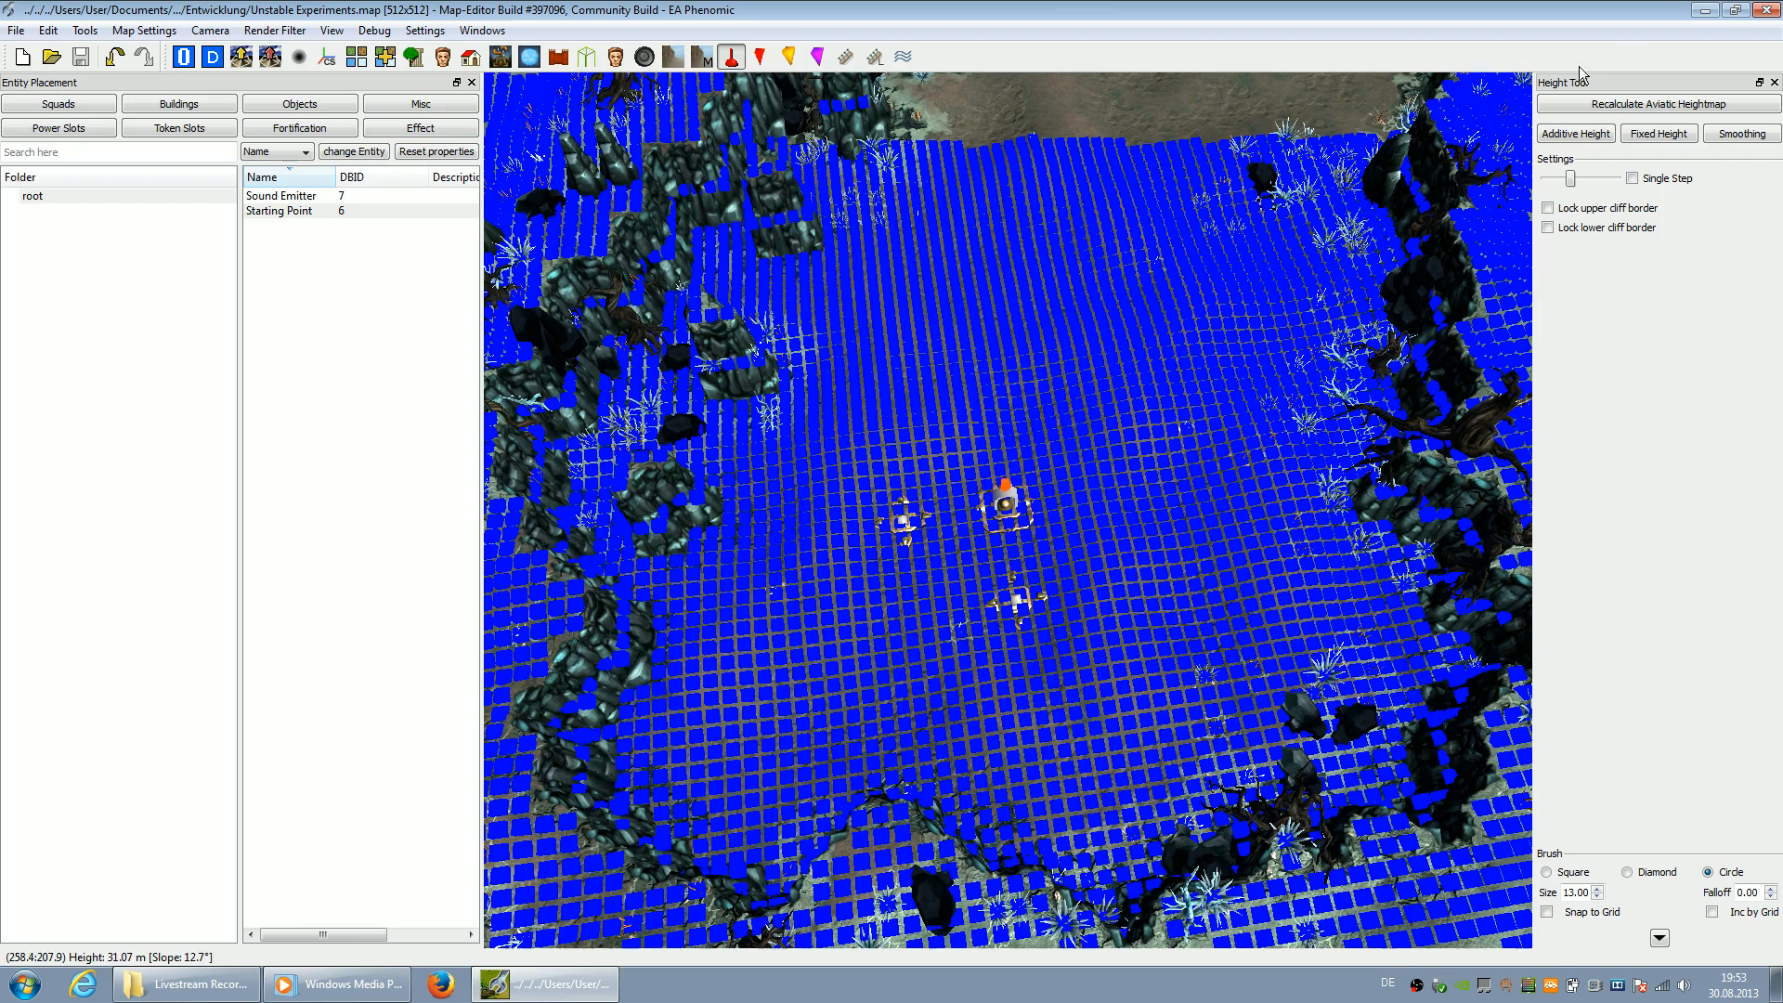
pyautogui.rightClick(1354, 53)
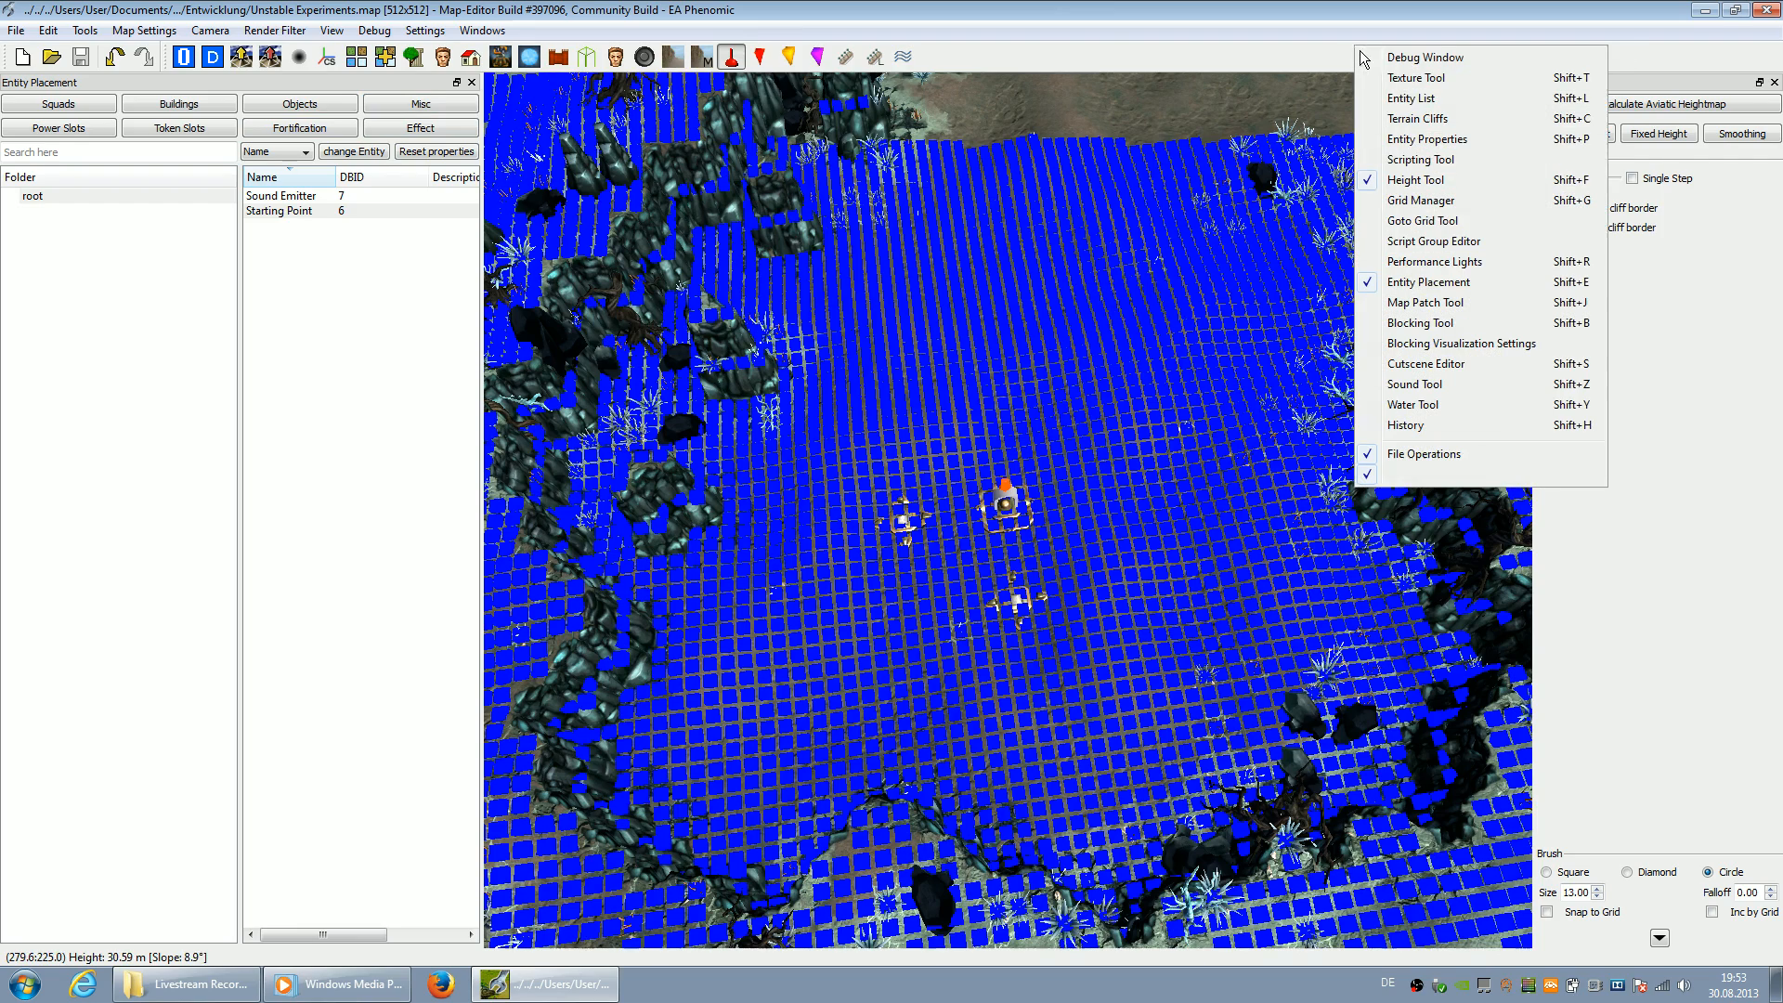
pyautogui.click(1428, 330)
pyautogui.click(1660, 127)
pyautogui.click(1616, 128)
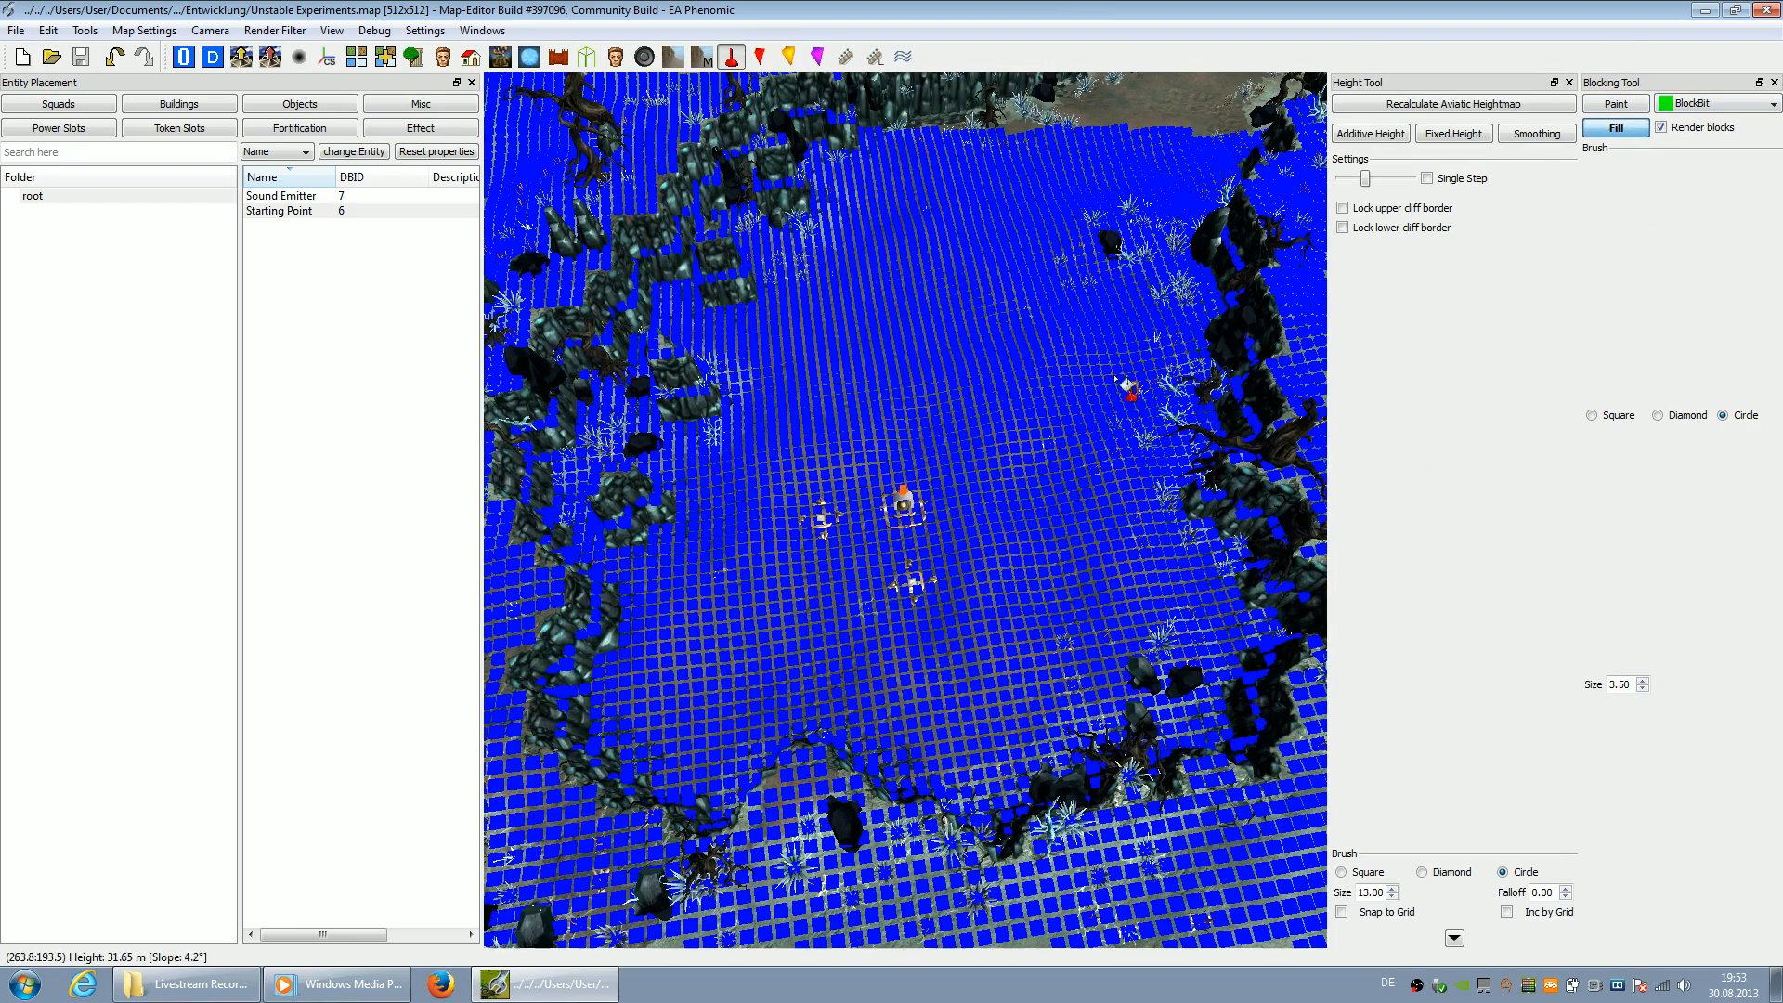
pyautogui.click(996, 421)
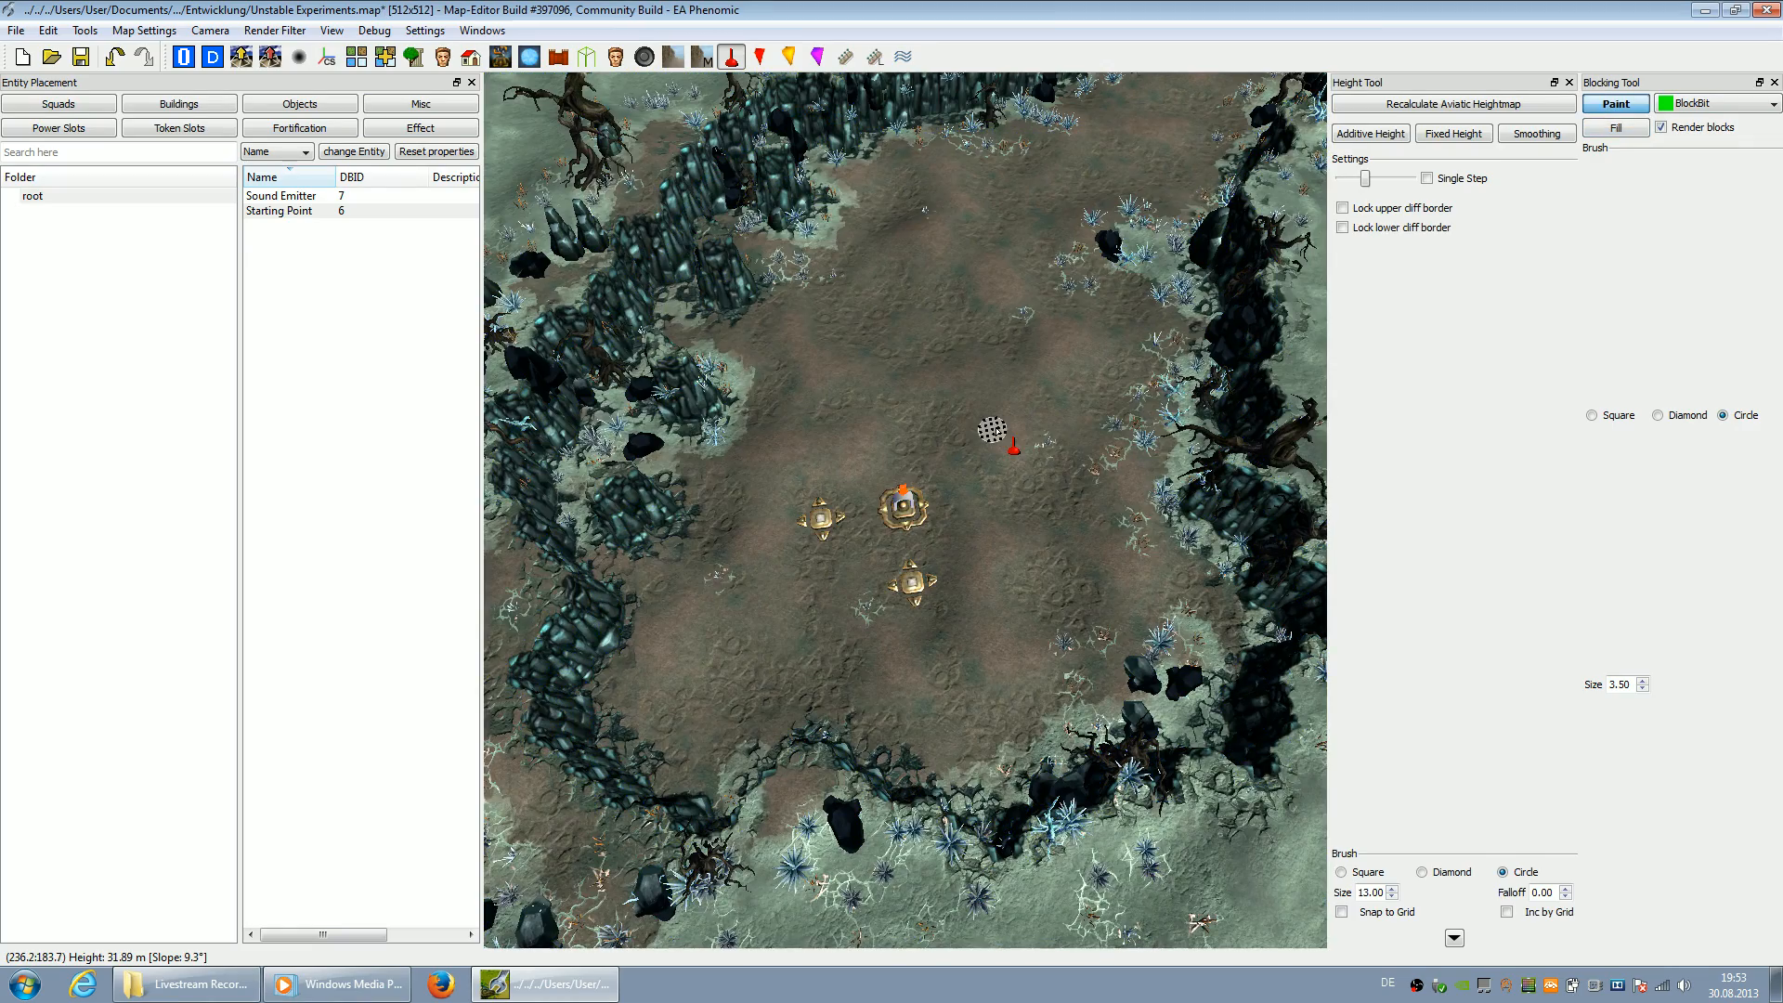
pyautogui.scroll(-3, 996, 430)
pyautogui.scroll(3, 996, 430)
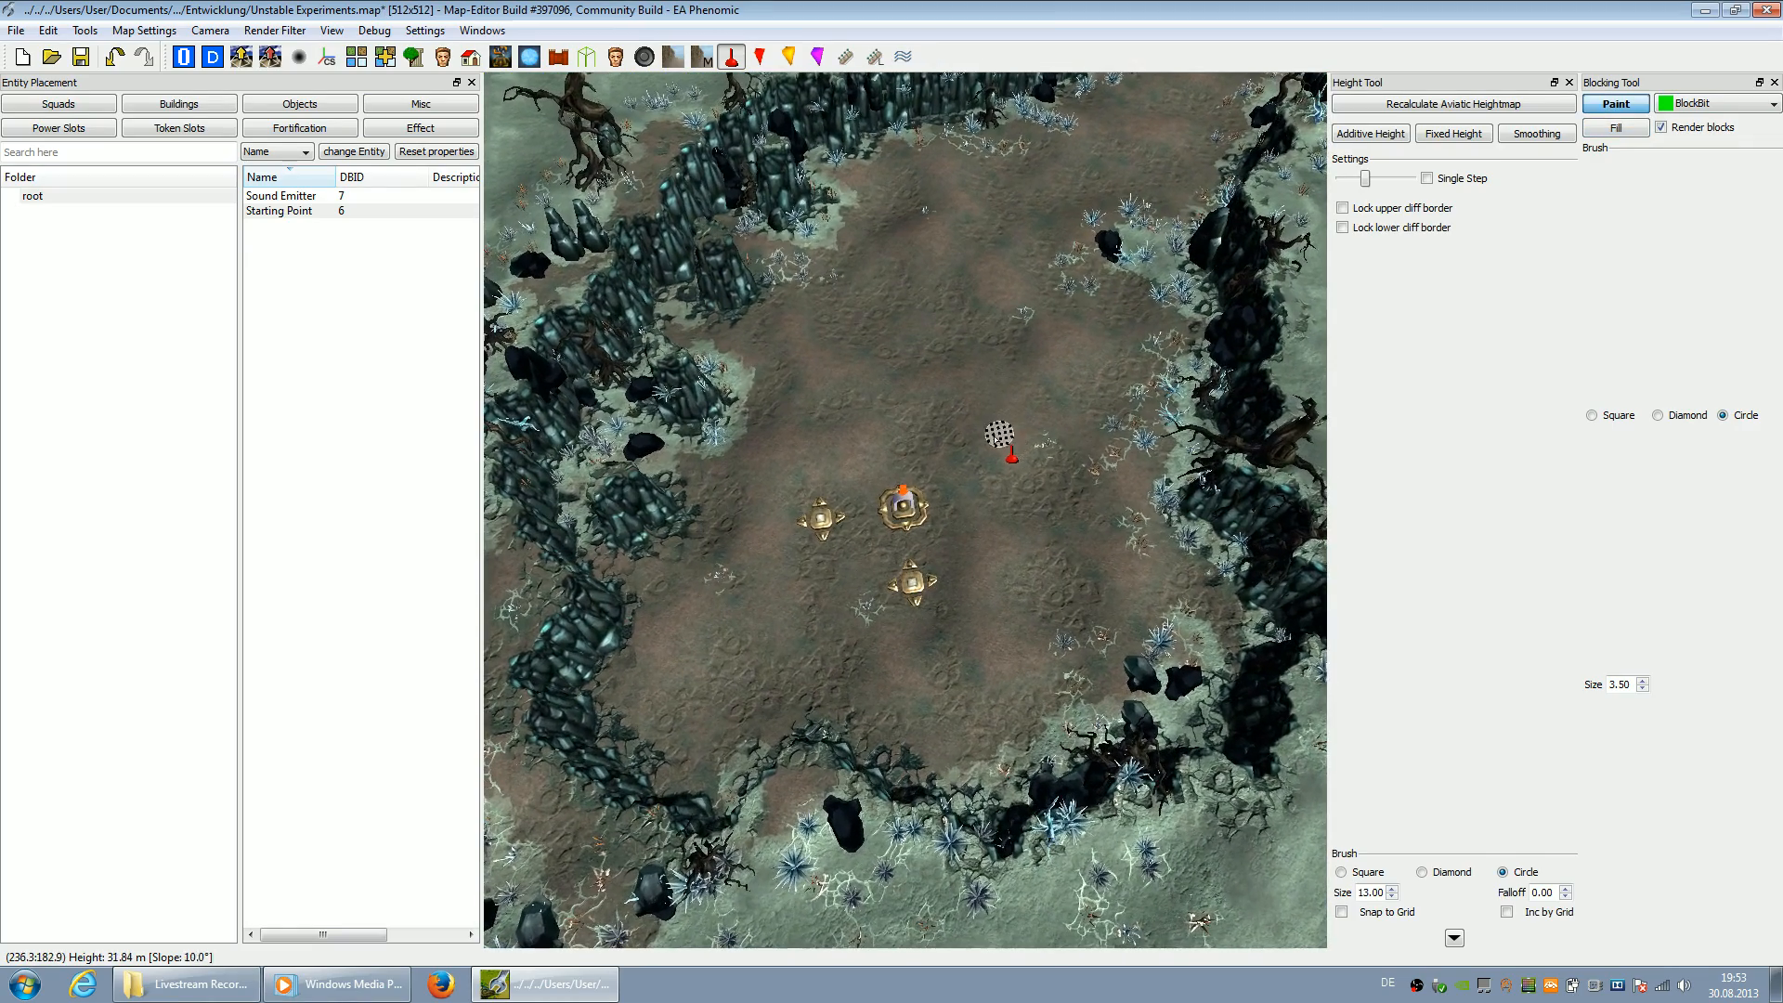
pyautogui.scroll(-2, 1057, 503)
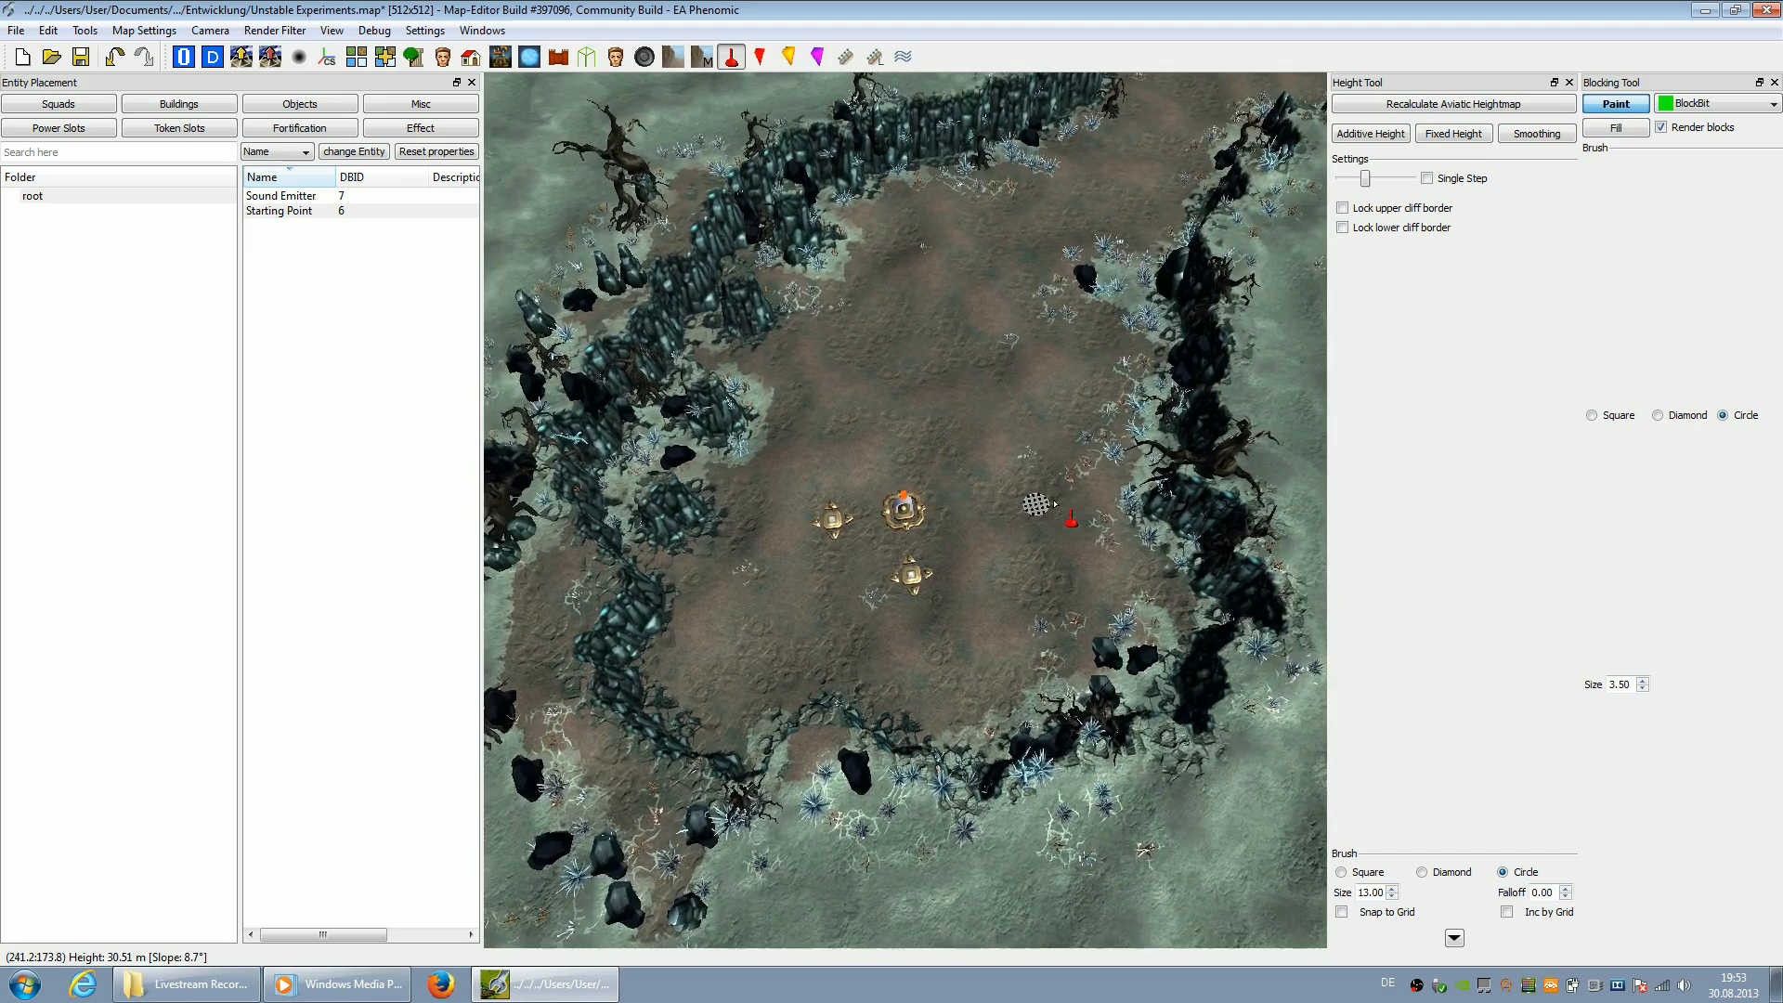
pyautogui.scroll(2, 923, 369)
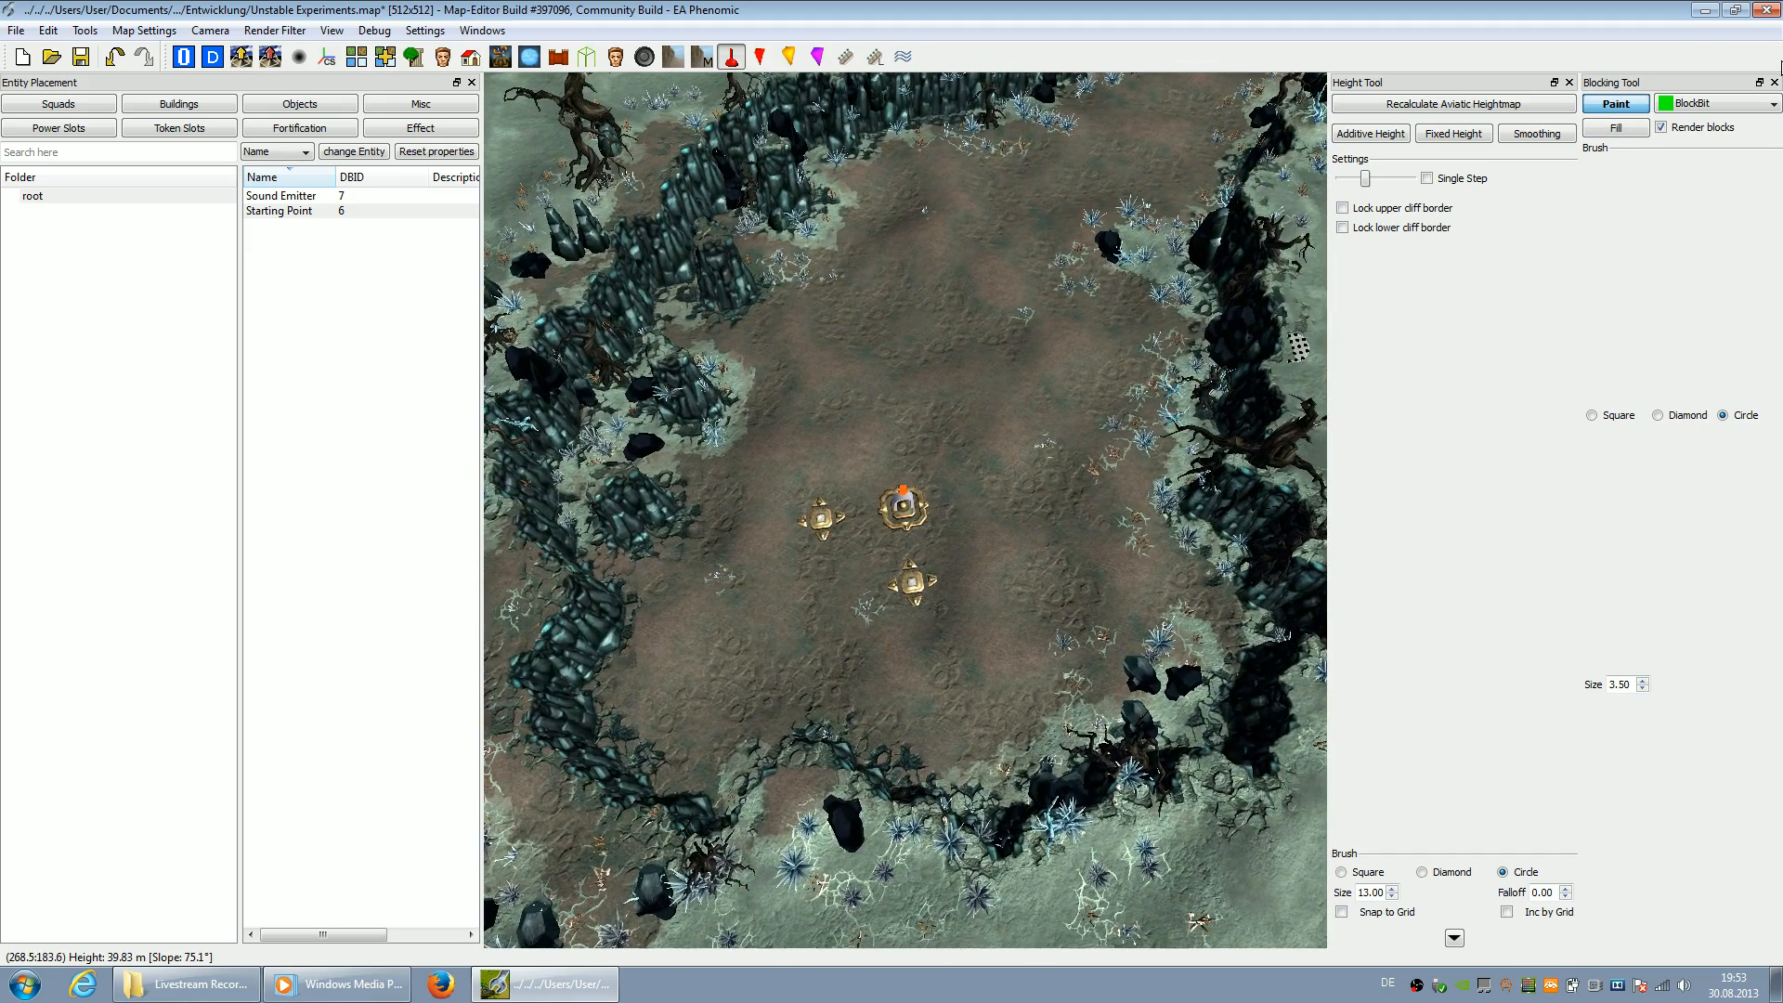
pyautogui.click(1774, 83)
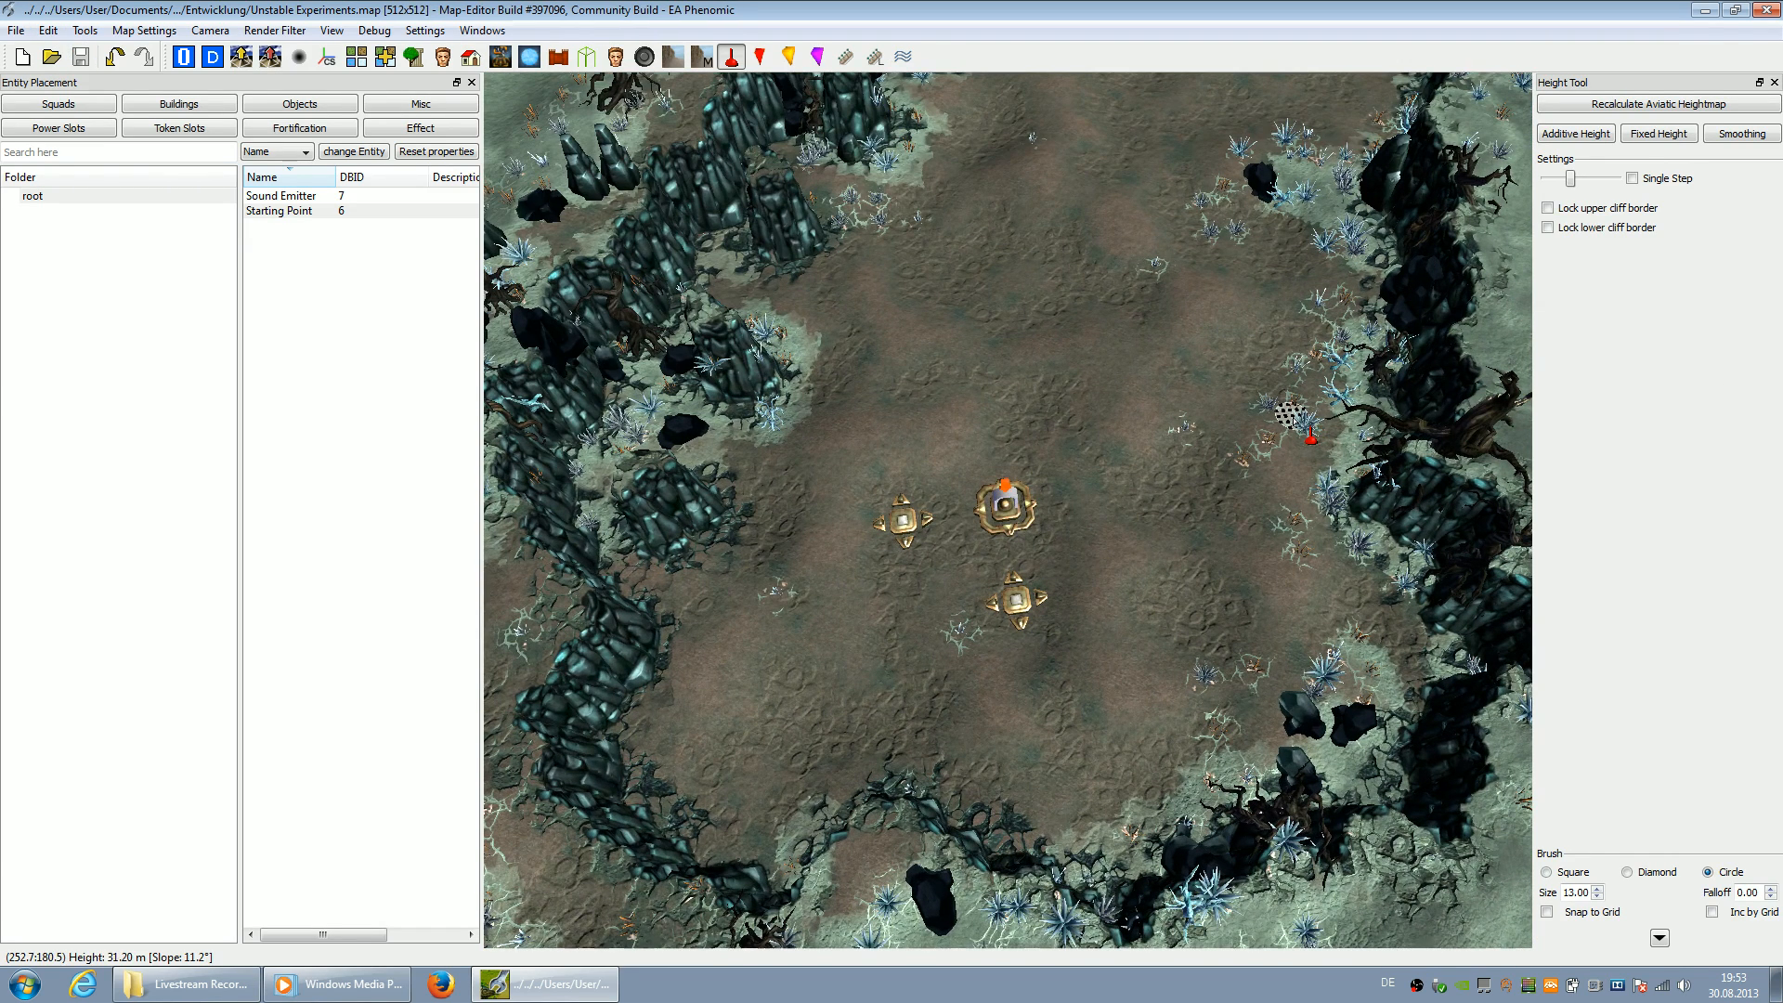
# Examine the clearing, the valley leading out of it and the surrounding cliffs, and close the Height Tool
pyautogui.scroll(-4, 1292, 425)
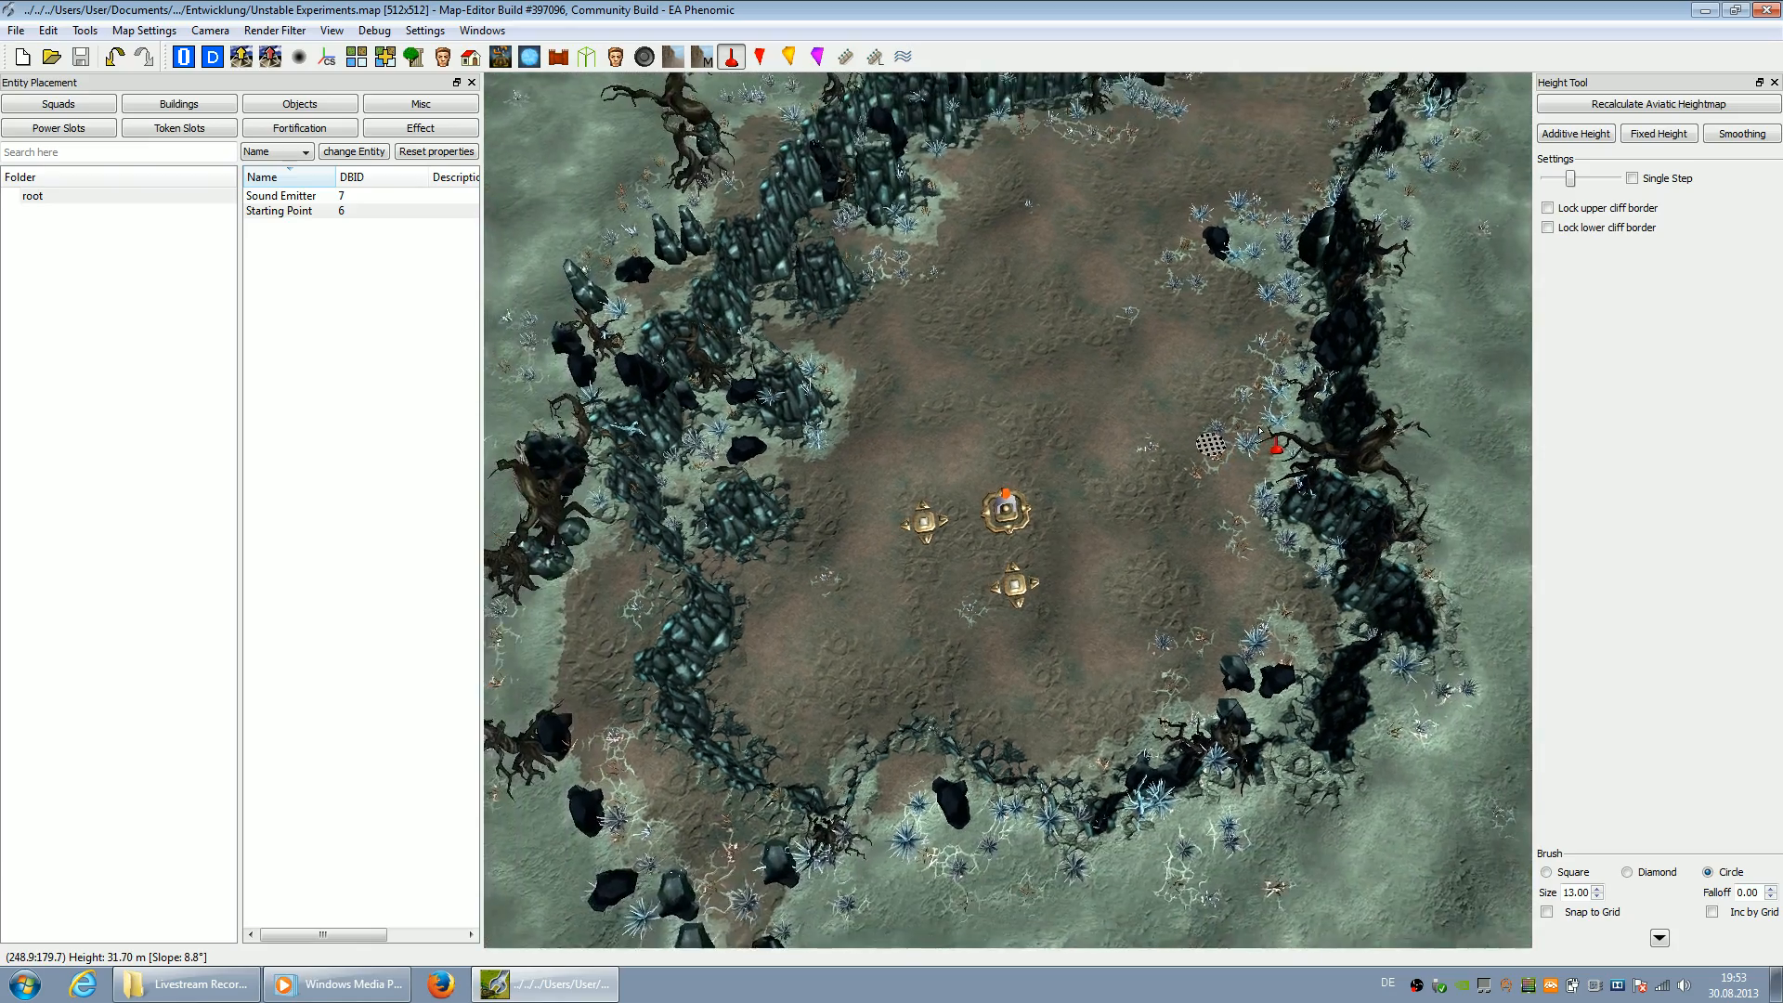
pyautogui.scroll(5, 1264, 436)
pyautogui.press('Down')
pyautogui.press('Left')
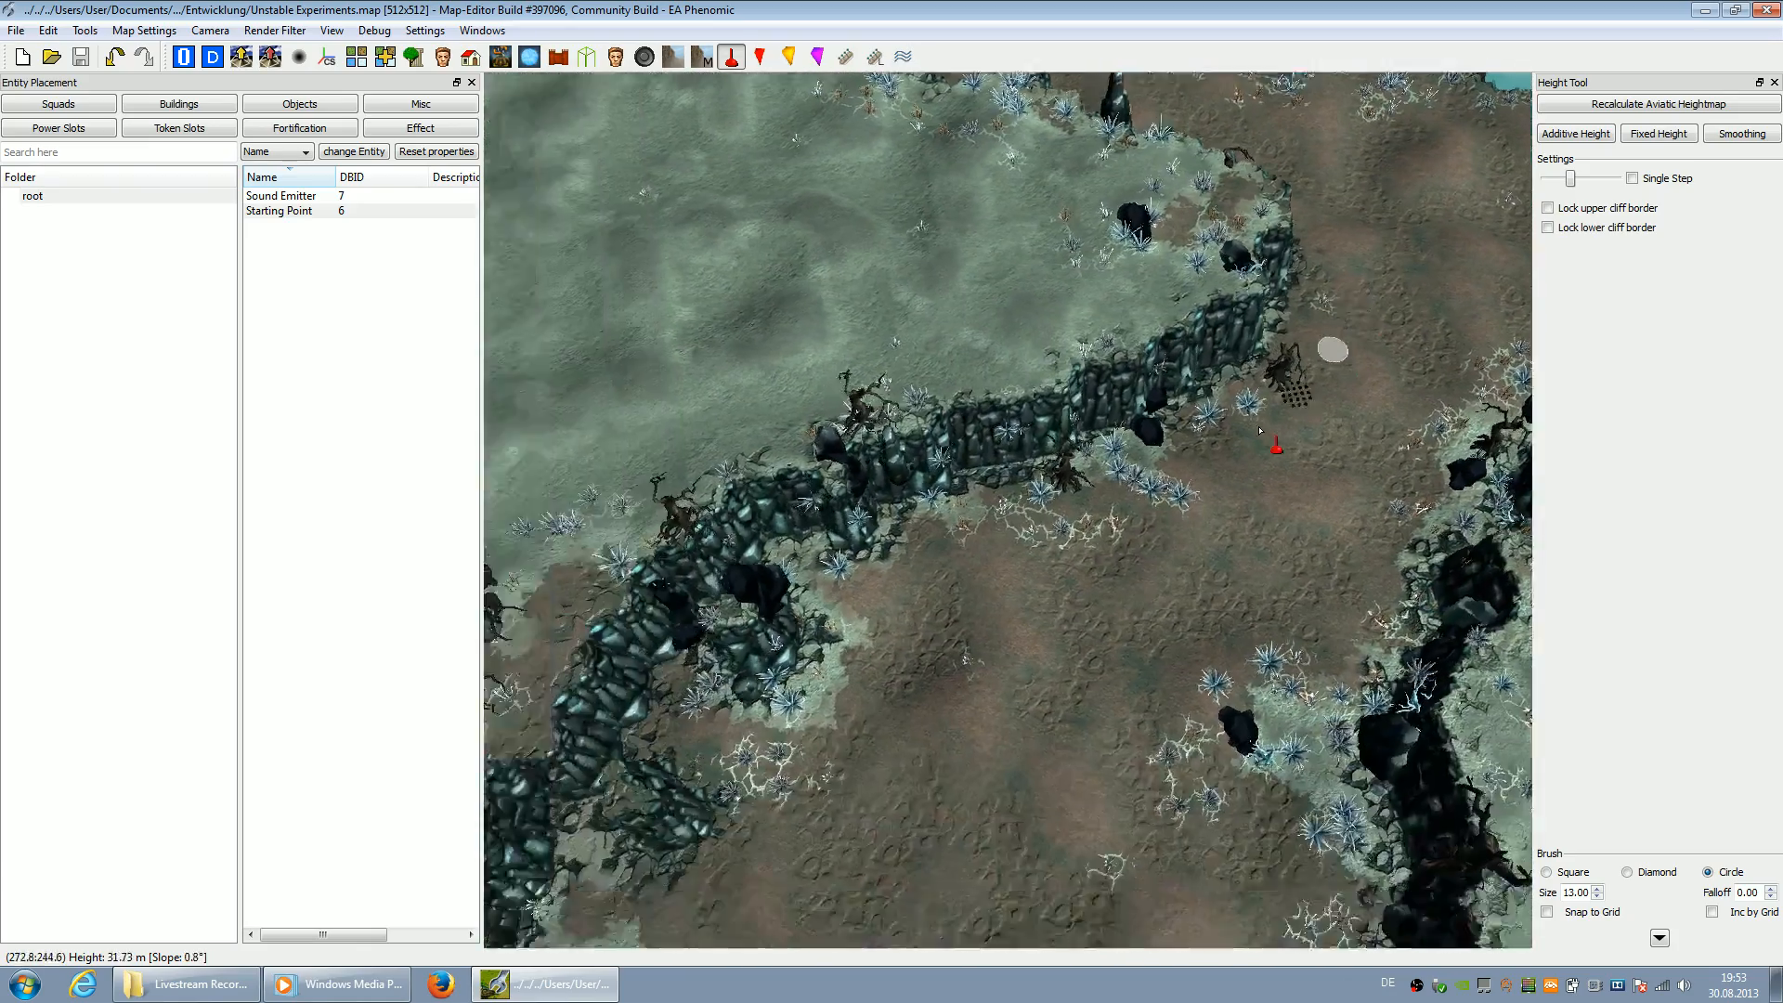
pyautogui.press('Down')
pyautogui.press('Left')
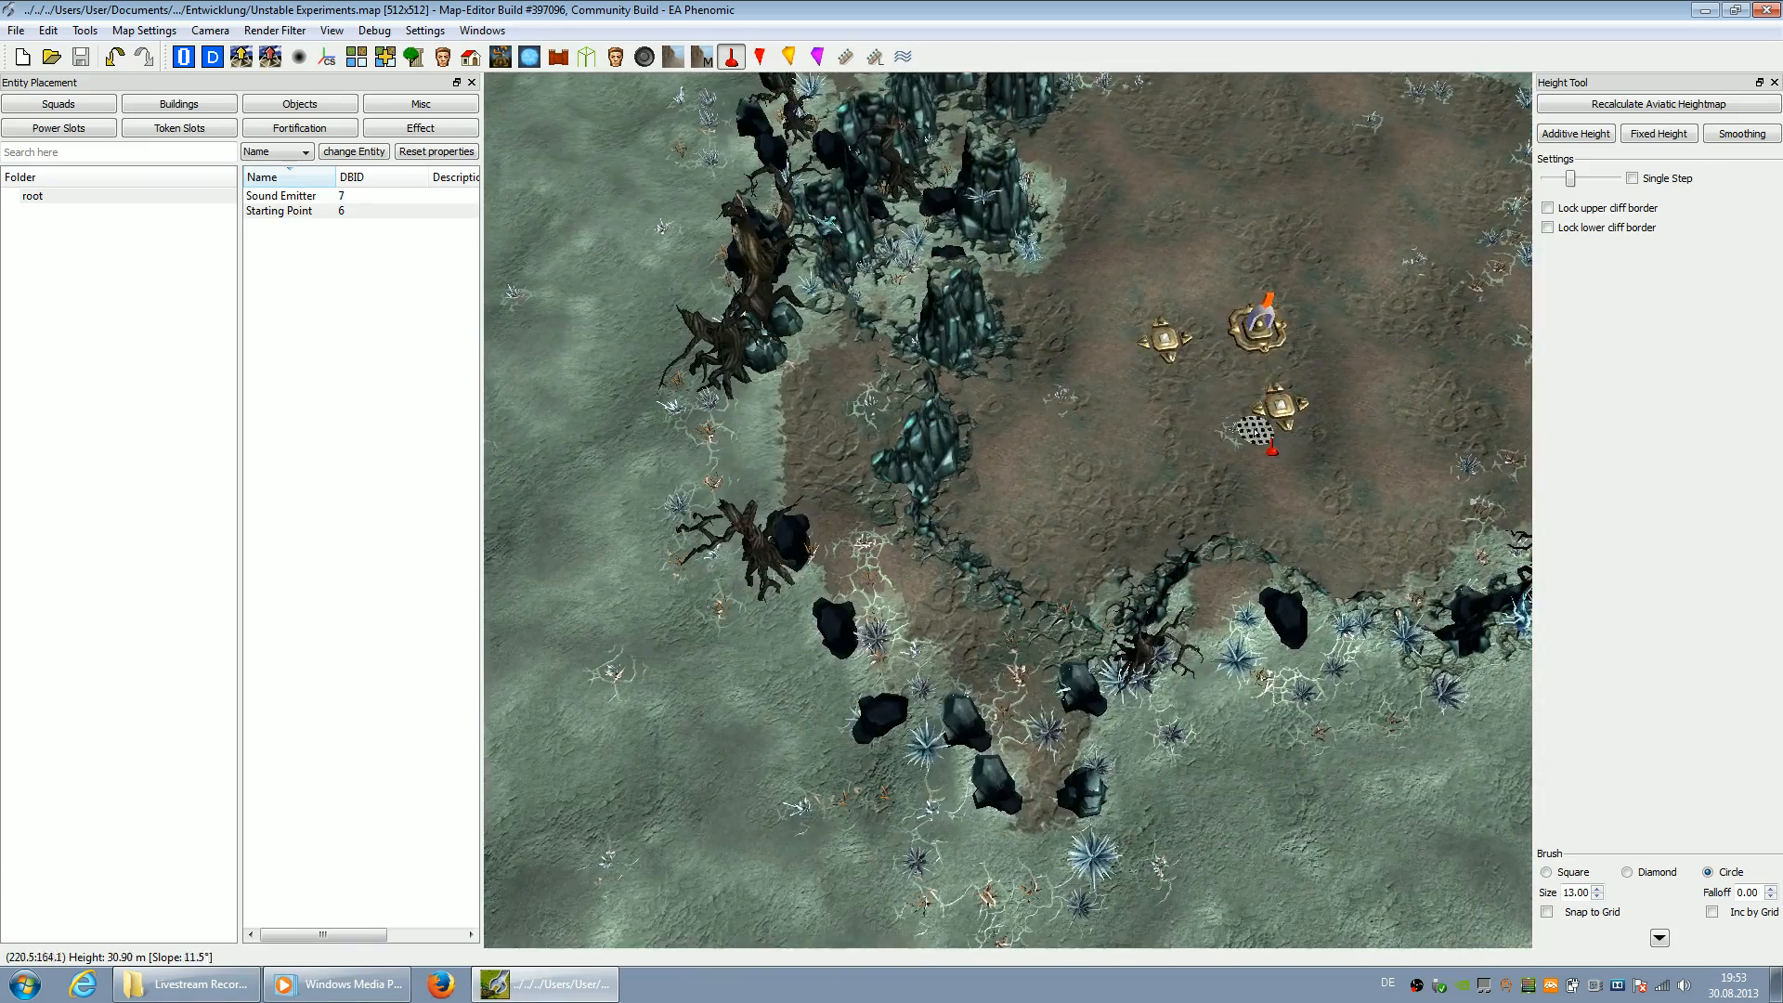
pyautogui.scroll(2, 1249, 432)
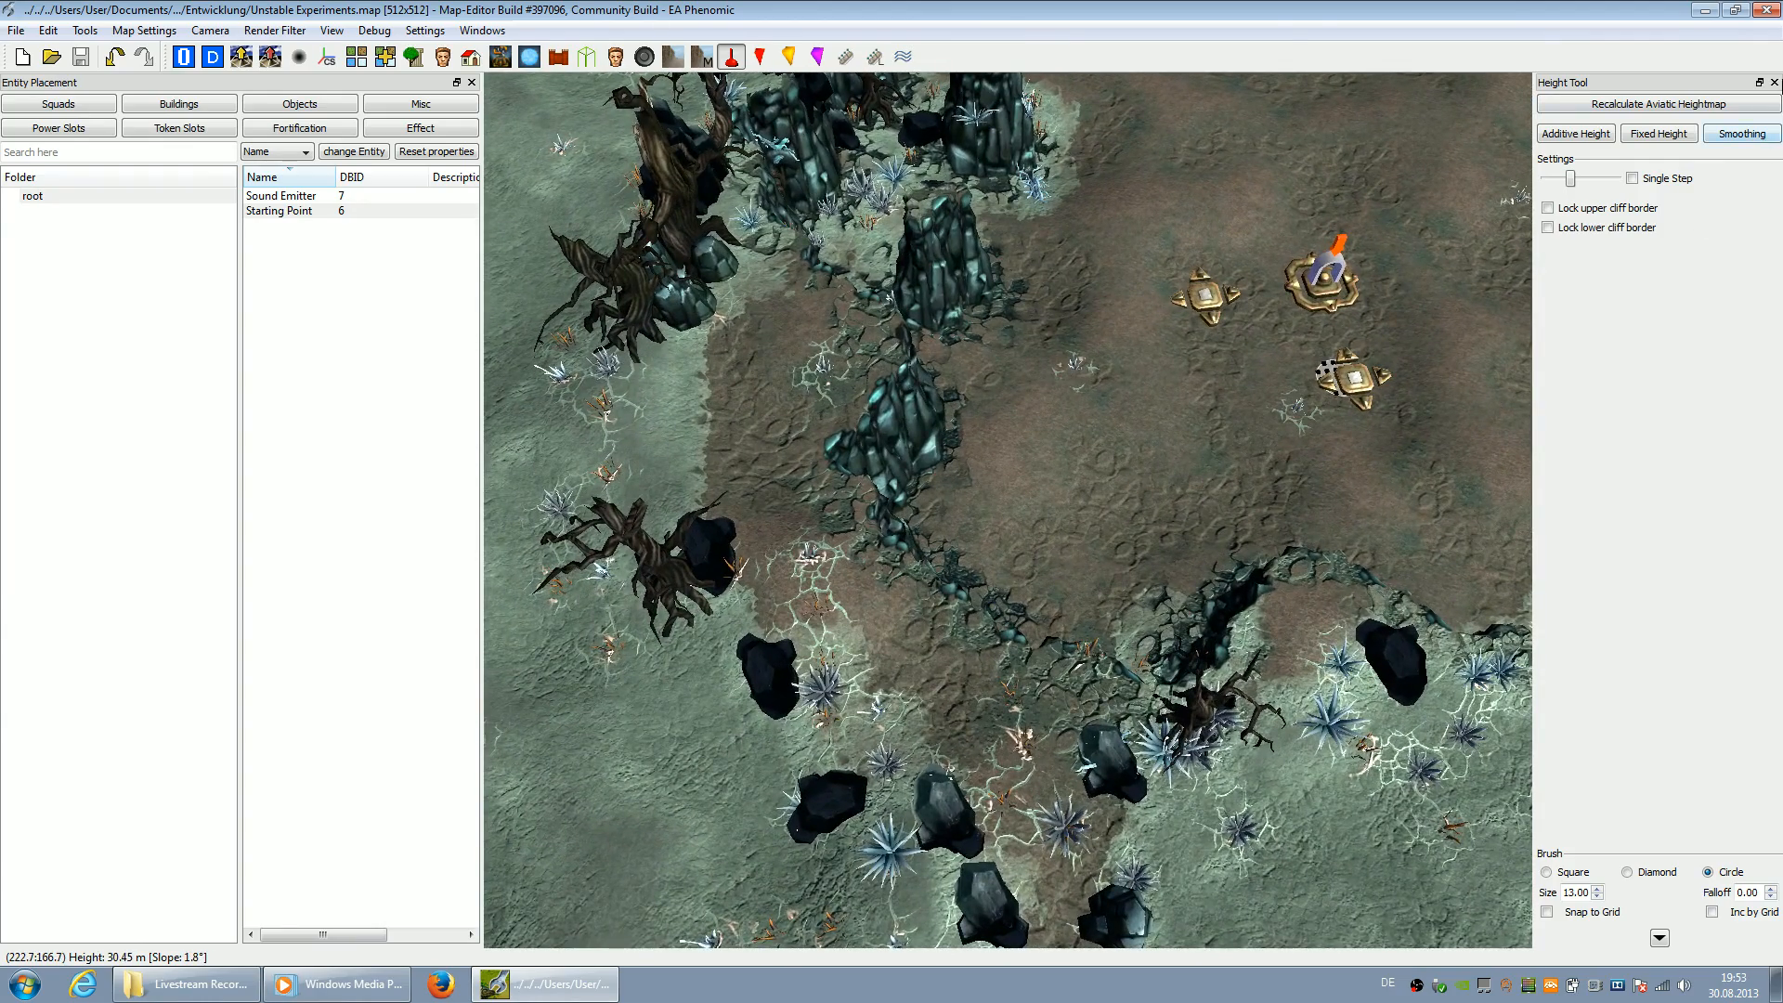
pyautogui.click(1775, 83)
pyautogui.scroll(3, 910, 239)
pyautogui.press('Up')
pyautogui.press('Right')
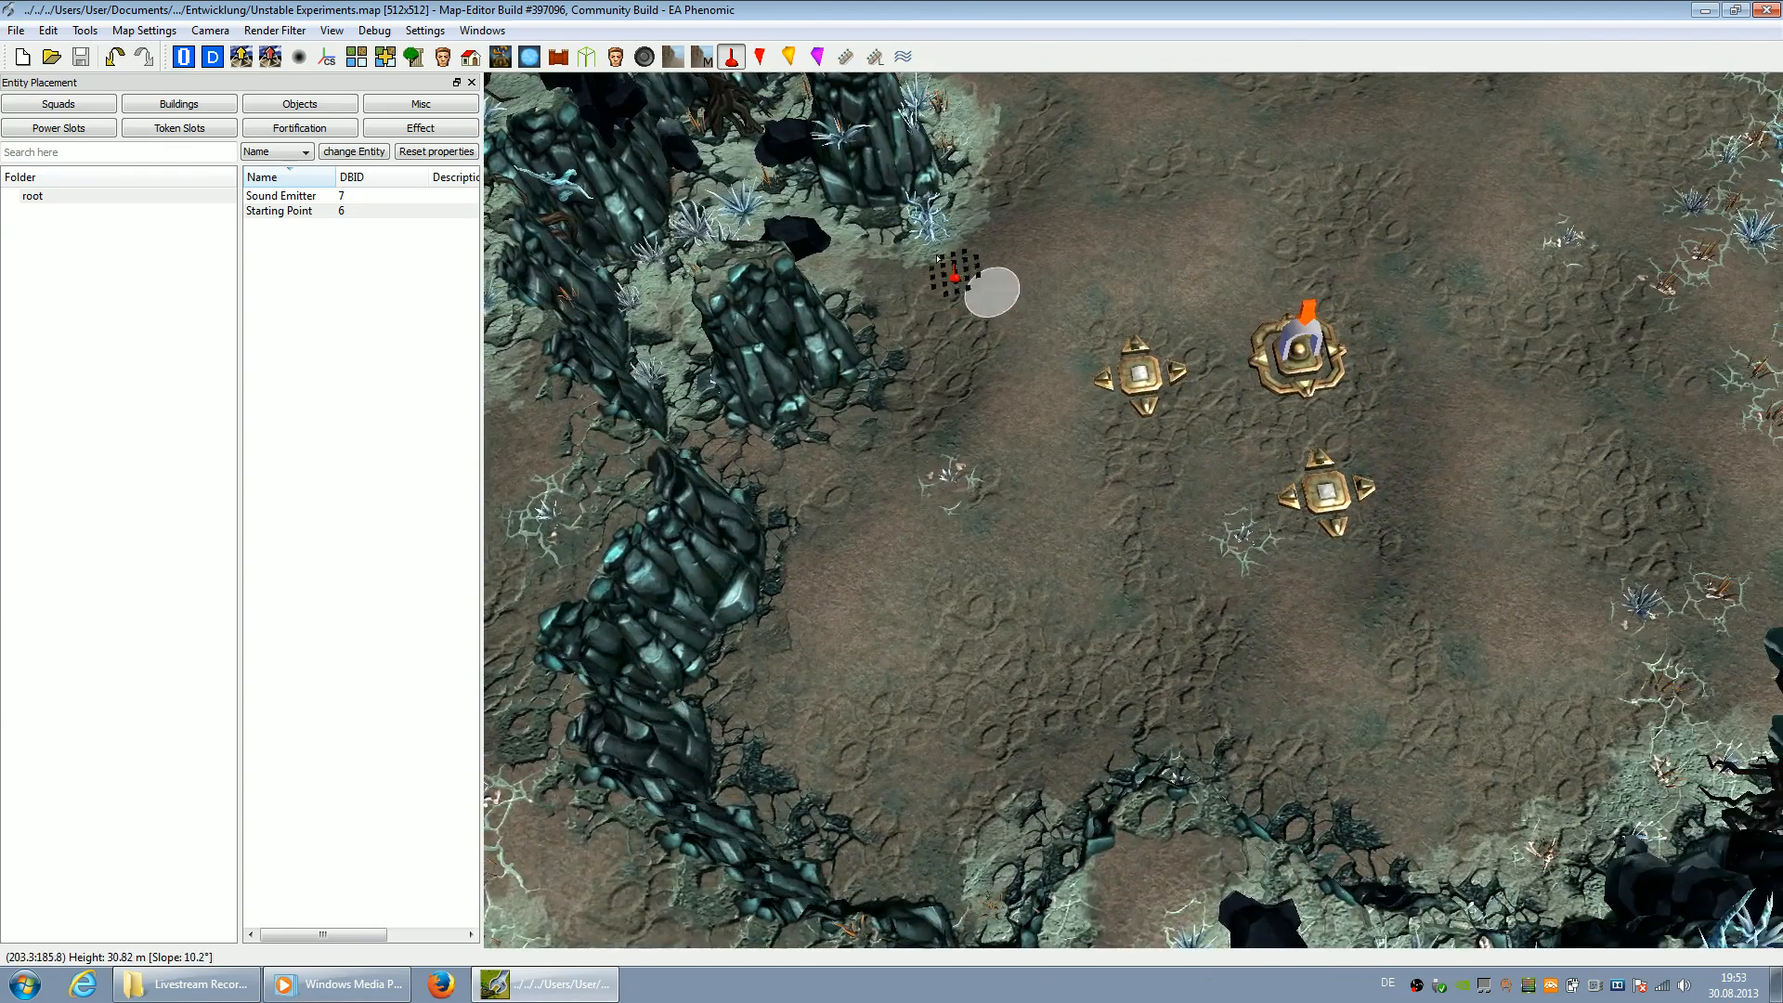
pyautogui.press('Left')
# Collapse the frostland and lava object folders and open the 00000 Generic folder under Leveldesign, Props
pyautogui.click(181, 104)
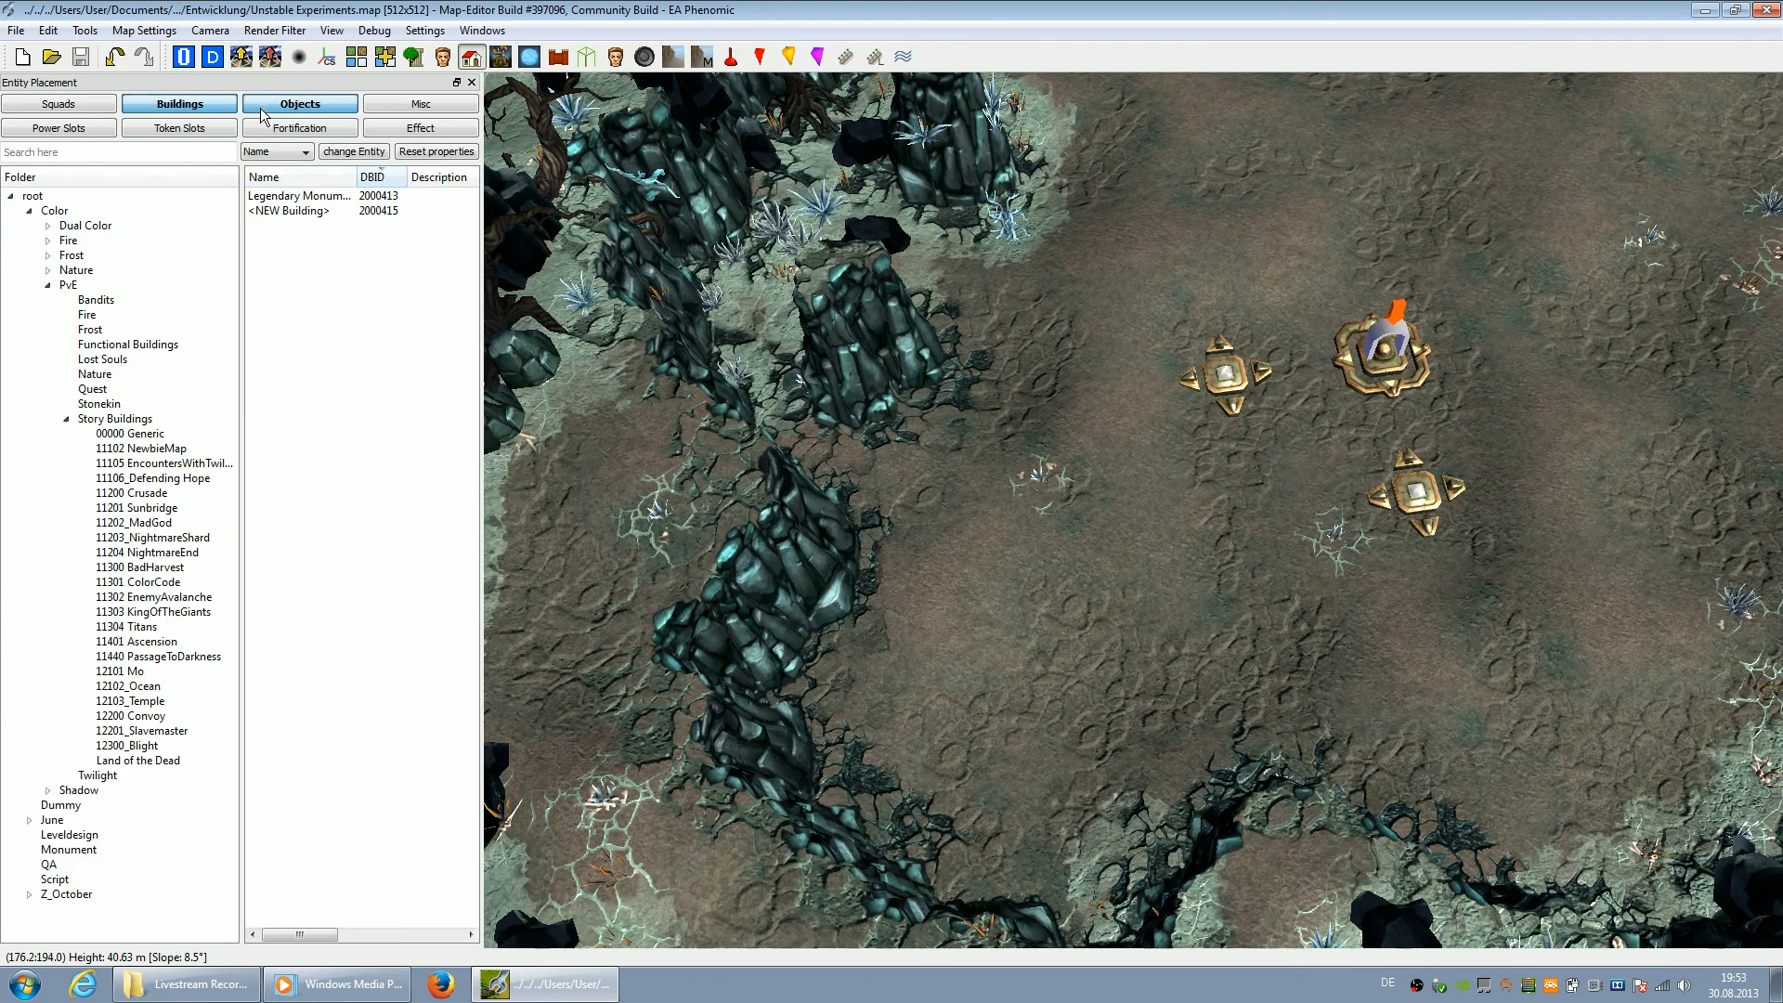
pyautogui.click(263, 113)
pyautogui.click(69, 128)
pyautogui.click(273, 105)
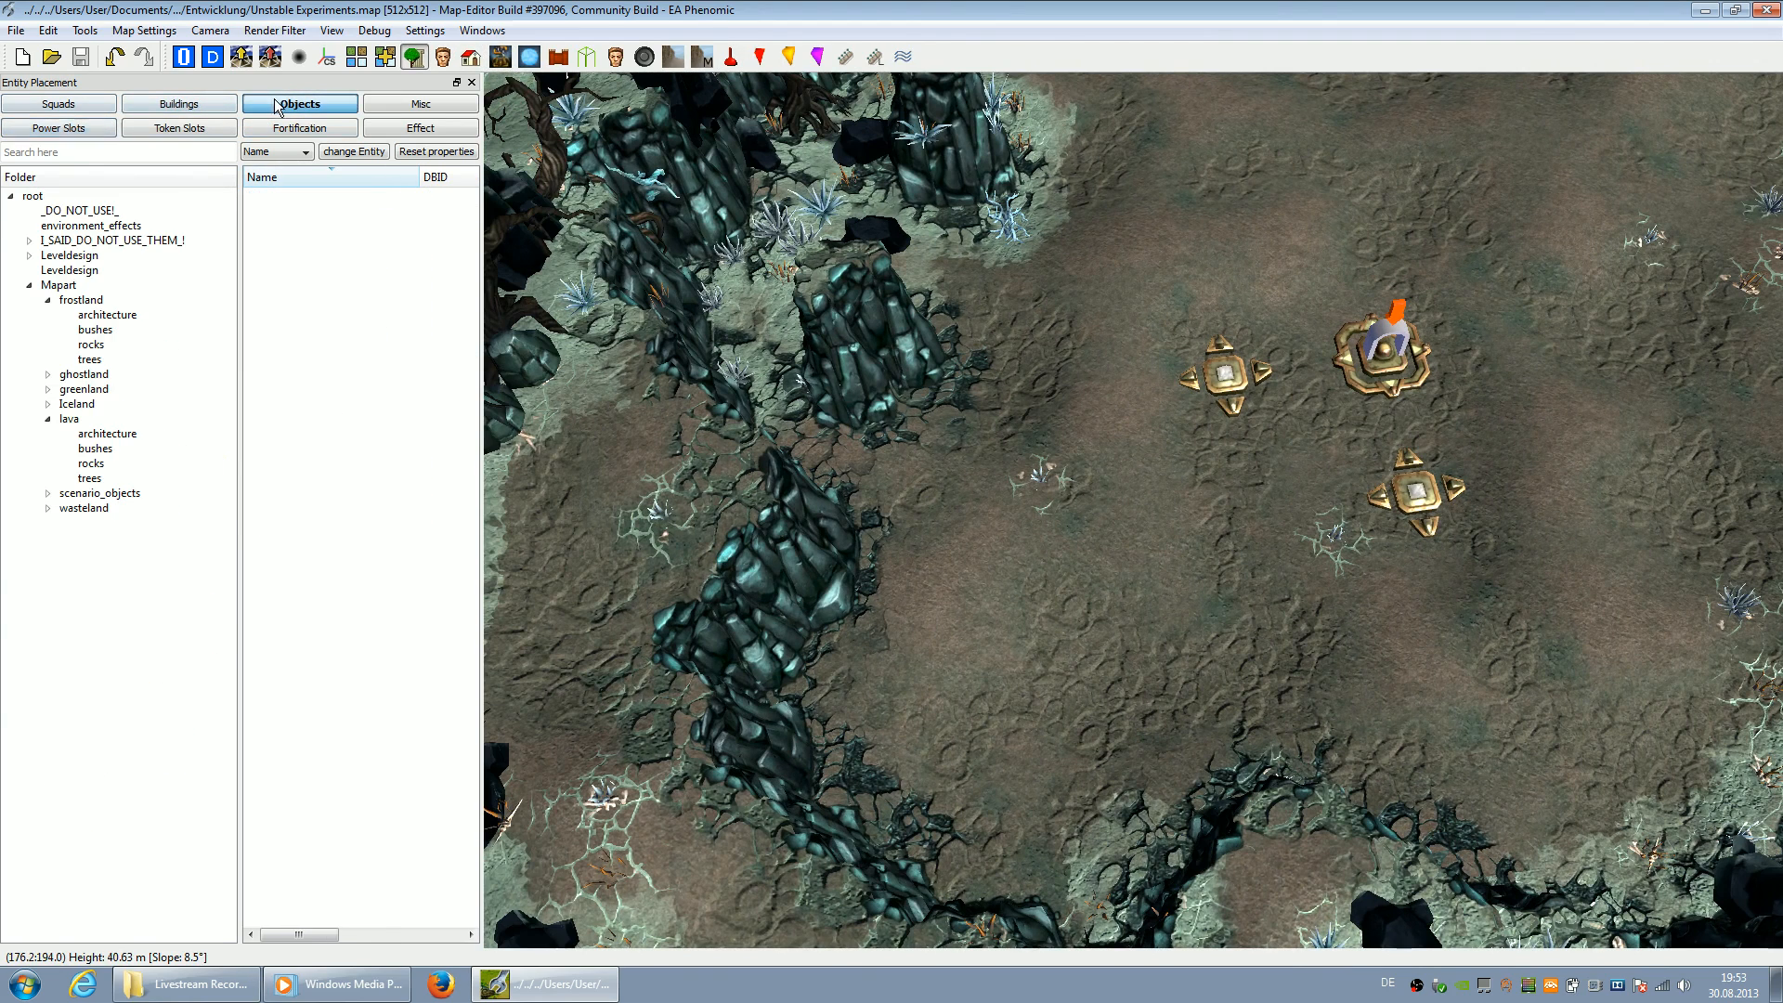
pyautogui.click(48, 301)
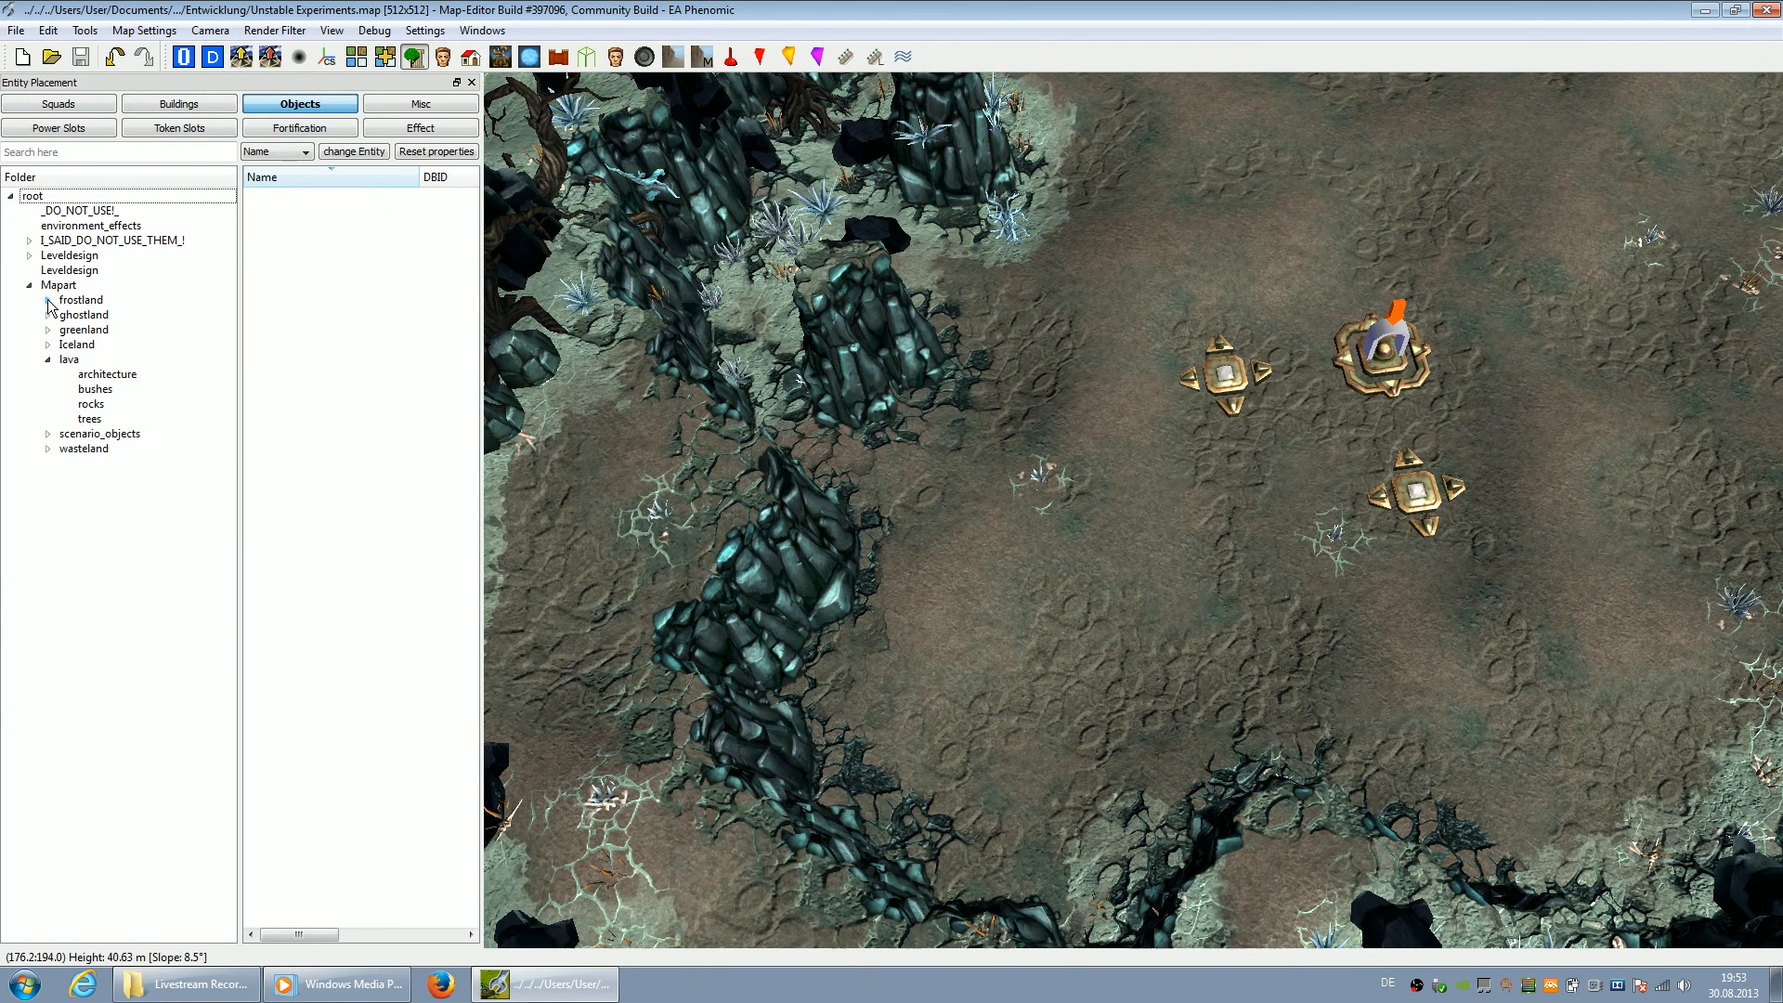
pyautogui.click(48, 360)
pyautogui.click(31, 255)
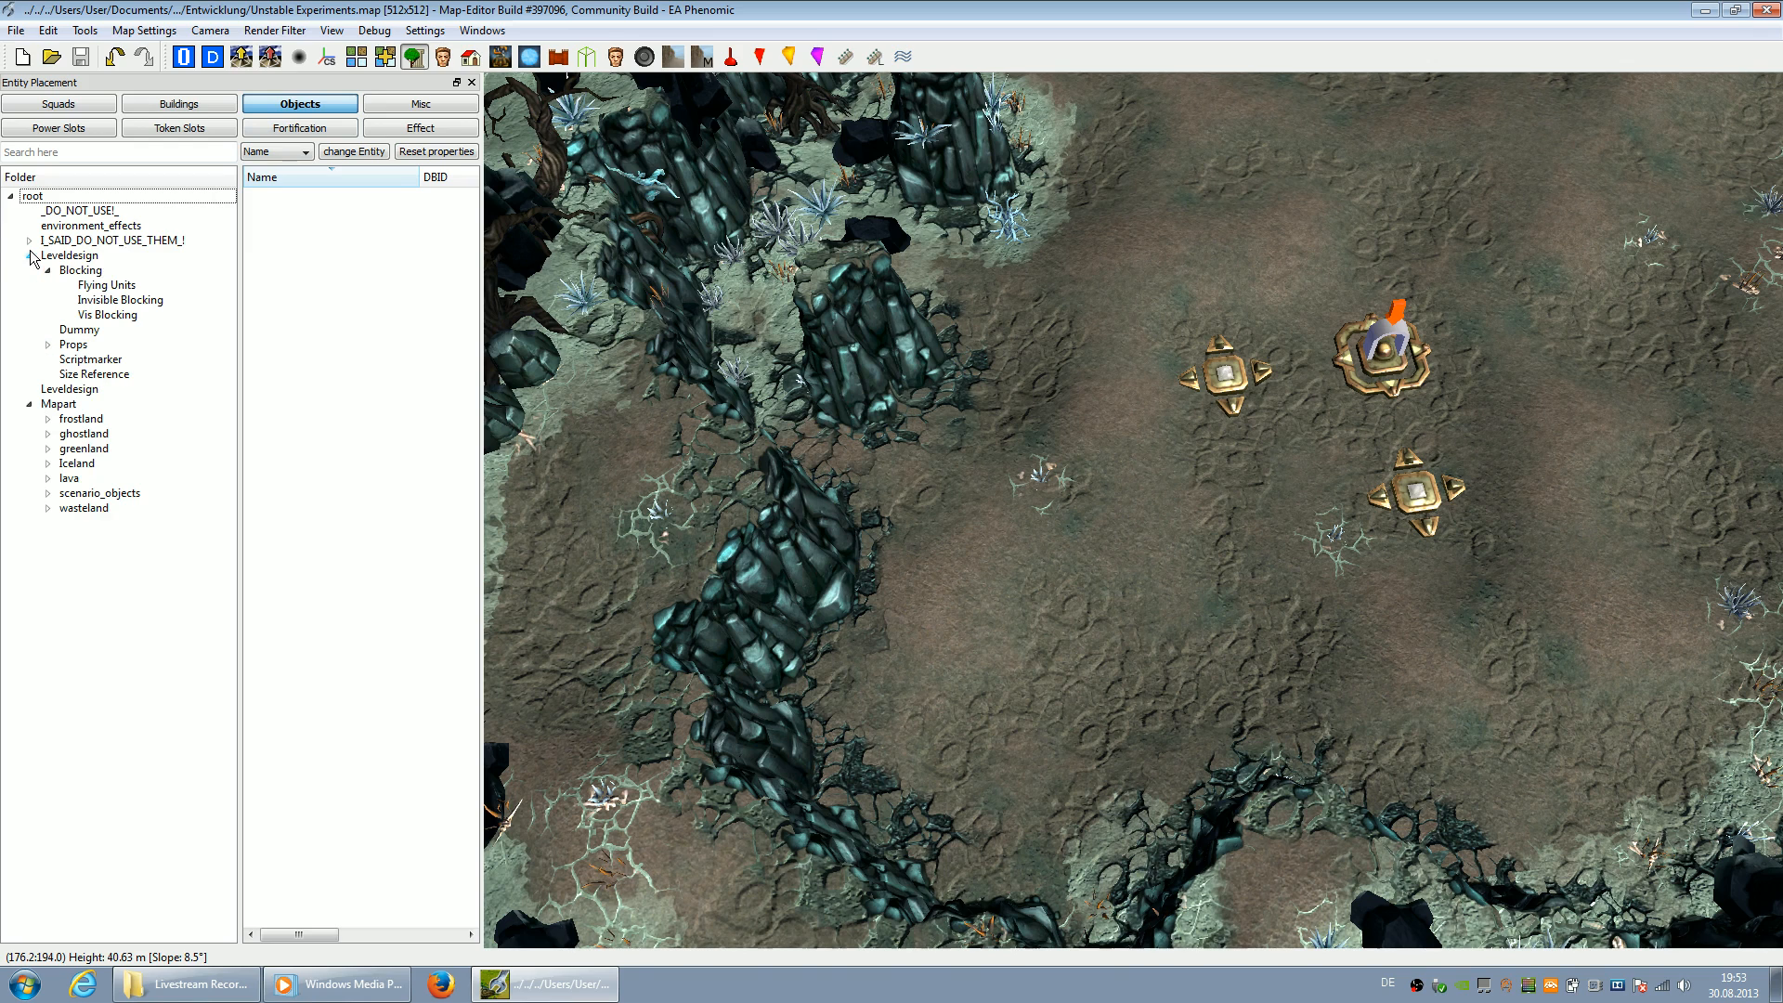
pyautogui.click(50, 285)
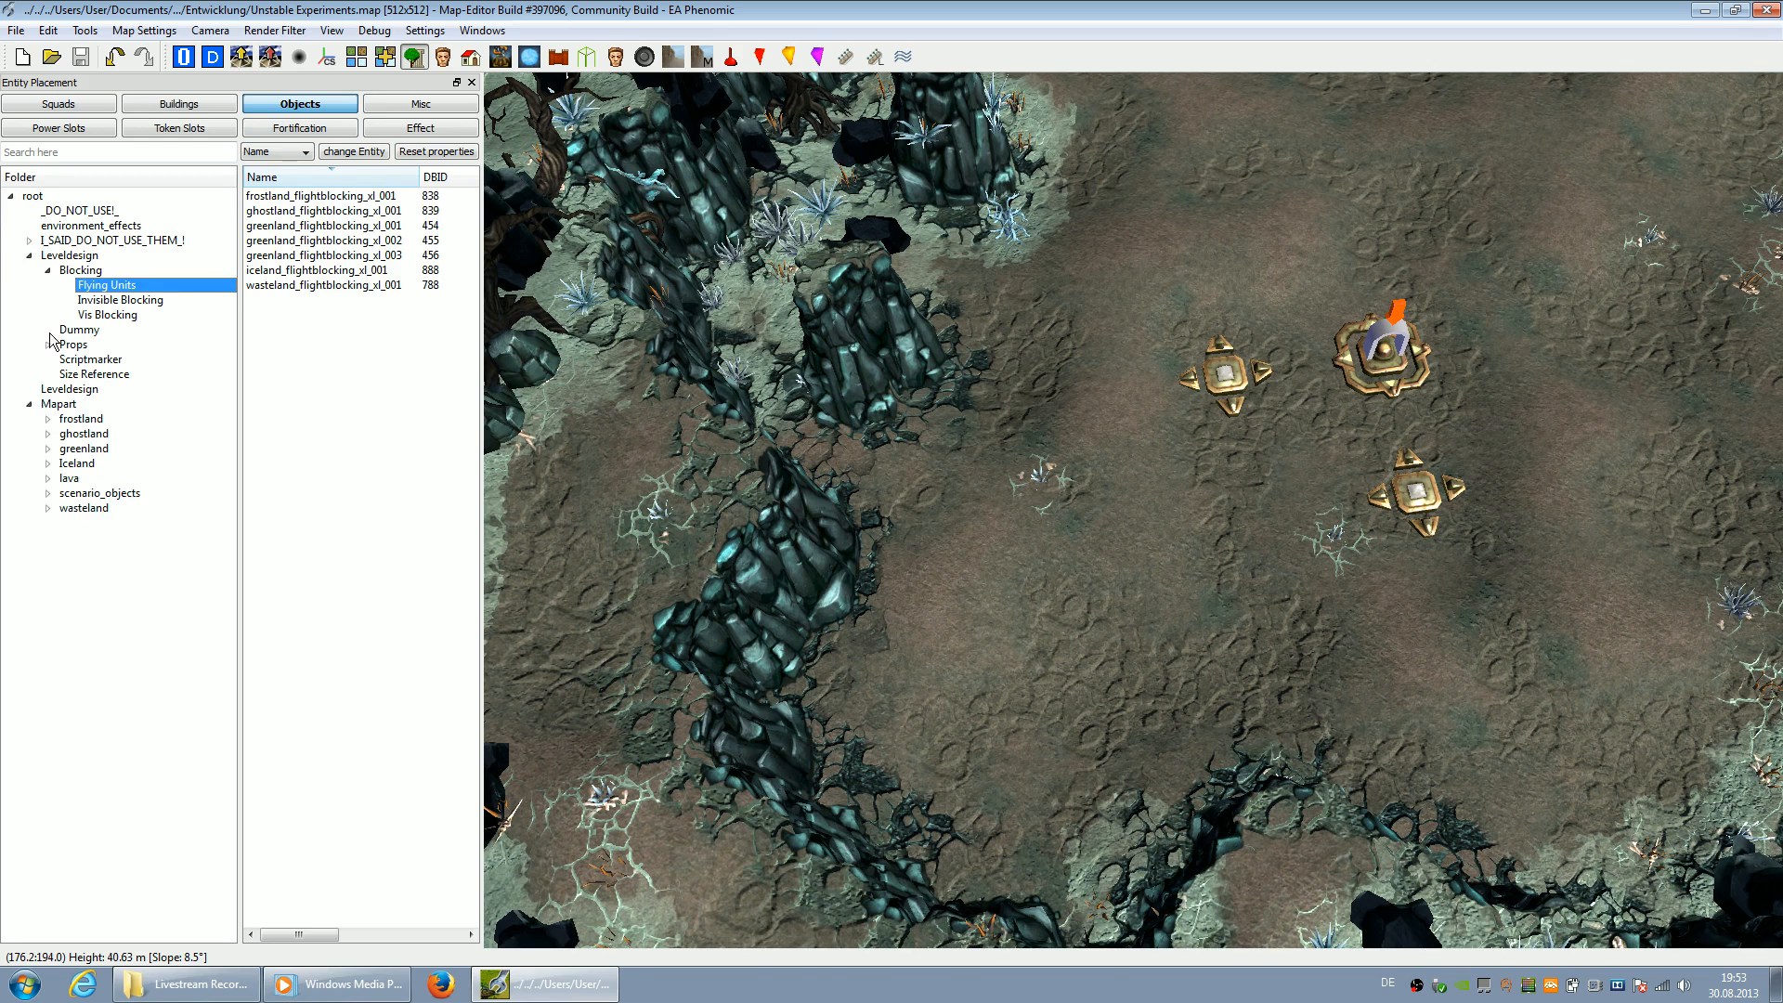
pyautogui.click(48, 344)
pyautogui.click(82, 359)
# Preview the generic props on the terrain, from the special devices through the magic gates to the spawn cave entries
pyautogui.click(330, 210)
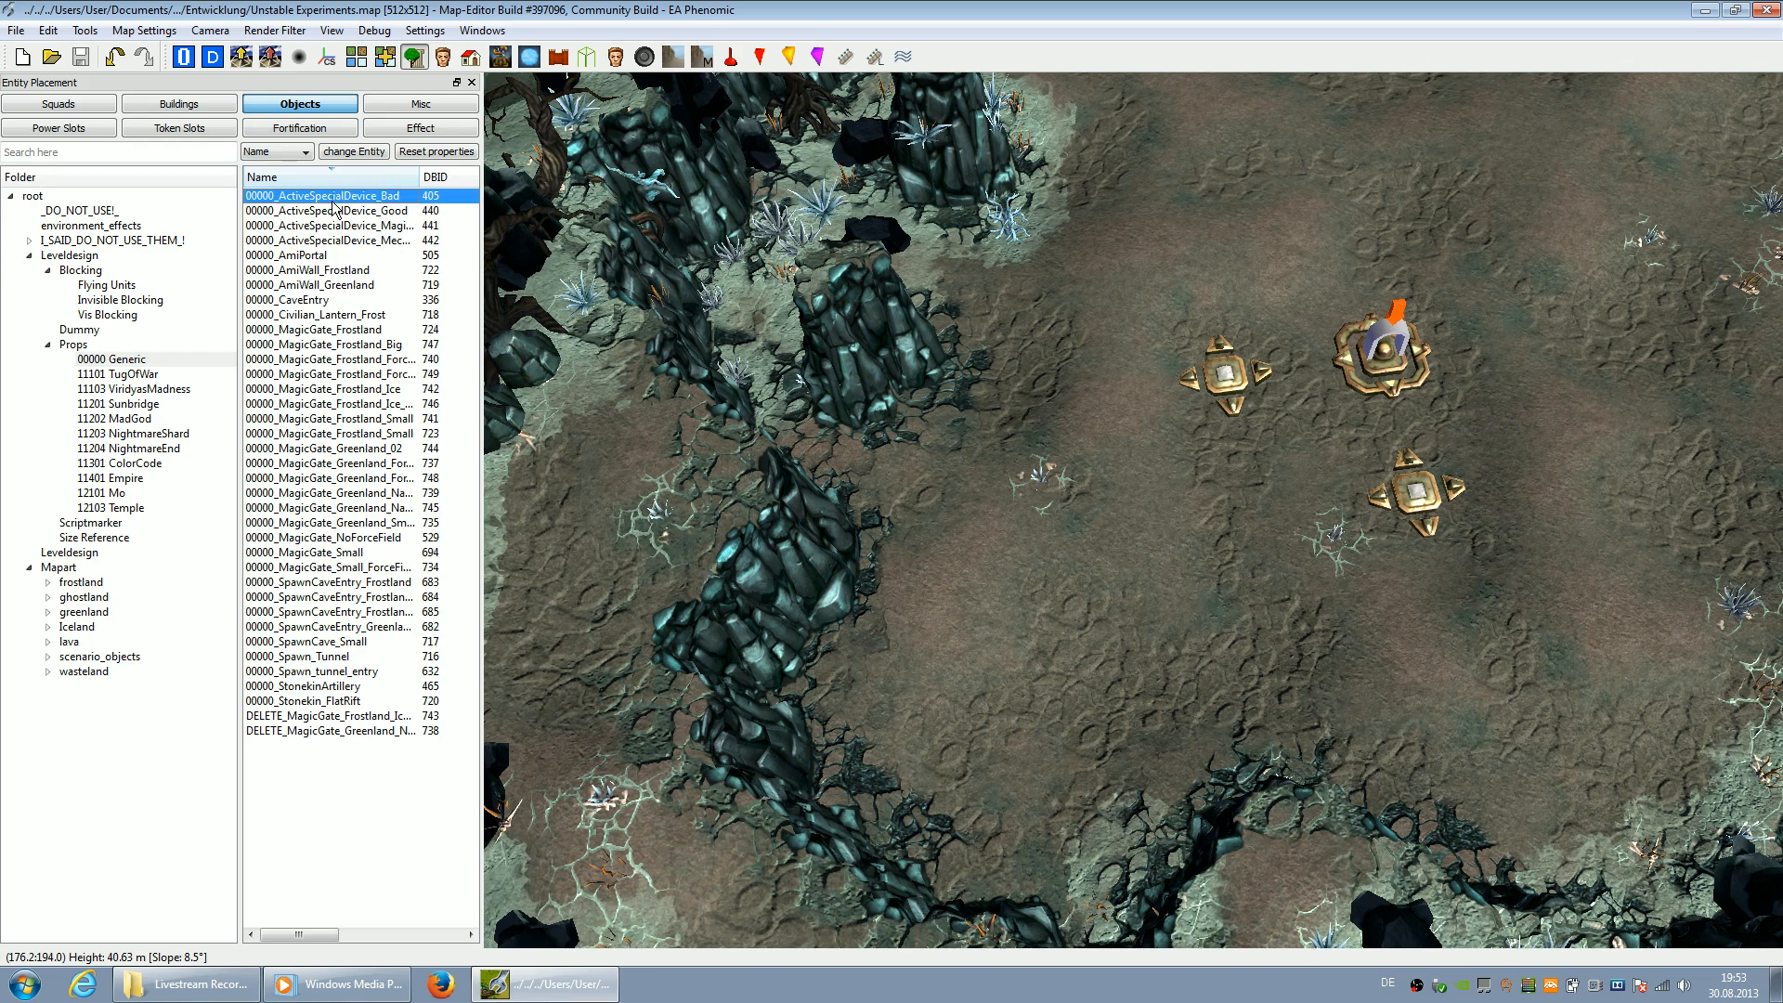
pyautogui.press('Down')
pyautogui.press('Down')
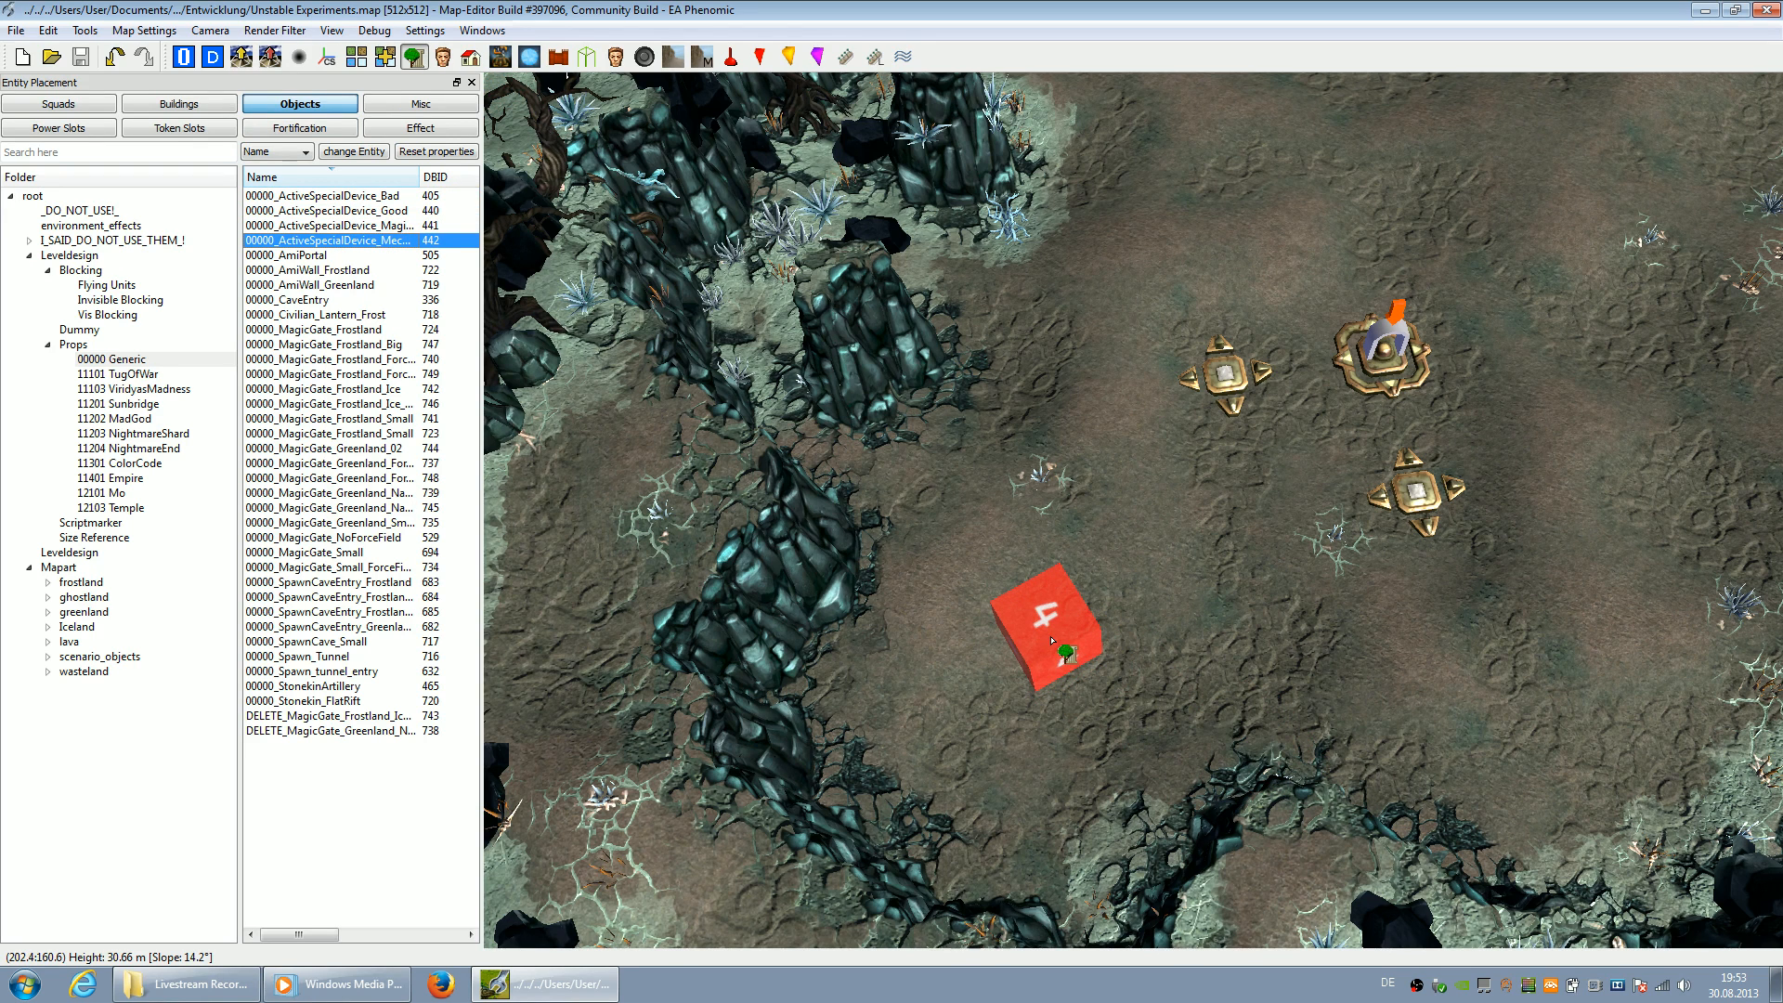
pyautogui.click(327, 315)
pyautogui.press('Down')
pyautogui.press('Down')
pyautogui.press('Down')
pyautogui.press('Down')
pyautogui.press('Down')
pyautogui.press('Down')
pyautogui.press('Down')
pyautogui.press('Down')
pyautogui.press('Down')
pyautogui.press('Down')
pyautogui.press('Down')
pyautogui.press('Down')
pyautogui.press('Down')
pyautogui.press('Down')
pyautogui.press('Down')
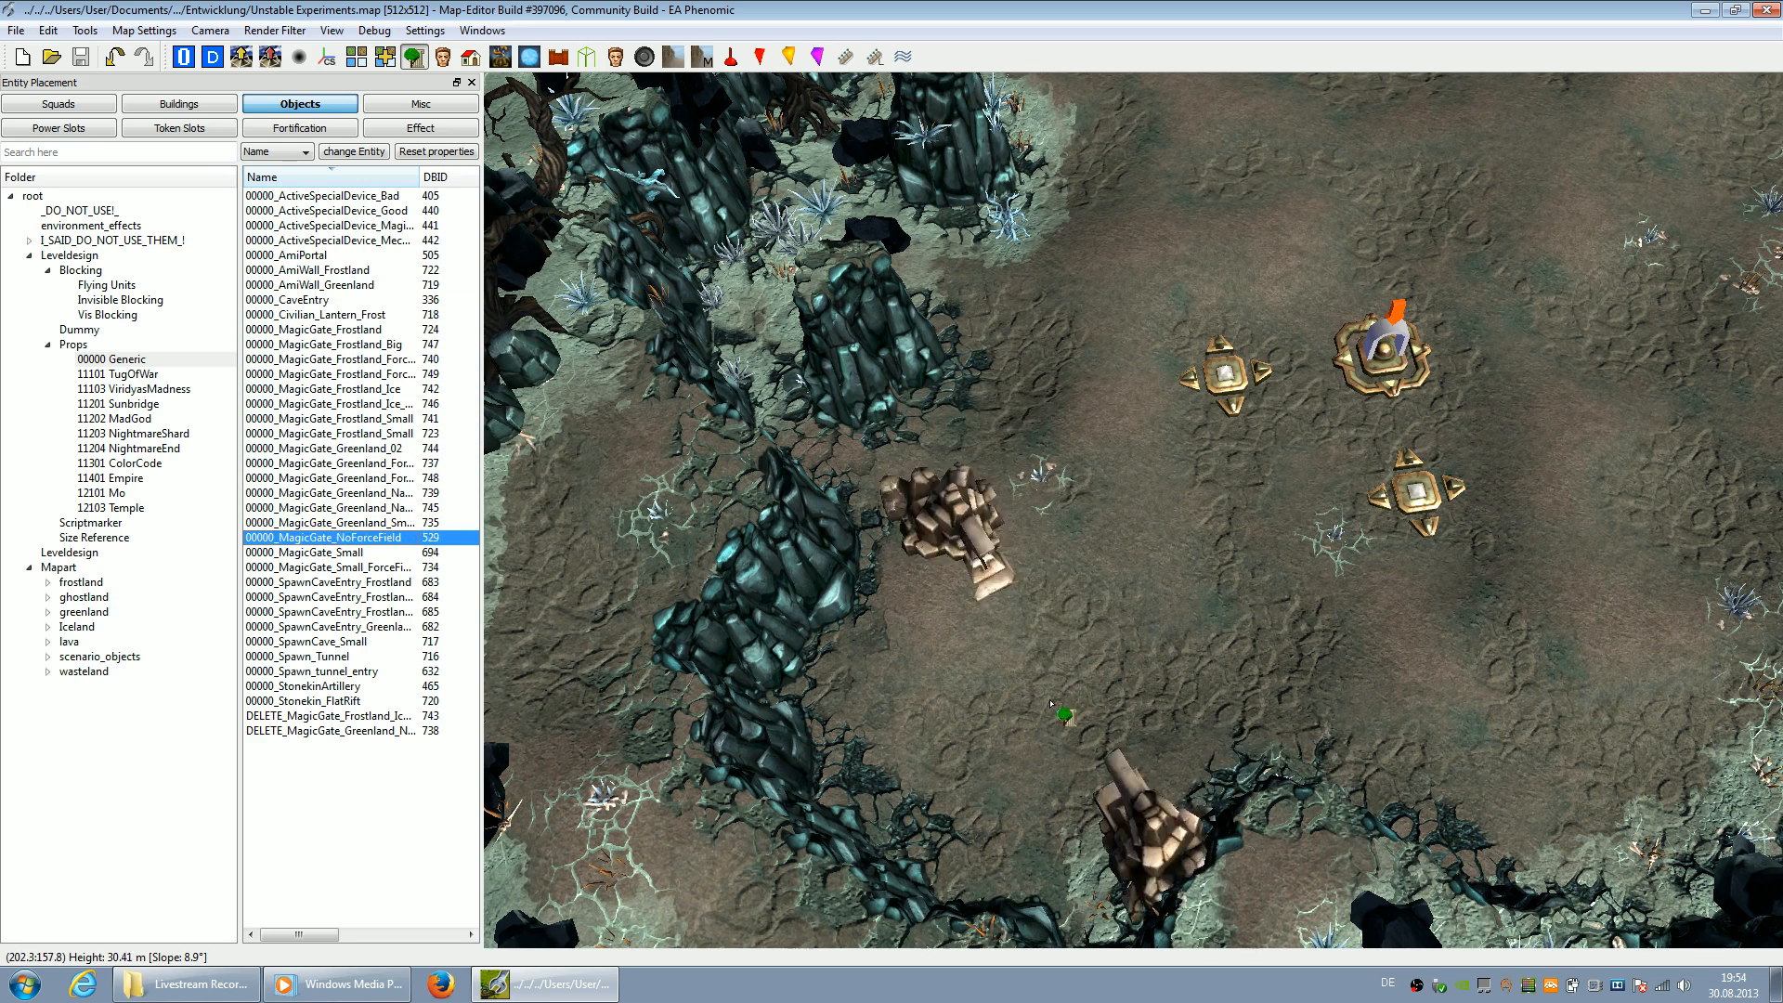
pyautogui.press('Down')
pyautogui.press('Down')
pyautogui.press('Down')
pyautogui.press('Down')
pyautogui.press('Down')
pyautogui.press('Down')
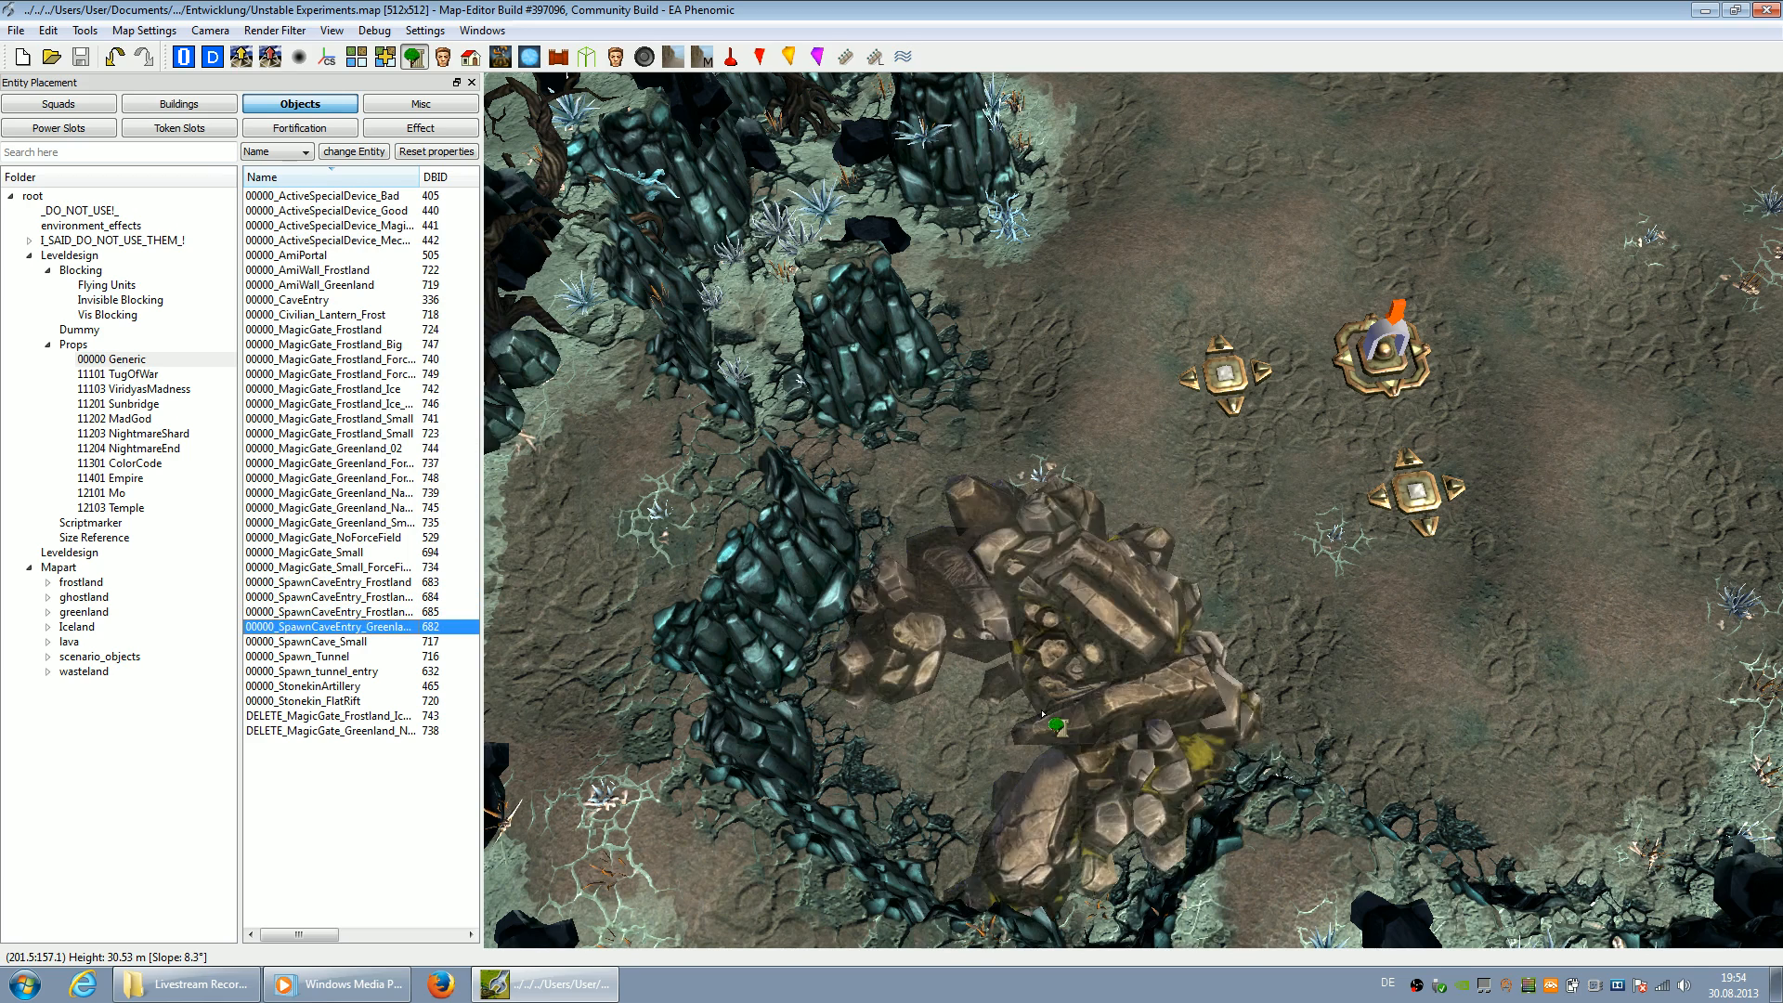
# Place a 00000_Spawn_Tunnel prop in the southwest corner of the clearing, beside the cliff
pyautogui.press('Down')
pyautogui.press('Down')
pyautogui.moveTo(1055, 696); pyautogui.dragTo(1010, 747)
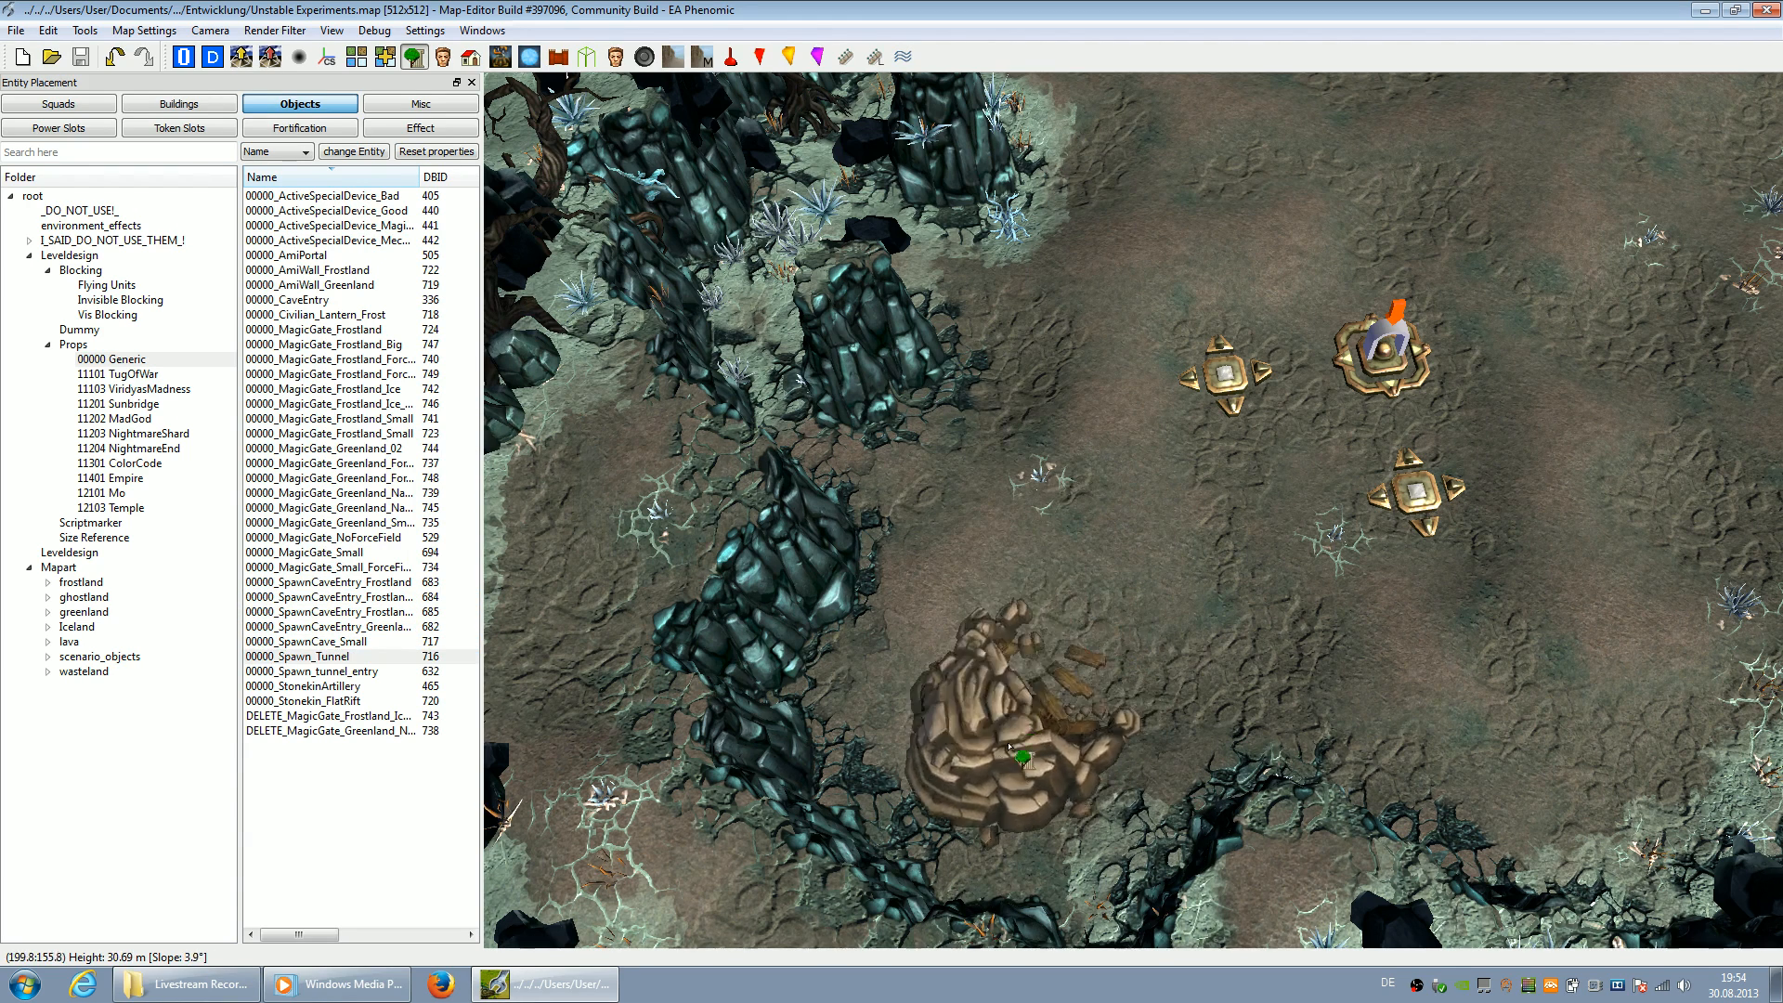
pyautogui.click(969, 773)
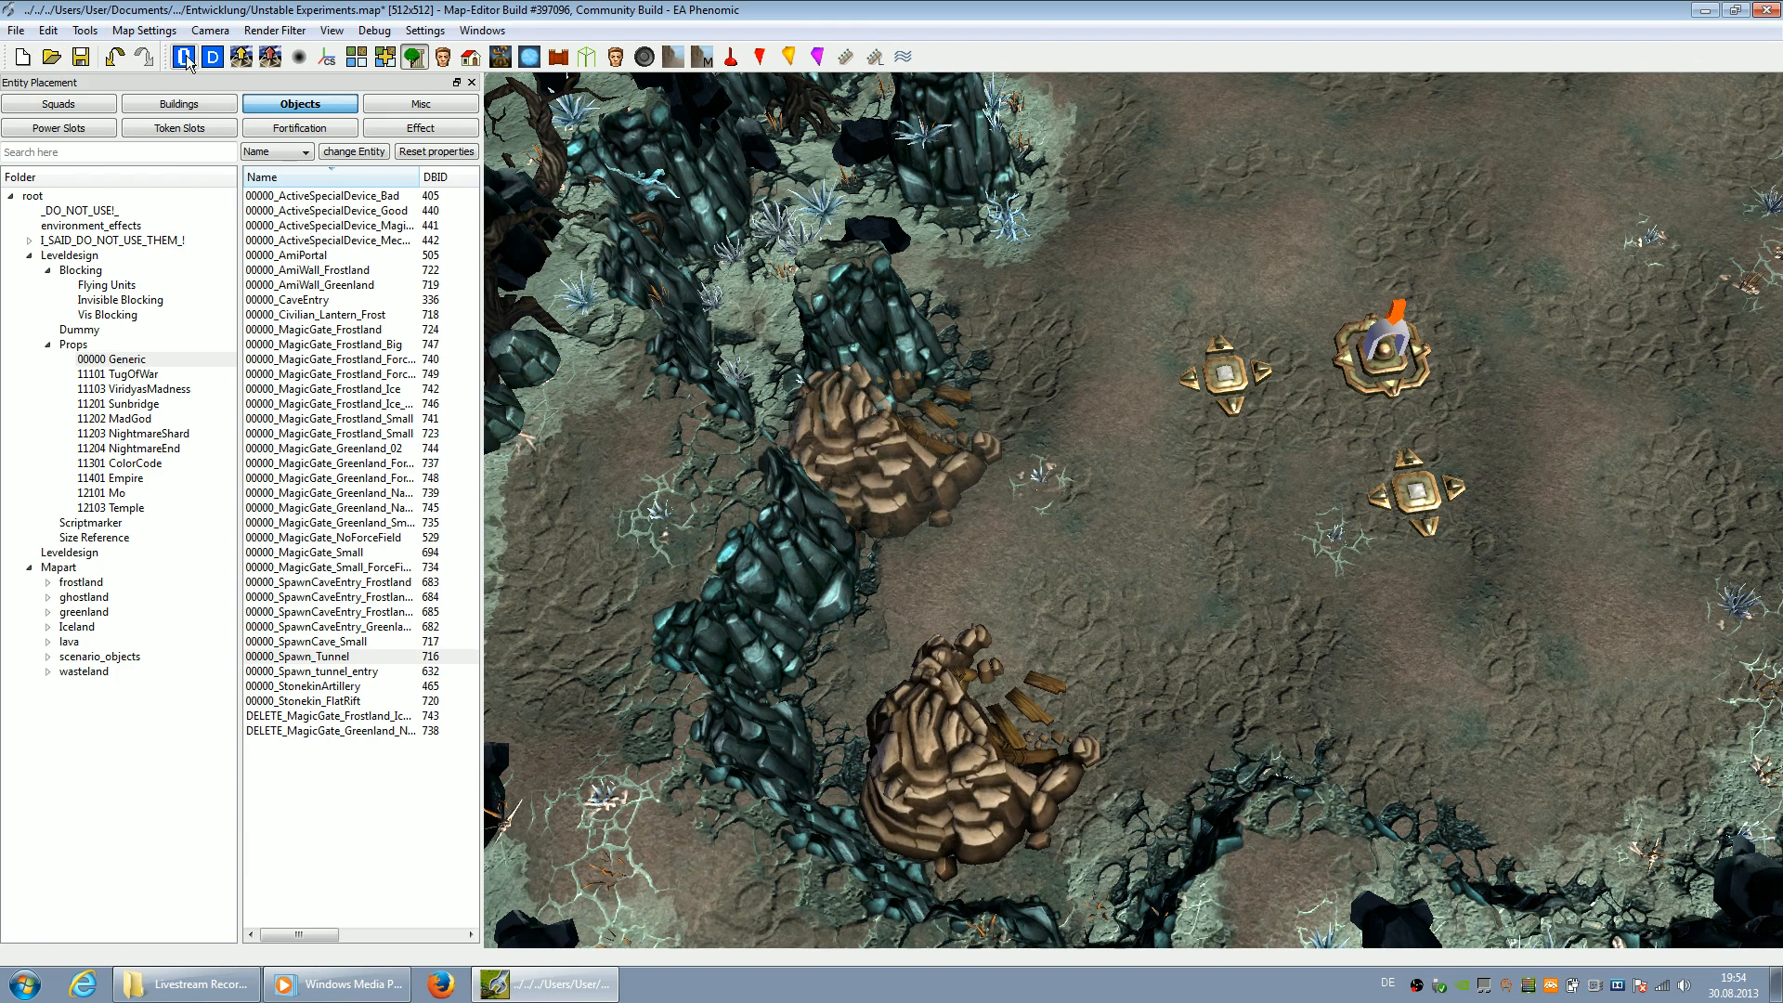
# Show the Entity Properties, set the spawn tunnel's scaling to 1.5 and move it slightly closer to the southwest cliff
pyautogui.rightClick(1278, 58)
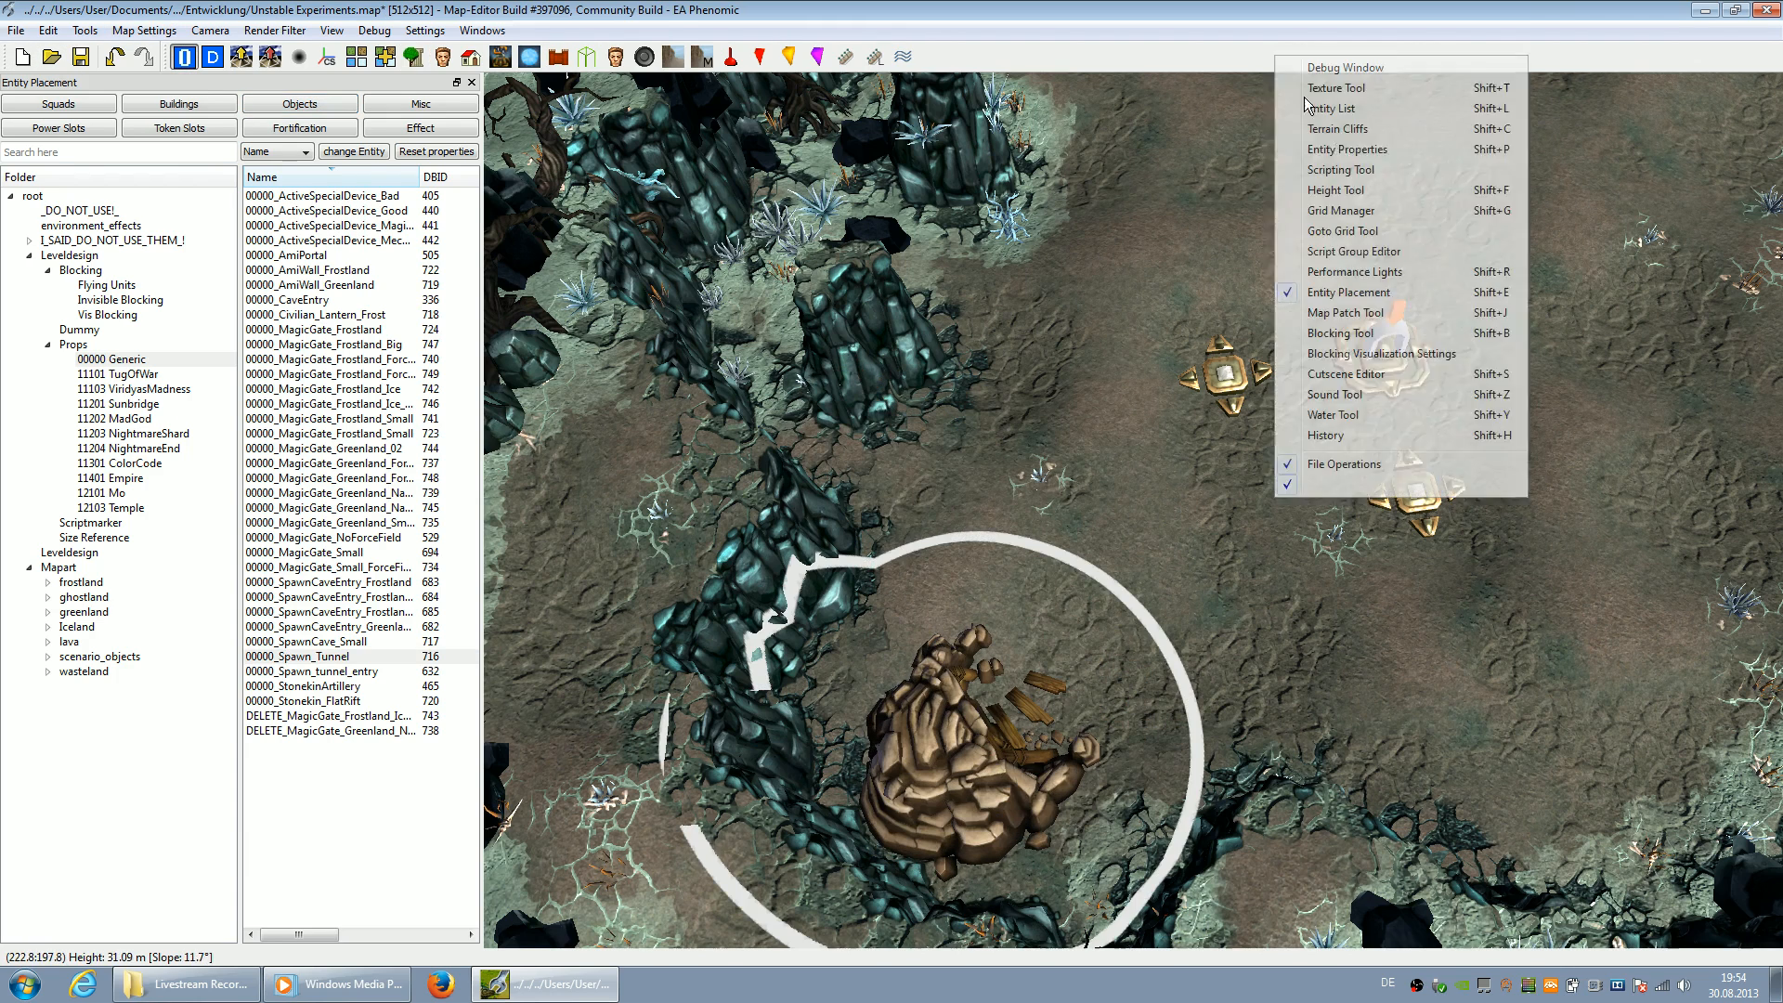
pyautogui.click(1354, 148)
pyautogui.scroll(-5, 149, 172)
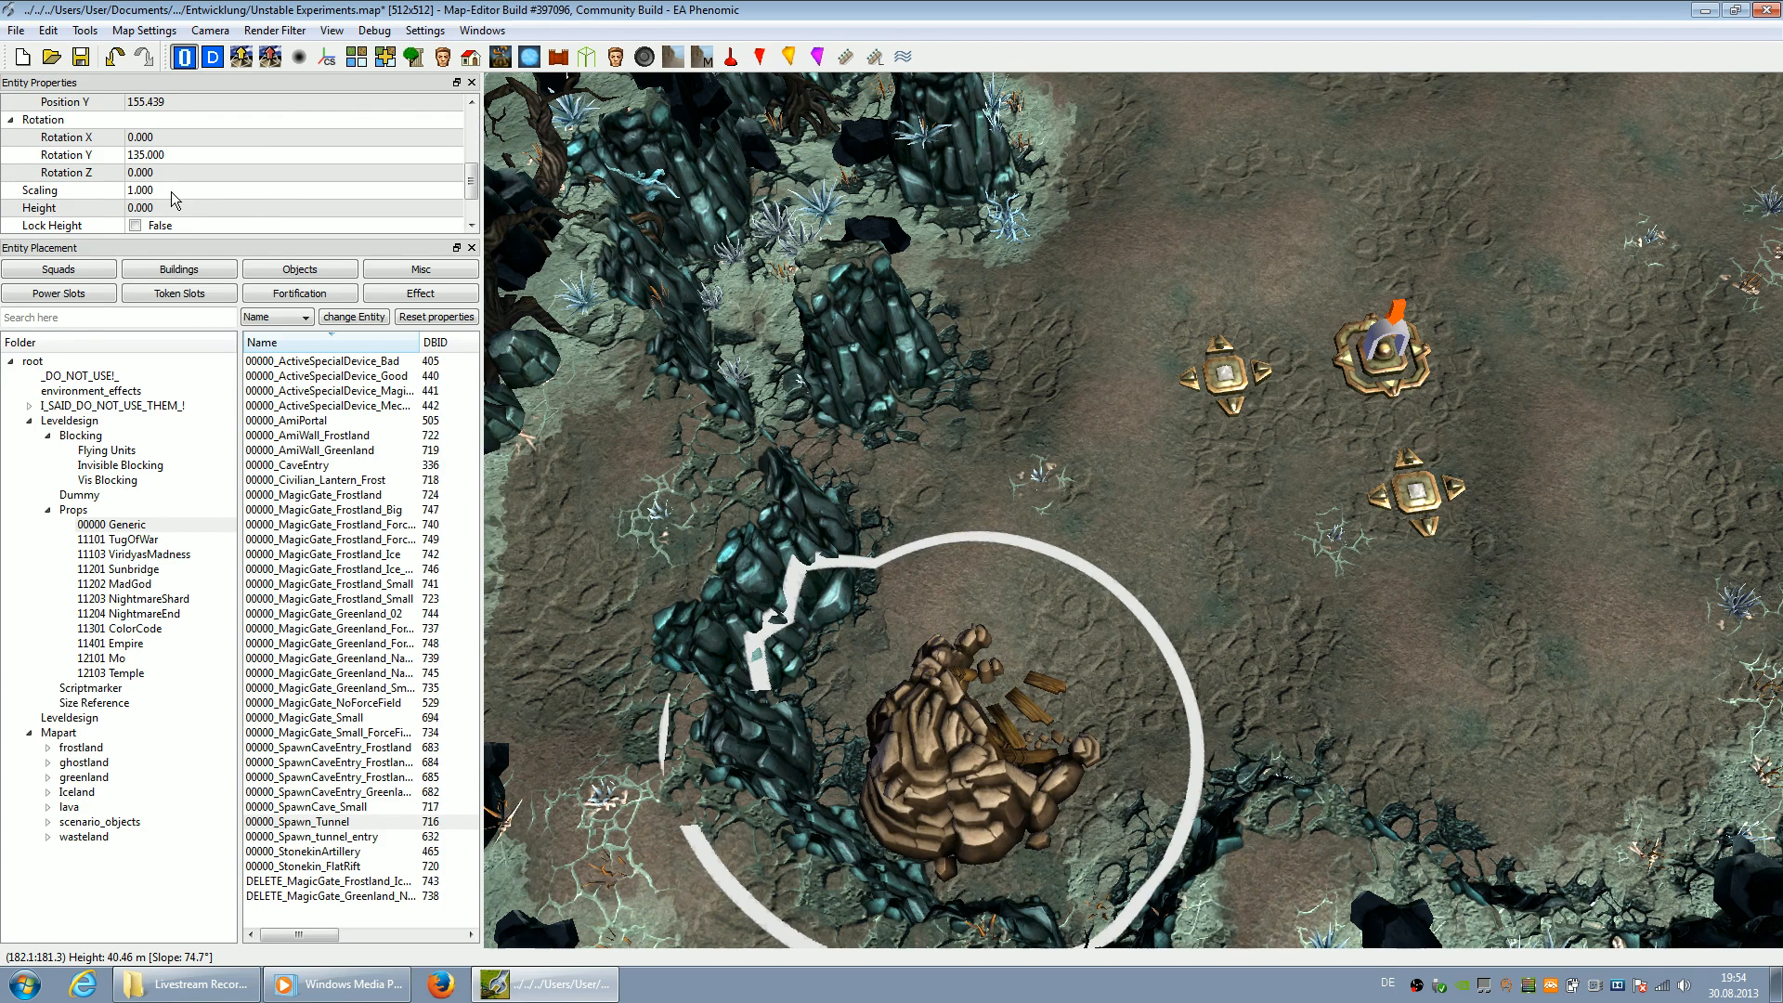
pyautogui.click(171, 191)
pyautogui.scroll(4, 172, 191)
pyautogui.scroll(1, 173, 191)
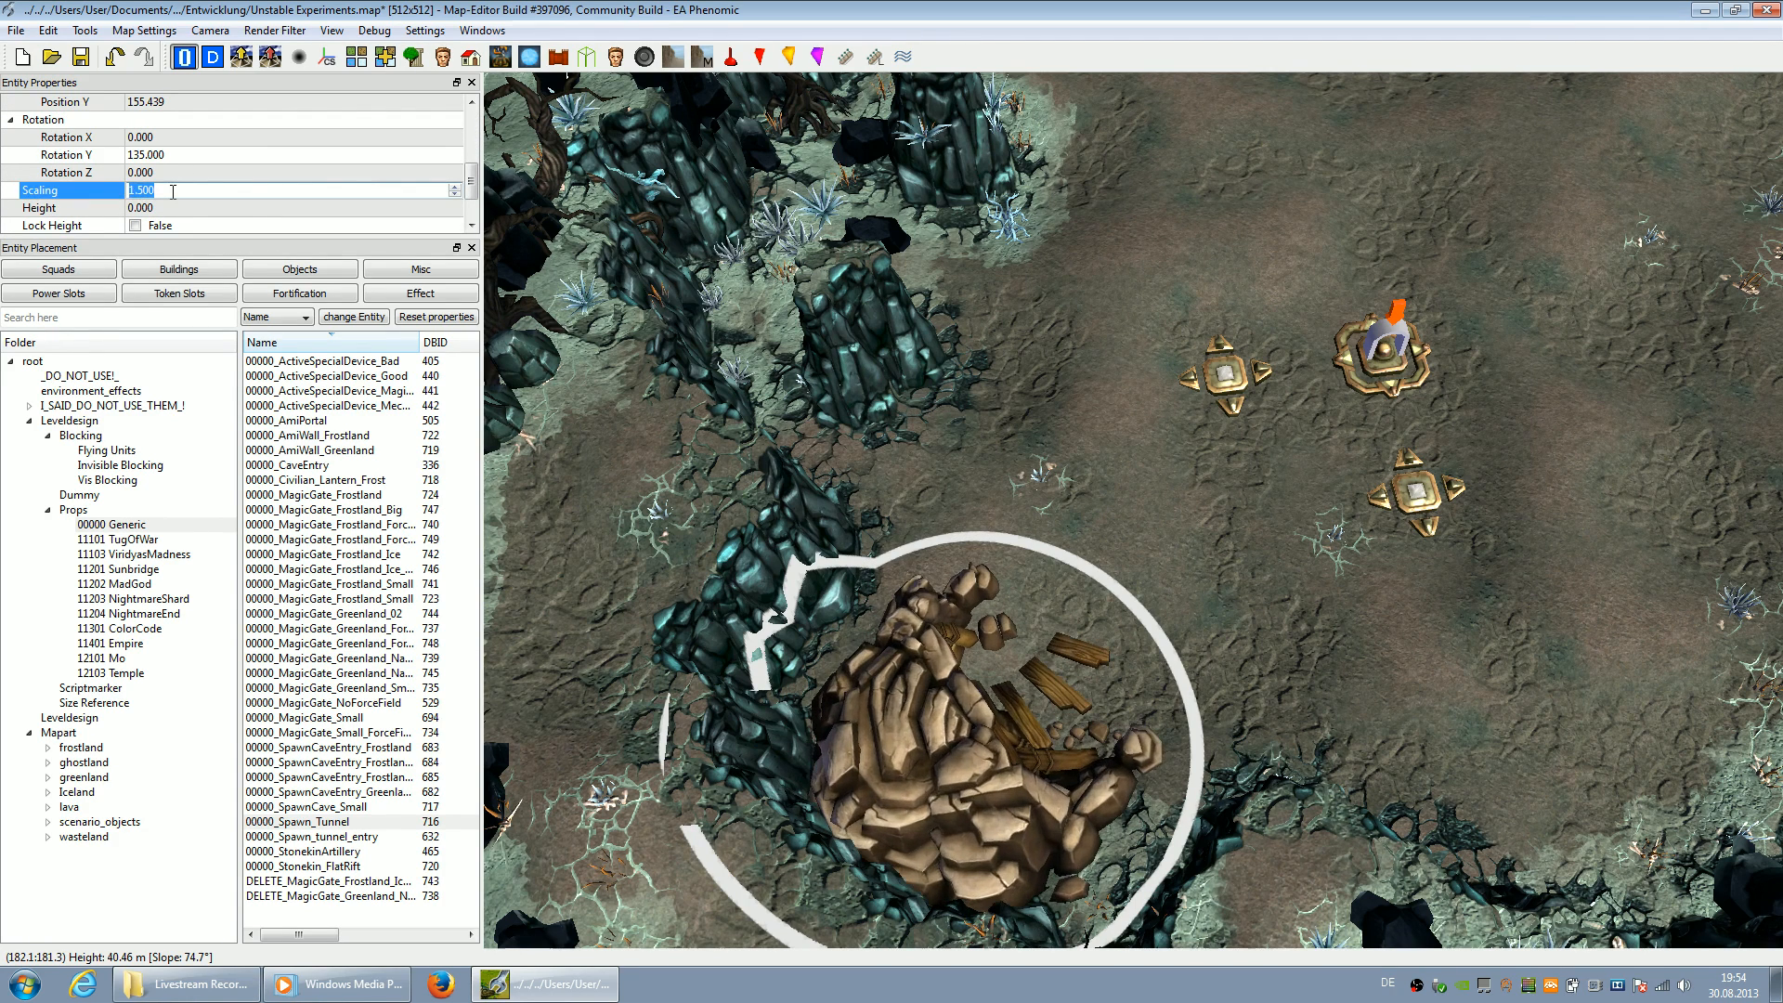
pyautogui.moveTo(1164, 749); pyautogui.dragTo(1136, 772)
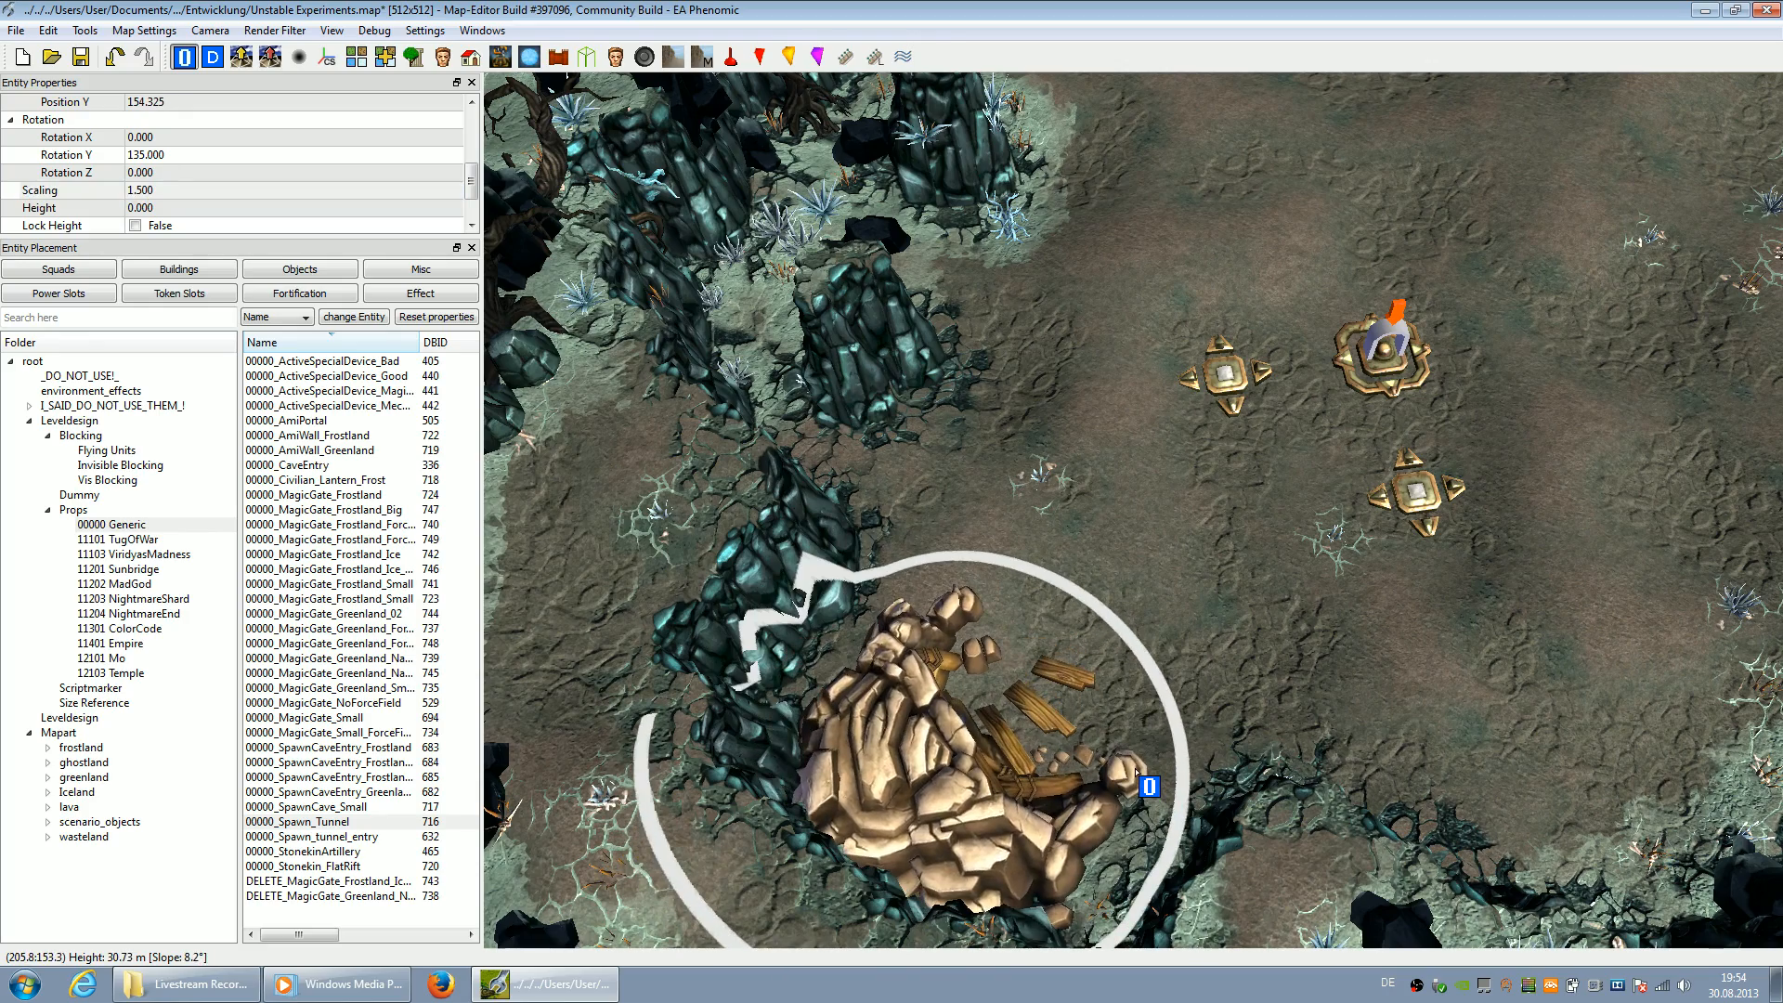
# Place a stone_xl_002 rock like those south of the clearing against the northwest side of the spawn tunnel
pyautogui.click(1182, 662)
pyautogui.press('Down')
pyautogui.scroll(-3, 963, 472)
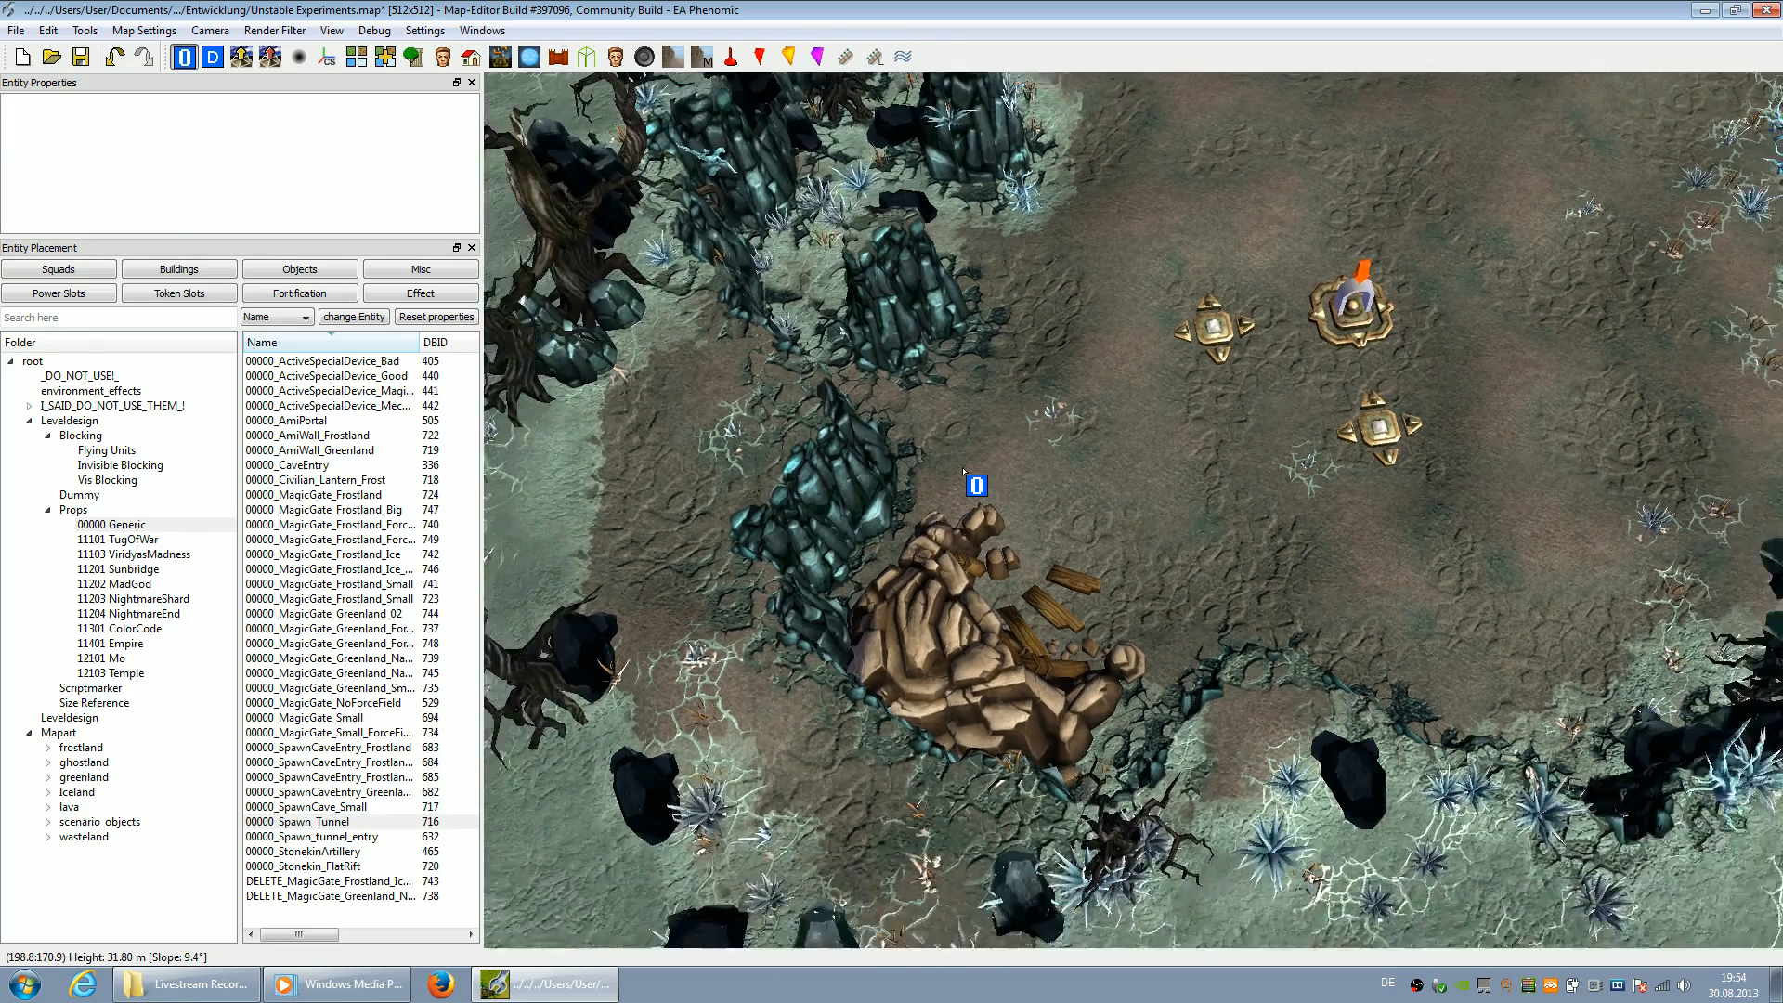
pyautogui.press('Down')
pyautogui.press('Left')
pyautogui.press('Right')
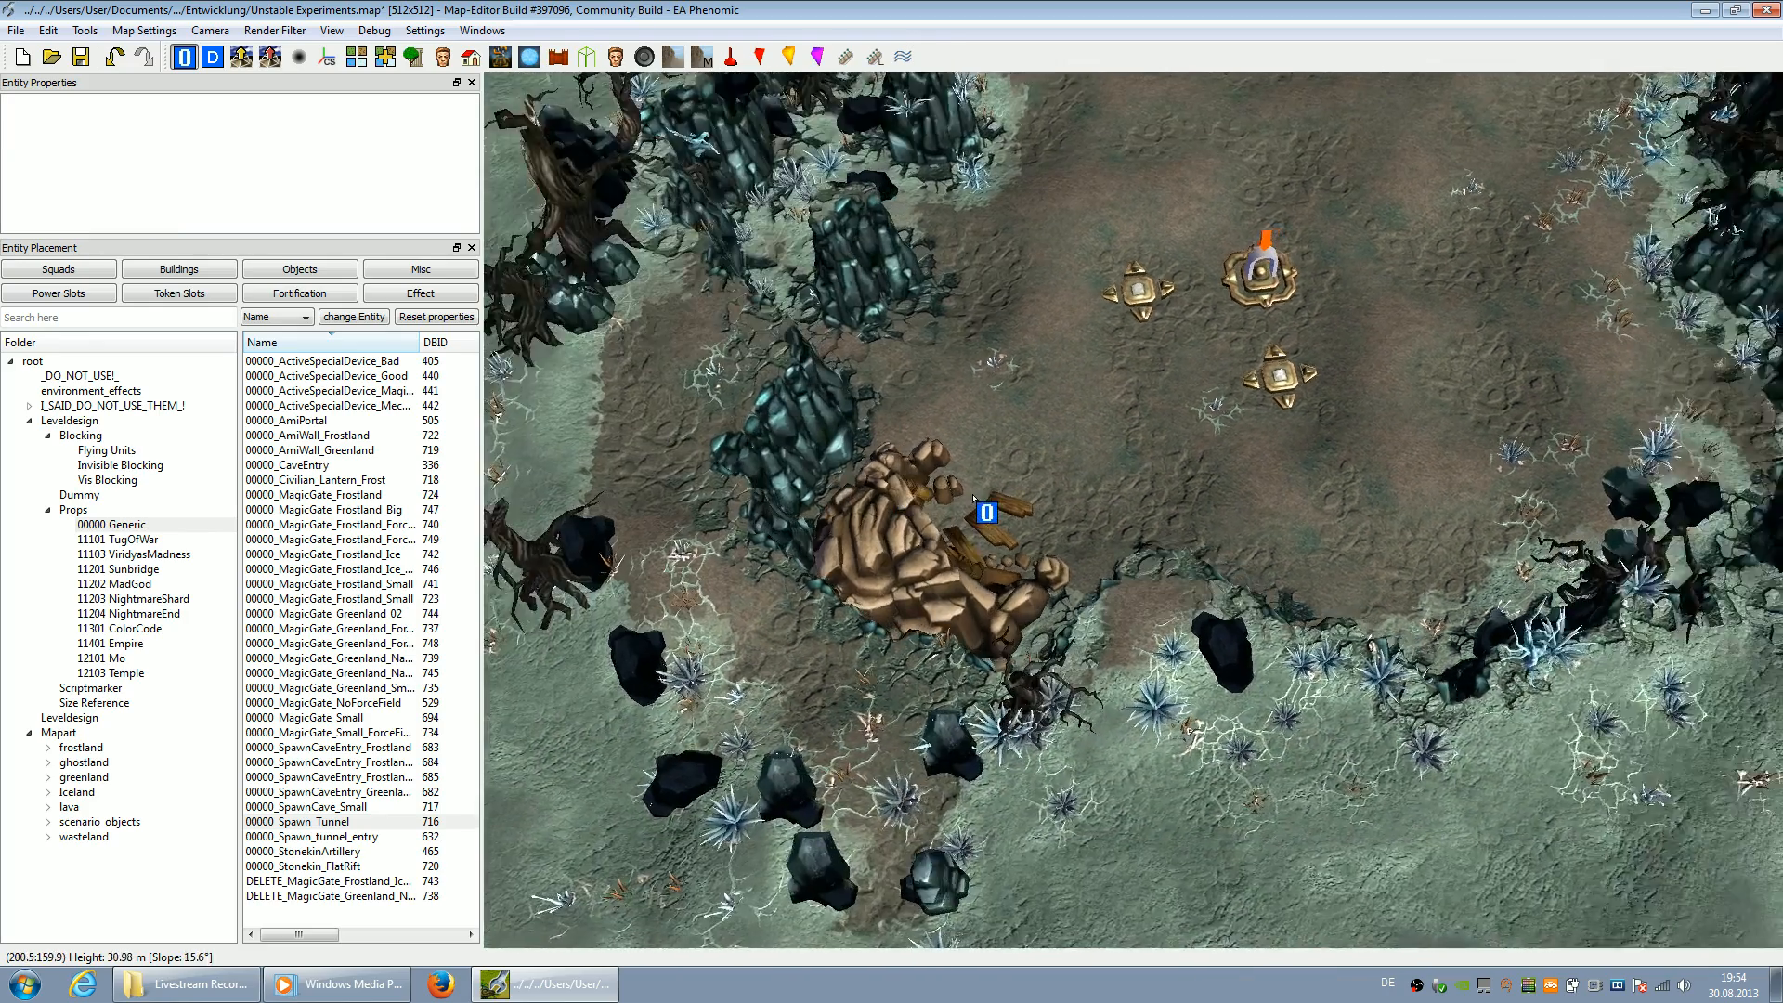
pyautogui.press('Down')
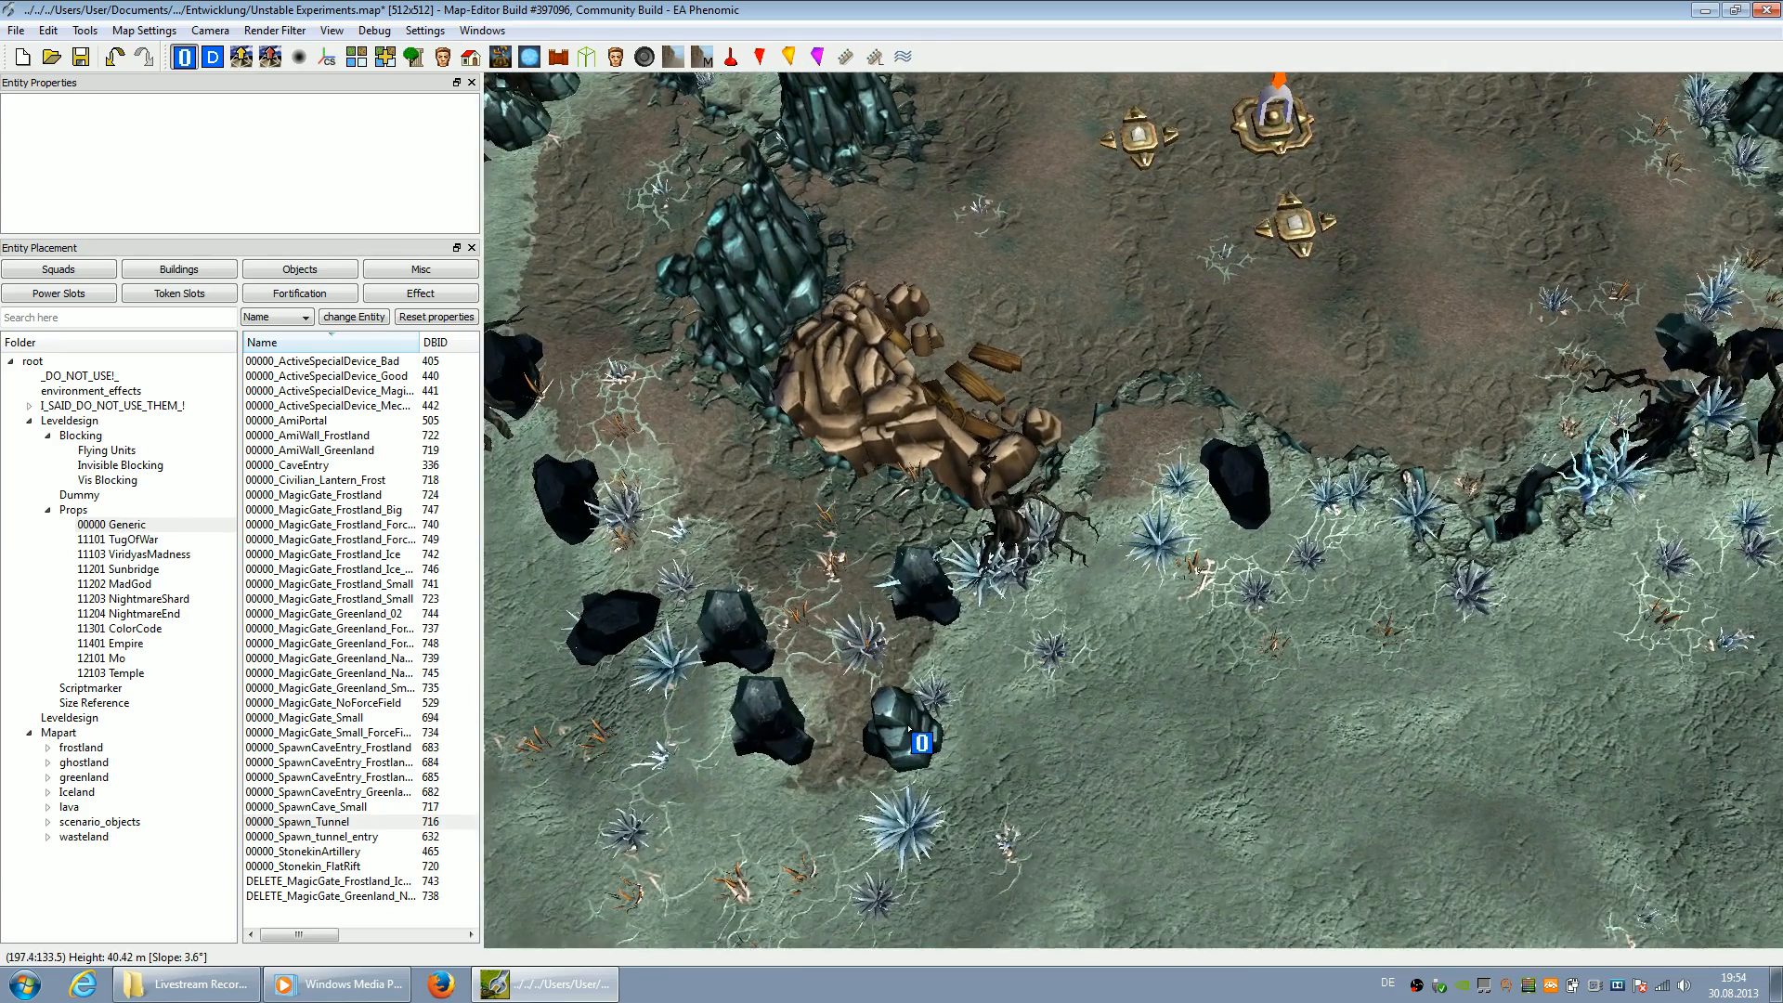
pyautogui.click(910, 731)
pyautogui.press('Up')
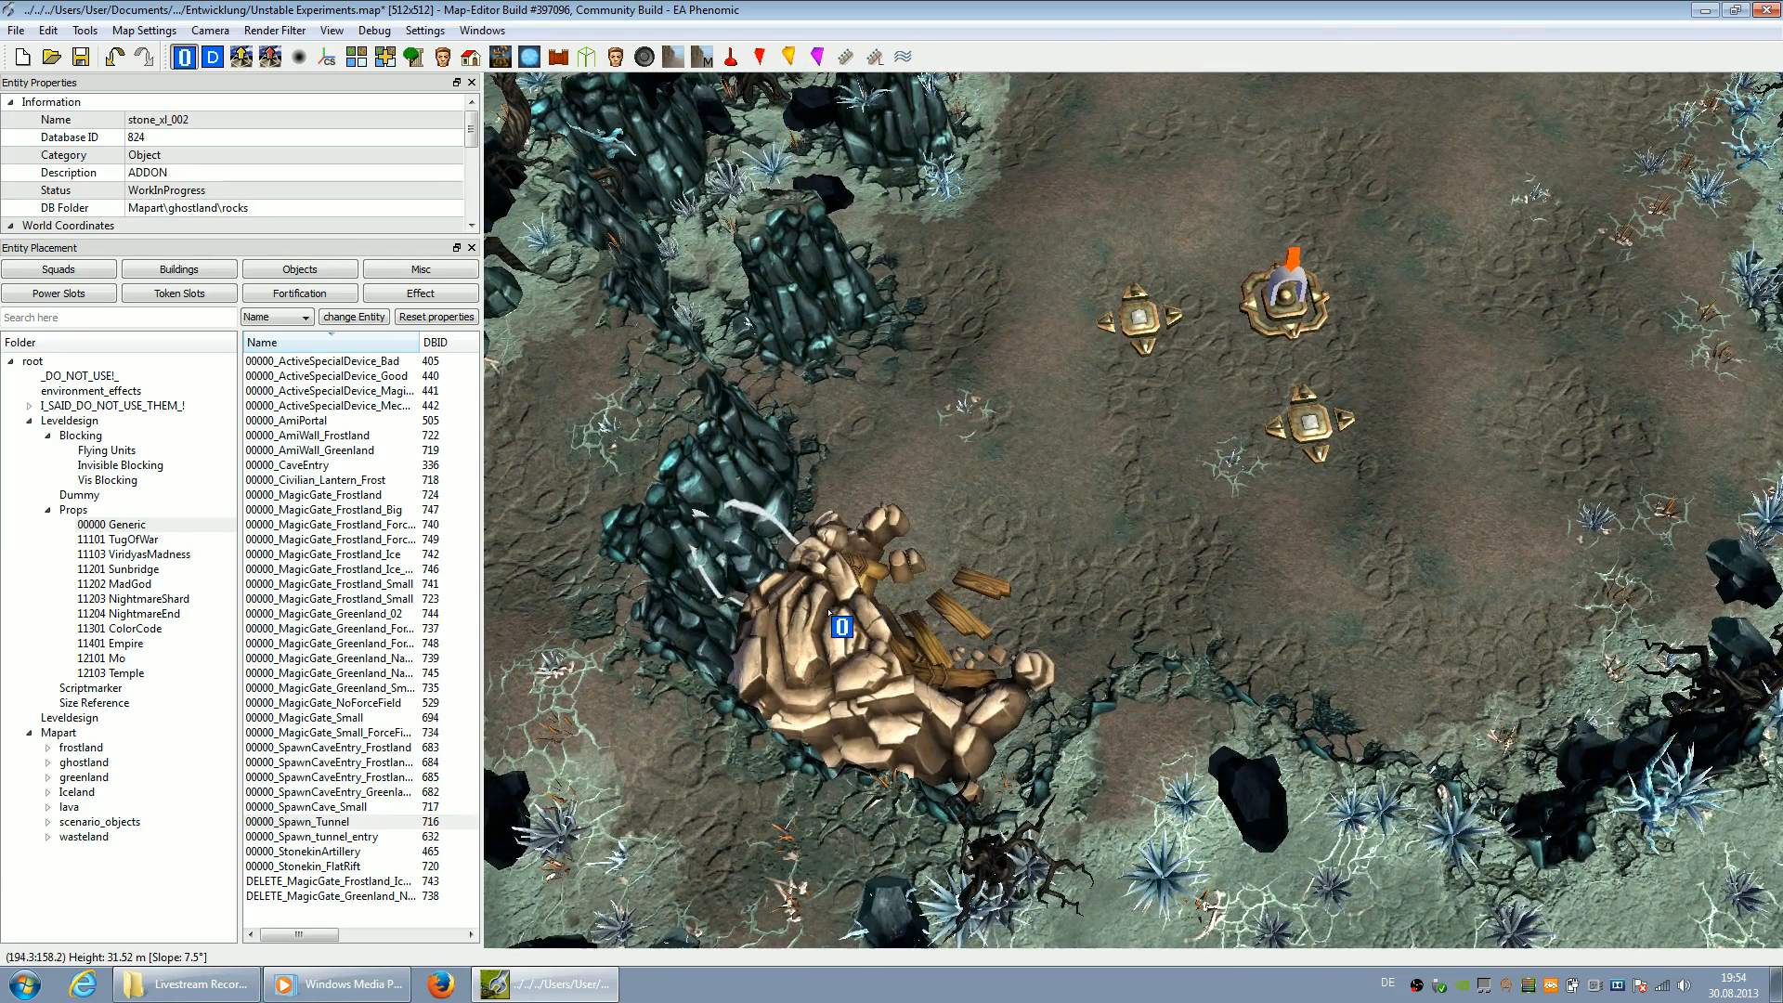
# Set the scaling of the rock on the tunnel's northwest side to 1.5
pyautogui.scroll(-2, 199, 144)
pyautogui.scroll(-1, 200, 183)
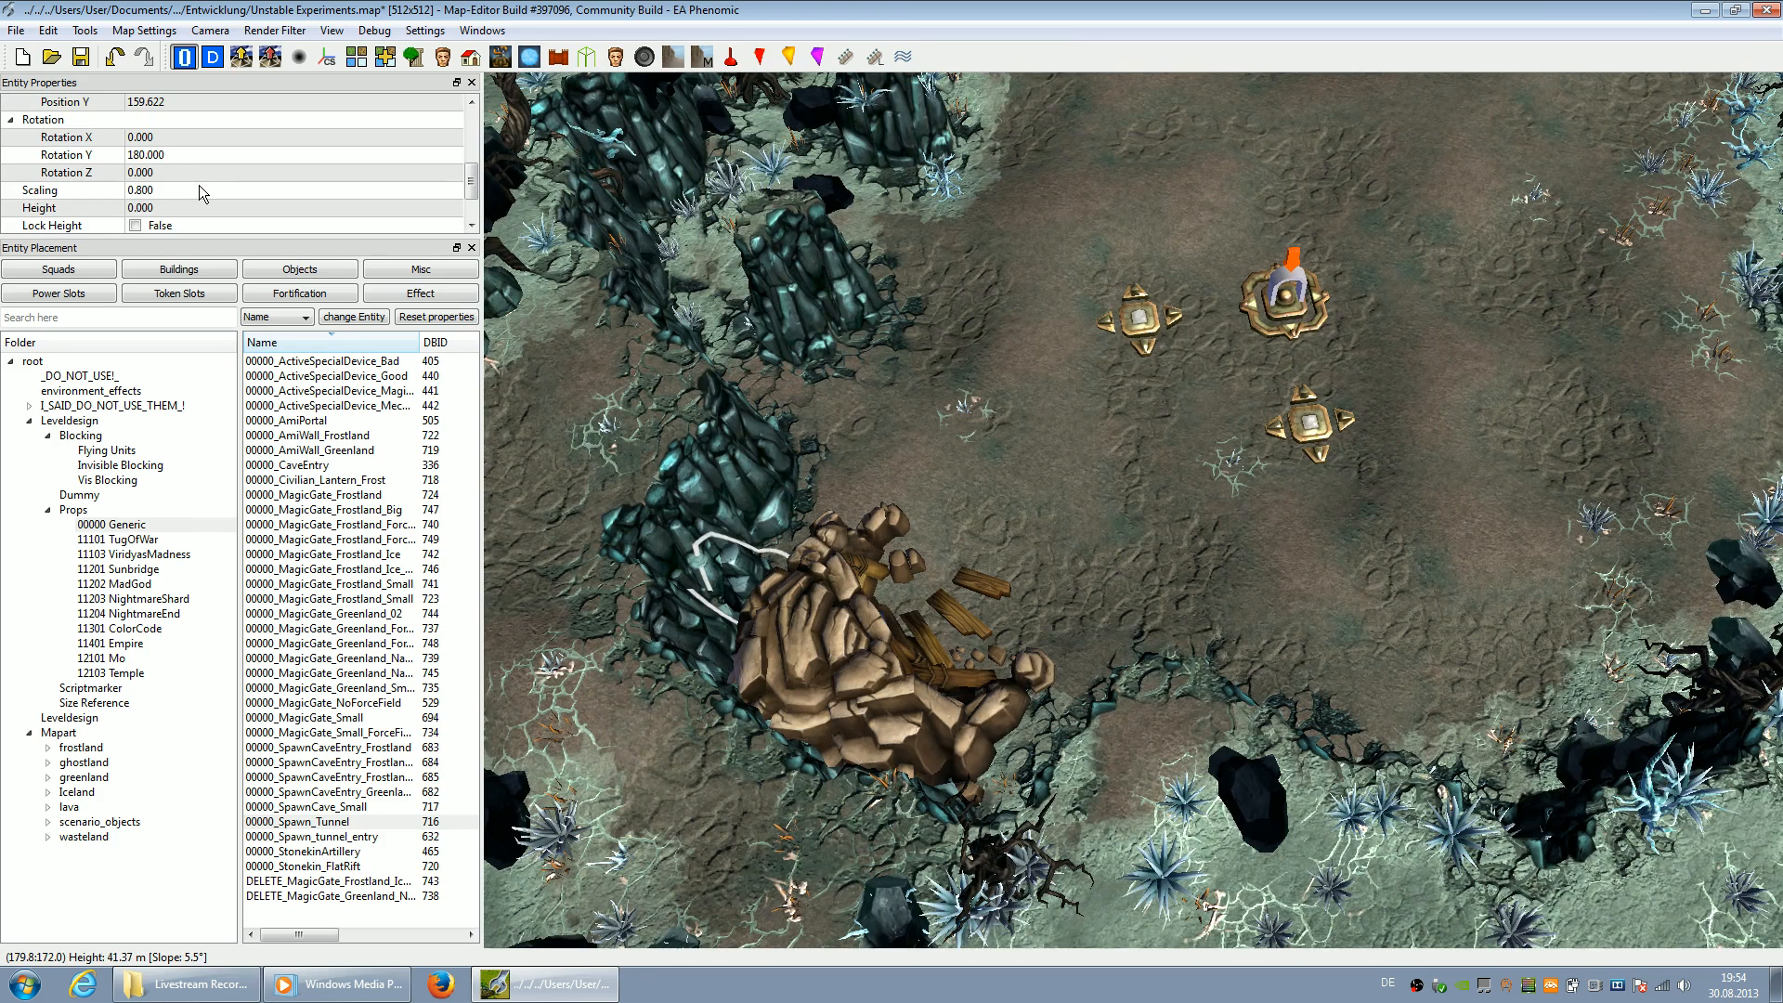
pyautogui.click(193, 188)
pyautogui.write('1.5')
pyautogui.press('Return')
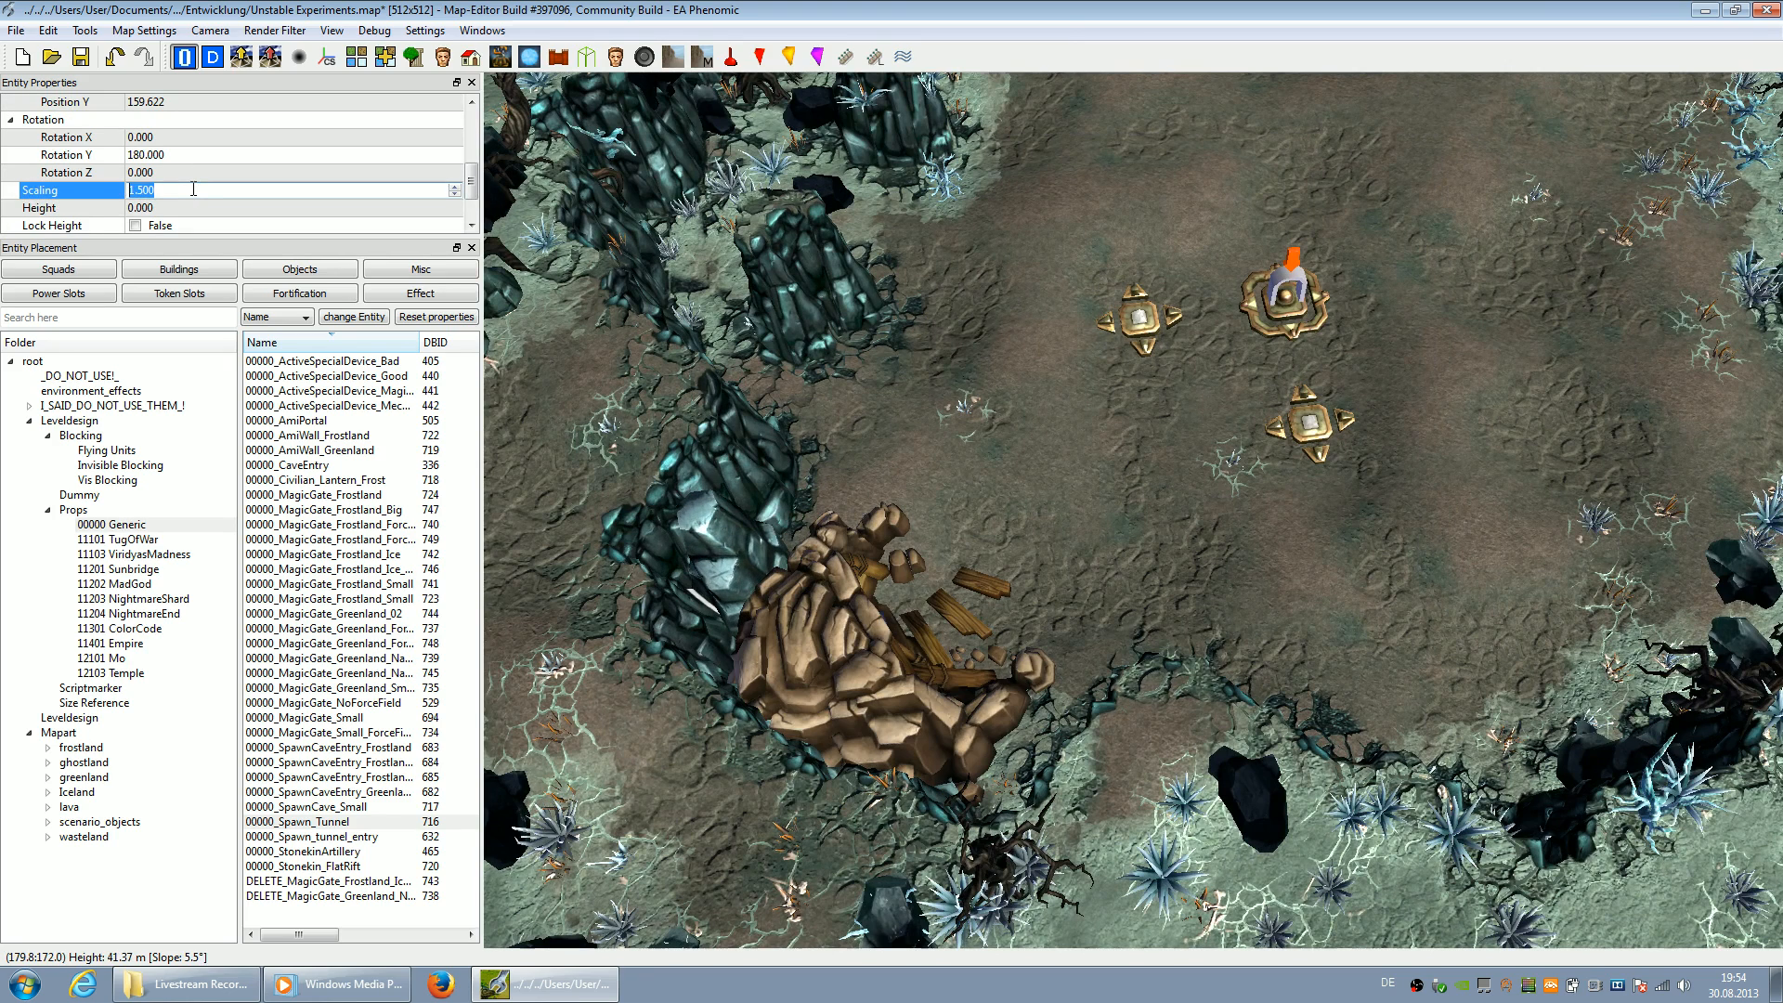
pyautogui.write('1.4')
pyautogui.press('Return')
pyautogui.write('1.5')
pyautogui.press('Return')
pyautogui.click(745, 564)
pyautogui.click(747, 608)
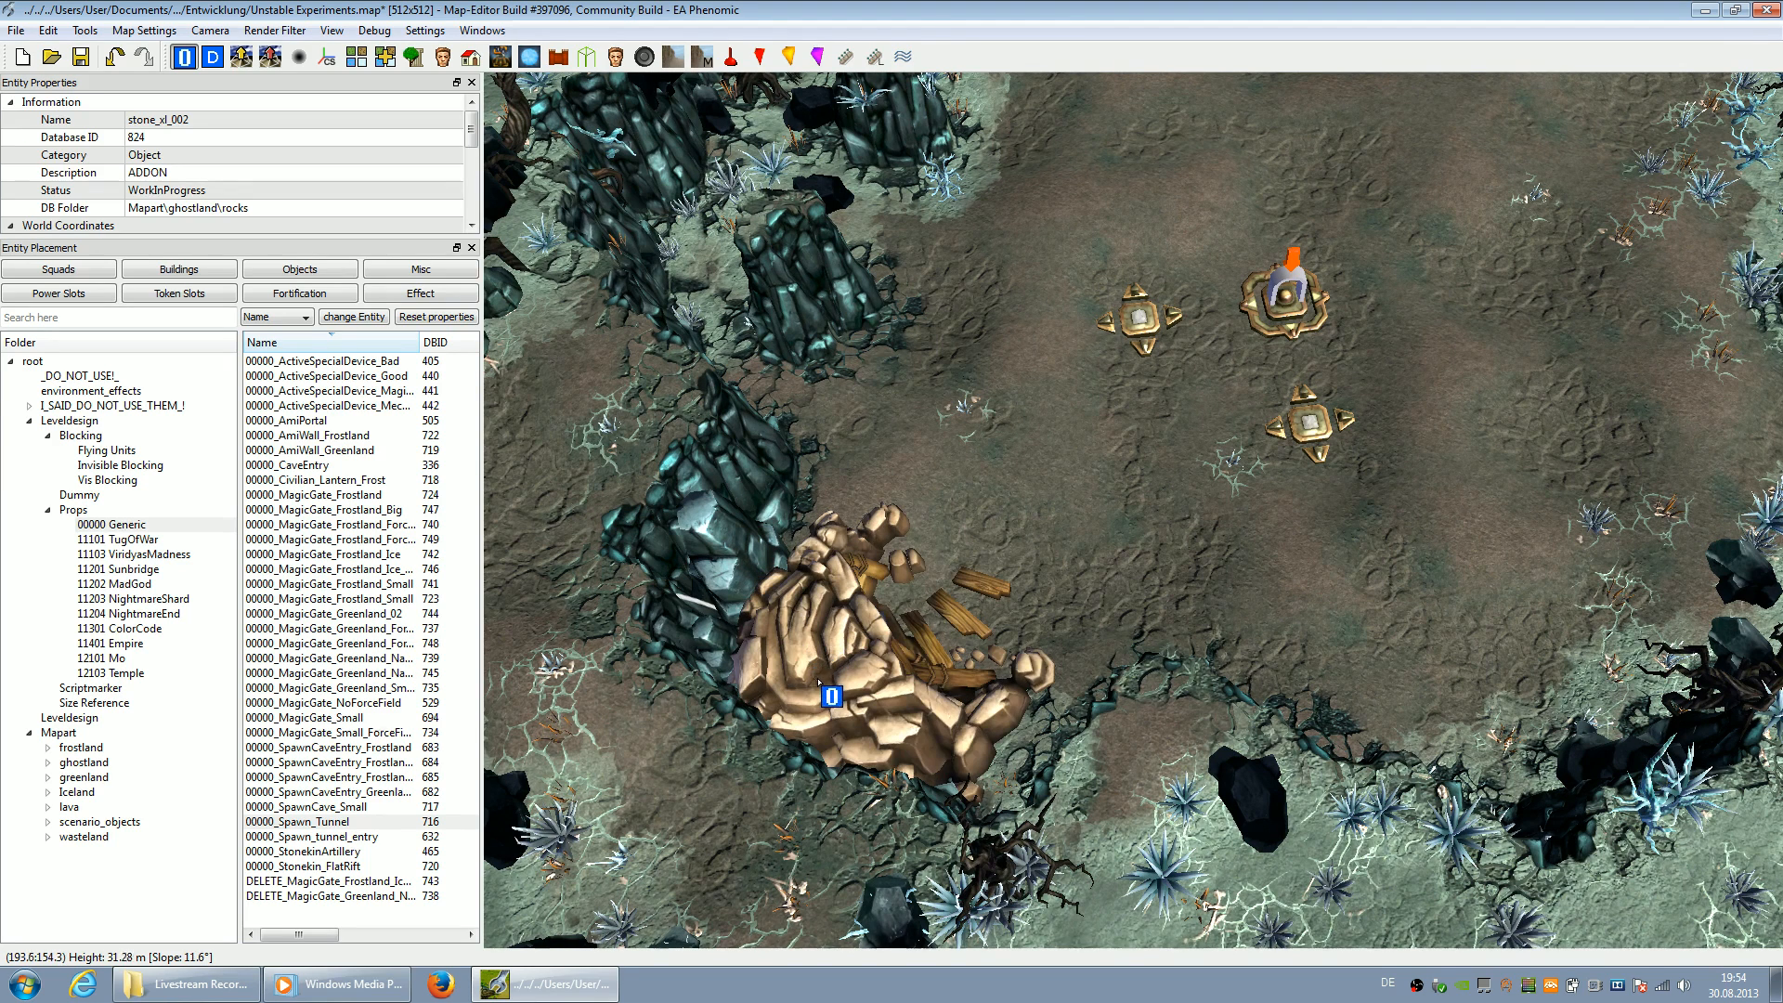
# Paste copies of the enlarged rock along the tunnel's northwest side, with the one nearest the entrance rotated to 345° about Y
pyautogui.click(787, 599)
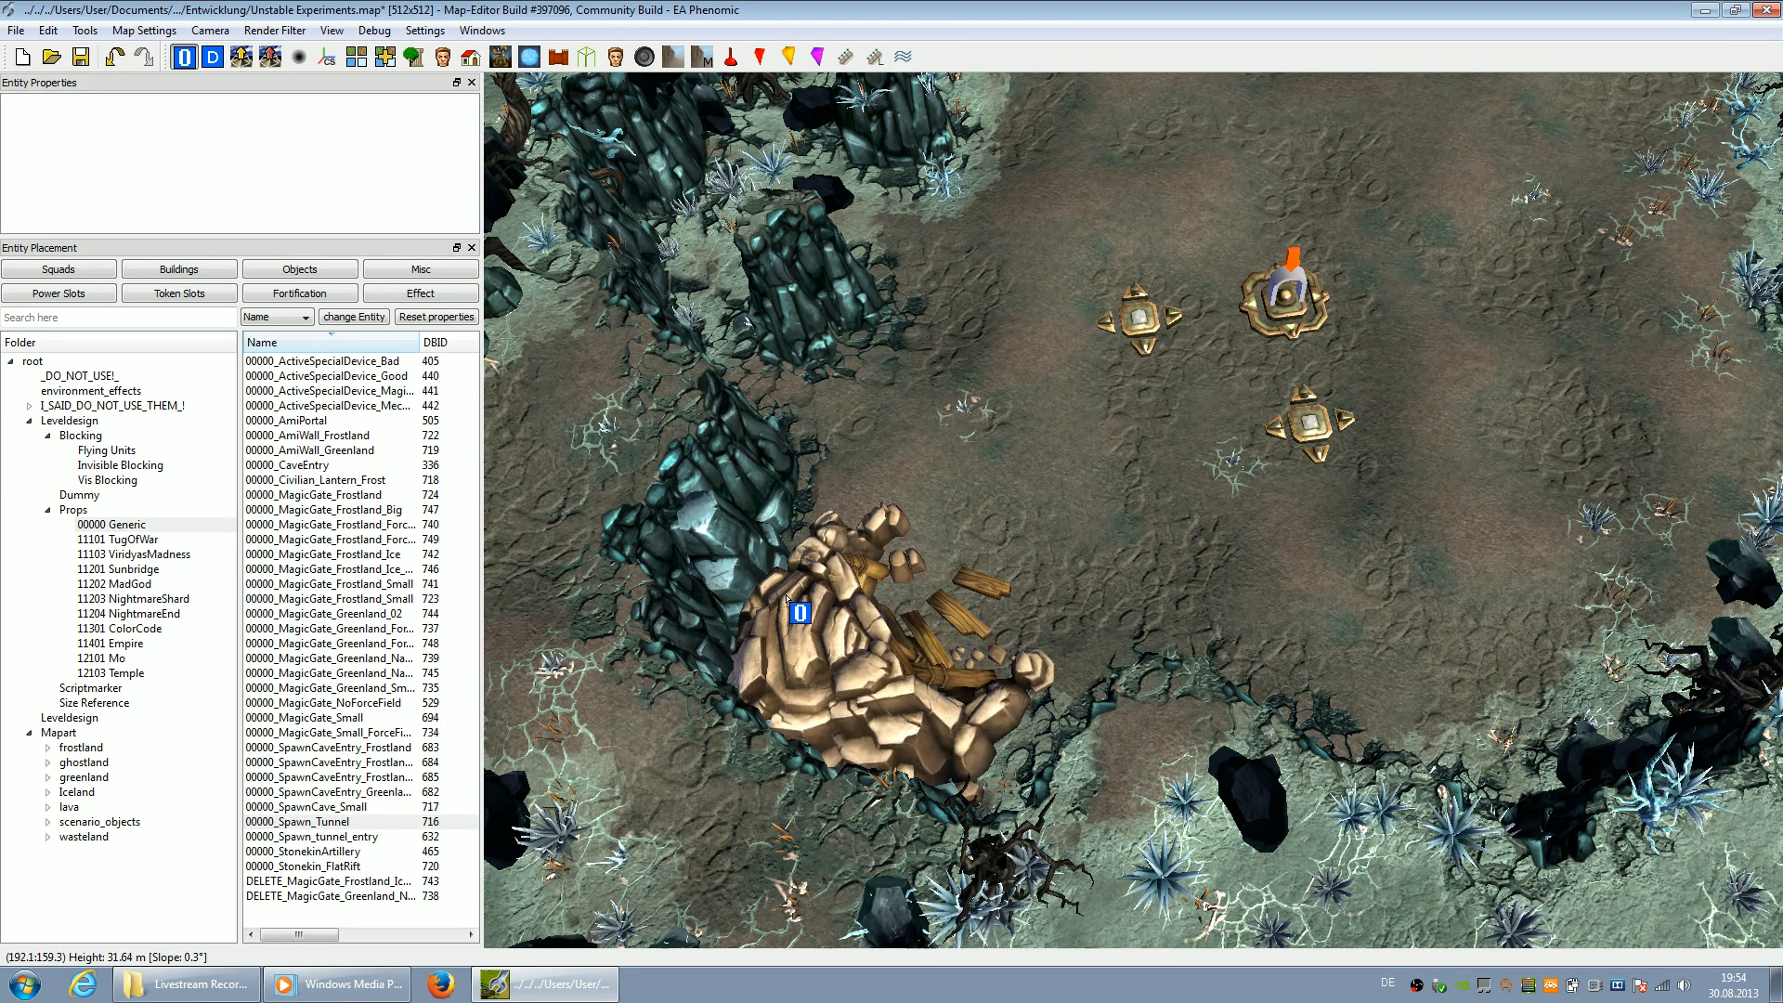
pyautogui.click(713, 556)
pyautogui.hotkey('ctrl', 'v')
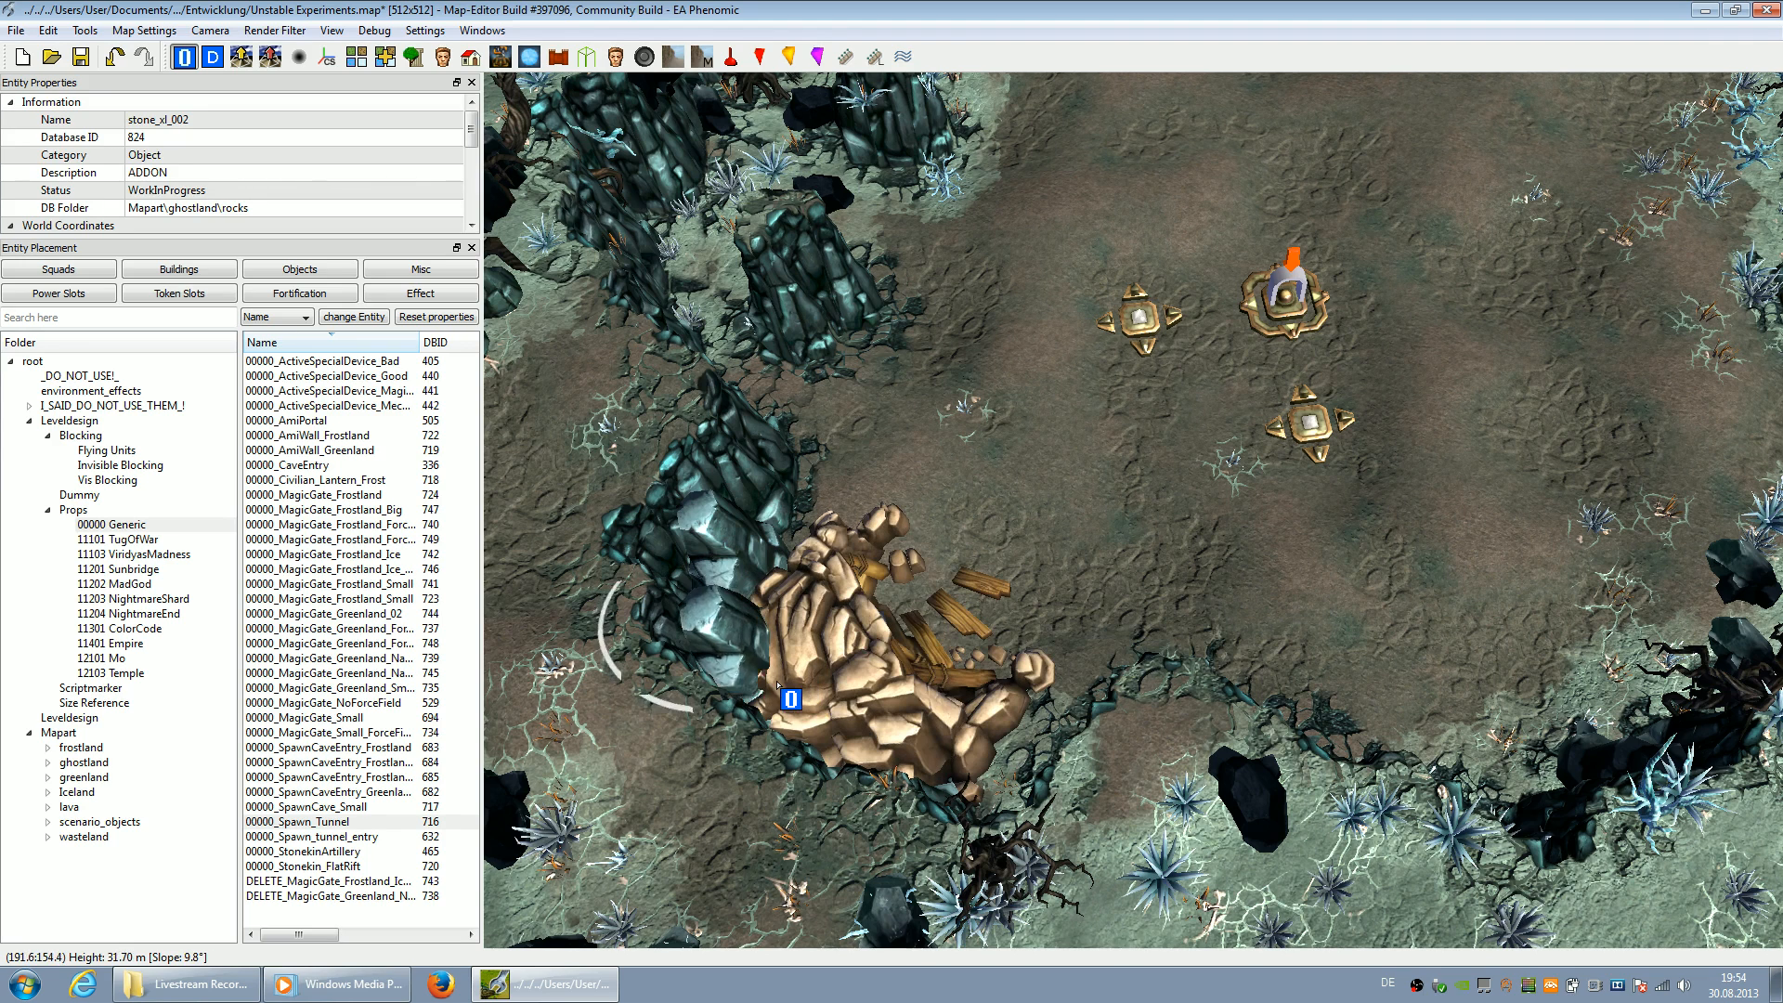
pyautogui.moveTo(746, 661); pyautogui.dragTo(840, 568)
# Enlarge the property list and lower the rotated rock's height to -1.6
pyautogui.scroll(-3, 152, 148)
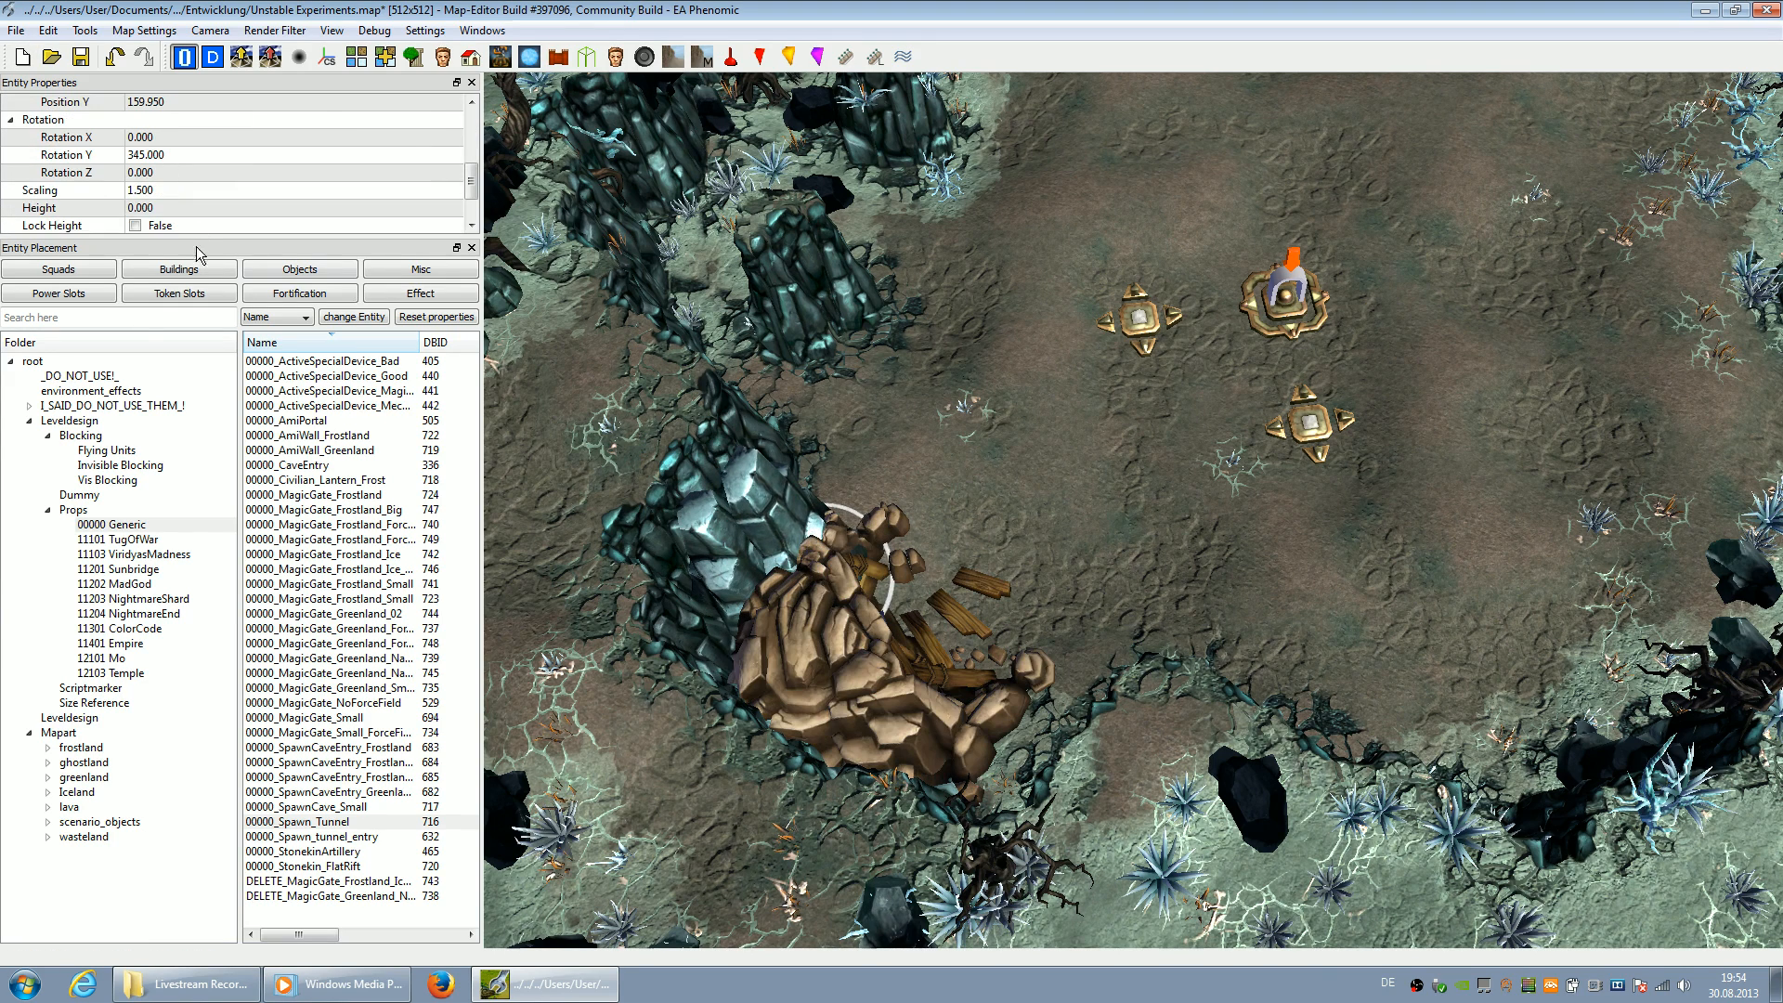
pyautogui.moveTo(199, 241); pyautogui.dragTo(196, 458)
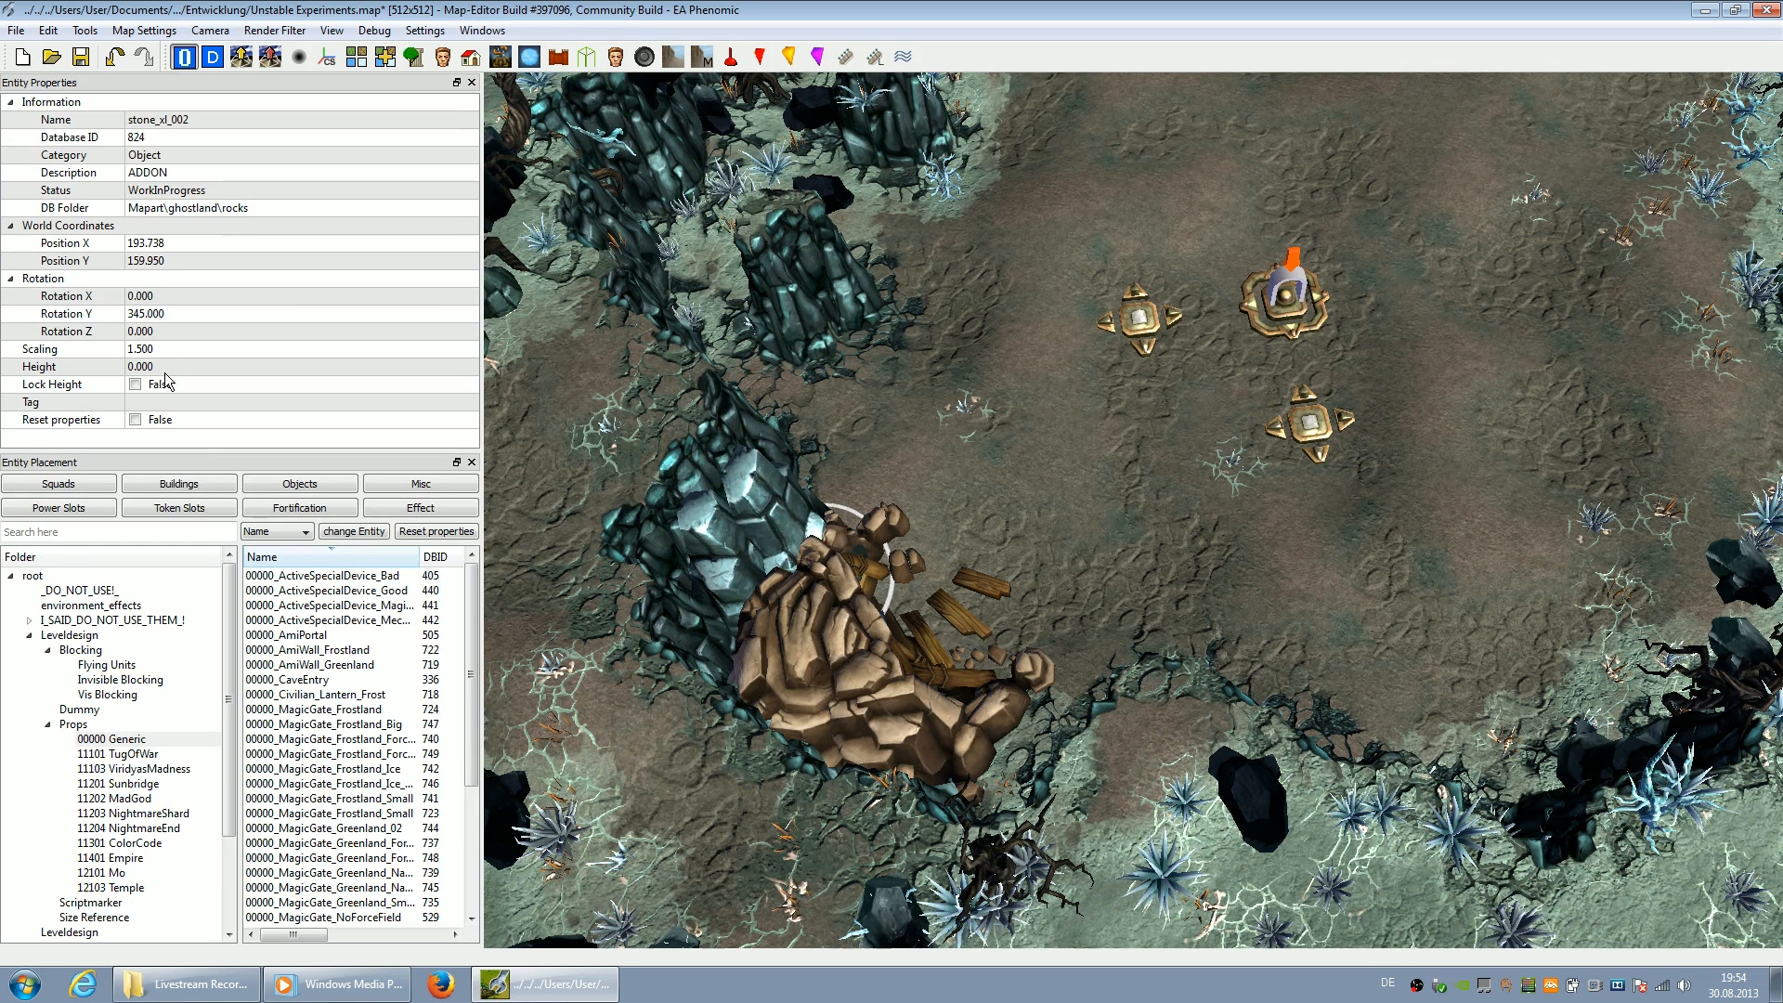
pyautogui.click(169, 370)
pyautogui.scroll(-1, 169, 370)
pyautogui.scroll(-6, 169, 370)
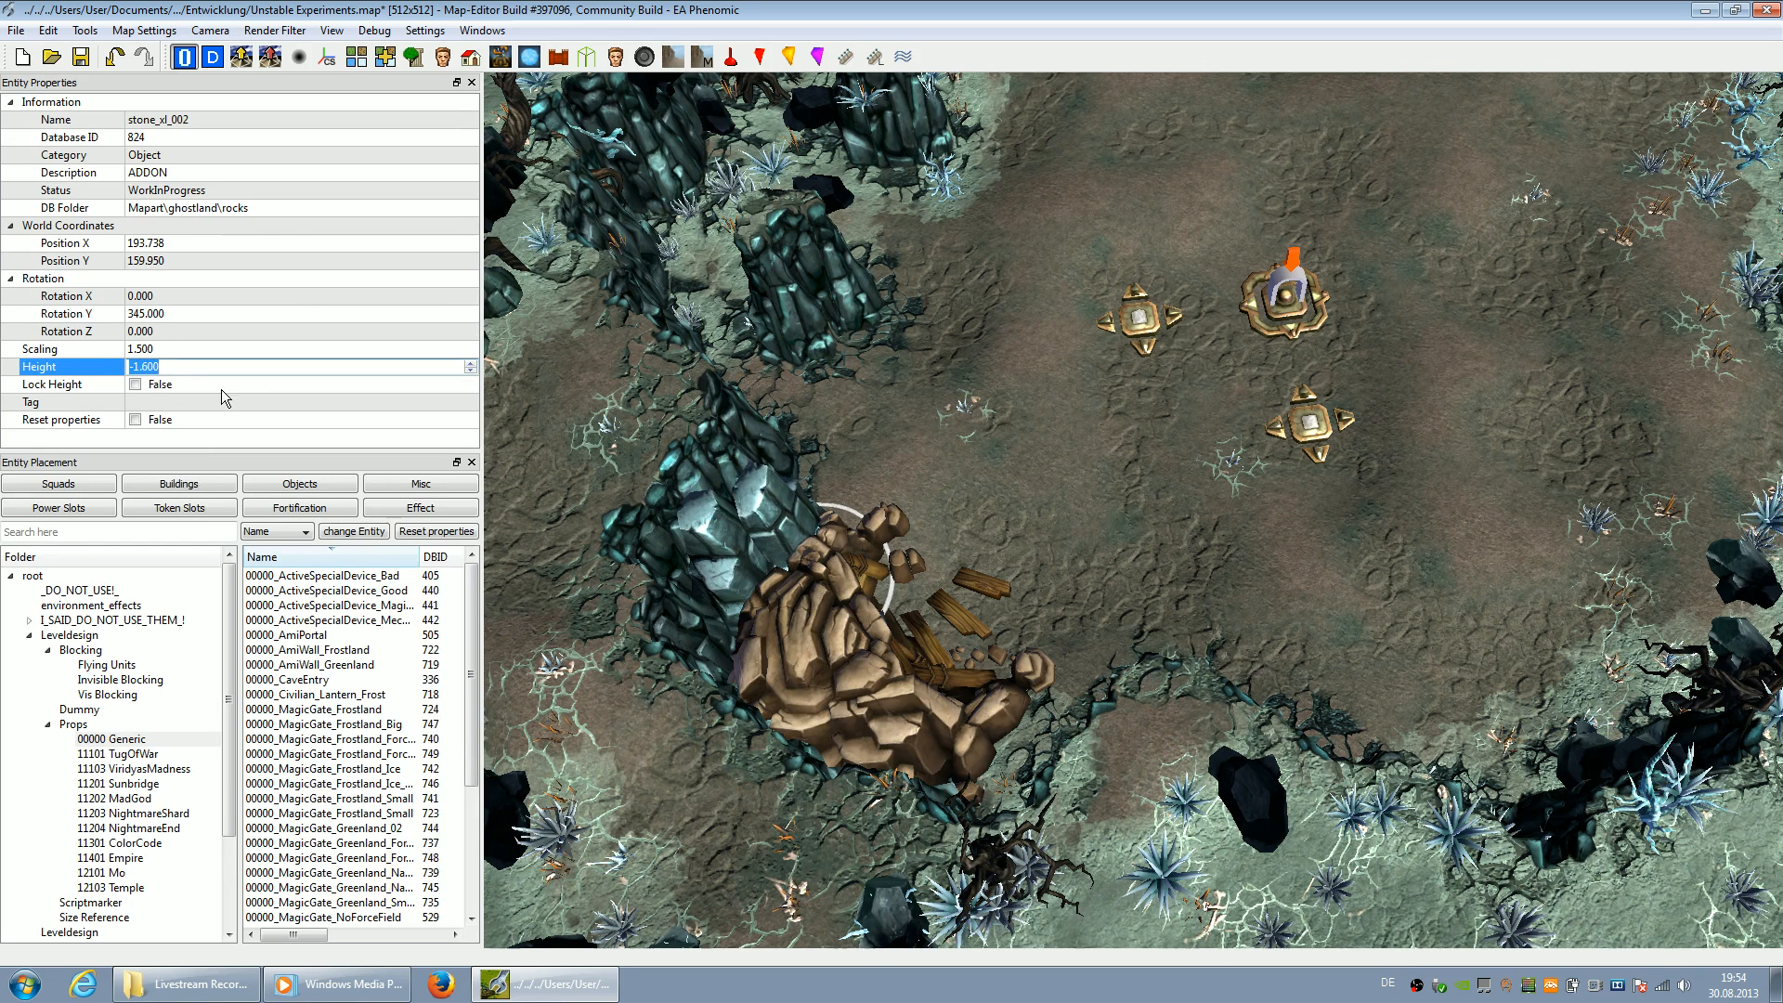
# Place another stone_xl_002 rock at the southeast end of the spawn tunnel
pyautogui.click(1121, 760)
pyautogui.click(1049, 748)
pyautogui.moveTo(1068, 766); pyautogui.dragTo(1087, 733)
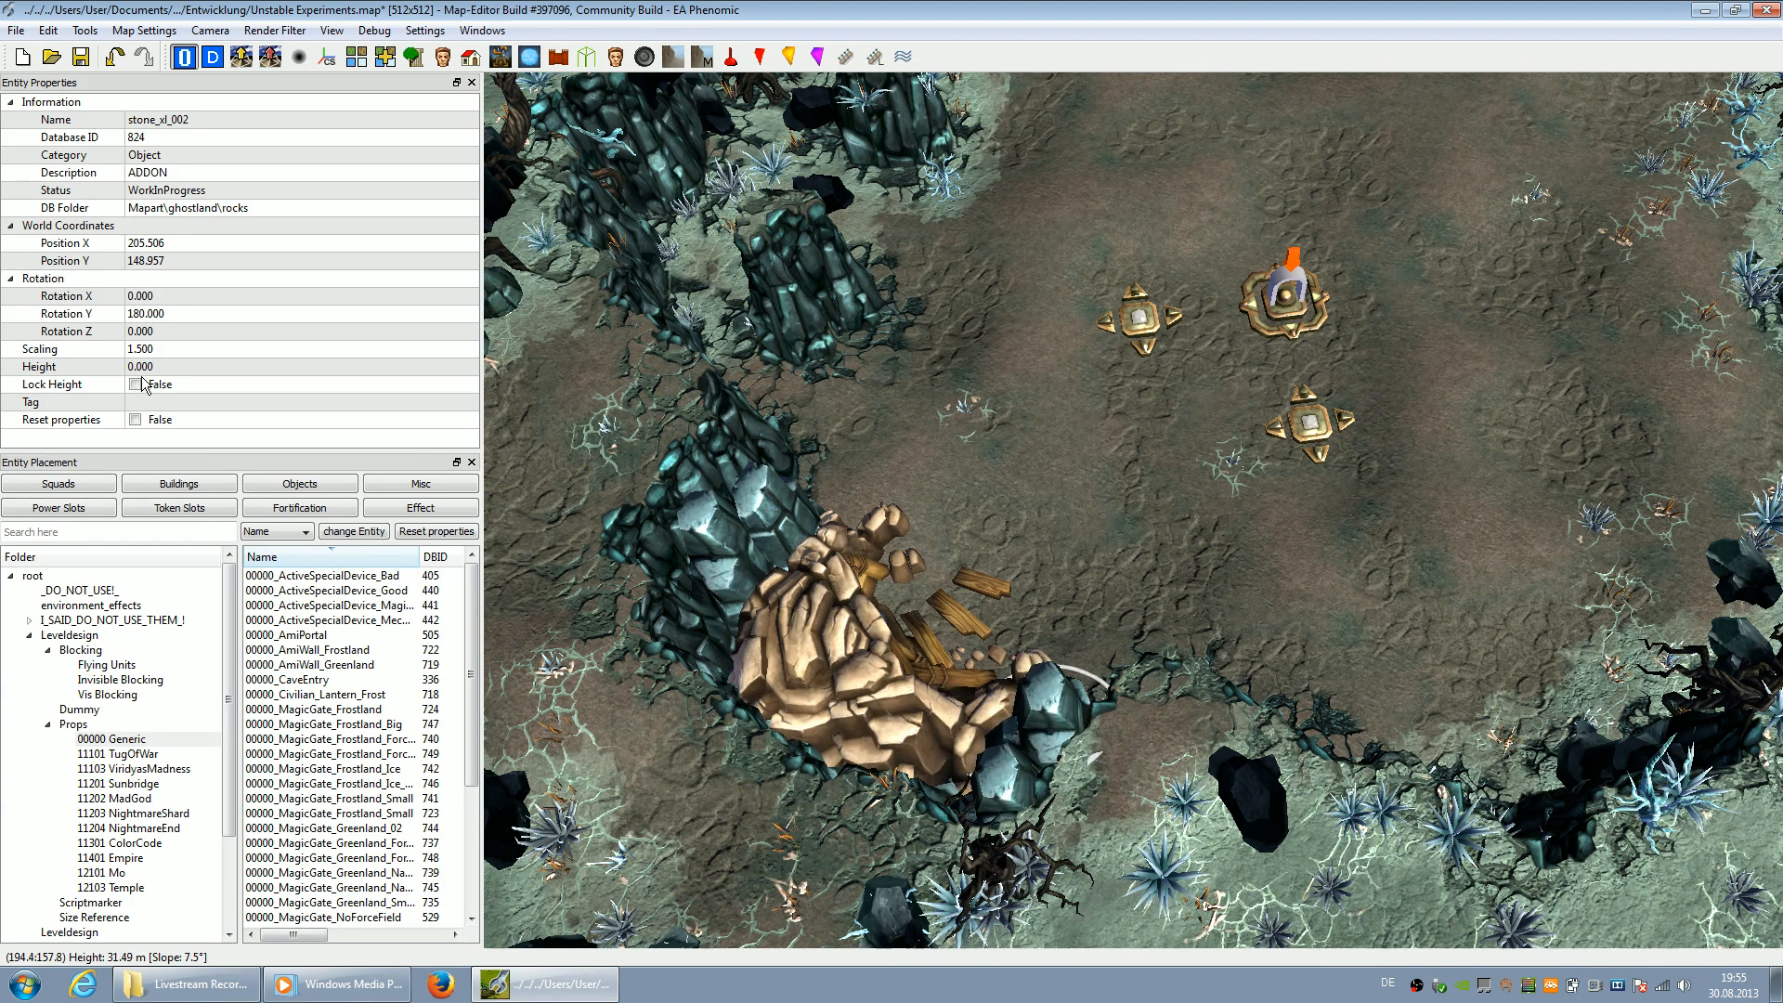
# Try smaller scalings on the southeast rock, return it to 1.5 and lower its height to -4.3
pyautogui.click(182, 350)
pyautogui.scroll(-2, 184, 351)
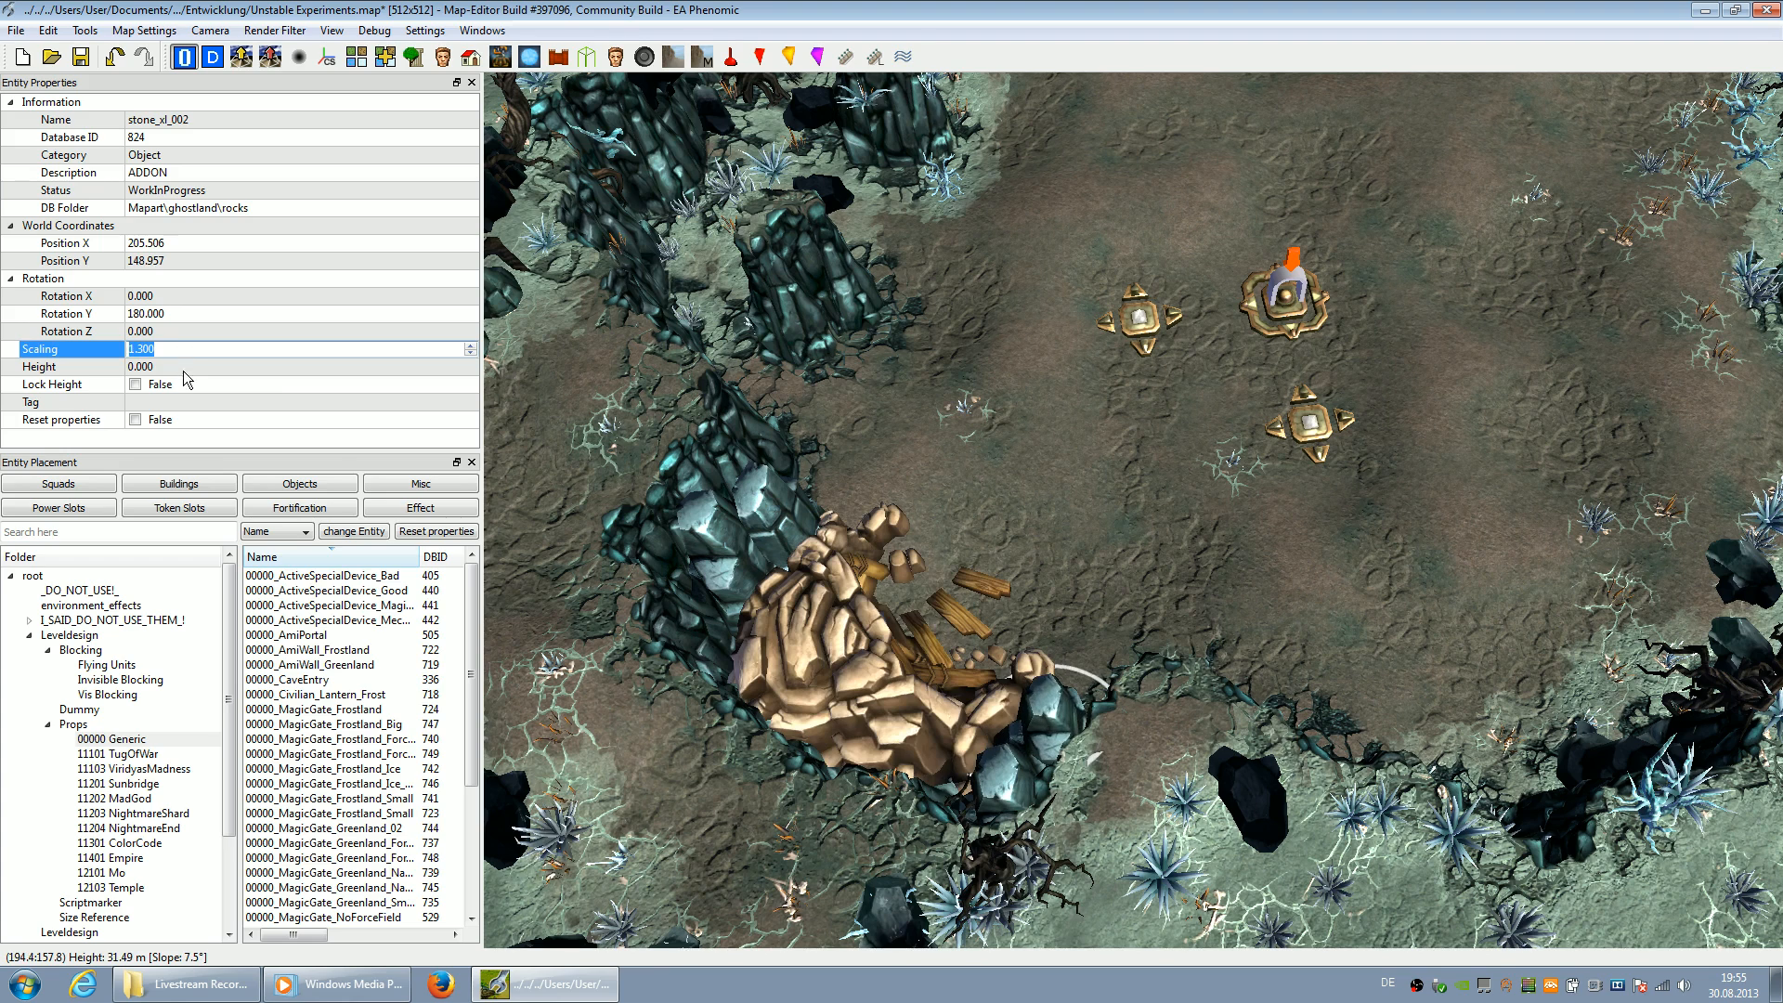
pyautogui.scroll(1, 182, 349)
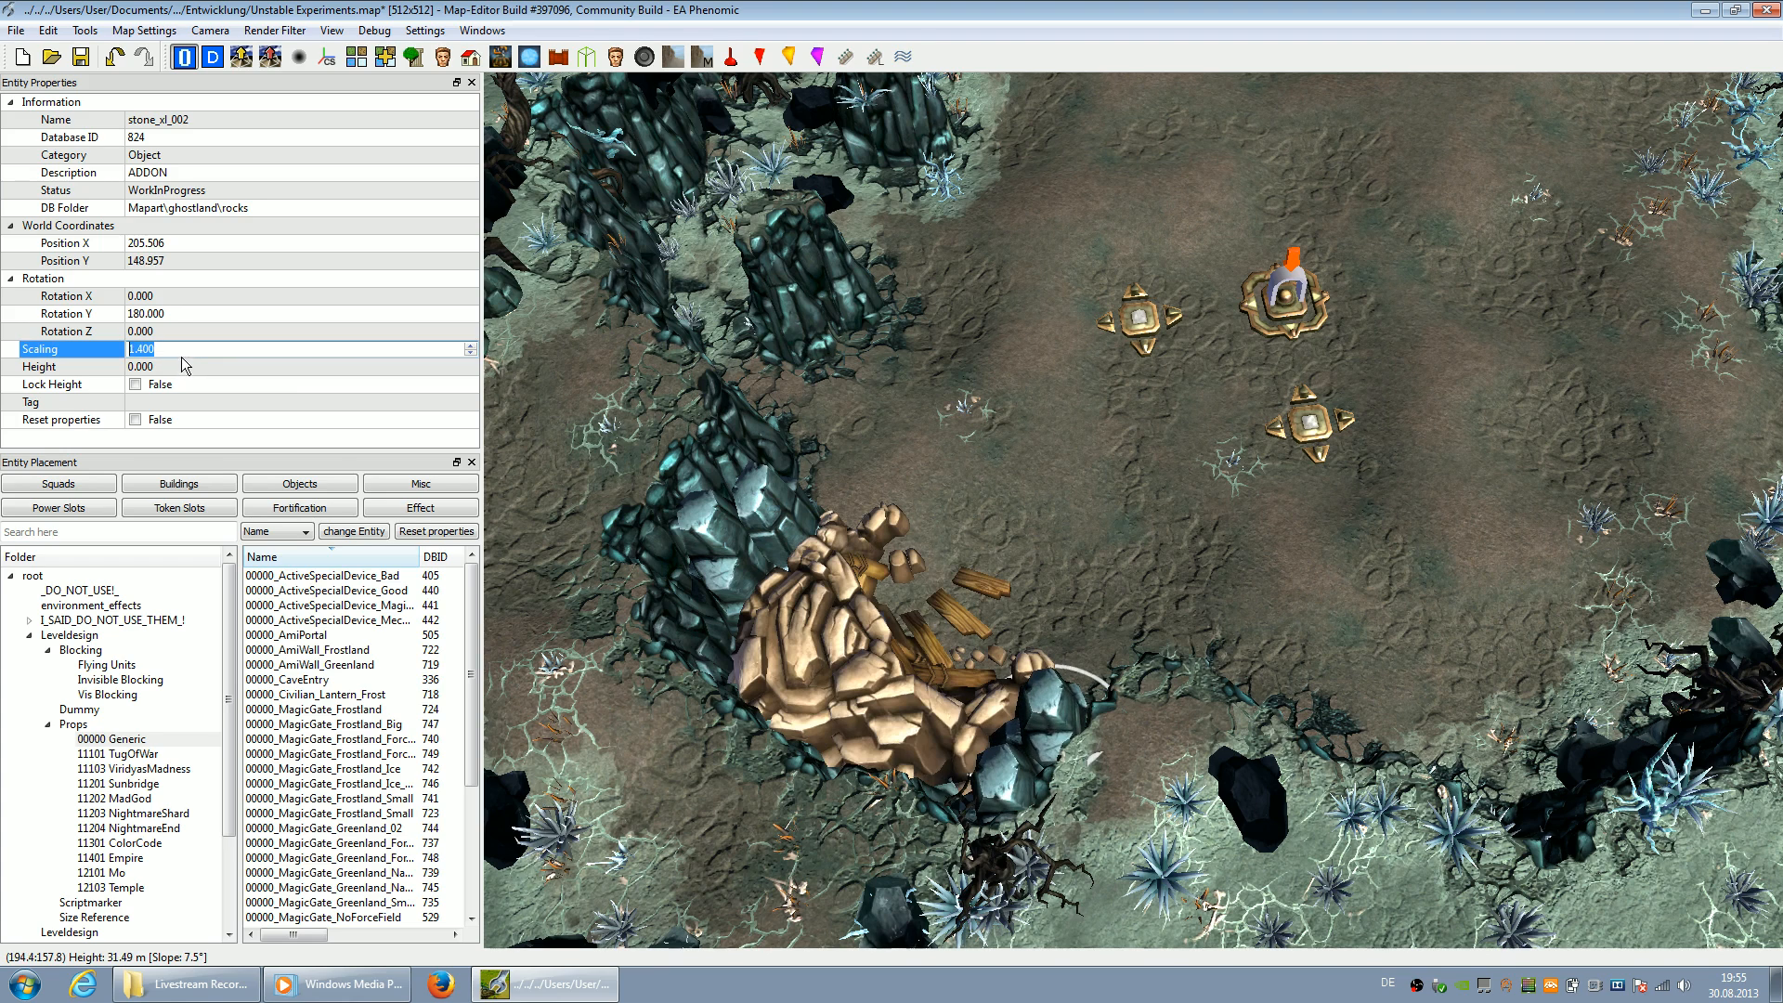
pyautogui.scroll(1, 182, 360)
pyautogui.click(178, 367)
pyautogui.scroll(-7, 178, 367)
pyautogui.scroll(-20, 178, 367)
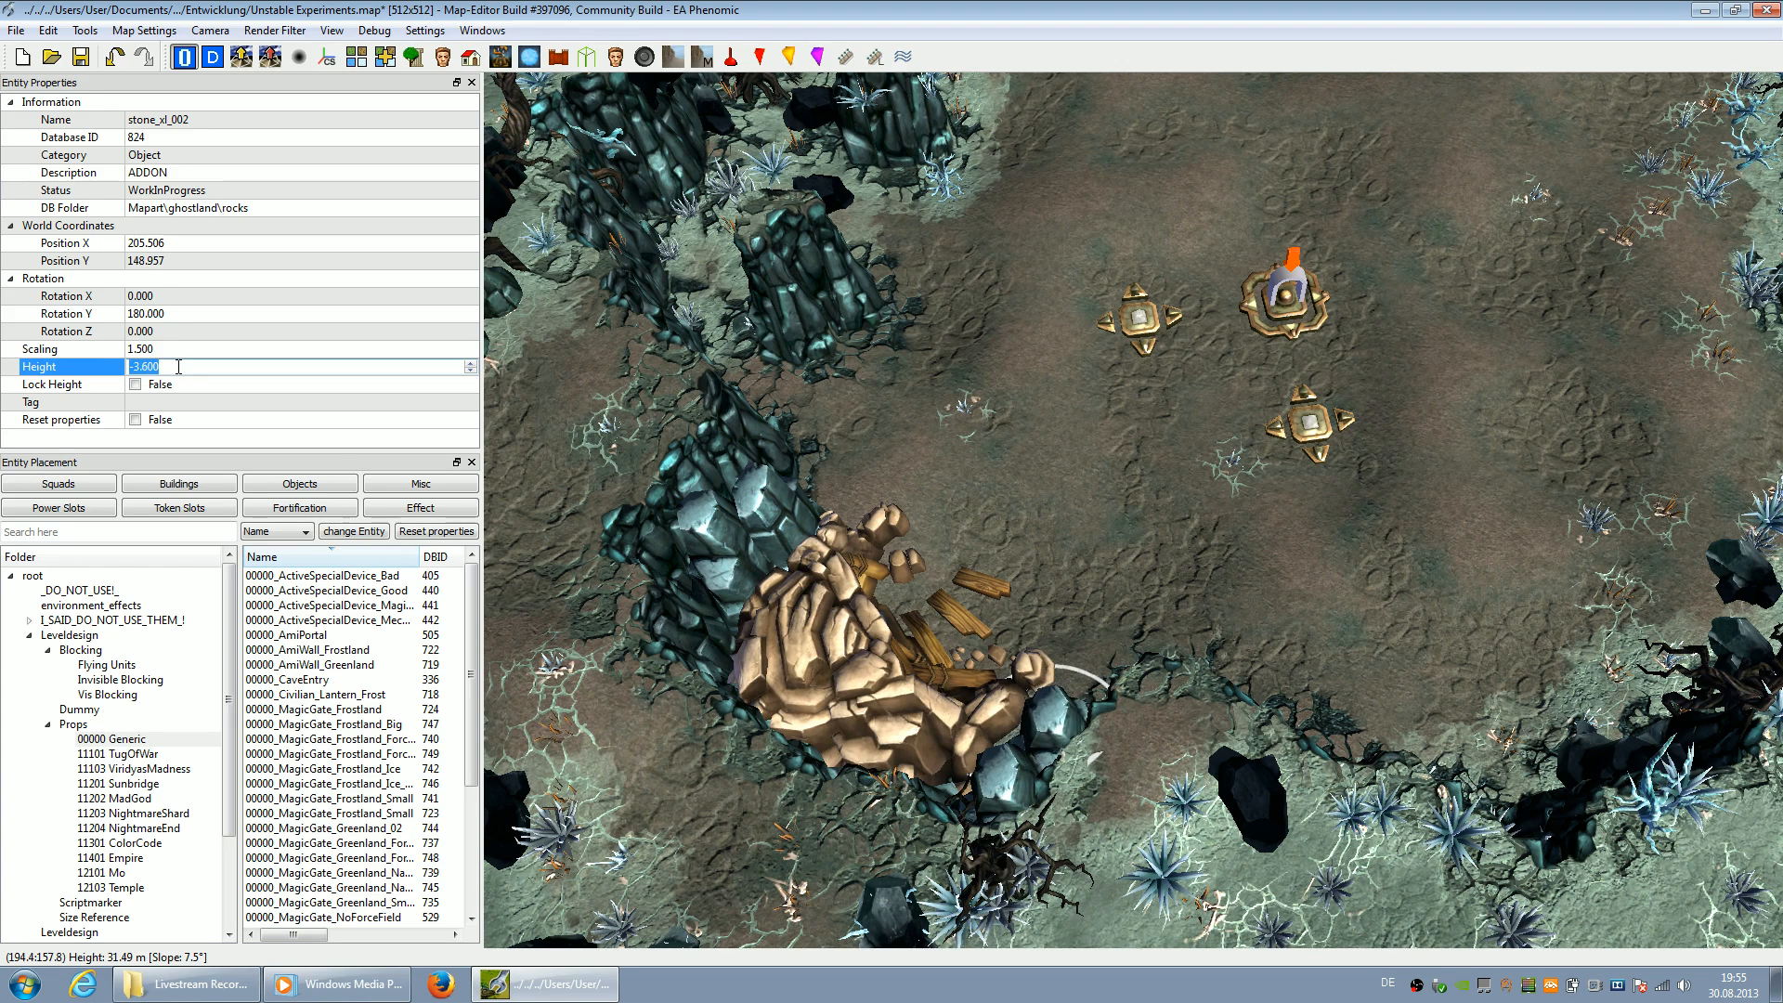
# Paste copies of the lowered rock along the south and west sides of the spawn tunnel to close its back
pyautogui.click(1060, 733)
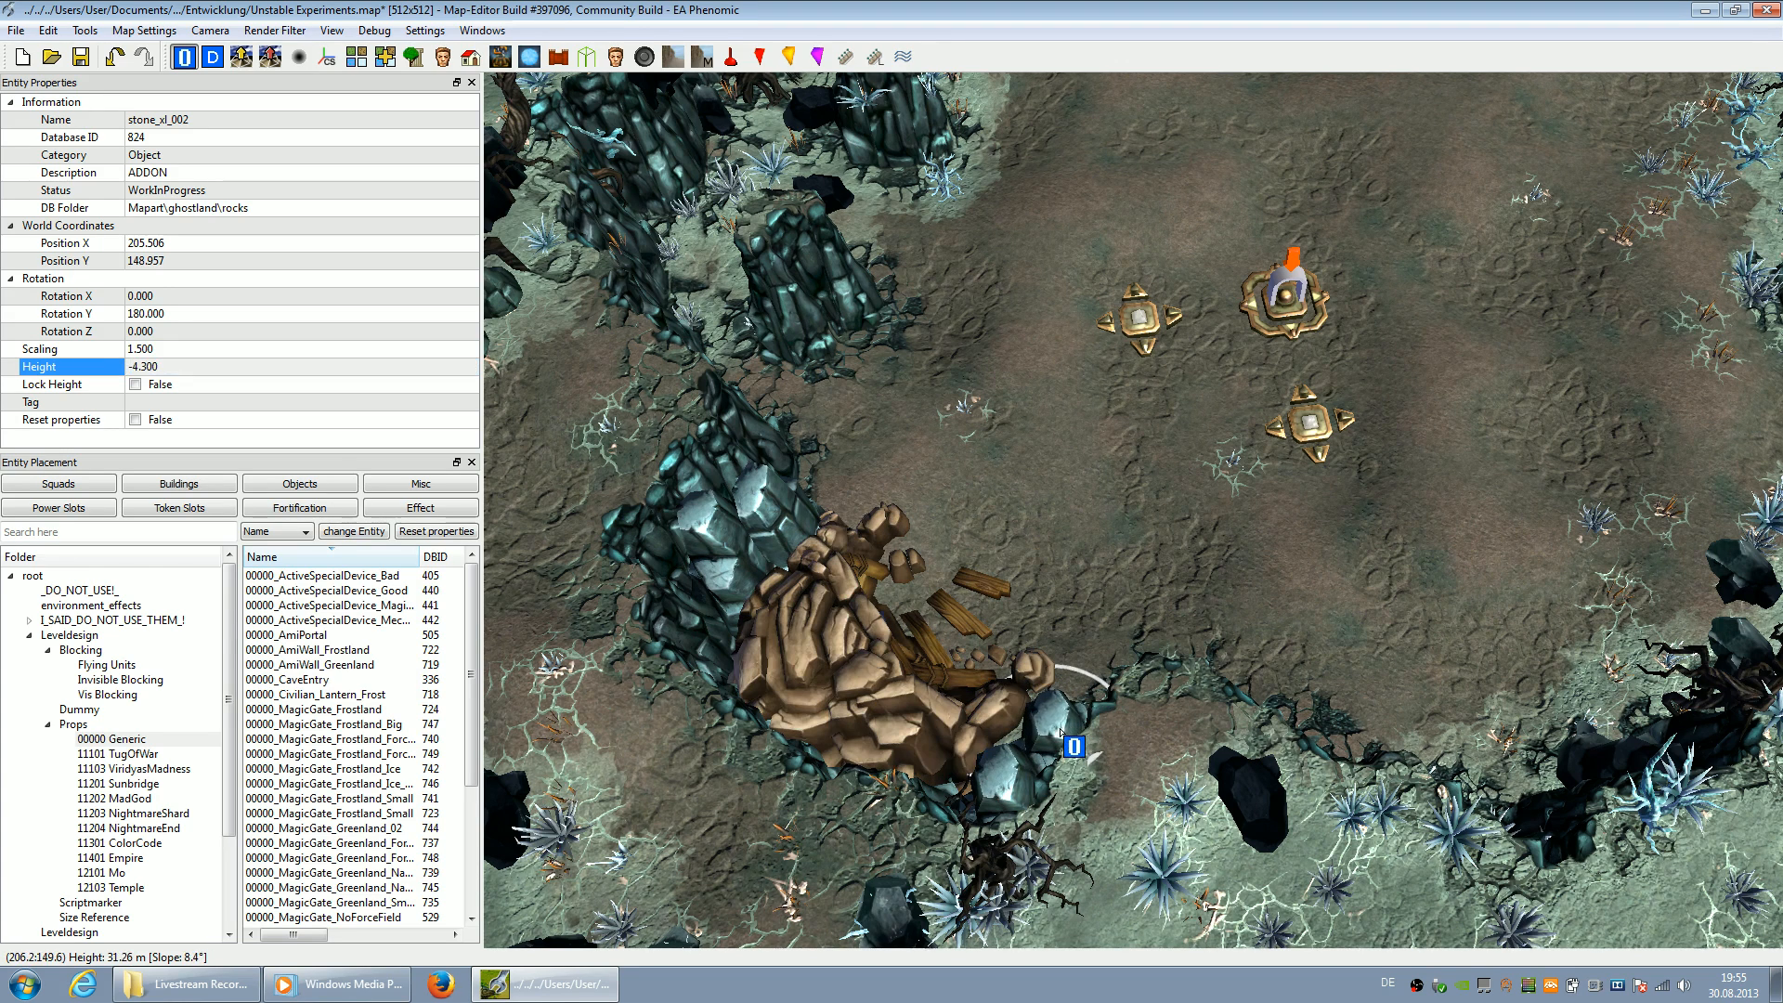
pyautogui.hotkey('ctrl', 'v')
pyautogui.moveTo(985, 786); pyautogui.dragTo(951, 811)
pyautogui.moveTo(997, 814); pyautogui.dragTo(999, 736, button='right')
pyautogui.moveTo(998, 737); pyautogui.dragTo(759, 636)
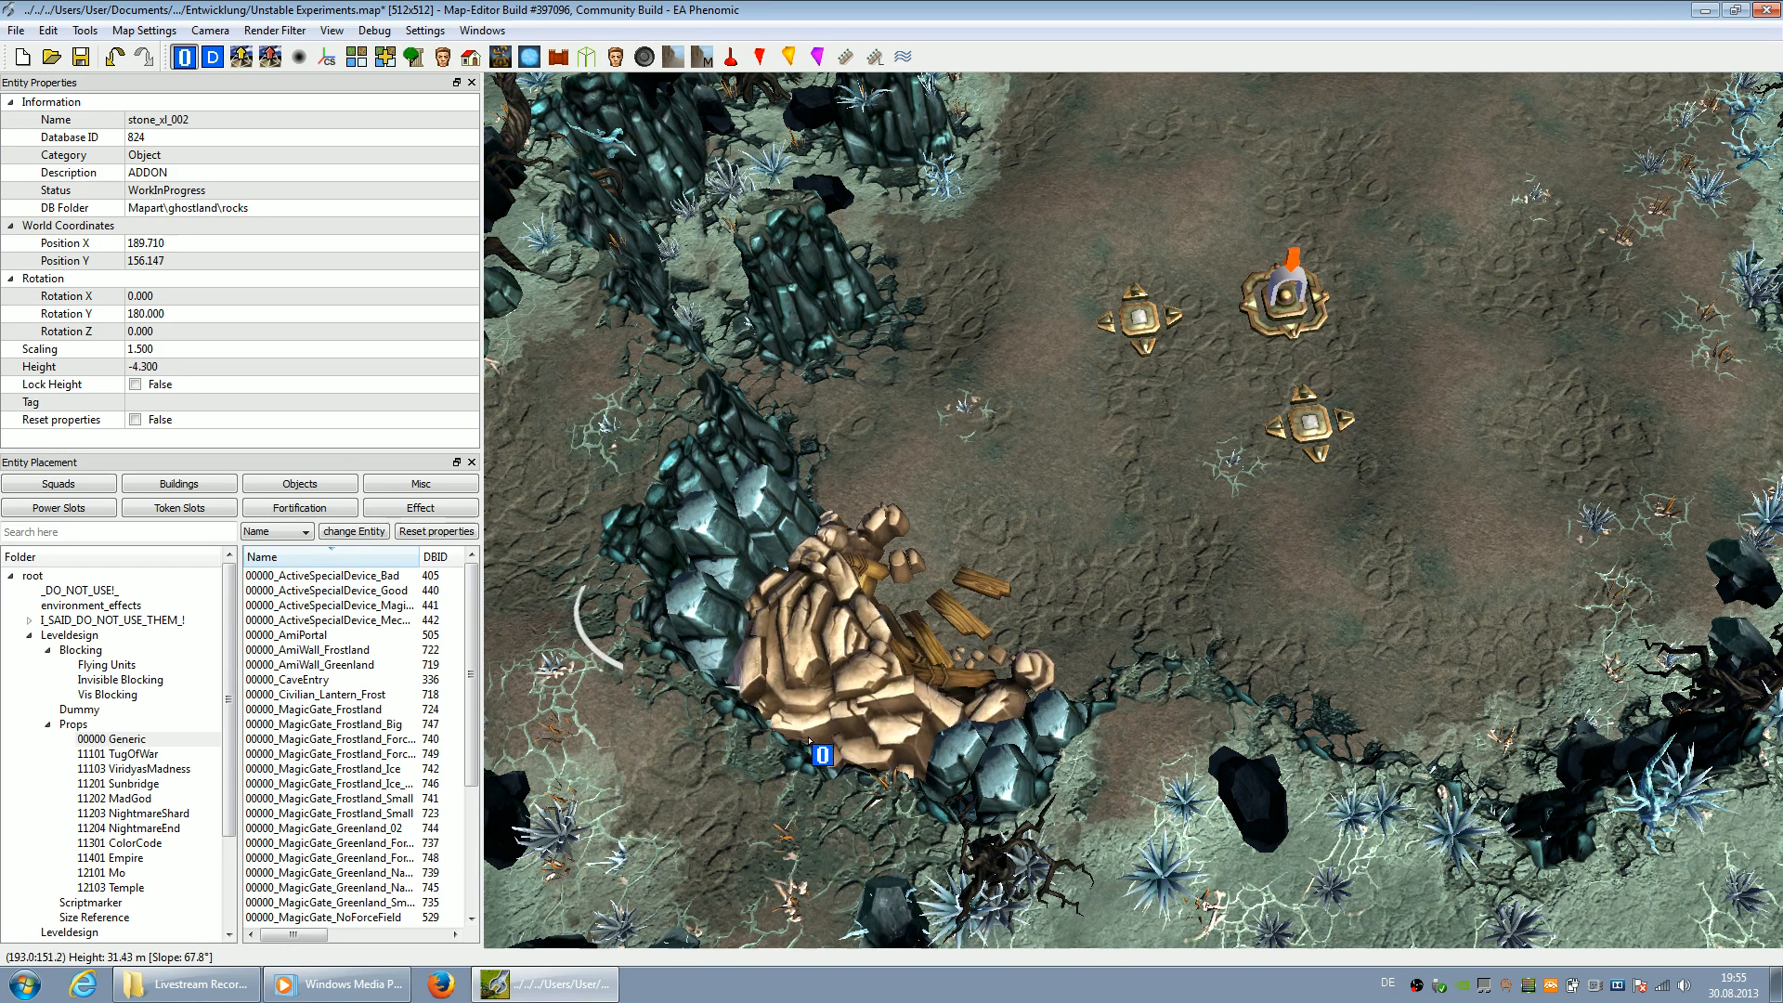
pyautogui.click(1086, 557)
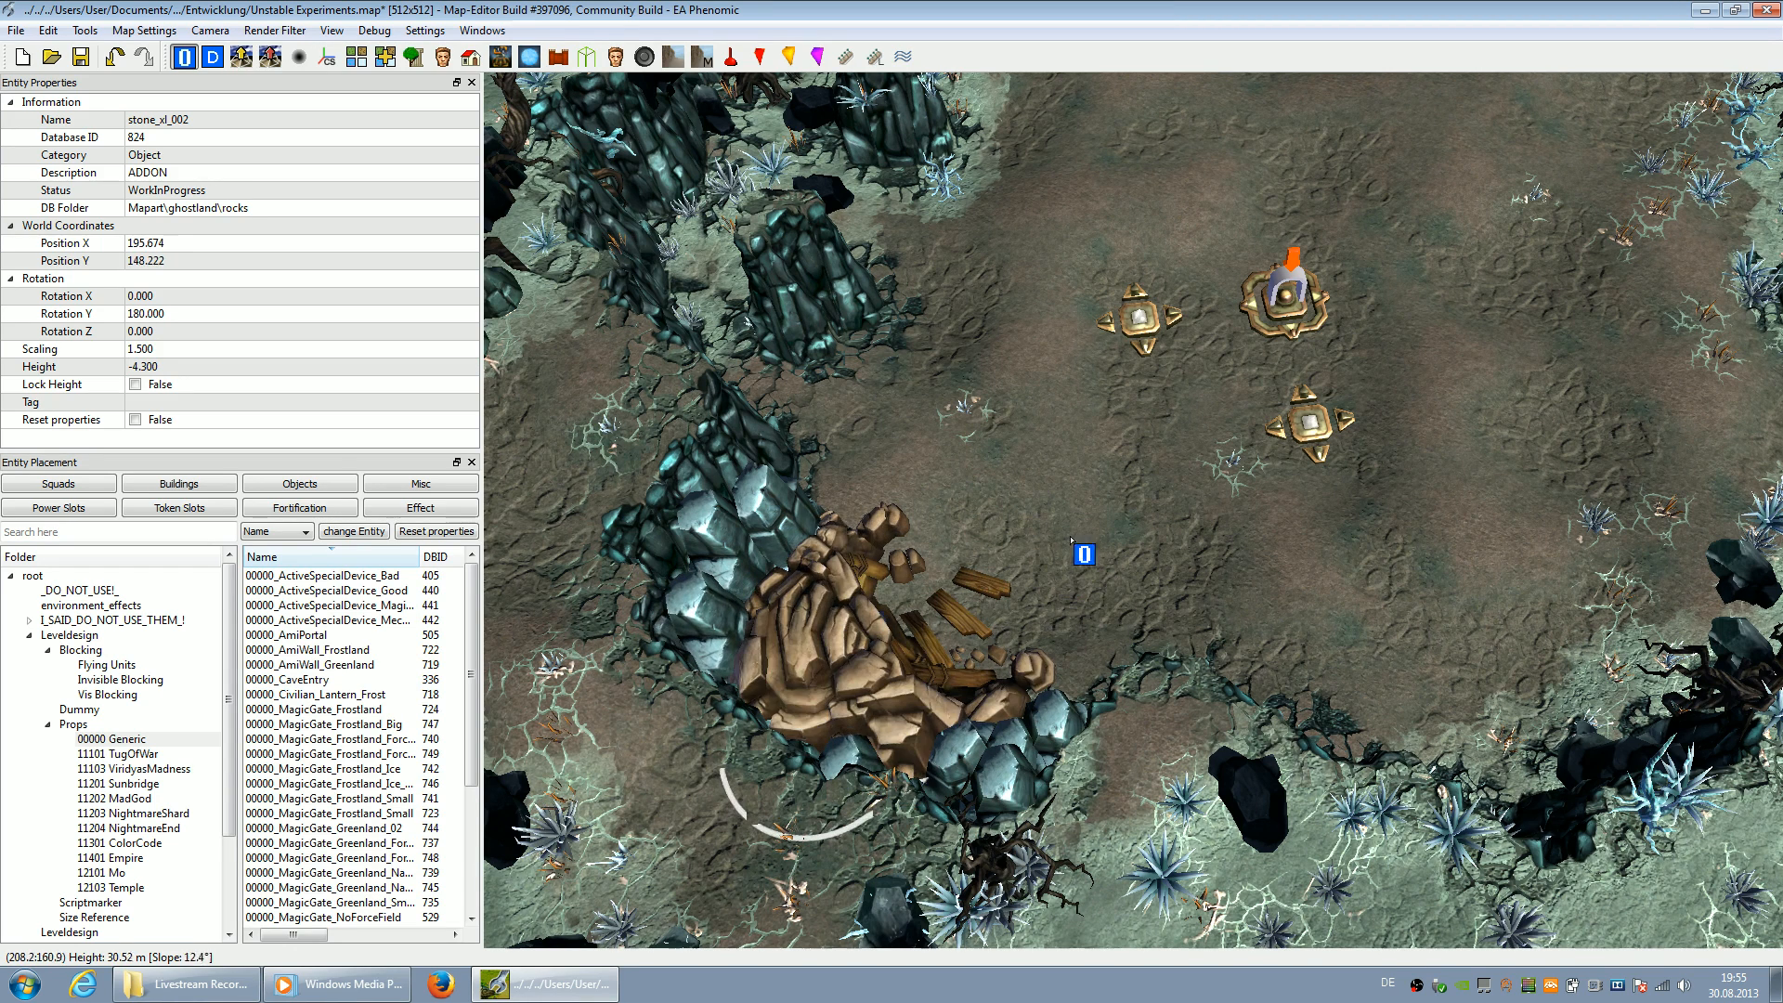
# Switch to the Ingame Camera, view the tunnel and clearing from it, and save the map
pyautogui.click(210, 31)
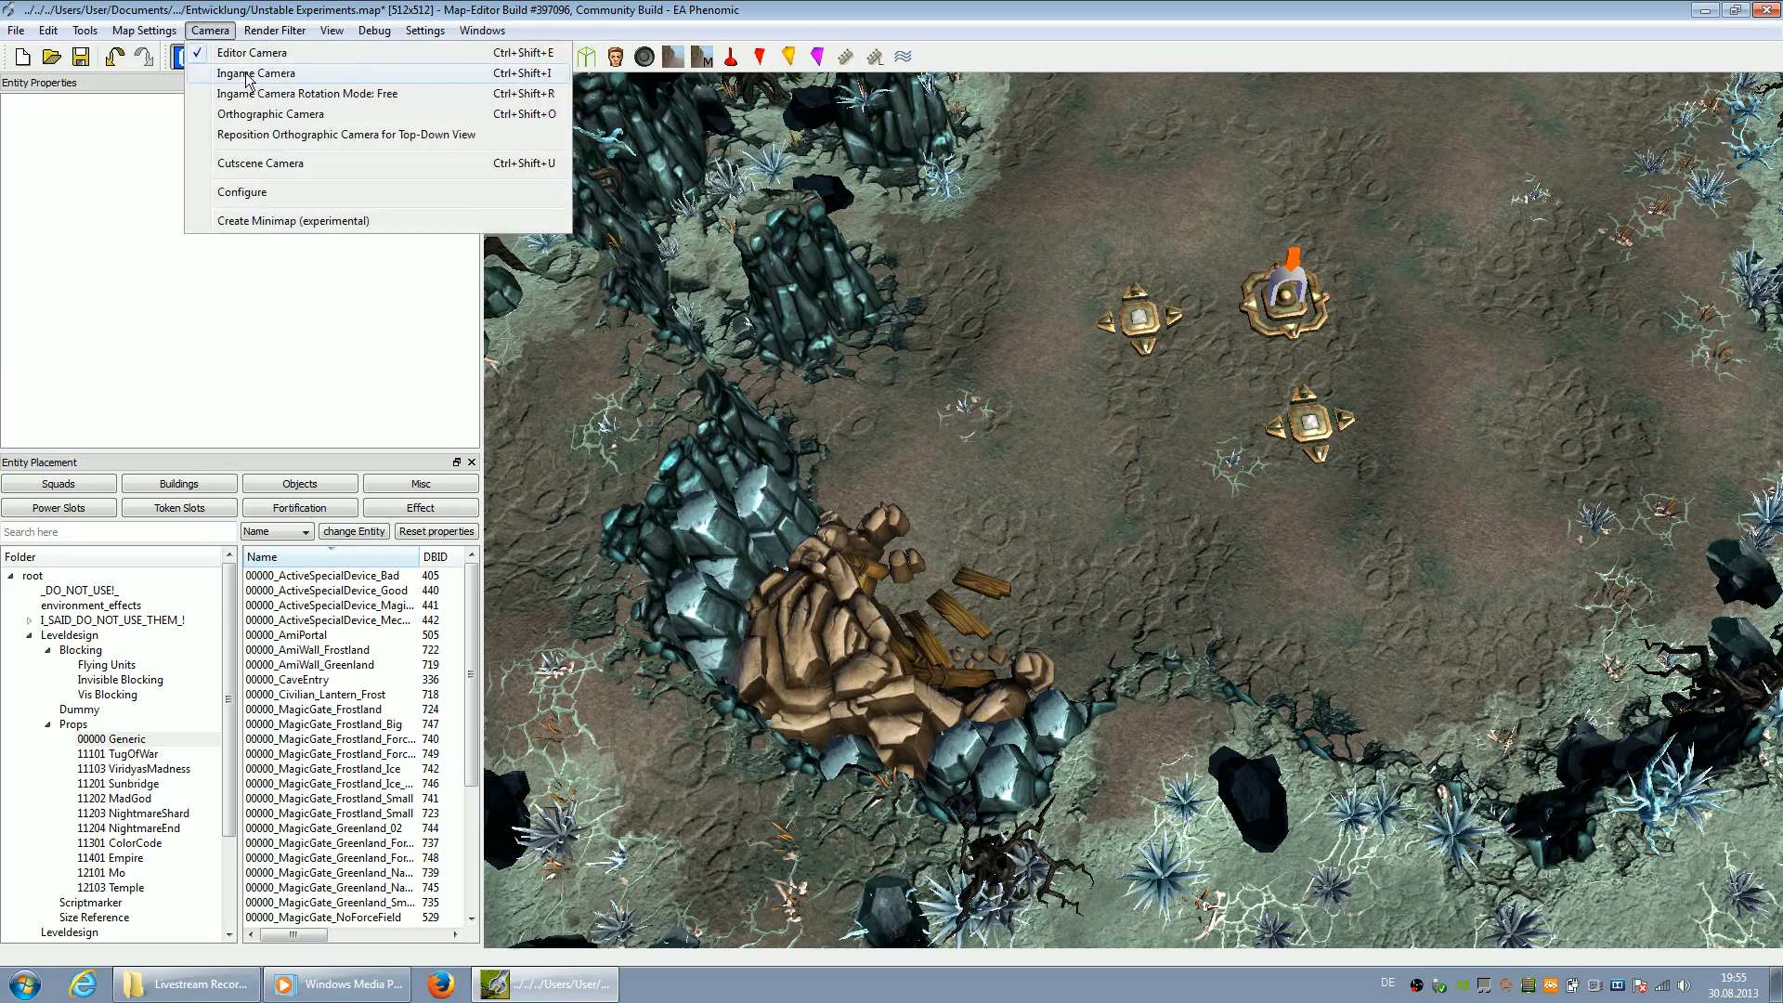
pyautogui.click(246, 80)
pyautogui.moveTo(1400, 576); pyautogui.dragTo(1400, 576, button='right')
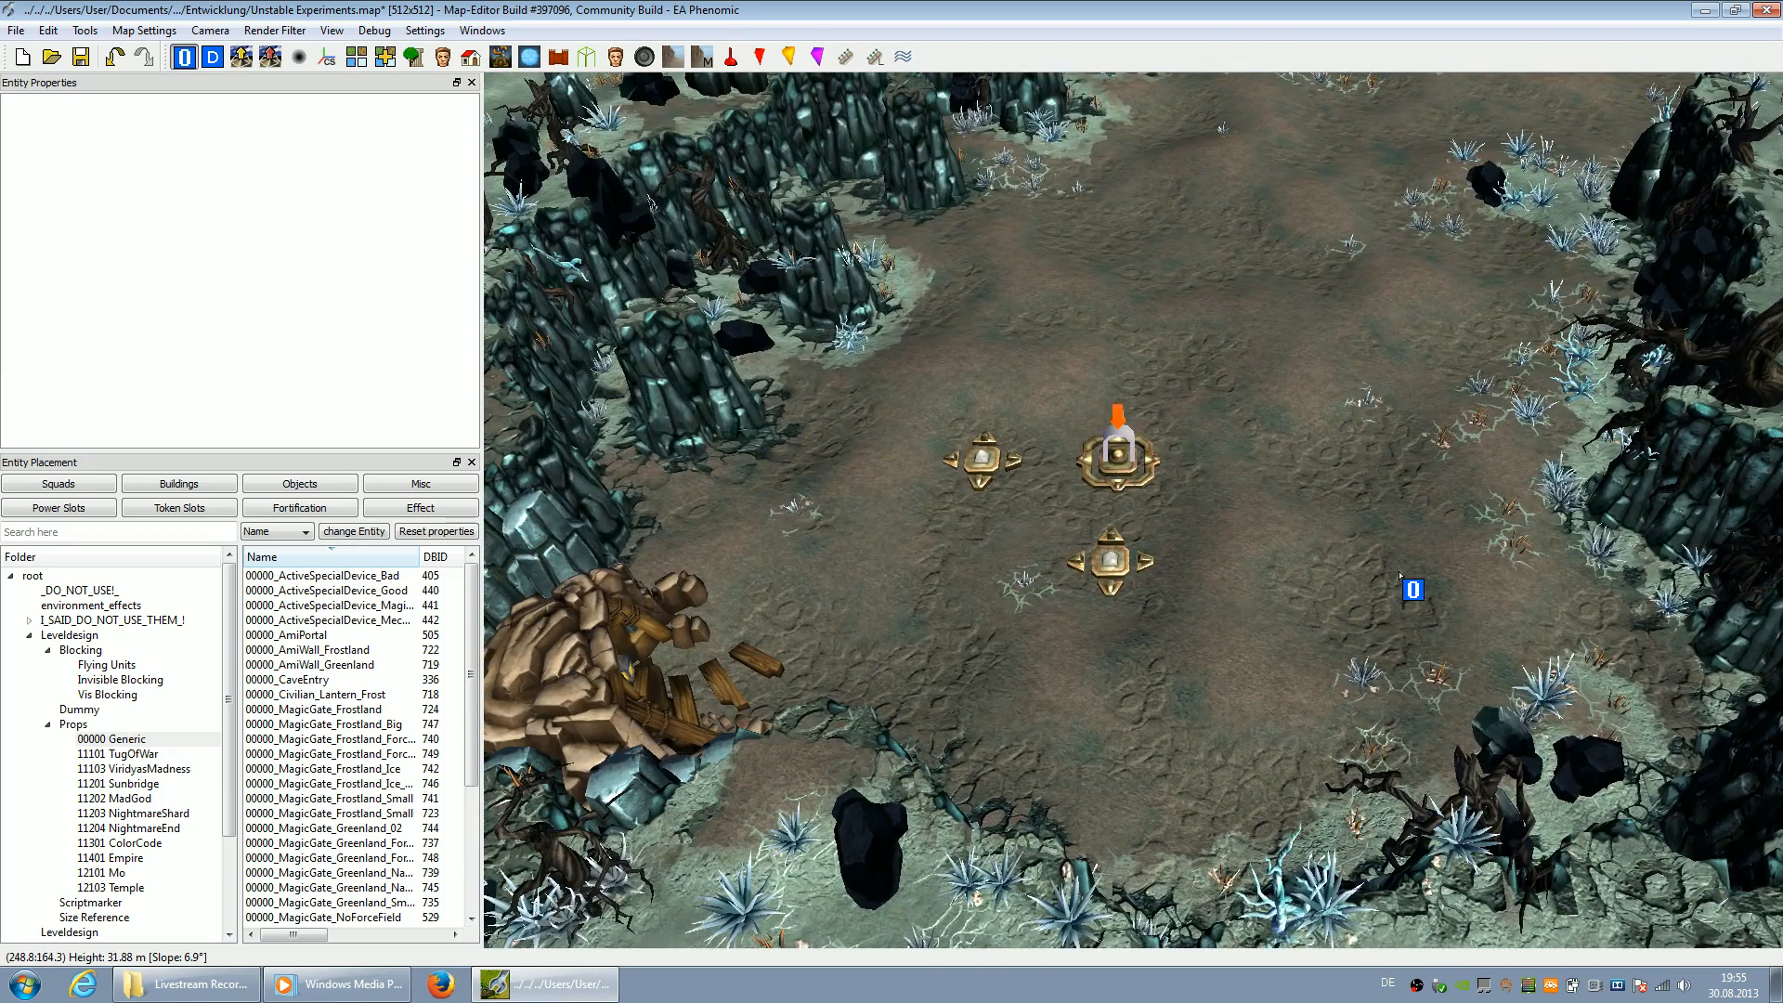
pyautogui.moveTo(1400, 576); pyautogui.dragTo(1400, 576, button='right')
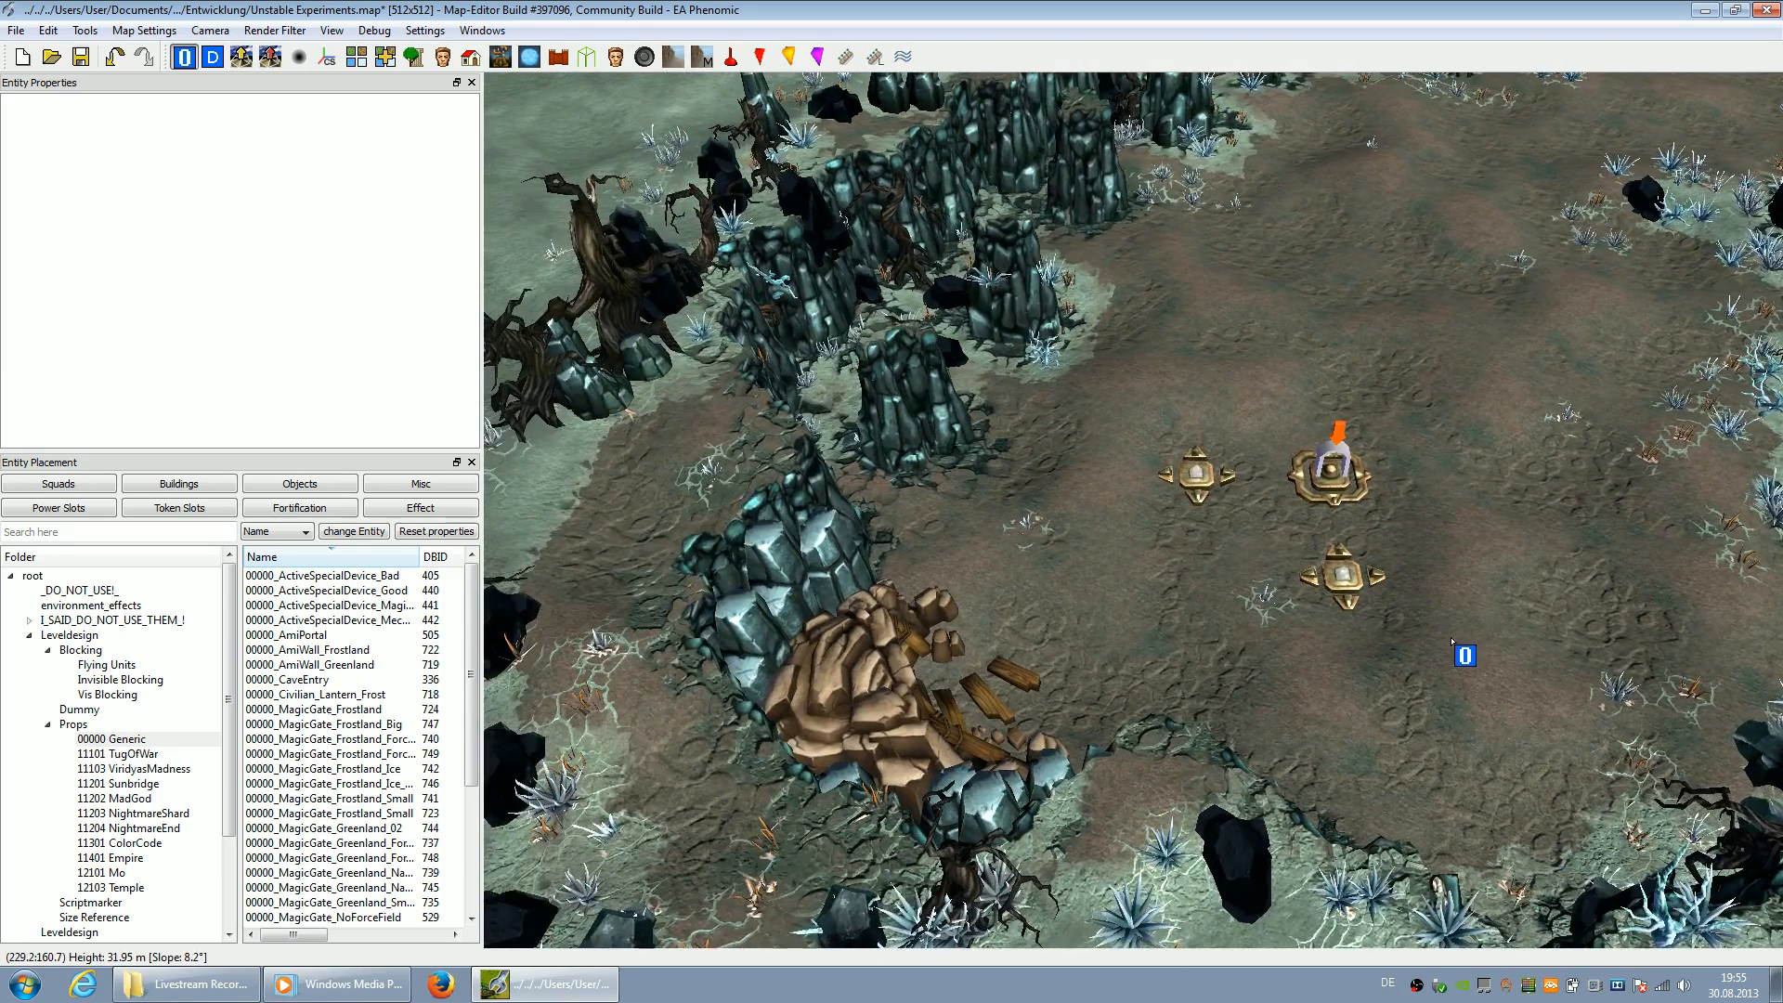
pyautogui.moveTo(1451, 641); pyautogui.dragTo(1452, 637, button='right')
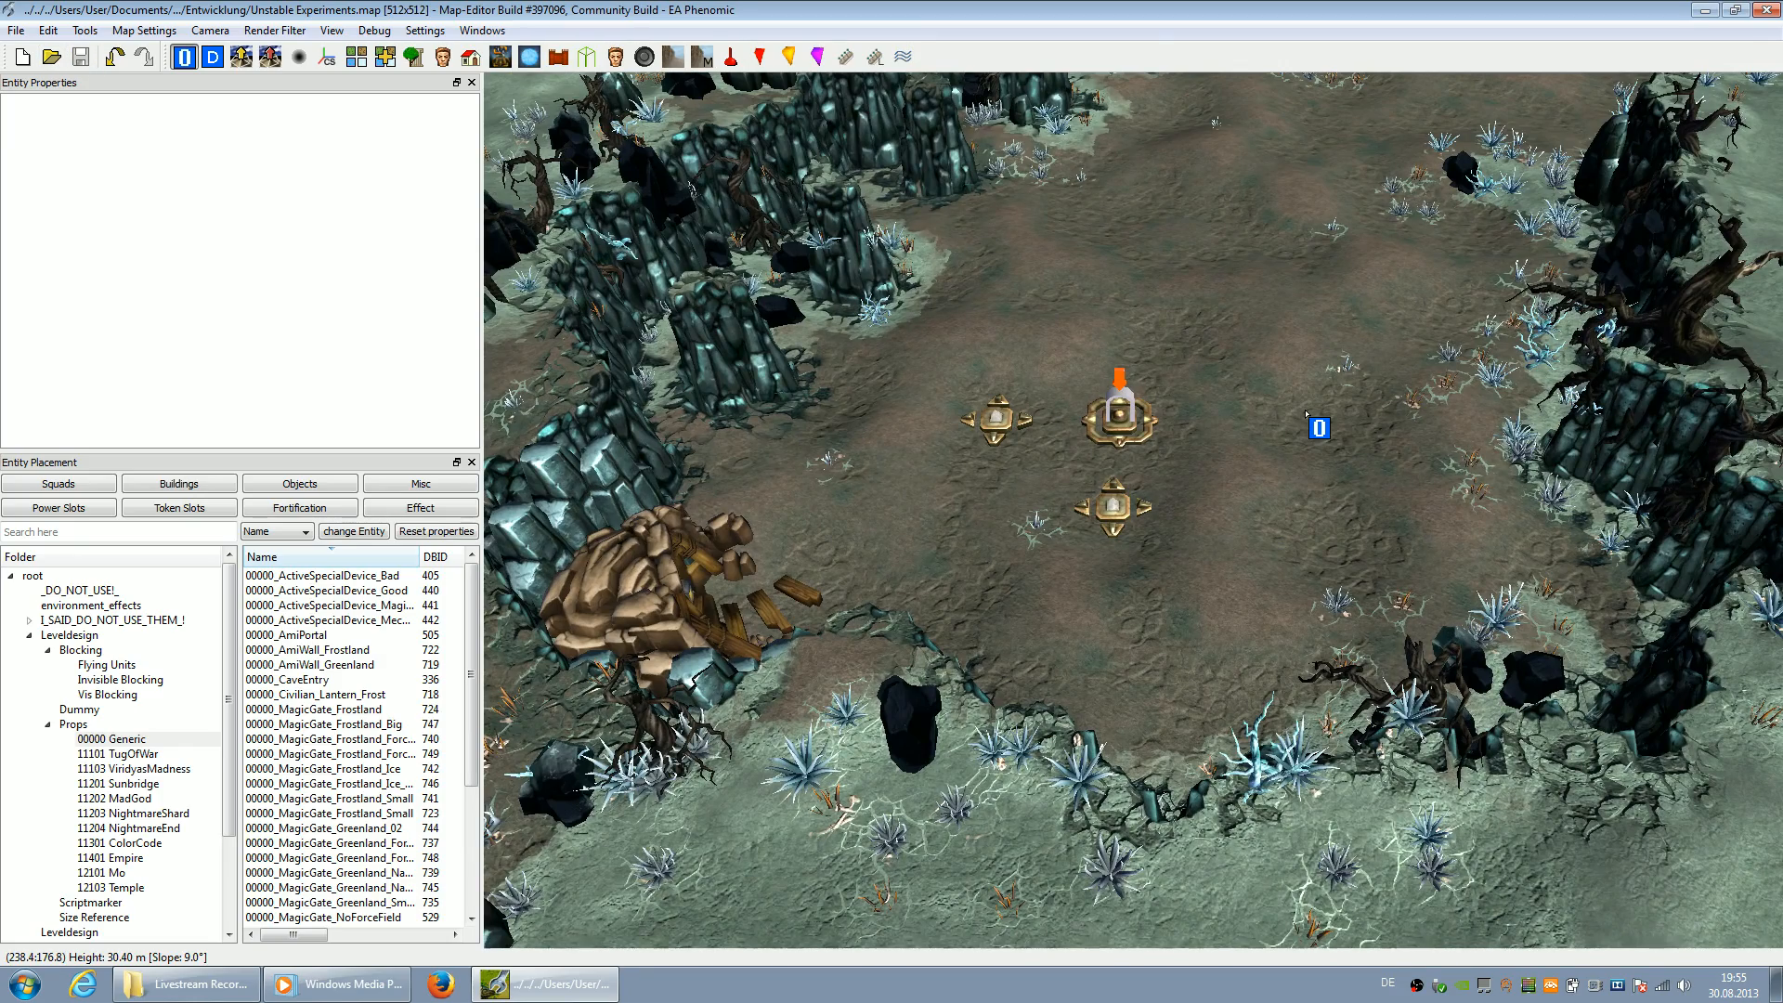
# Examine the valley and cliffs leading from the clearing towards the water with the ingame camera
pyautogui.press('Up')
pyautogui.press('Up')
pyautogui.press('Right')
pyautogui.press('Down')
pyautogui.press('Left')
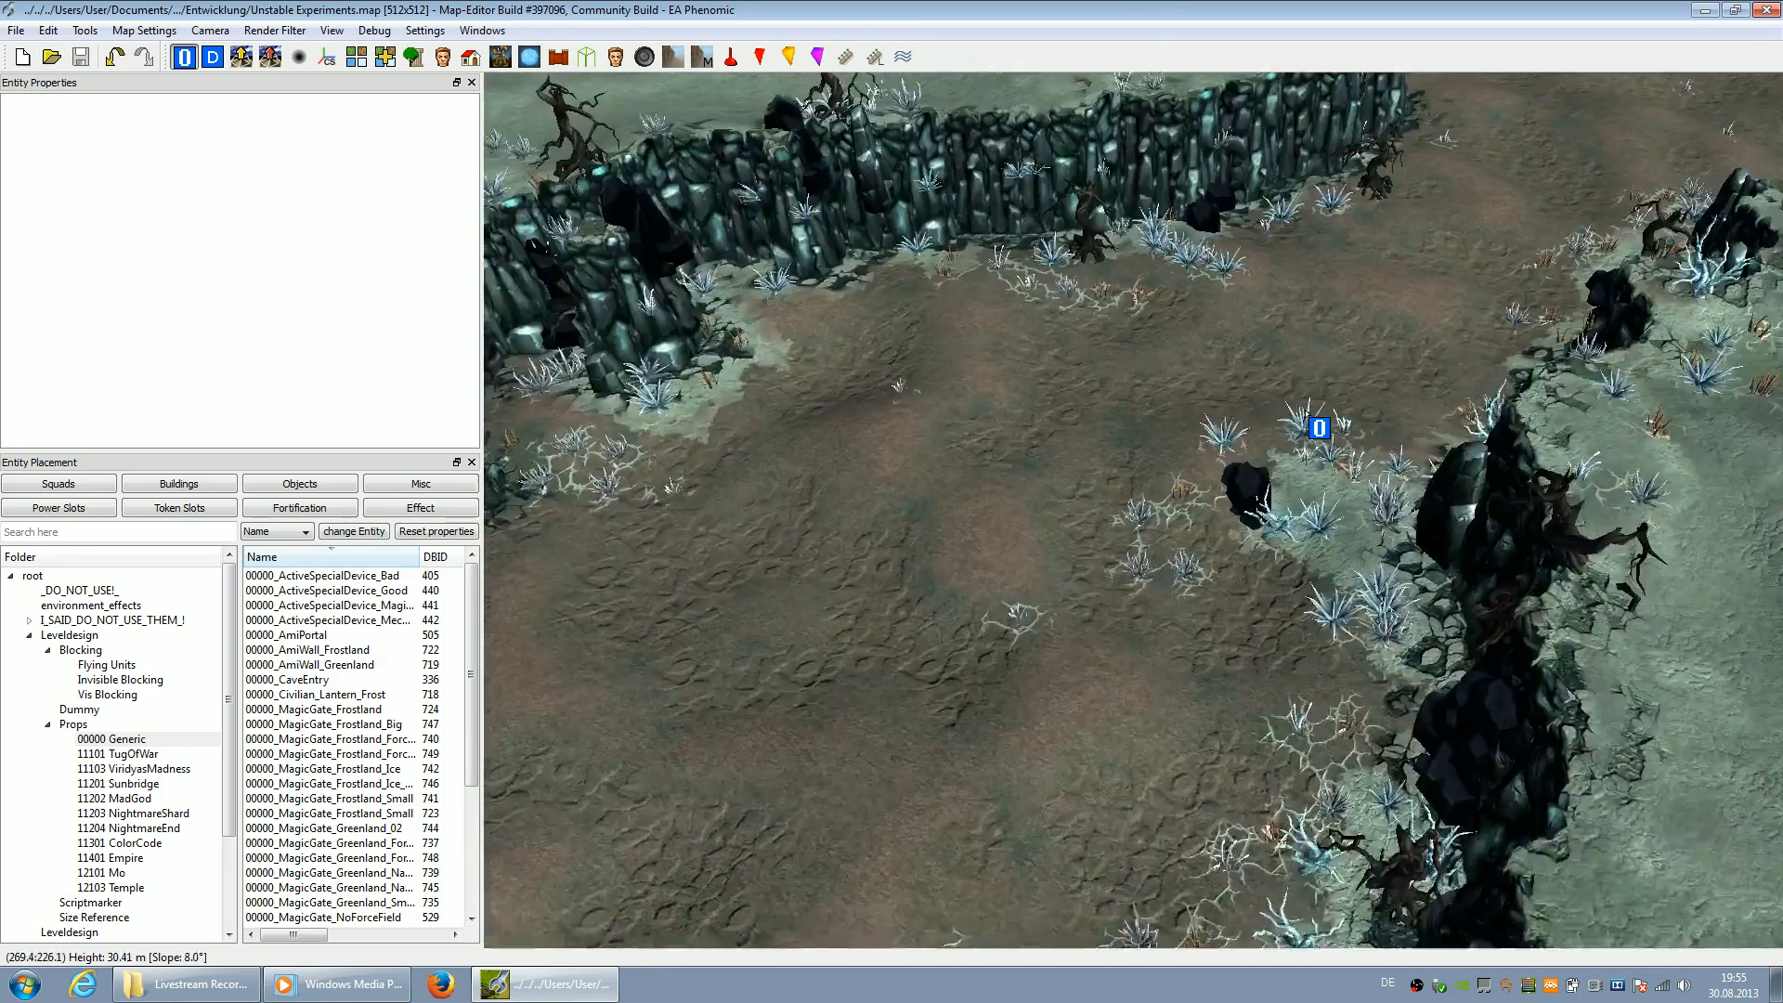
pyautogui.press('Up')
pyautogui.press('Right')
pyautogui.press('Up')
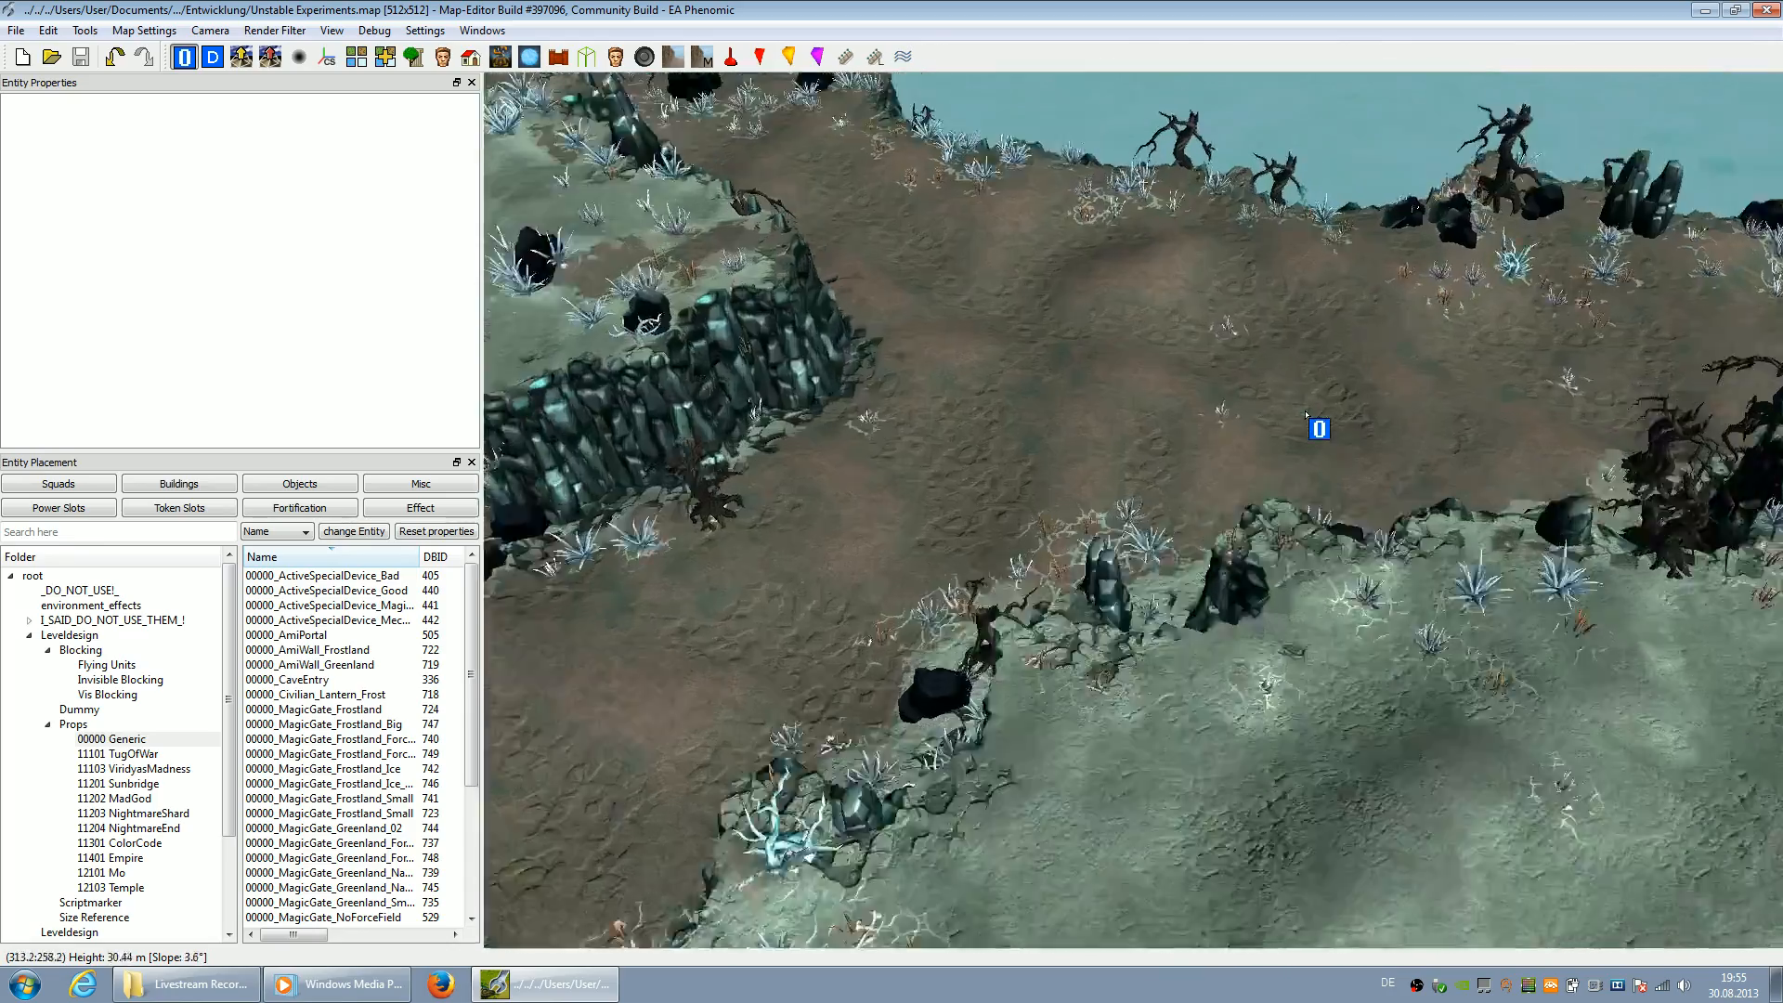
# Place two PowerSlot PvE 900 slots side by side in the middle of the peninsula surrounded by water
pyautogui.press('Left')
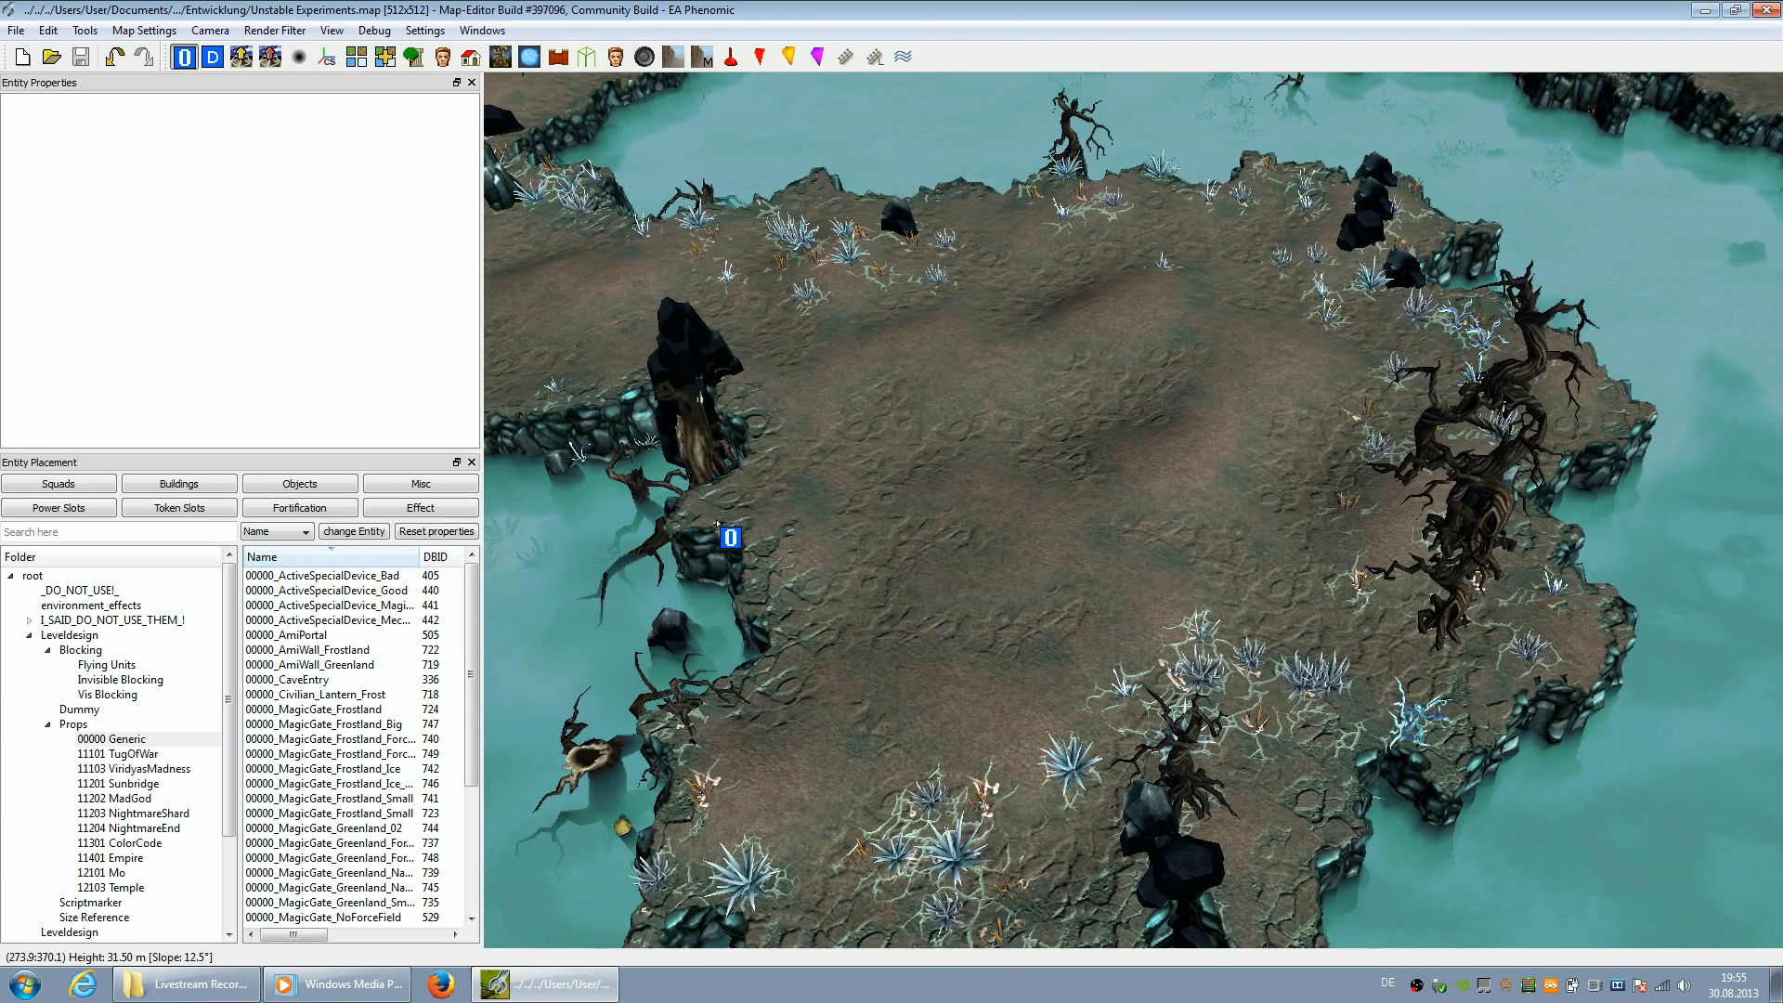
pyautogui.moveTo(214, 450); pyautogui.dragTo(215, 421)
pyautogui.click(40, 481)
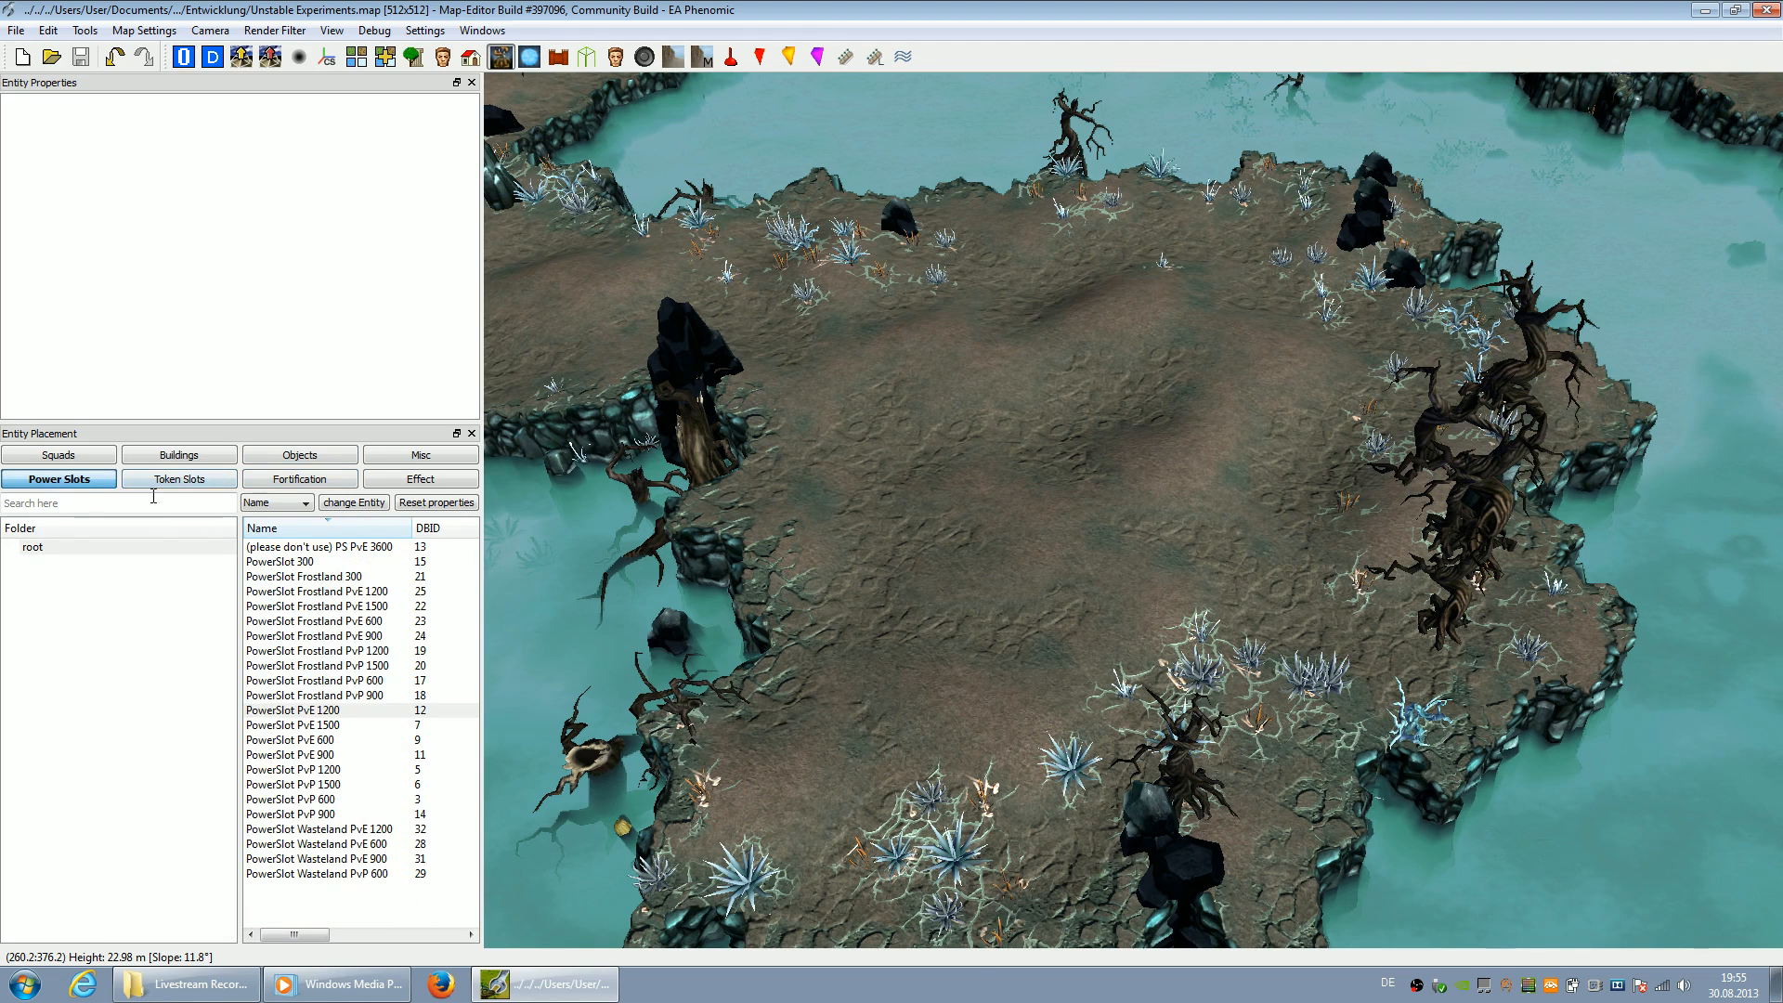
pyautogui.click(315, 740)
pyautogui.click(353, 755)
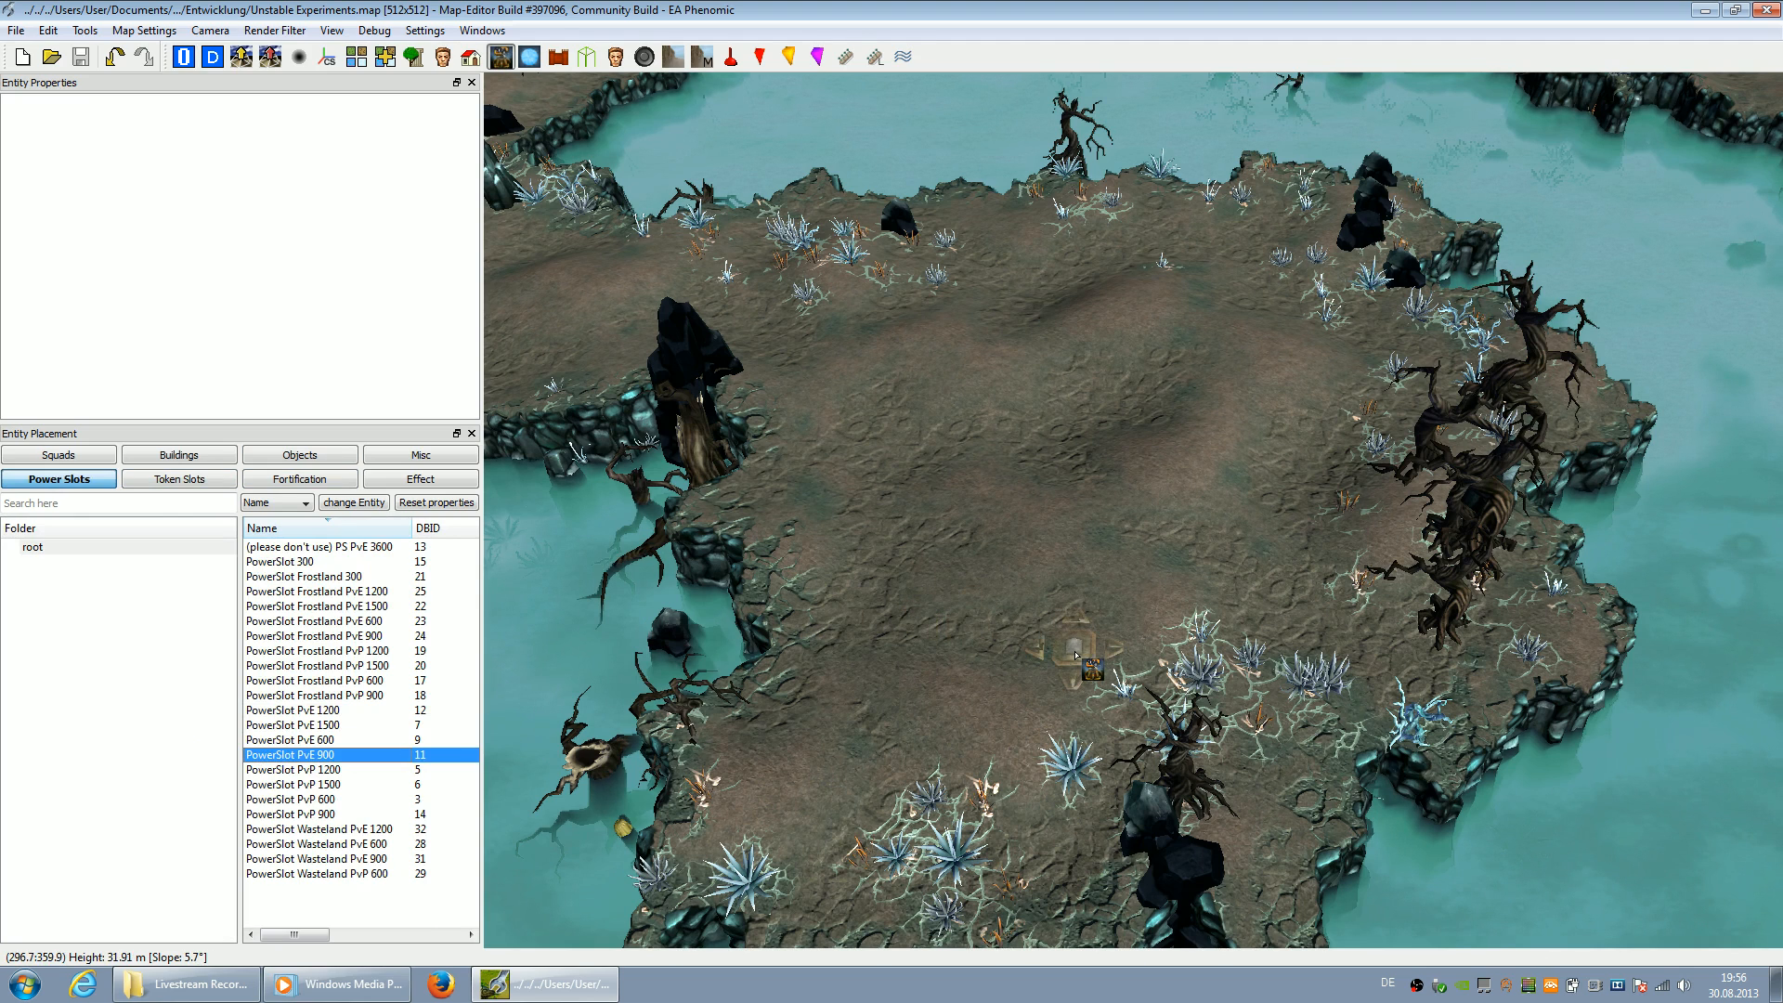
pyautogui.click(1042, 452)
pyautogui.click(1125, 394)
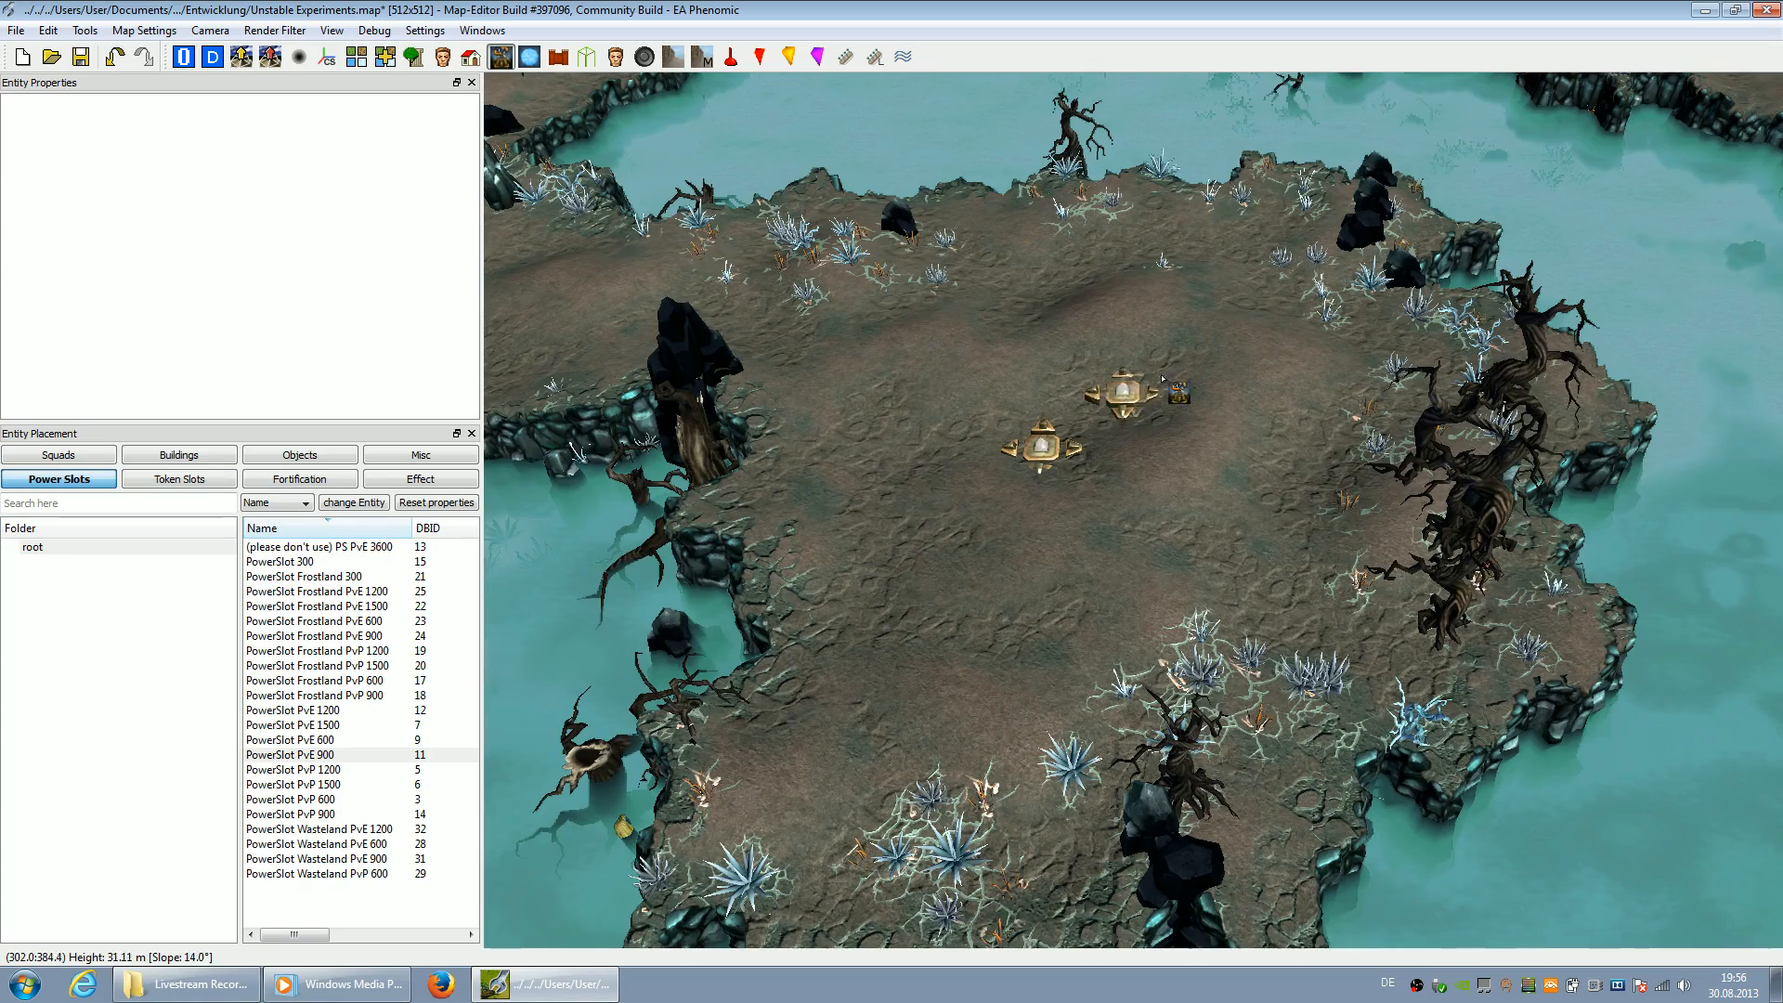
pyautogui.scroll(2, 1207, 431)
pyautogui.scroll(-2, 1233, 516)
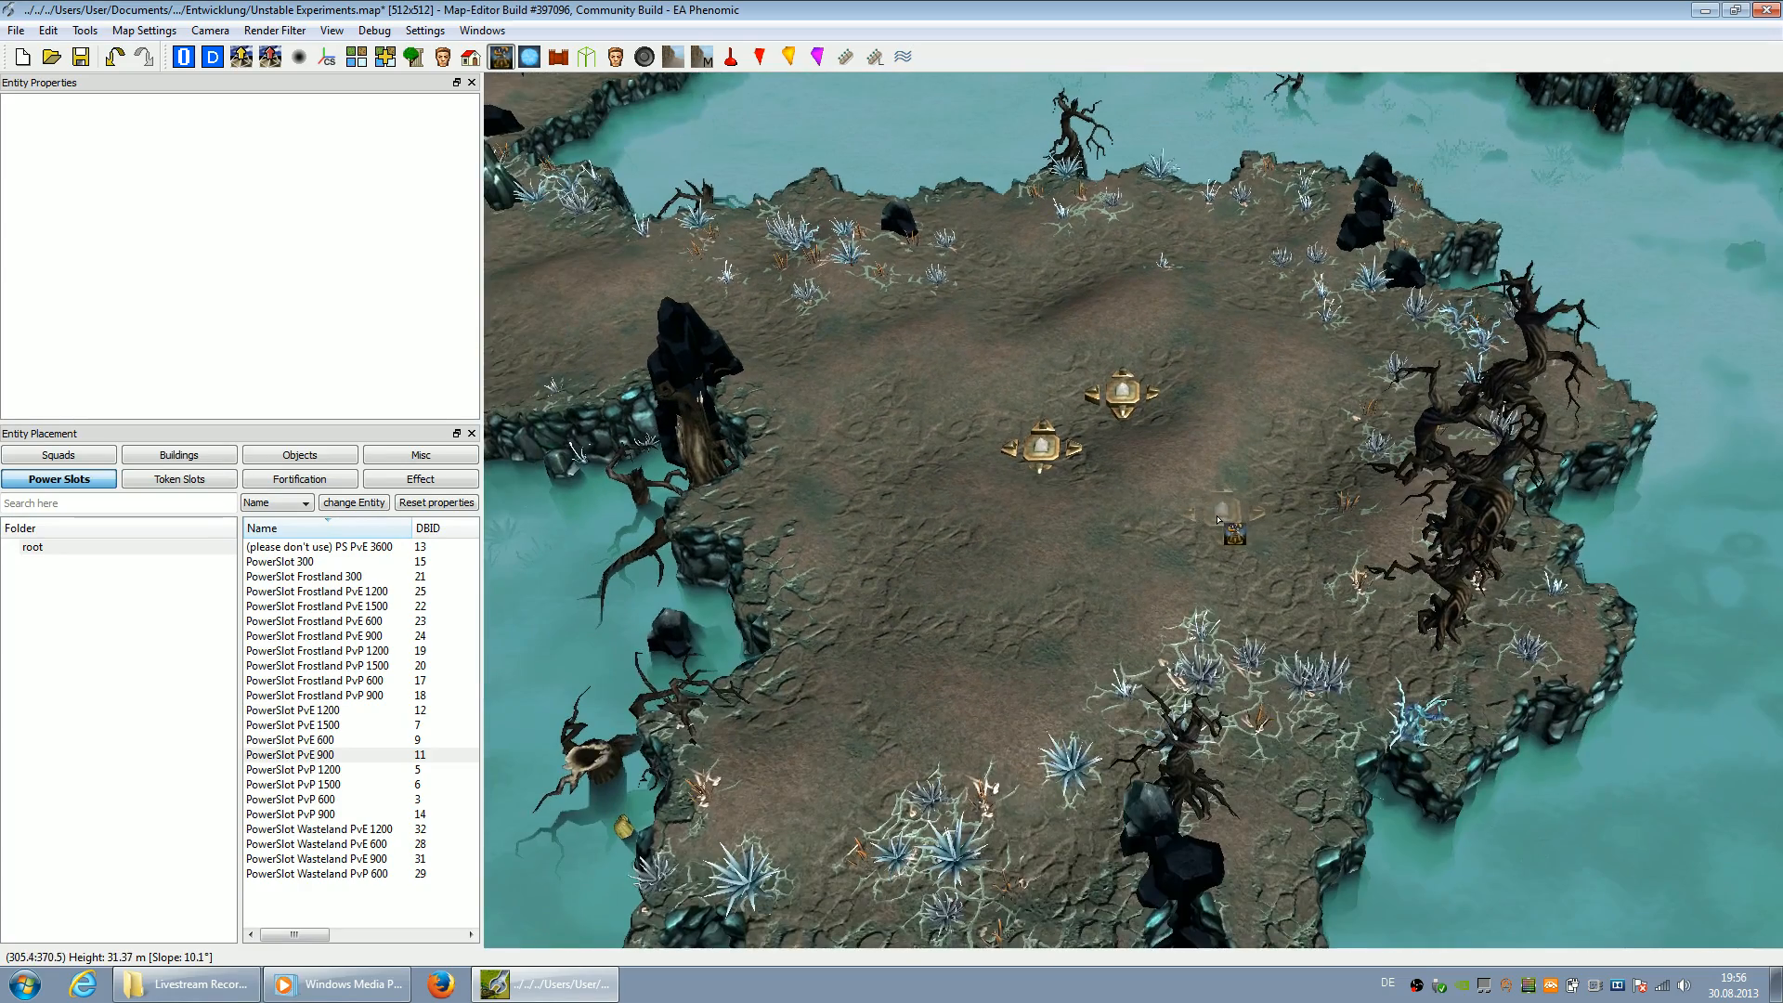
# Level the ground beneath the two peninsula power slots, smooth the surrounding terrain and save the map
pyautogui.press('Up')
pyautogui.click(270, 57)
pyautogui.moveTo(1037, 644)
pyautogui.mouseDown()
pyautogui.moveTo(1125, 549)
pyautogui.moveTo(1141, 628)
pyautogui.moveTo(1067, 527)
pyautogui.moveTo(1136, 490)
pyautogui.moveTo(949, 630)
pyautogui.mouseUp()
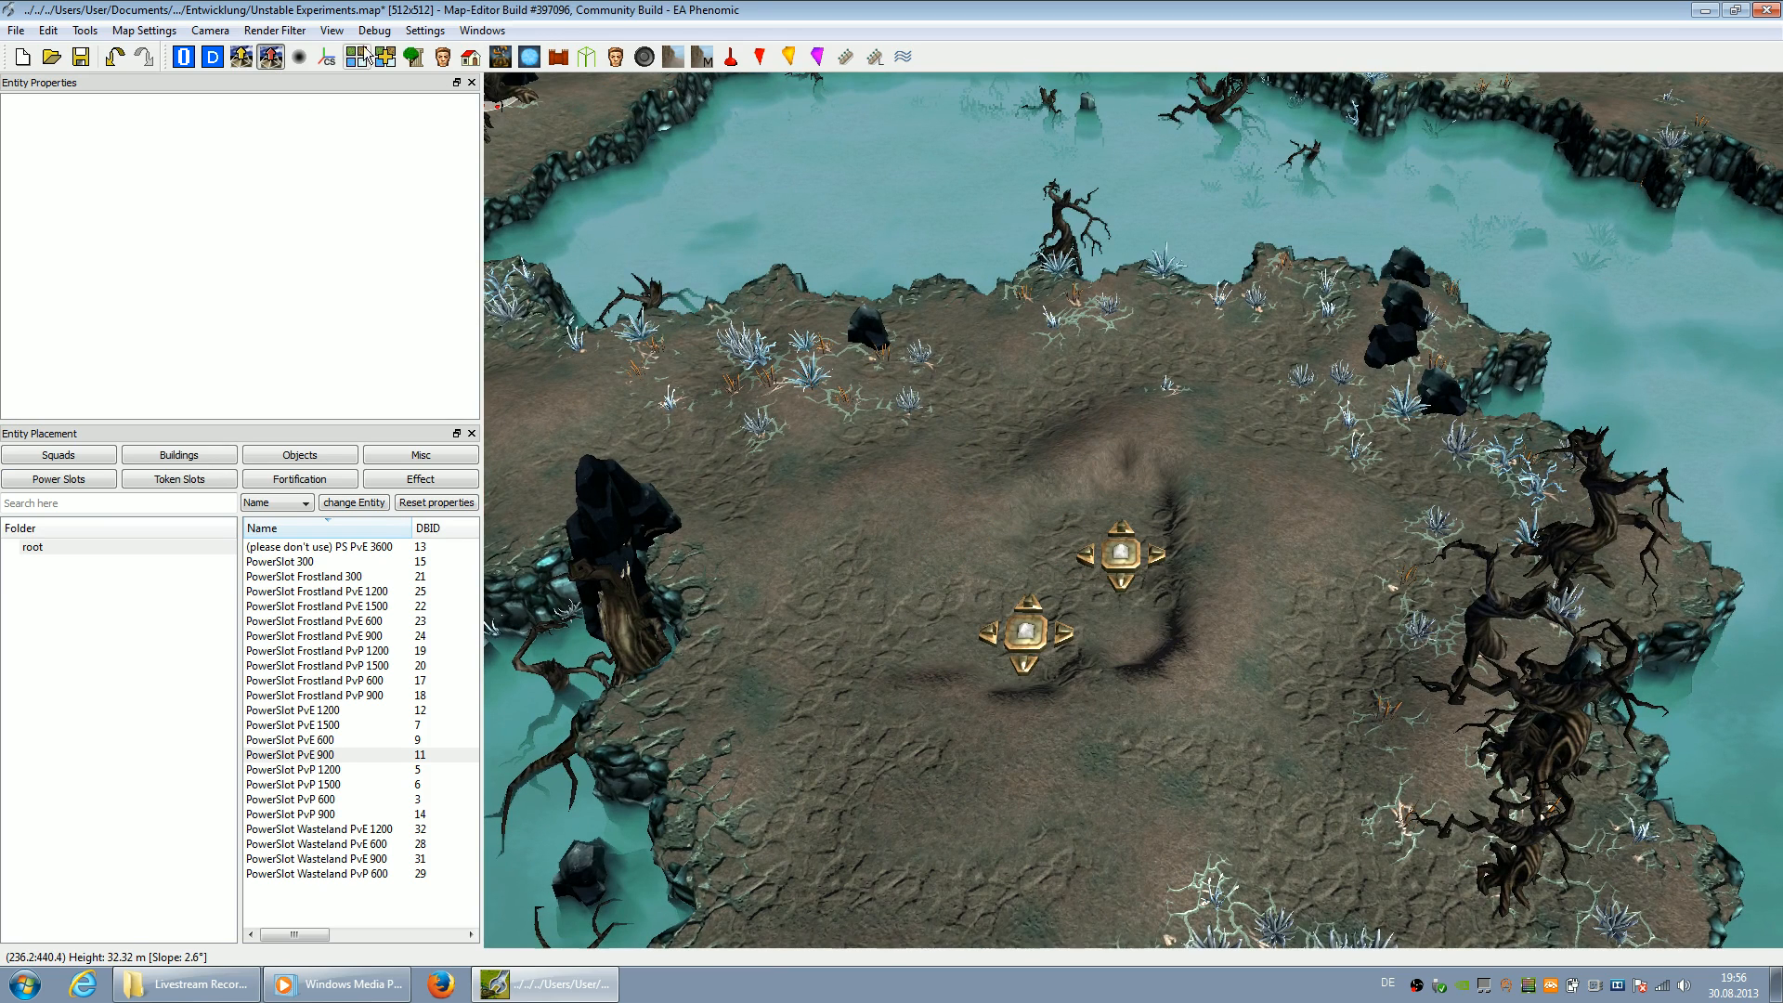
pyautogui.click(299, 57)
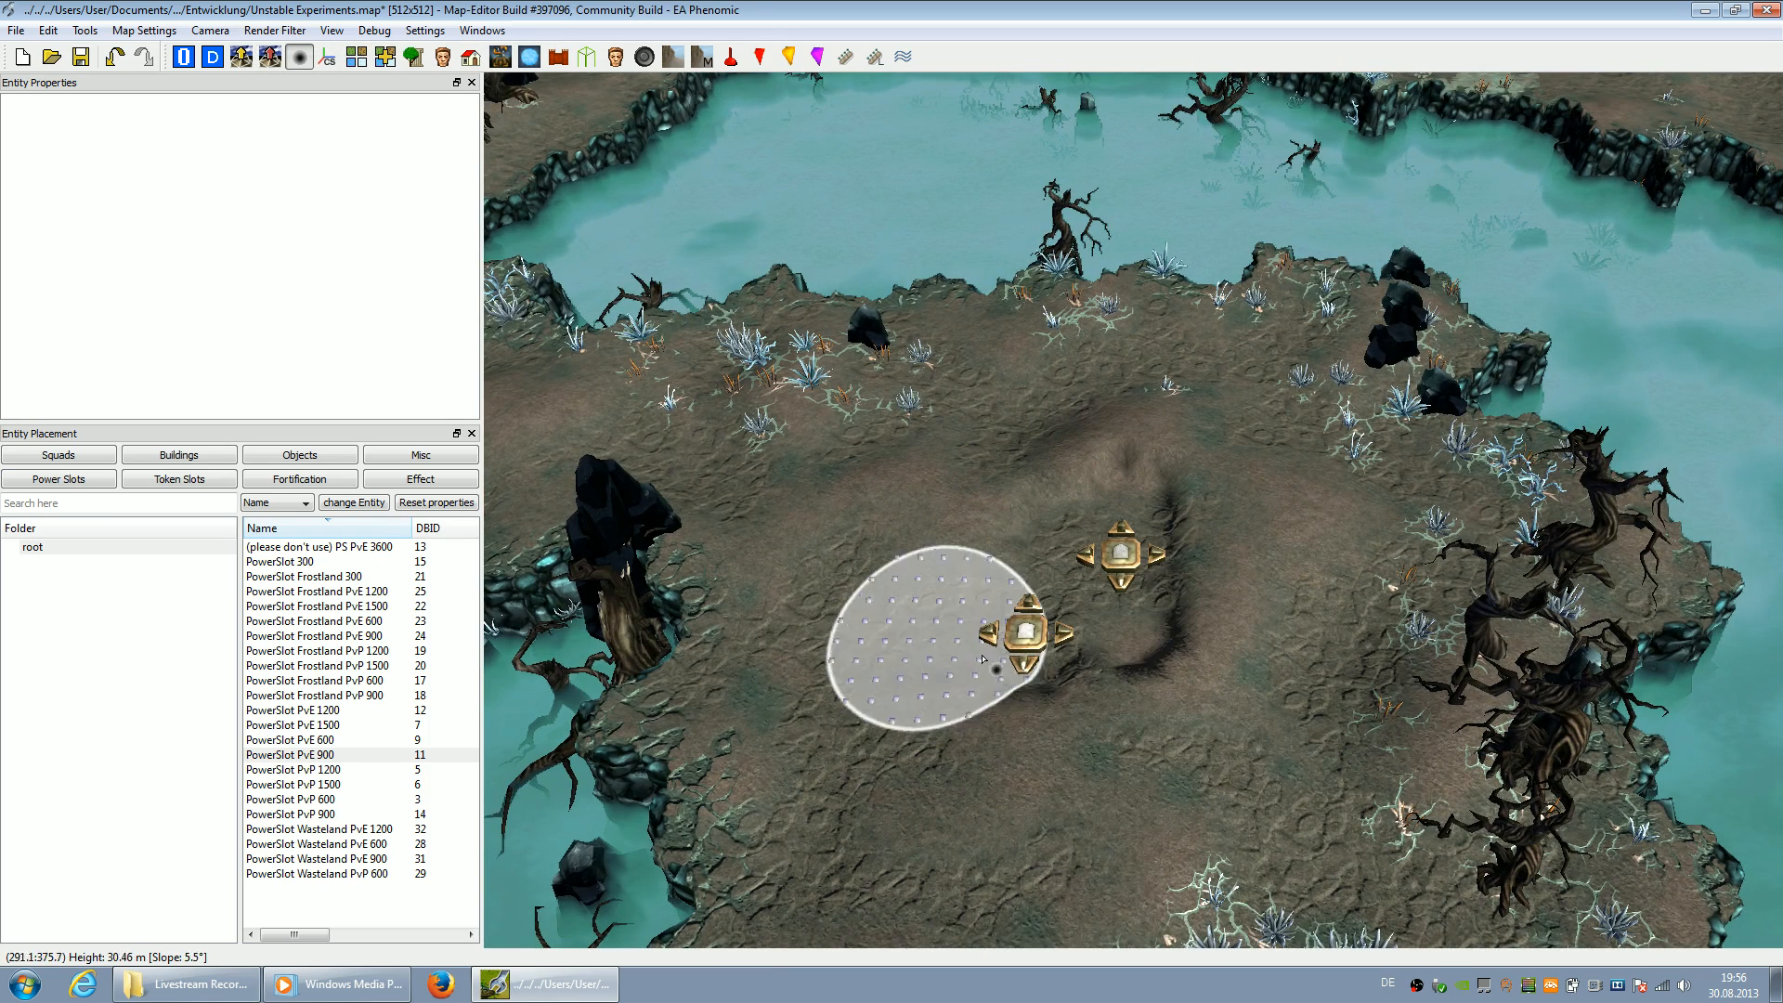
pyautogui.moveTo(1154, 562)
pyautogui.mouseDown()
pyautogui.moveTo(991, 492)
pyautogui.moveTo(1175, 608)
pyautogui.mouseUp()
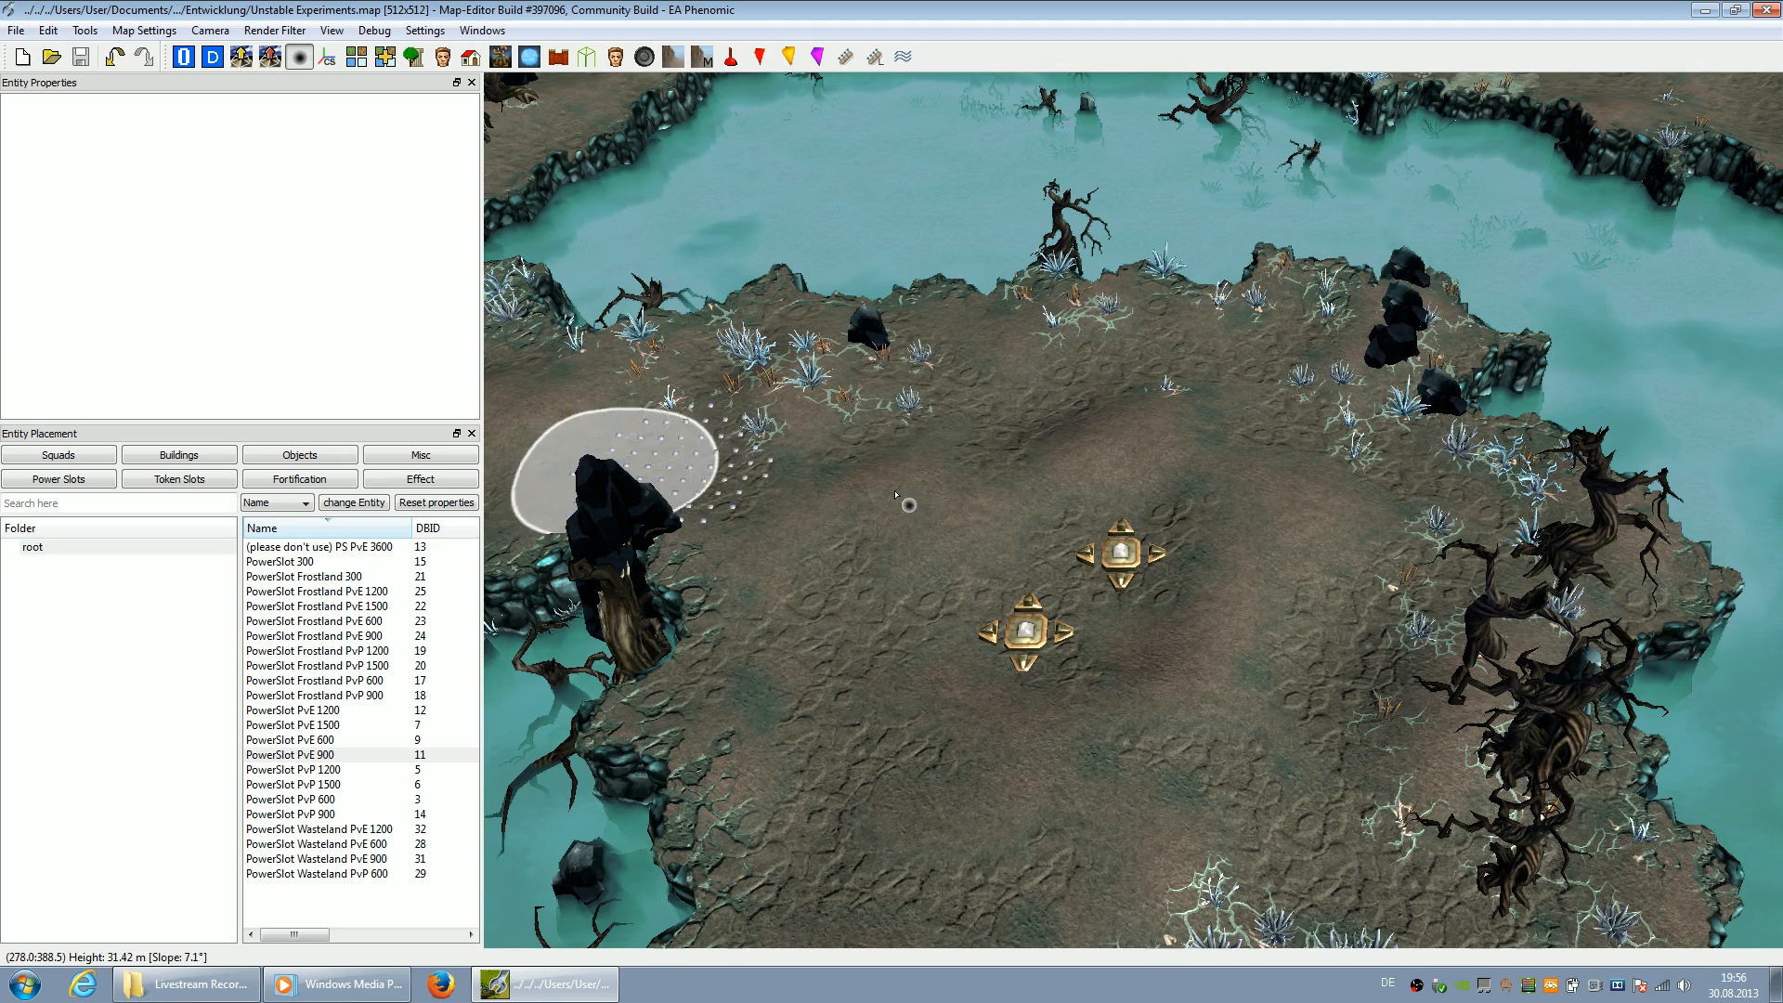
pyautogui.click(187, 60)
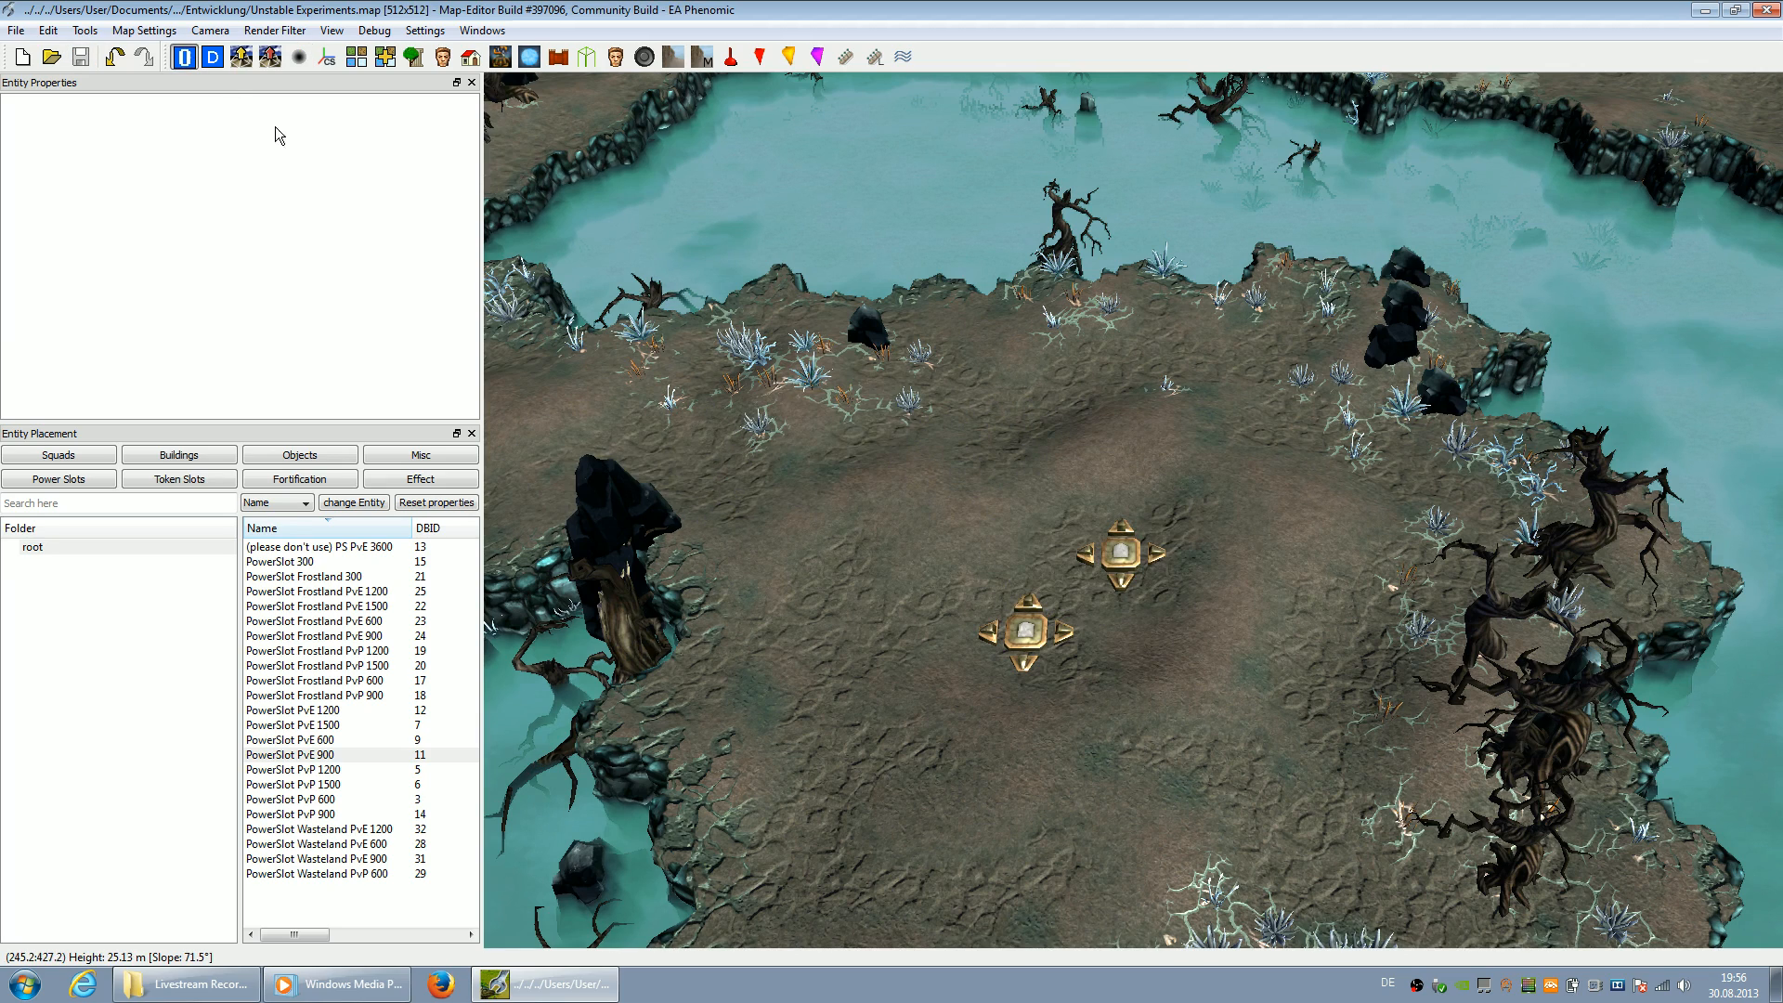
# Examine the shoreline, the path along the western cliffs and the large northwest clearing for further slot sites
pyautogui.moveTo(1223, 502); pyautogui.dragTo(1134, 503, button='right')
pyautogui.press('Down')
pyautogui.press('Left')
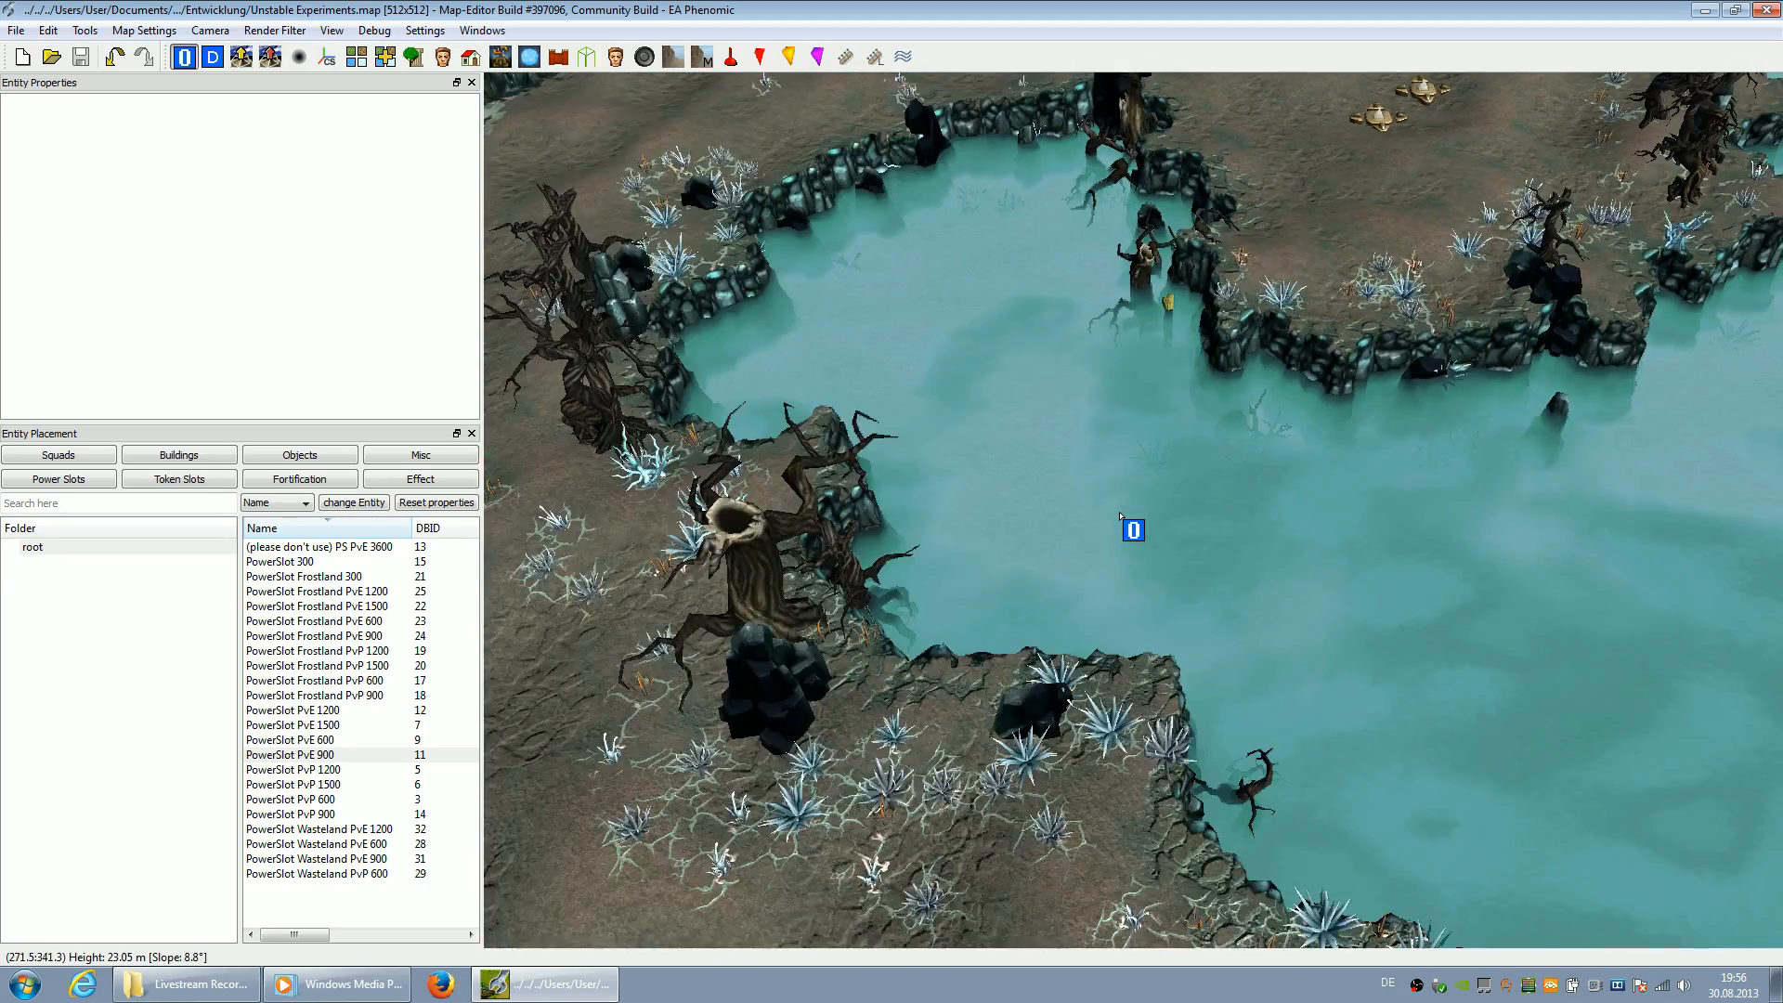
pyautogui.press('Up')
pyautogui.moveTo(1132, 514); pyautogui.dragTo(1187, 523, button='middle')
pyautogui.press('Left')
pyautogui.press('Up')
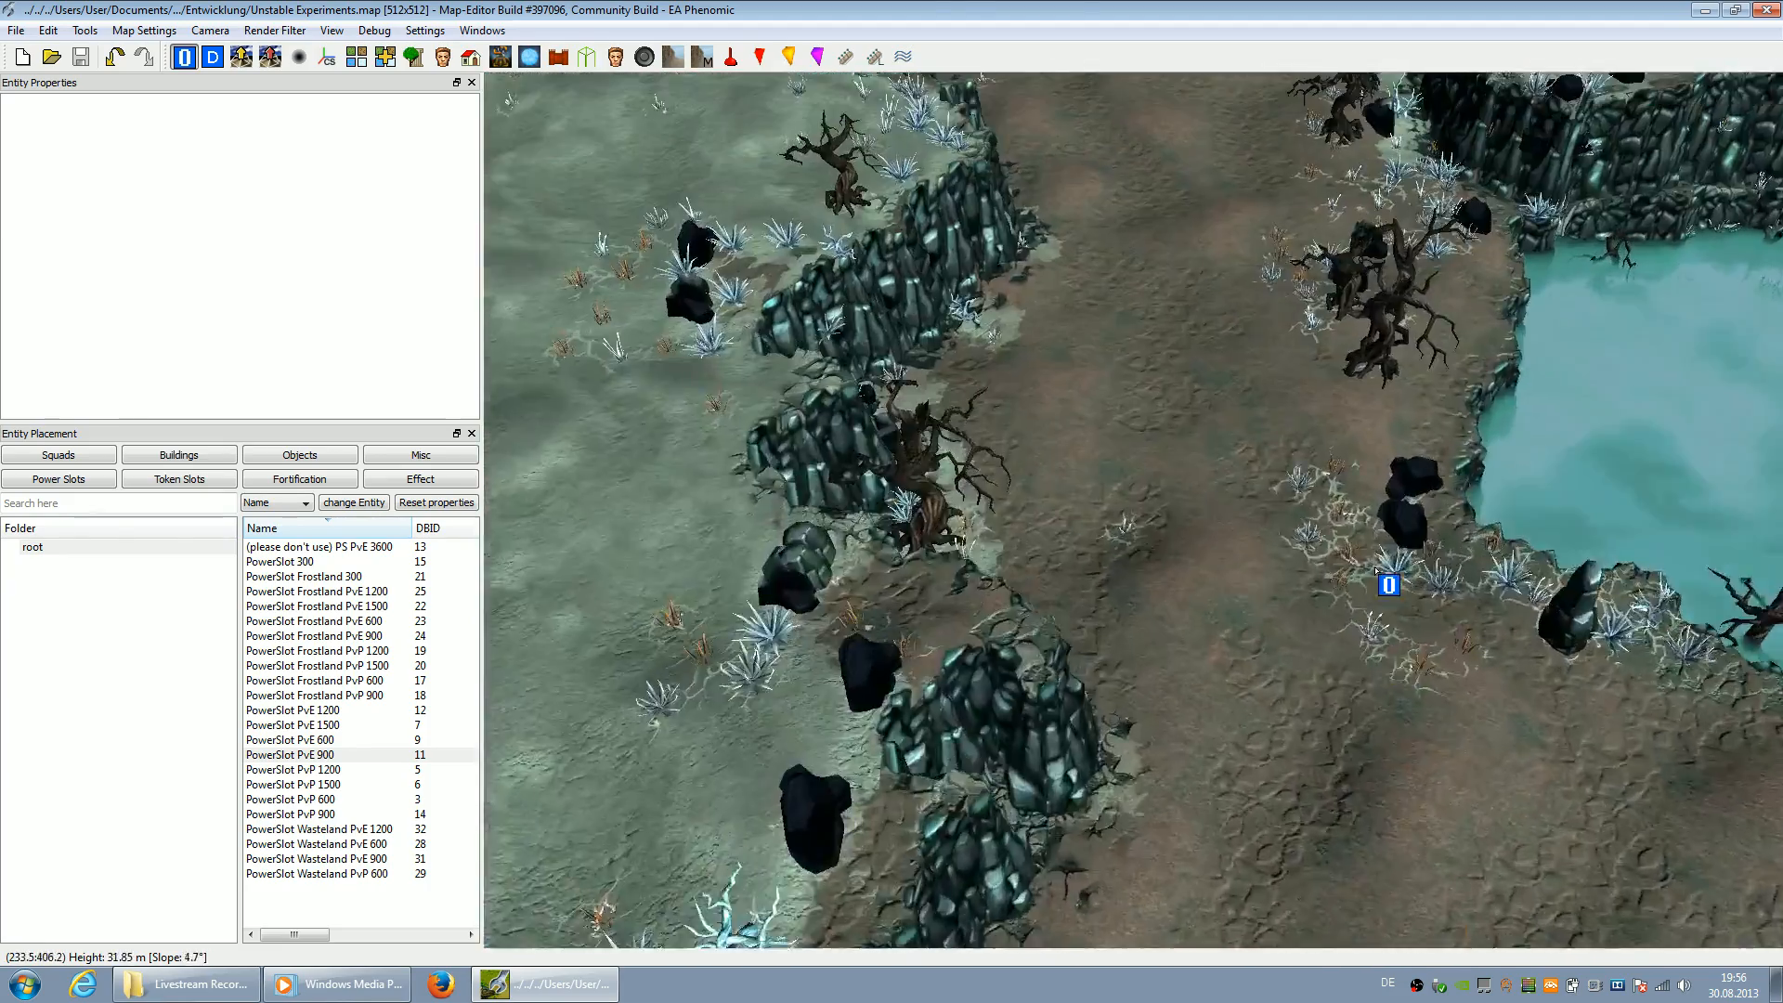
pyautogui.press('Left')
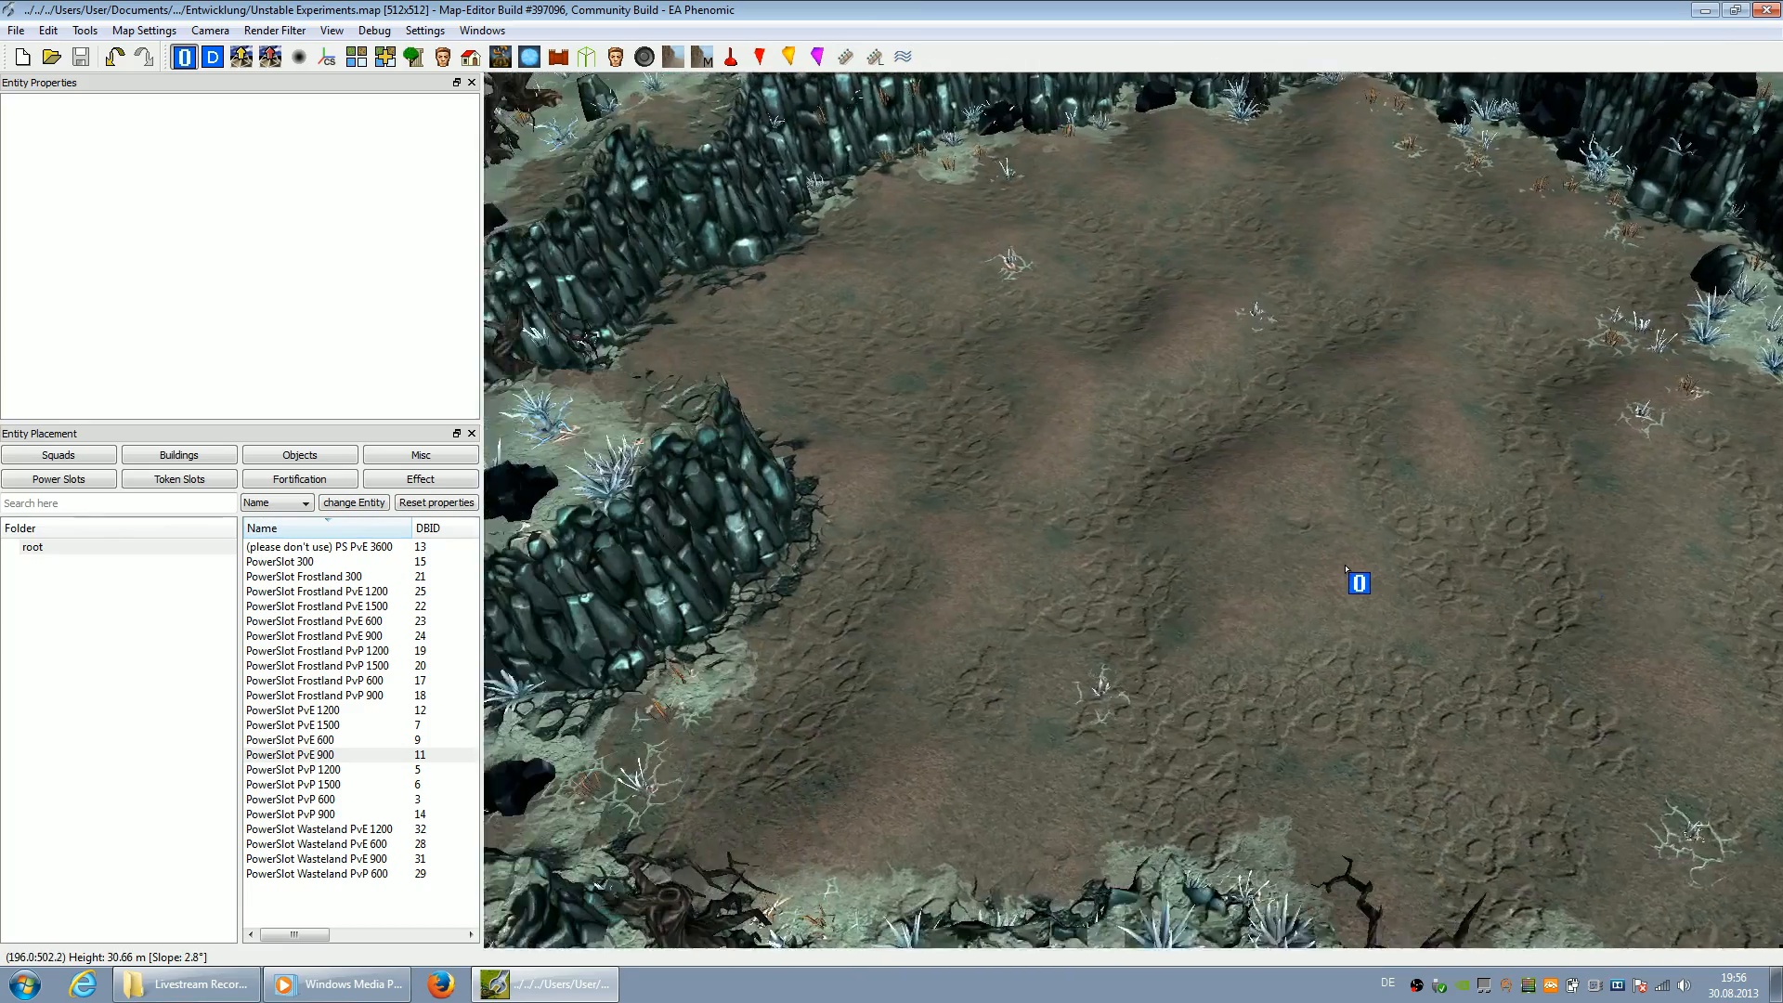
pyautogui.press('Down')
pyautogui.moveTo(1344, 570); pyautogui.dragTo(1343, 569, button='middle')
pyautogui.moveTo(1285, 502); pyautogui.dragTo(1273, 502, button='middle')
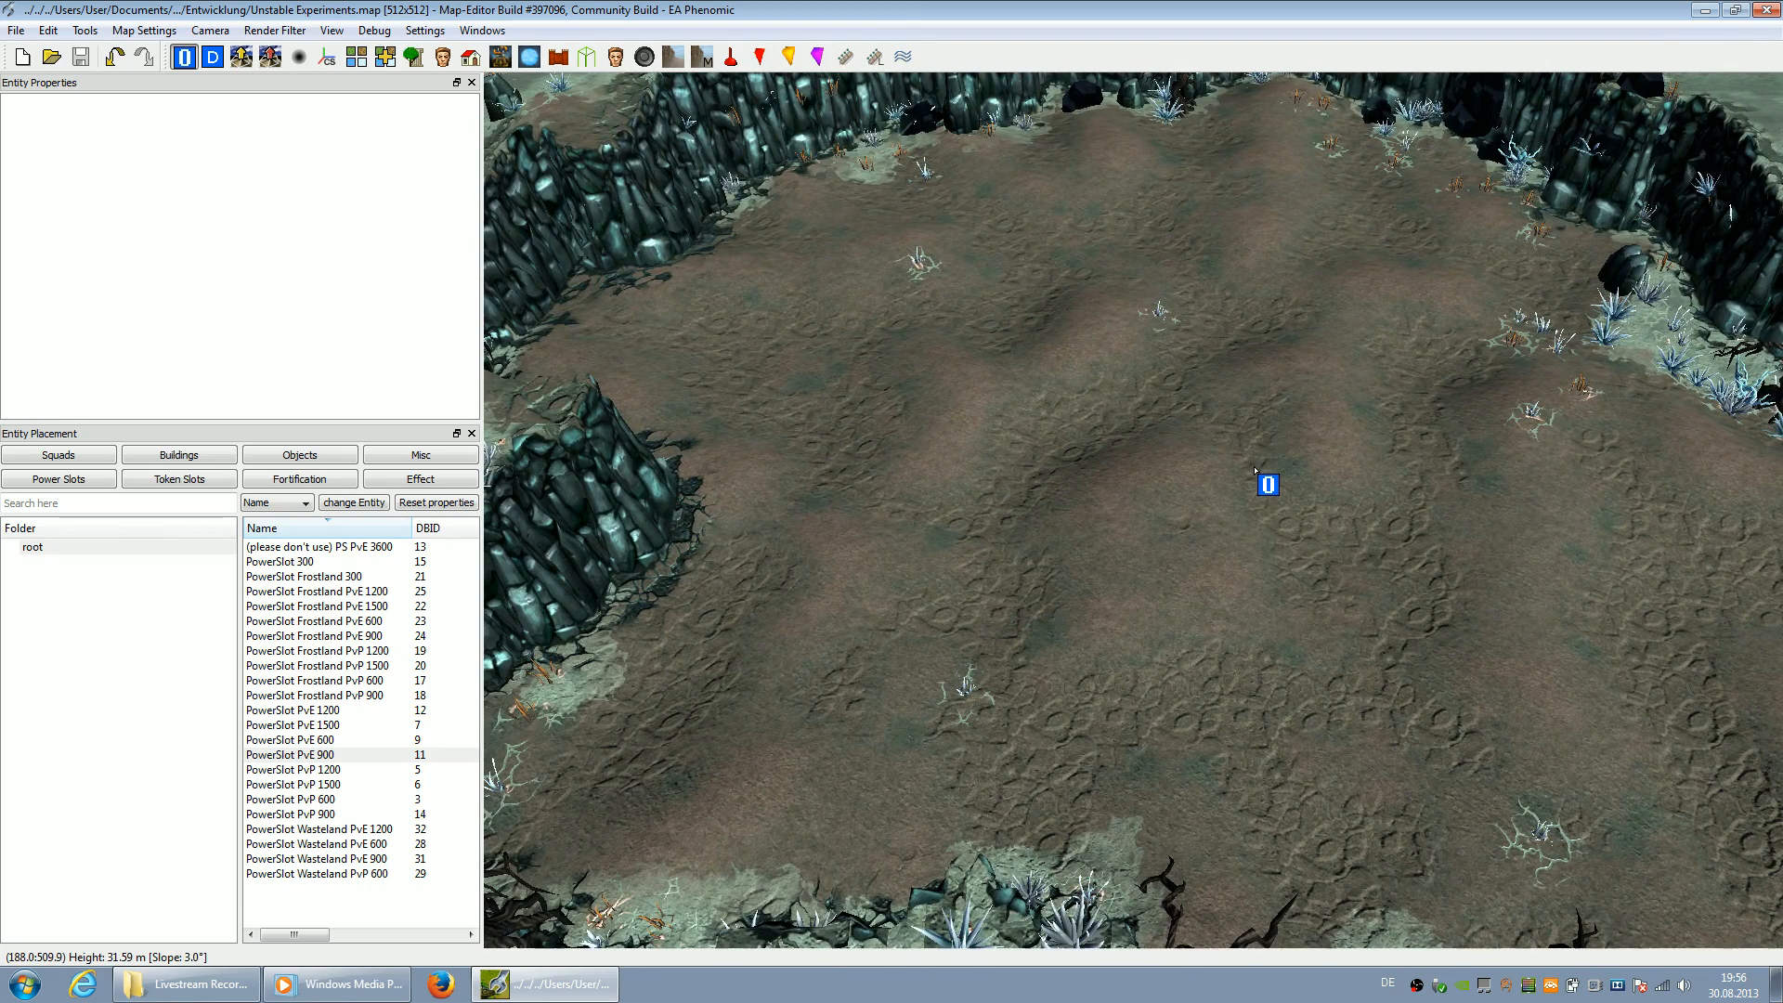
pyautogui.moveTo(1273, 483); pyautogui.dragTo(1275, 479, button='middle')
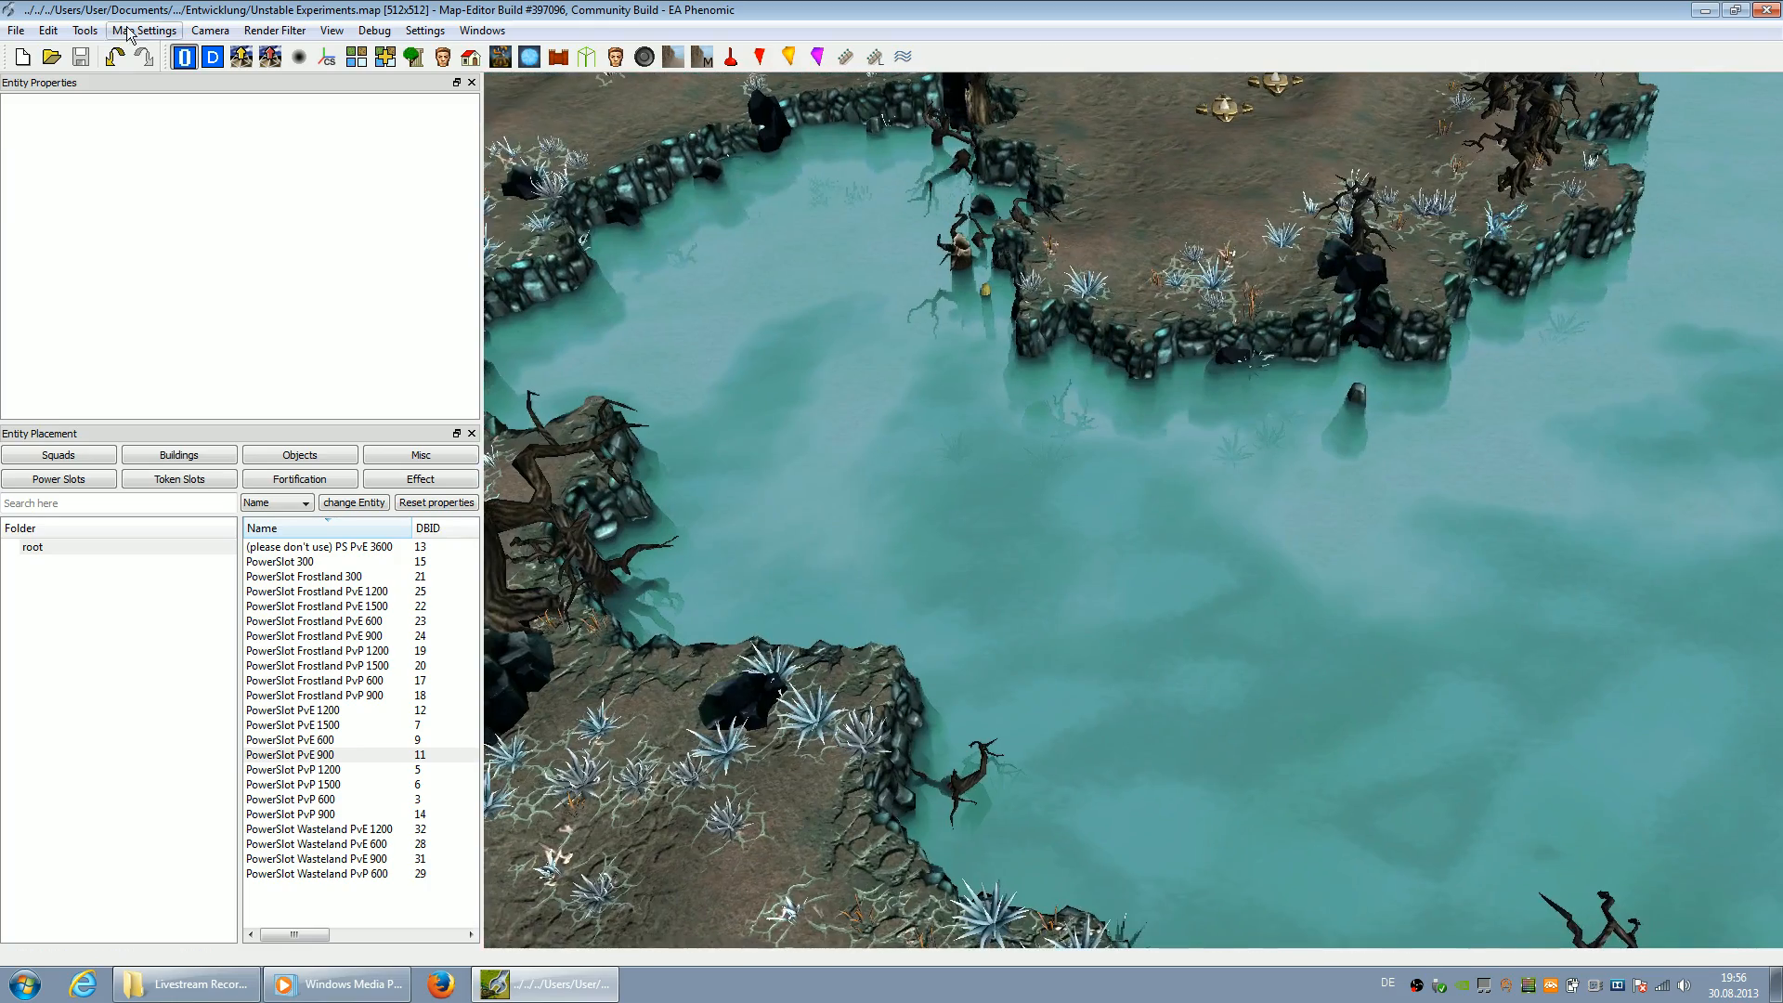
# Change the camera mode to one with a wider view and place two PowerSlot PvE 900 slots near the northwest clearing's cliff wall
pyautogui.click(210, 31)
pyautogui.click(216, 57)
pyautogui.press('Up')
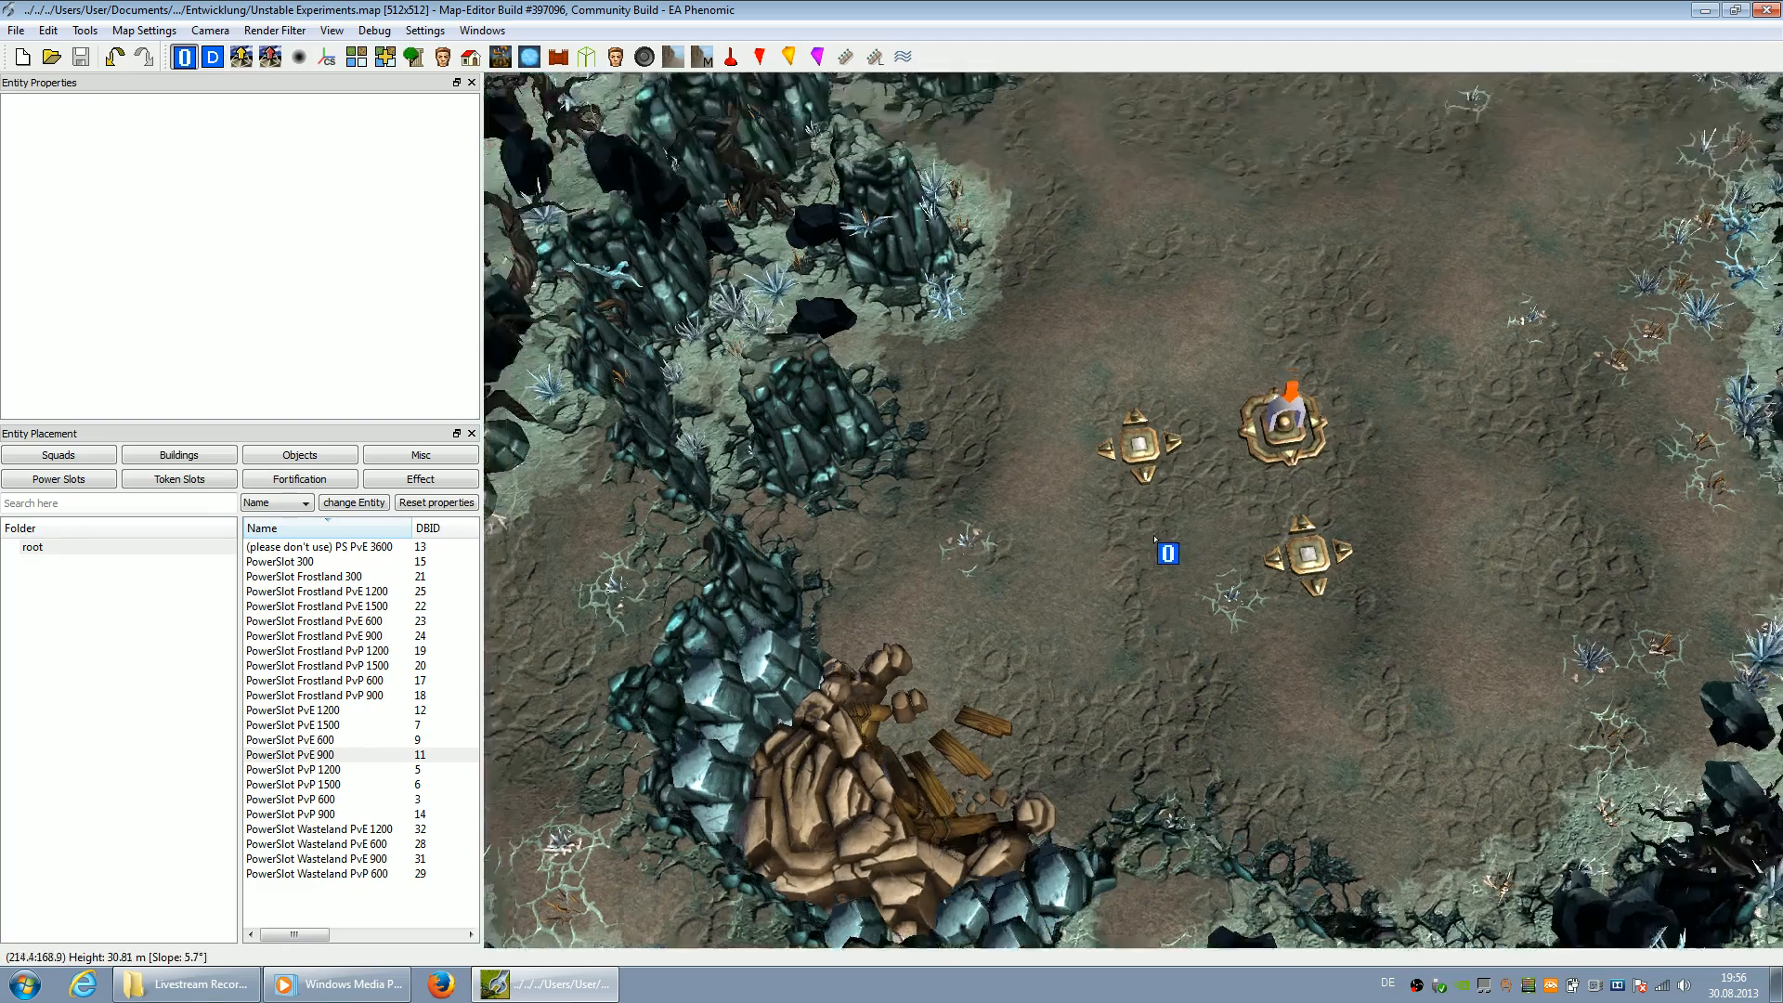
pyautogui.press('Up')
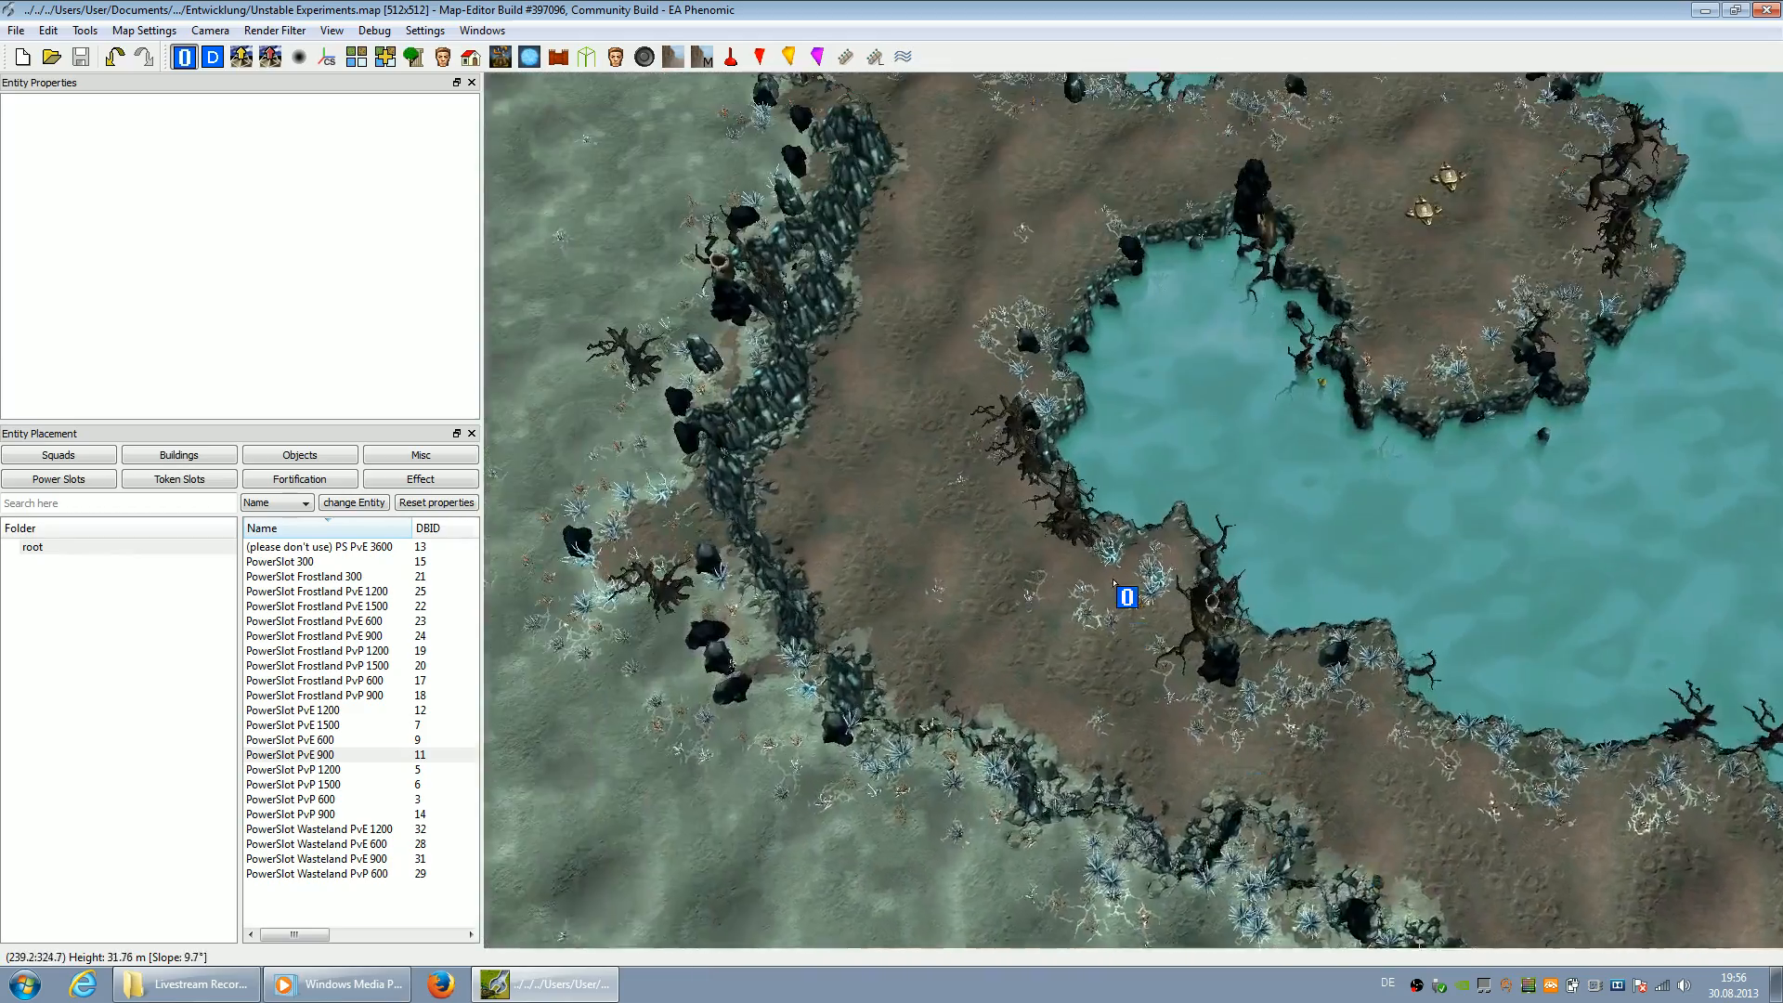
pyautogui.press('Up')
pyautogui.press('Up')
pyautogui.press('Left')
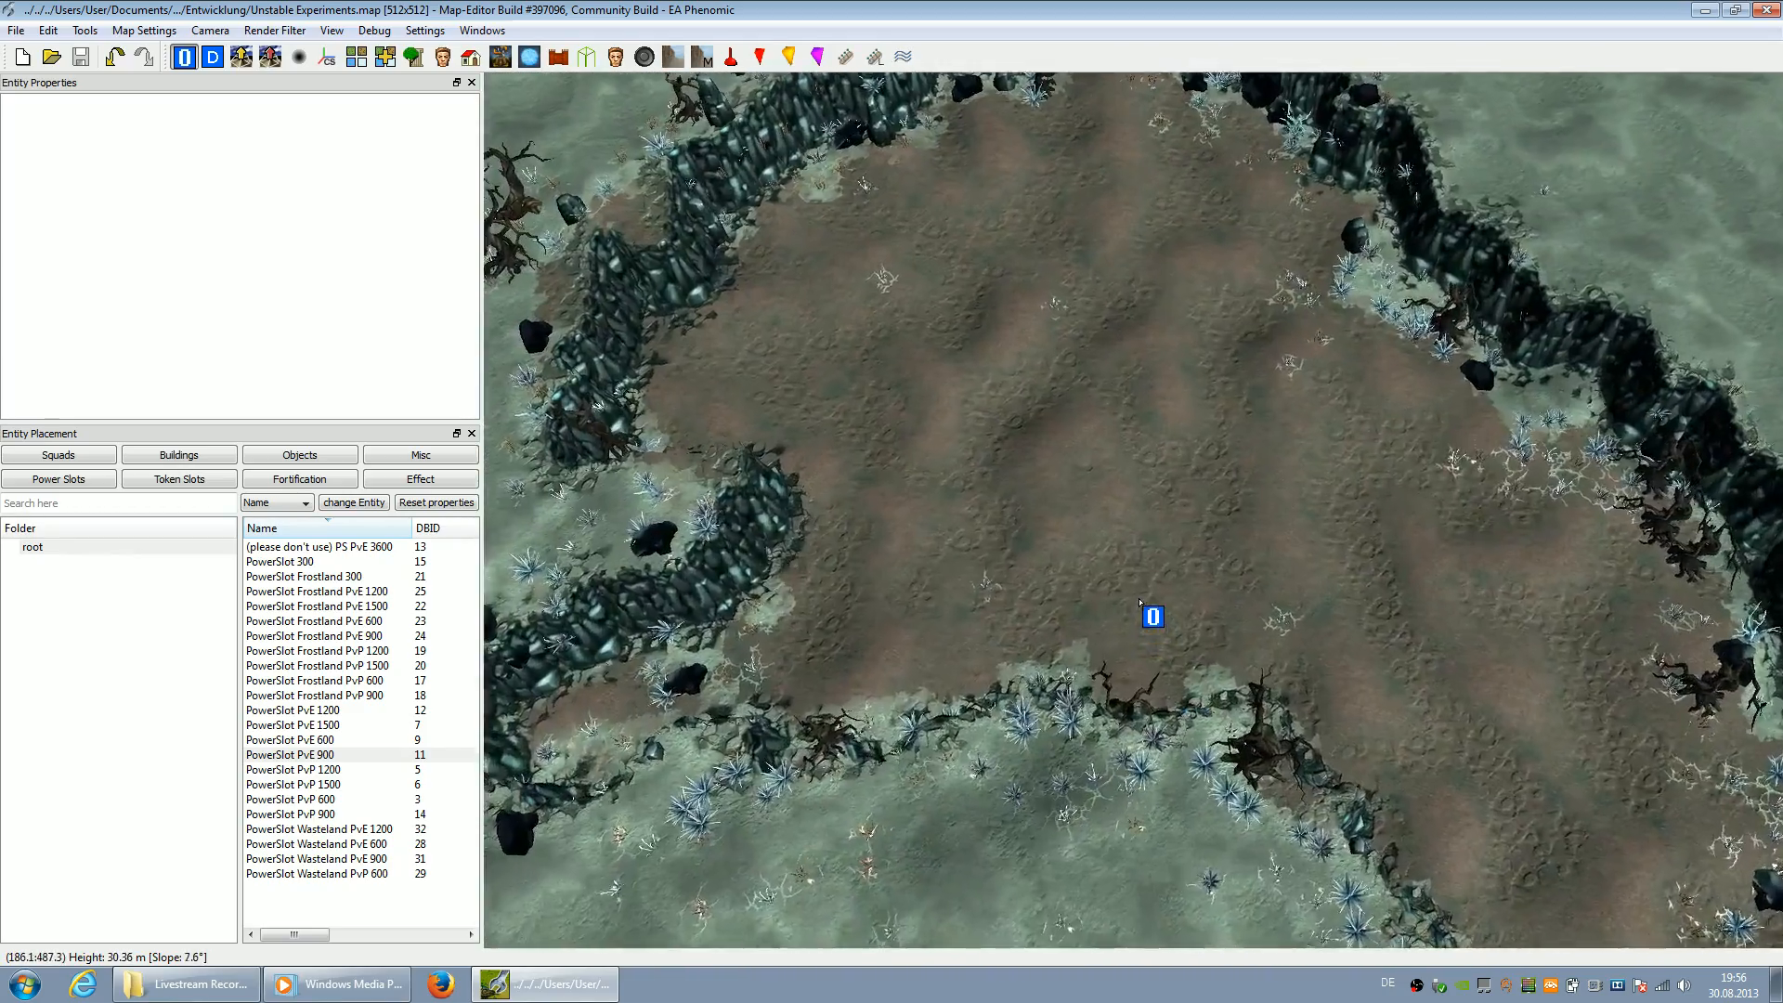
pyautogui.moveTo(1140, 601); pyautogui.dragTo(1202, 622, button='middle')
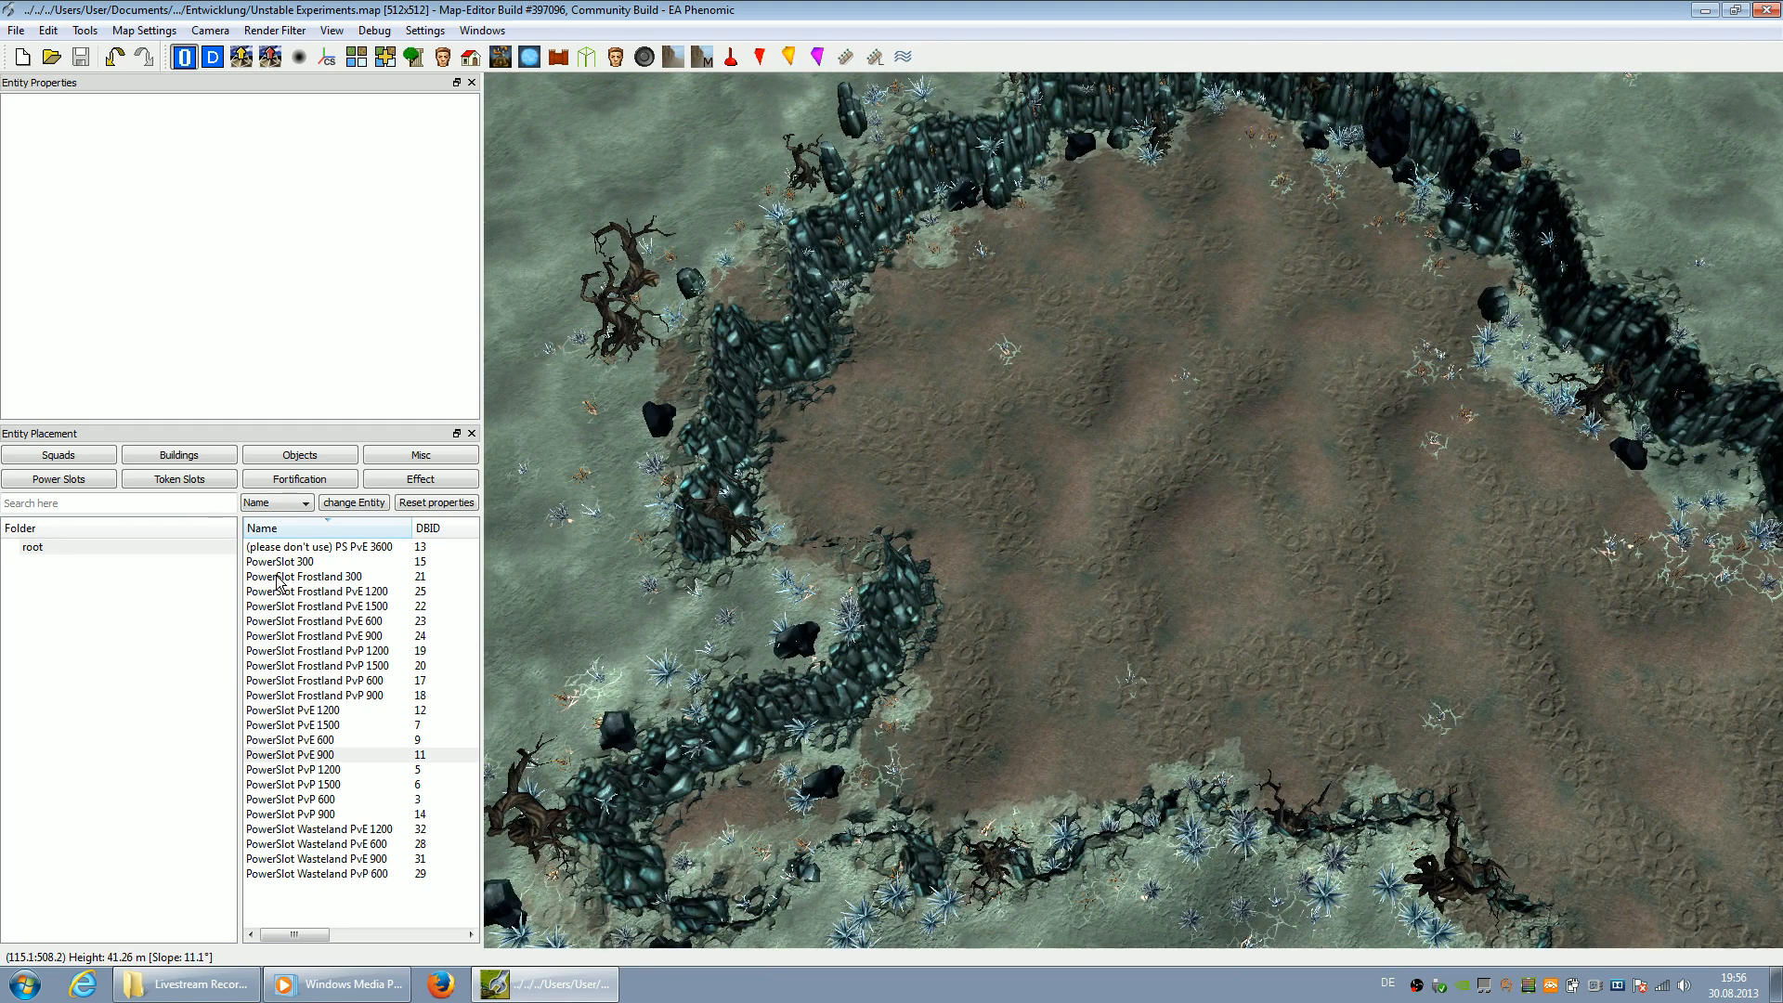
pyautogui.click(322, 758)
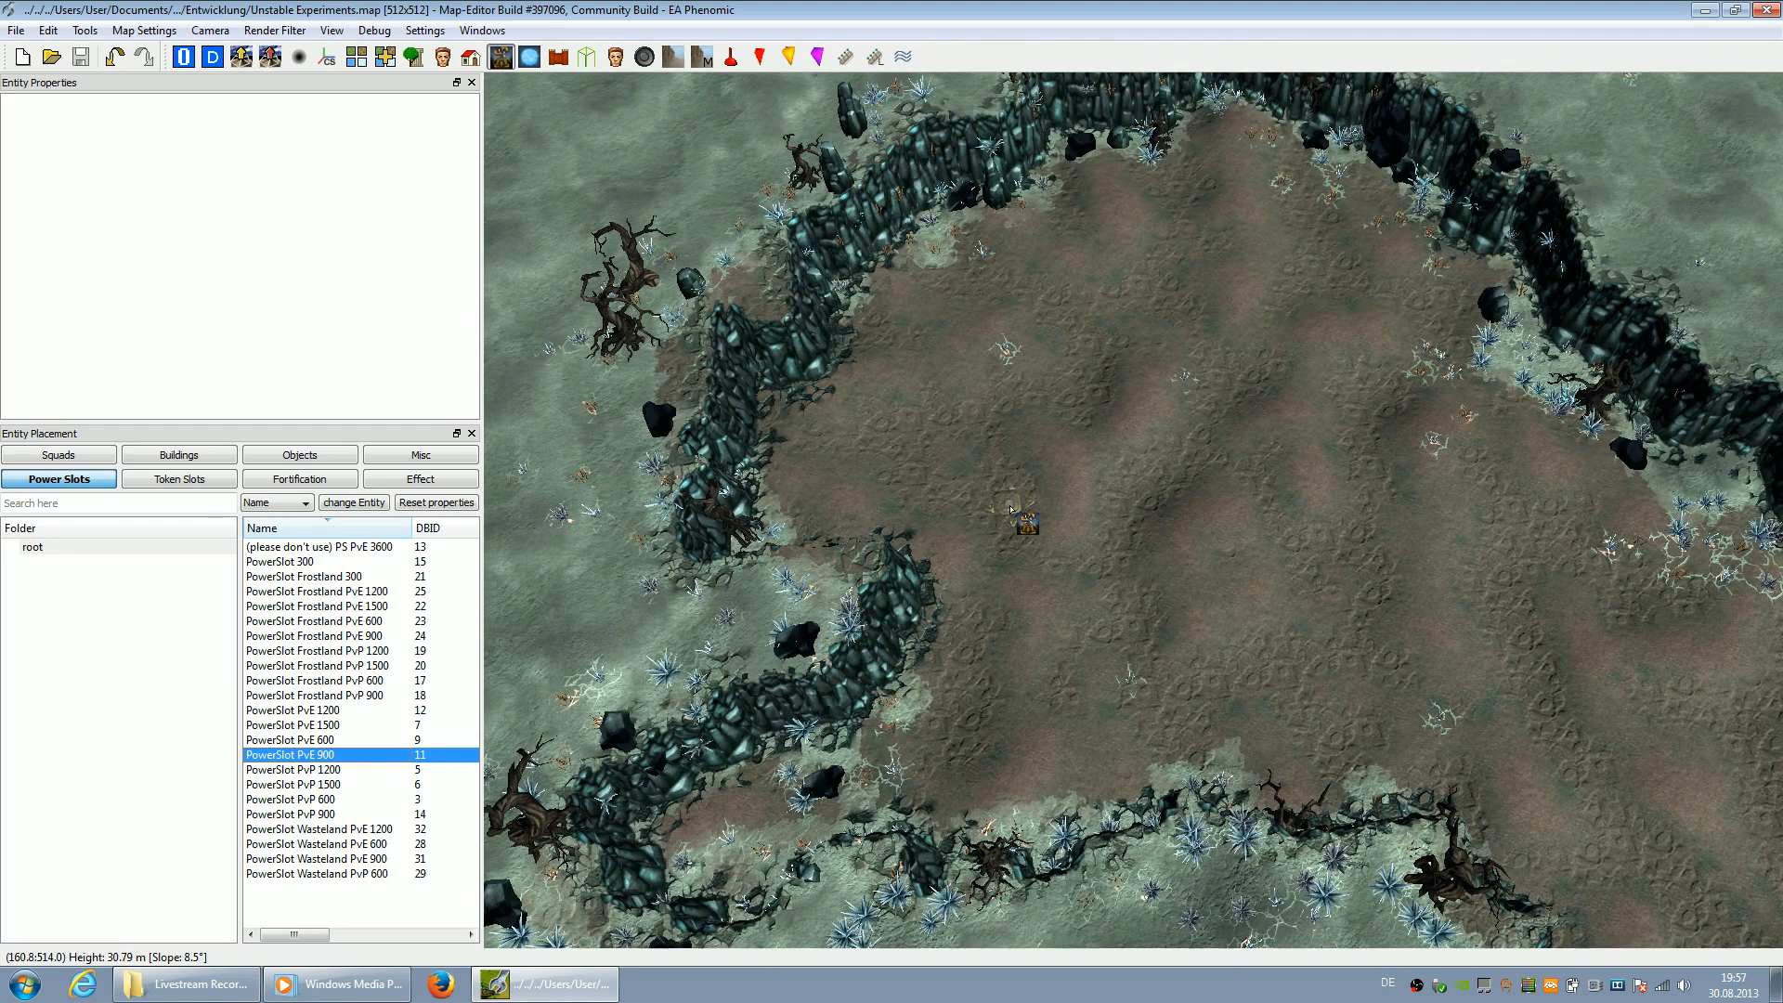
pyautogui.scroll(3, 1010, 510)
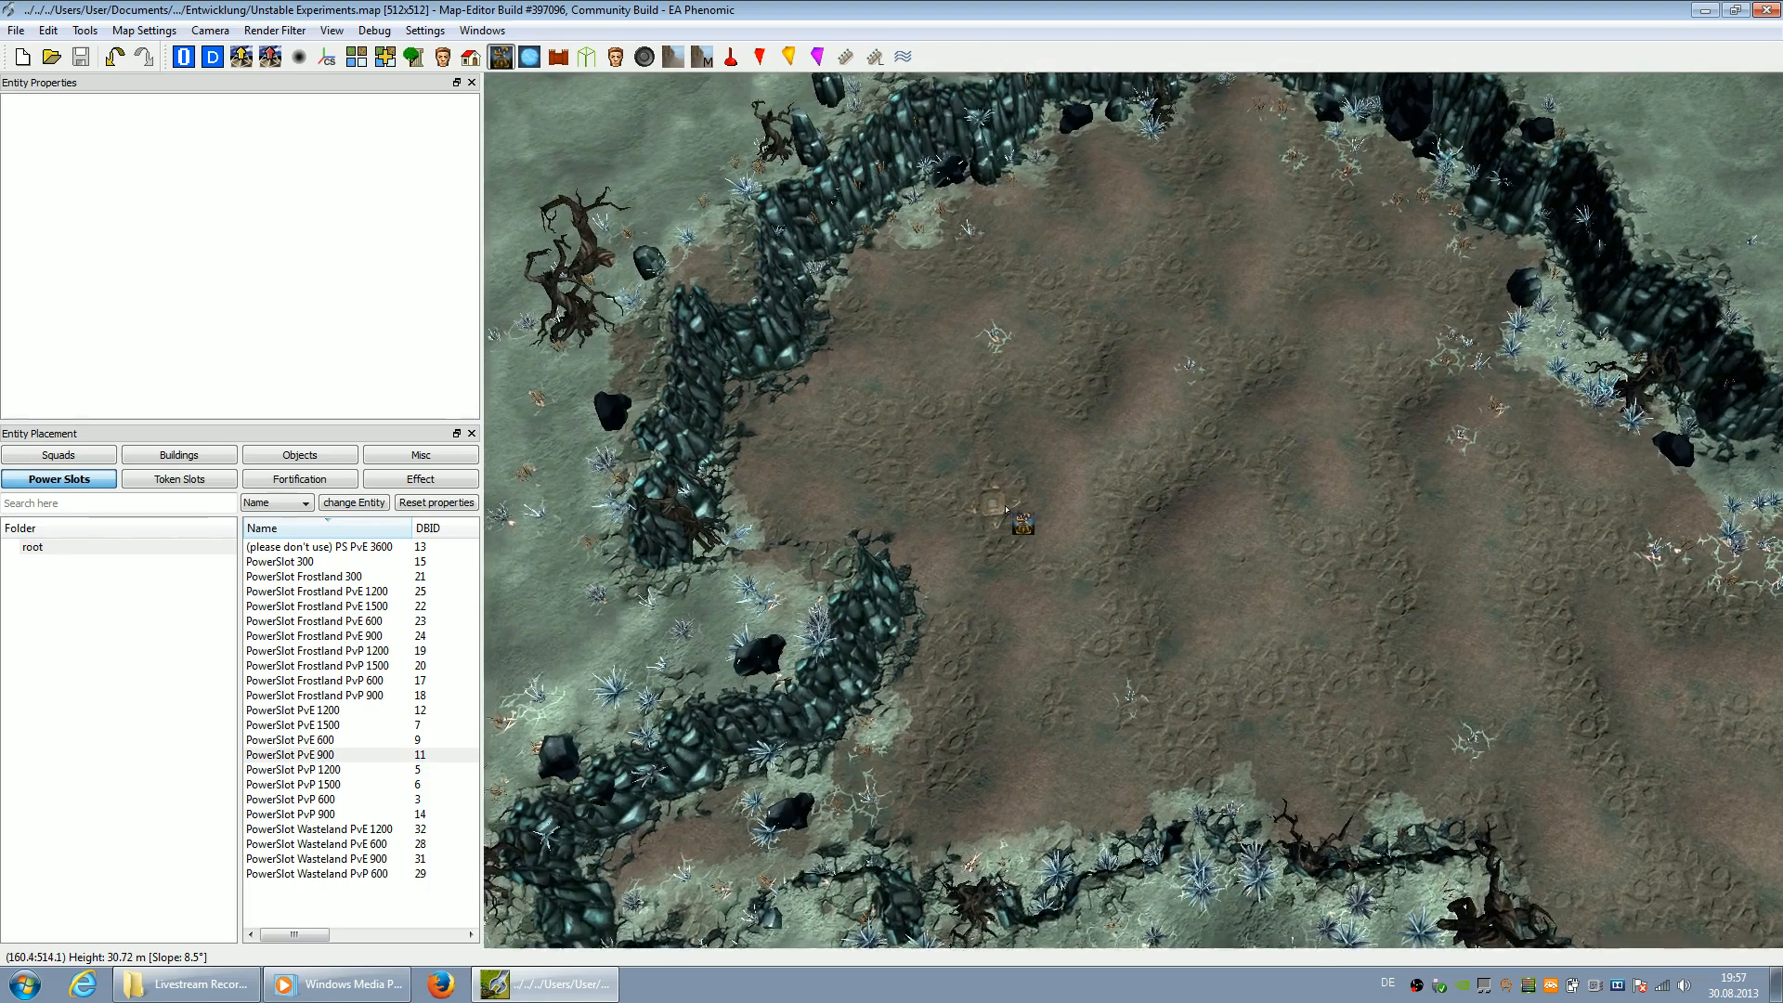
pyautogui.press('Up')
pyautogui.click(976, 474)
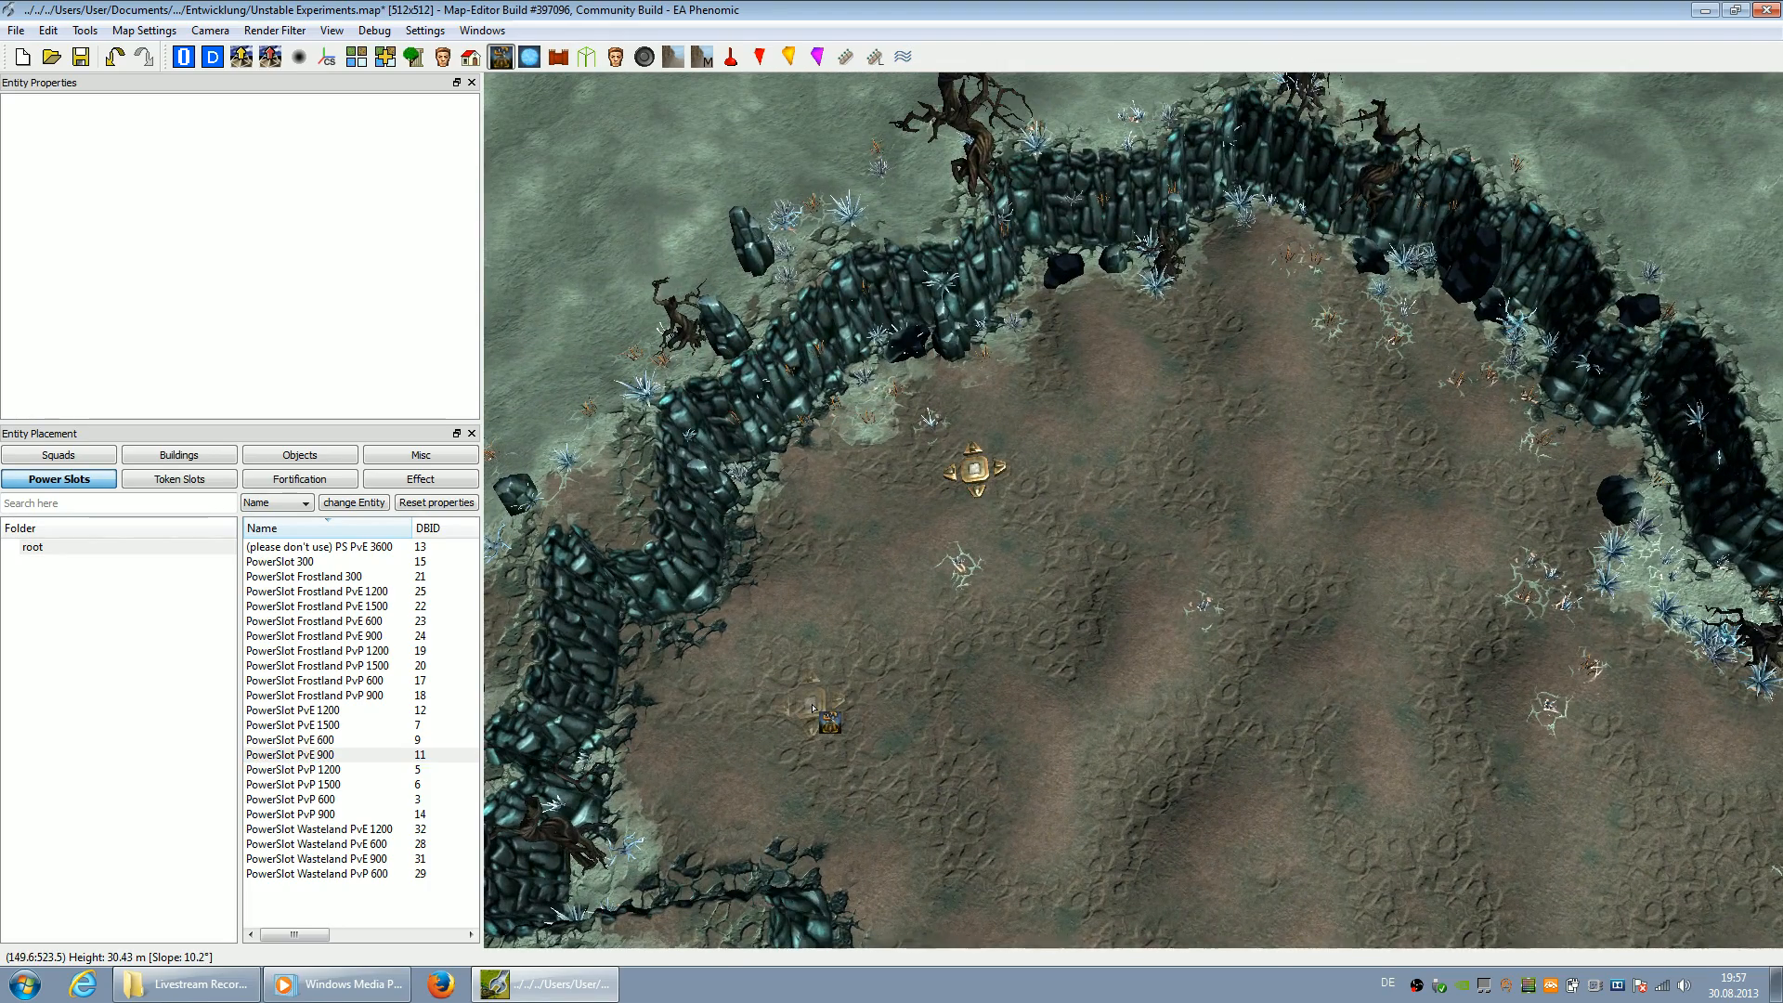
pyautogui.click(819, 675)
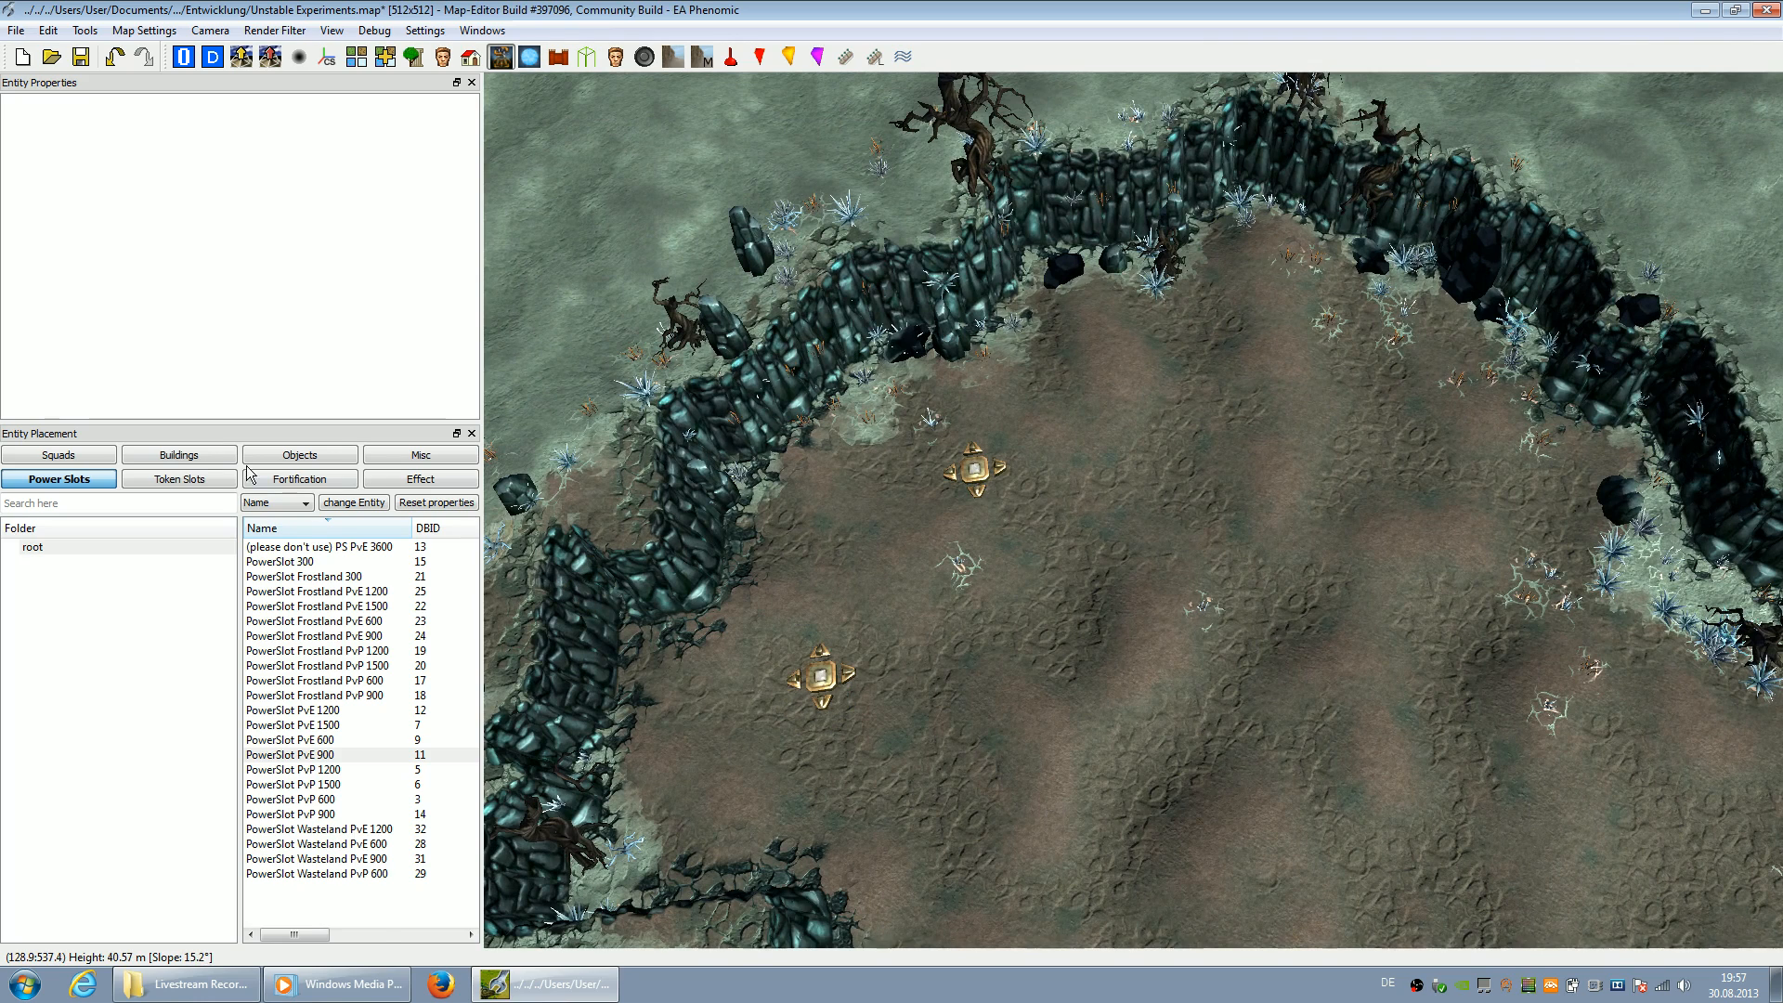
# Place a TokenNormal slot between the two power slots in the northwest clearing
pyautogui.click(174, 480)
pyautogui.click(306, 549)
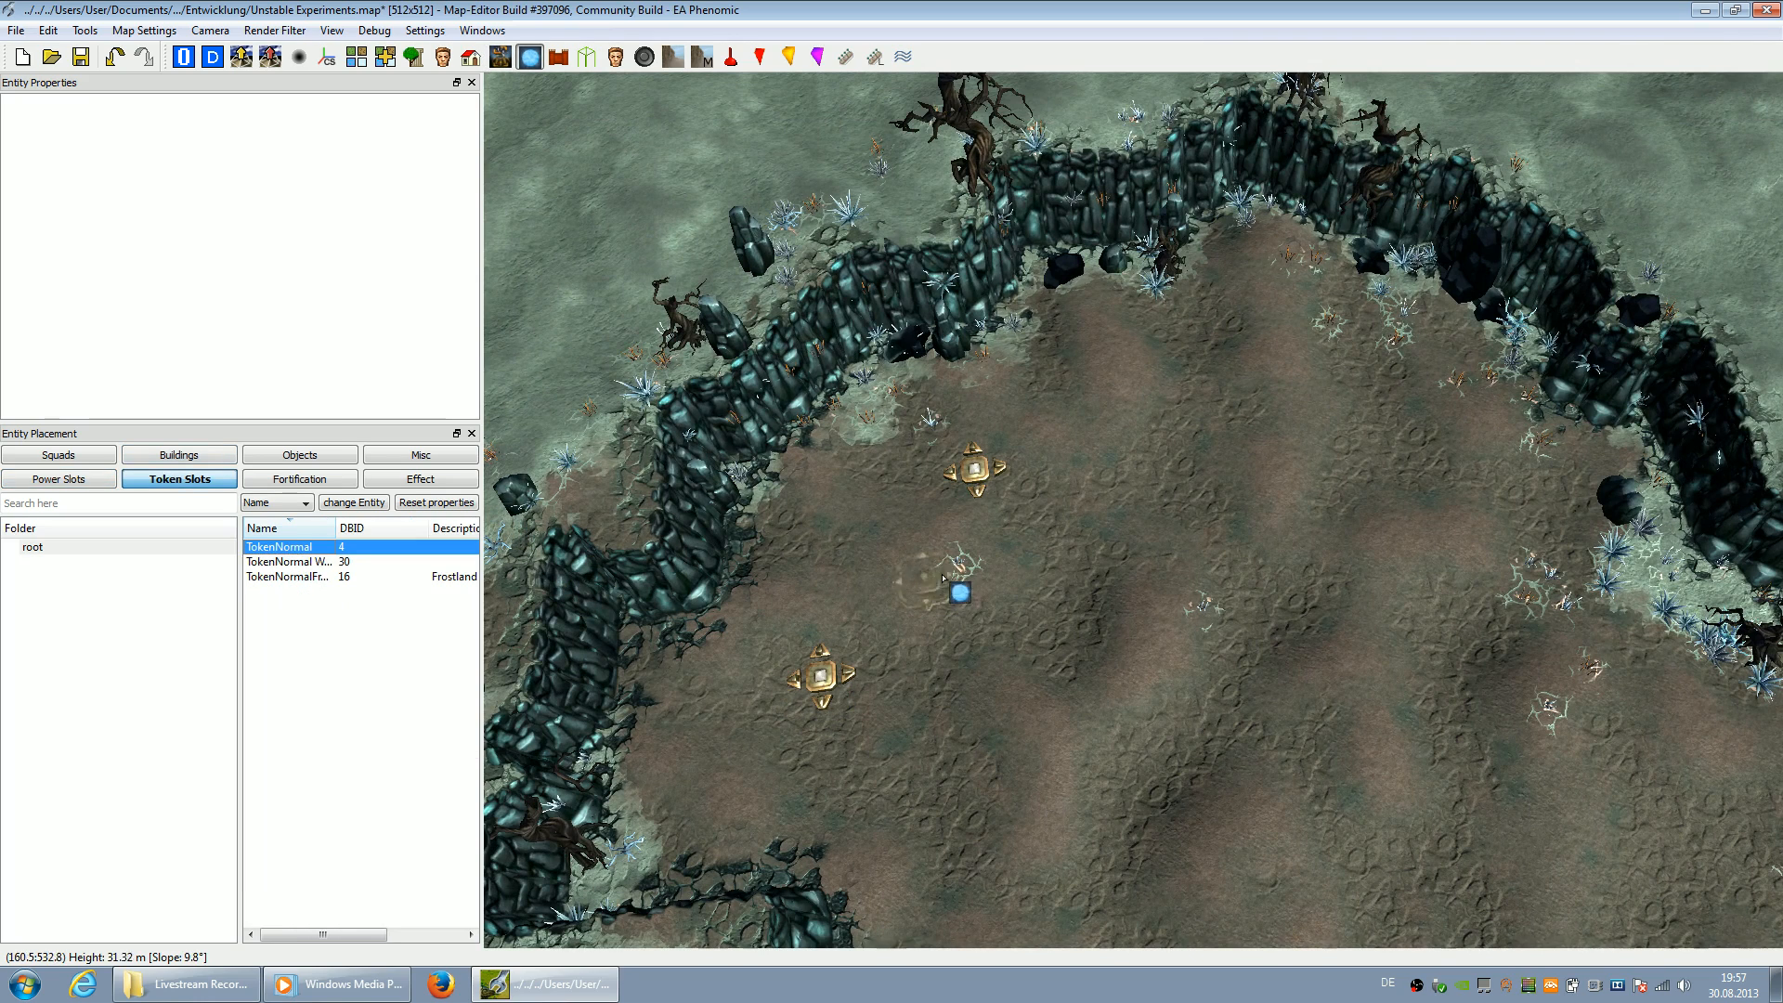
pyautogui.click(889, 564)
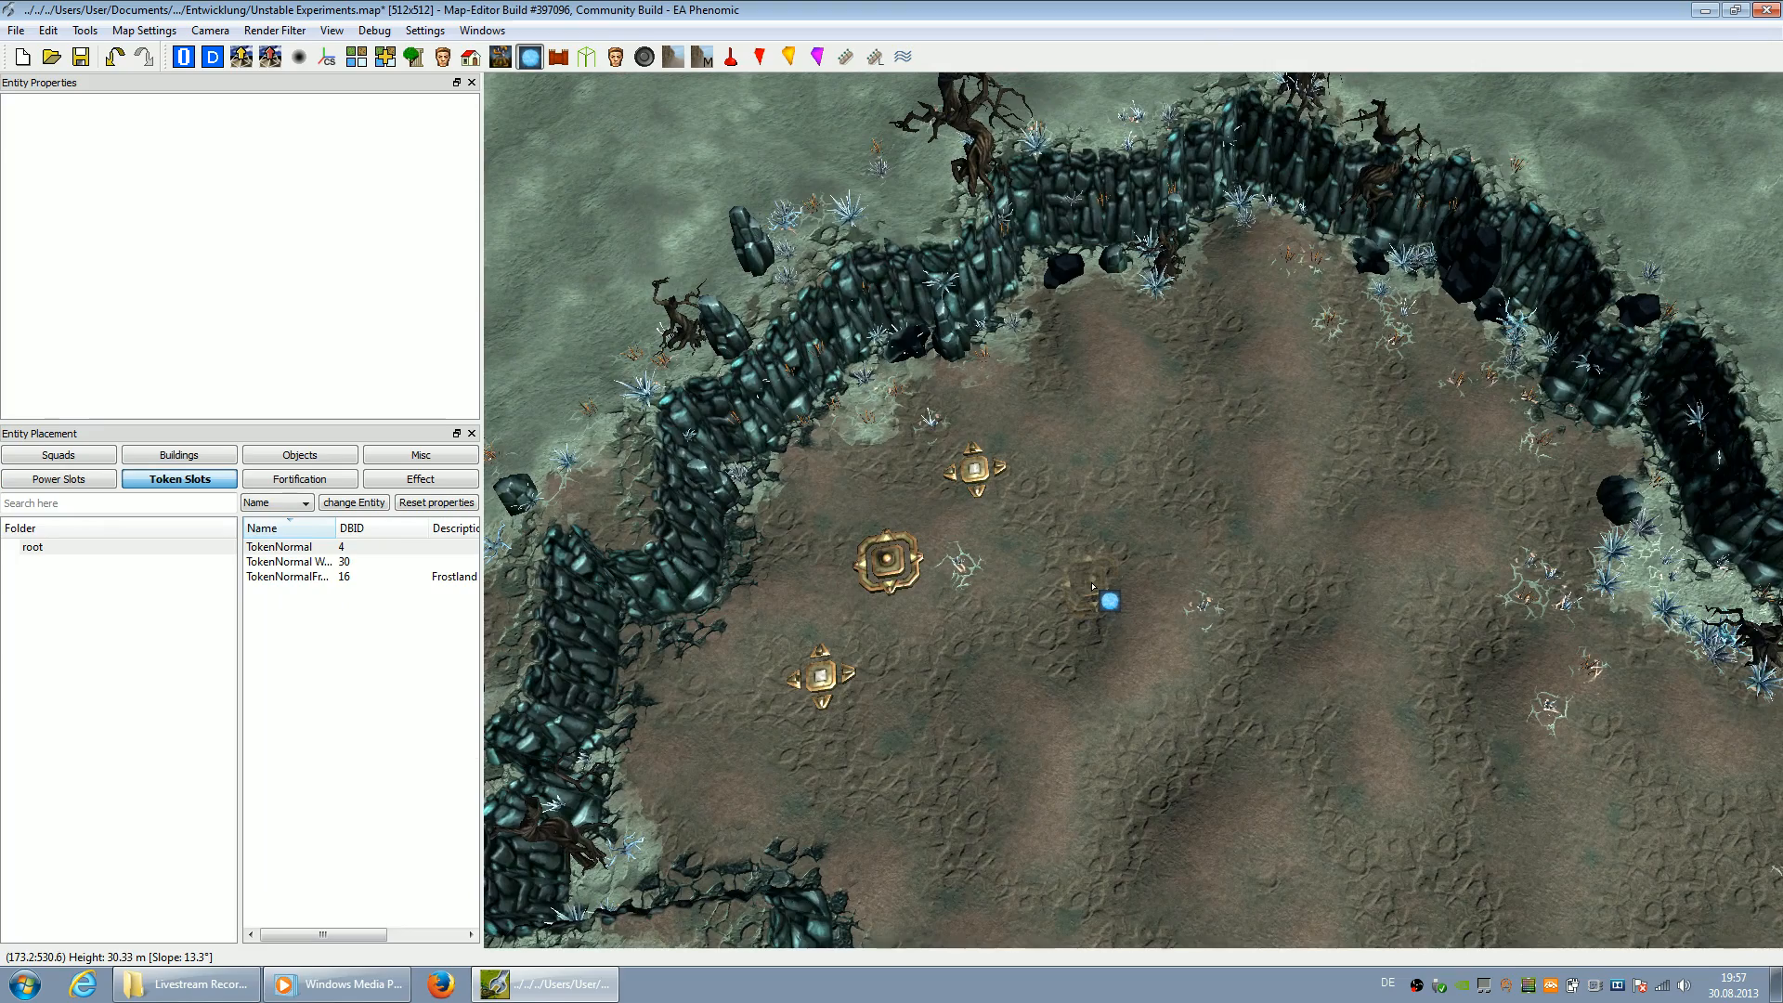
# Place another TokenNormal slot in the northern part of the valley east of the clearing, near its western cliffs
pyautogui.press('Down')
pyautogui.press('Right')
pyautogui.press('Down')
pyautogui.press('Down')
pyautogui.press('Left')
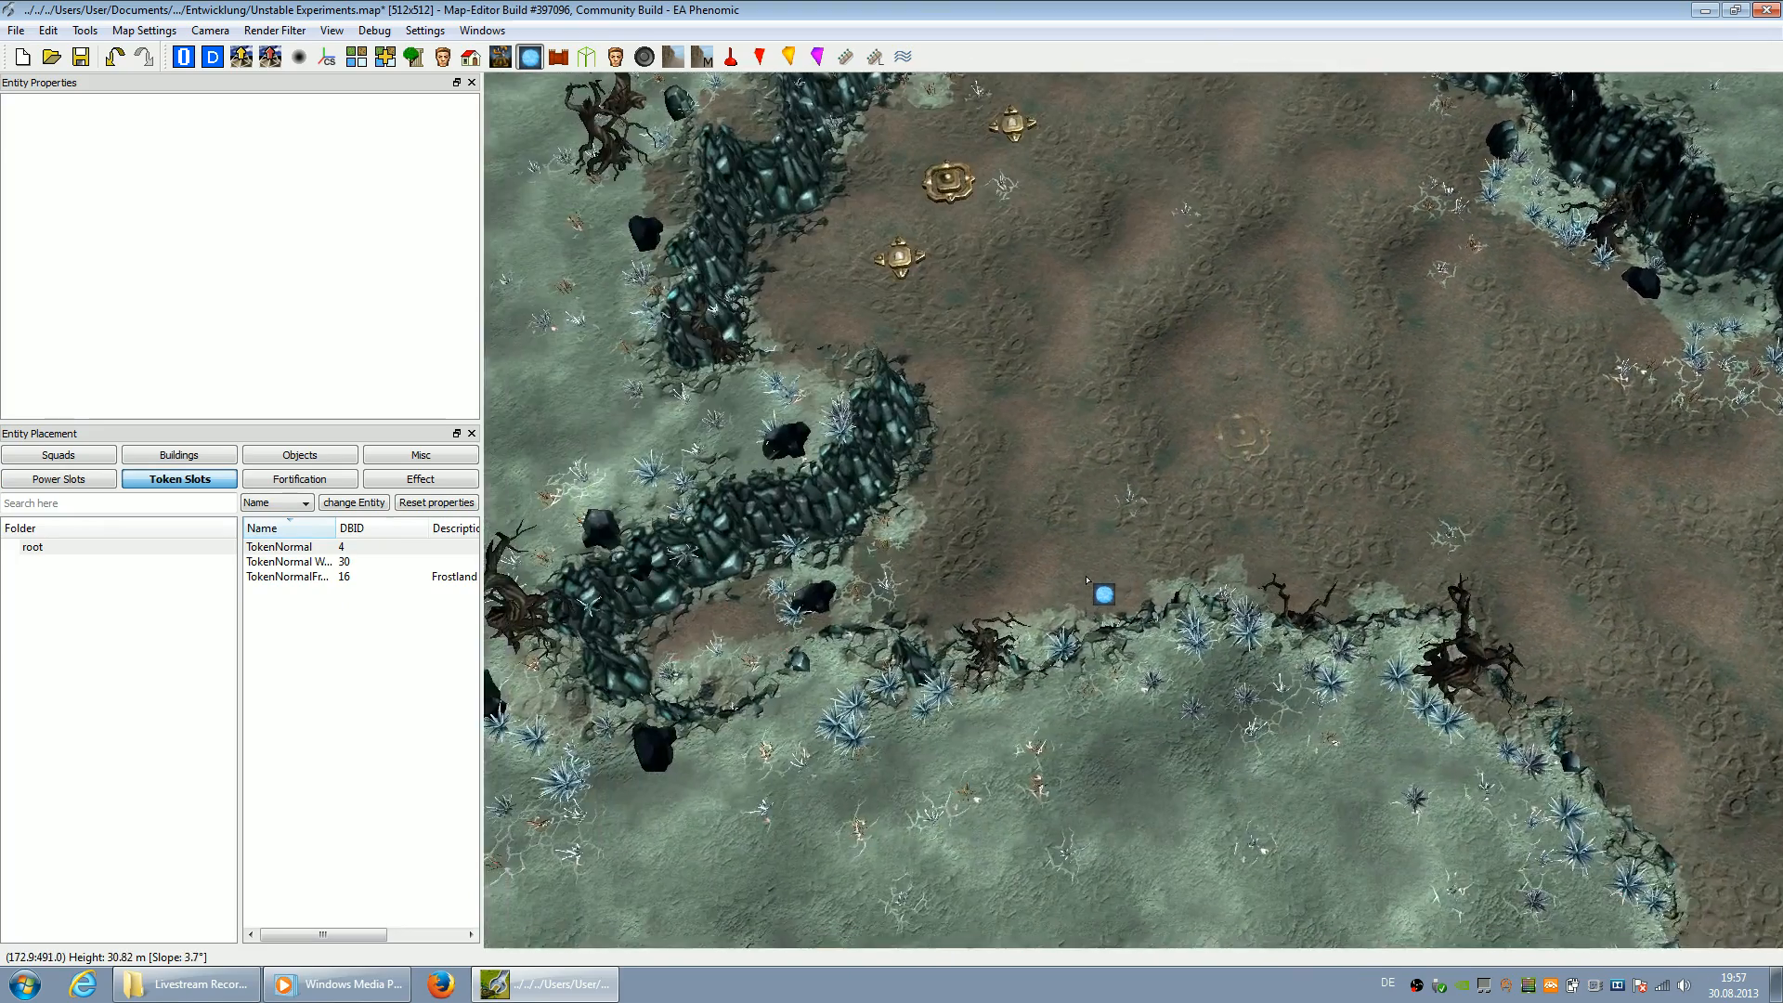
pyautogui.press('Up')
pyautogui.press('Right')
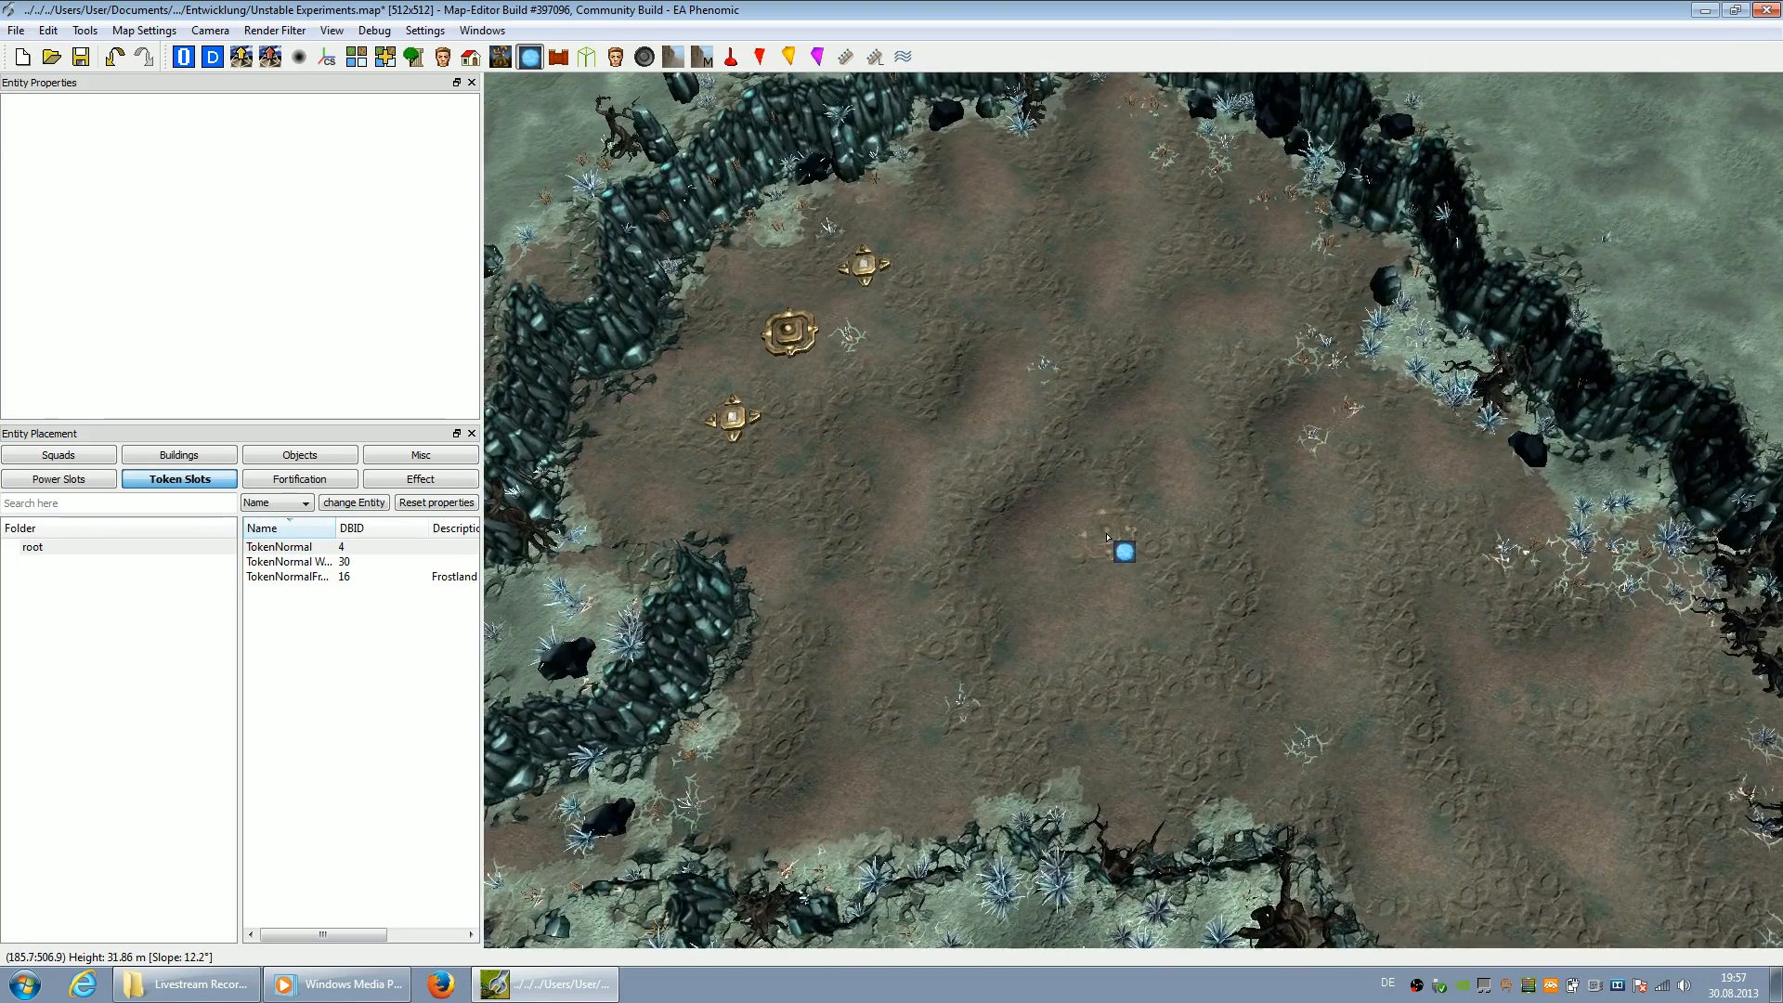
pyautogui.scroll(-2, 1106, 537)
pyautogui.press('Right')
pyautogui.press('Down')
pyautogui.press('Up')
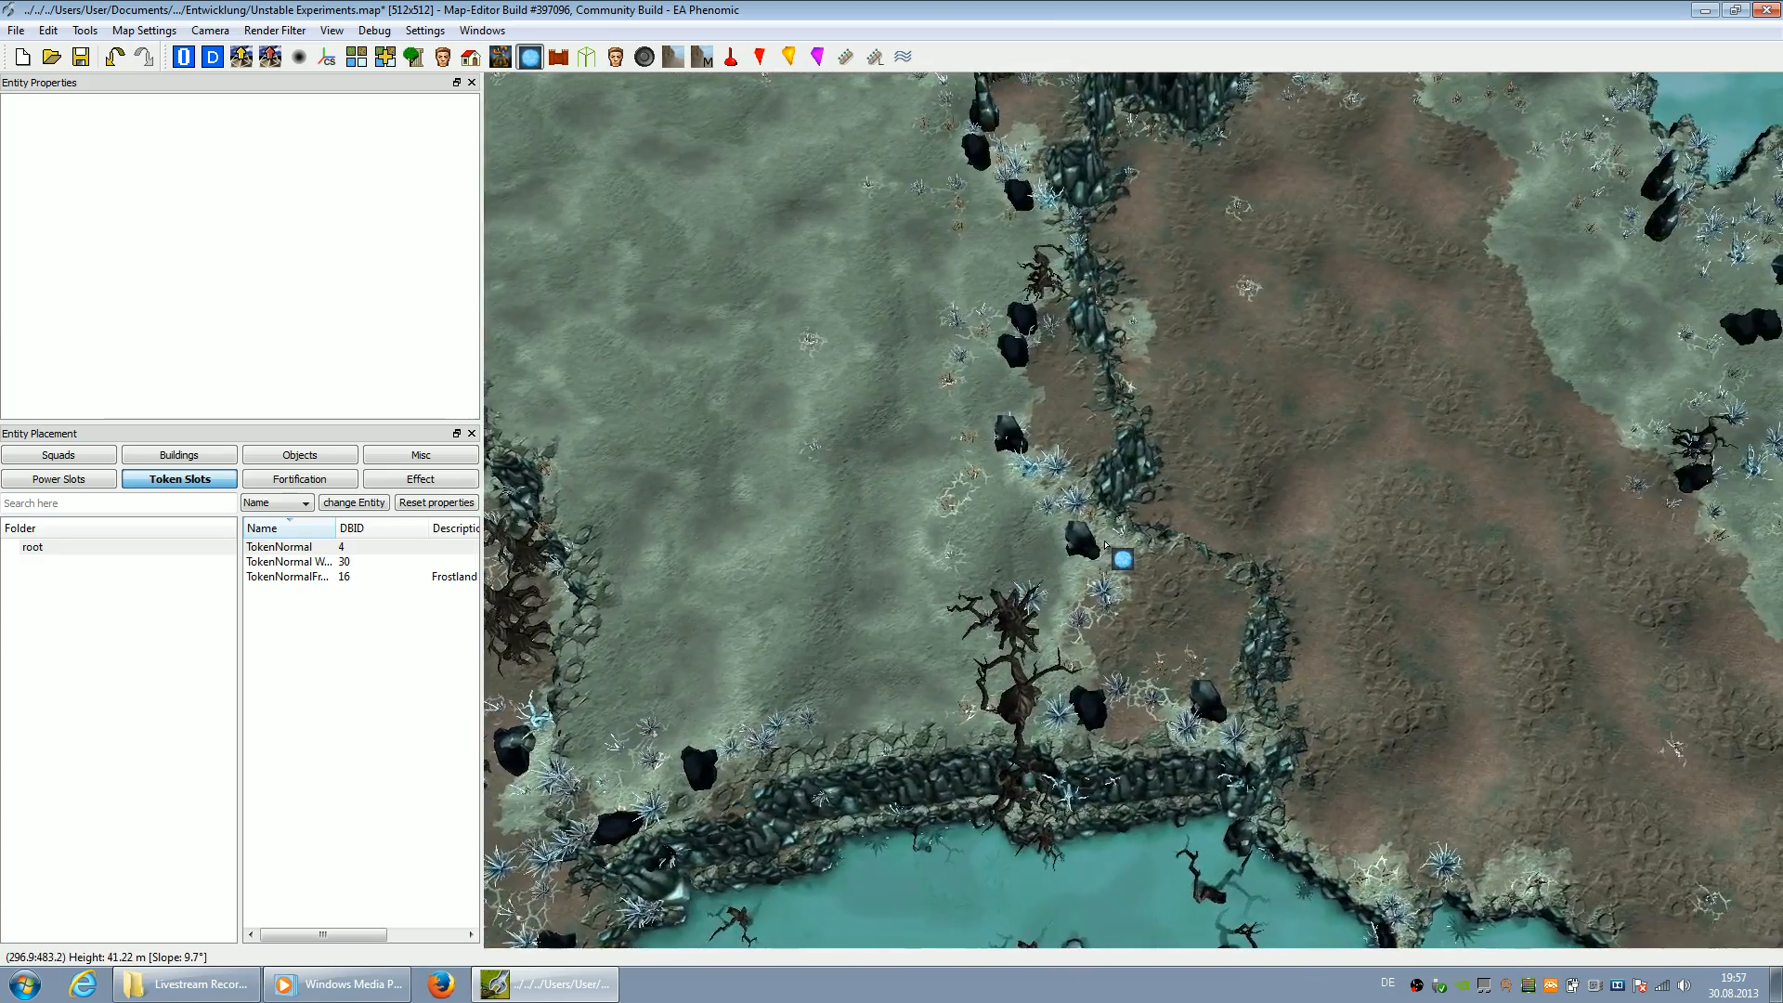
pyautogui.press('Down')
pyautogui.press('Right')
pyautogui.press('Up')
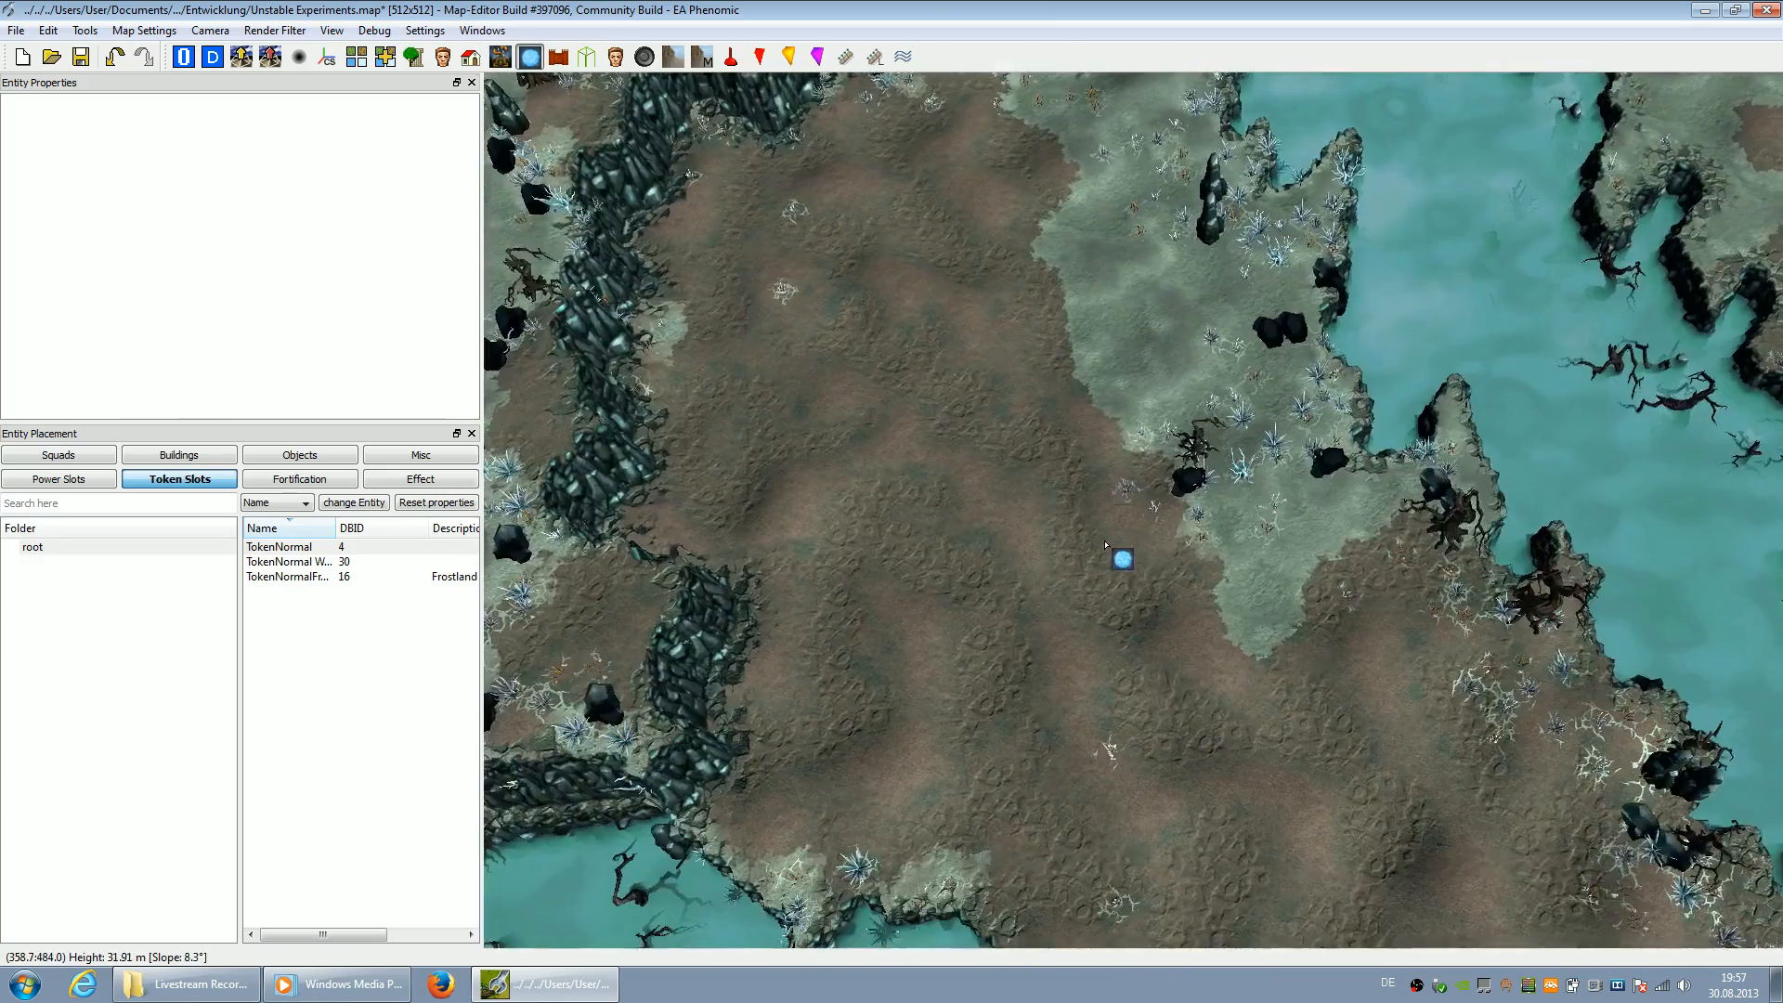
pyautogui.press('Up')
pyautogui.press('Left')
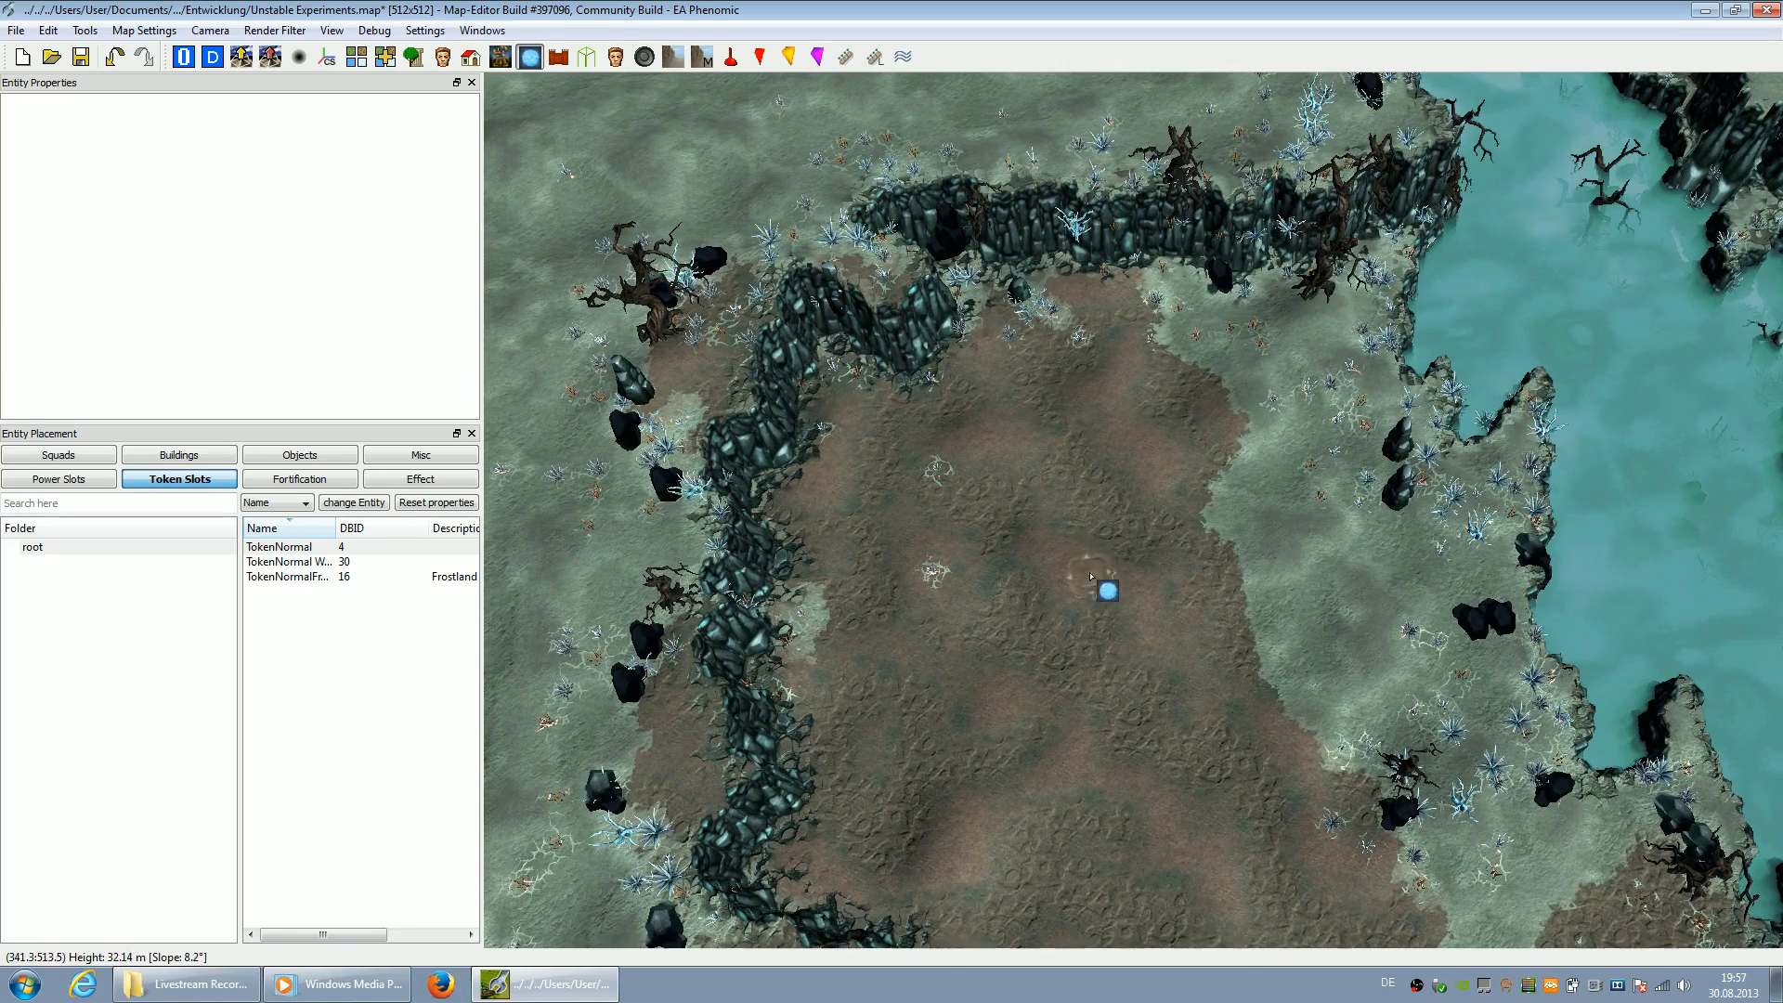
pyautogui.press('Down')
pyautogui.press('Left')
pyautogui.press('Right')
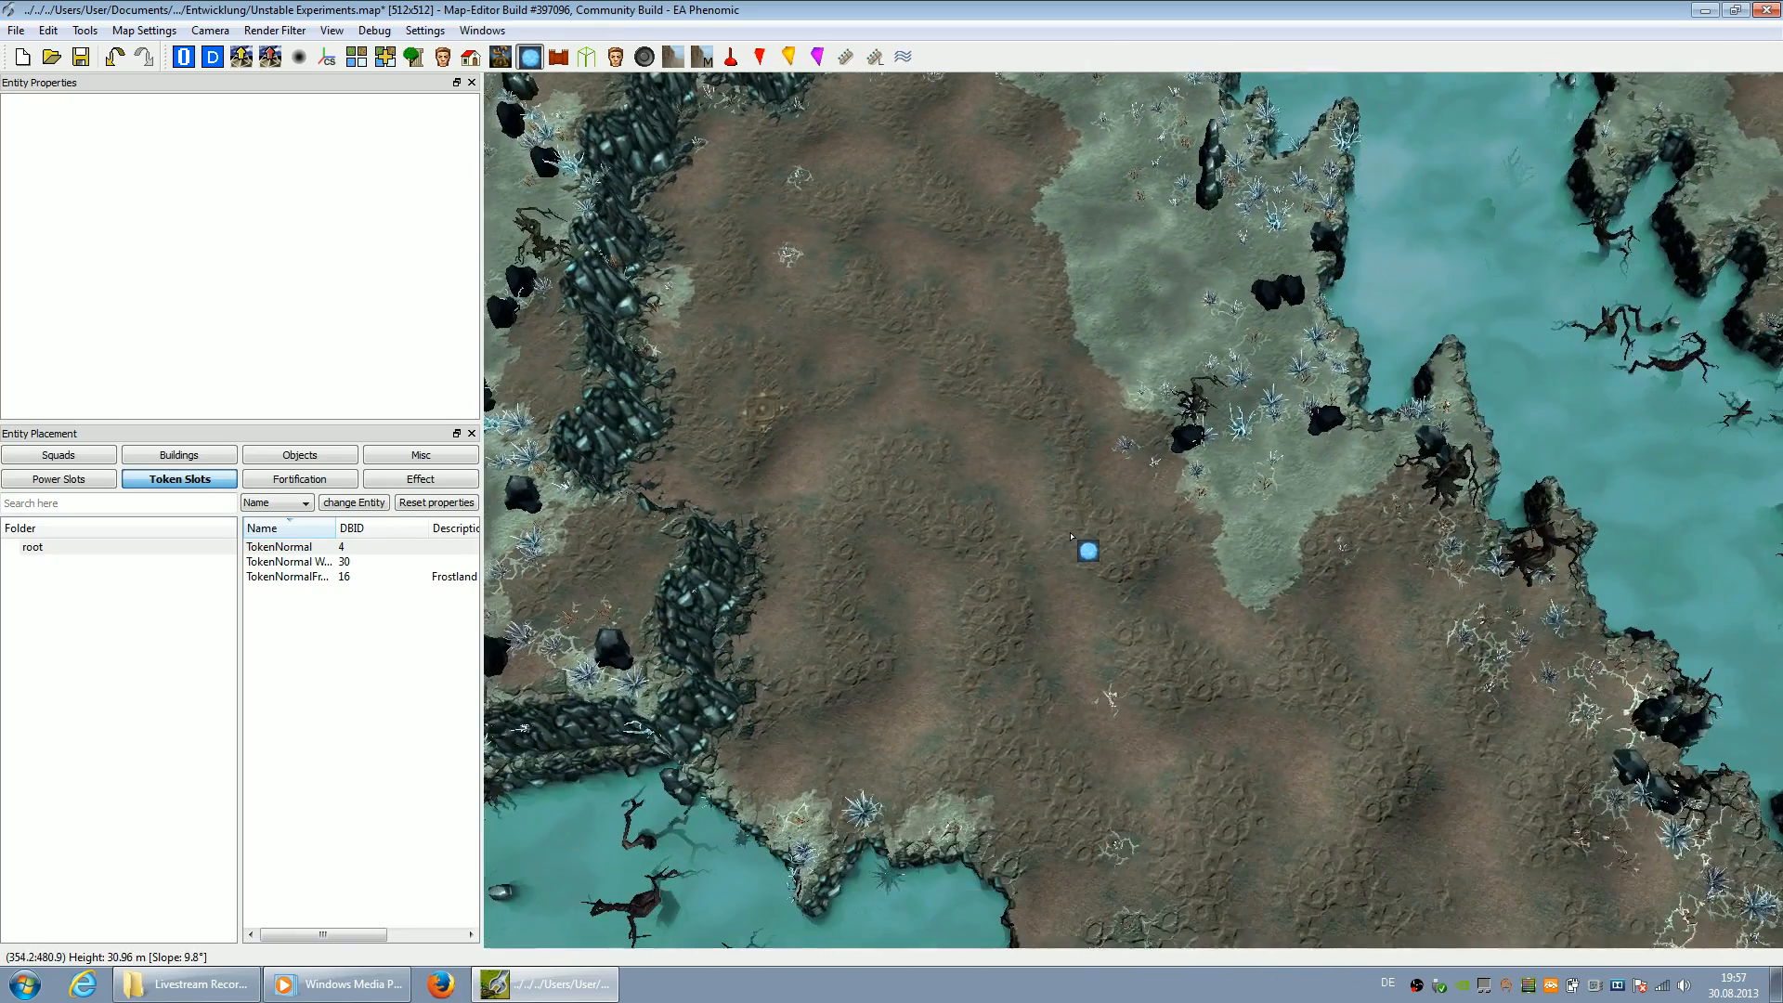
pyautogui.press('Up')
pyautogui.press('Up')
pyautogui.press('Left')
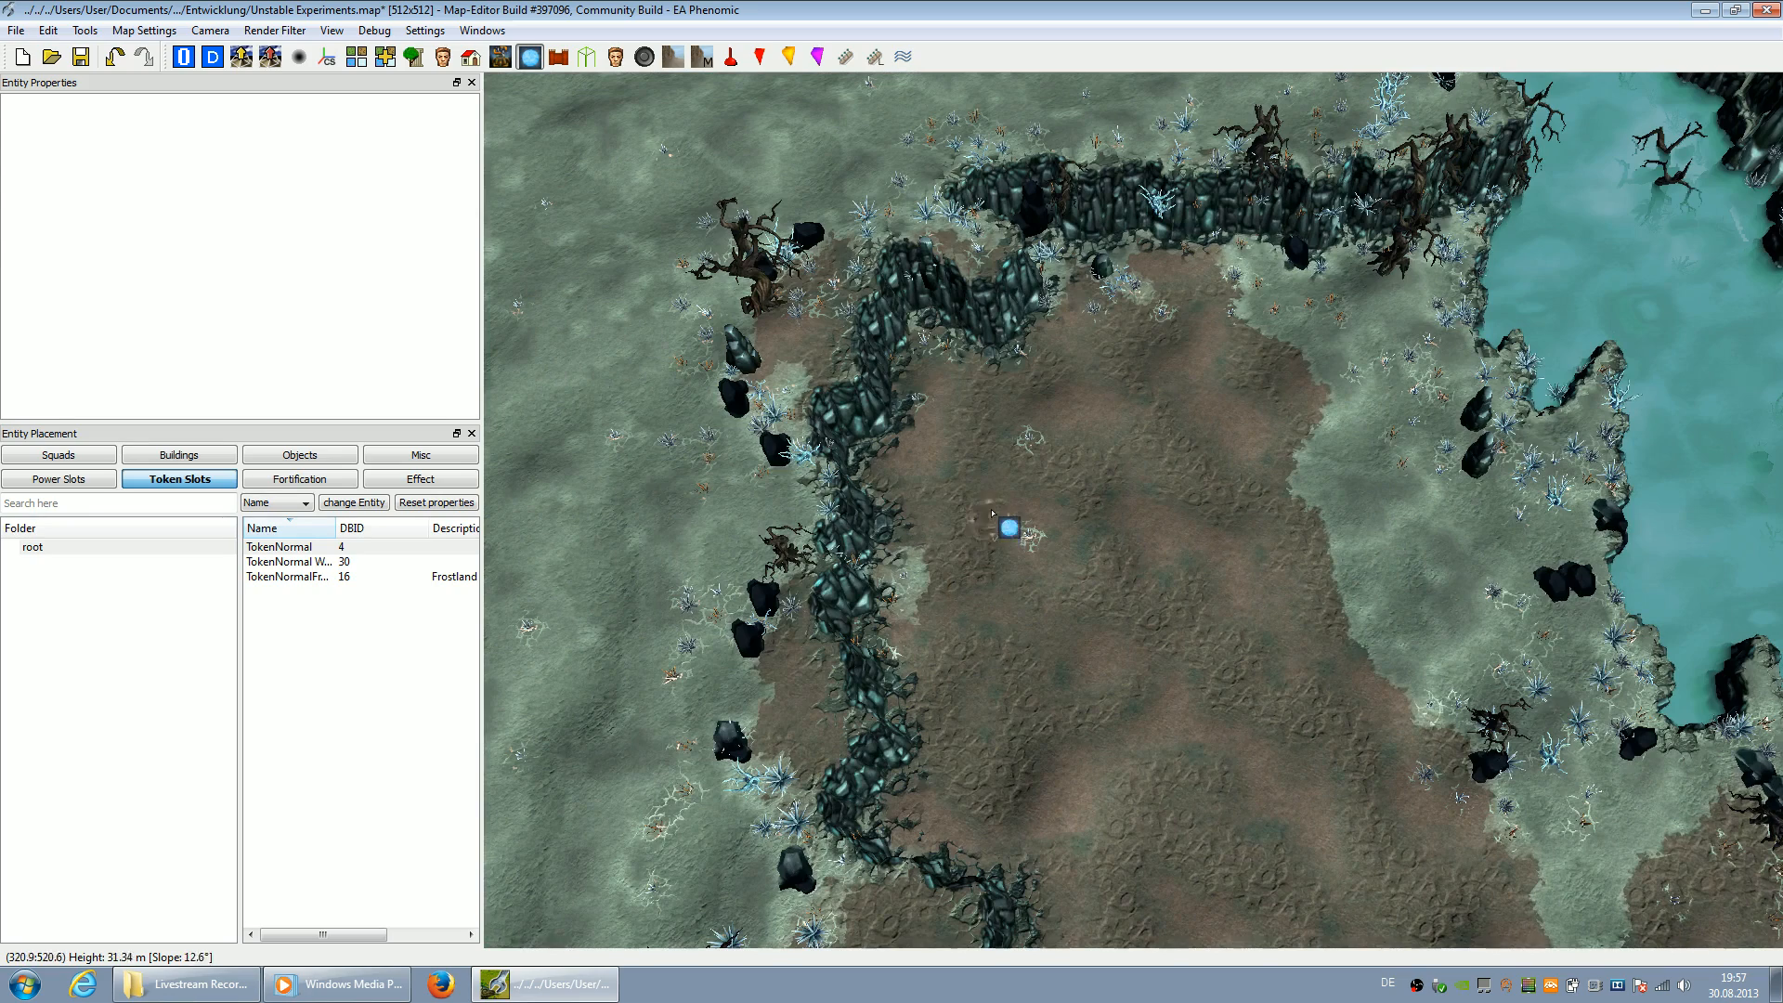
pyautogui.press('Up')
pyautogui.press('Right')
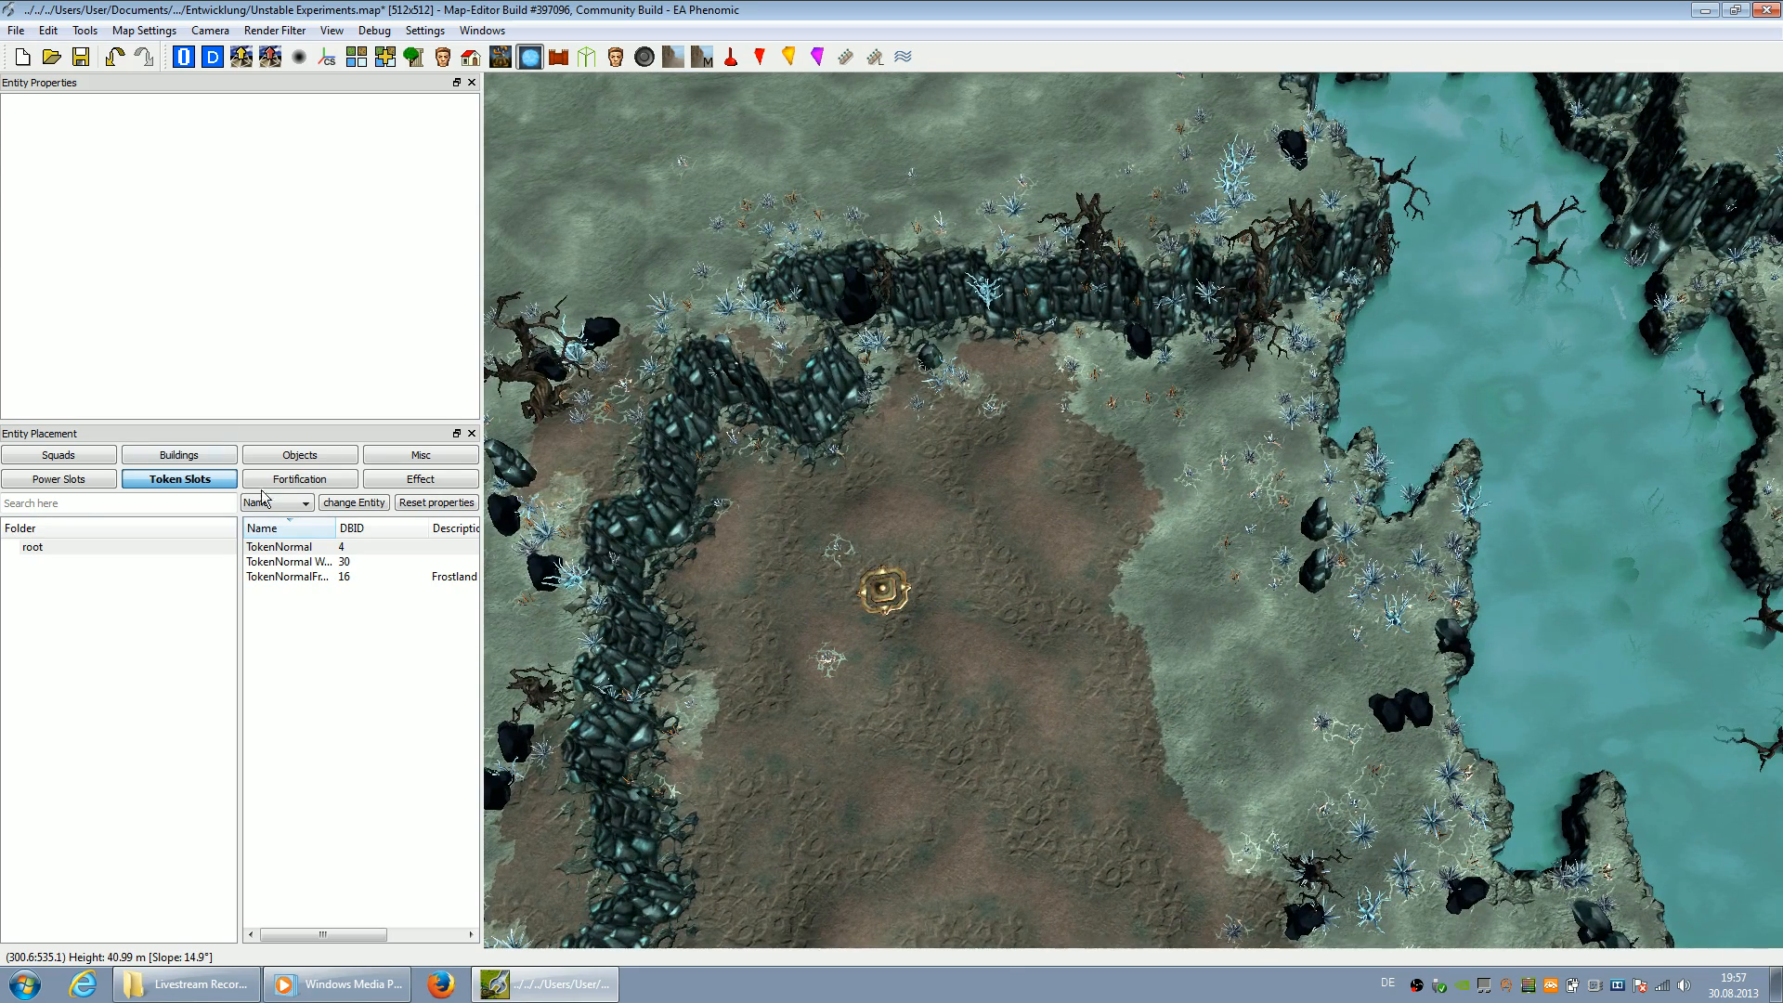
# Place two PowerSlot PvE 900 slots side by side at the southern end of the valley, near the shoreline
pyautogui.click(77, 479)
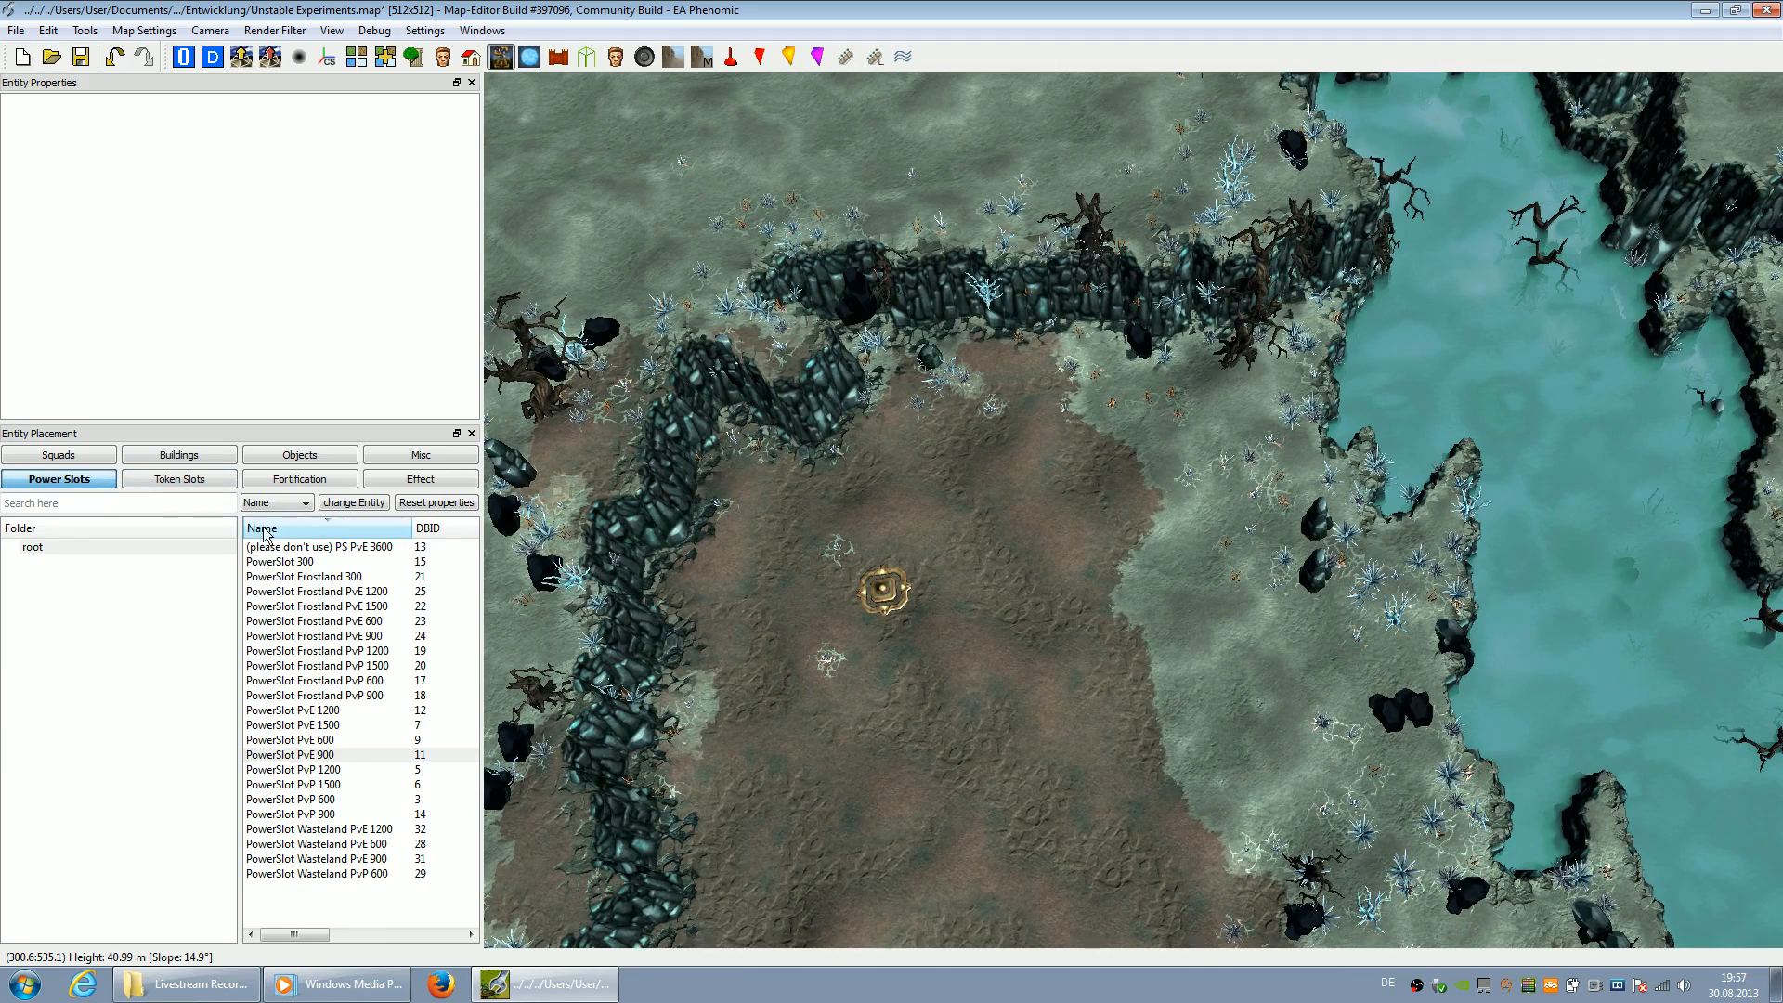
pyautogui.click(348, 754)
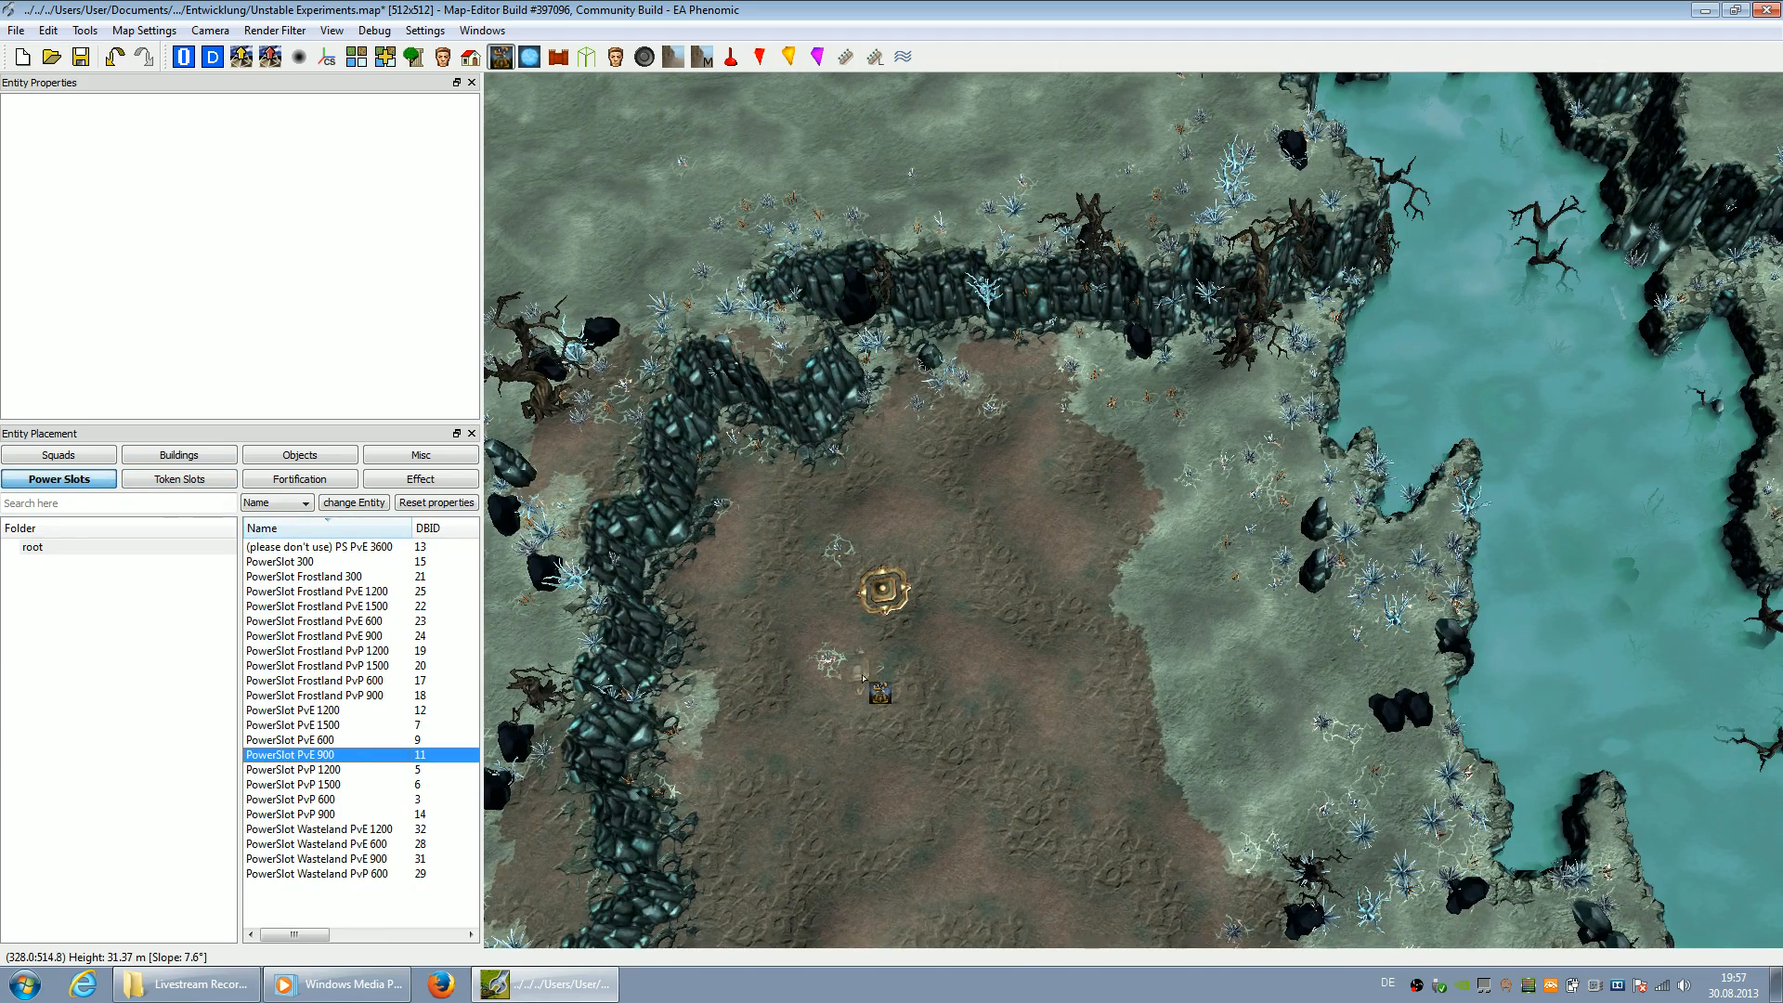
pyautogui.moveTo(886, 694); pyautogui.dragTo(885, 693, button='middle')
pyautogui.press('Down')
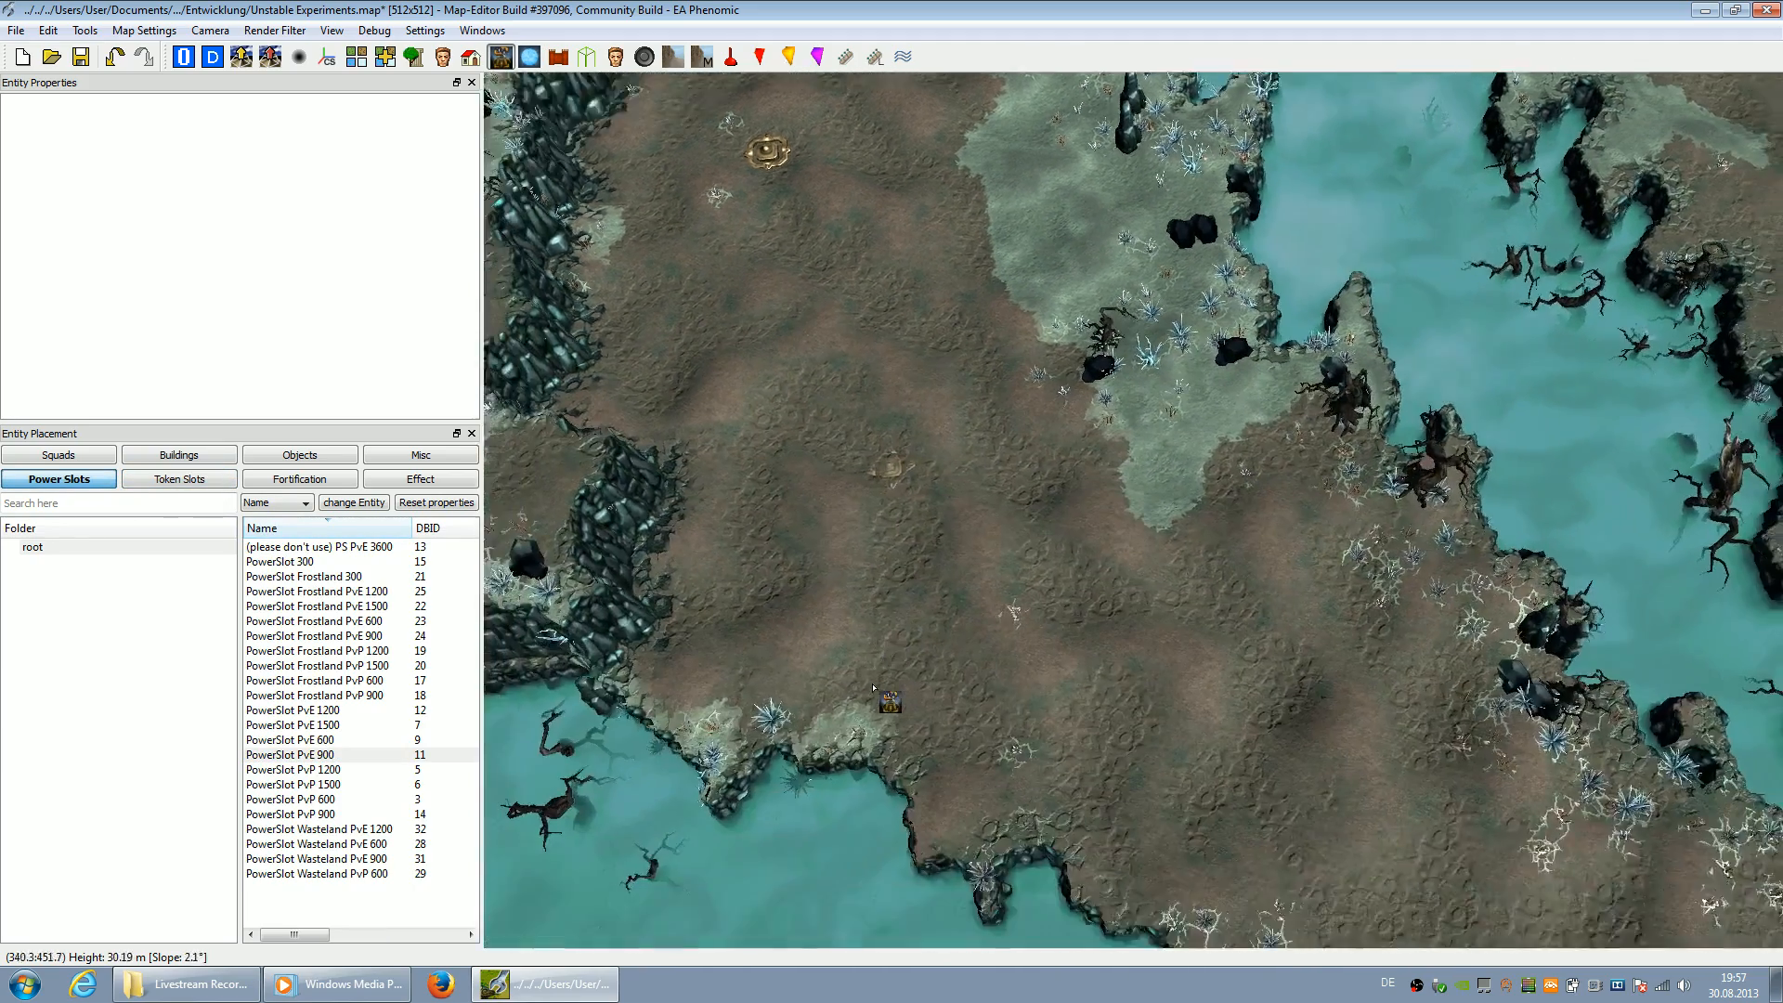
pyautogui.press('Right')
pyautogui.press('Up')
pyautogui.press('Left')
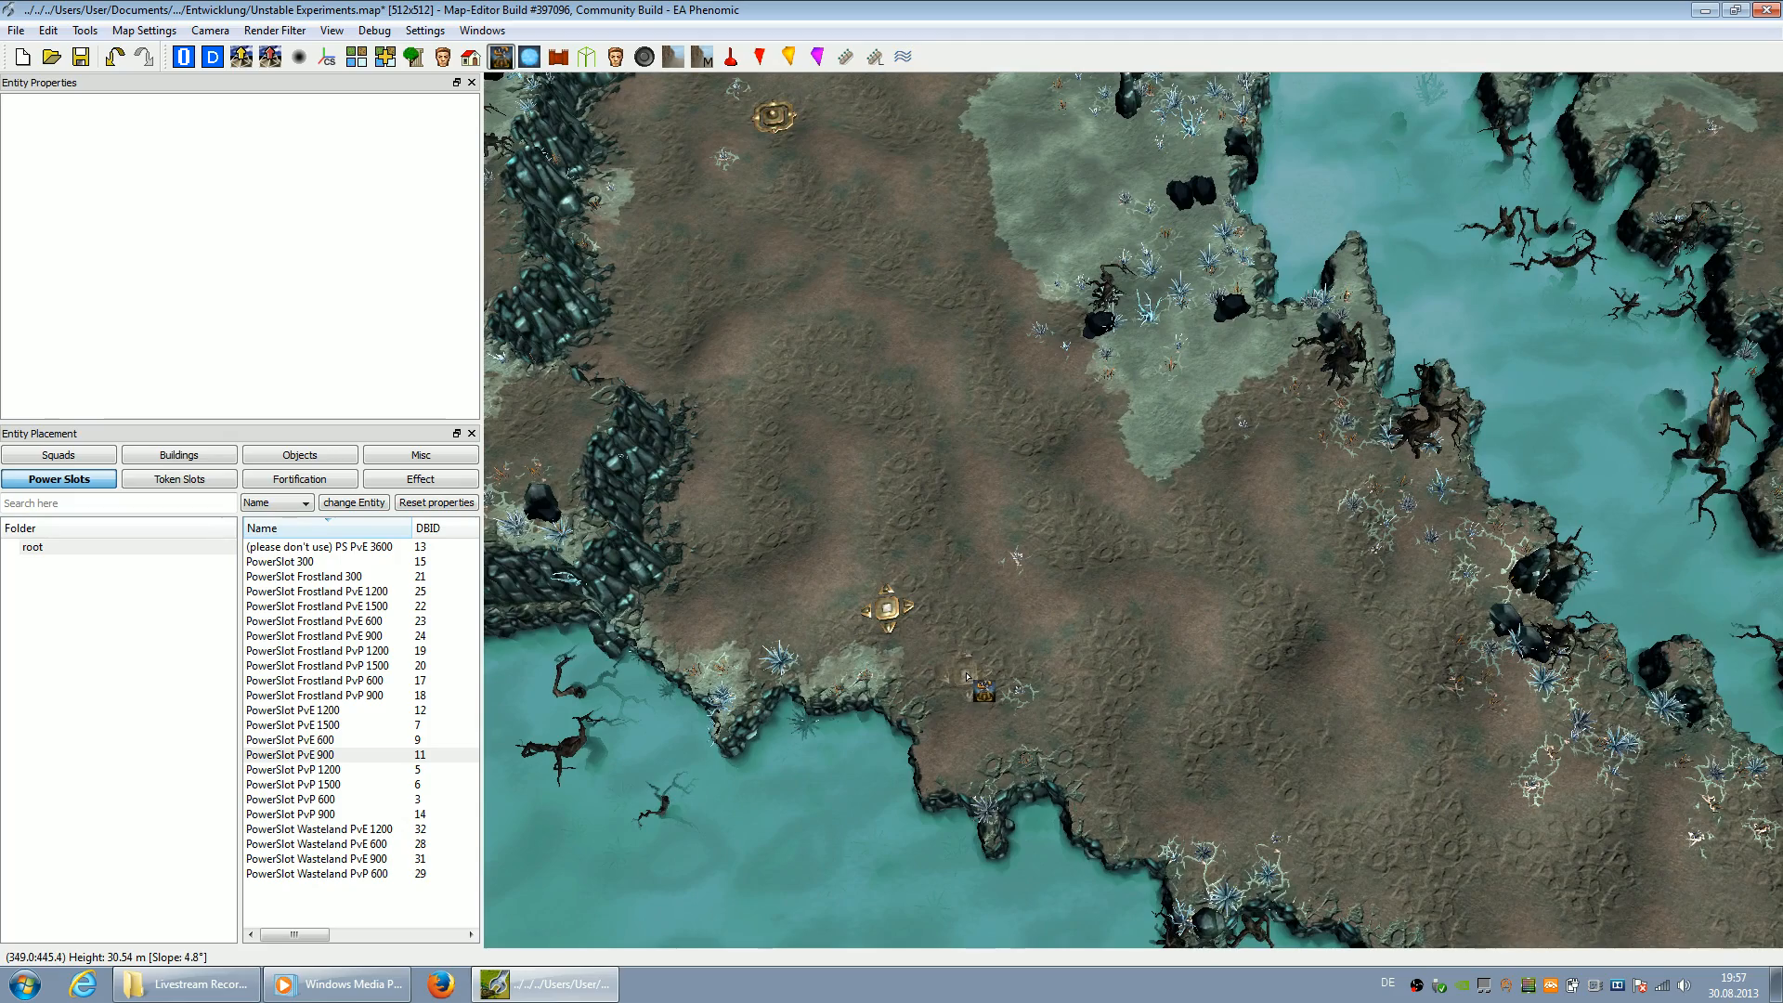
# Place a PowerSlot PvE 900 slot on the open plain east of the lake, toward the eastern cliff wall
pyautogui.press('Down')
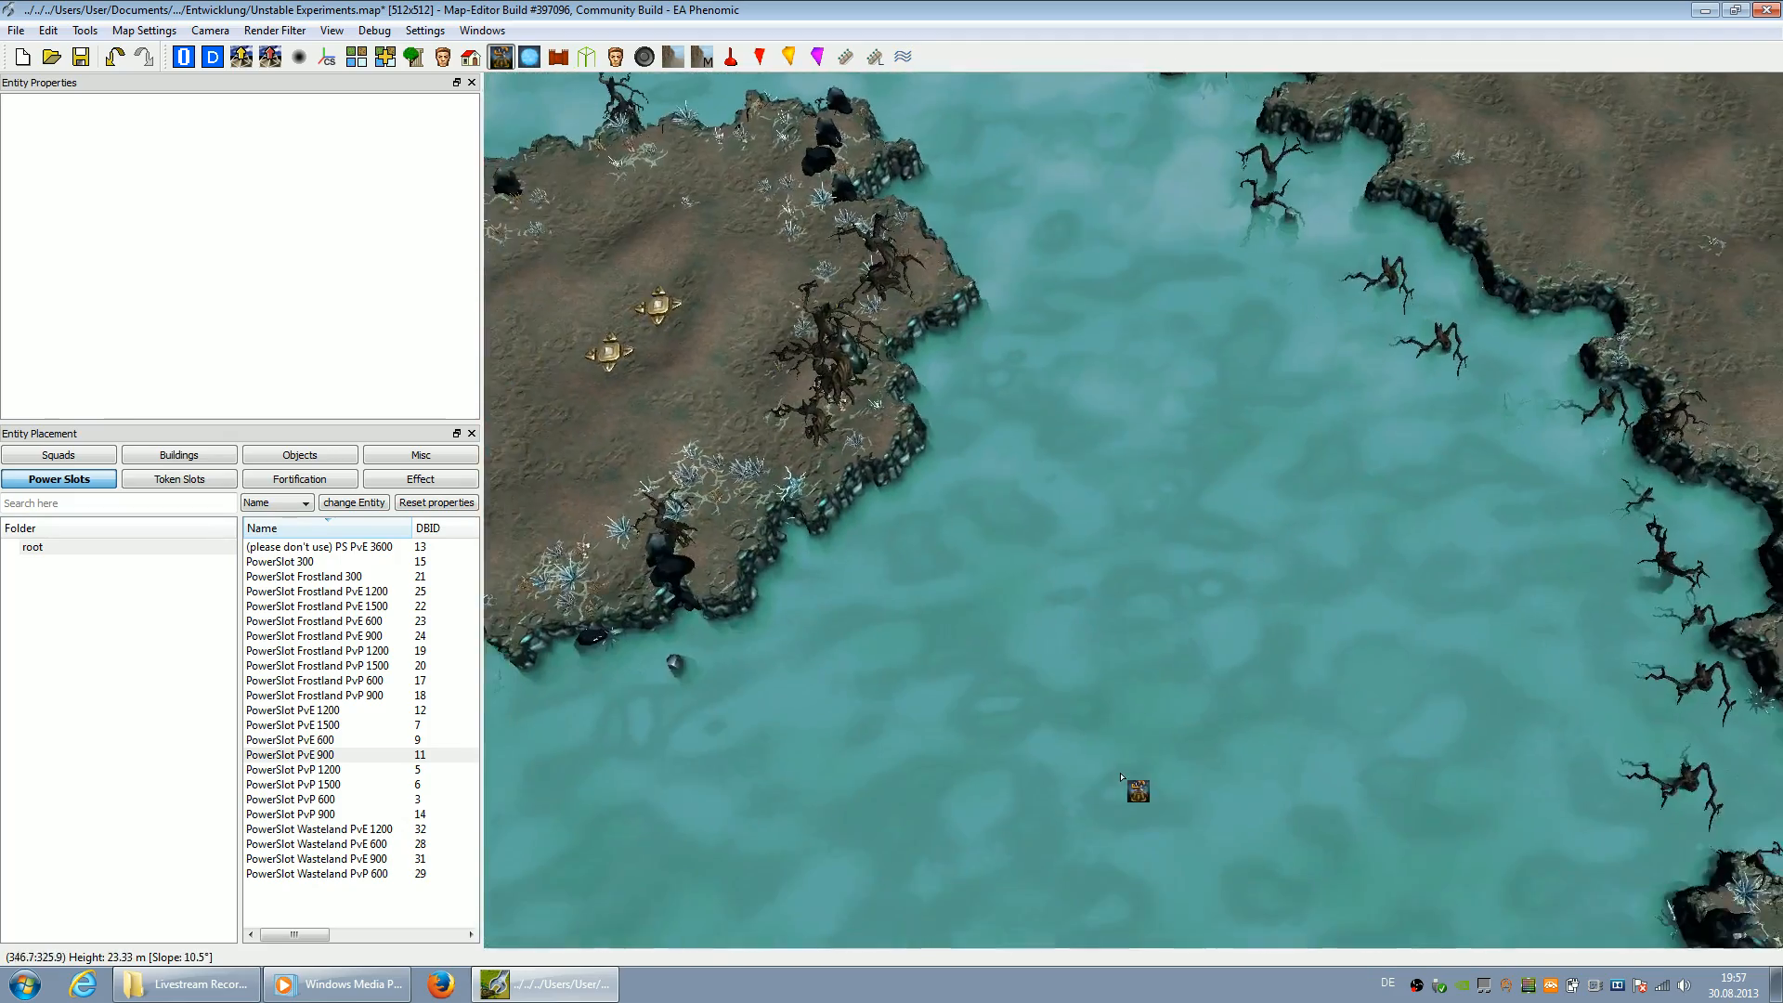
pyautogui.press('Down')
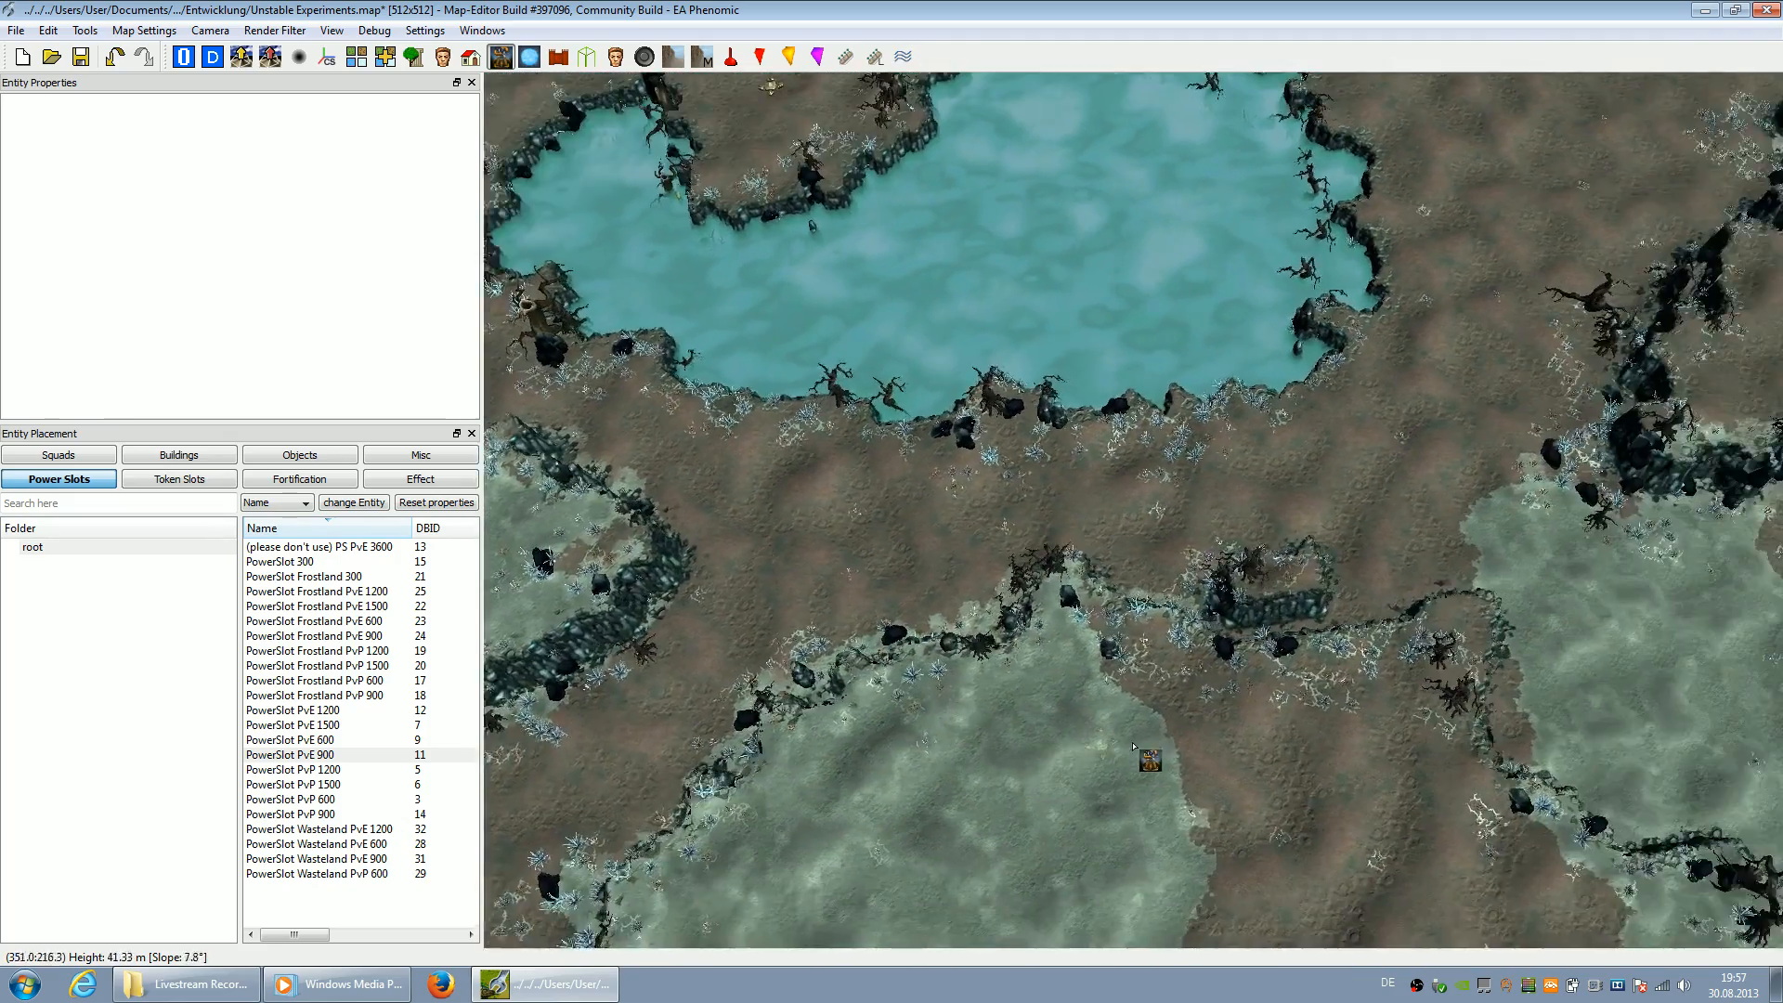
pyautogui.press('Right')
pyautogui.press('Up')
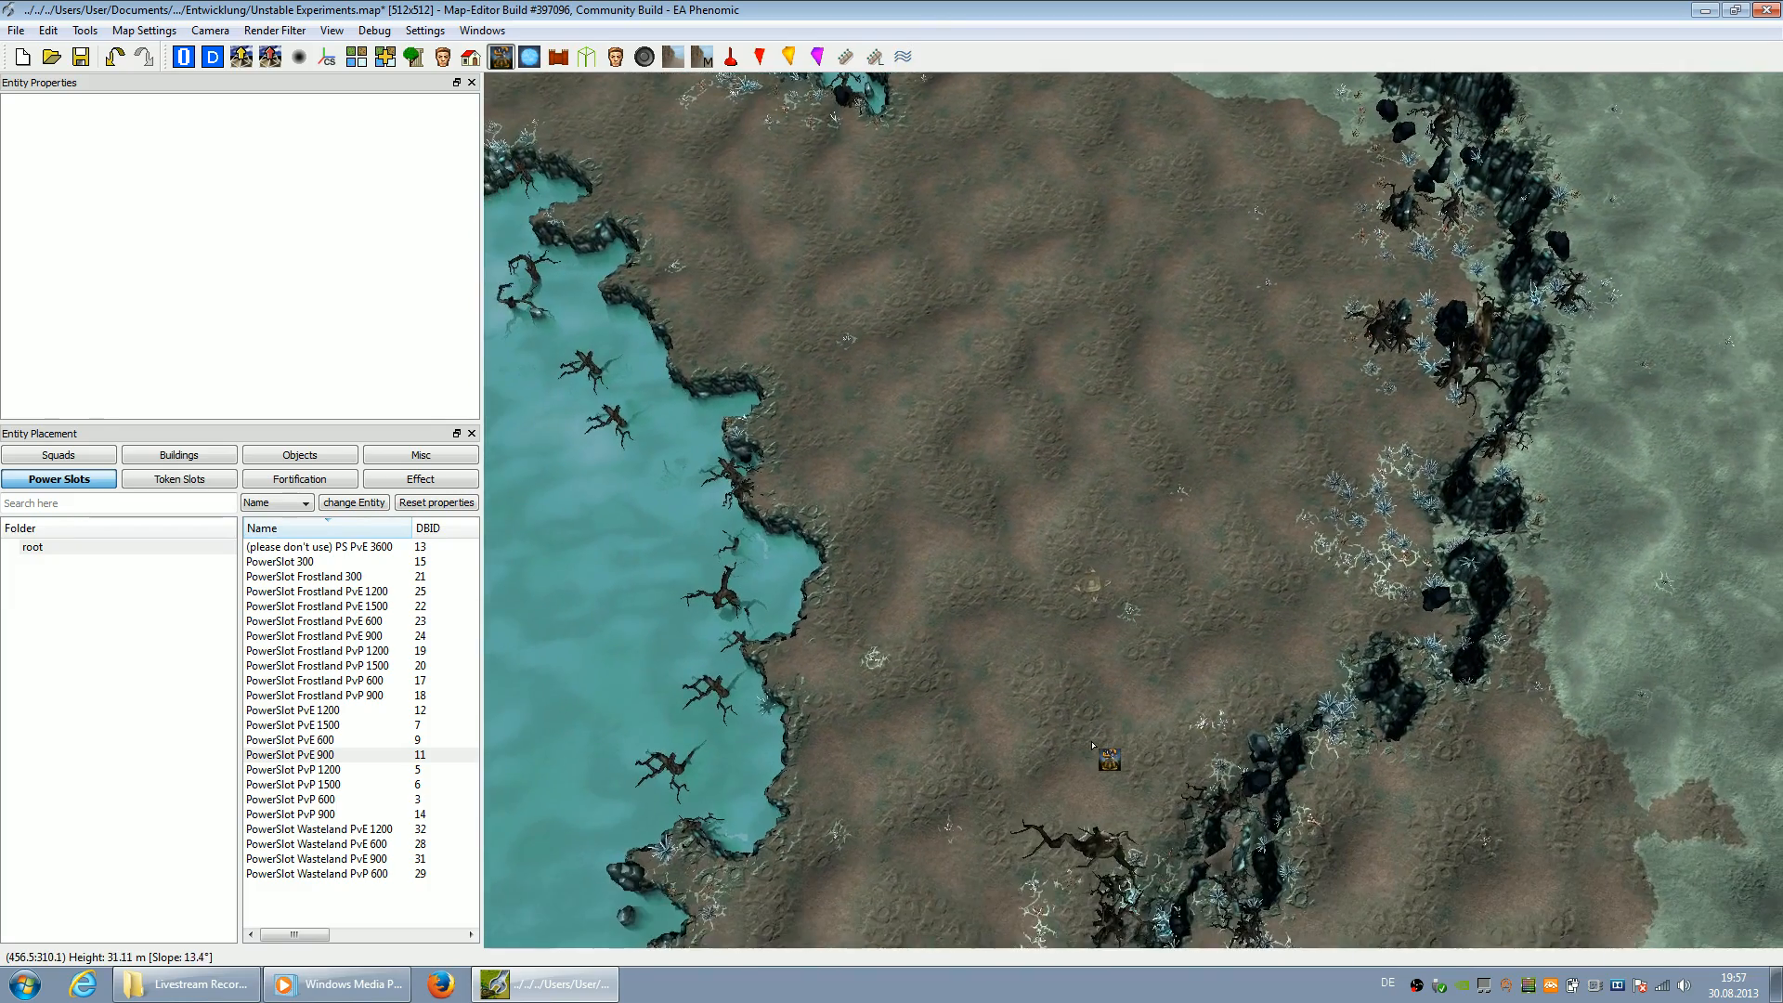
pyautogui.press('Right')
pyautogui.scroll(2, 1090, 747)
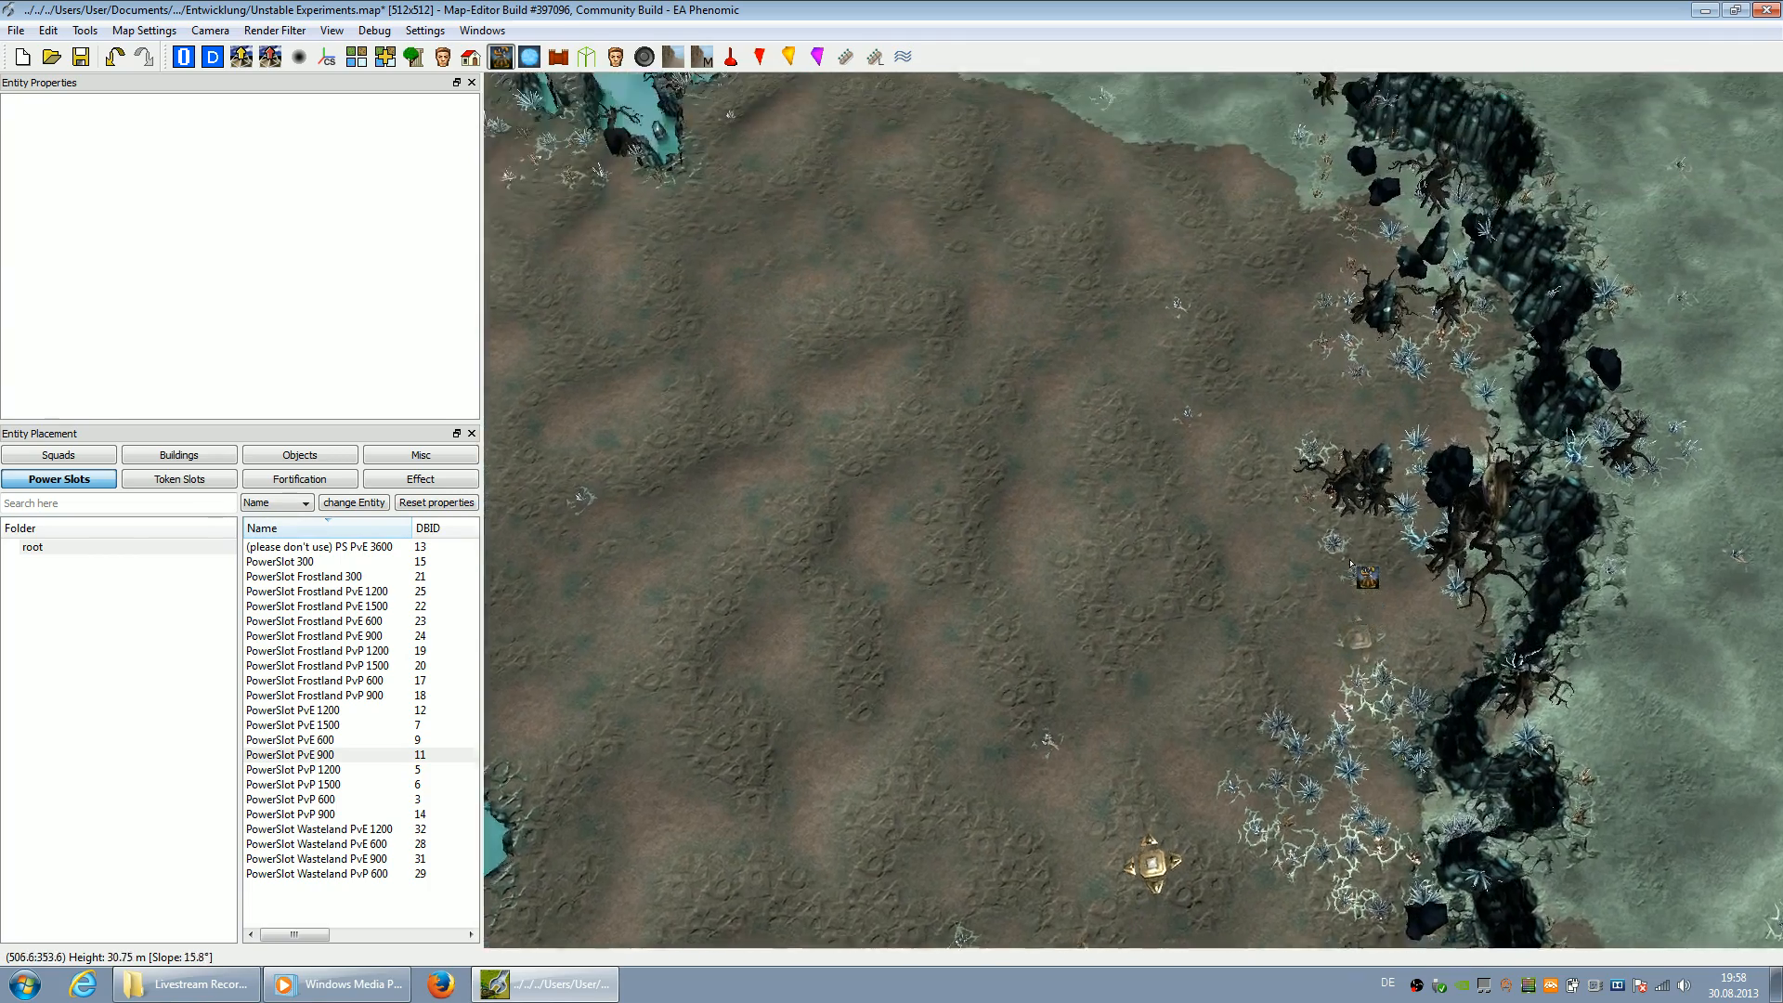
# Place four PowerSlot PvE 900 slots in the northeast clearing, inside the curve of the cliff wall
pyautogui.press('Up')
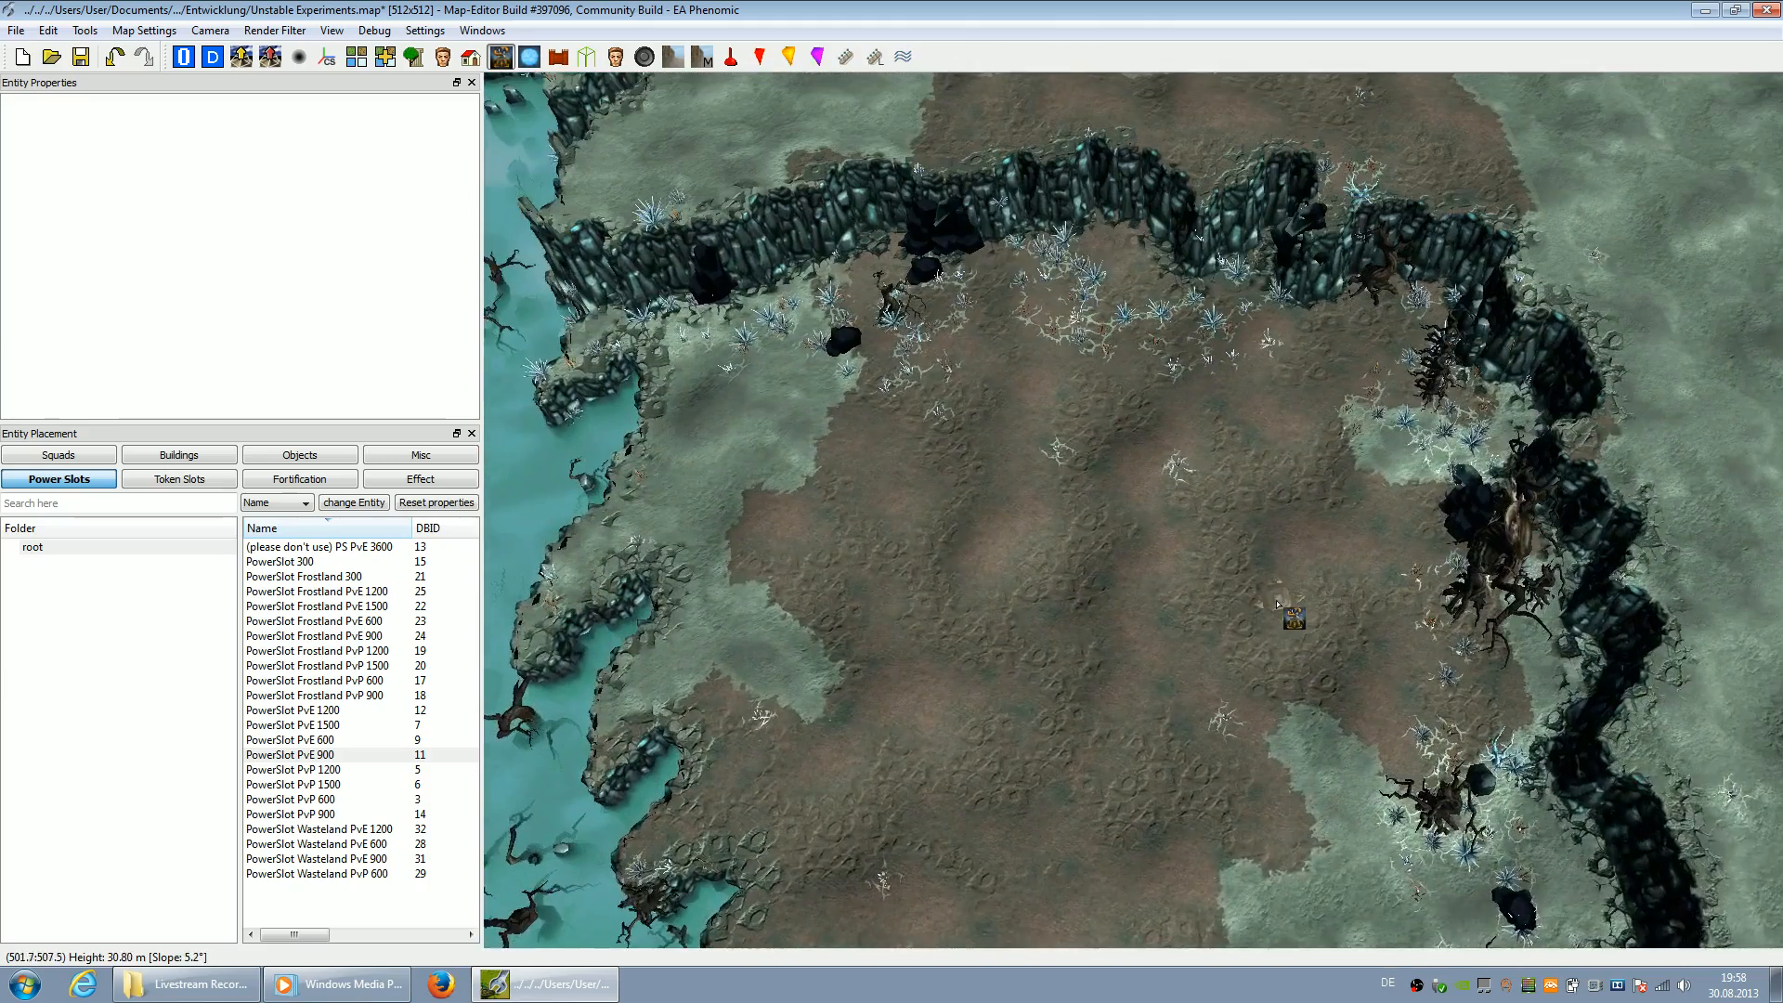
pyautogui.scroll(2, 1276, 604)
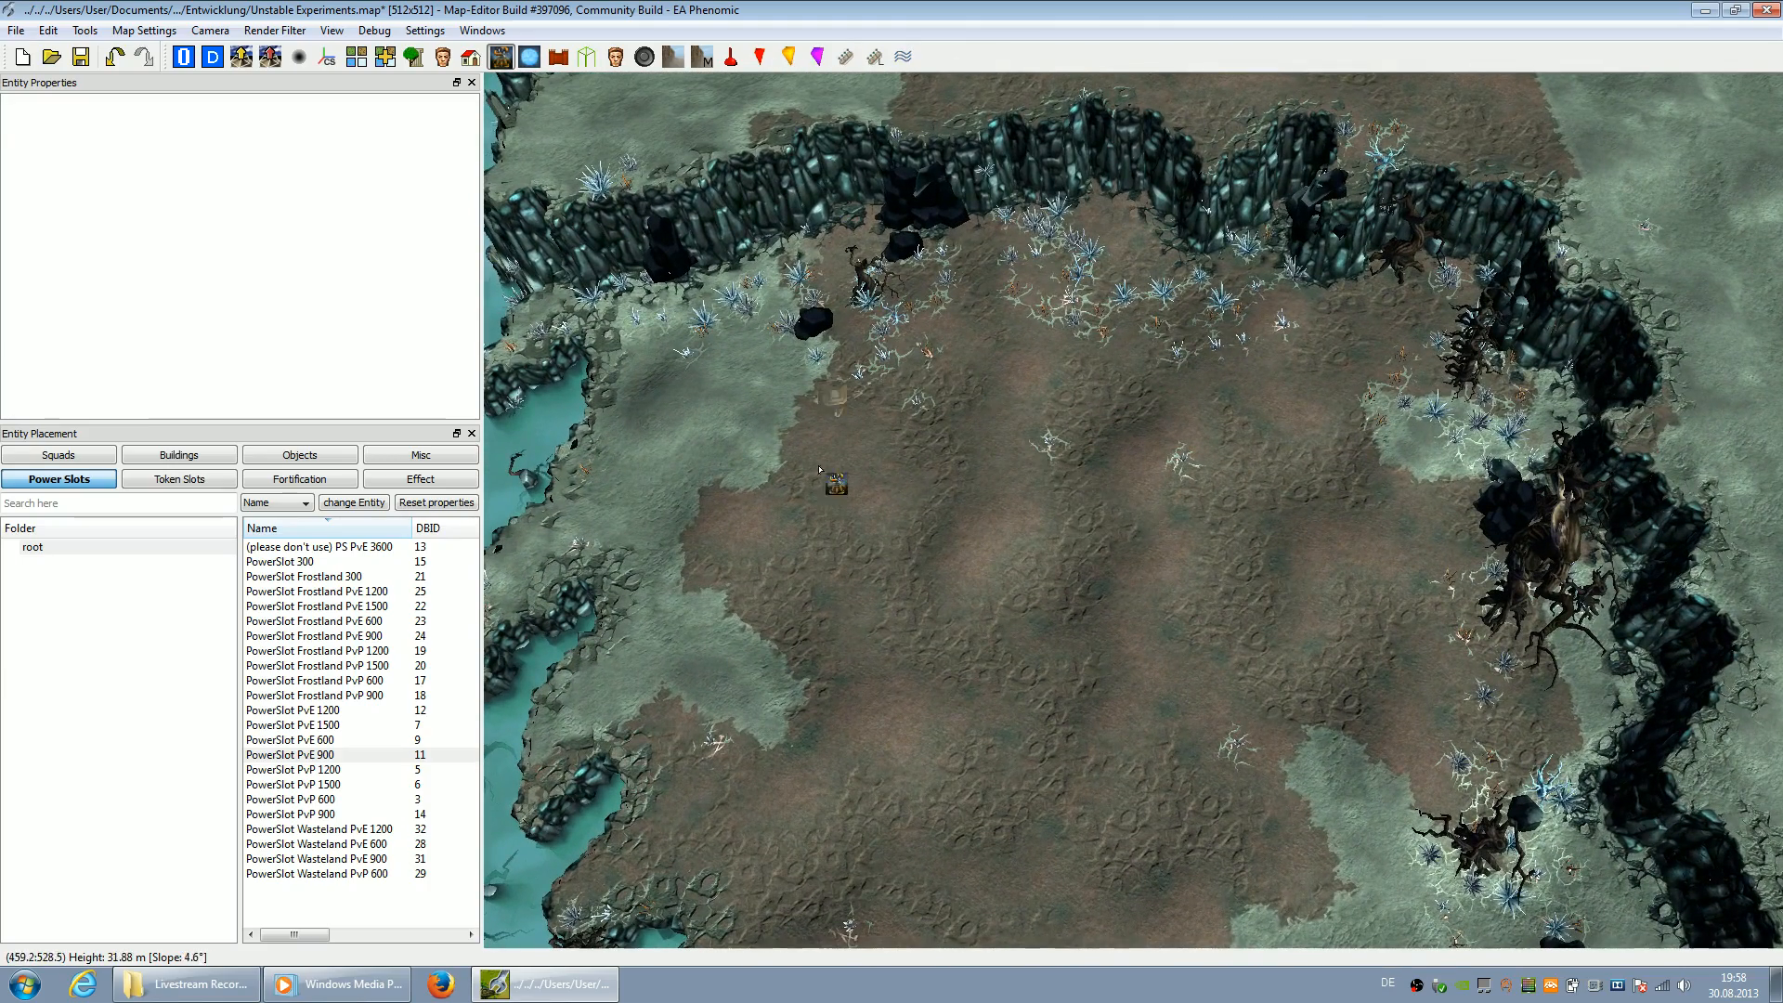
pyautogui.click(1297, 486)
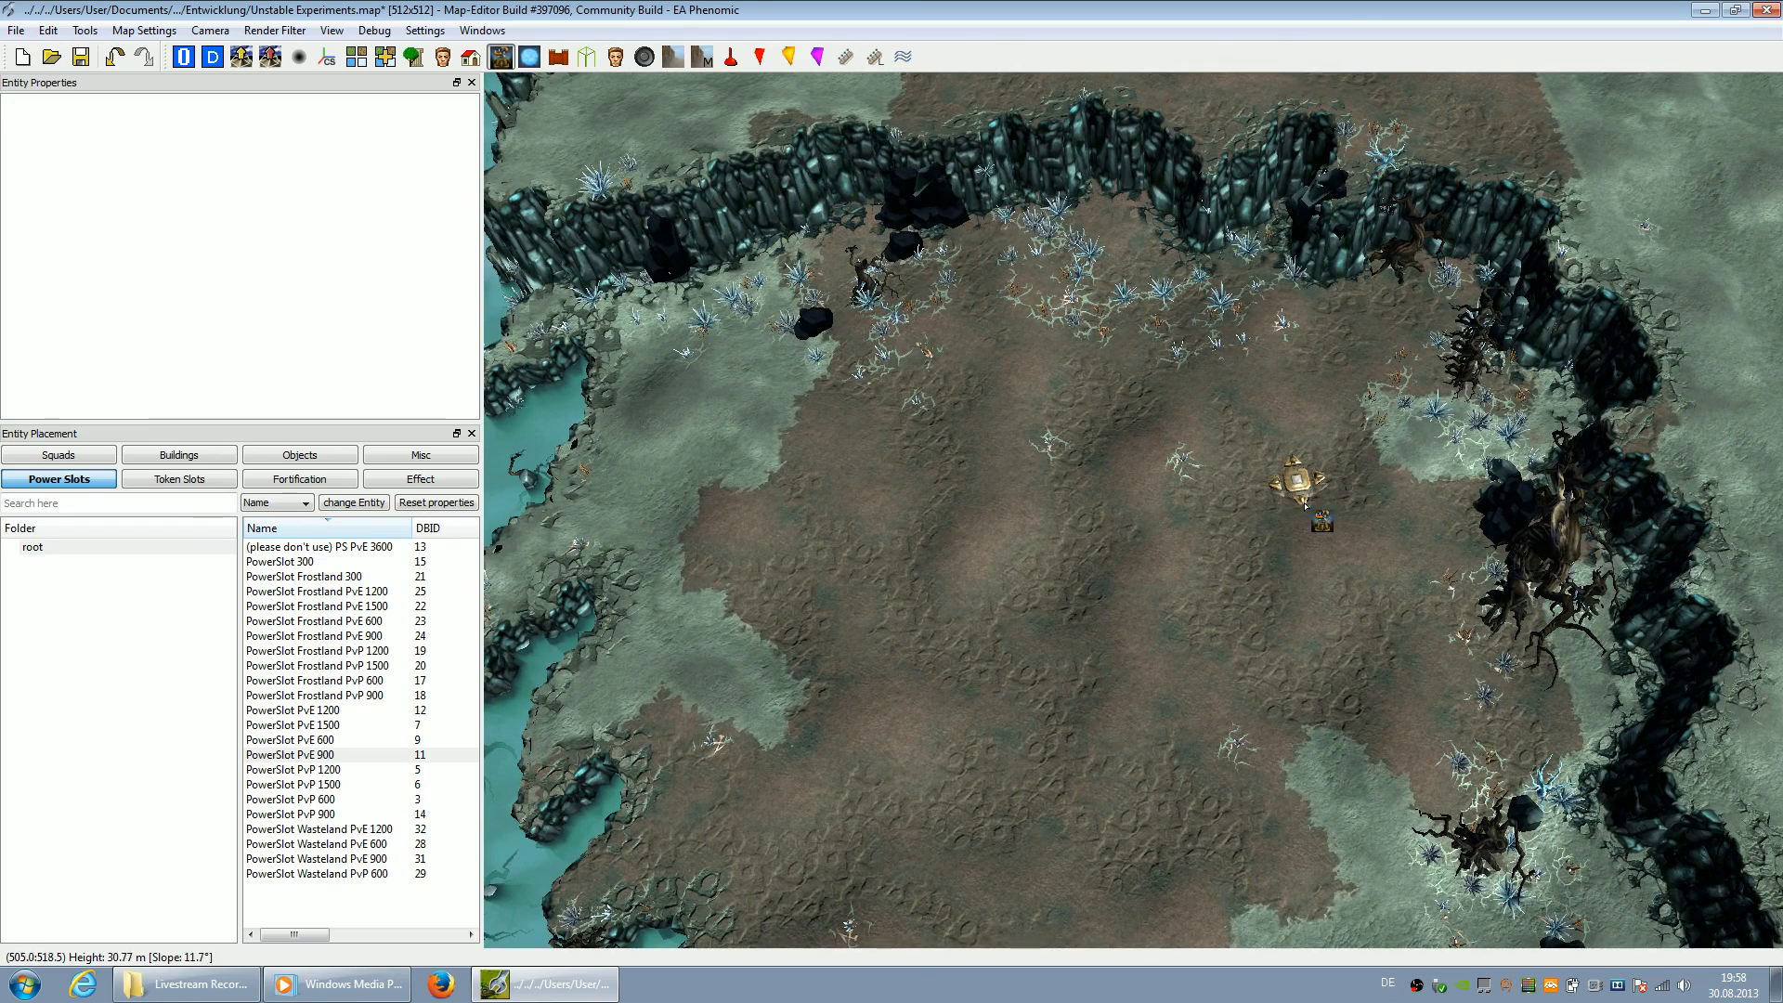
pyautogui.click(1226, 574)
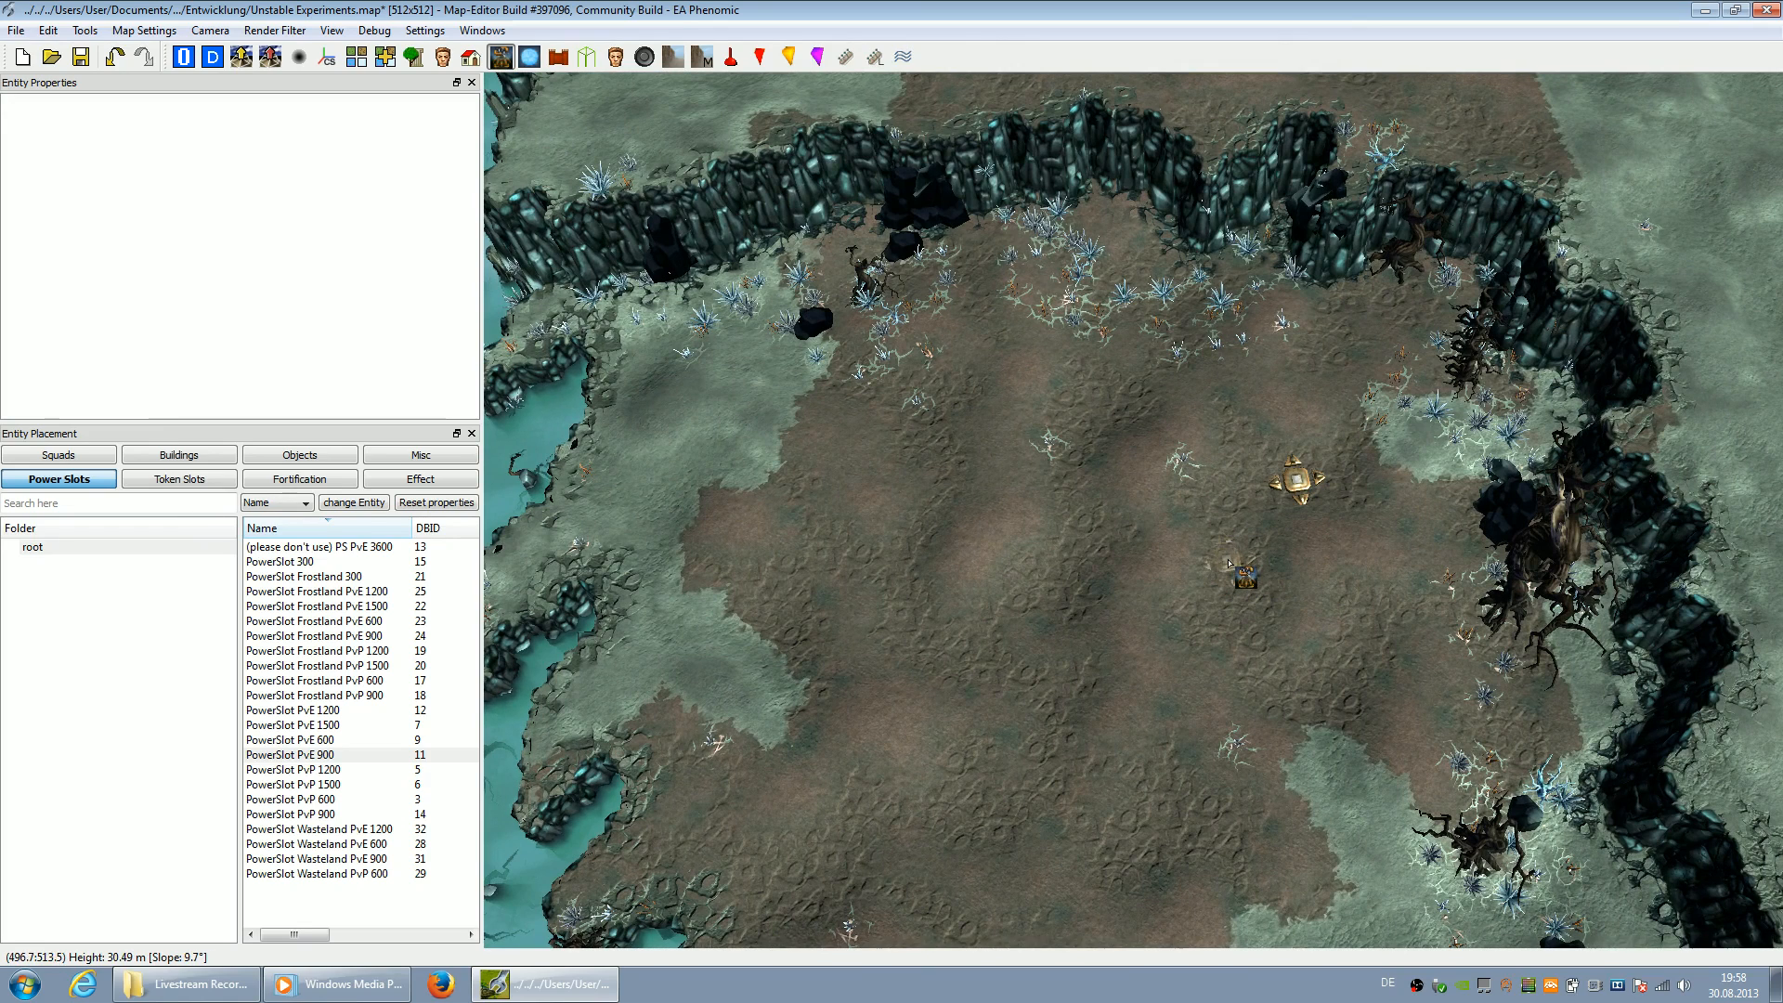
pyautogui.click(1089, 408)
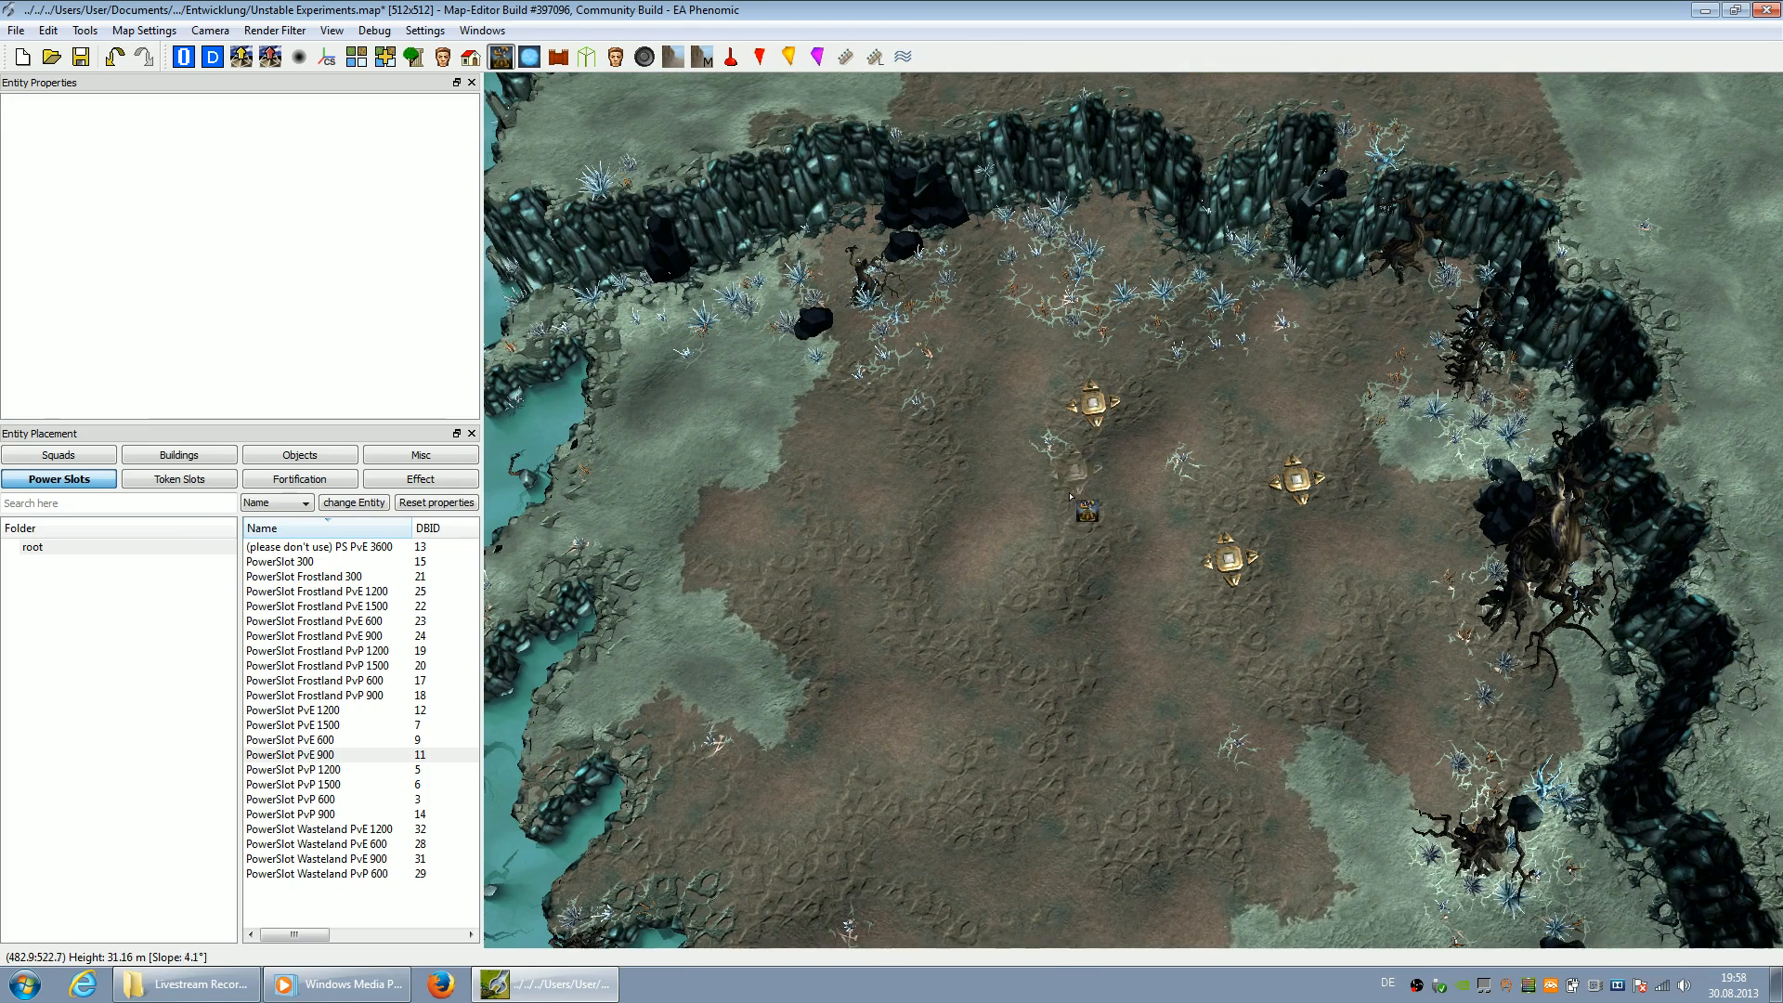
pyautogui.click(1064, 525)
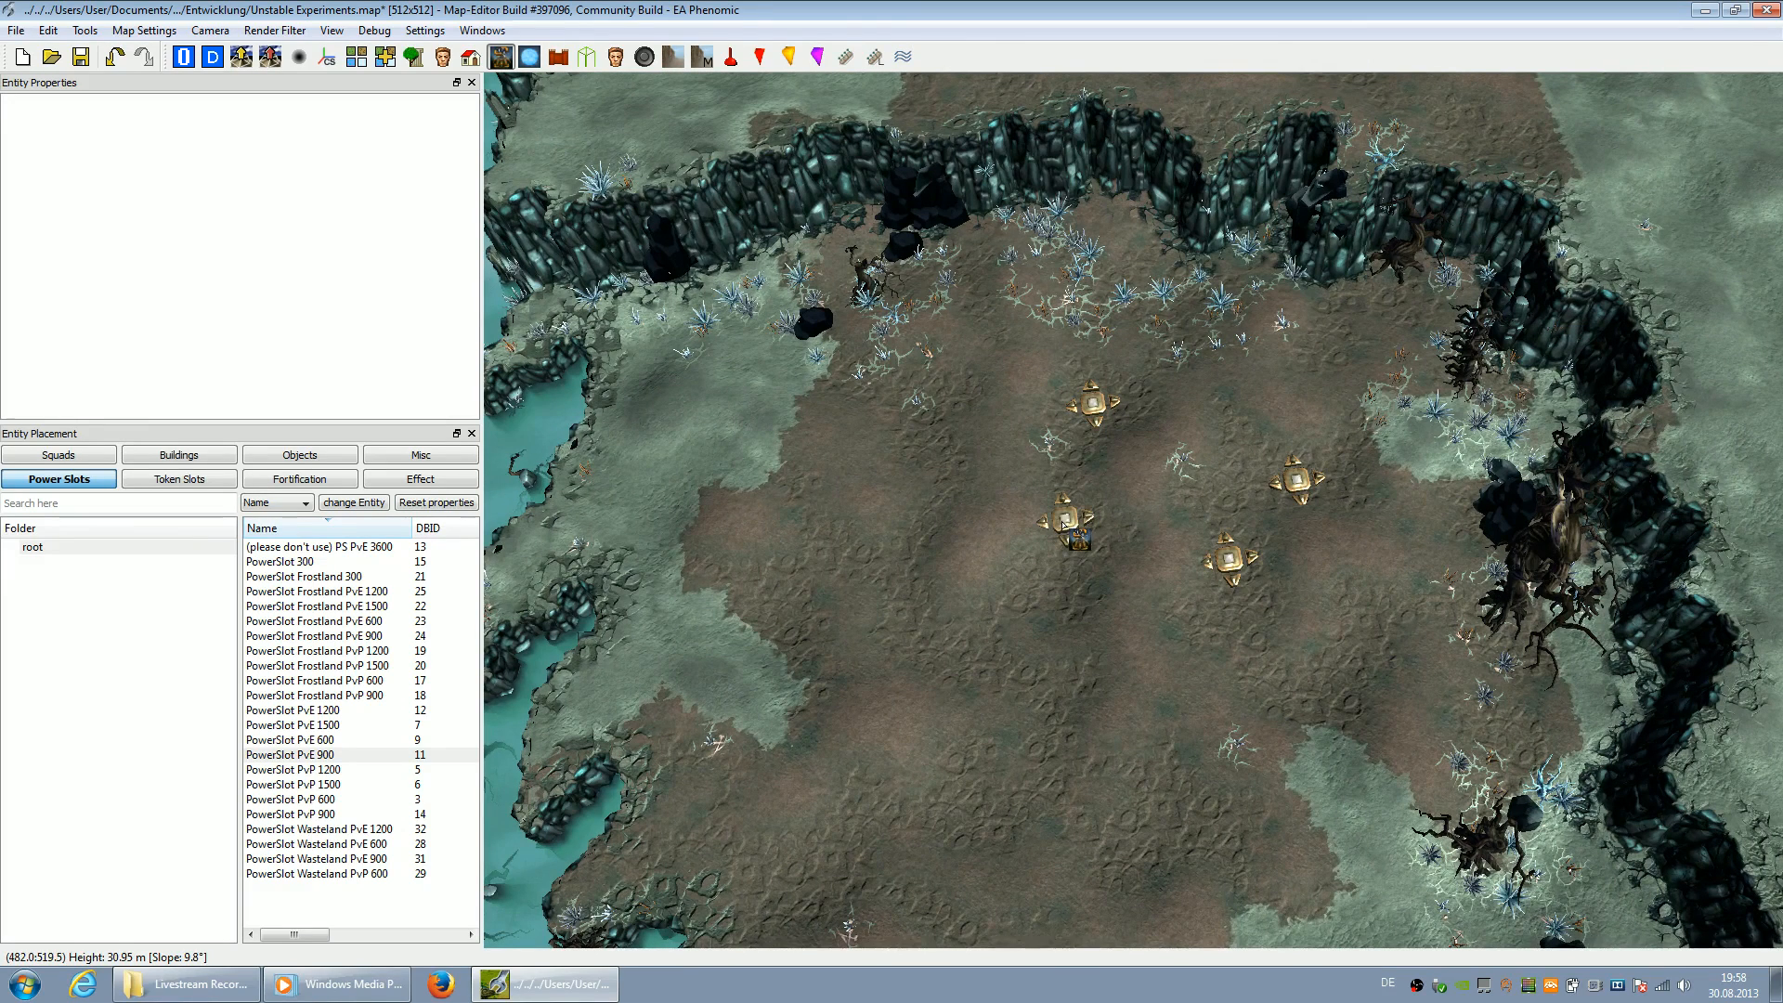
# Place a TokenNormal slot in the middle of the four power slots in the northeast clearing
pyautogui.click(179, 479)
pyautogui.click(283, 547)
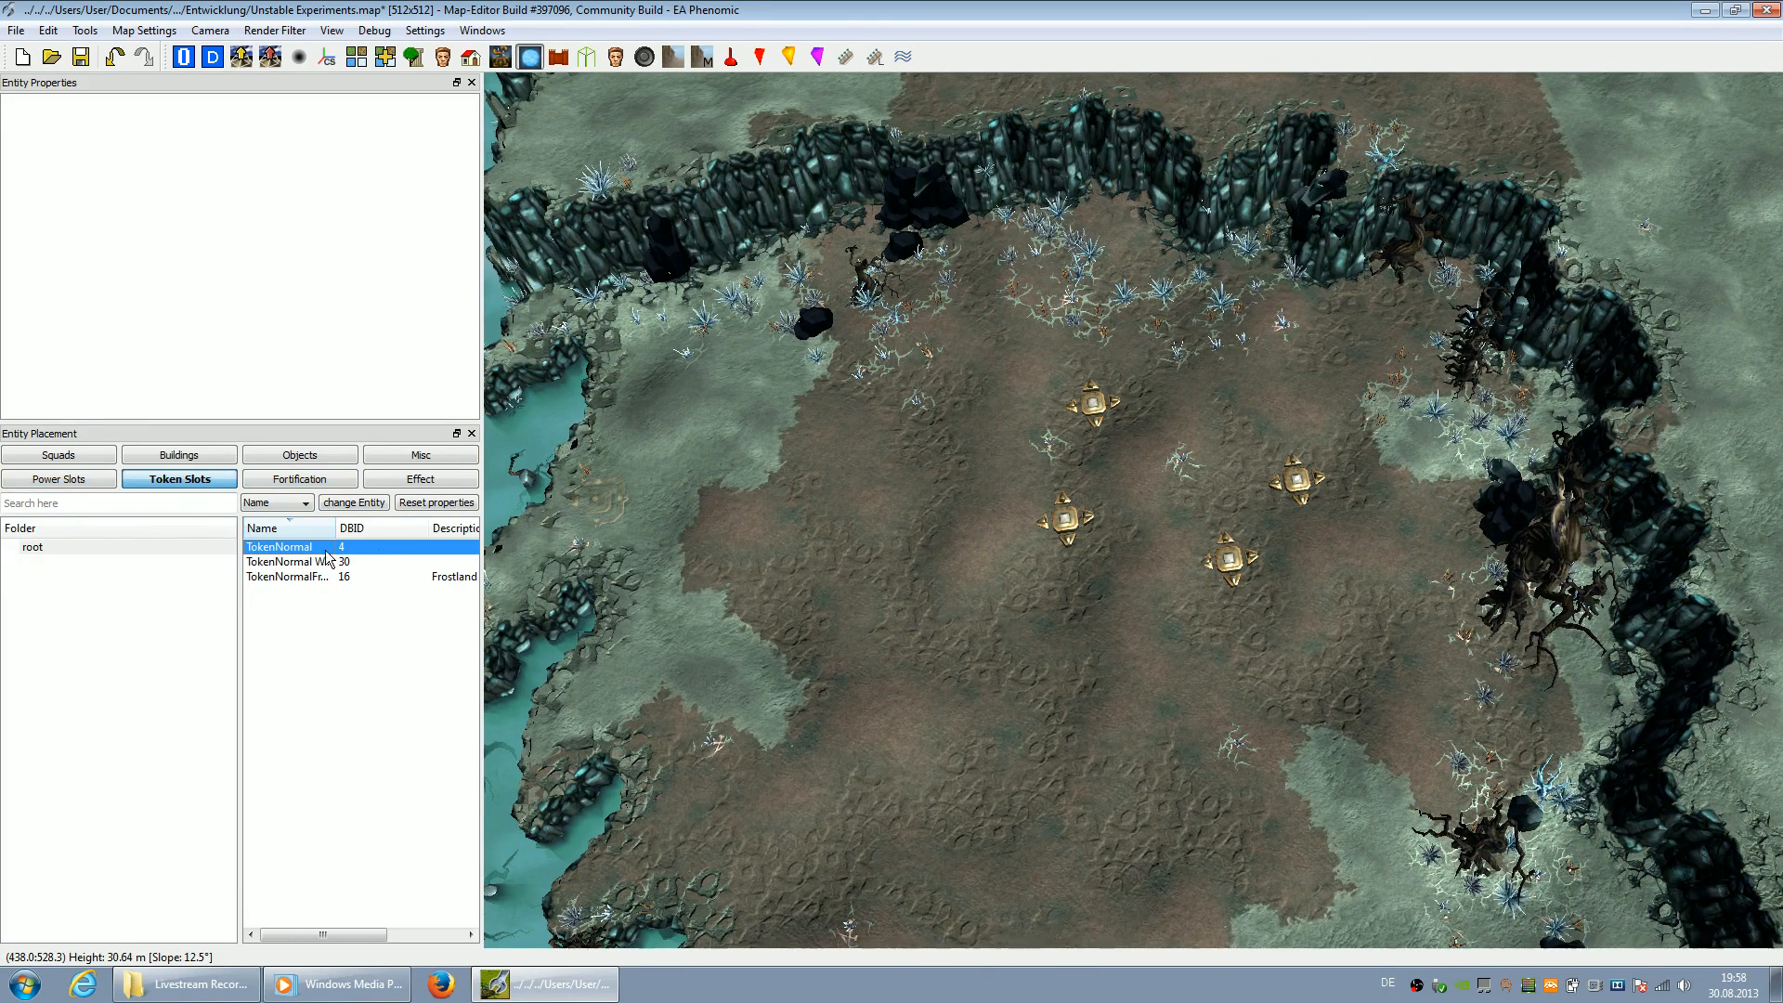
pyautogui.click(1180, 476)
# Flatten the ground under the new token slot and smooth the terrain around it
pyautogui.scroll(5, 1218, 557)
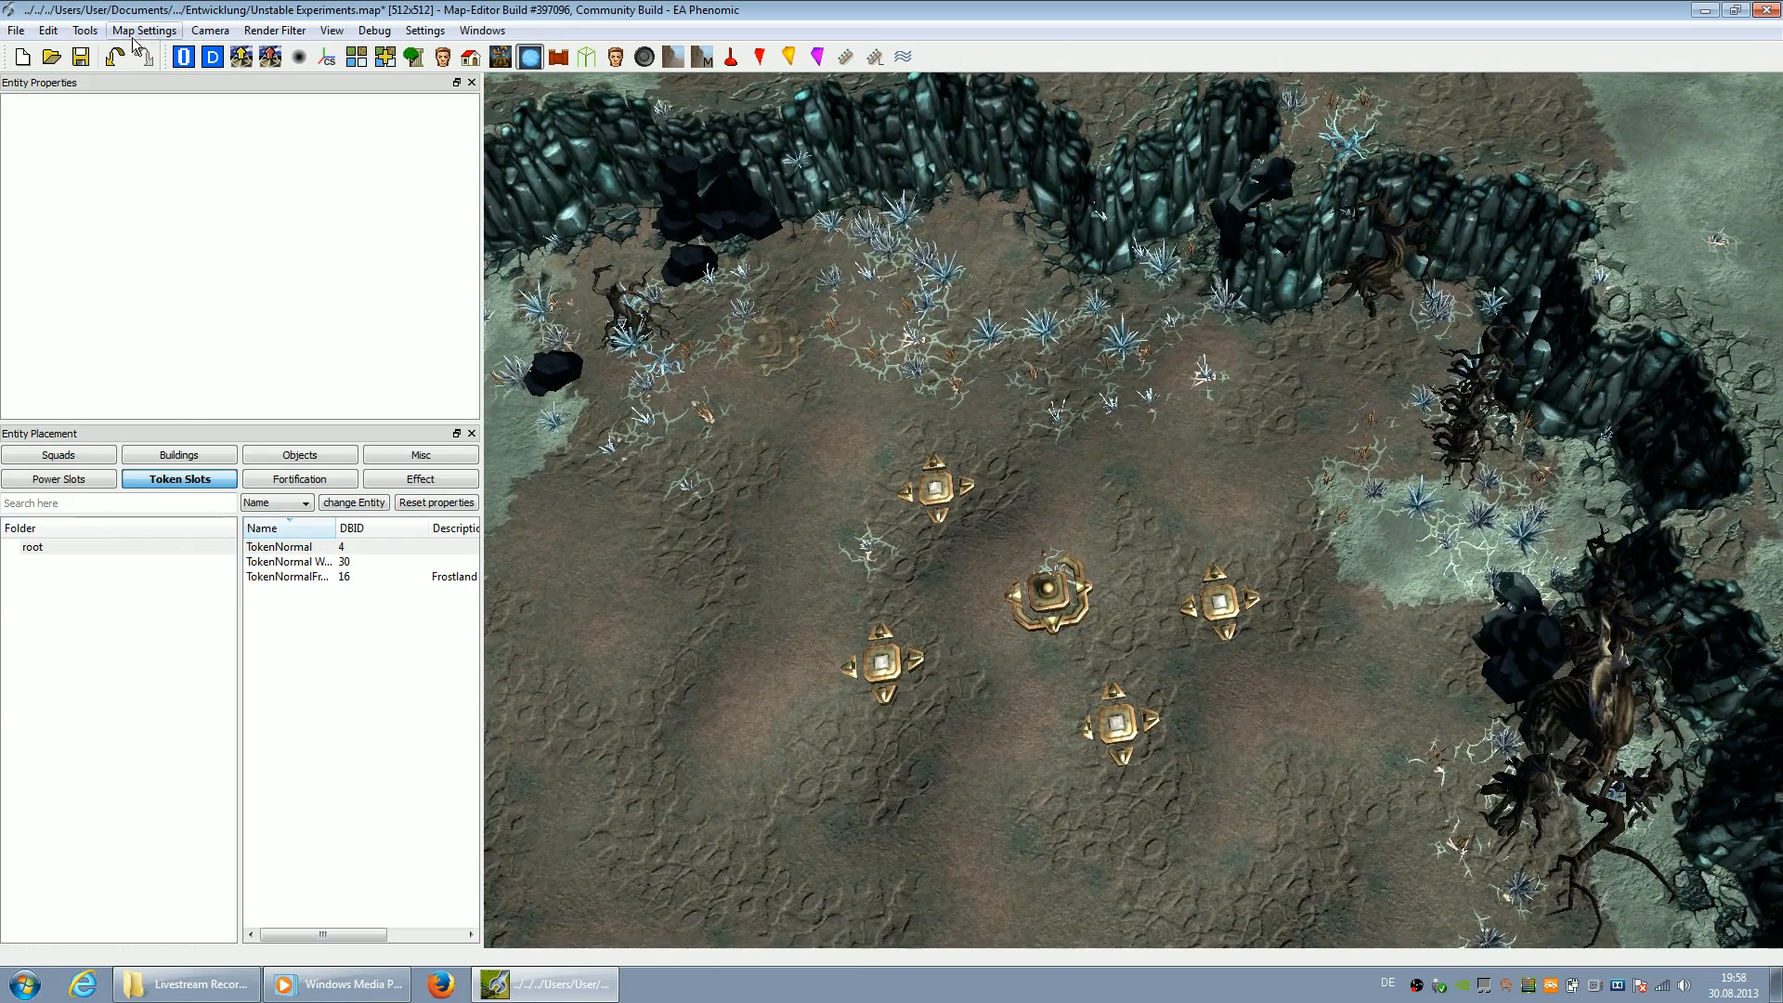
pyautogui.click(271, 58)
pyautogui.moveTo(1059, 557)
pyautogui.mouseDown()
pyautogui.moveTo(1008, 585)
pyautogui.moveTo(1105, 606)
pyautogui.mouseUp()
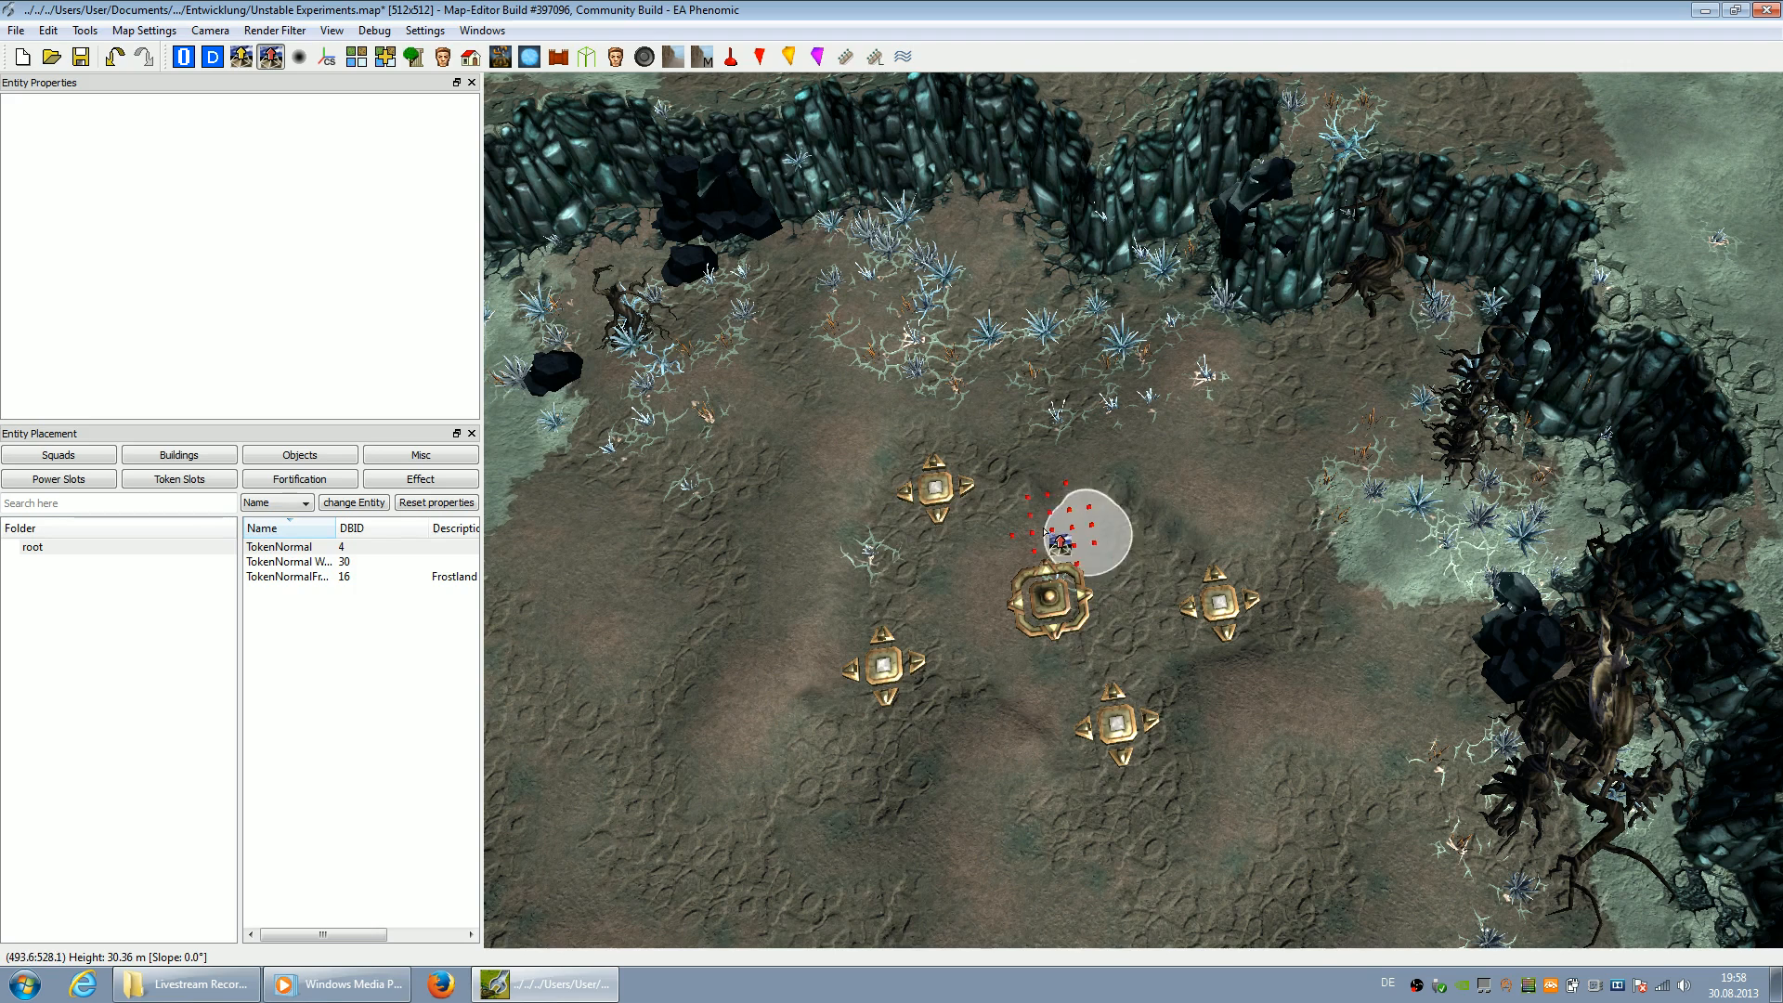
pyautogui.click(299, 57)
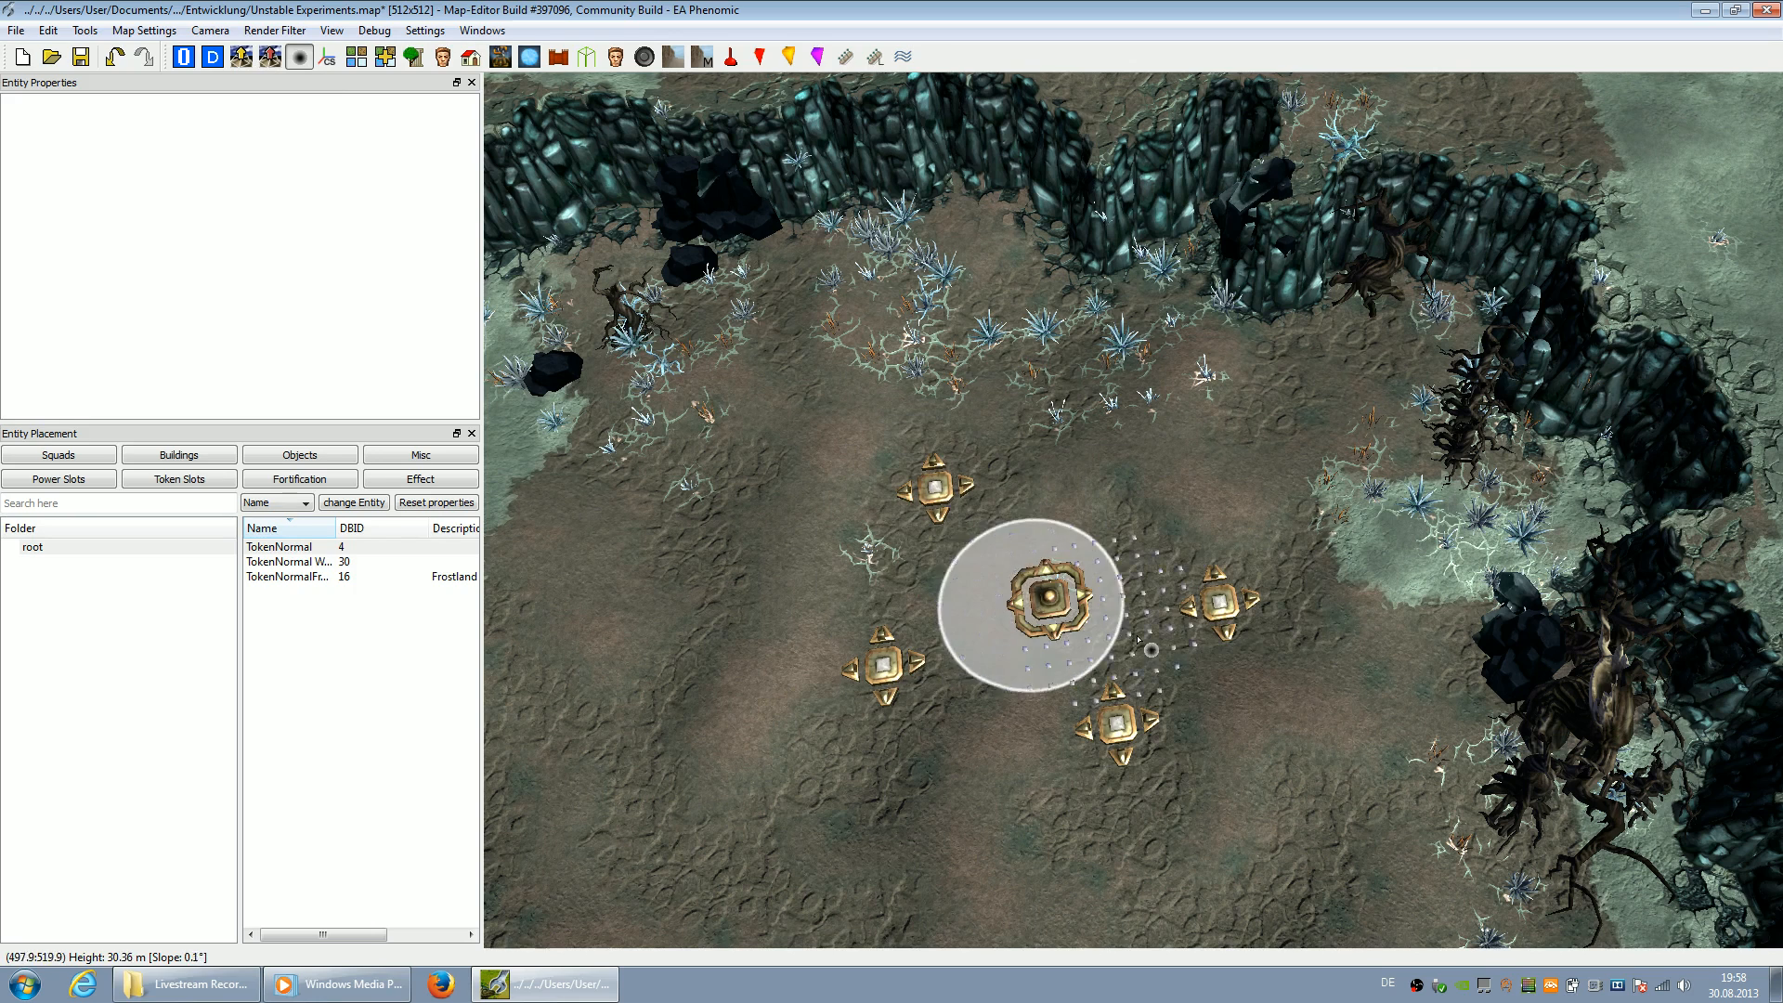
# Move the small grass plant off the token slot to the open ground north of it
pyautogui.click(192, 56)
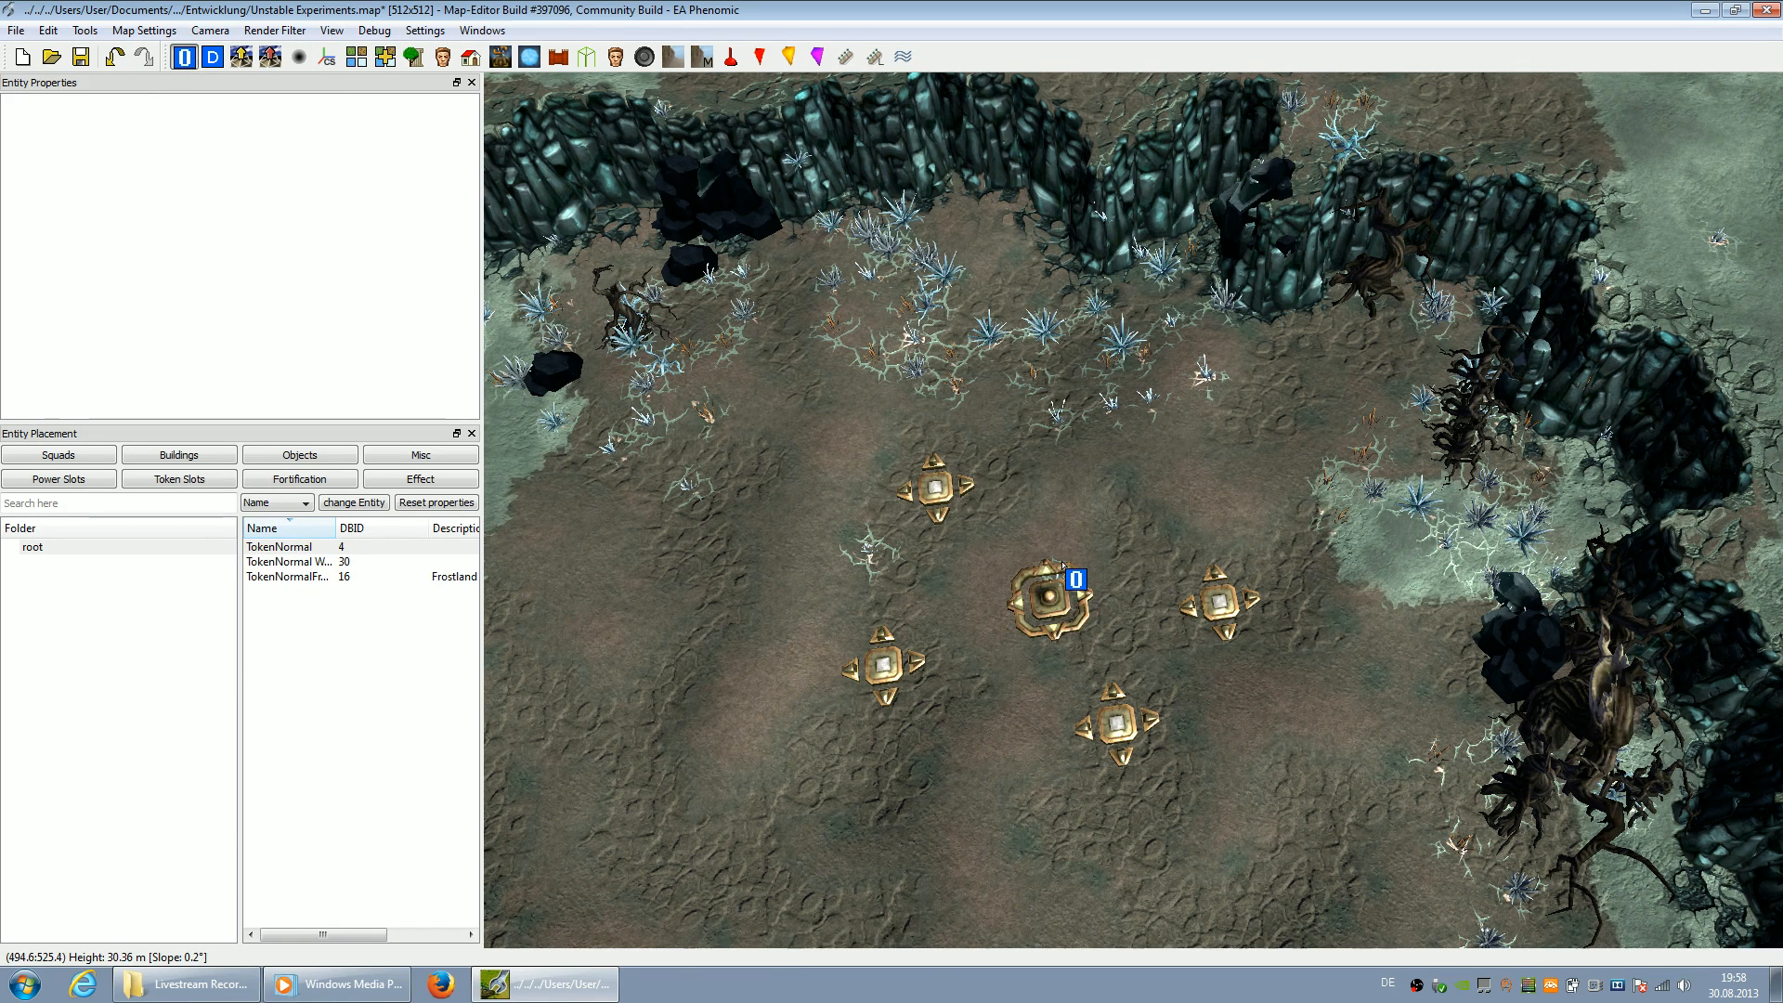
pyautogui.scroll(3, 1070, 594)
pyautogui.scroll(3, 1074, 635)
pyautogui.moveTo(947, 685); pyautogui.dragTo(1028, 444)
pyautogui.click(926, 634)
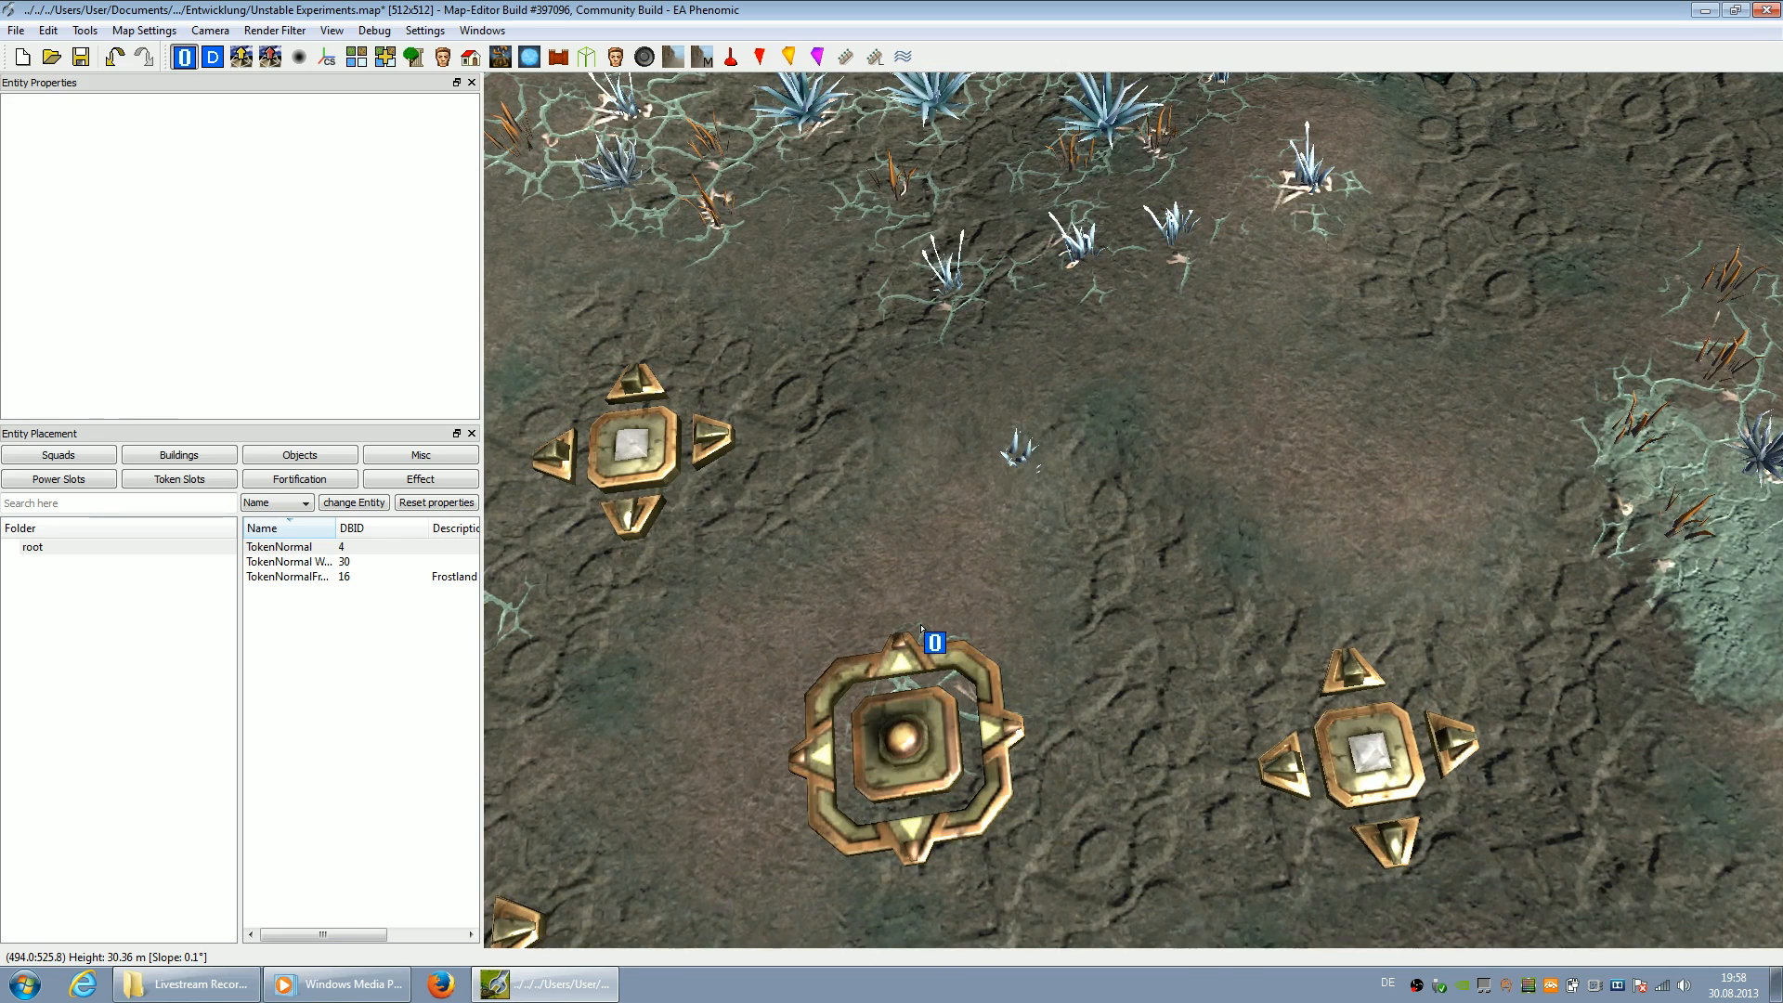
# Move the TokenNormal slot aside to reach the ground plant beneath it, and set the slot back between the power slots
pyautogui.moveTo(906, 698); pyautogui.dragTo(1101, 445)
pyautogui.moveTo(916, 664); pyautogui.dragTo(961, 724)
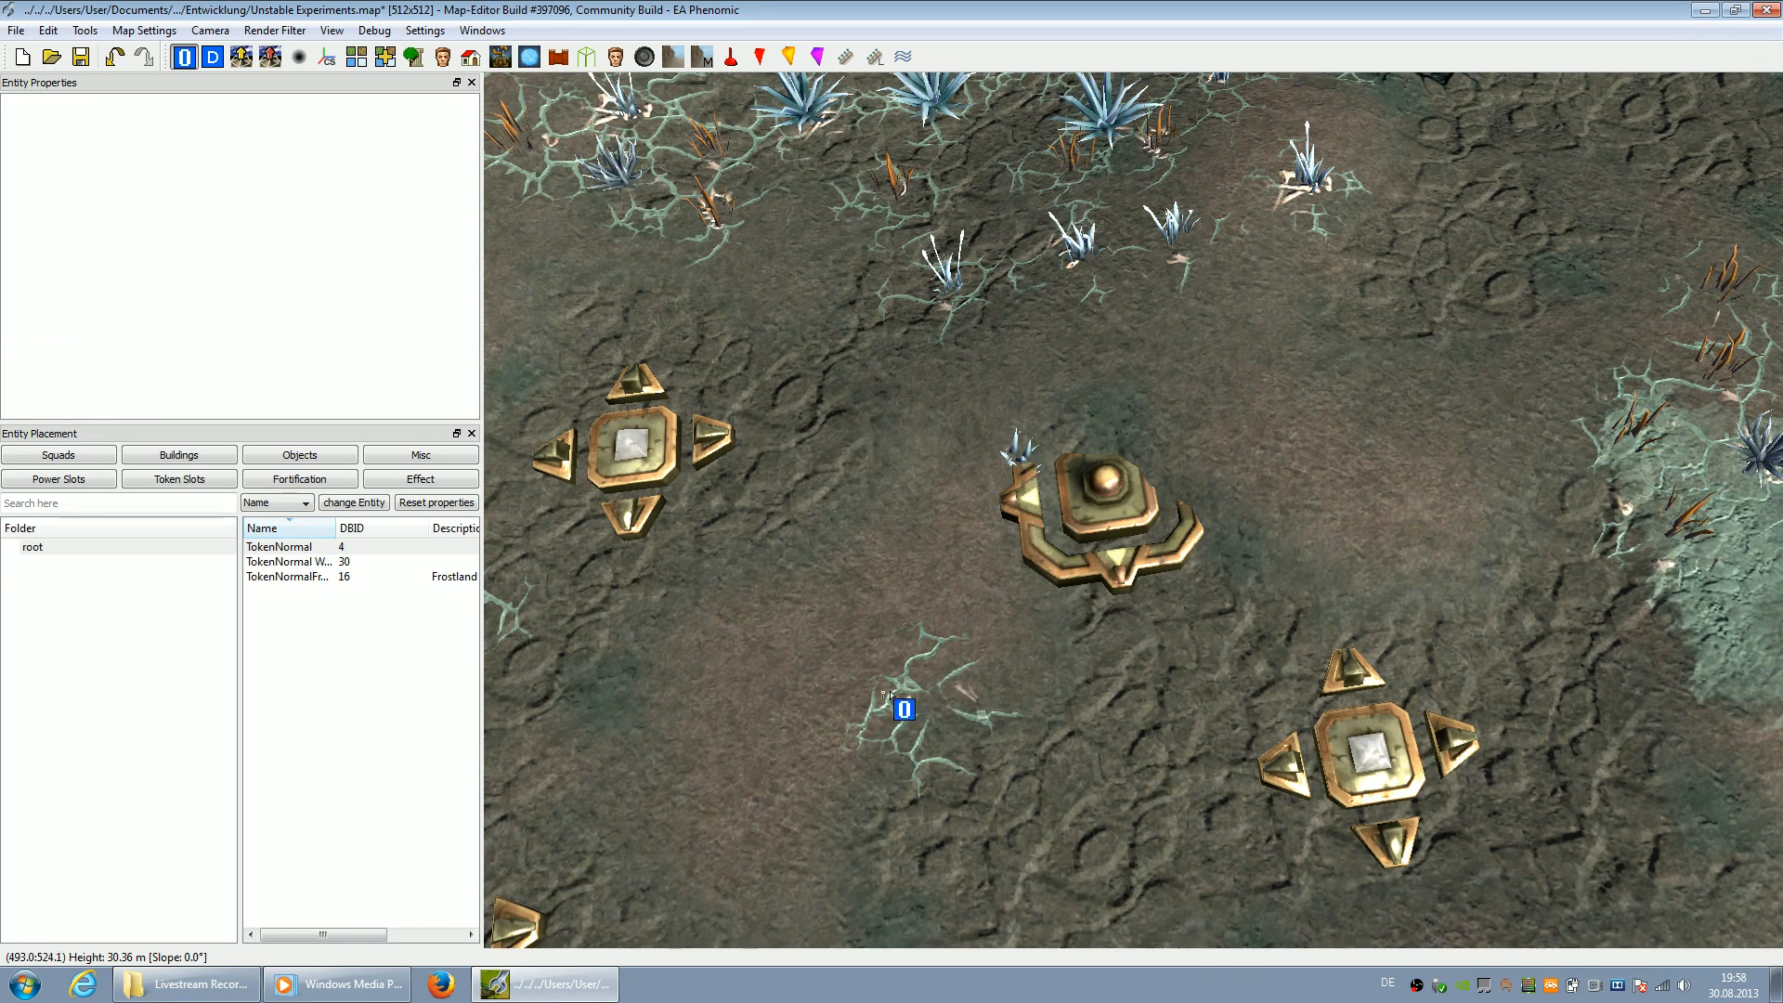
pyautogui.moveTo(1129, 499); pyautogui.dragTo(925, 731)
# Move the grass_001 plant farther north beside the crystal bushes and save the map
pyautogui.moveTo(1048, 407); pyautogui.dragTo(965, 369)
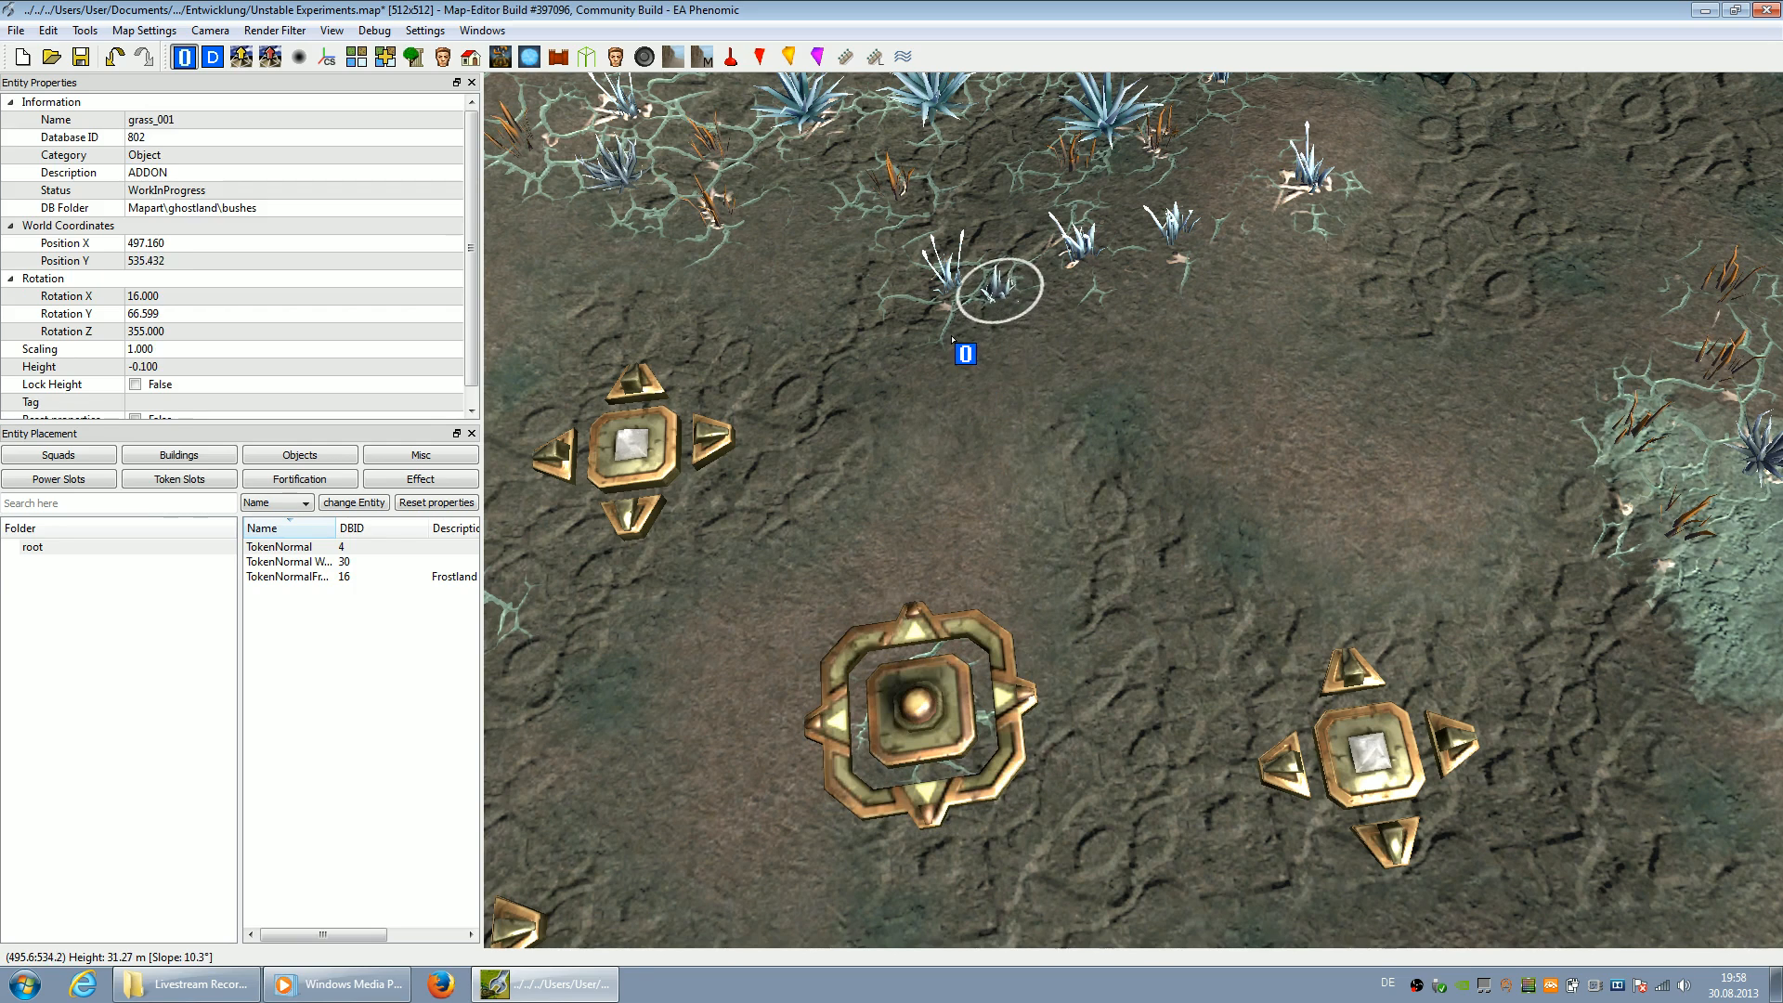
pyautogui.click(1103, 618)
pyautogui.scroll(-6, 1111, 636)
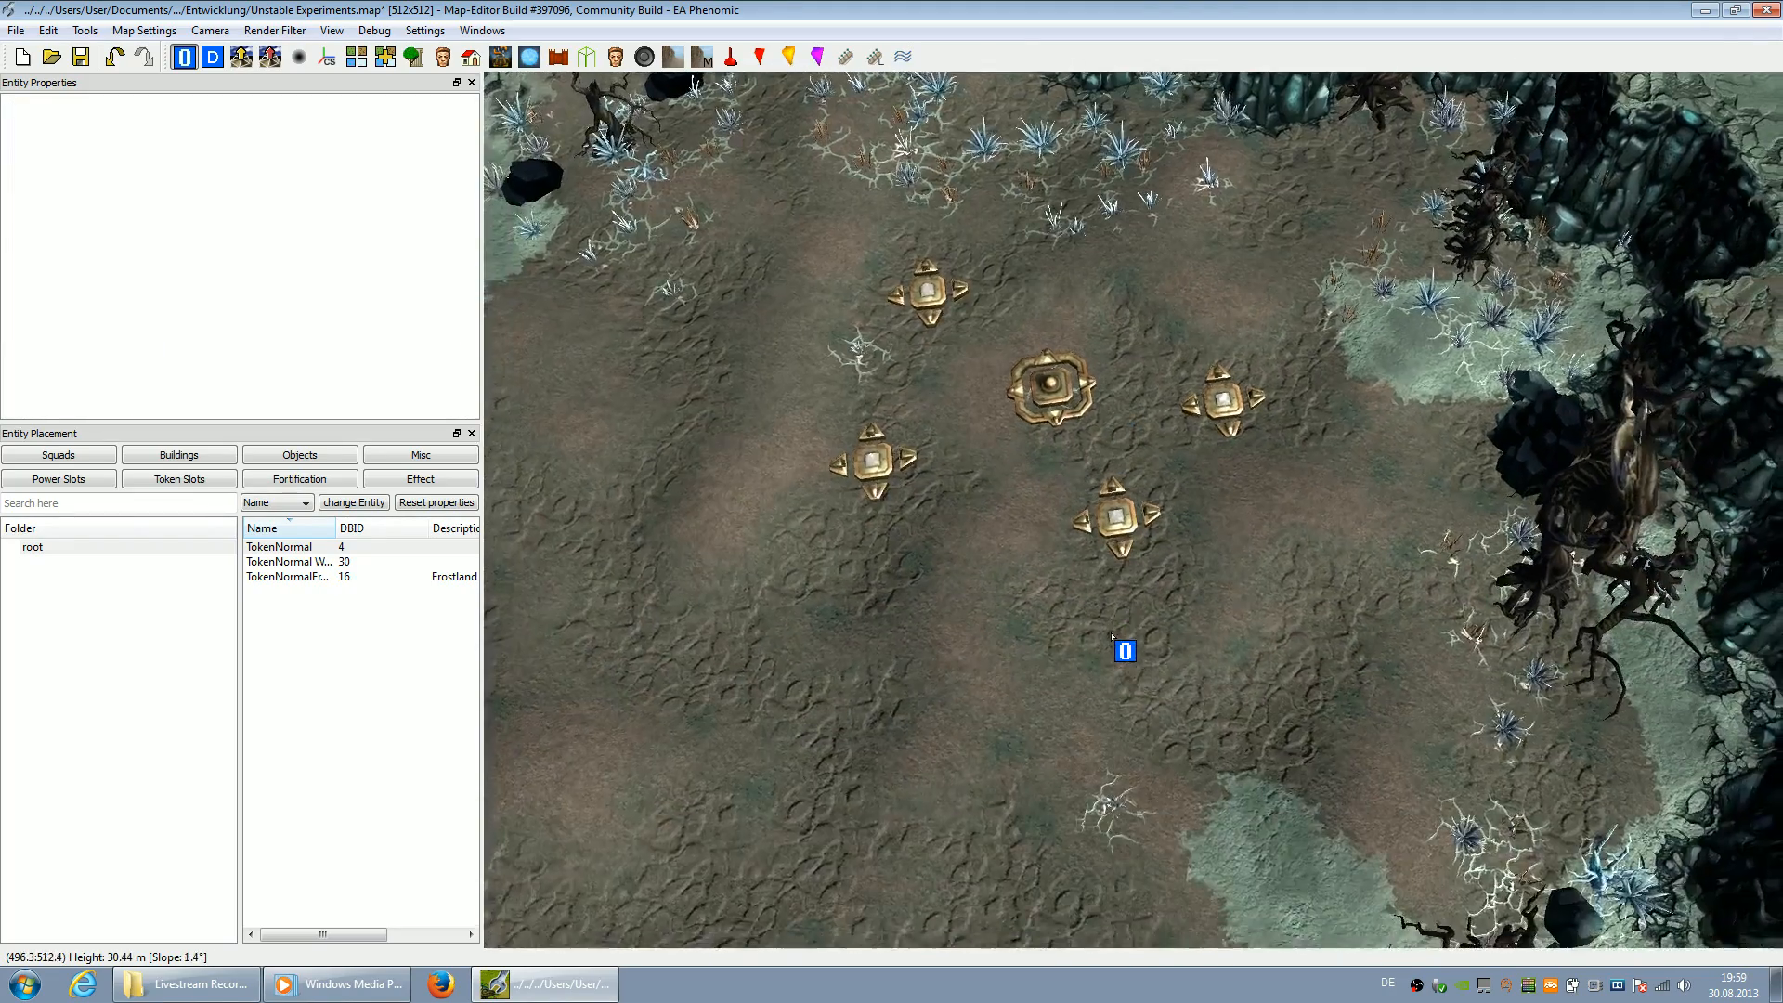
pyautogui.scroll(-4, 1112, 636)
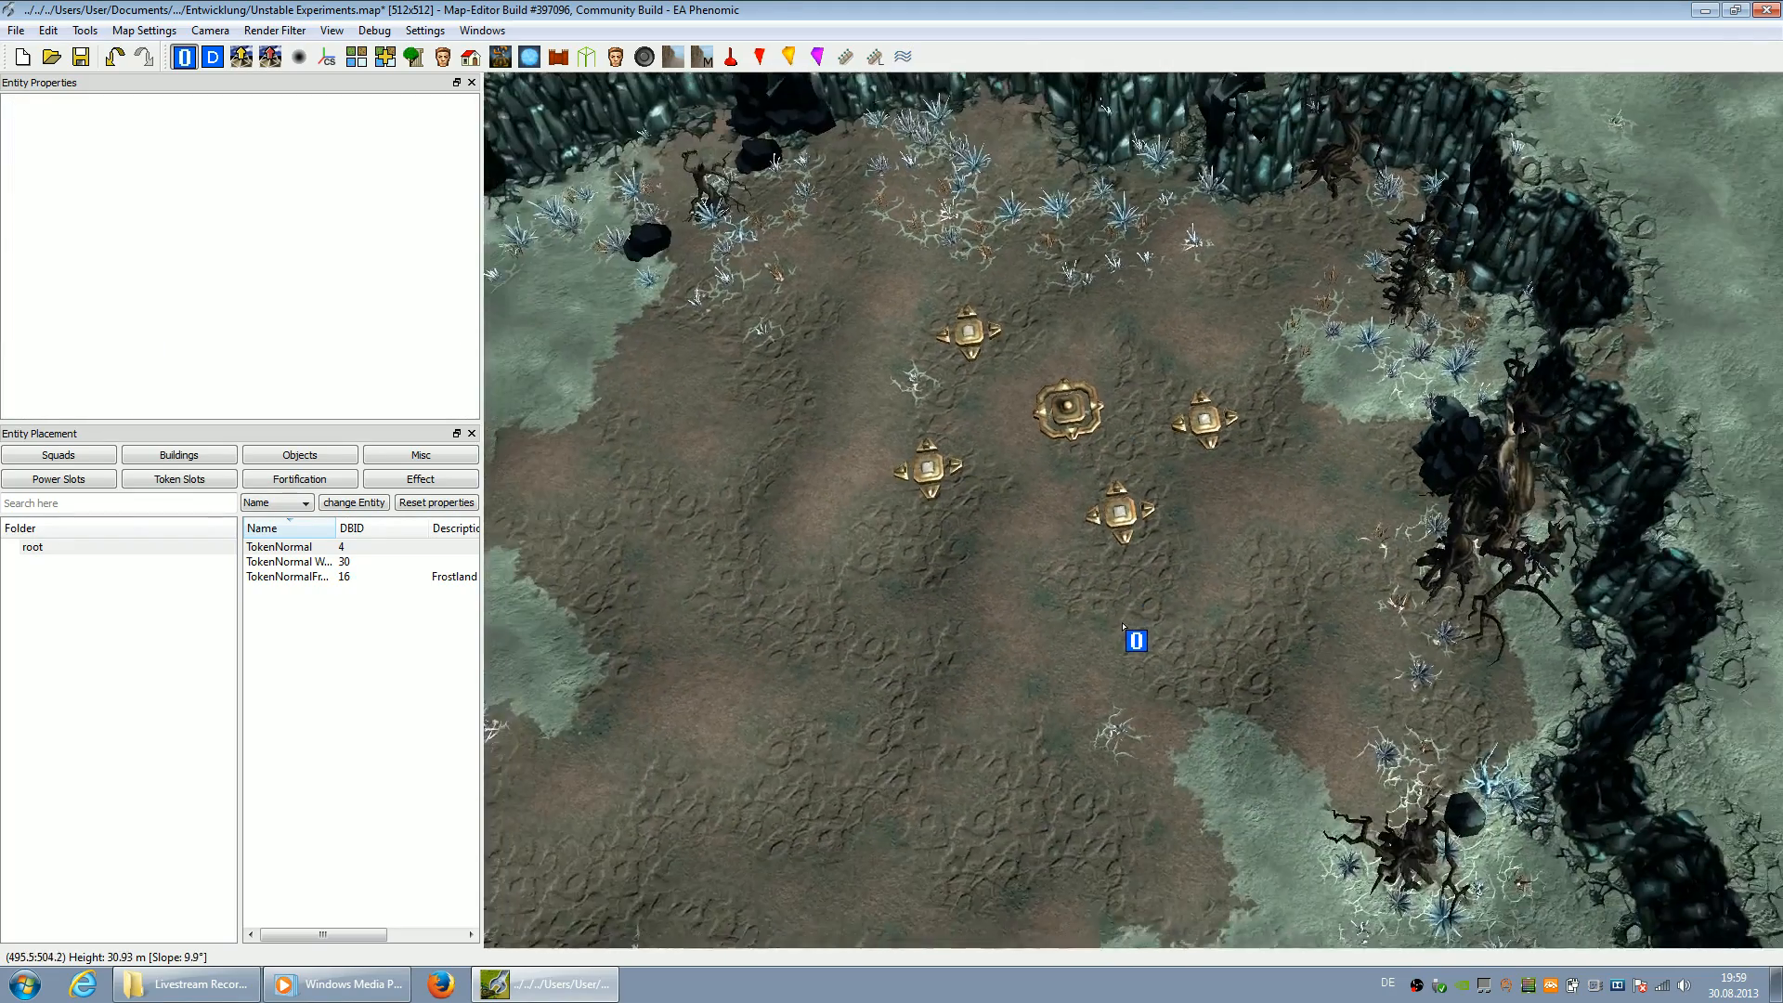
pyautogui.hotkey('ctrl', 's')
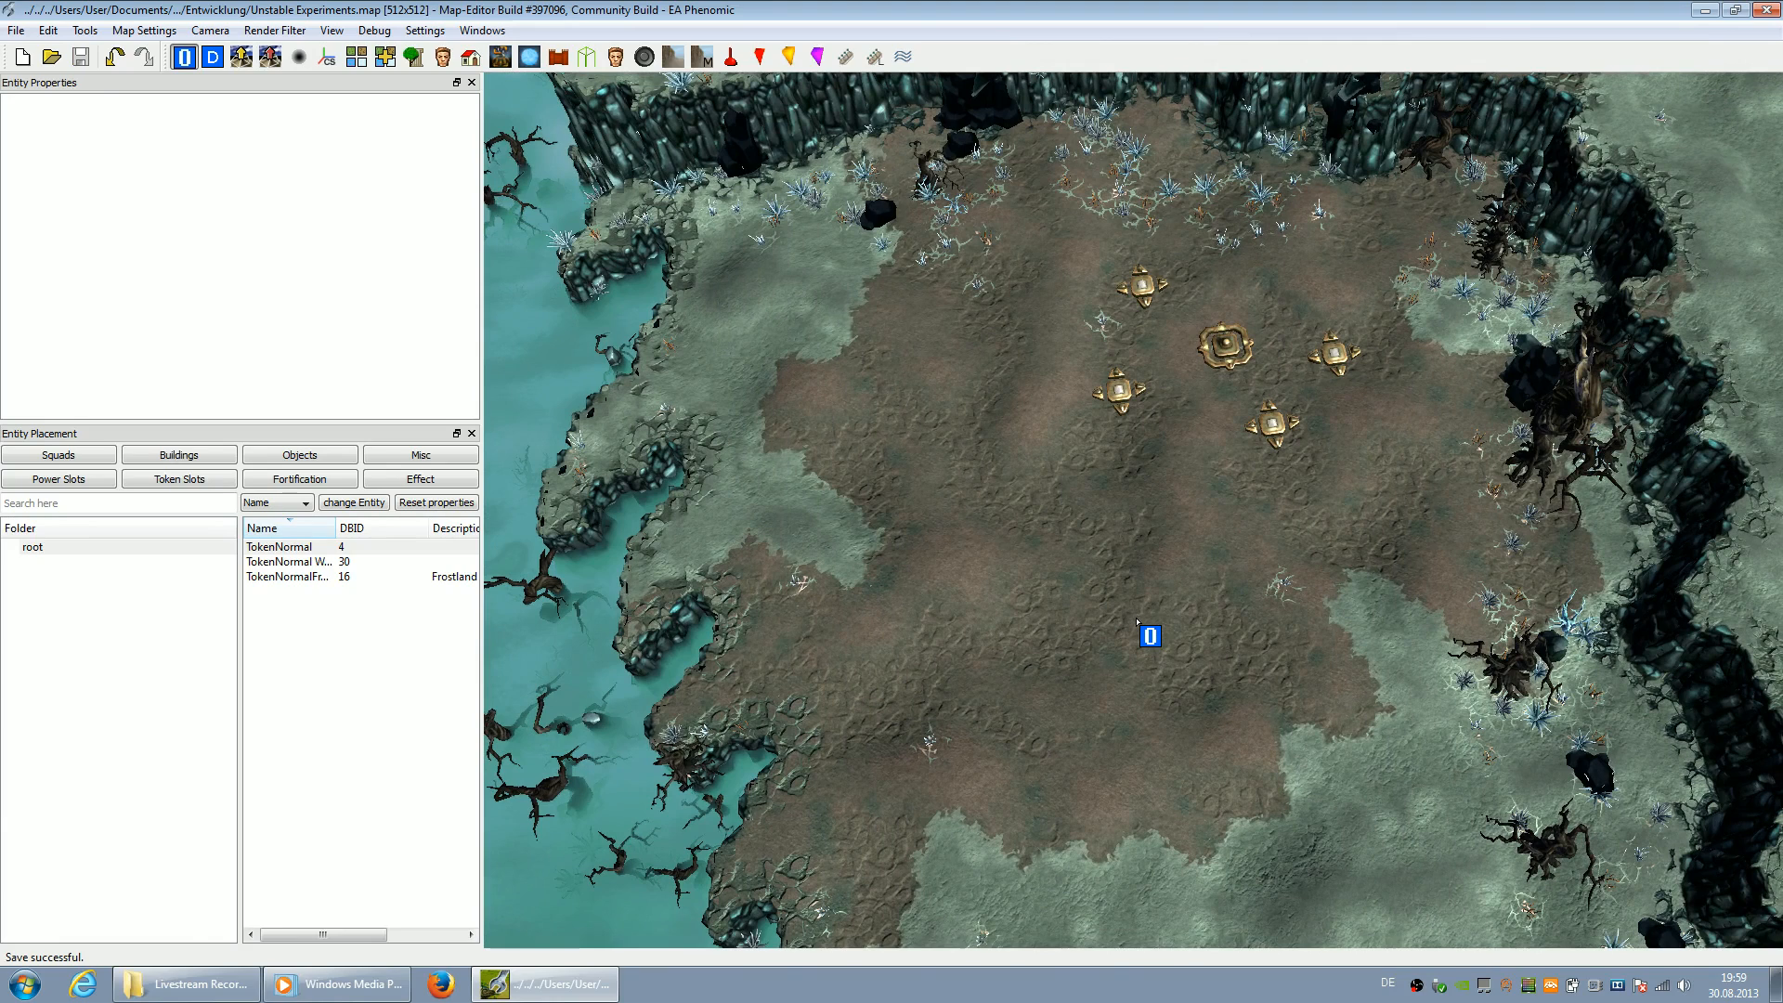
# Try the PVE 1P preset in the team and player kit setup and discard it
pyautogui.click(144, 29)
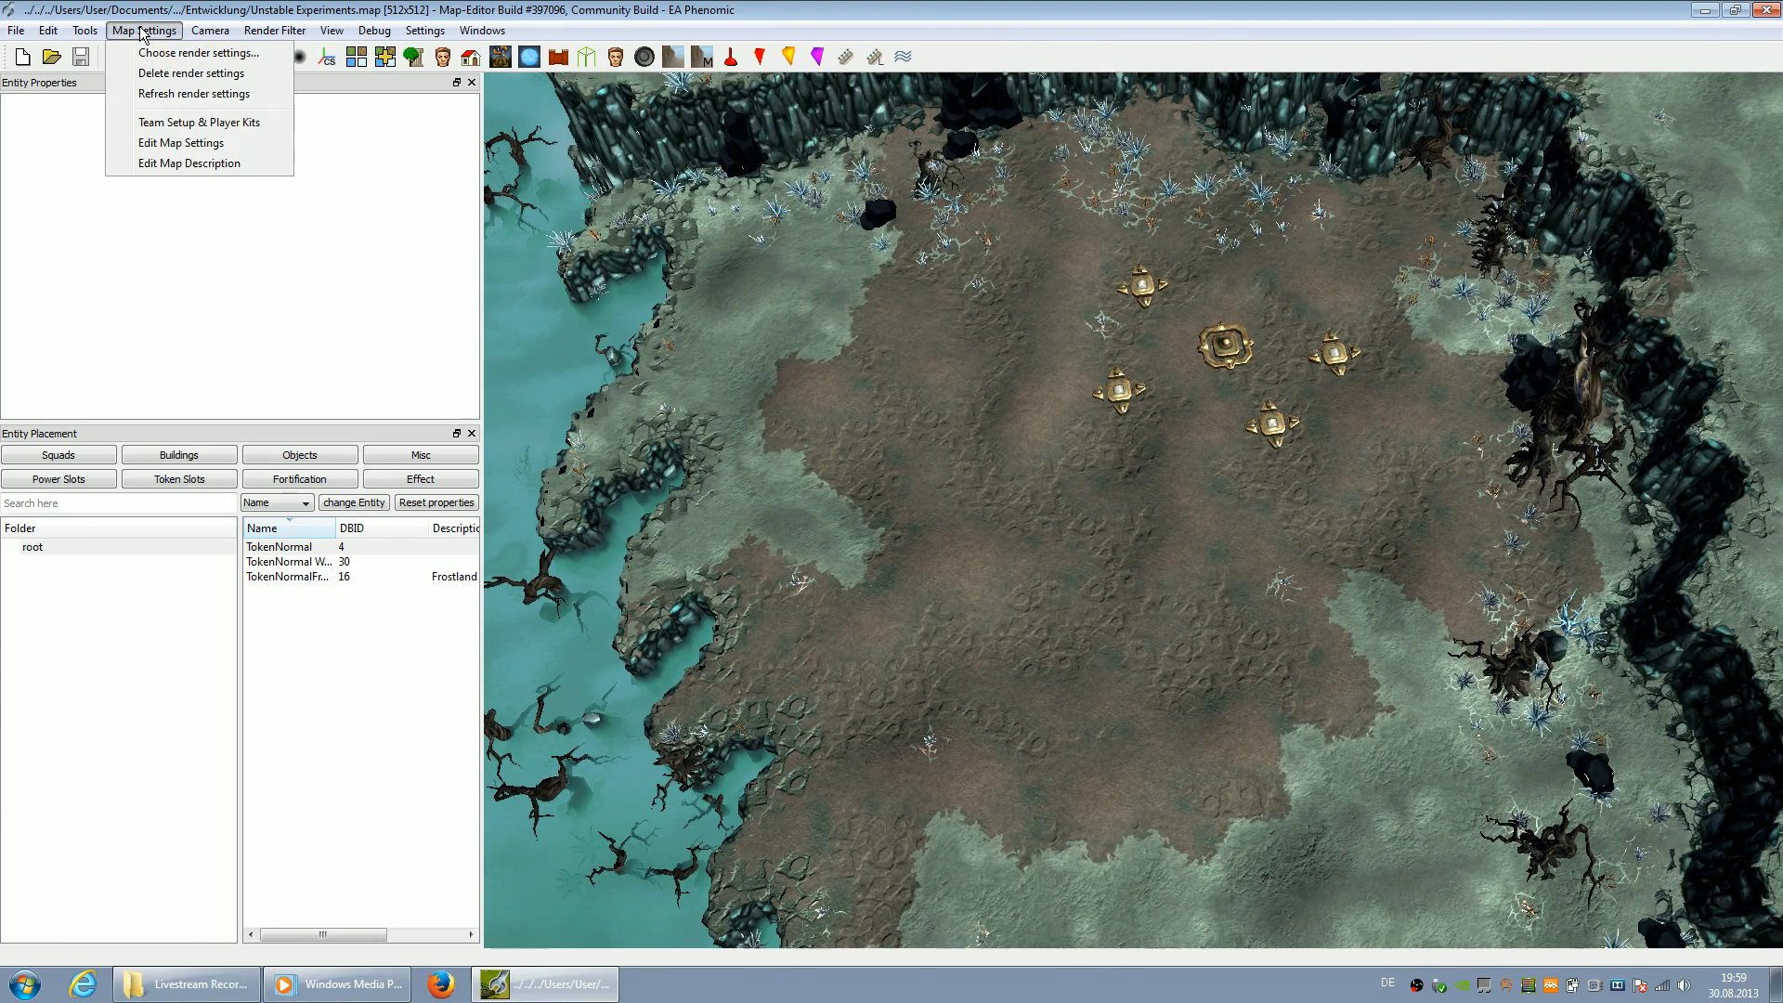
pyautogui.click(240, 128)
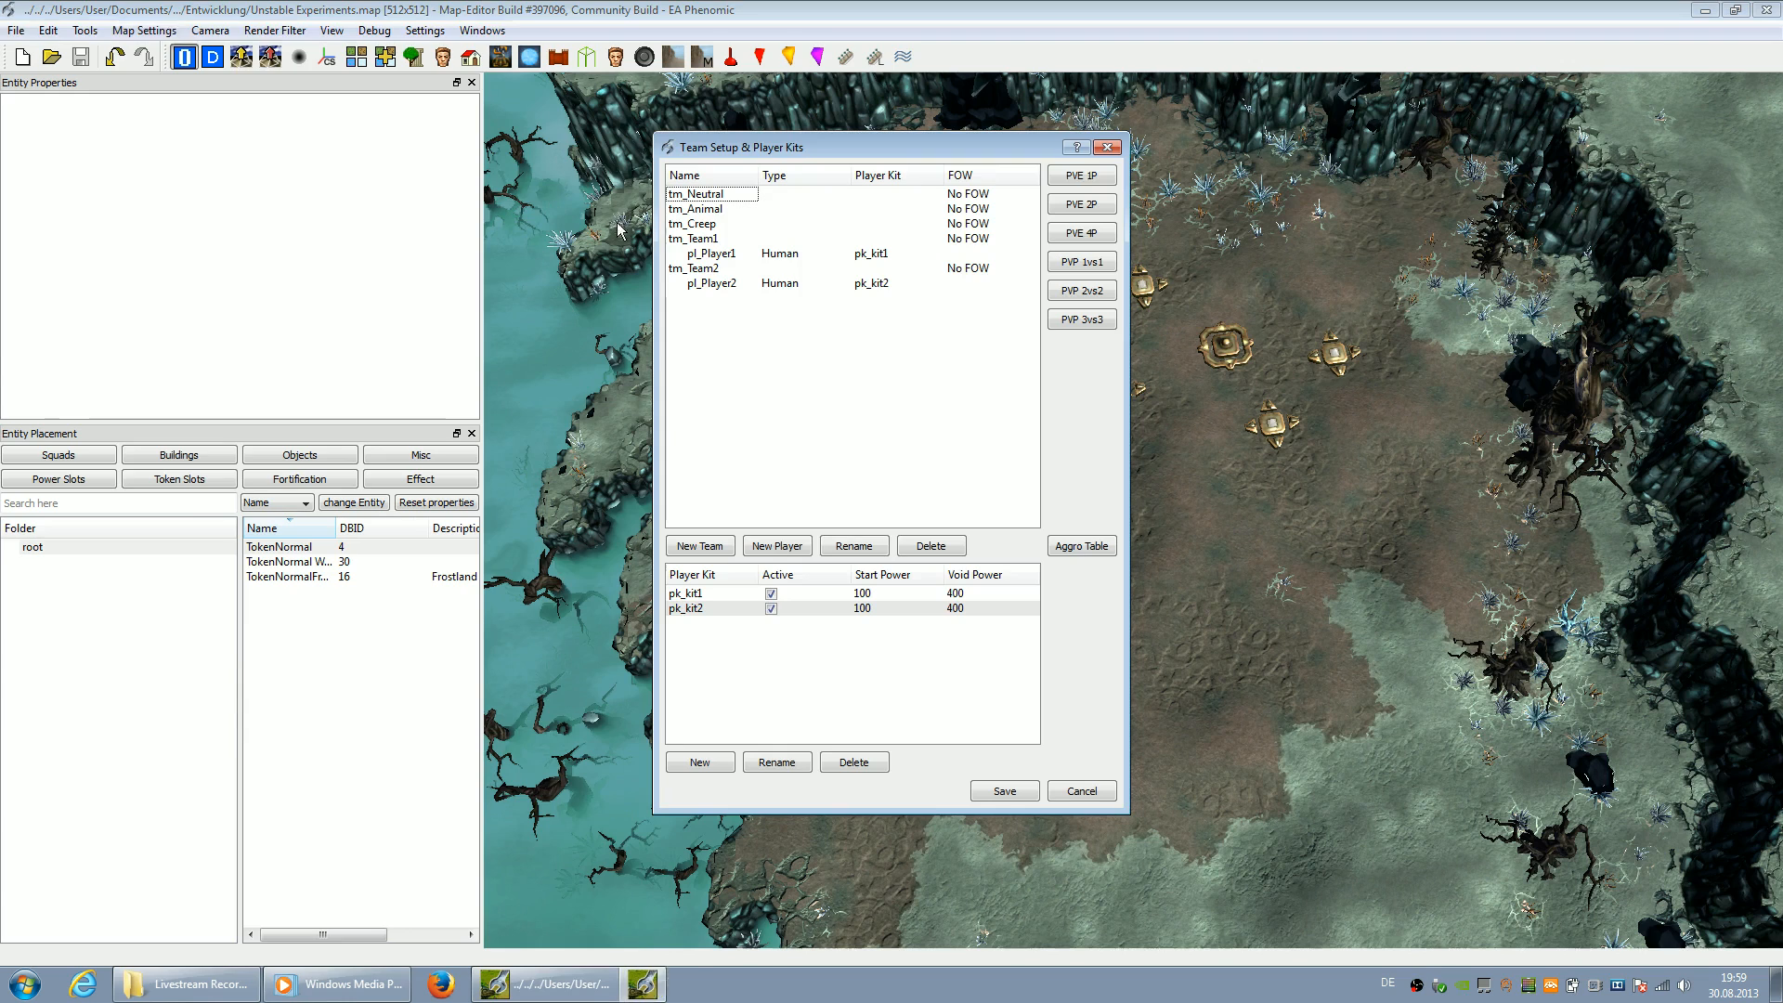
pyautogui.click(1091, 181)
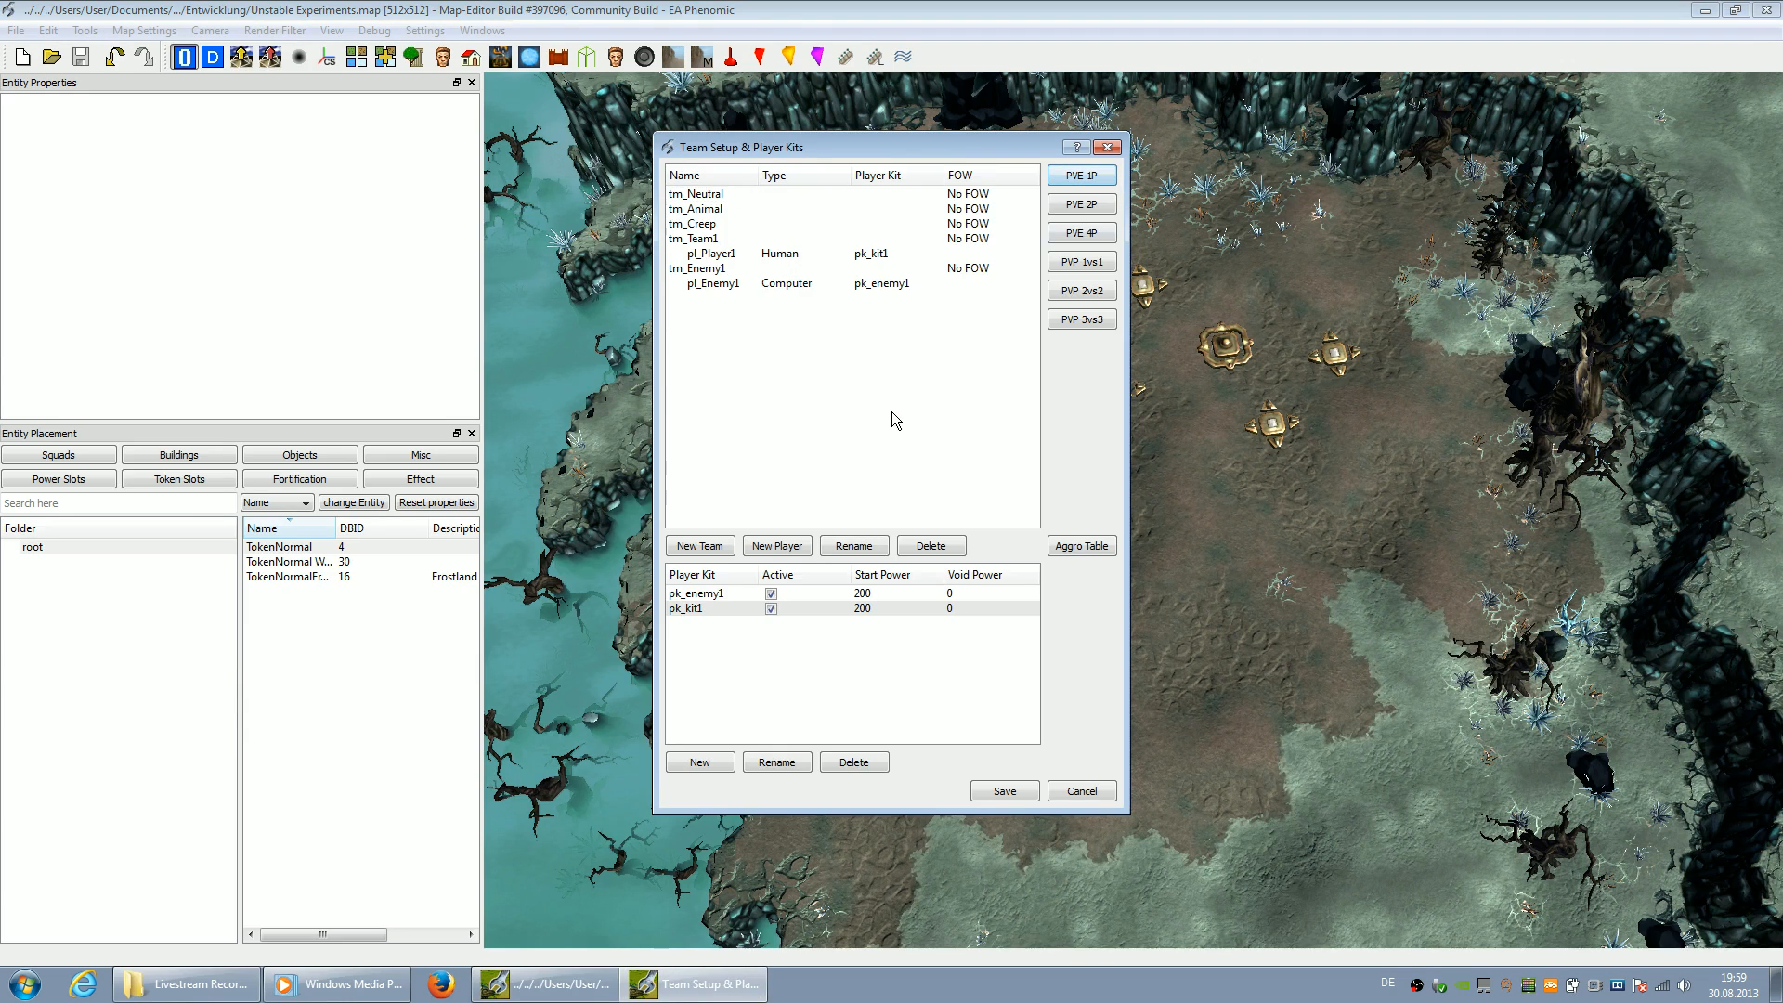
pyautogui.click(1075, 792)
# Check the playable area, visible area and camera height in the map settings
pyautogui.click(144, 30)
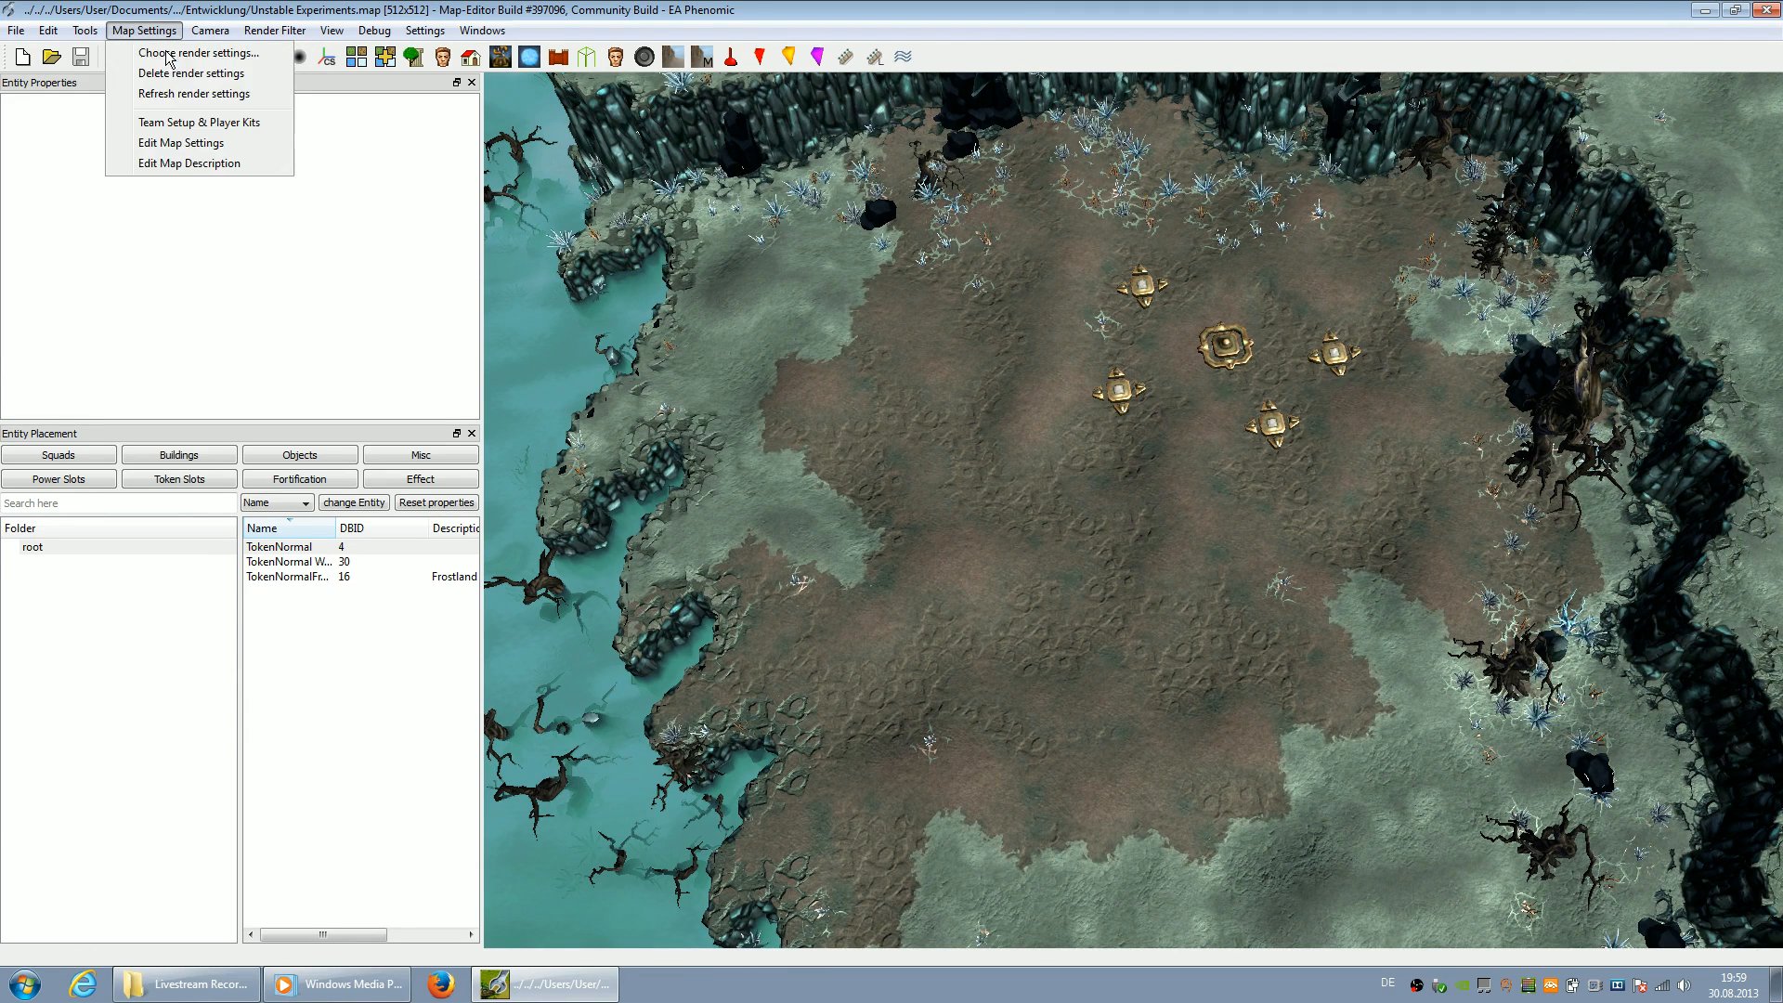
pyautogui.click(181, 148)
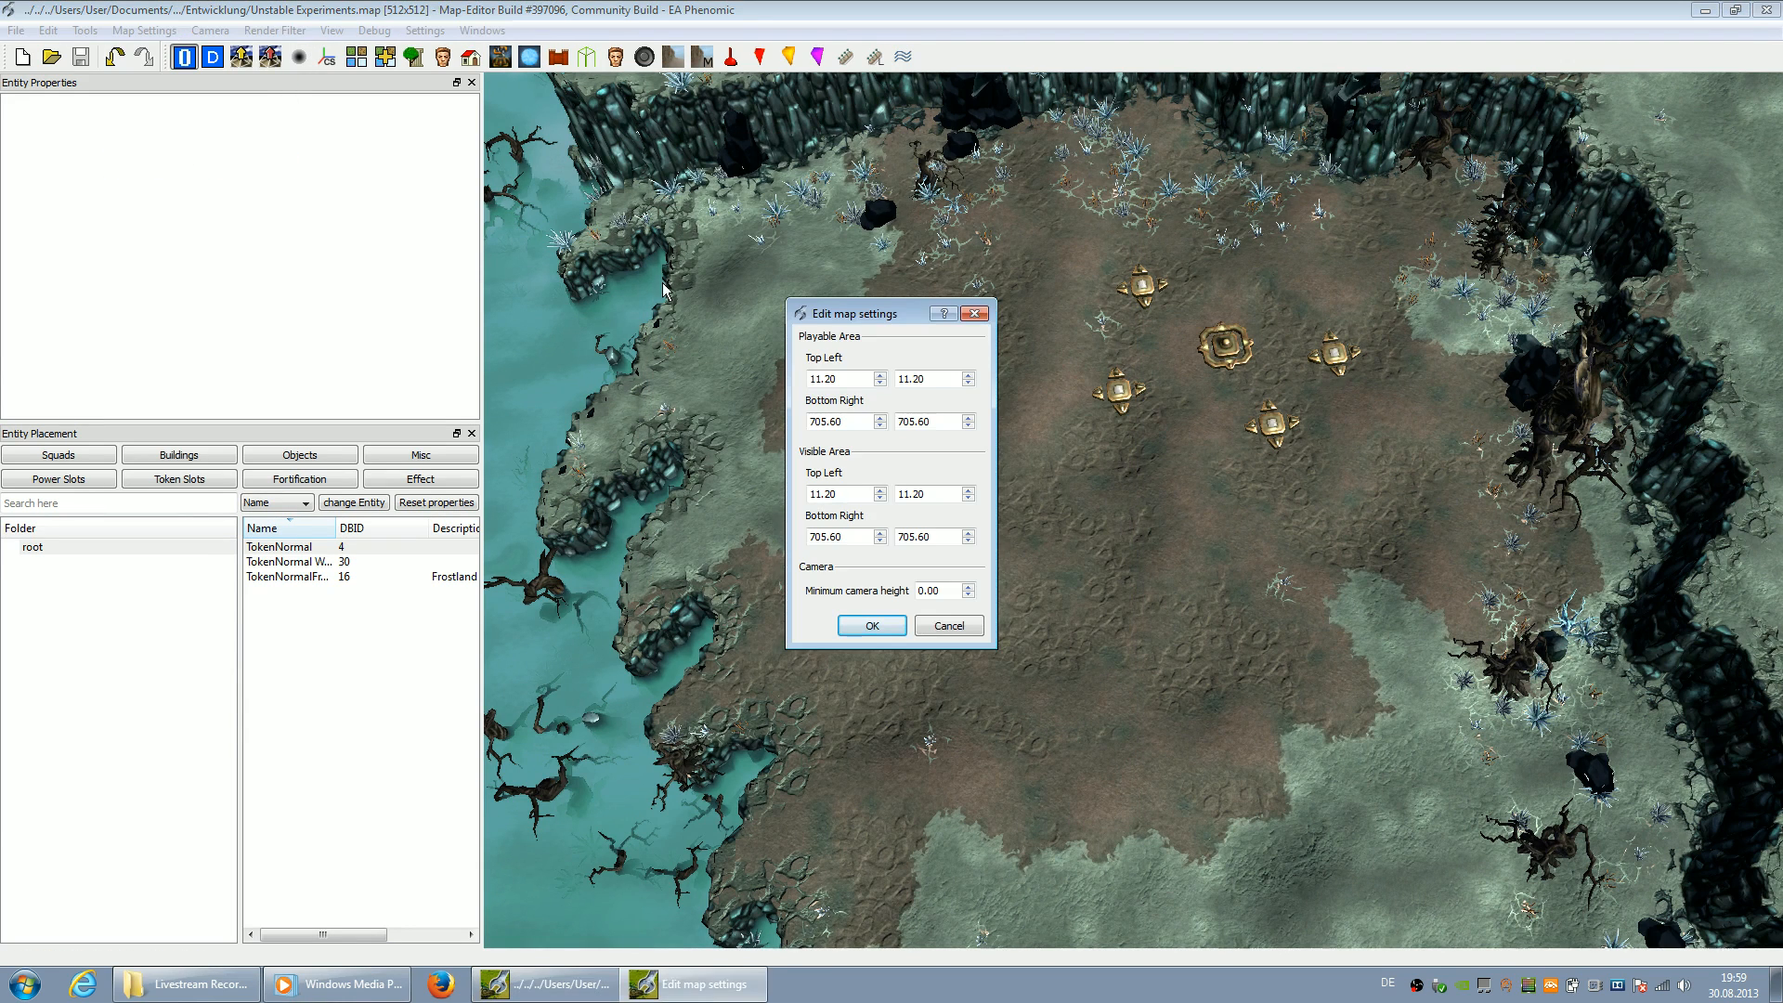
pyautogui.click(974, 314)
# Open the Team Setup & Player Kits settings
pyautogui.click(144, 30)
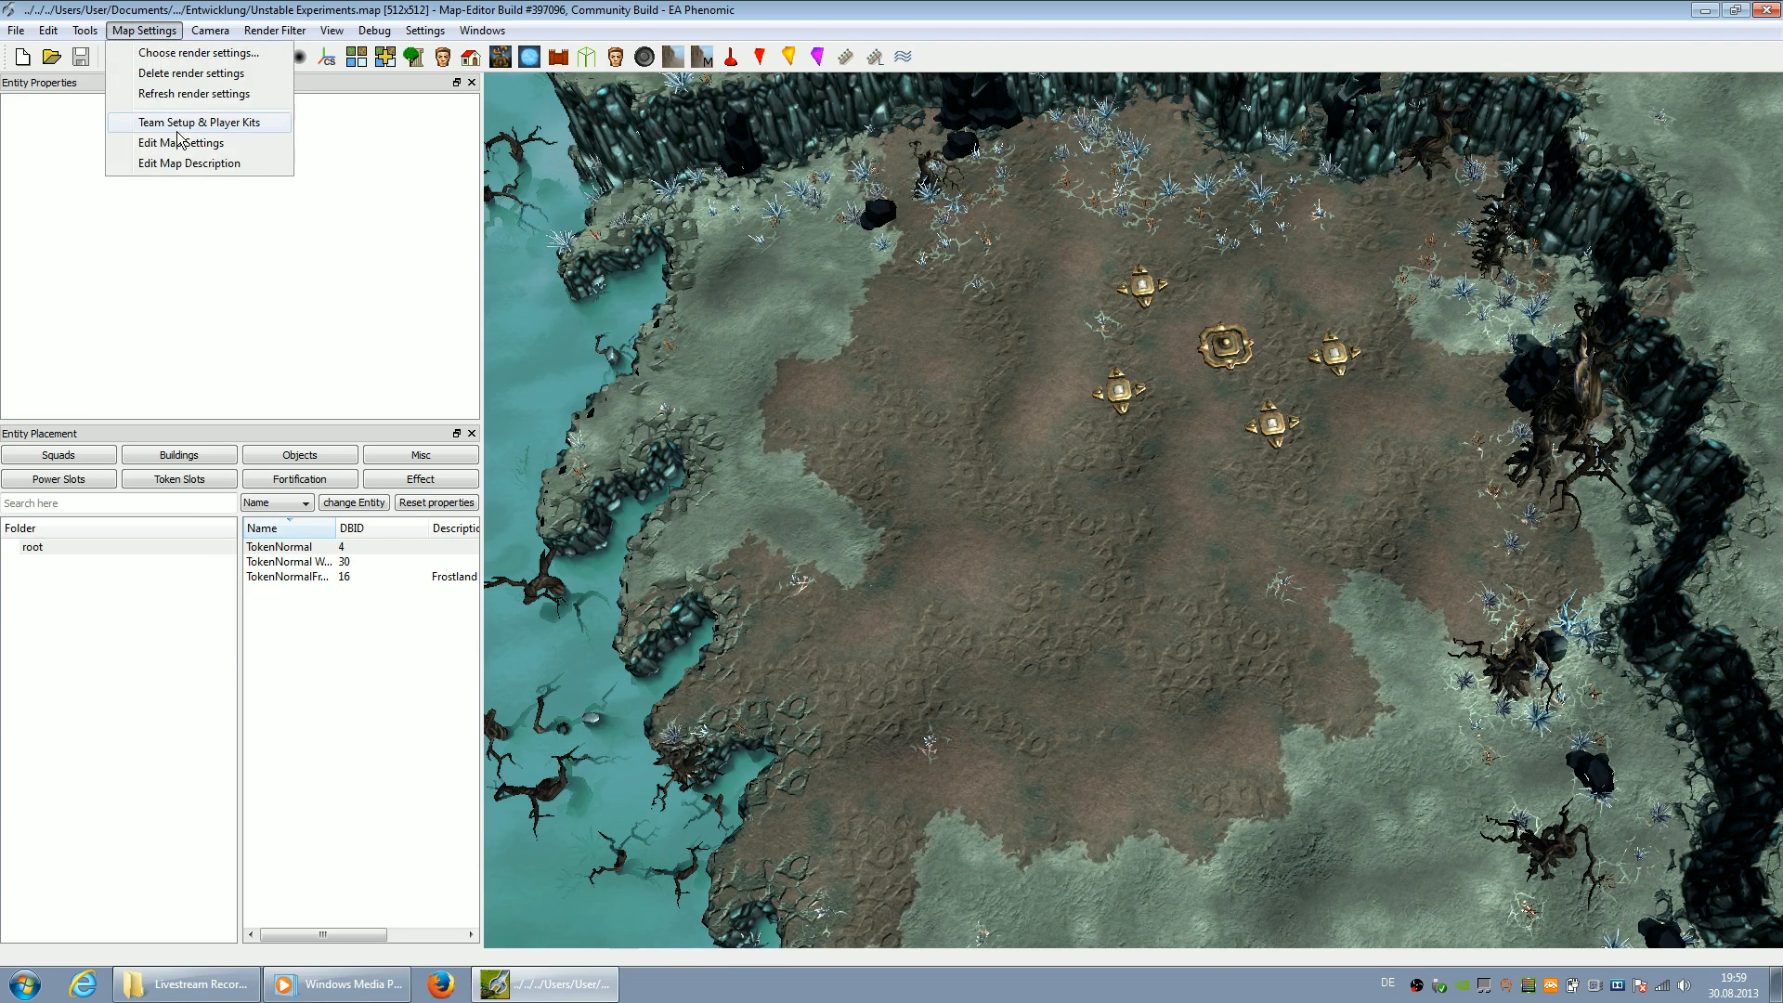
pyautogui.click(179, 122)
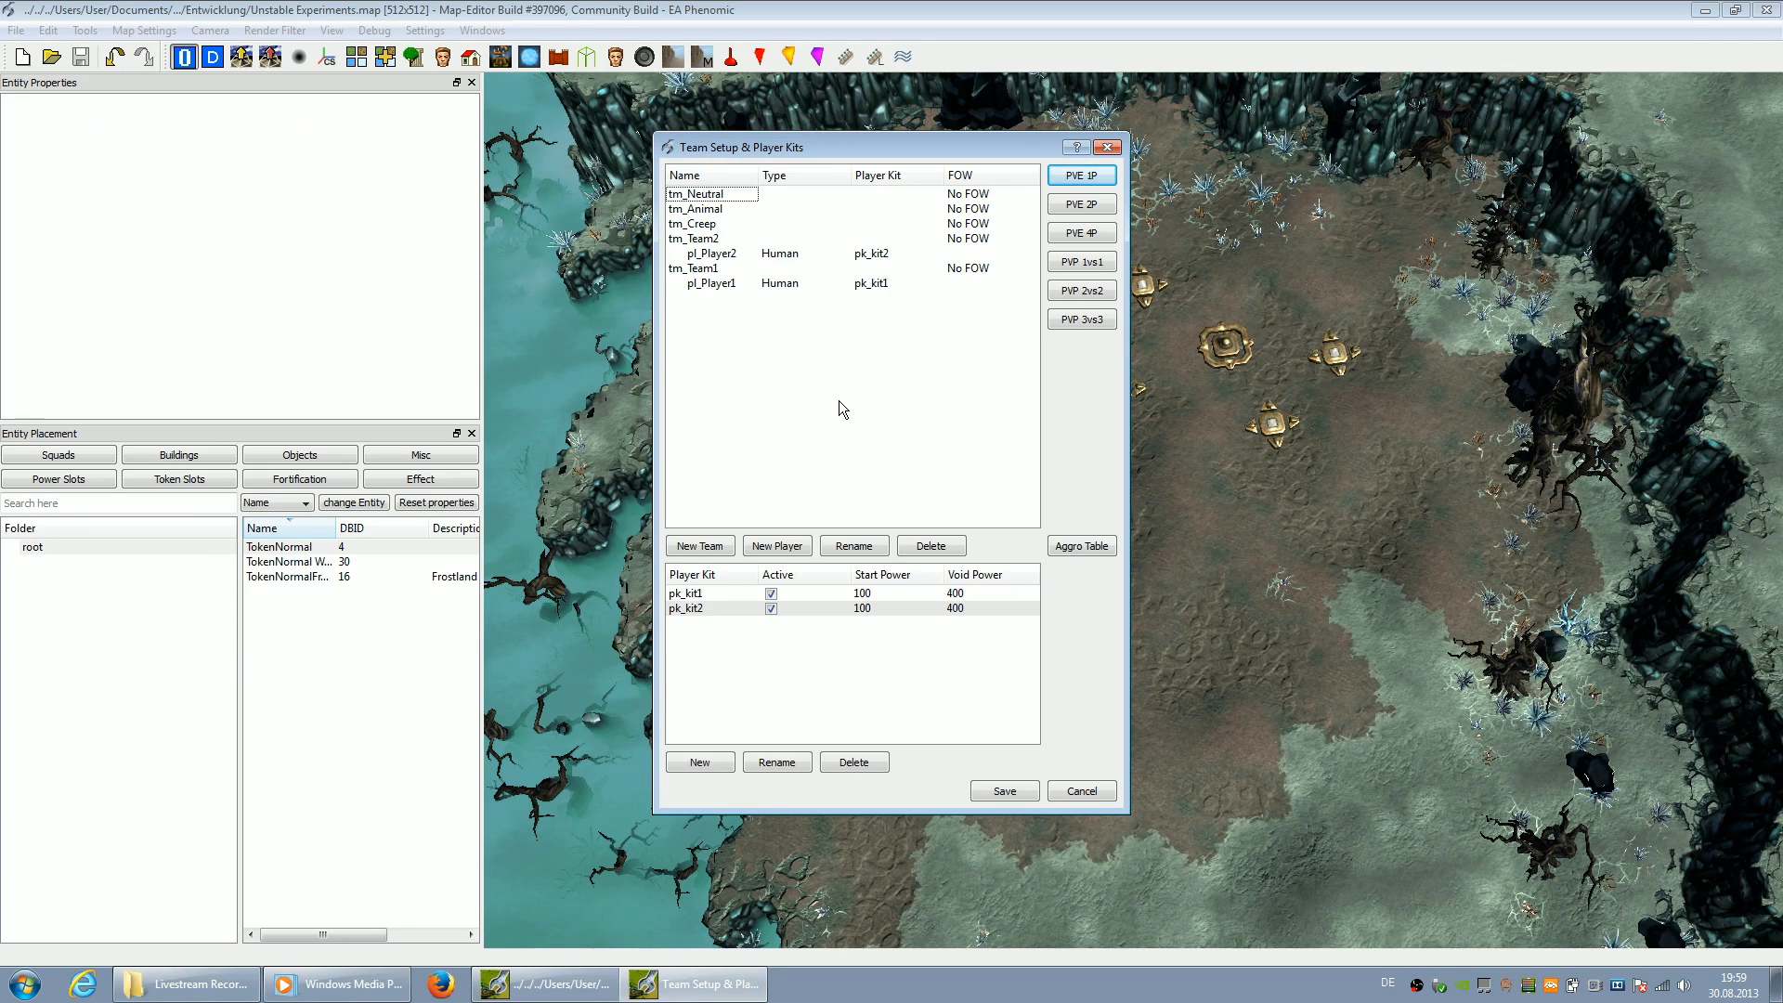
# Apply the PVE 1P team preset and set the start power of pk_kit1 to 0
pyautogui.click(1094, 176)
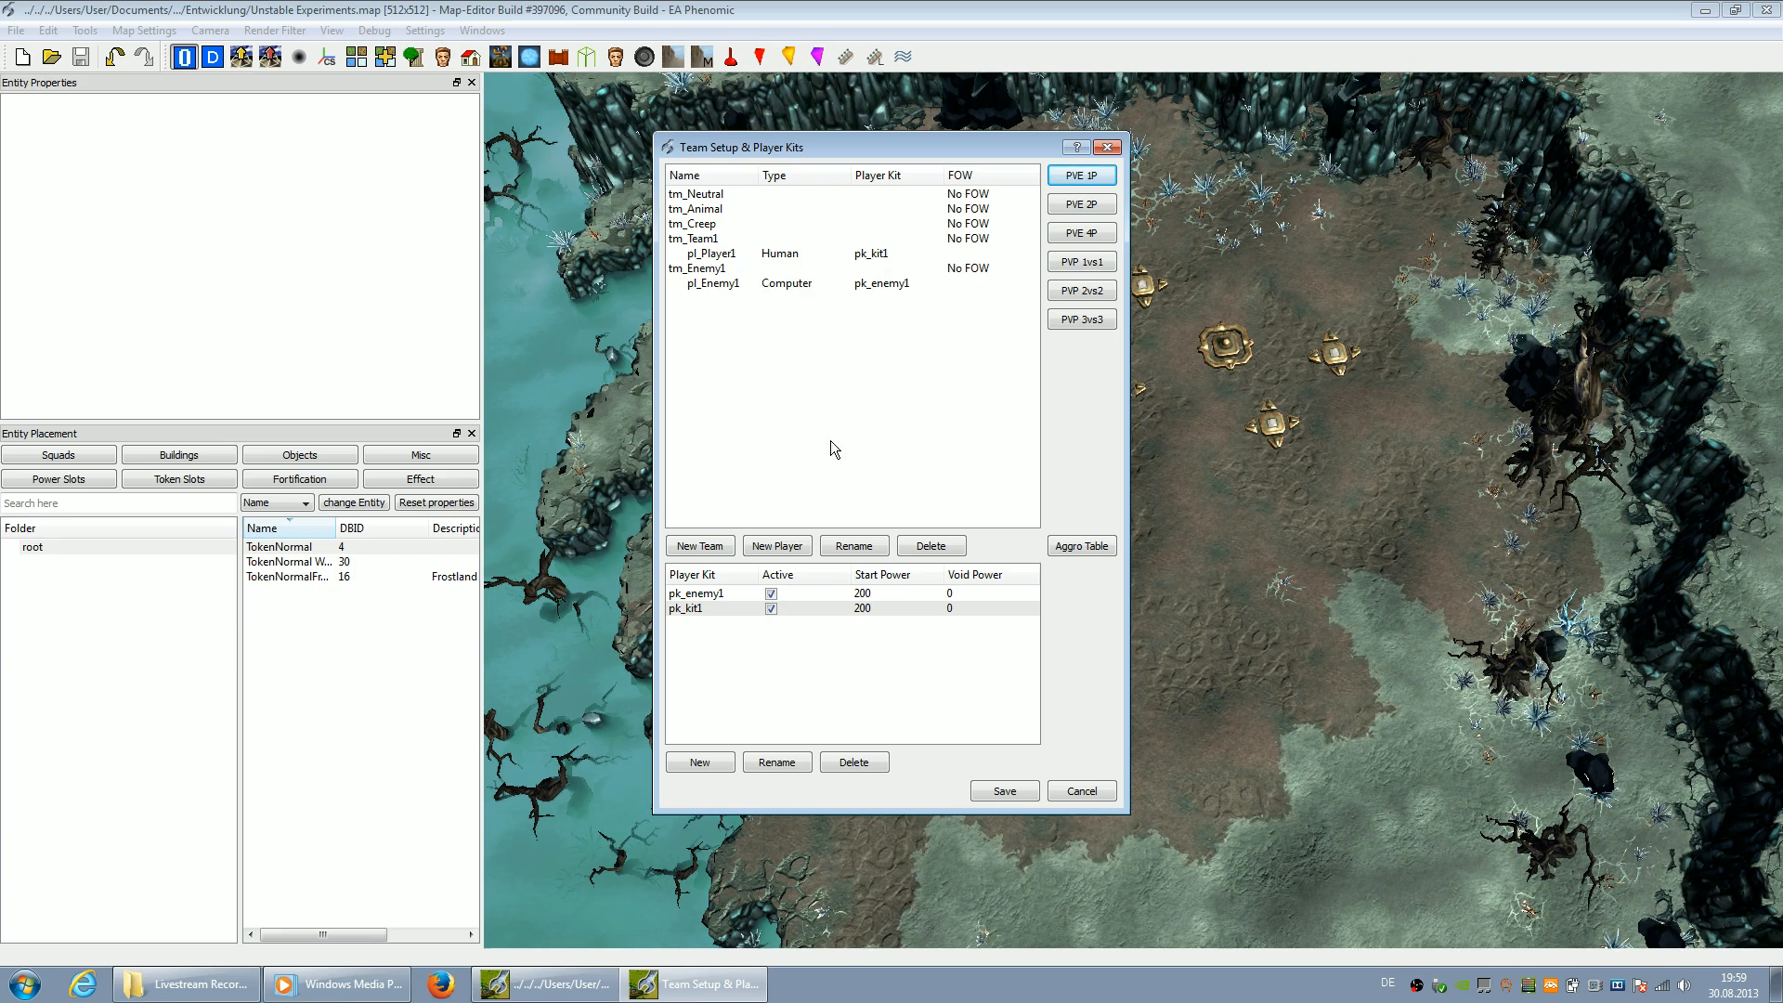
pyautogui.doubleClick(871, 611)
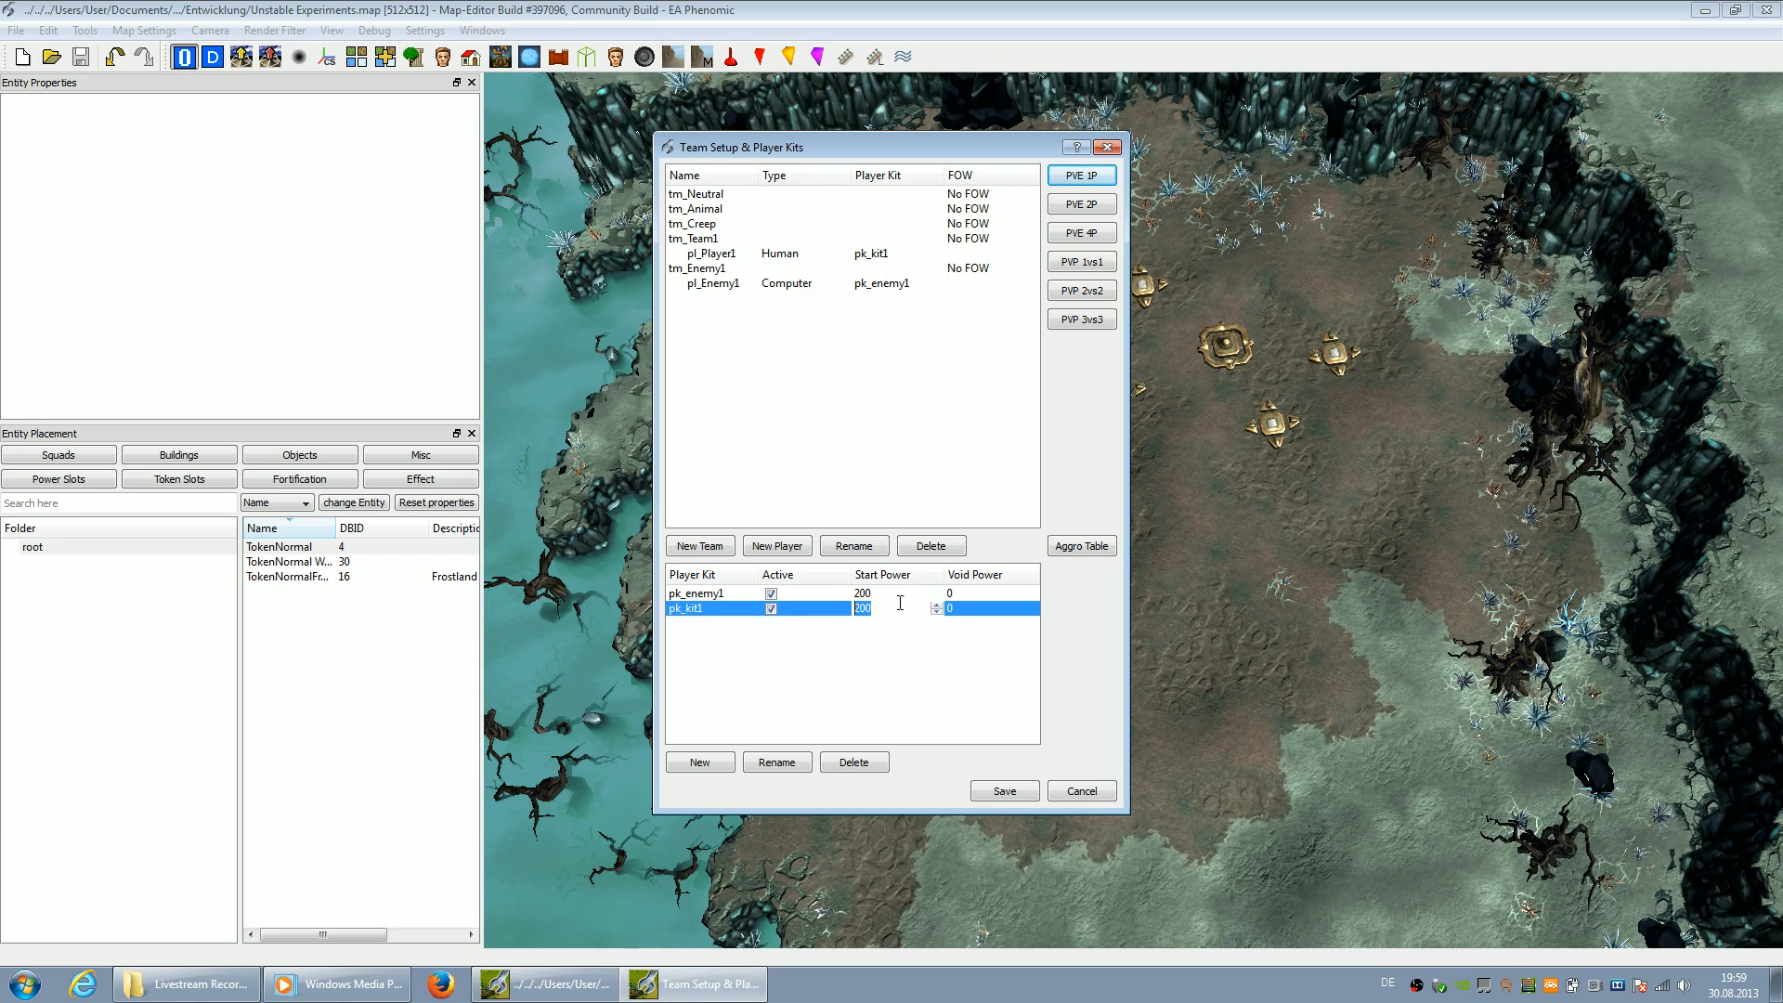
pyautogui.write('0')
# Set pk_enemy1 to start power 100 and void power 200, then save the team setup and the map
pyautogui.doubleClick(897, 595)
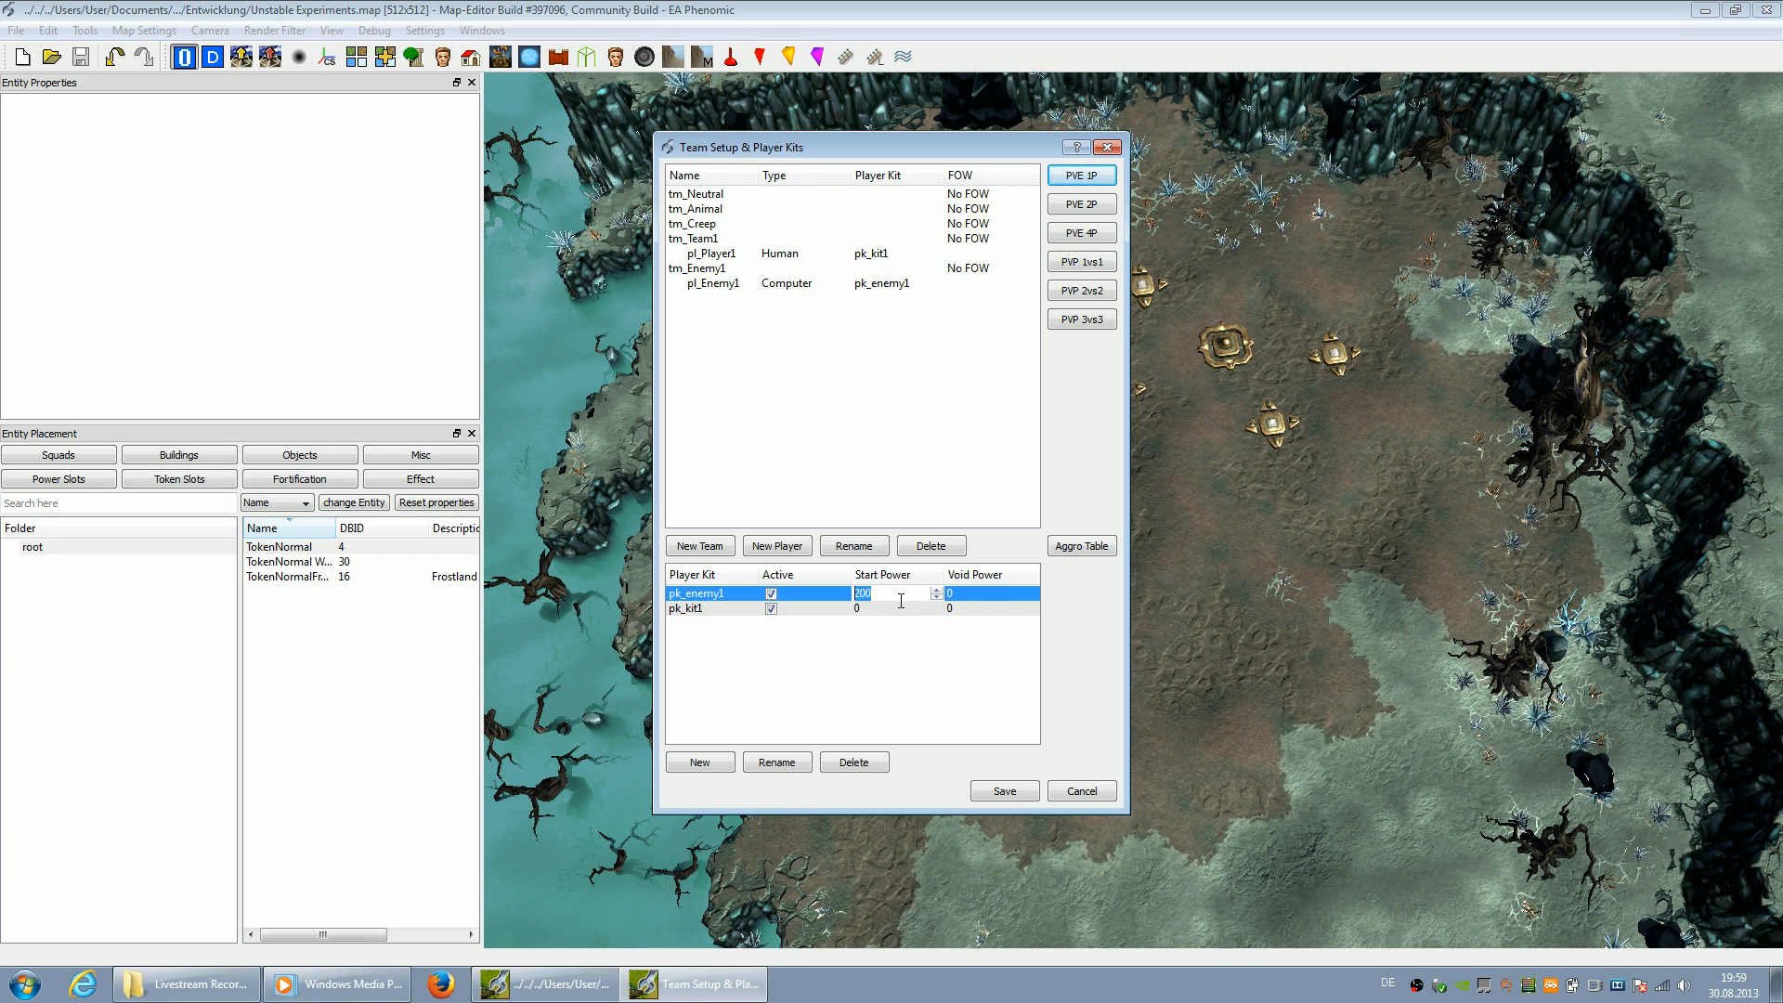
pyautogui.doubleClick(990, 594)
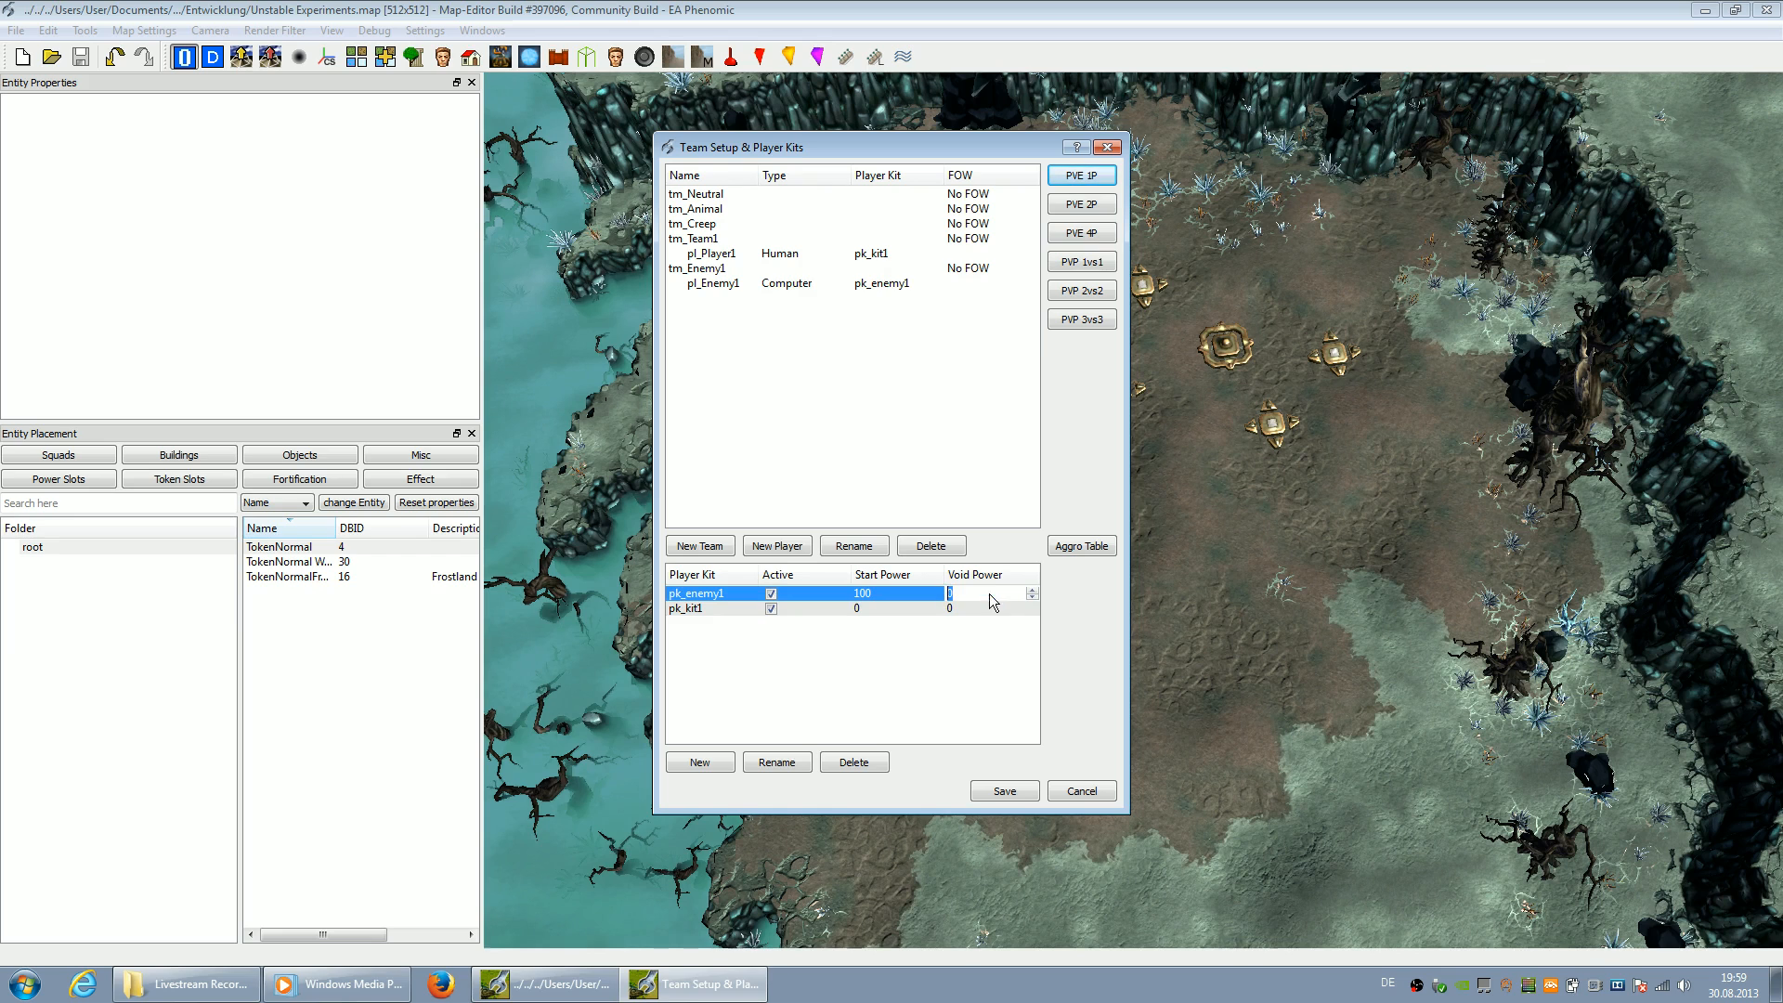
pyautogui.click(947, 687)
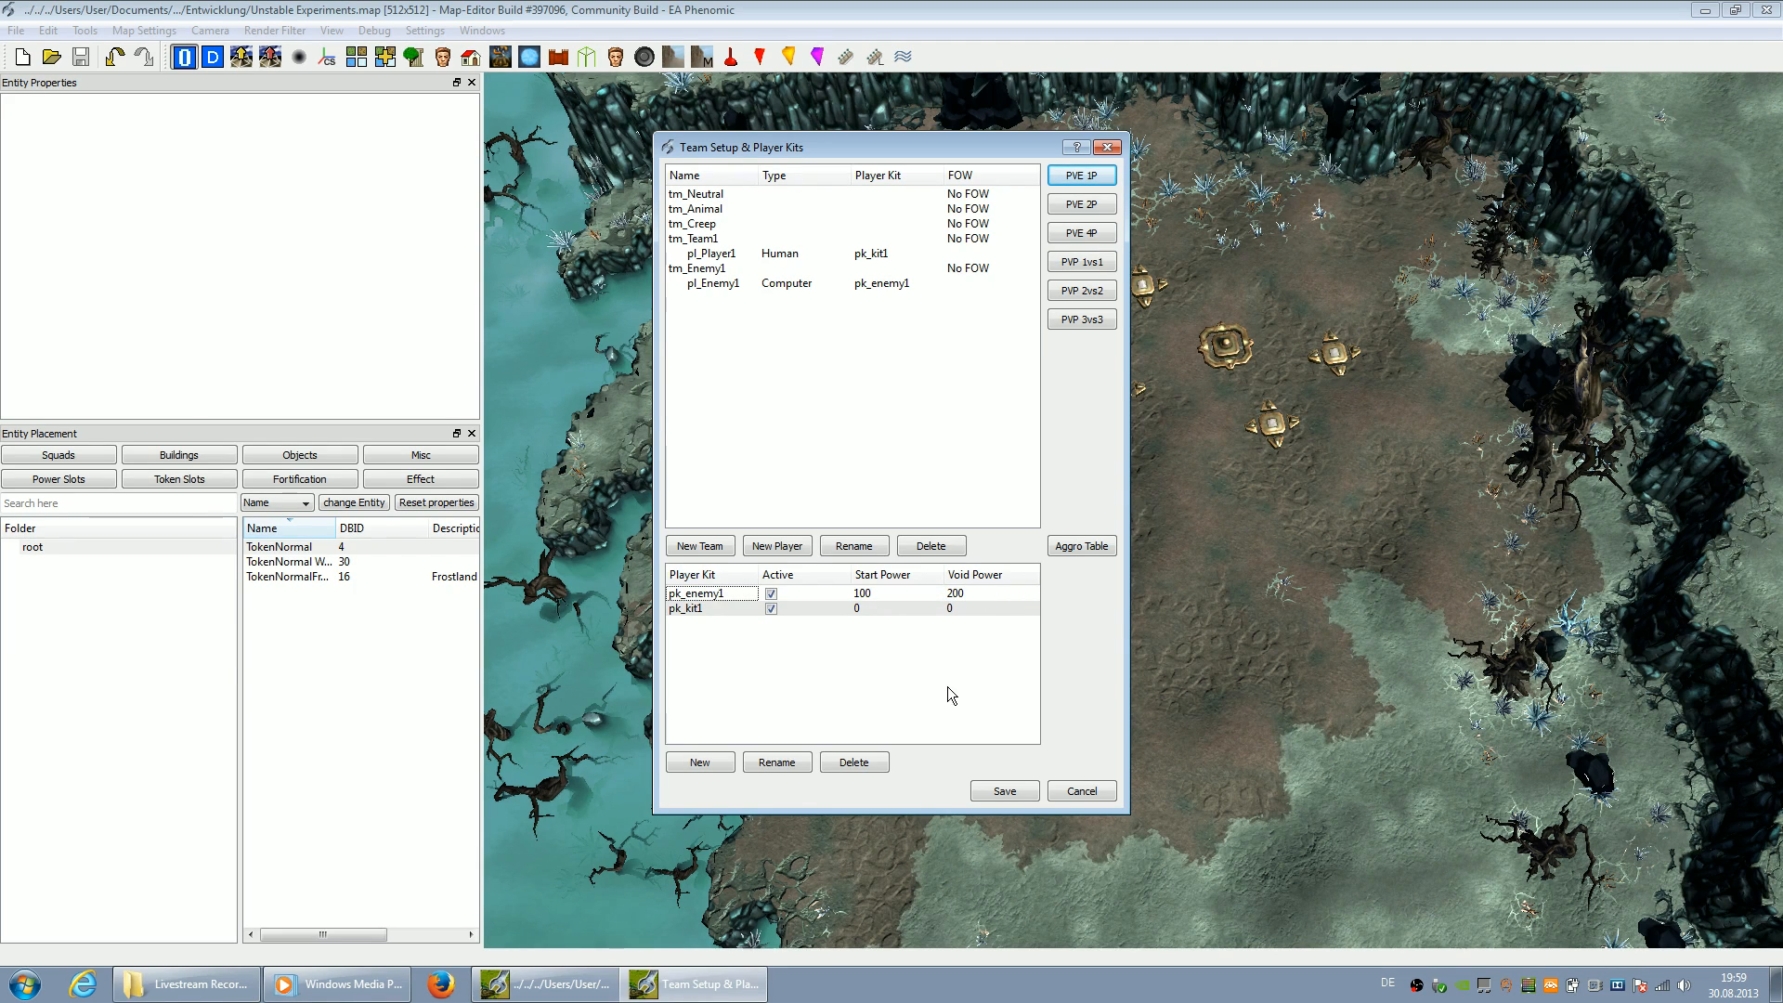
pyautogui.click(1005, 791)
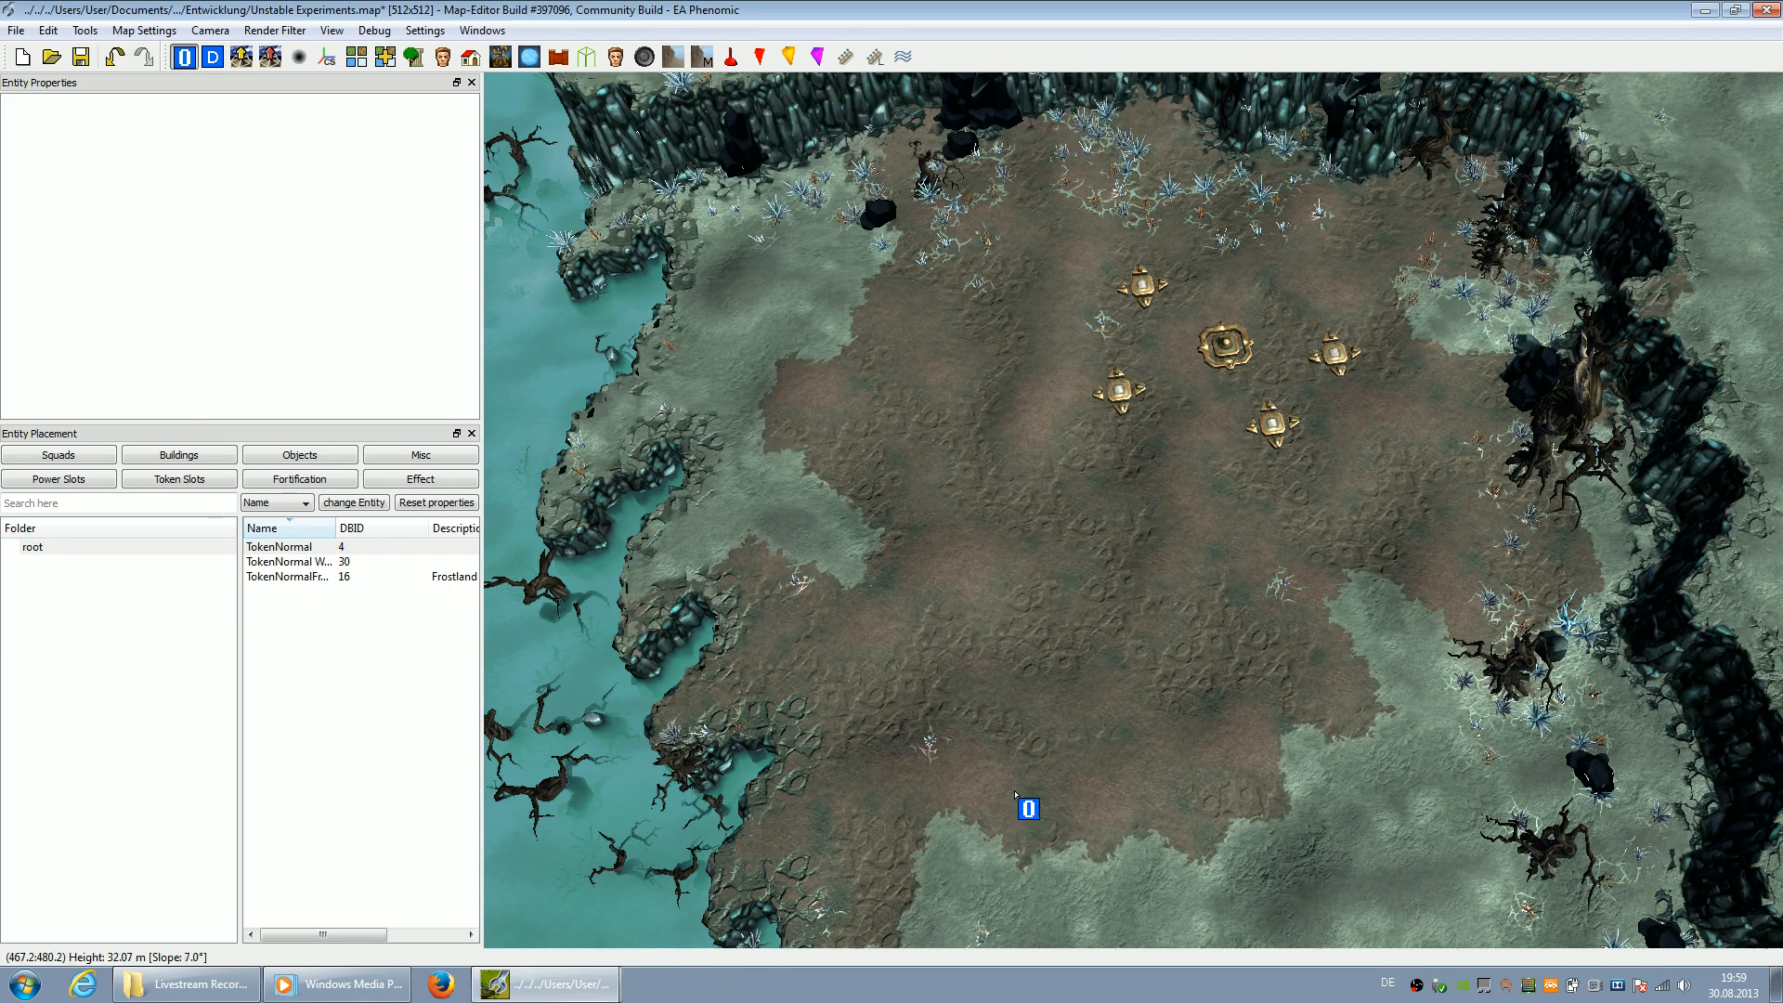
pyautogui.hotkey('ctrl', 's')
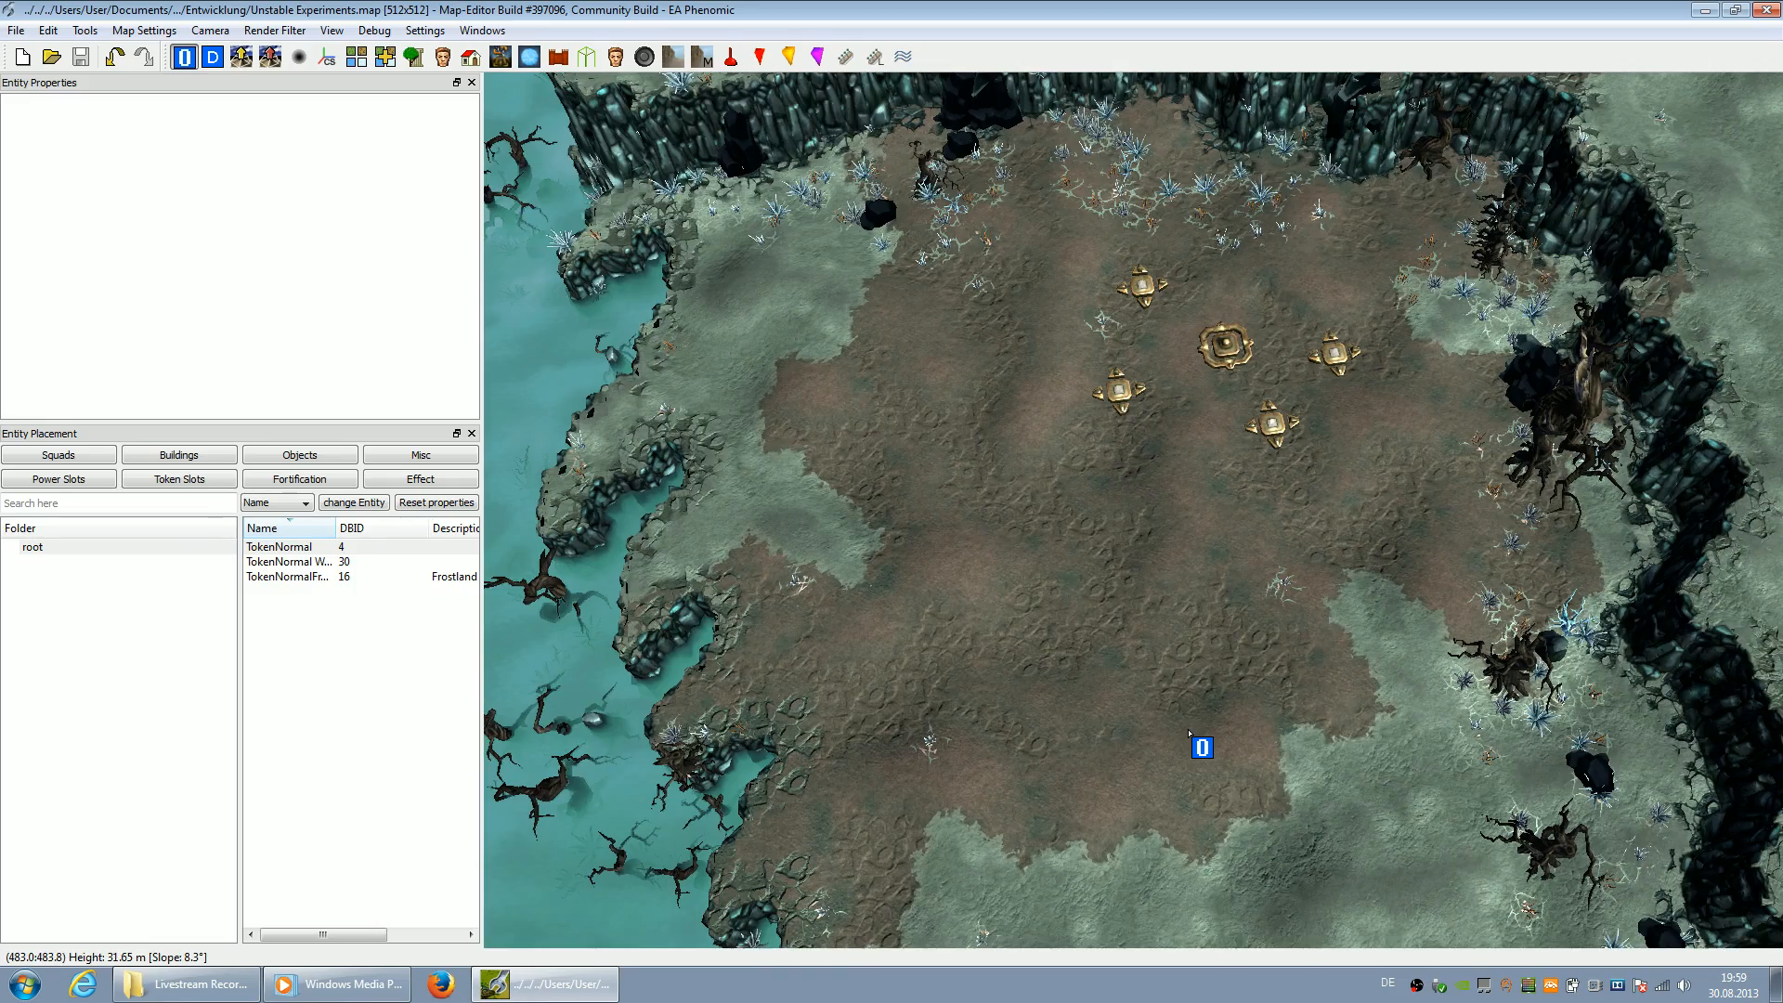
# Survey the map's paths, lakes and cliffs from the northeastern token and power slots to the southwestern start base
pyautogui.scroll(-3, 1194, 715)
pyautogui.scroll(-1, 1184, 681)
pyautogui.press('Down')
pyautogui.press('Left')
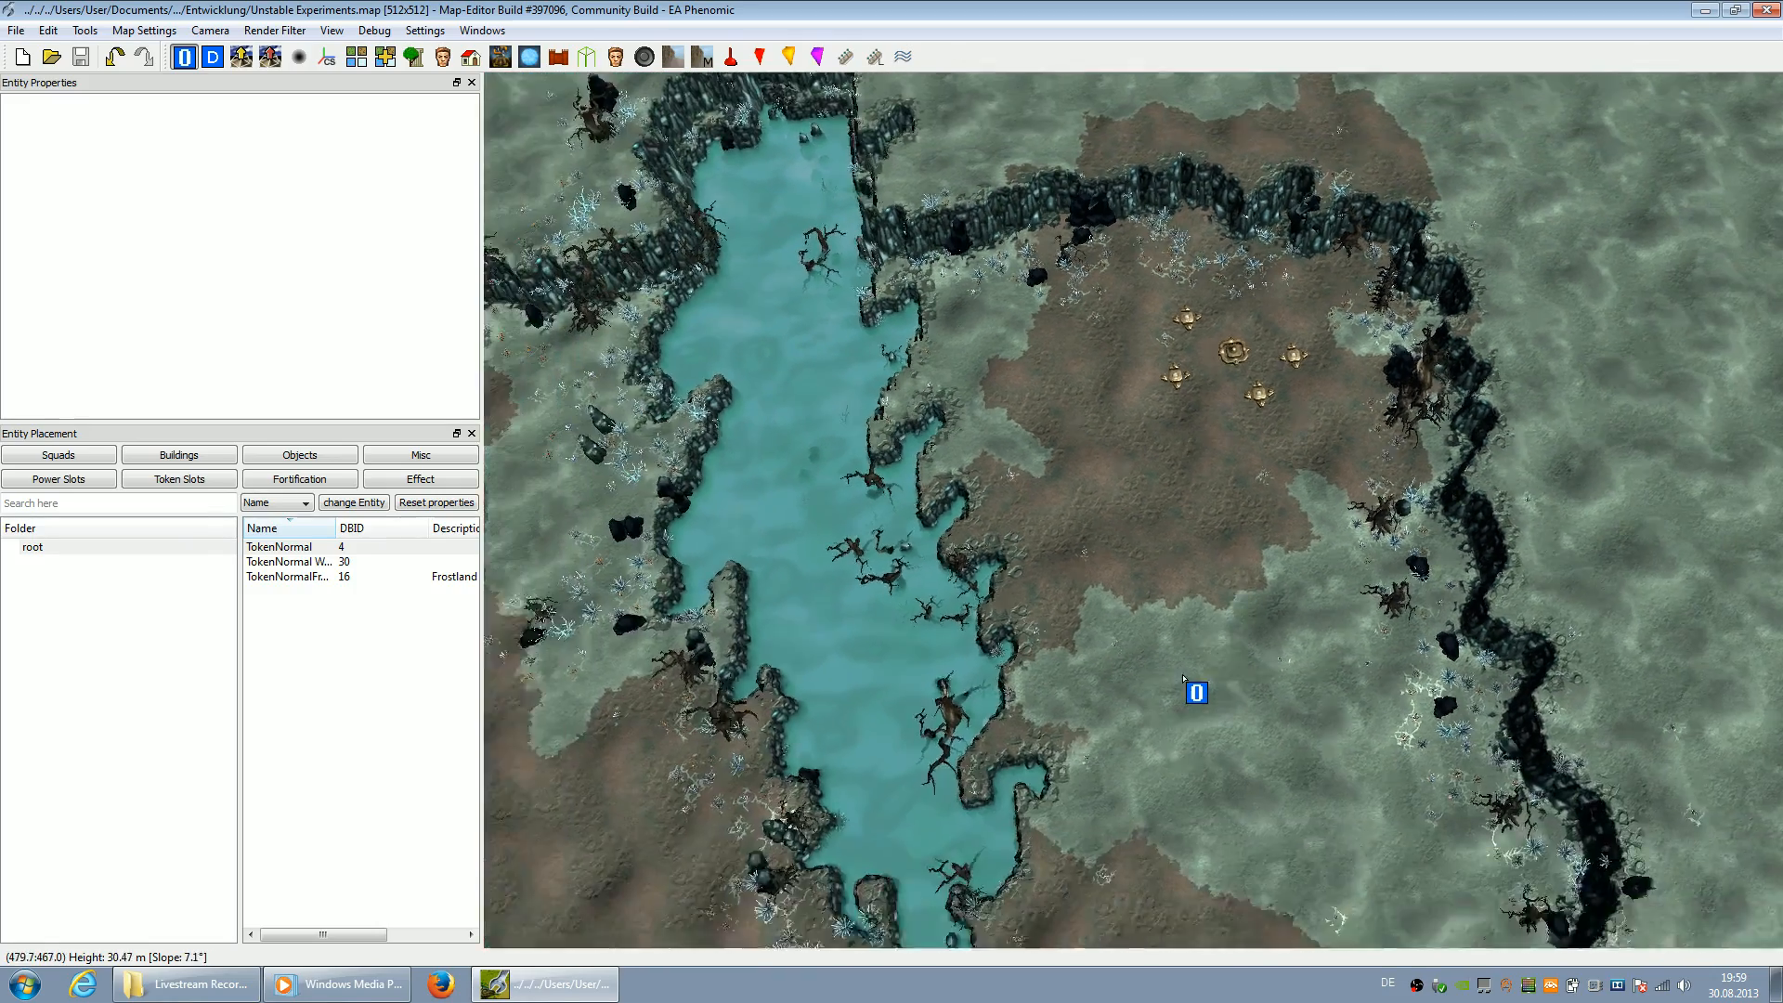
pyautogui.press('Down')
pyautogui.press('Right')
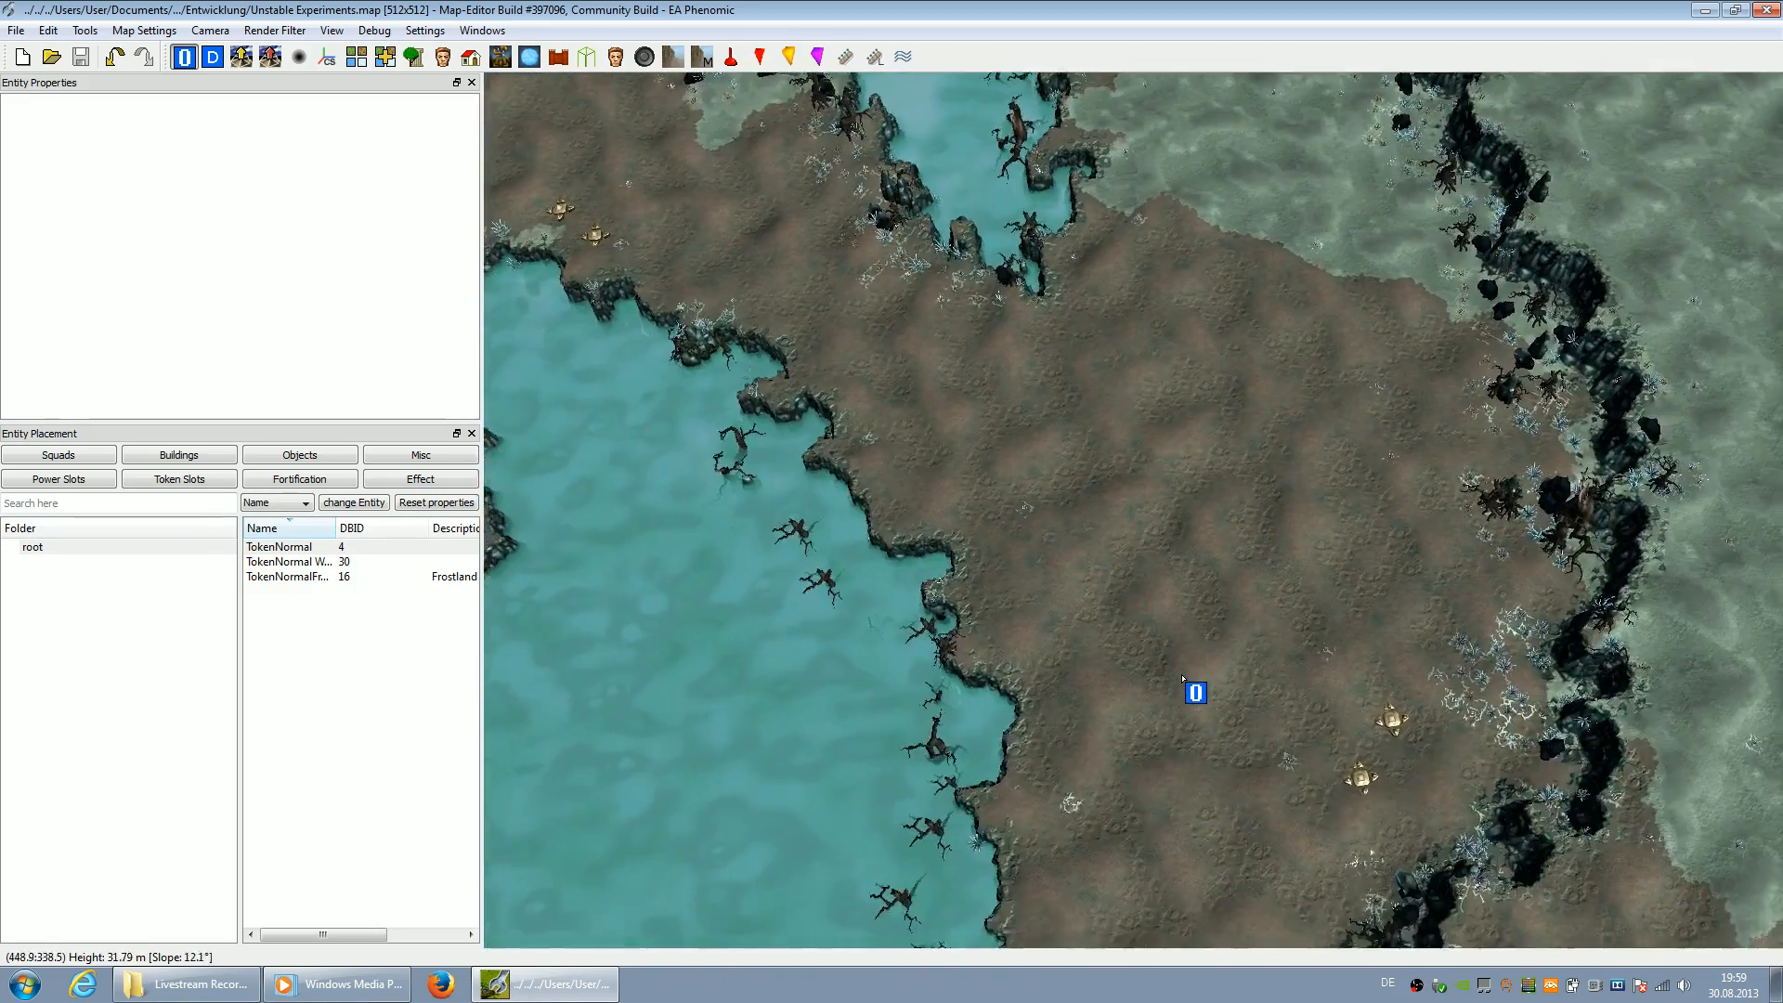
pyautogui.press('Left')
pyautogui.press('Down')
pyautogui.press('Left')
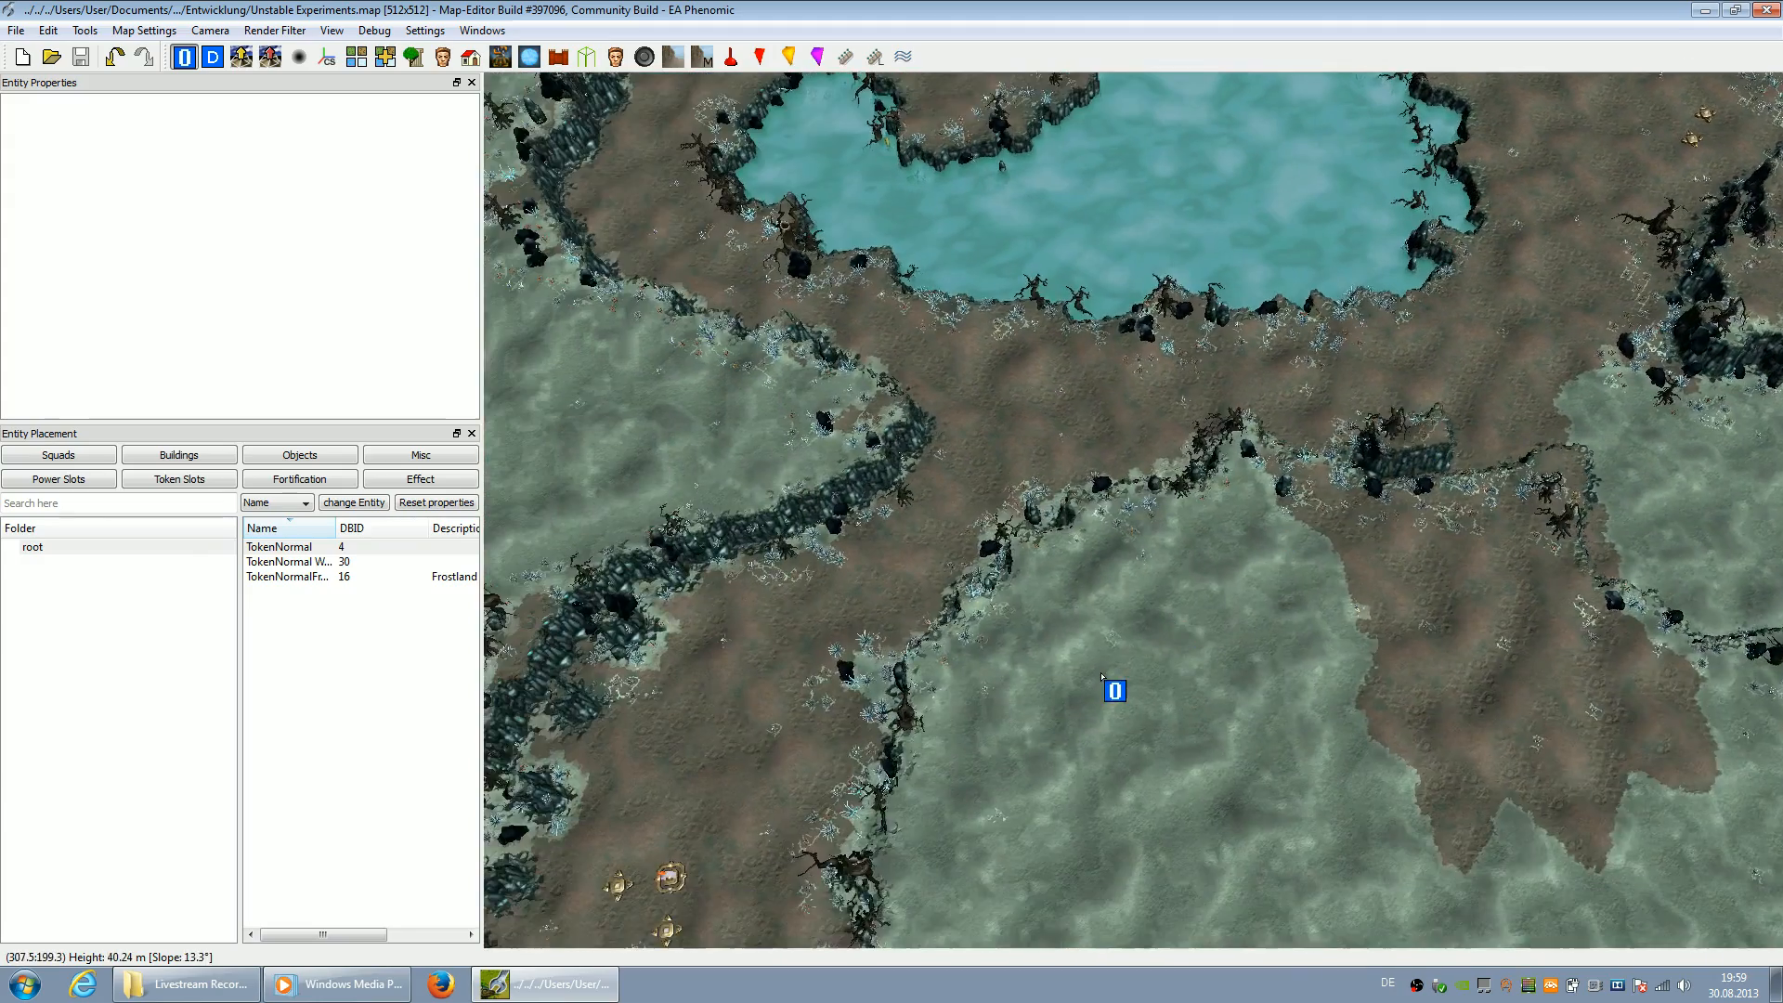
pyautogui.press('Right')
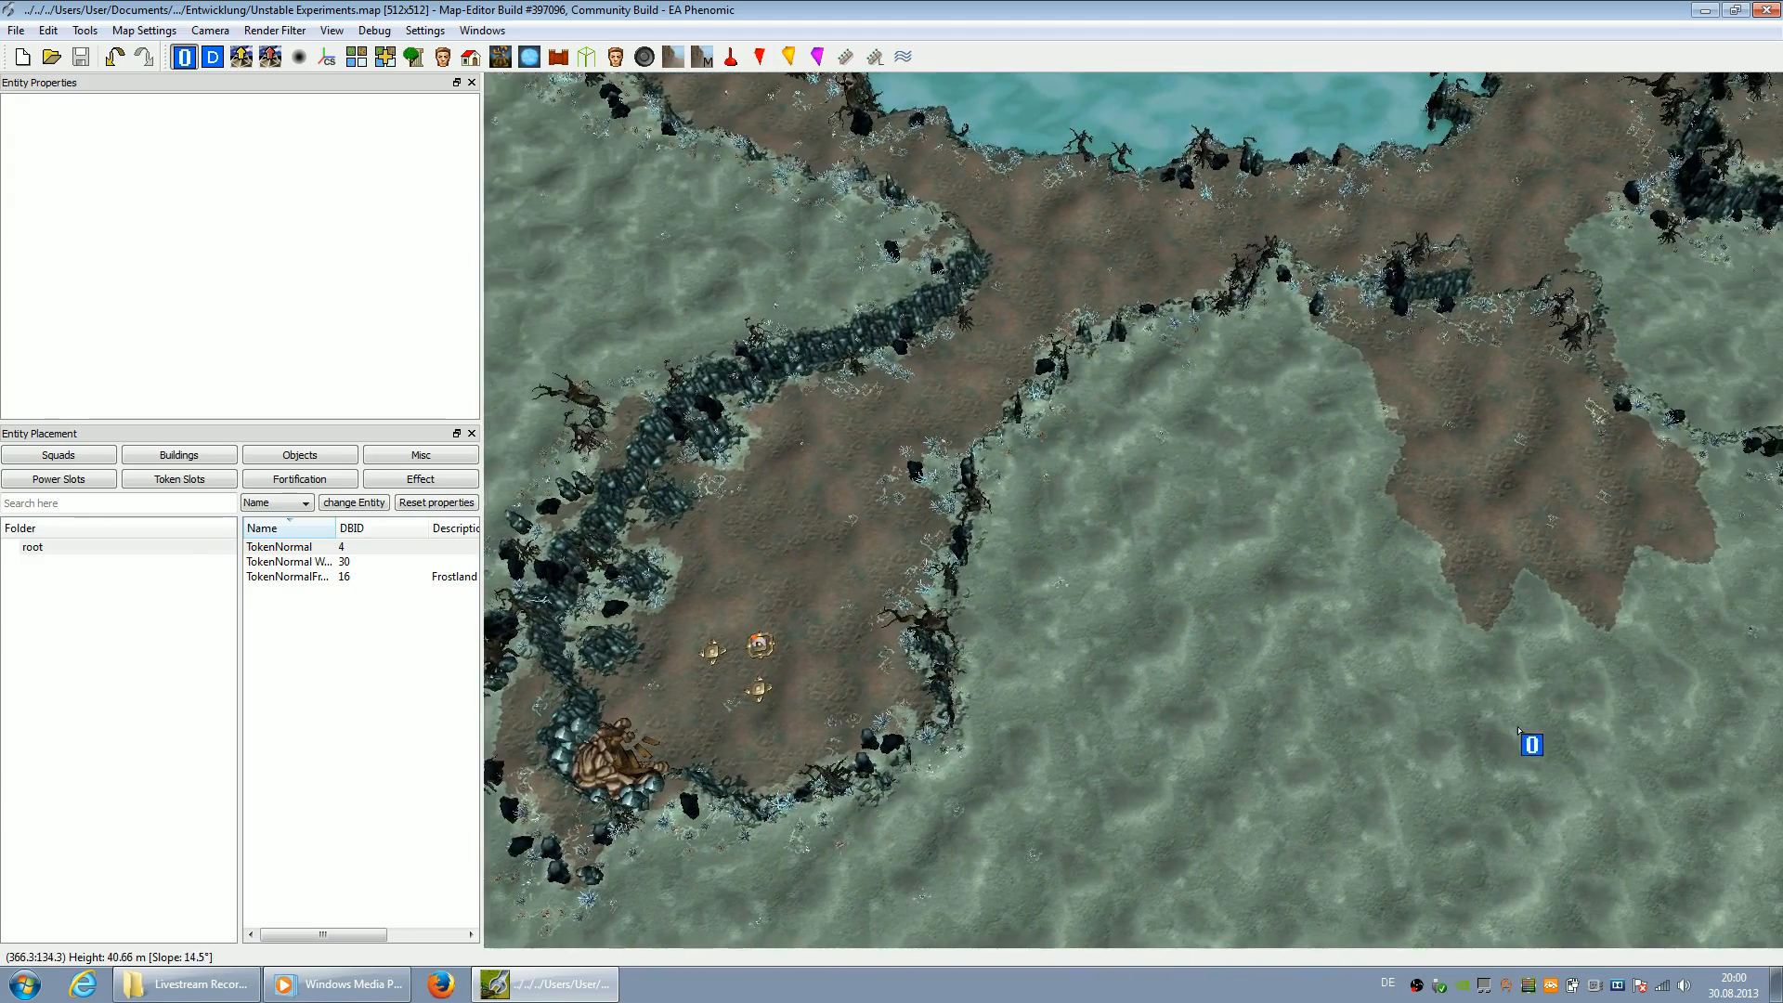
pyautogui.press('Right')
pyautogui.press('Up')
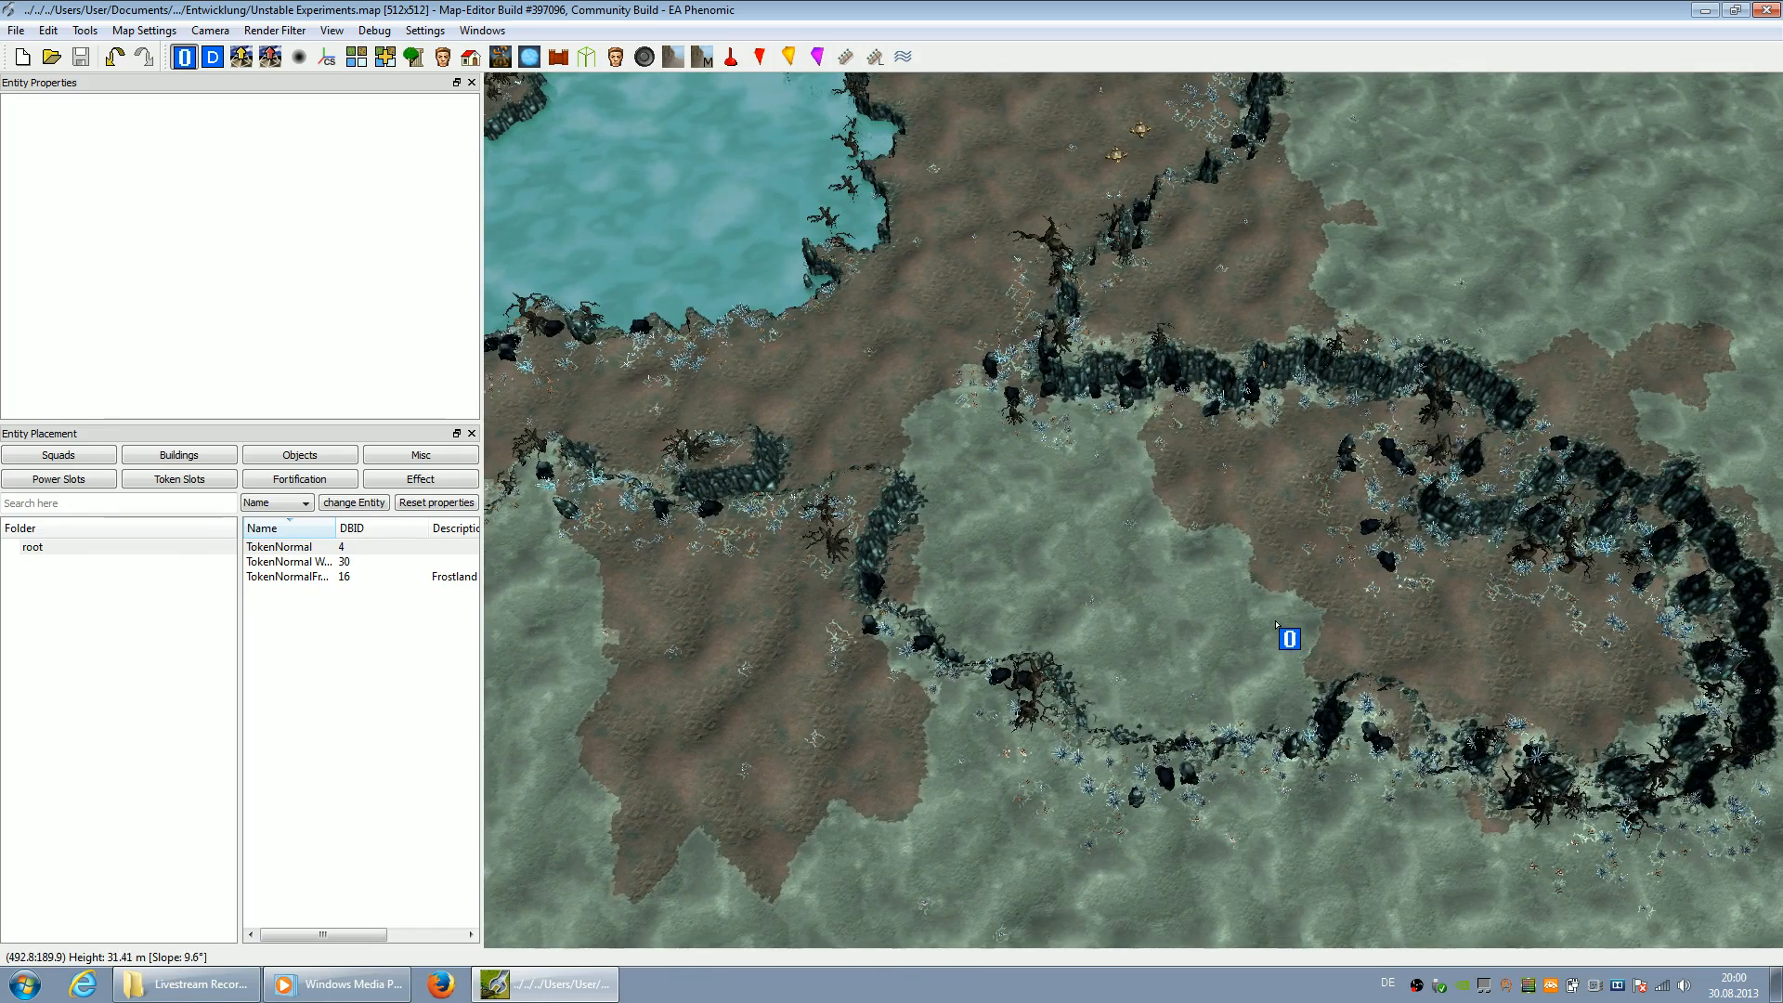
pyautogui.press('Left')
pyautogui.press('Left')
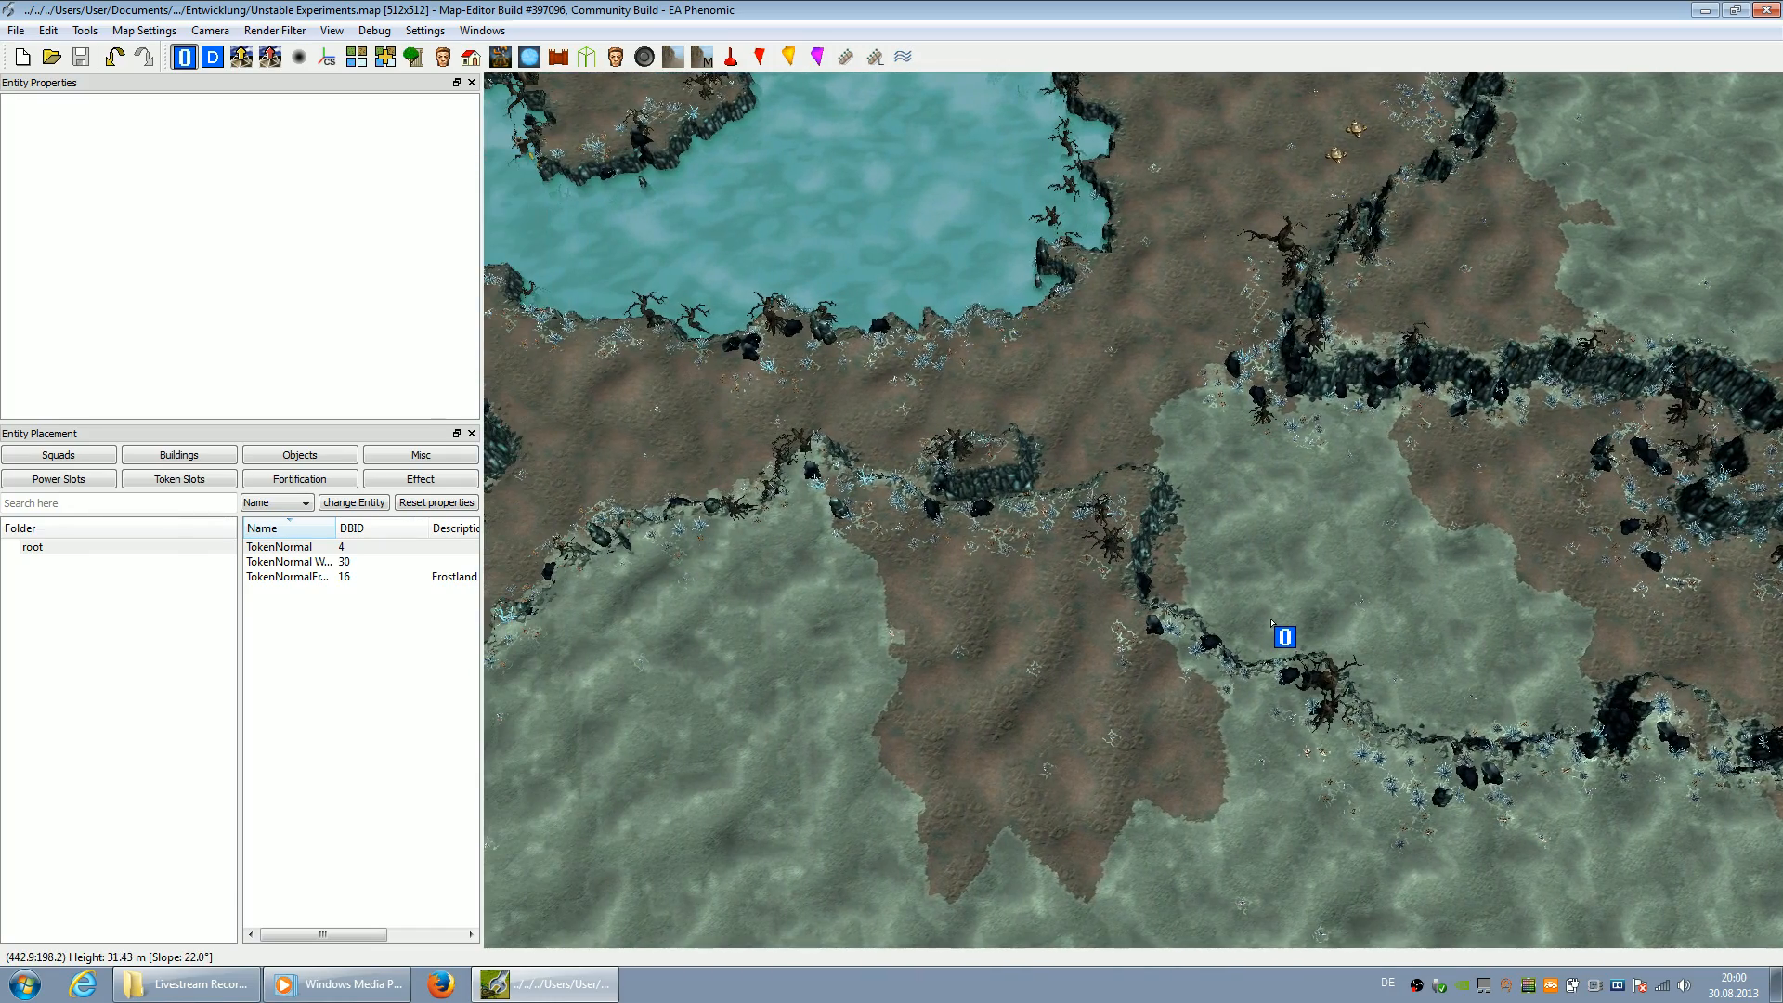
pyautogui.press('Left')
pyautogui.press('Up')
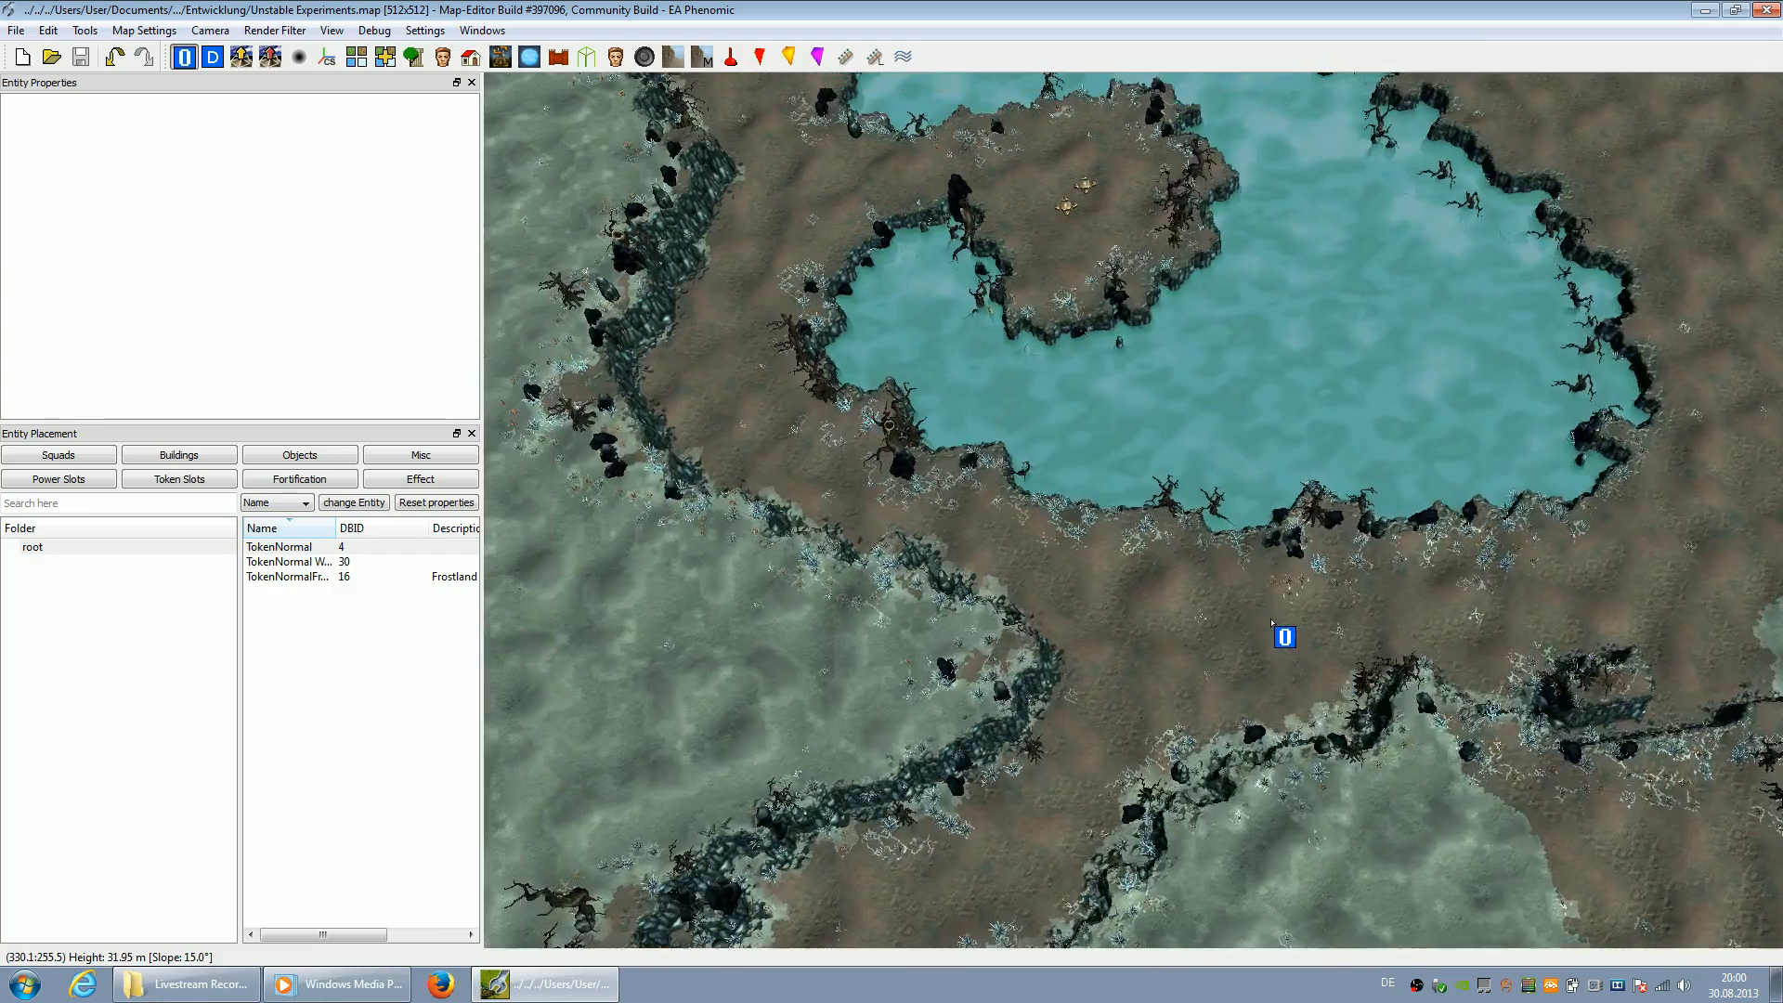
pyautogui.press('Left')
pyautogui.press('Up')
pyautogui.press('Down')
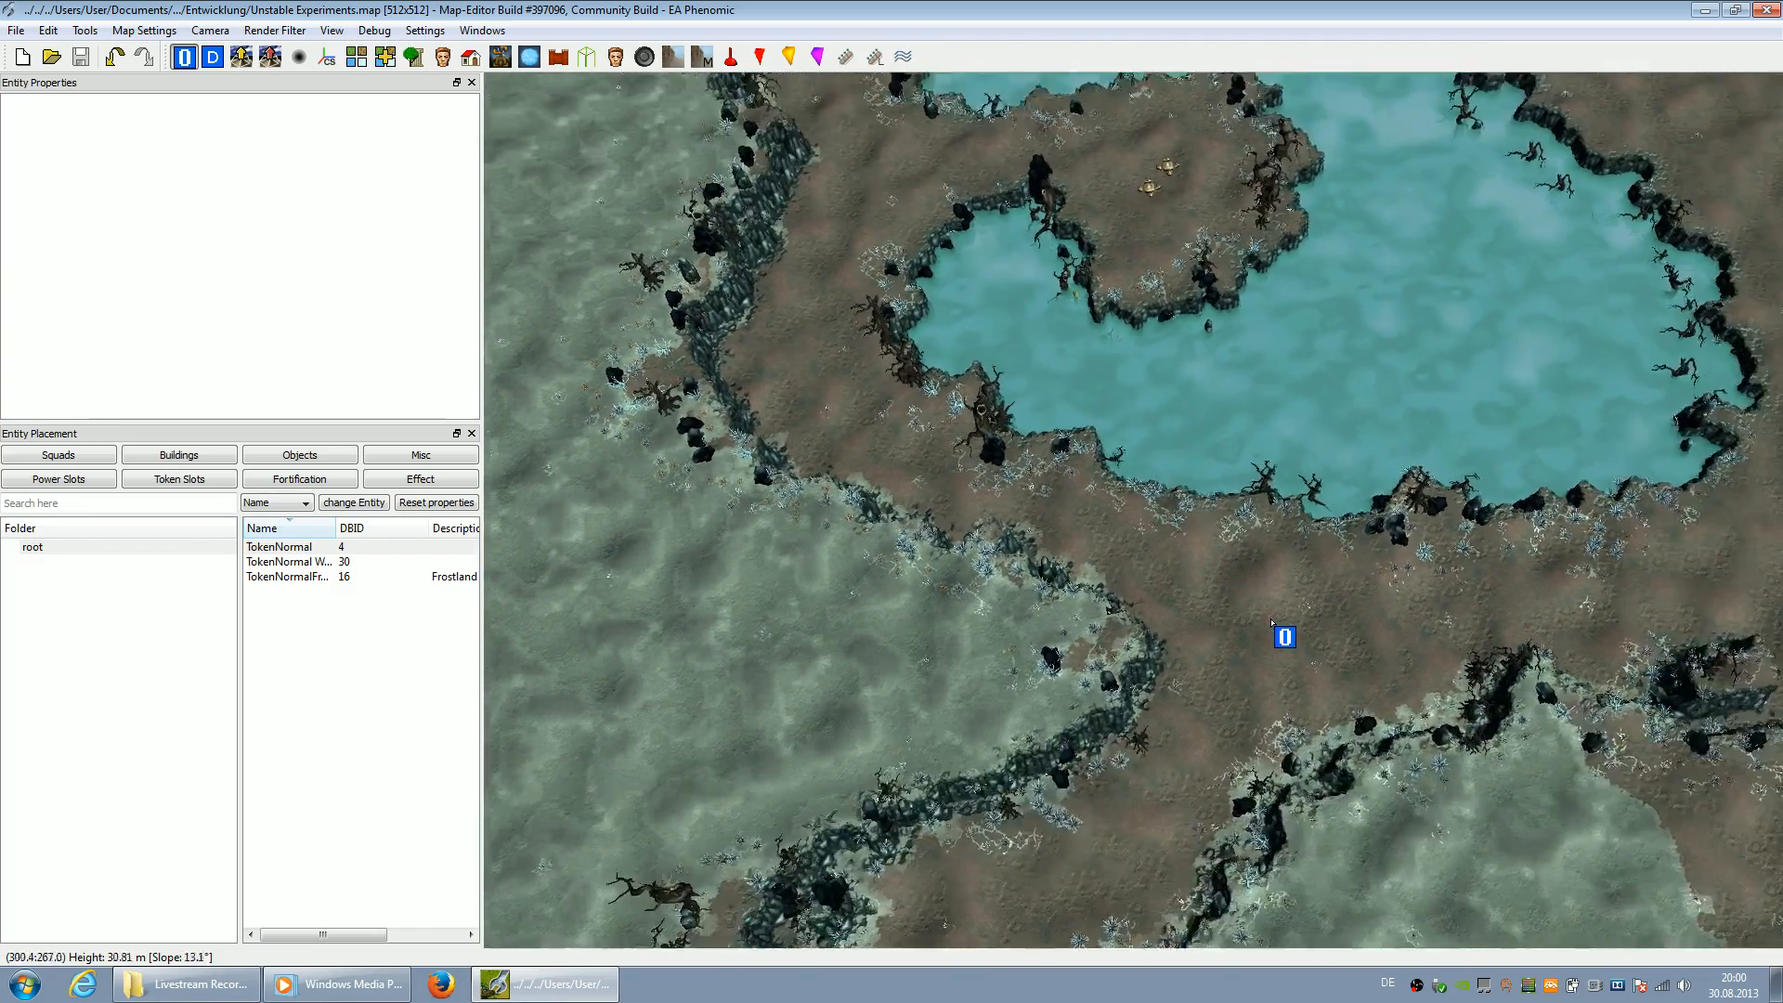
pyautogui.press('Down')
pyautogui.press('Down')
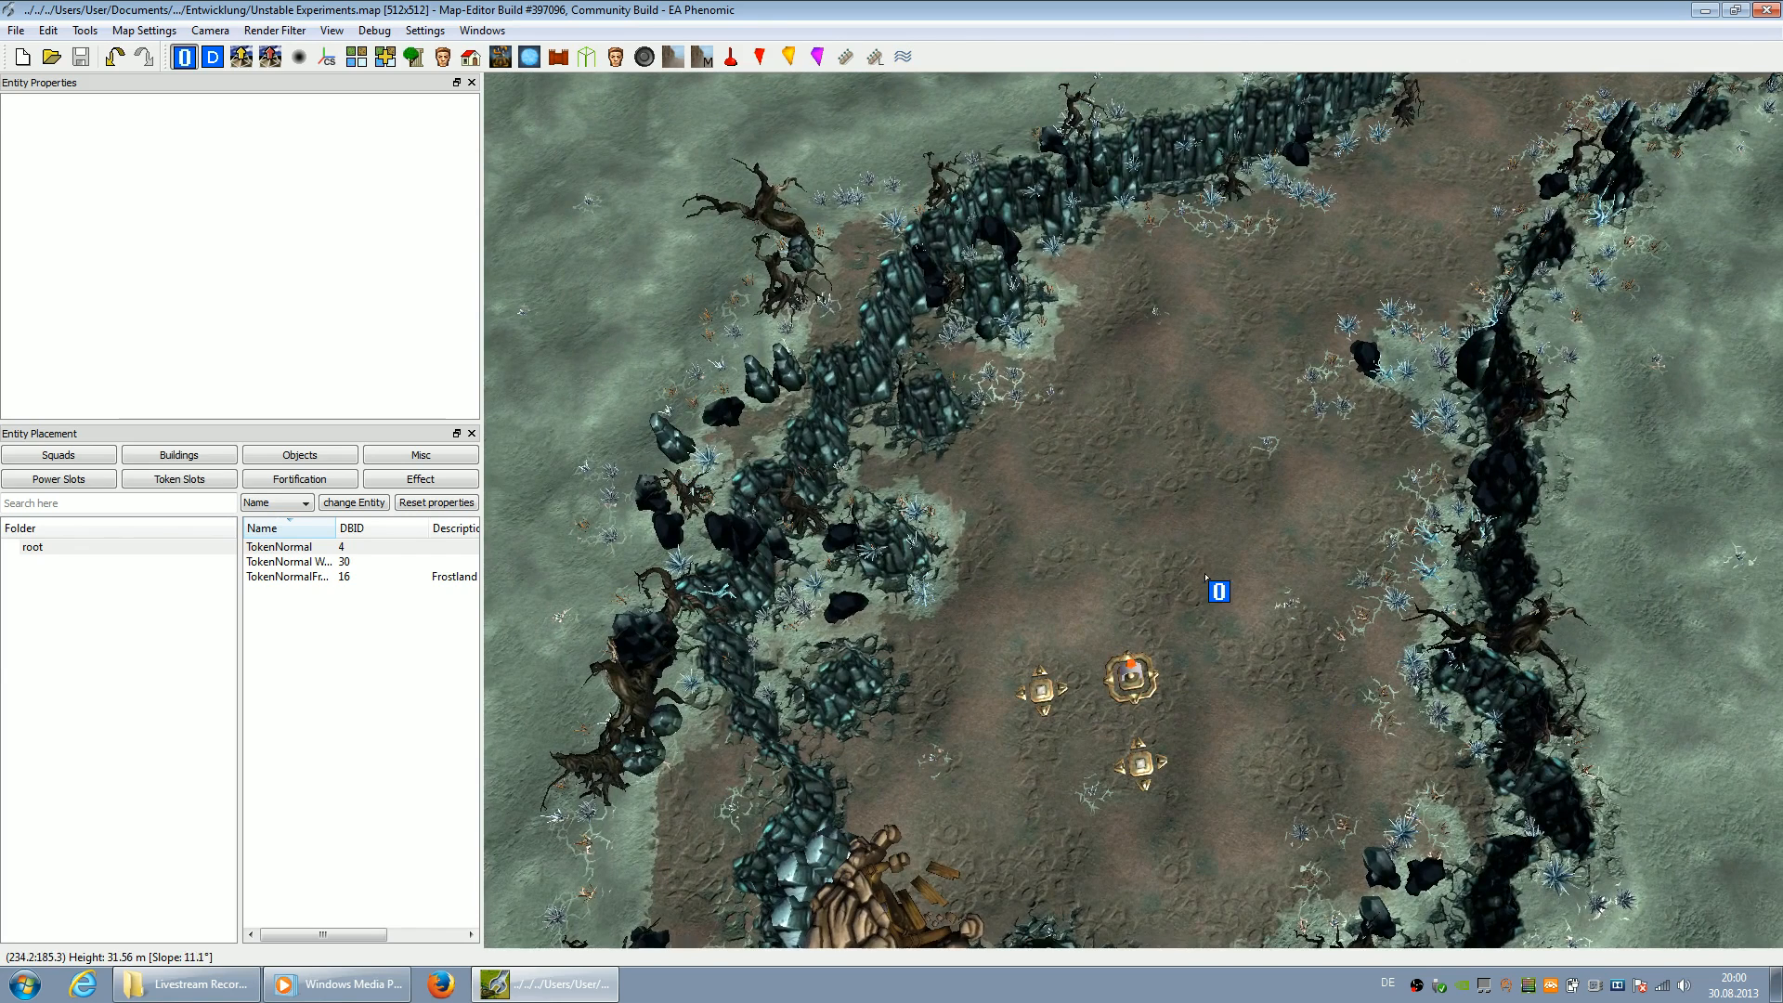
# List the squads in Shadow's 1. Release folder and pick the Undead Warriors squad for placement
pyautogui.click(58, 455)
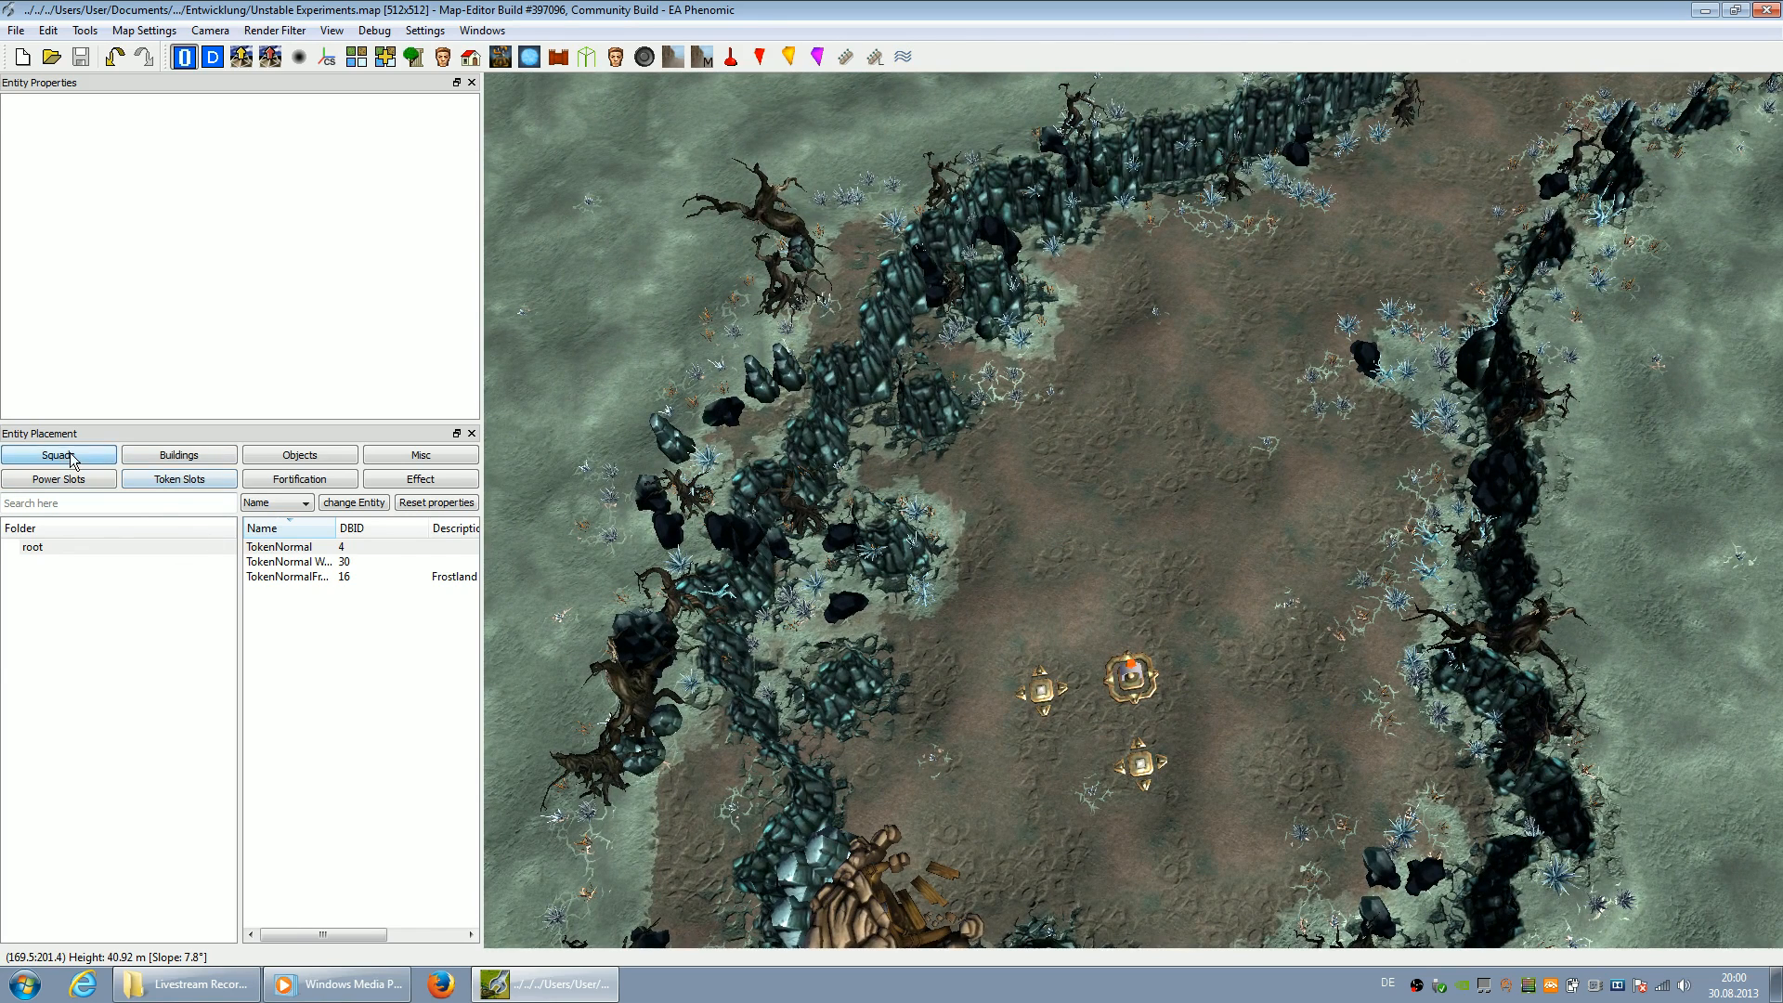
pyautogui.click(48, 621)
pyautogui.click(47, 636)
pyautogui.click(105, 682)
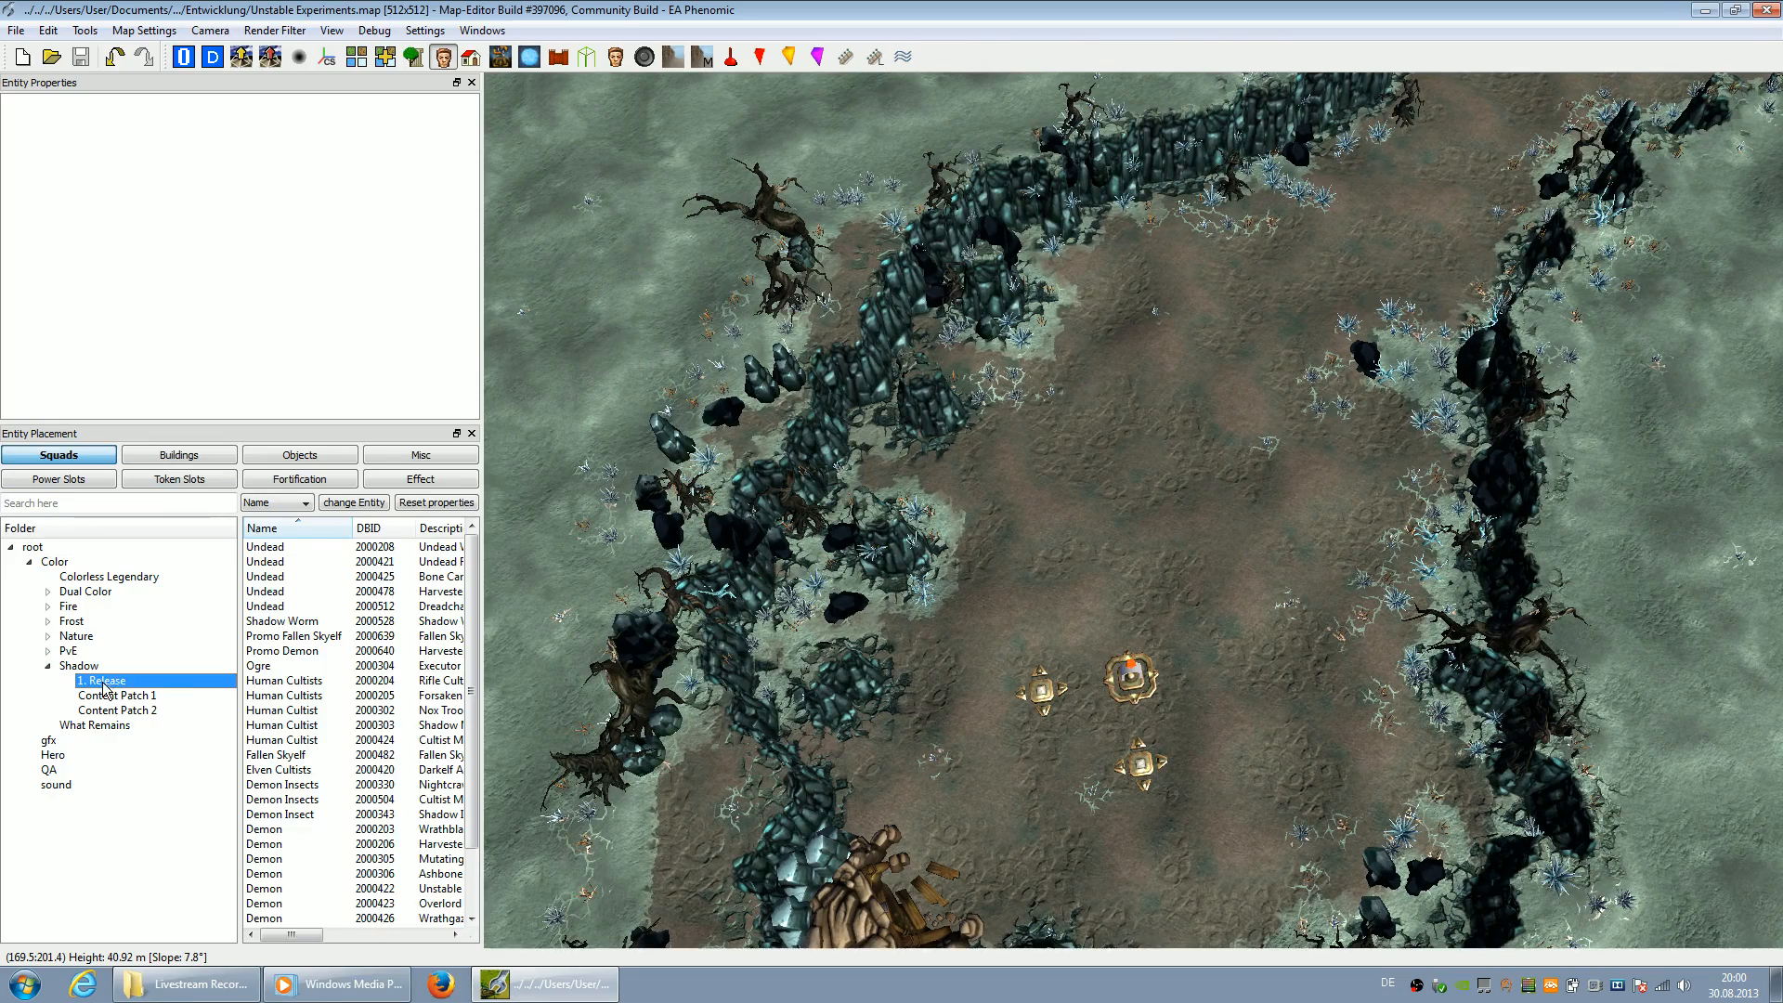
pyautogui.click(313, 548)
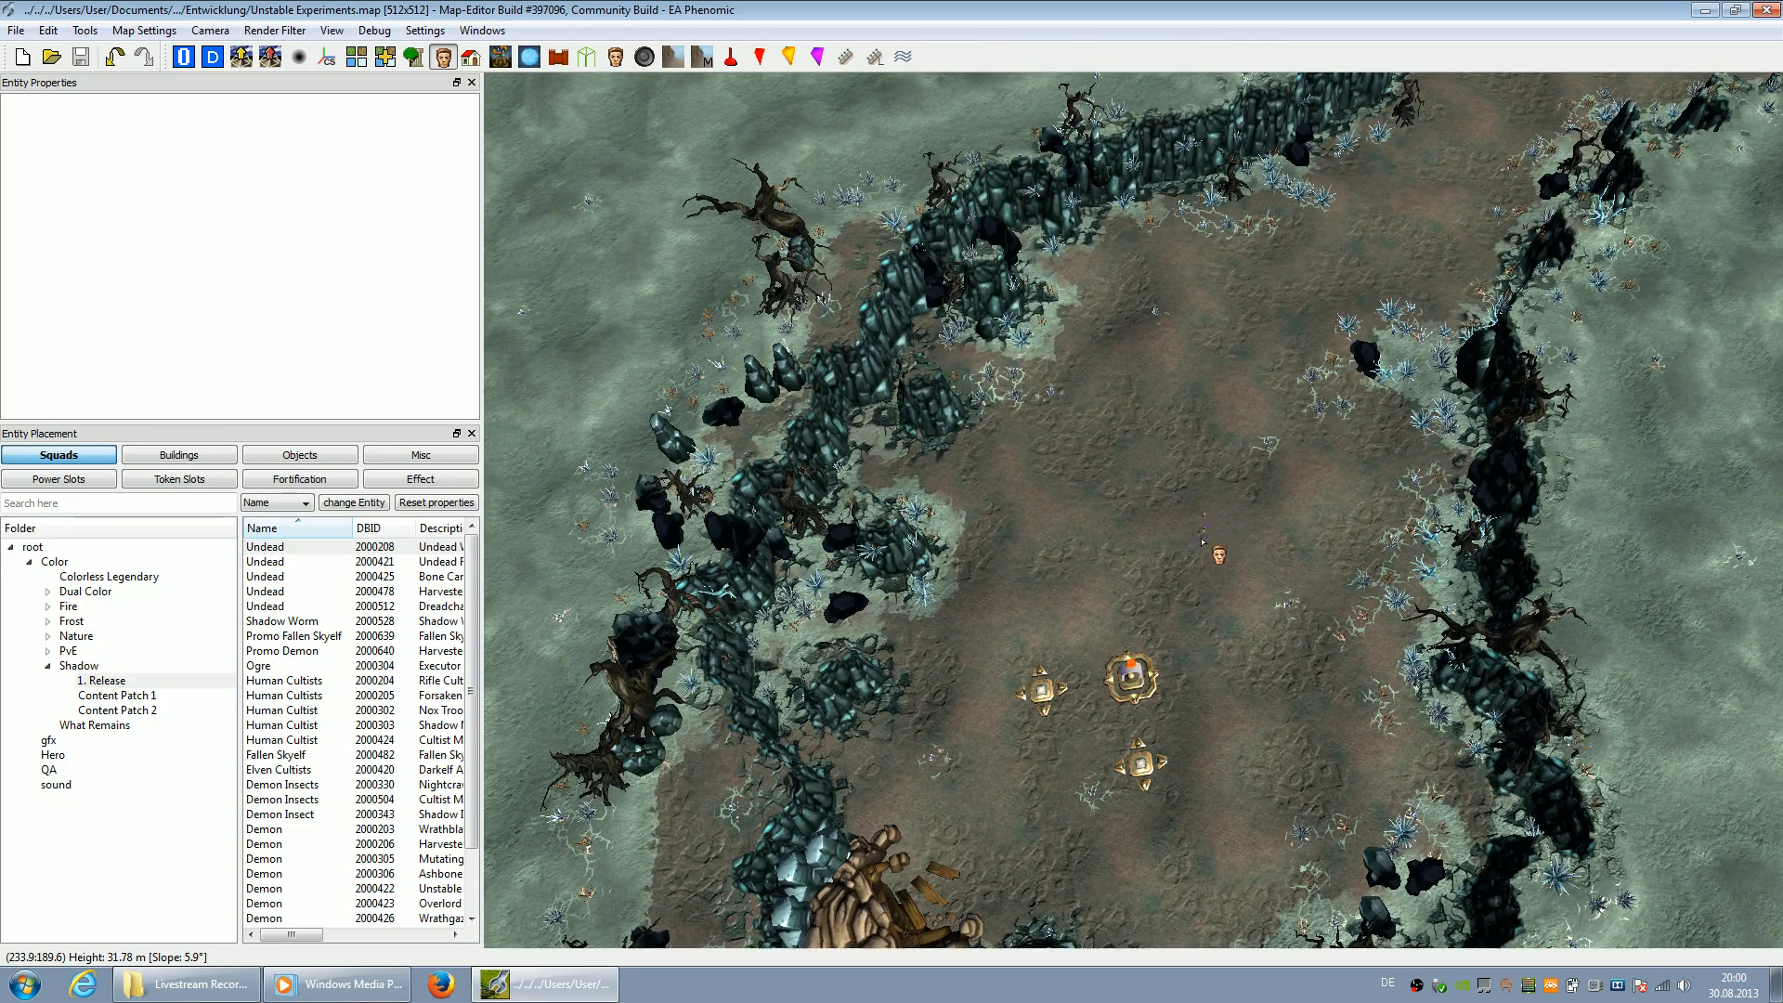
# Preview the Shadow squads from the undead Harvester Giant to the Shadow Worm on the map, and widen the squad list to show descriptions
pyautogui.scroll(4, 1203, 541)
pyautogui.click(347, 592)
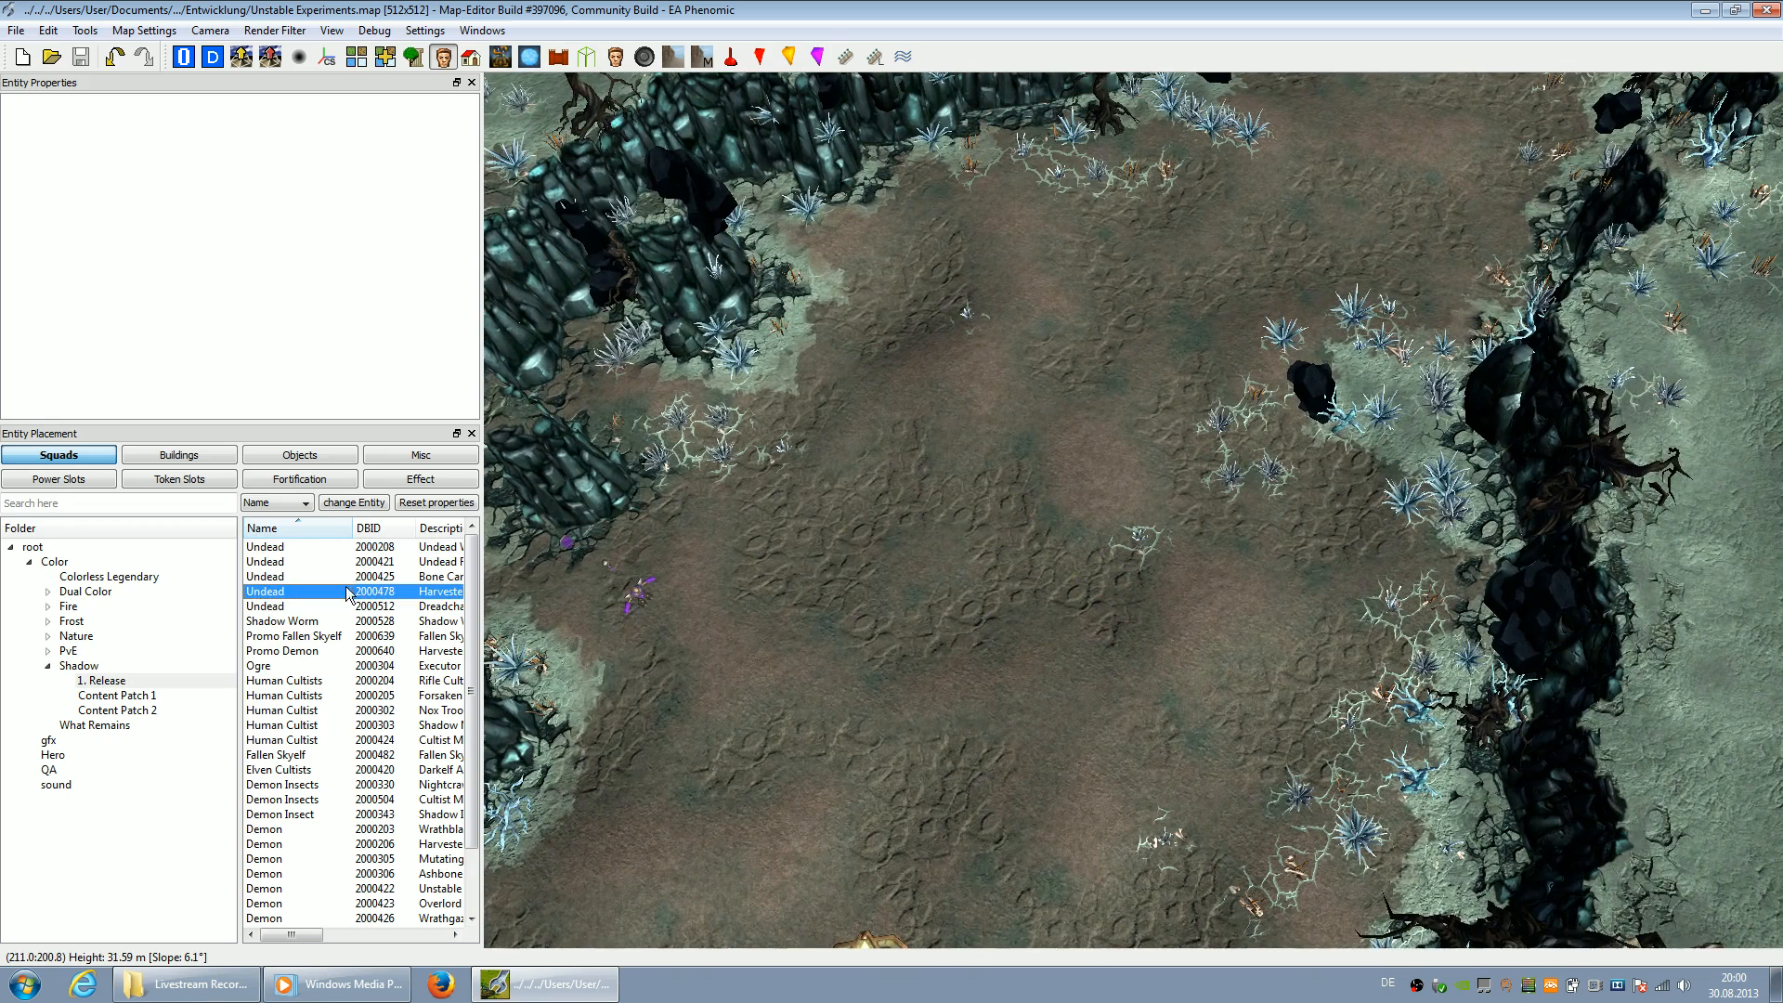
pyautogui.press('Down')
pyautogui.press('Down')
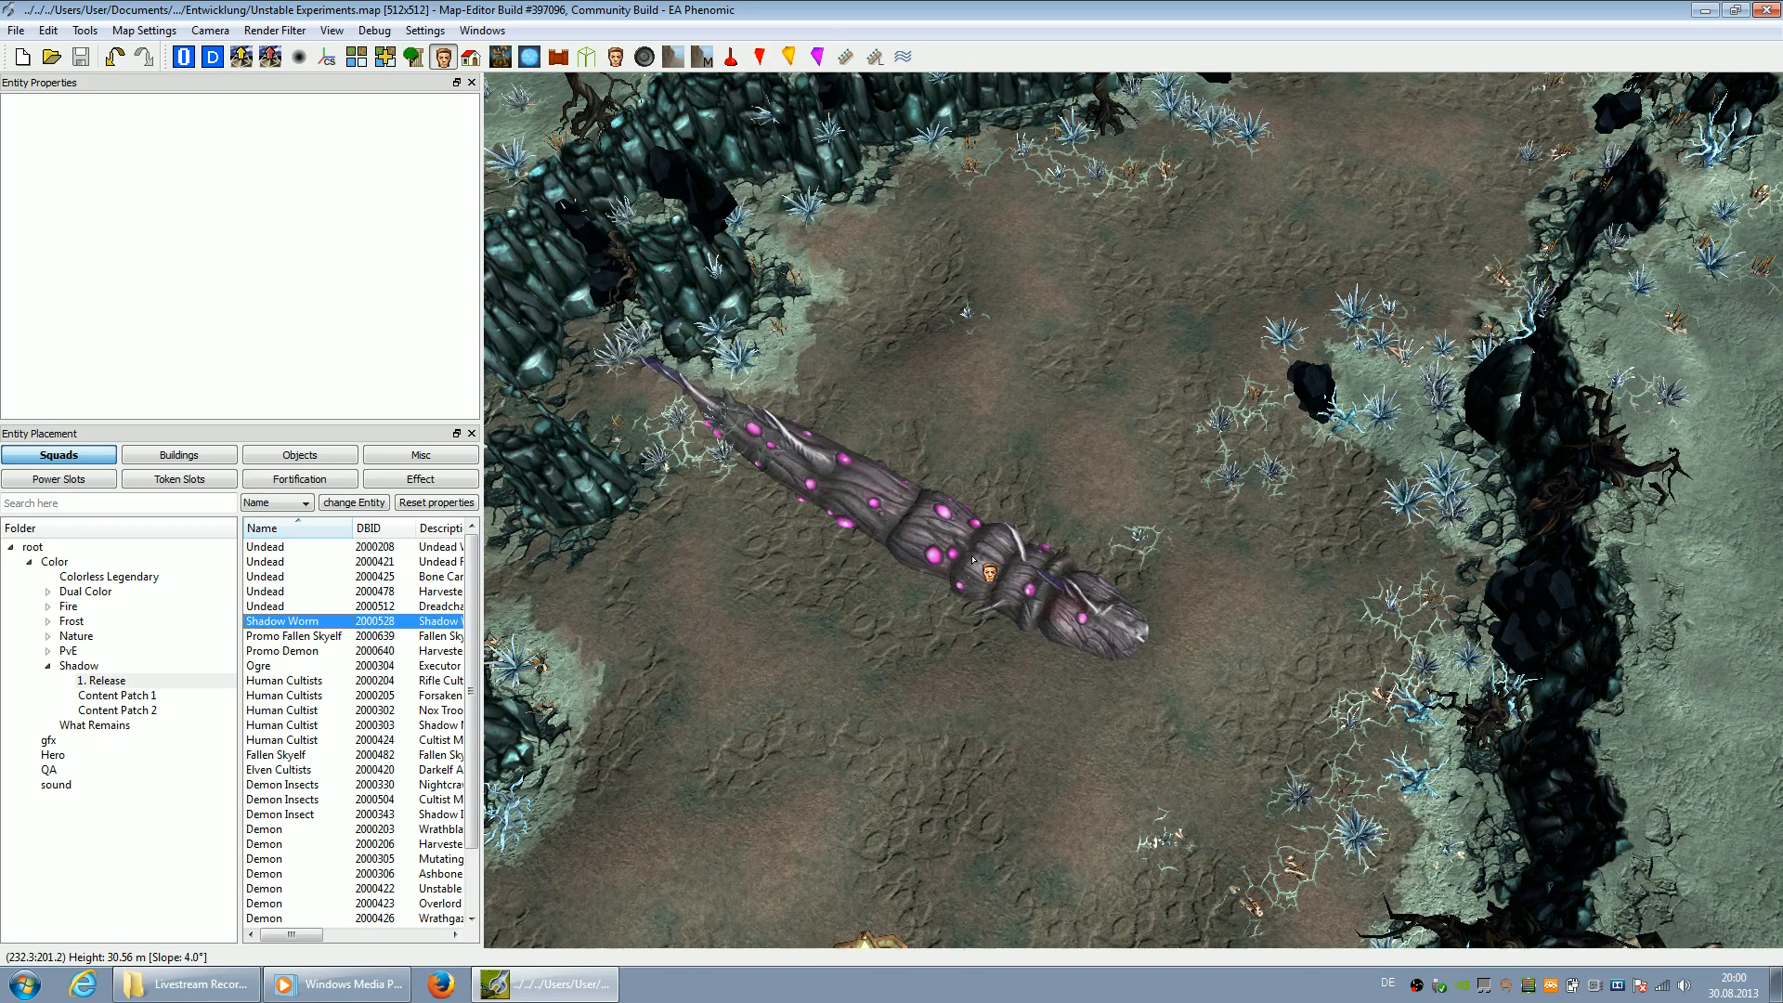
pyautogui.press('Down')
pyautogui.press('Up')
pyautogui.press('Up')
pyautogui.press('Up')
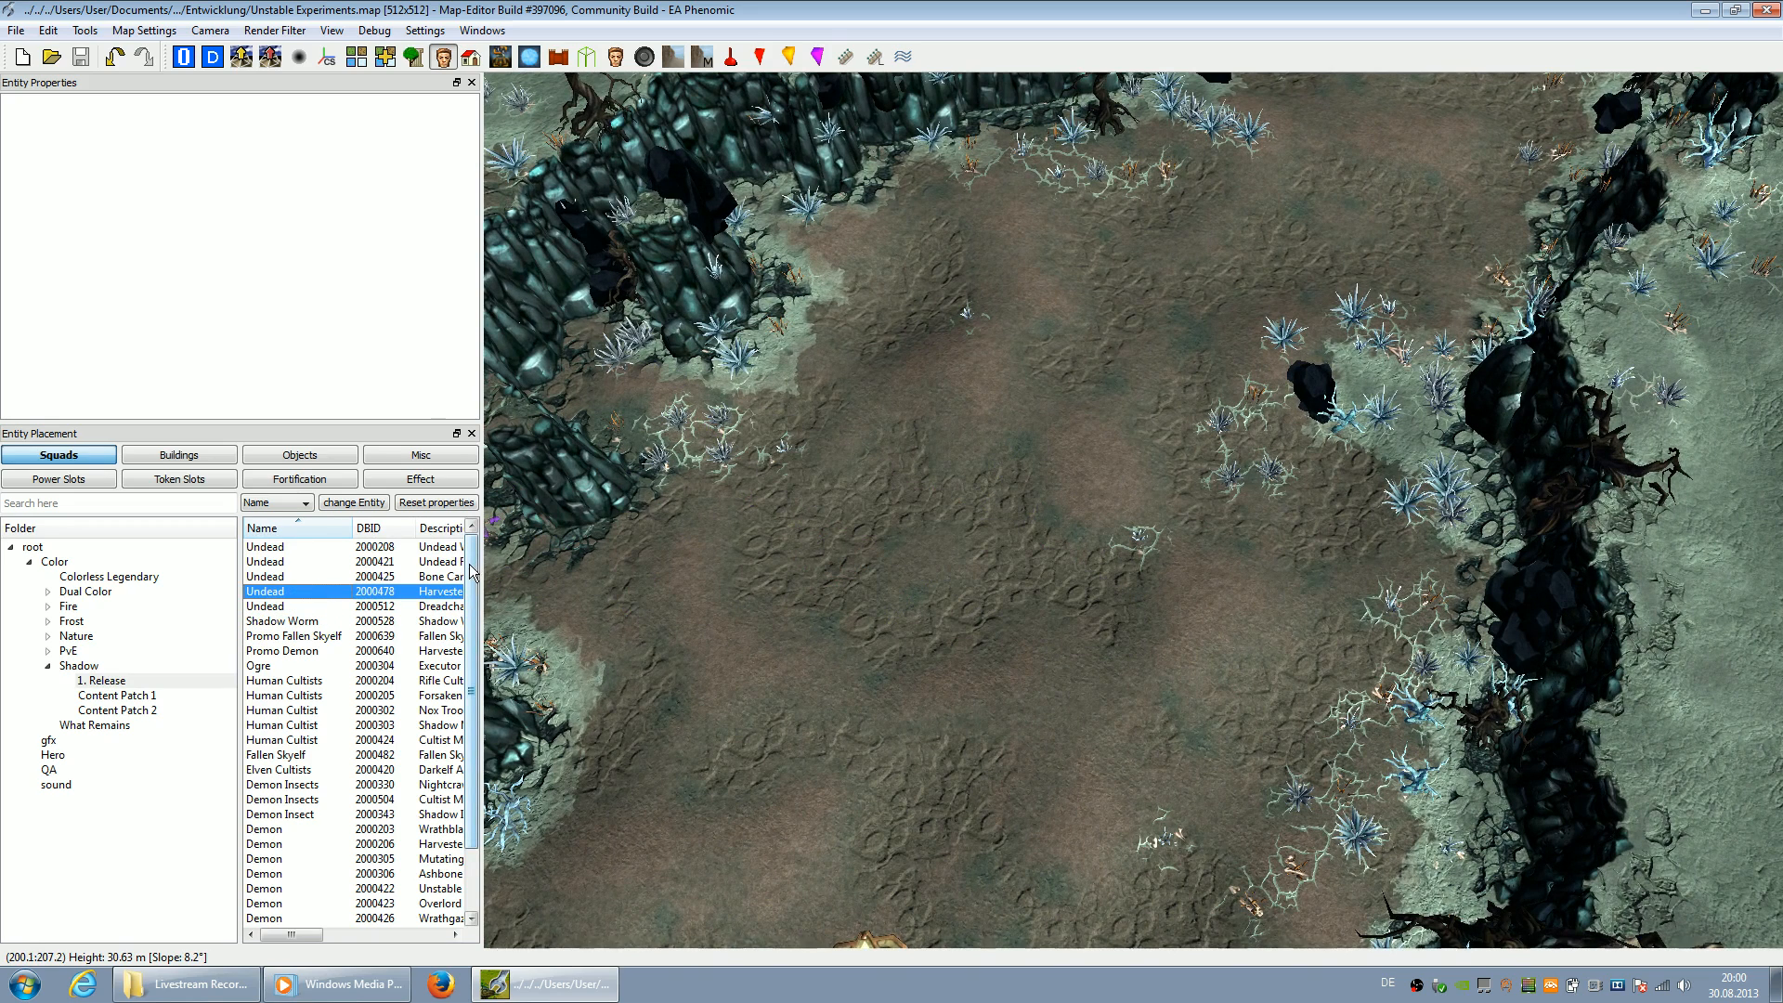
pyautogui.moveTo(482, 563); pyautogui.dragTo(570, 570)
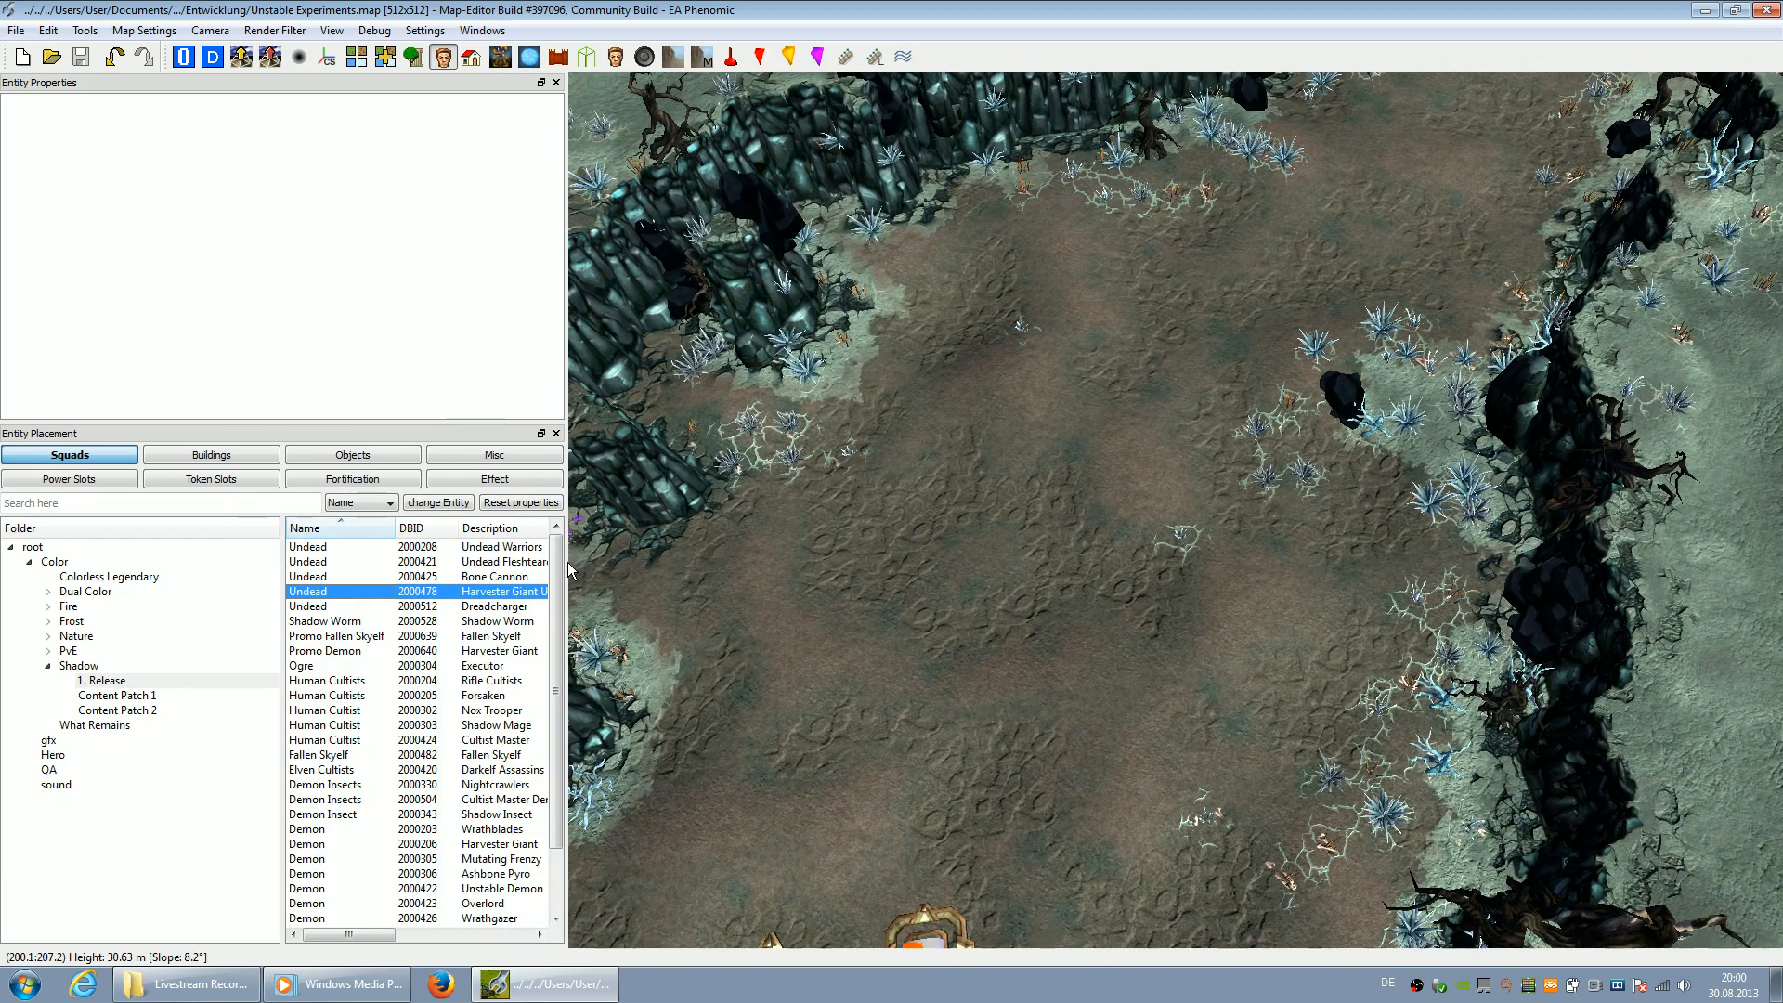
# Try to place an Undead Warriors squad on the open ground north of the start base, then return to object selection
pyautogui.click(505, 551)
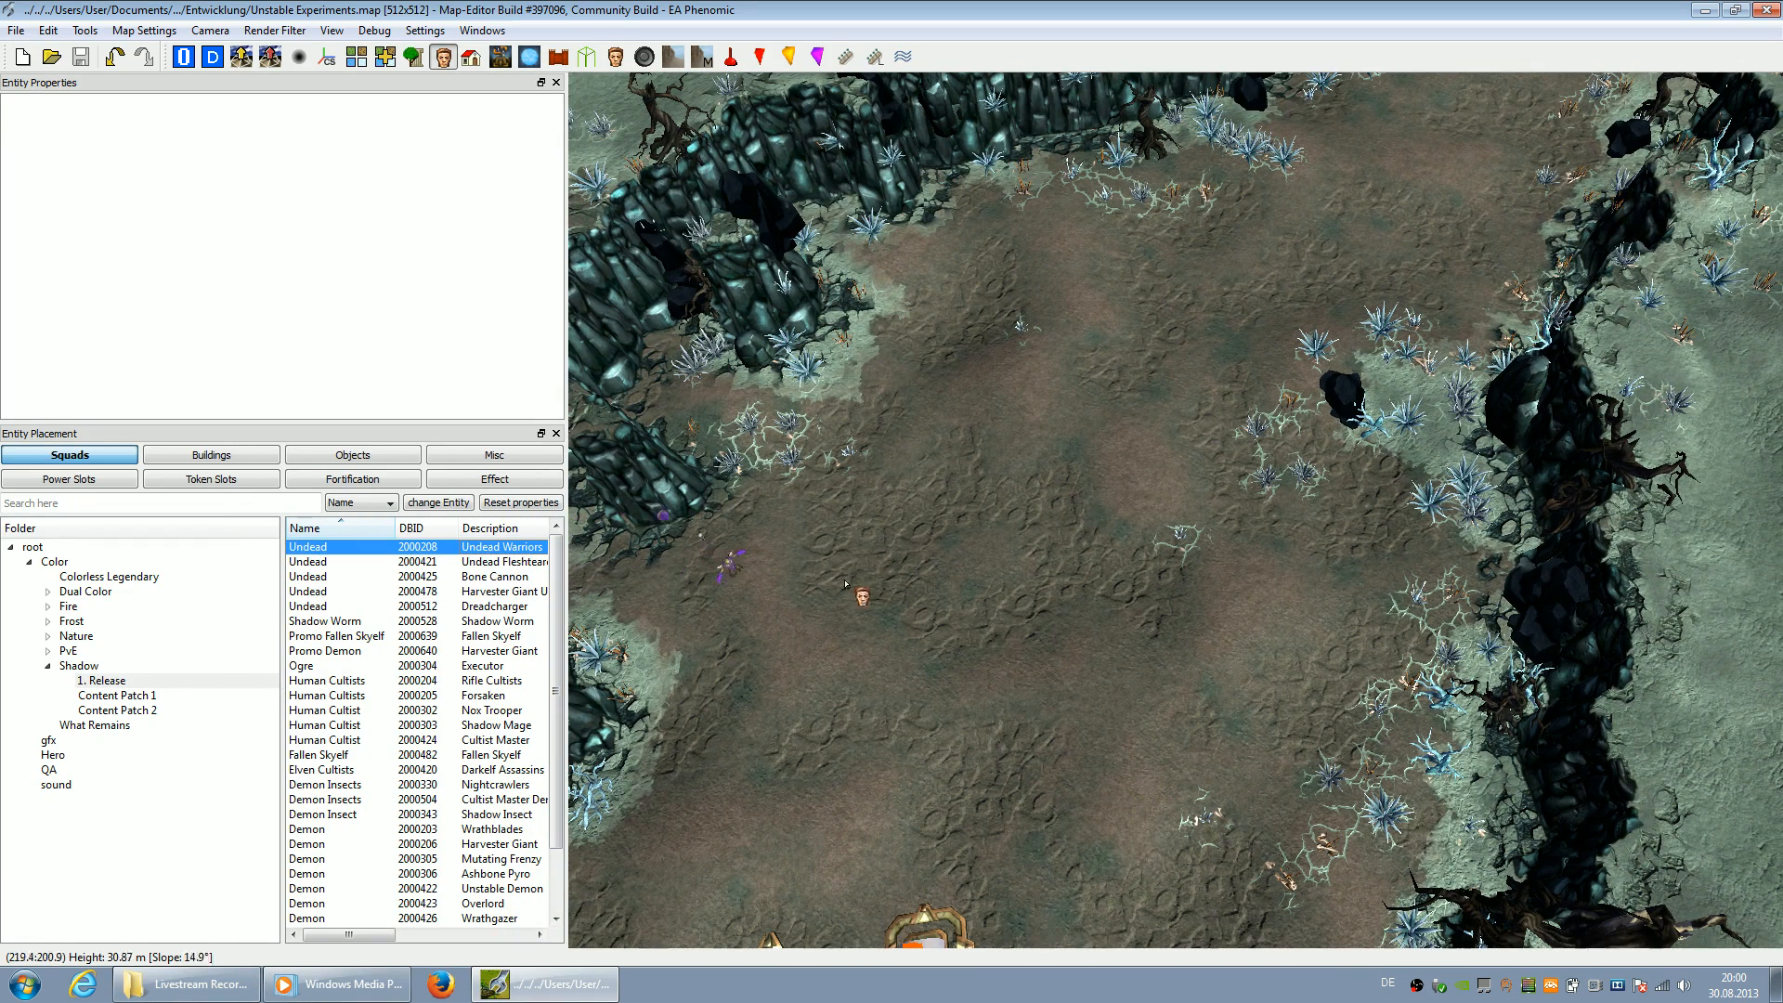
pyautogui.click(1033, 565)
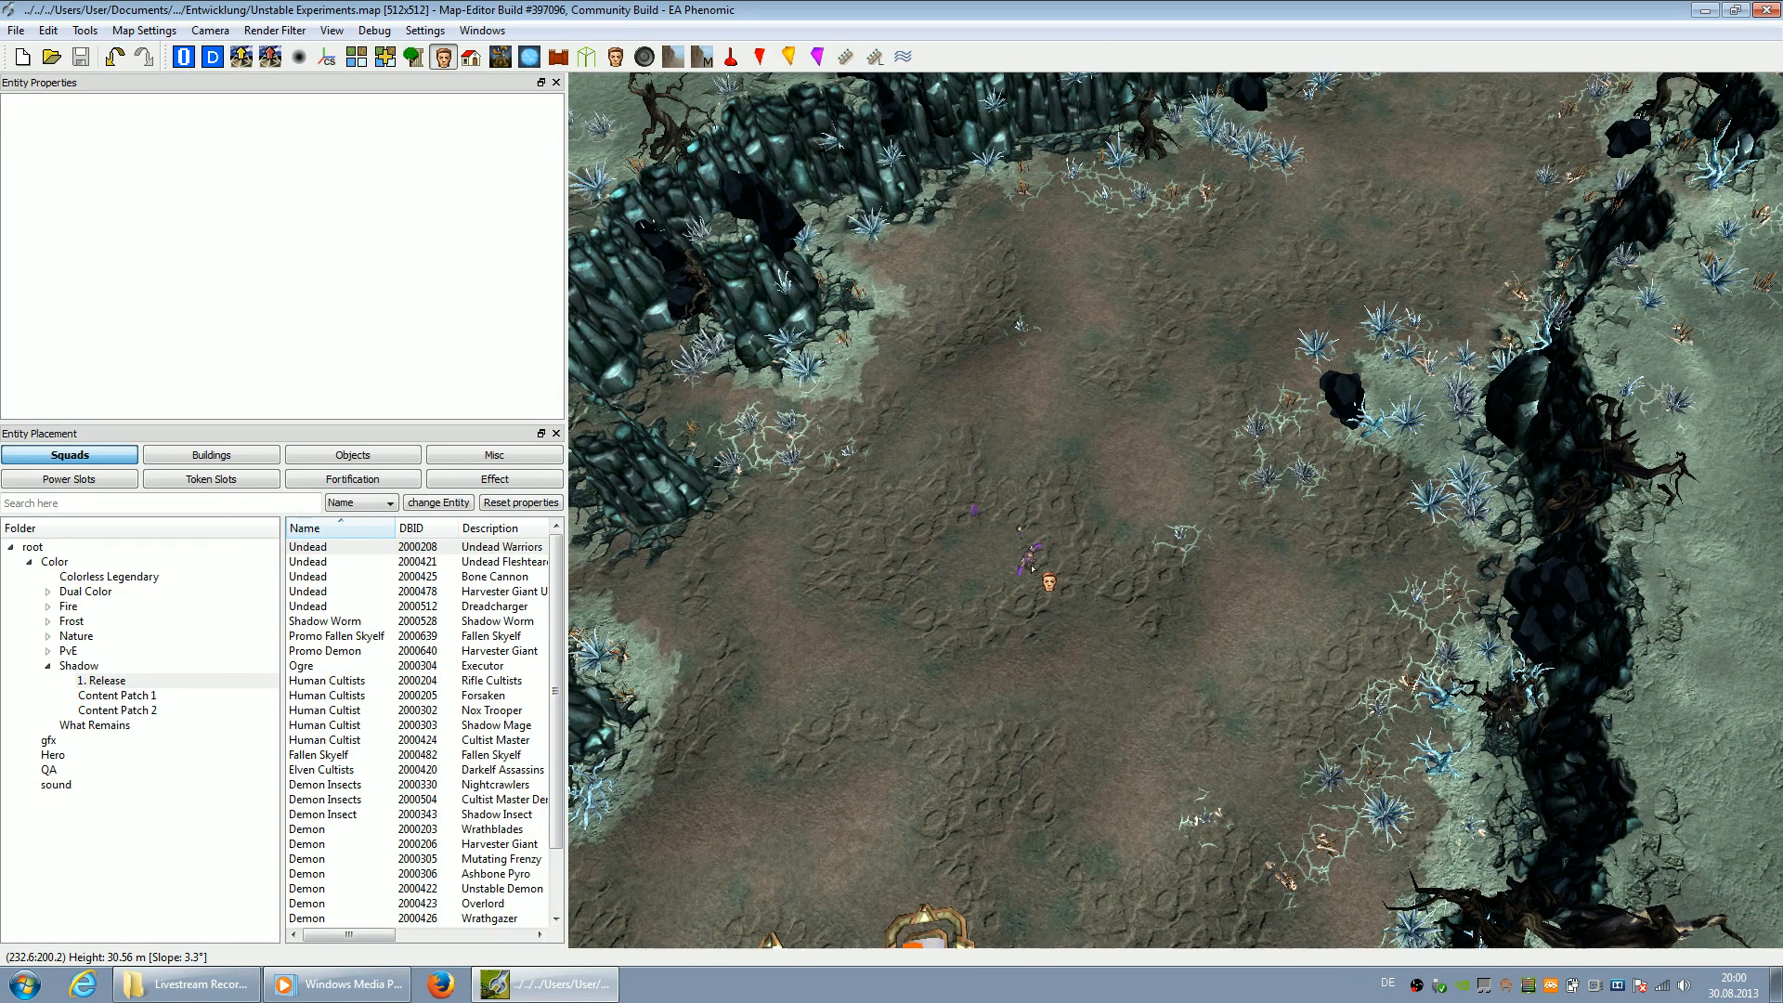
pyautogui.click(184, 57)
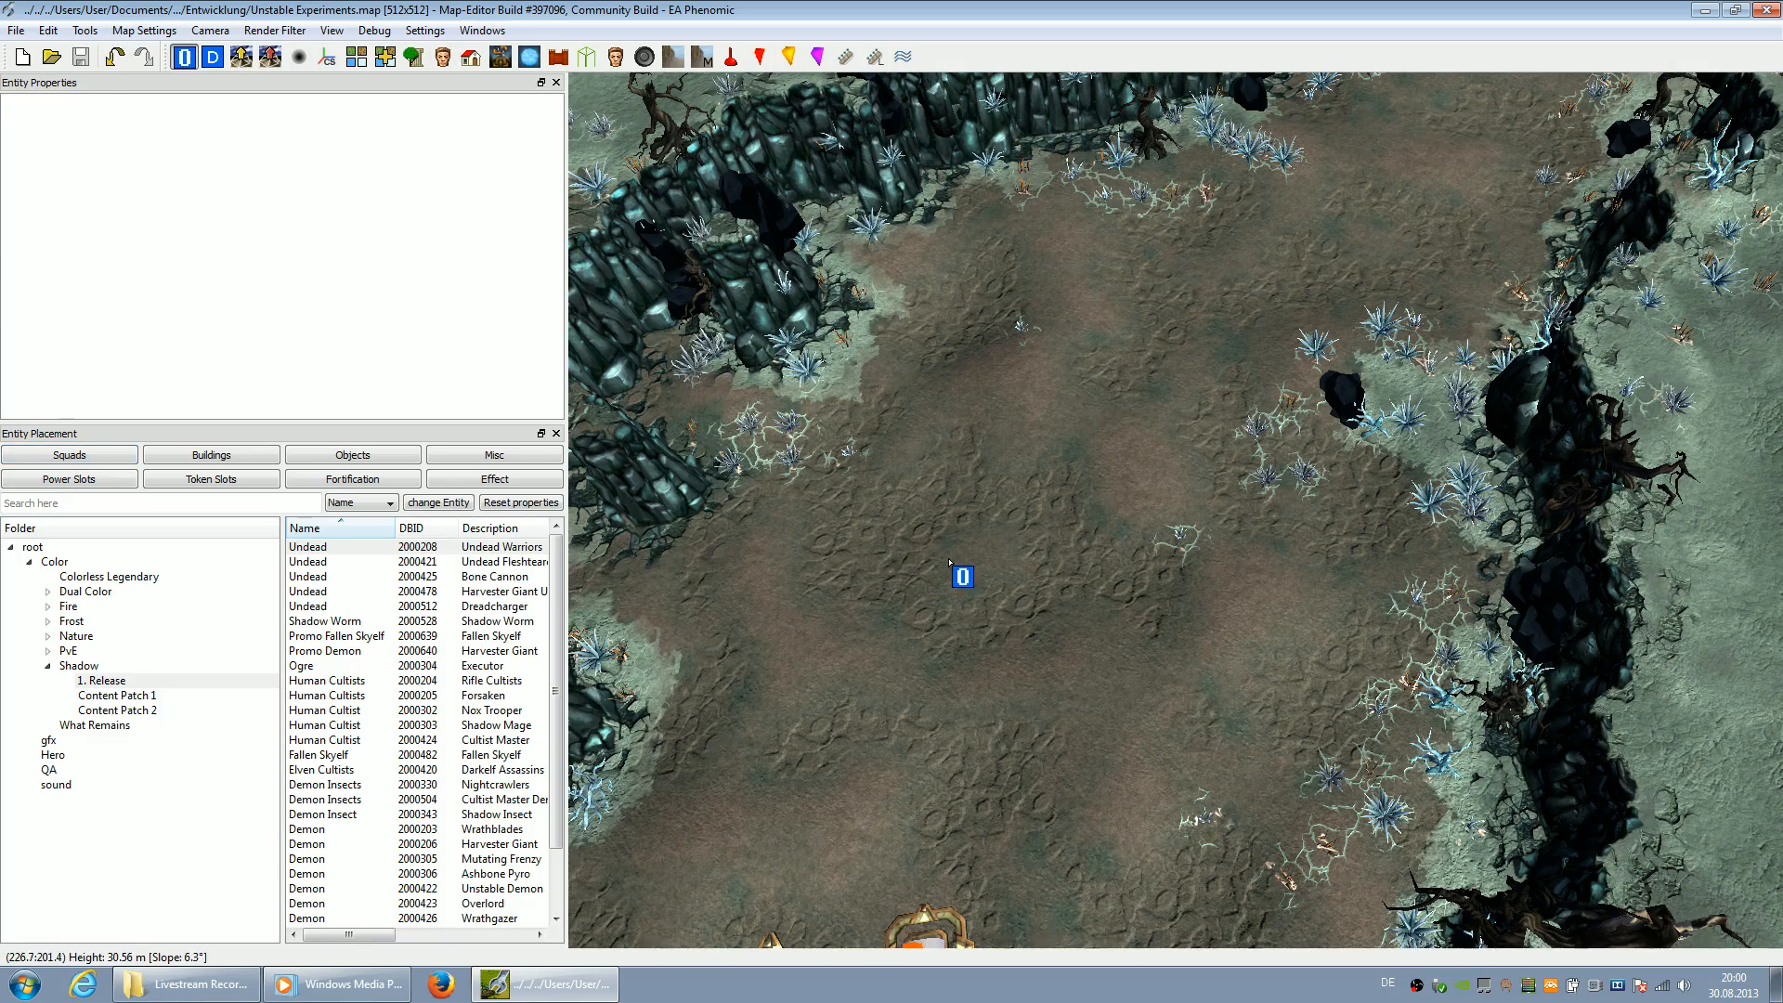
pyautogui.scroll(-3, 949, 563)
pyautogui.press('Down')
pyautogui.scroll(3, 956, 560)
pyautogui.press('Left')
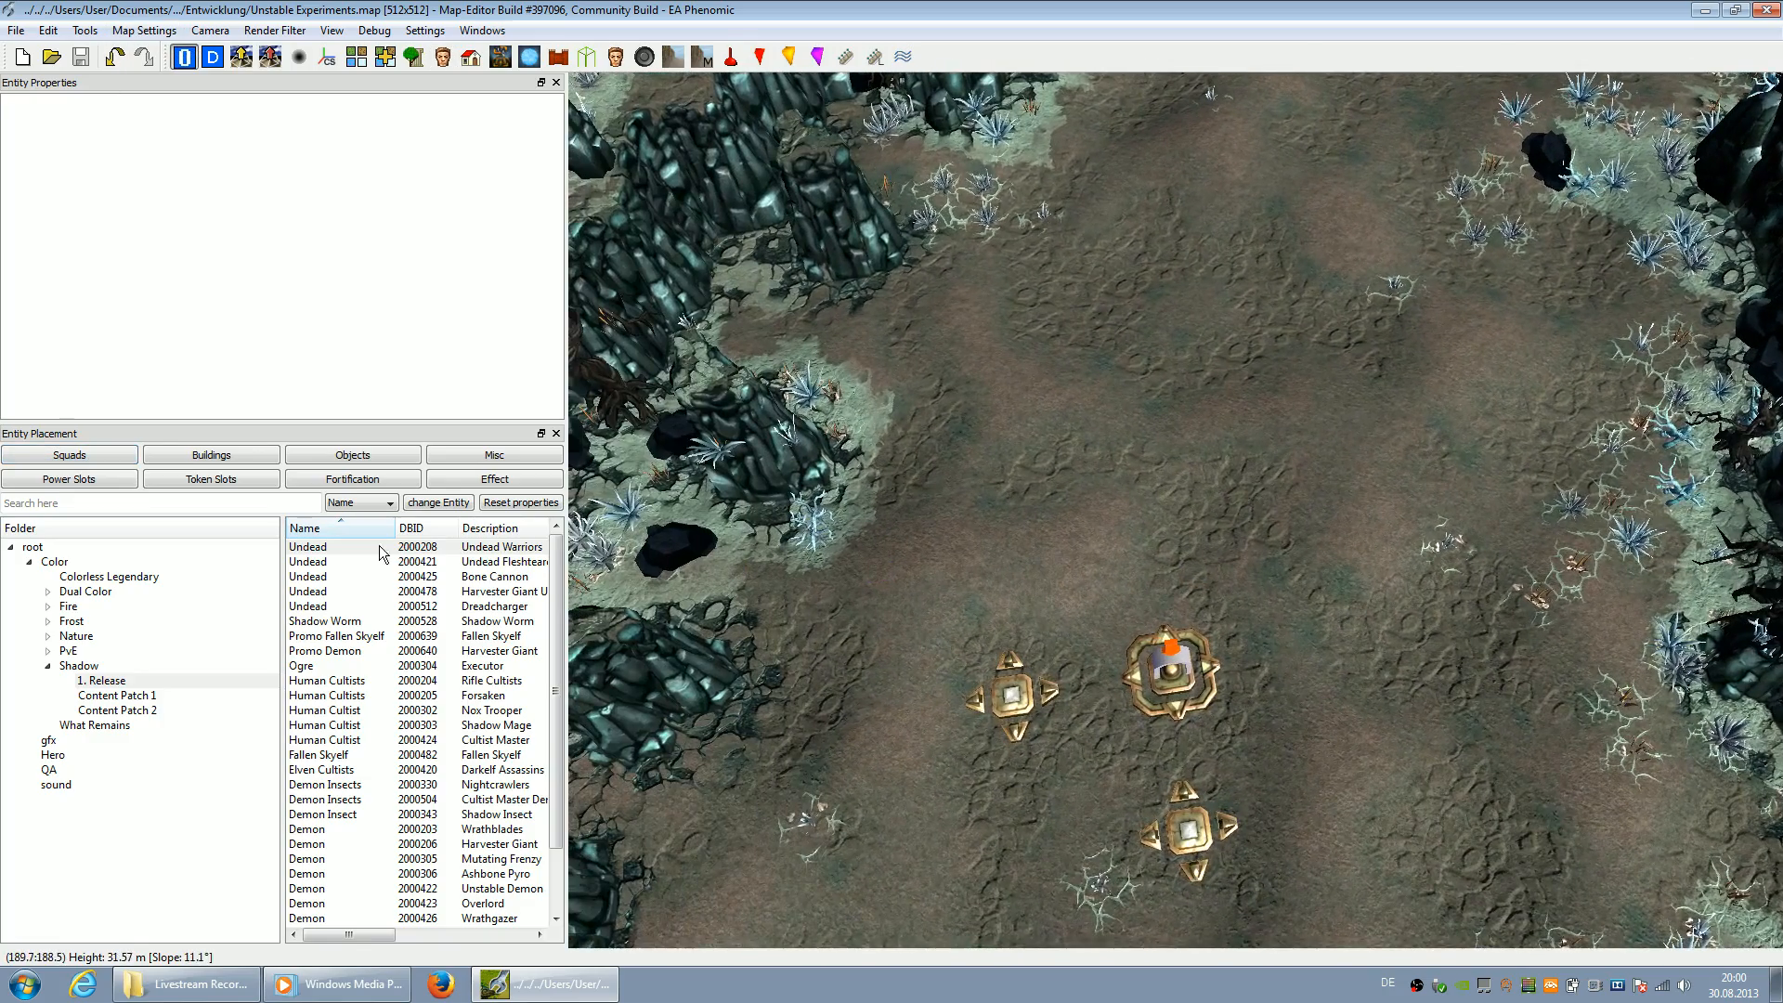
pyautogui.click(730, 57)
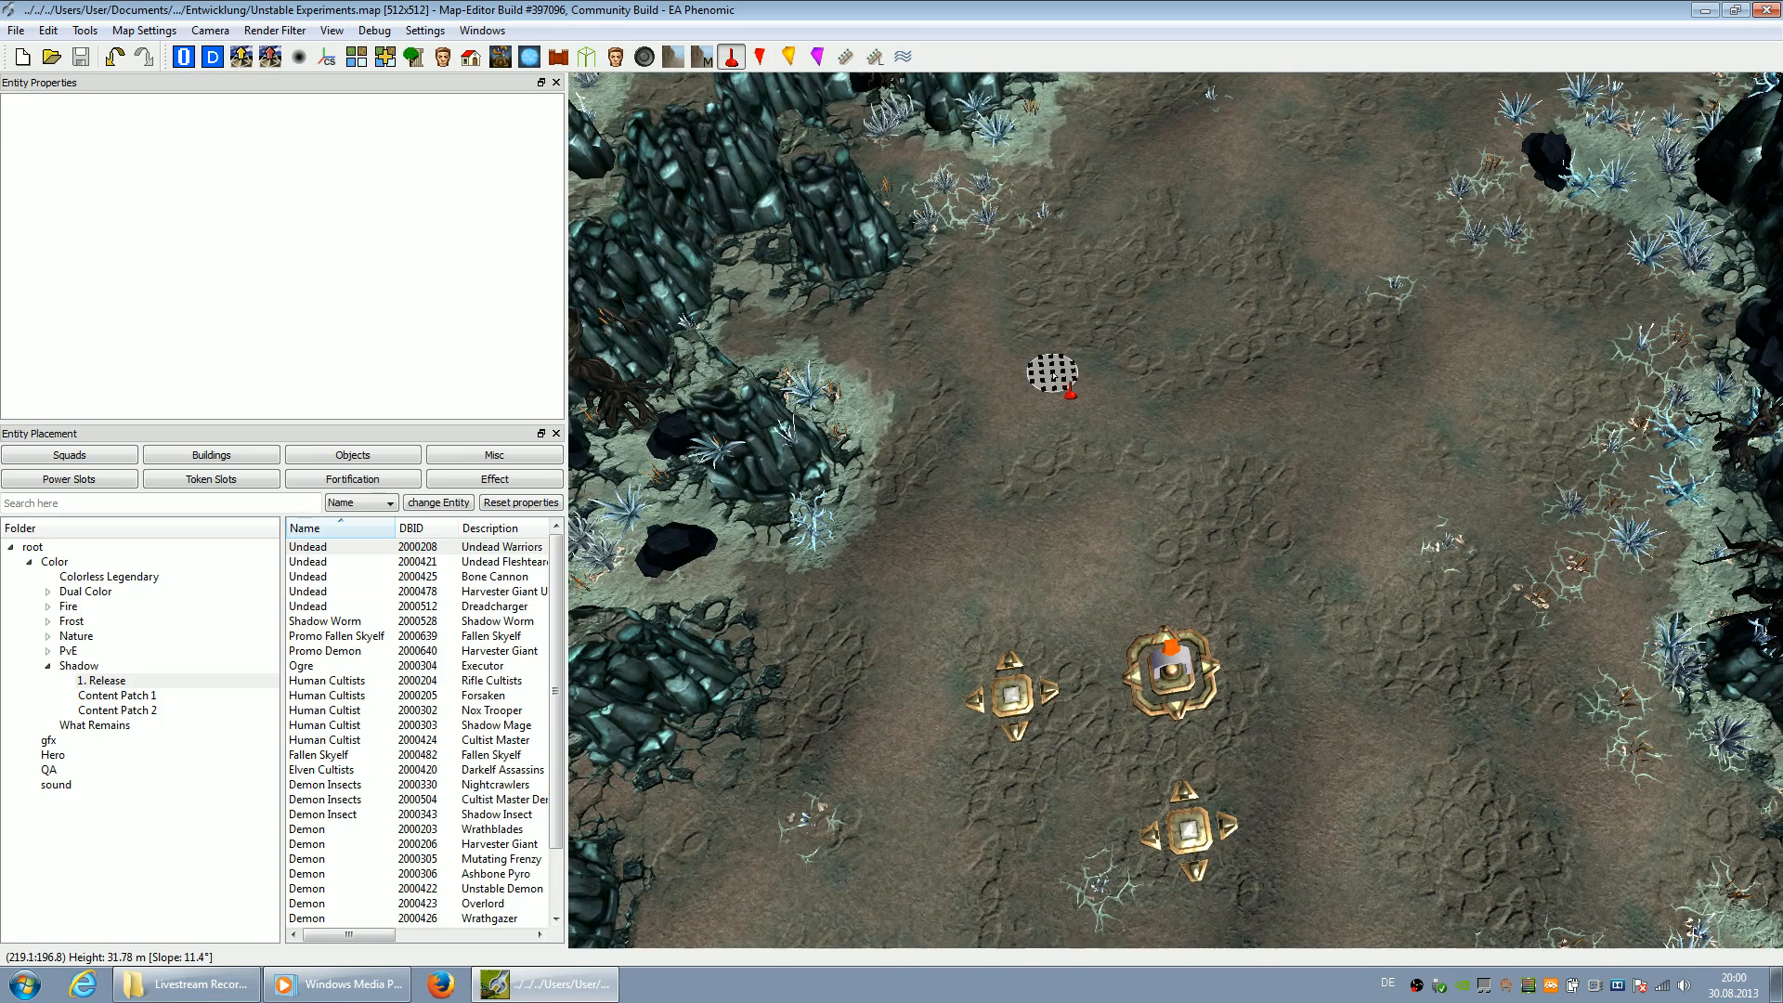
# Close the current map, restart the editor and reopen Unstable Experiments.map
pyautogui.click(16, 29)
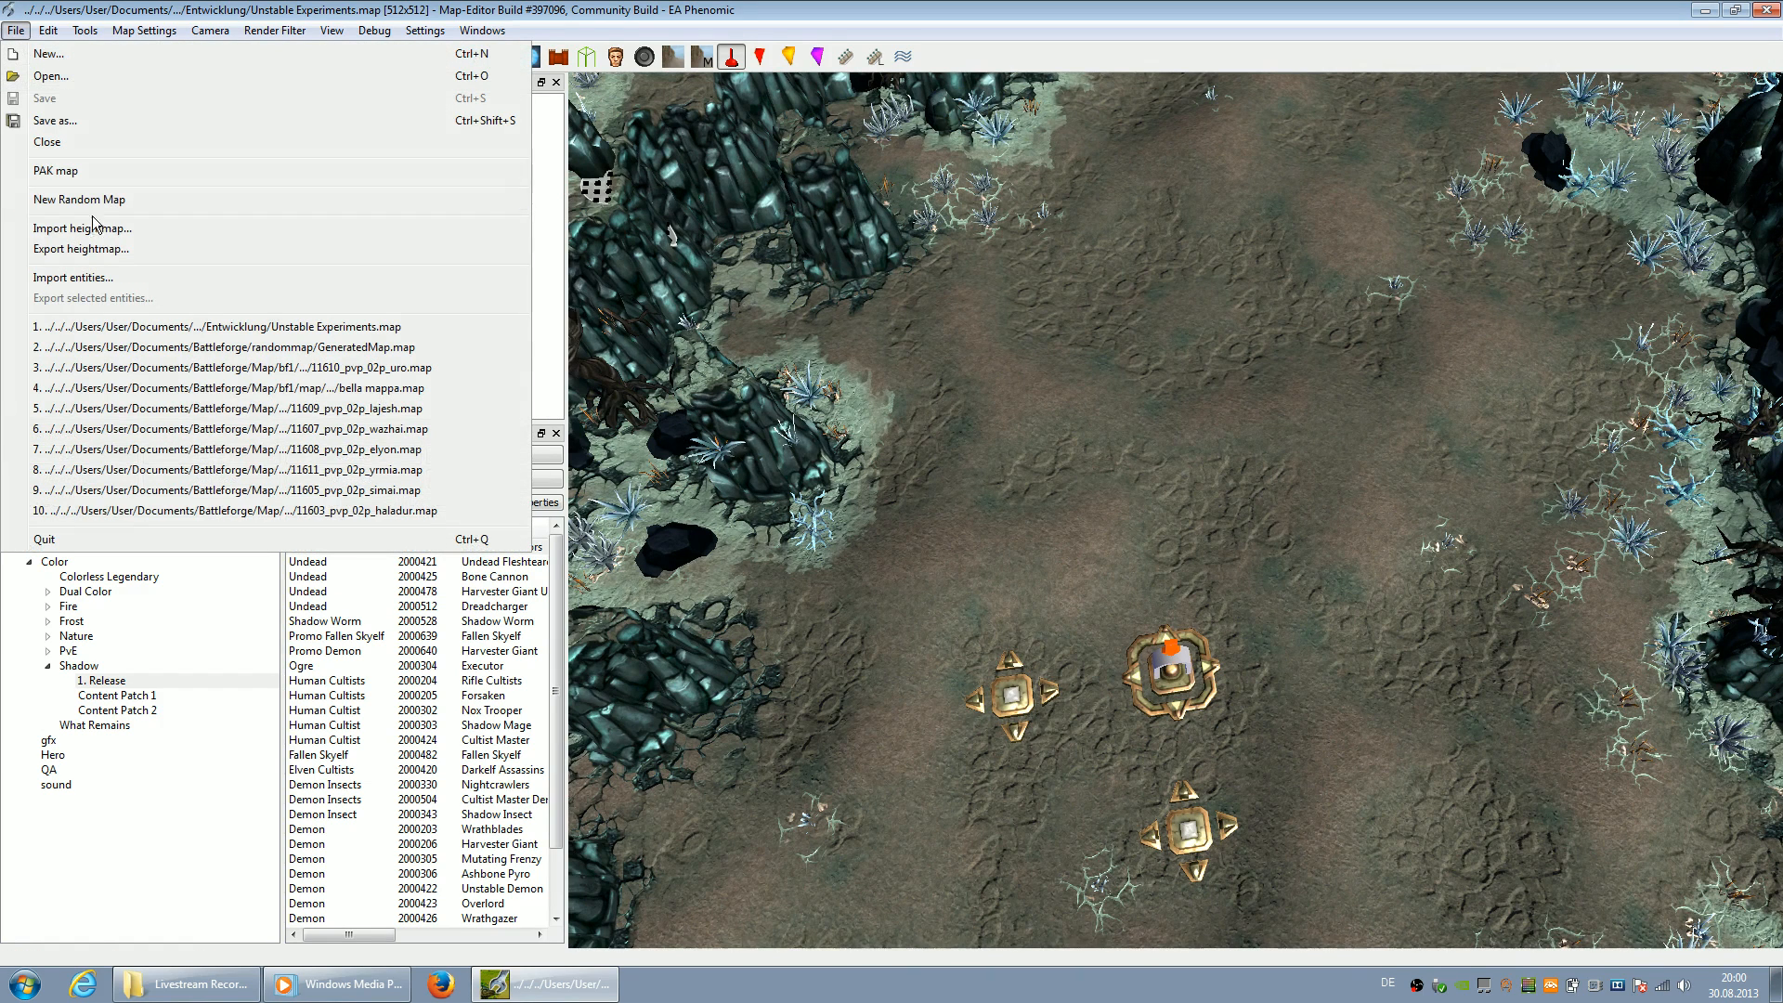
pyautogui.click(47, 144)
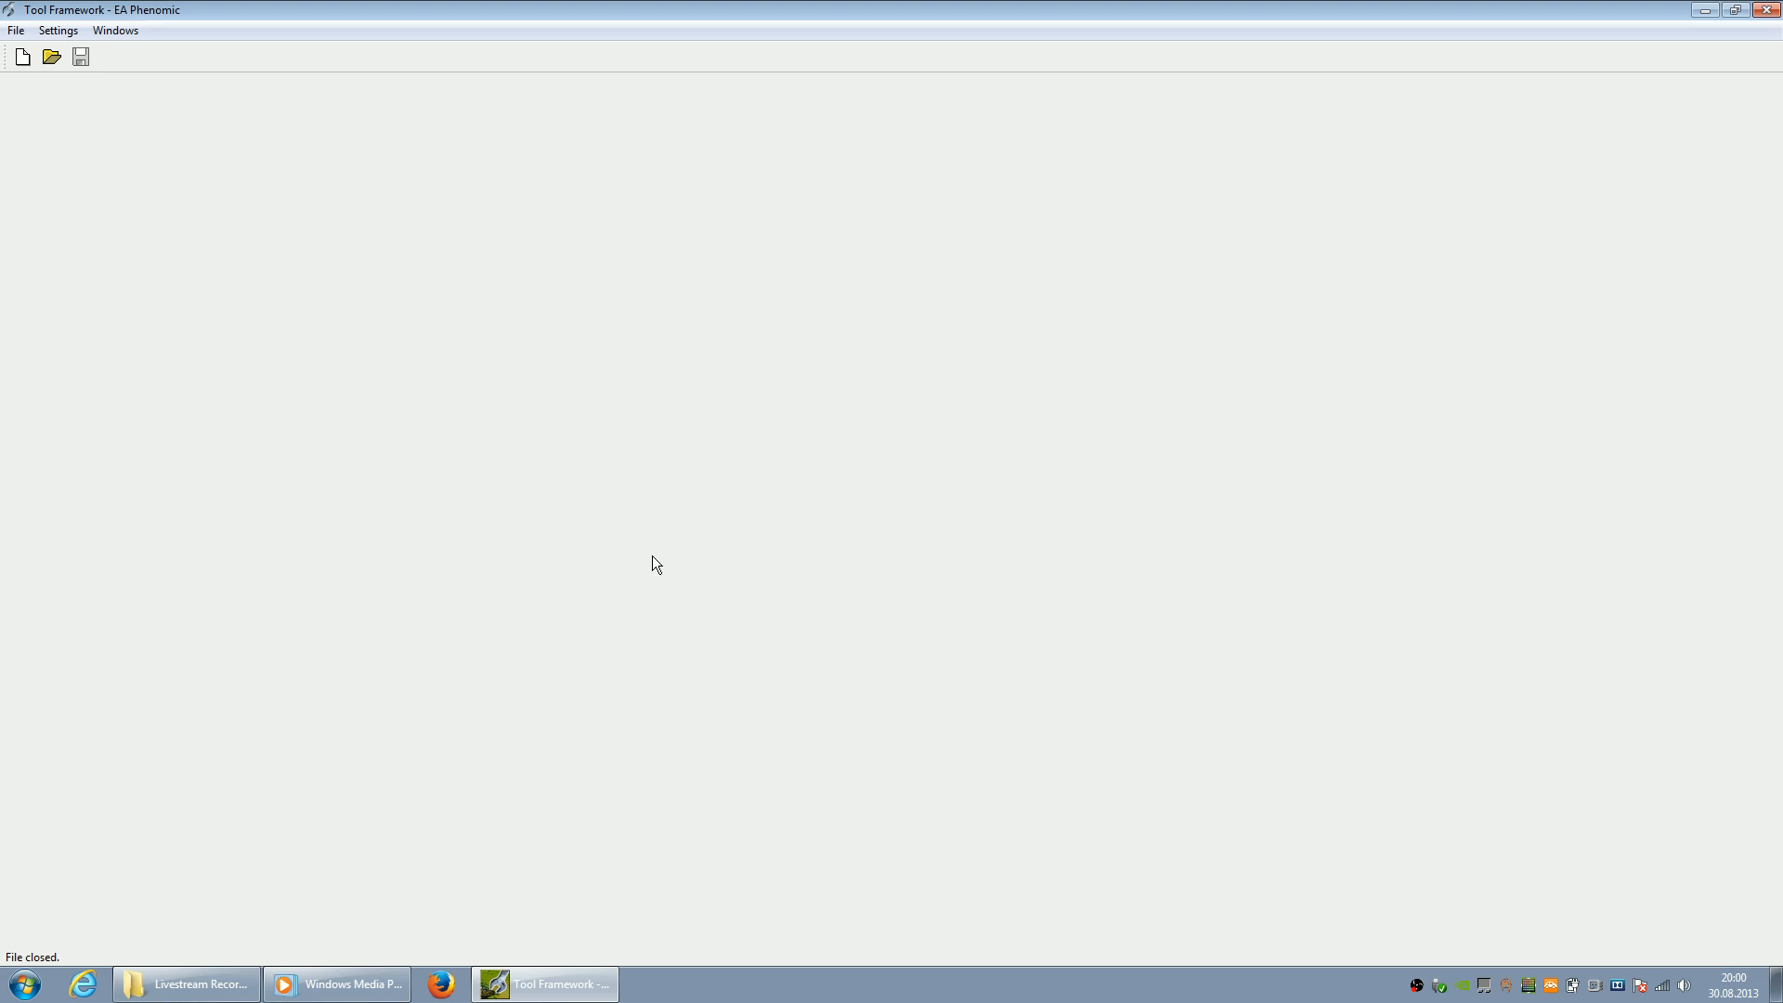
pyautogui.click(1780, 5)
pyautogui.click(15, 31)
pyautogui.click(79, 196)
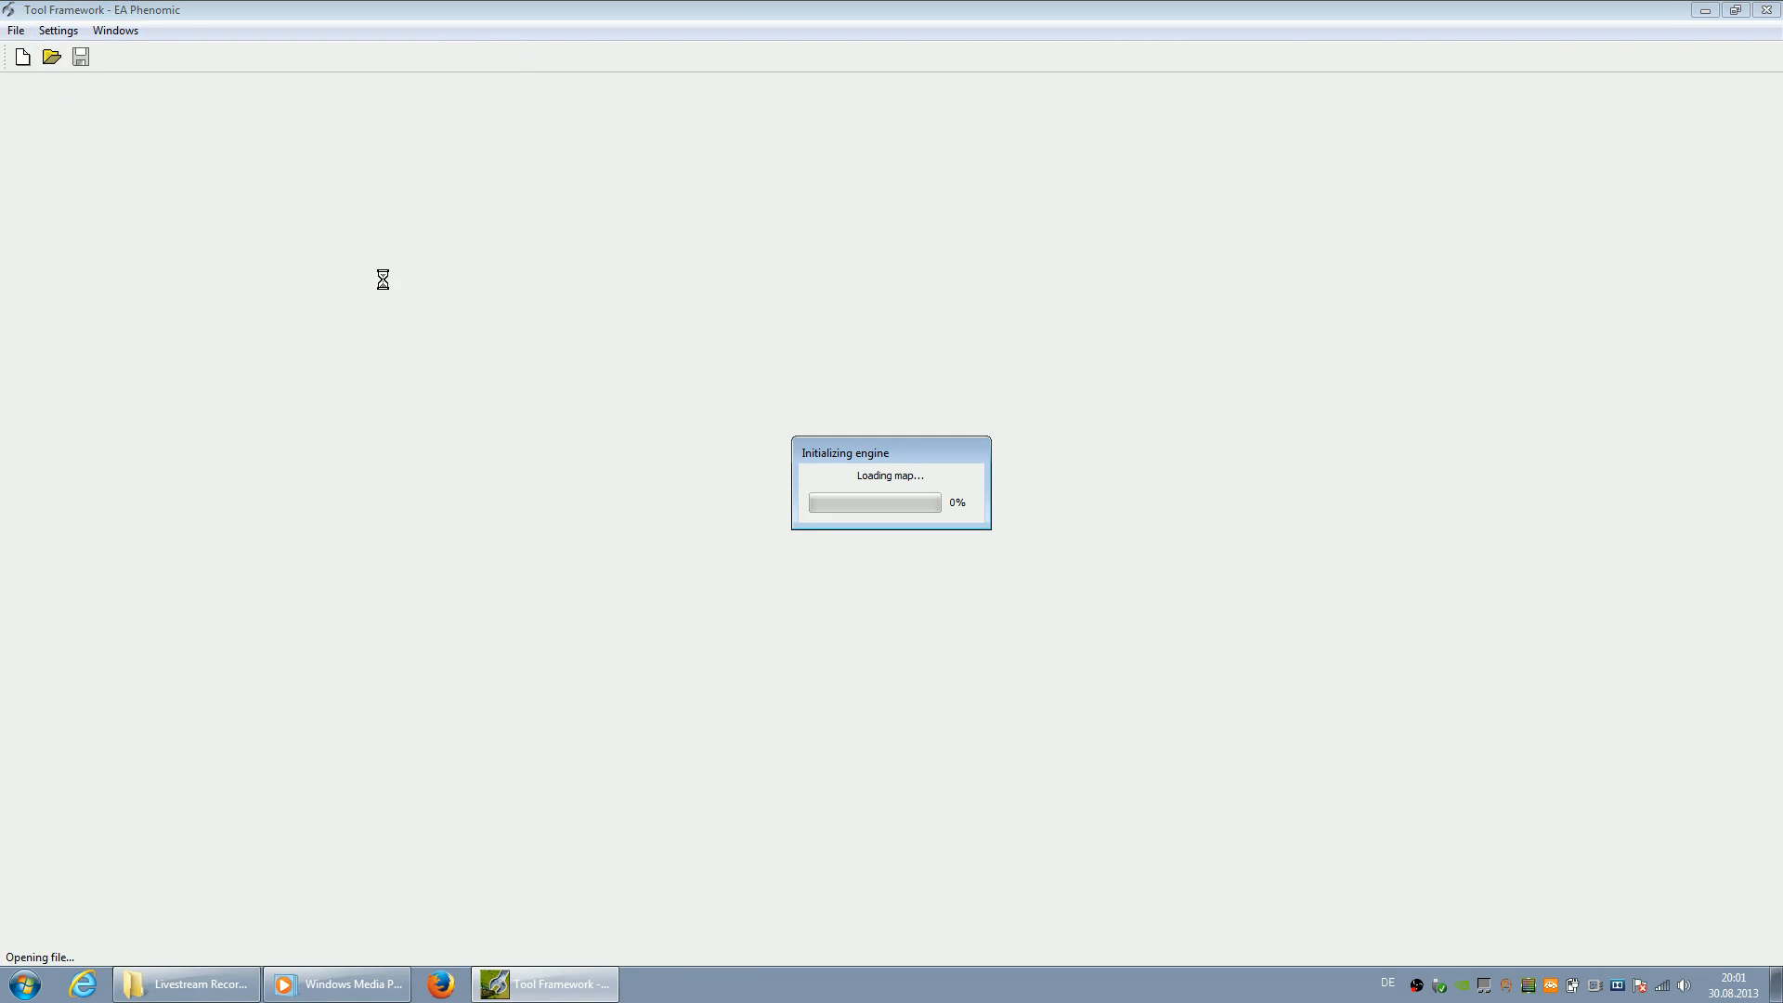
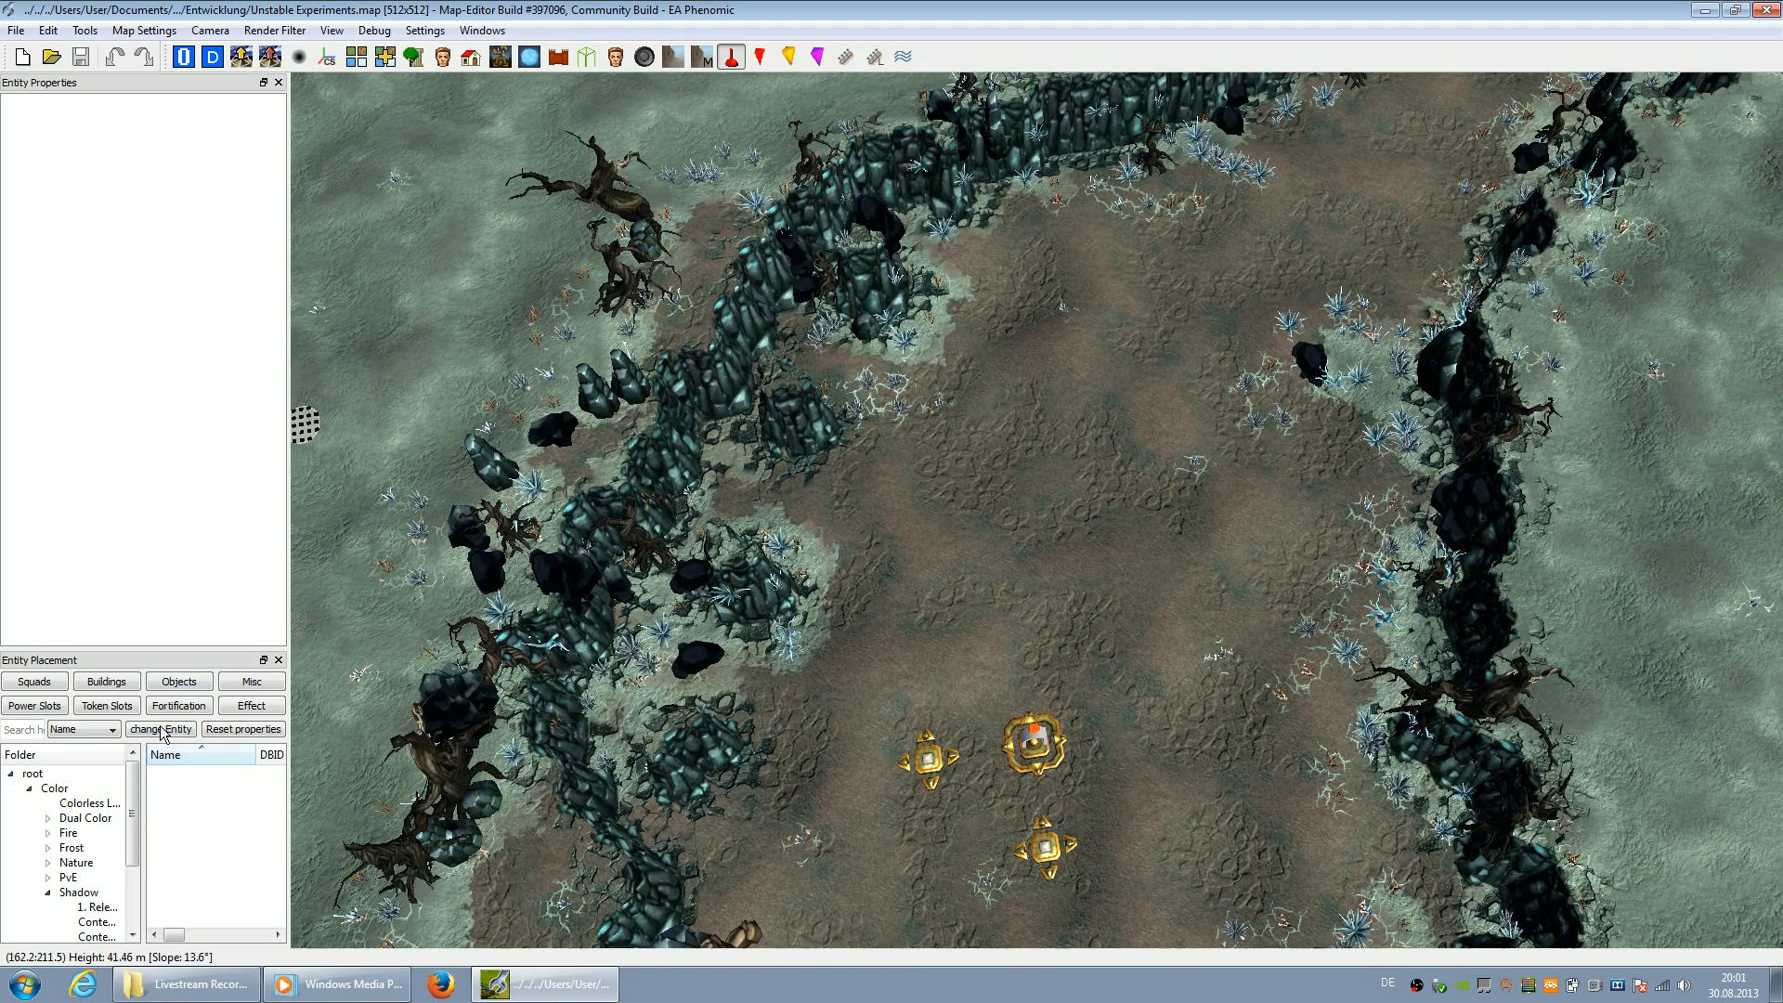
# Enlarge the entity placement list and place an Undead Warriors squad from Shadow's 1. Release folder on the ground north of the start base
pyautogui.moveTo(186, 649); pyautogui.dragTo(181, 464)
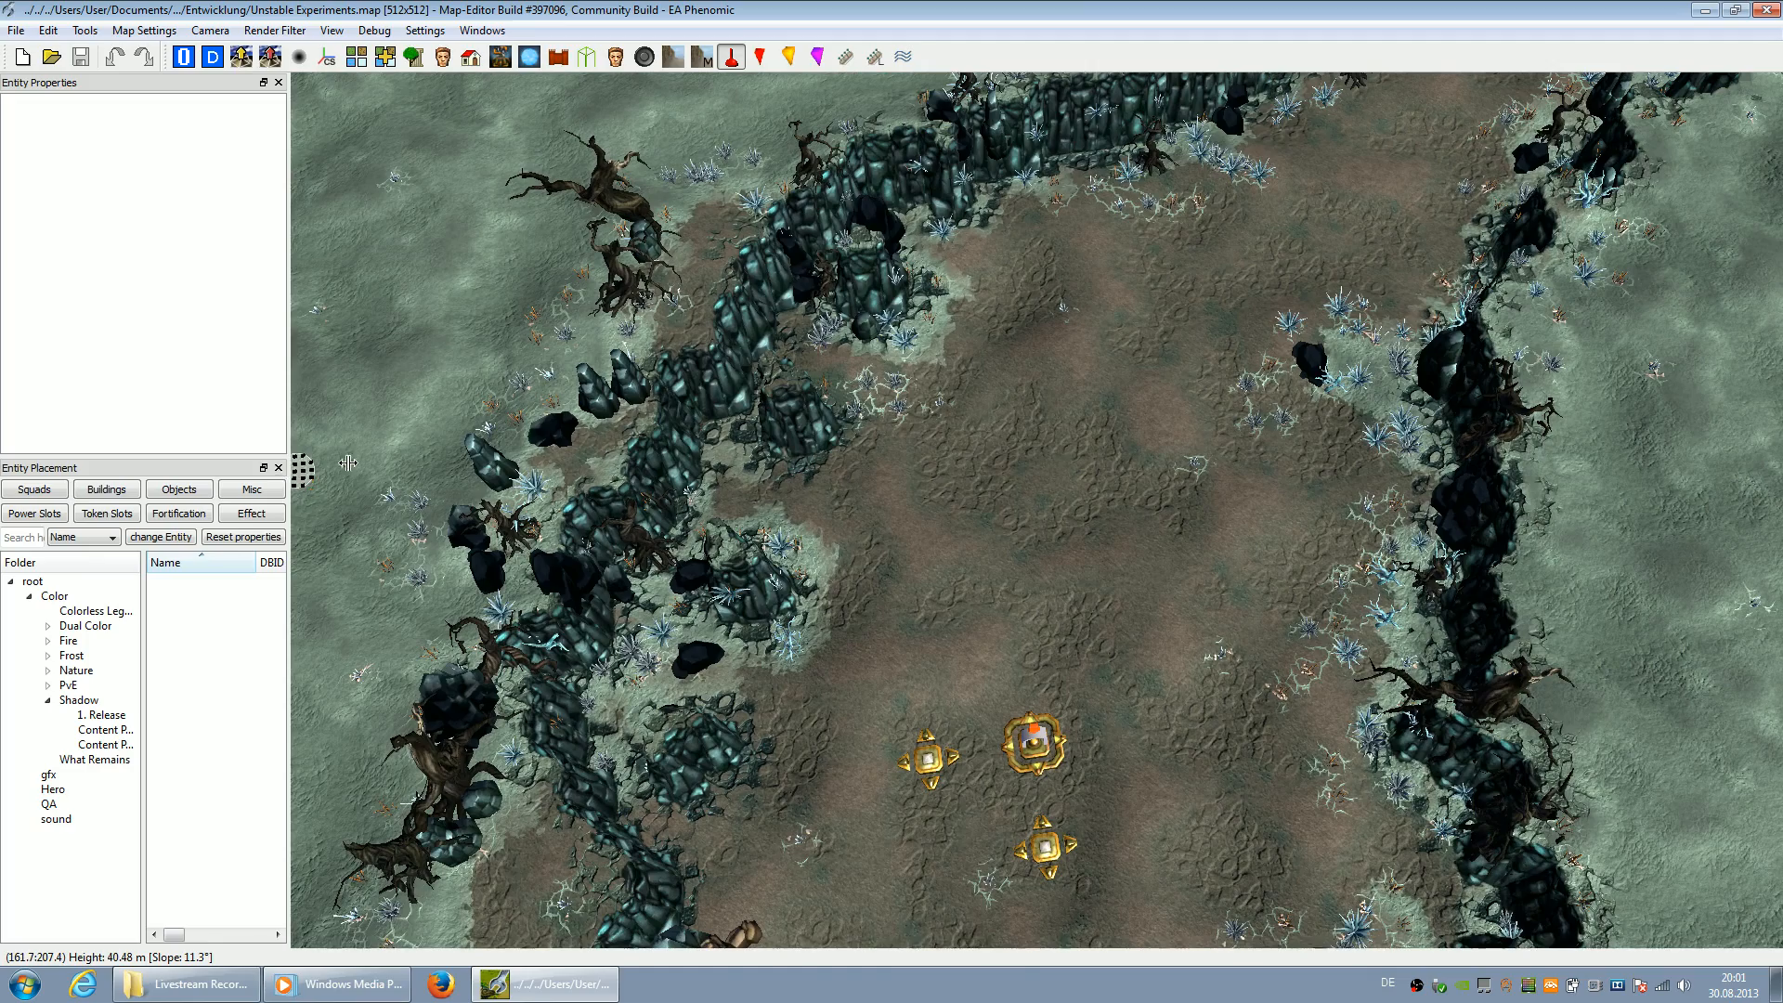
pyautogui.moveTo(348, 462); pyautogui.dragTo(450, 470)
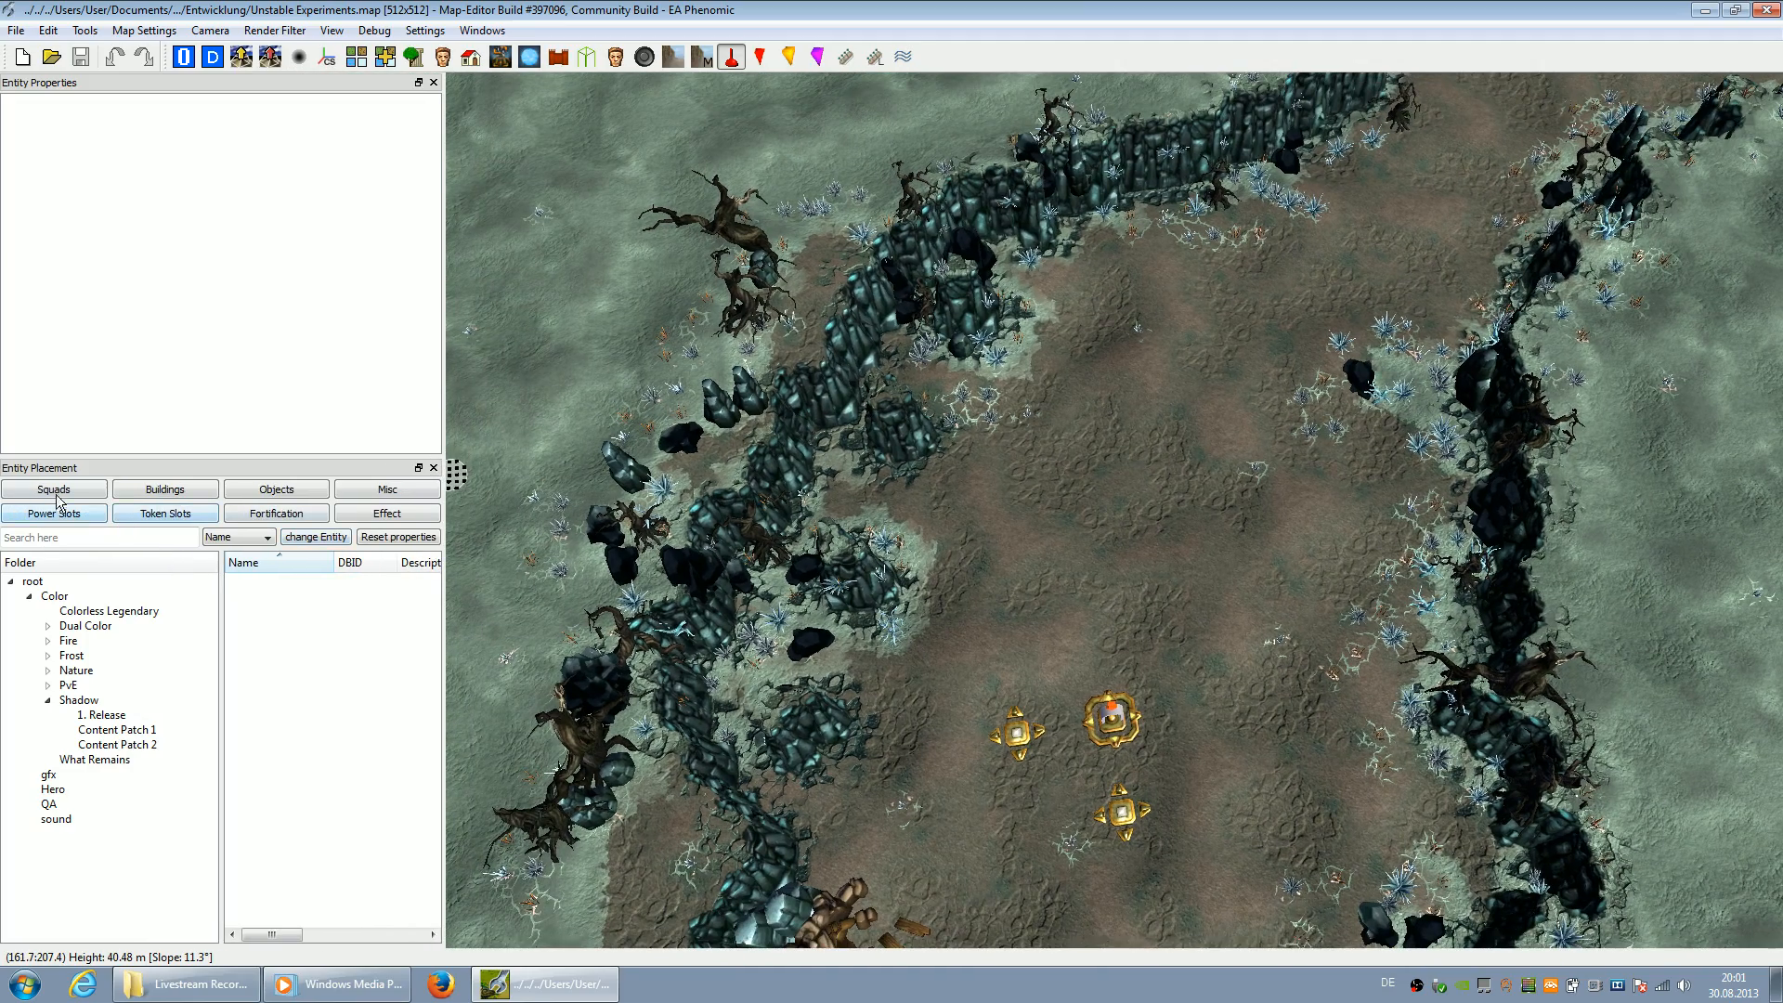
pyautogui.click(102, 715)
pyautogui.click(316, 582)
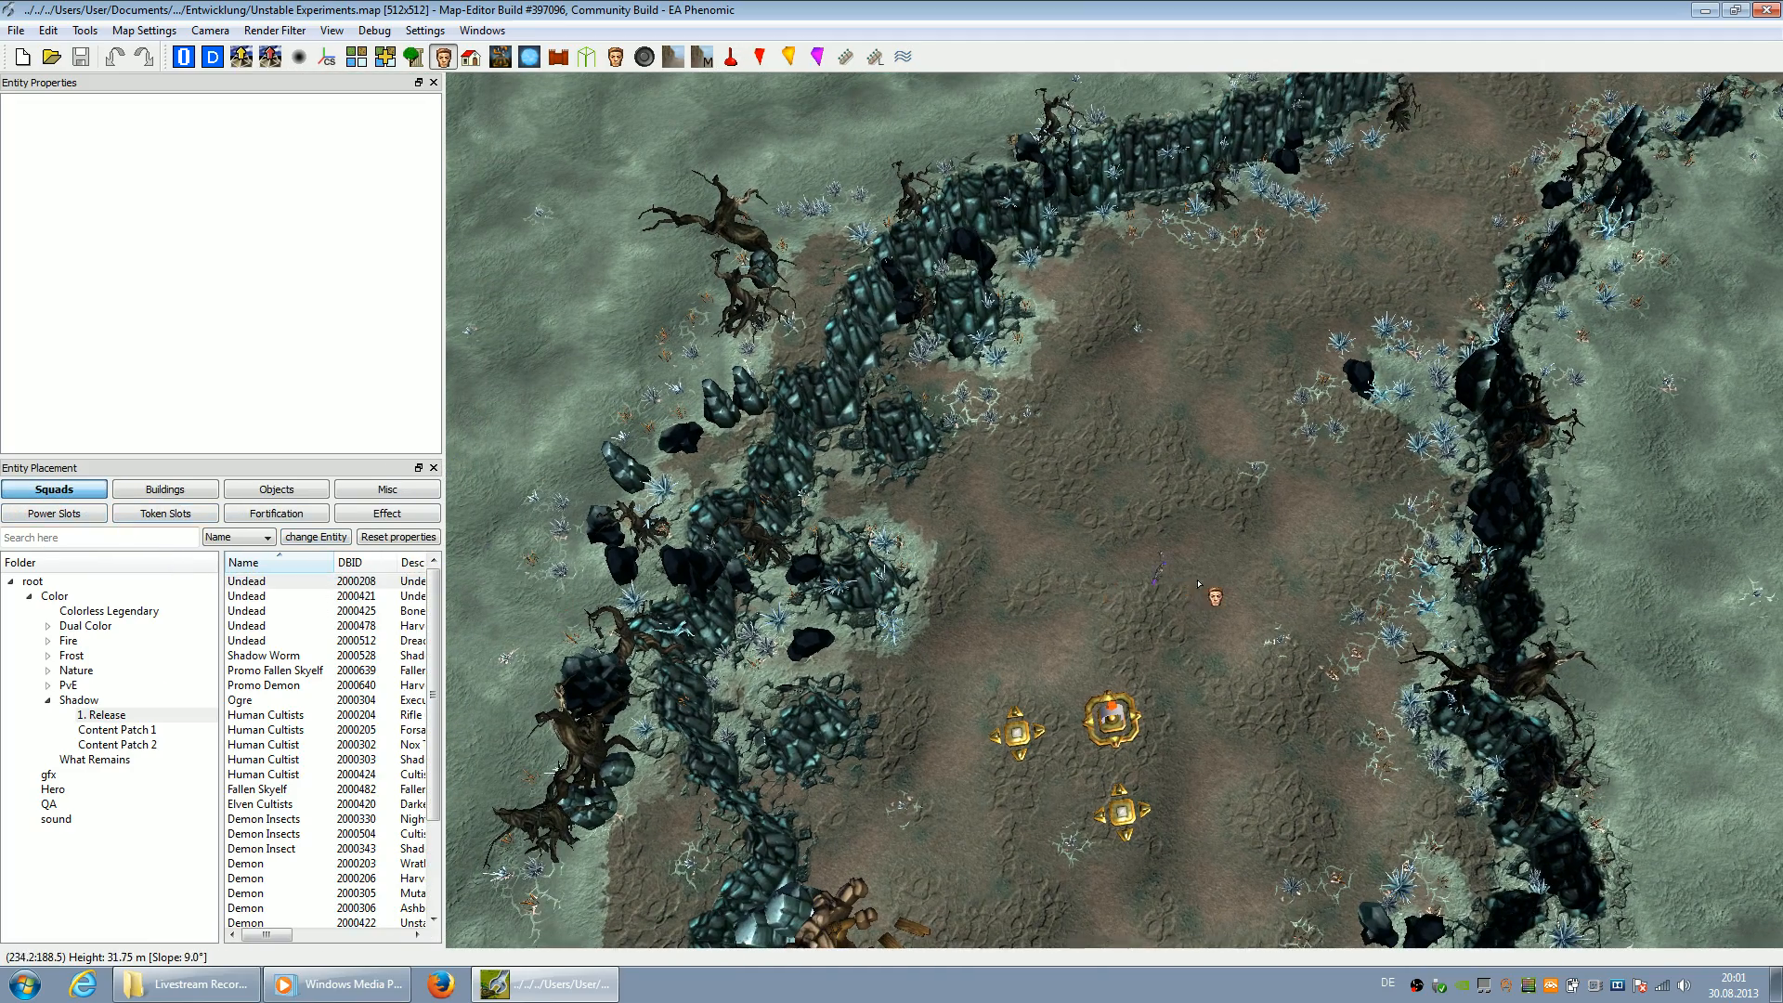
pyautogui.scroll(3, 1150, 523)
pyautogui.click(1147, 525)
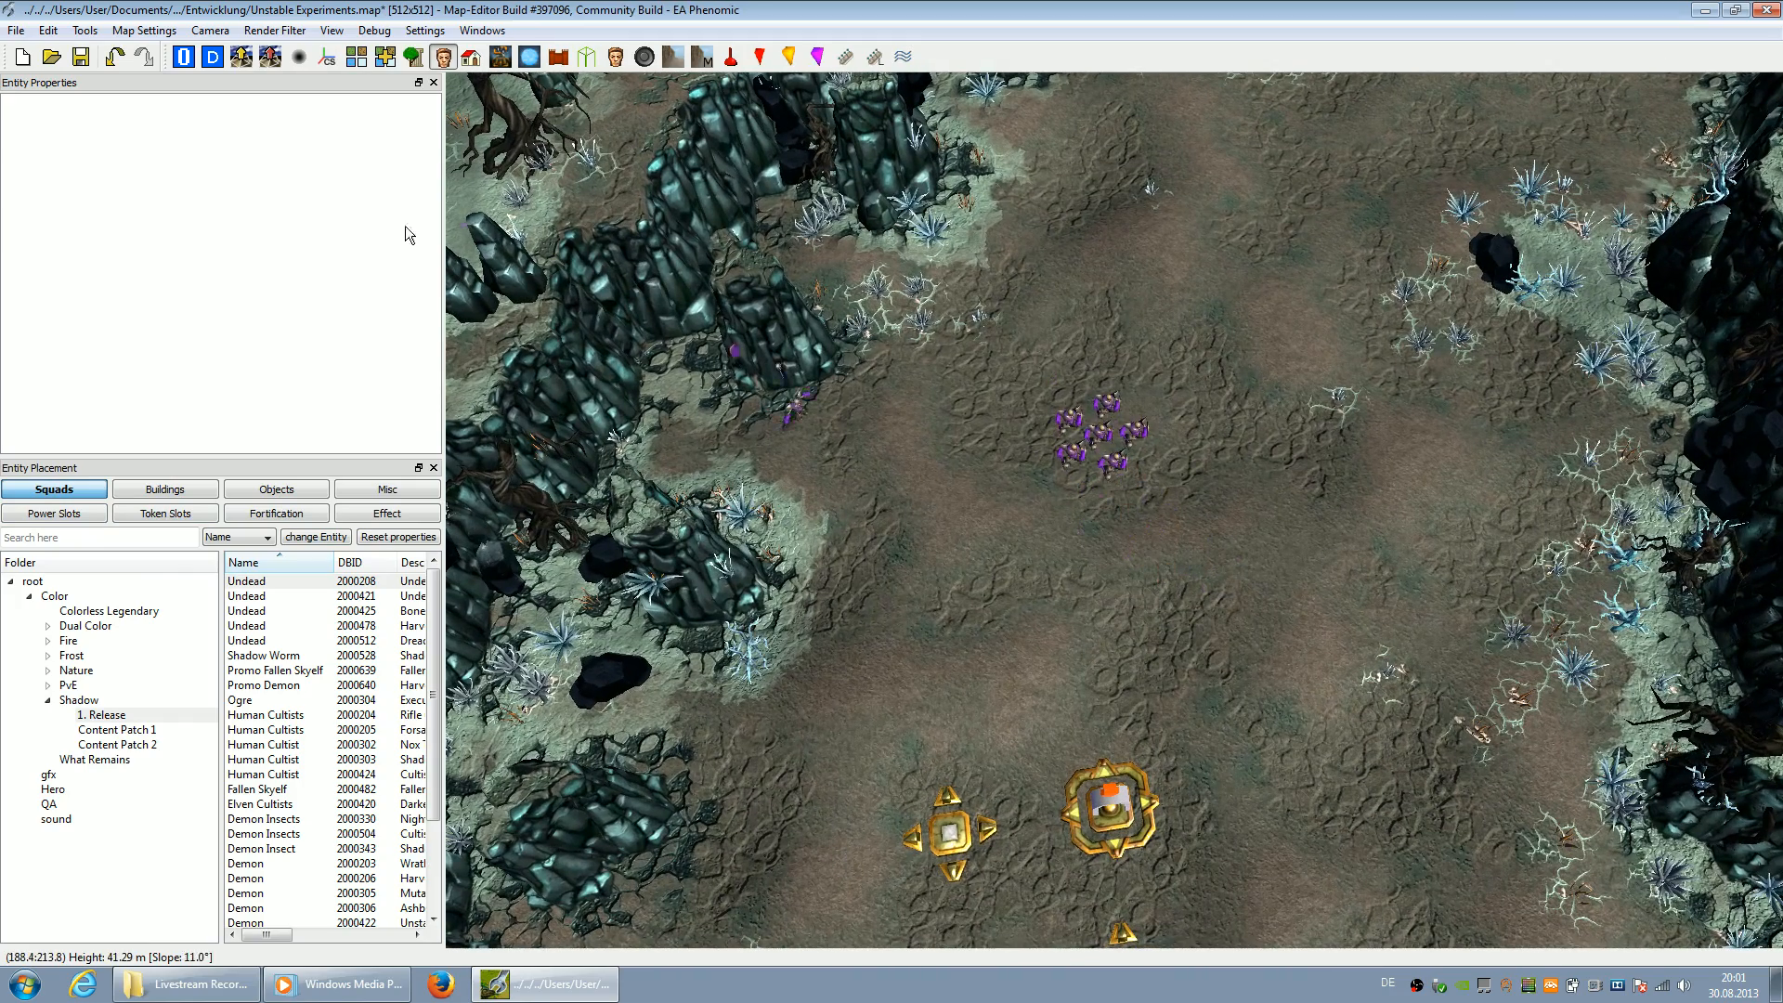
# Rotate the placed Undead Warriors squad to 51° and save the map
pyautogui.click(184, 57)
pyautogui.click(1108, 452)
pyautogui.moveTo(1223, 529); pyautogui.dragTo(1304, 516)
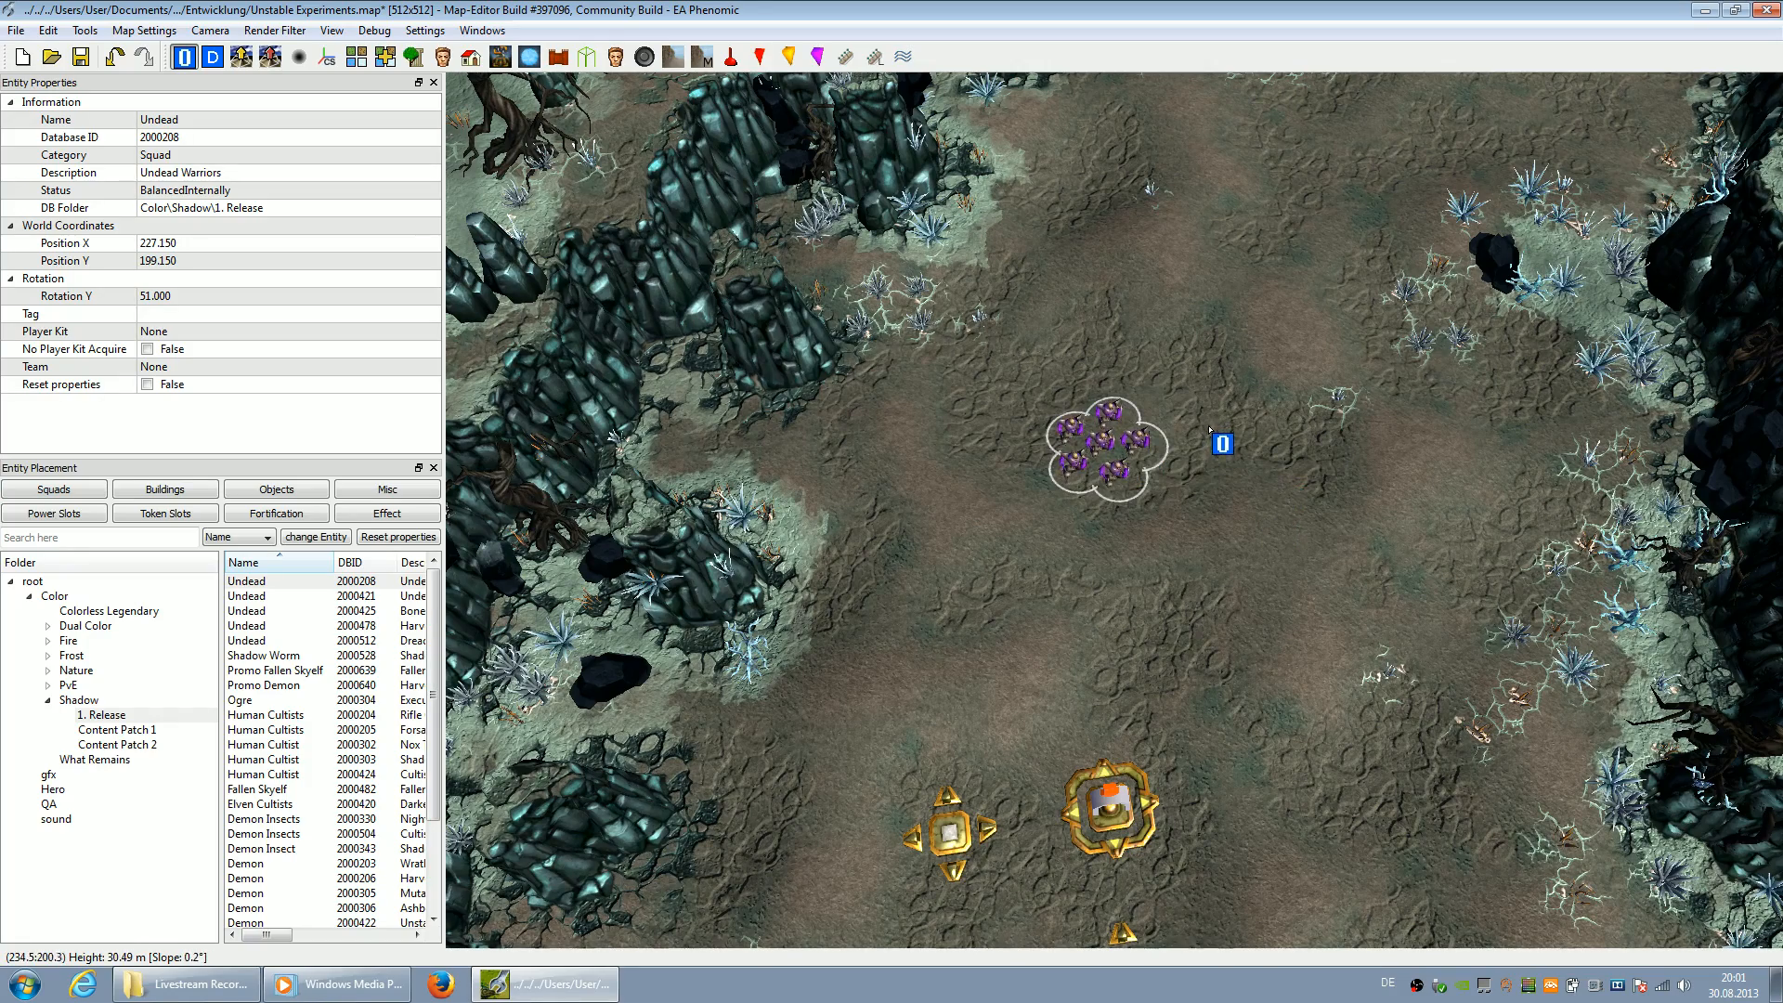
pyautogui.scroll(-2, 1227, 443)
pyautogui.click(78, 52)
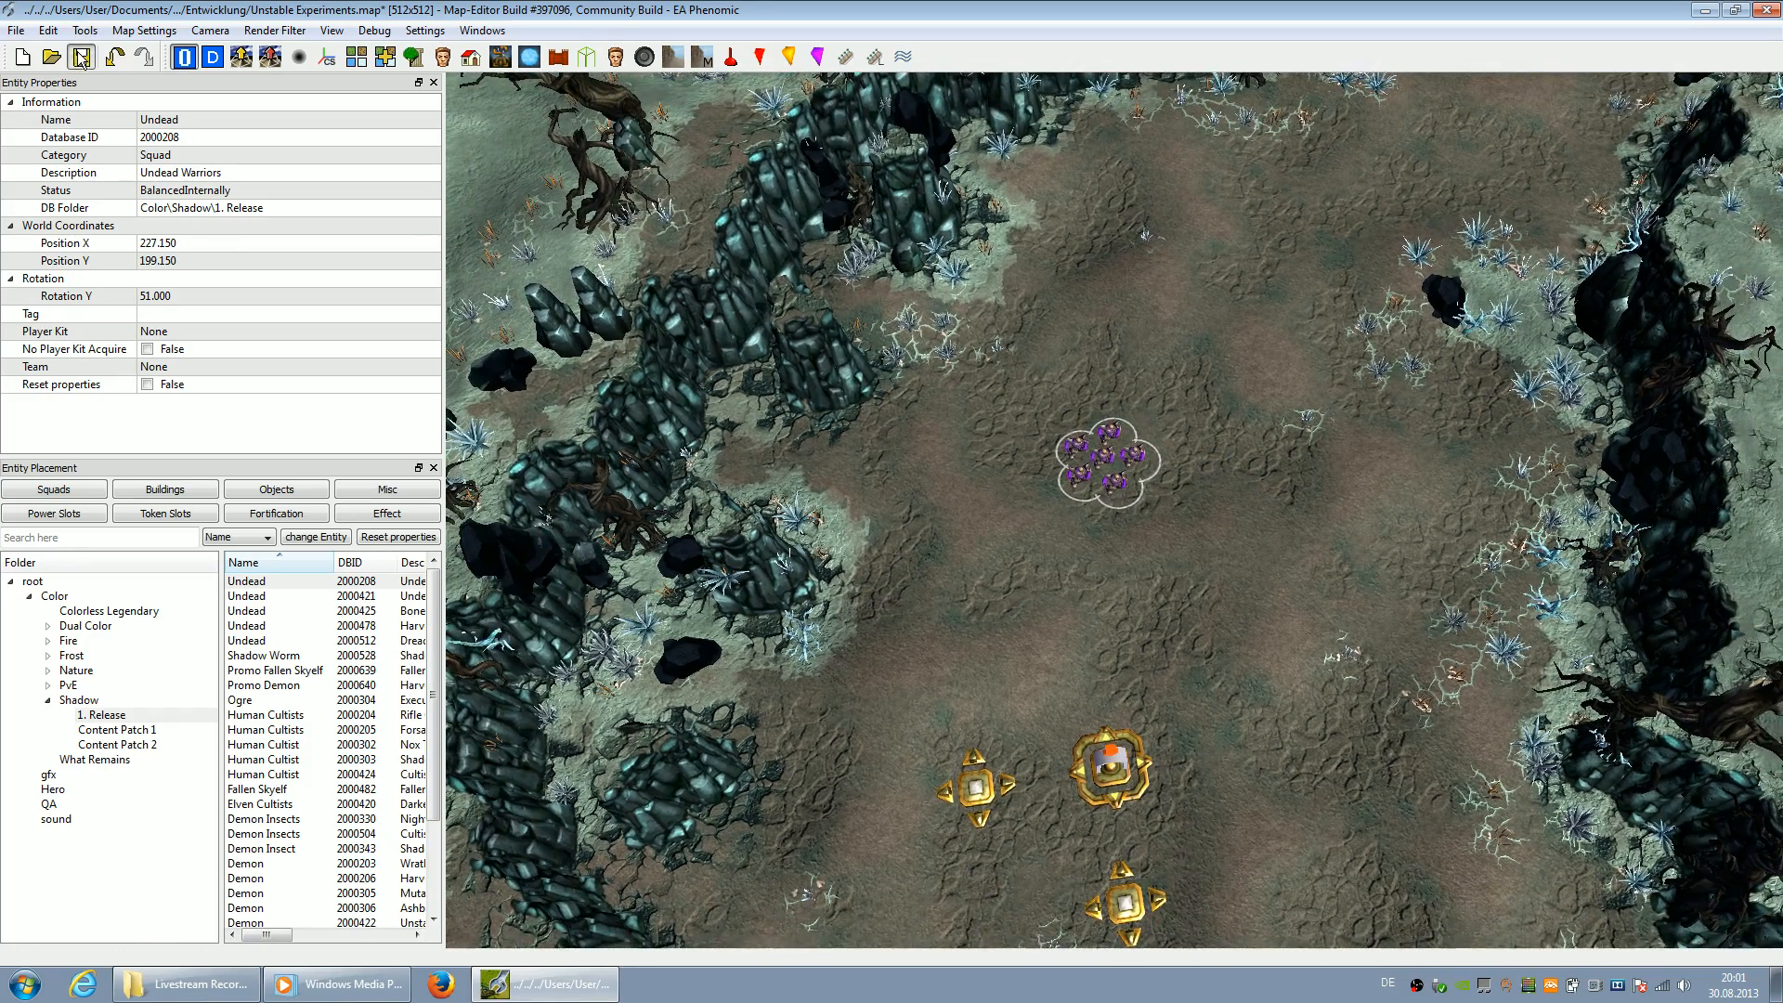
# Open the Terrain Cliffs tool, try the frostland_terrain_cliffs_02.xml cliff style on the map, and return to ghostland_terrain_cliffs_01.xml
pyautogui.rightClick(1296, 53)
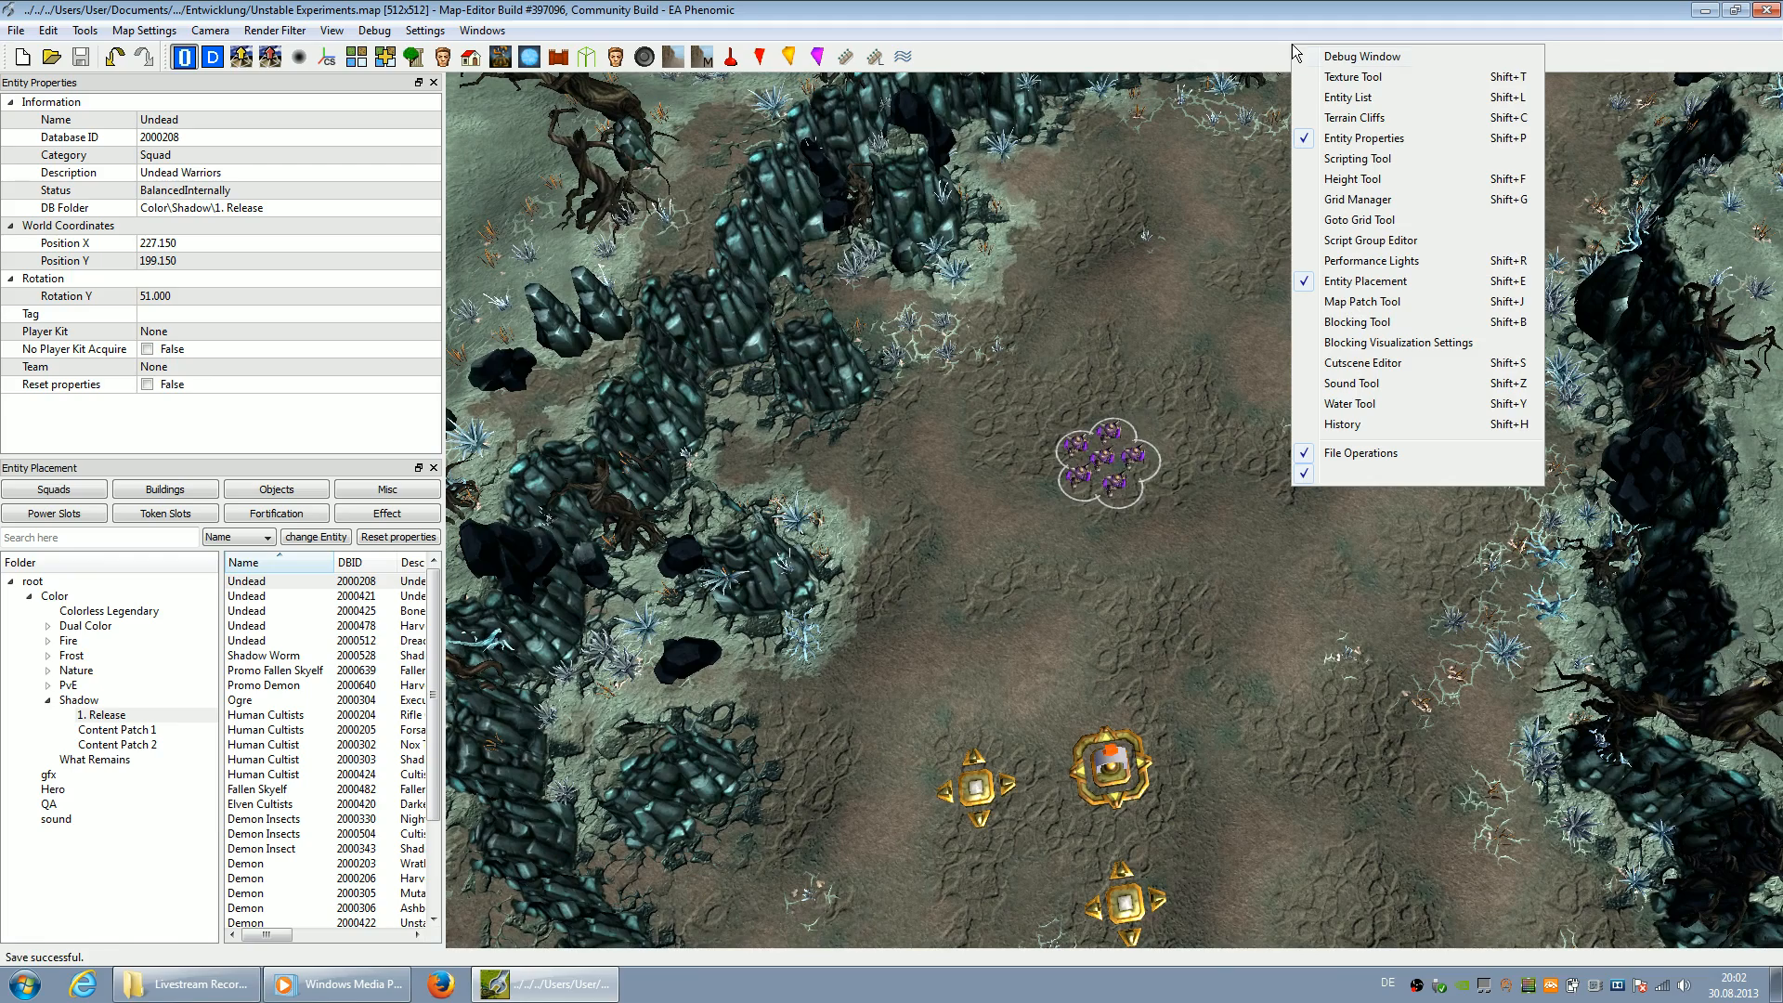
pyautogui.click(1364, 118)
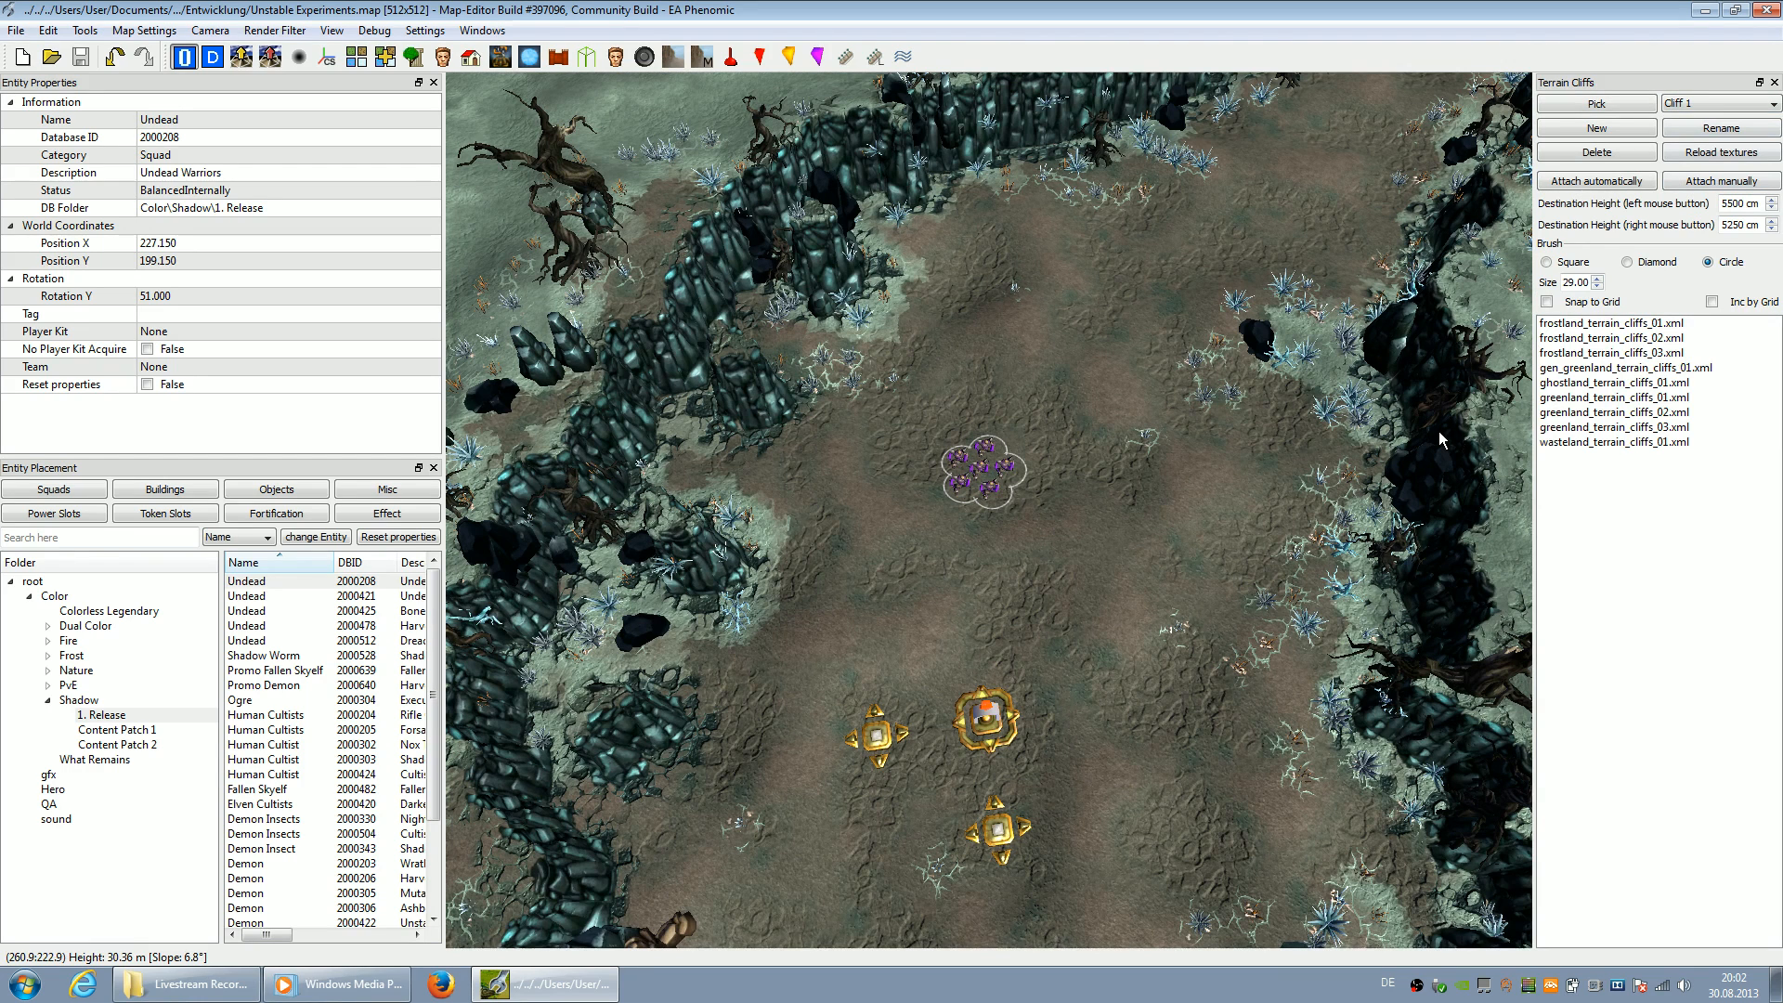
pyautogui.press('Down')
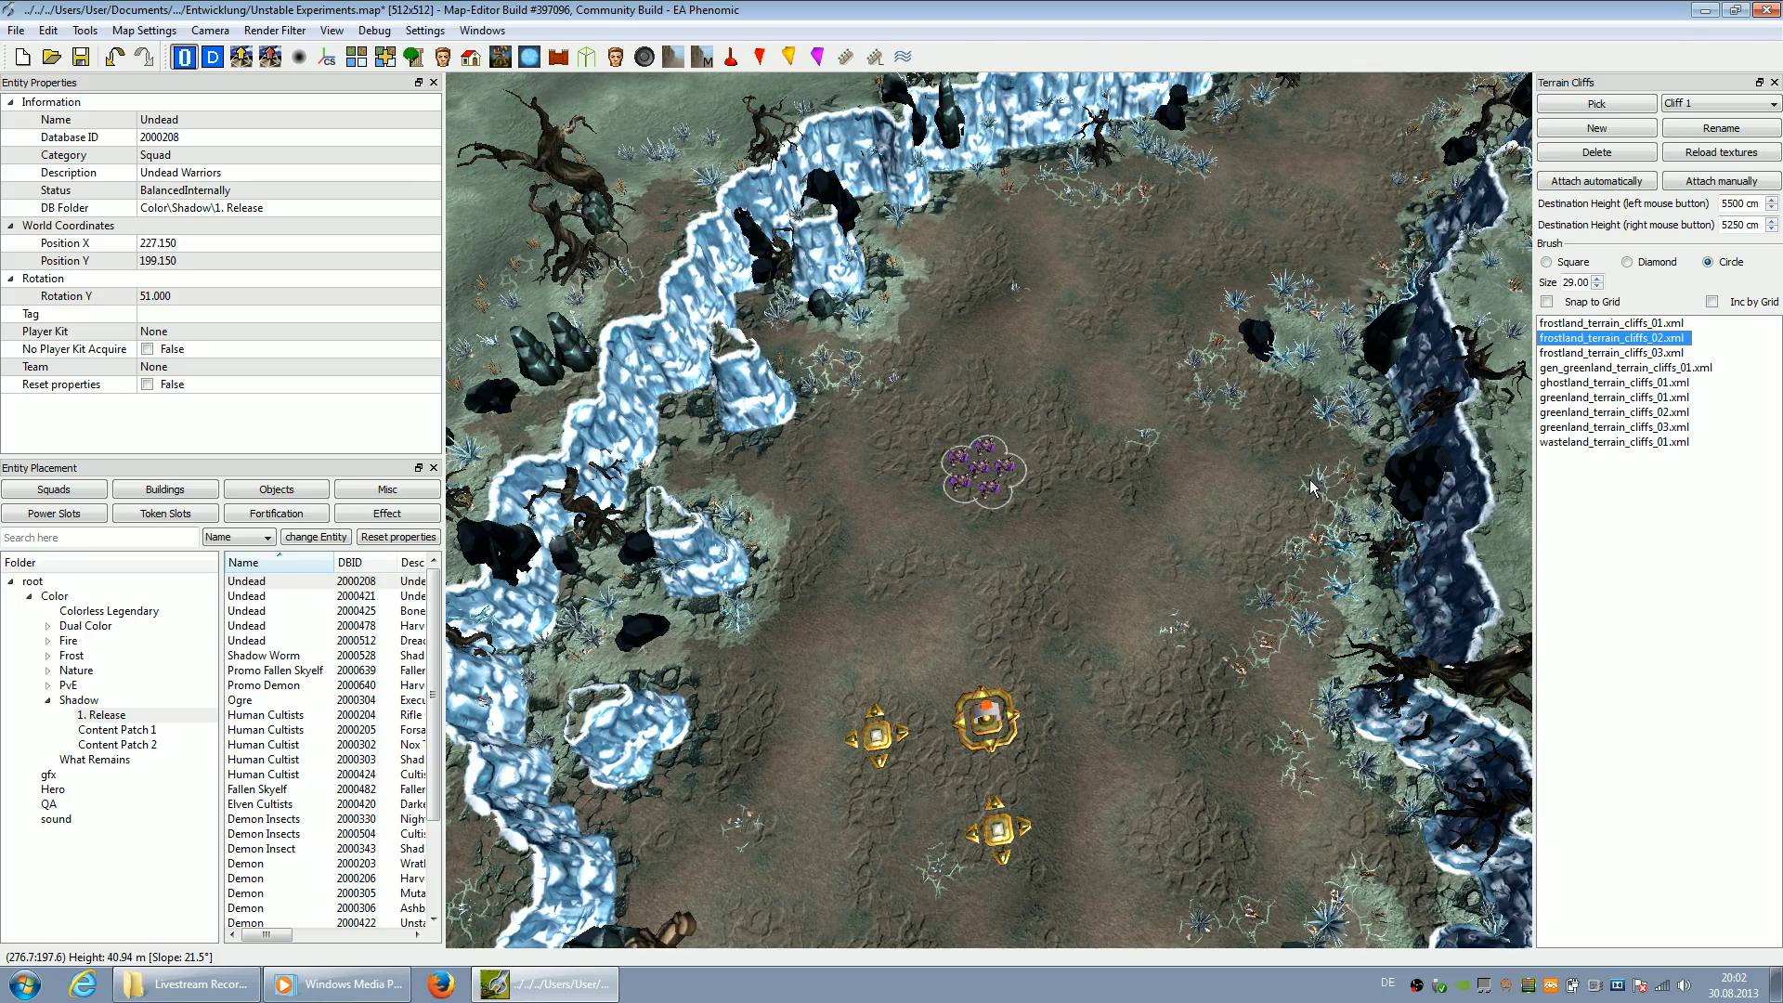
pyautogui.press('Down')
pyautogui.press('Down')
pyautogui.press('Down')
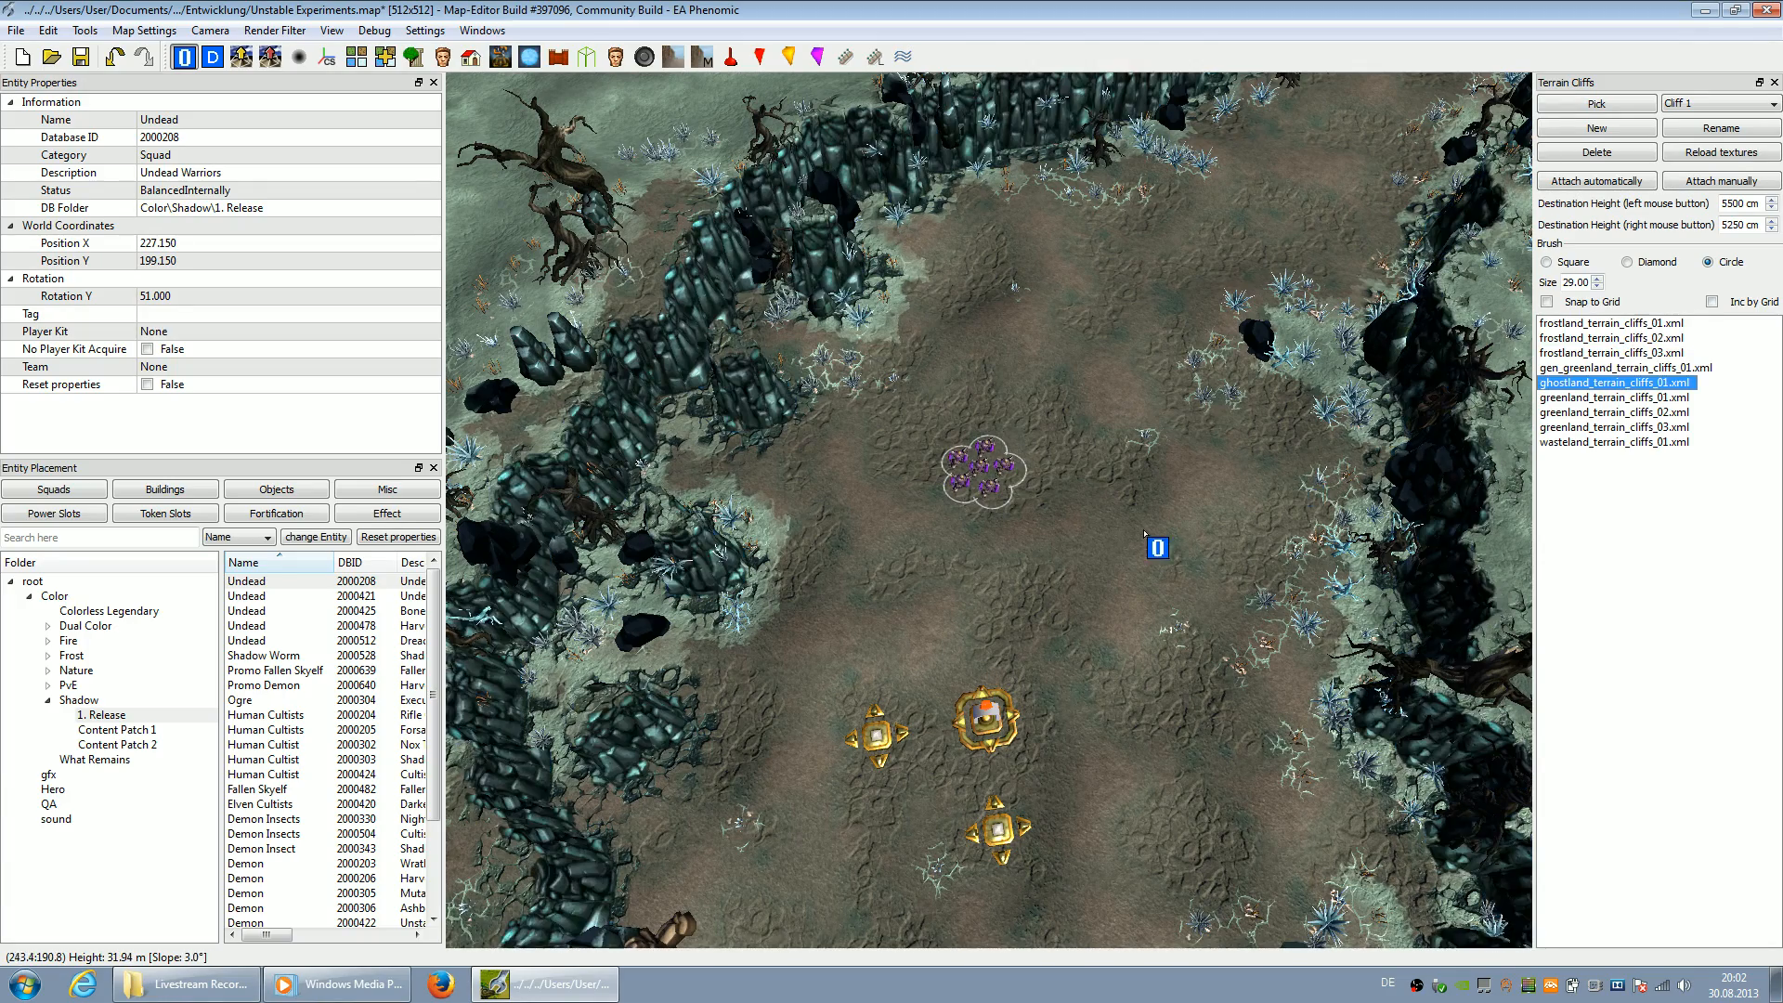
# Move the Undead Warriors squad west to the cliff edge at about X 203, Y 203
pyautogui.scroll(5, 1144, 533)
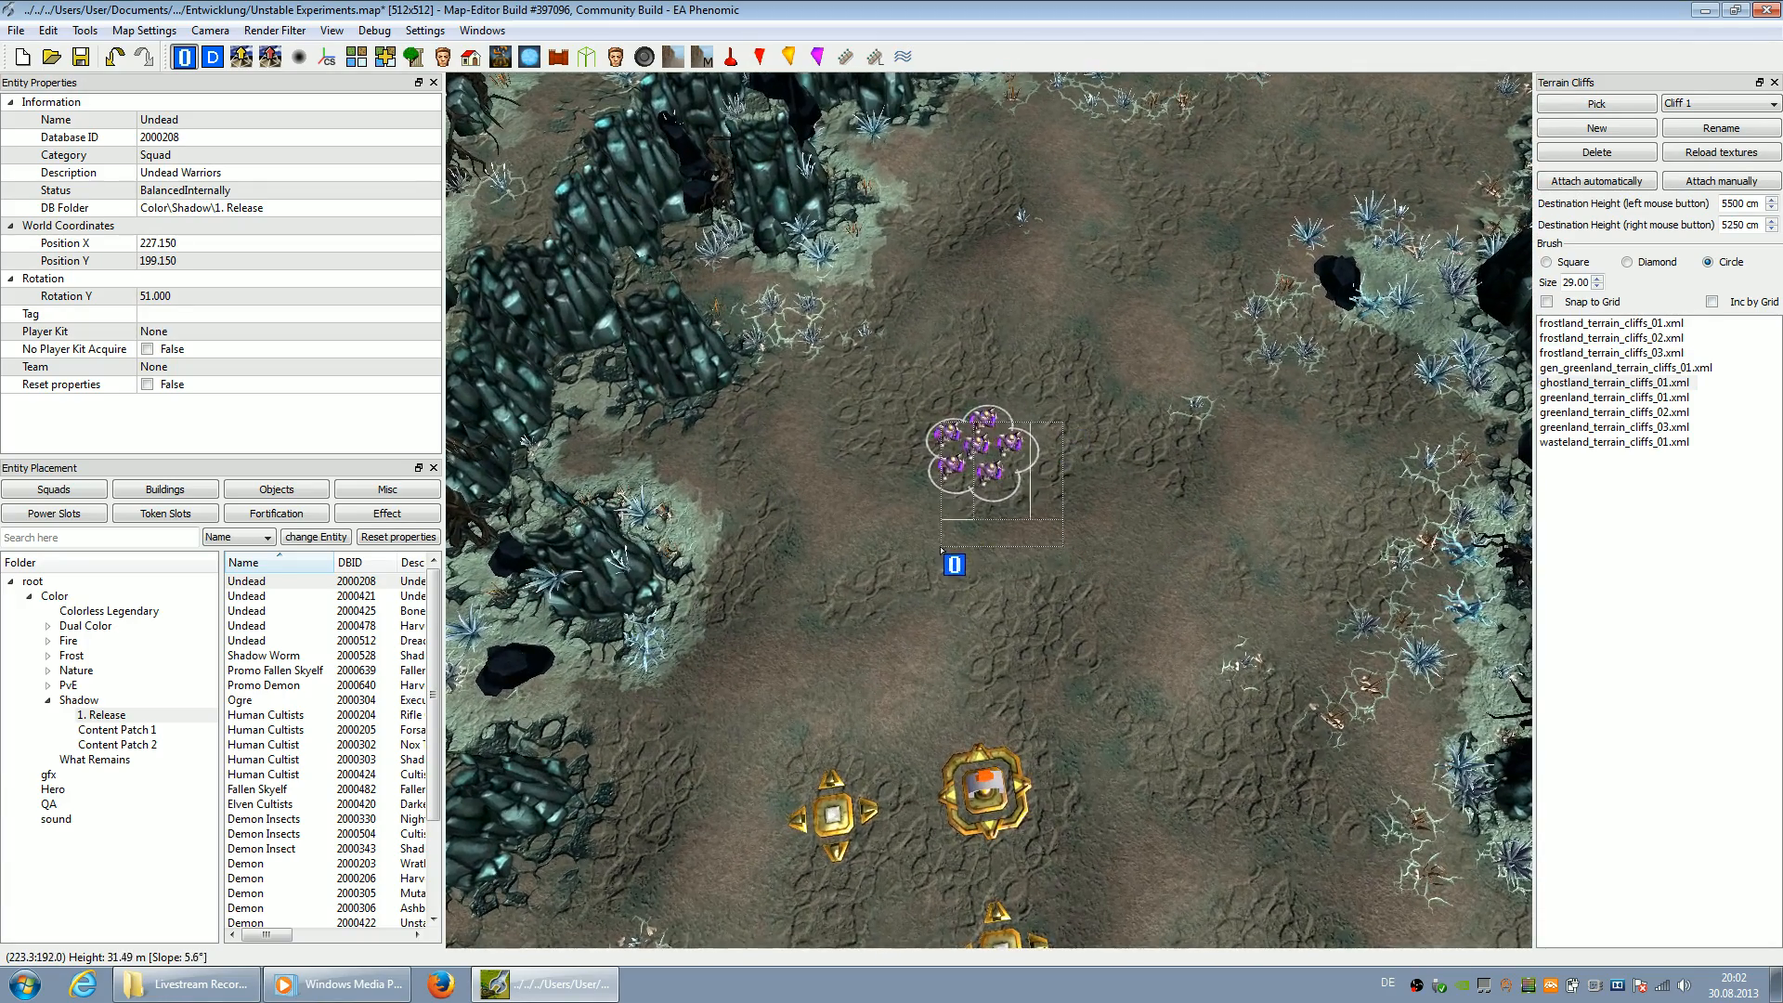
pyautogui.moveTo(1007, 561); pyautogui.dragTo(828, 493)
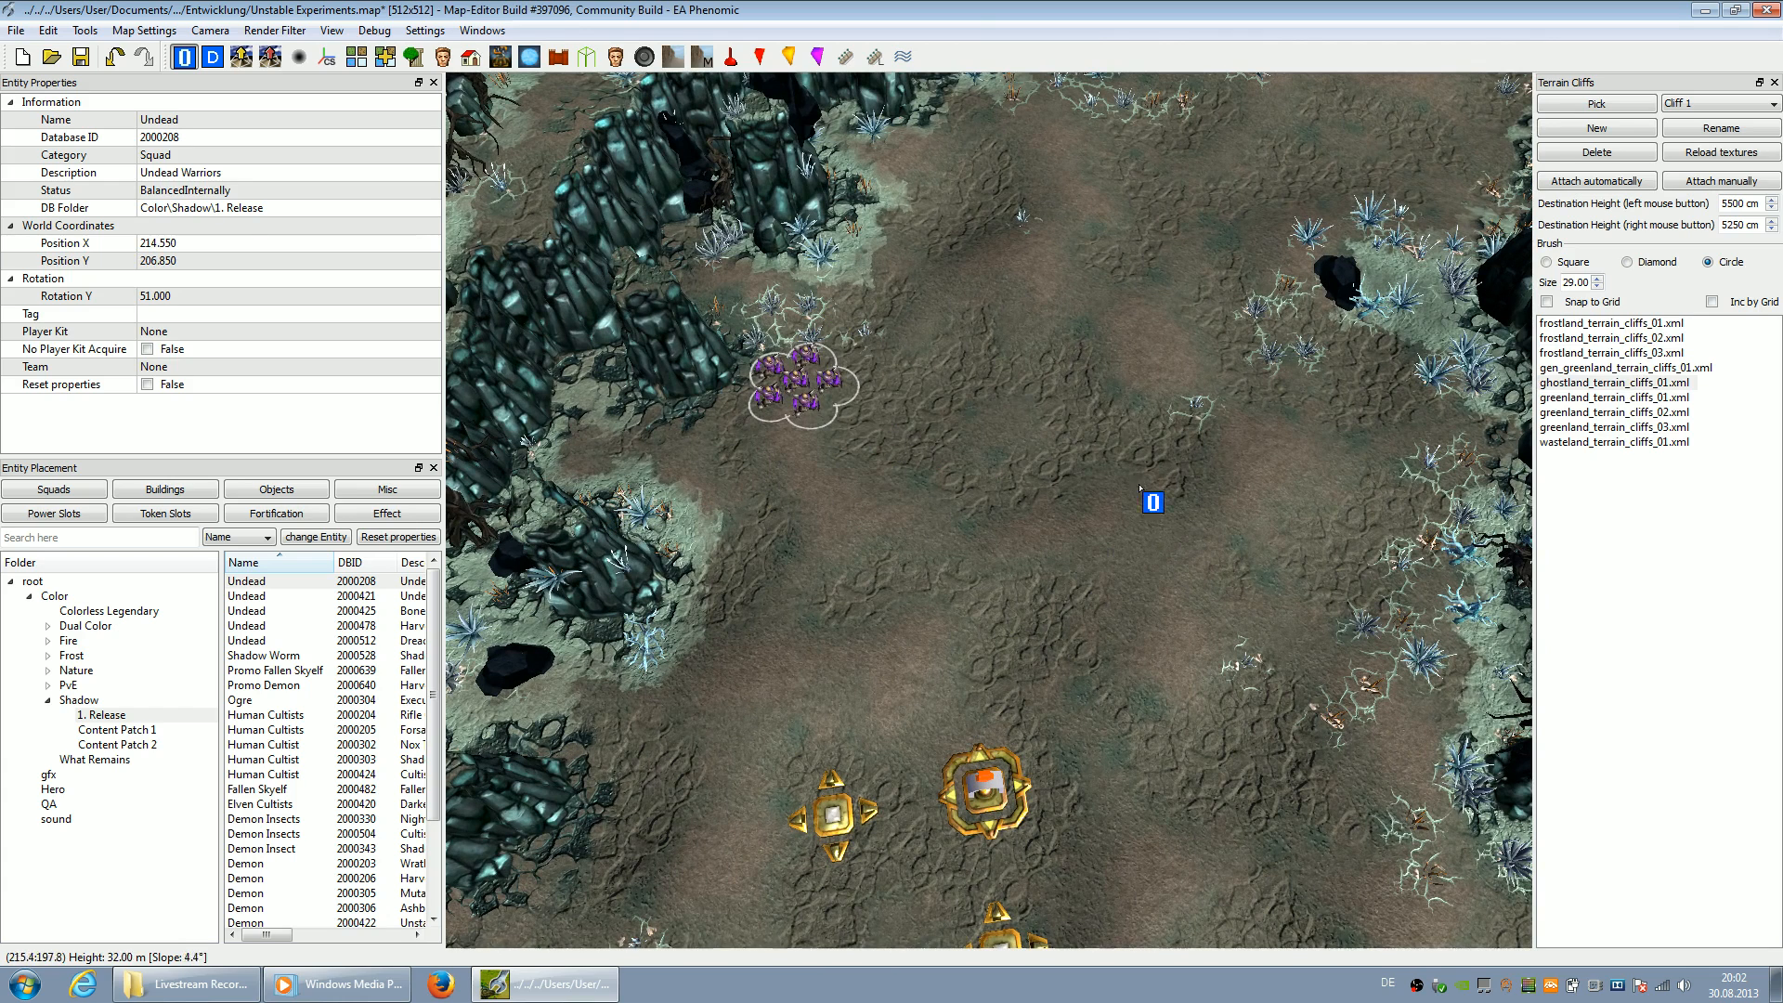
pyautogui.moveTo(1086, 451); pyautogui.dragTo(793, 493)
pyautogui.scroll(-2, 855, 524)
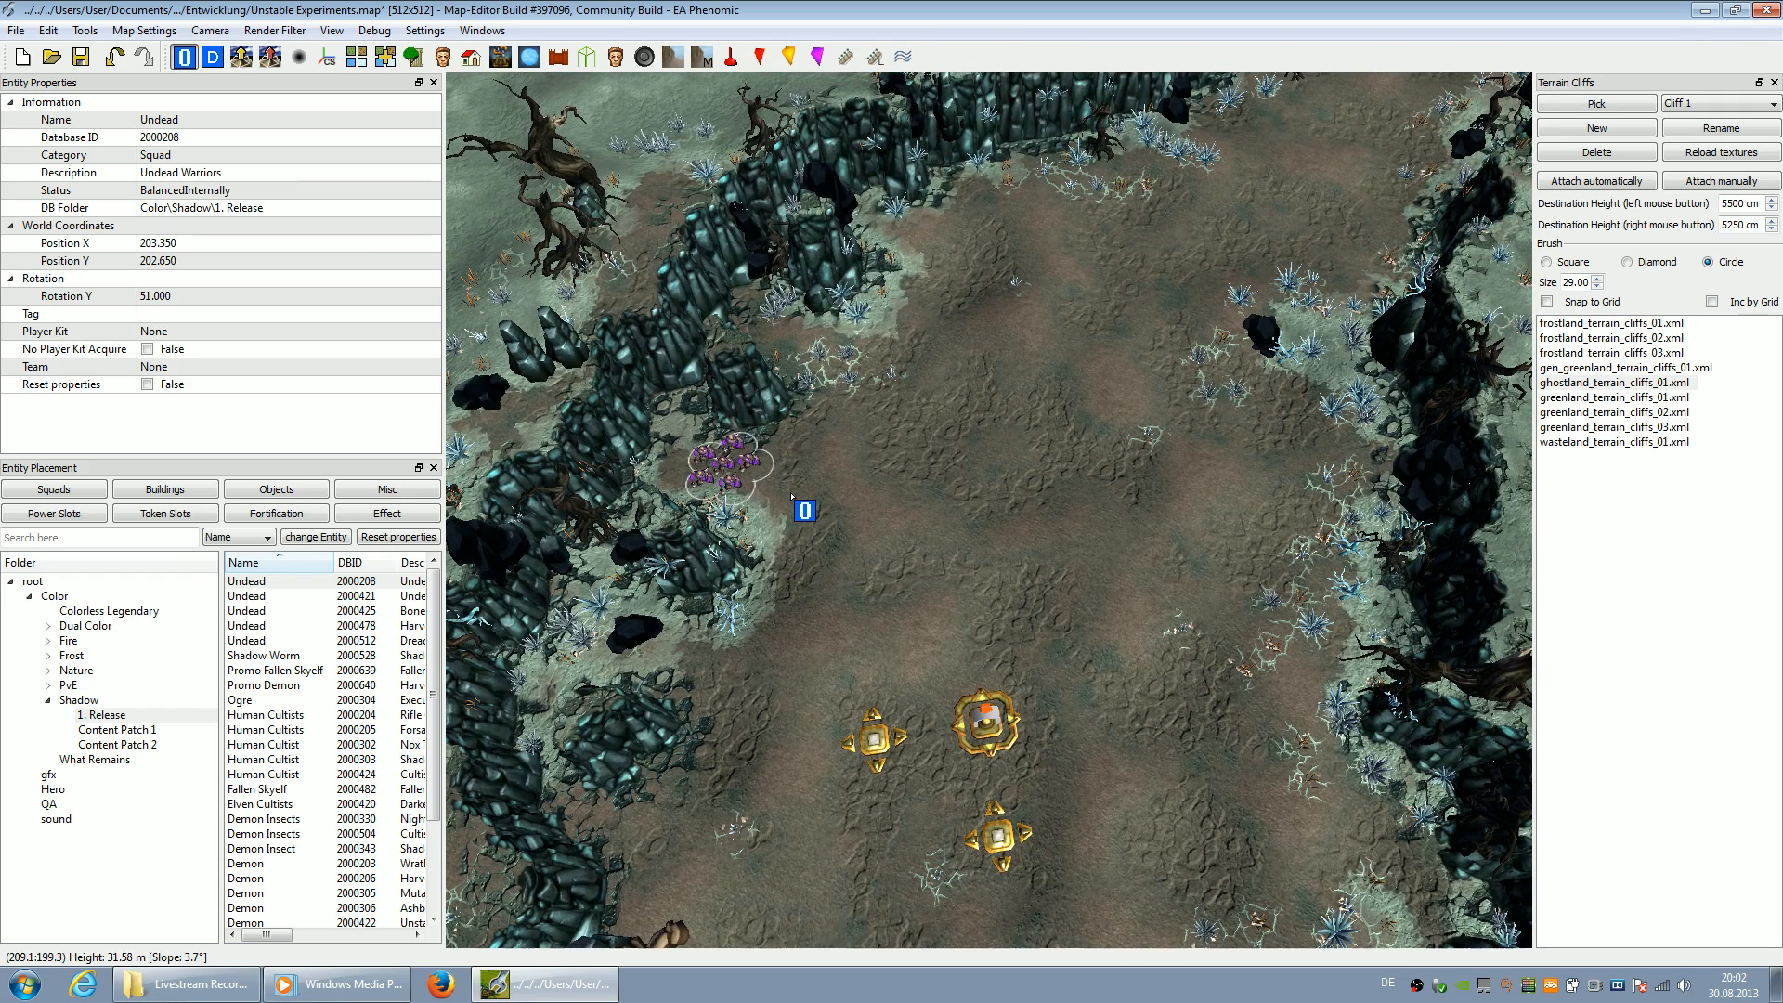
# Move the Undead Warriors squad to the northern passage at about X 246, Y 226 and rotate it to 345°
pyautogui.moveTo(810, 467); pyautogui.dragTo(1145, 320)
pyautogui.scroll(-2, 1165, 333)
pyautogui.press('Right')
pyautogui.press('Up')
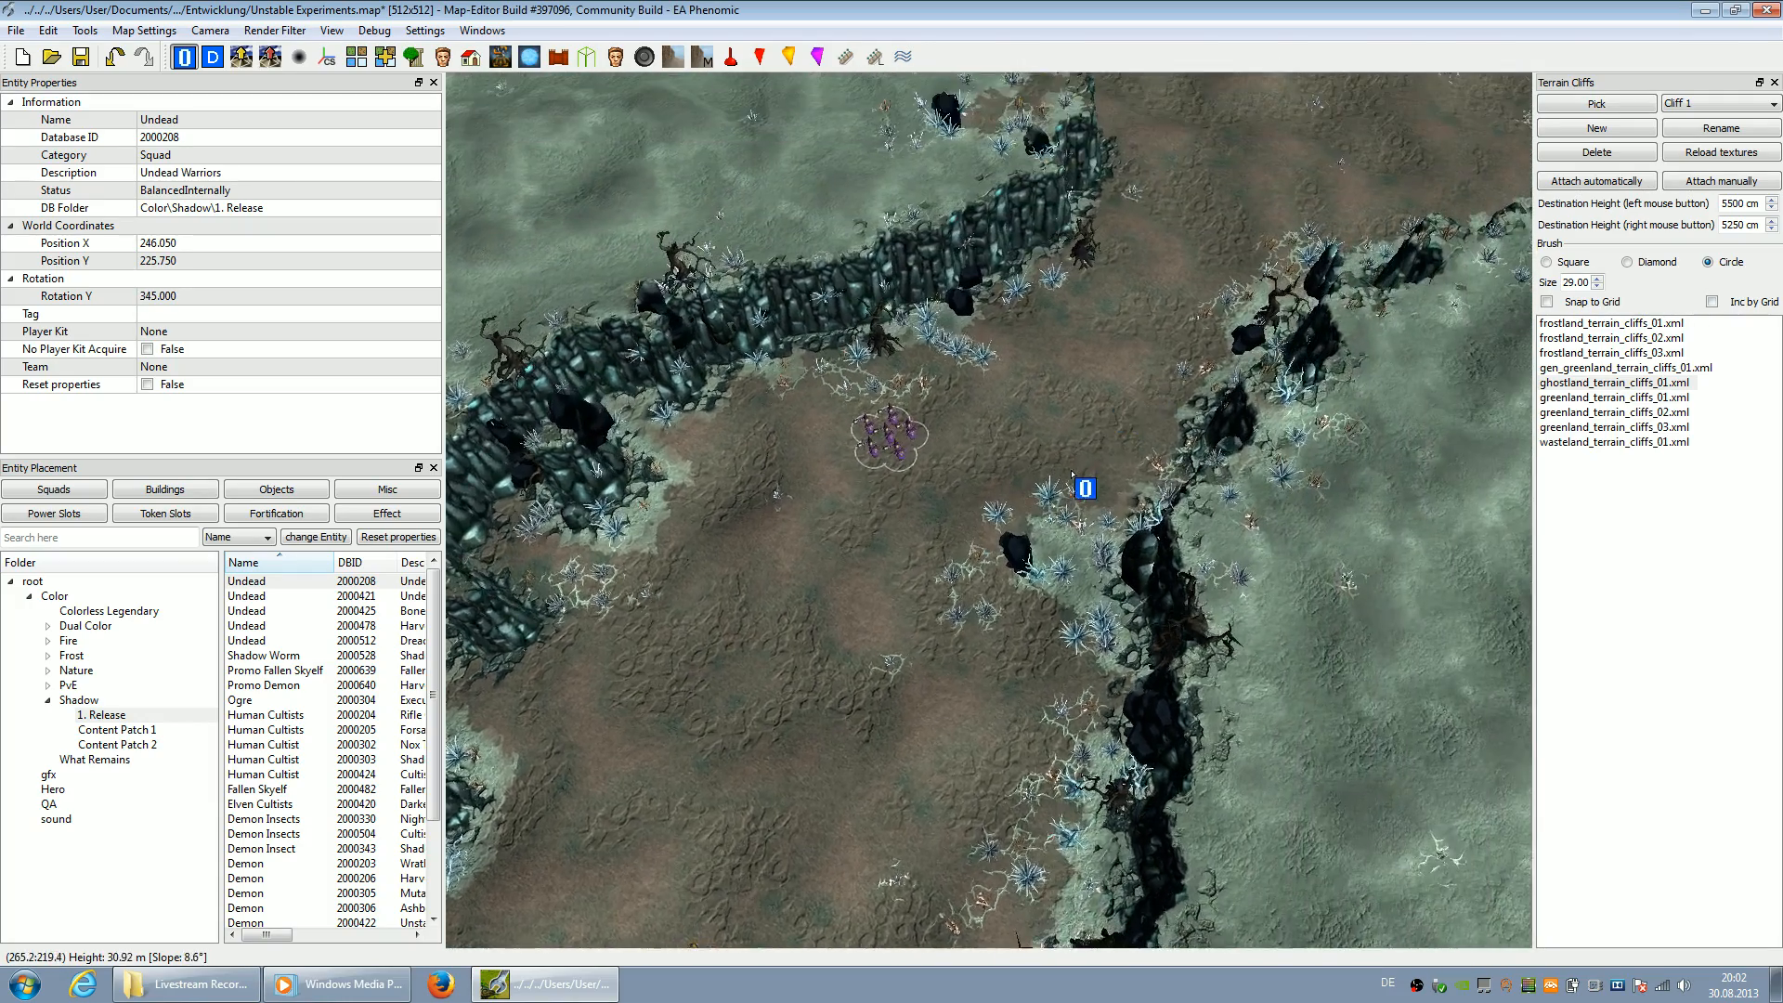
# Place a second Undead Warriors squad southeast of the first at about X 254, Y 218 and rotate it to 345°
pyautogui.scroll(3, 1082, 476)
pyautogui.press('Left')
pyautogui.press('Up')
pyautogui.press('Right')
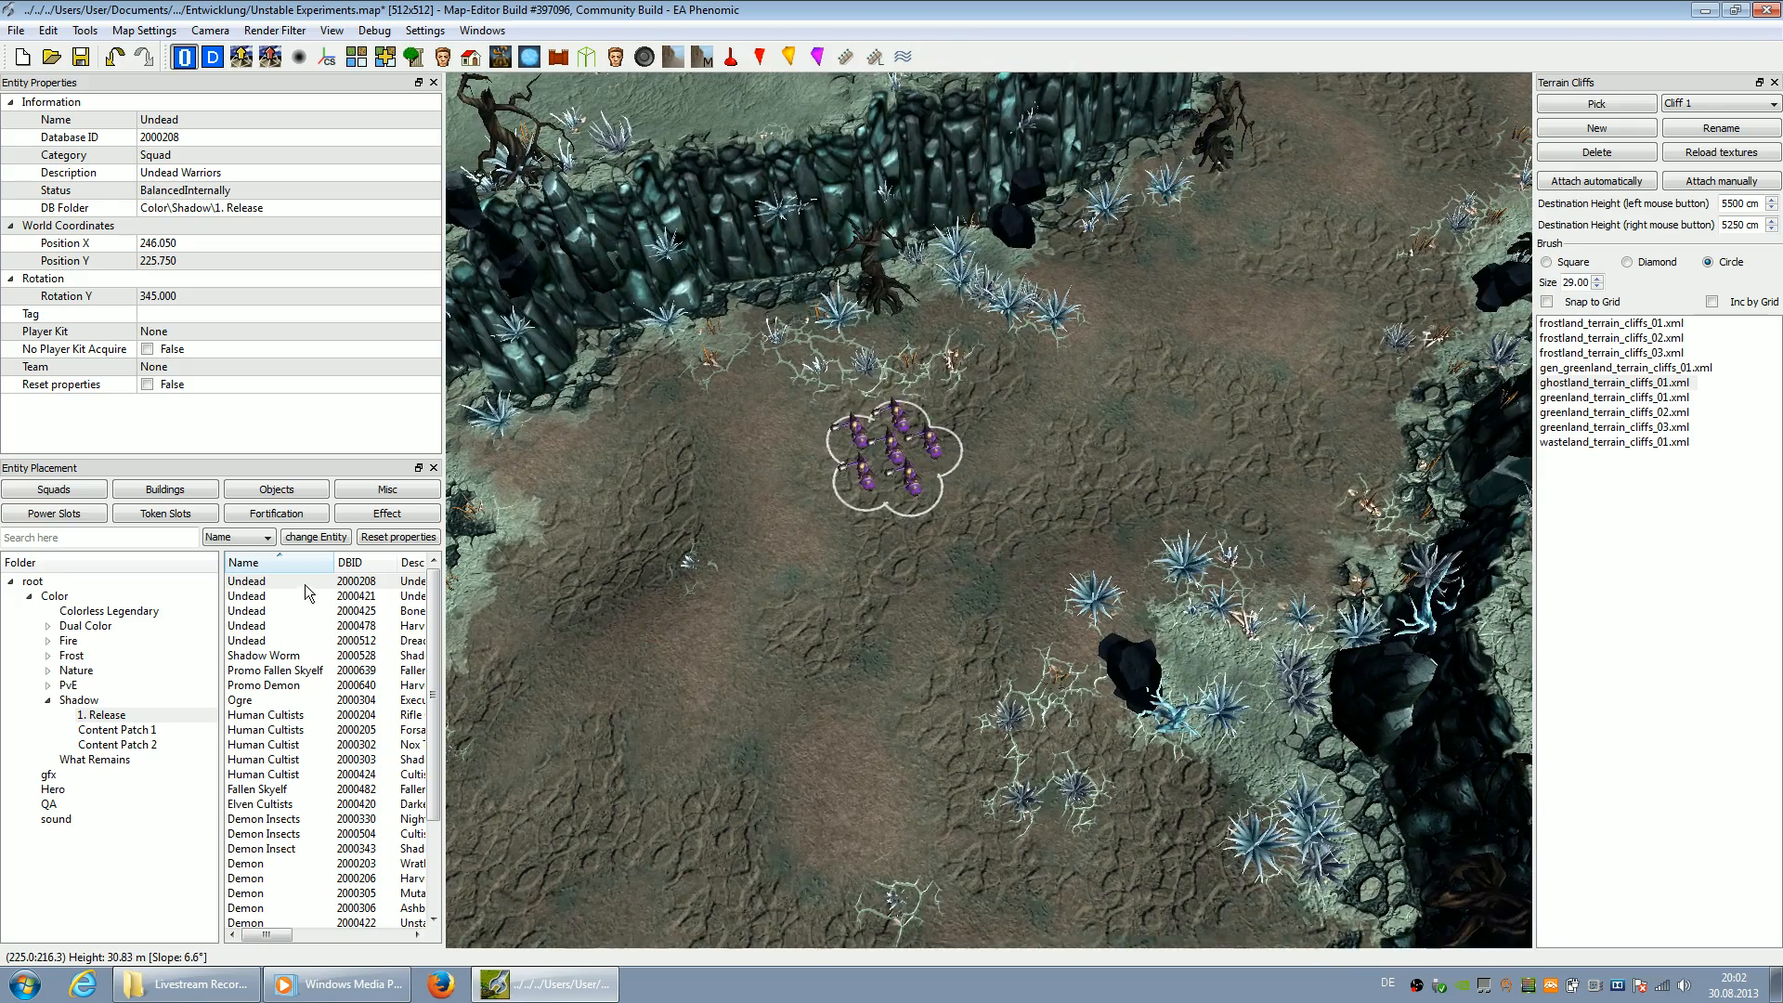
pyautogui.click(306, 584)
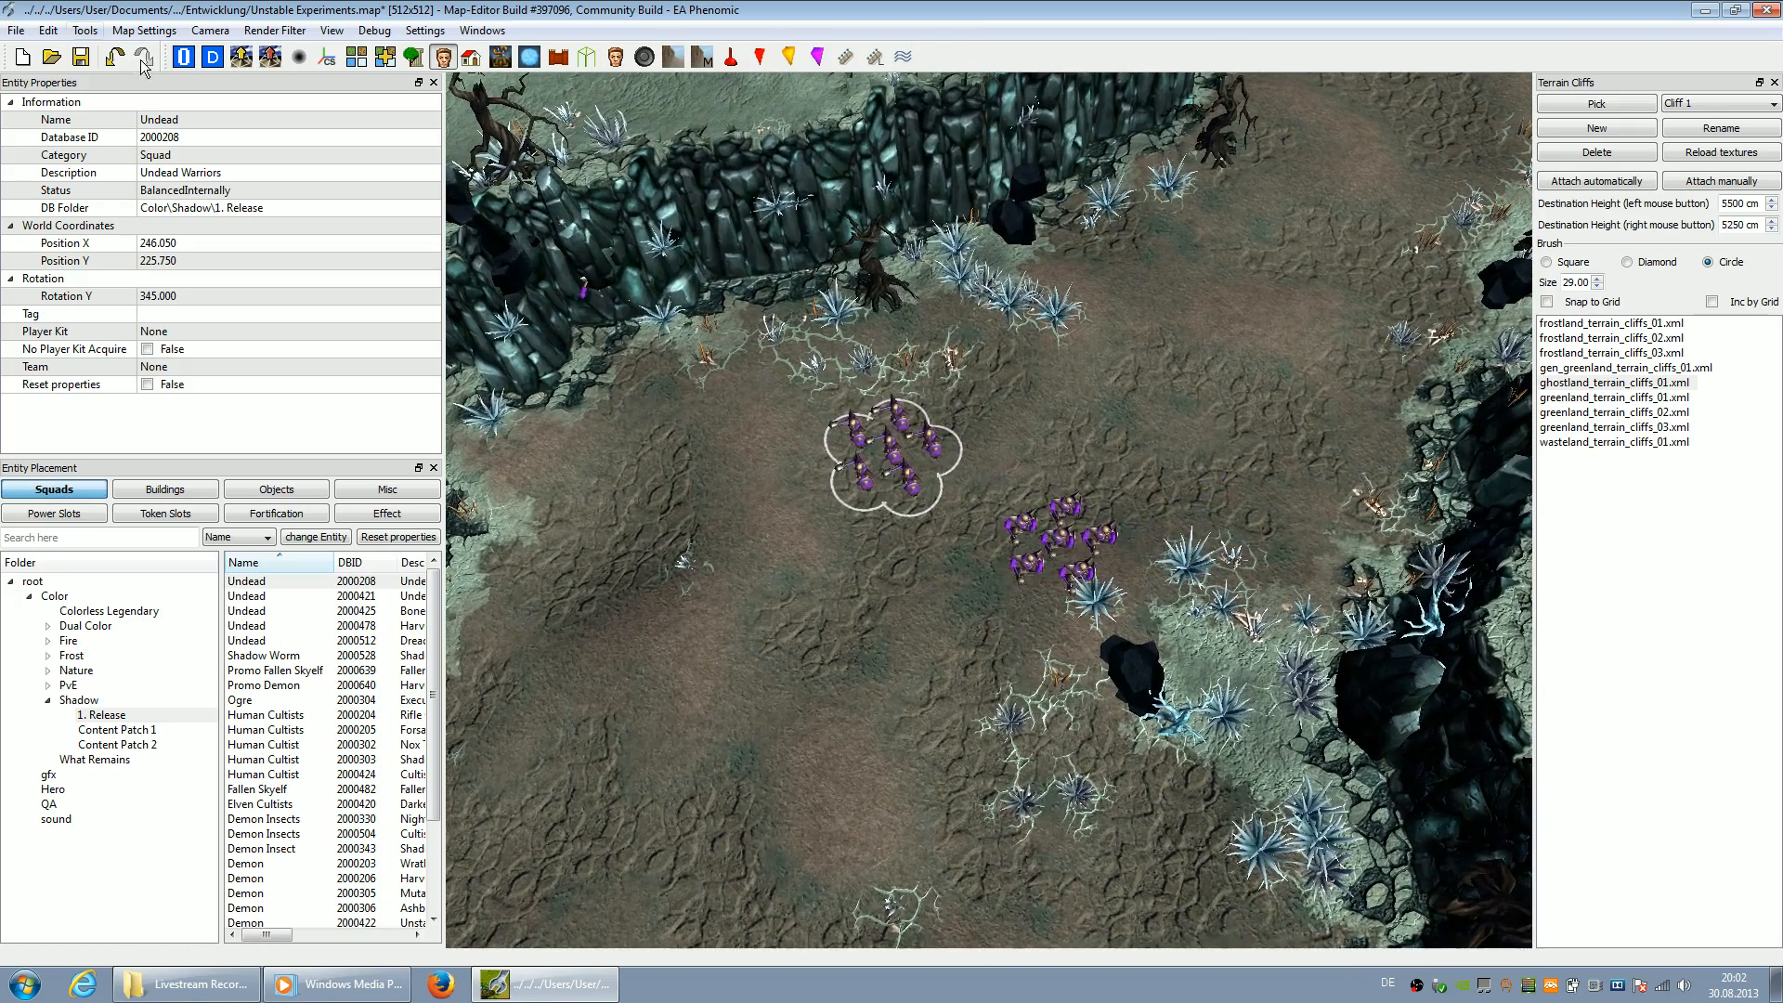
pyautogui.click(185, 61)
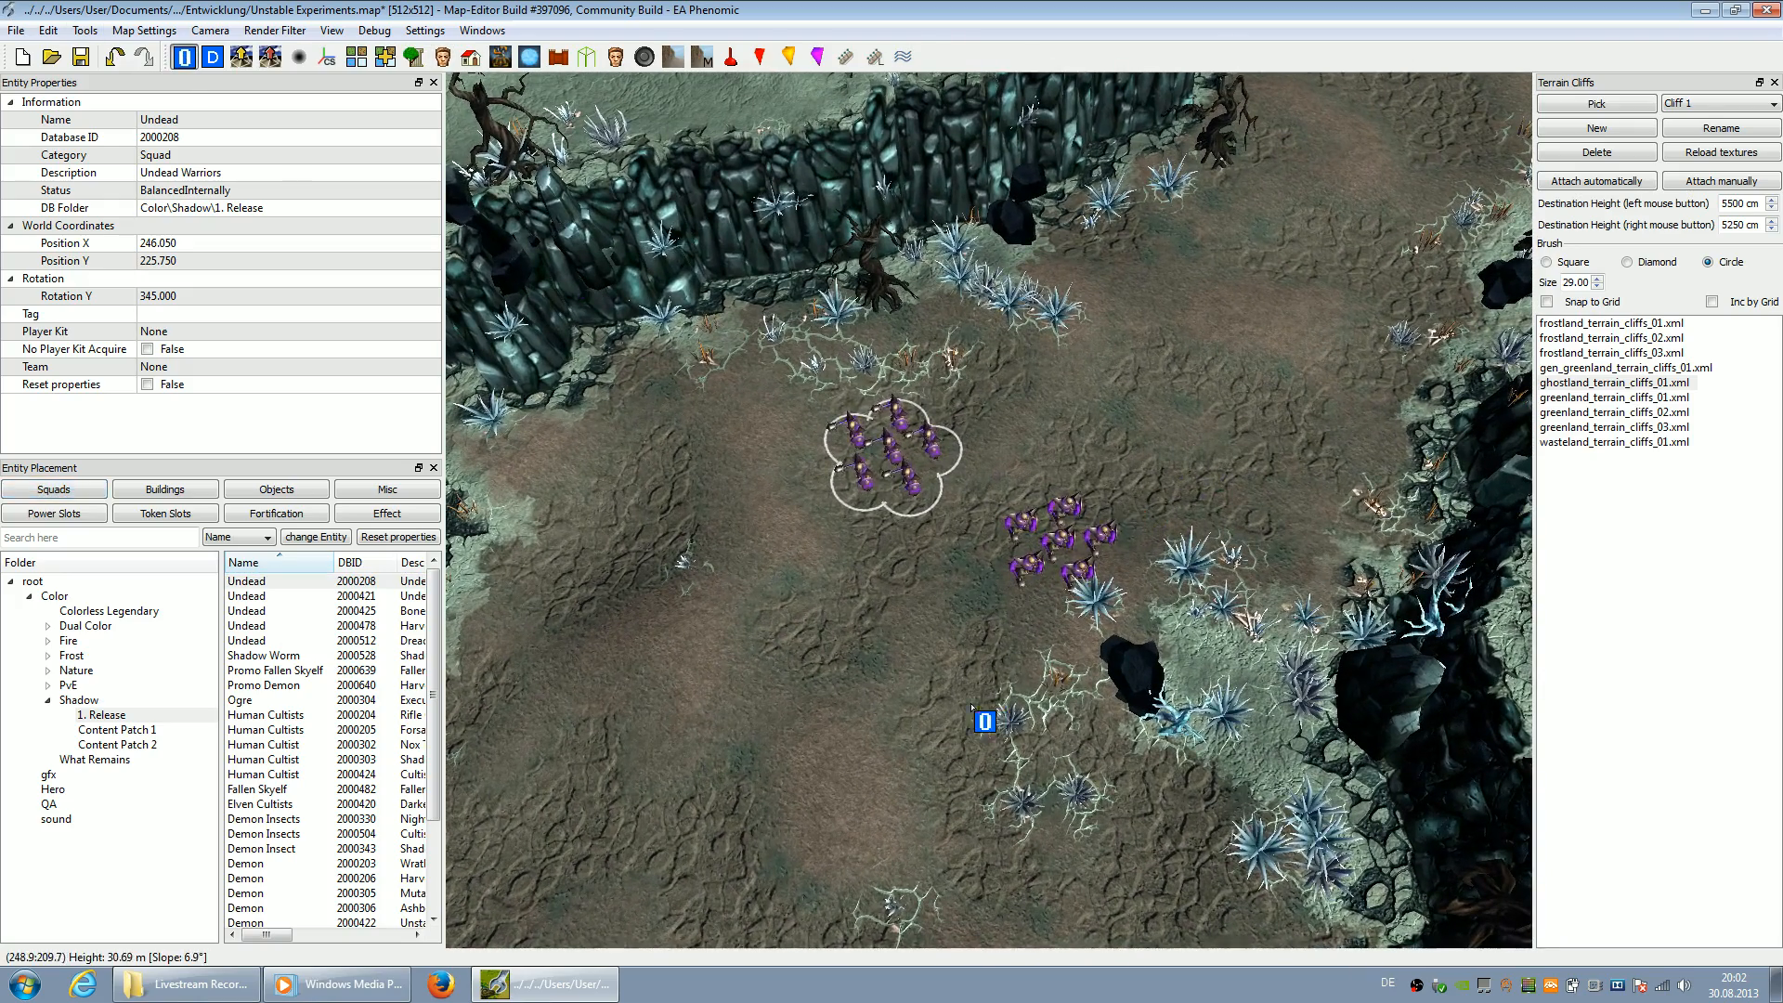
pyautogui.click(1001, 583)
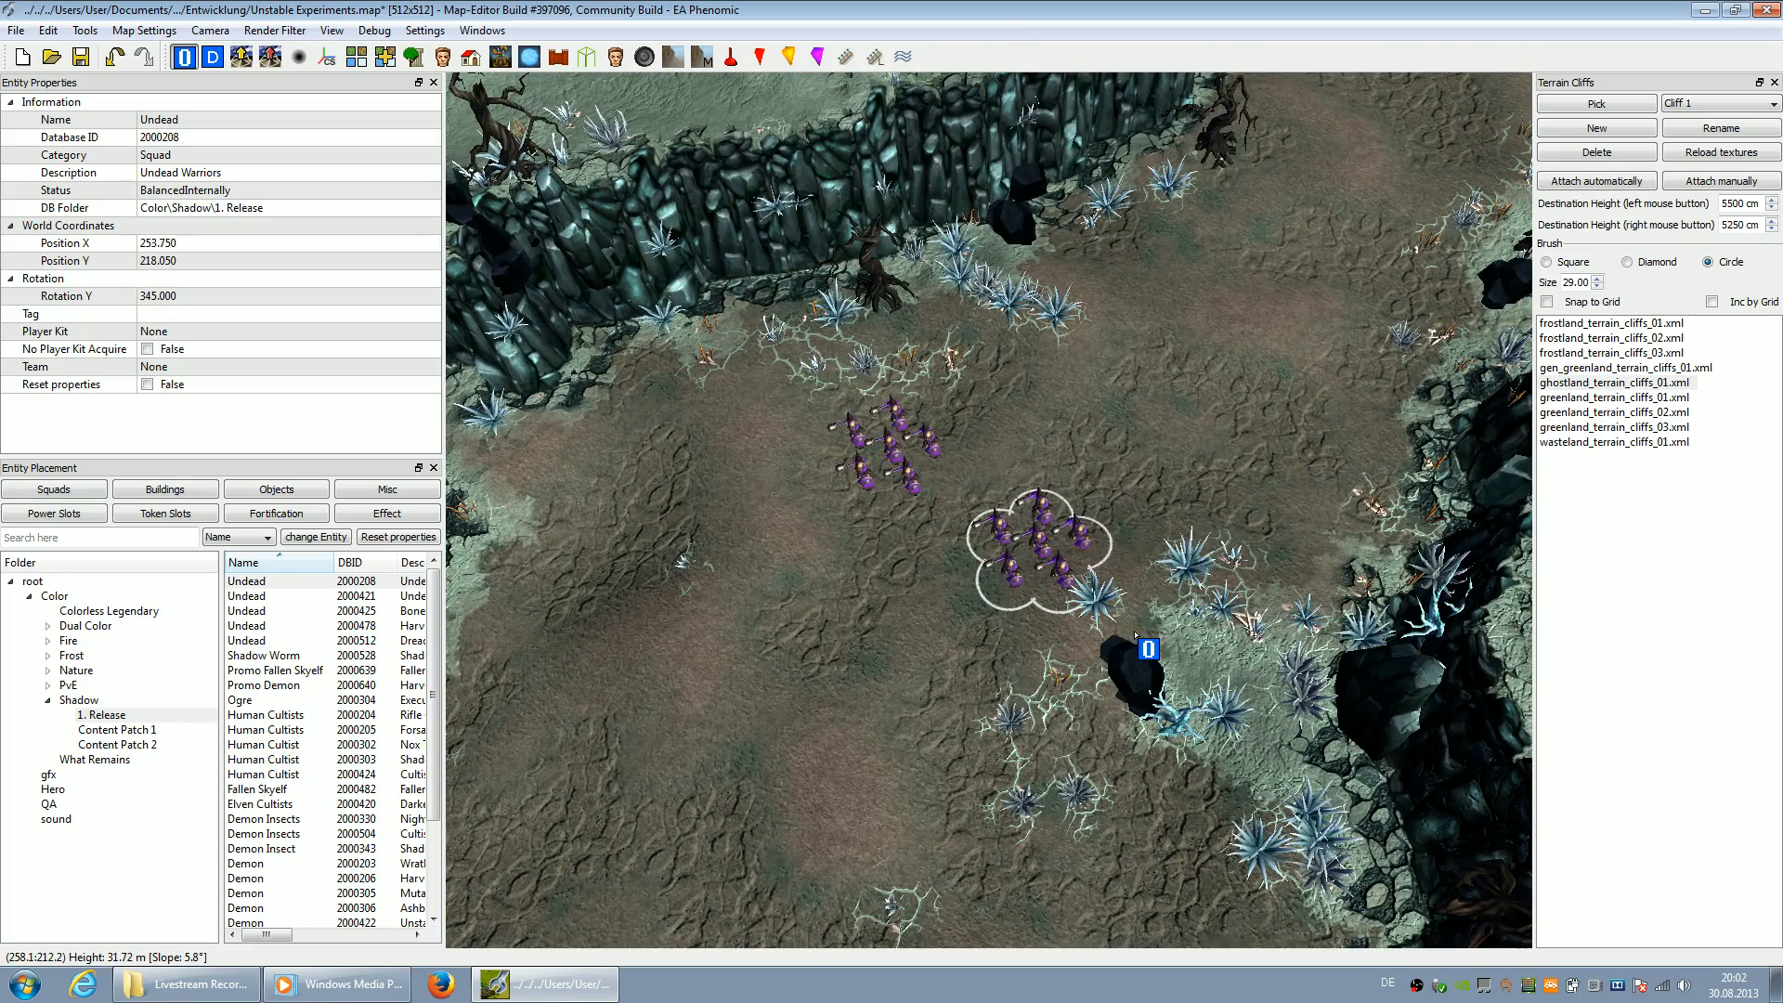
pyautogui.click(1121, 401)
# Preview the Shadow squads on the map from the Undead entry with DBID 2000425 through the Shadow Worm to the Ogre
pyautogui.scroll(5, 1122, 401)
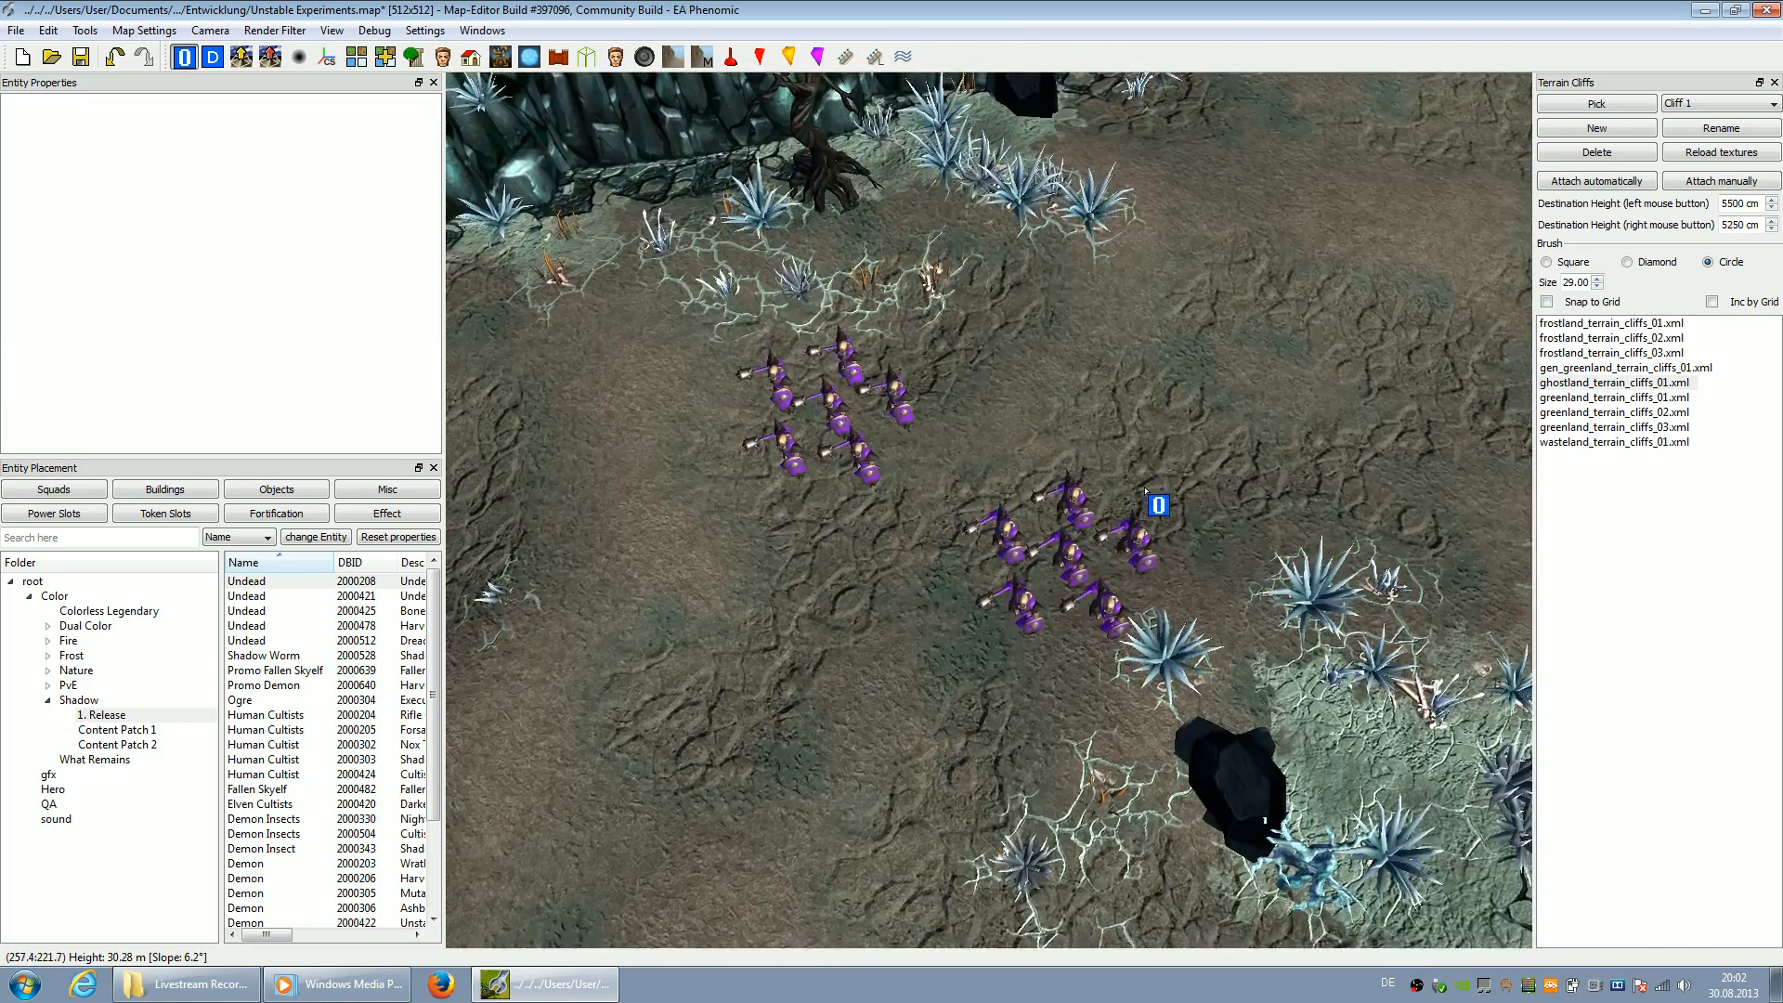
pyautogui.click(251, 610)
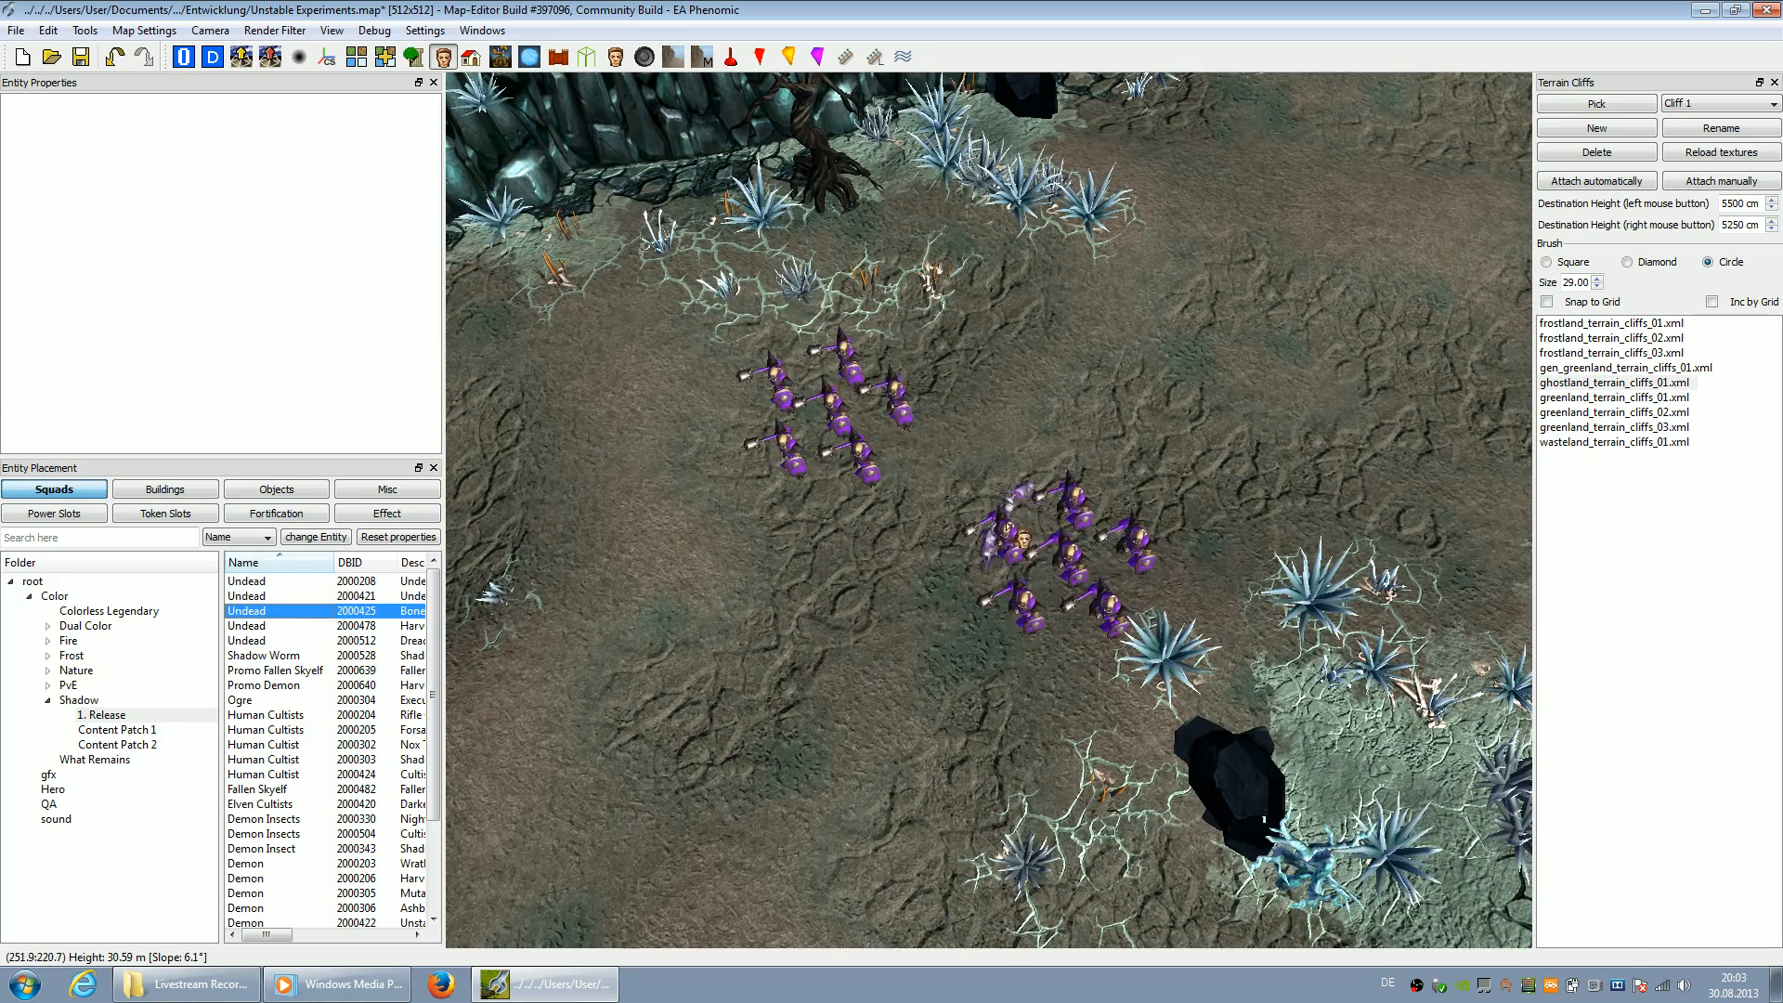
pyautogui.press('Down')
pyautogui.press('Down')
pyautogui.press('Down')
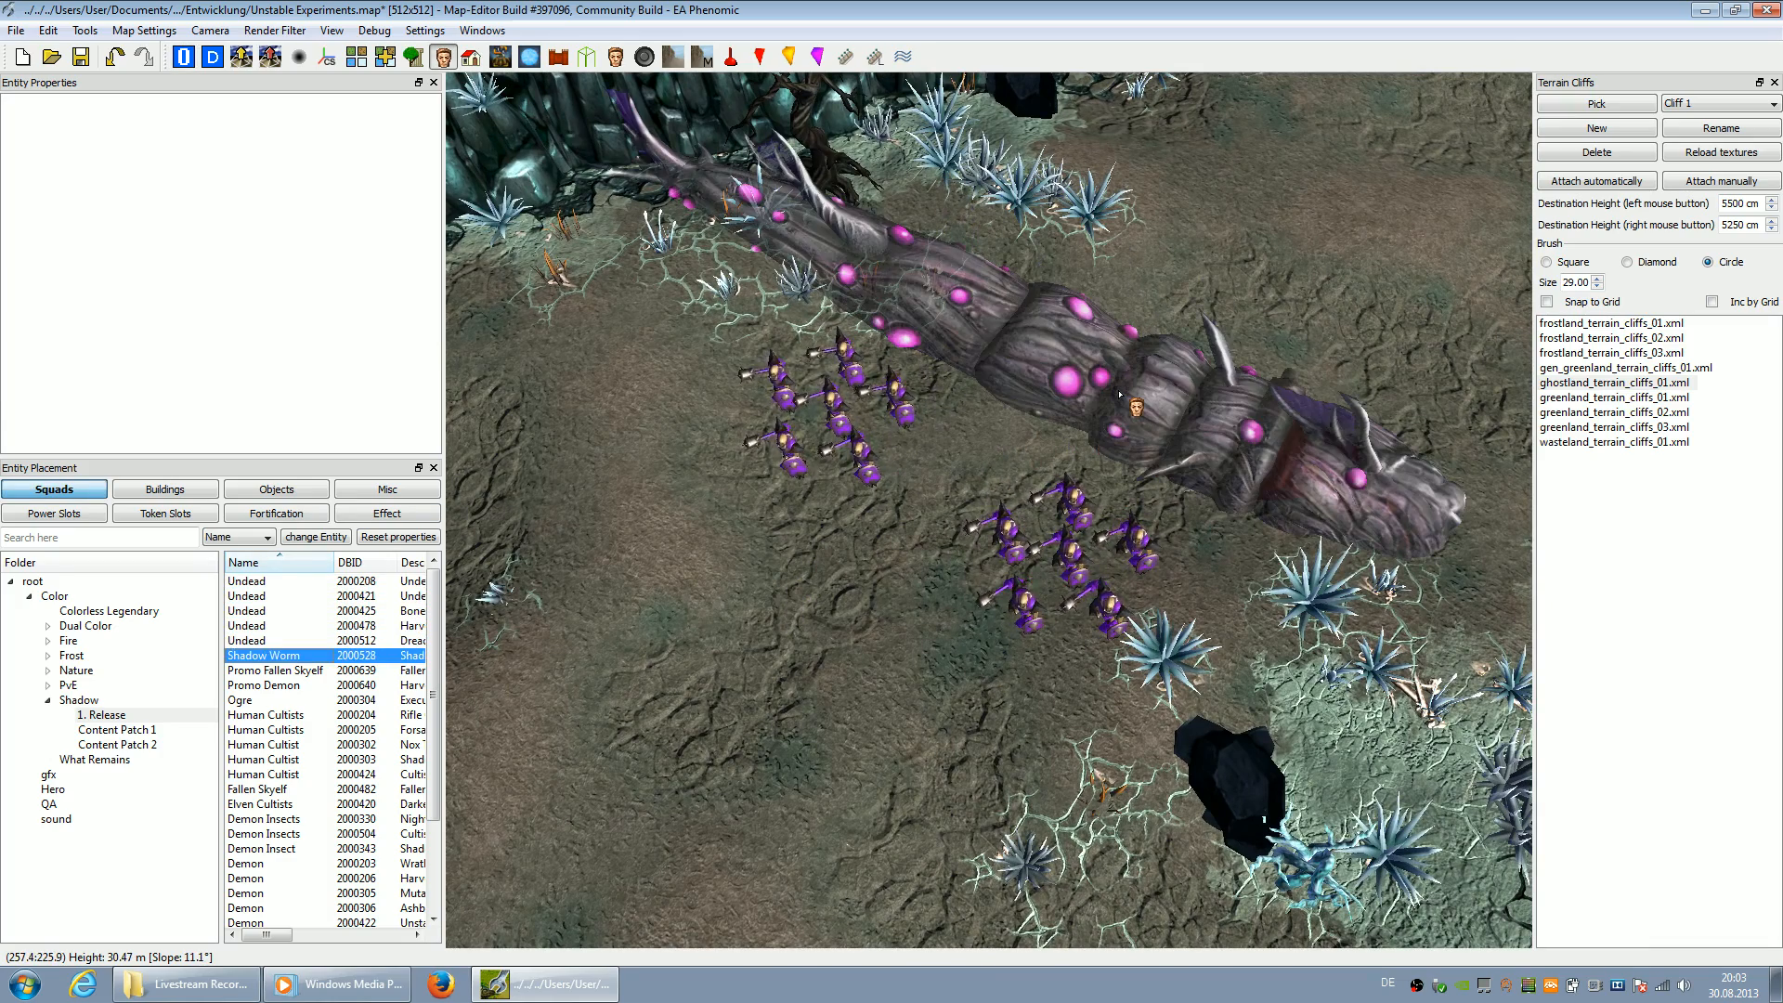
pyautogui.press('Up')
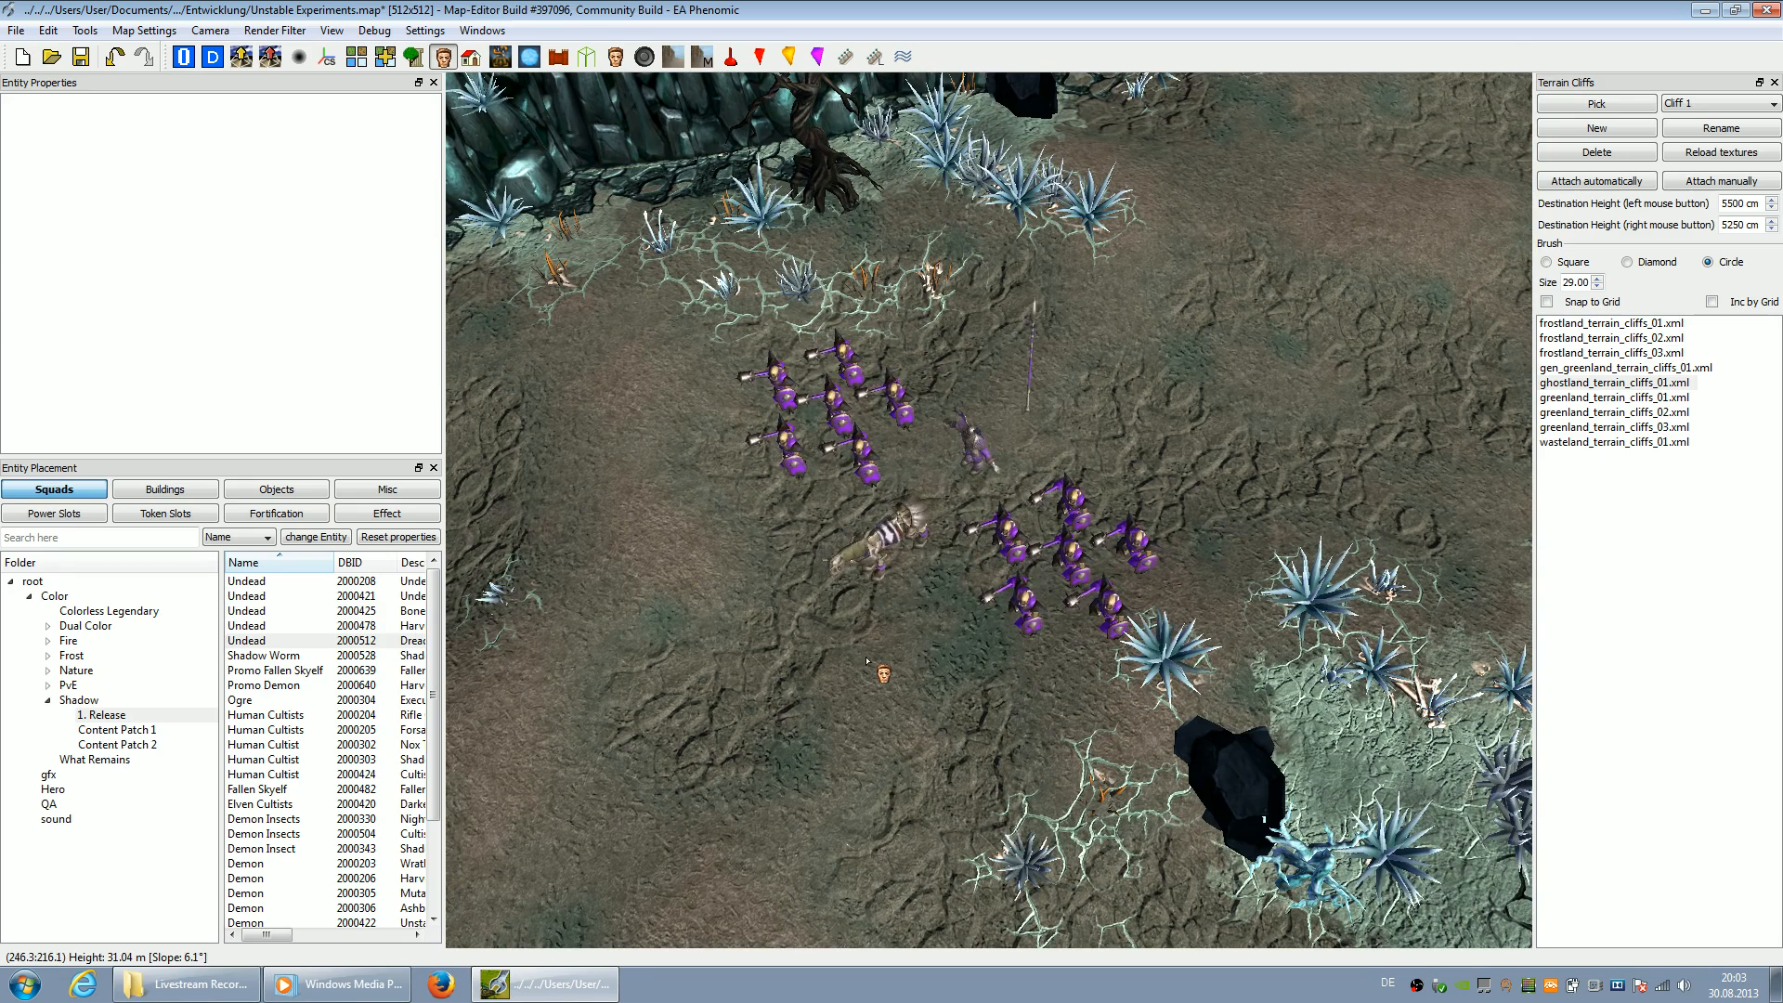
pyautogui.press('Down')
pyautogui.press('Down')
pyautogui.press('Down')
pyautogui.press('Down')
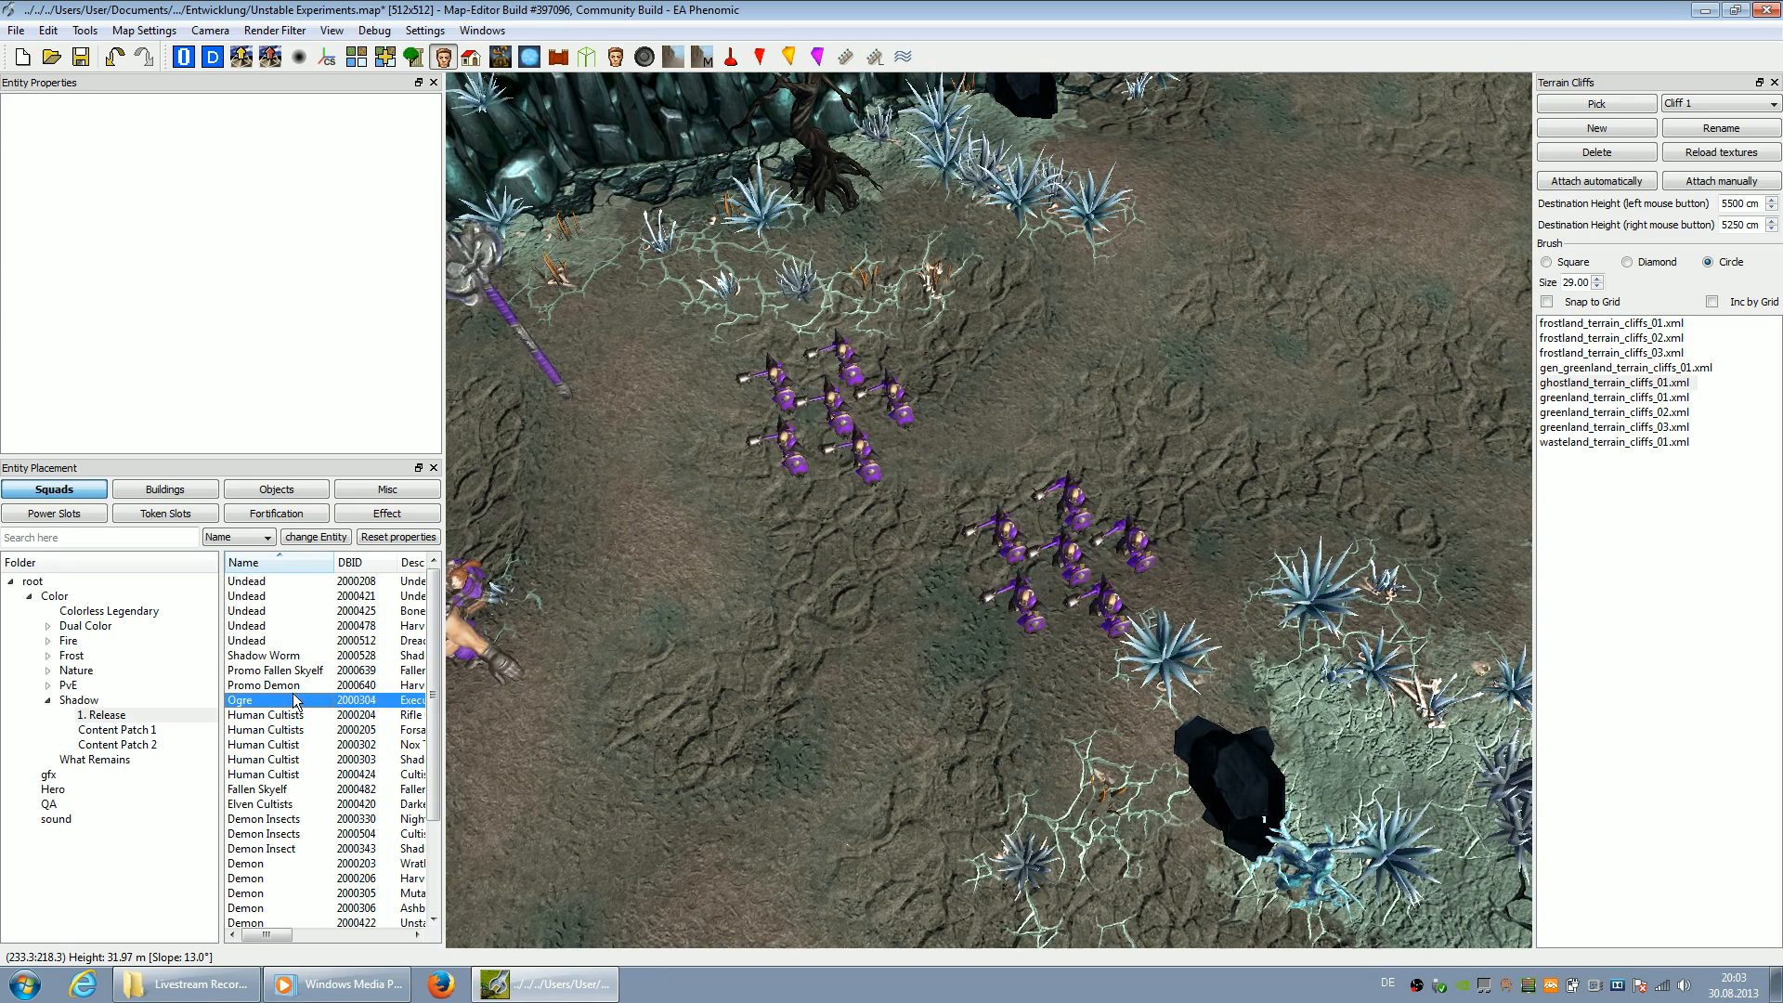
# Place a Human Cultists squad (DBID 2000205) northeast of the two Undead Warriors squads
pyautogui.press('Down')
pyautogui.press('Down')
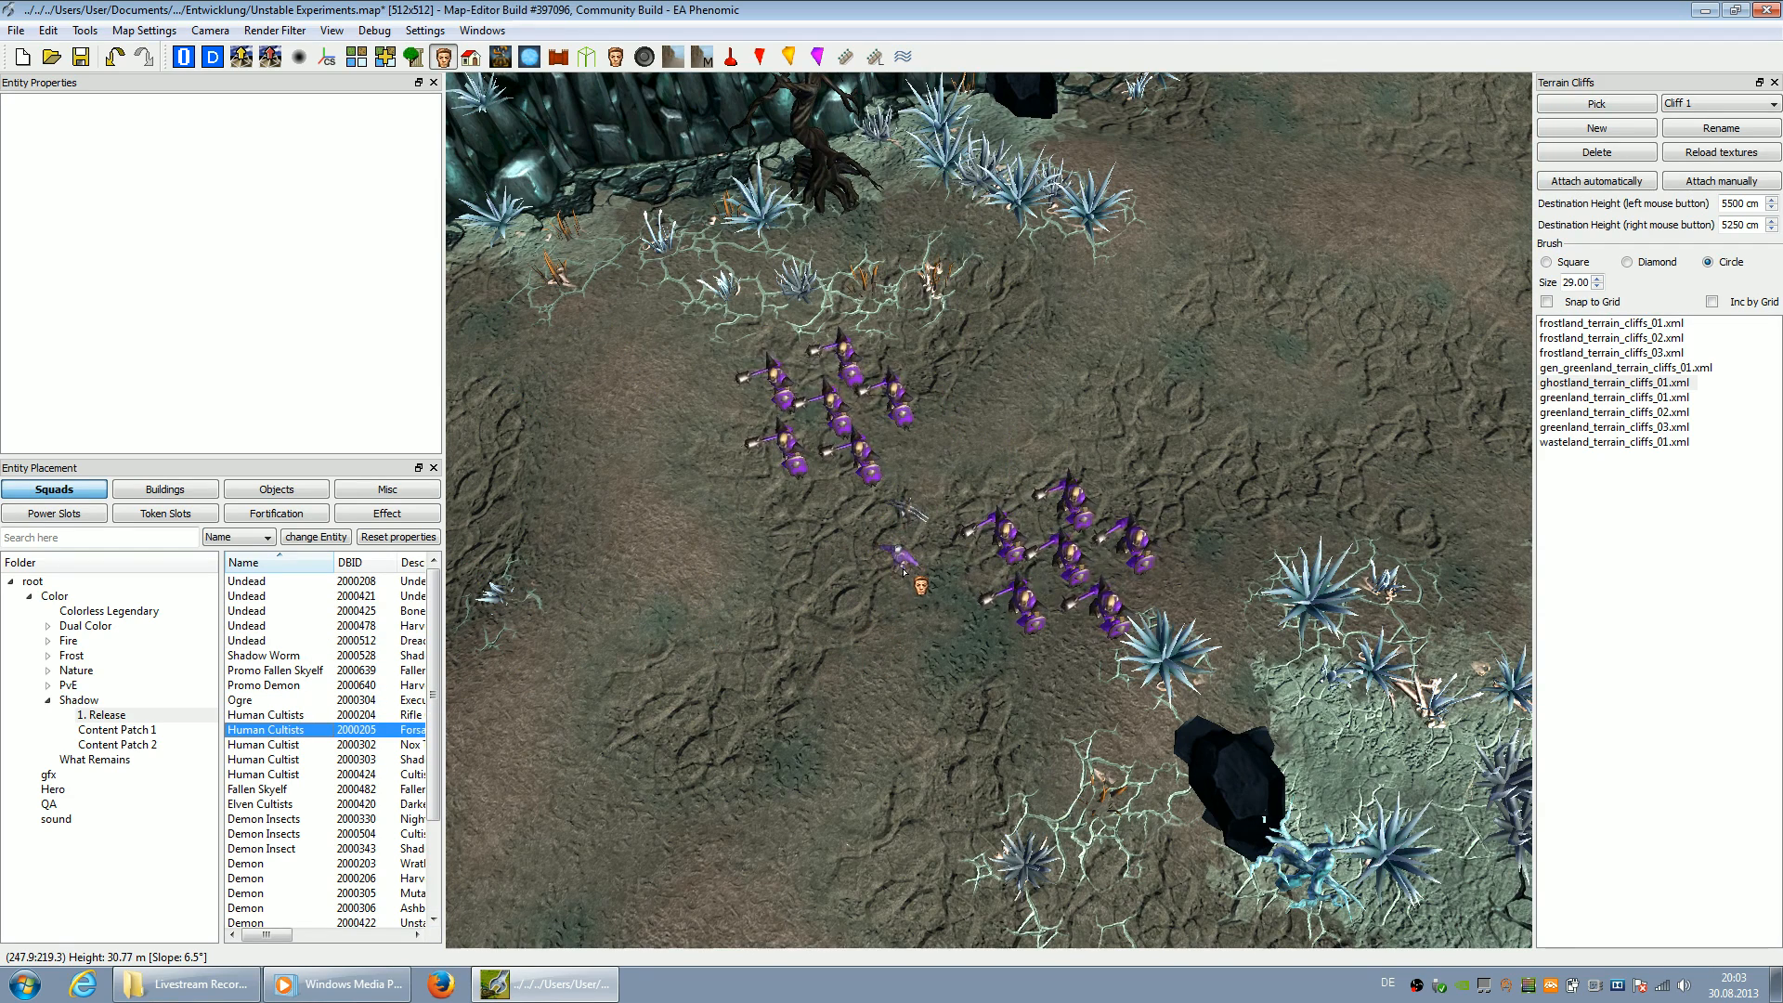
pyautogui.press('Up')
pyautogui.press('Down')
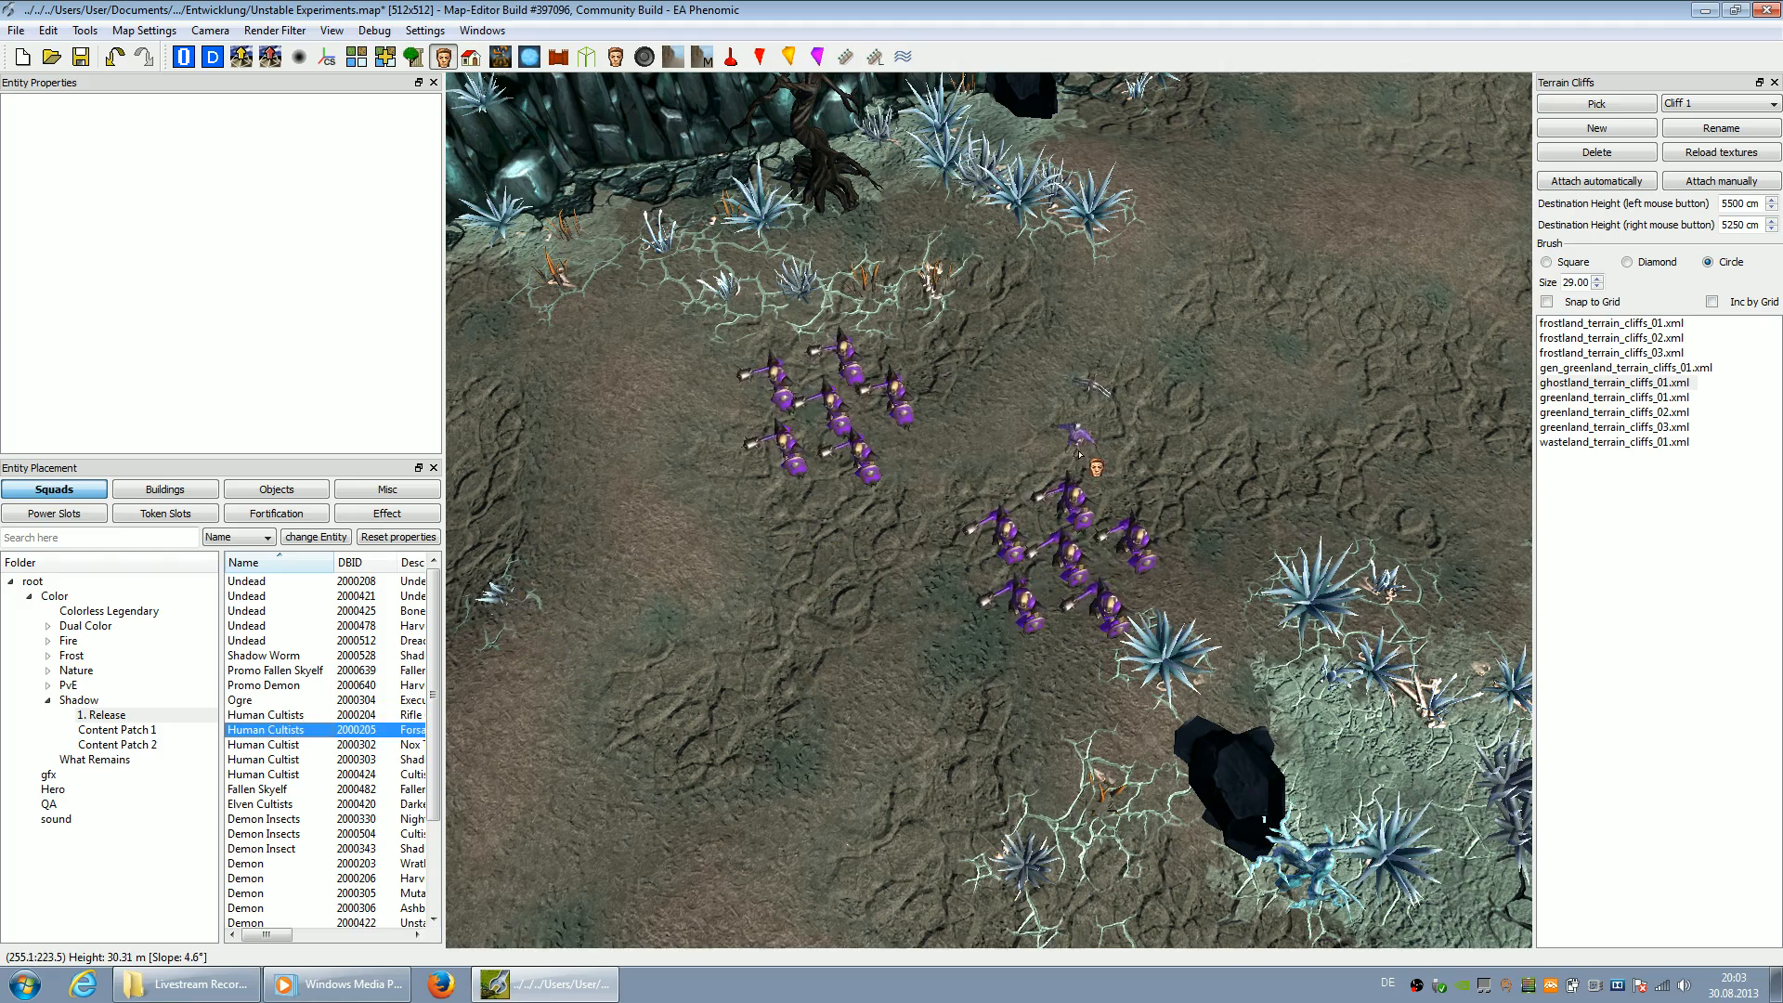
pyautogui.scroll(-2, 1181, 354)
pyautogui.scroll(-2, 1181, 354)
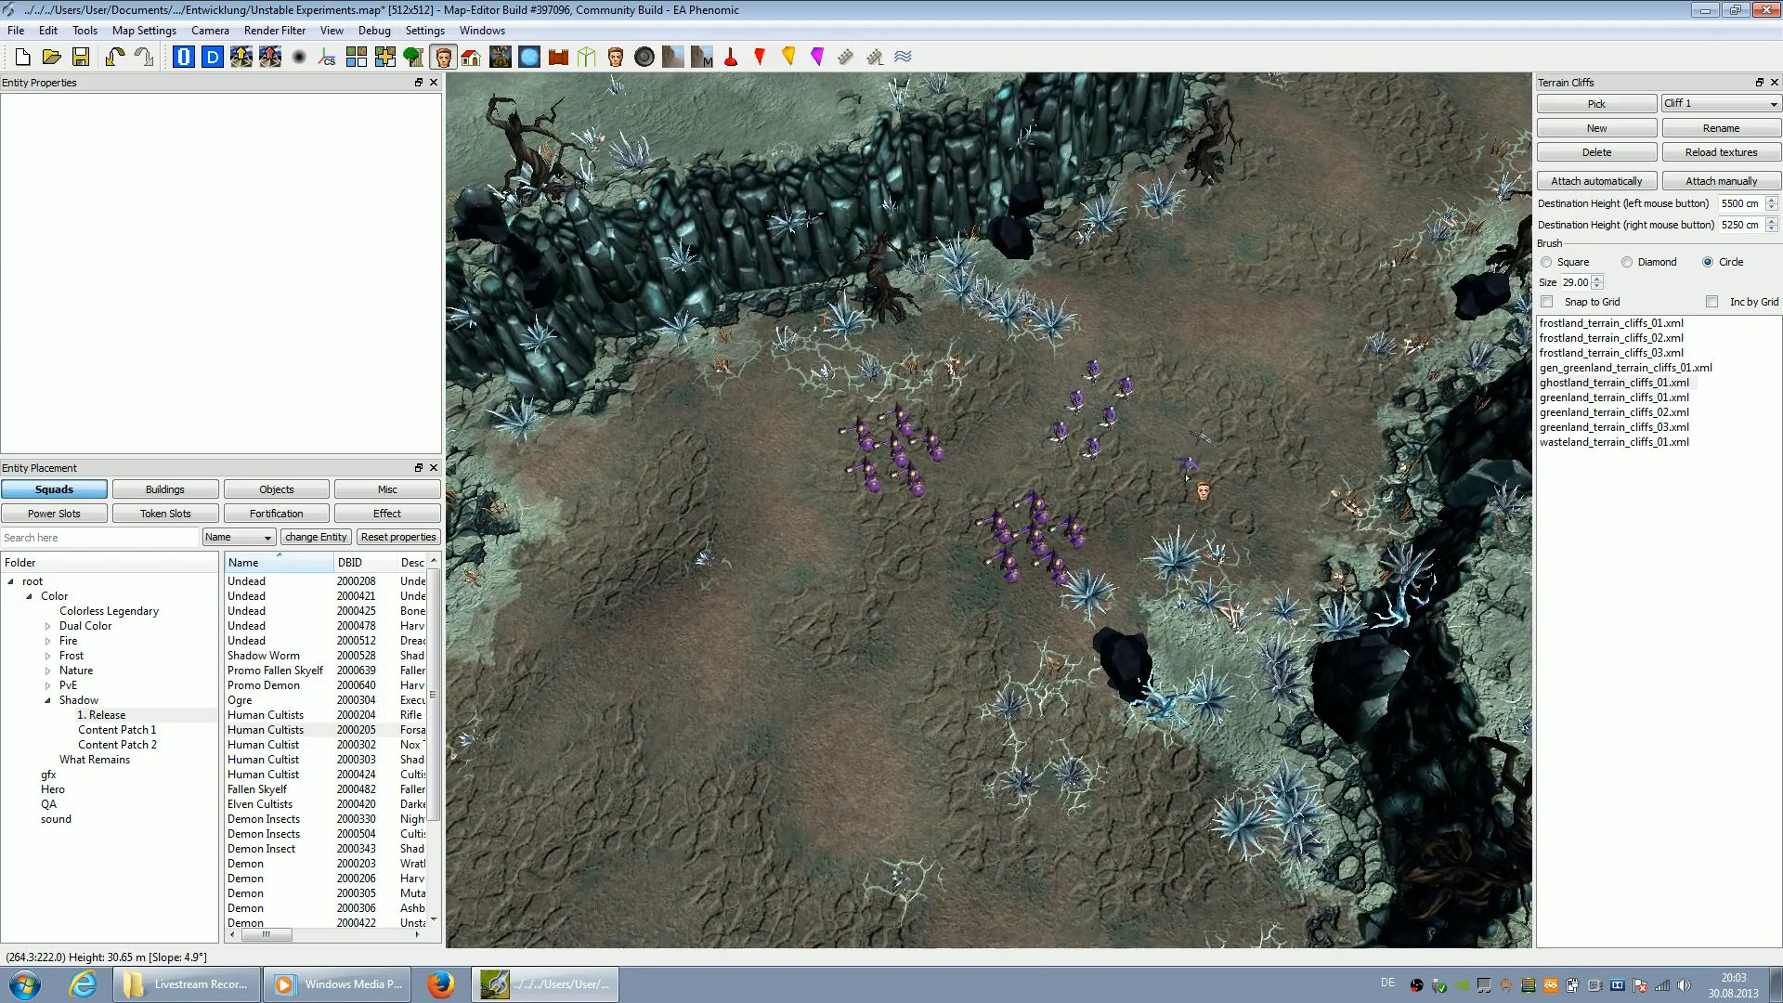
# Place an Undead Dreadcharger squad (DBID 2000512) on the path between the lake shore and the cliffs, beyond the northern passage
pyautogui.scroll(-4, 1198, 478)
pyautogui.press('Left')
pyautogui.press('Down')
pyautogui.press('Down')
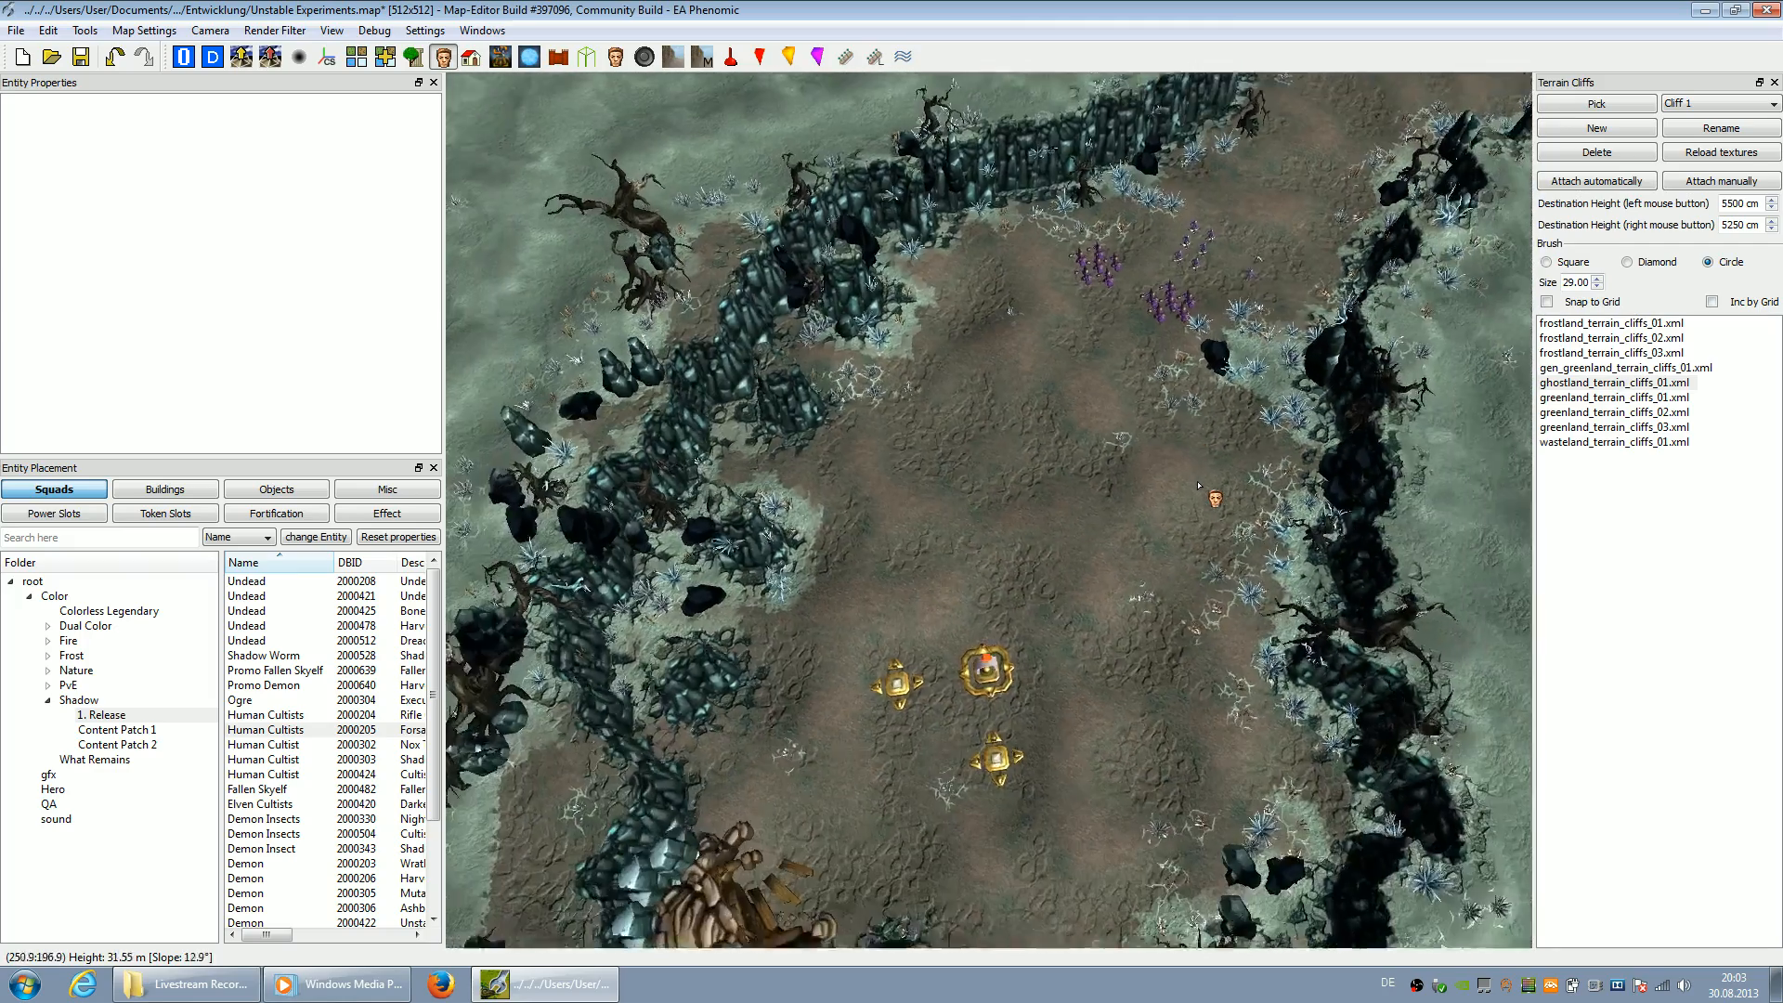
pyautogui.press('Up')
pyautogui.press('Right')
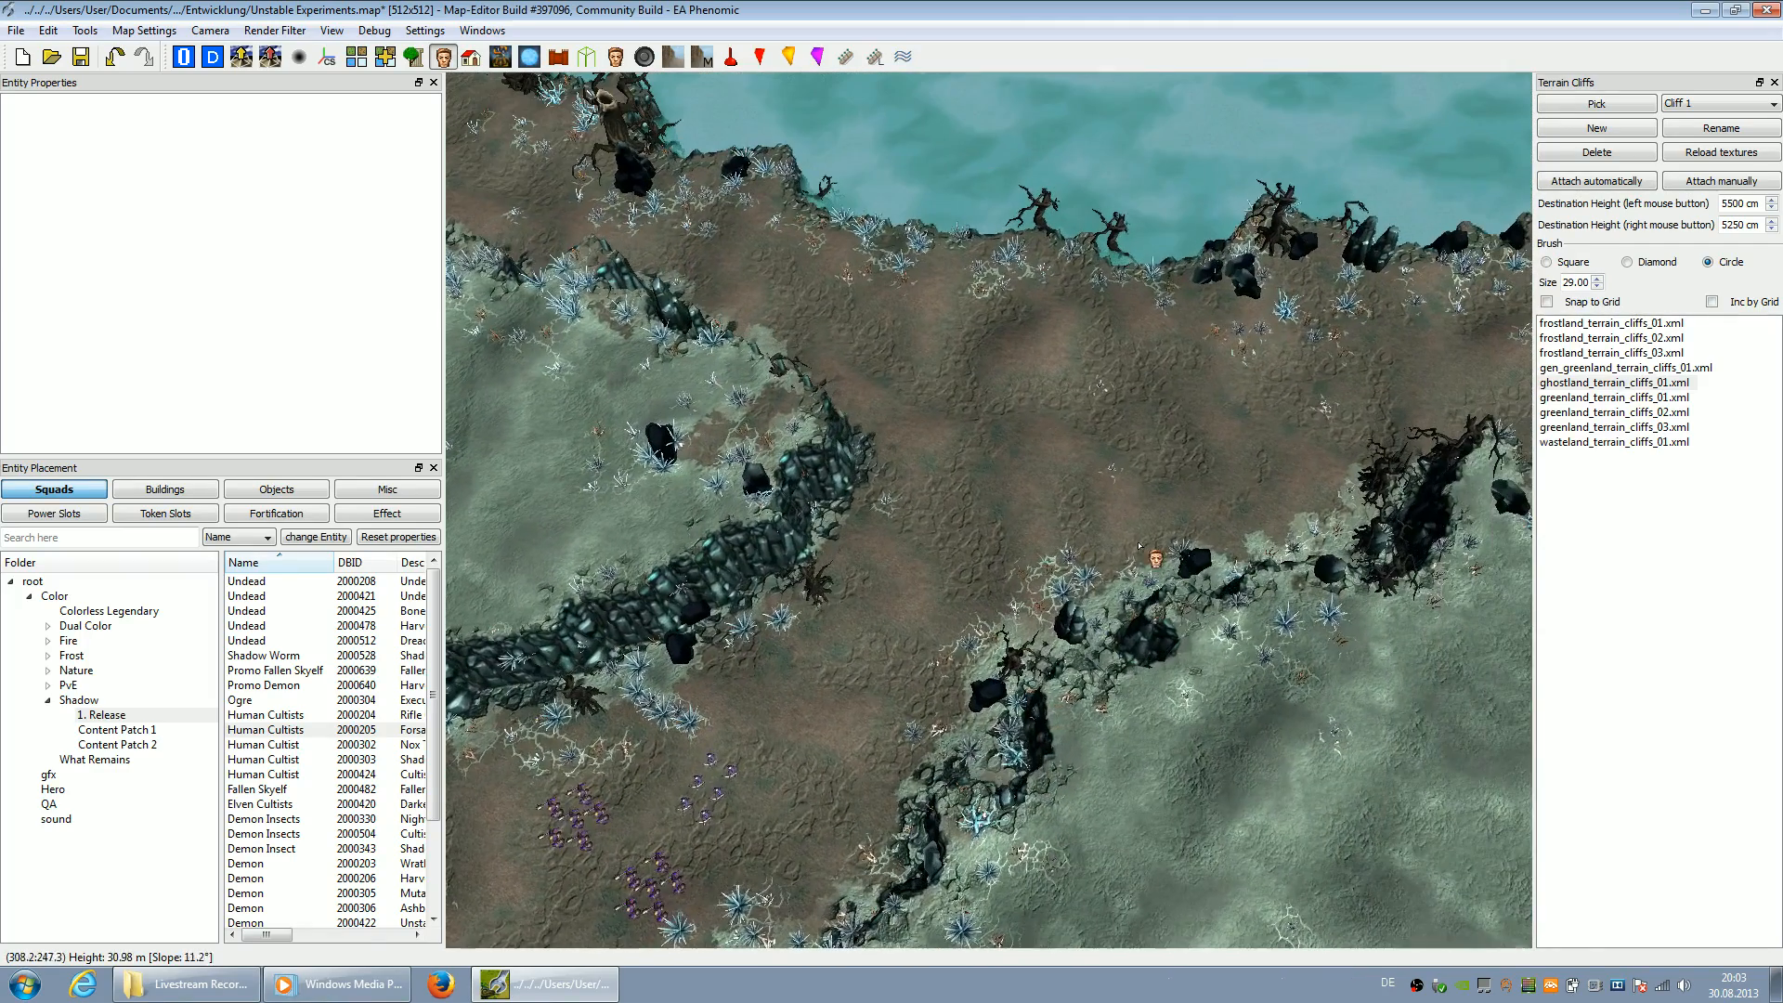
pyautogui.click(269, 641)
pyautogui.press('Up')
pyautogui.press('Down')
pyautogui.click(1008, 454)
pyautogui.press('Up')
pyautogui.press('Up')
pyautogui.press('Left')
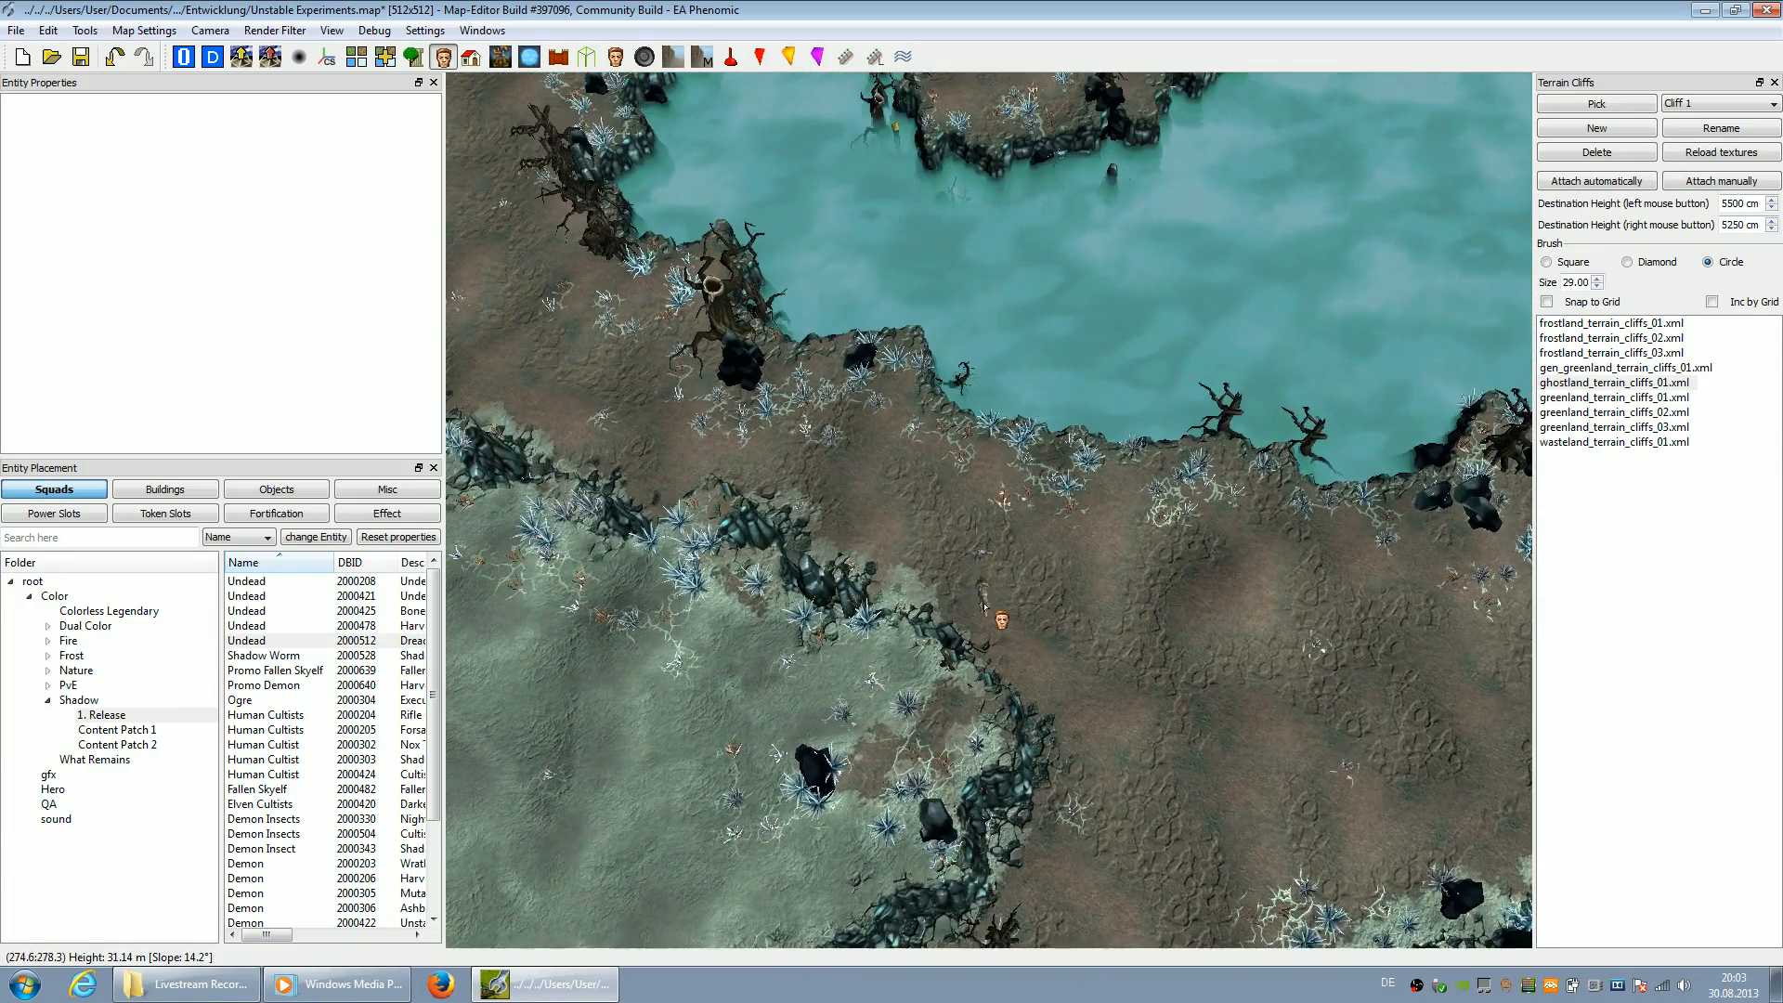
pyautogui.scroll(2, 984, 605)
pyautogui.scroll(-2, 943, 572)
pyautogui.scroll(2, 947, 572)
pyautogui.press('Left')
pyautogui.scroll(-1, 1006, 568)
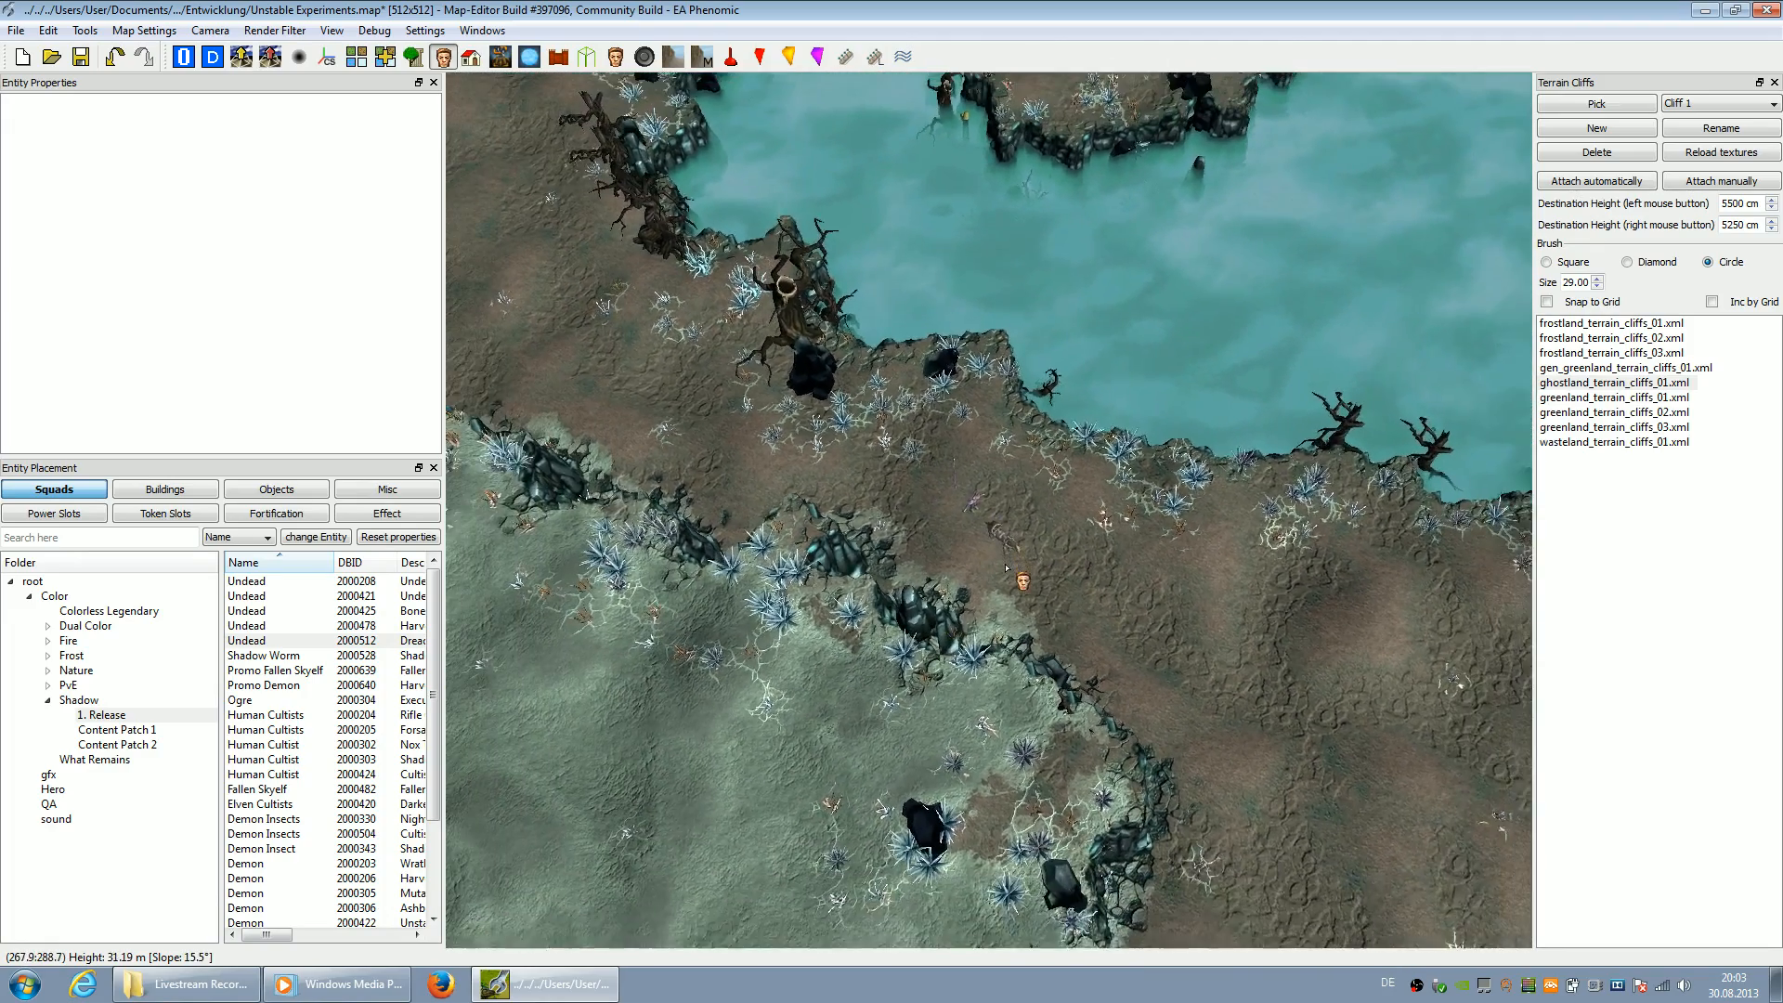
pyautogui.press('Left')
pyautogui.press('Right')
pyautogui.scroll(1, 1050, 594)
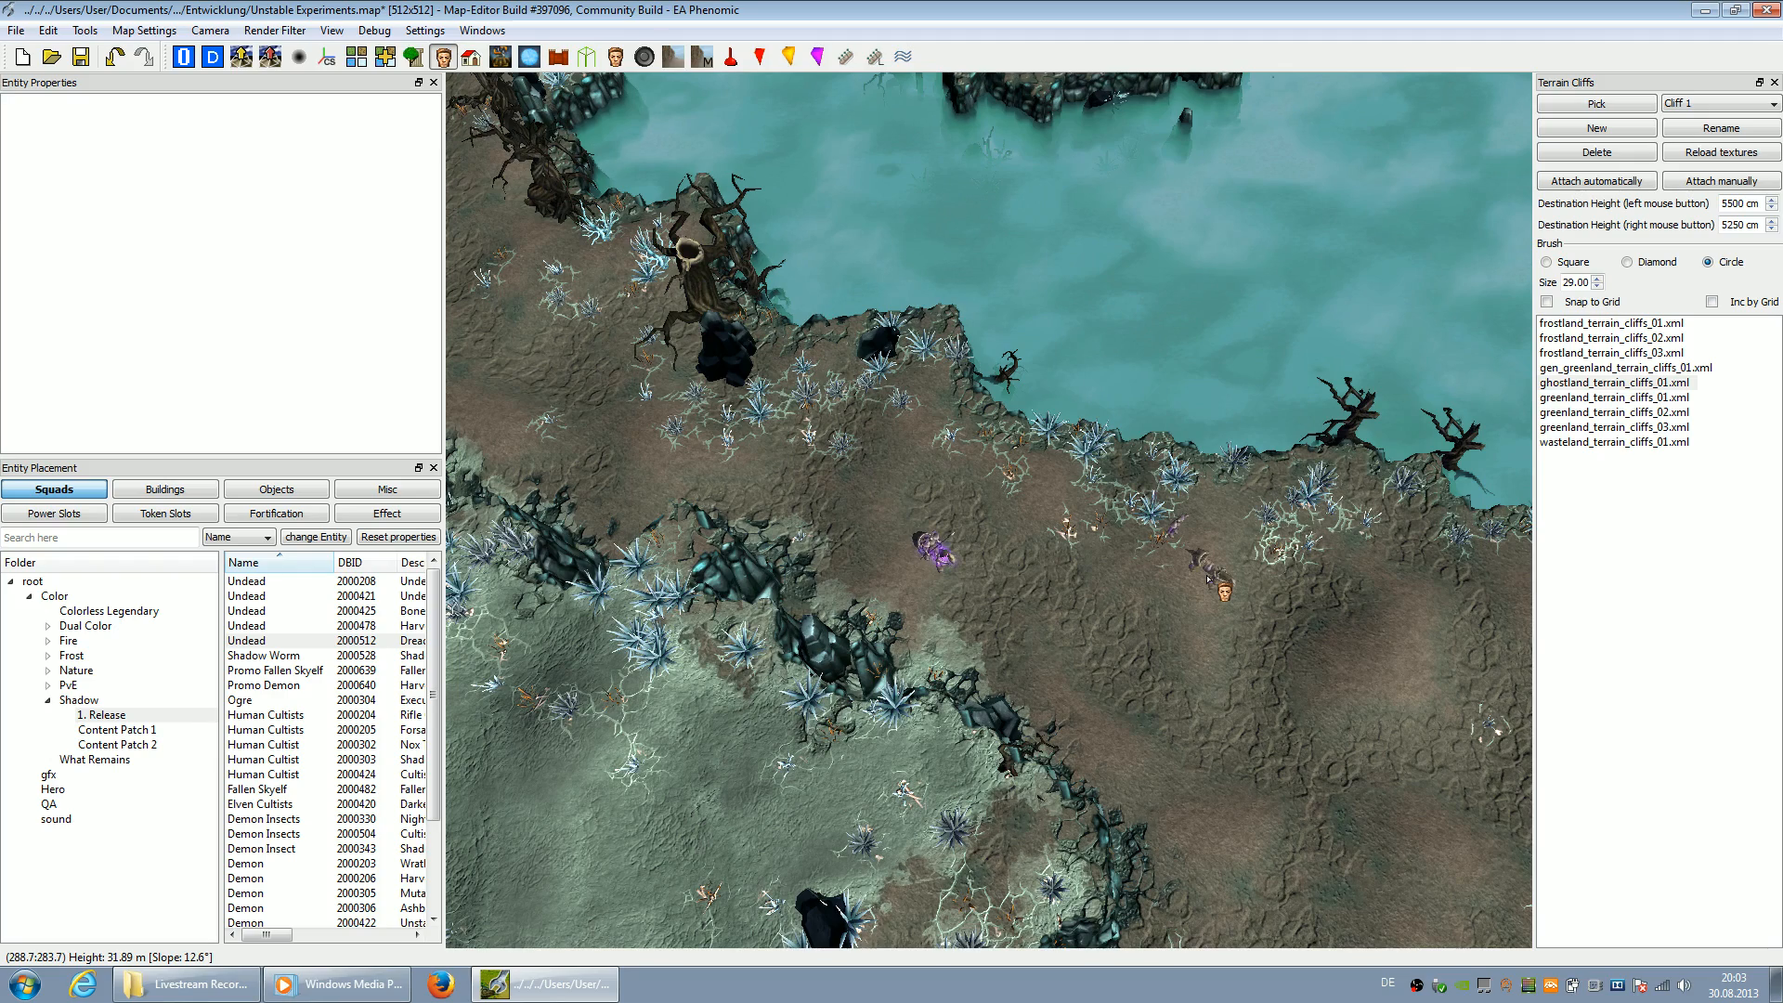
pyautogui.scroll(1, 1138, 578)
pyautogui.scroll(-1, 1141, 585)
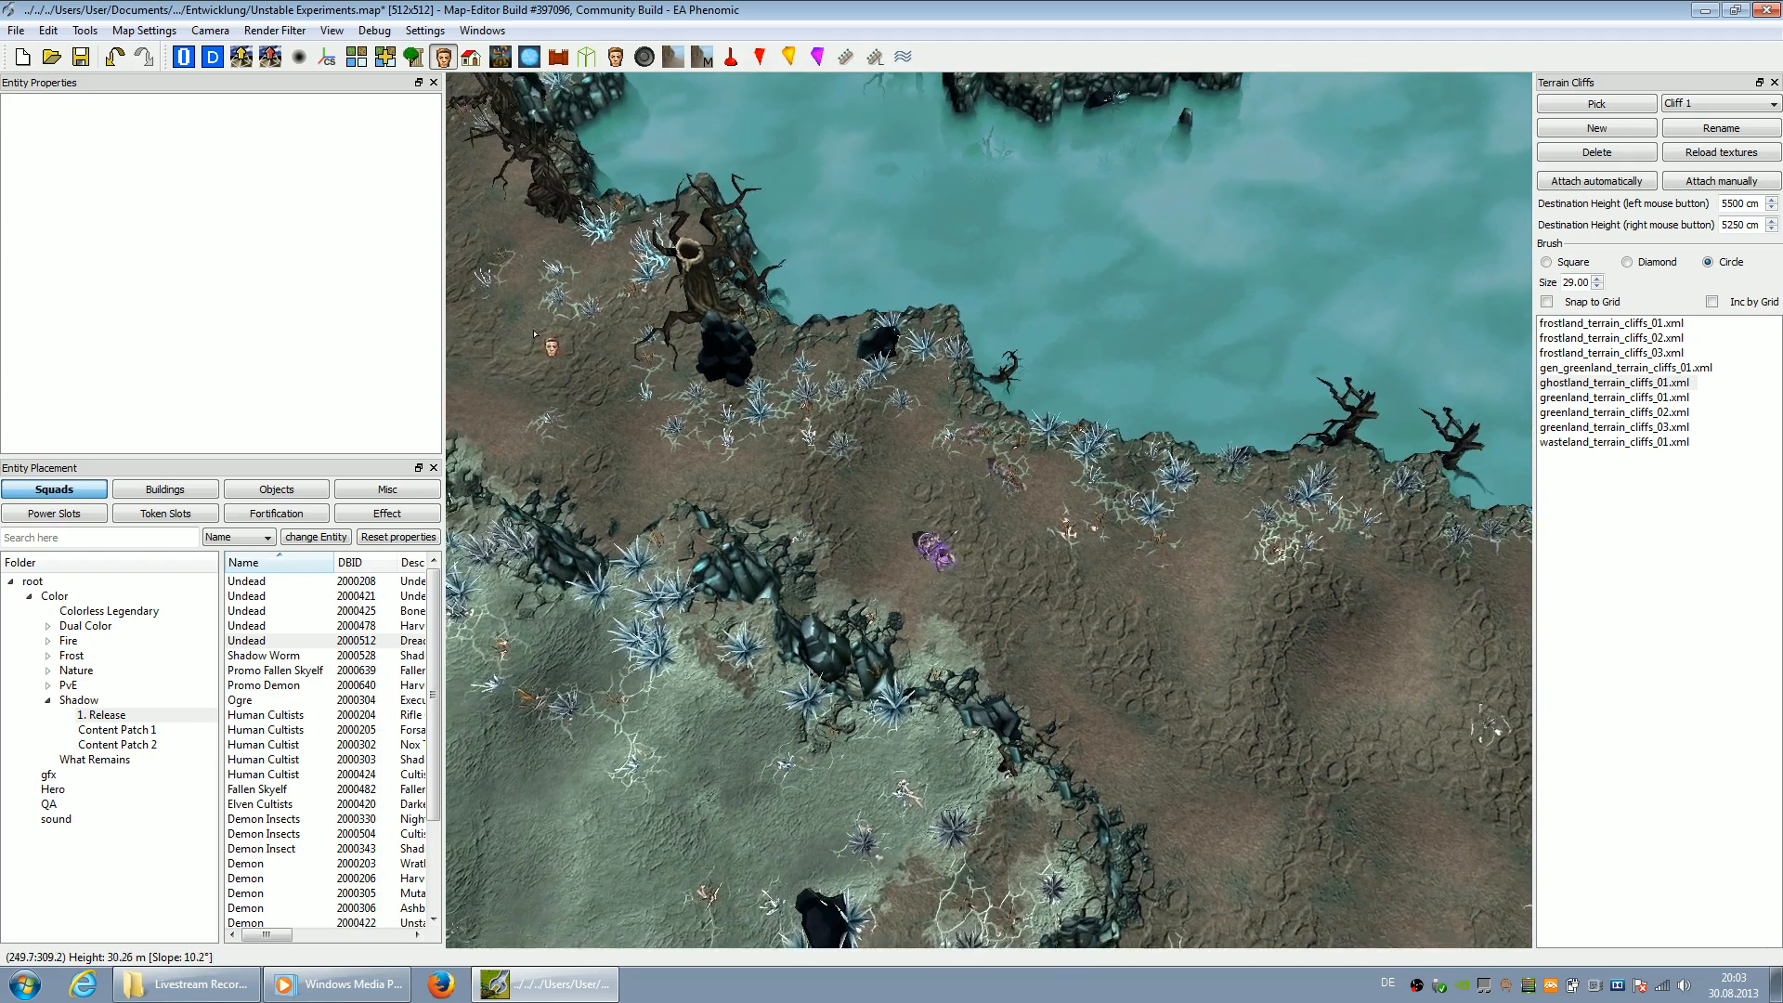
# Move the Dreadcharger along the lakeside path to about X 262, Y 293 and rotate it to 34°
pyautogui.click(185, 57)
pyautogui.click(934, 562)
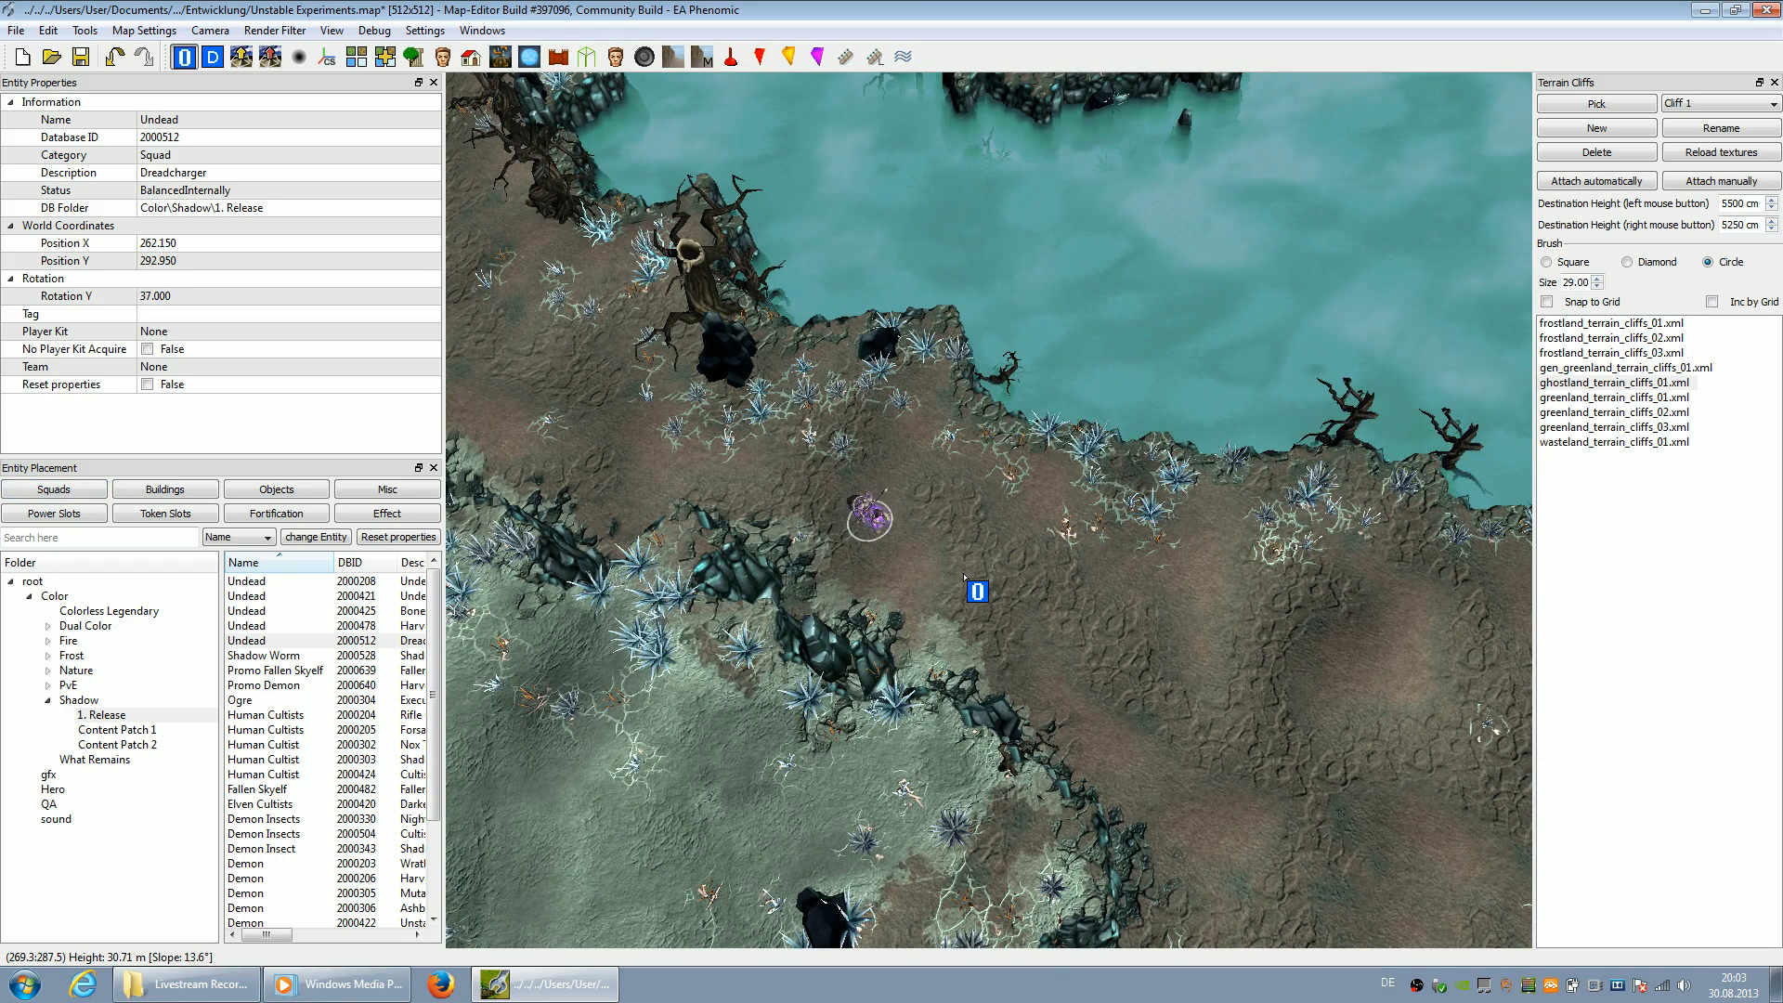
pyautogui.scroll(-3, 986, 610)
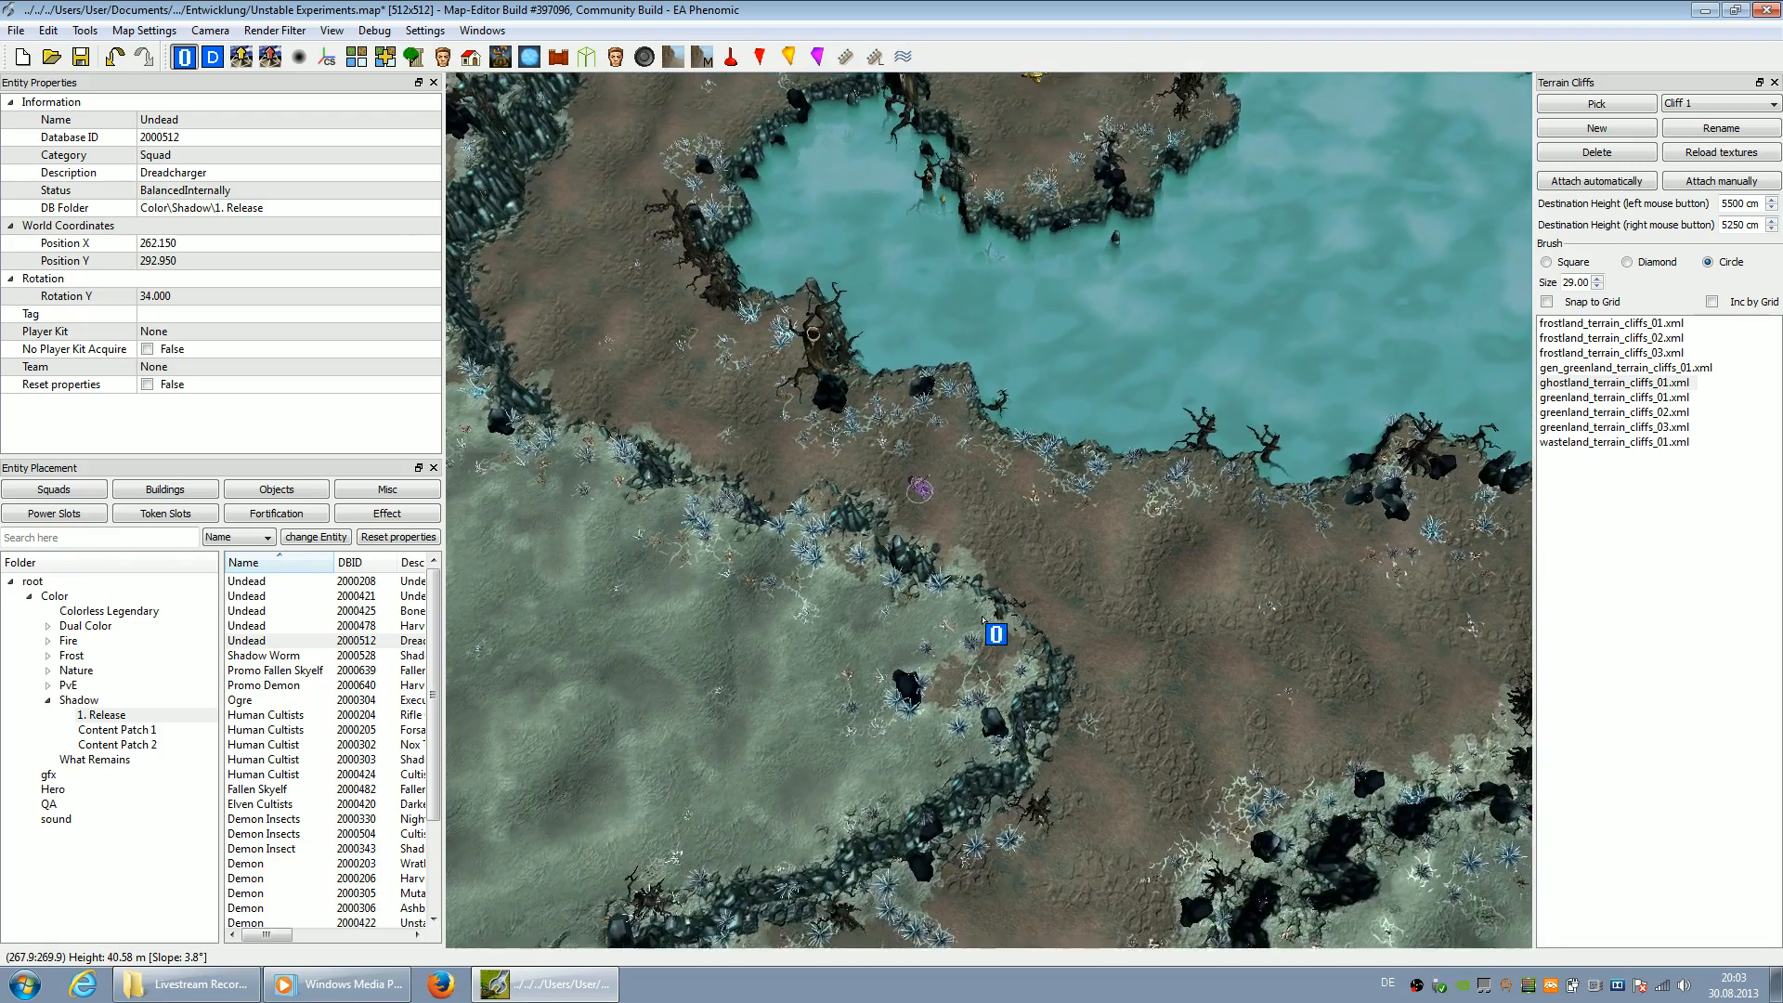
pyautogui.scroll(4, 999, 613)
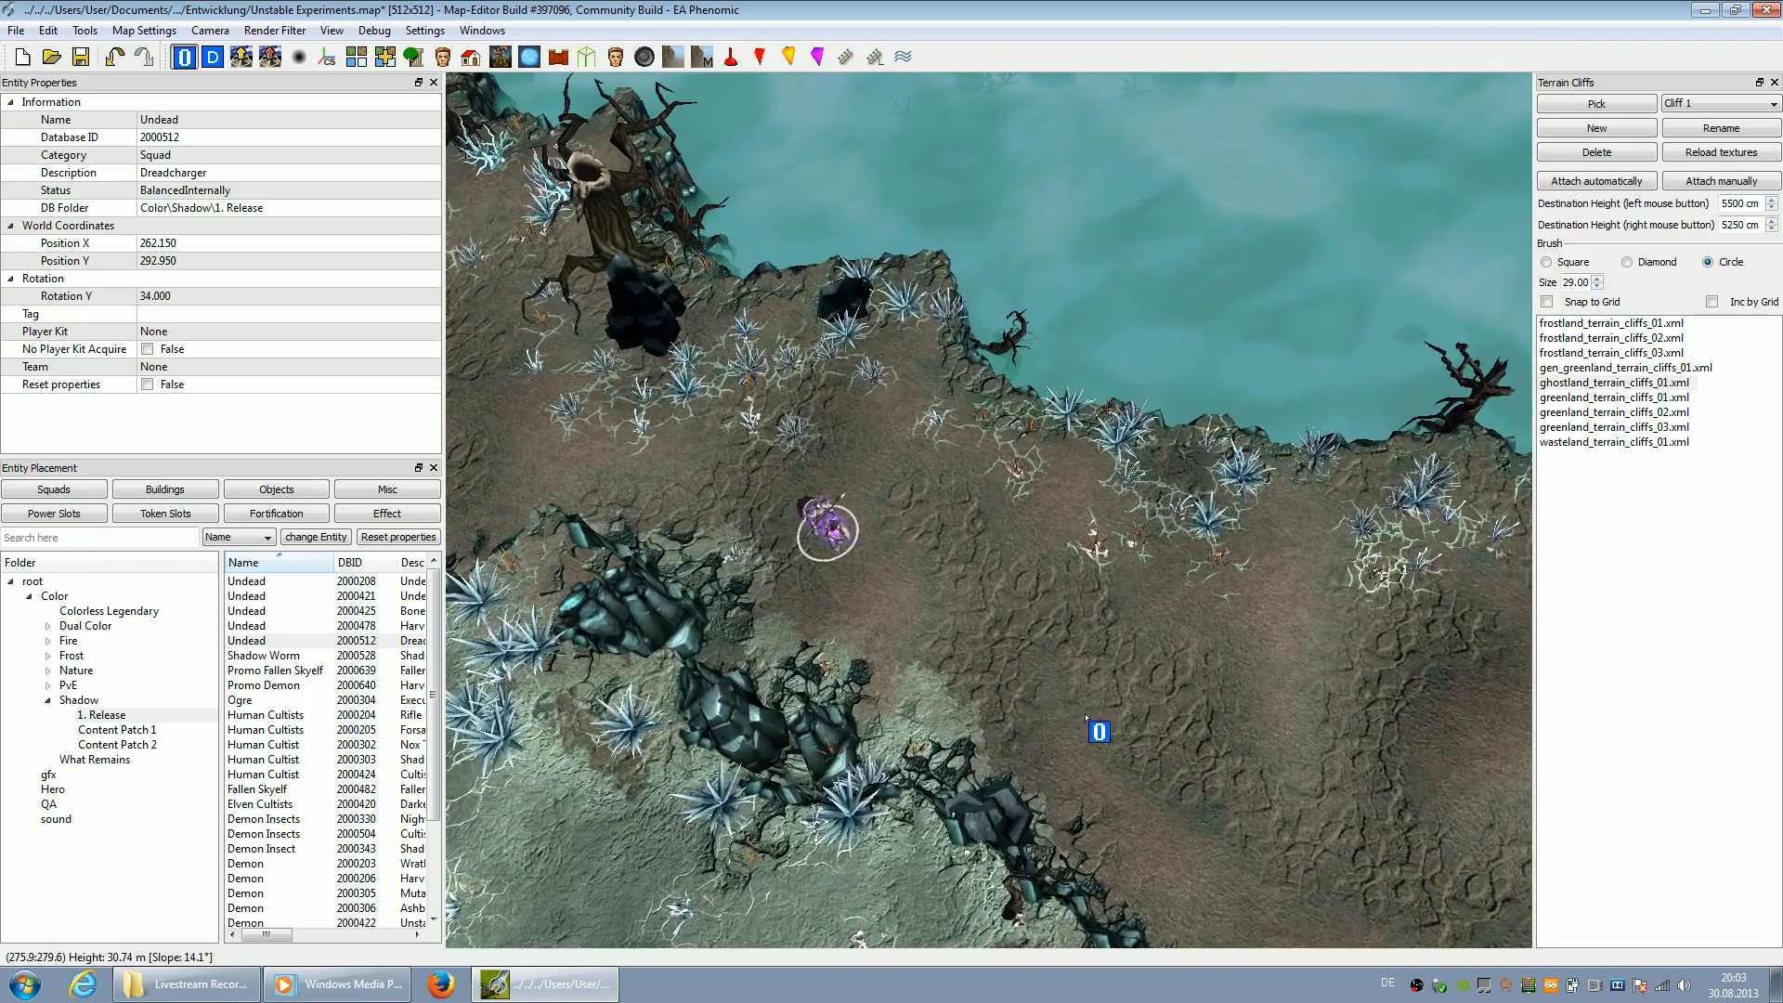
# Rotate the Dreadcharger on the lakeside path to 48° and deselect it
pyautogui.moveTo(1086, 715)
pyautogui.mouseDown(button='right')
pyautogui.moveTo(1120, 621)
pyautogui.moveTo(1088, 702)
pyautogui.mouseUp(button='right')
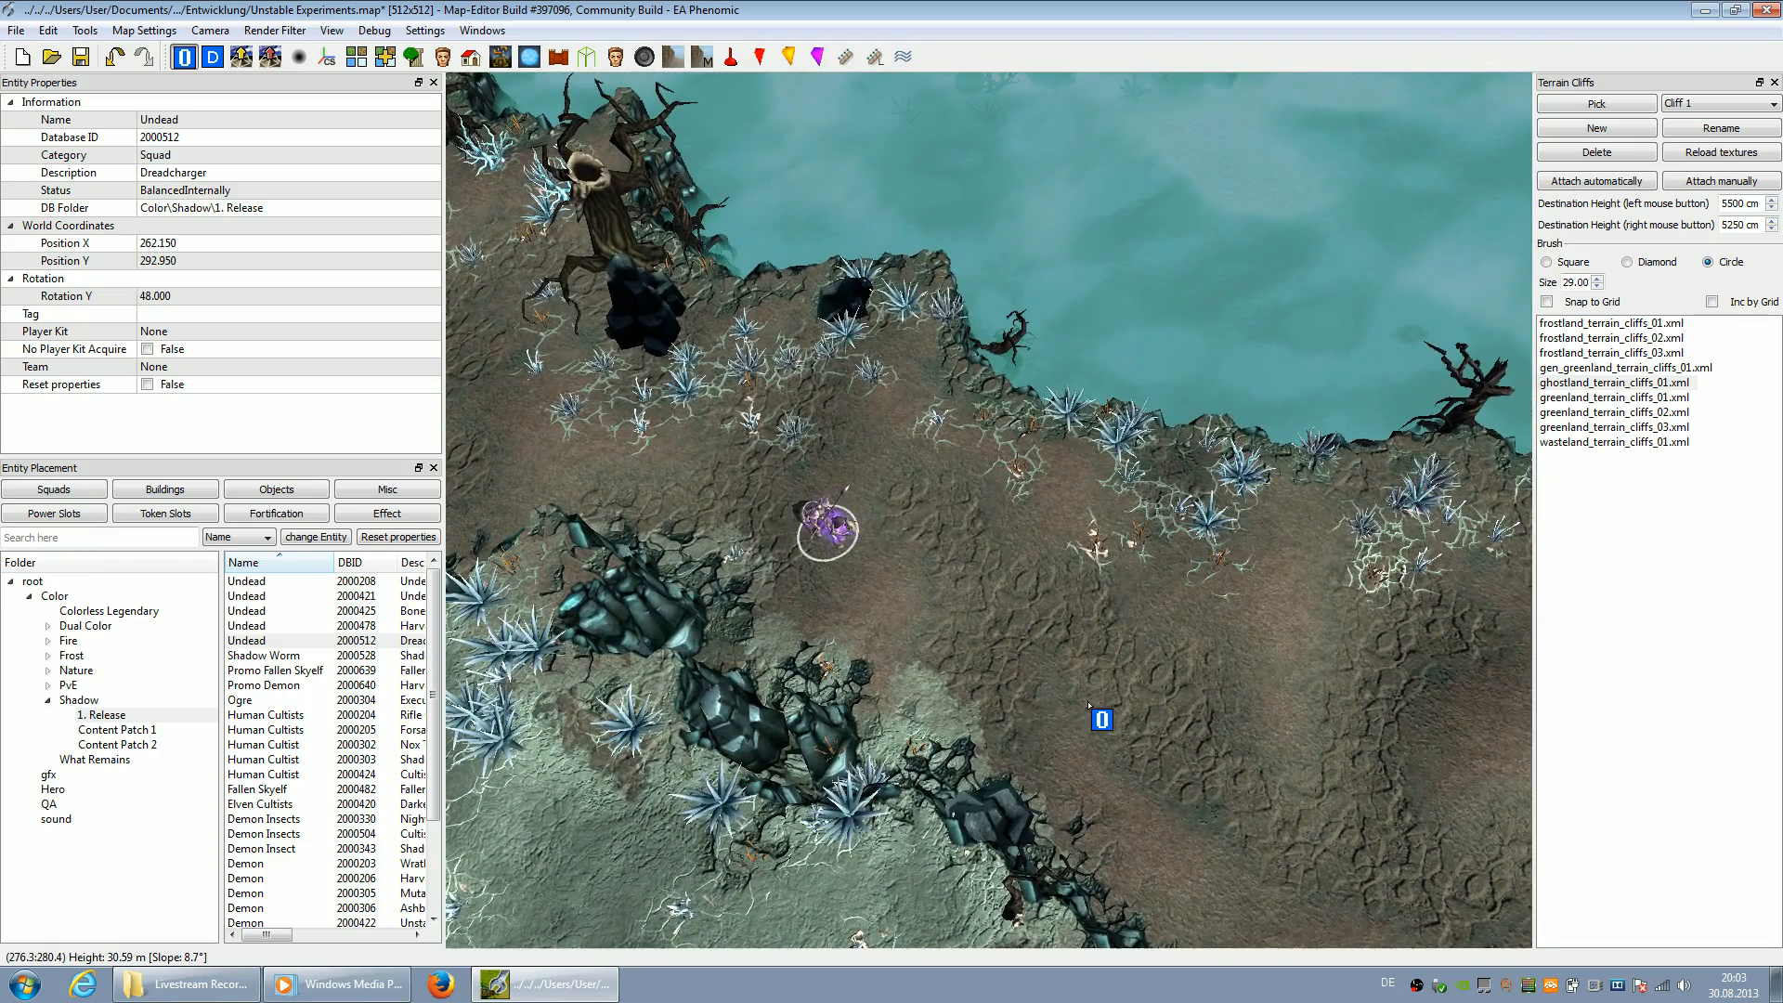
pyautogui.click(1038, 632)
pyautogui.scroll(-2, 1044, 635)
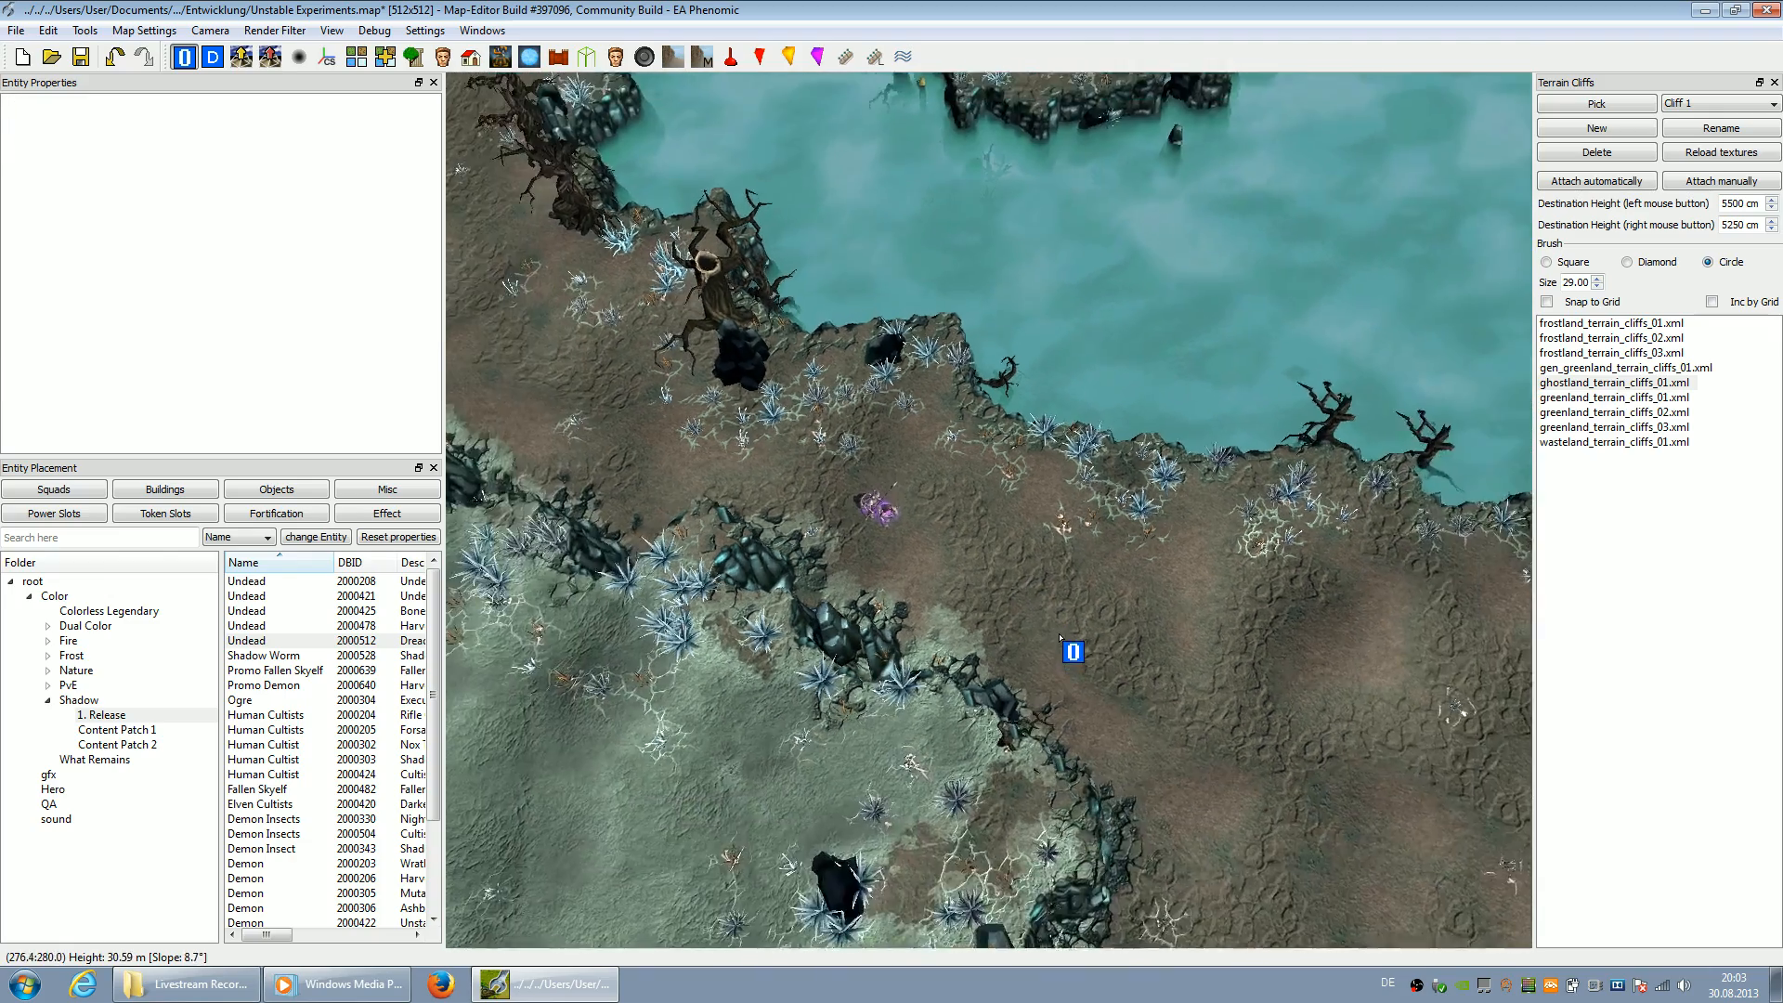
# Place another Undead Dreadcharger squad (DBID 2000512) on the path between the lake's western shore and the cliffs
pyautogui.press('Left')
pyautogui.press('Up')
pyautogui.scroll(-2, 1218, 605)
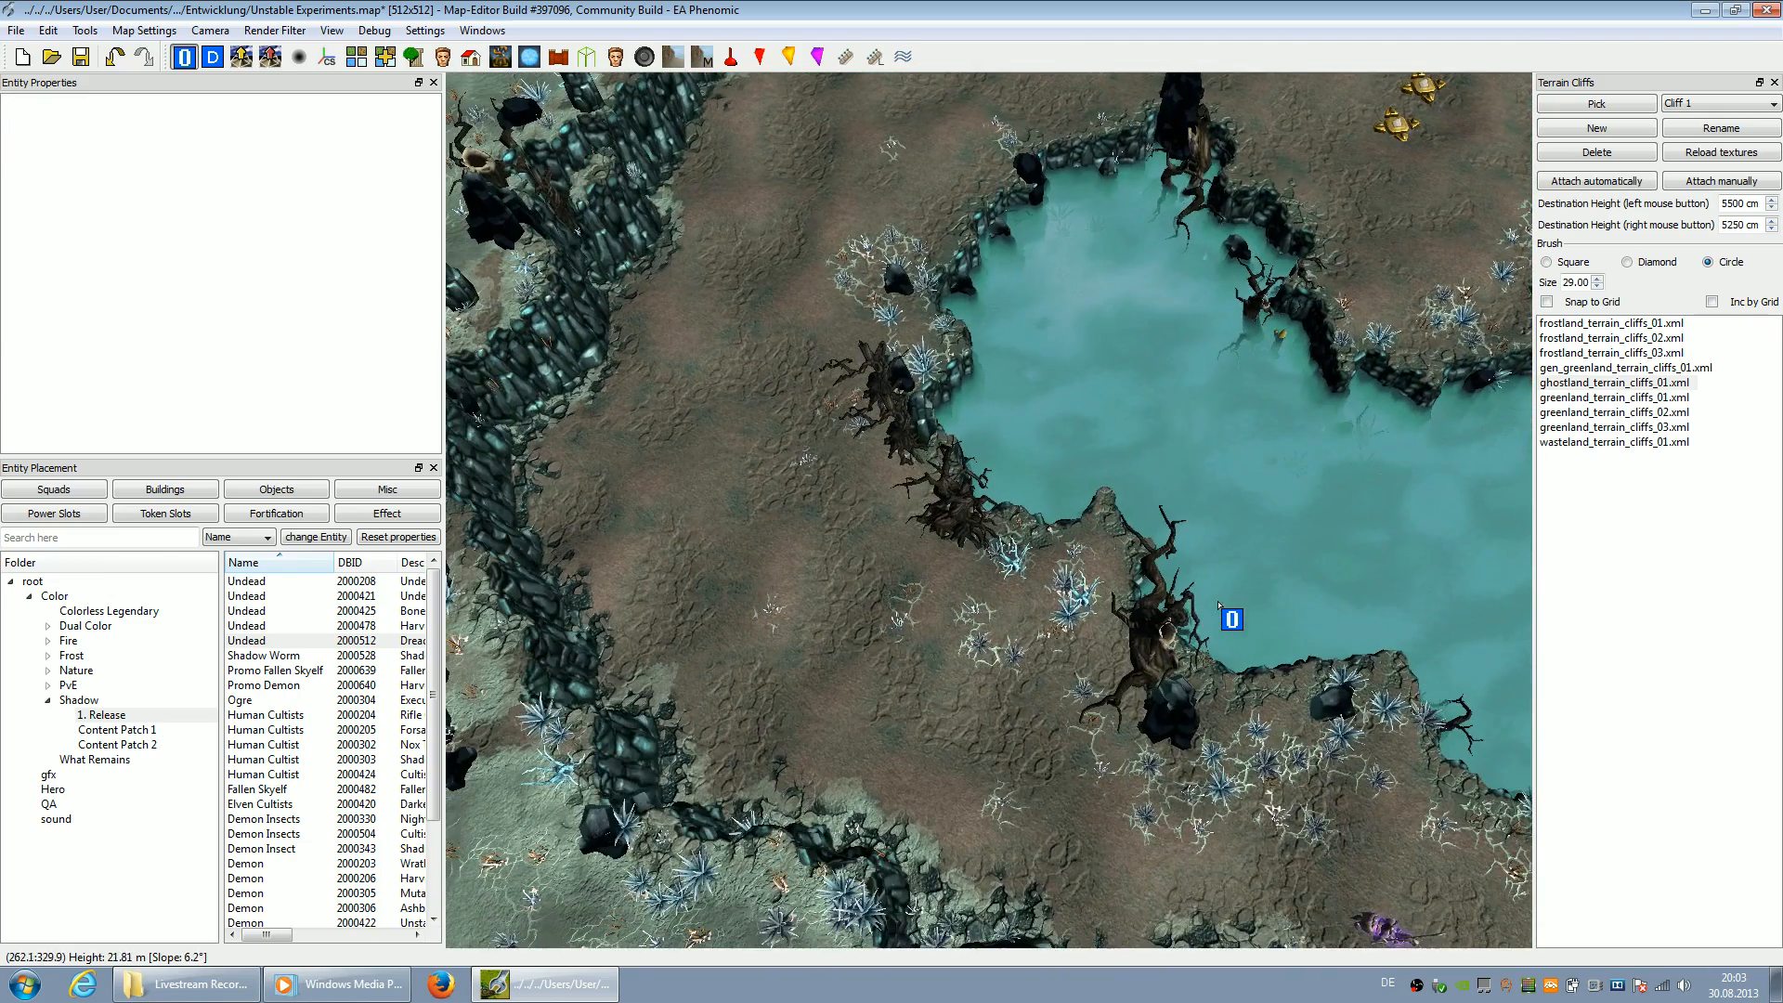
pyautogui.press('Down')
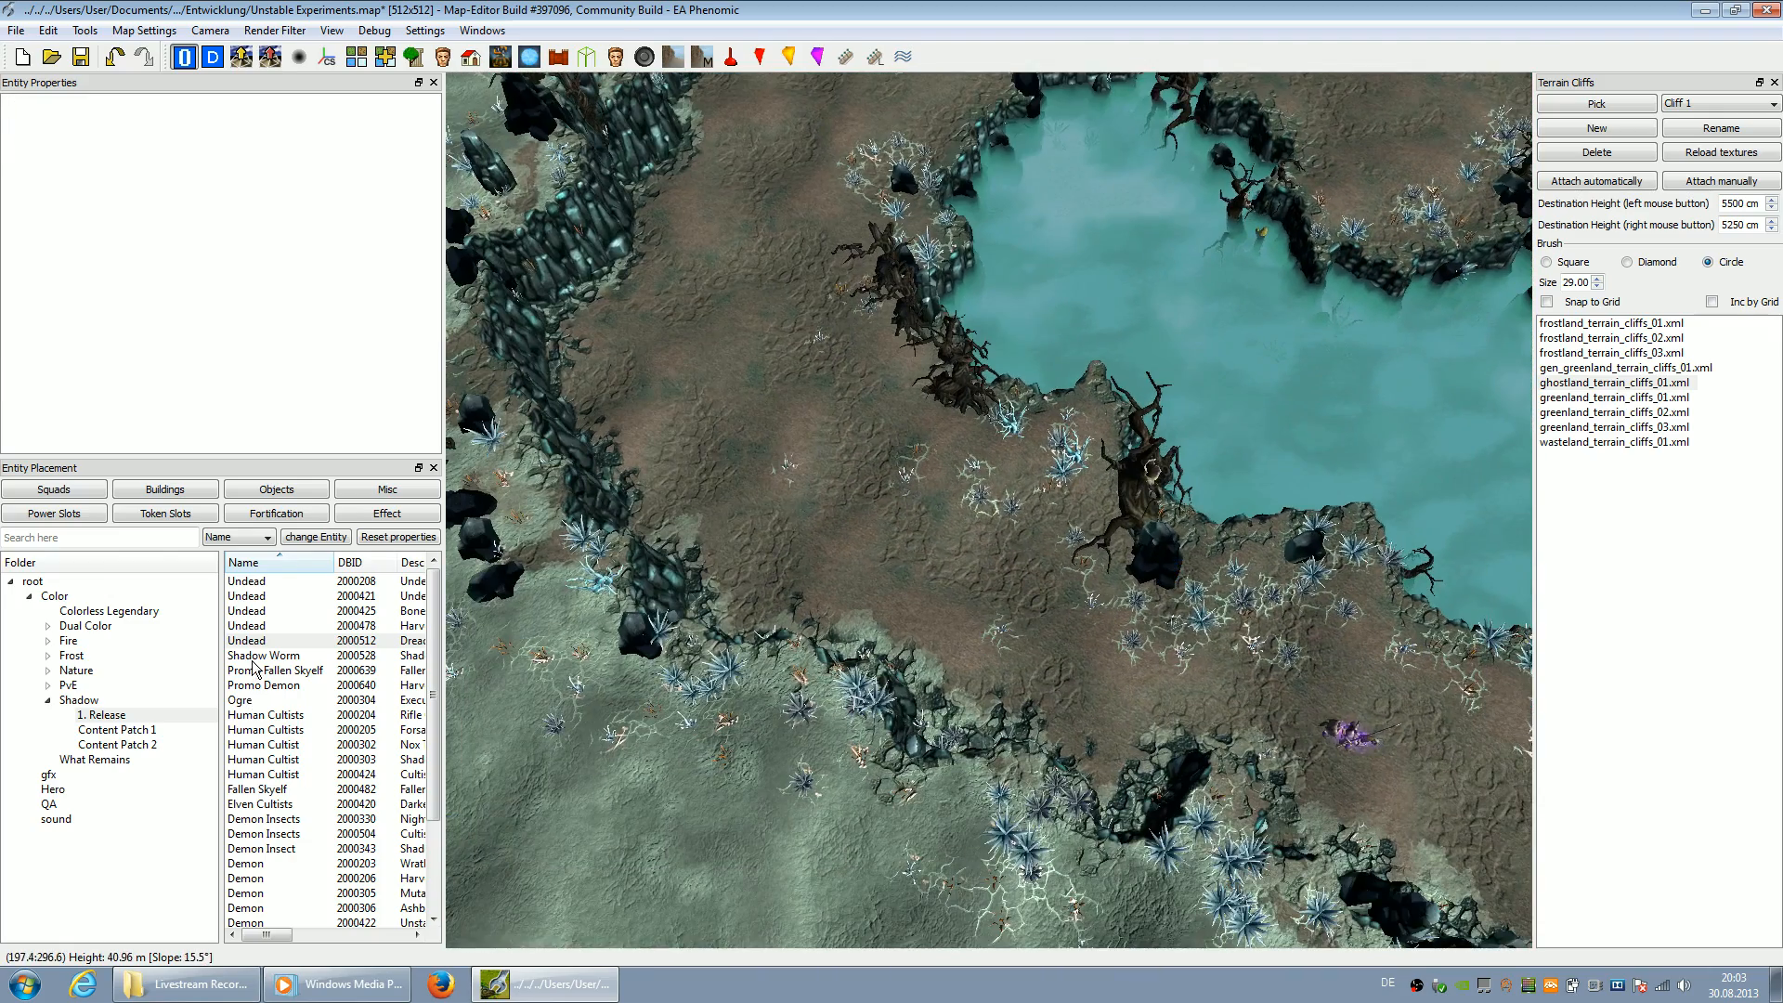
pyautogui.click(253, 662)
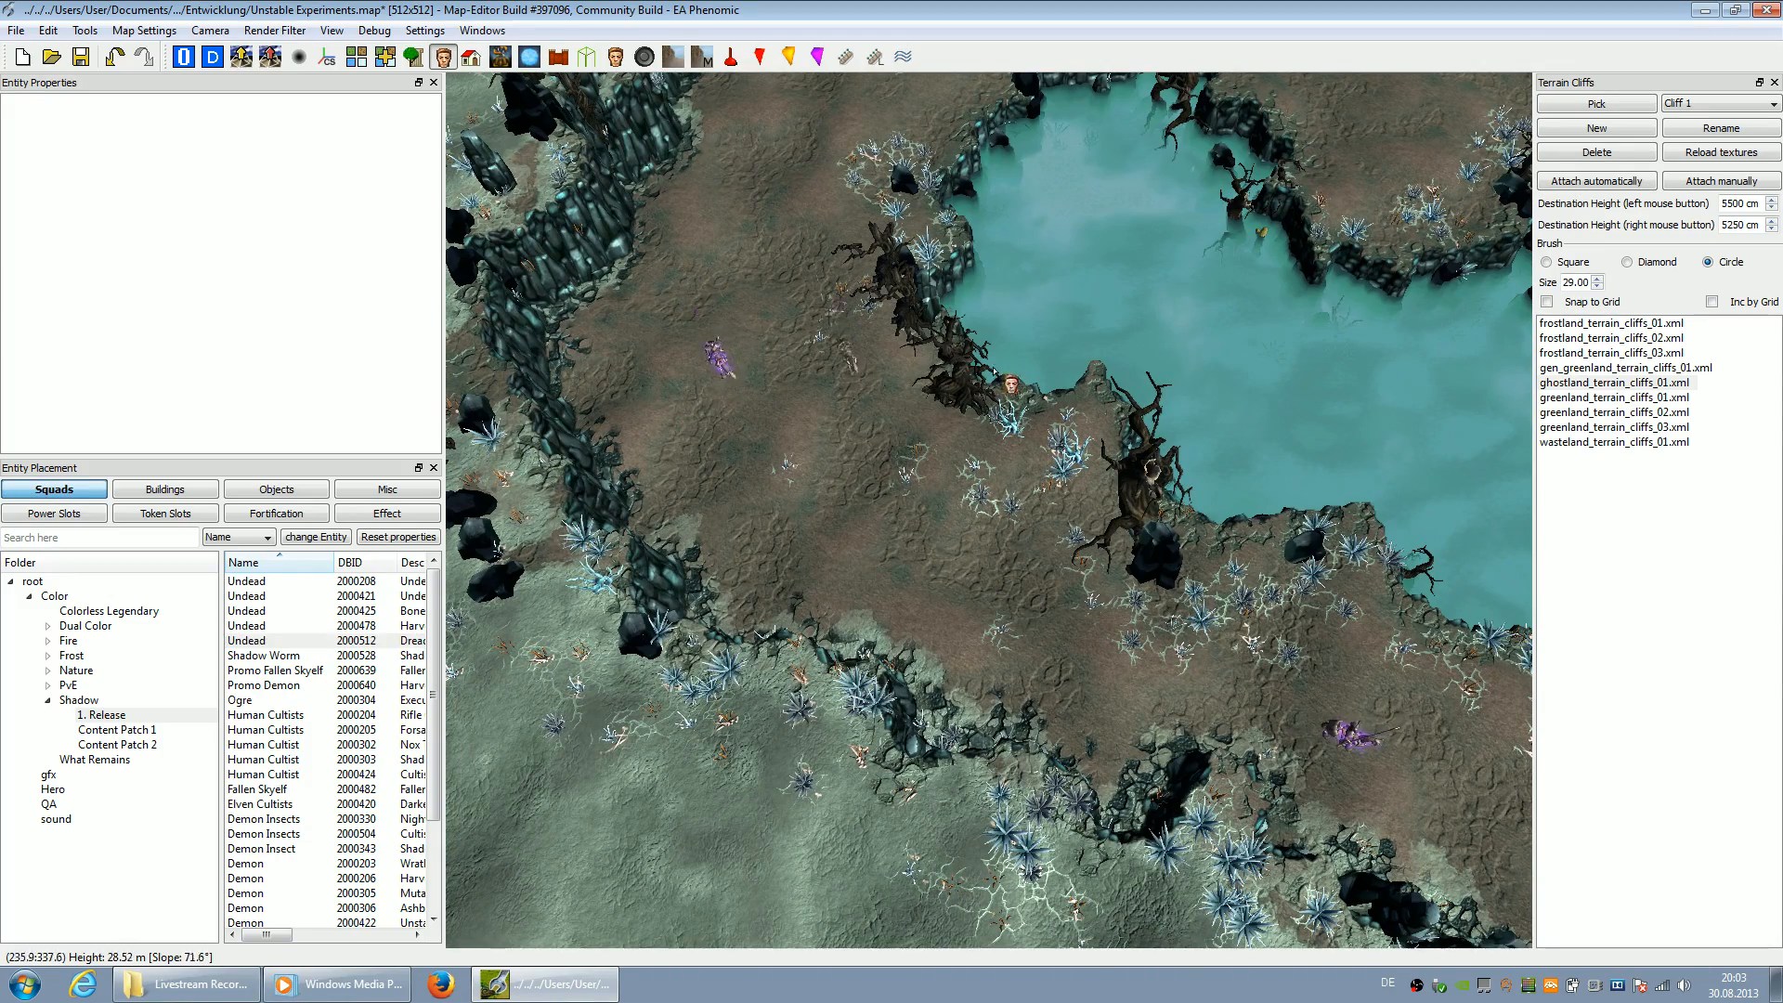
# Save the map
pyautogui.press('Right')
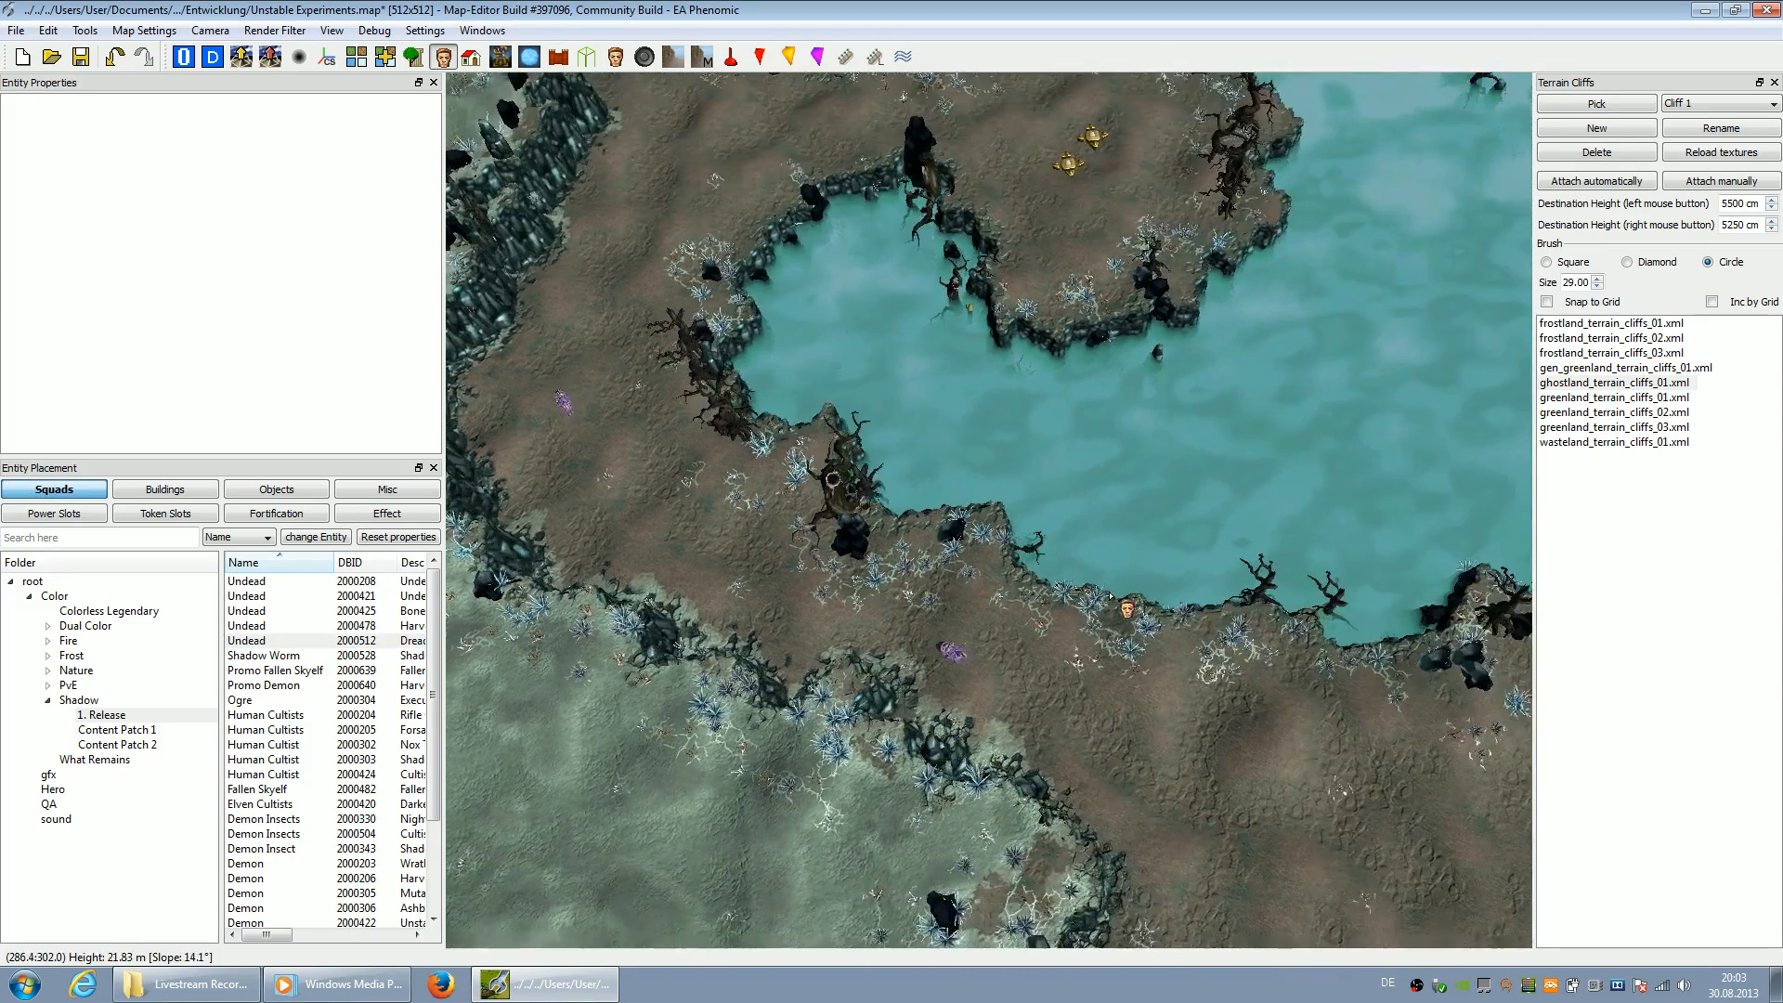
pyautogui.press('Down')
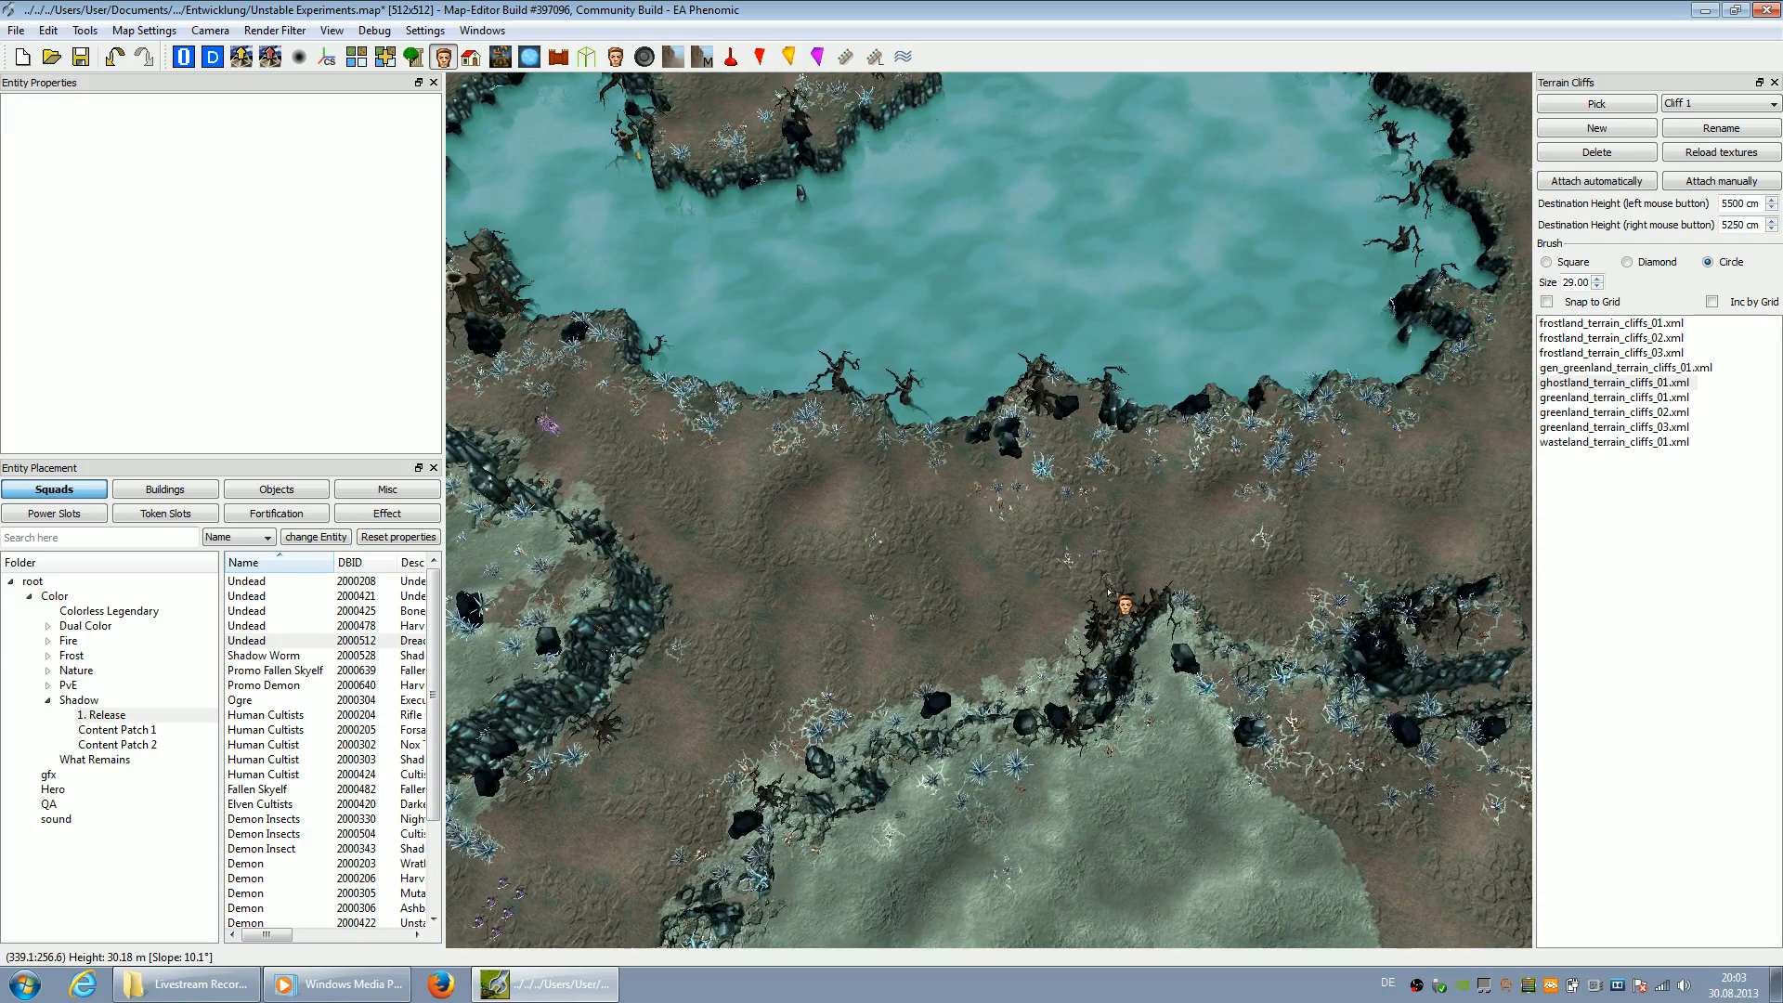
pyautogui.press('Up')
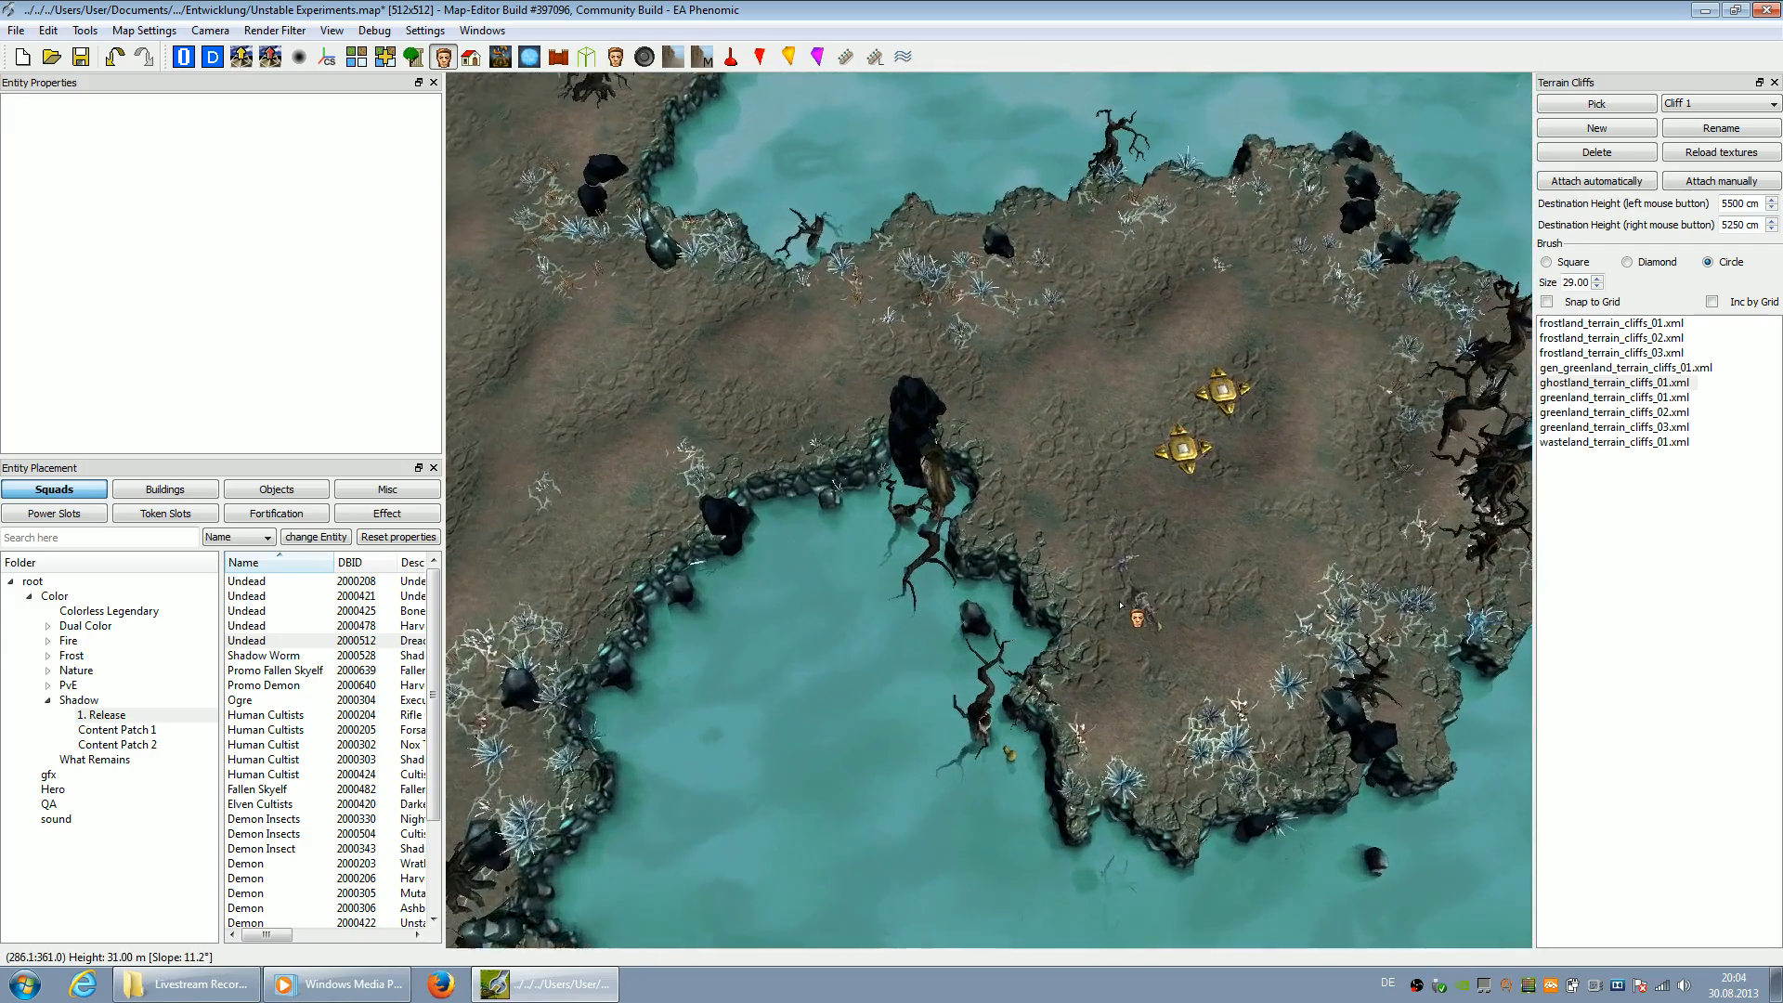
pyautogui.press('Right')
pyautogui.scroll(1, 1121, 605)
pyautogui.hotkey('ctrl', 's')
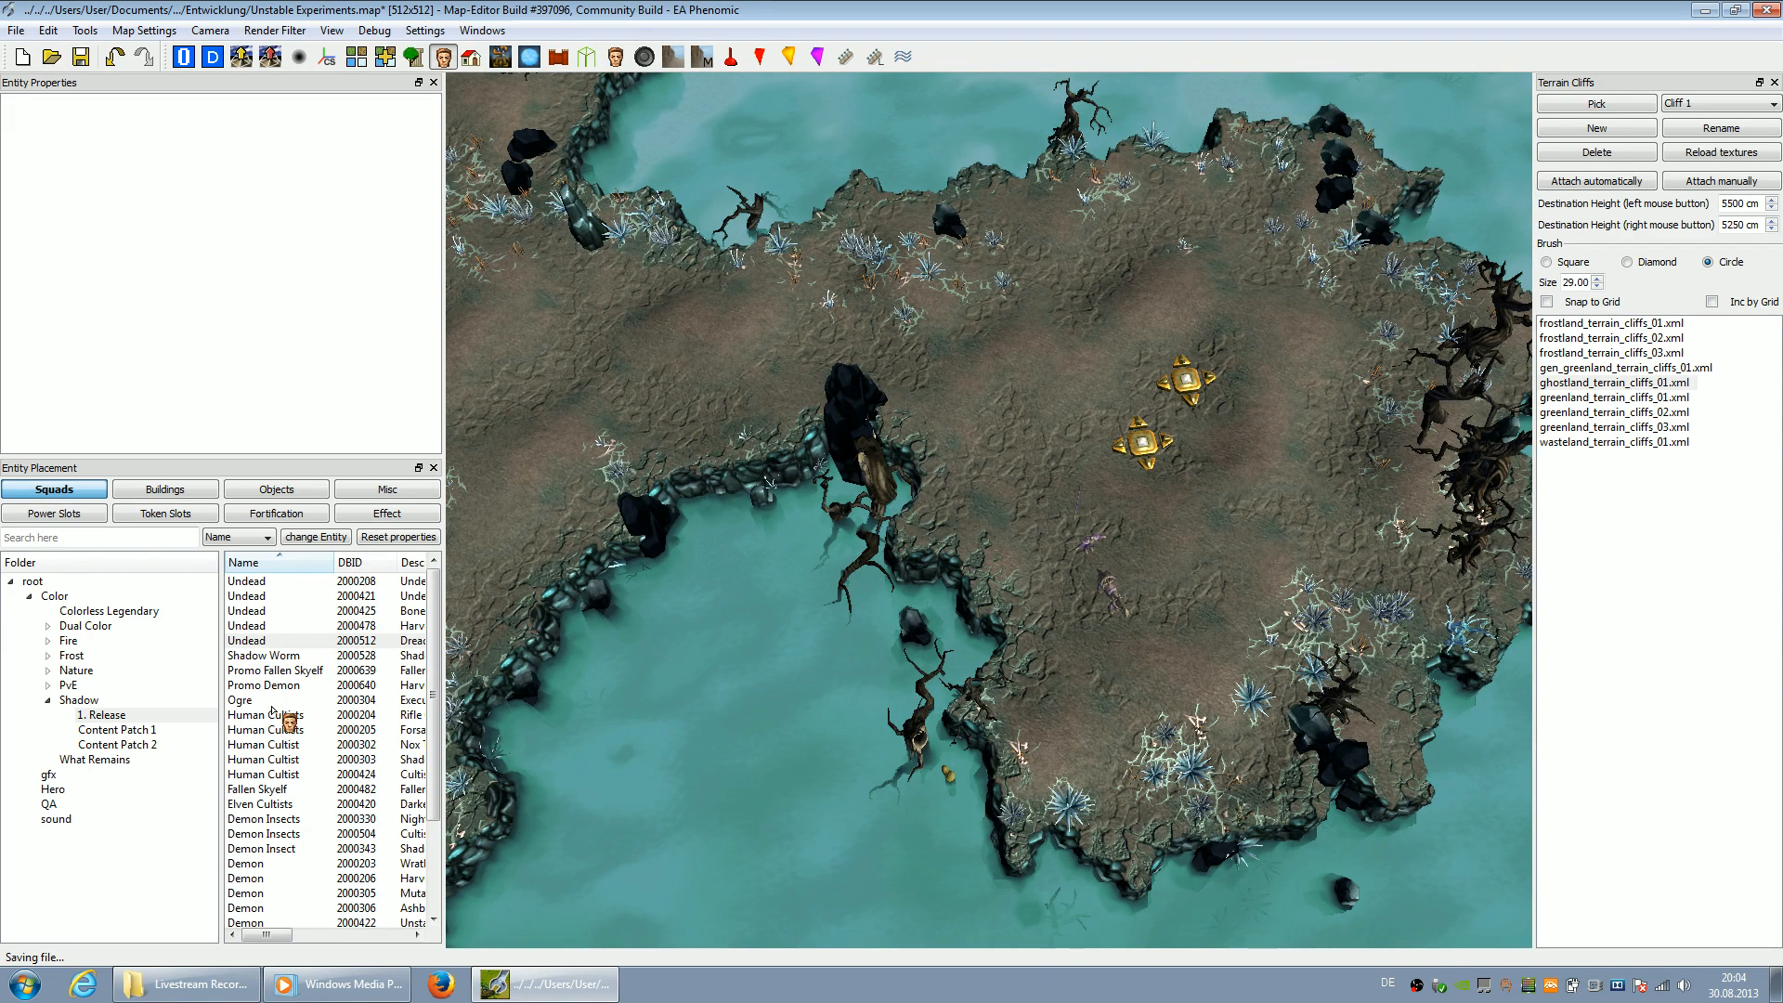
# Preview the Shadow squads on the map from the Human Cultist with DBID 2000424 down to the Ancient with DBID 2000324
pyautogui.click(264, 774)
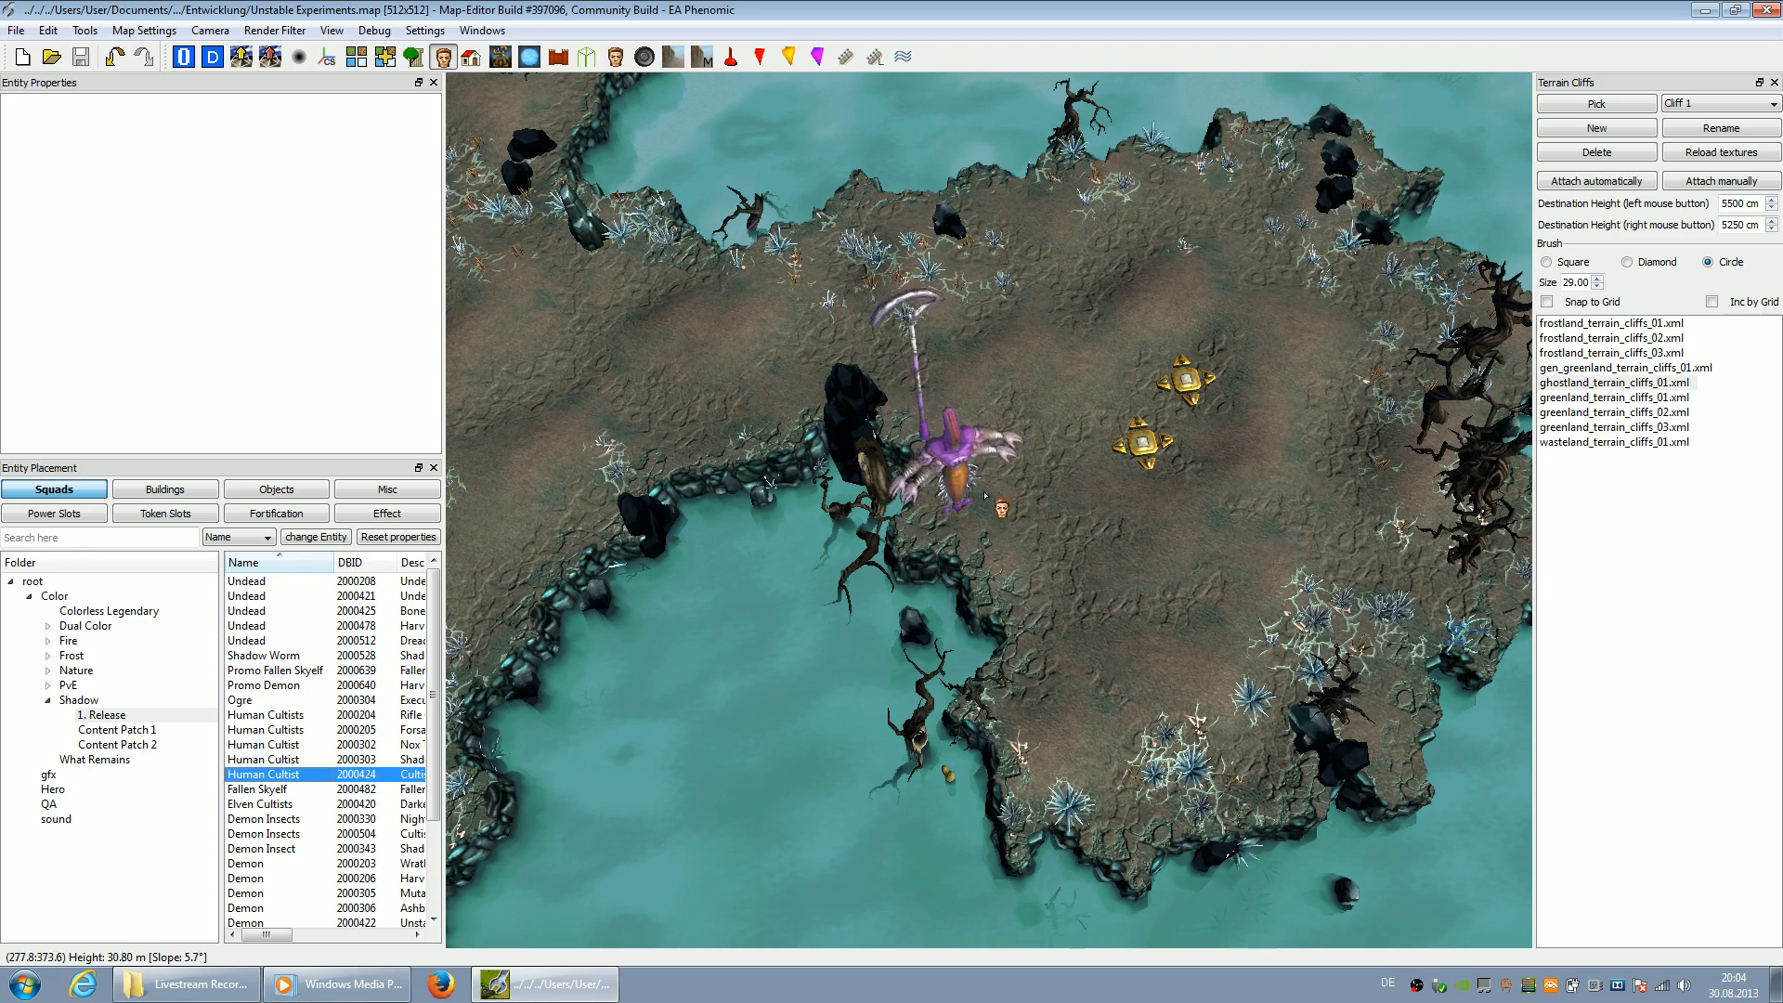
pyautogui.press('Down')
pyautogui.press('Down')
pyautogui.press('Down')
pyautogui.press('Down')
pyautogui.press('Down')
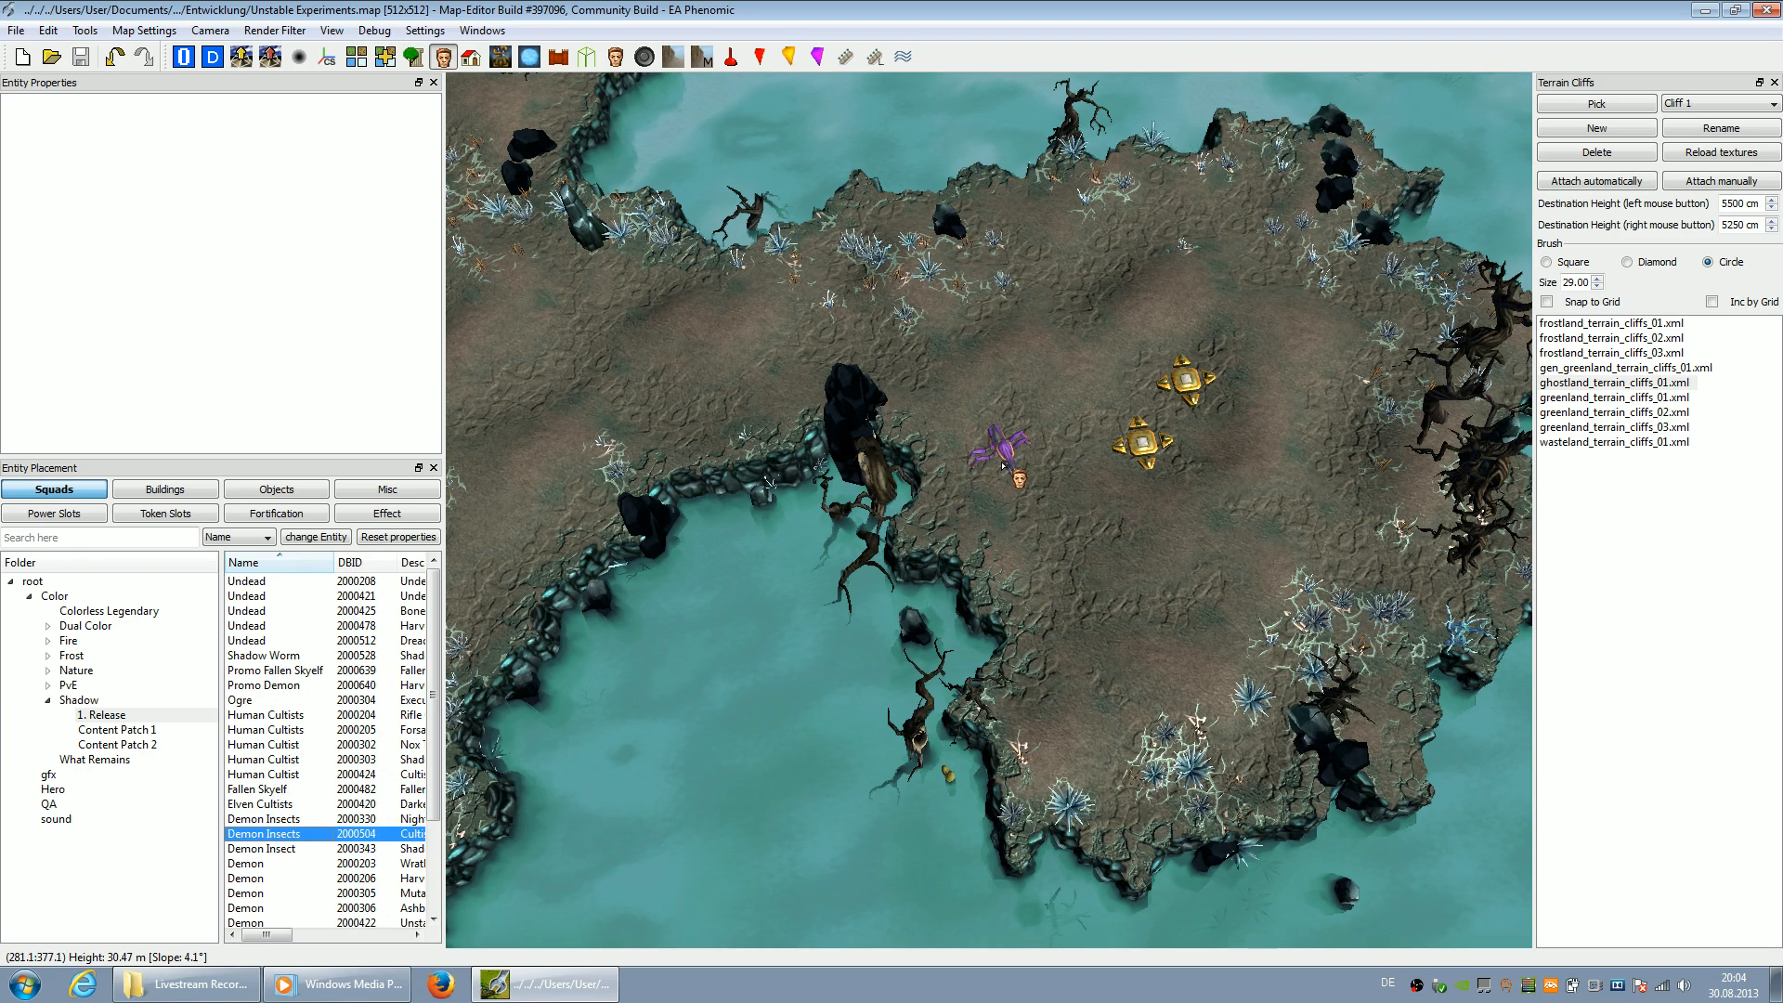
pyautogui.press('Down')
pyautogui.press('Down')
pyautogui.press('Down')
pyautogui.press('Down')
pyautogui.press('Down')
pyautogui.press('Down')
pyautogui.press('Down')
pyautogui.press('Down')
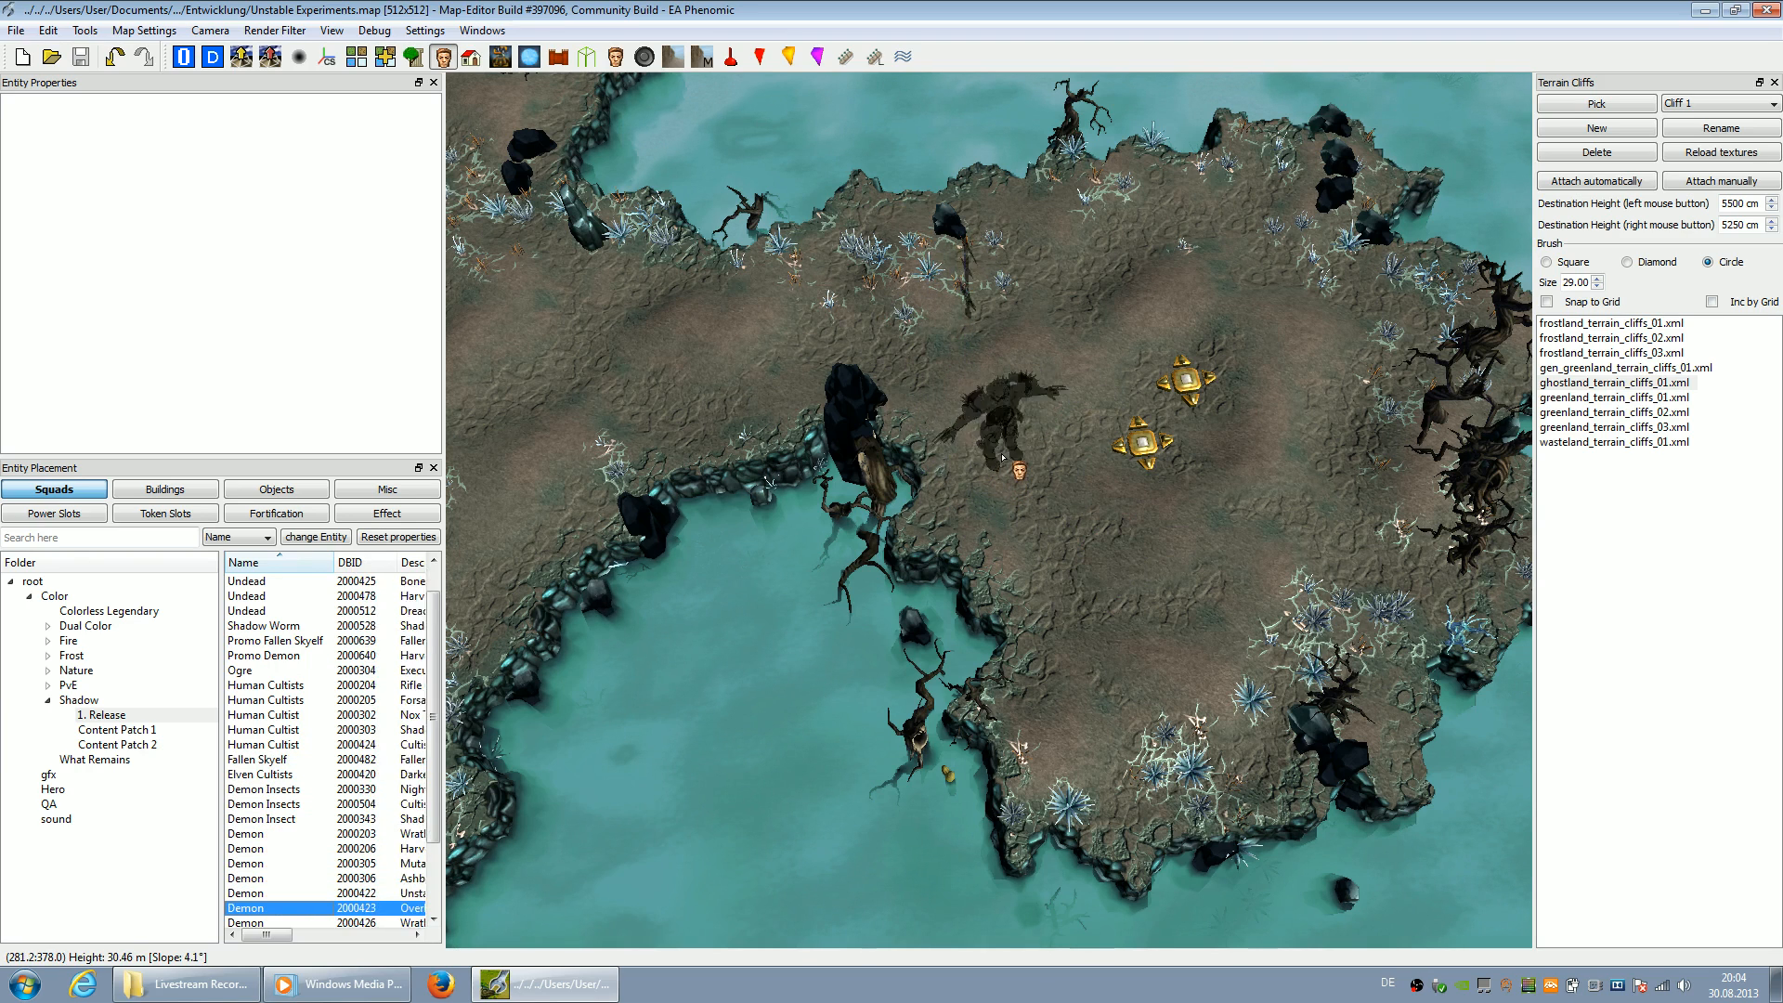
pyautogui.press('Down')
pyautogui.press('Down')
pyautogui.press('Down')
pyautogui.press('Down')
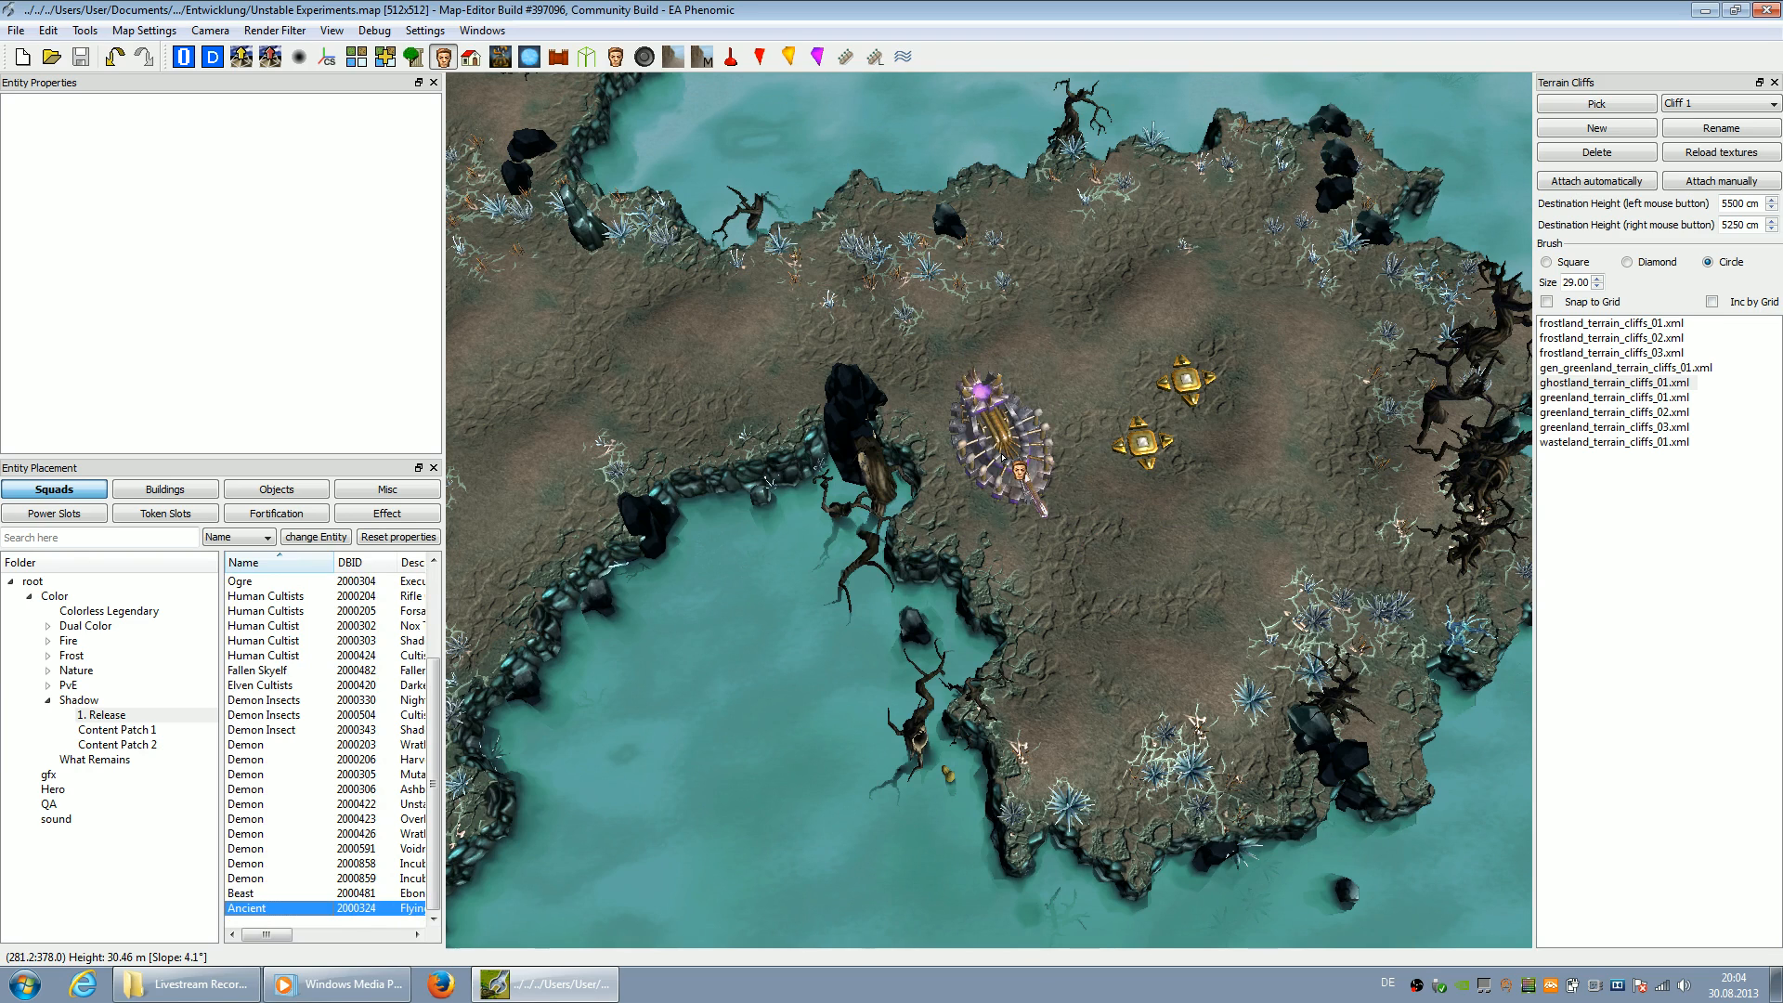
# Preview the Shadow squads in reverse order from the Ancient through the Ogre and Shadow Worm to the first Undead entry (DBID 2000208)
pyautogui.press('Up')
pyautogui.press('Up')
pyautogui.press('Up')
pyautogui.press('Up')
pyautogui.press('Up')
pyautogui.press('Up')
pyautogui.press('Up')
pyautogui.press('Up')
pyautogui.press('Up')
pyautogui.press('Up')
pyautogui.press('Up')
pyautogui.press('Up')
pyautogui.press('Up')
pyautogui.press('Up')
pyautogui.press('Up')
pyautogui.press('Up')
pyautogui.press('Up')
pyautogui.press('Up')
pyautogui.press('Up')
pyautogui.press('Up')
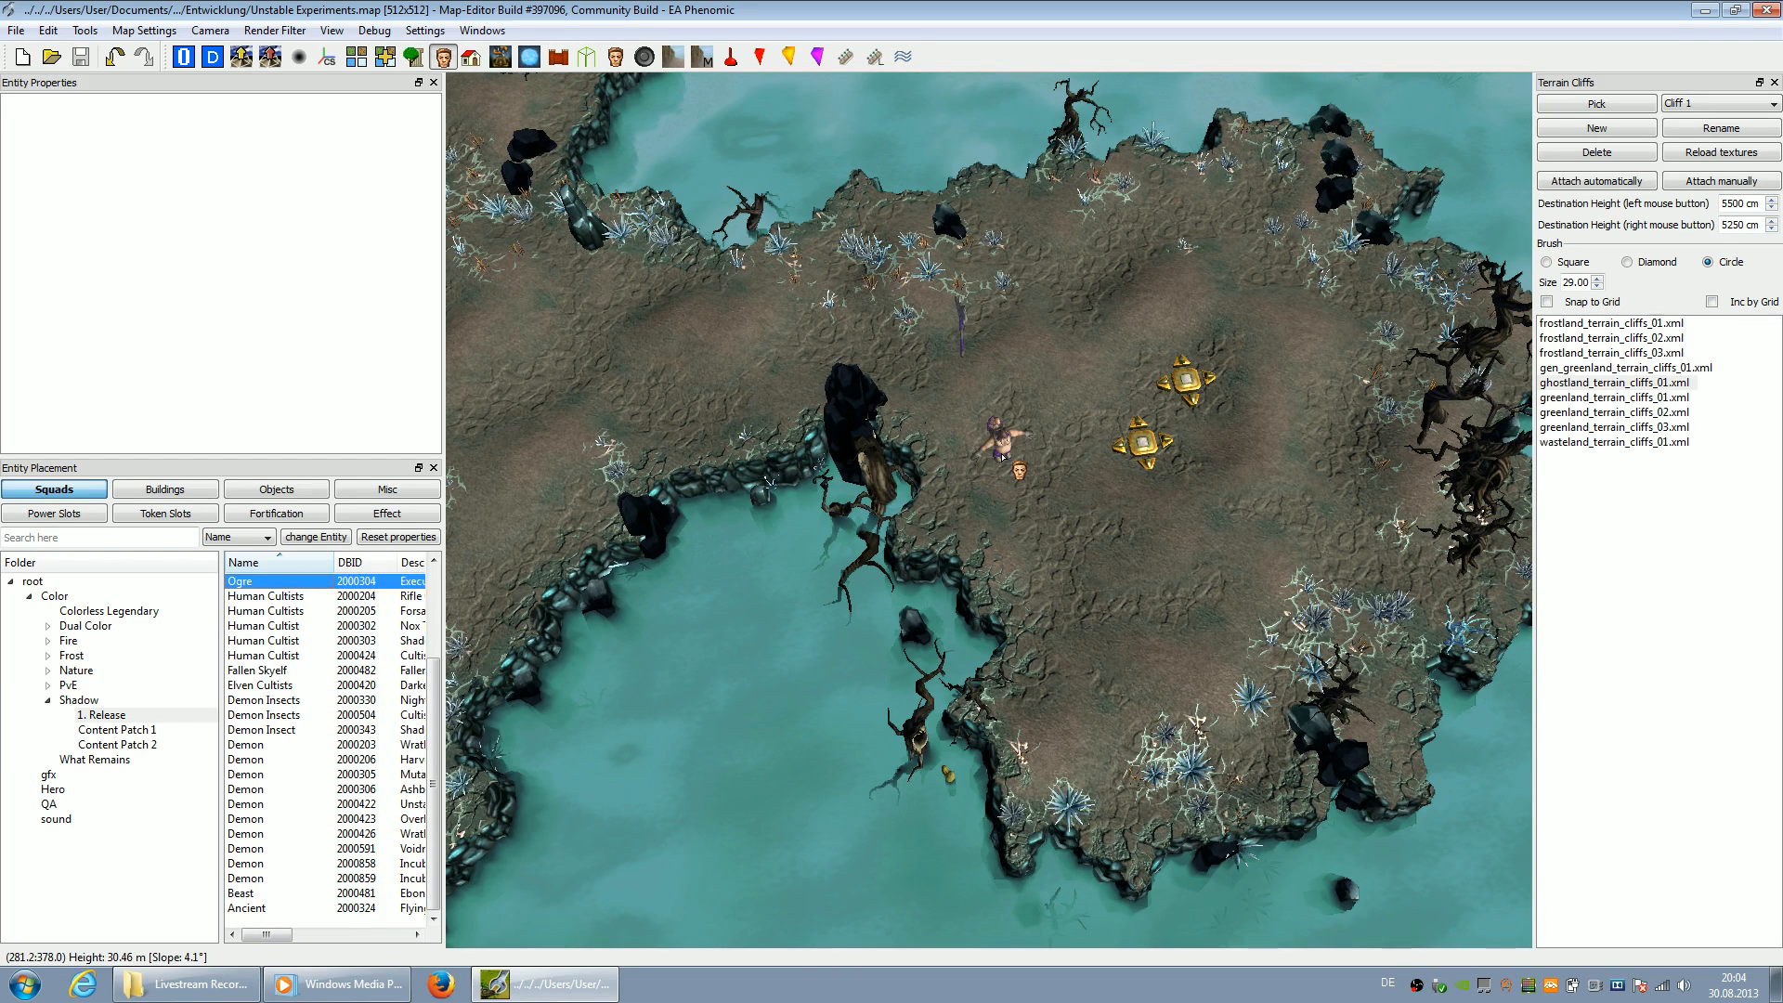
pyautogui.press('Up')
pyautogui.press('Up')
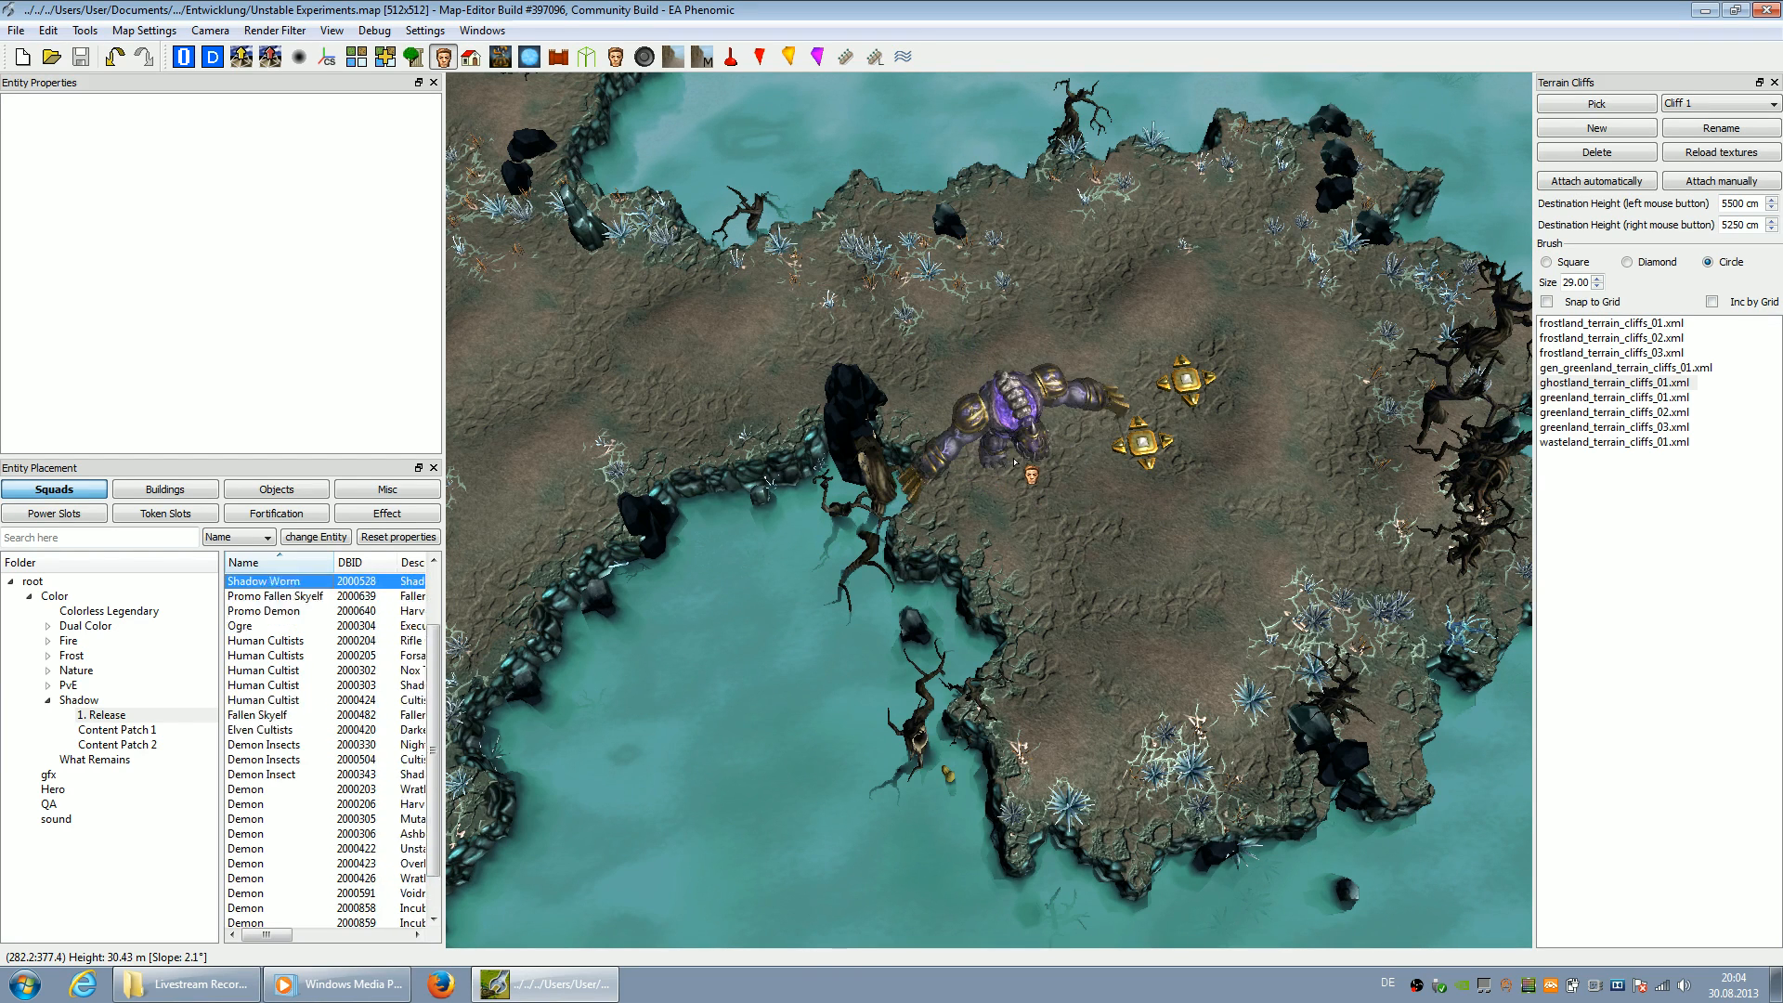
pyautogui.press('Up')
pyautogui.press('Up')
pyautogui.press('Up')
pyautogui.press('Up')
pyautogui.press('Up')
pyautogui.press('Up')
# Place three Human Cultist Shadow Mage squads (DBID 2000303) in a row just west of the two golden slots on the peninsula
pyautogui.press('Down')
pyautogui.press('Down')
pyautogui.press('Down')
pyautogui.press('Down')
pyautogui.press('Down')
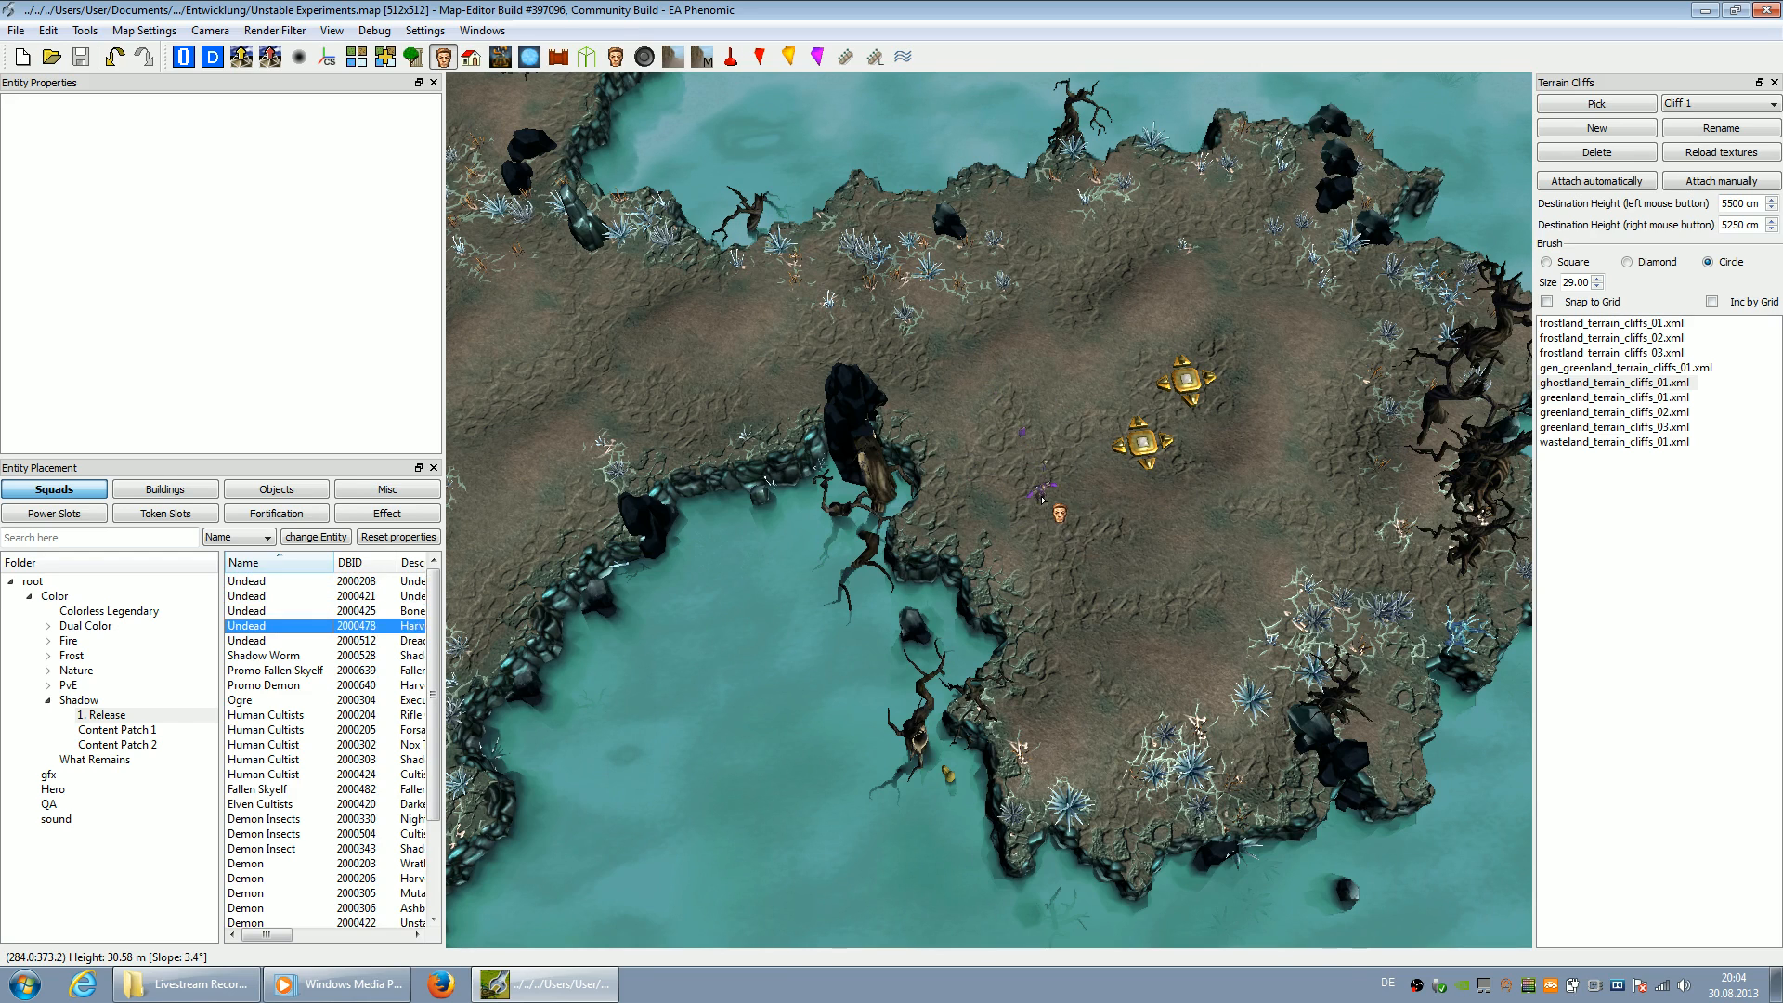
pyautogui.press('Down')
pyautogui.press('Down')
pyautogui.press('Down')
pyautogui.press('Down')
pyautogui.press('Down')
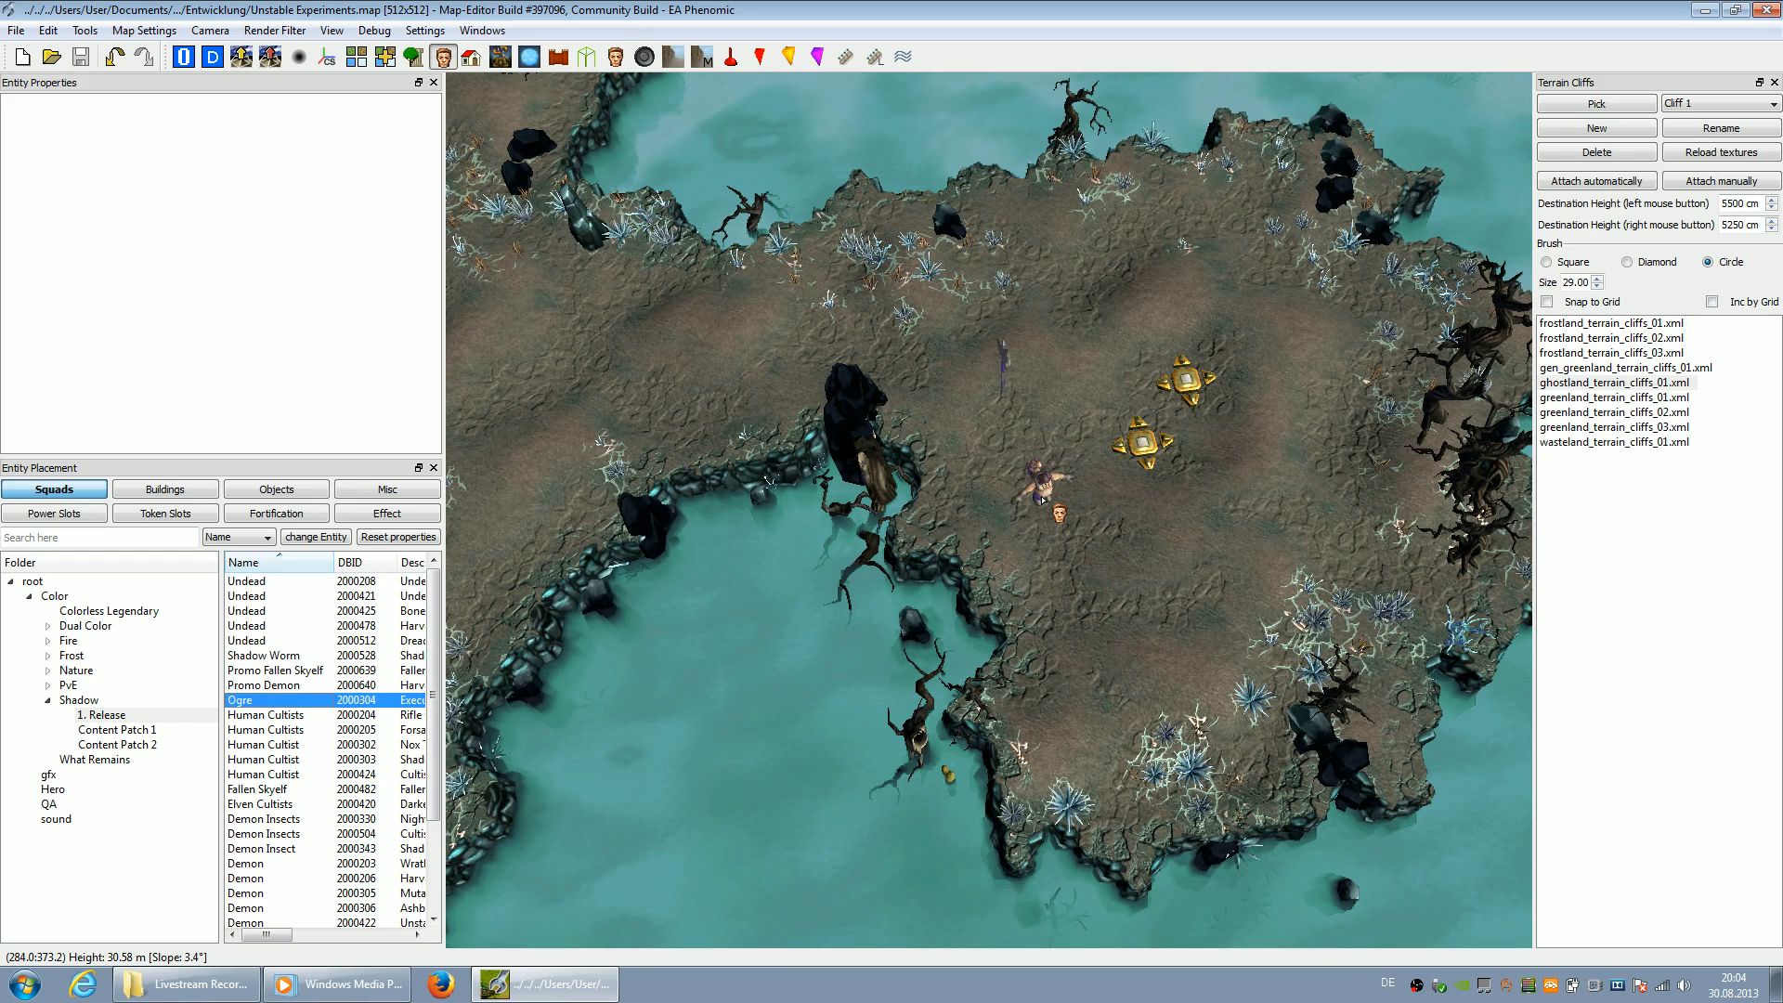
pyautogui.press('Down')
pyautogui.press('Down')
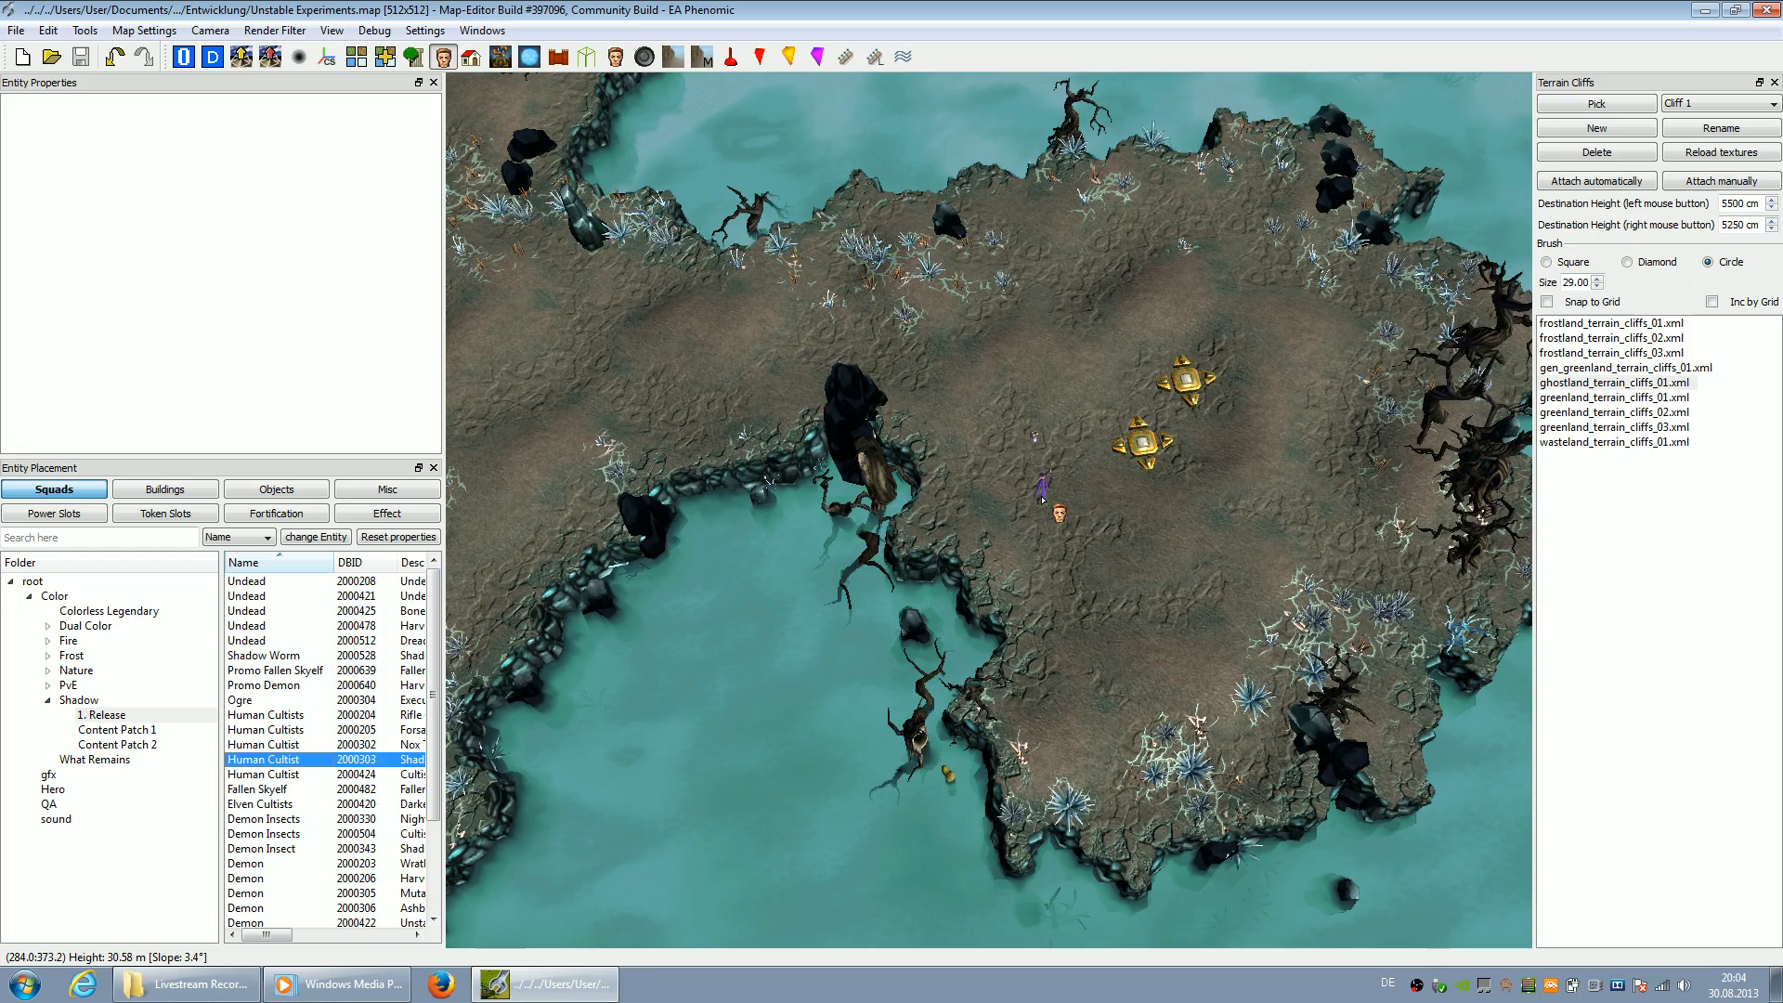
pyautogui.scroll(5, 1042, 499)
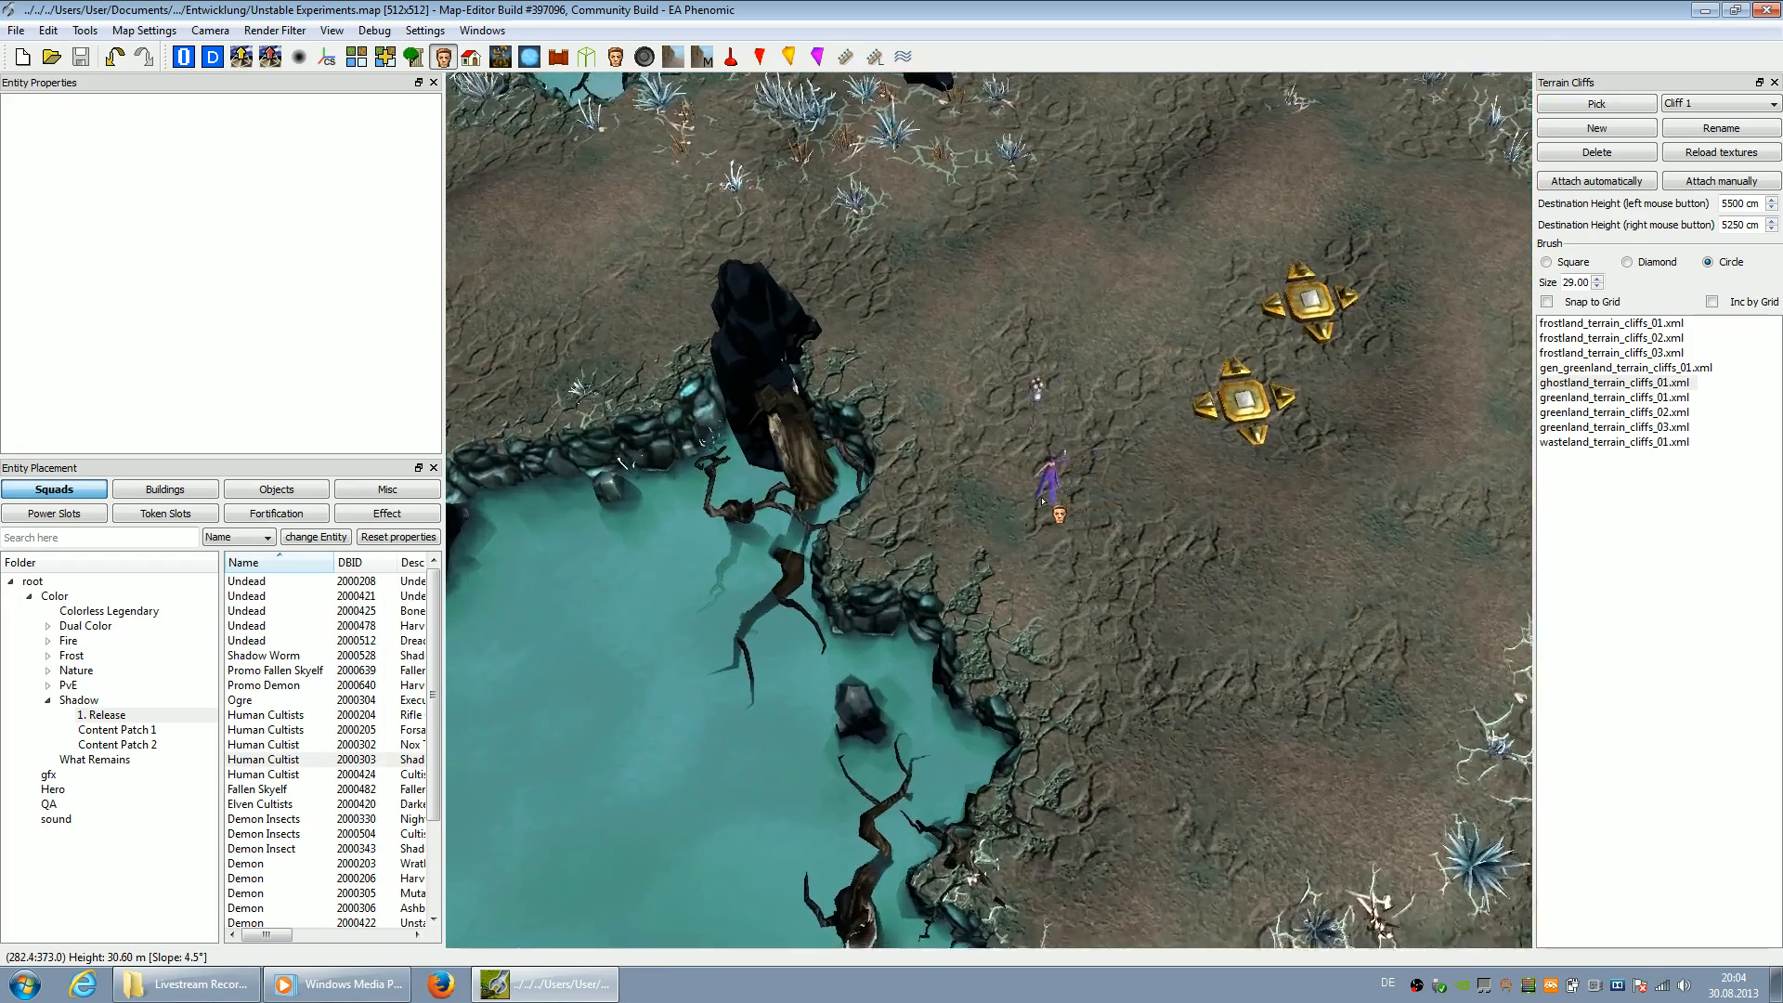
pyautogui.press('Up')
pyautogui.press('Right')
pyautogui.scroll(1, 1003, 501)
pyautogui.scroll(-1, 999, 497)
pyautogui.click(970, 305)
pyautogui.click(834, 634)
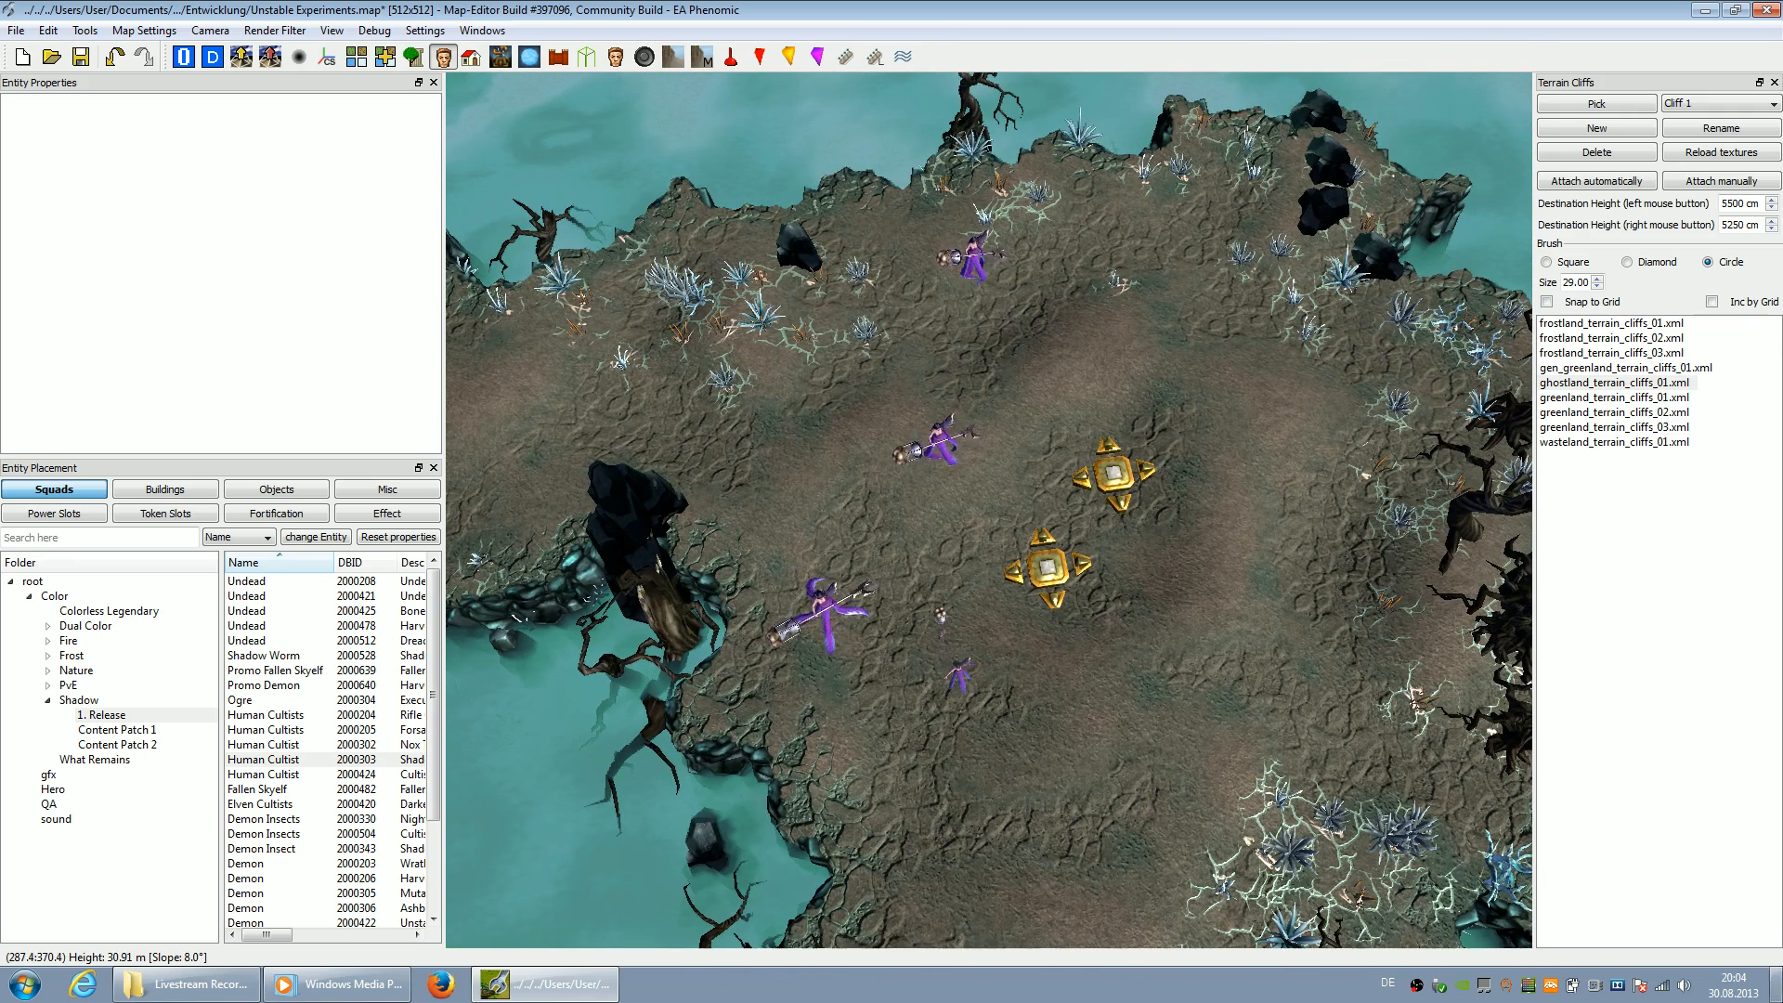
# Mute the map editor in the Windows volume mixer and close the mixer
pyautogui.click(1683, 986)
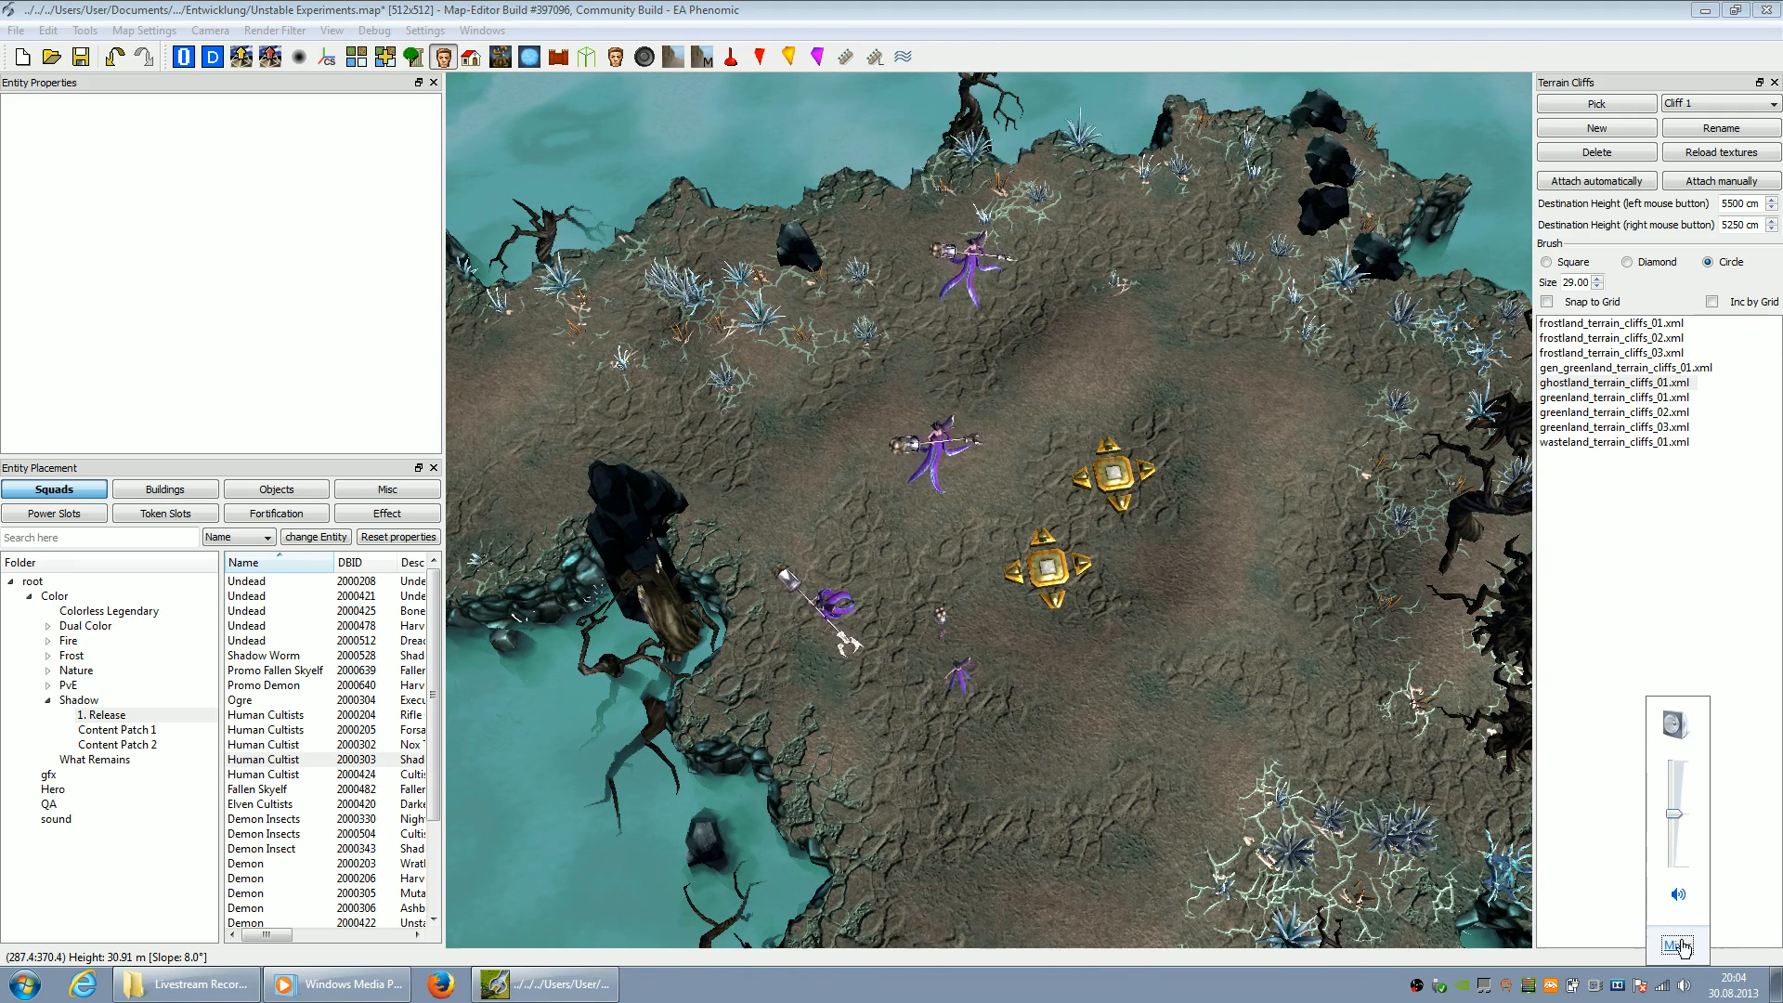
pyautogui.click(1680, 946)
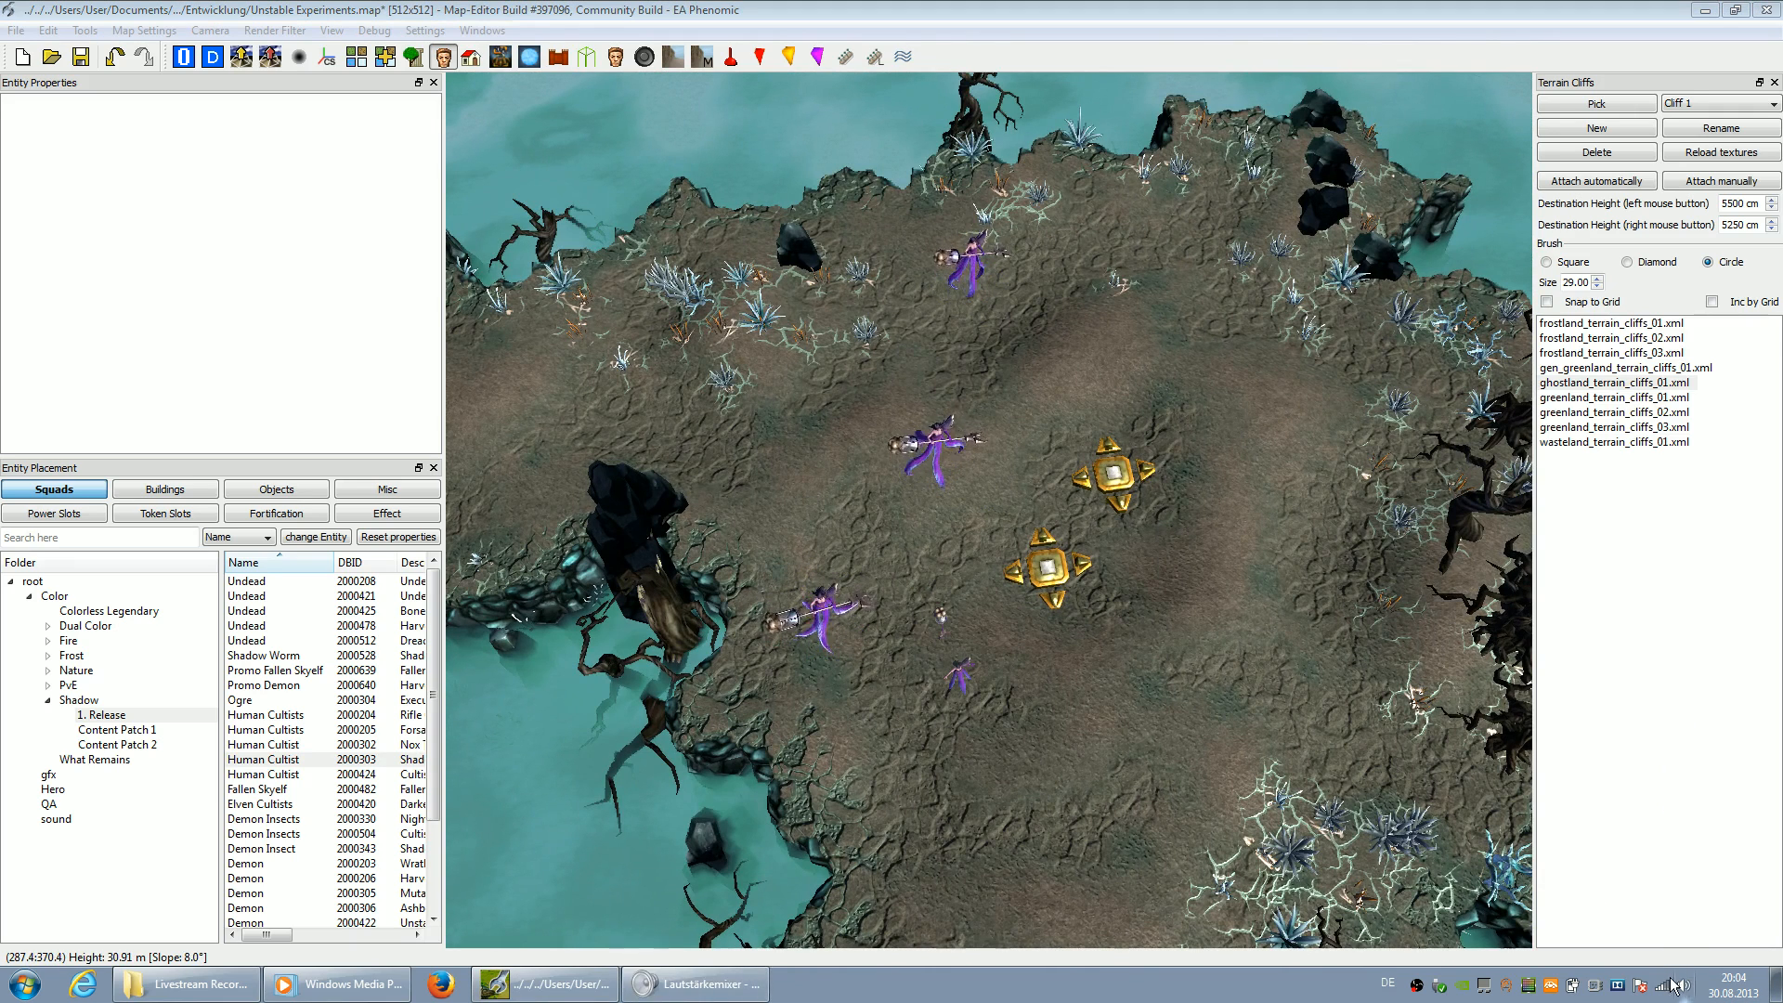
pyautogui.moveTo(1598, 936); pyautogui.dragTo(1737, 935)
pyautogui.click(1707, 911)
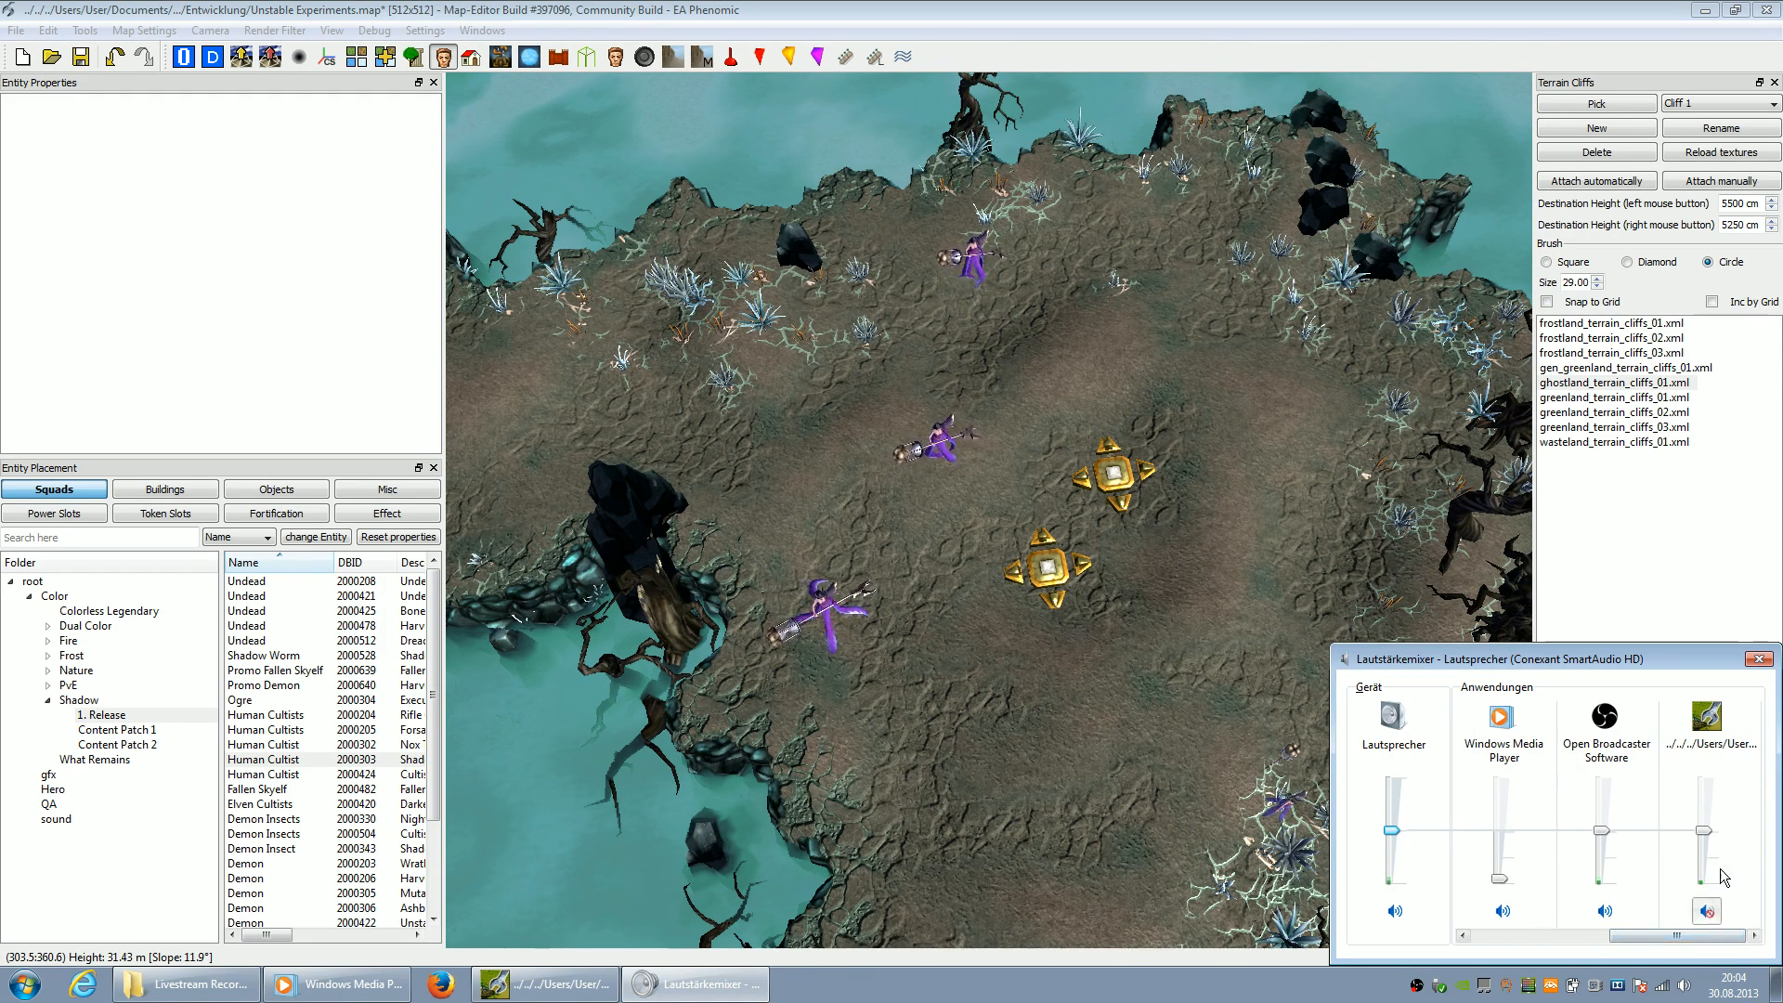
pyautogui.click(1758, 660)
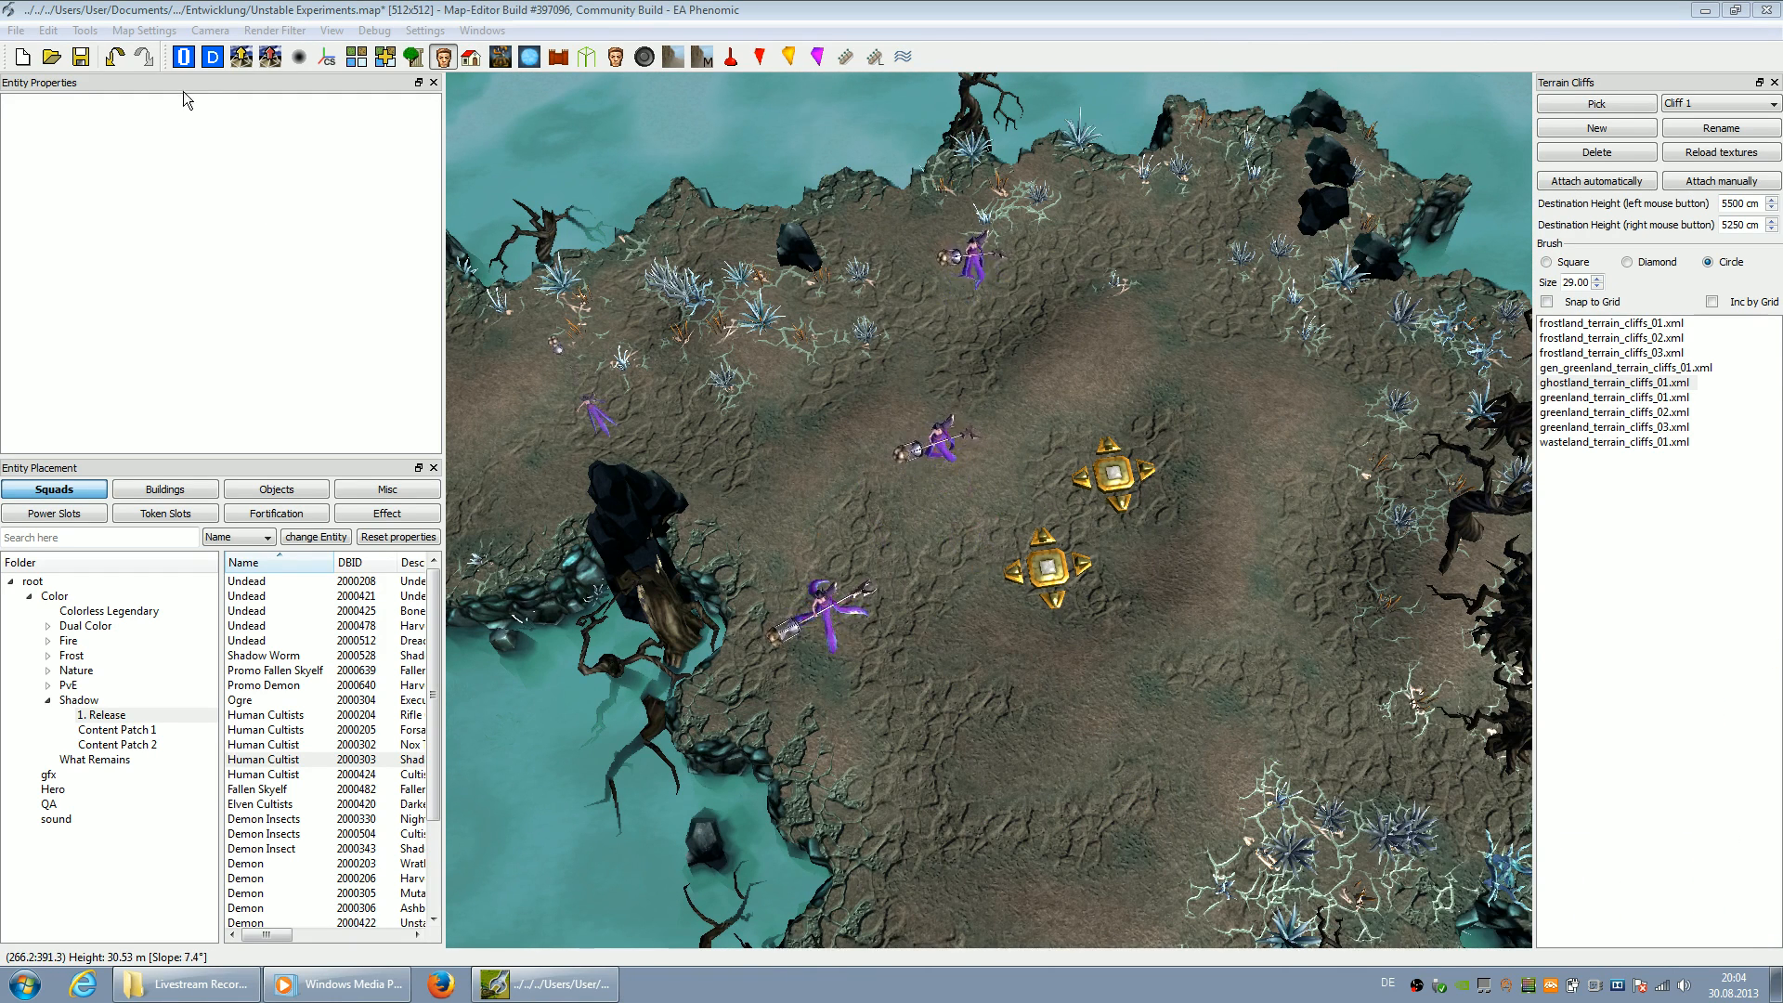
# Unmute the map editor in the Windows volume mixer, lower its volume and close the mixer
pyautogui.click(184, 55)
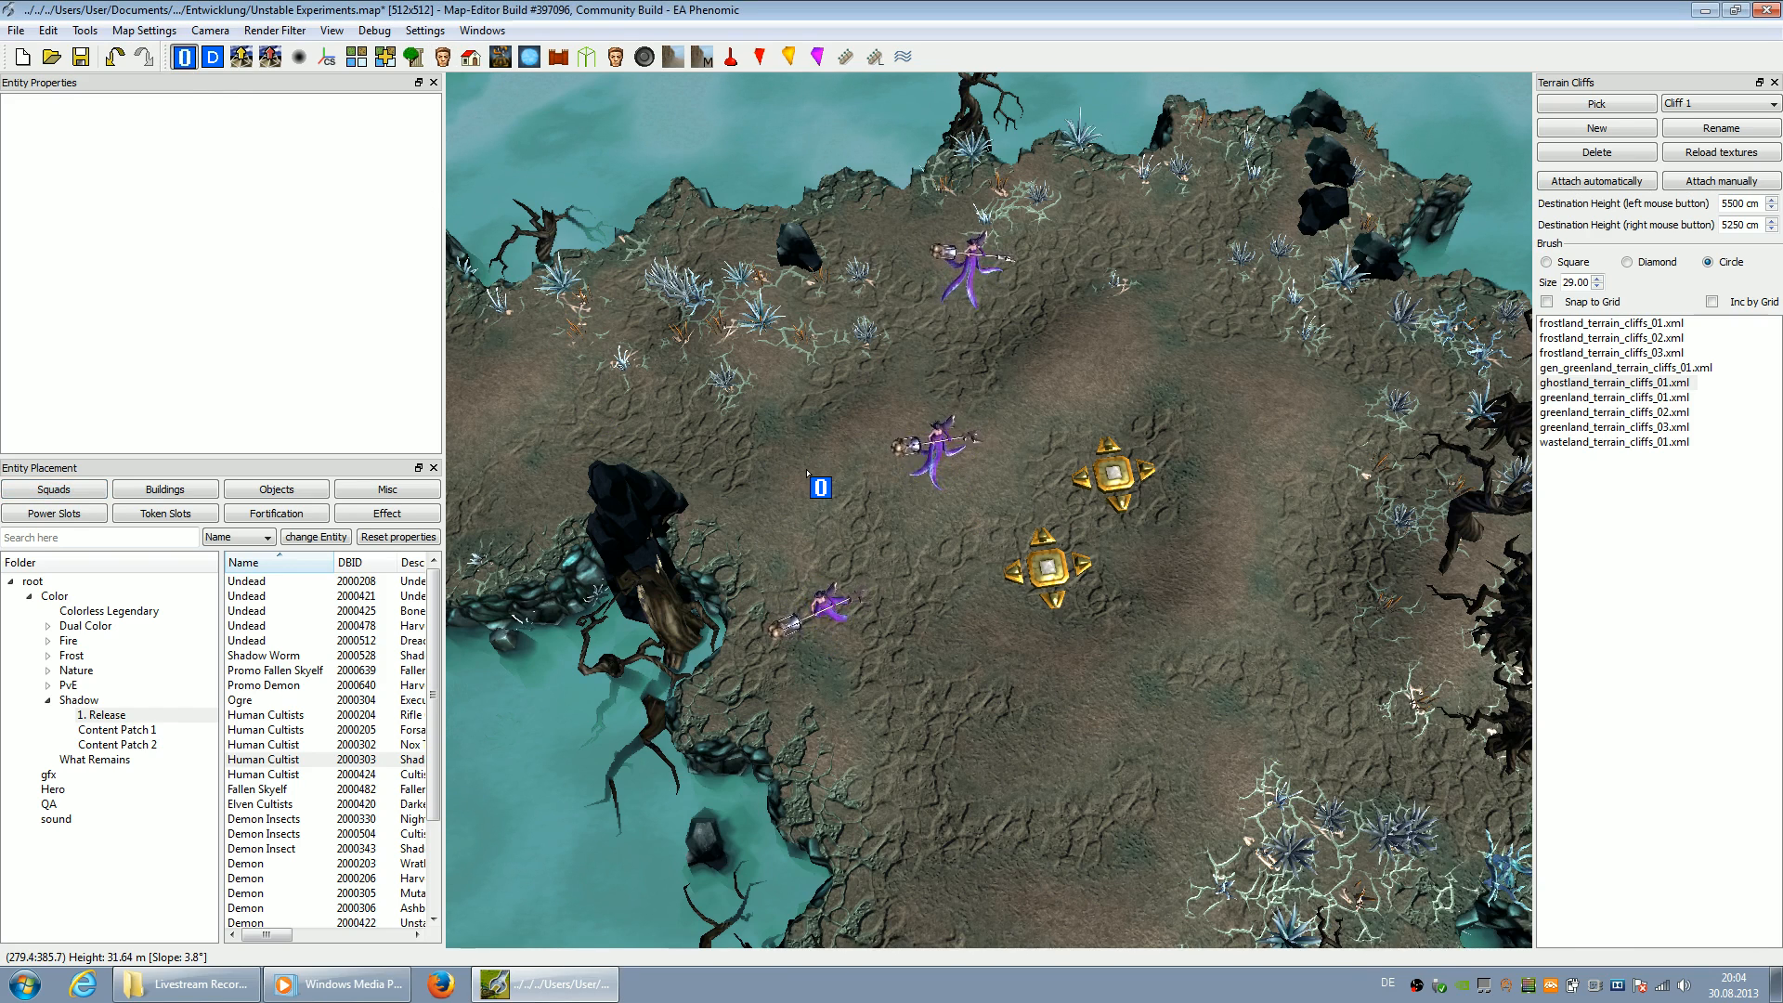
pyautogui.click(1685, 986)
pyautogui.click(1700, 946)
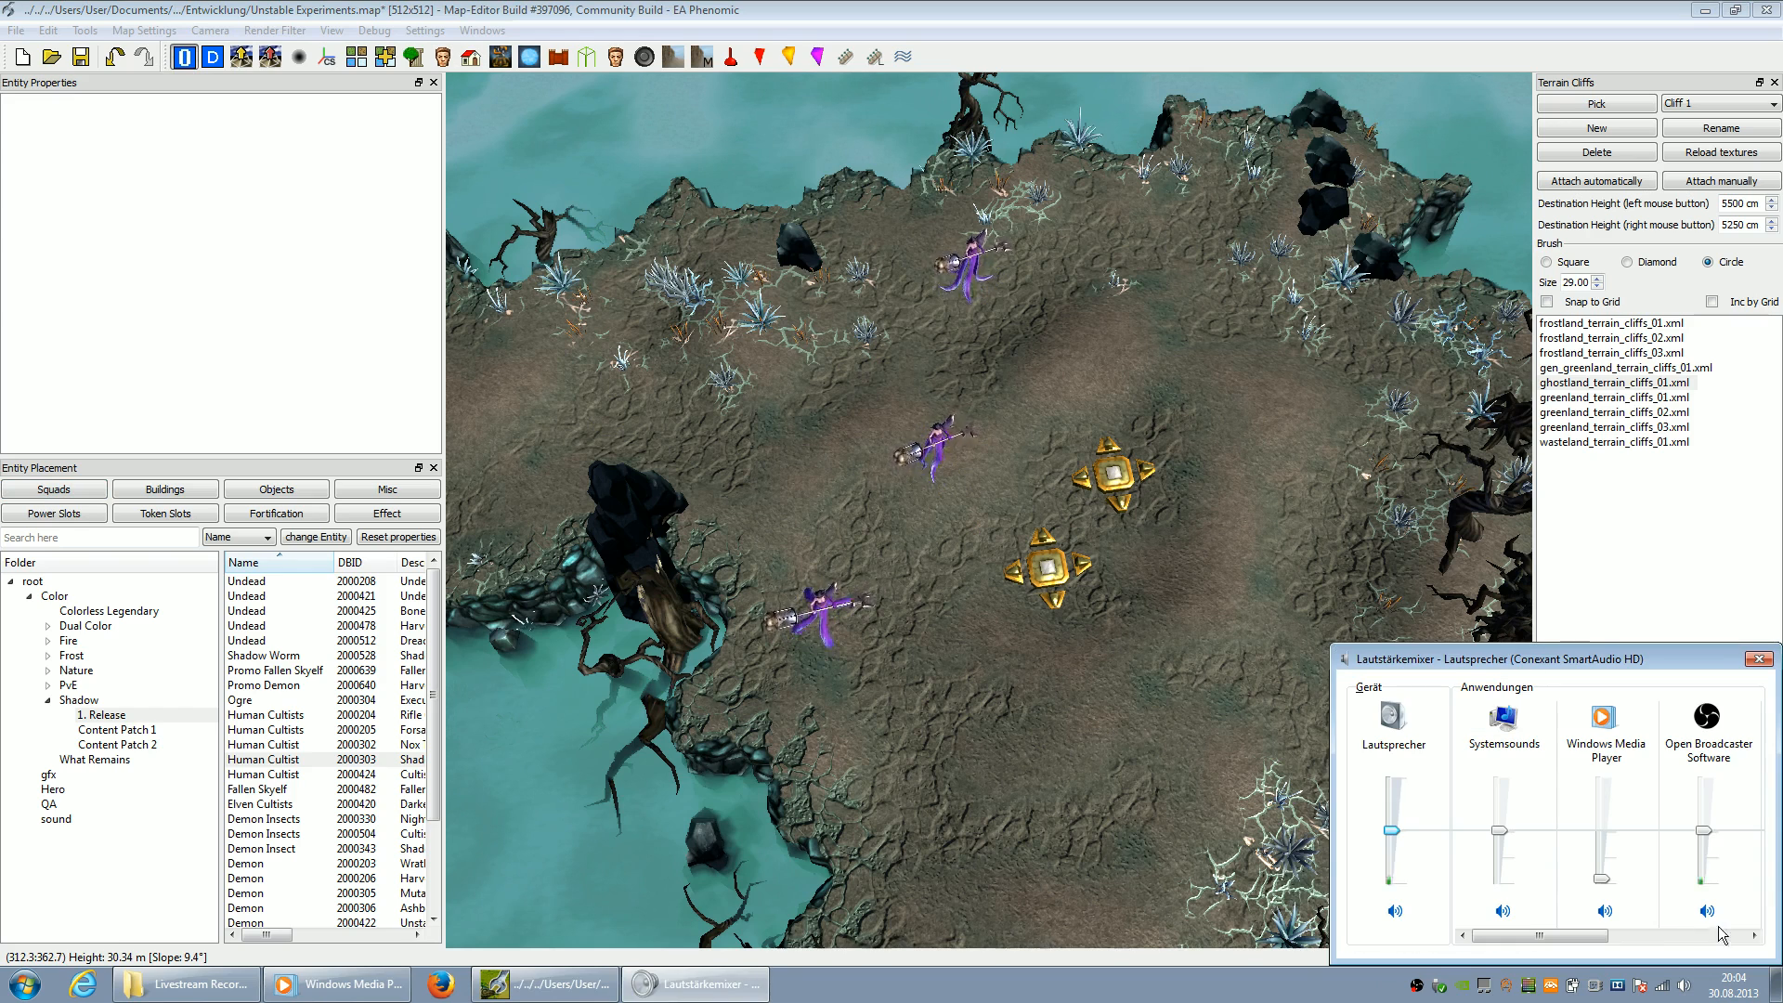
pyautogui.click(1625, 934)
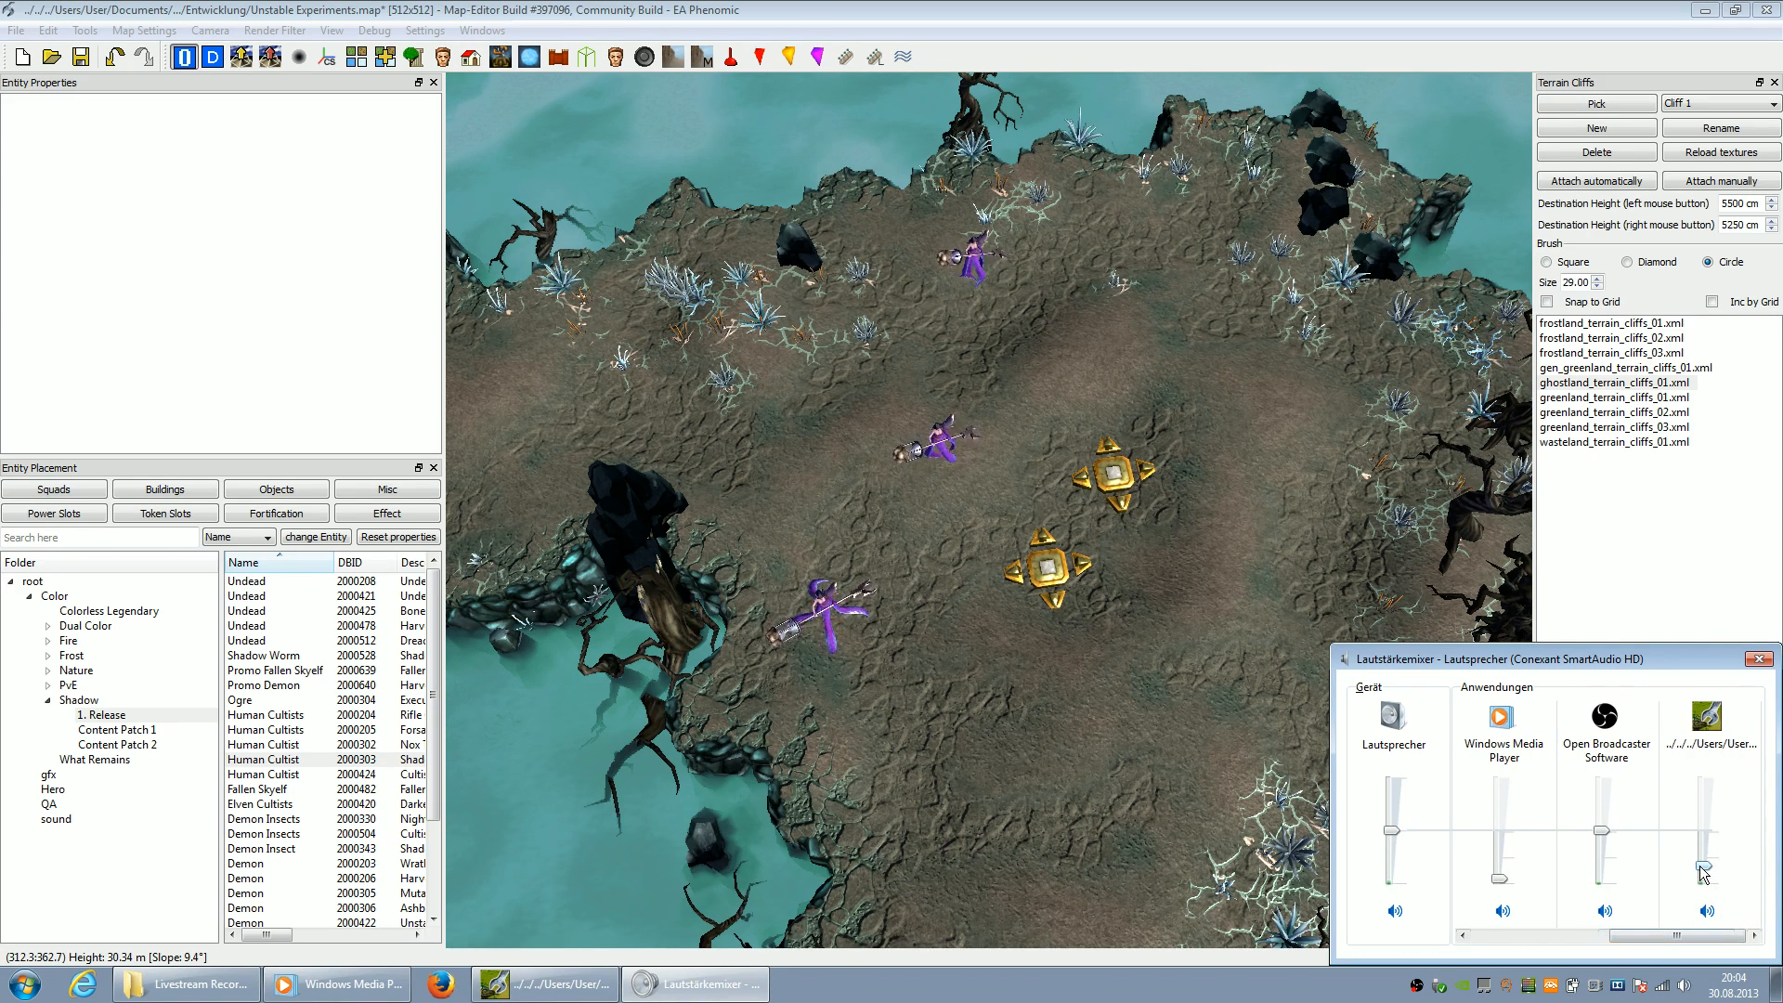
pyautogui.click(1753, 663)
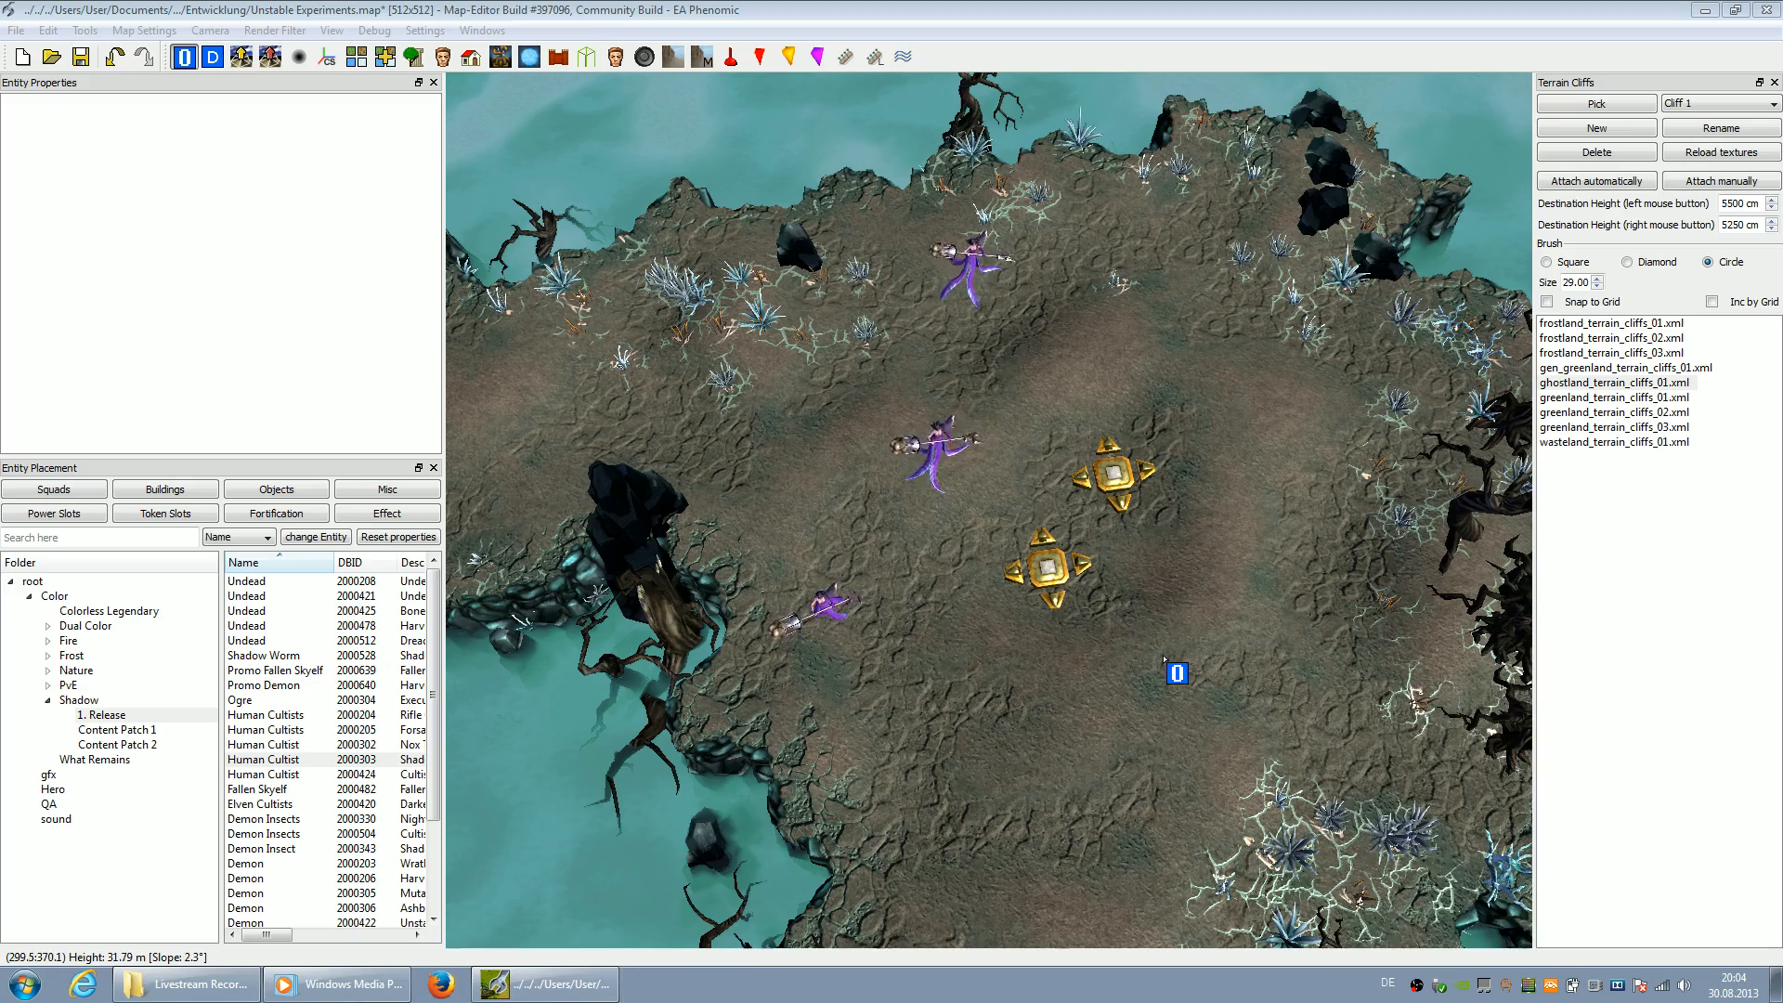
# Rotate the middle Shadow Mage of the row west of the golden slots to 271°
pyautogui.click(1165, 657)
pyautogui.scroll(-2, 1173, 663)
pyautogui.scroll(1, 992, 610)
pyautogui.scroll(2, 993, 610)
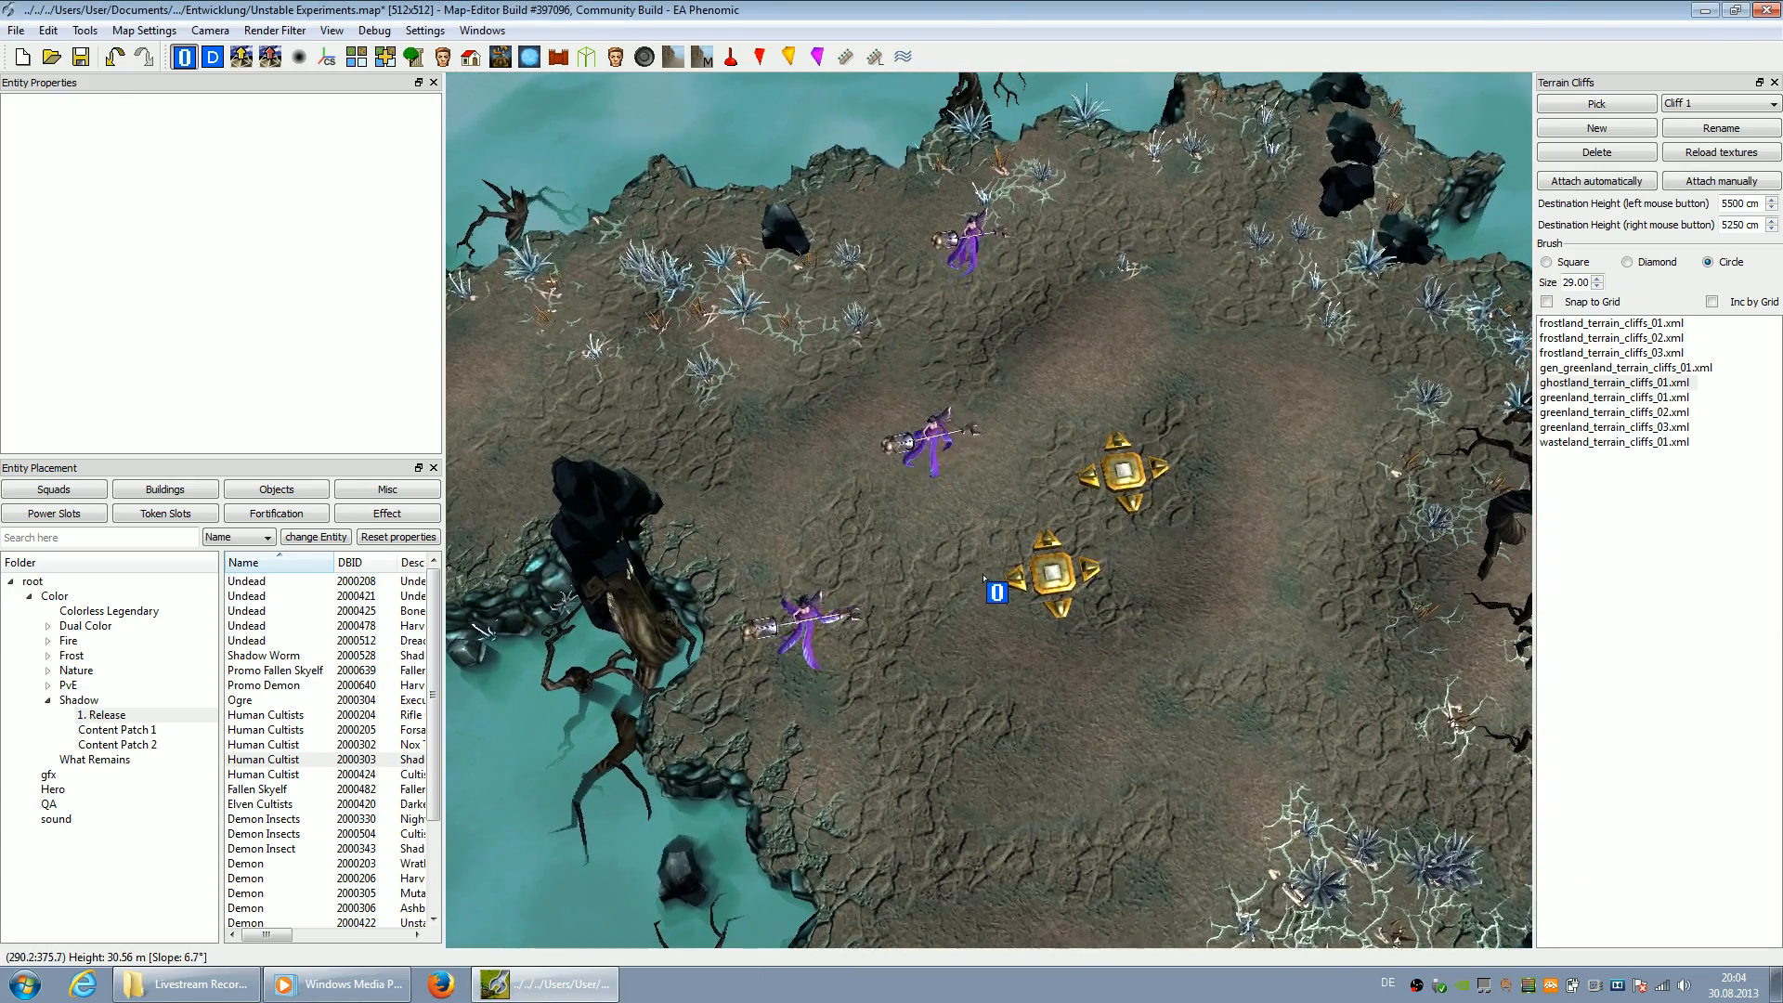
pyautogui.click(935, 442)
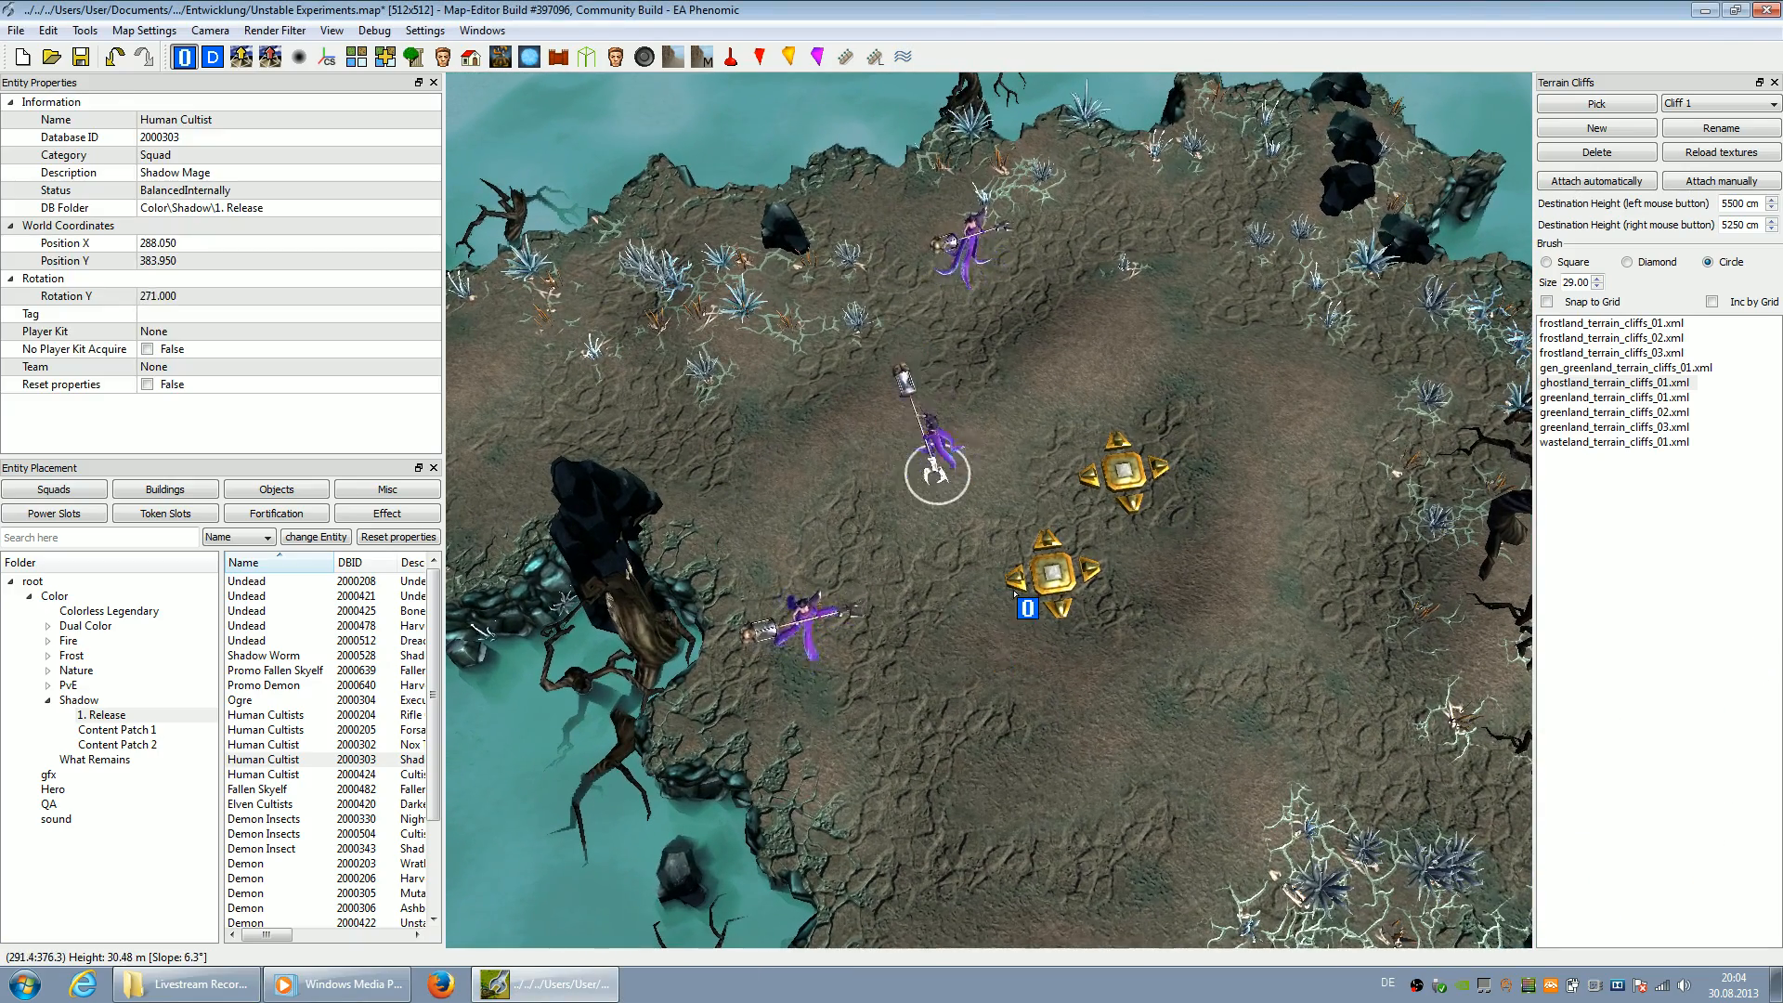
pyautogui.click(1037, 313)
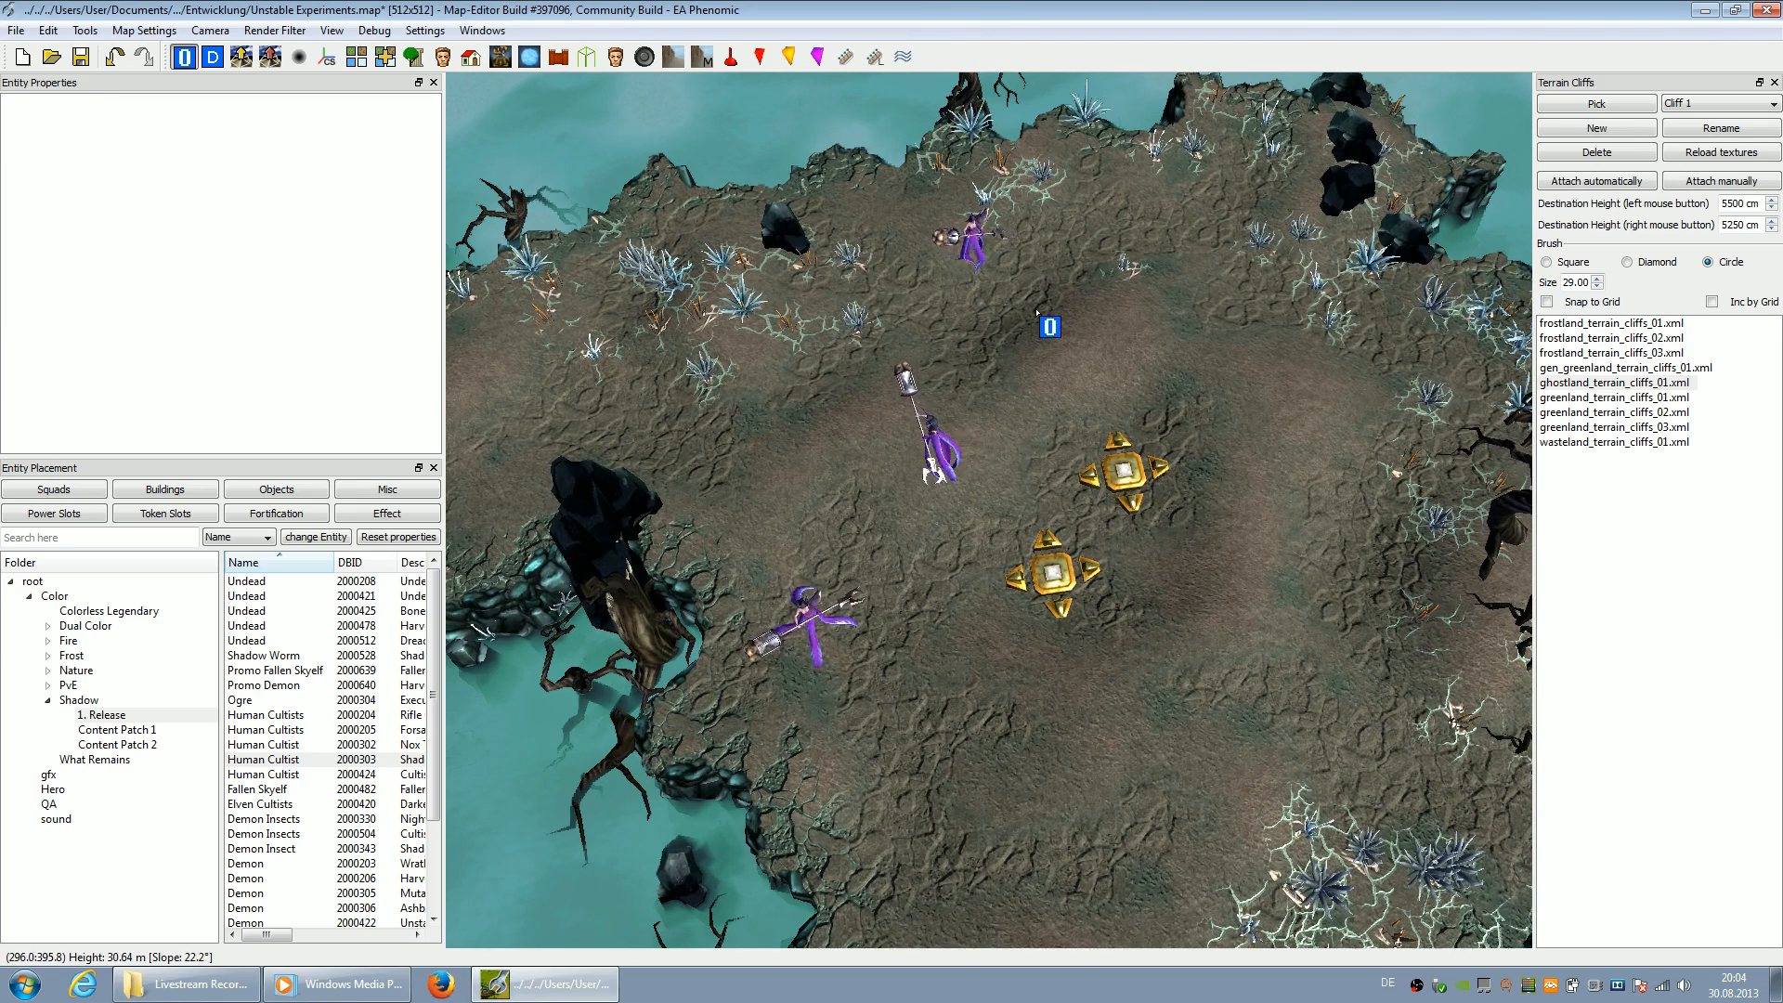
# Rotate the northernmost Shadow Mage of the row to 266° and deselect it
pyautogui.click(975, 250)
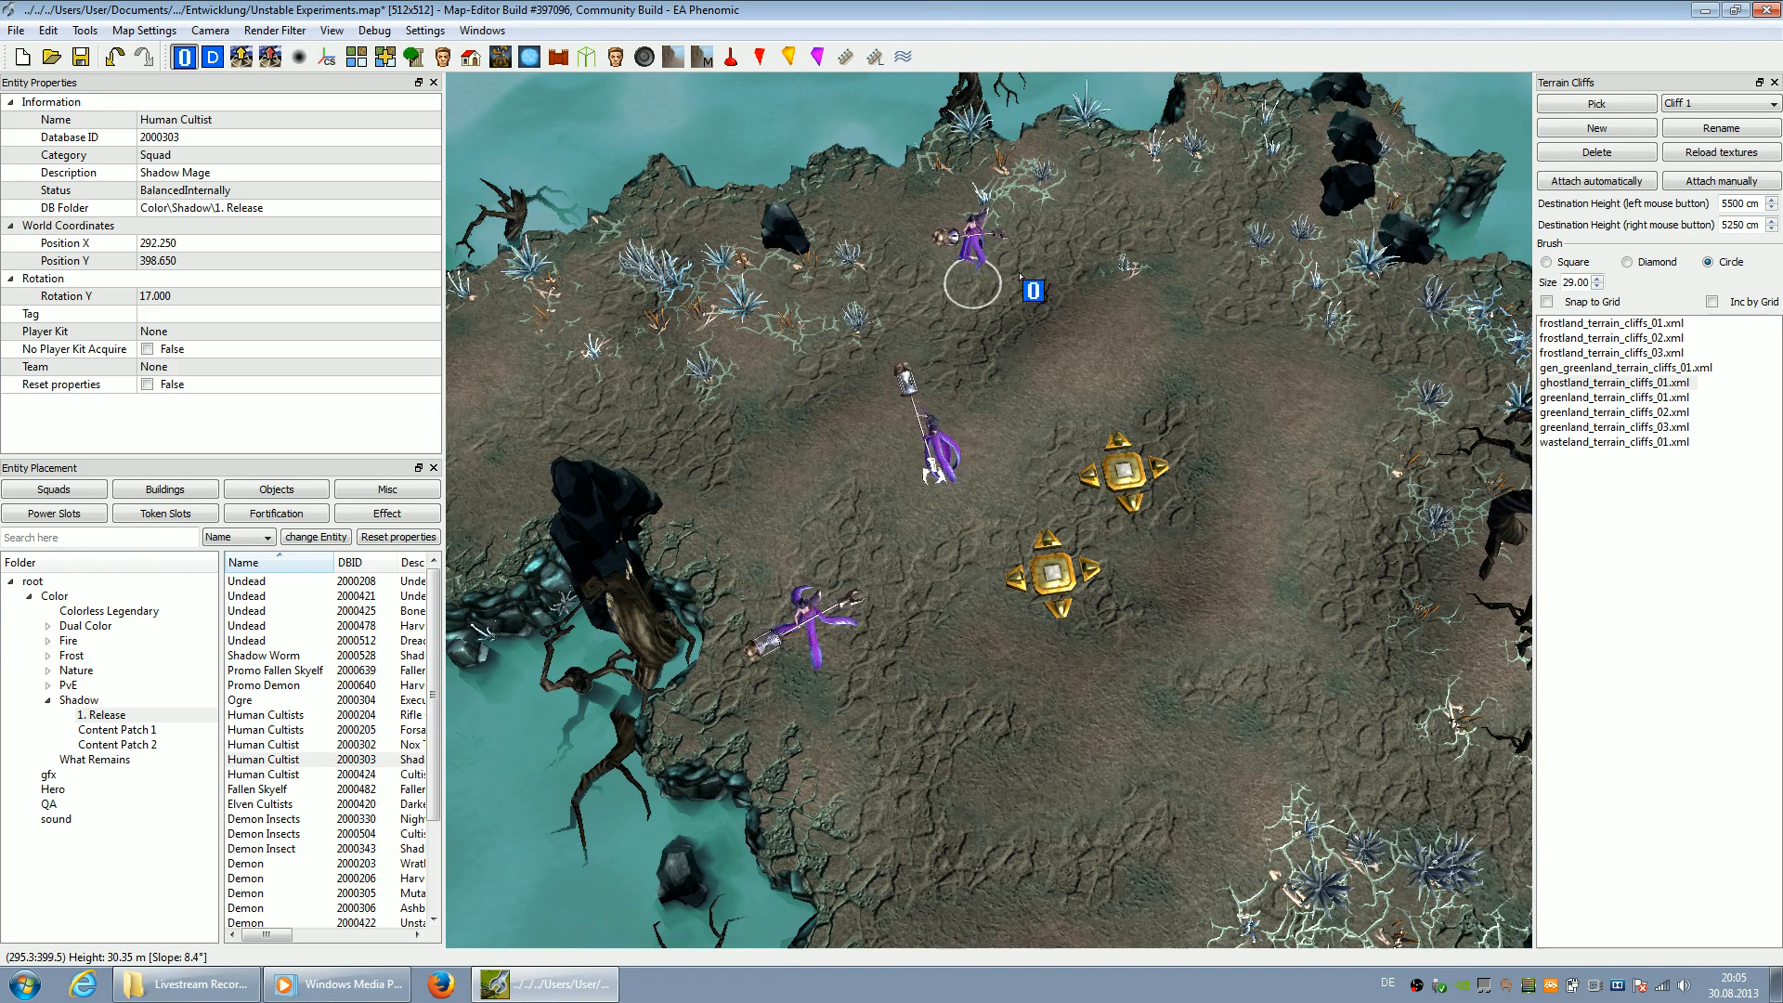
pyautogui.click(759, 688)
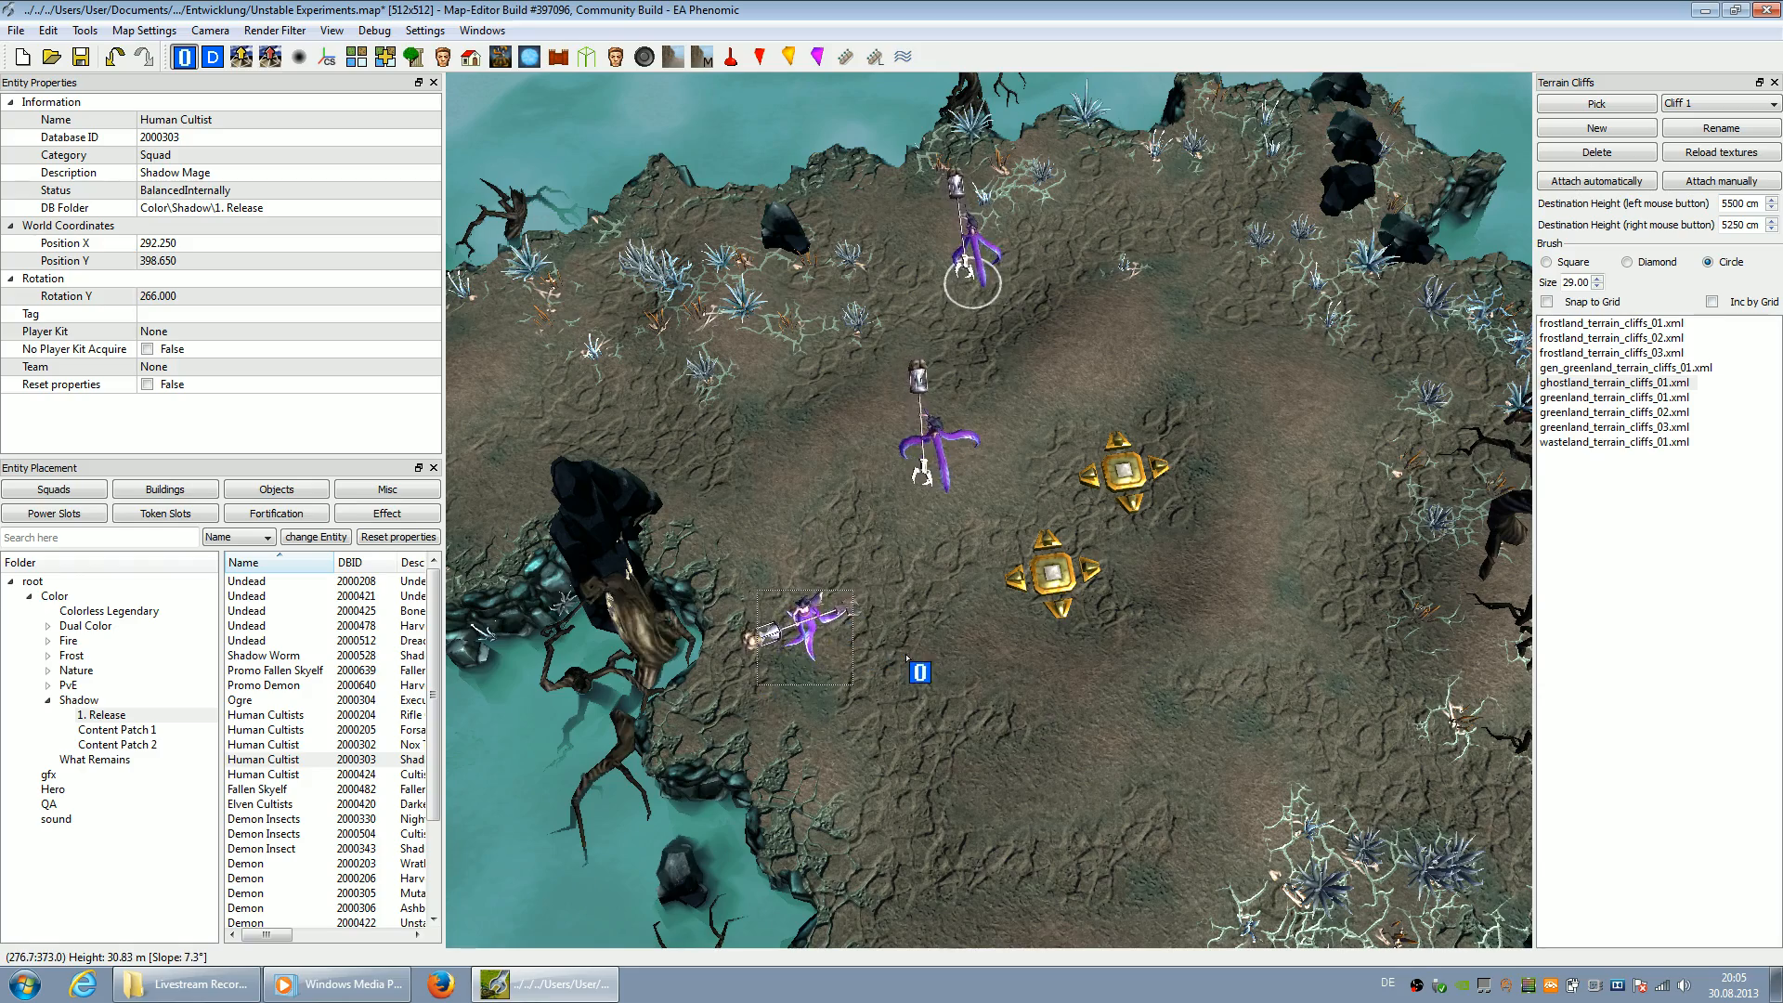
pyautogui.click(979, 743)
# Display the Shadow 1. Release buildings for placement
pyautogui.scroll(-5, 984, 733)
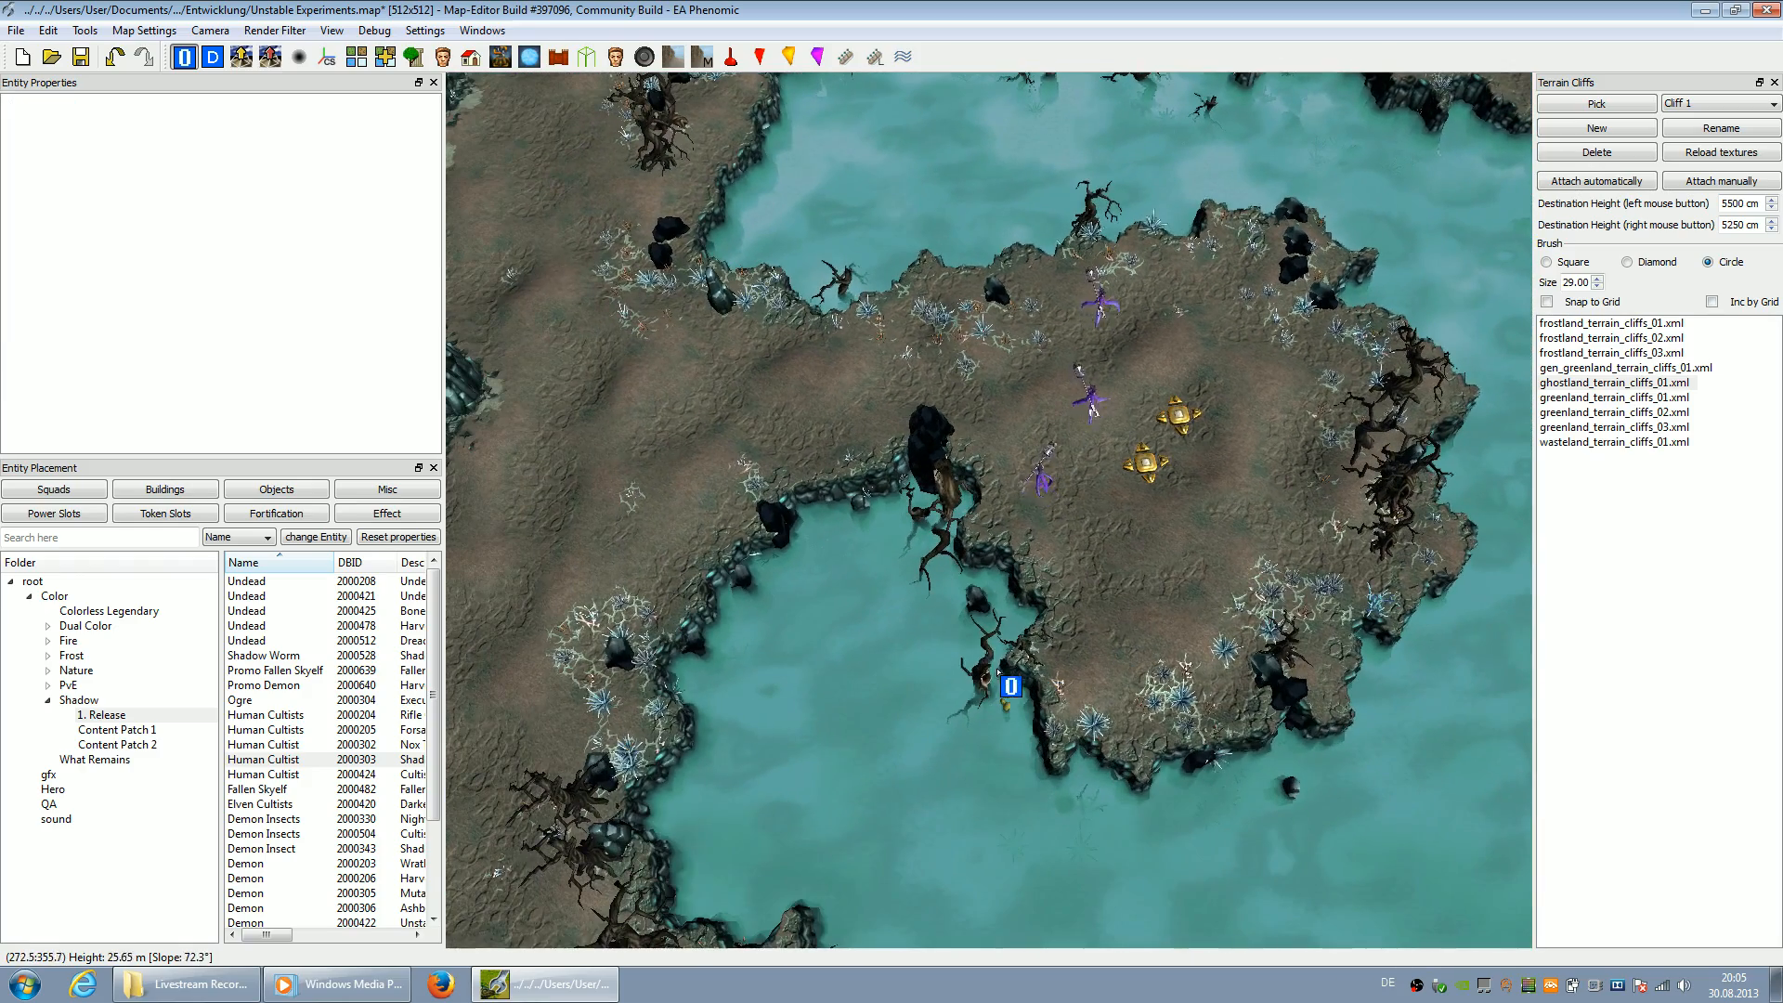
pyautogui.click(166, 490)
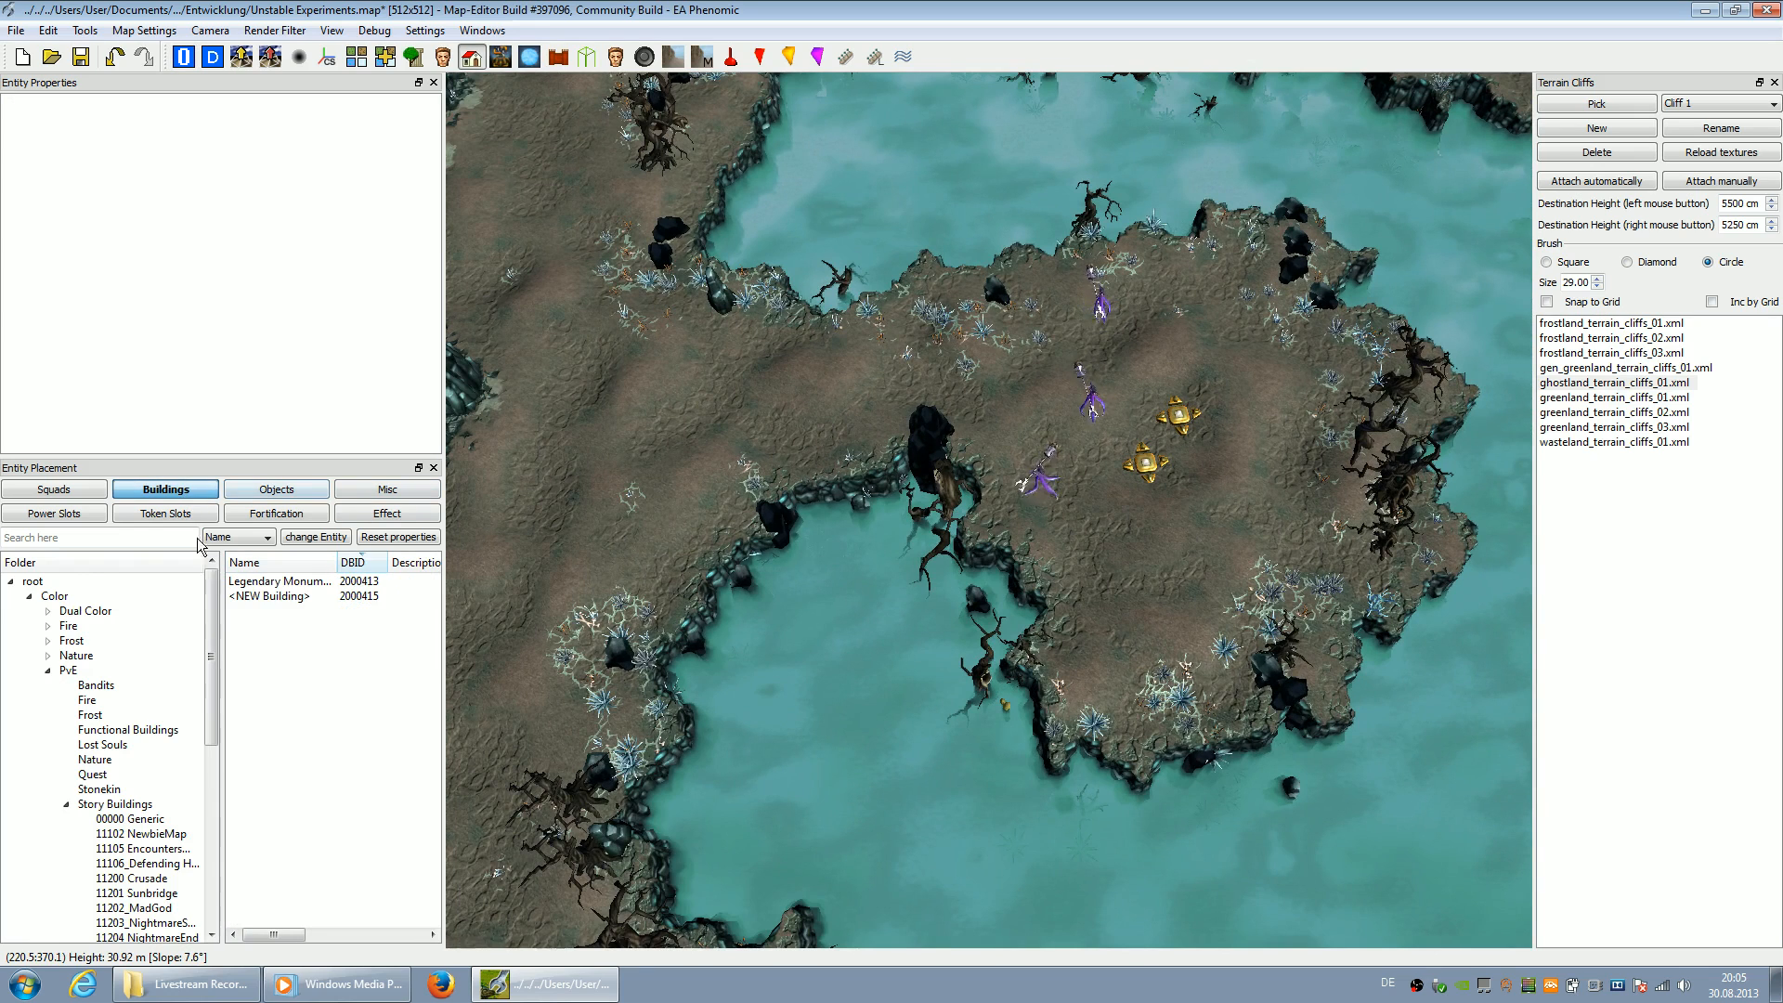
pyautogui.click(66, 805)
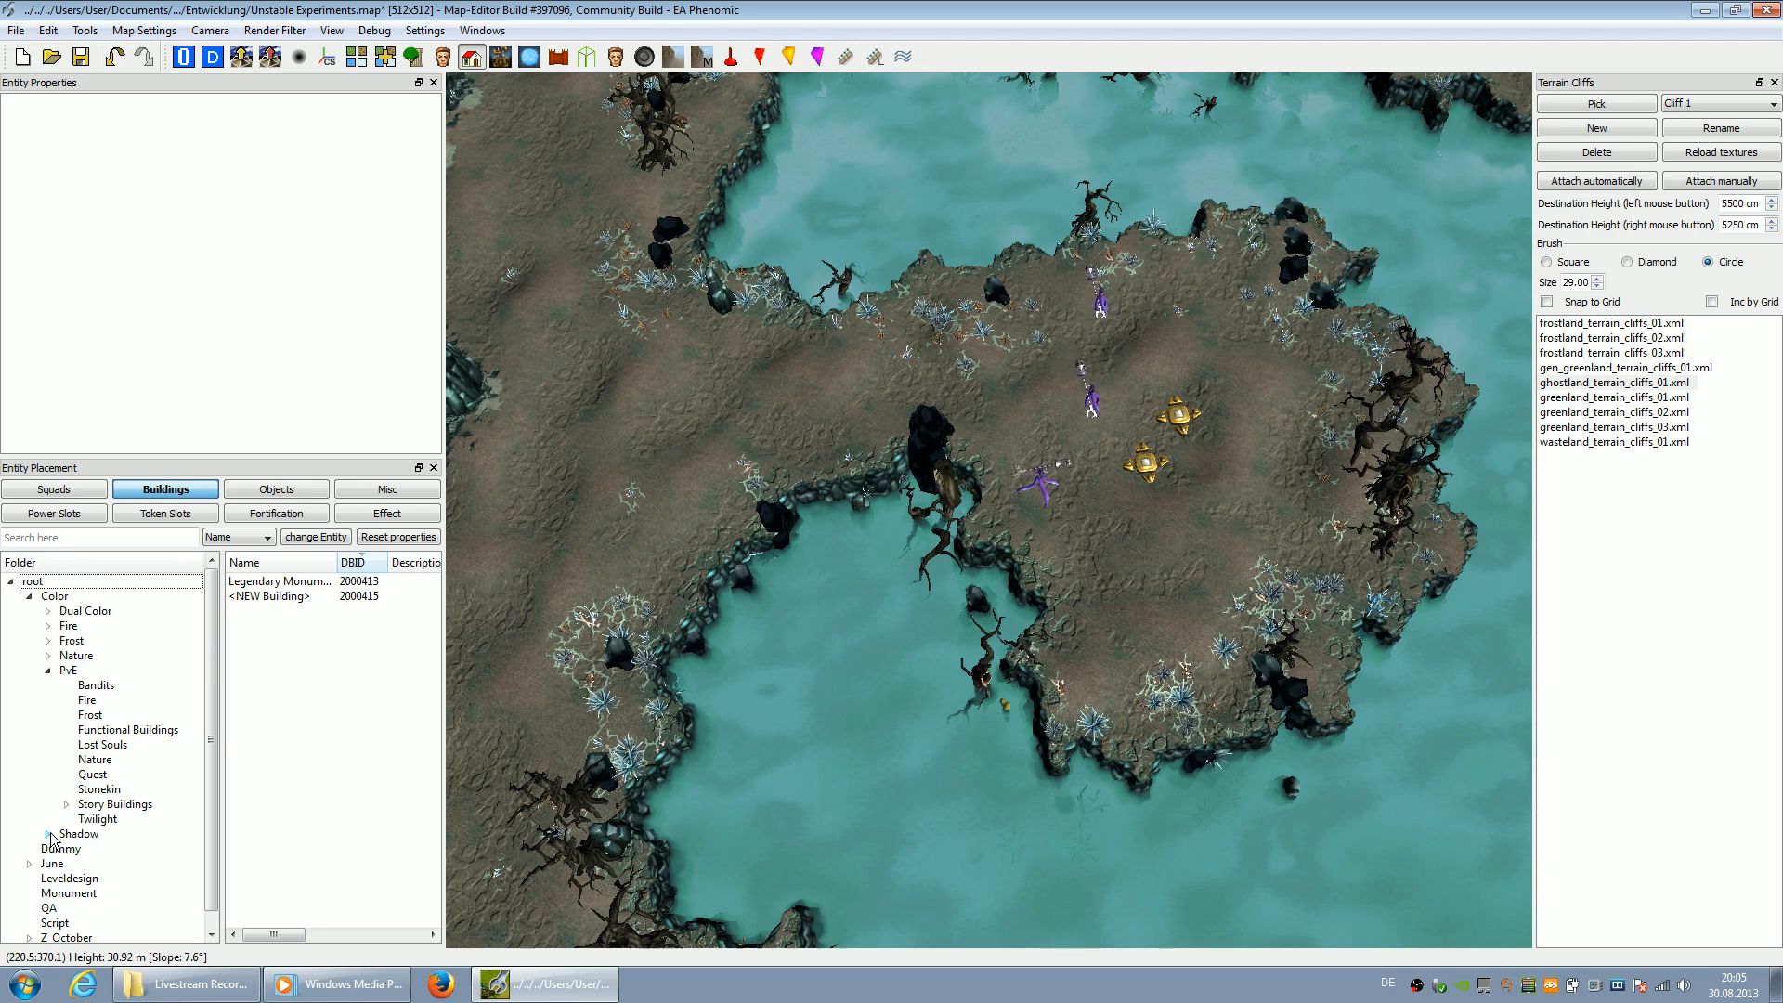
pyautogui.click(47, 670)
pyautogui.click(47, 685)
pyautogui.click(107, 701)
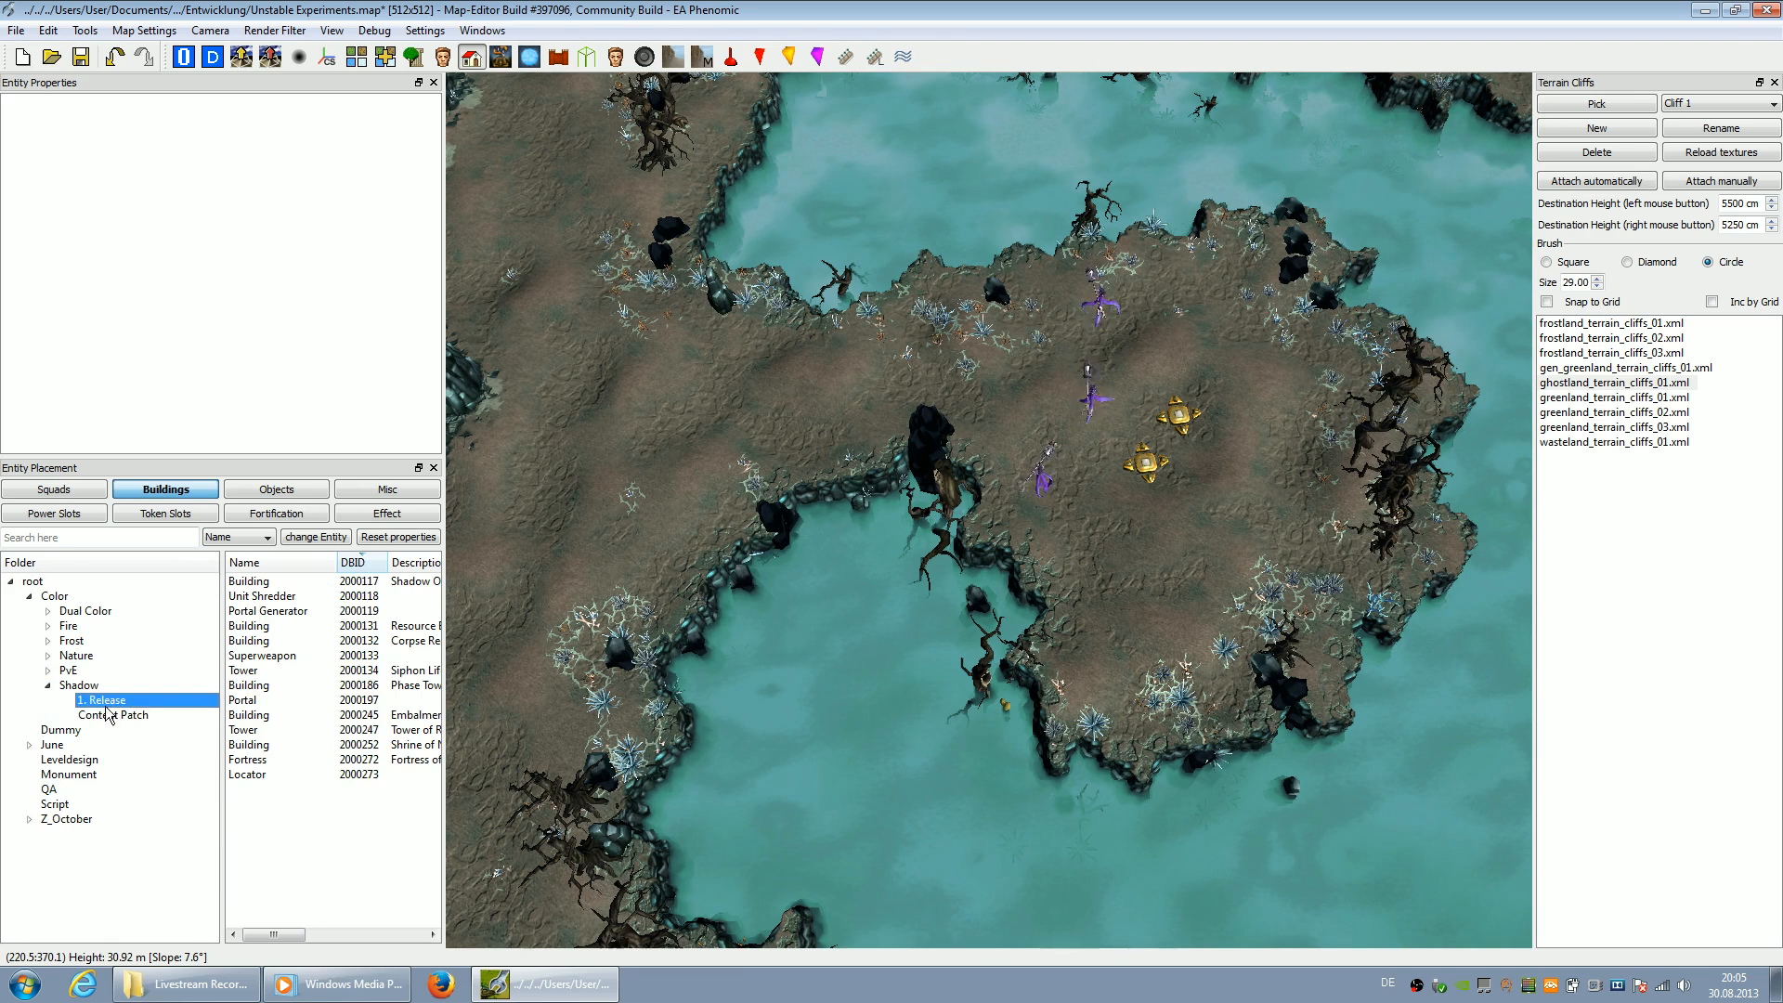
# Preview the Shadow 1. Release buildings from DBID 2000117 to the Tower 2000134 around the golden slots
pyautogui.click(301, 583)
pyautogui.scroll(2, 1135, 615)
pyautogui.press('Right')
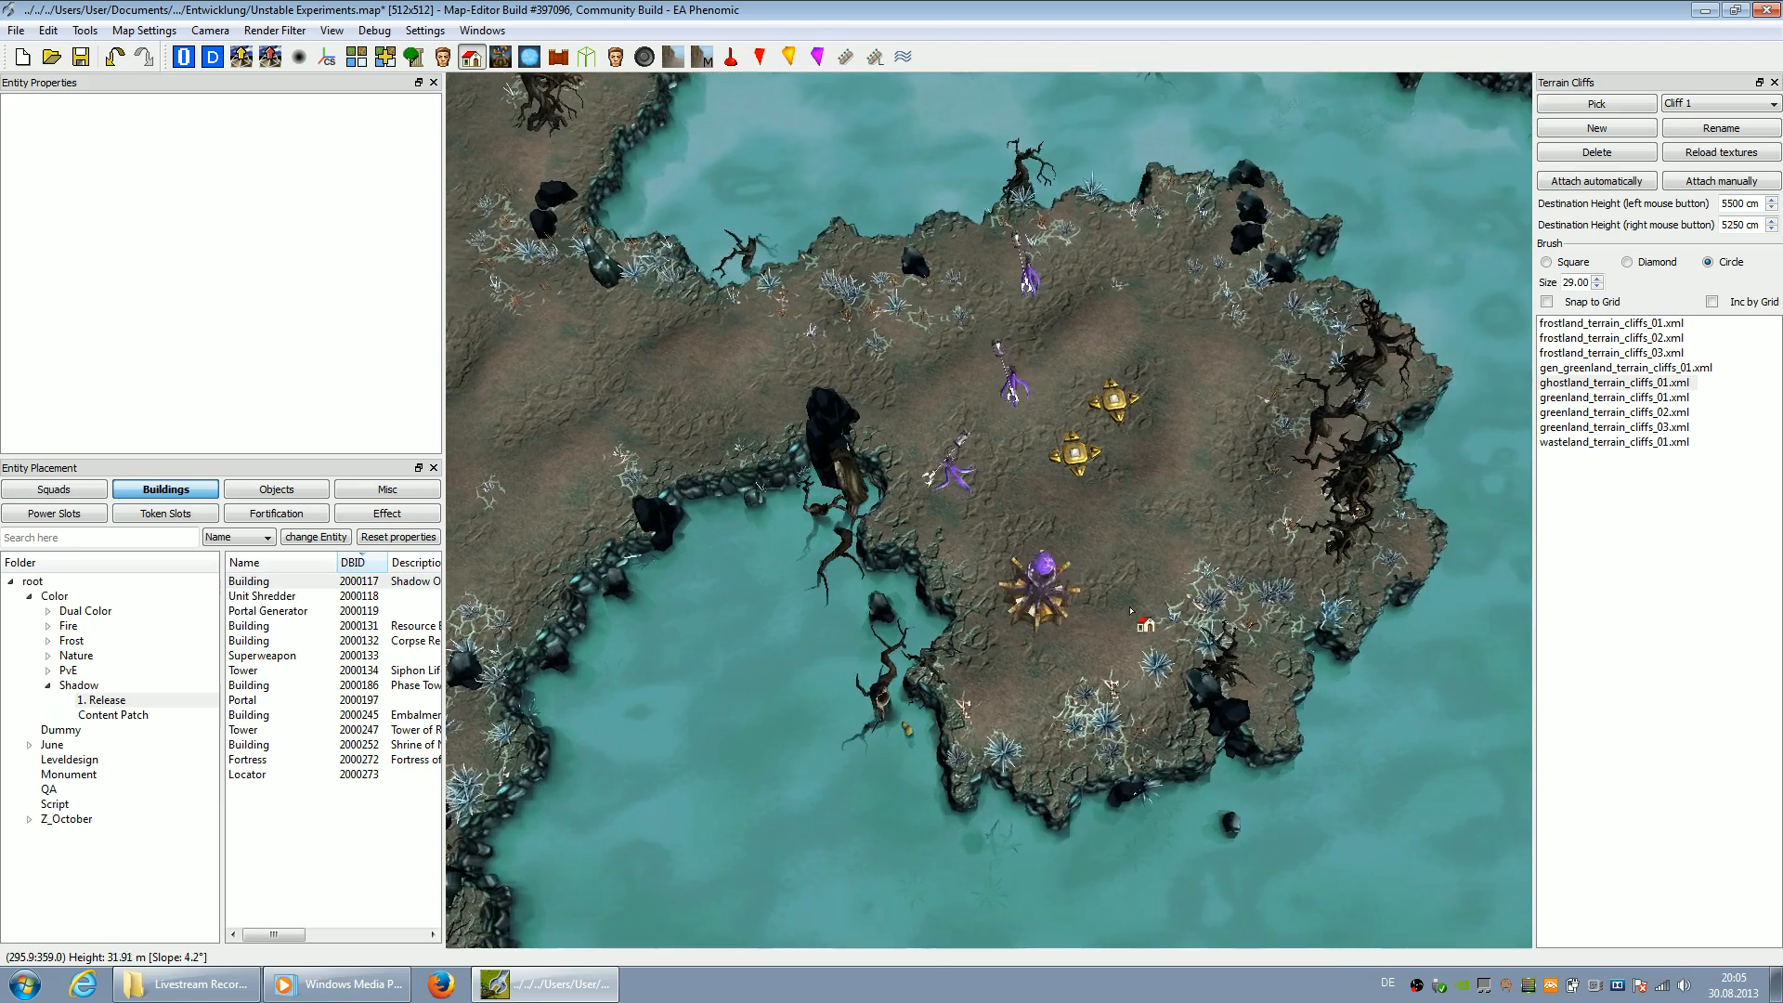
pyautogui.press('Up')
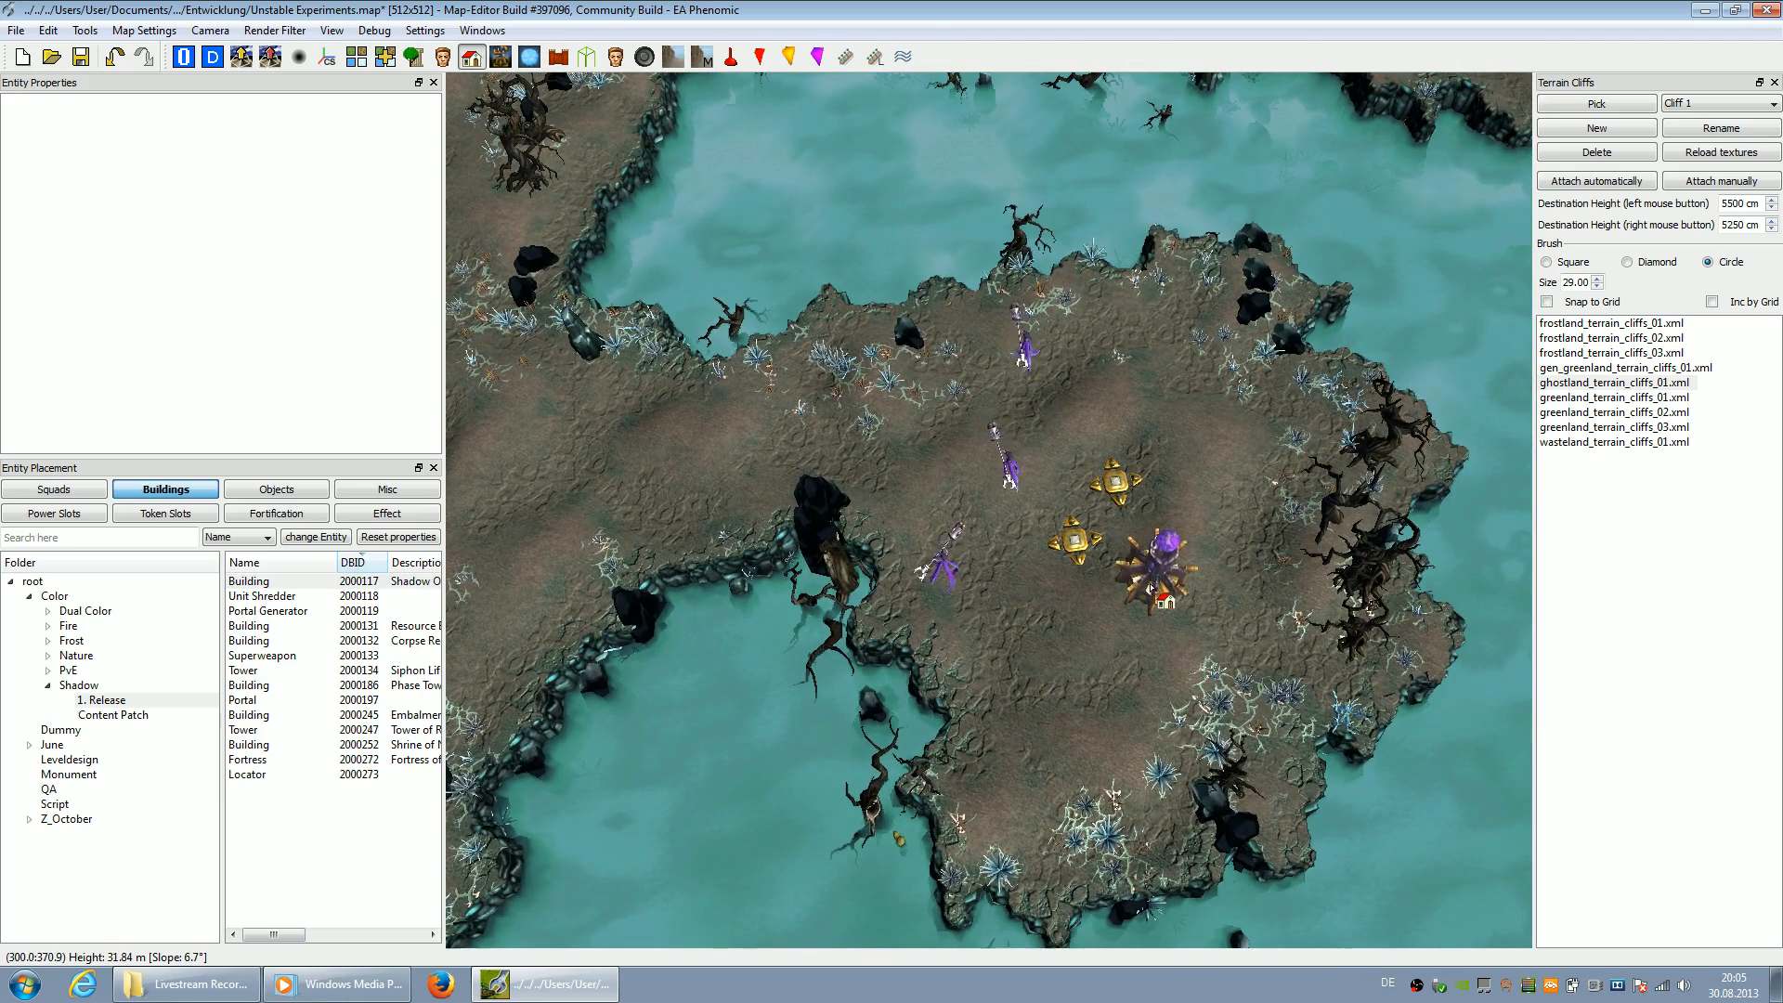
pyautogui.click(268, 611)
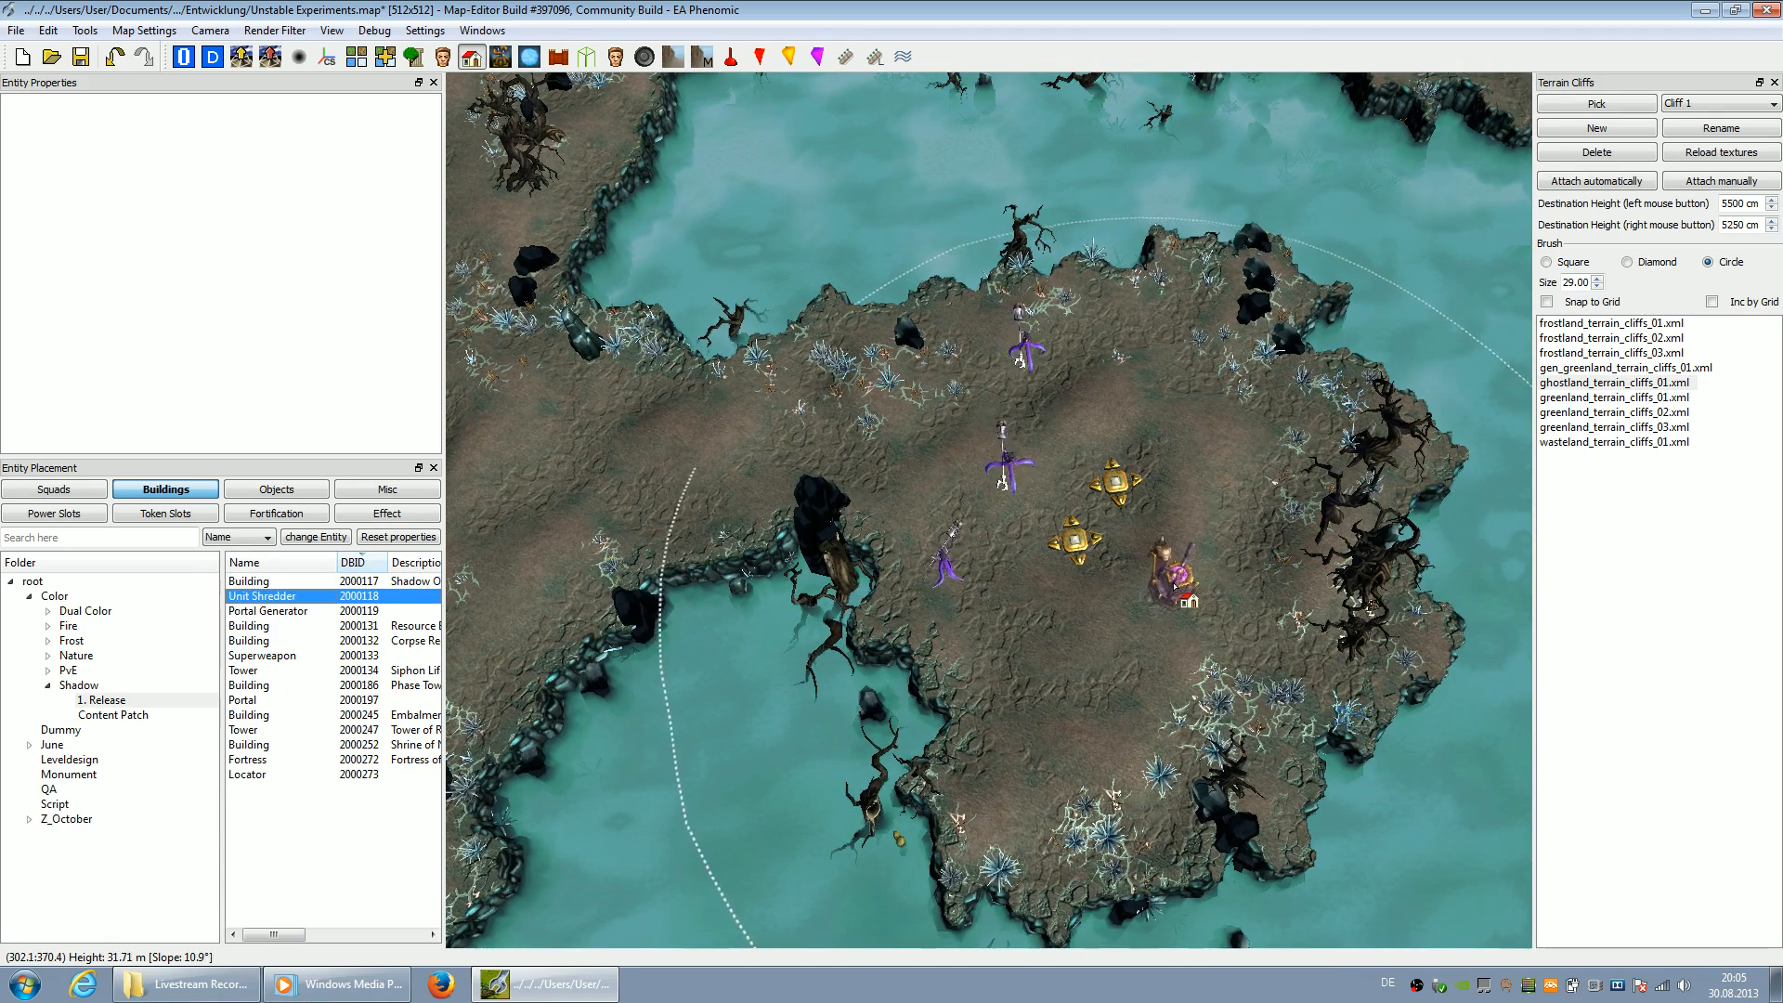
pyautogui.press('Down')
pyautogui.press('Down')
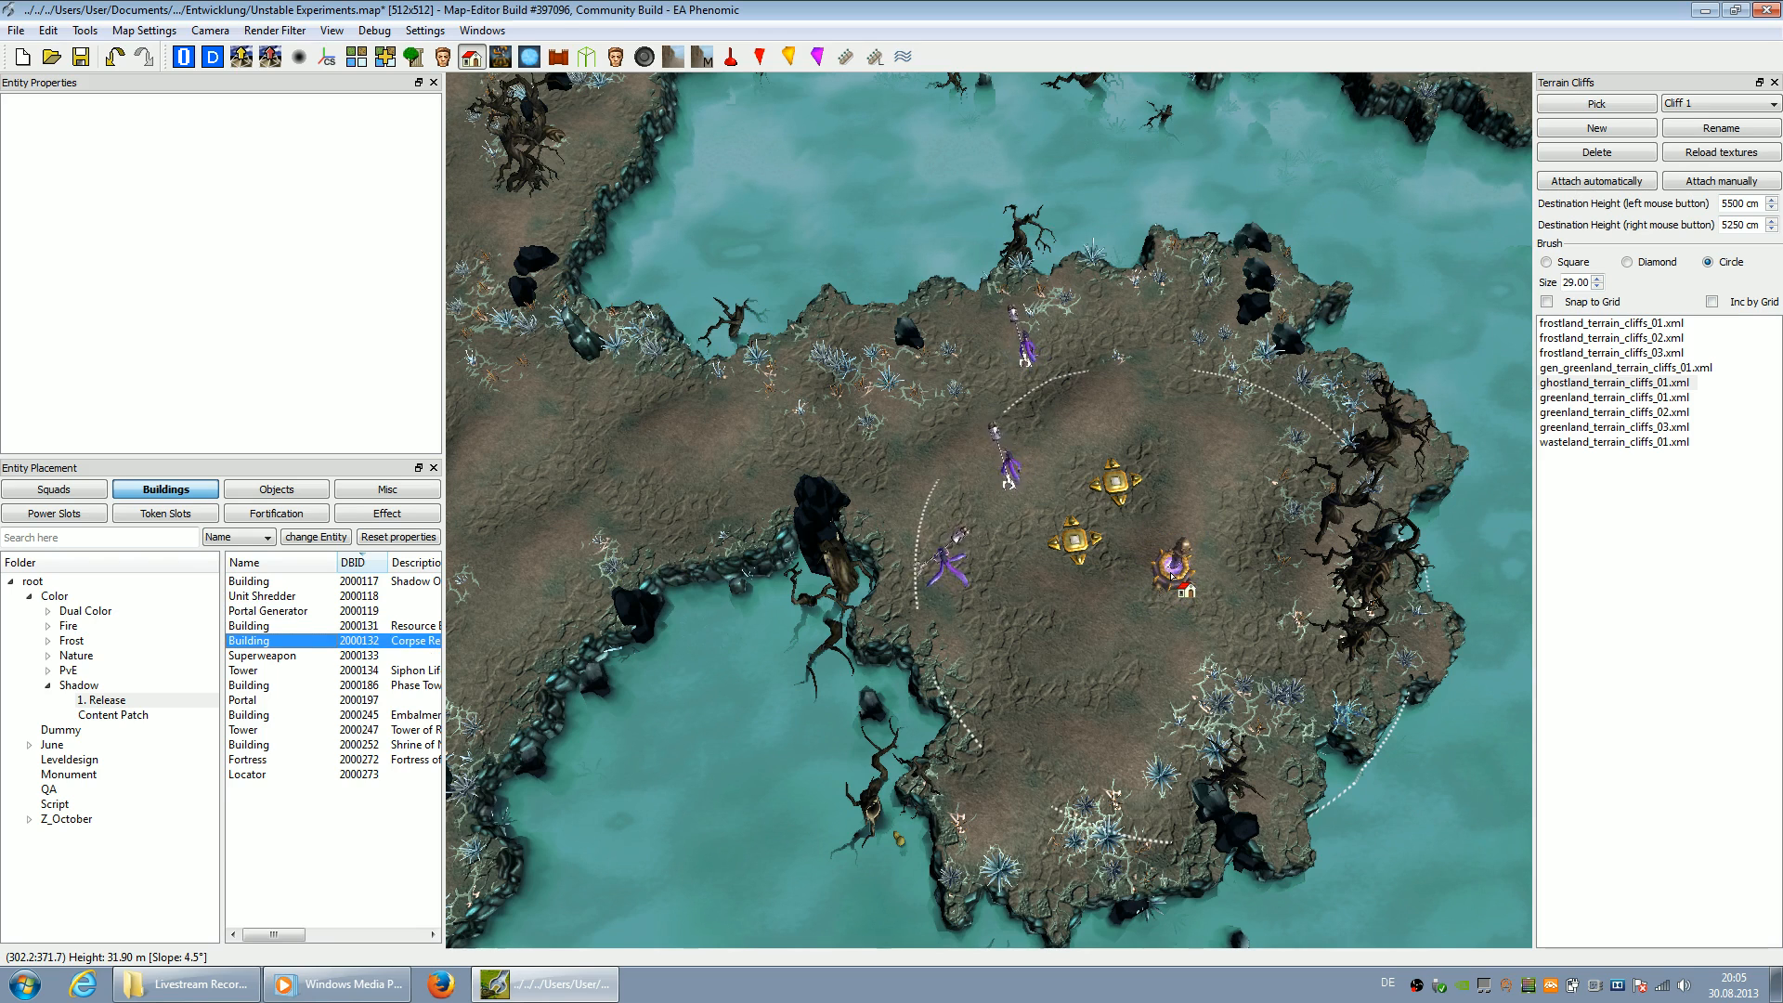
pyautogui.press('Down')
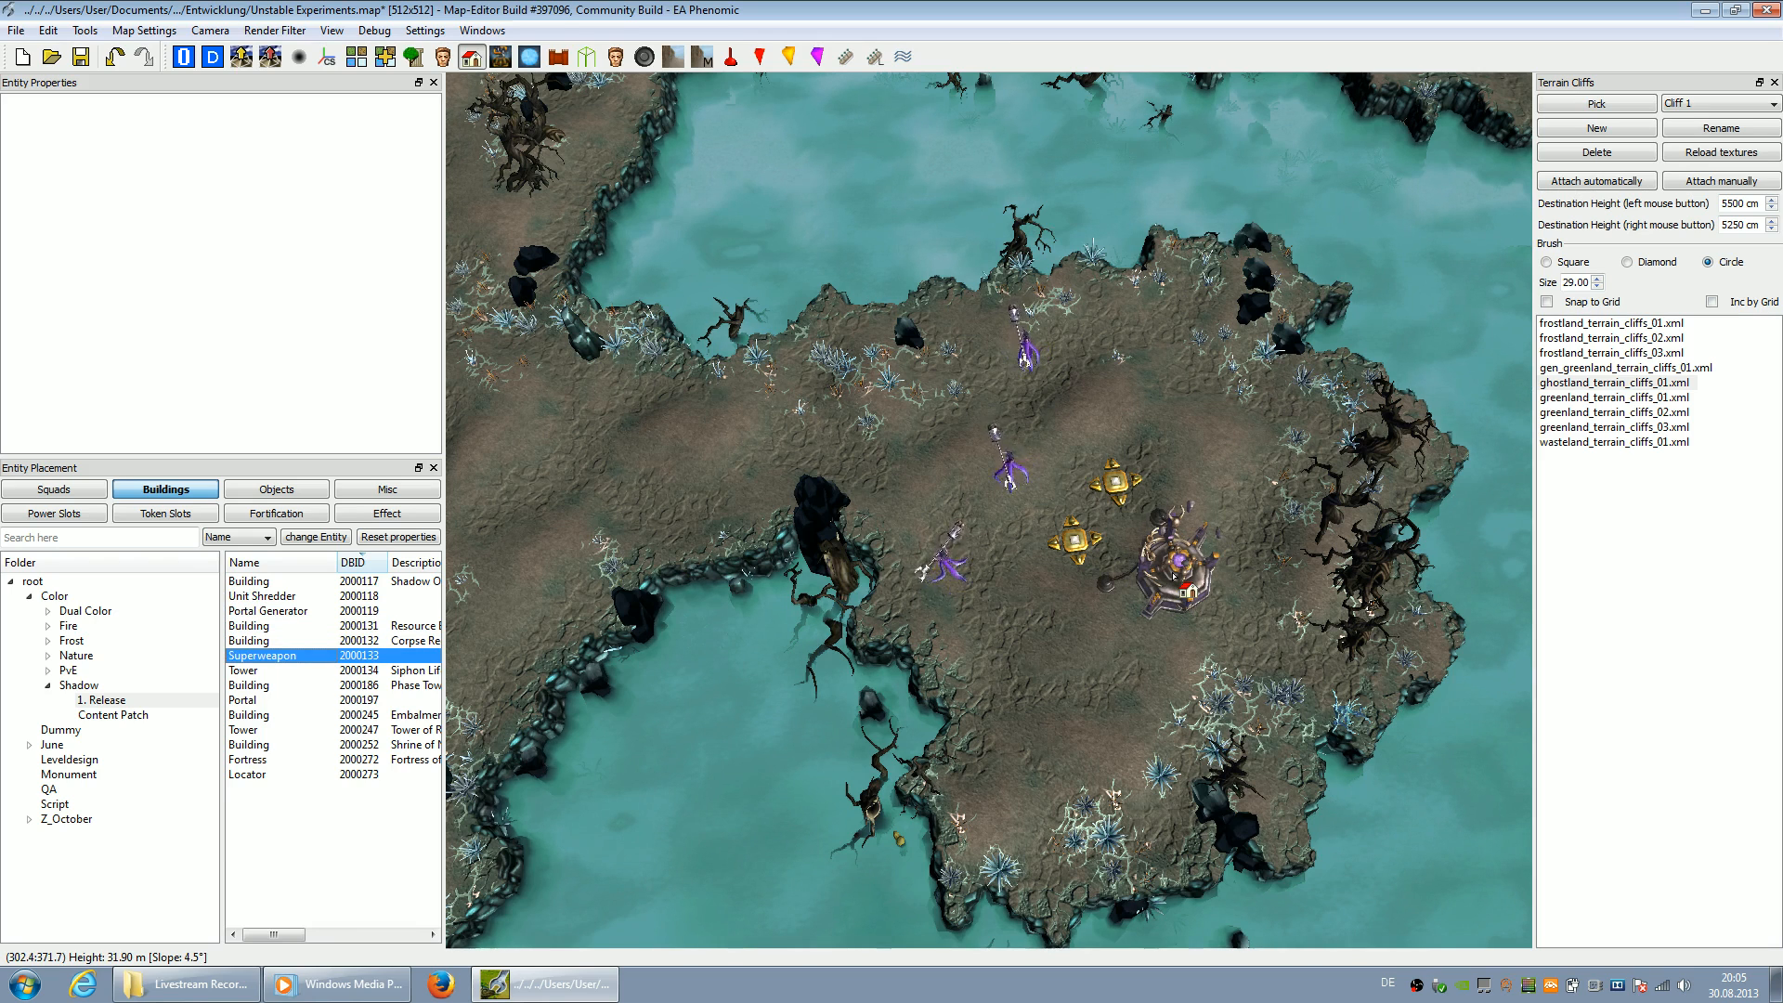
pyautogui.press('Down')
# Check the map editor's volume slider in the Windows volume mixer and close the mixer
pyautogui.click(1683, 988)
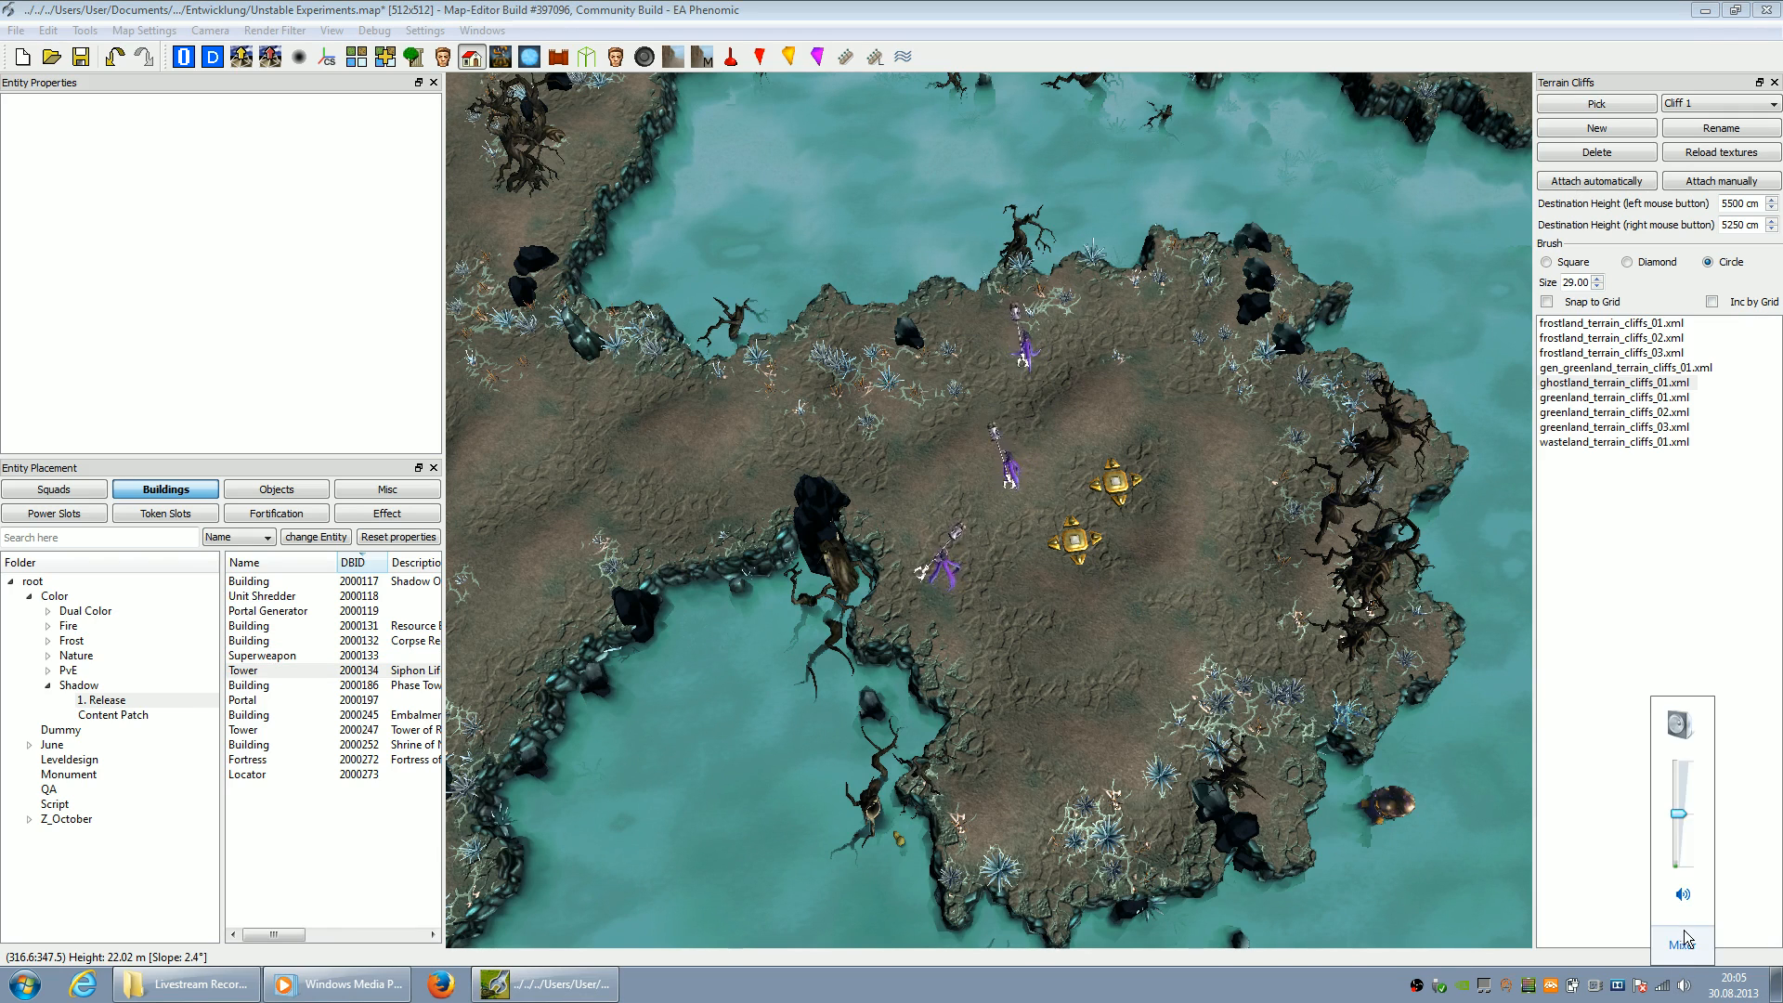
pyautogui.click(1683, 946)
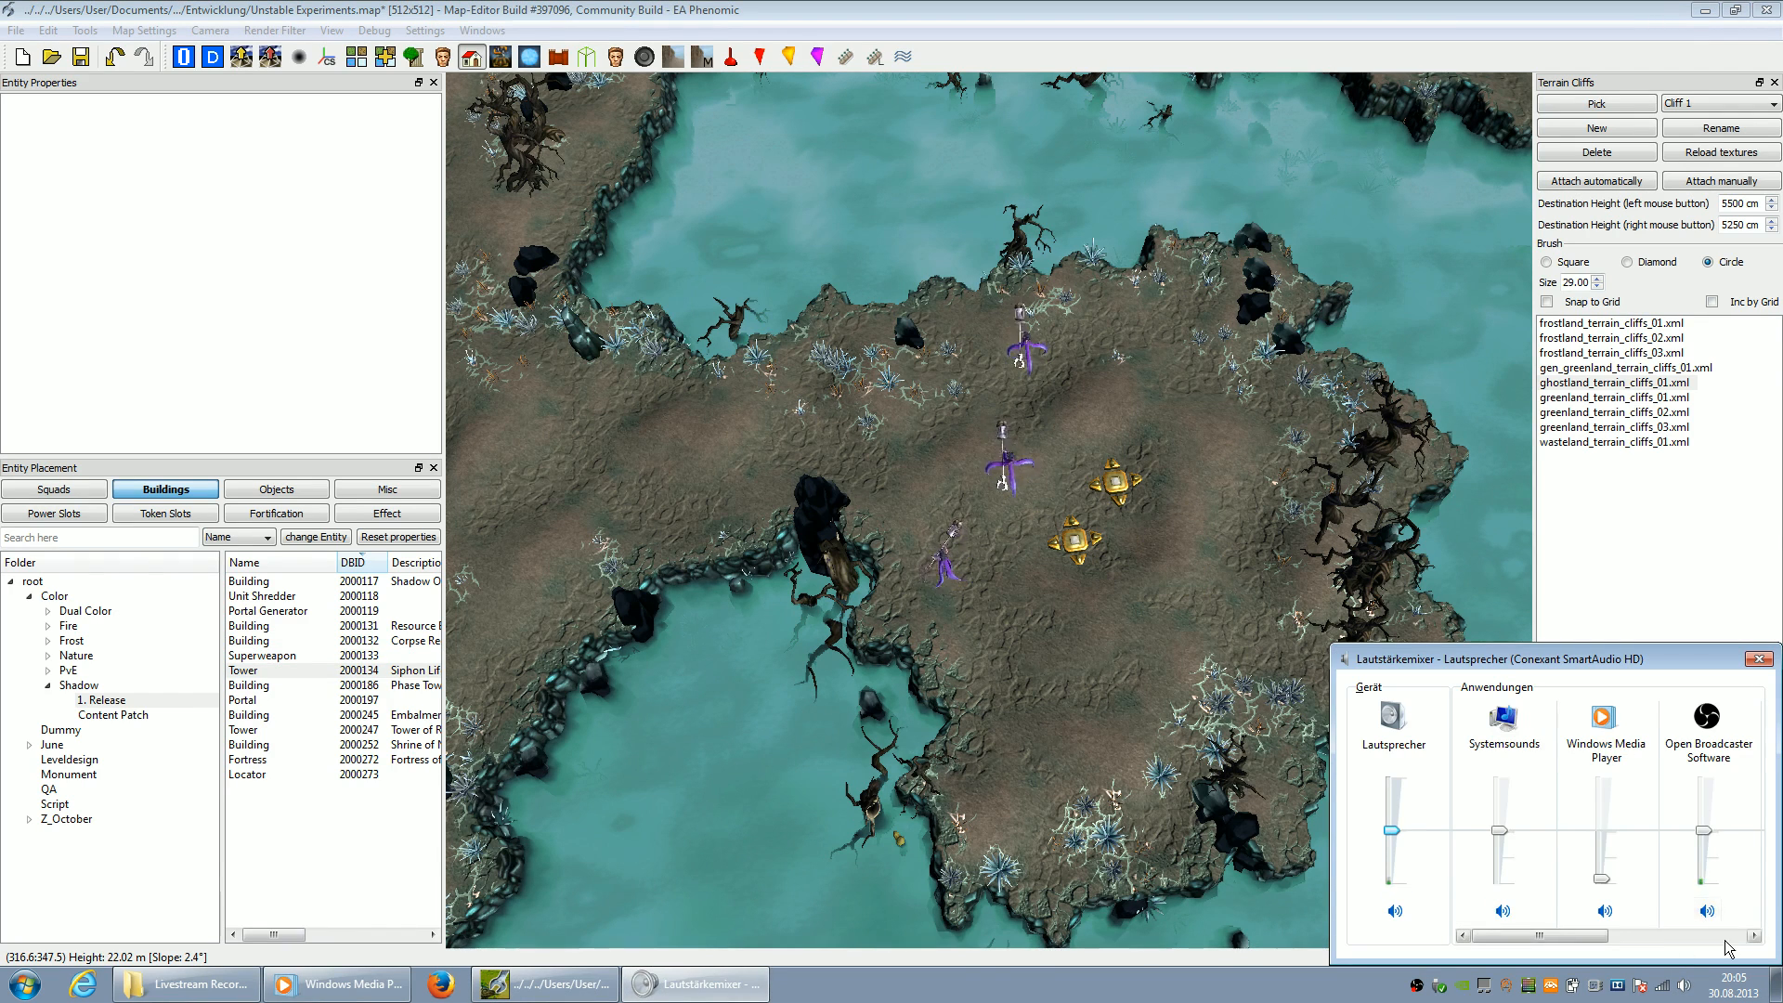
pyautogui.click(1725, 938)
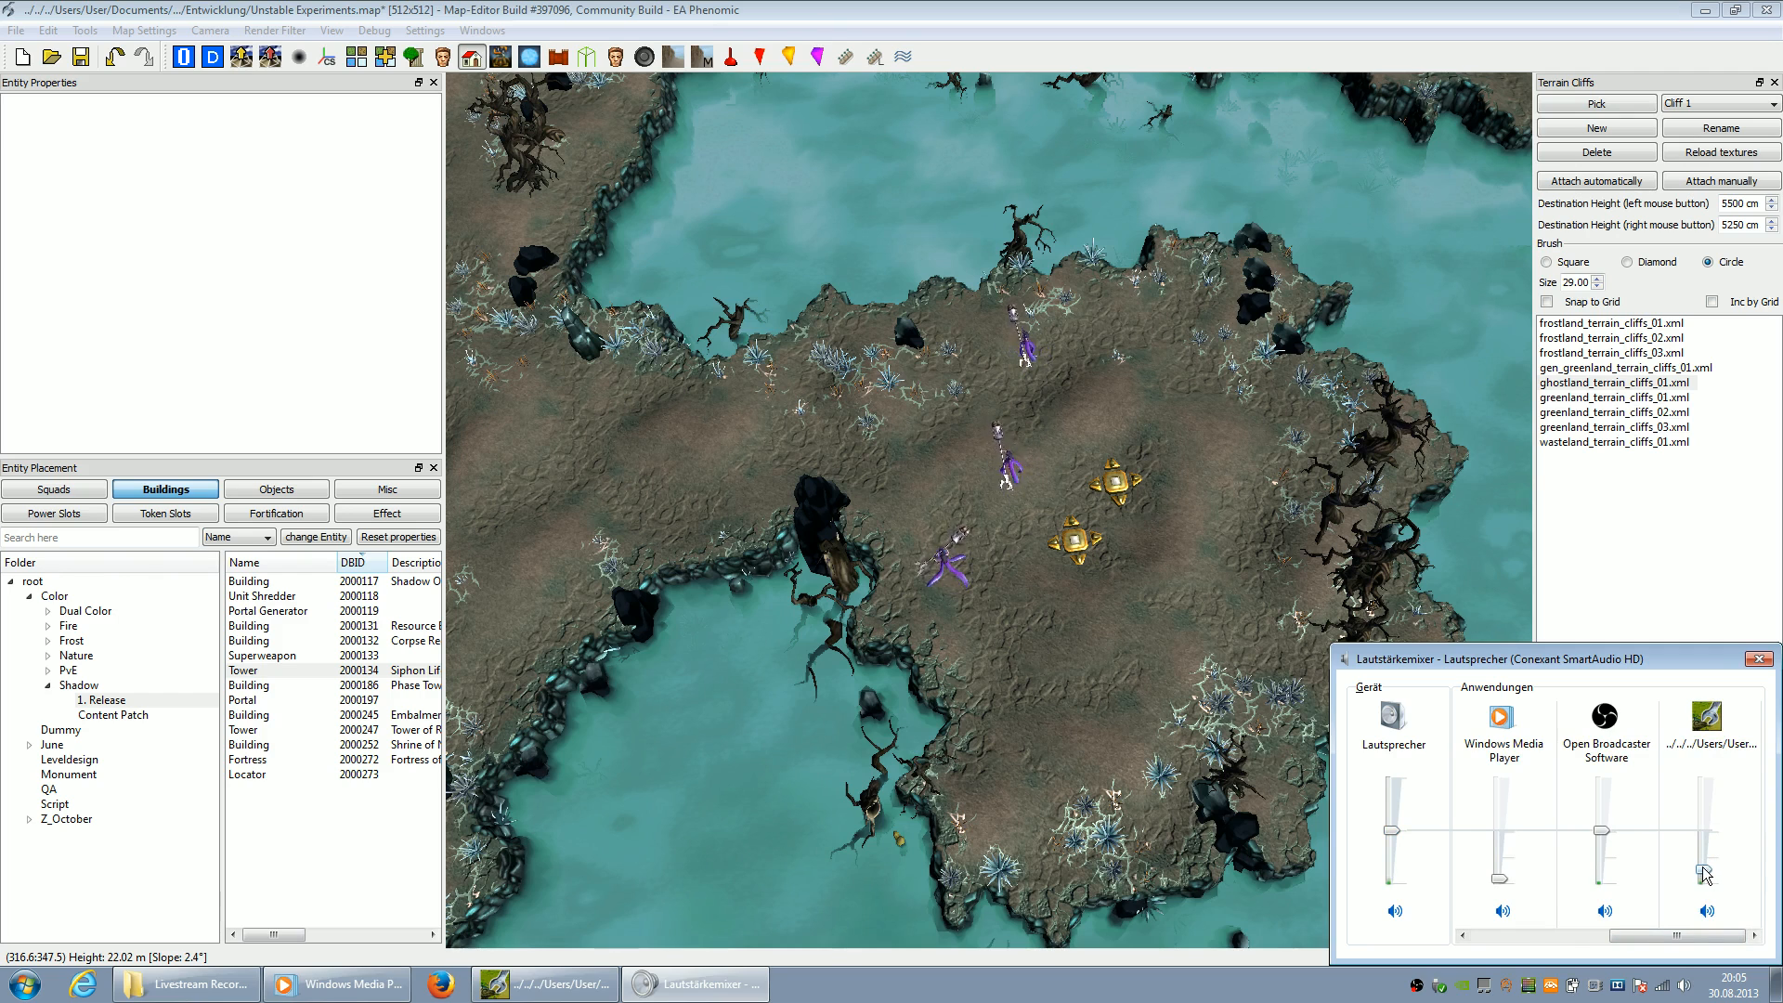
pyautogui.click(1757, 658)
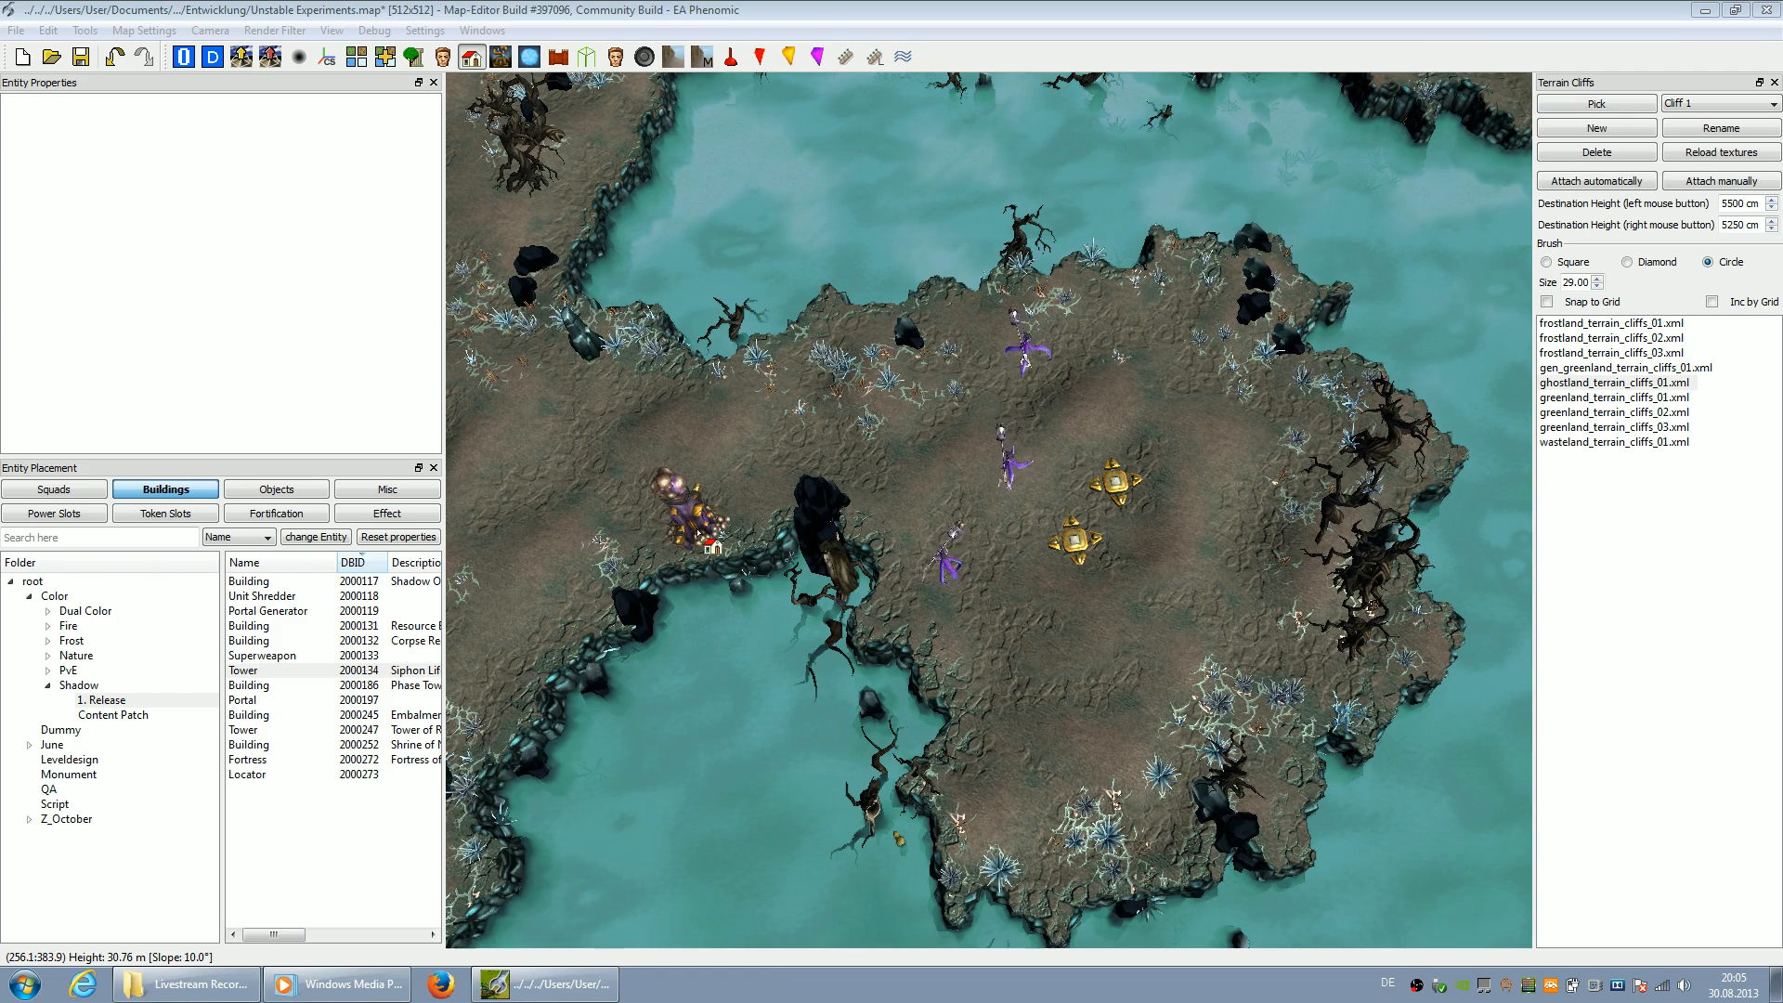
# Compare the Superweapon with the neighbouring Shadow Tower and Phase Tower entries by previewing them west of the golden slots
pyautogui.click(279, 655)
pyautogui.click(315, 669)
pyautogui.press('Down')
pyautogui.scroll(4, 1091, 613)
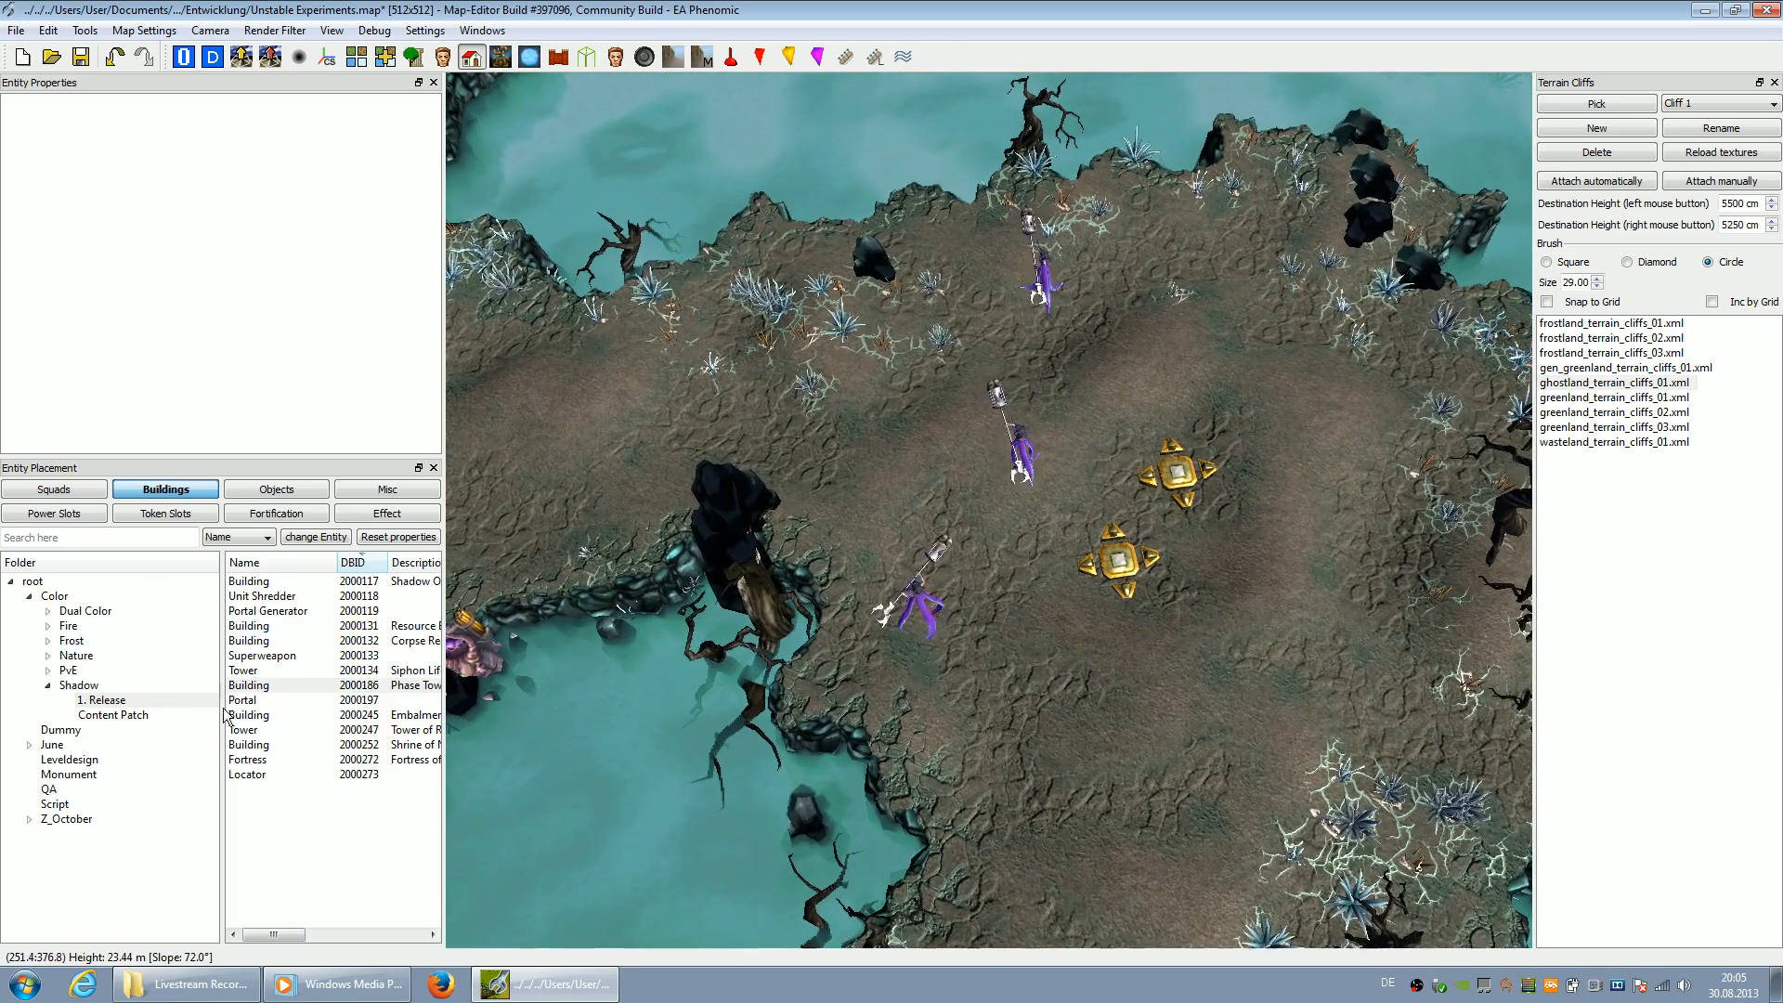
pyautogui.click(269, 685)
pyautogui.press('Up')
pyautogui.press('Up')
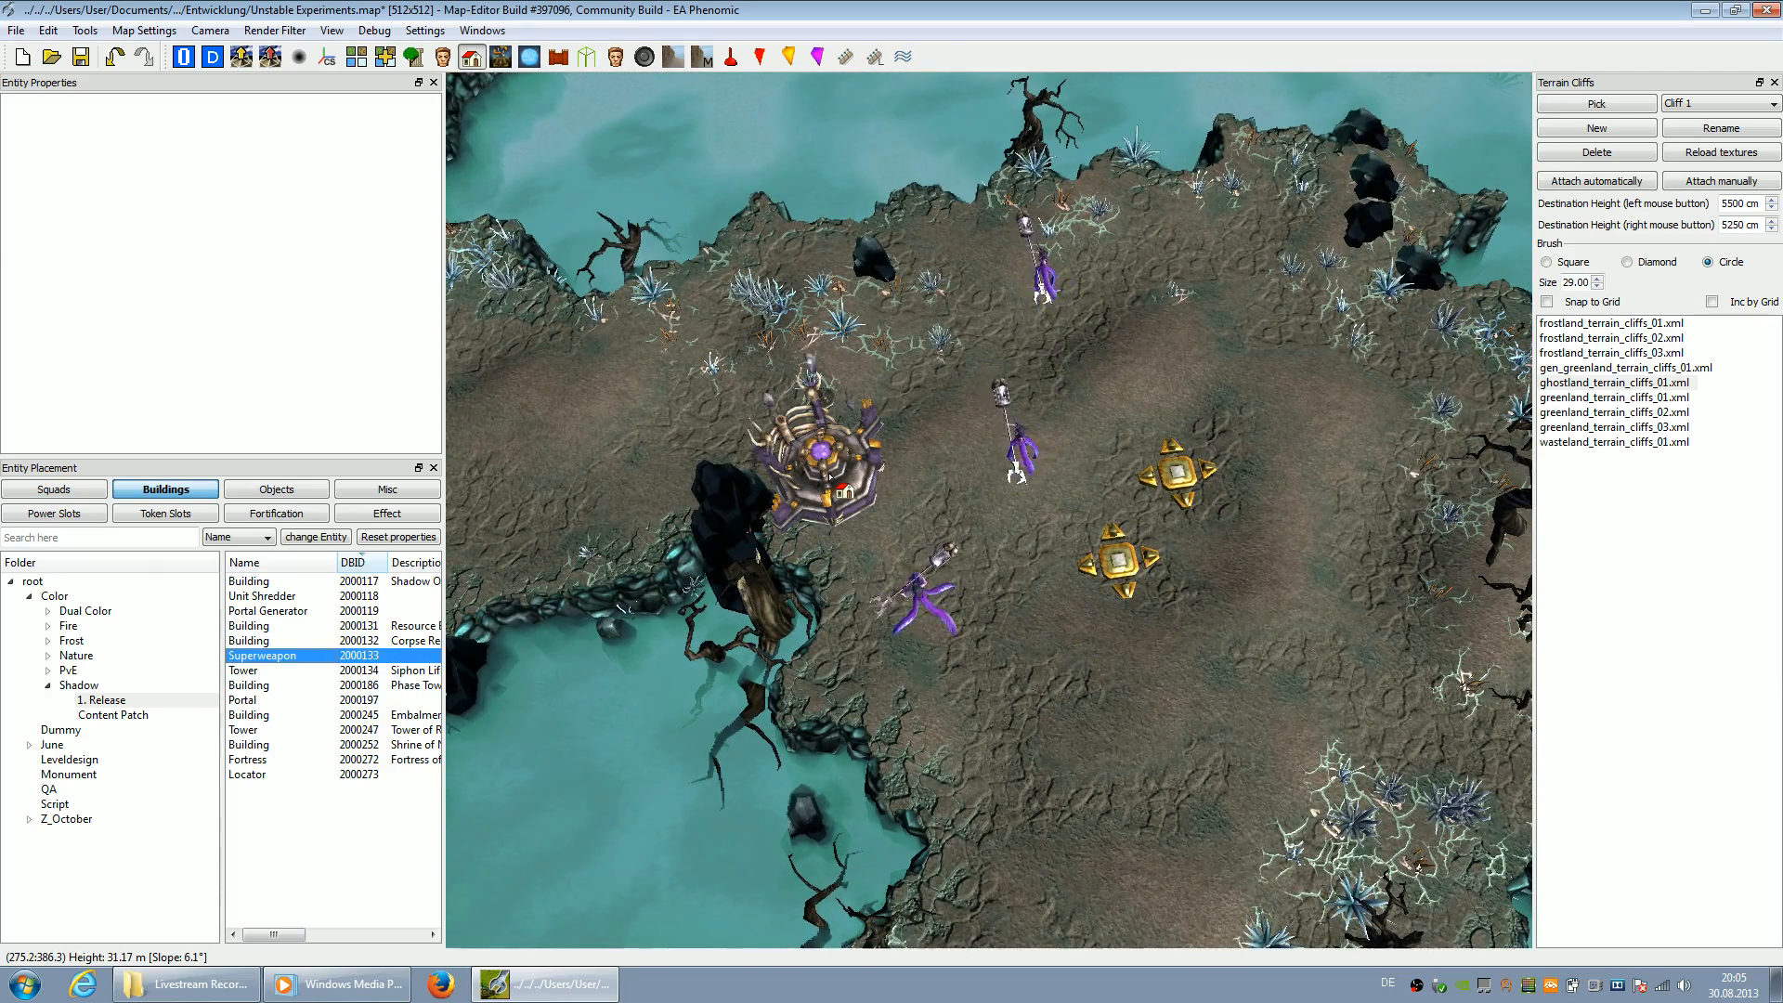
# Place two Shadow Towers (DBID 2000247), one at the island's northern edge and one south of the golden slots
pyautogui.press('Down')
pyautogui.press('Down')
pyautogui.press('Down')
pyautogui.press('Down')
pyautogui.press('Down')
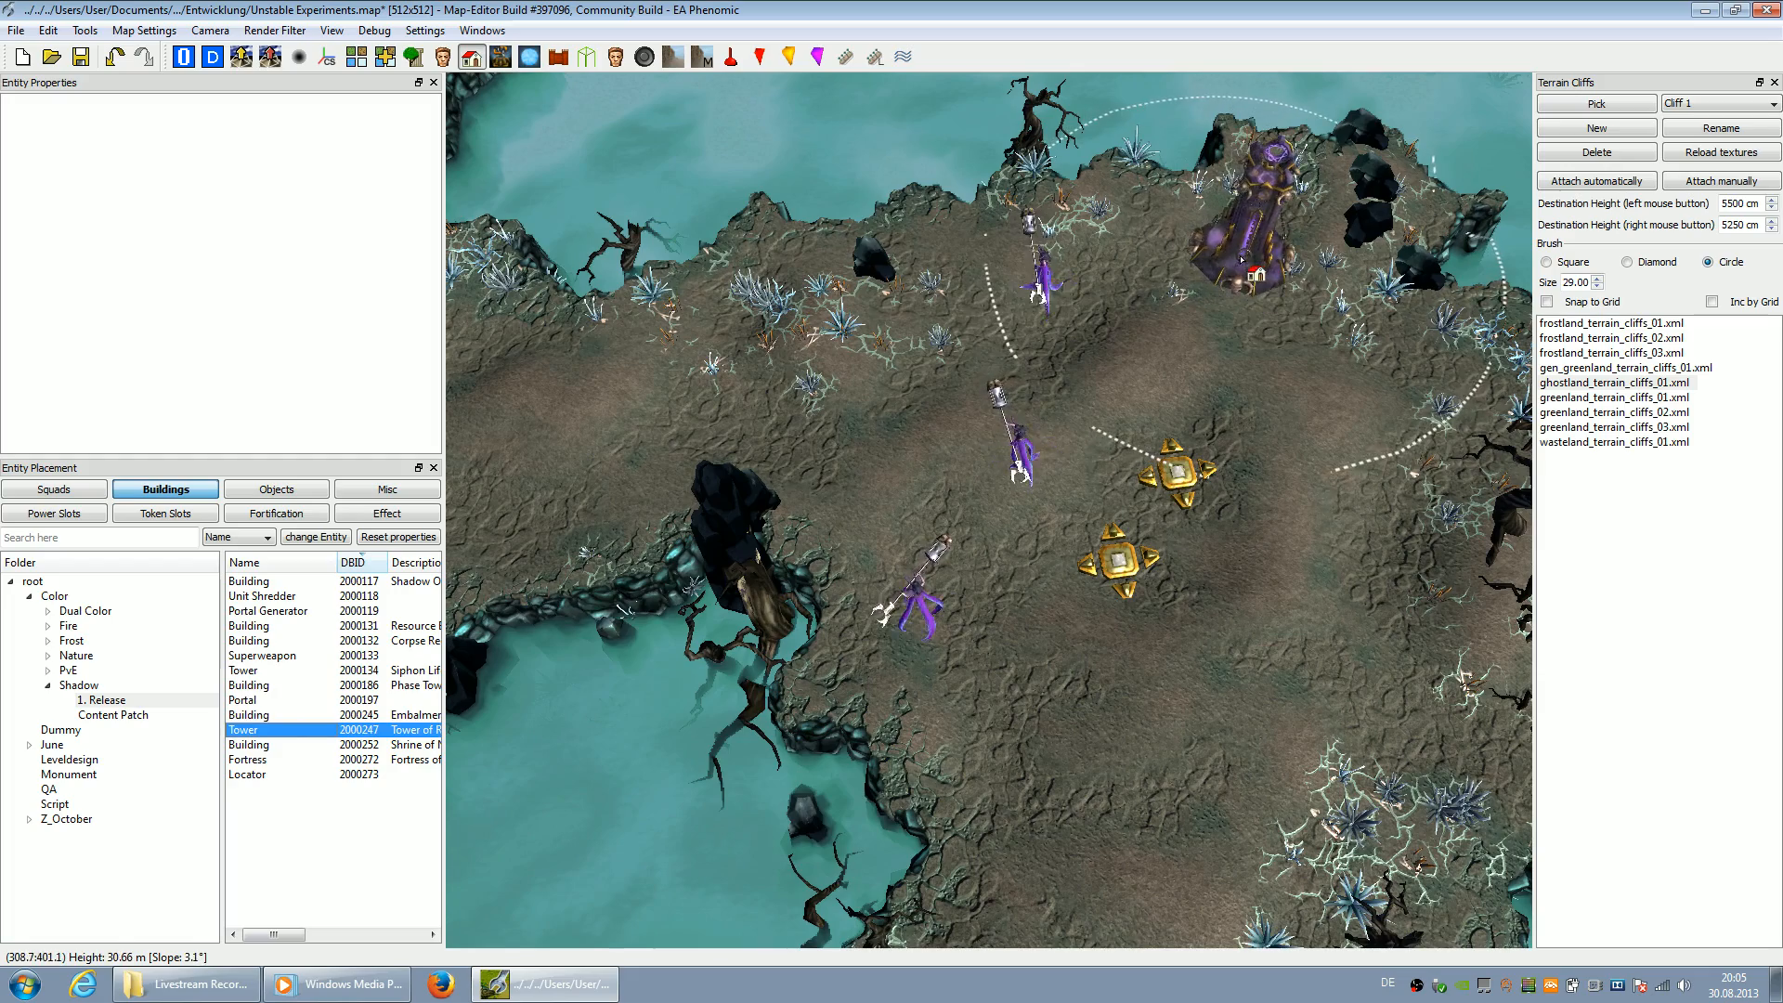
pyautogui.click(1242, 260)
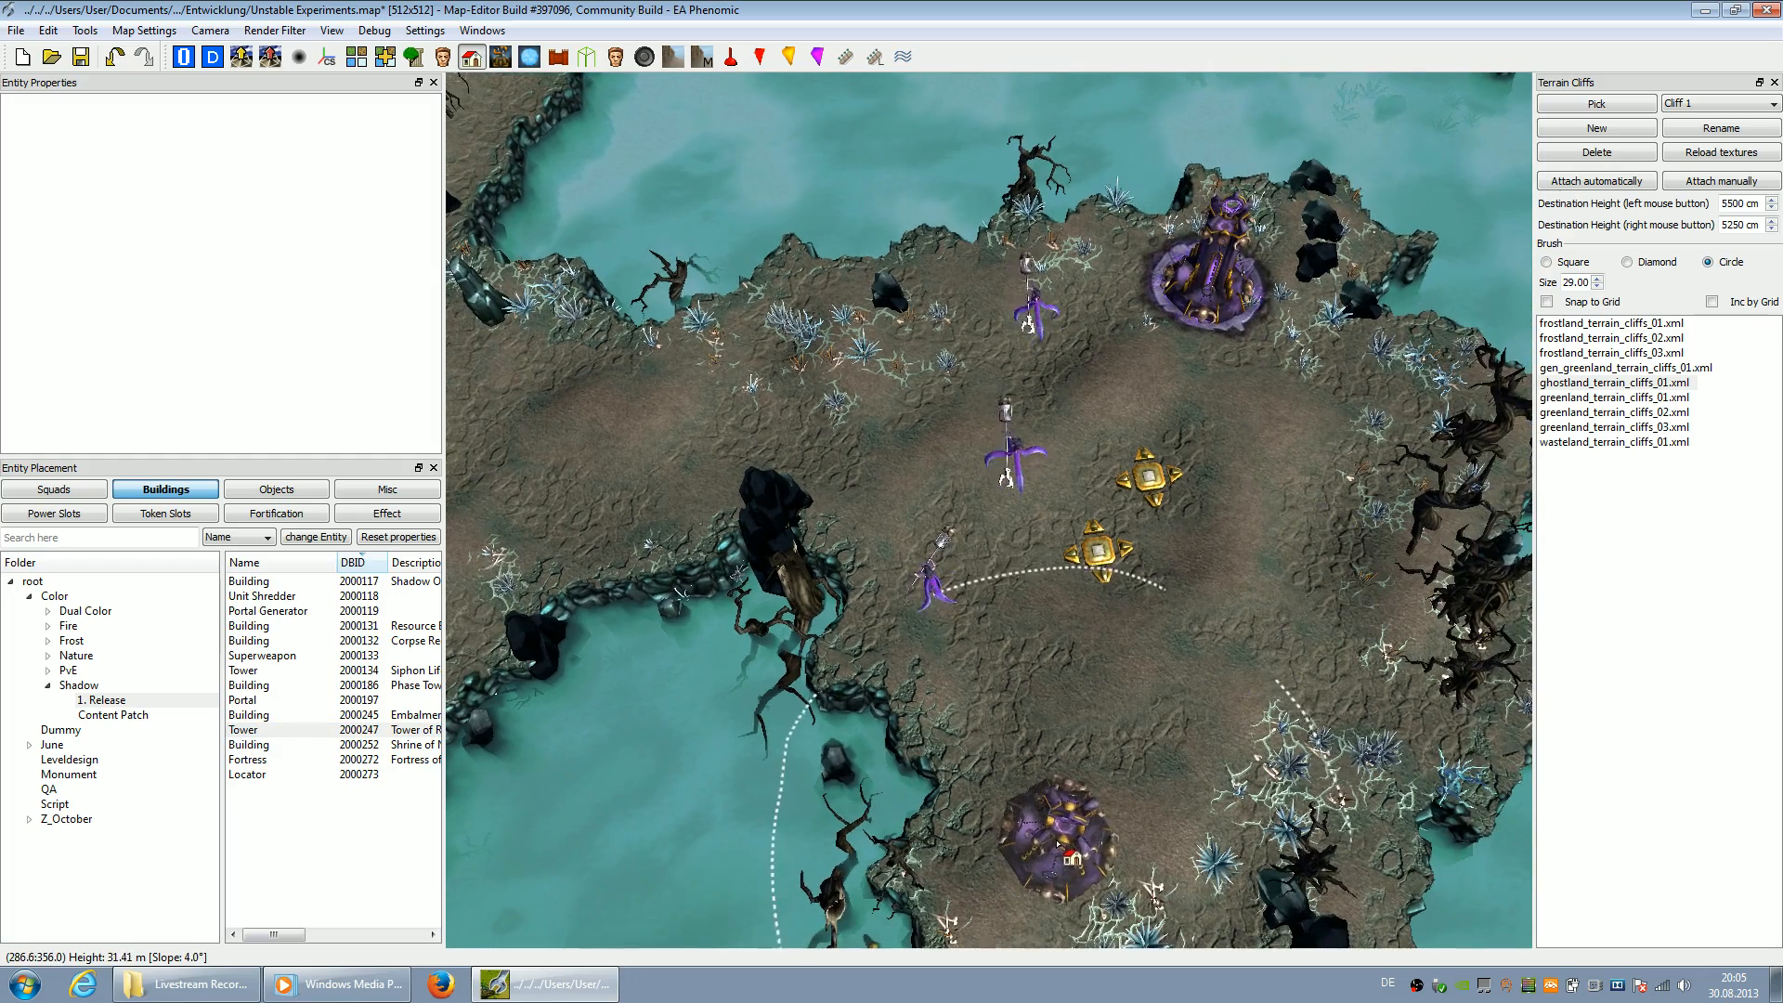
pyautogui.click(1049, 840)
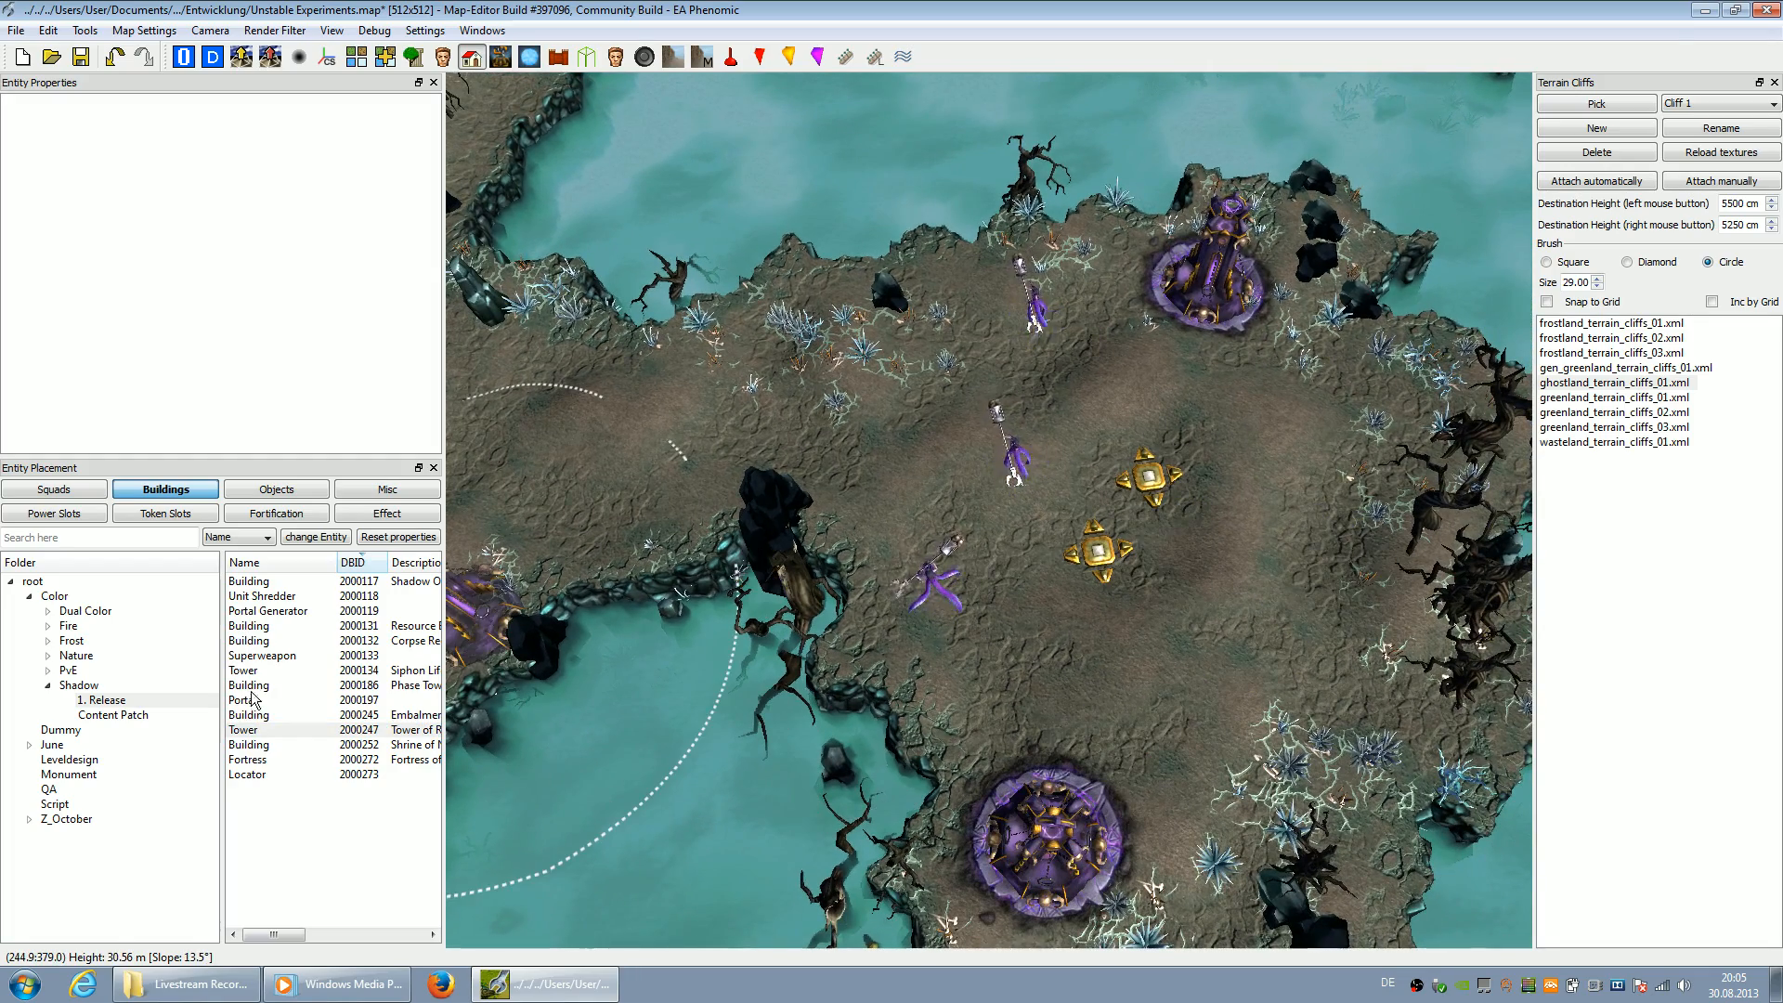
# Preview the Fortress and go through the other Shadow 1. Release buildings back to DBID 2000117
pyautogui.click(249, 760)
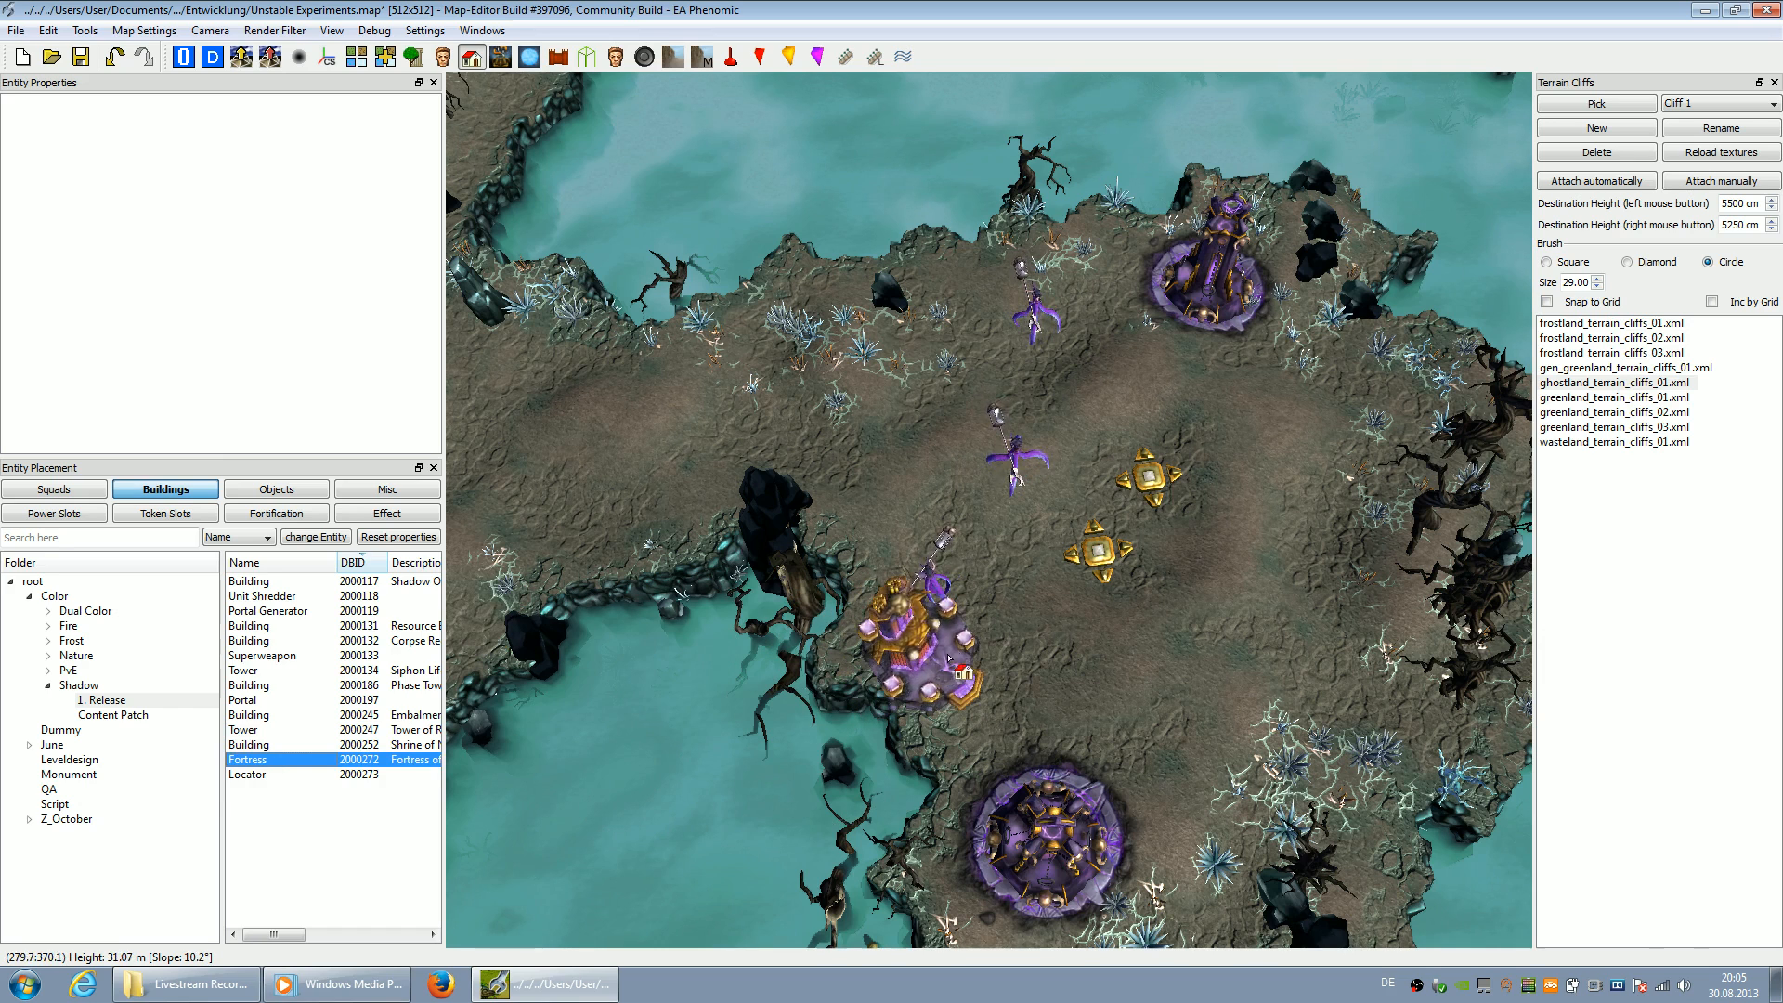
pyautogui.press('Down')
pyautogui.press('Up')
pyautogui.press('Up')
pyautogui.press('Up')
pyautogui.press('Up')
pyautogui.press('Up')
pyautogui.press('Up')
pyautogui.press('Up')
pyautogui.press('Up')
pyautogui.press('Up')
pyautogui.press('Up')
pyautogui.press('Up')
pyautogui.press('Up')
pyautogui.press('Up')
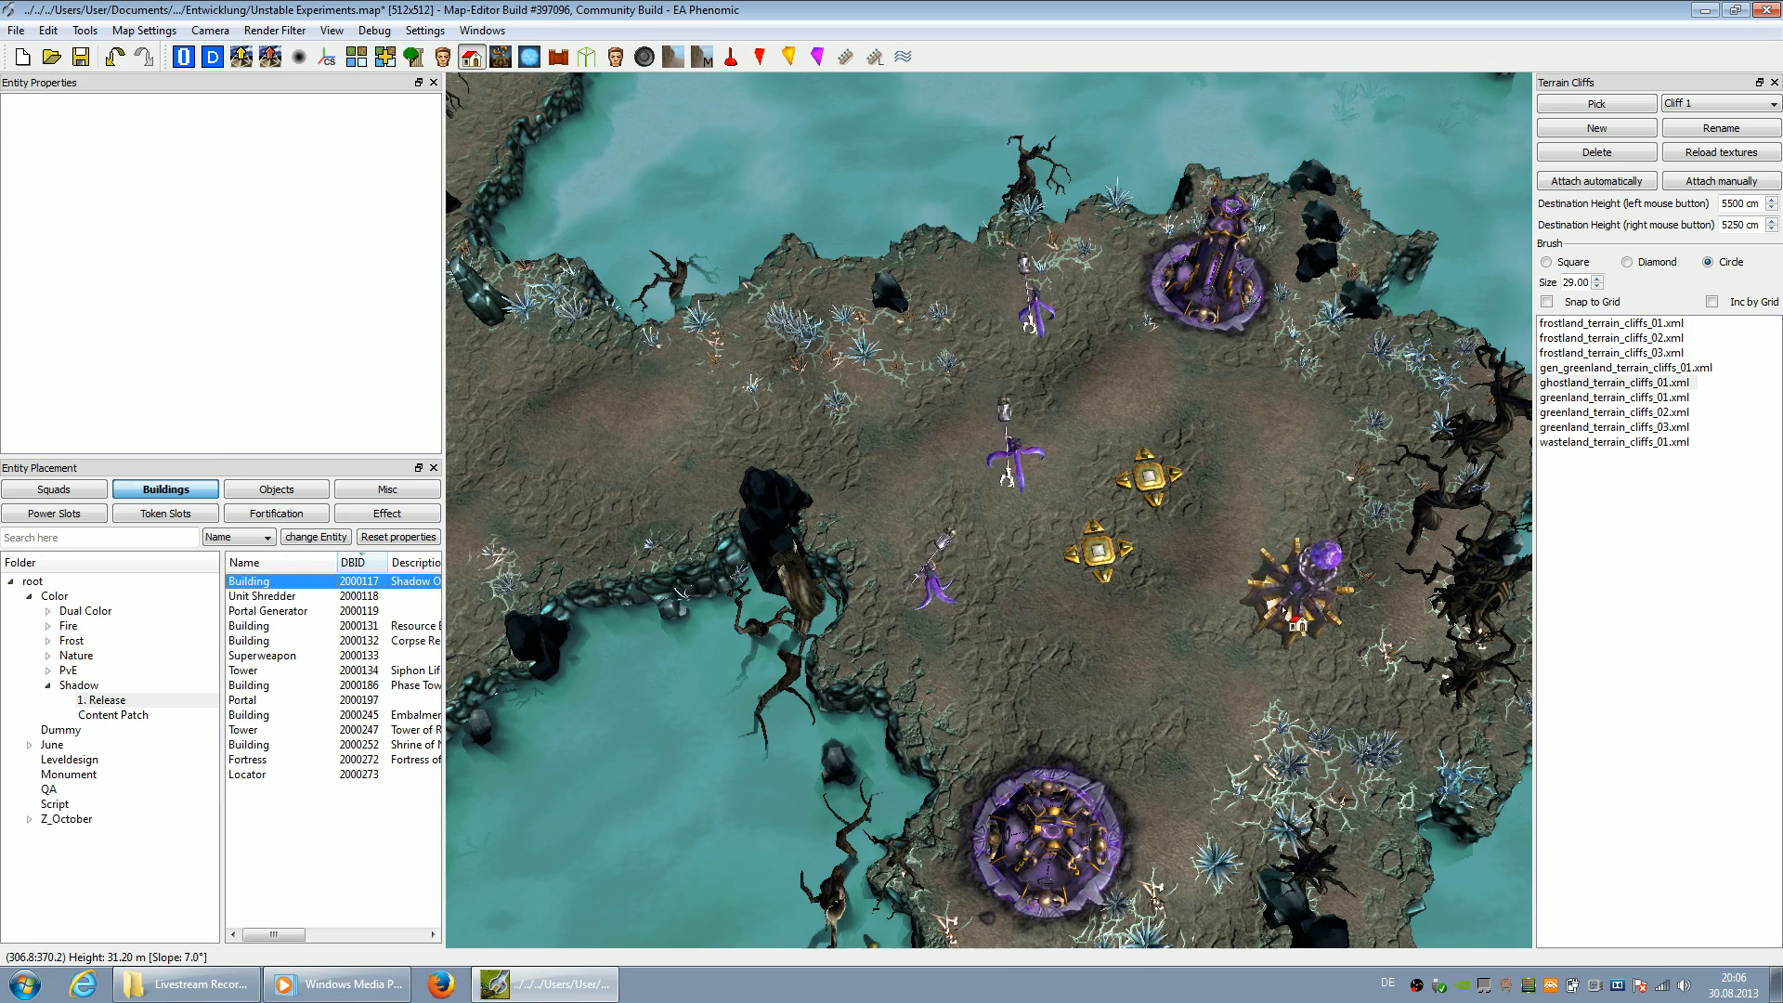
# Try out the Shadow Building with DBID 2000117 east of the golden slots, and undo its placement
pyautogui.click(1284, 610)
pyautogui.press('Right')
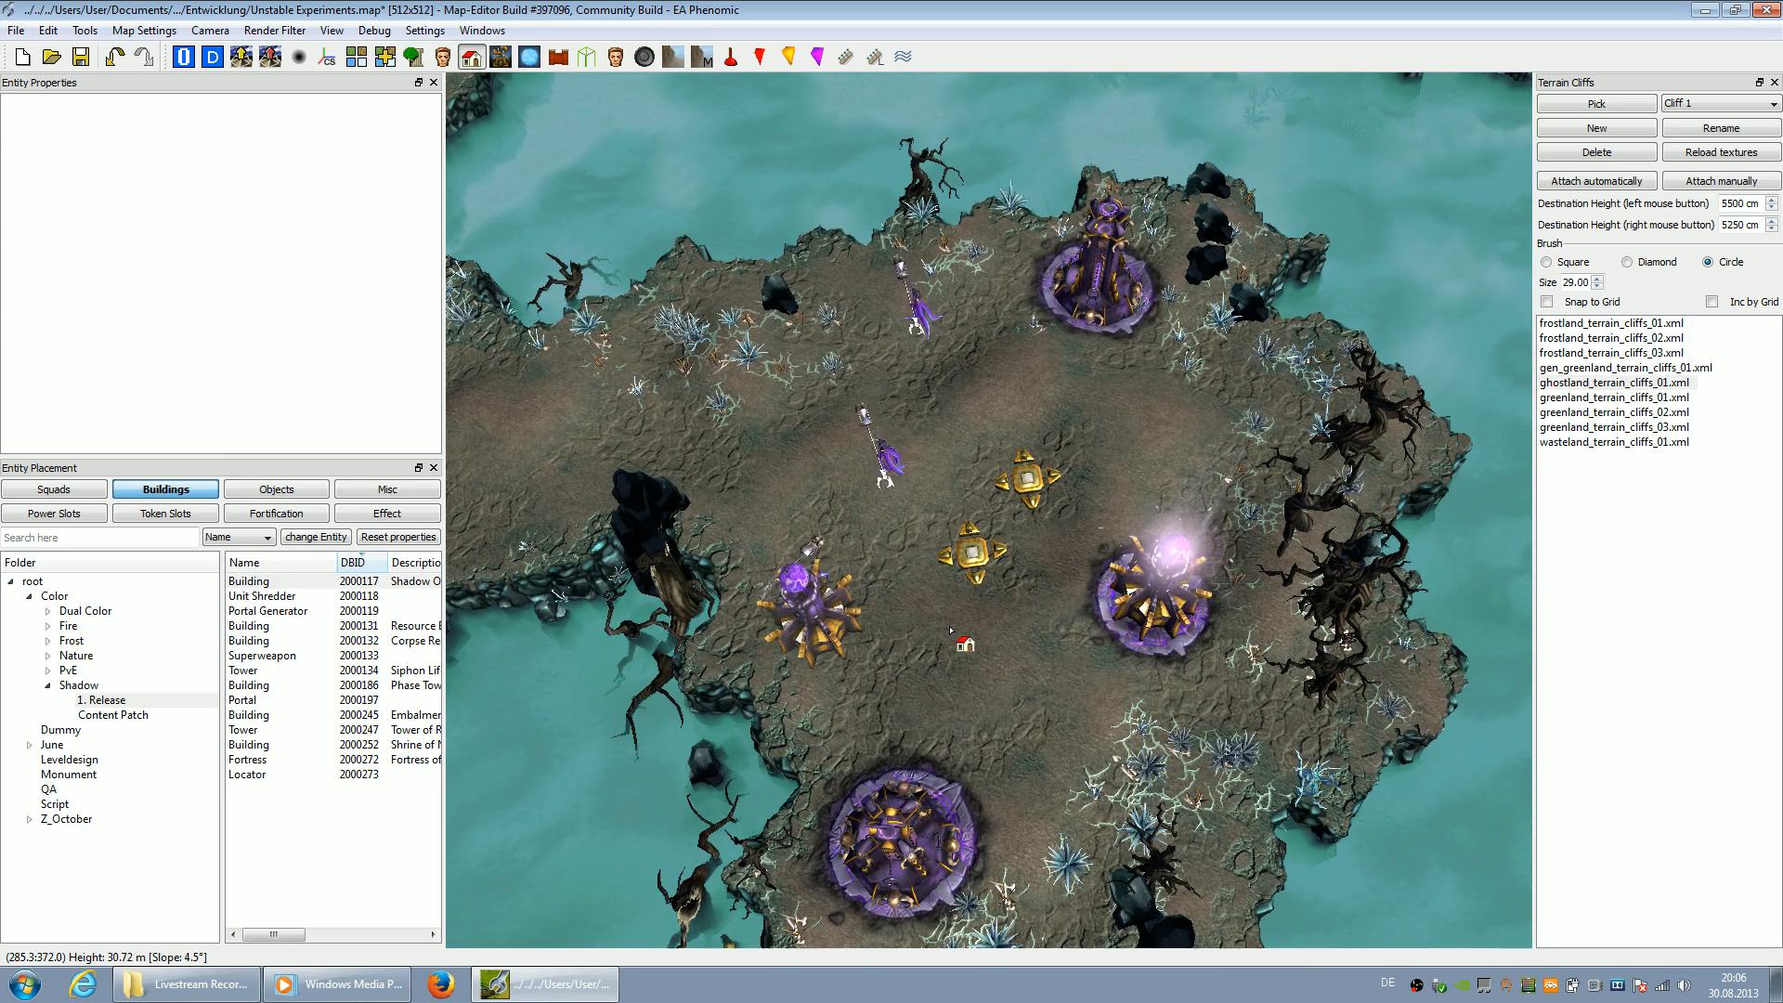
pyautogui.scroll(5, 950, 630)
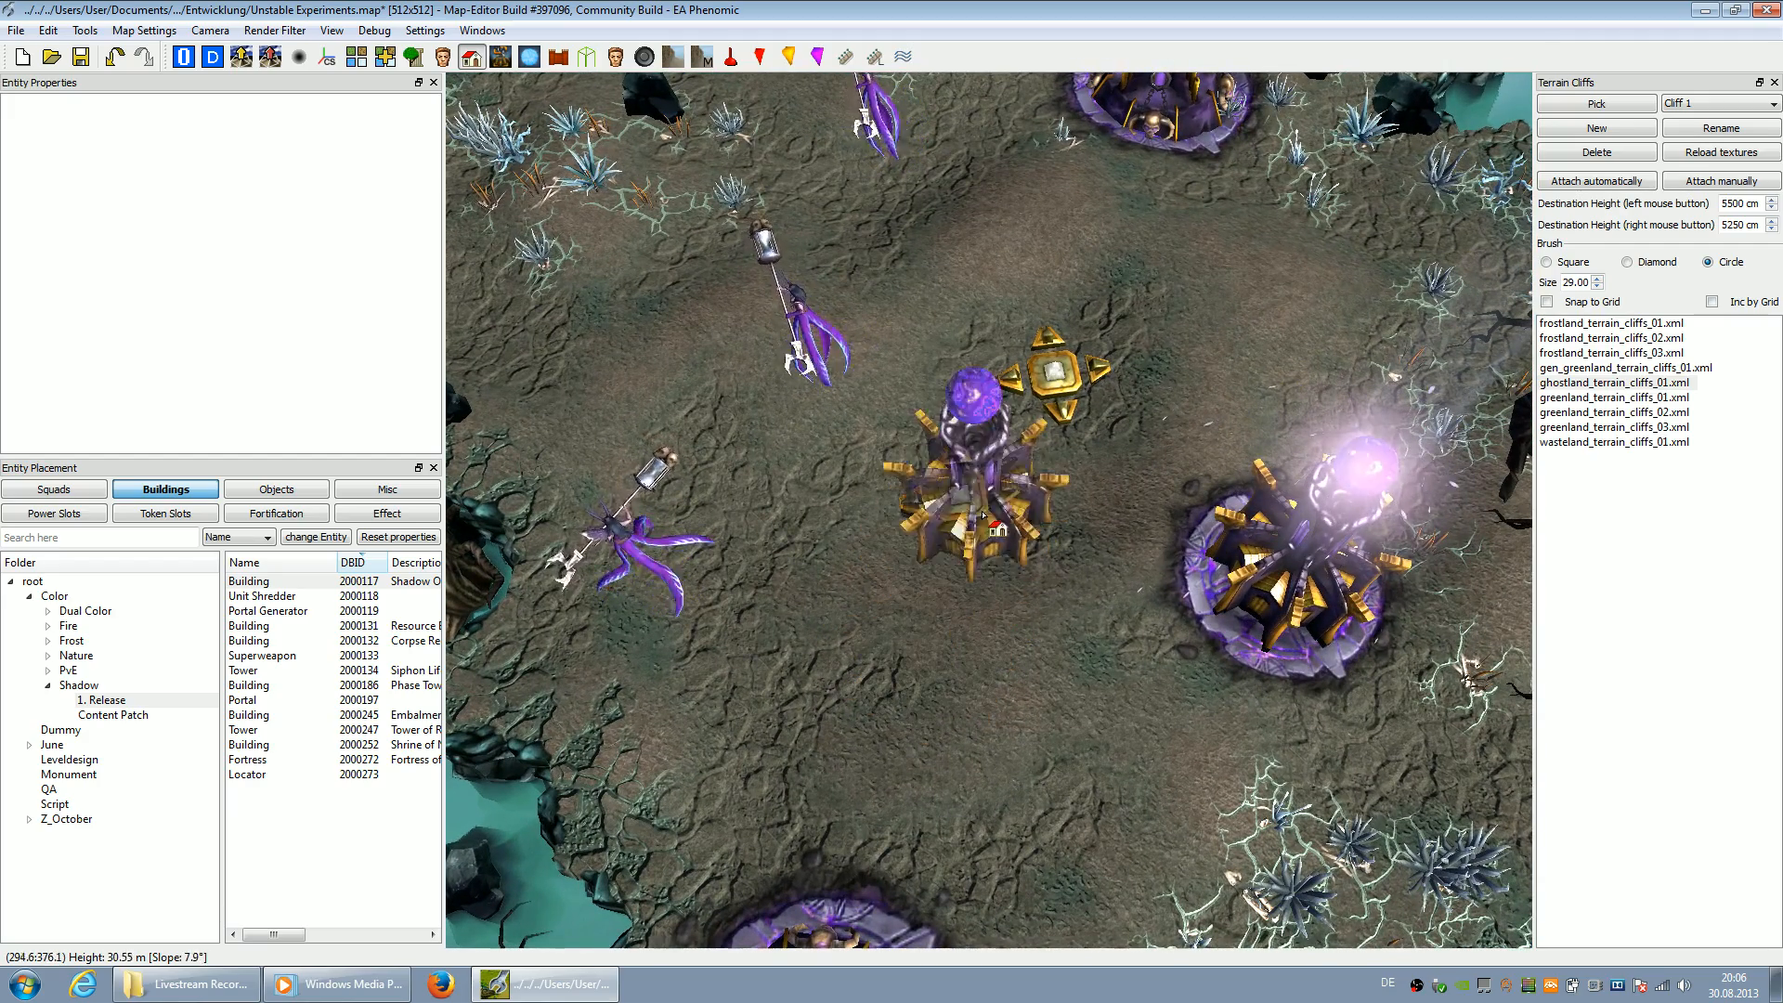
pyautogui.moveTo(1053, 639); pyautogui.dragTo(1050, 649, button='middle')
pyautogui.scroll(-3, 1052, 656)
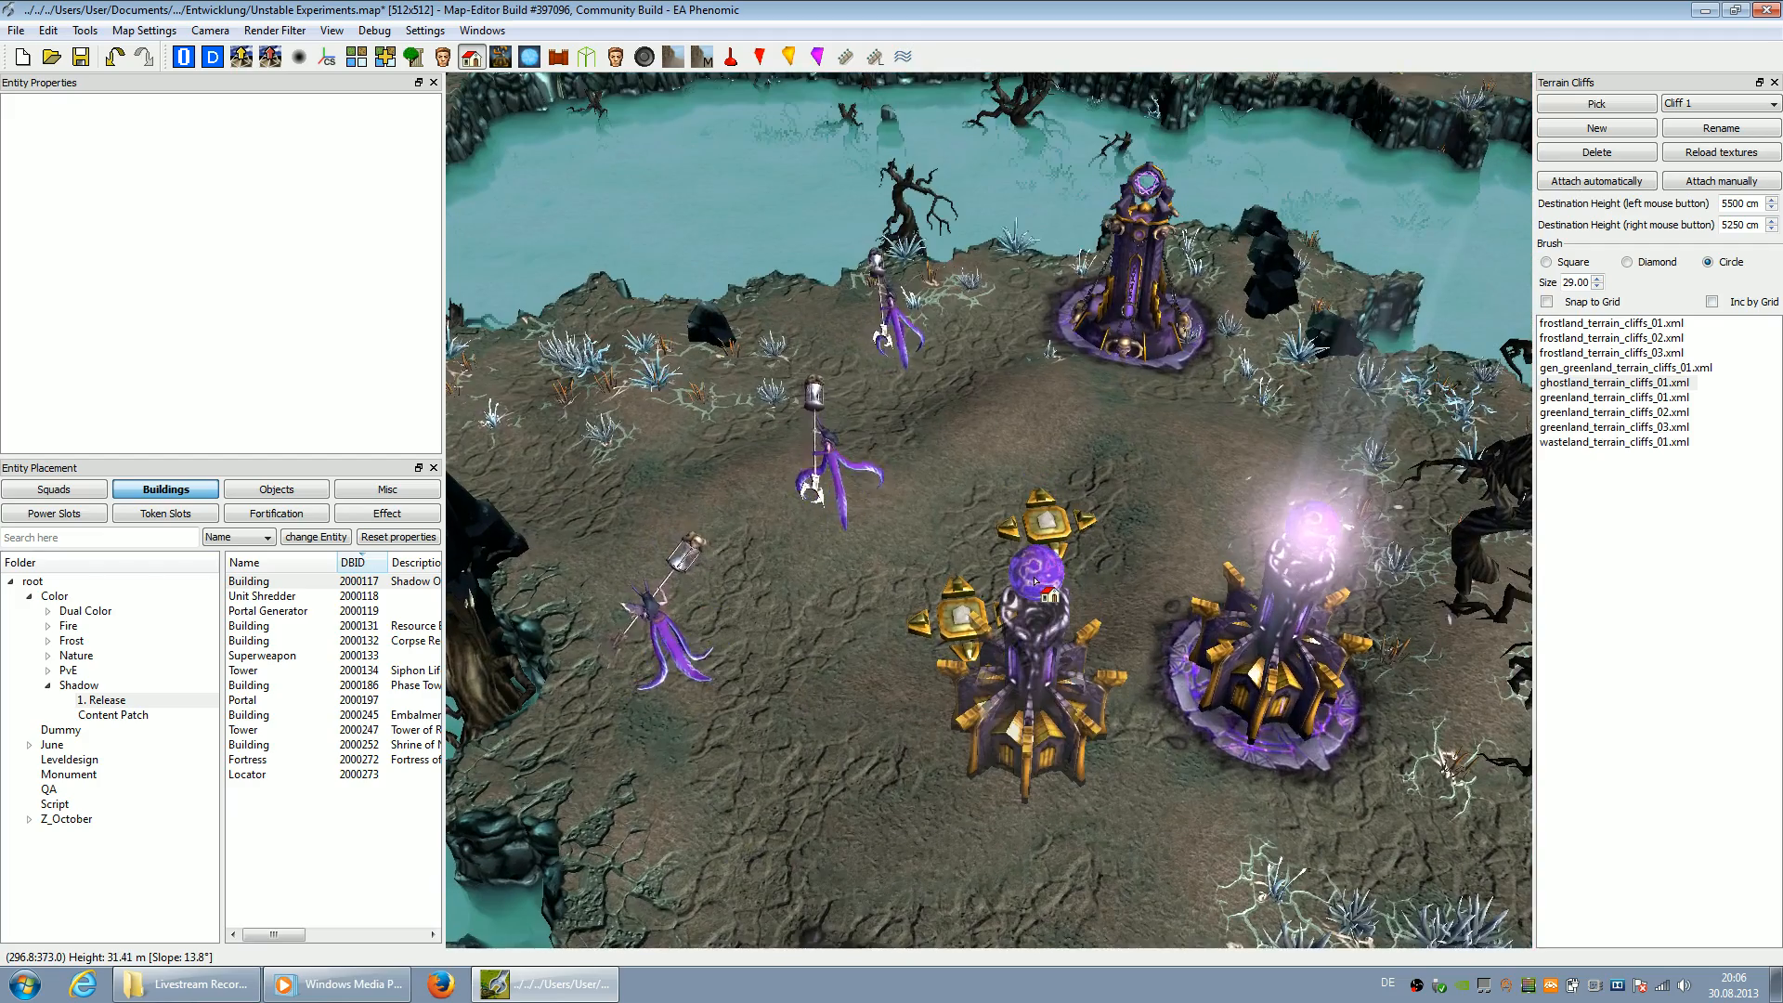
pyautogui.press('Down')
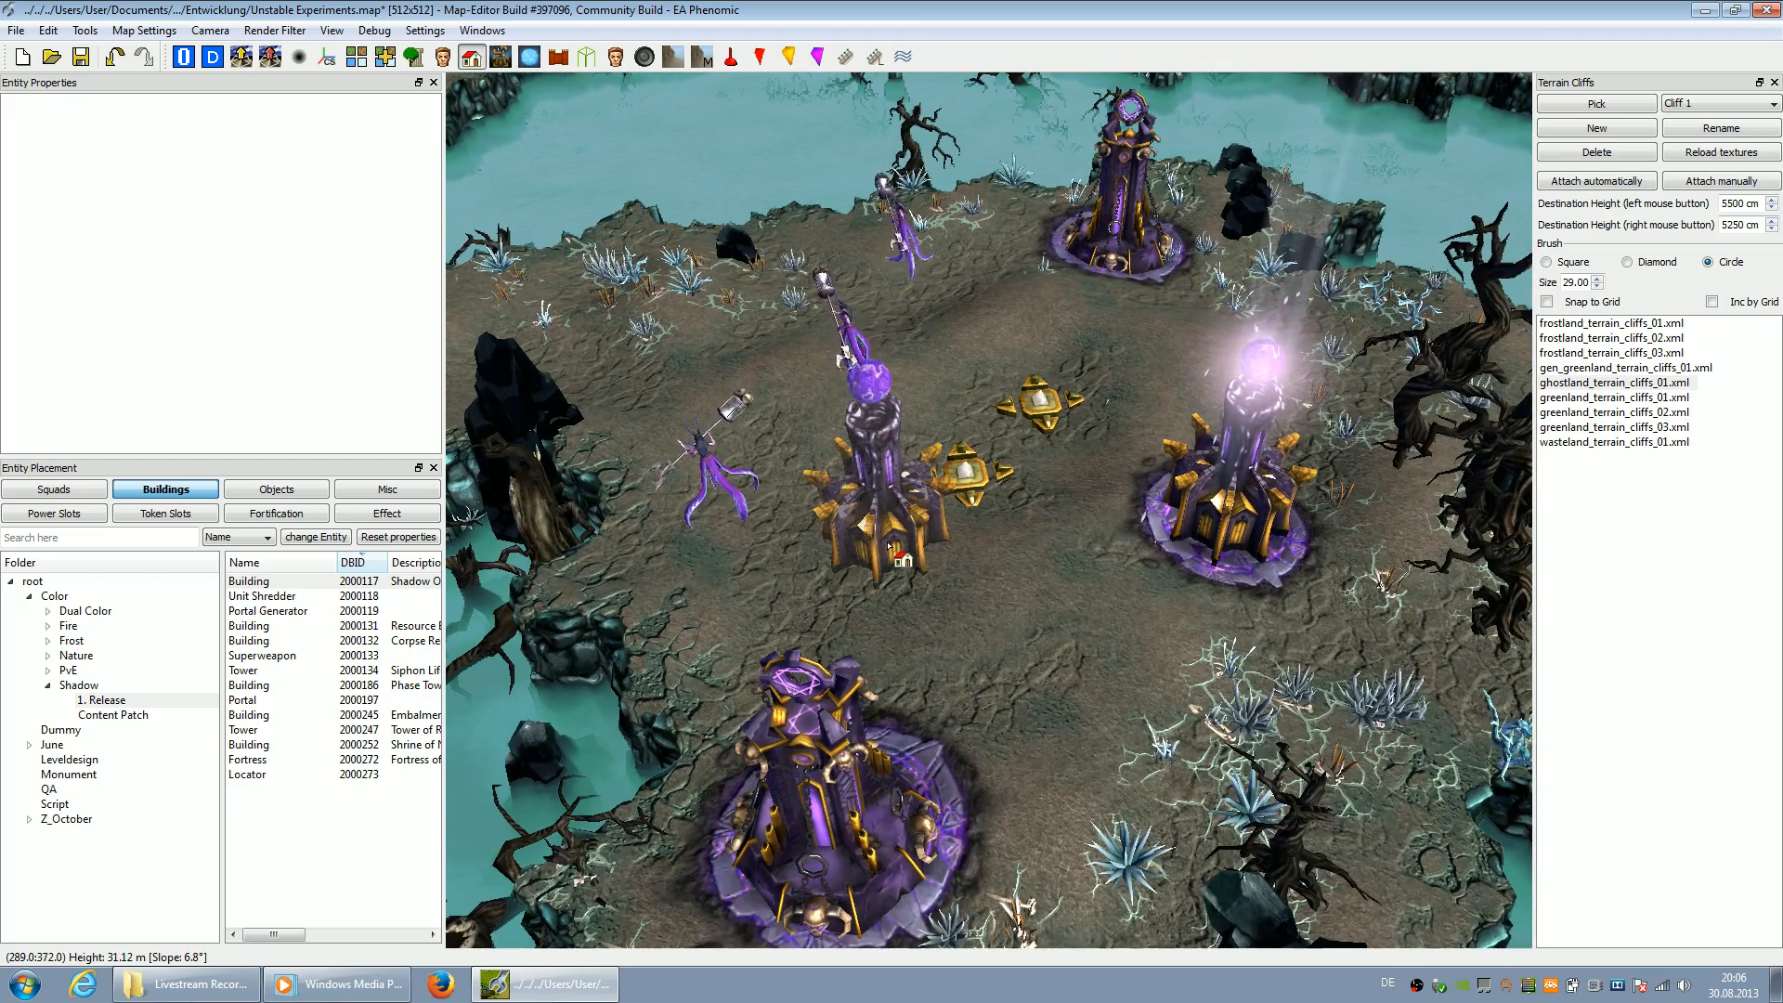
pyautogui.click(117, 60)
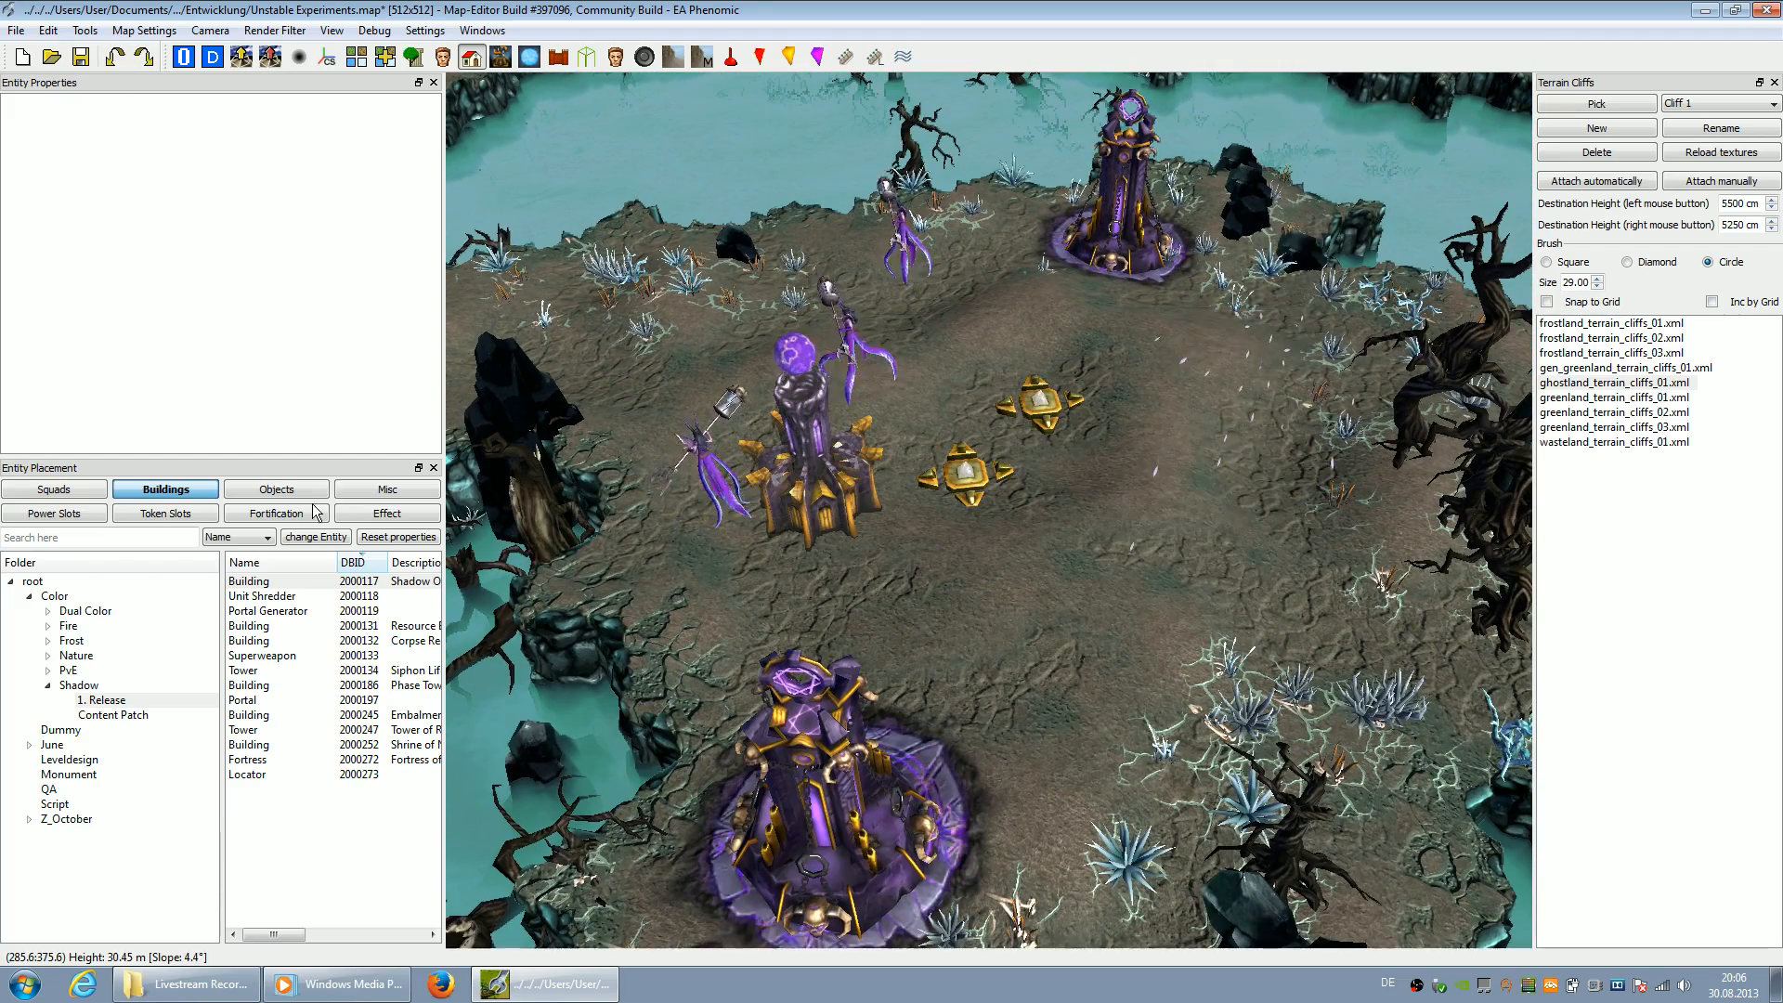
# Open the Shadow Content Patch buildings and preview the Device, Tower, Incubator and Corpse Shooter entries on the island
pyautogui.click(140, 718)
pyautogui.click(281, 596)
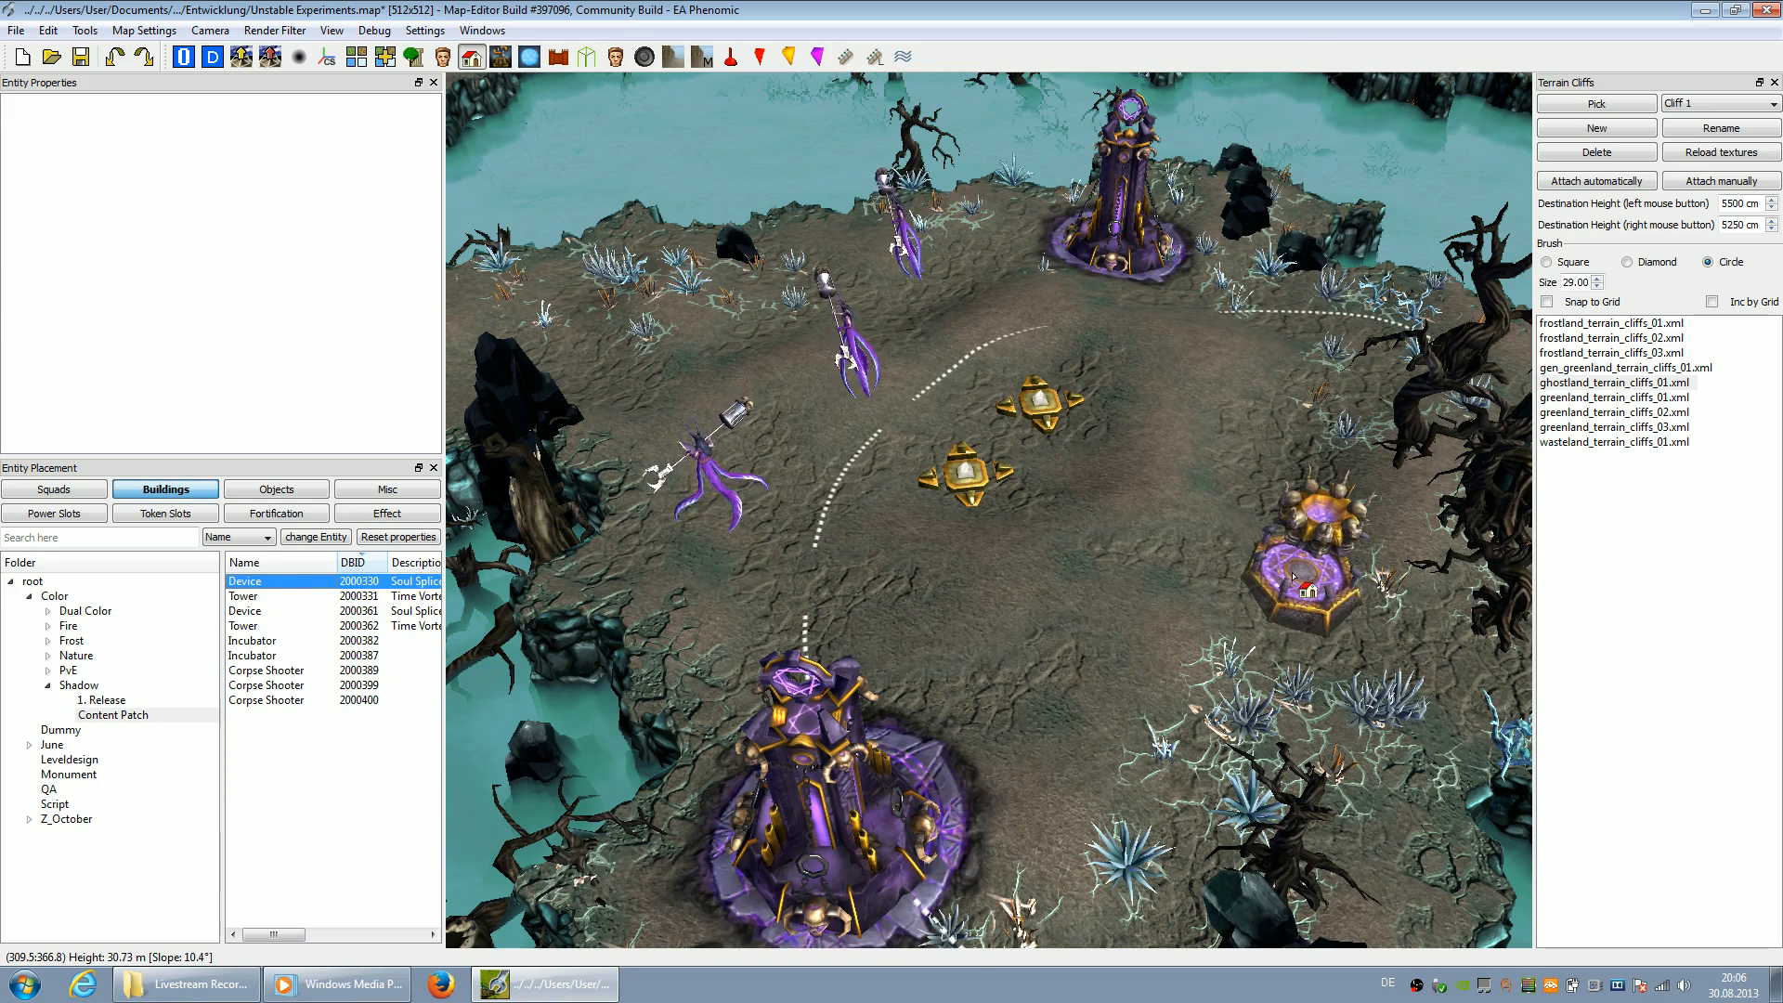
pyautogui.press('Down')
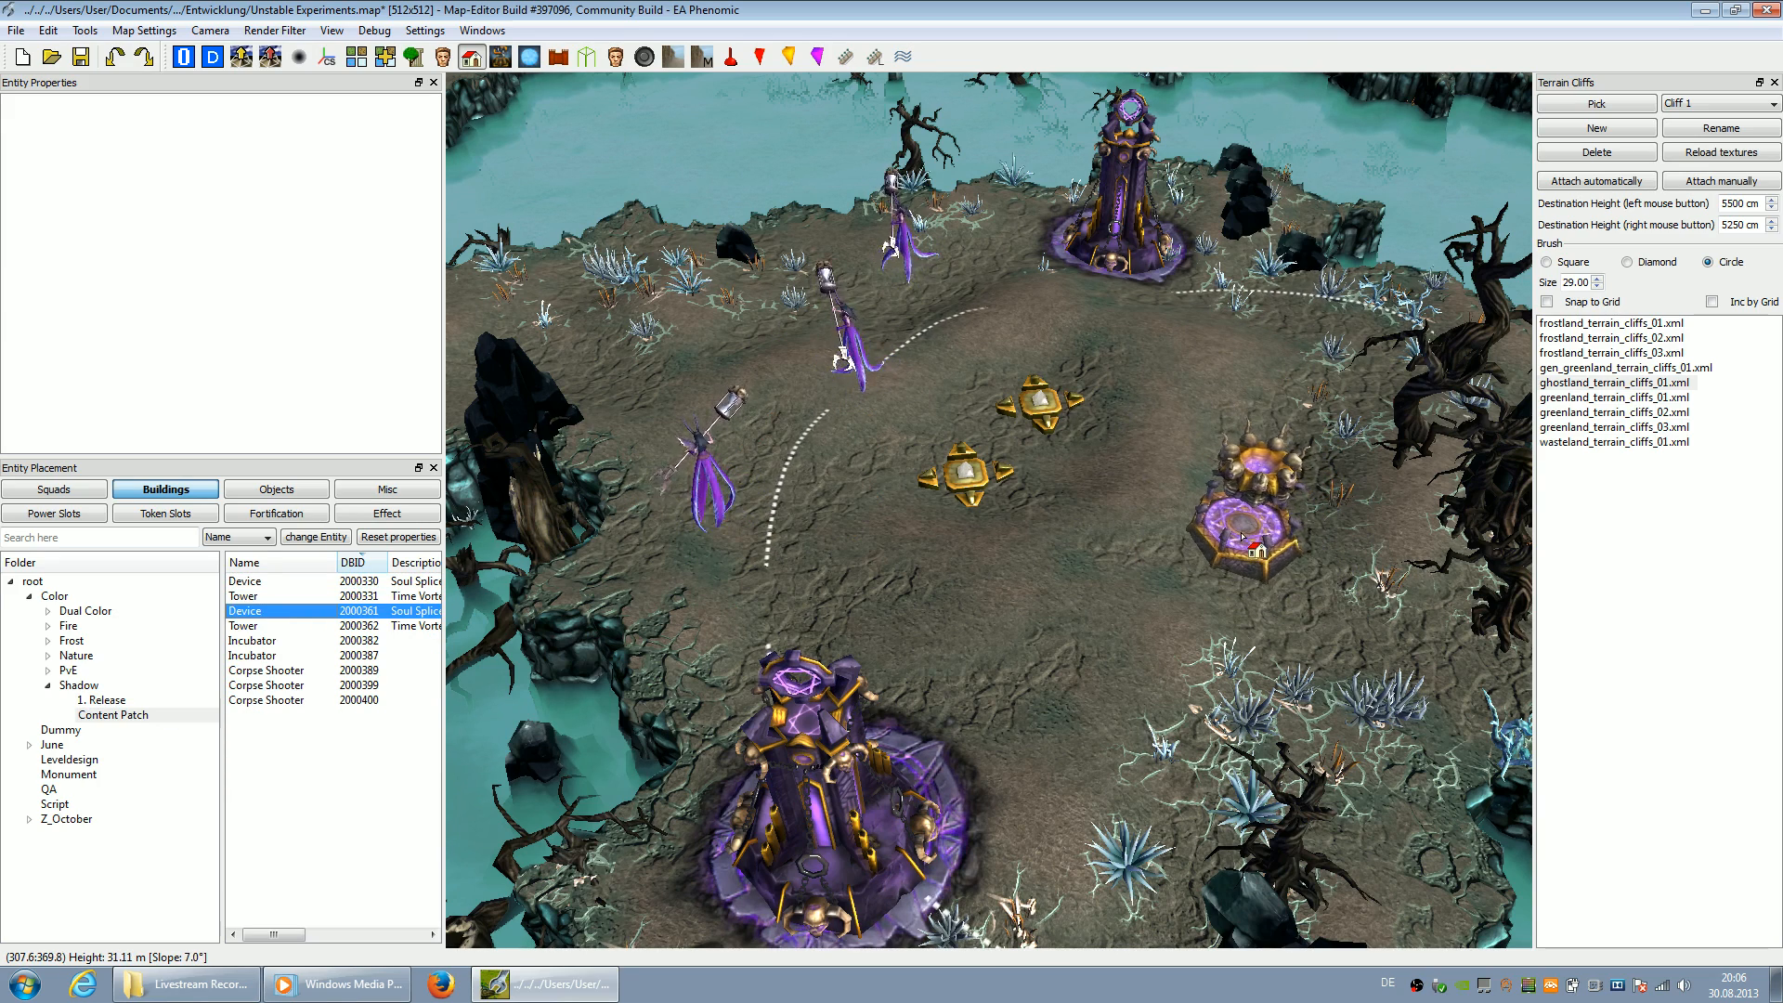
pyautogui.press('Down')
pyautogui.press('Down')
pyautogui.press('Down')
pyautogui.press('Down')
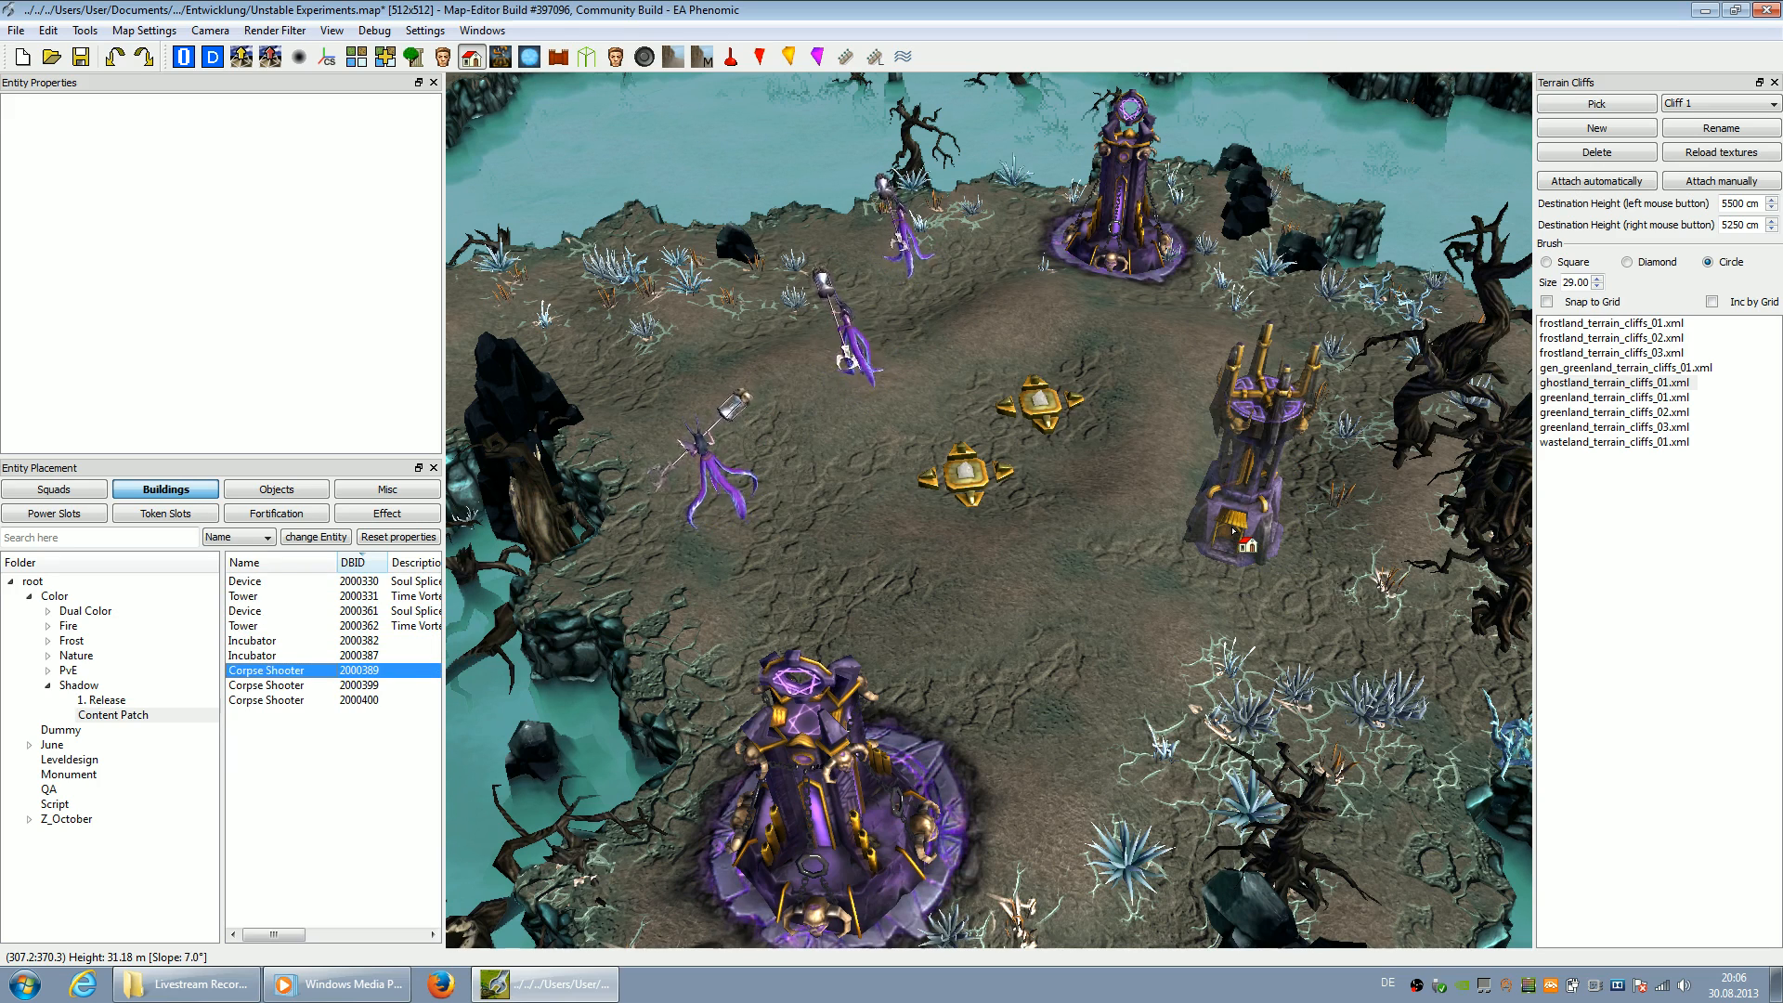
pyautogui.press('Down')
pyautogui.press('Down')
# Place the Shadow Device with DBID 2000330 directly east of the golden slots
pyautogui.press('Up')
pyautogui.press('Up')
pyautogui.press('Up')
pyautogui.press('Up')
pyautogui.press('Up')
pyautogui.press('Up')
pyautogui.press('Up')
pyautogui.press('Up')
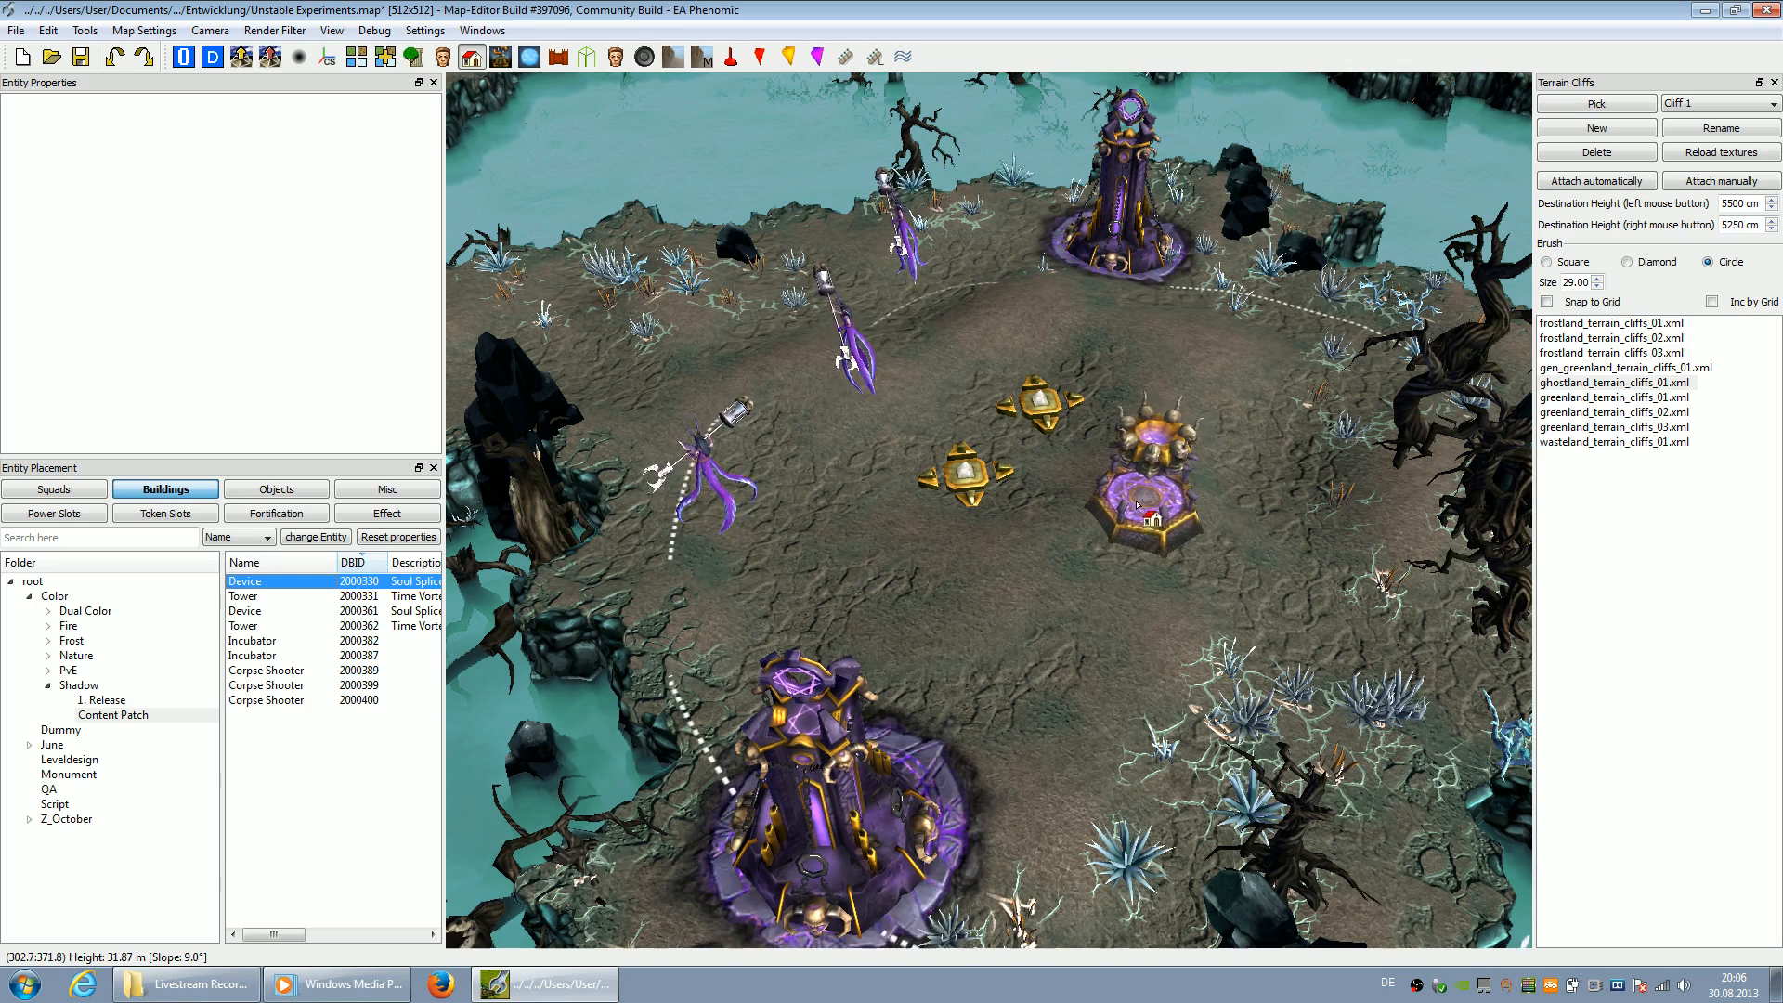
pyautogui.click(1112, 488)
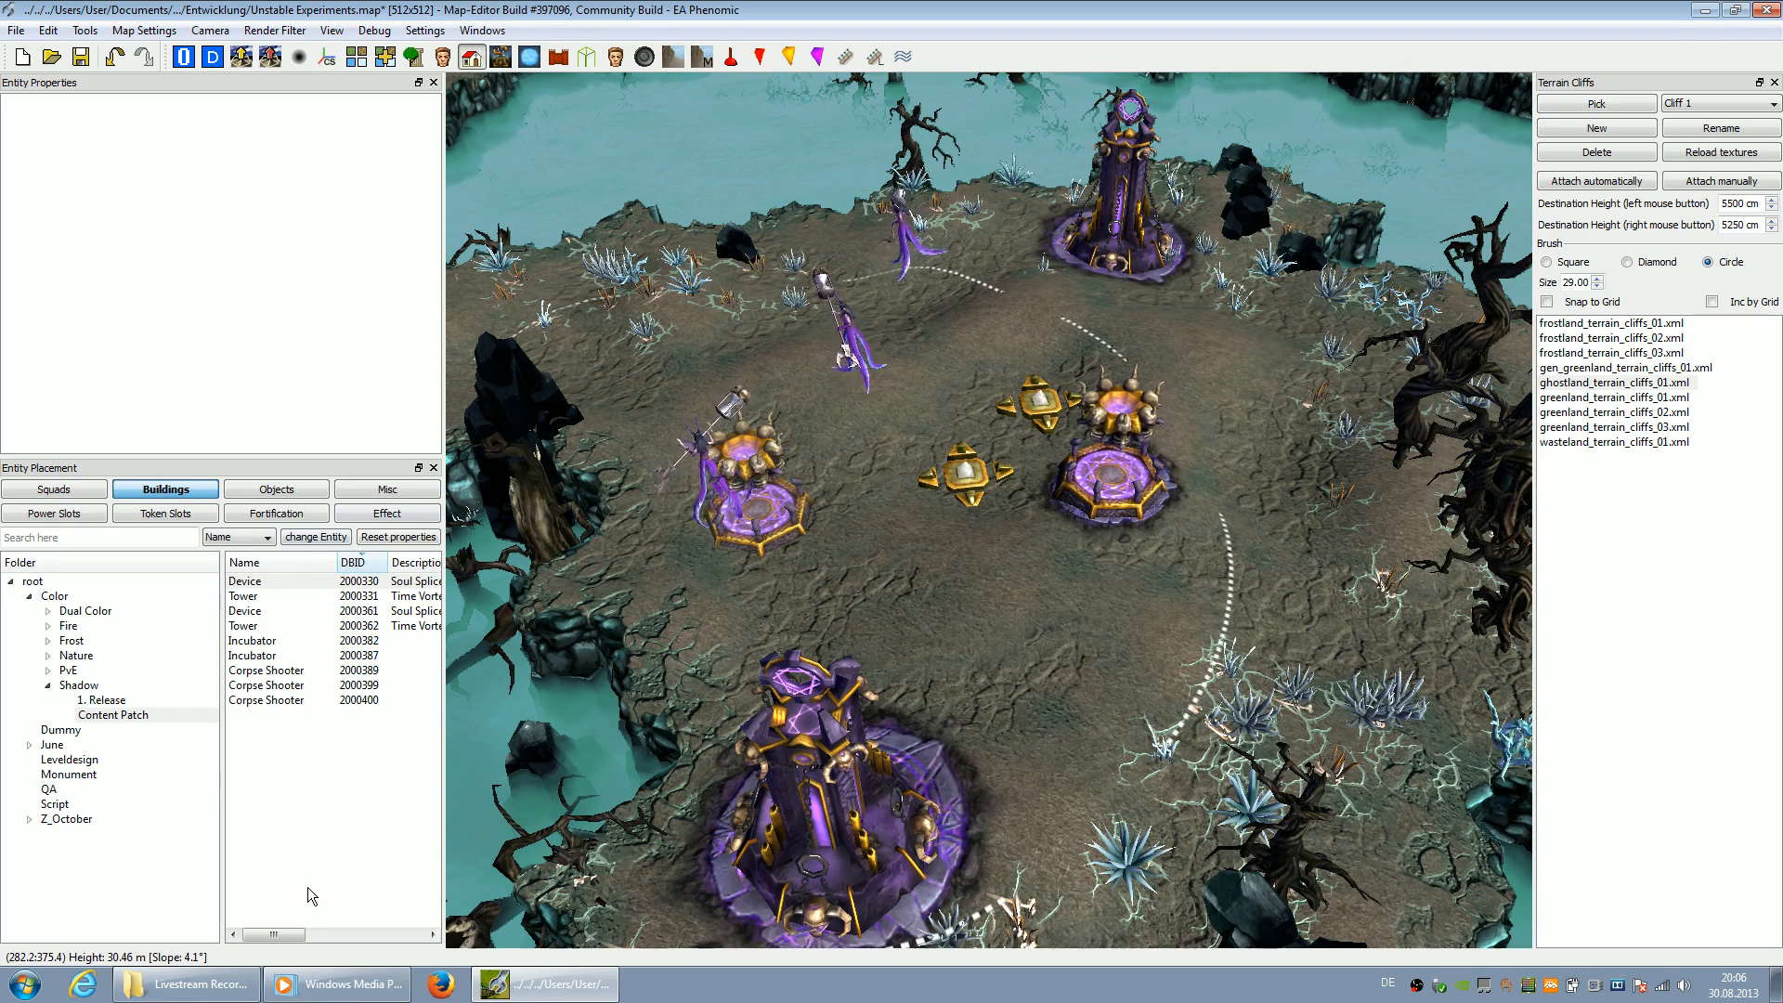
# Examine the island's surroundings and the paths to its southwest for further building spots
pyautogui.moveTo(275, 934)
pyautogui.mouseDown()
pyautogui.moveTo(394, 934)
pyautogui.moveTo(272, 916)
pyautogui.mouseUp()
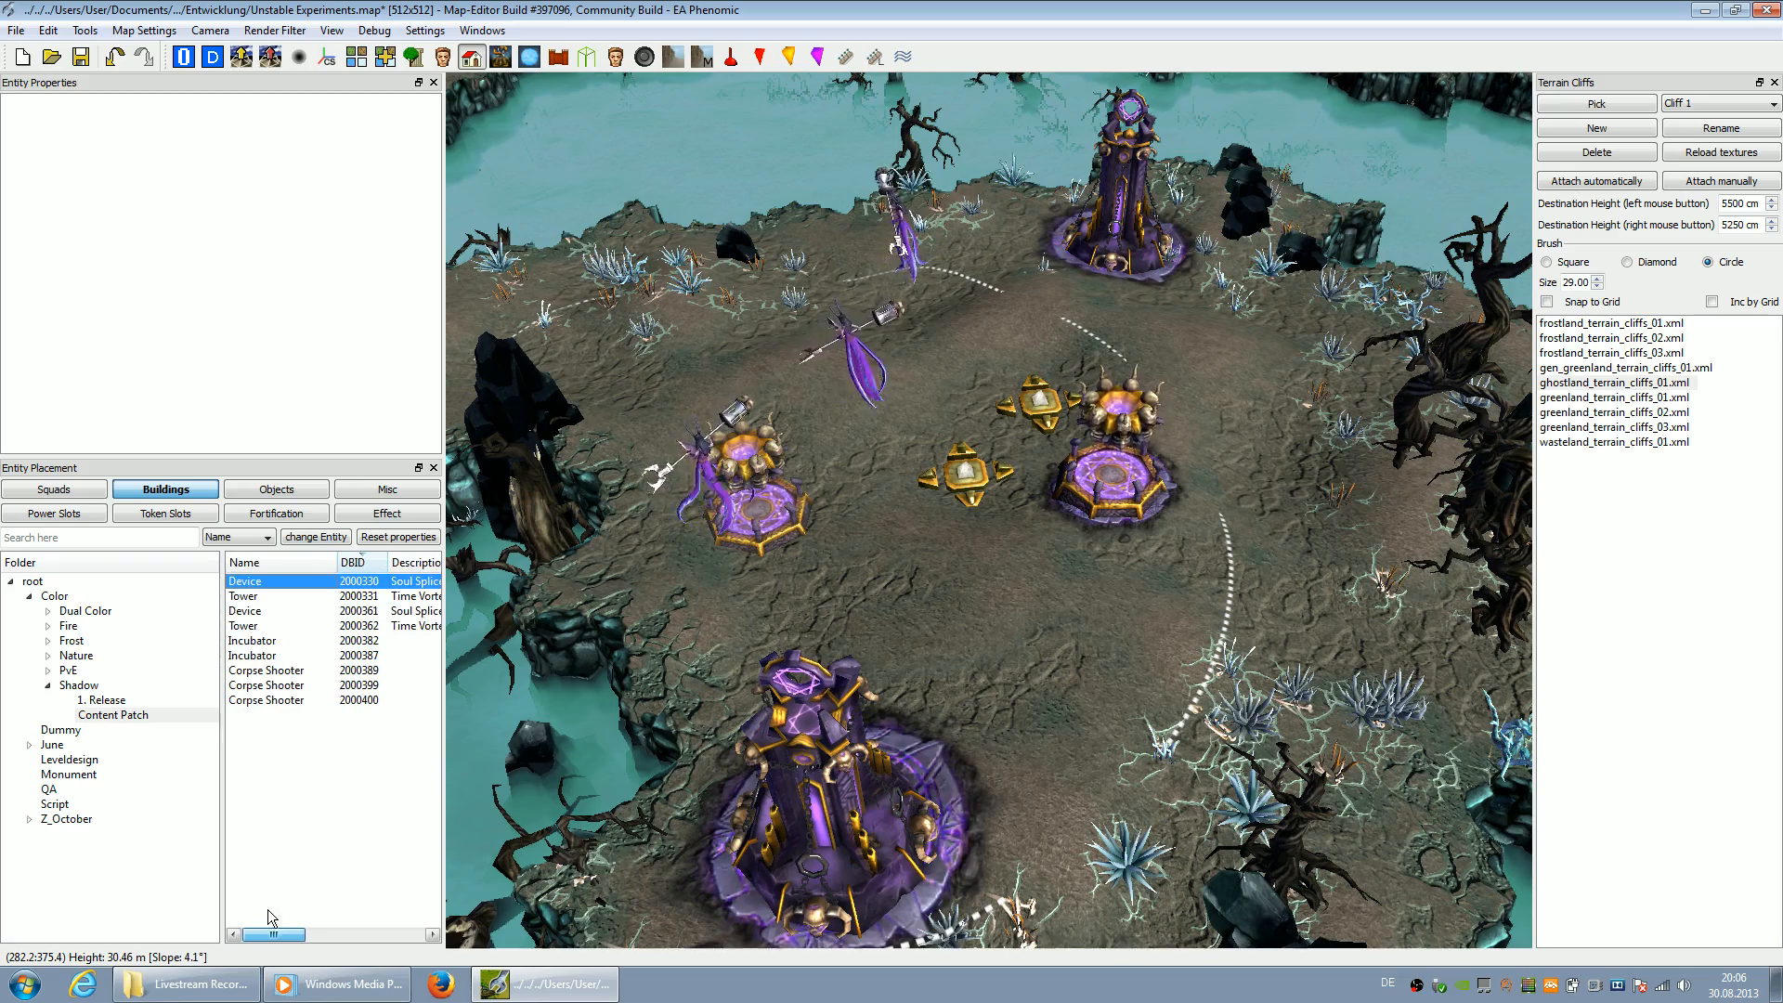
pyautogui.scroll(-5, 1271, 589)
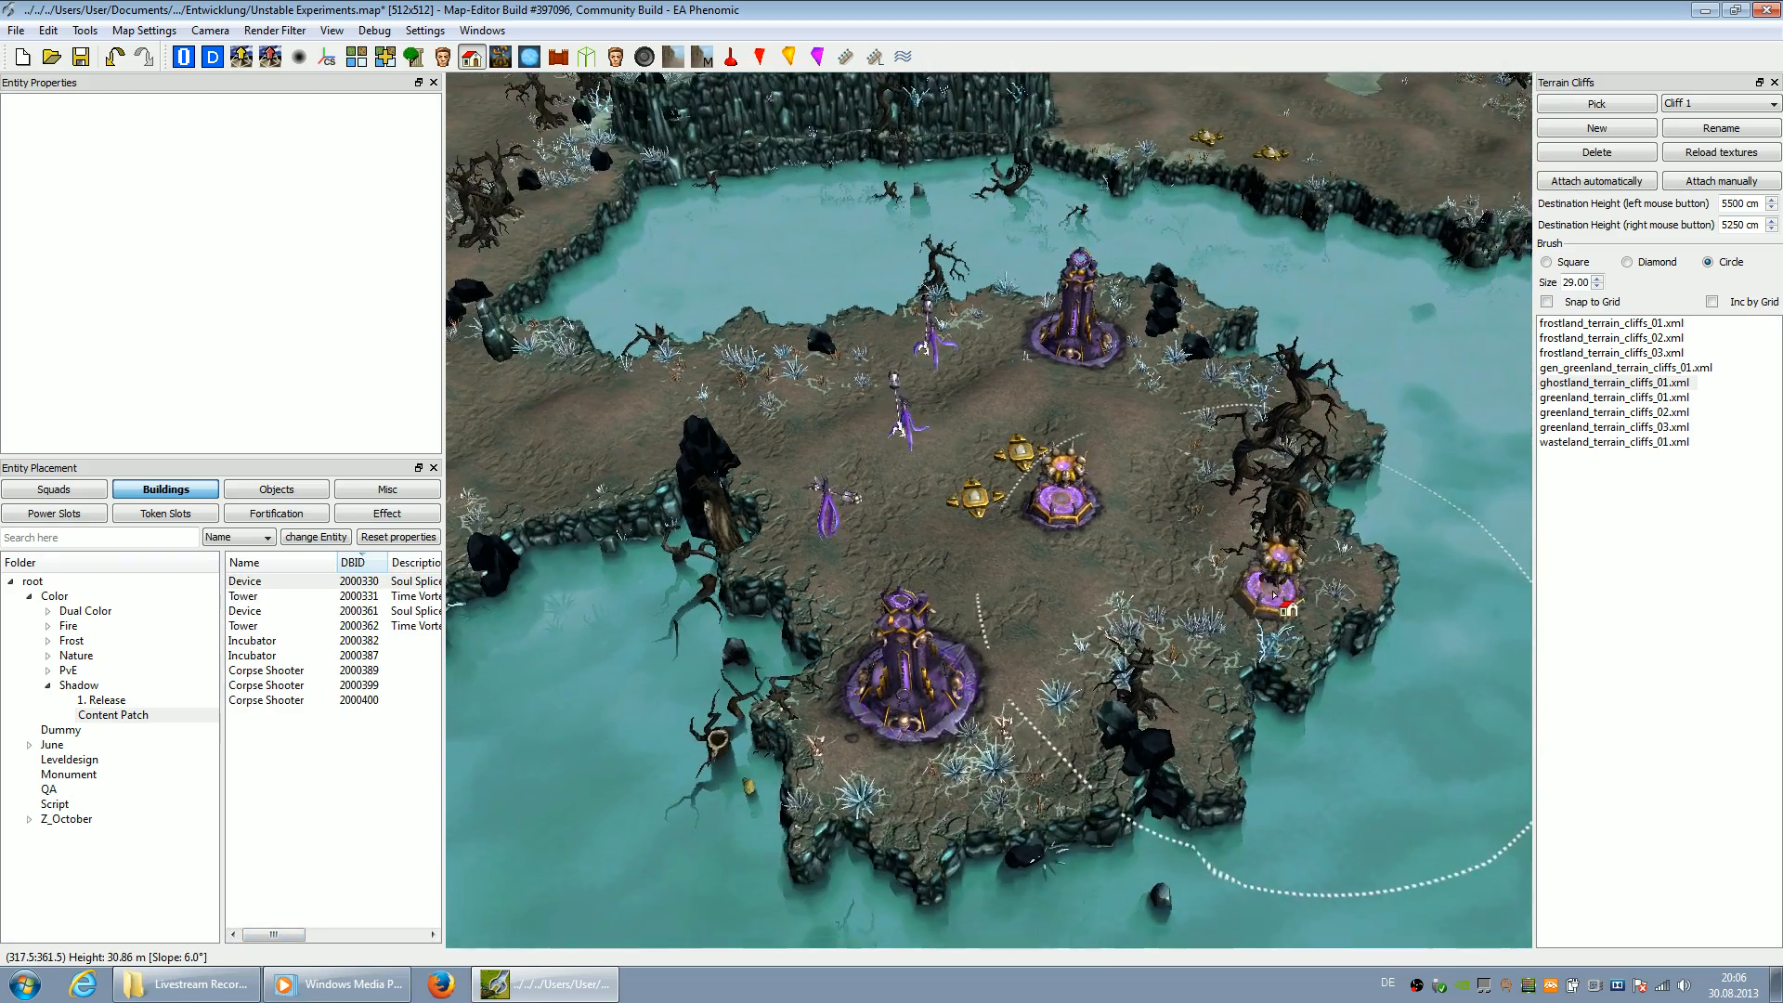
pyautogui.press('Left')
pyautogui.press('Down')
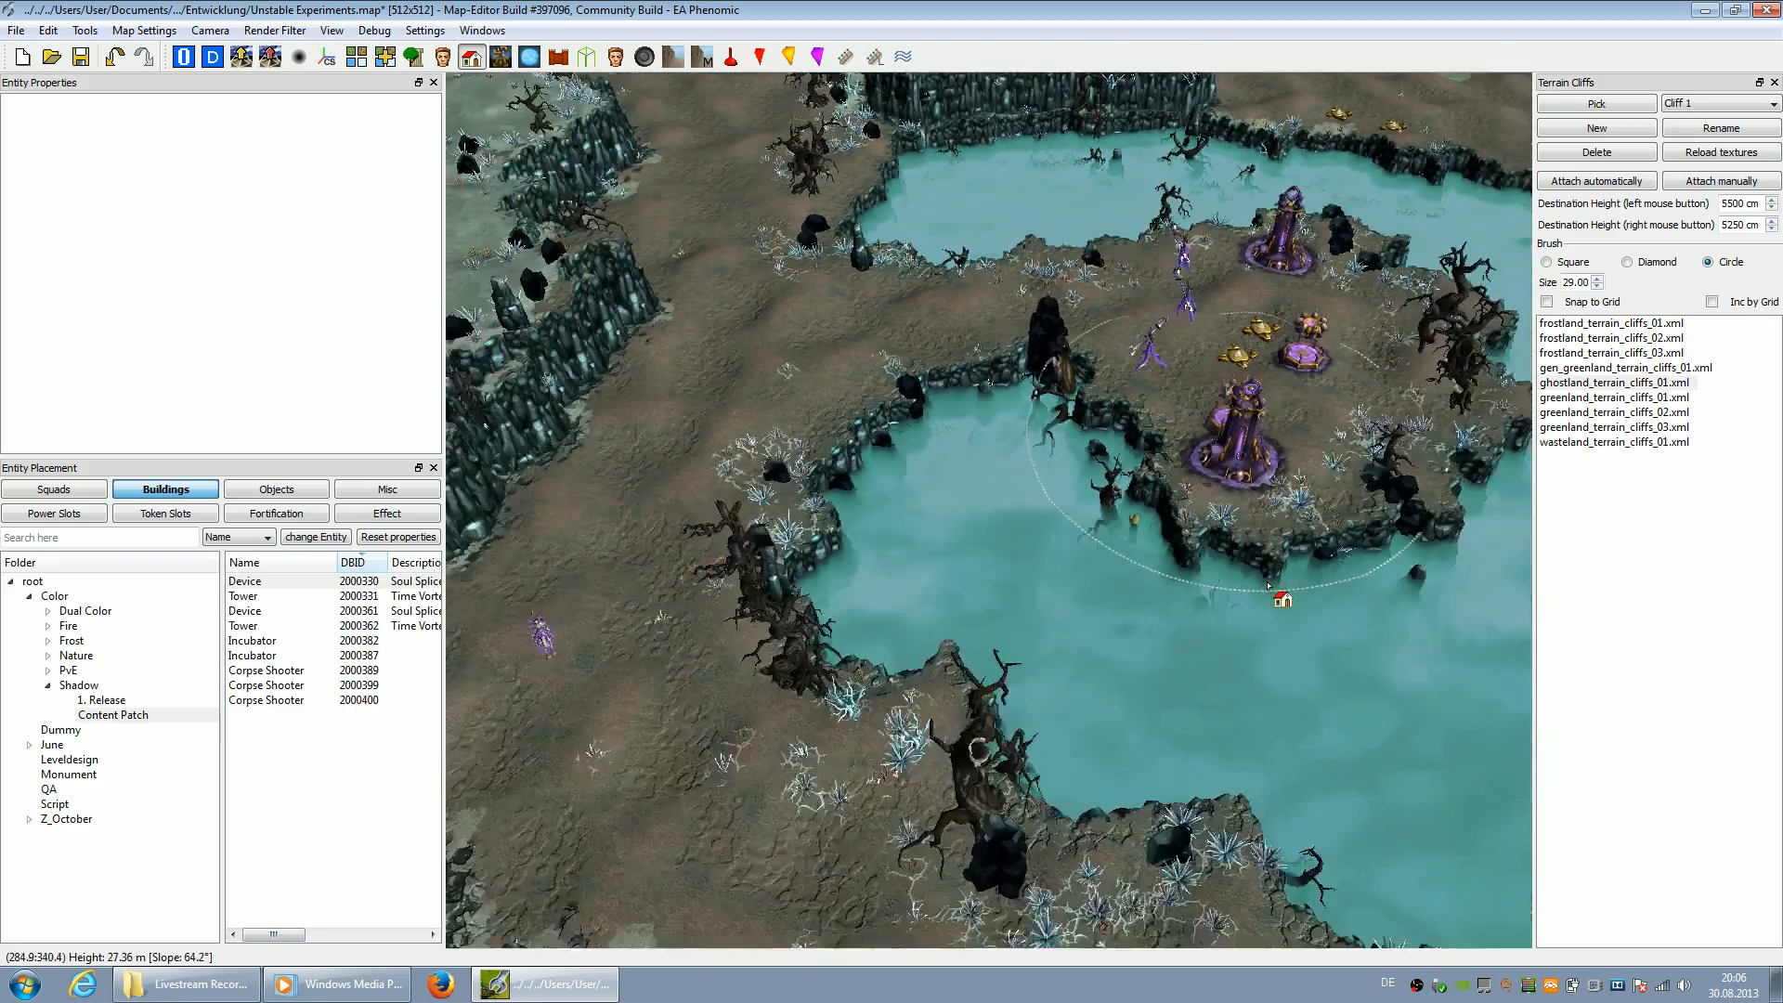
pyautogui.press('Down')
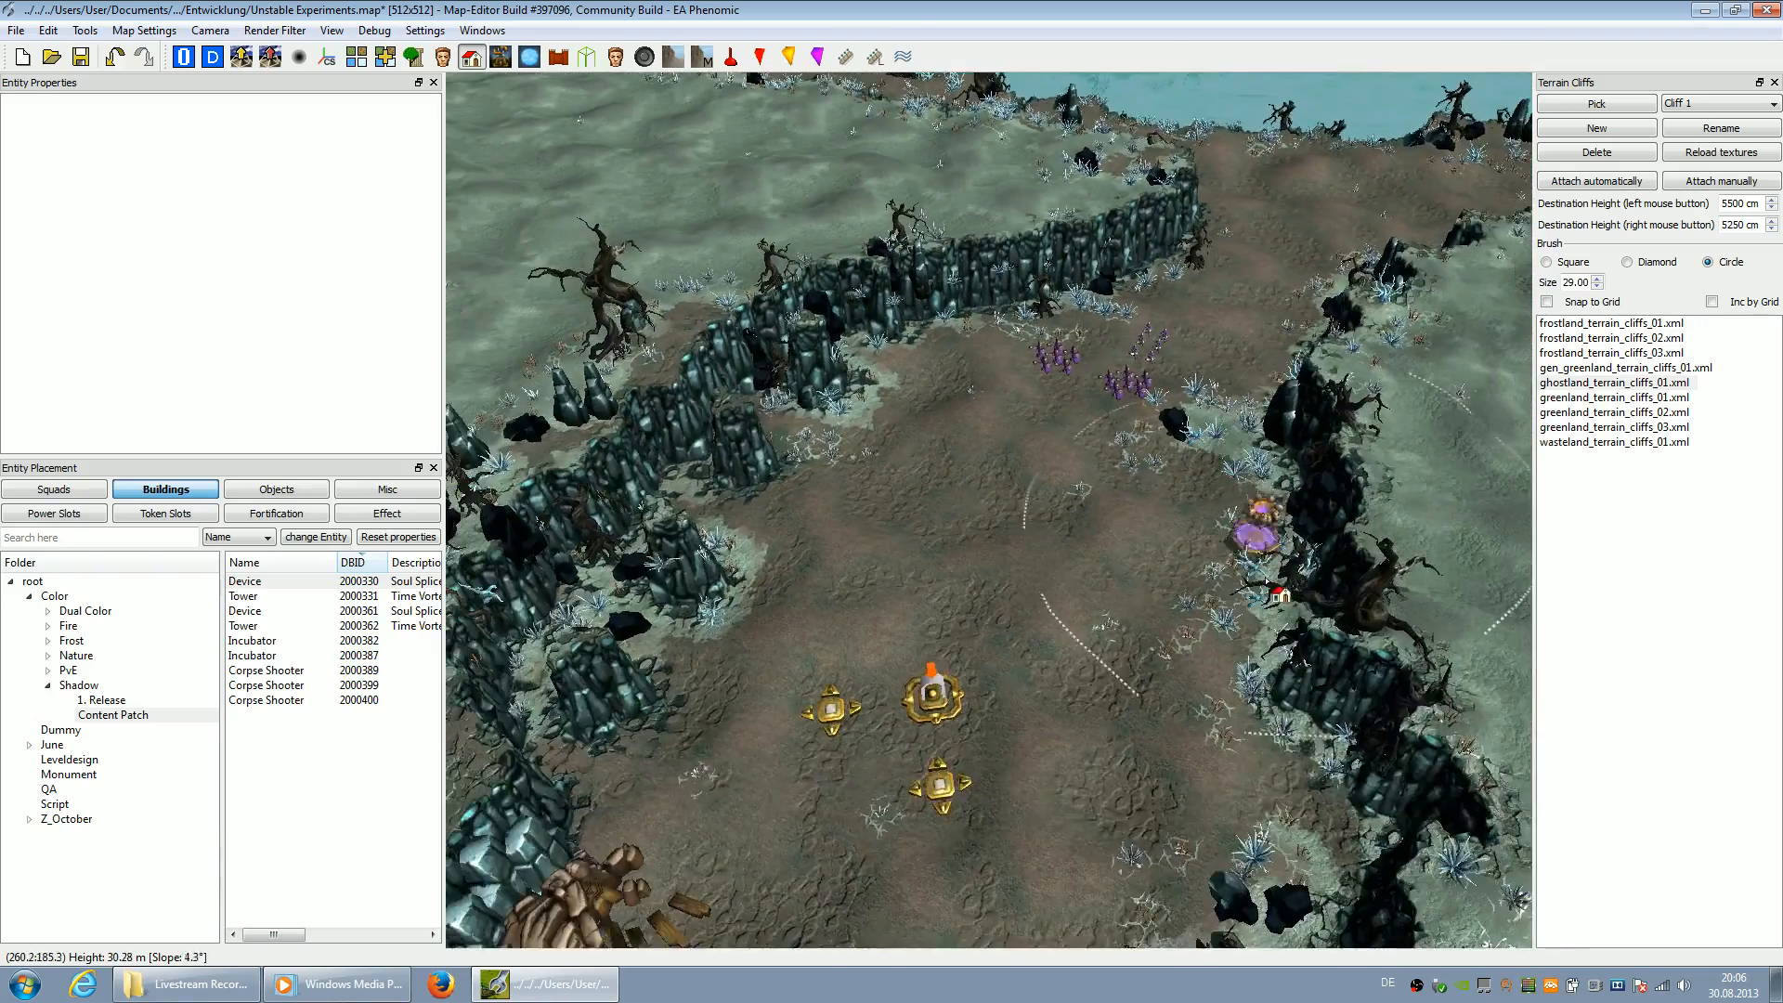
pyautogui.press('Up')
pyautogui.press('Up')
pyautogui.press('Left')
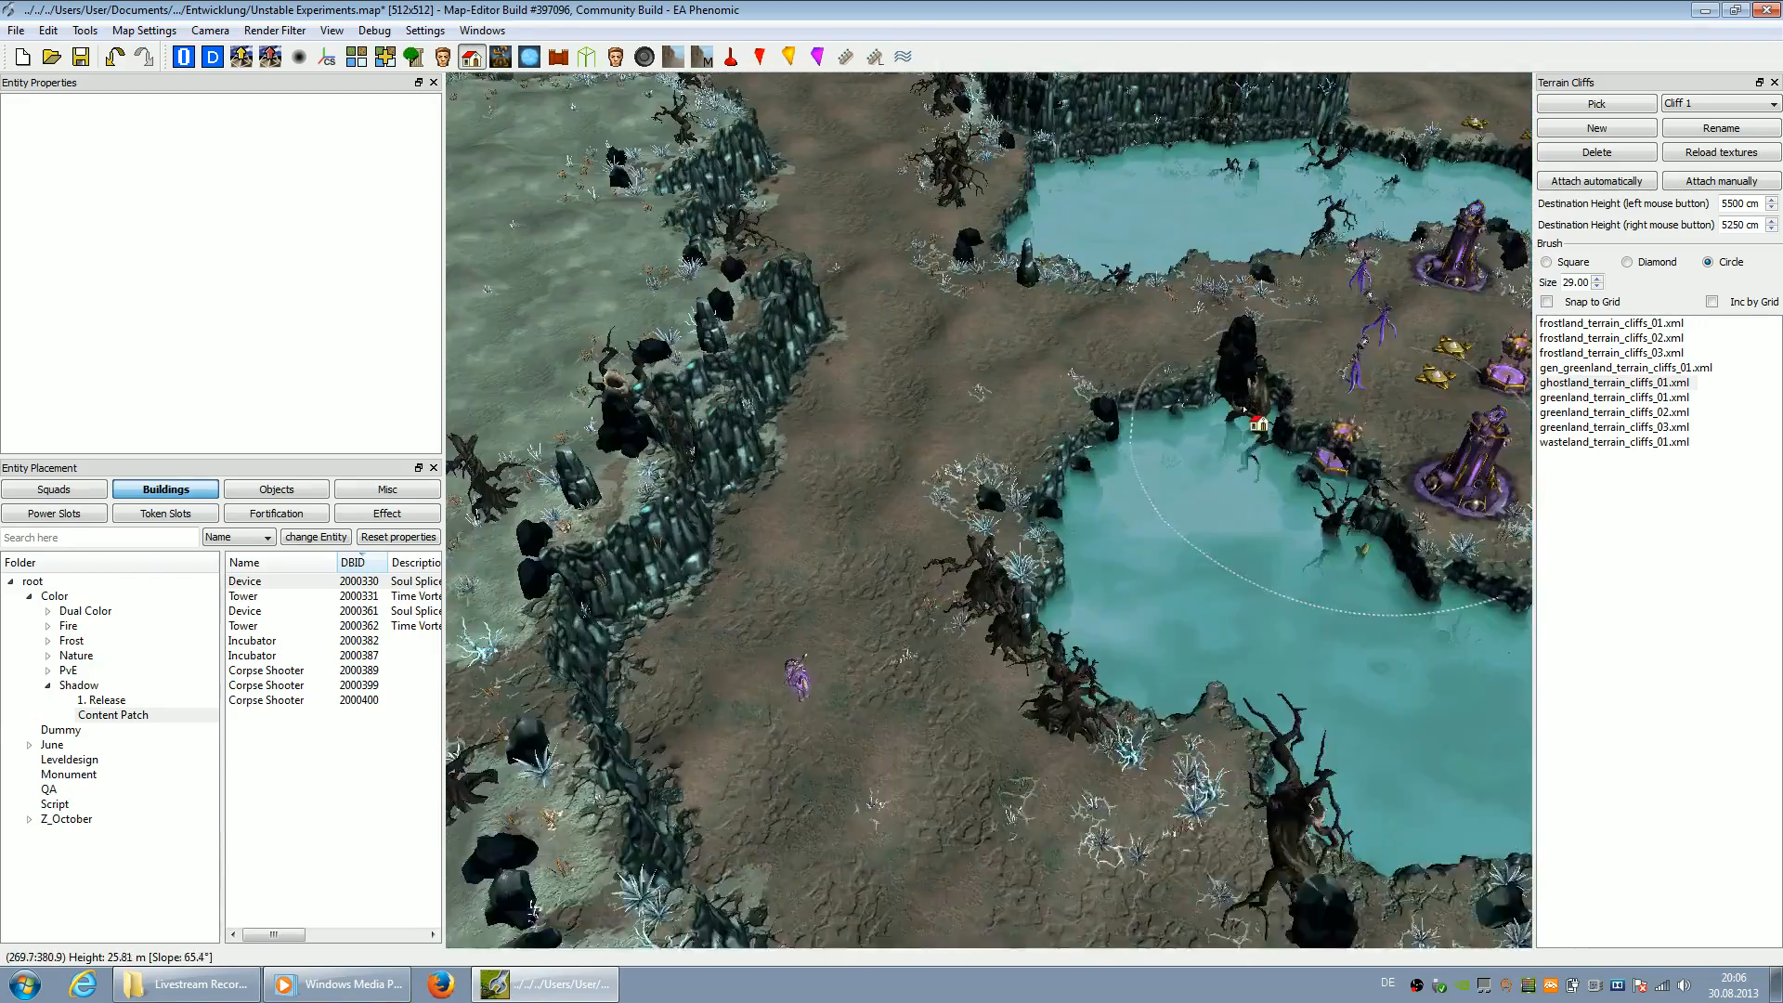
# Place the Shadow Orb building (DBID 2000117) from Shadow 1. Release east of the golden slots in the cliff-lined basin
pyautogui.press('Up')
pyautogui.press('Left')
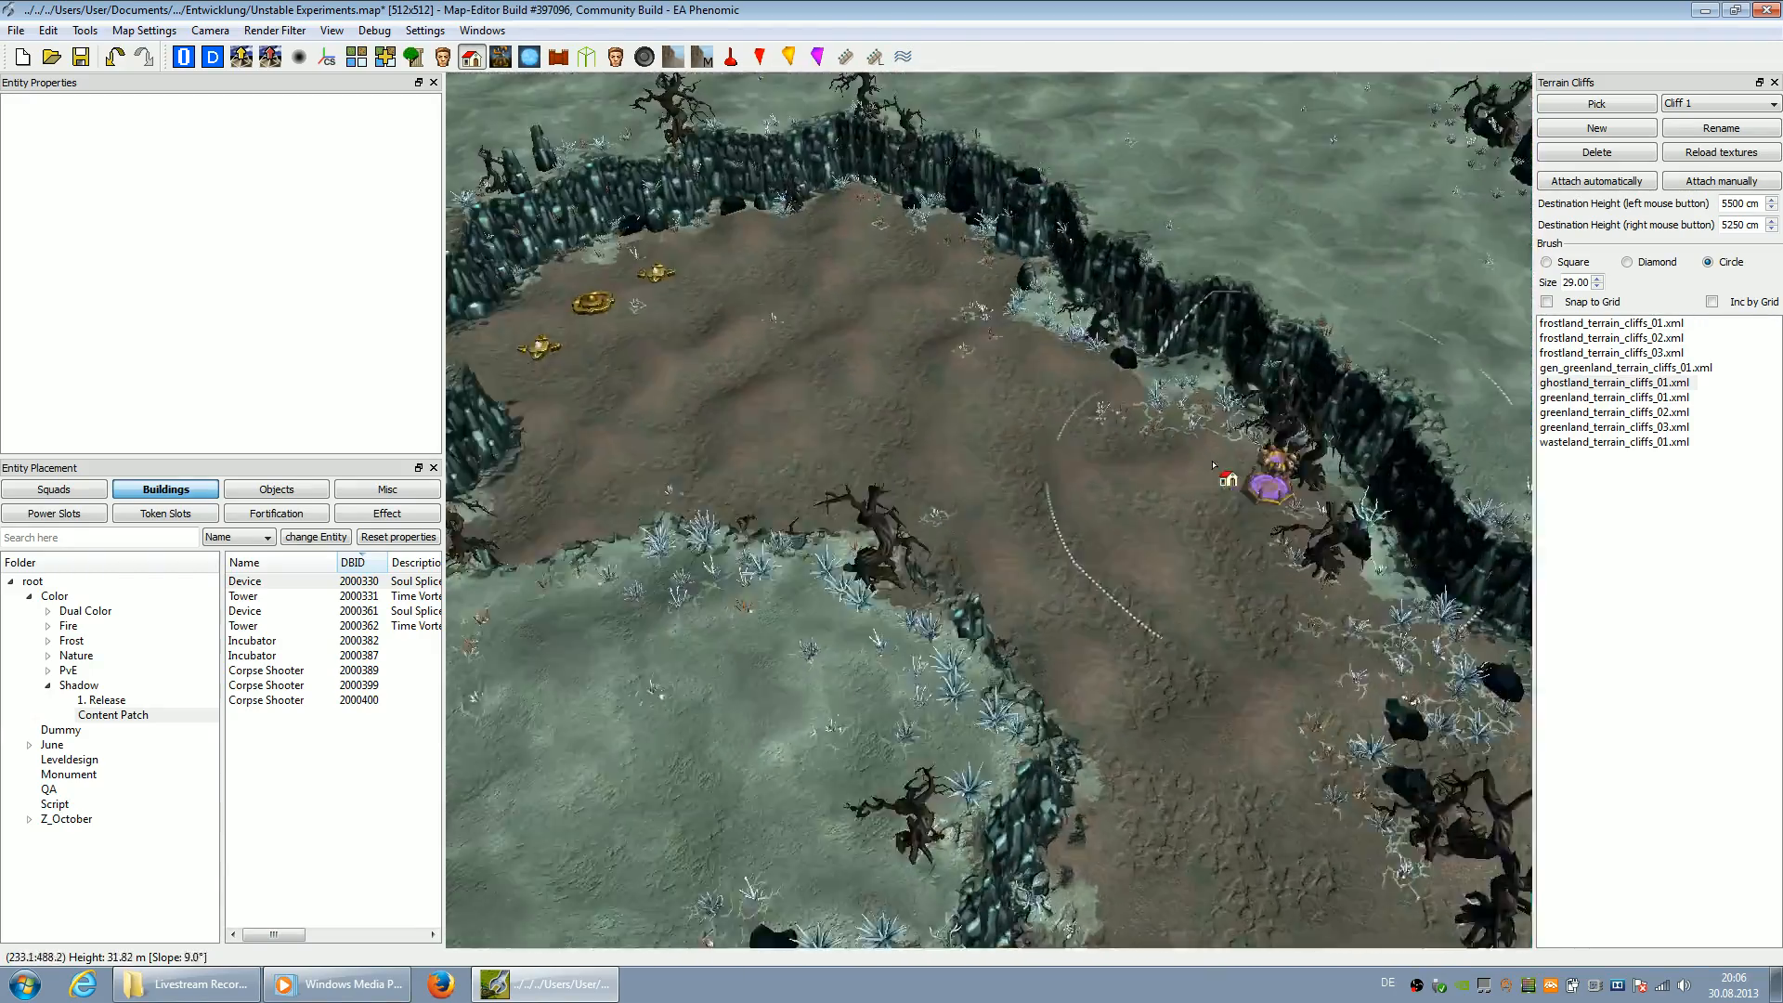
pyautogui.press('Left')
pyautogui.press('Up')
pyautogui.scroll(1, 1201, 468)
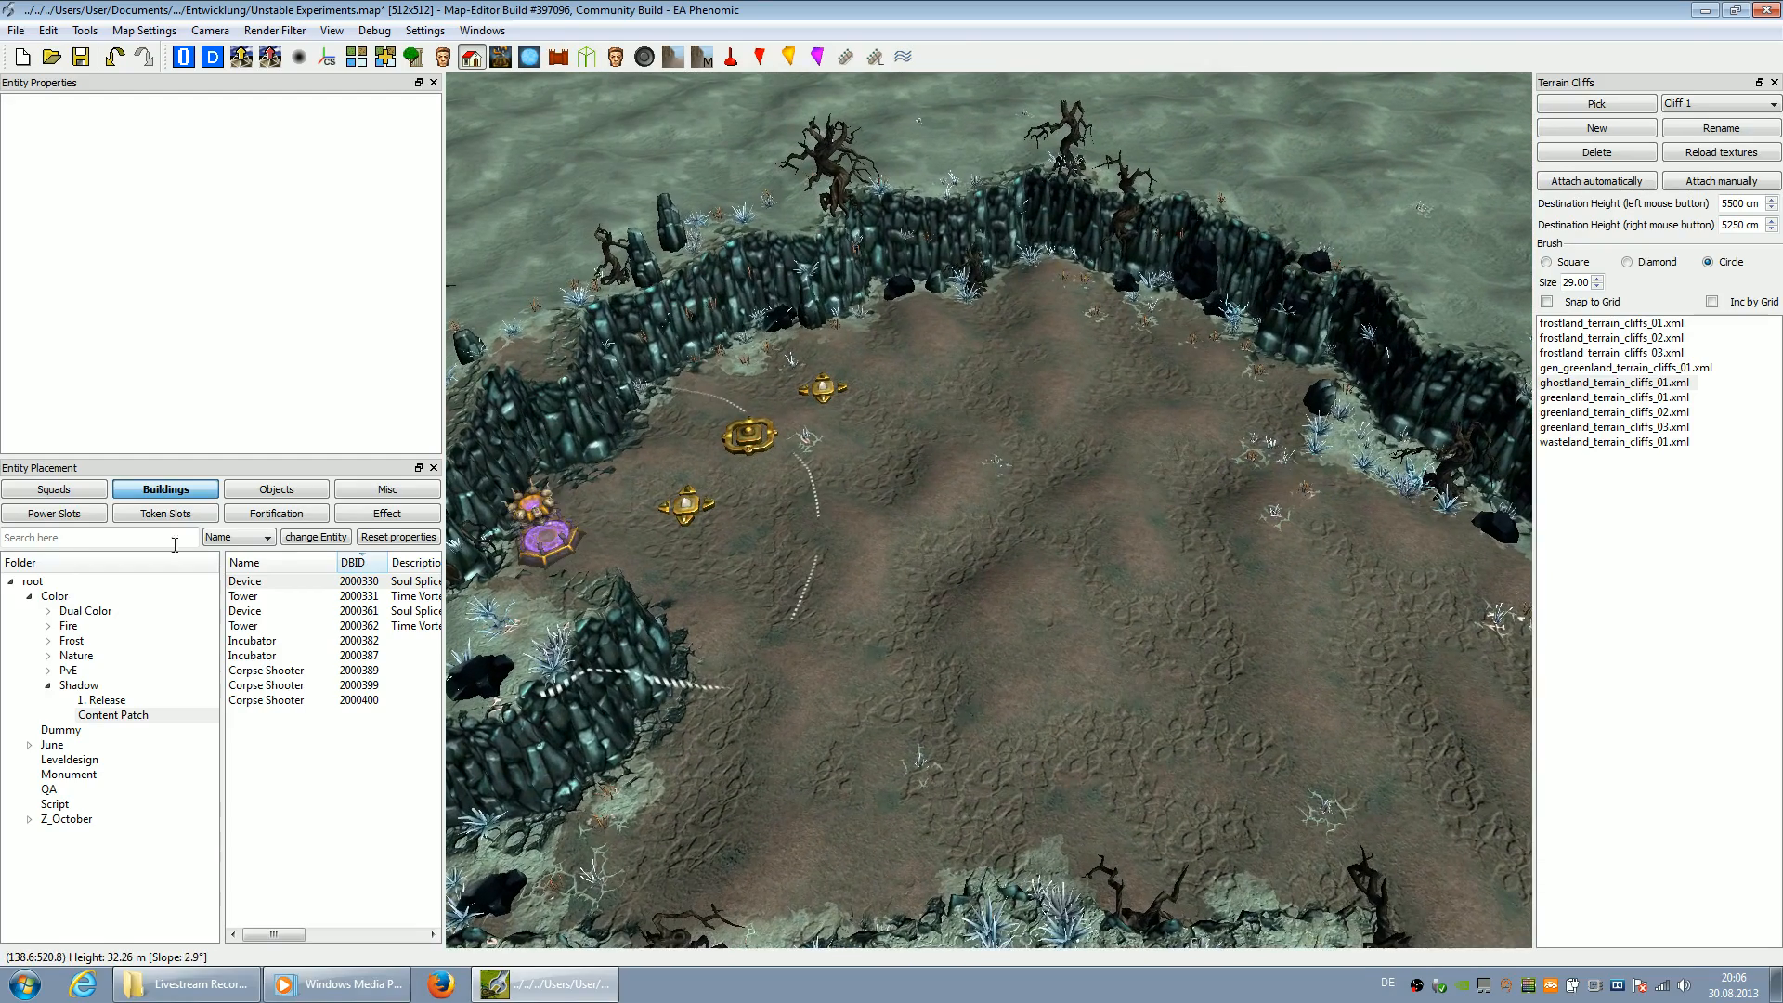
pyautogui.click(109, 703)
pyautogui.click(249, 581)
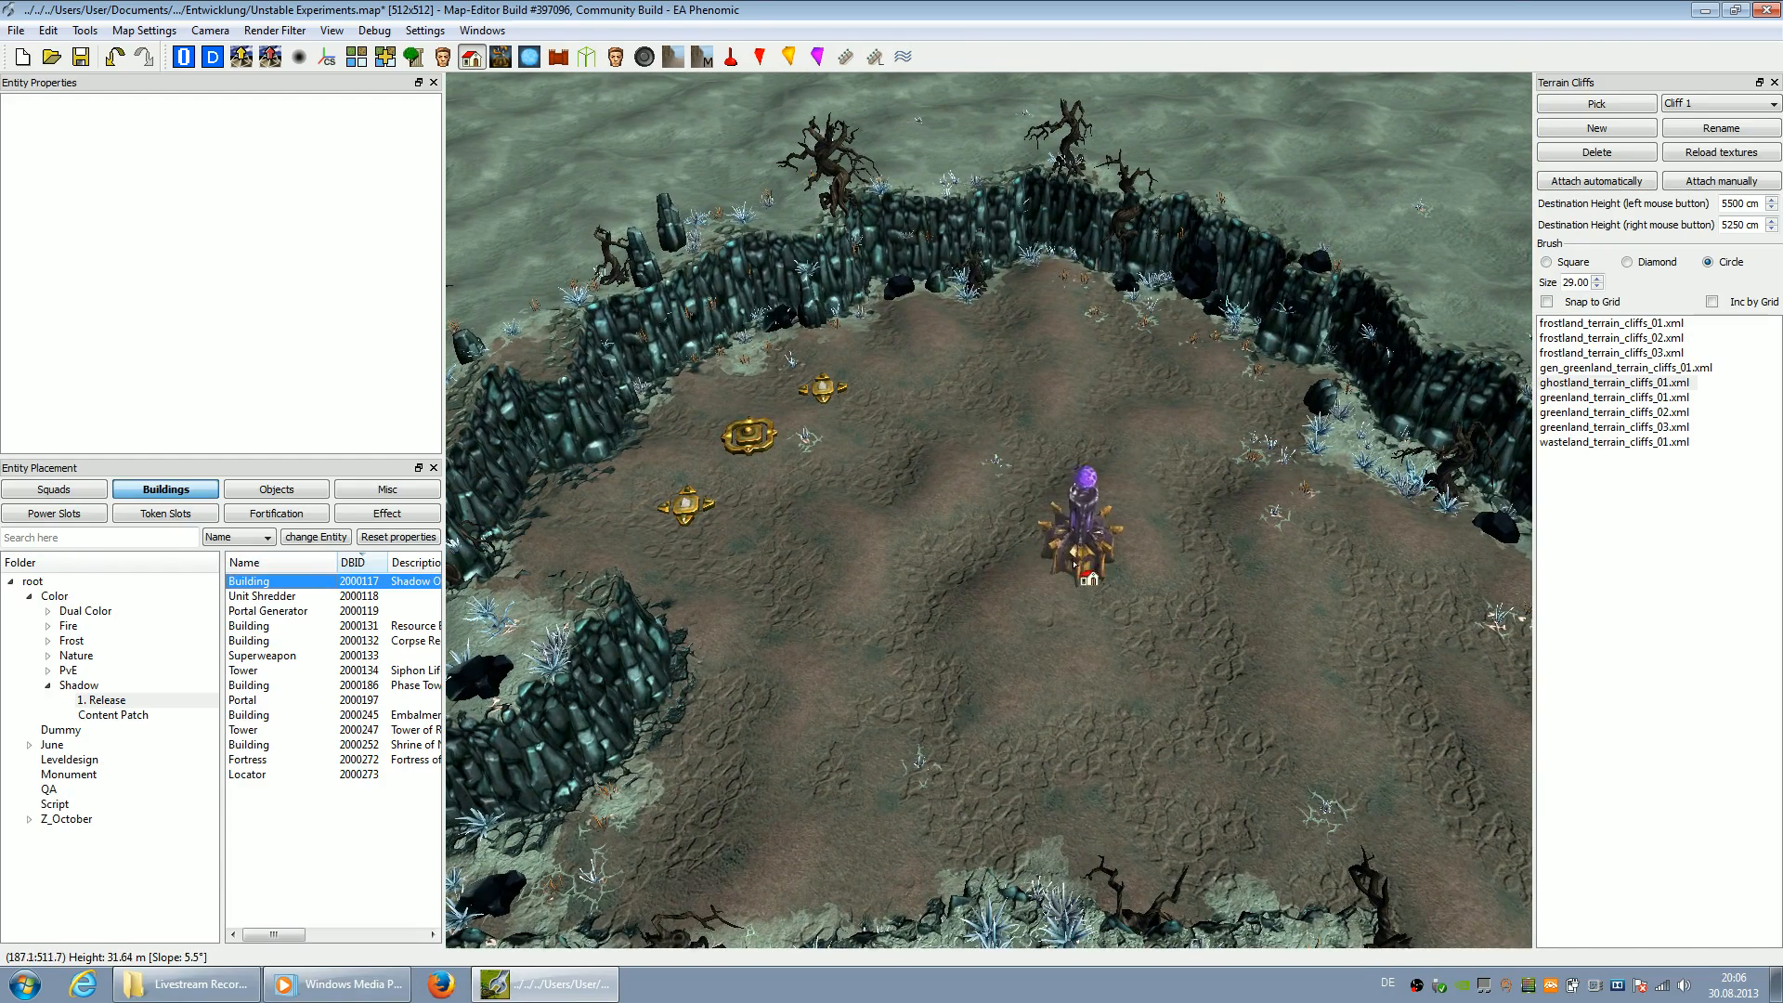
pyautogui.click(1001, 555)
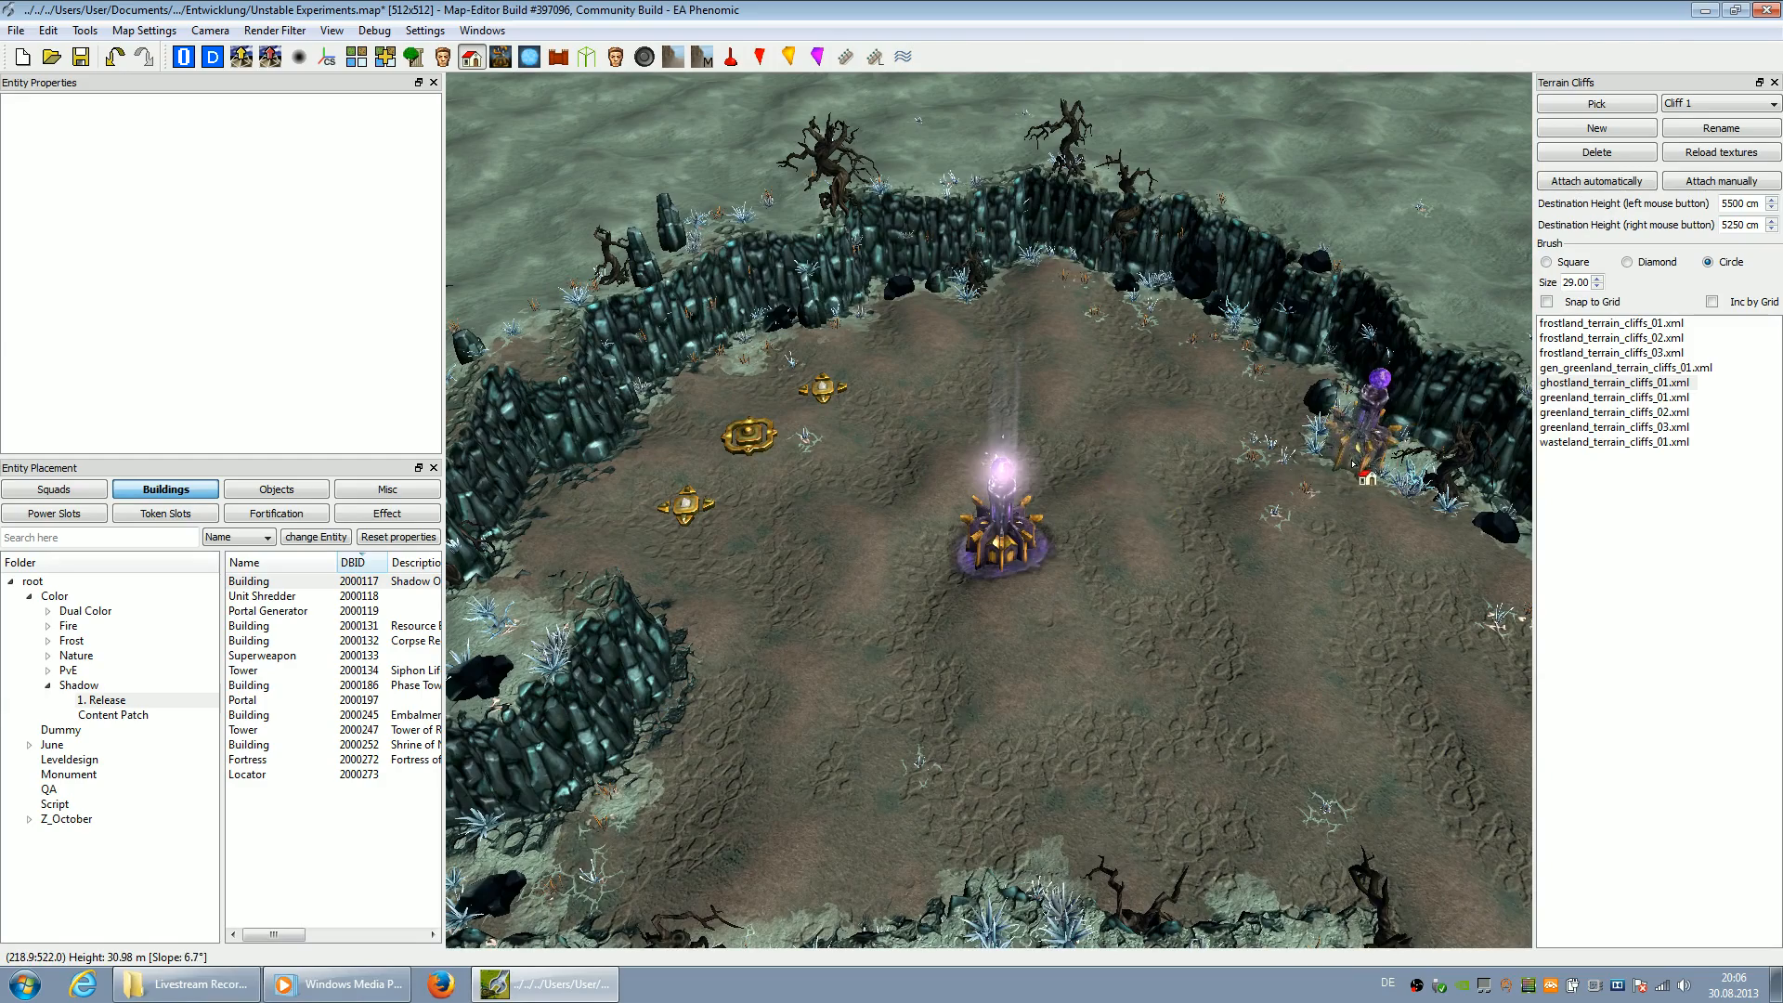
pyautogui.scroll(1, 1318, 525)
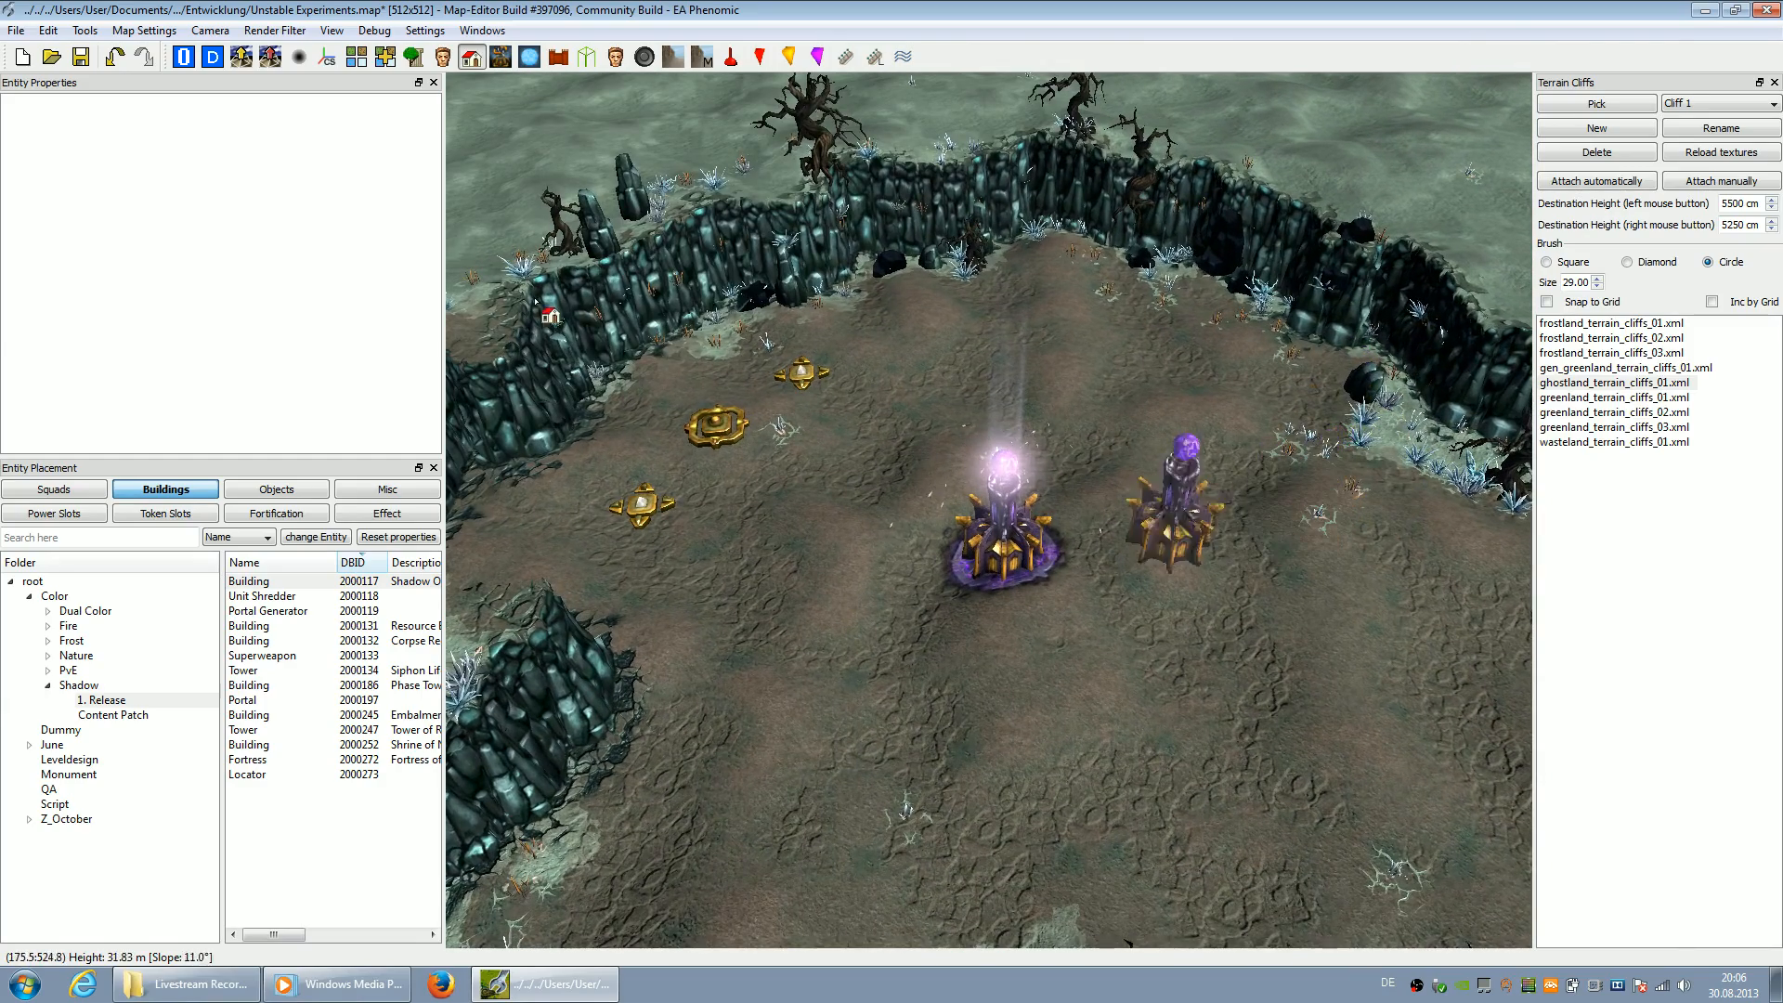
# Give the newly placed Shadow Orb building the tag power1
pyautogui.click(182, 58)
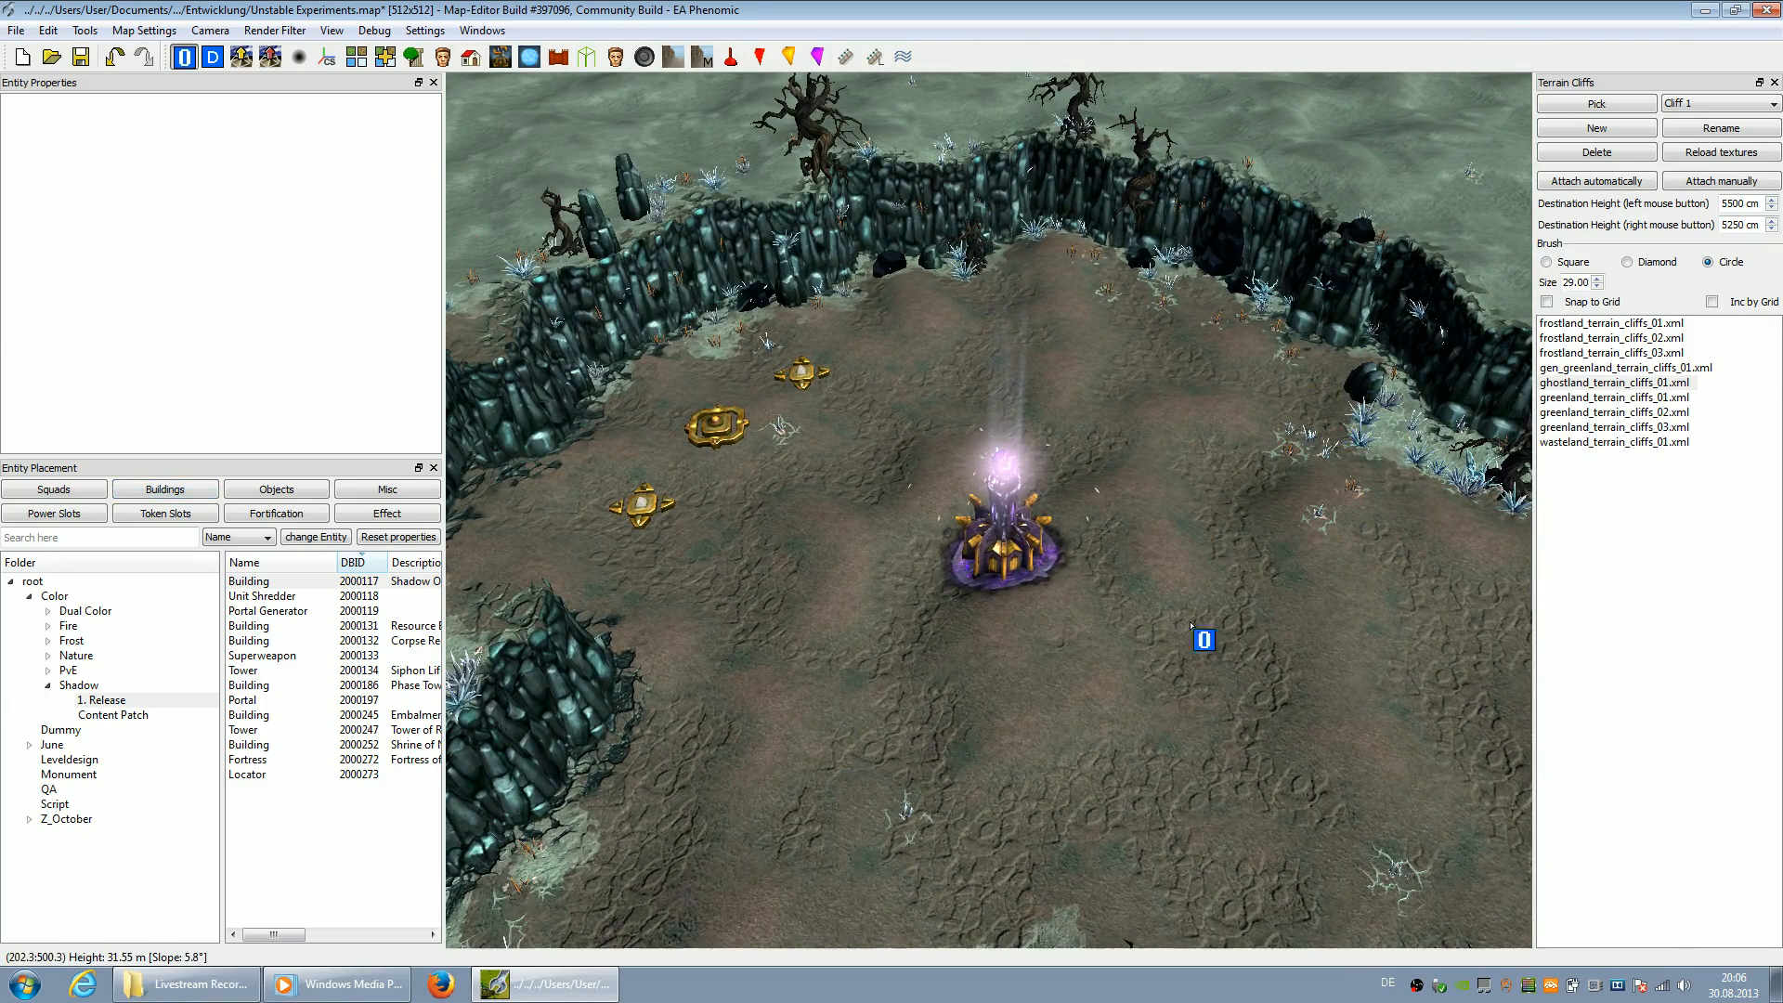
pyautogui.click(1002, 588)
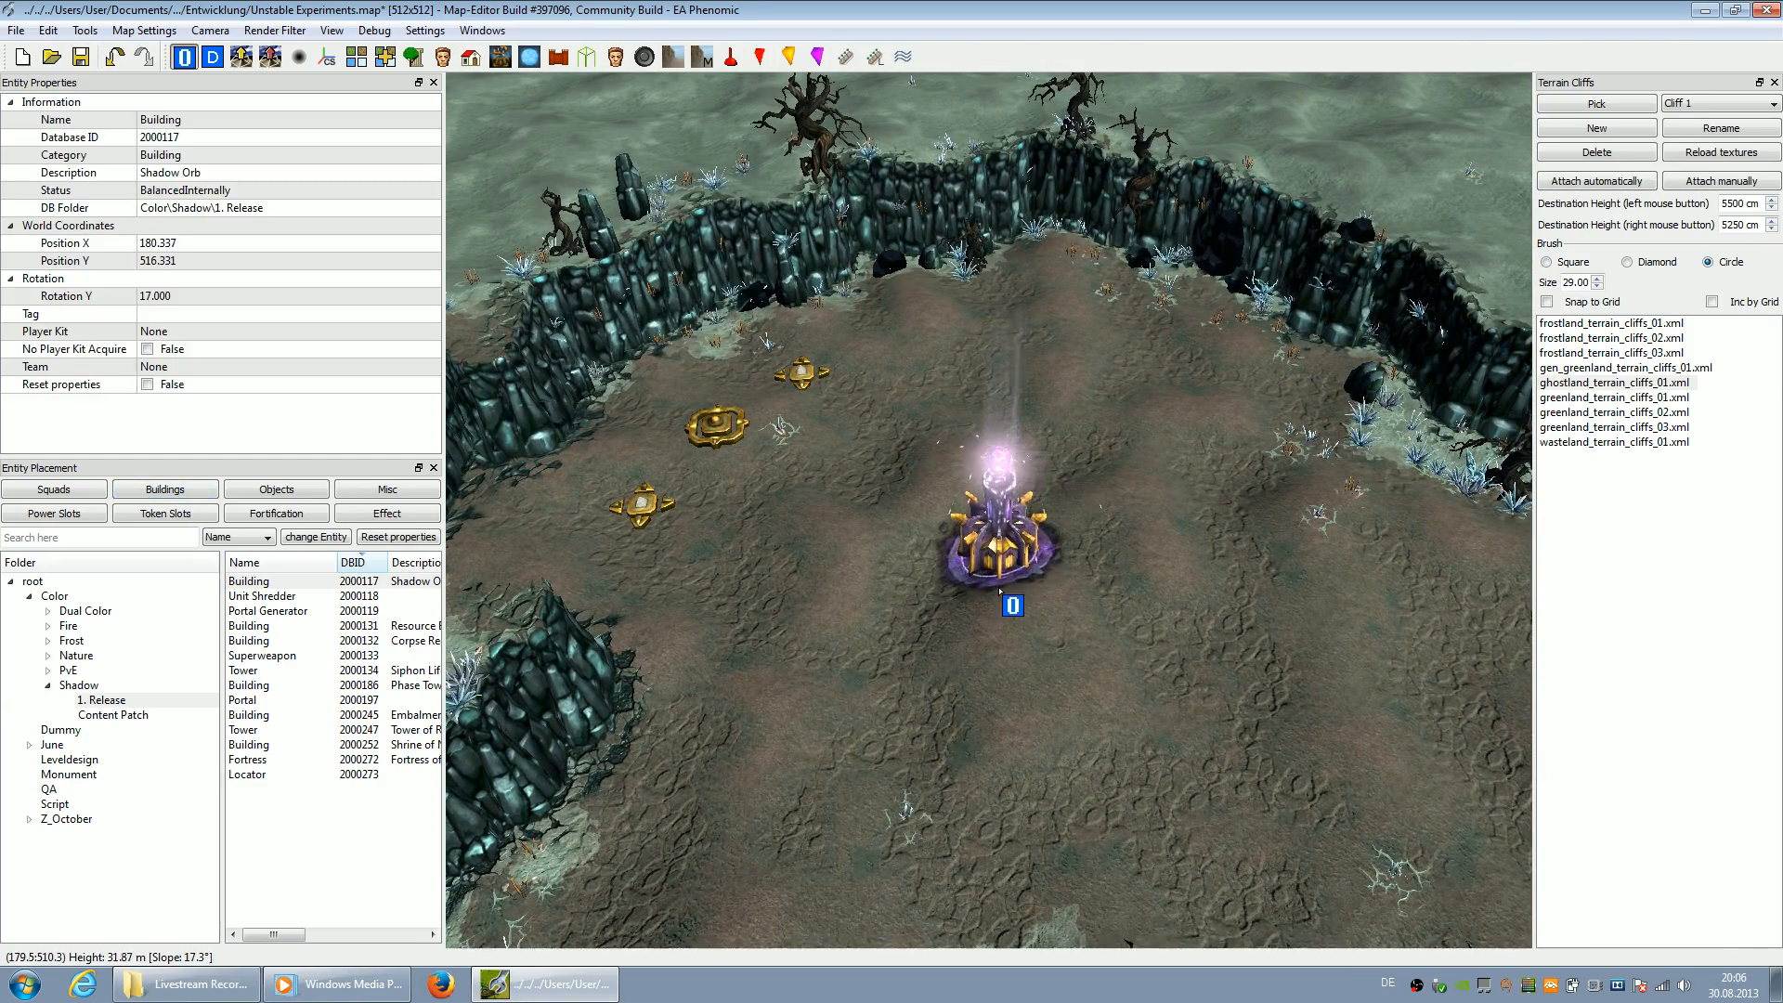
pyautogui.click(167, 315)
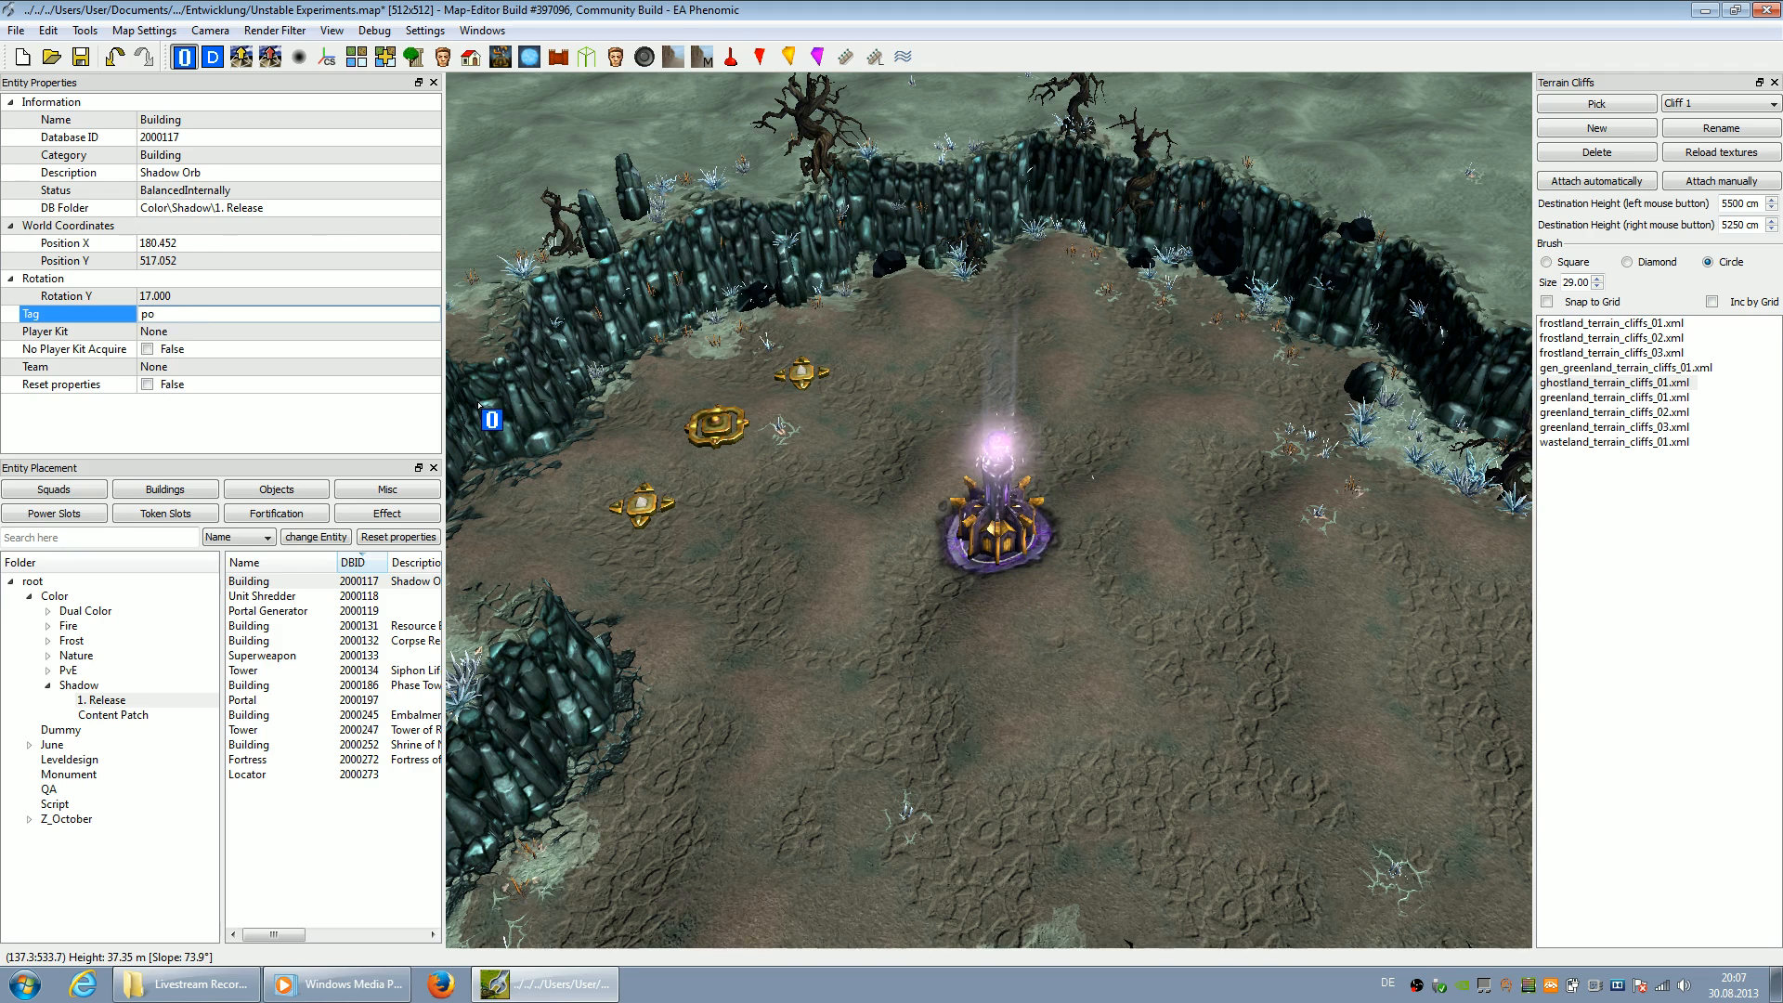
pyautogui.press('Return')
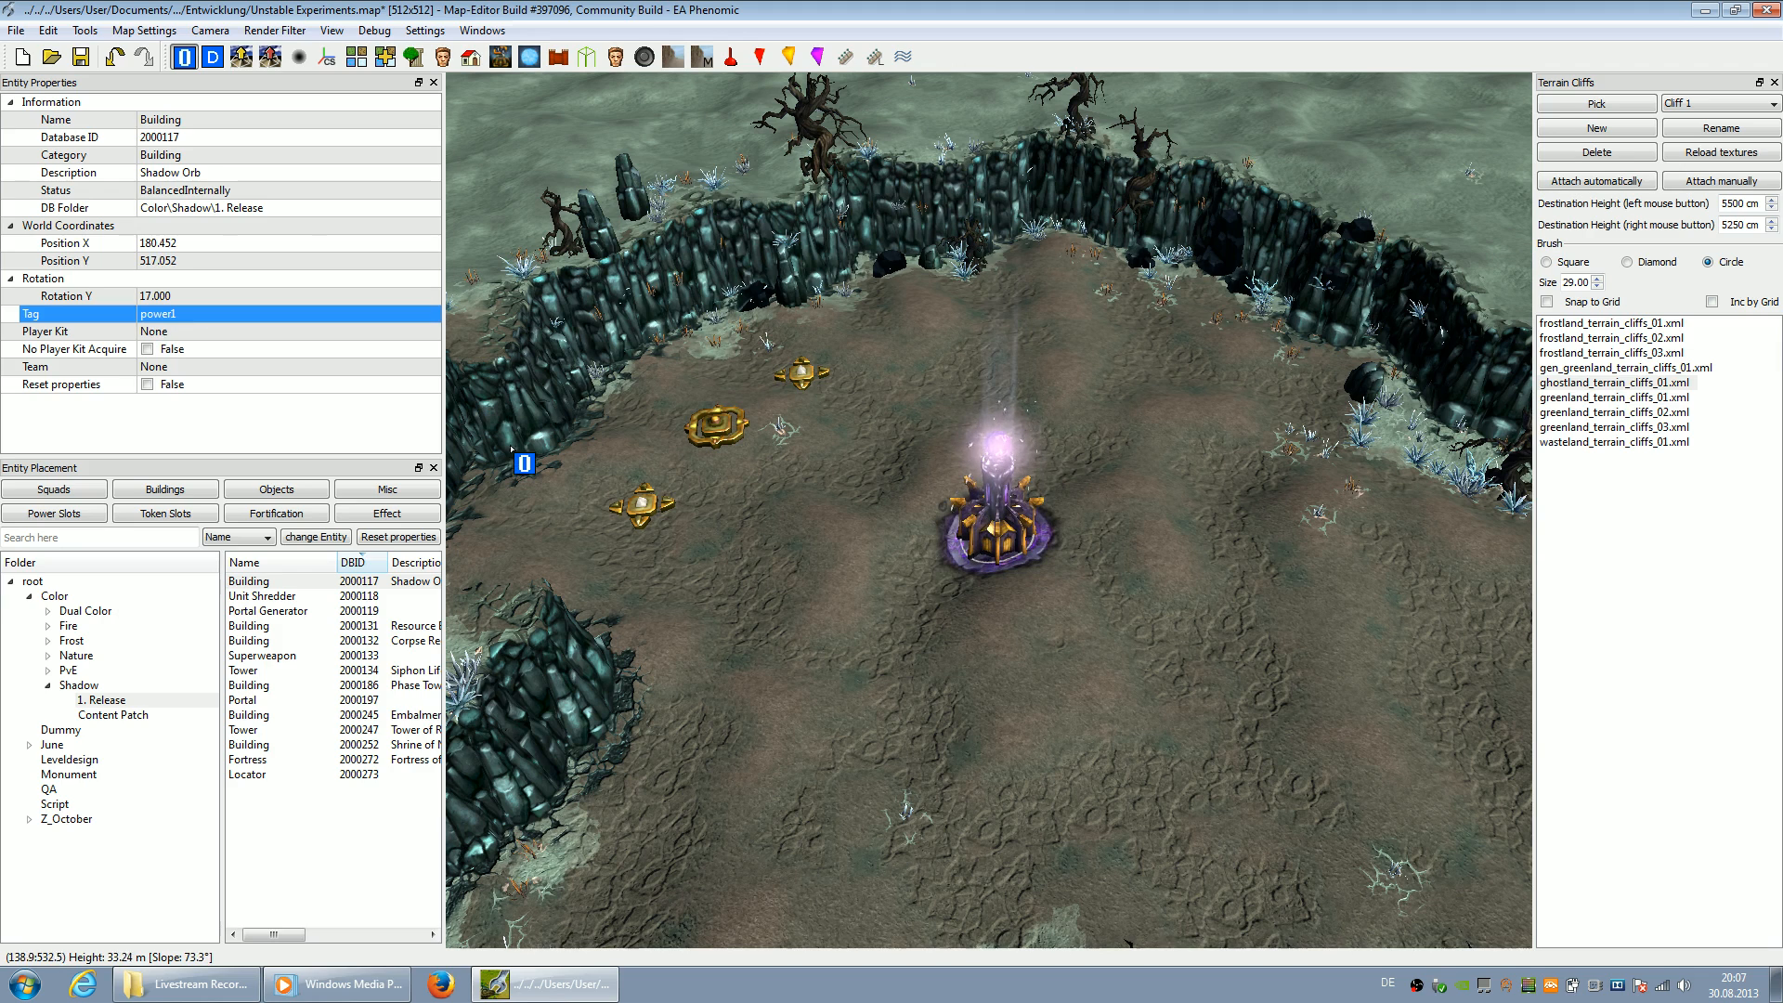
pyautogui.click(992, 757)
# Assign the Shadow Orb to player kit pk_enemy1 and team tm_Enemy1
pyautogui.click(996, 556)
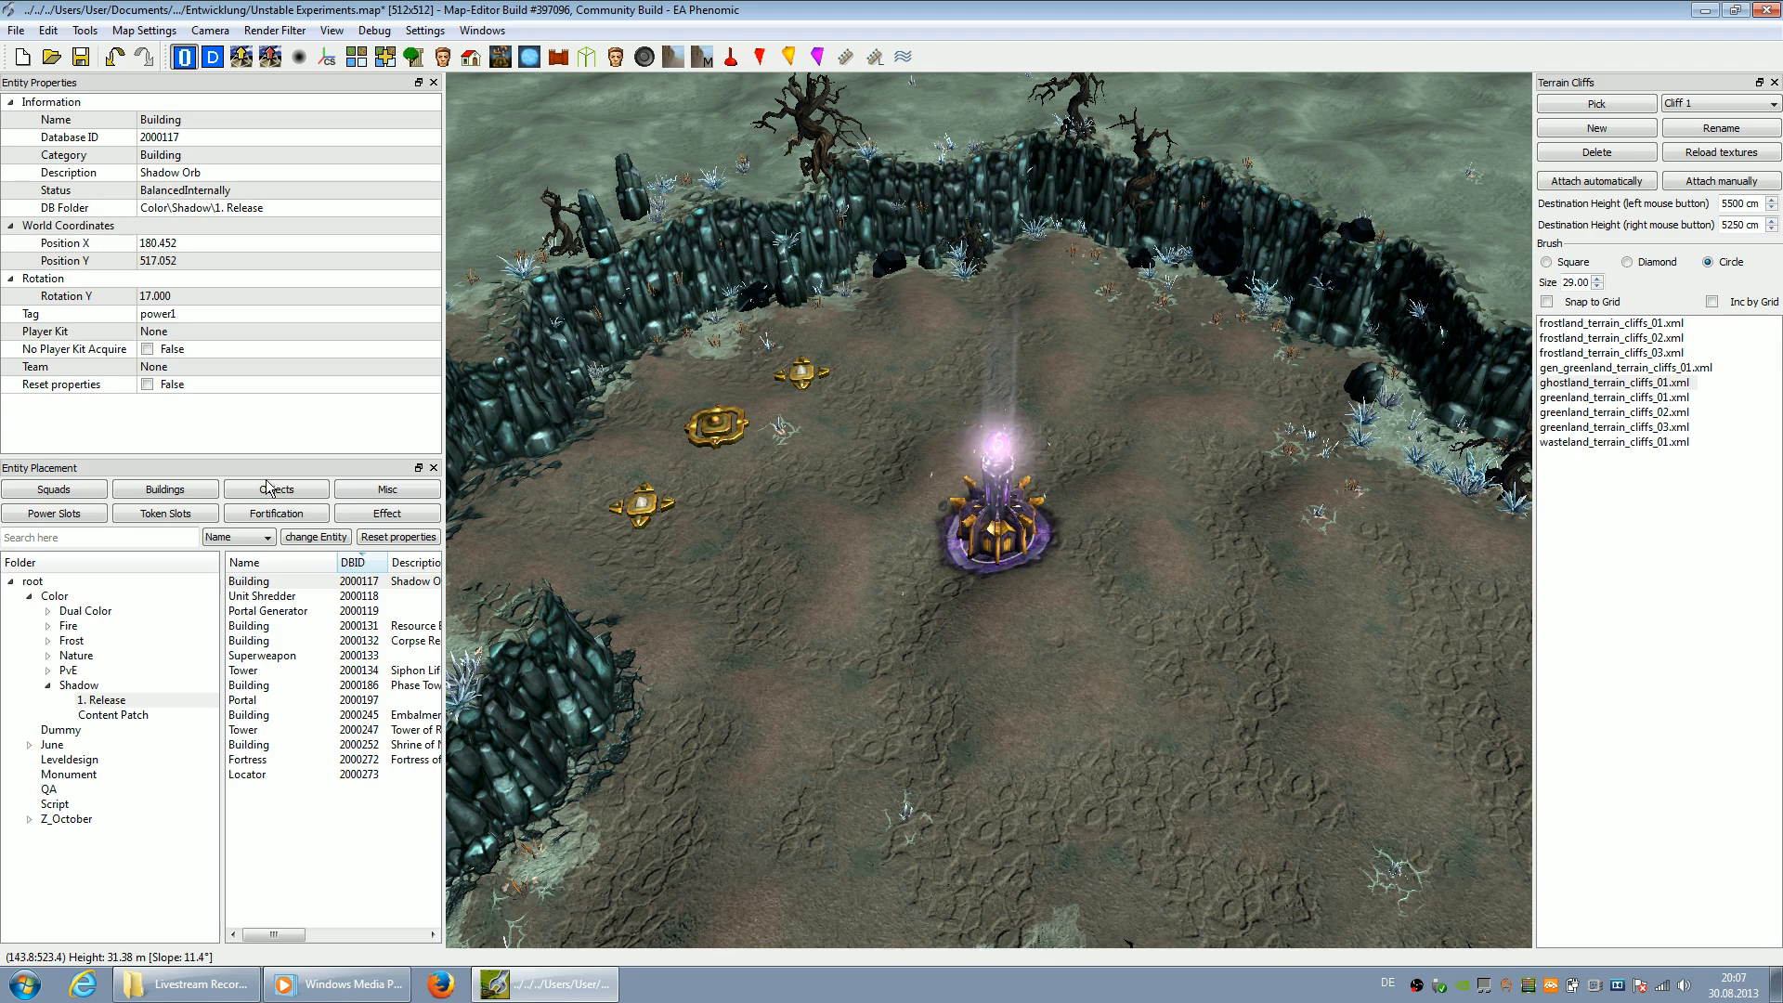
pyautogui.doubleClick(193, 330)
pyautogui.click(188, 363)
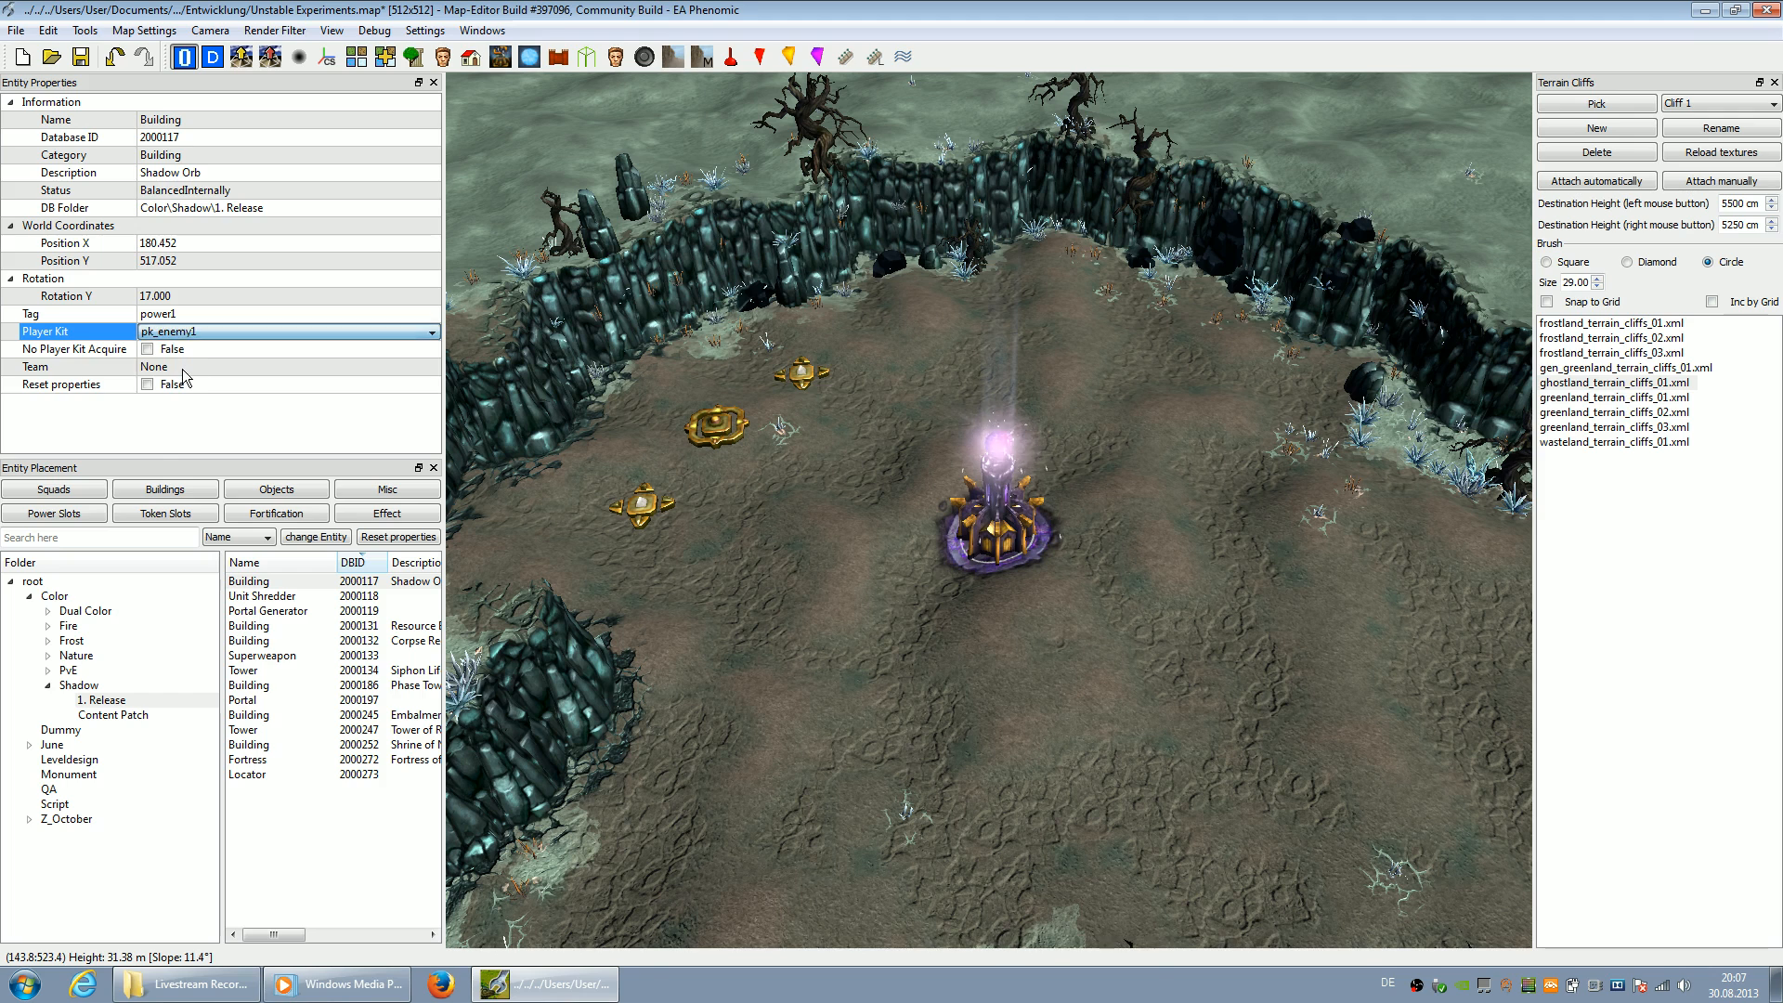
pyautogui.click(183, 369)
pyautogui.click(183, 369)
pyautogui.click(200, 455)
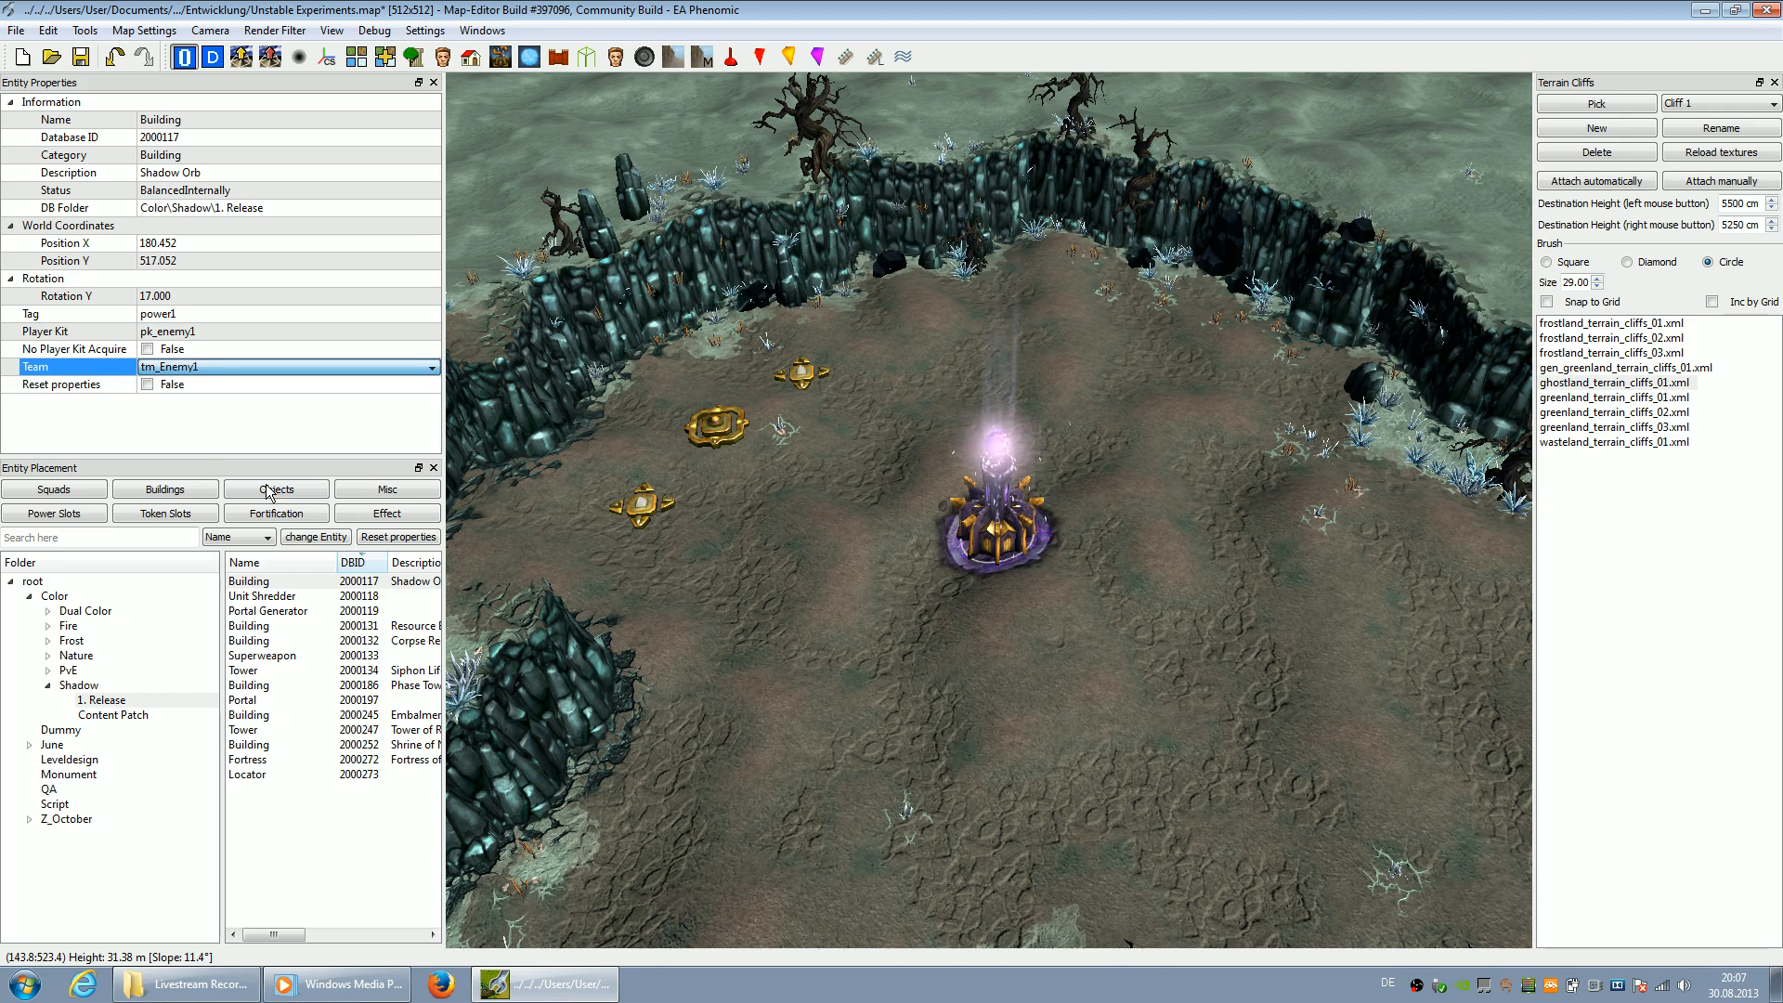
pyautogui.click(947, 730)
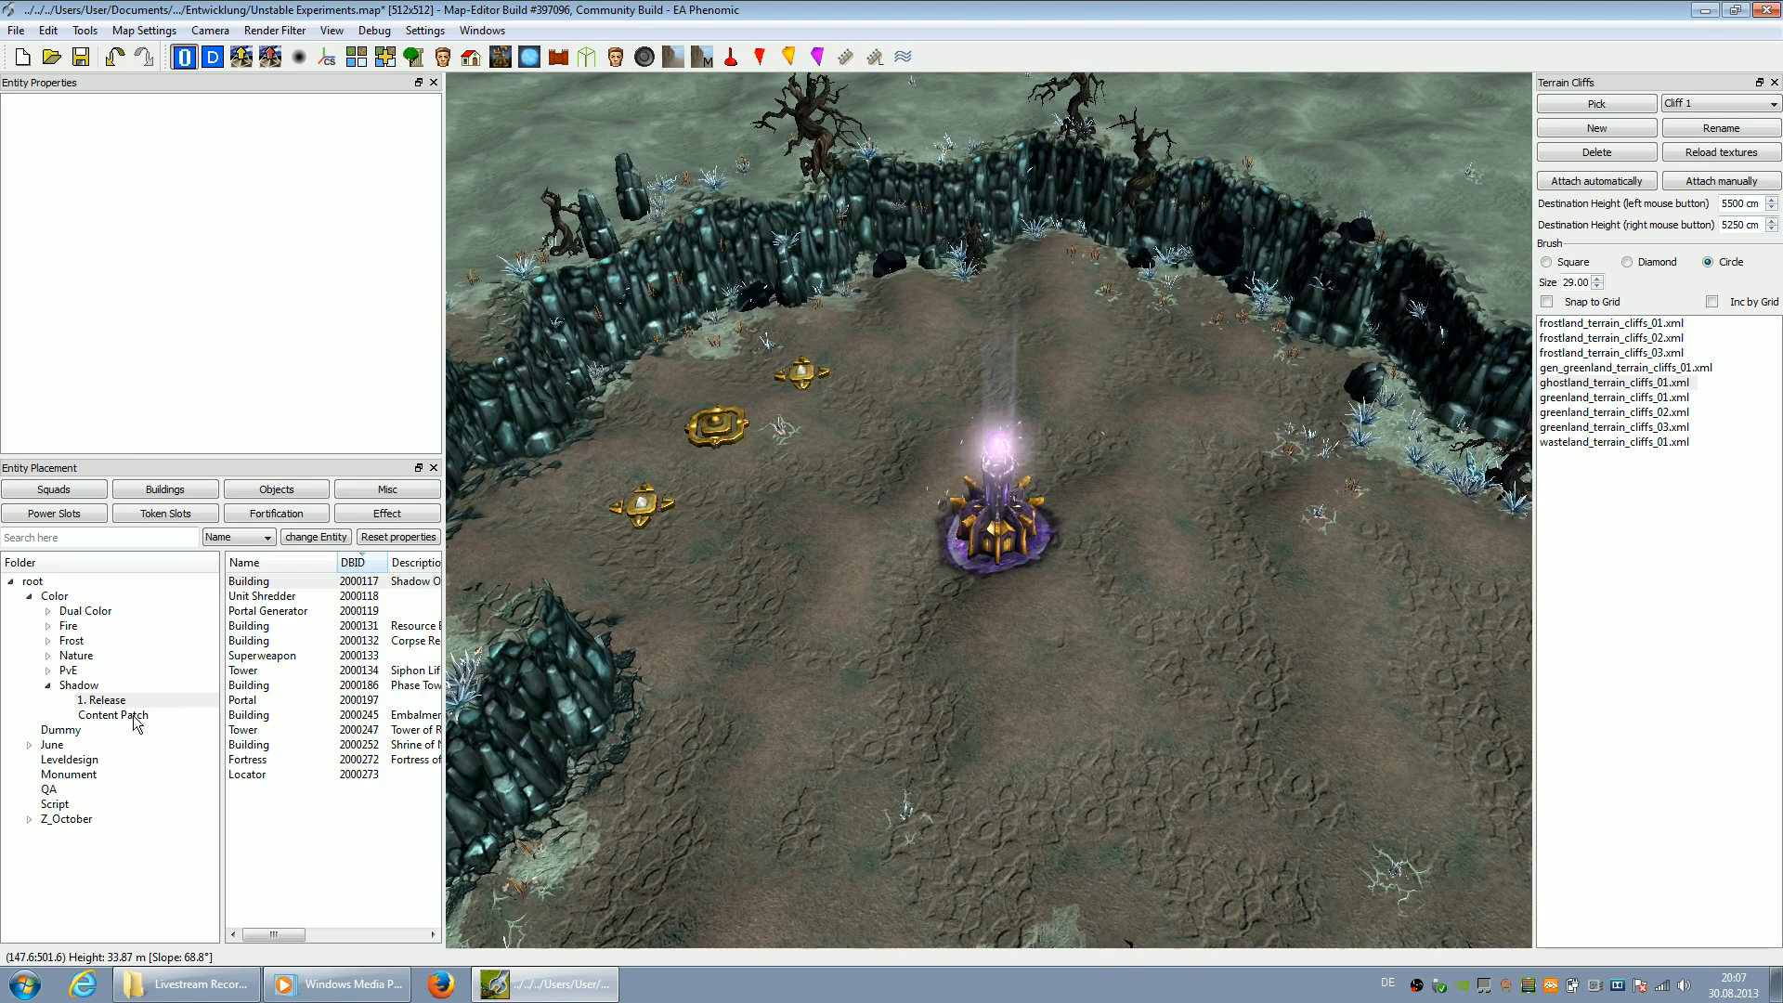
# Place two Shadow Towers with DBID 2000134, one on each side of the path leading to the Shadow Orb's basin
pyautogui.click(265, 626)
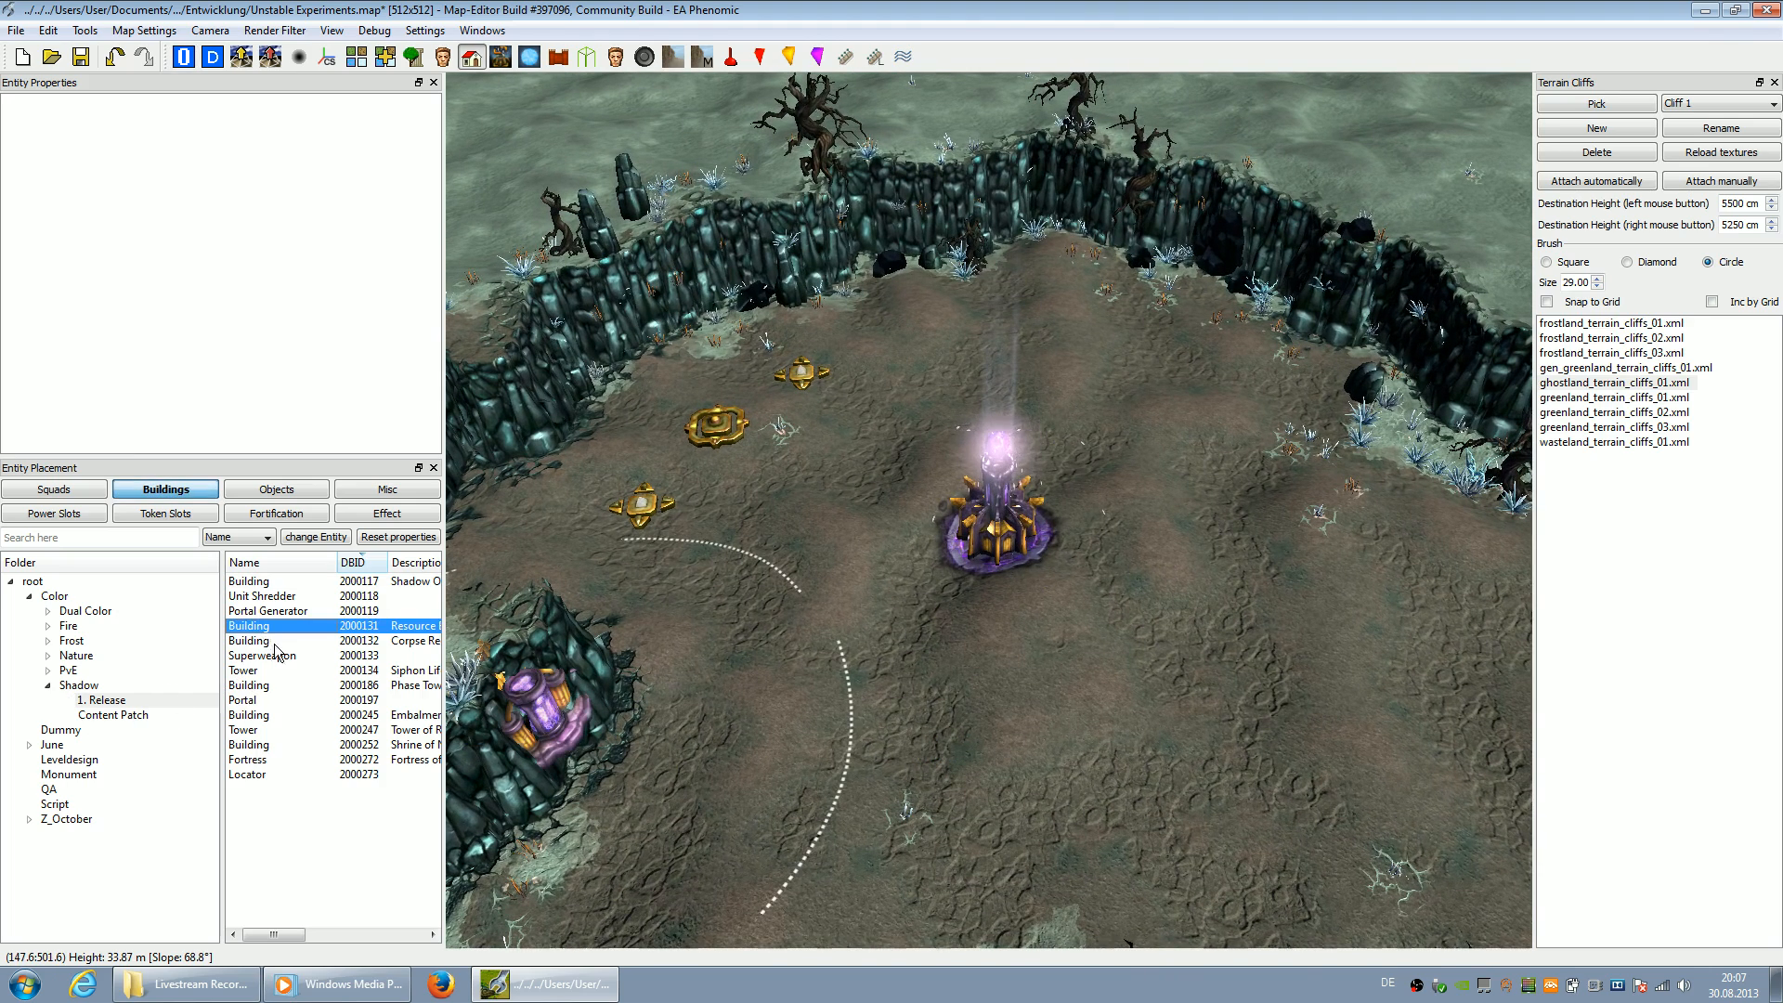
pyautogui.click(292, 656)
pyautogui.click(284, 670)
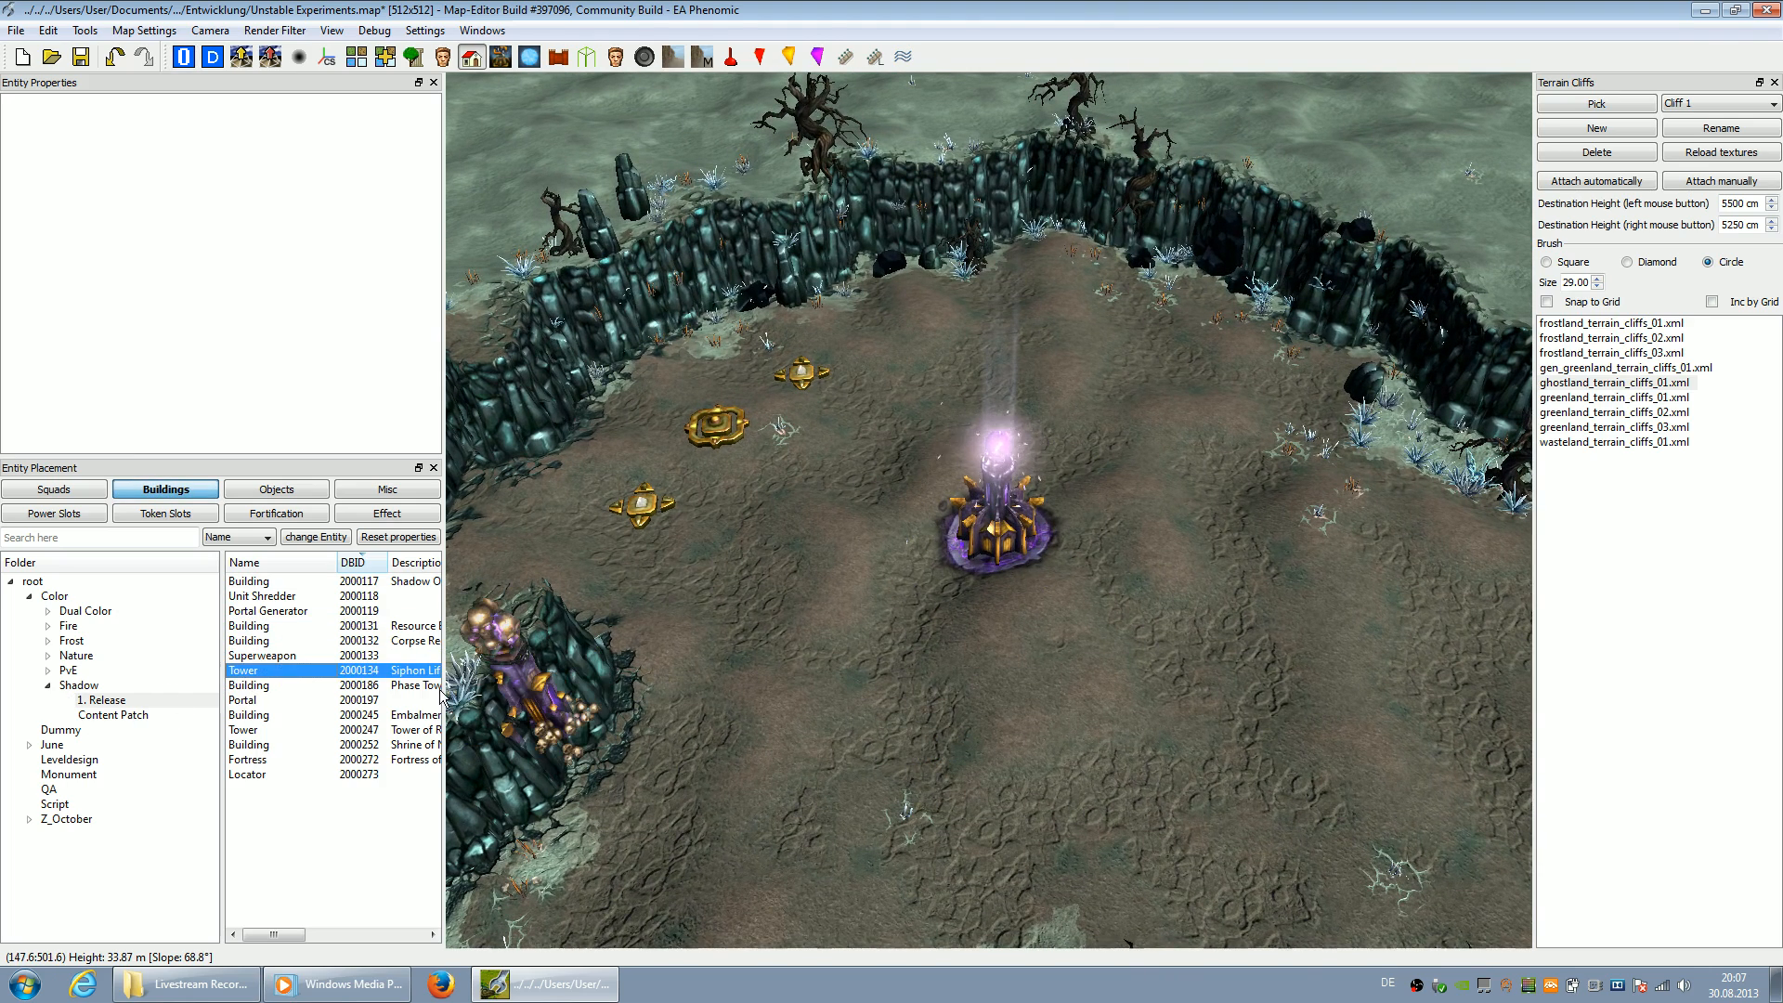
pyautogui.click(330, 686)
pyautogui.click(264, 670)
pyautogui.moveTo(1280, 785); pyautogui.dragTo(975, 692, button='middle')
pyautogui.moveTo(1244, 733); pyautogui.dragTo(1026, 641, button='middle')
pyautogui.scroll(-4, 1082, 724)
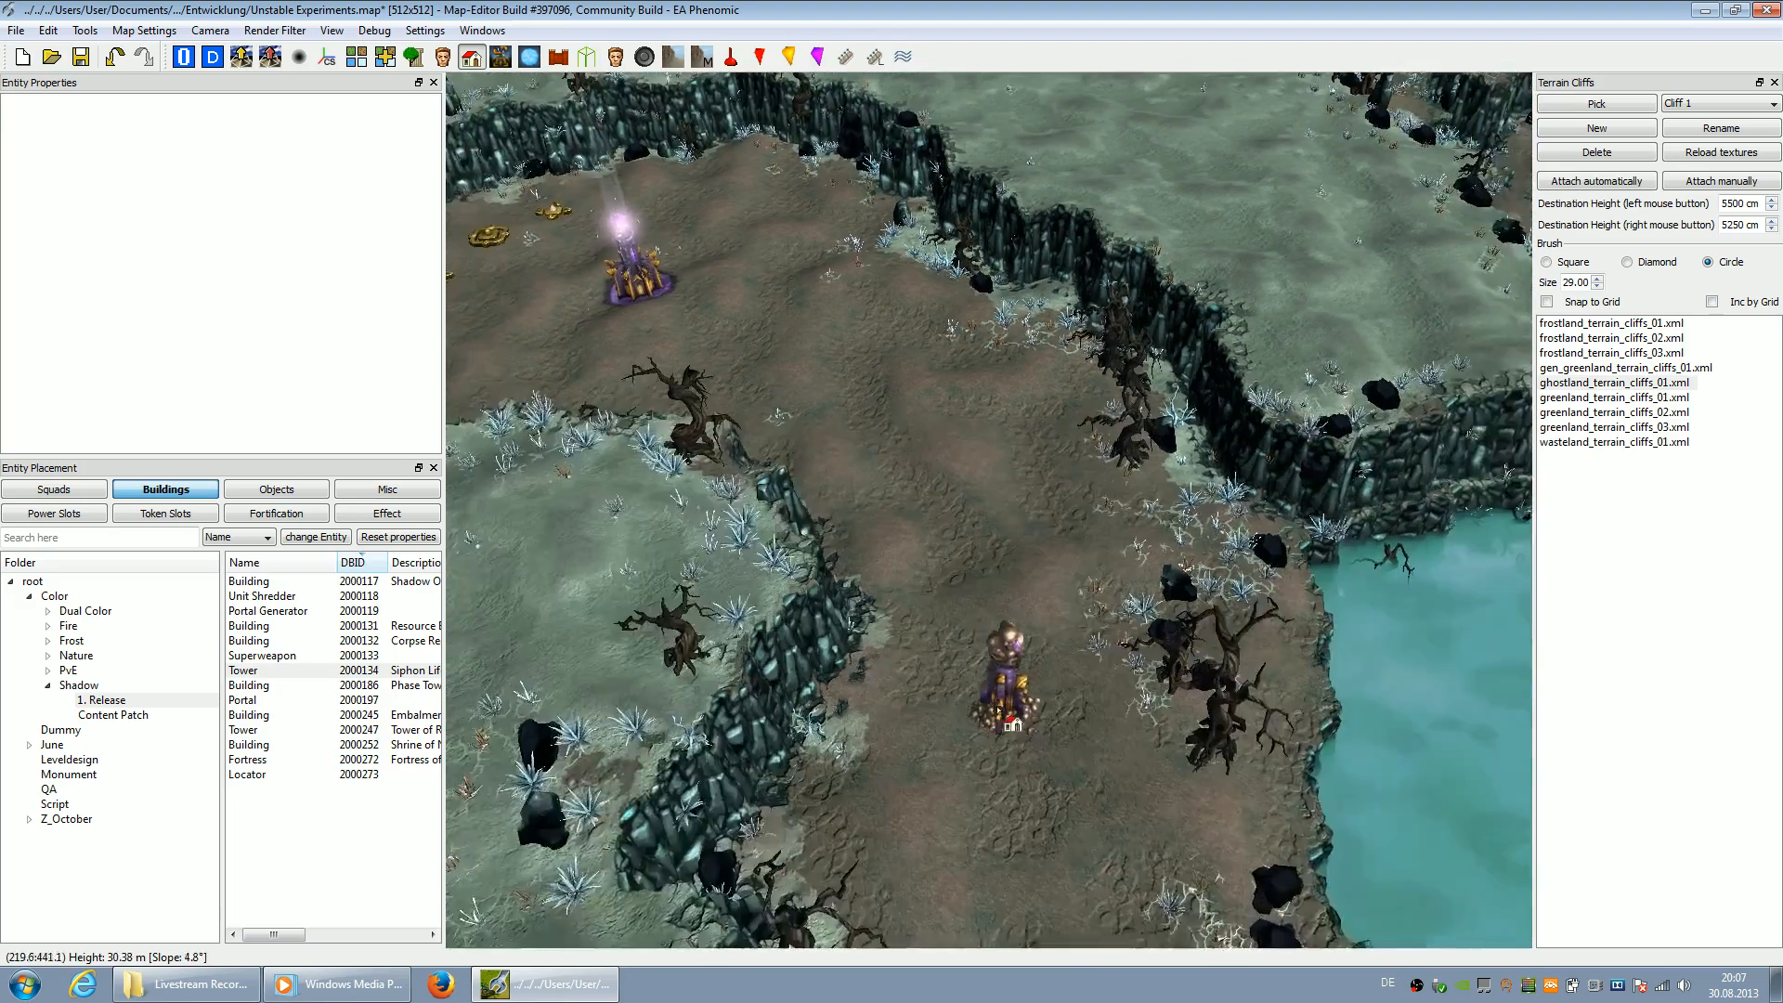
pyautogui.scroll(4, 1012, 701)
pyautogui.click(749, 536)
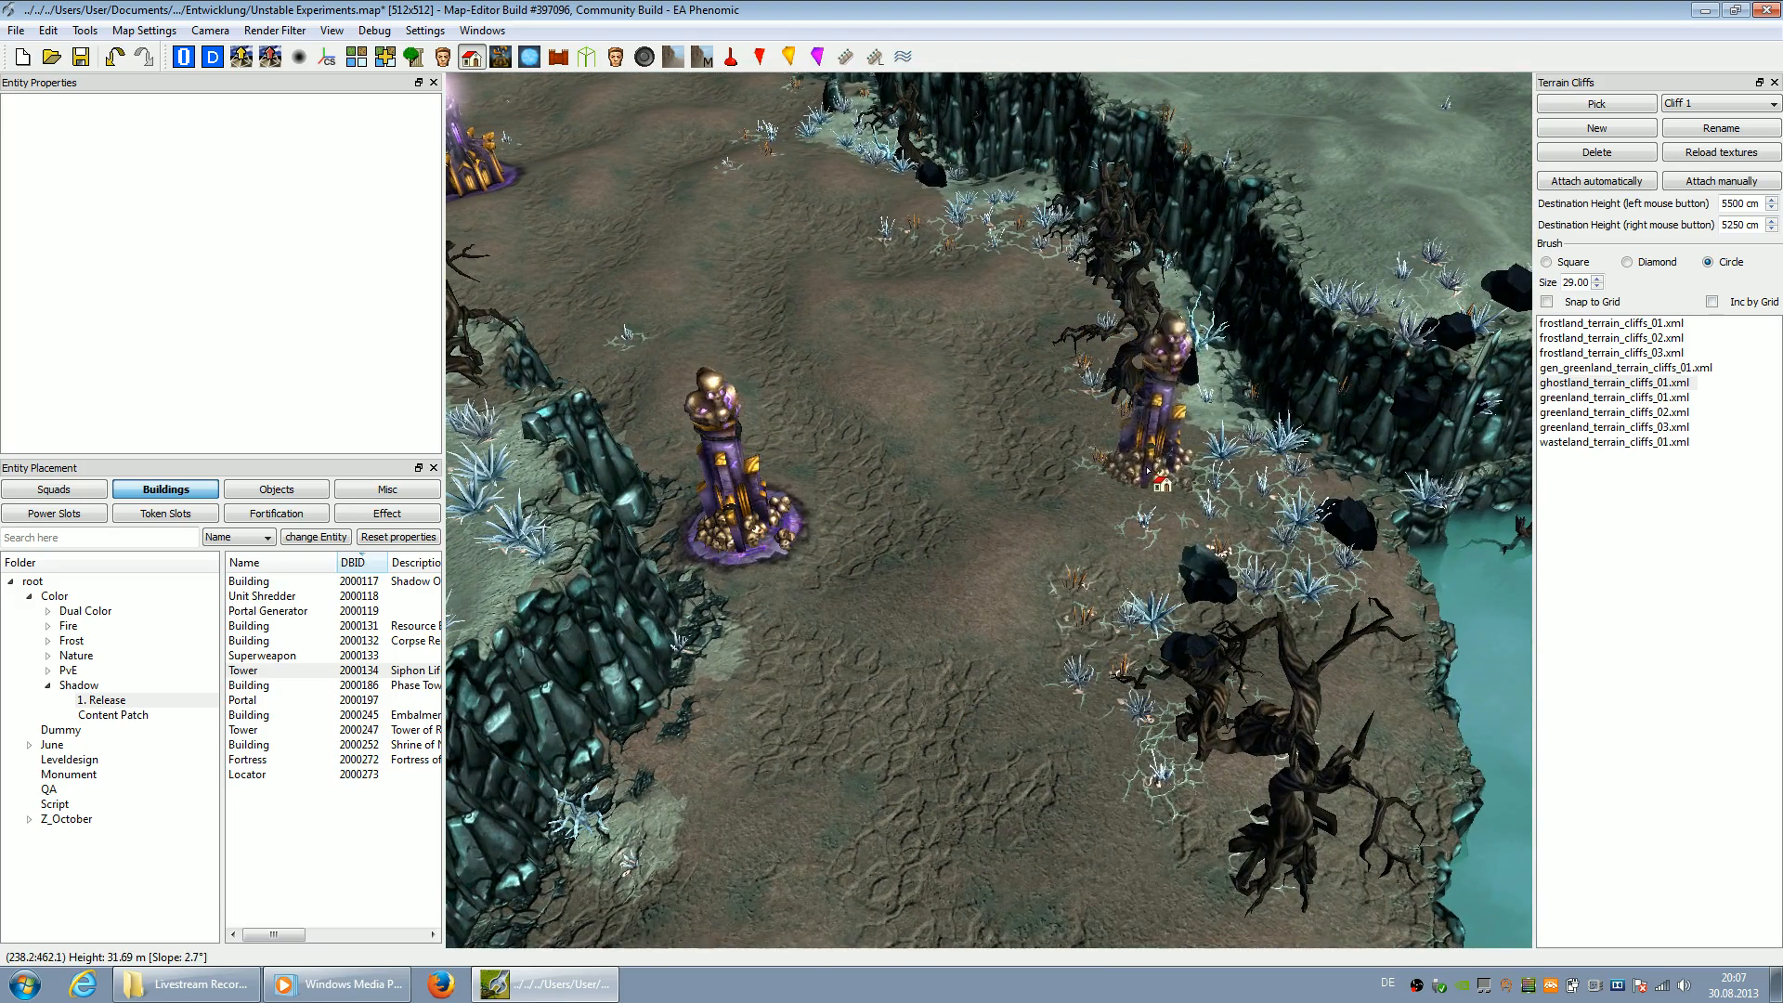
pyautogui.click(1145, 468)
# Place the Shadow Tower with DBID 2000247 southwest of the Shadow Orb, near the cliff
pyautogui.press('Up')
pyautogui.press('Left')
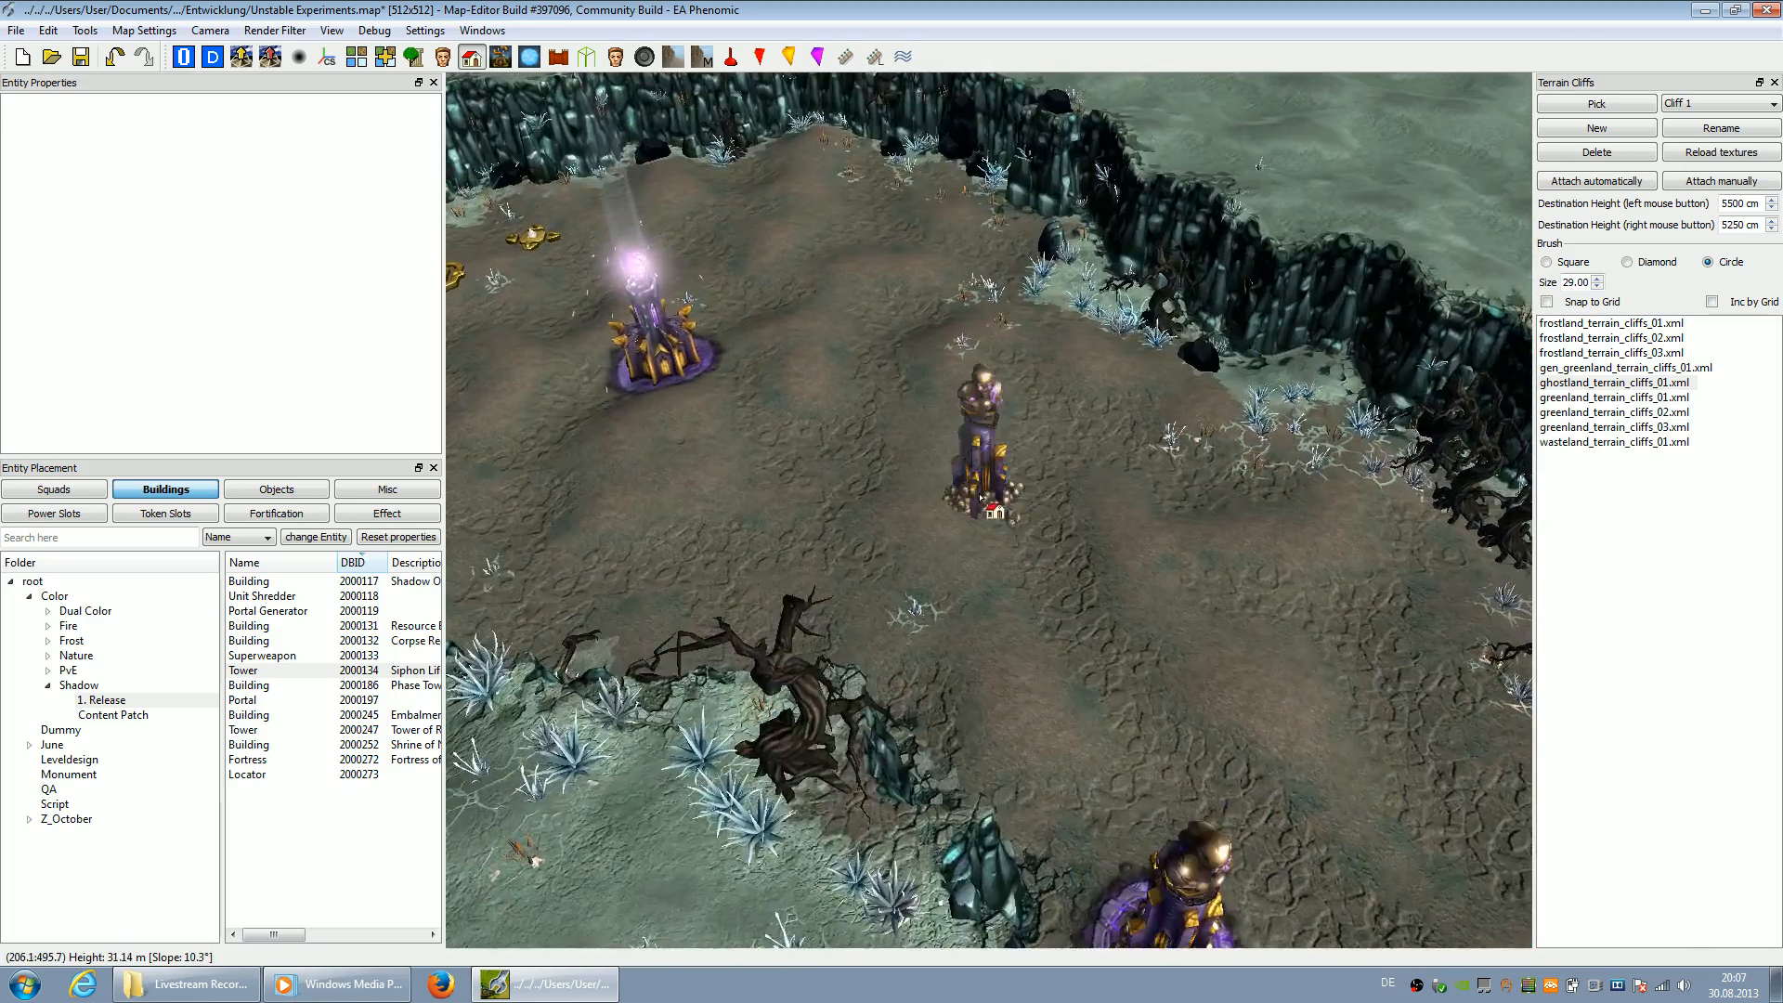
pyautogui.press('Left')
pyautogui.click(270, 730)
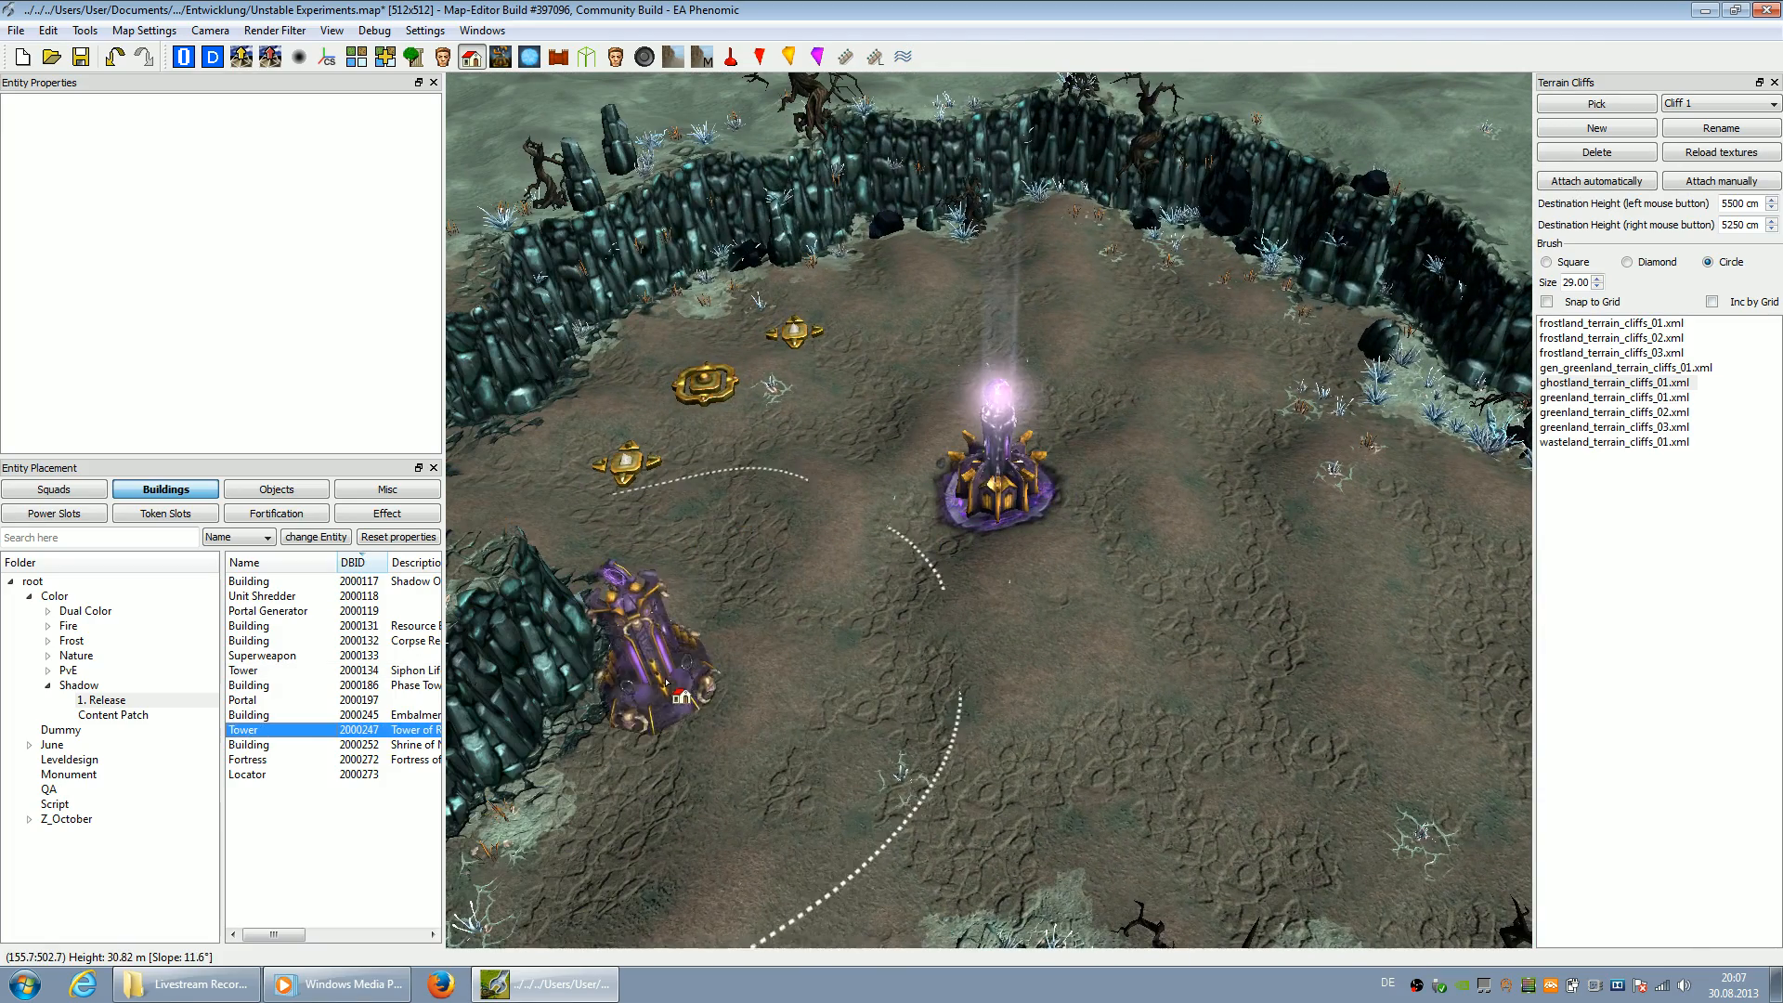
pyautogui.press('Down')
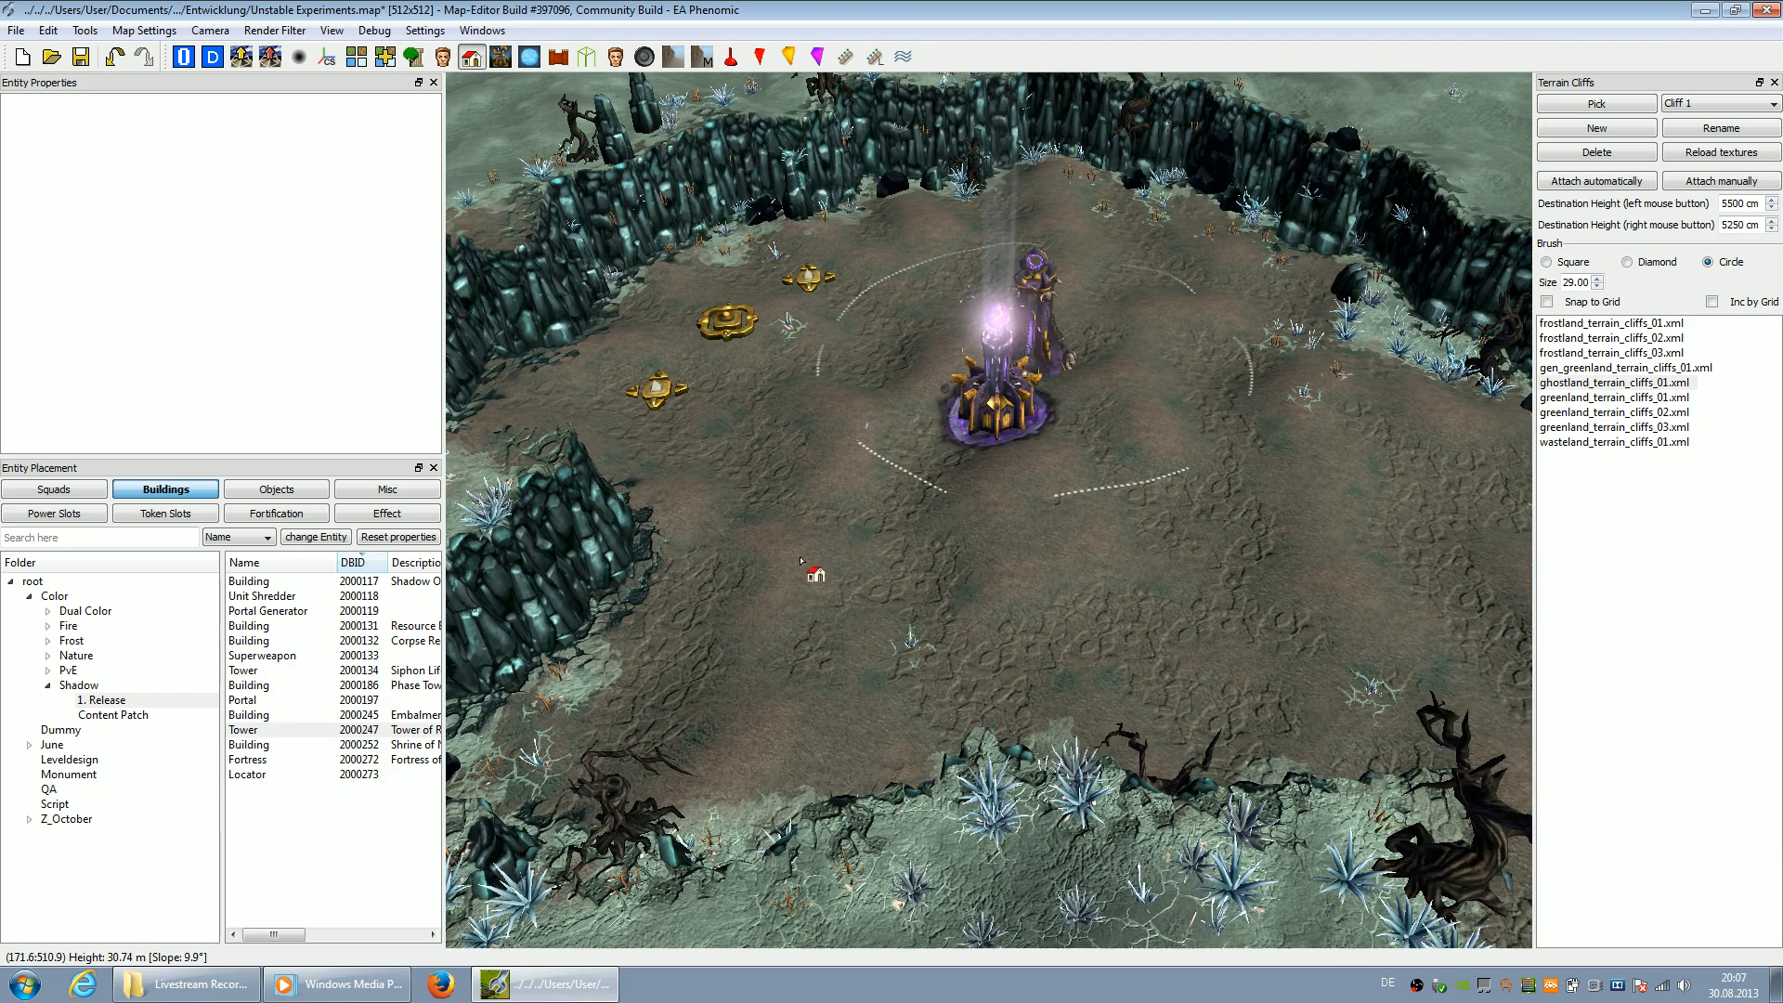
pyautogui.click(754, 675)
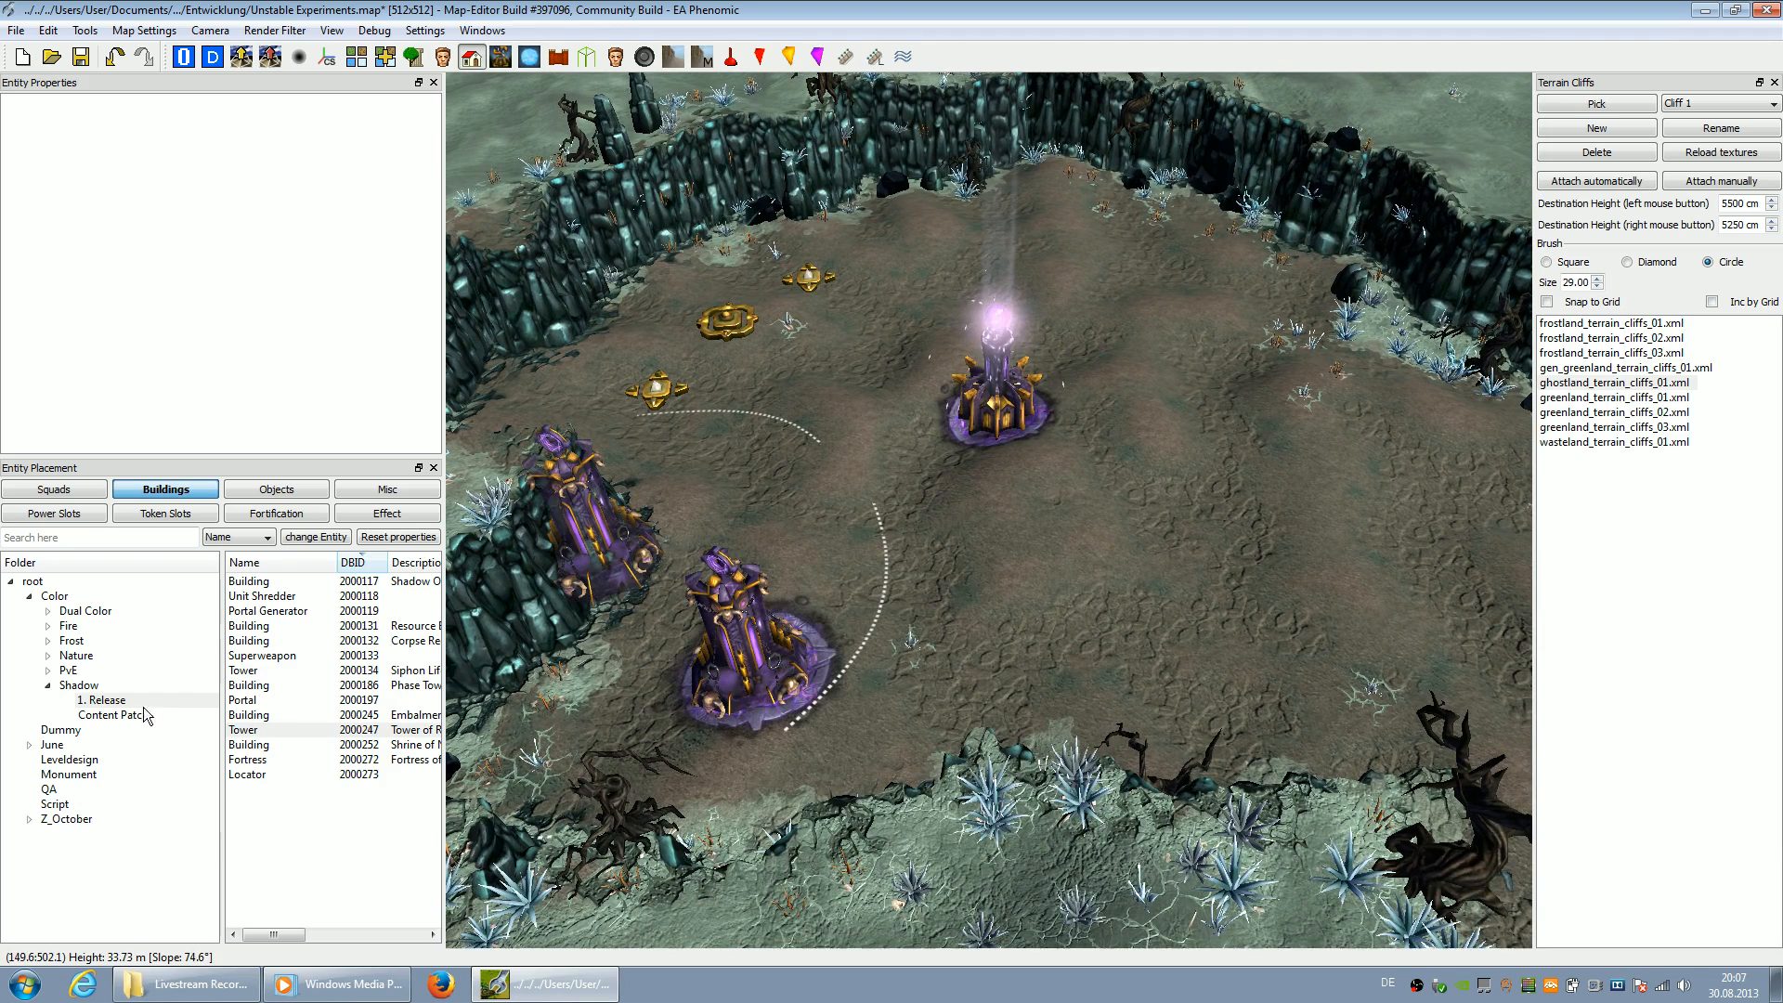
# Place three Undead squads with DBID 2000208 and two Undead squads with DBID 2000512 east and southeast of the Shadow Orb
pyautogui.click(49, 685)
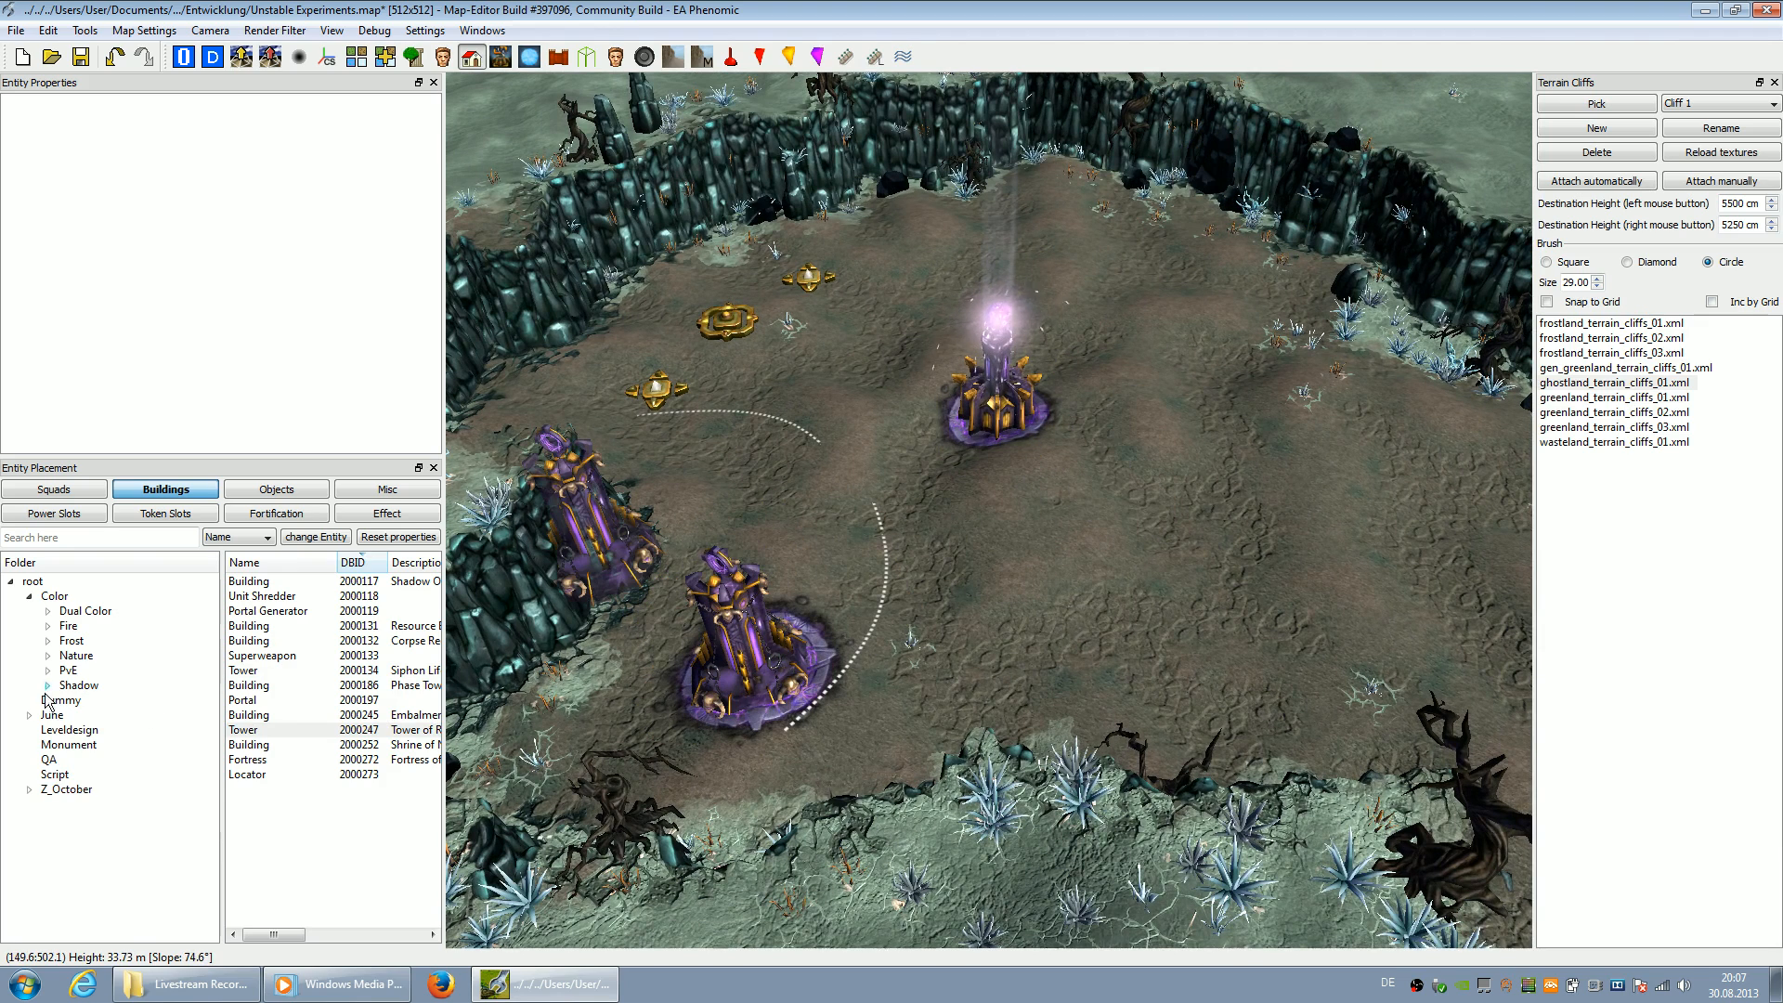
pyautogui.click(74, 495)
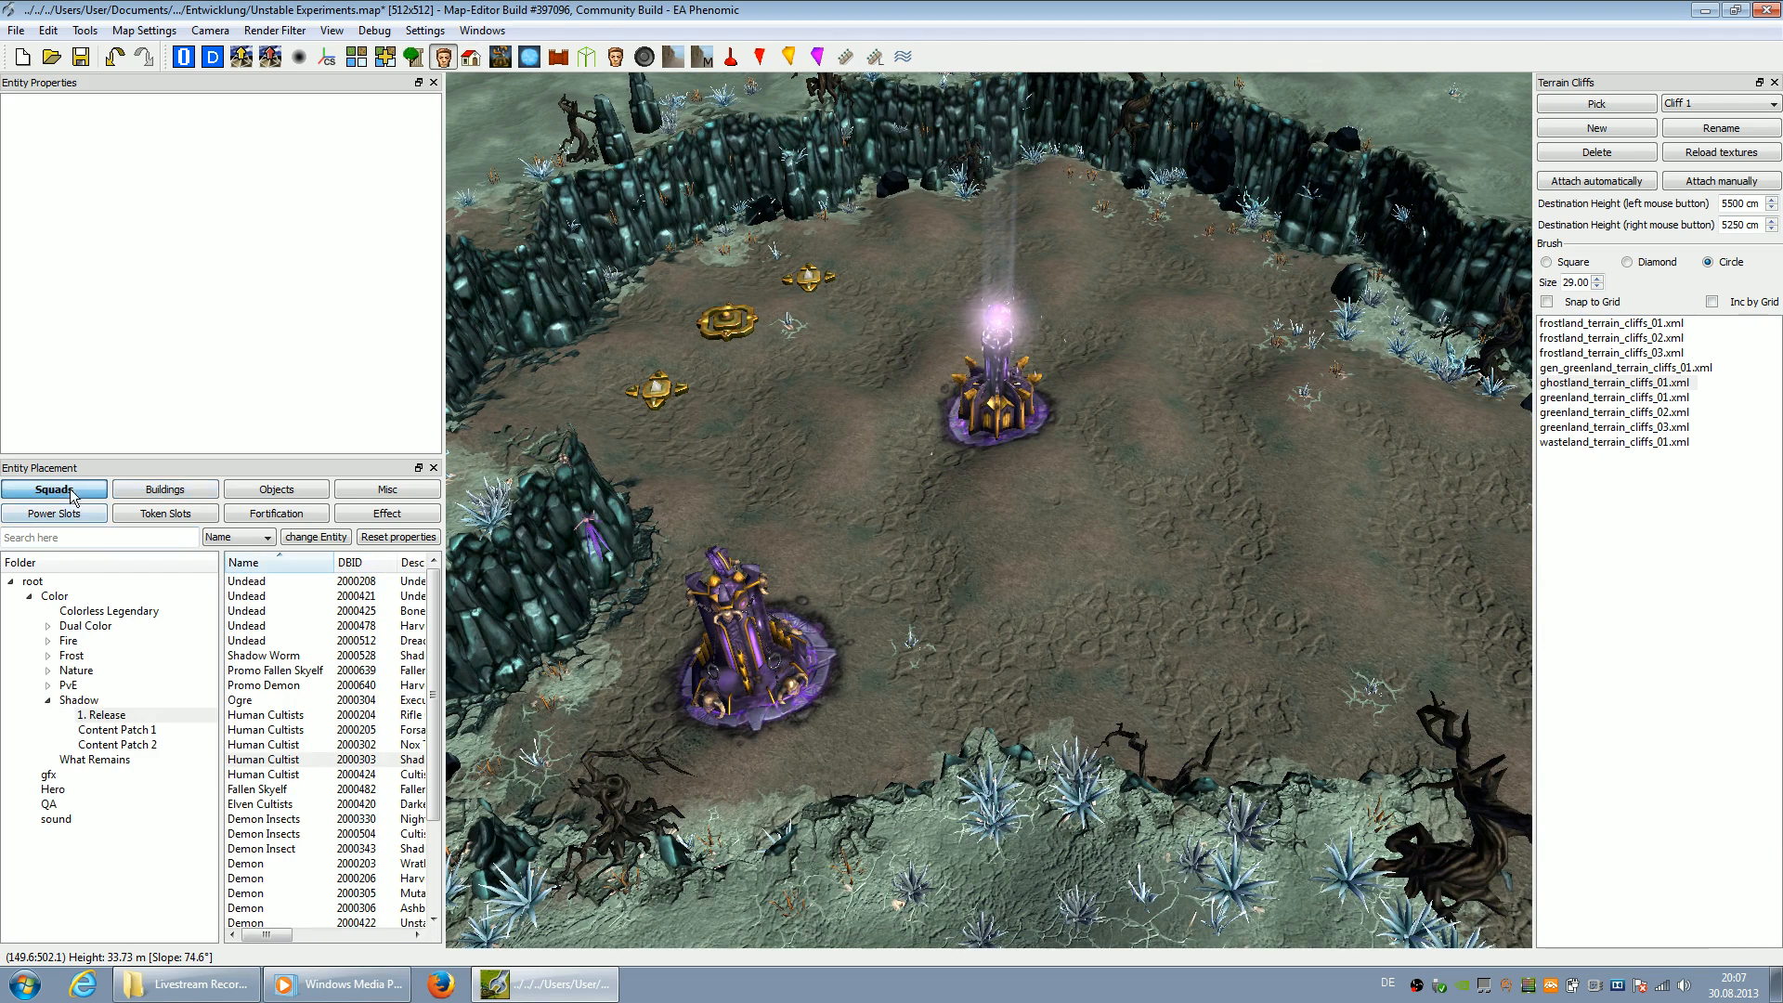
pyautogui.click(260, 585)
pyautogui.press('Down')
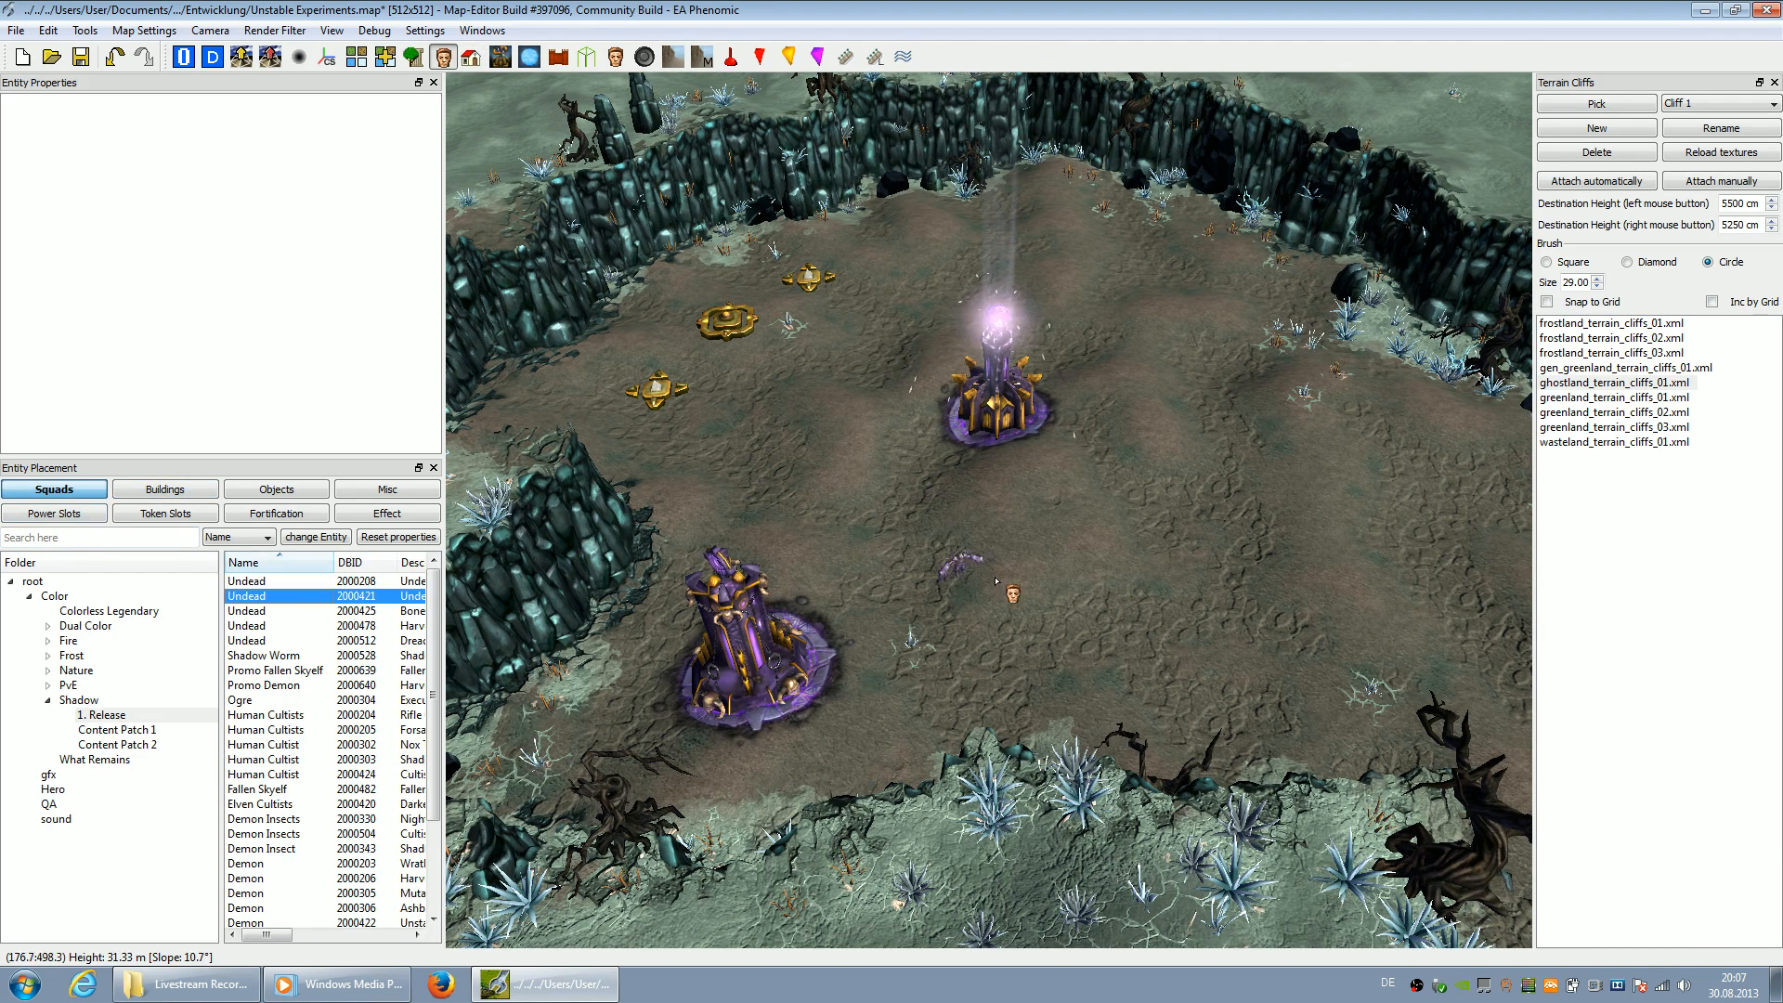
pyautogui.press('Up')
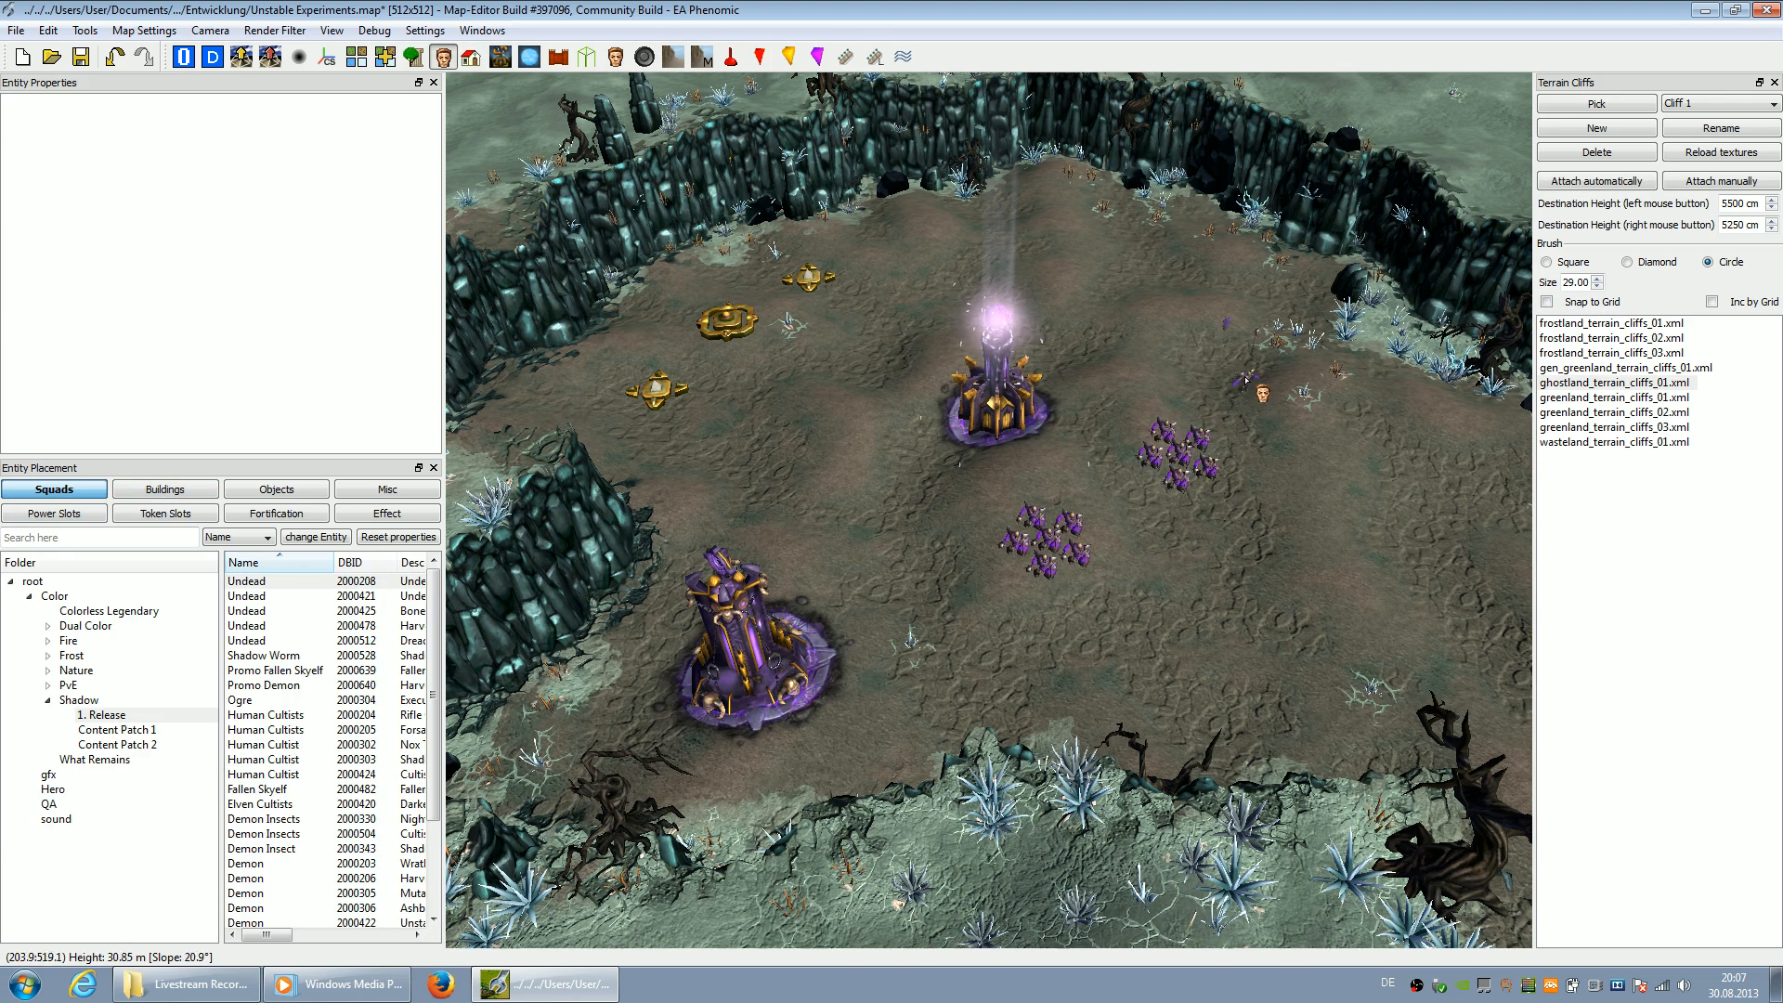
pyautogui.click(280, 657)
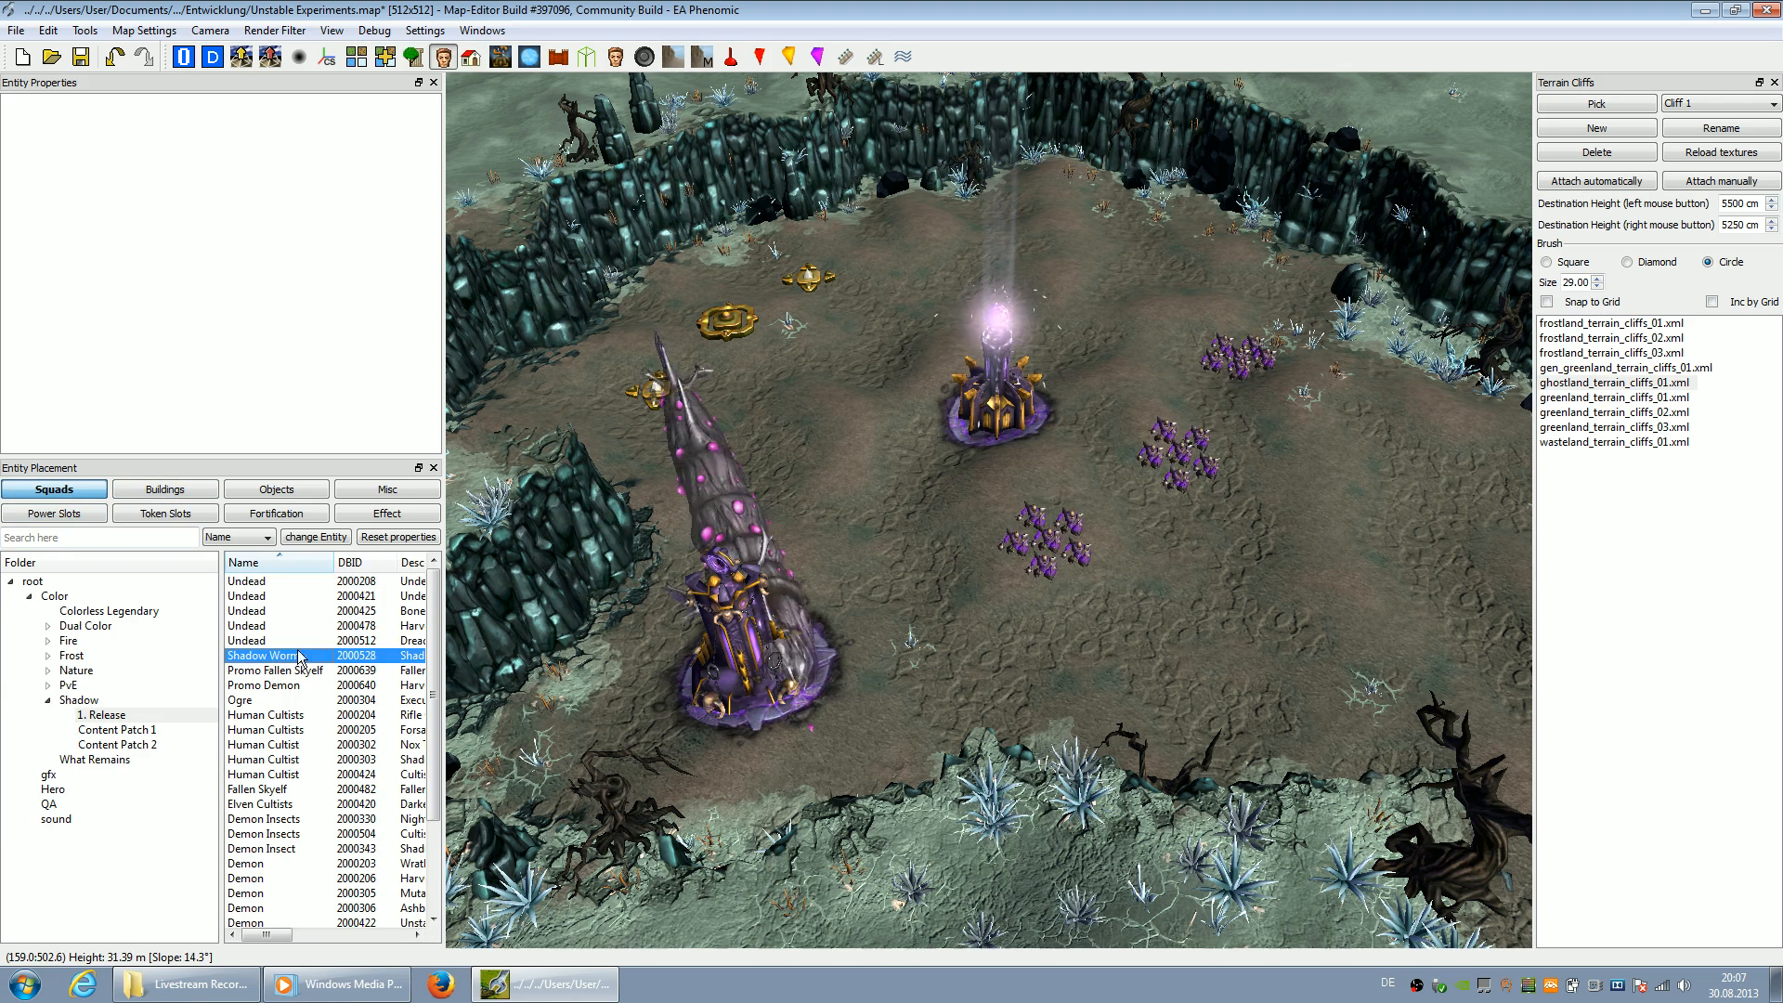
pyautogui.press('Up')
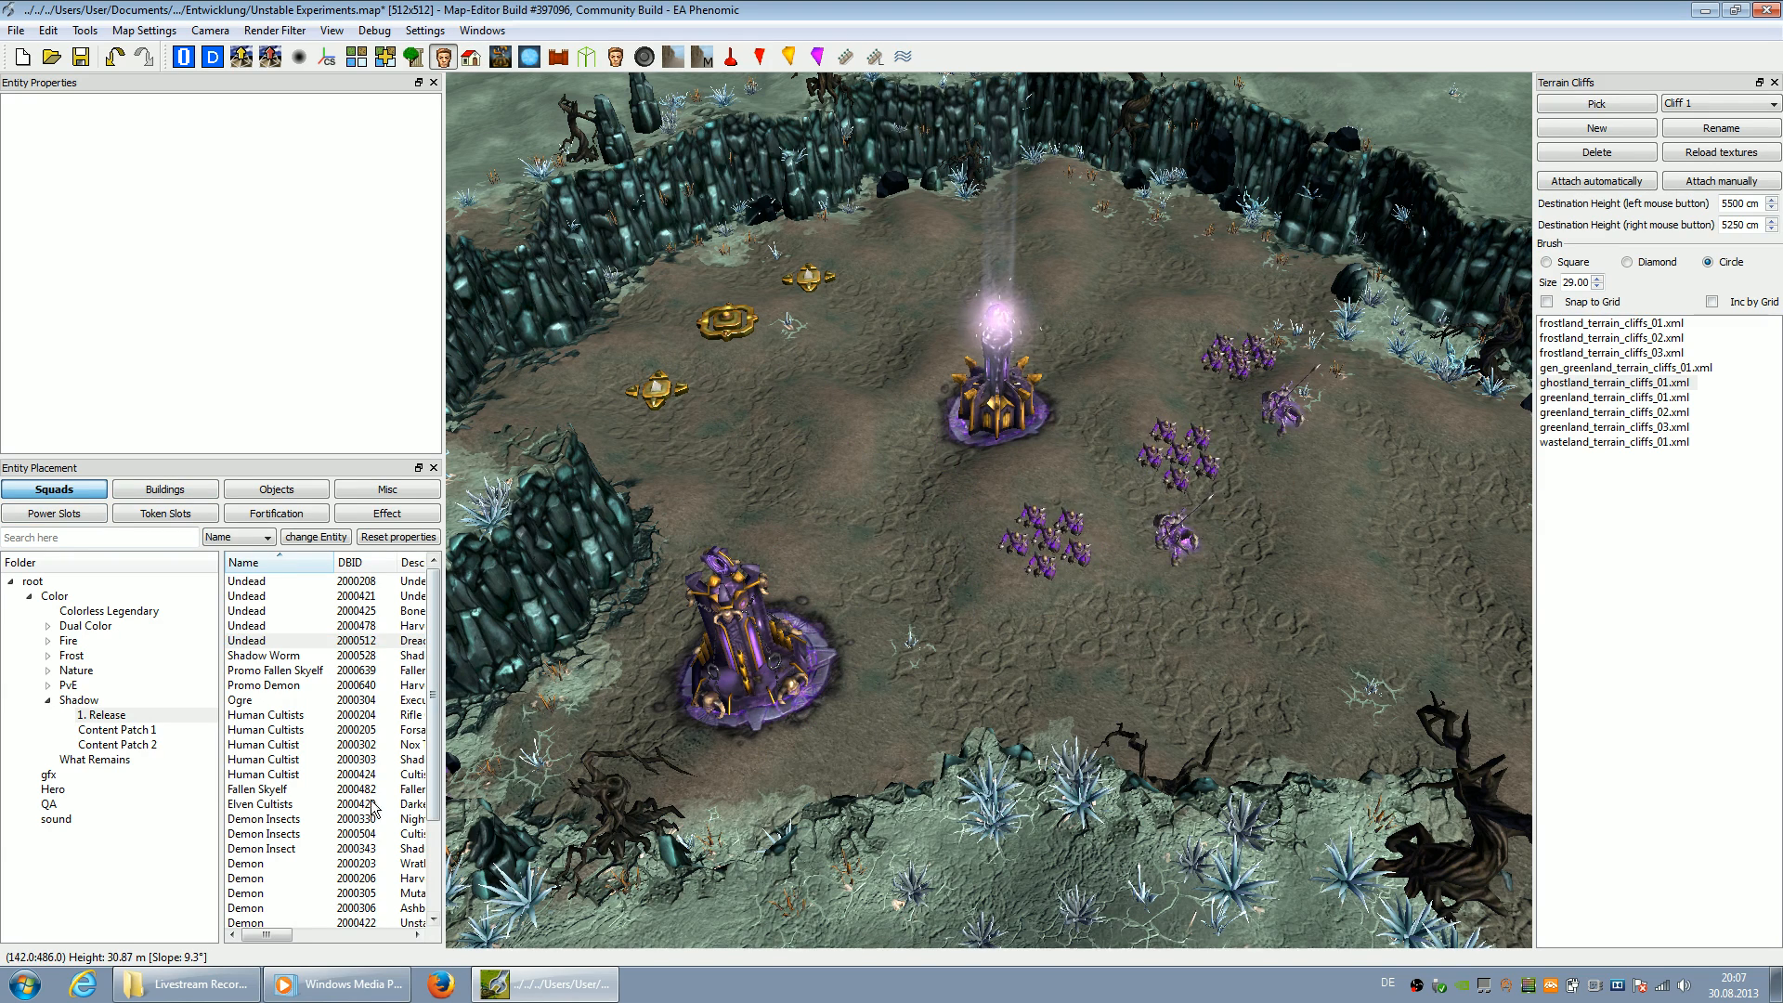
# Place four Human Cultists squads with DBID 2000205 around the Shadow Orb, behind the Undead squads
pyautogui.click(286, 746)
pyautogui.press('Down')
pyautogui.press('Down')
pyautogui.press('Down')
pyautogui.press('Down')
pyautogui.press('Down')
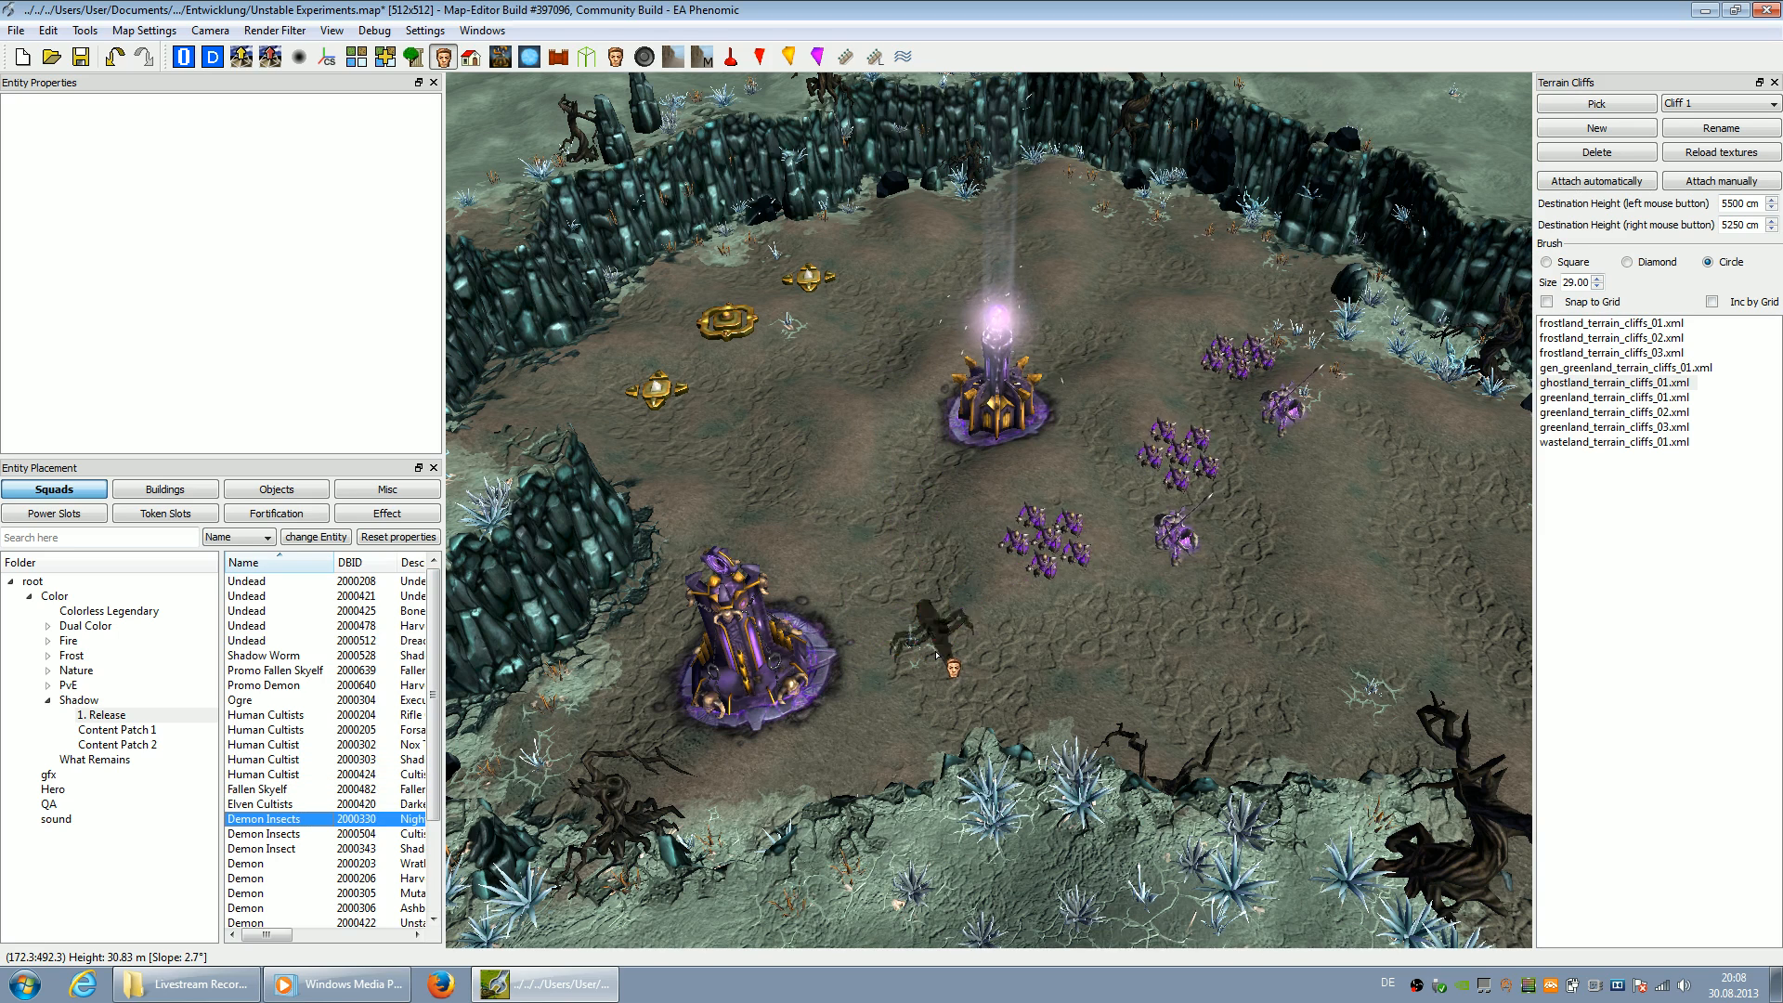
pyautogui.press('Up')
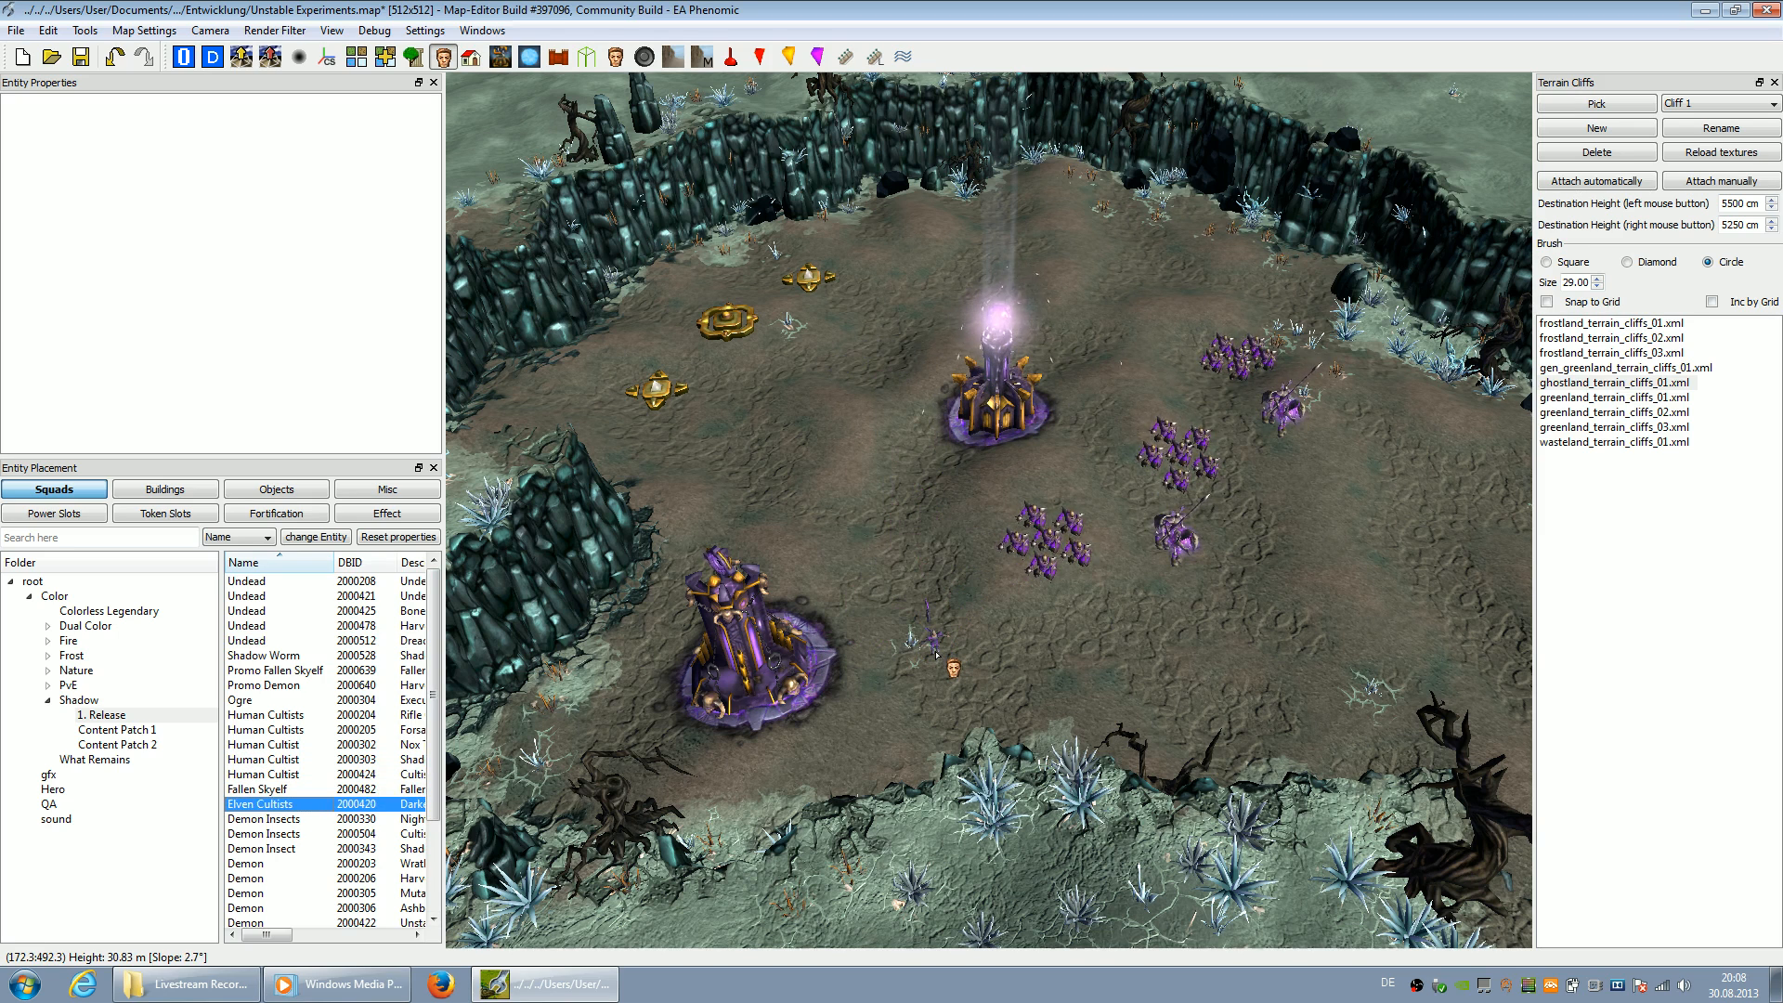
pyautogui.press('Up')
pyautogui.press('Up')
pyautogui.press('Up')
pyautogui.press('Up')
pyautogui.press('Up')
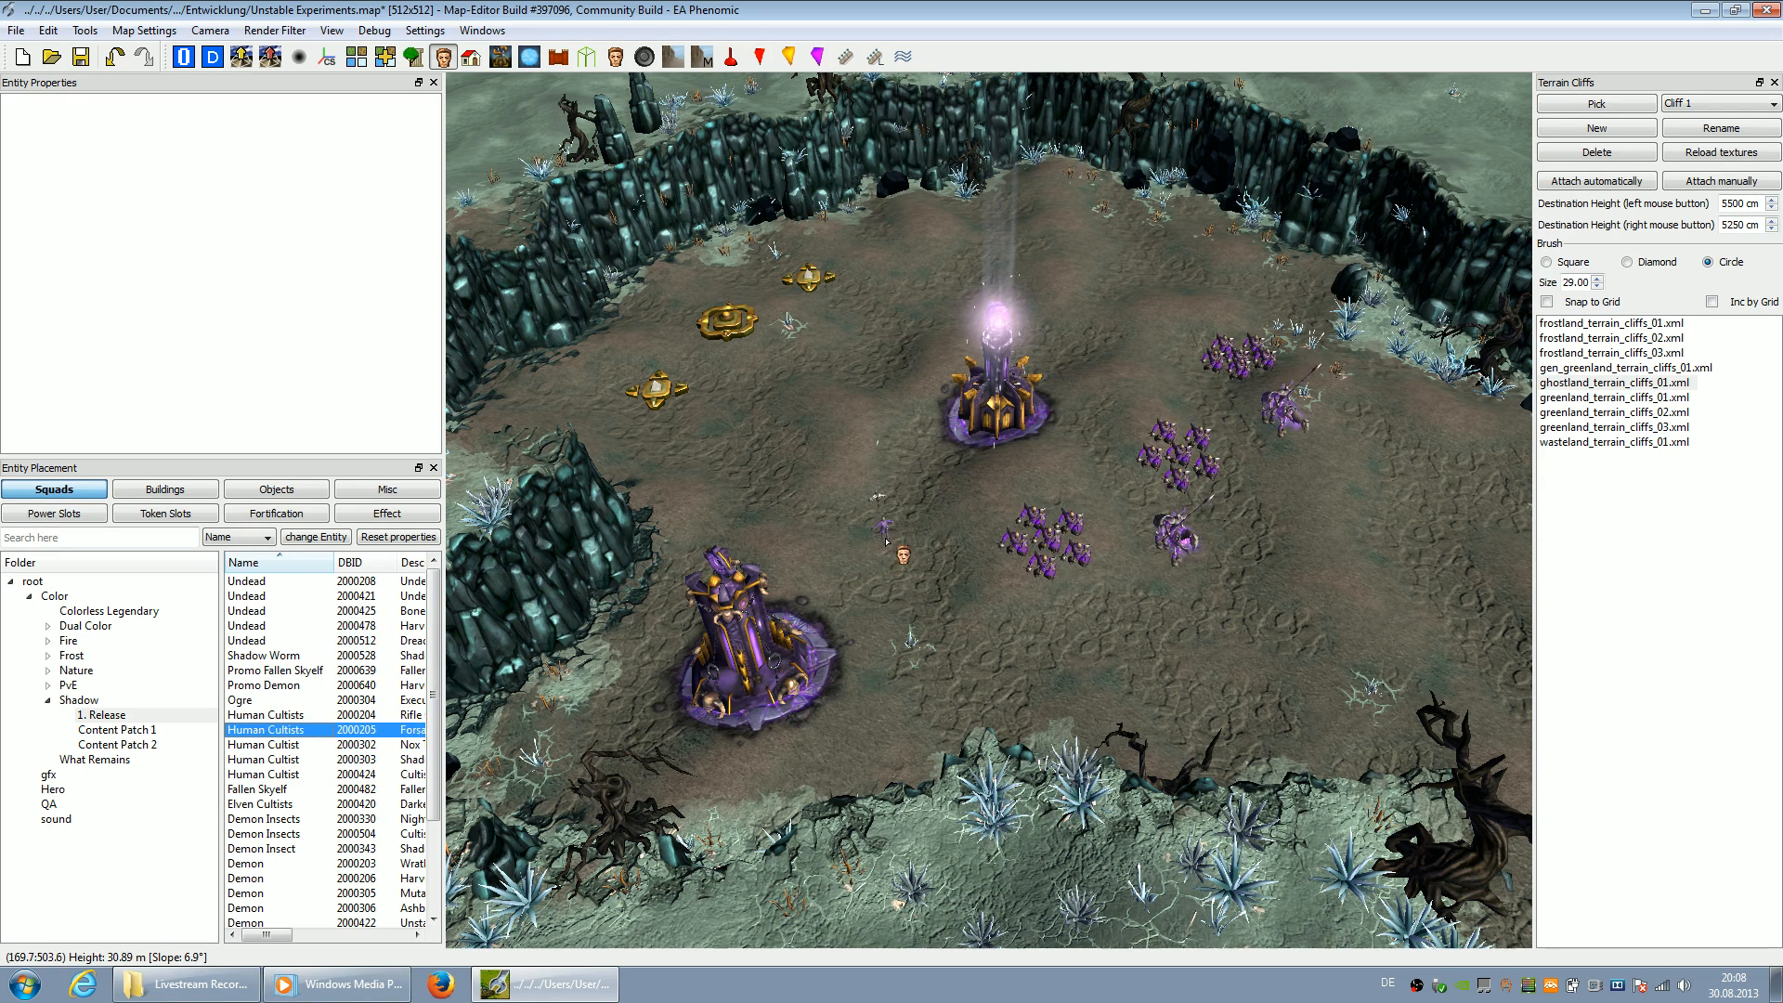
pyautogui.click(887, 542)
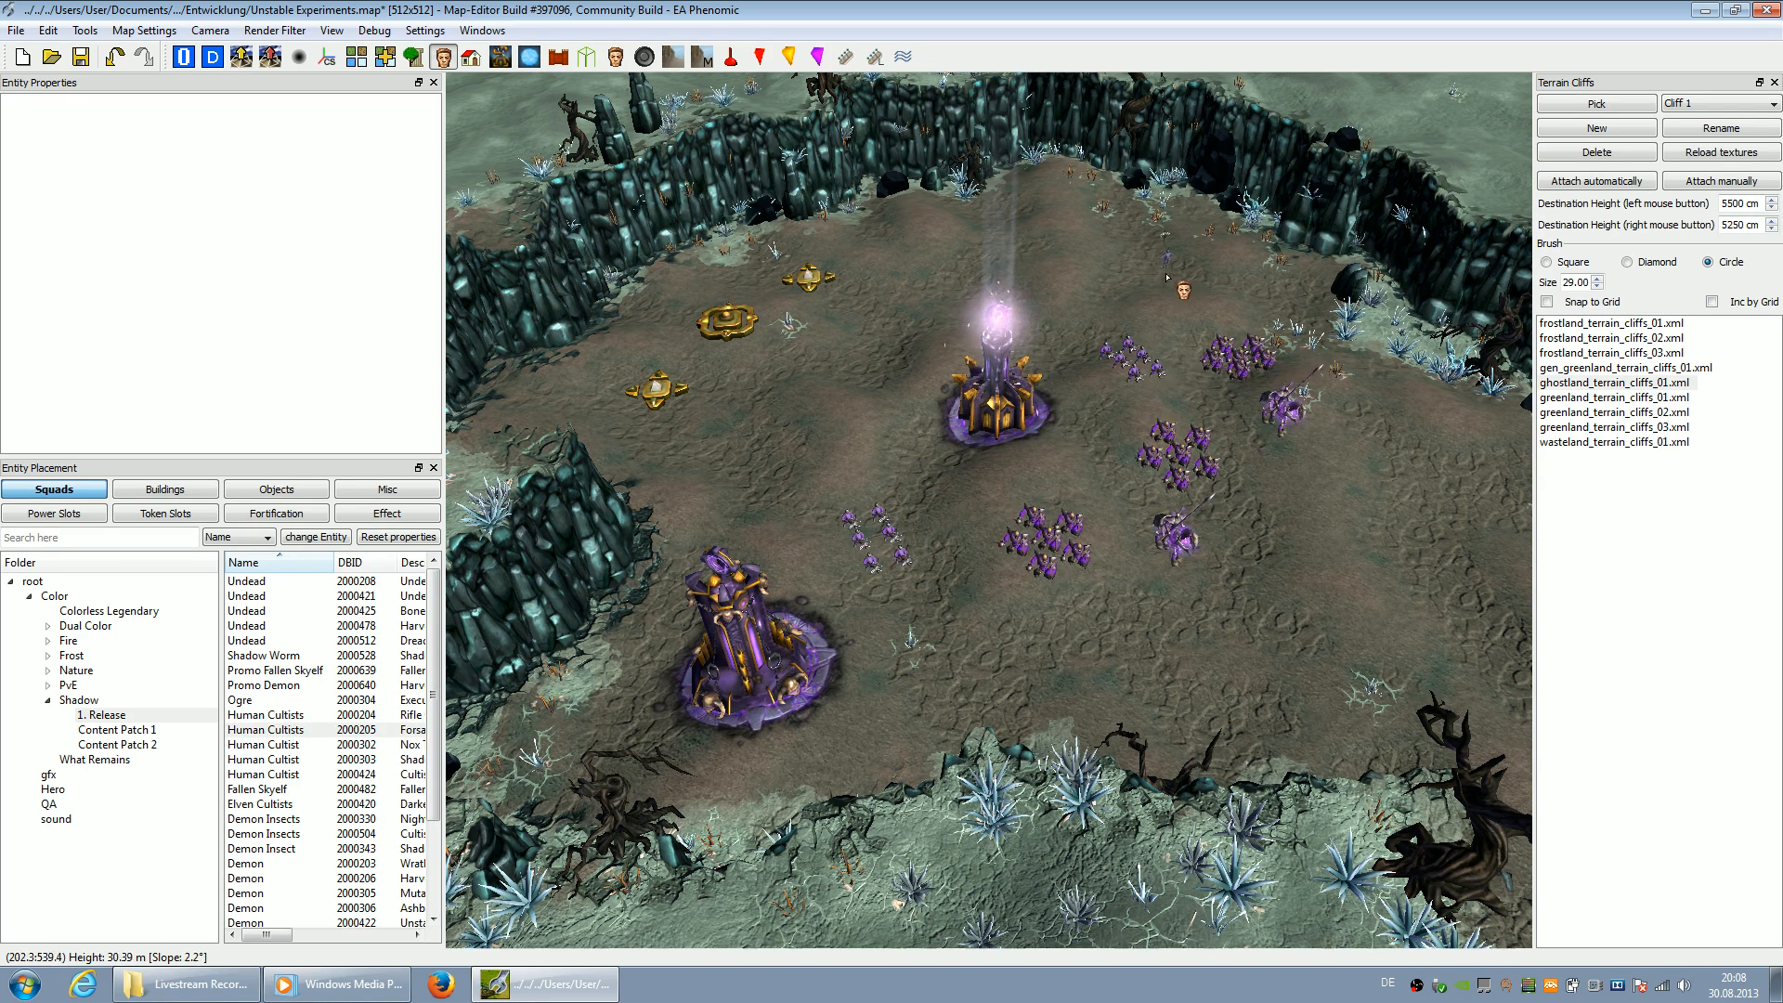
pyautogui.press('Right')
pyautogui.press('Left')
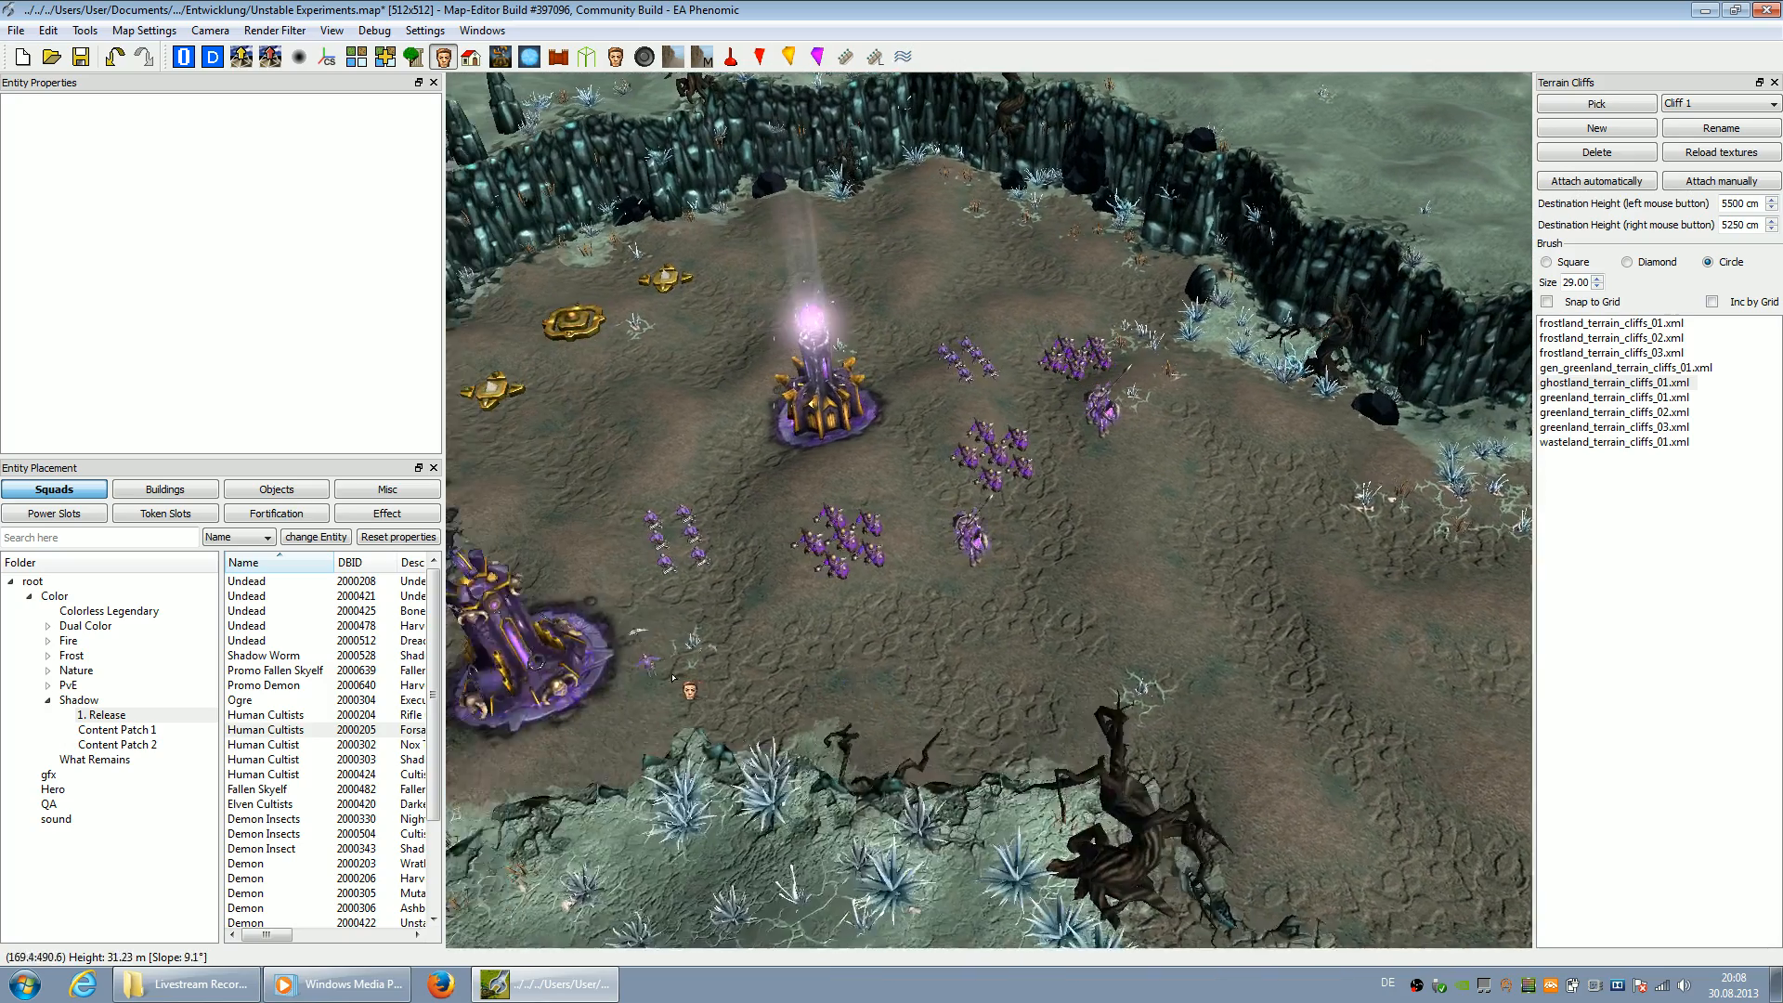
pyautogui.press('Up')
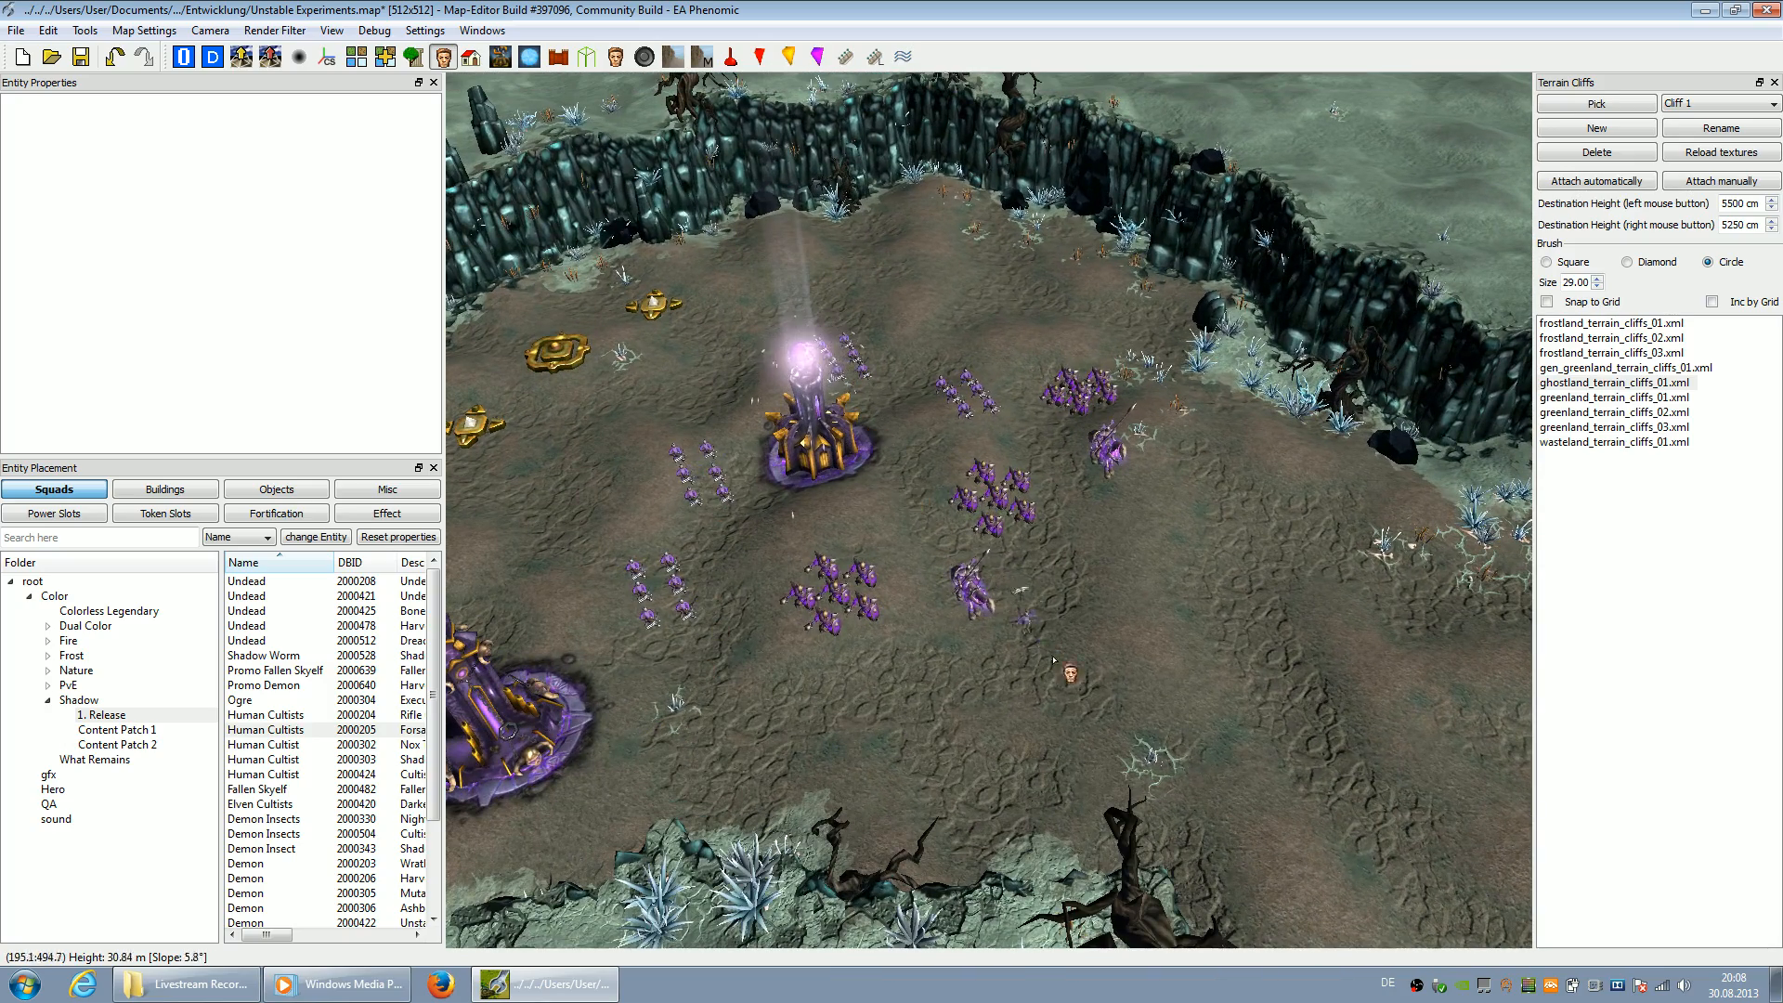
# Save the map with the newly placed towers and squads around the Shadow Orb
pyautogui.scroll(-3, 1101, 703)
pyautogui.press('Down')
pyautogui.press('Right')
pyautogui.scroll(-2, 1102, 703)
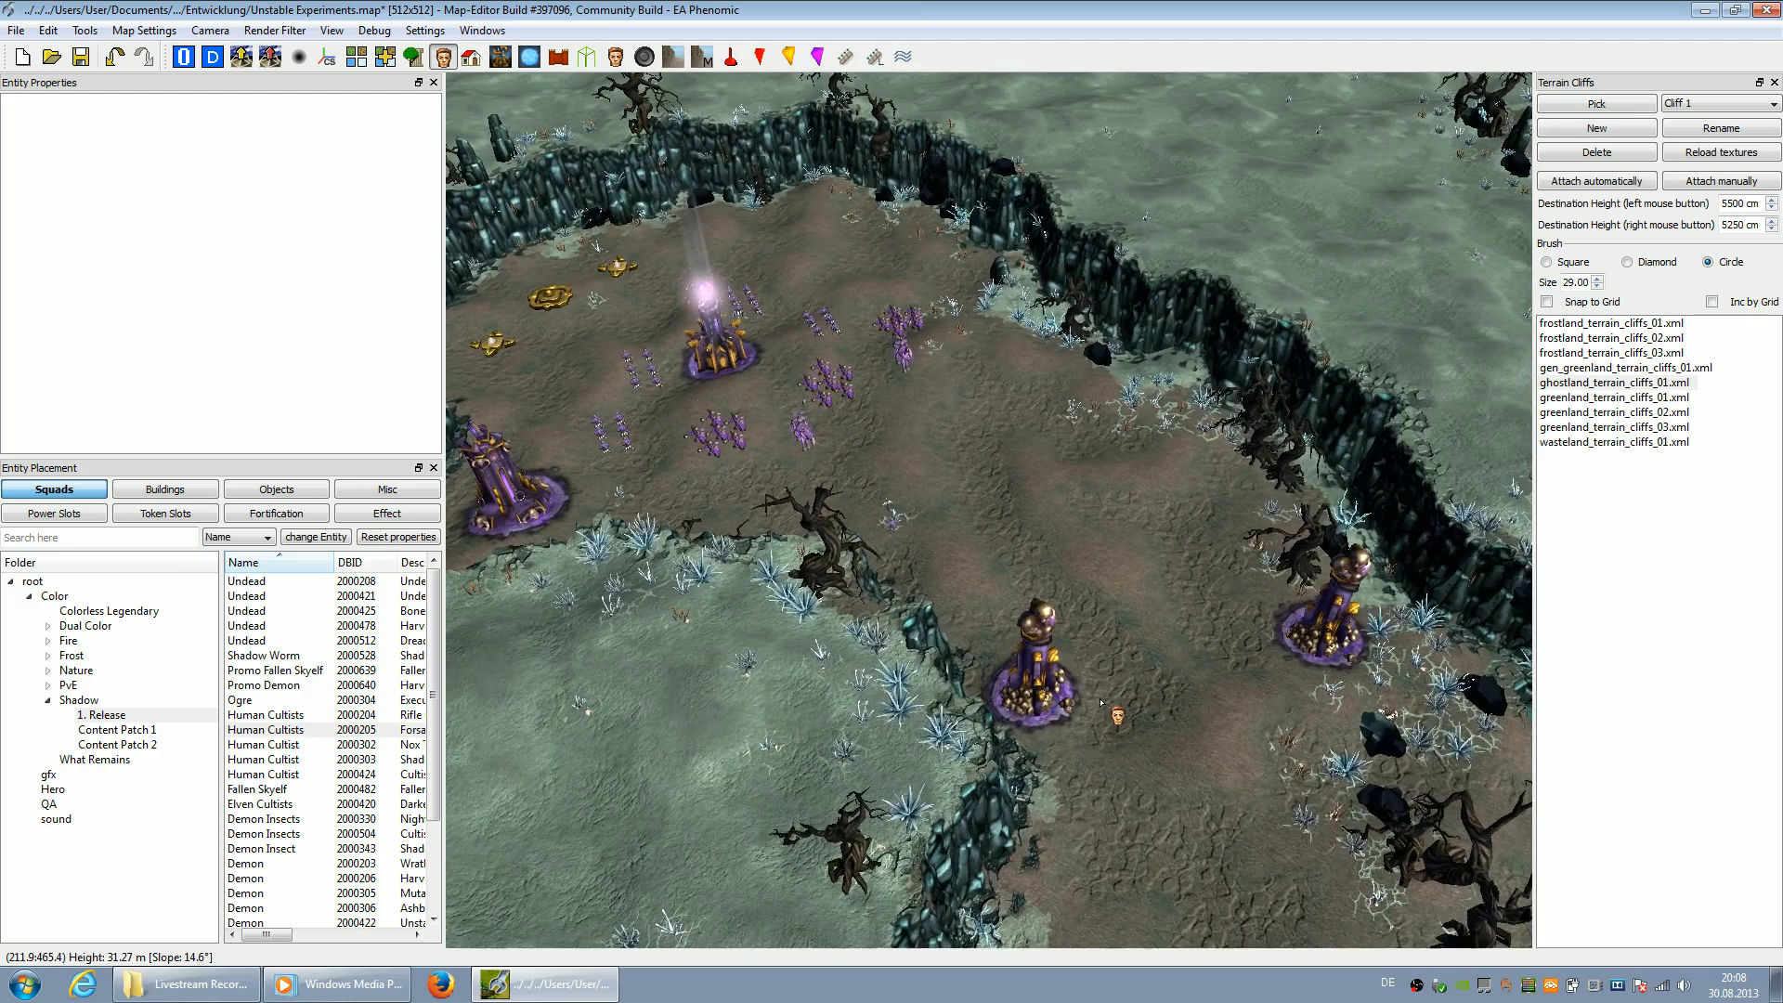
pyautogui.press('Right')
pyautogui.press('Down')
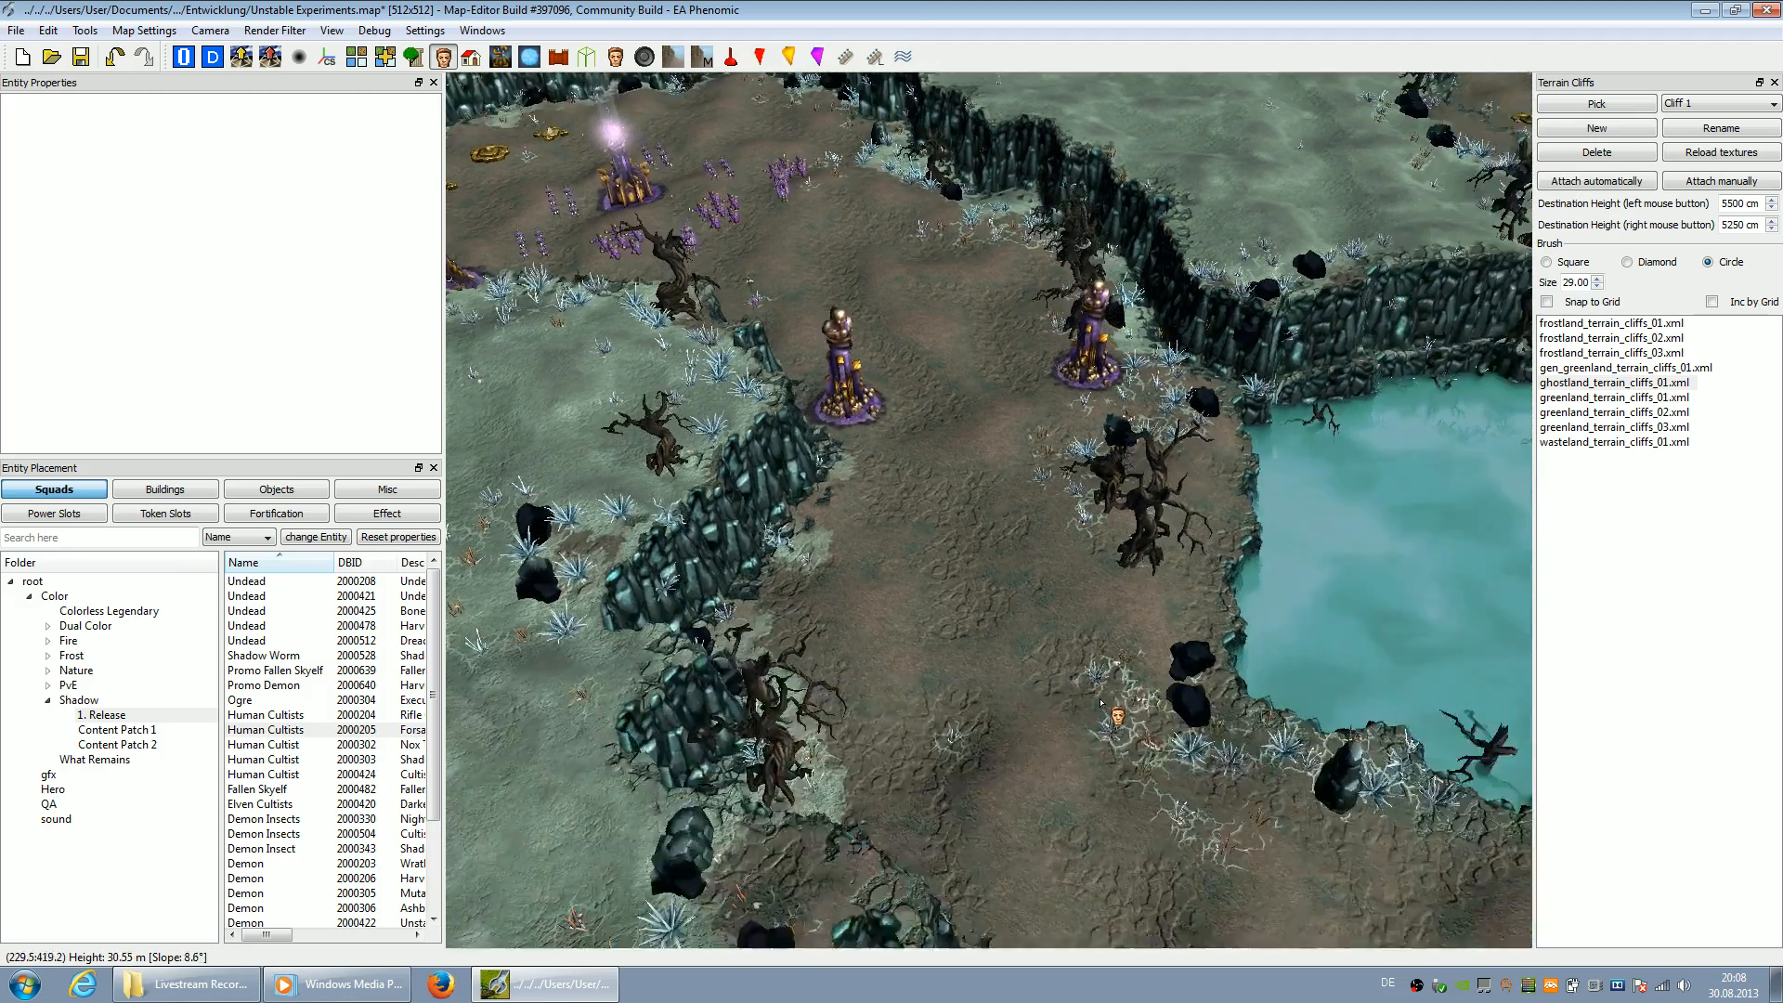
pyautogui.scroll(-3, 1101, 703)
pyautogui.press('Right')
pyautogui.press('Down')
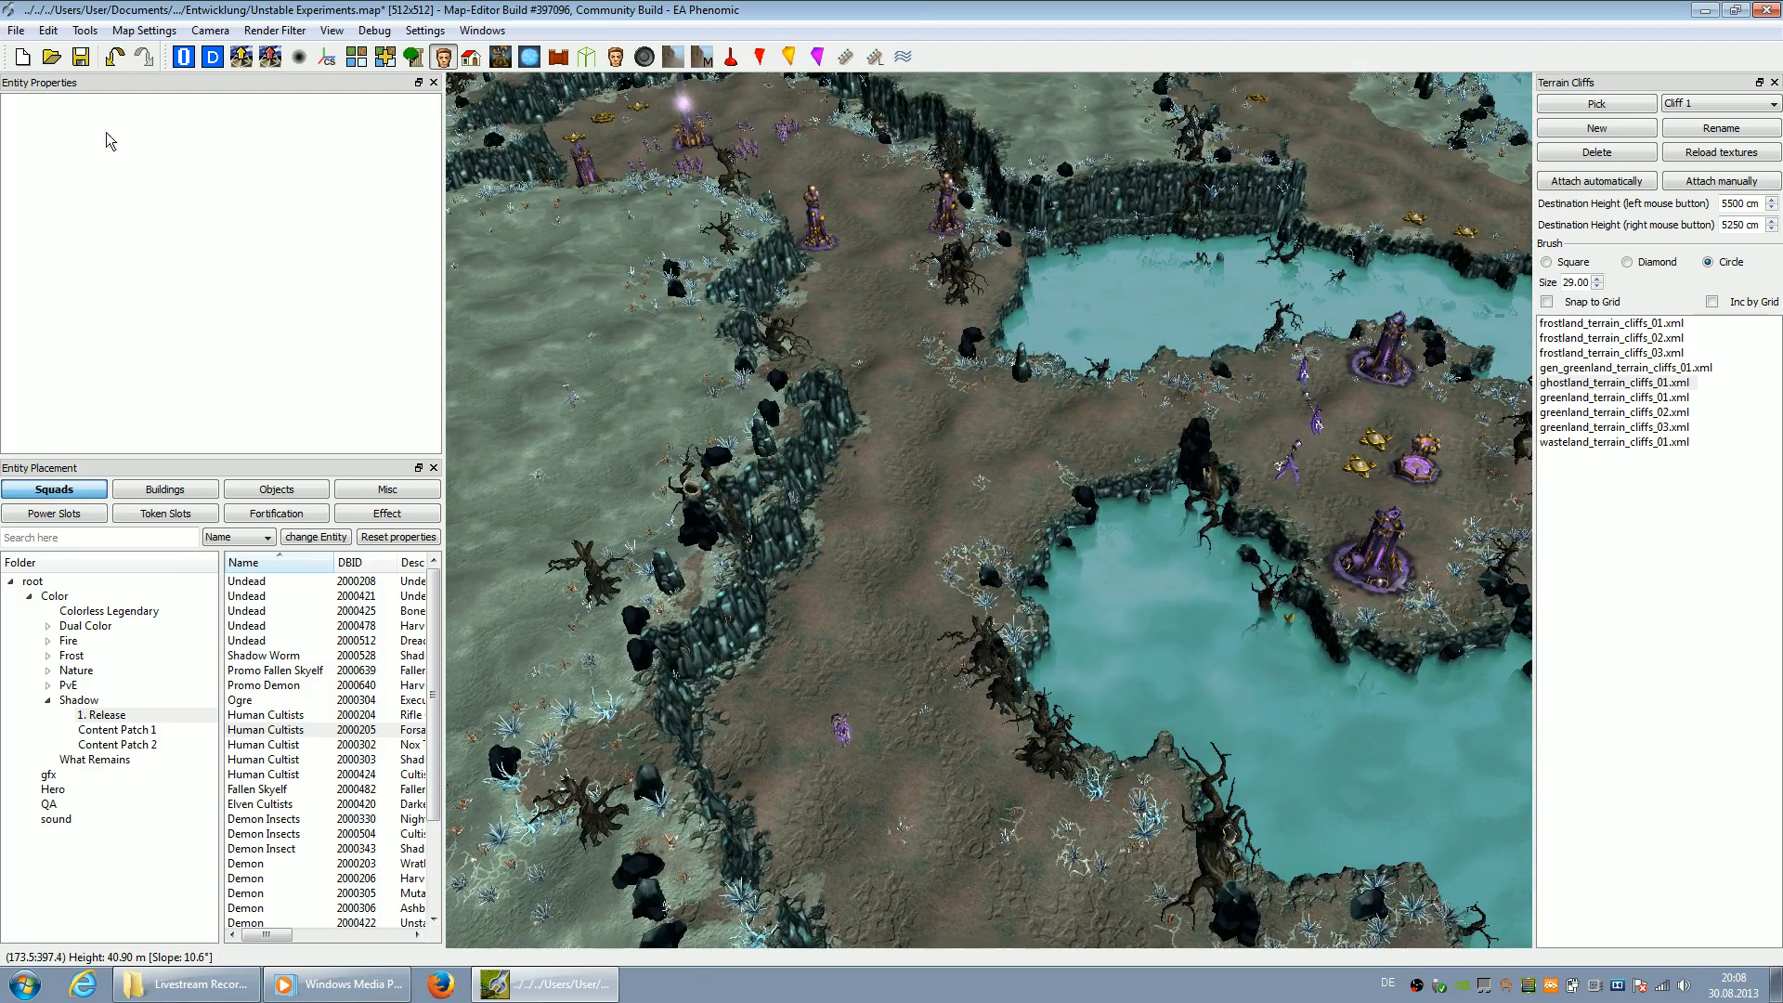
pyautogui.click(81, 56)
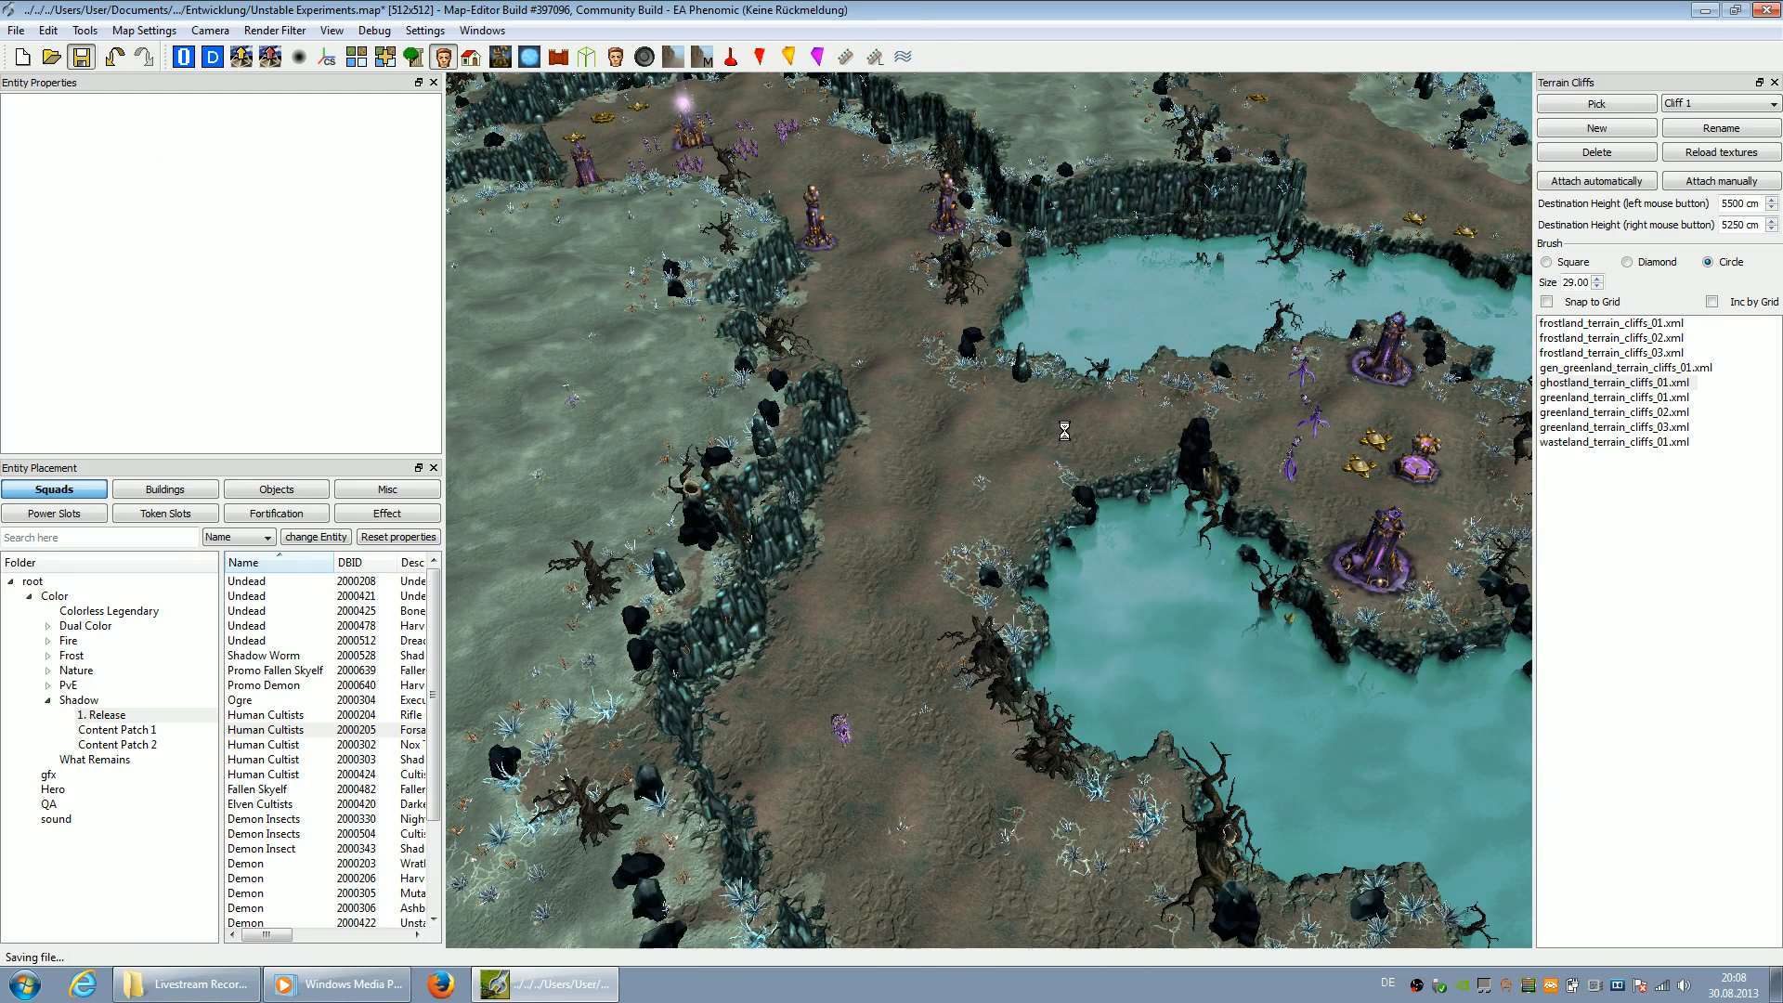
pyautogui.scroll(-1, 1069, 430)
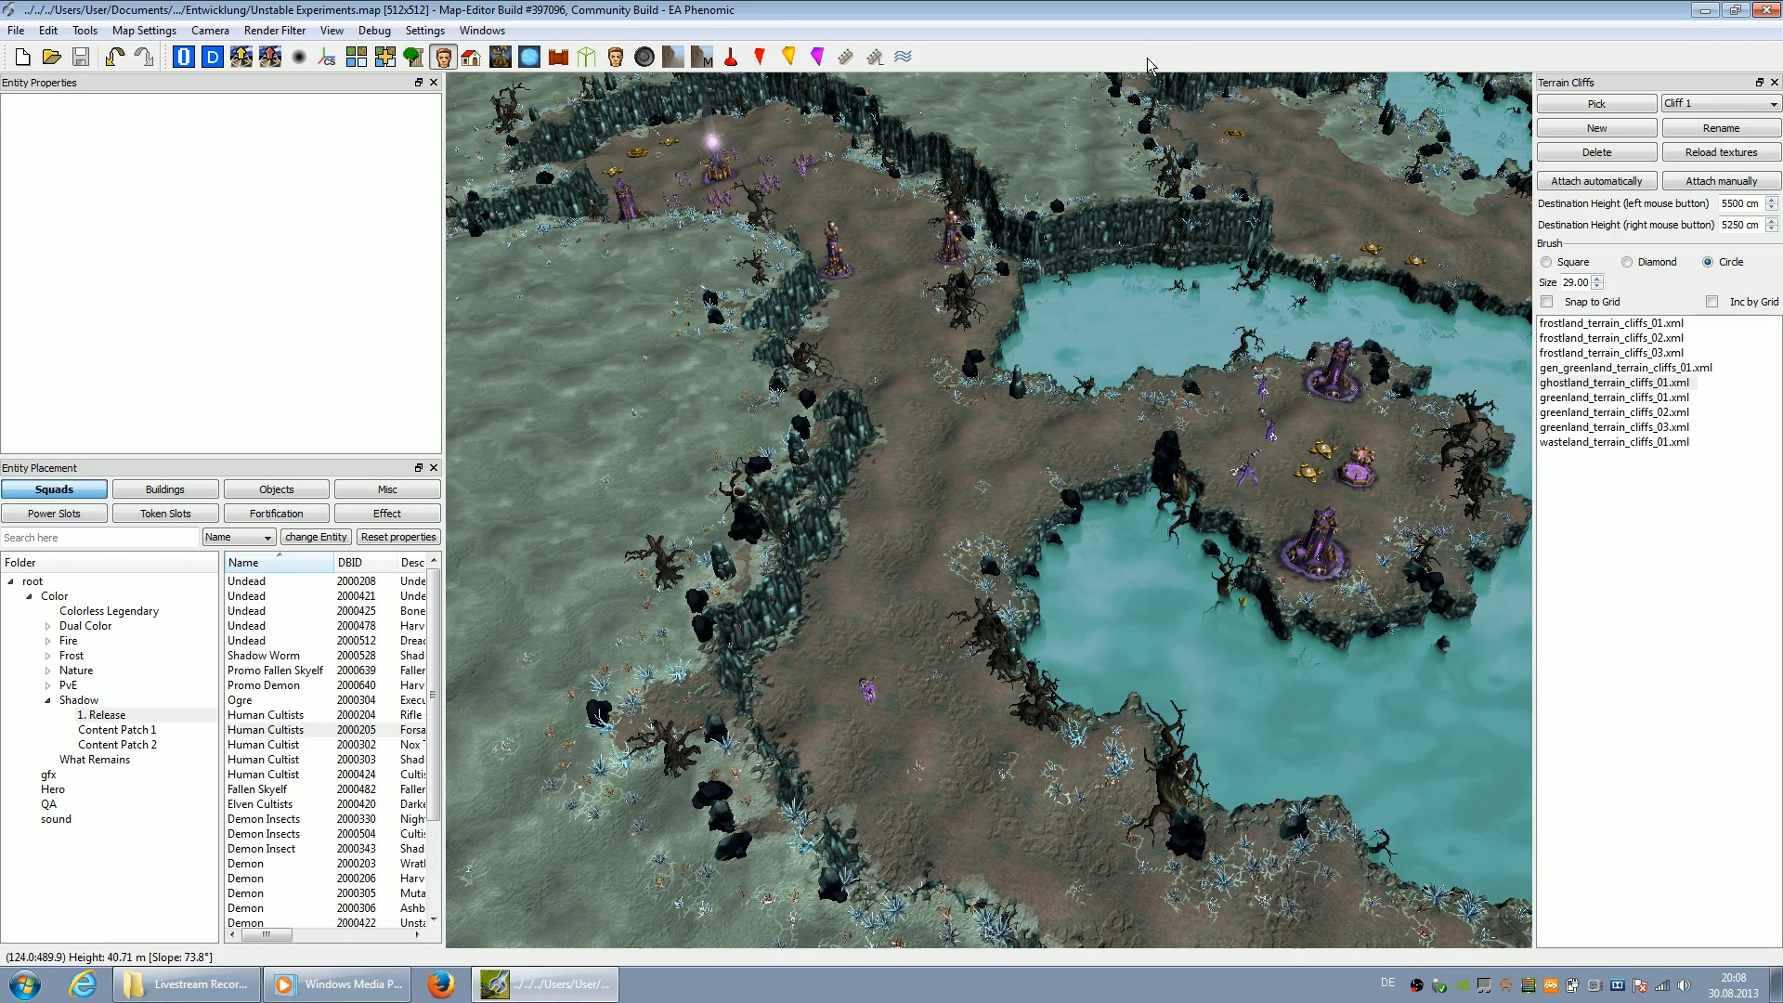
# Replace the Terrain Cliffs window with an enlarged floating Entity List and expand its Buildings group
pyautogui.click(1773, 82)
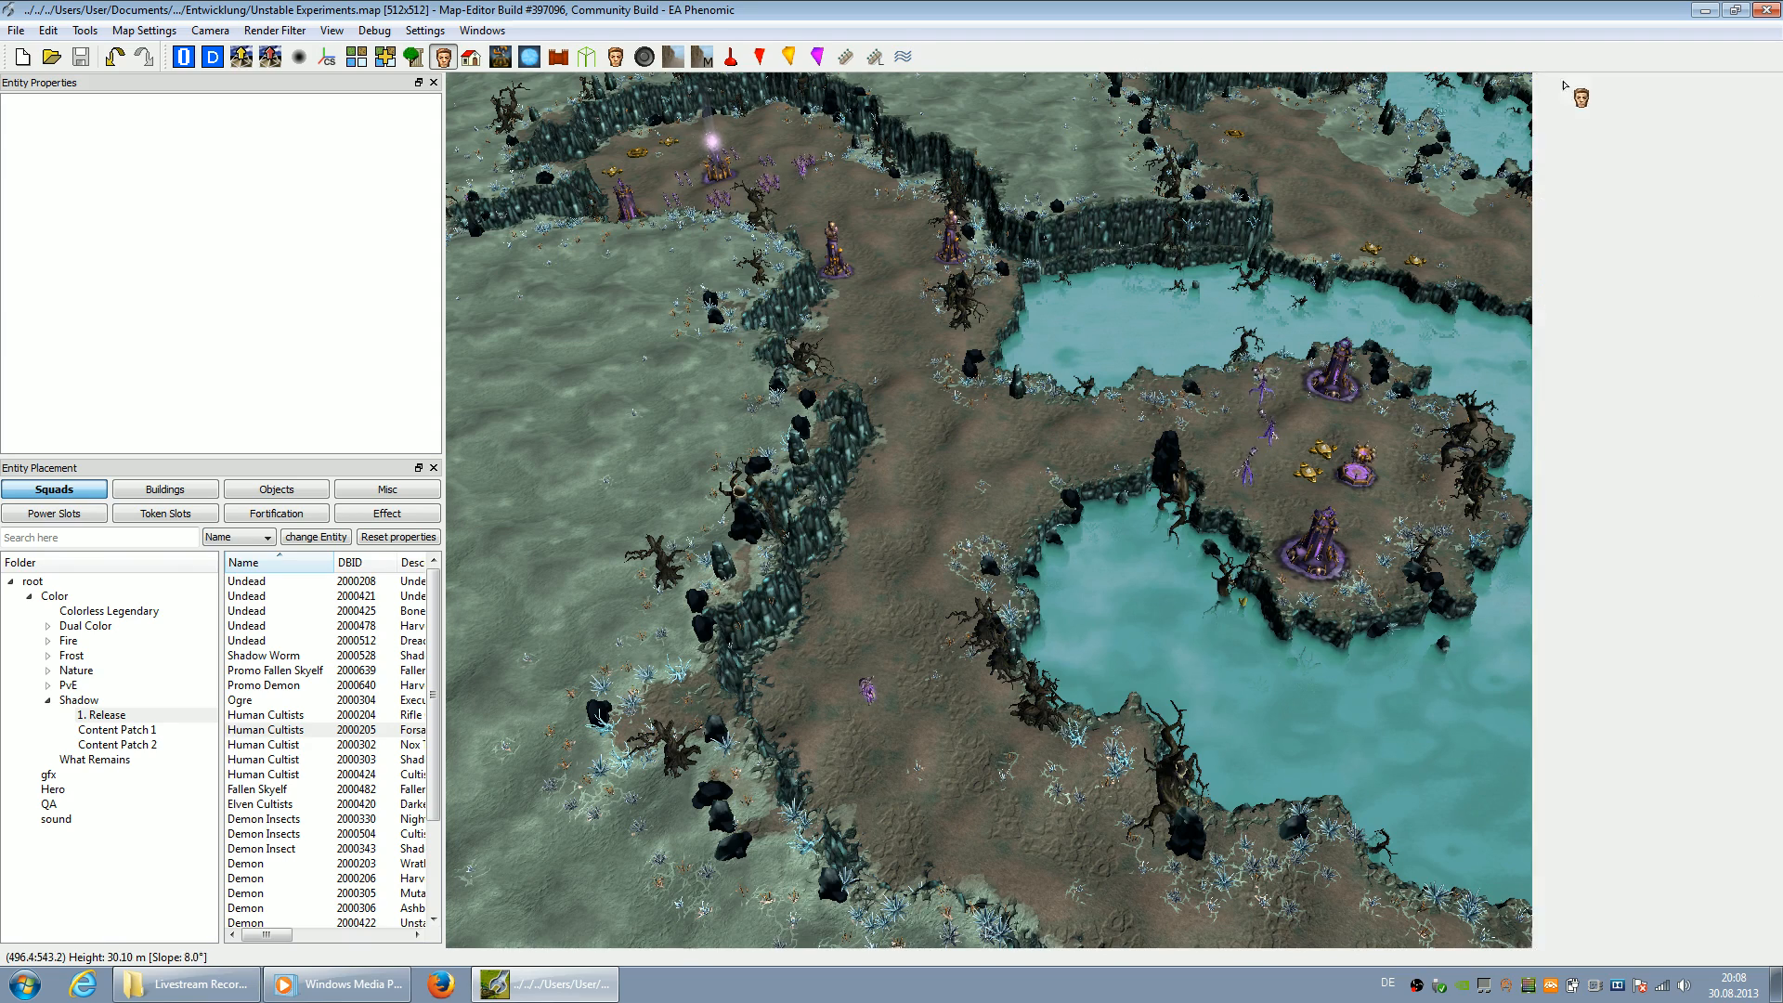
pyautogui.rightClick(1228, 59)
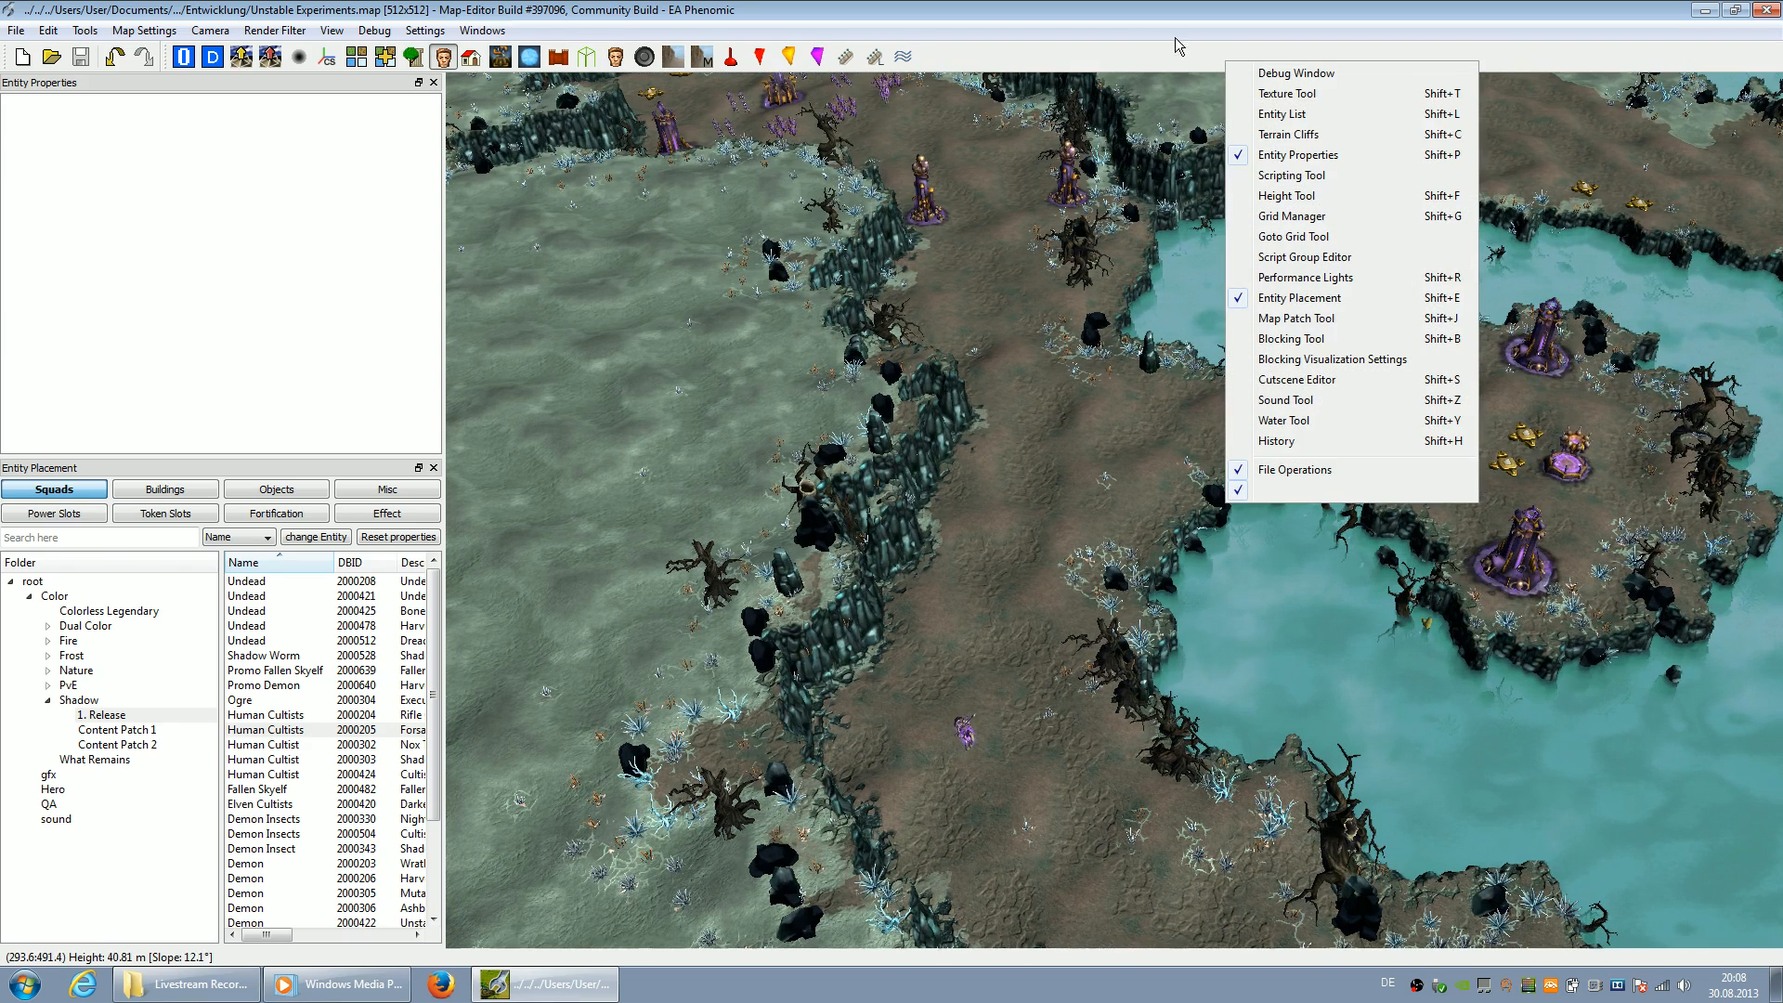
pyautogui.click(1286, 113)
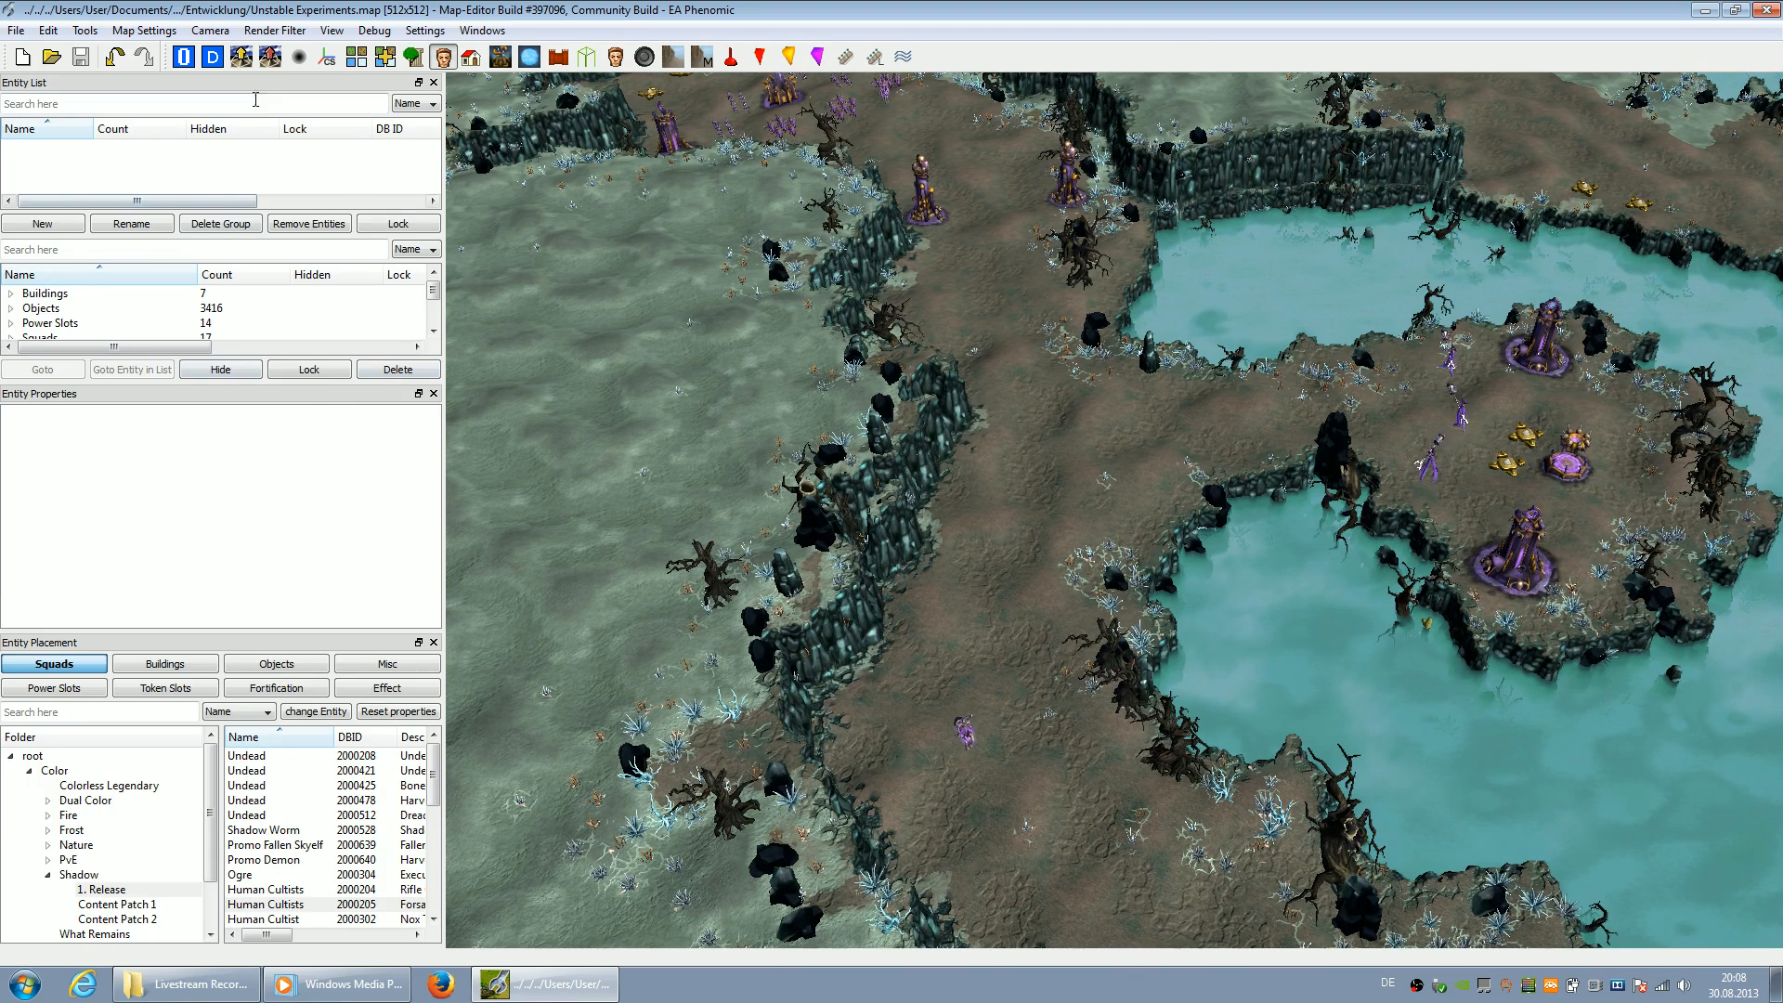
pyautogui.moveTo(251, 83); pyautogui.dragTo(1256, 161)
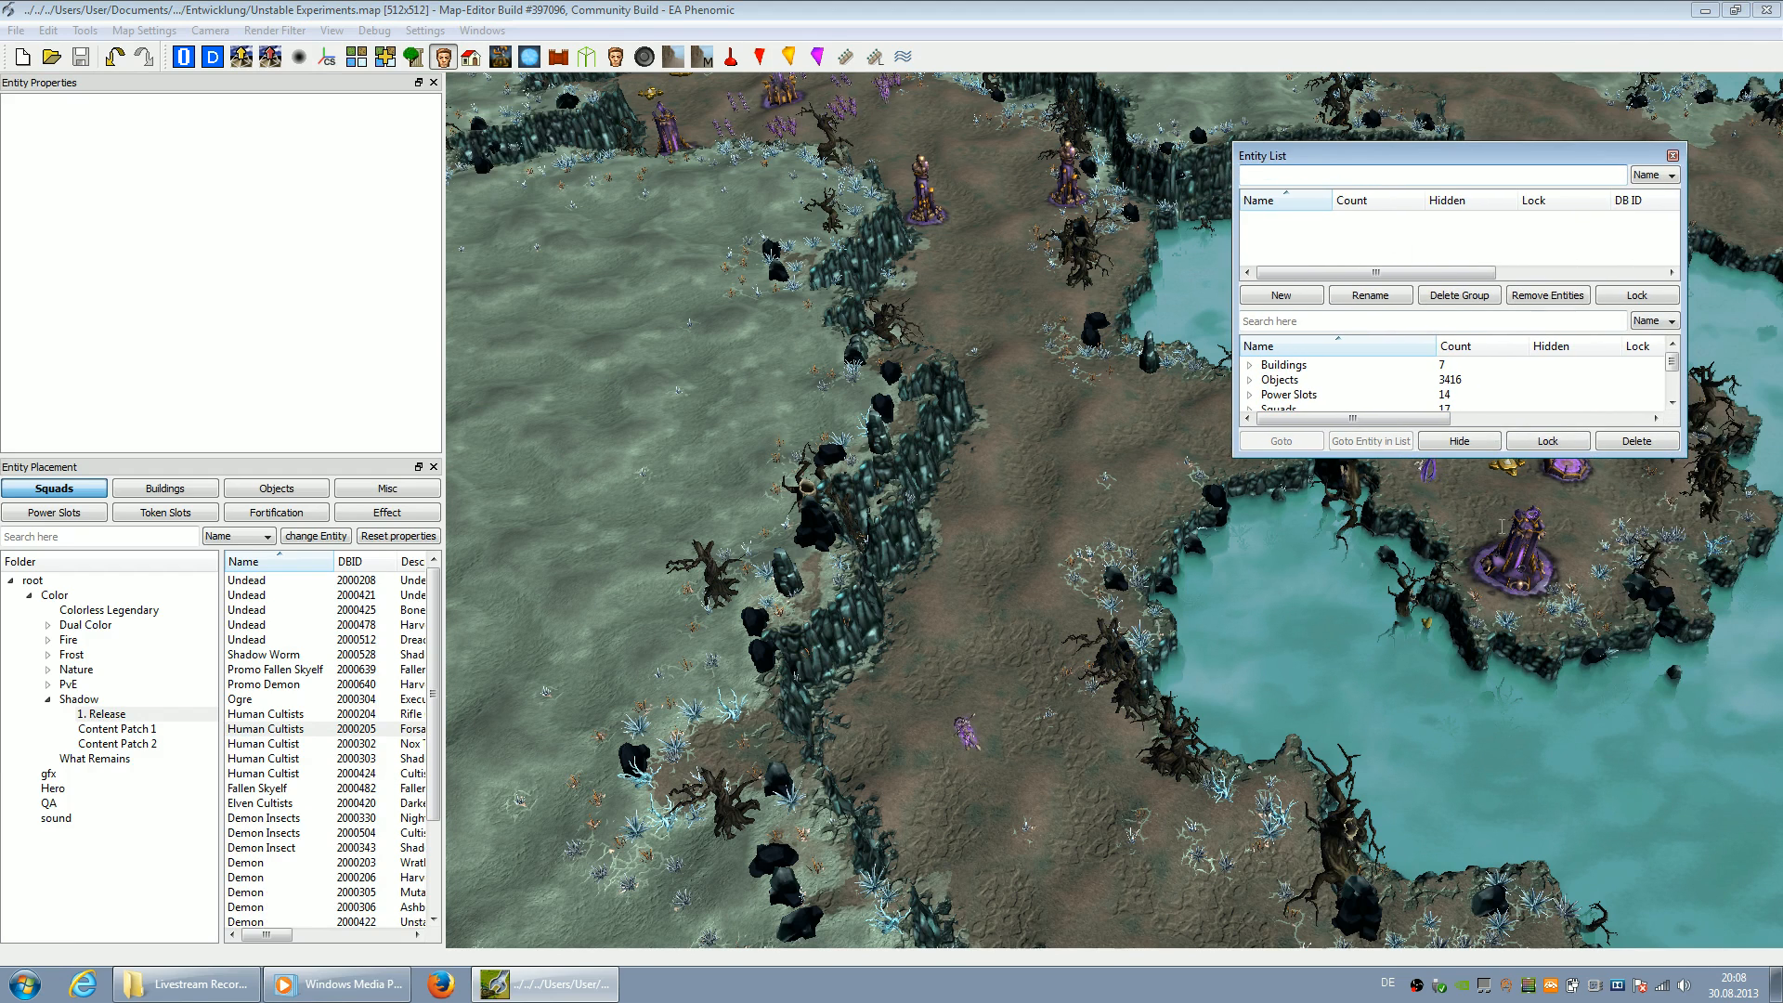
pyautogui.moveTo(1477, 459); pyautogui.dragTo(1476, 790)
pyautogui.click(1300, 534)
pyautogui.click(1249, 531)
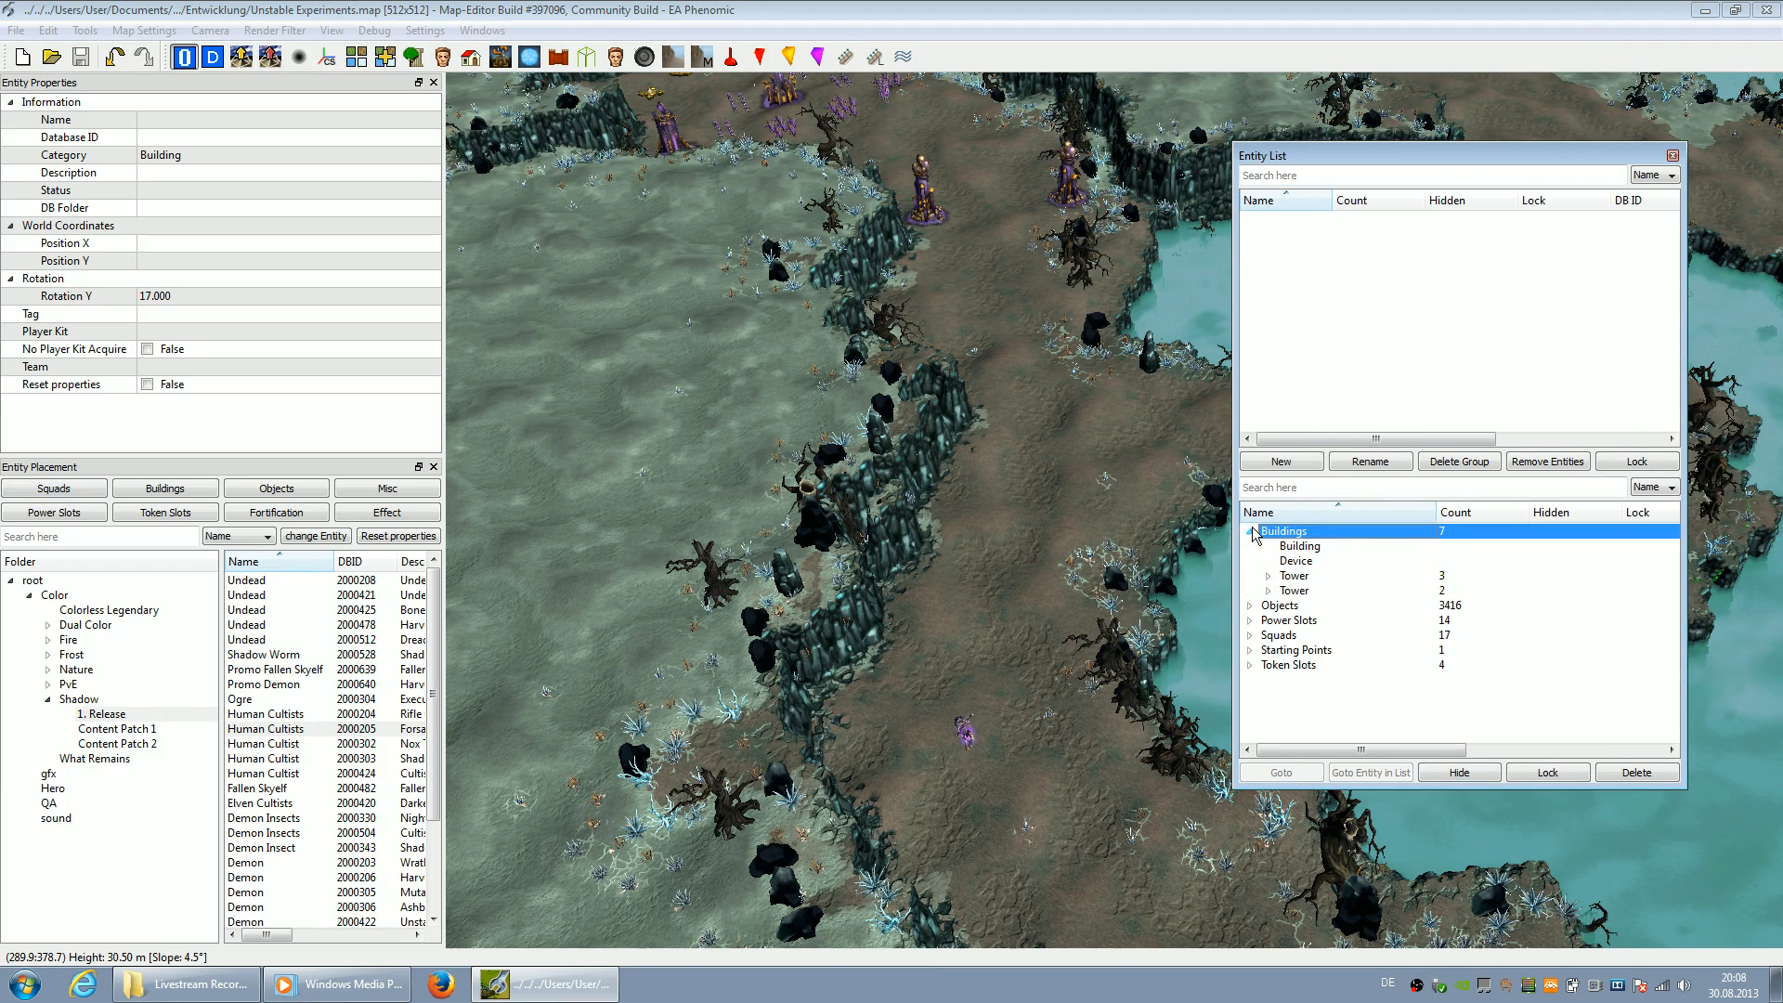
# Try to assign player kit pk_enemy1 and team tm_Enemy1 to the whole Buildings group at once
pyautogui.click(1269, 575)
pyautogui.click(1269, 575)
pyautogui.click(170, 336)
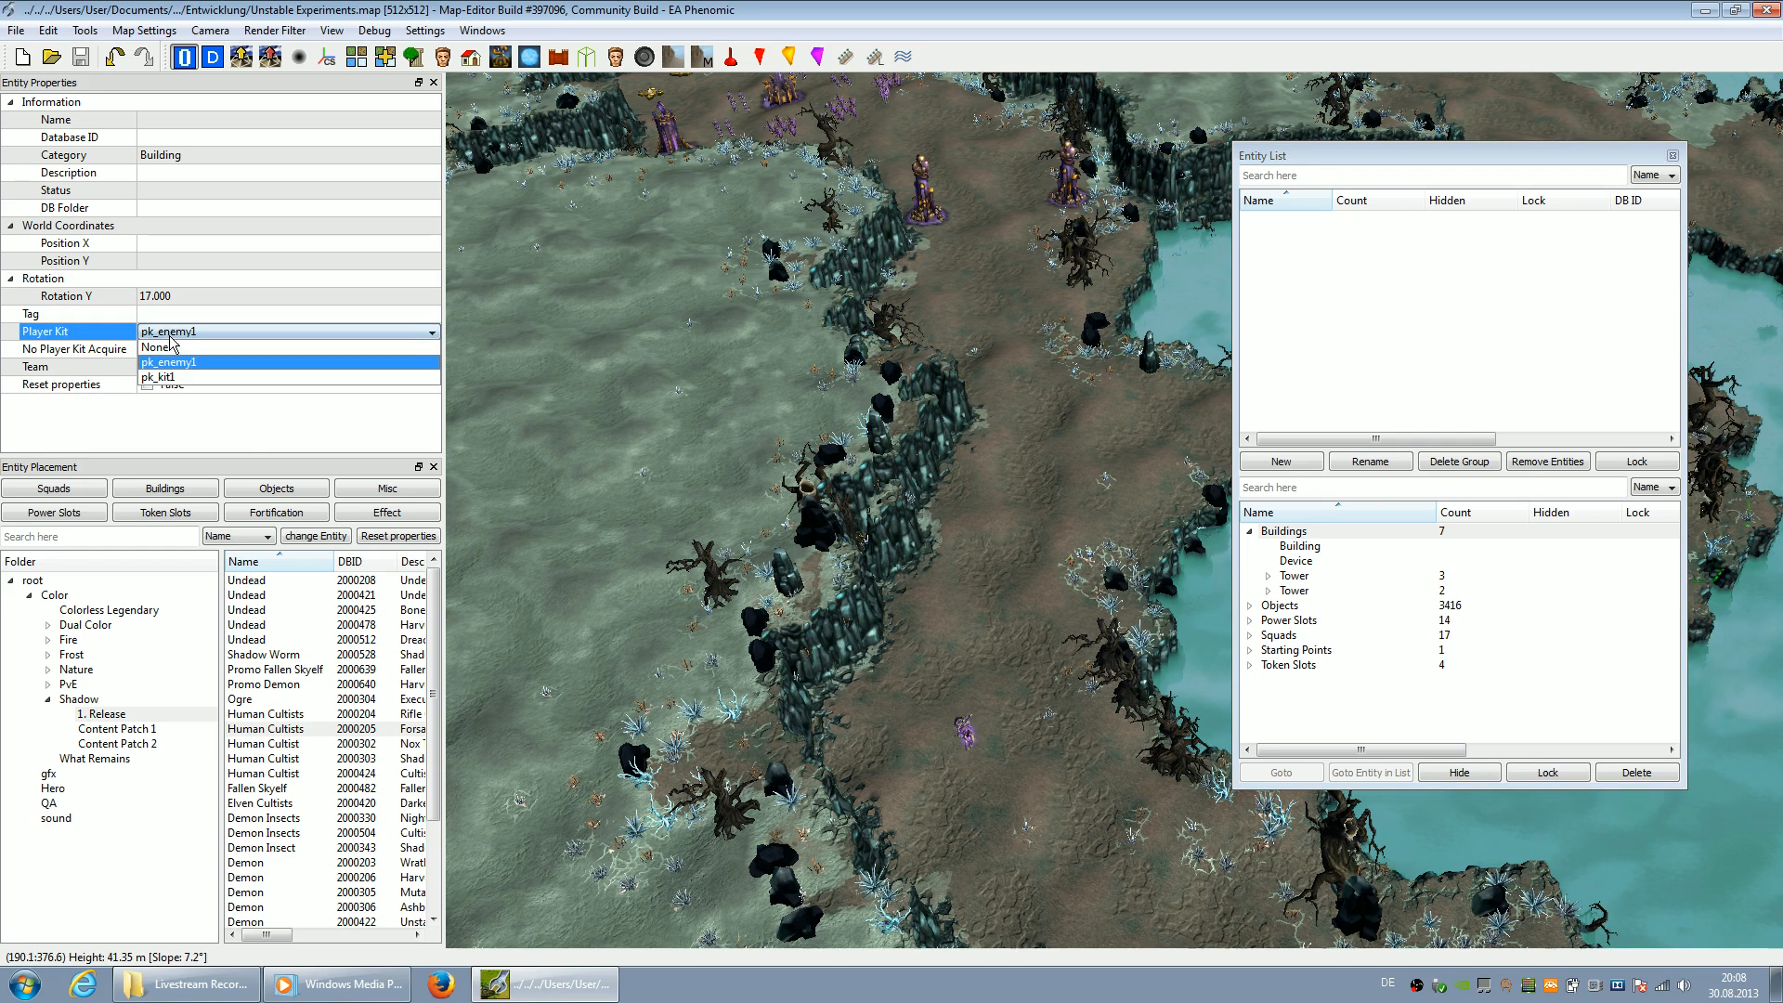
pyautogui.click(170, 375)
pyautogui.click(176, 367)
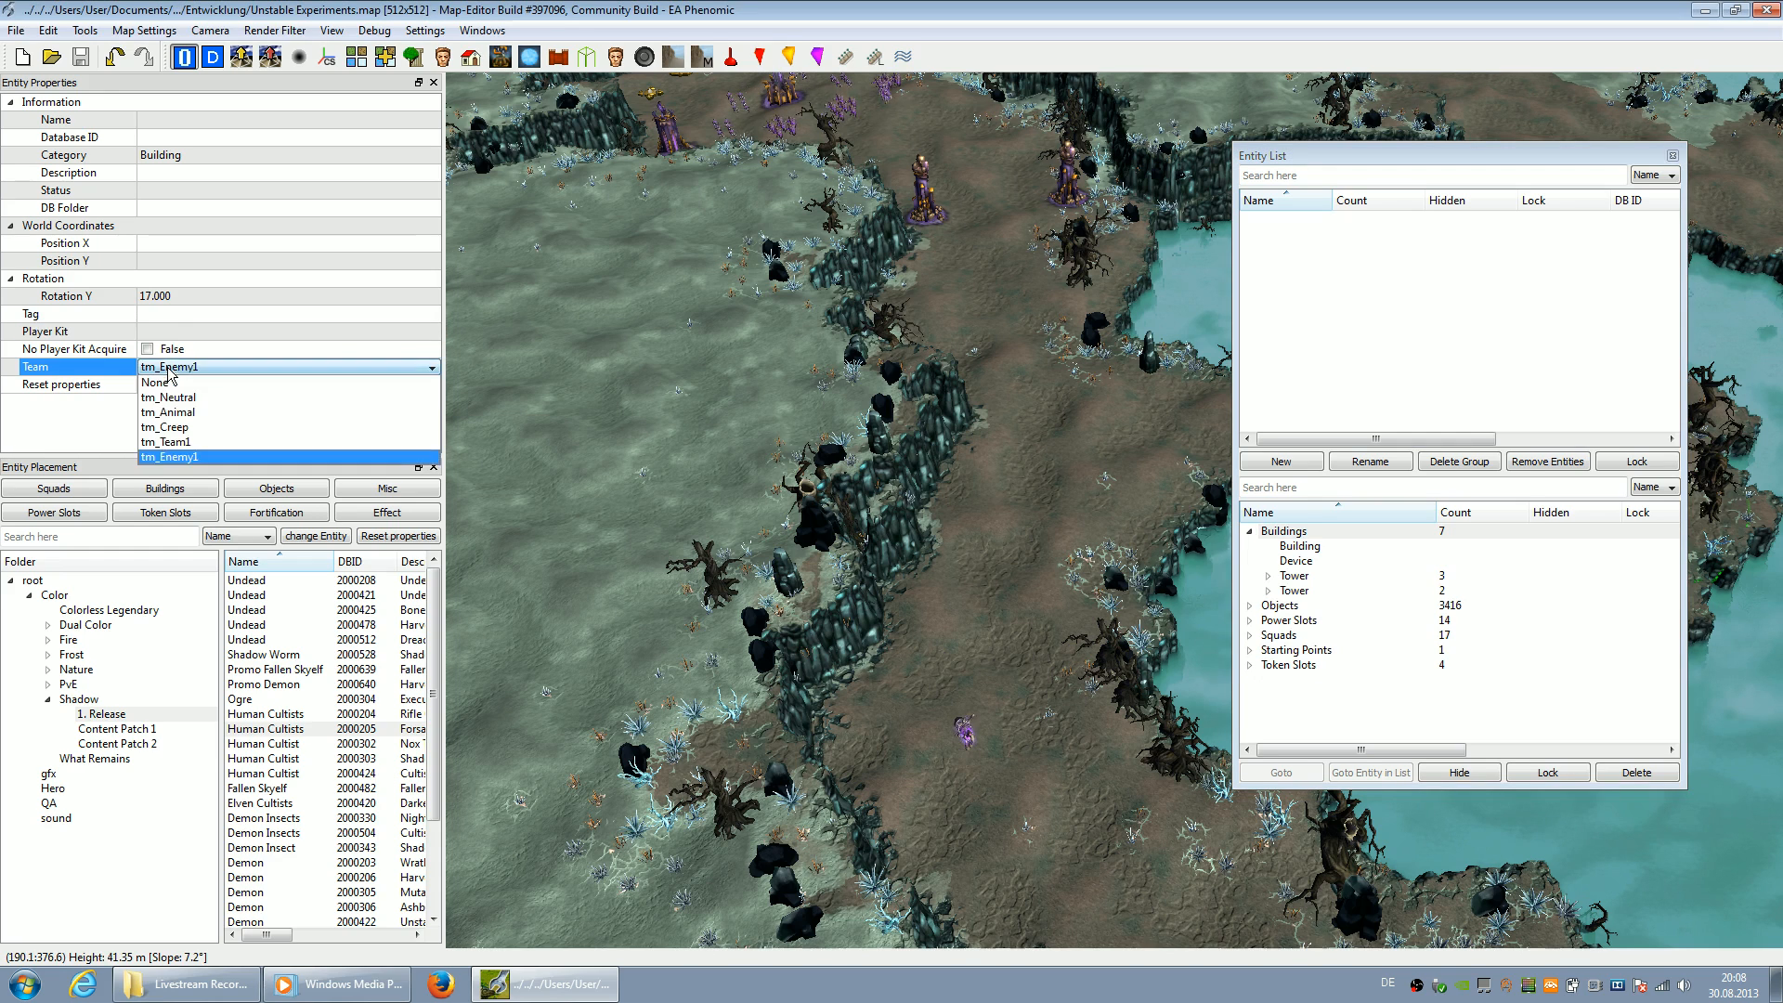
pyautogui.click(179, 463)
pyautogui.click(192, 434)
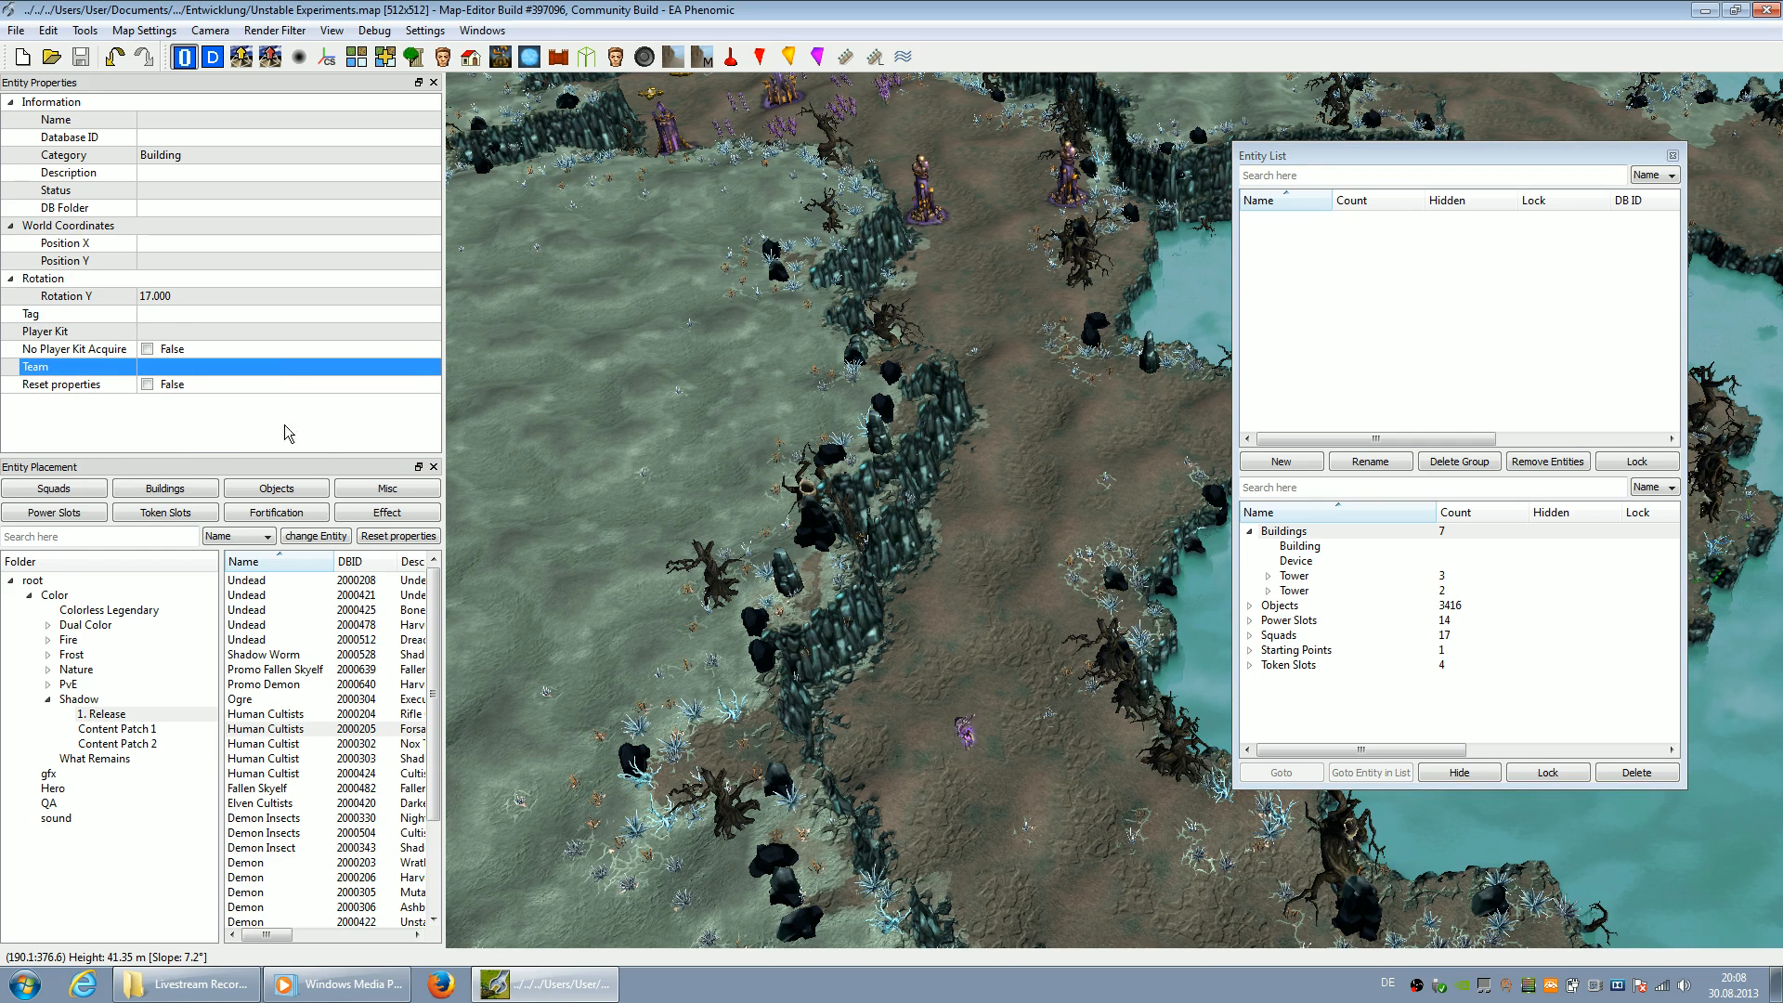
# Assign the Soul Splicer device to player kit pk_enemy1 and team tm_Enemy1
pyautogui.click(1283, 530)
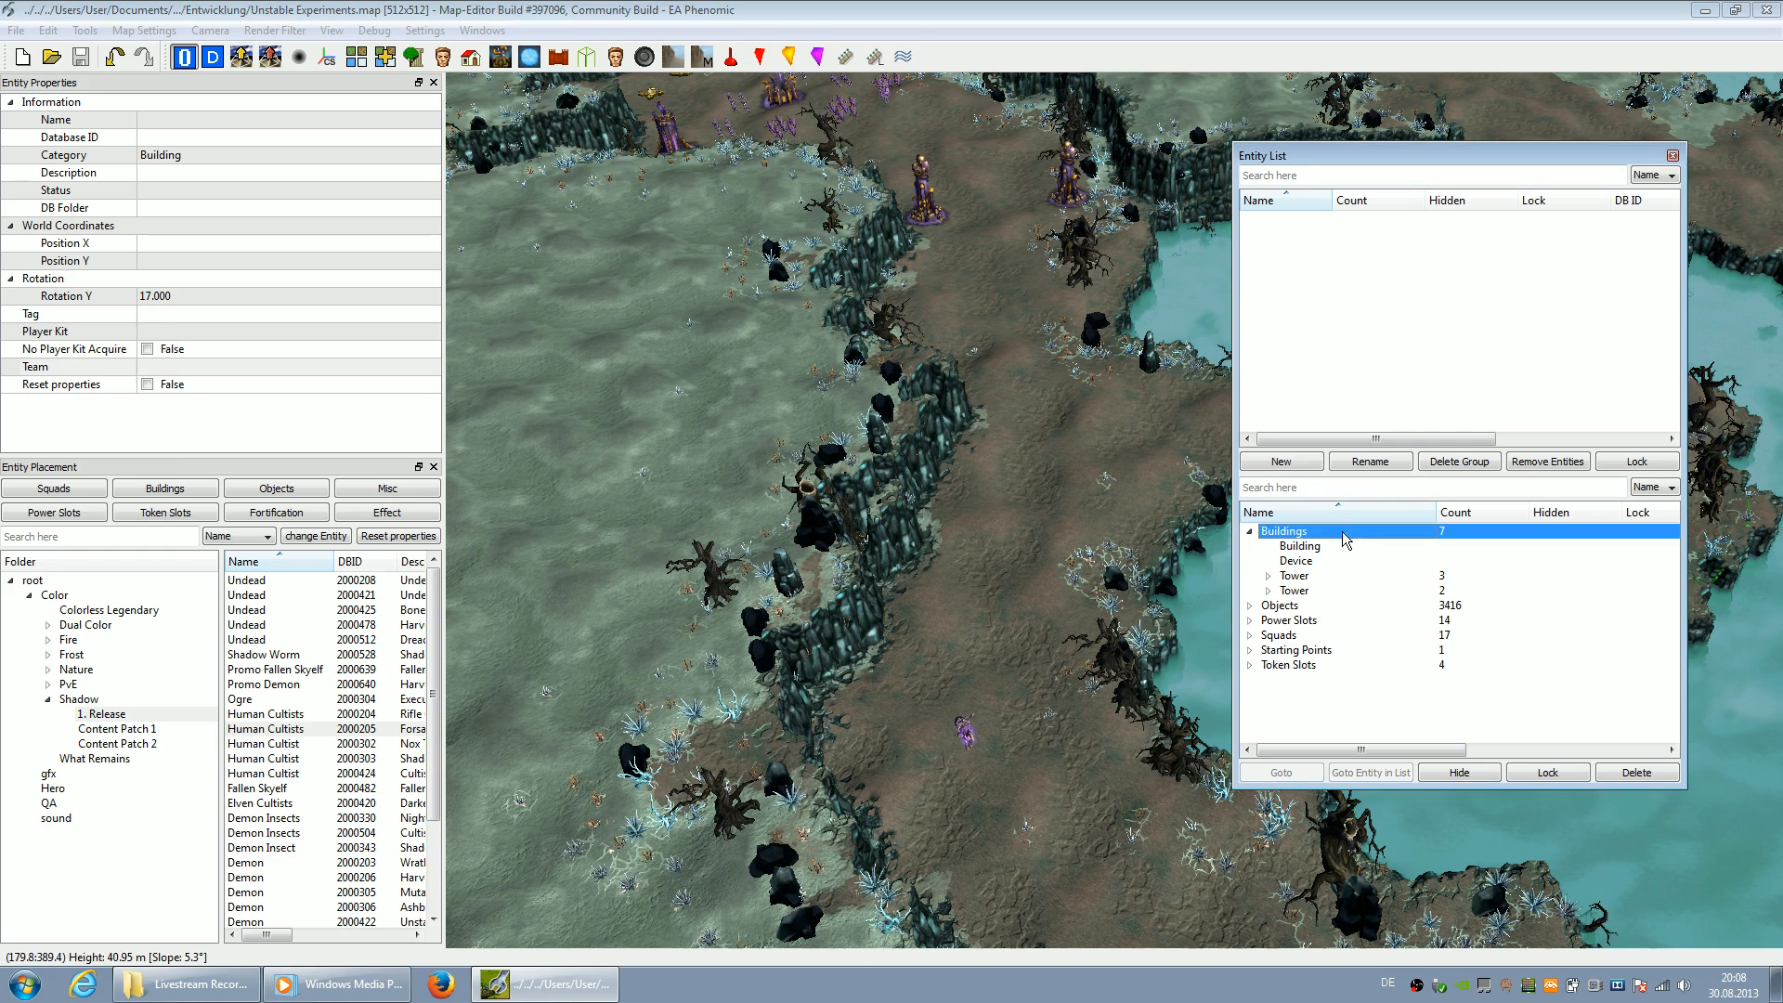
pyautogui.click(1325, 548)
pyautogui.click(1317, 562)
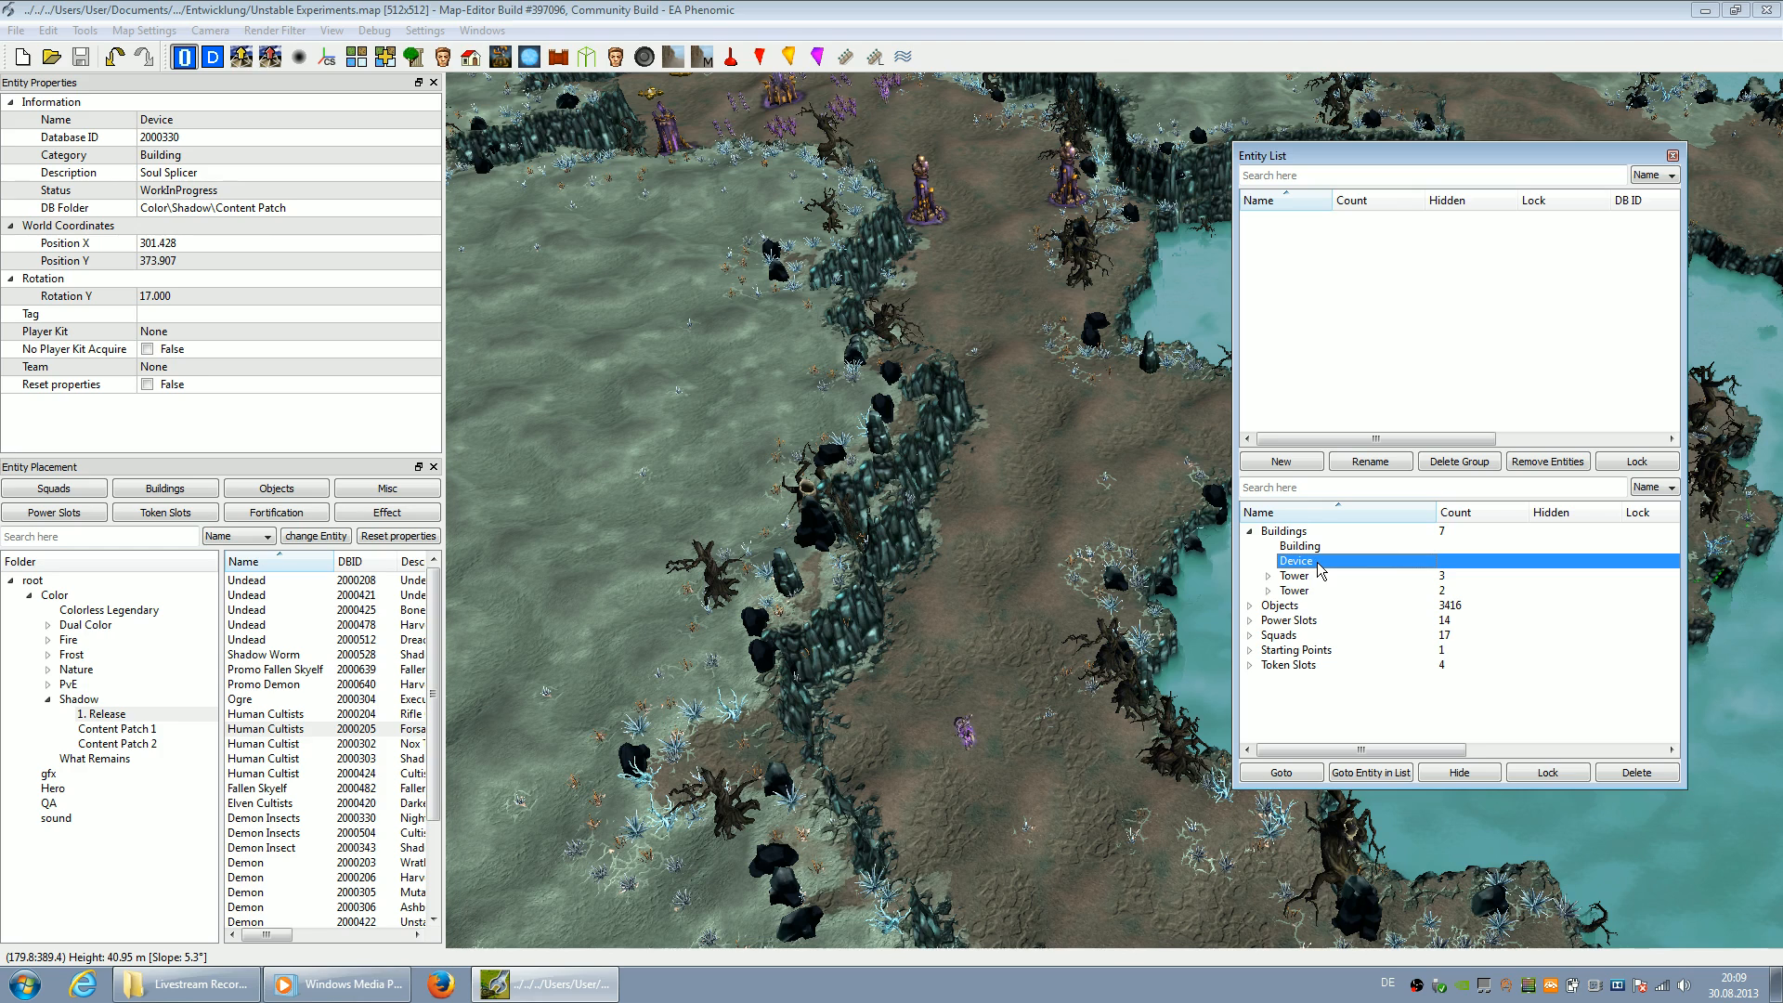
pyautogui.doubleClick(230, 335)
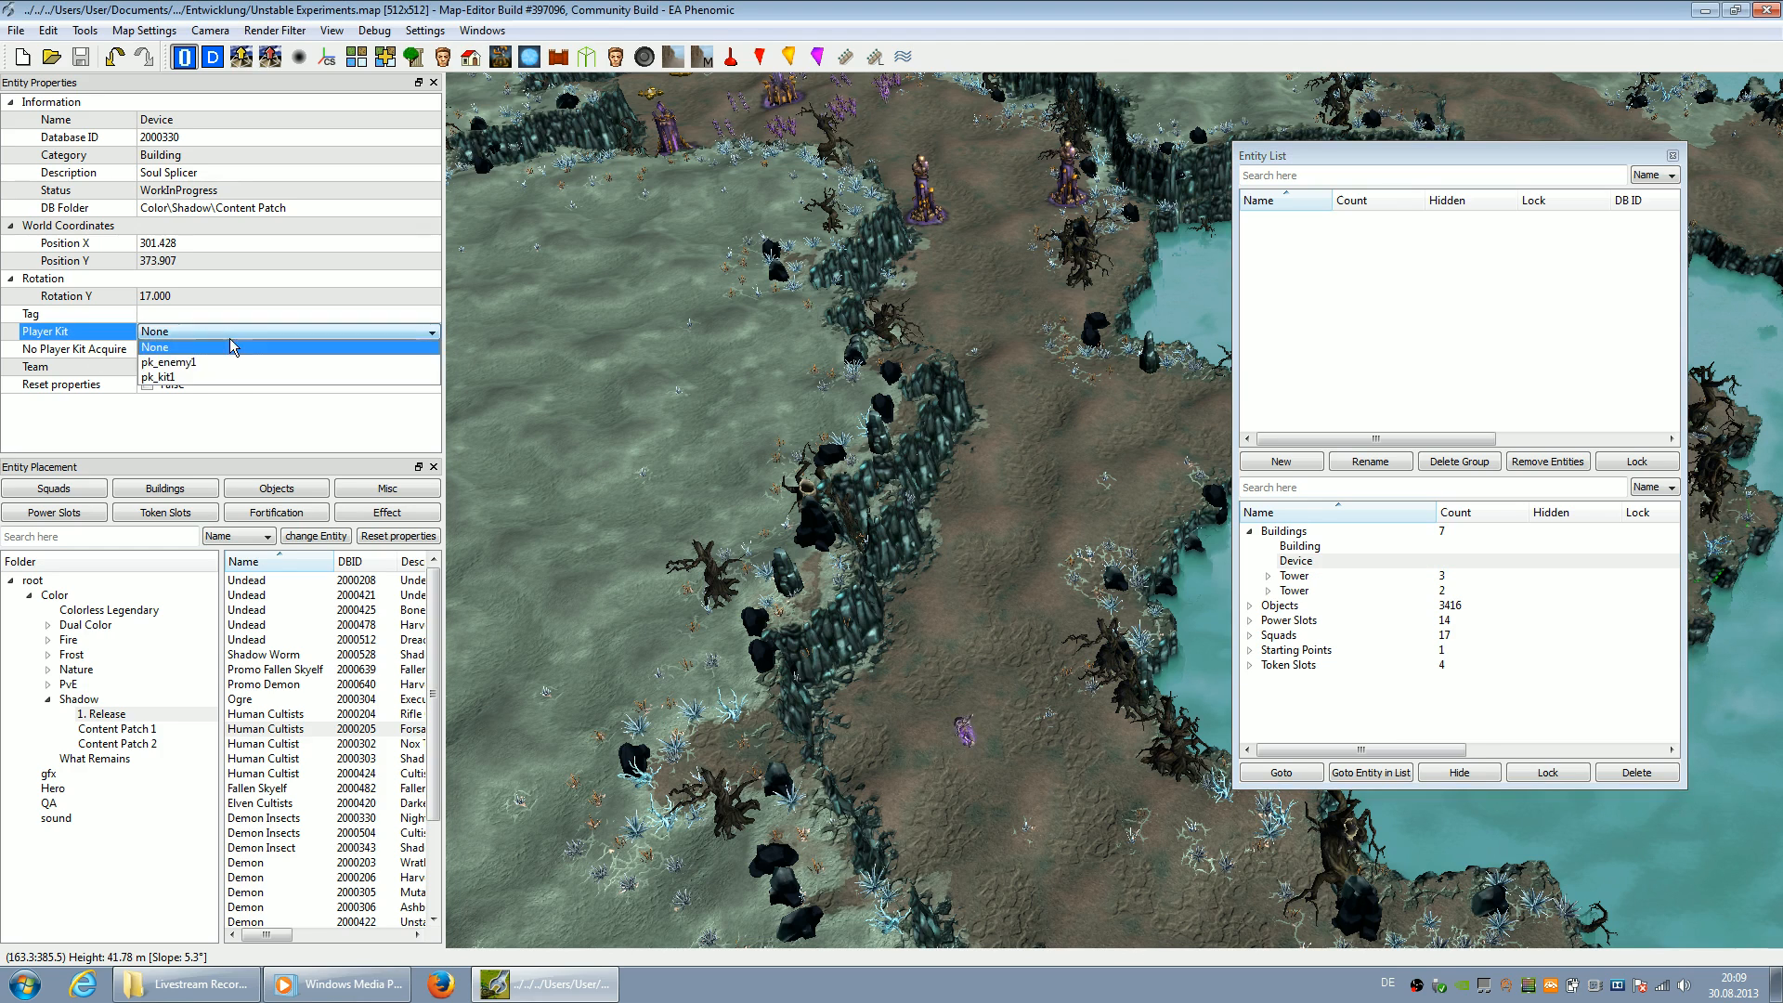
pyautogui.click(205, 364)
pyautogui.doubleClick(202, 367)
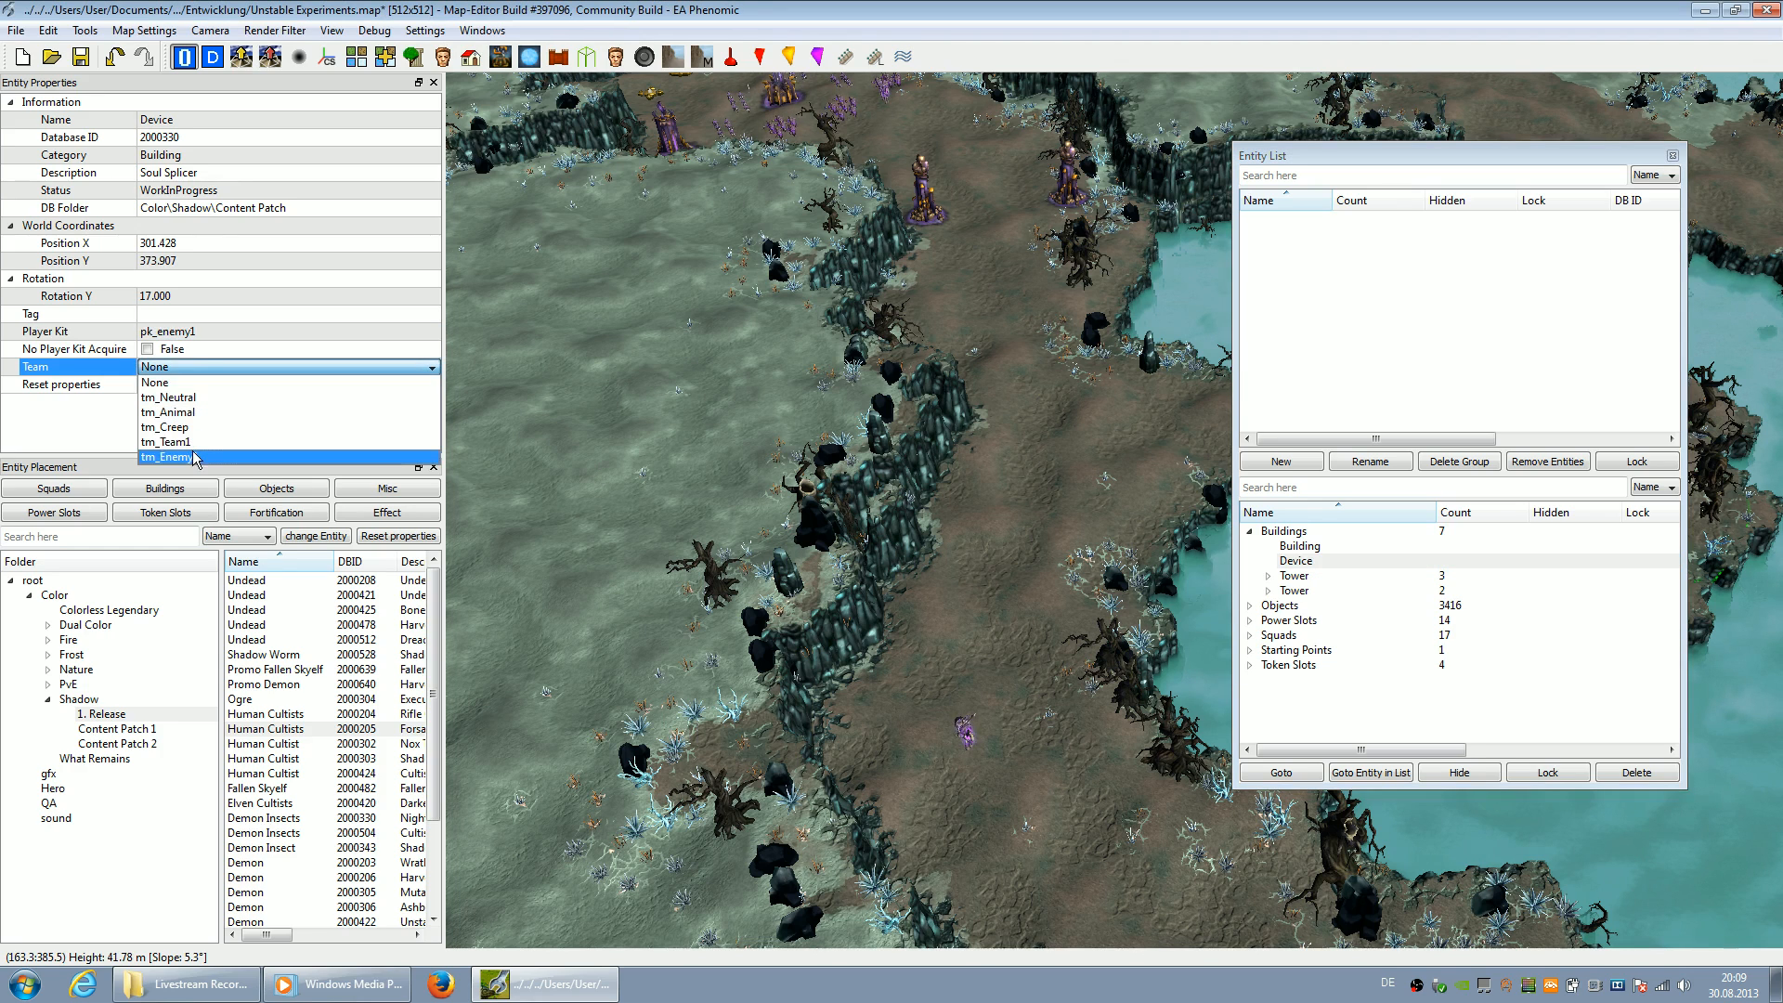
pyautogui.click(201, 456)
# Assign the group of three Tower of Redemption buildings to player kit pk_enemy1 and team tm_Enemy1
pyautogui.click(1311, 576)
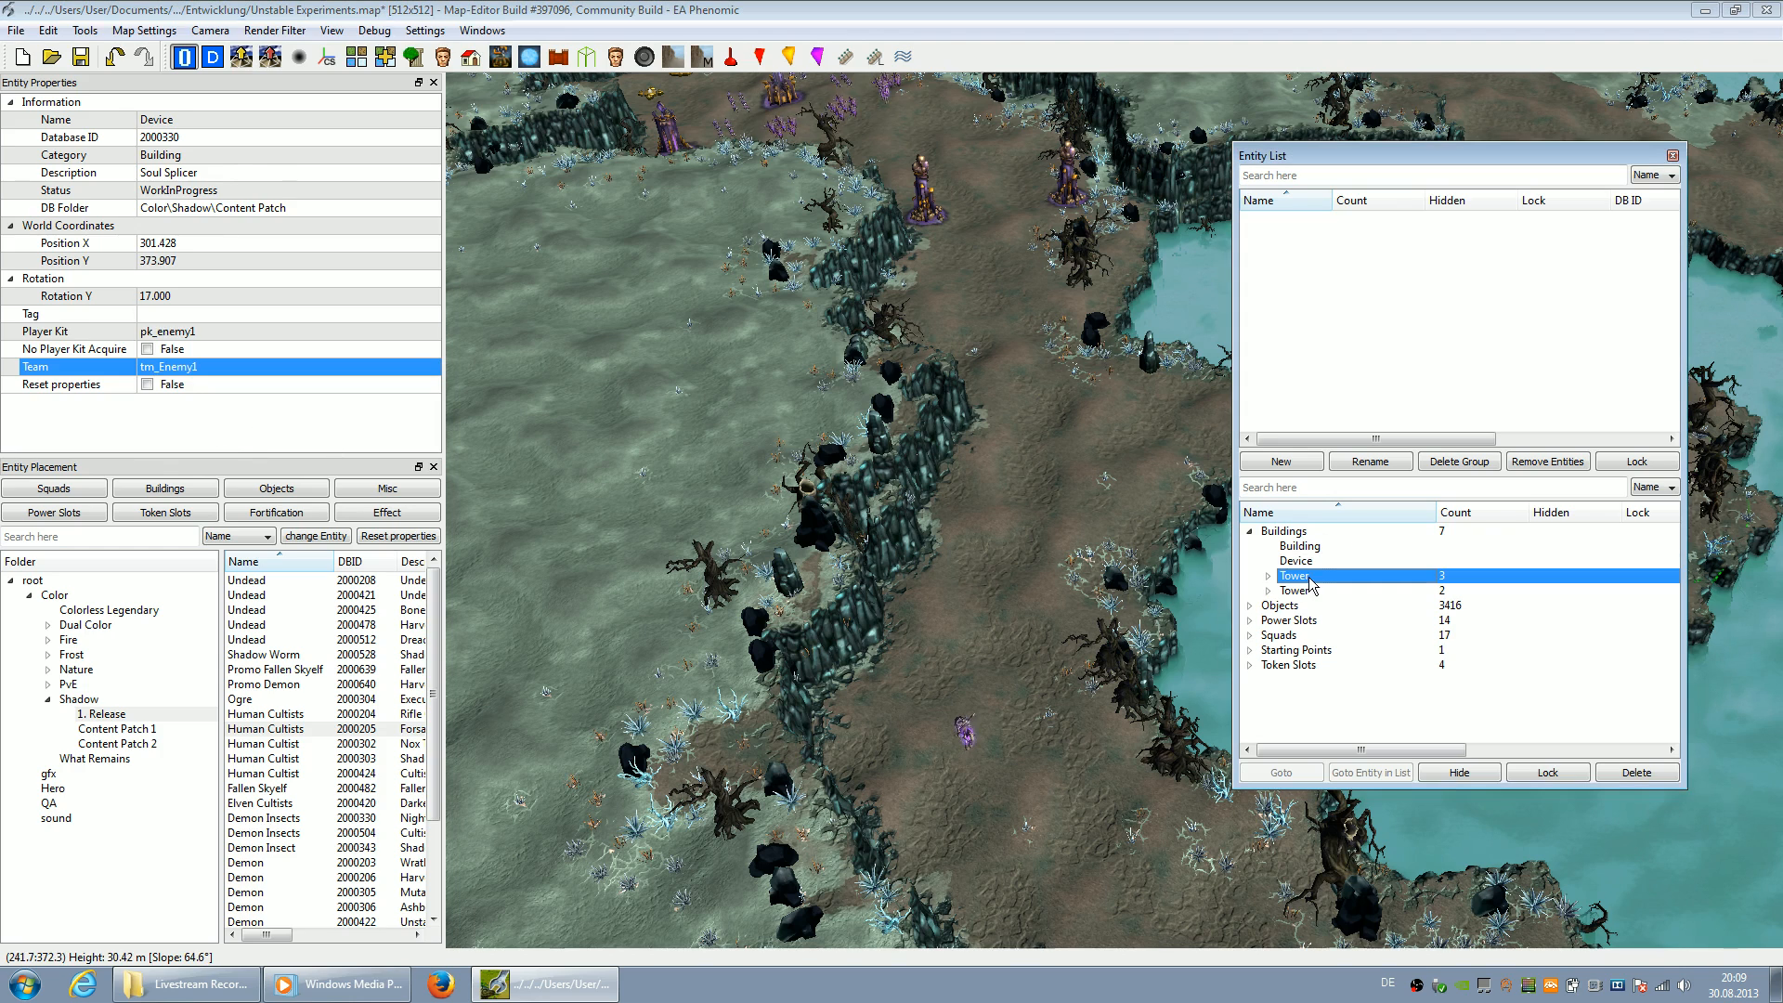
pyautogui.click(213, 333)
pyautogui.click(195, 365)
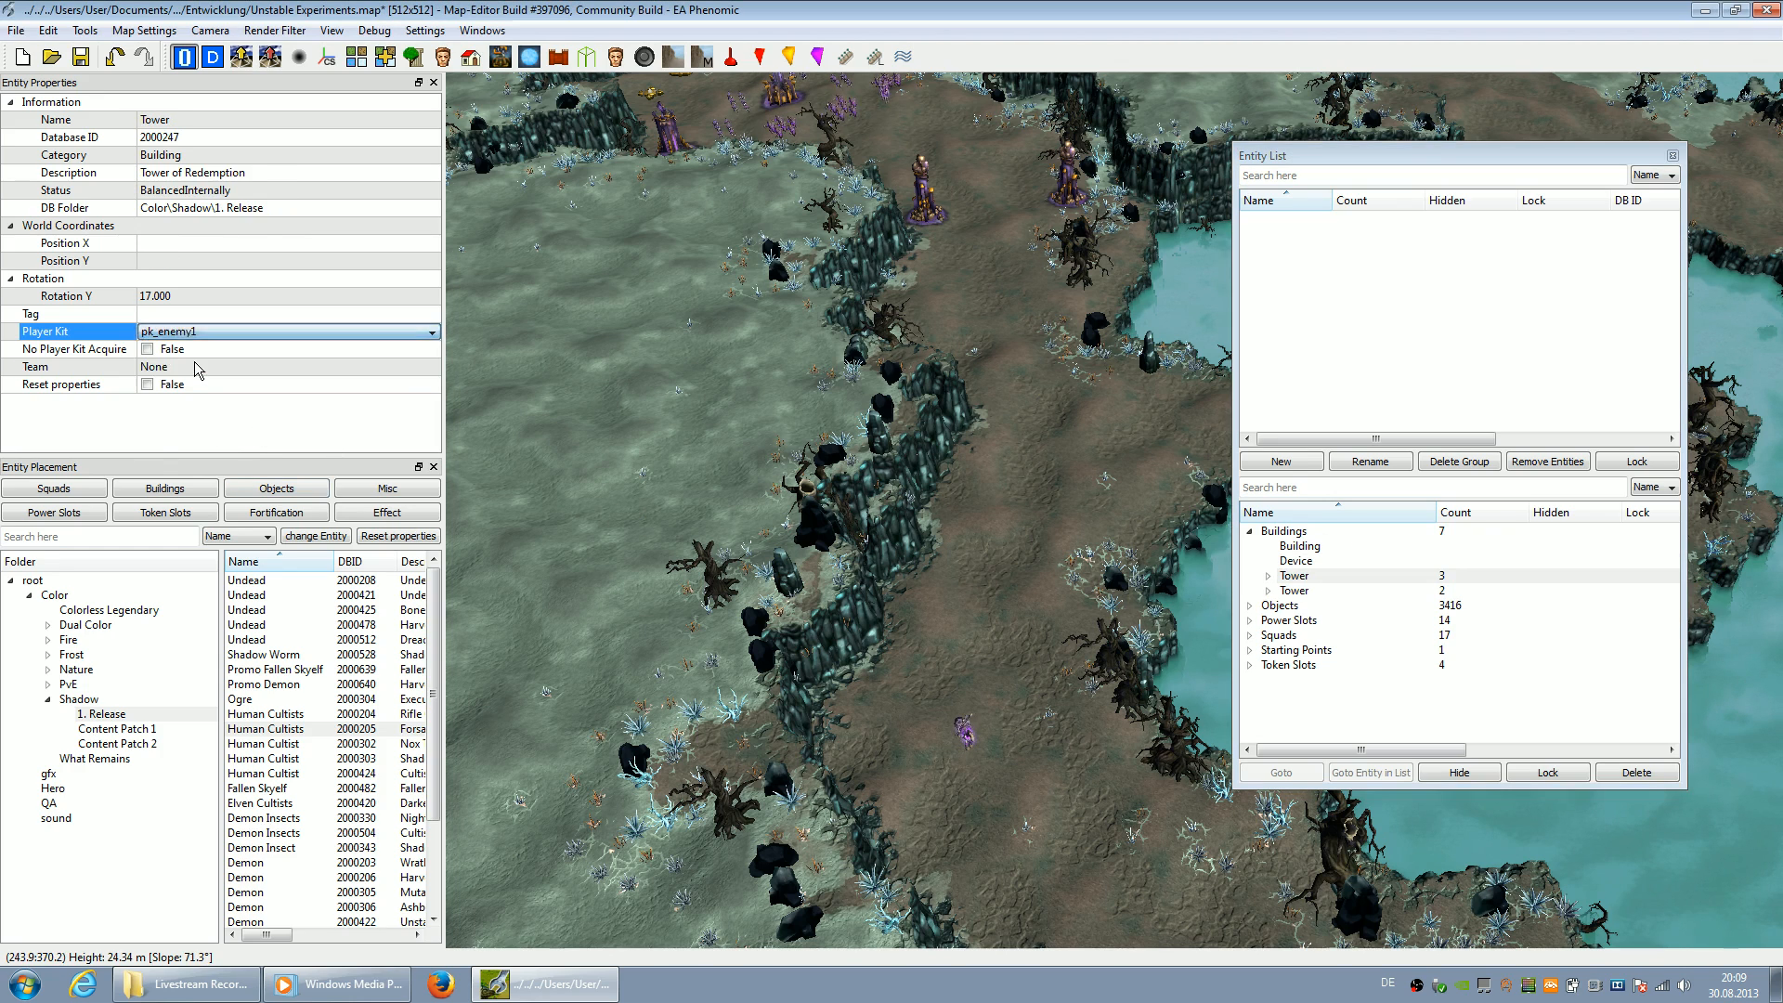
pyautogui.click(194, 368)
pyautogui.click(185, 457)
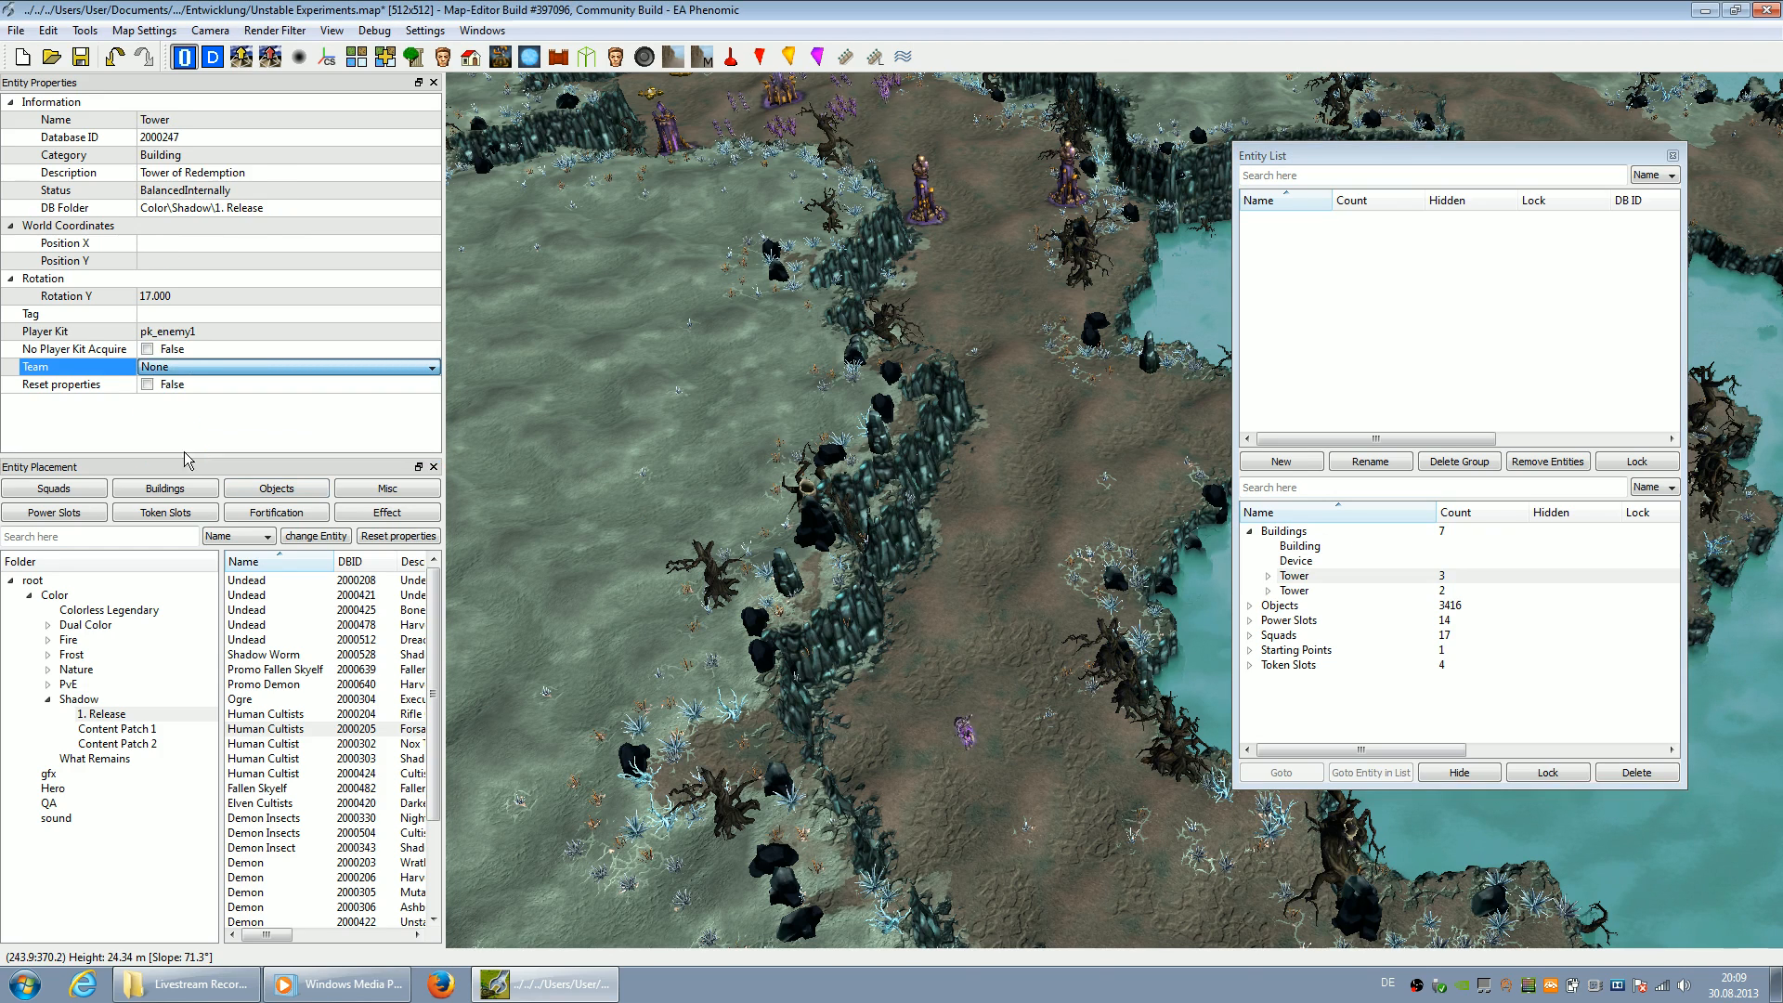
# Assign the pair of Siphon Life Towers to player kit pk_enemy1 and team tm_Enemy1
pyautogui.click(1313, 592)
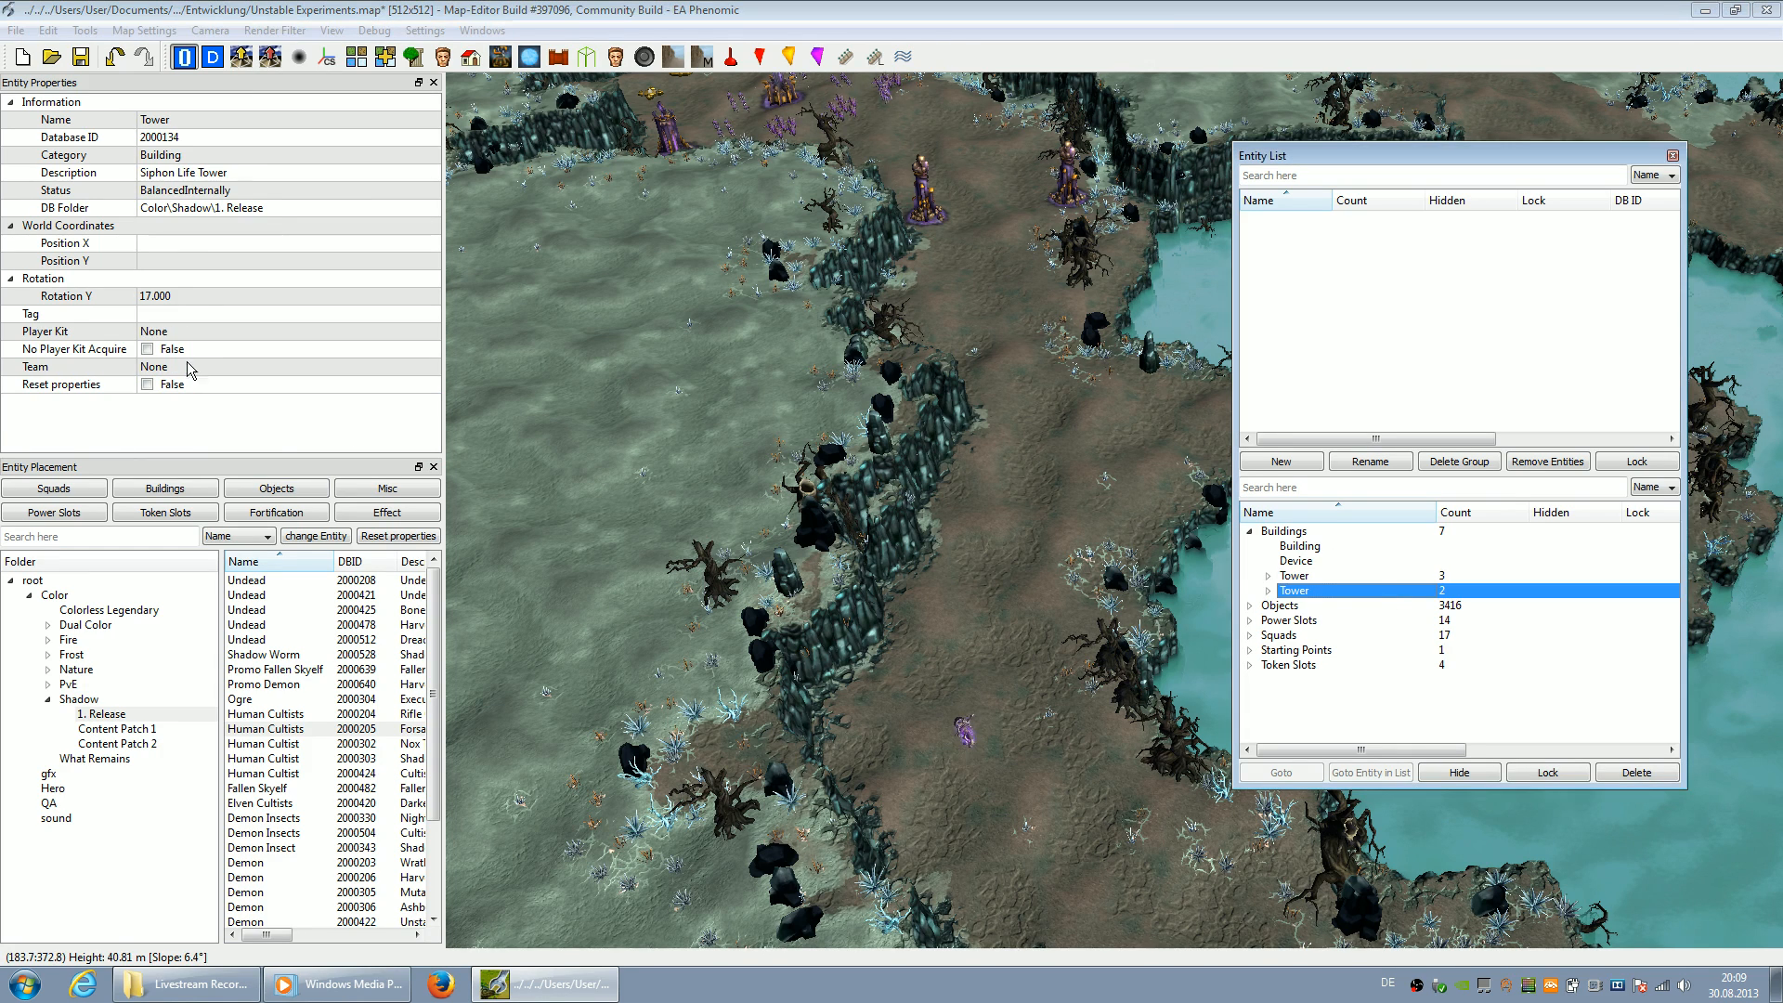
pyautogui.click(186, 333)
pyautogui.click(193, 364)
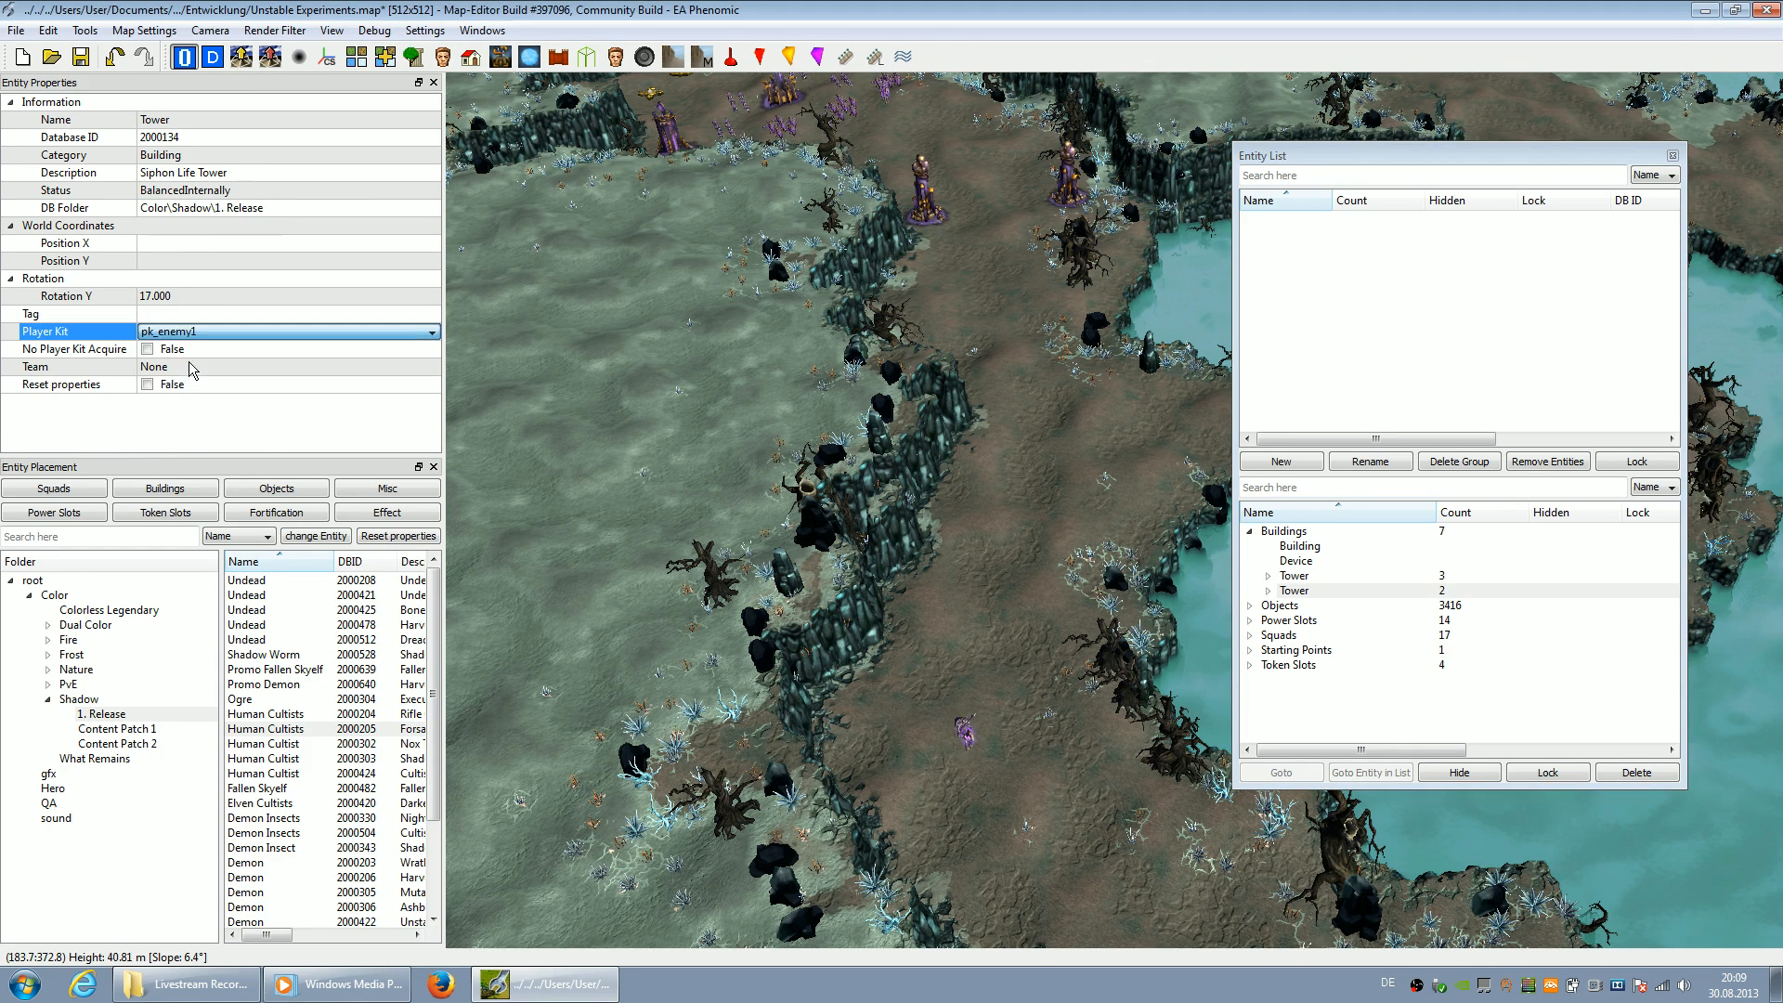
pyautogui.click(195, 368)
pyautogui.click(191, 455)
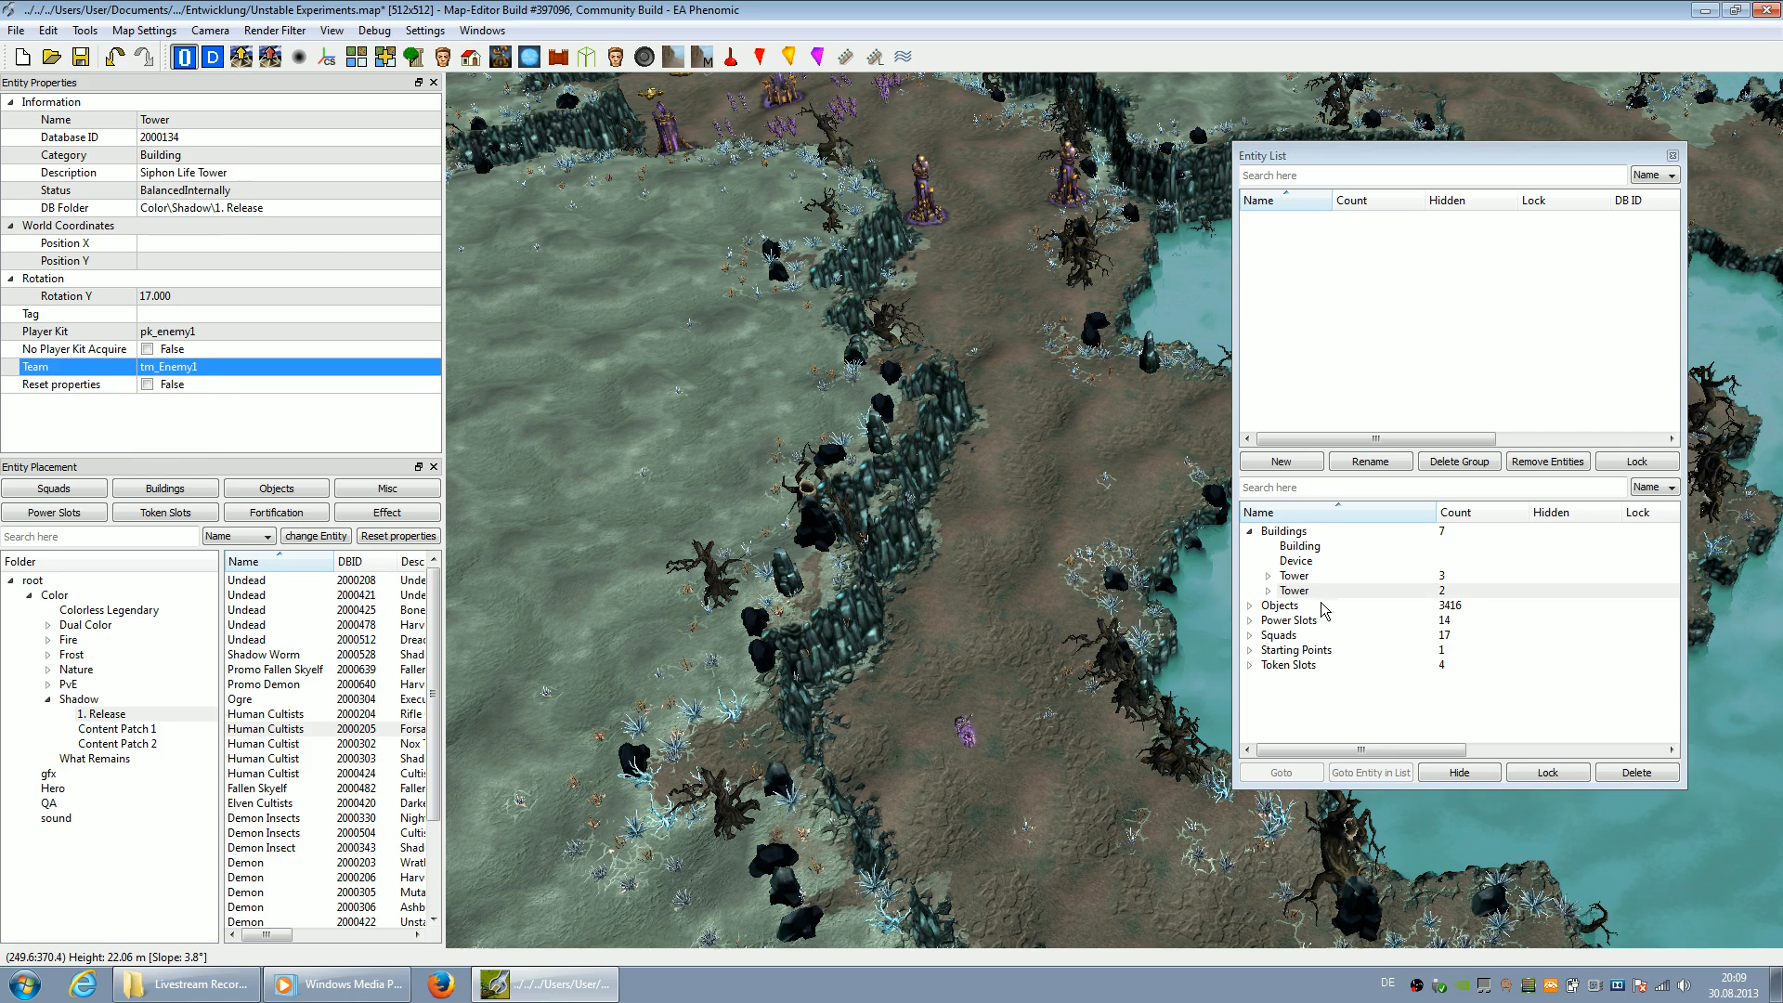
# Assign all squads on the map to player kit pk_enemy1 and team tm_Enemy1
pyautogui.click(1280, 636)
pyautogui.click(214, 335)
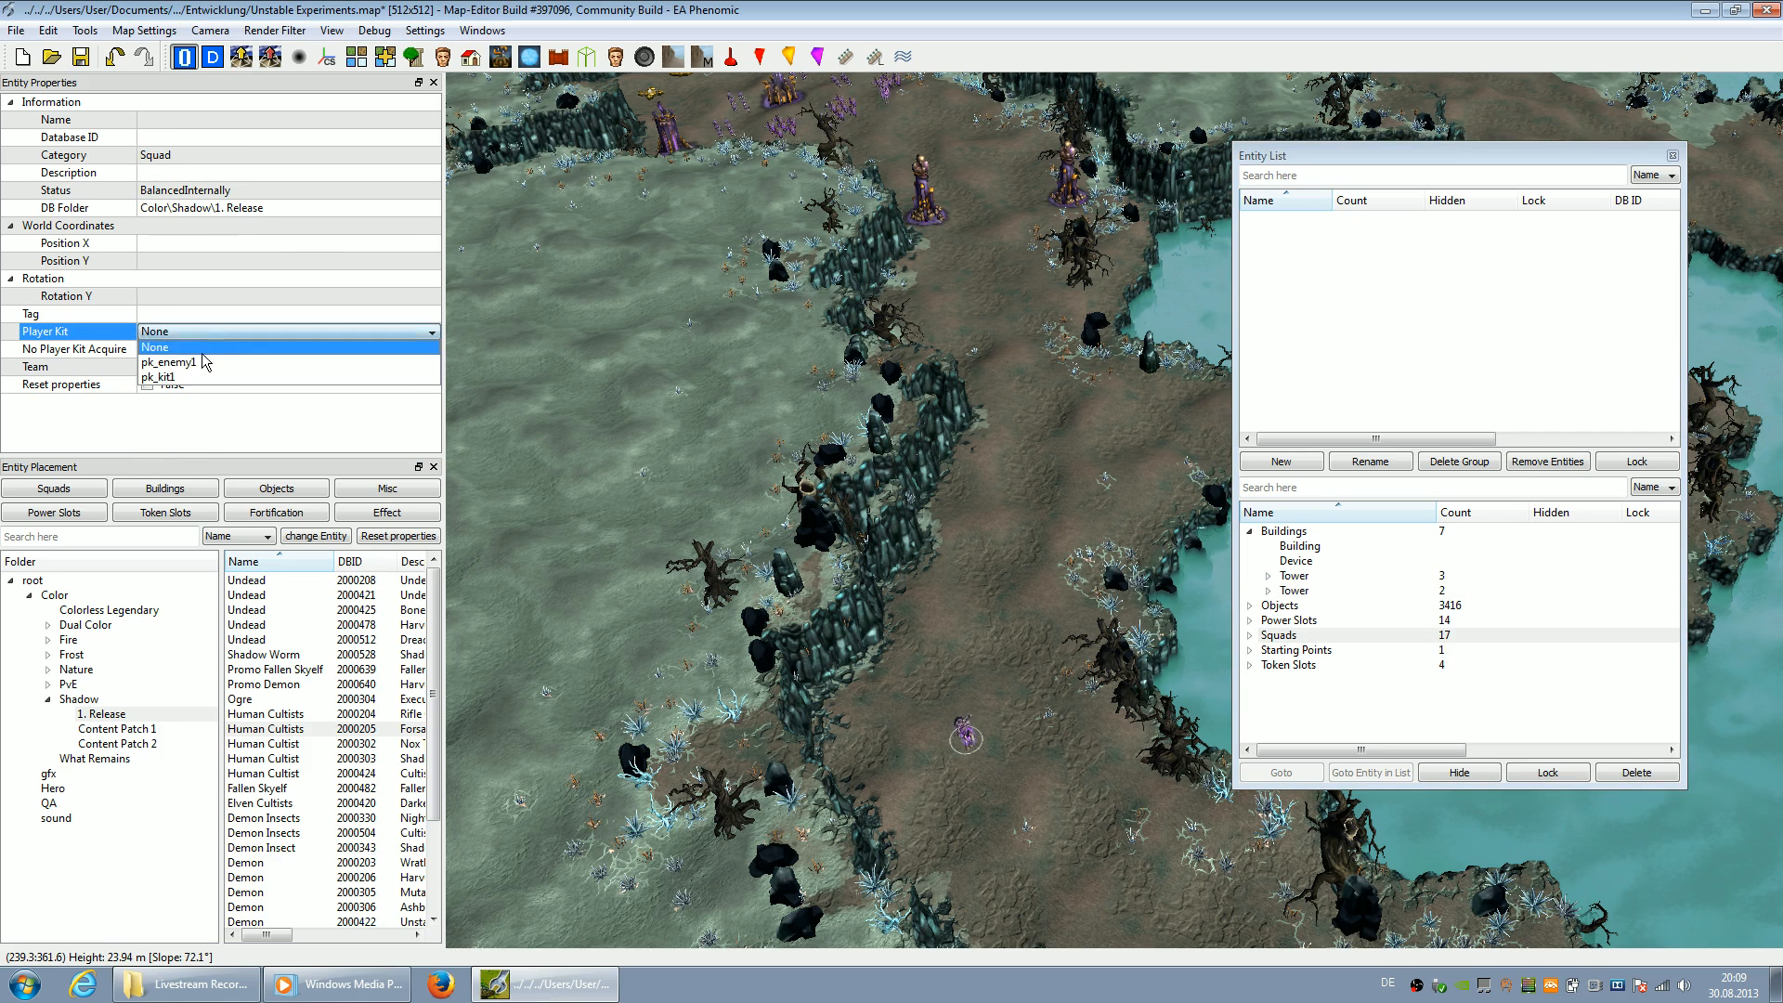
pyautogui.click(192, 364)
pyautogui.click(195, 367)
pyautogui.click(199, 456)
pyautogui.click(717, 484)
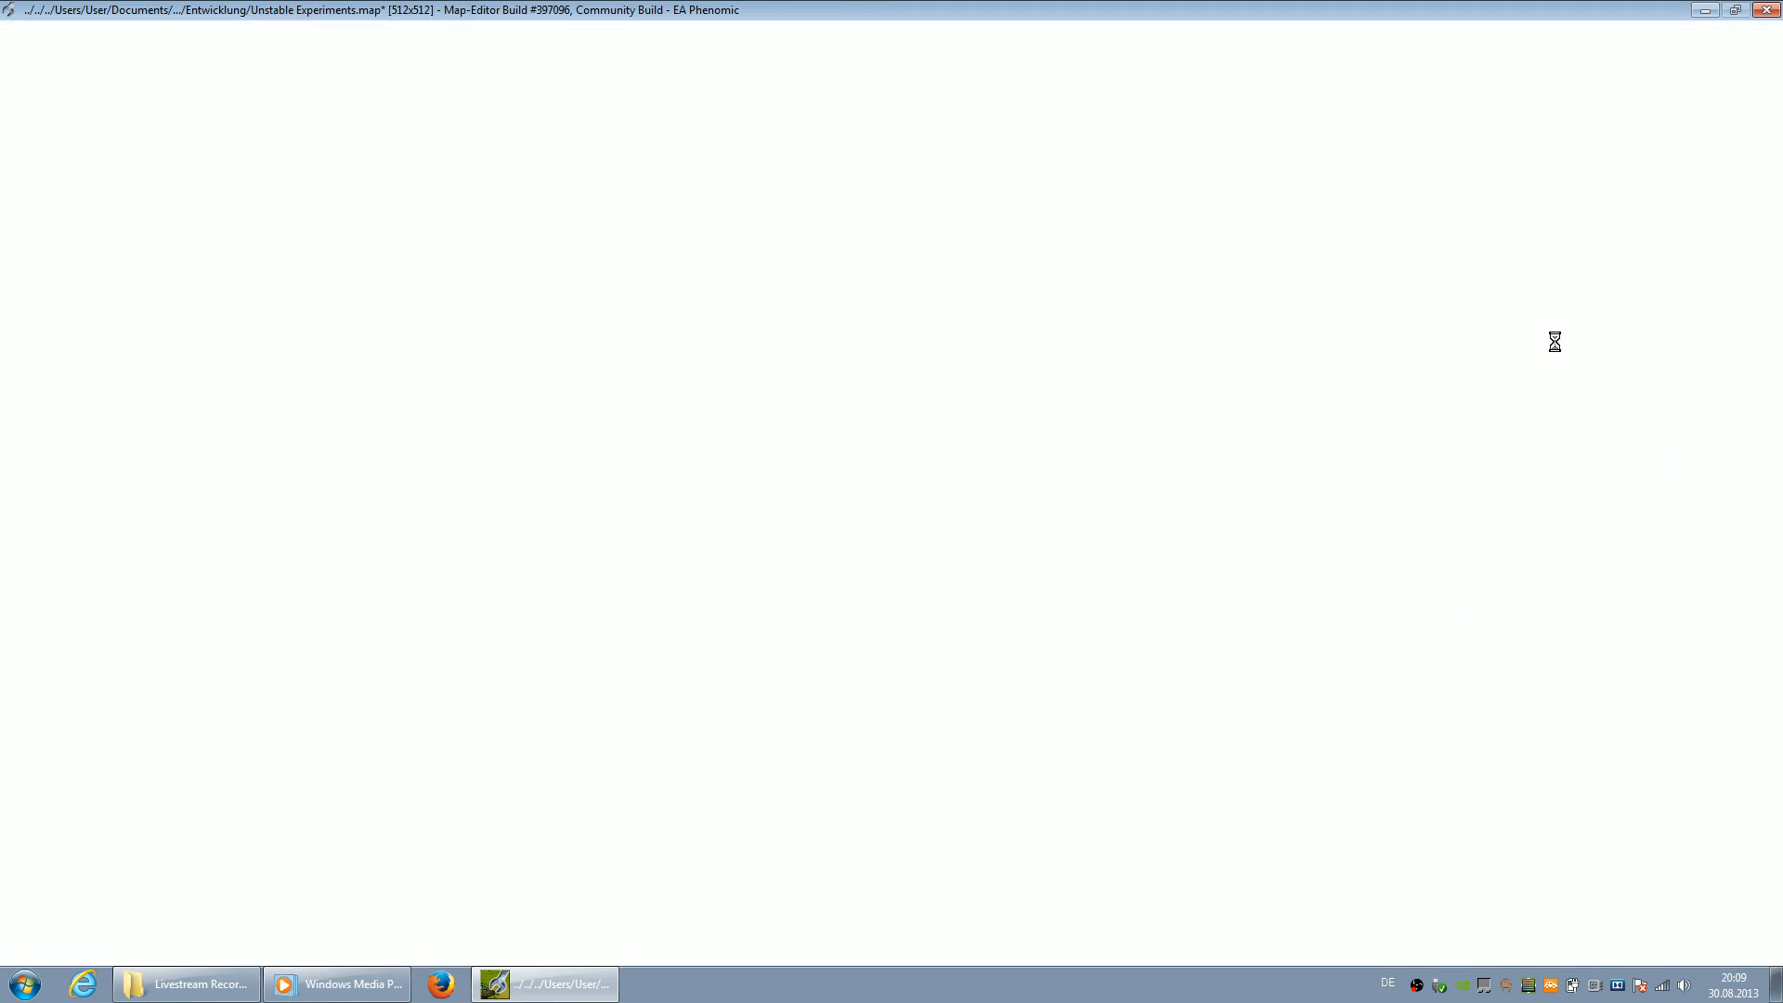
# Set the player kit of the start area's token slot, starting point and two power slots to pk_kit1, and save the map
pyautogui.moveTo(1562, 429); pyautogui.dragTo(1352, 709, button='right')
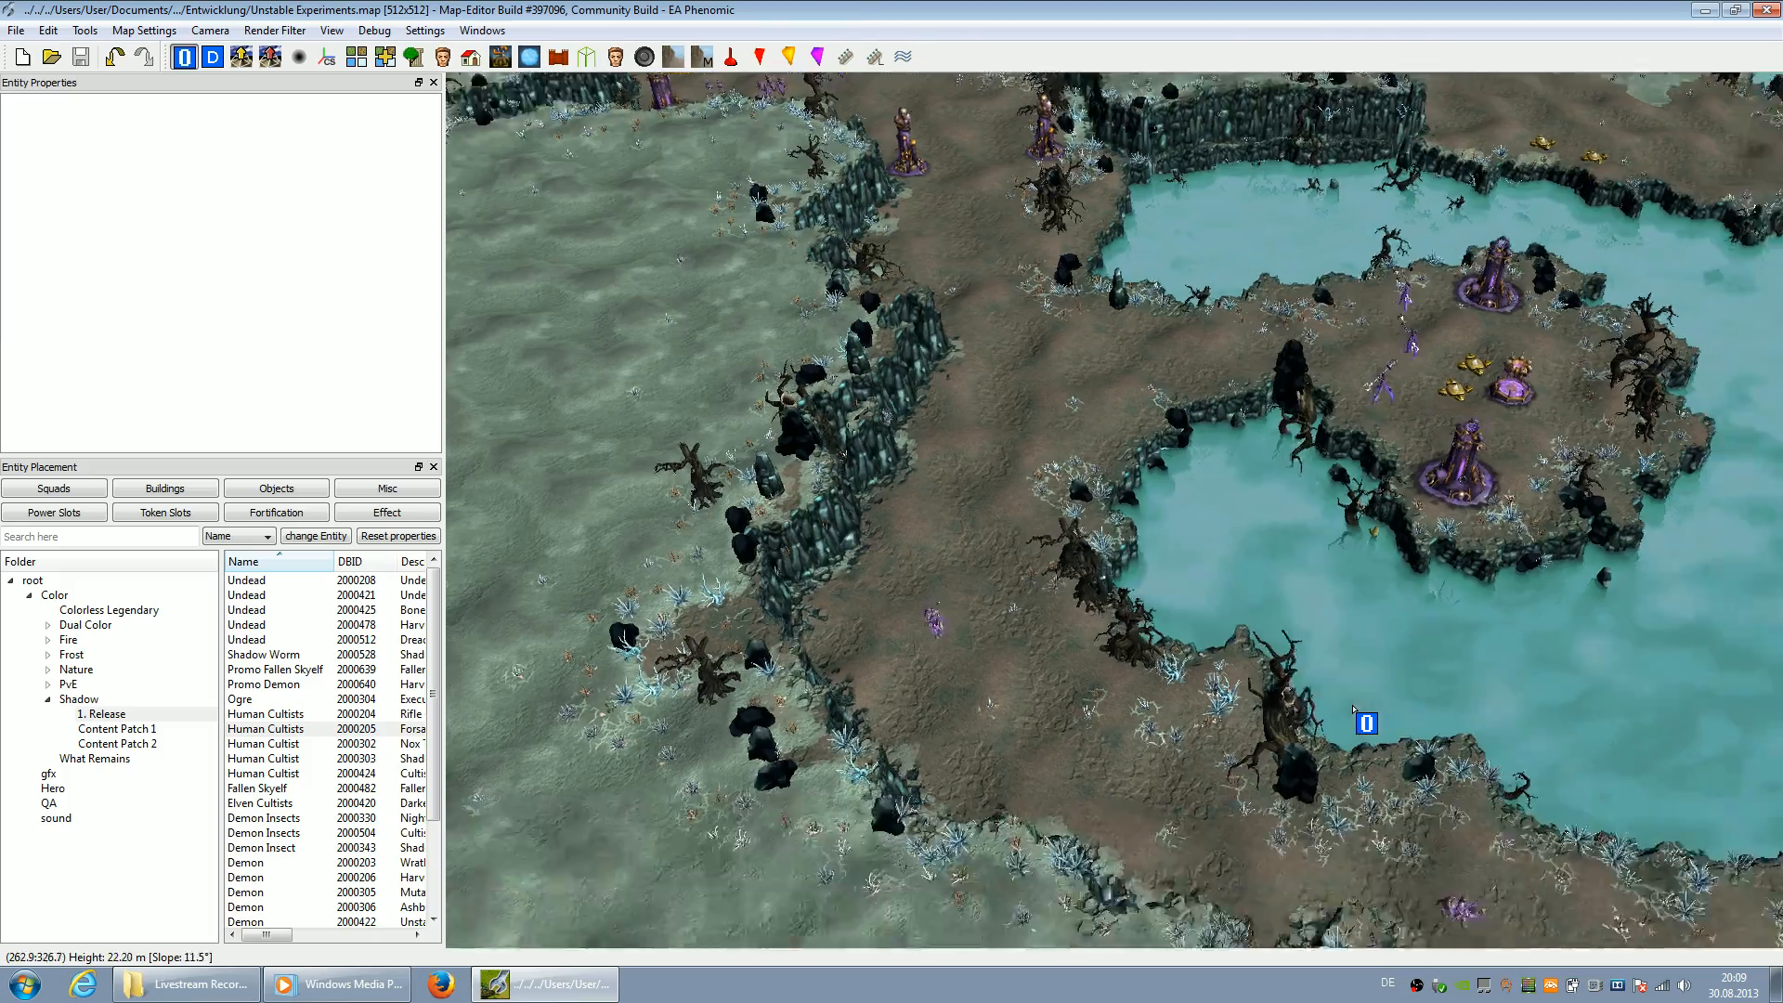
pyautogui.press('Down')
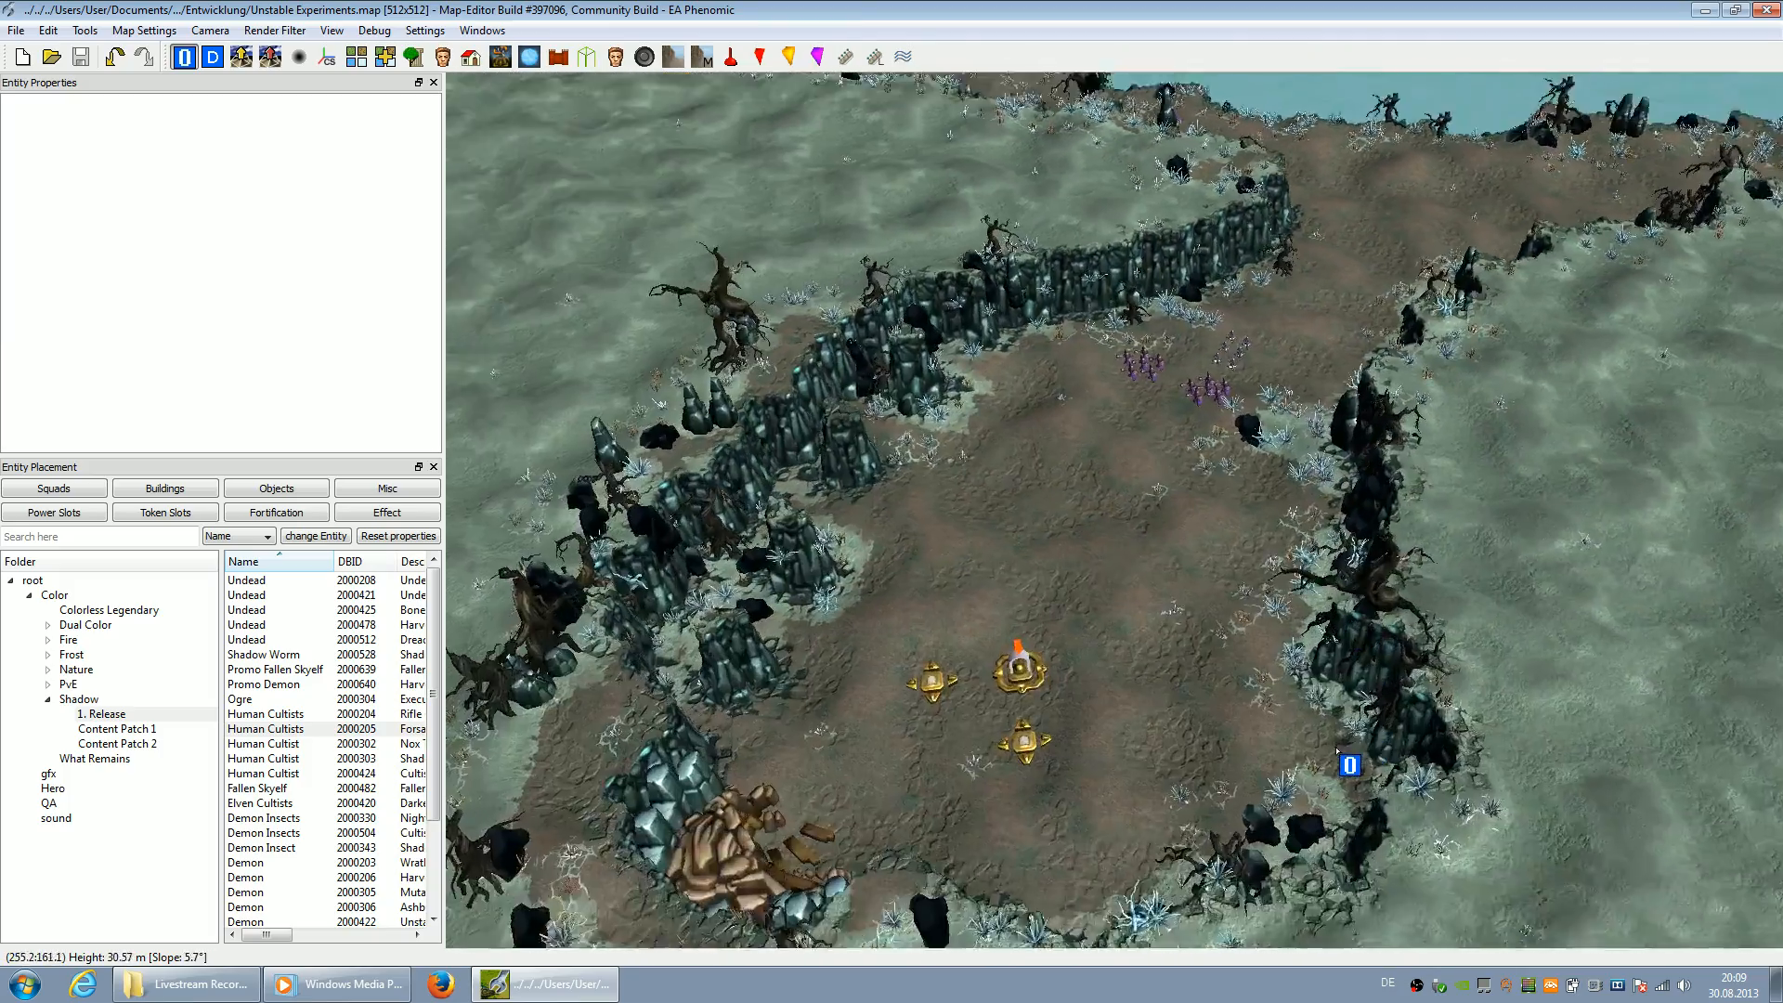
pyautogui.scroll(5, 1337, 750)
pyautogui.press('Down')
pyautogui.press('Left')
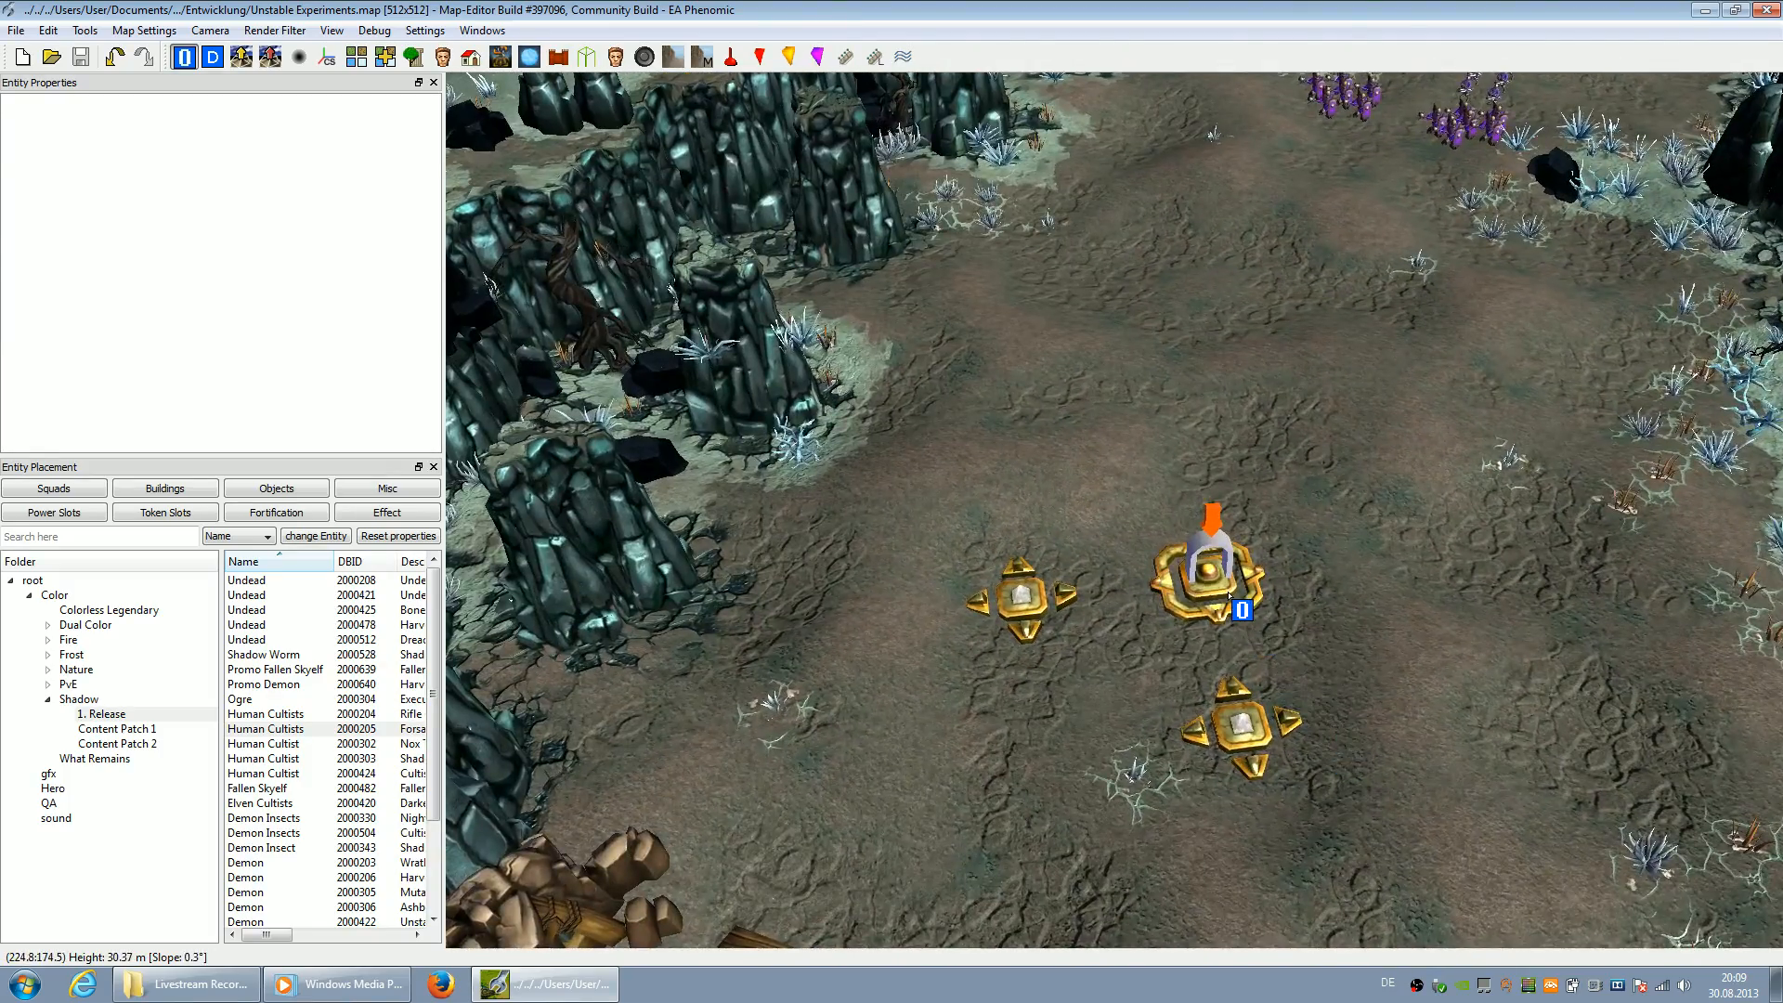
pyautogui.click(1230, 595)
pyautogui.keyDown('ctrl'); pyautogui.click(1218, 557); pyautogui.keyUp('ctrl')
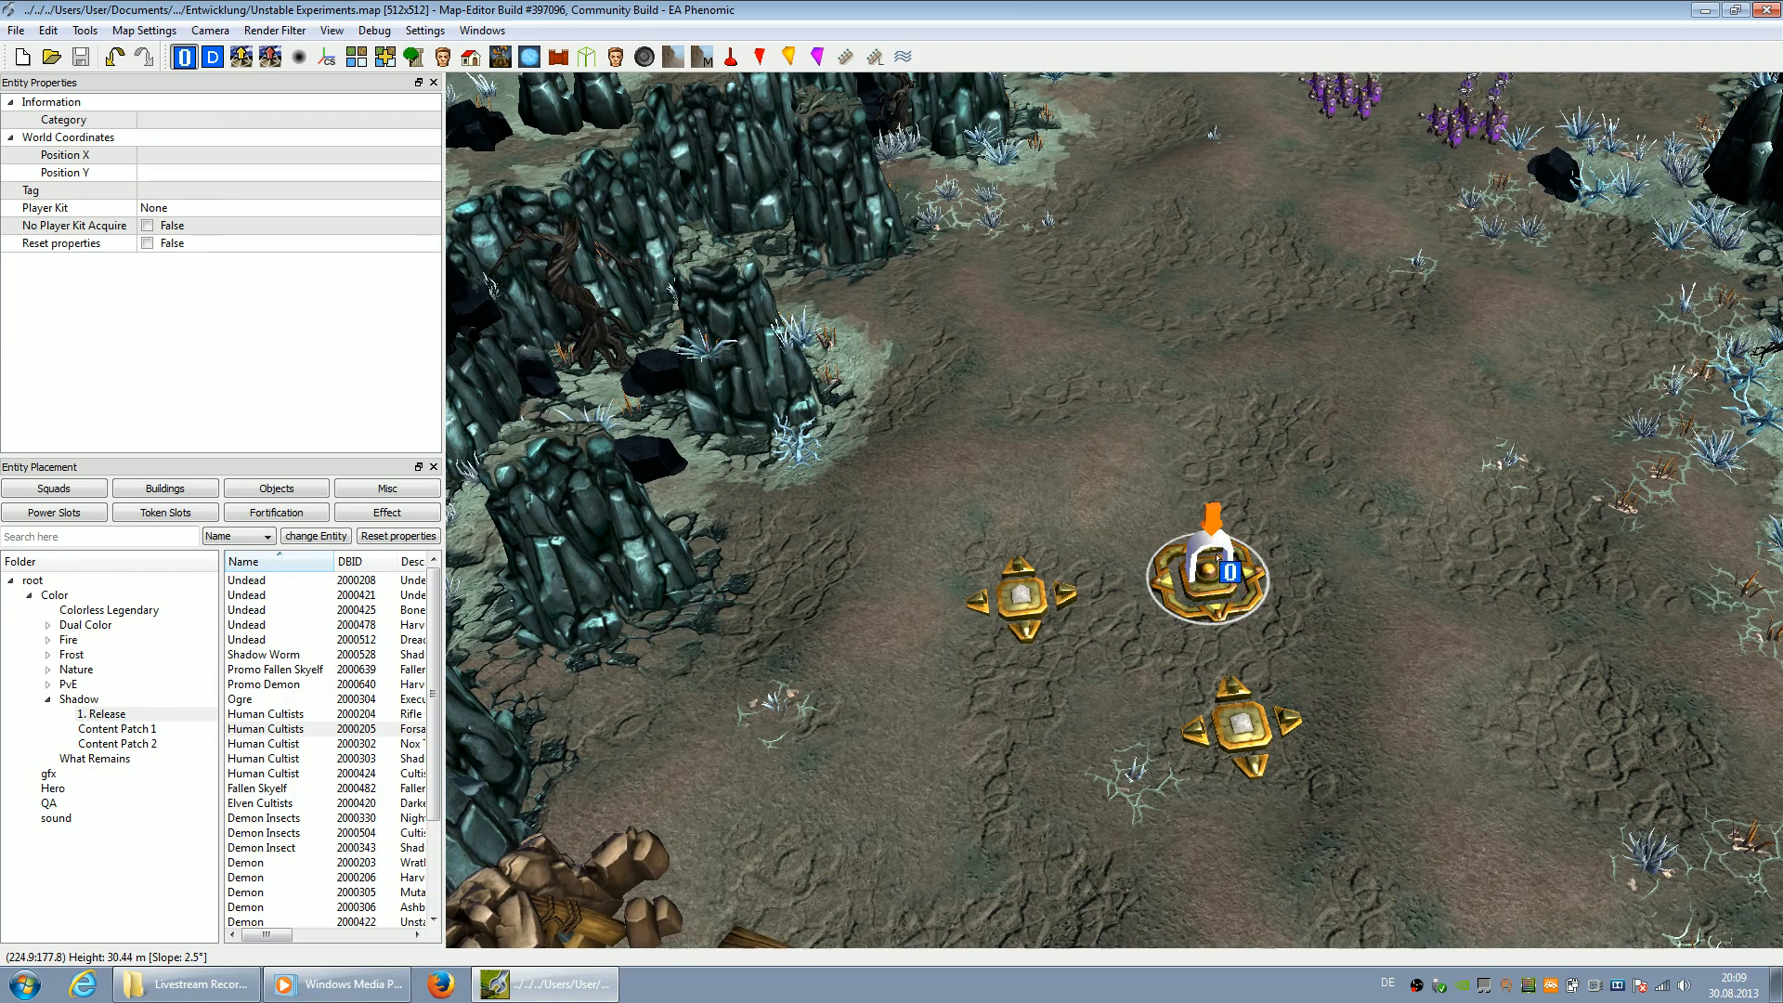
pyautogui.keyDown('ctrl'); pyautogui.click(1035, 604); pyautogui.keyUp('ctrl')
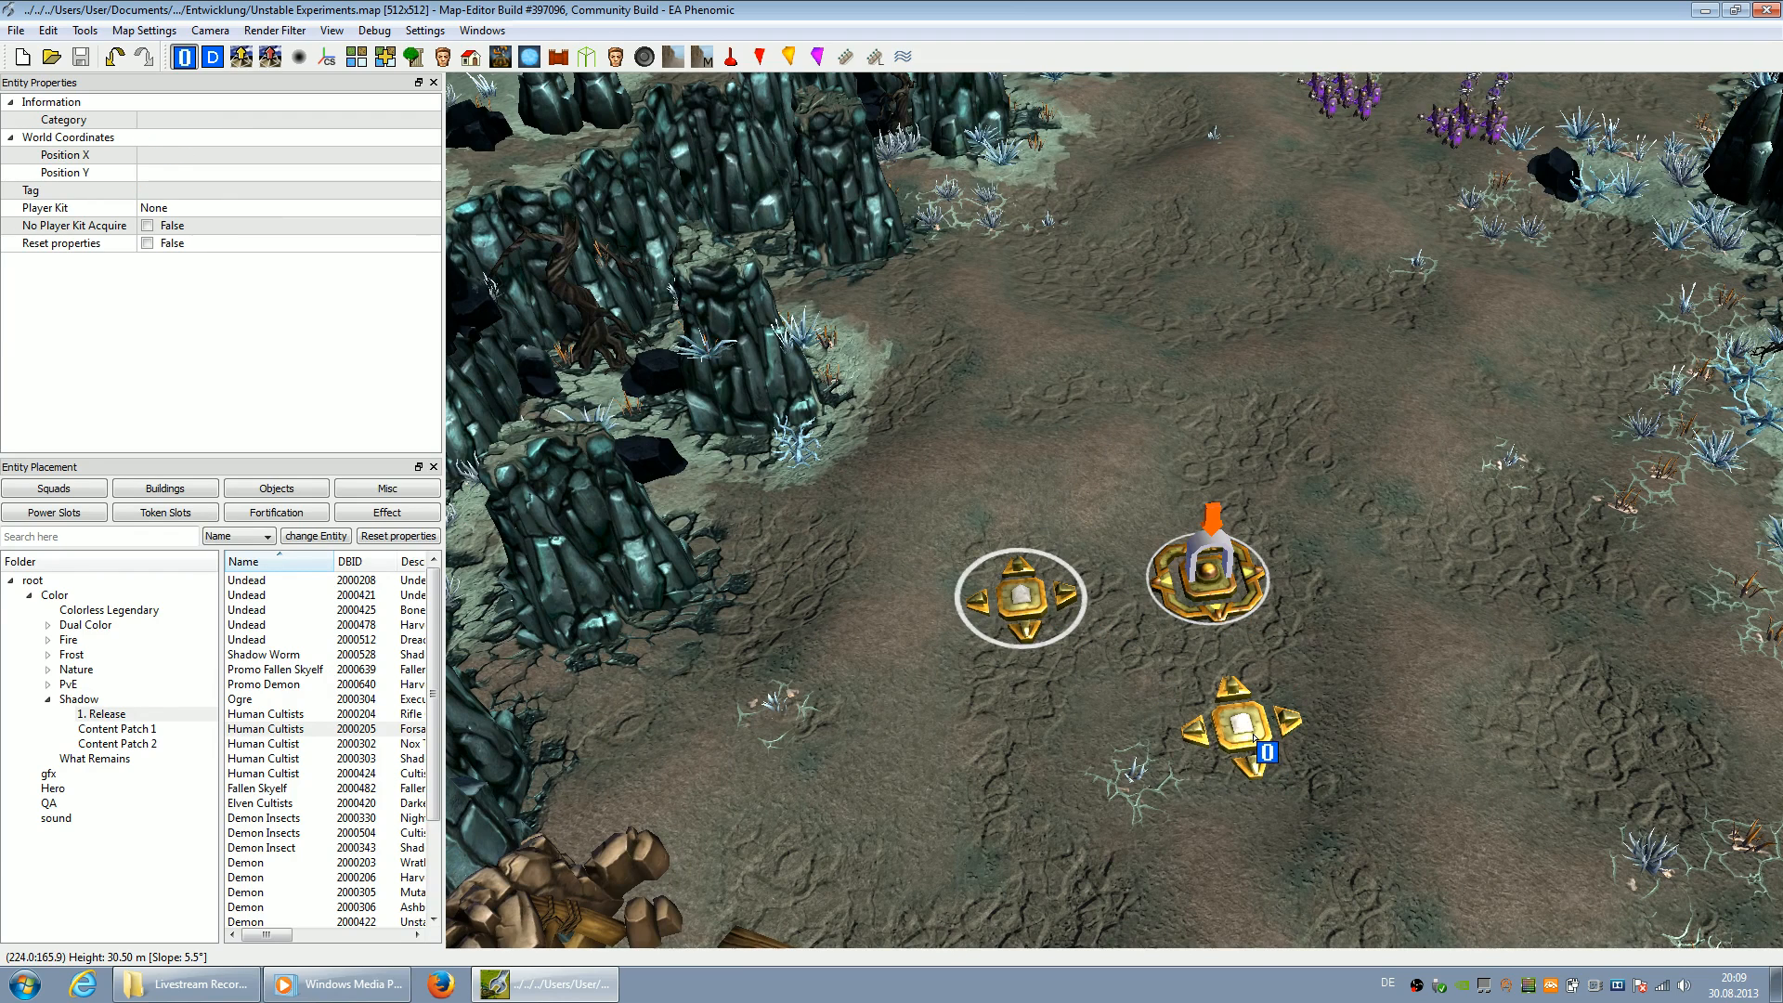
pyautogui.keyDown('ctrl'); pyautogui.click(1254, 736); pyautogui.keyUp('ctrl')
pyautogui.click(180, 210)
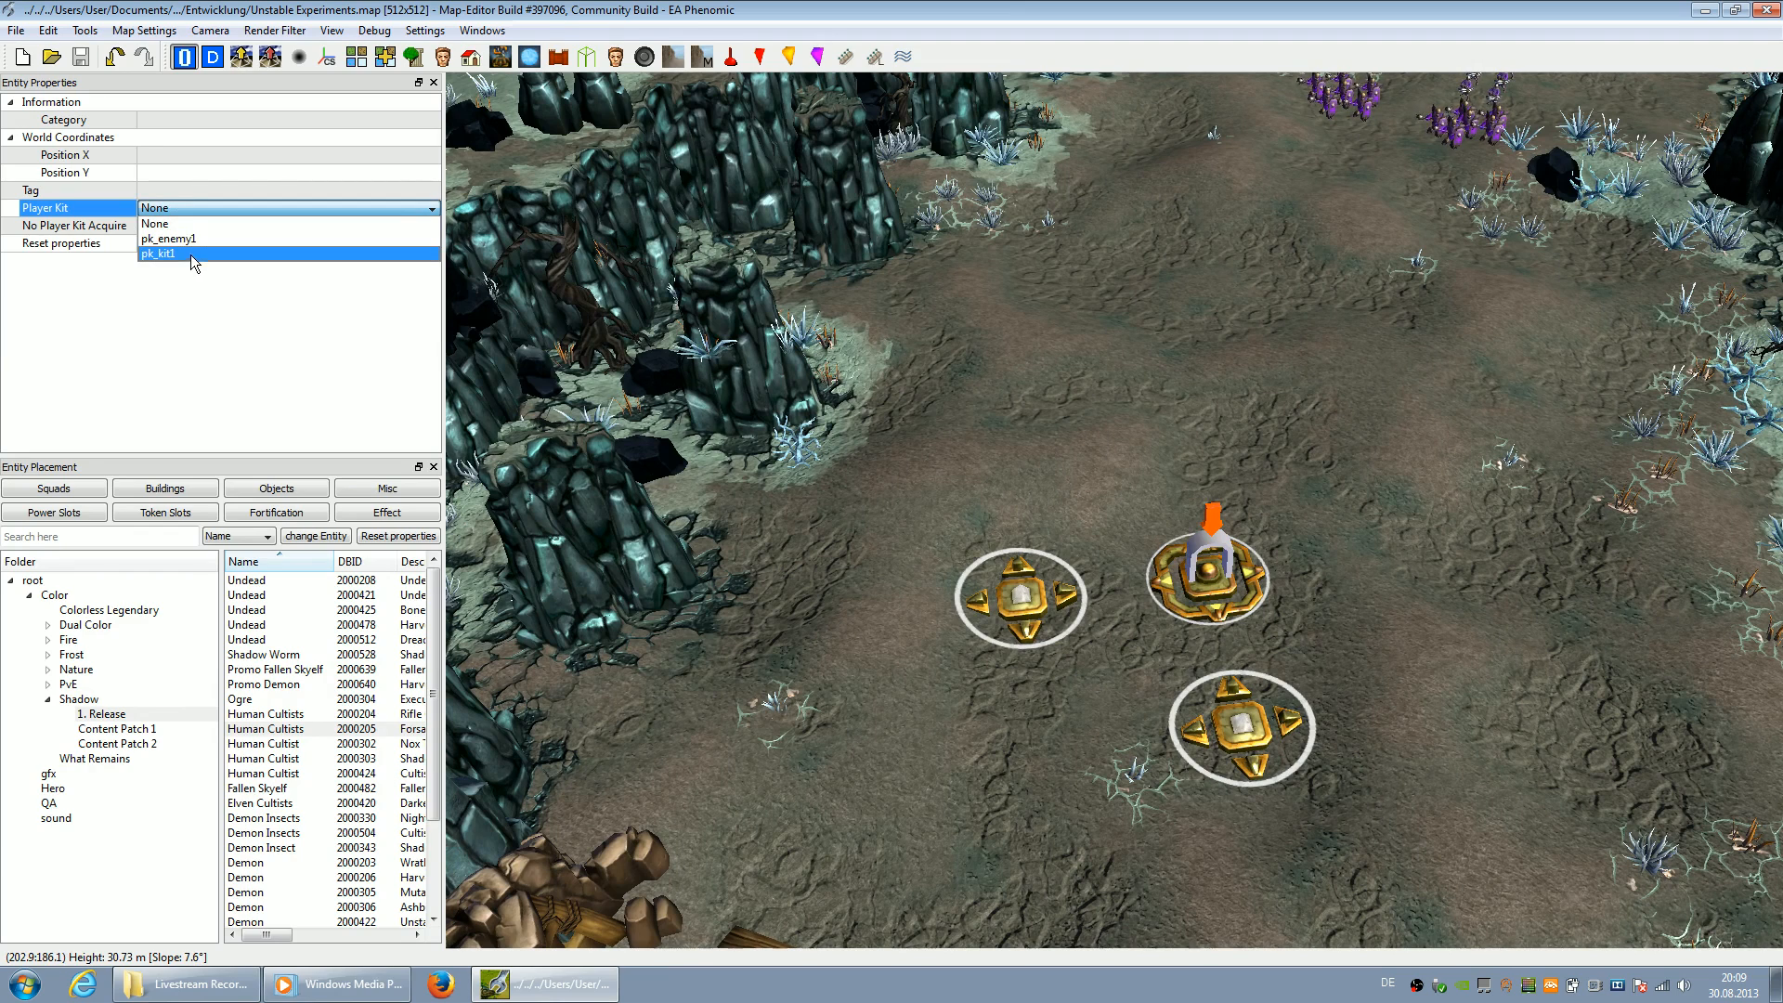
pyautogui.click(196, 254)
pyautogui.click(1022, 469)
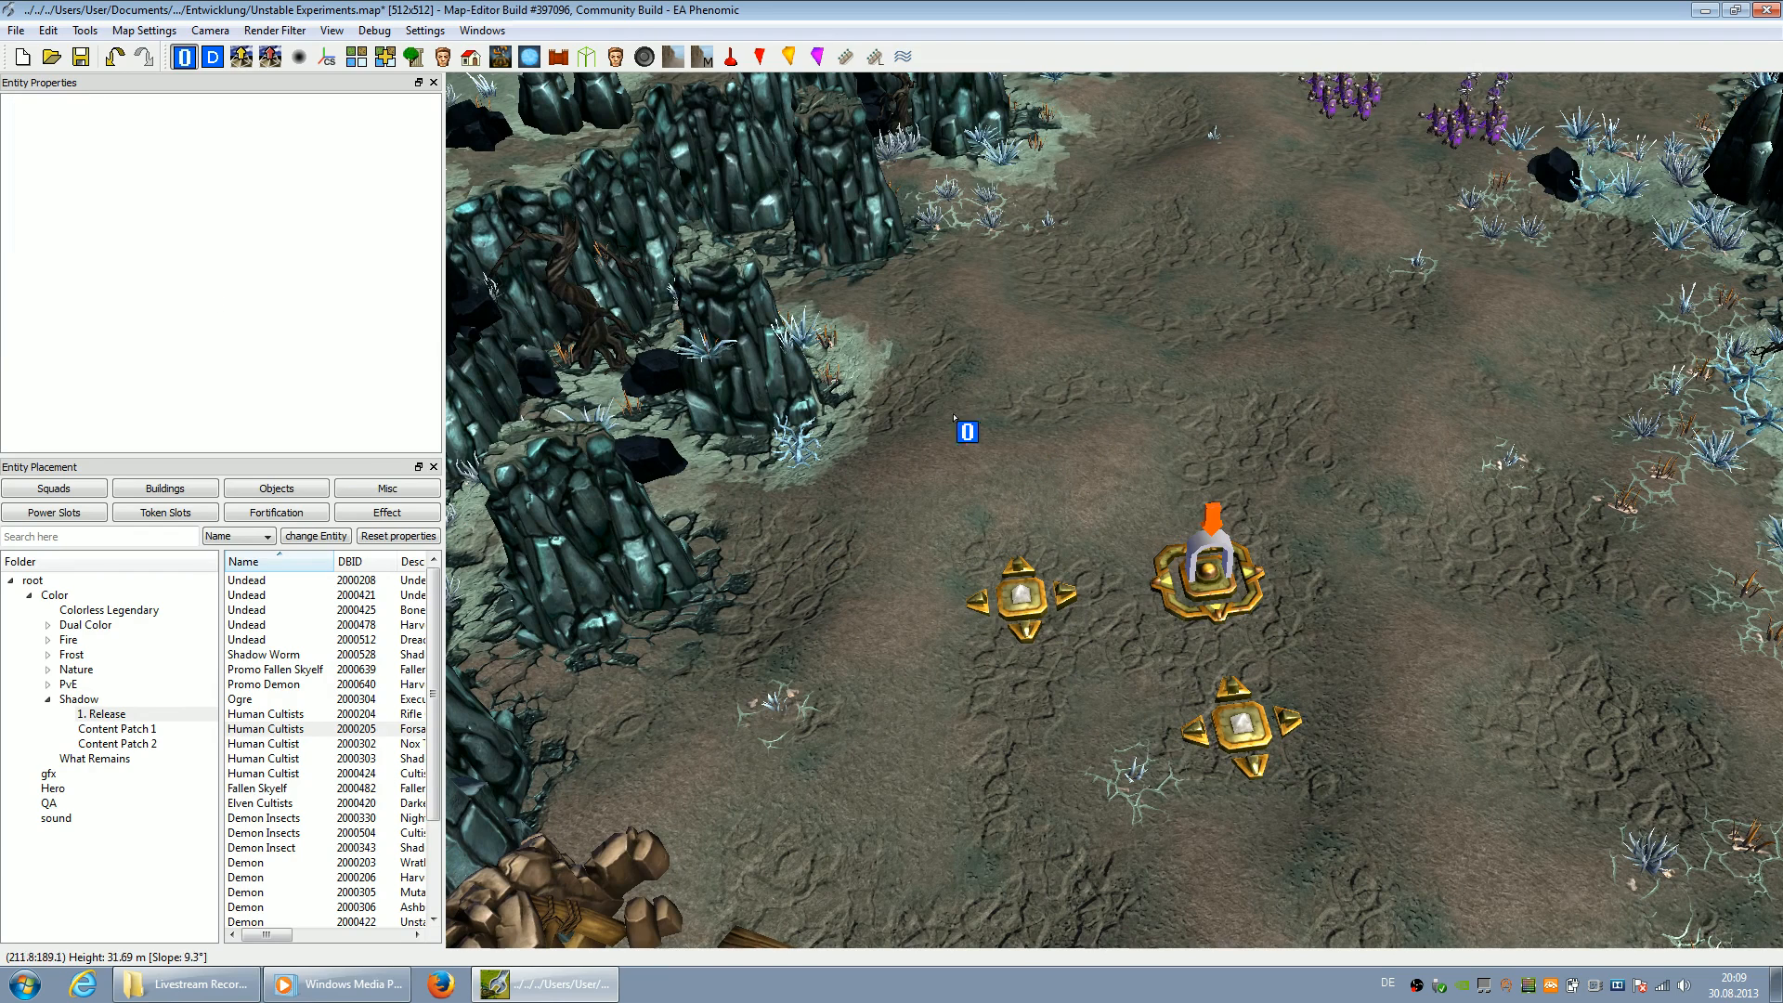
pyautogui.click(80, 58)
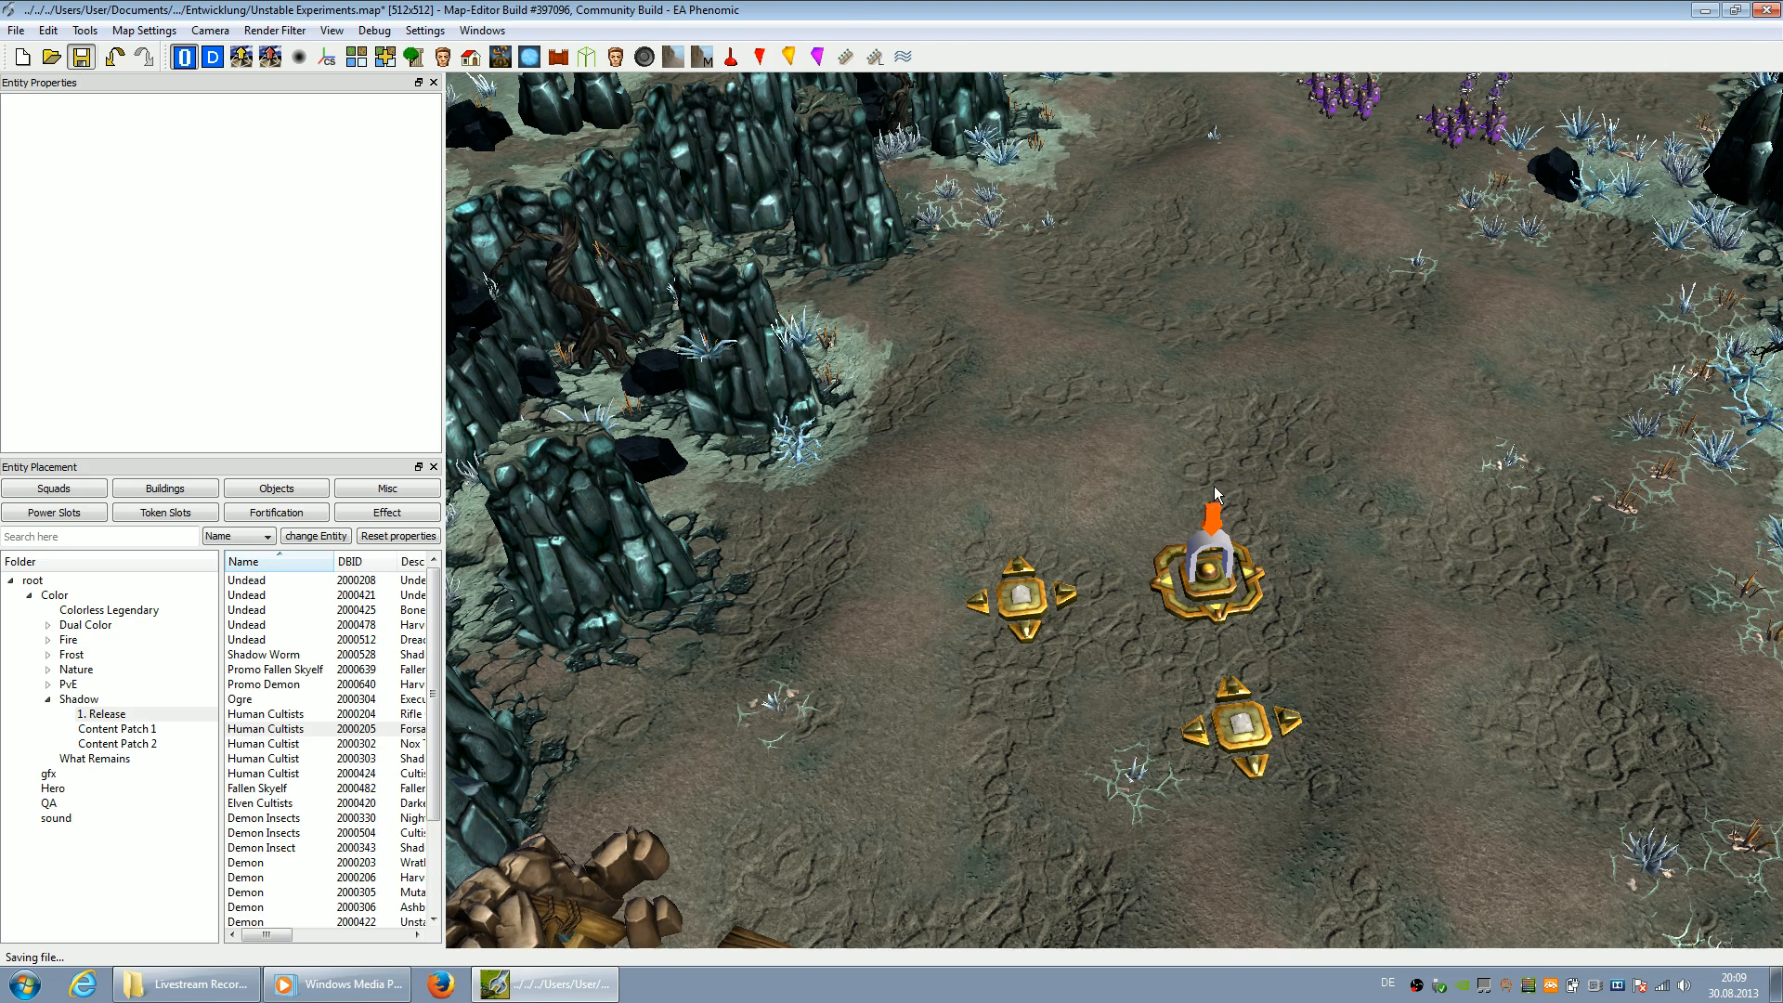
pyautogui.scroll(-5, 1214, 488)
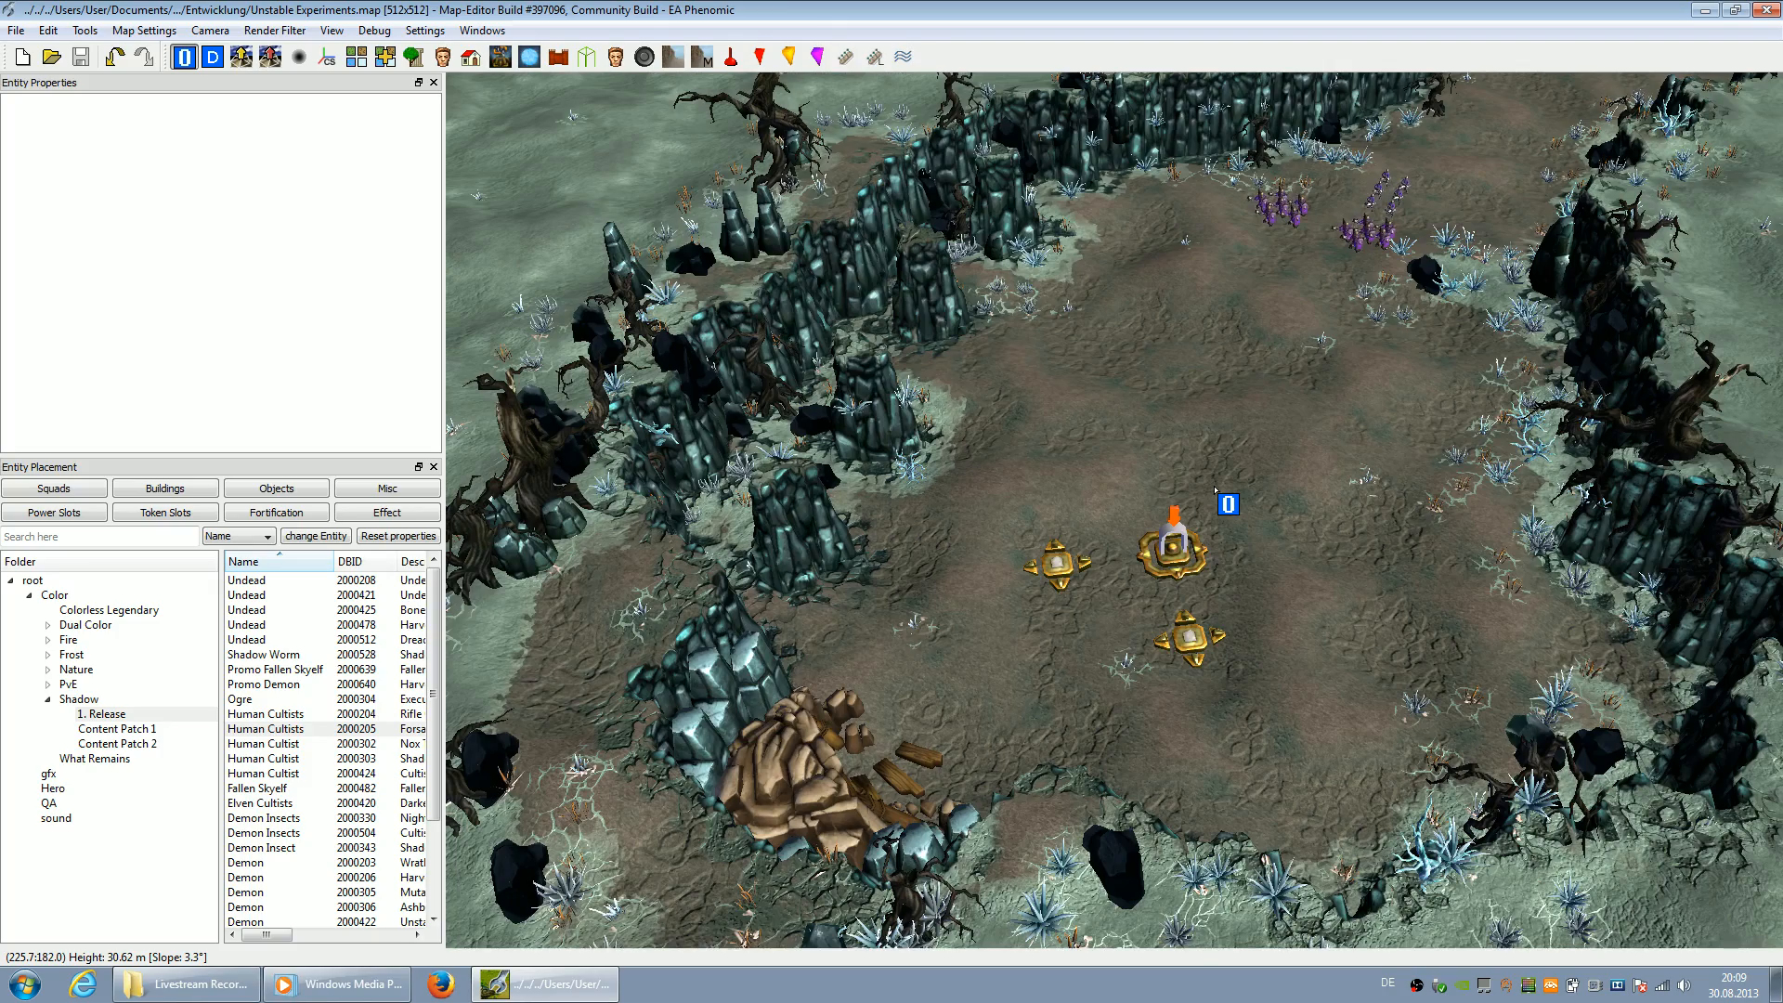
pyautogui.scroll(-4, 1214, 487)
pyautogui.press('Right')
pyautogui.press('Up')
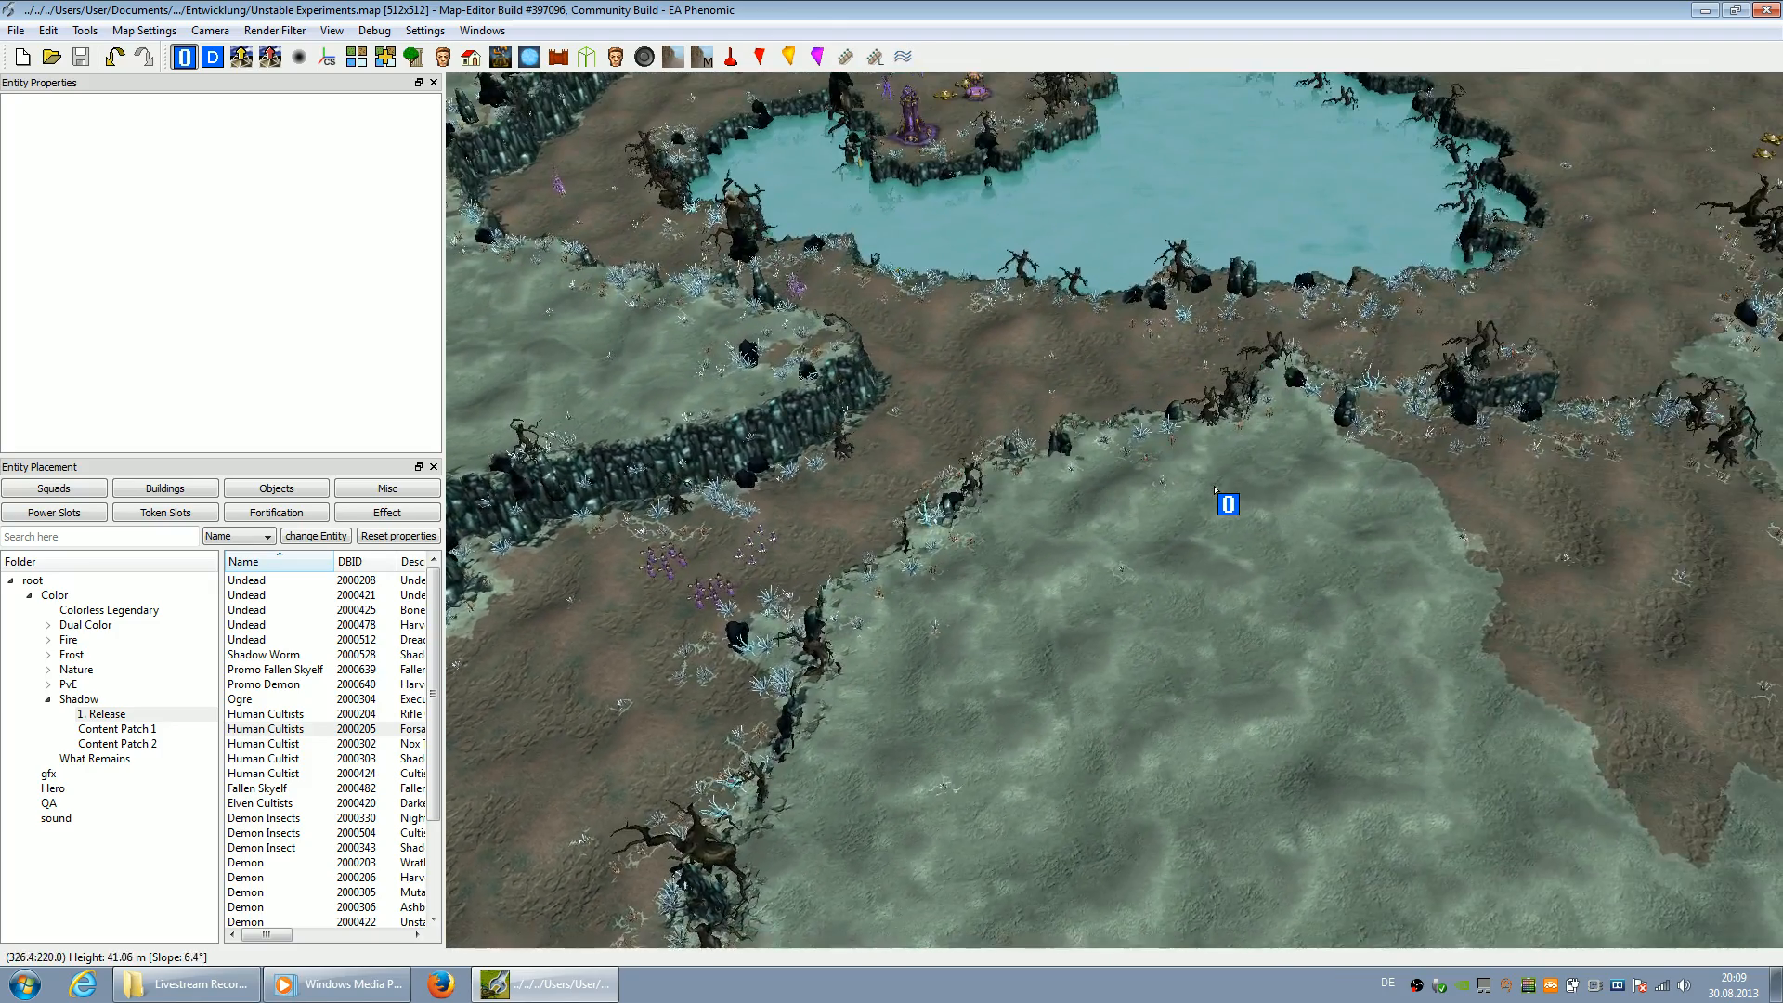
# Survey the map around the lake and the enemy base, and return to the player's start area
pyautogui.press('Up')
pyautogui.press('Left')
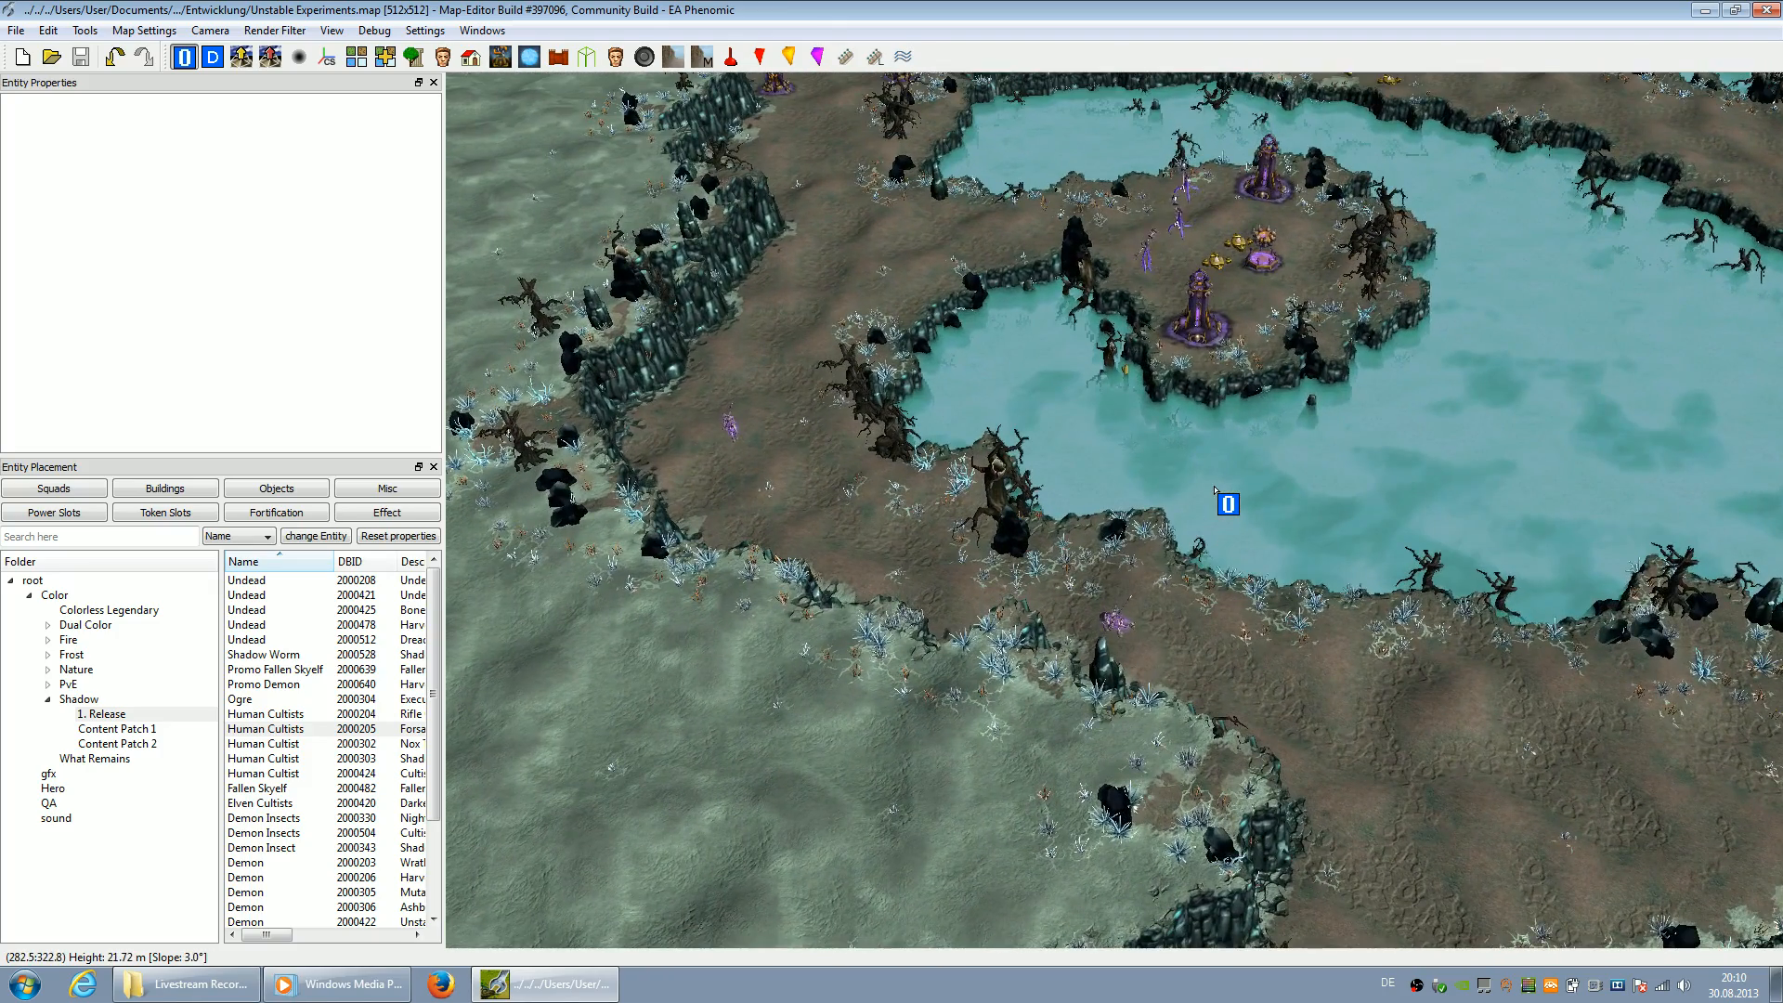
pyautogui.press('Up')
pyautogui.press('Left')
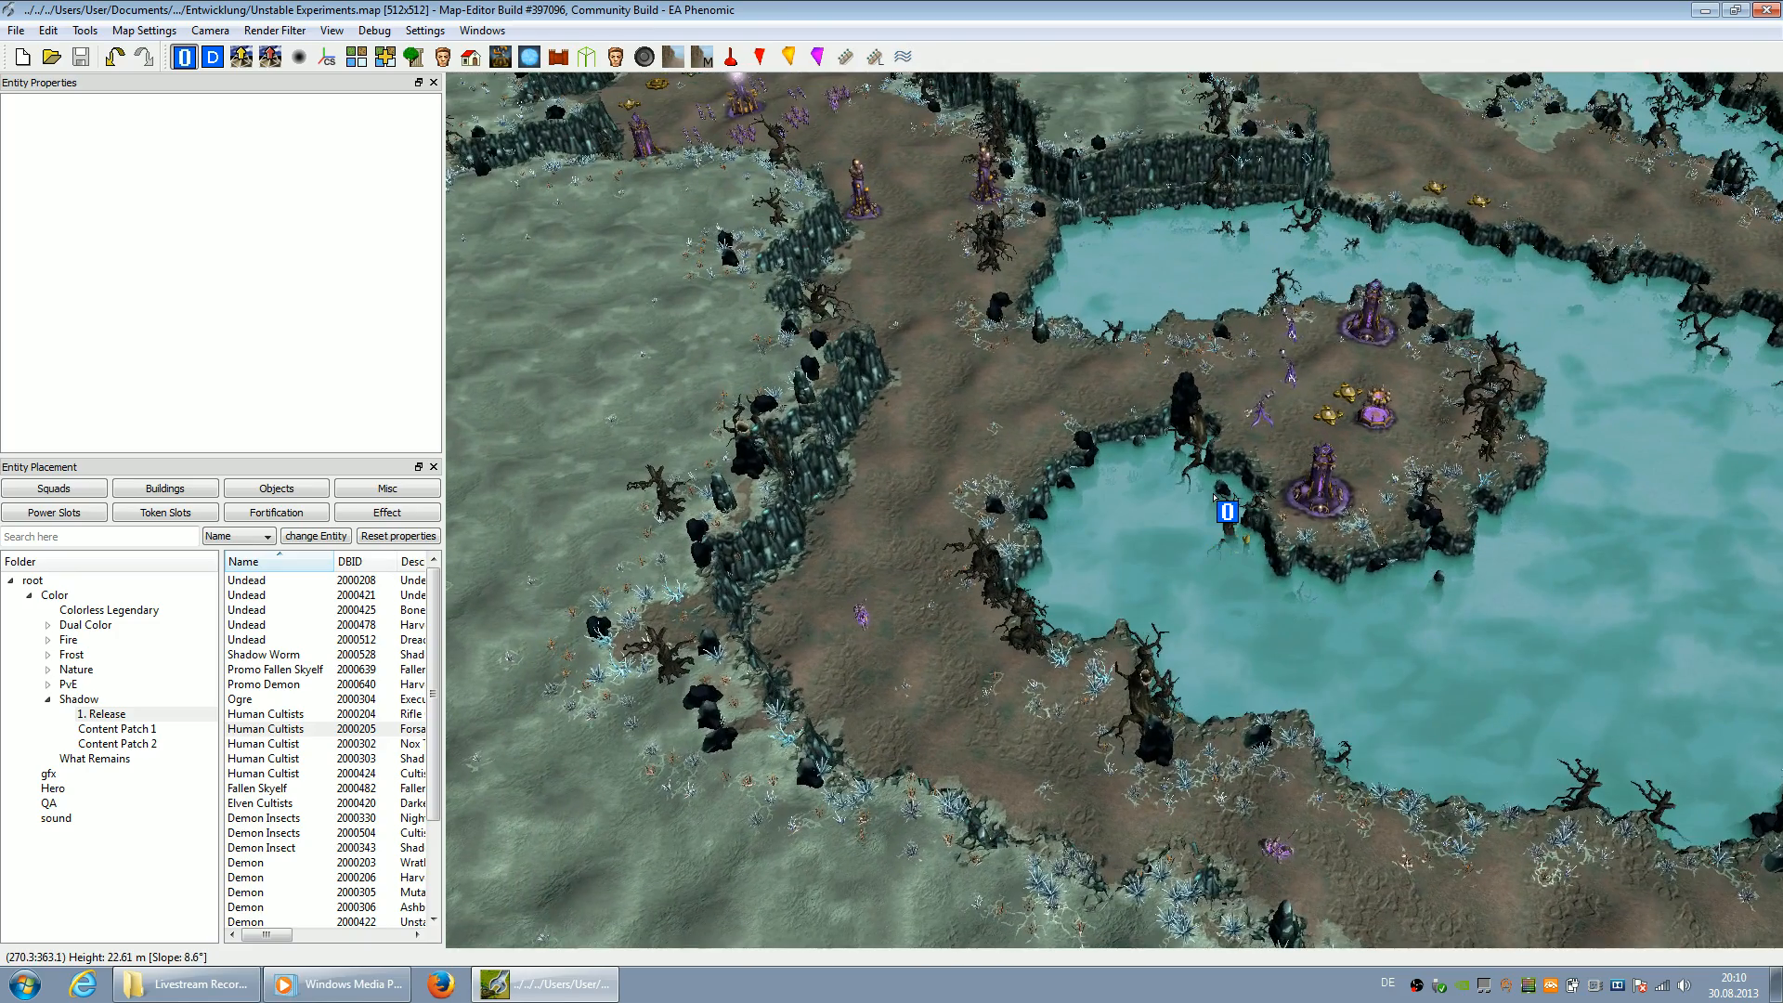
pyautogui.press('Up')
pyautogui.press('Left')
pyautogui.press('Up')
pyautogui.press('Left')
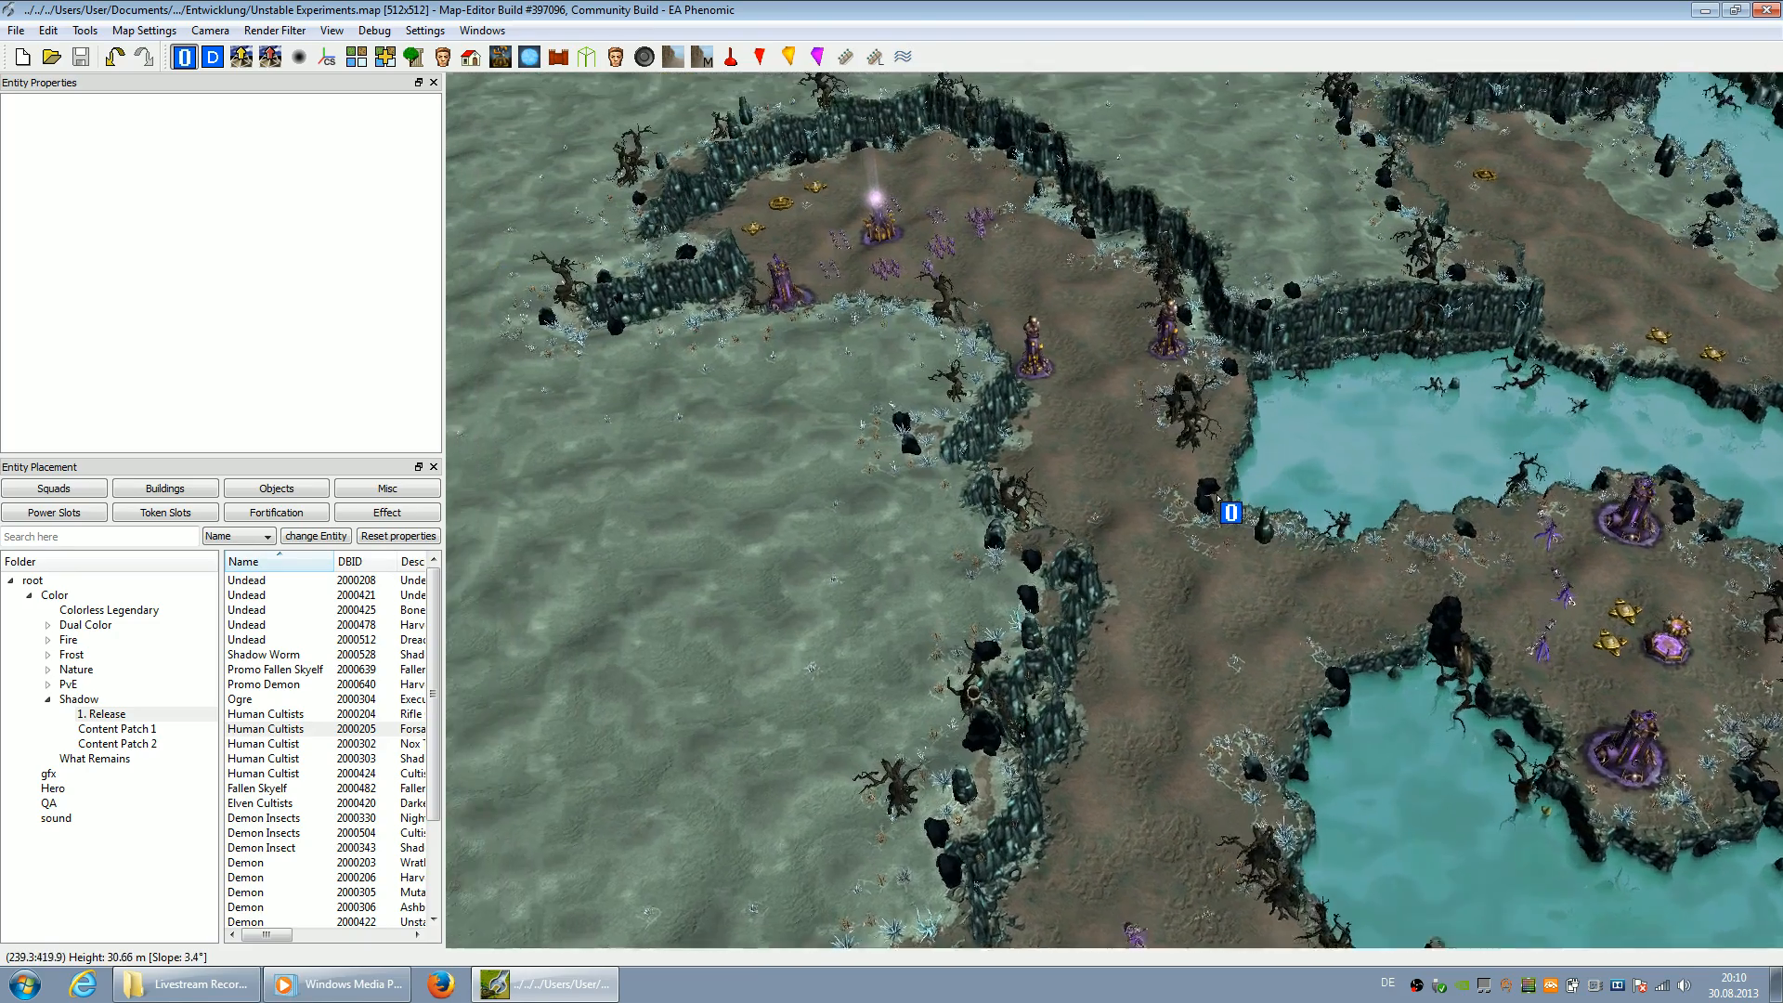
pyautogui.press('Down')
pyautogui.press('Right')
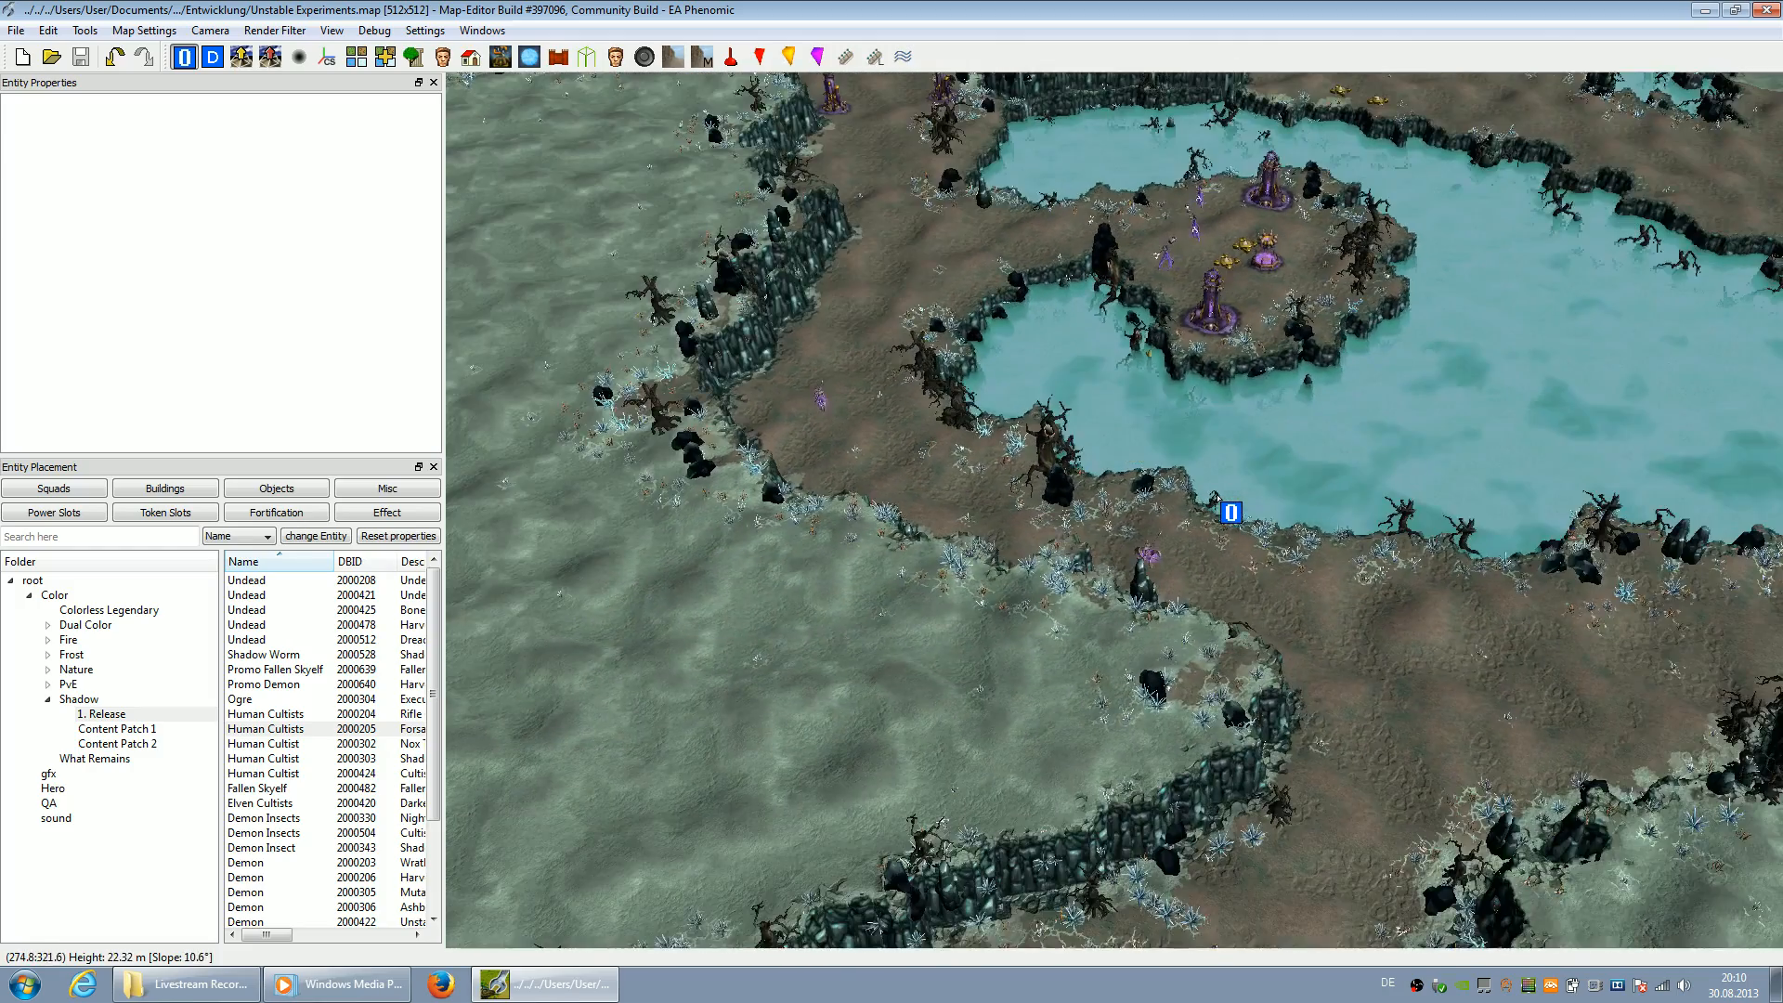
pyautogui.press('Down')
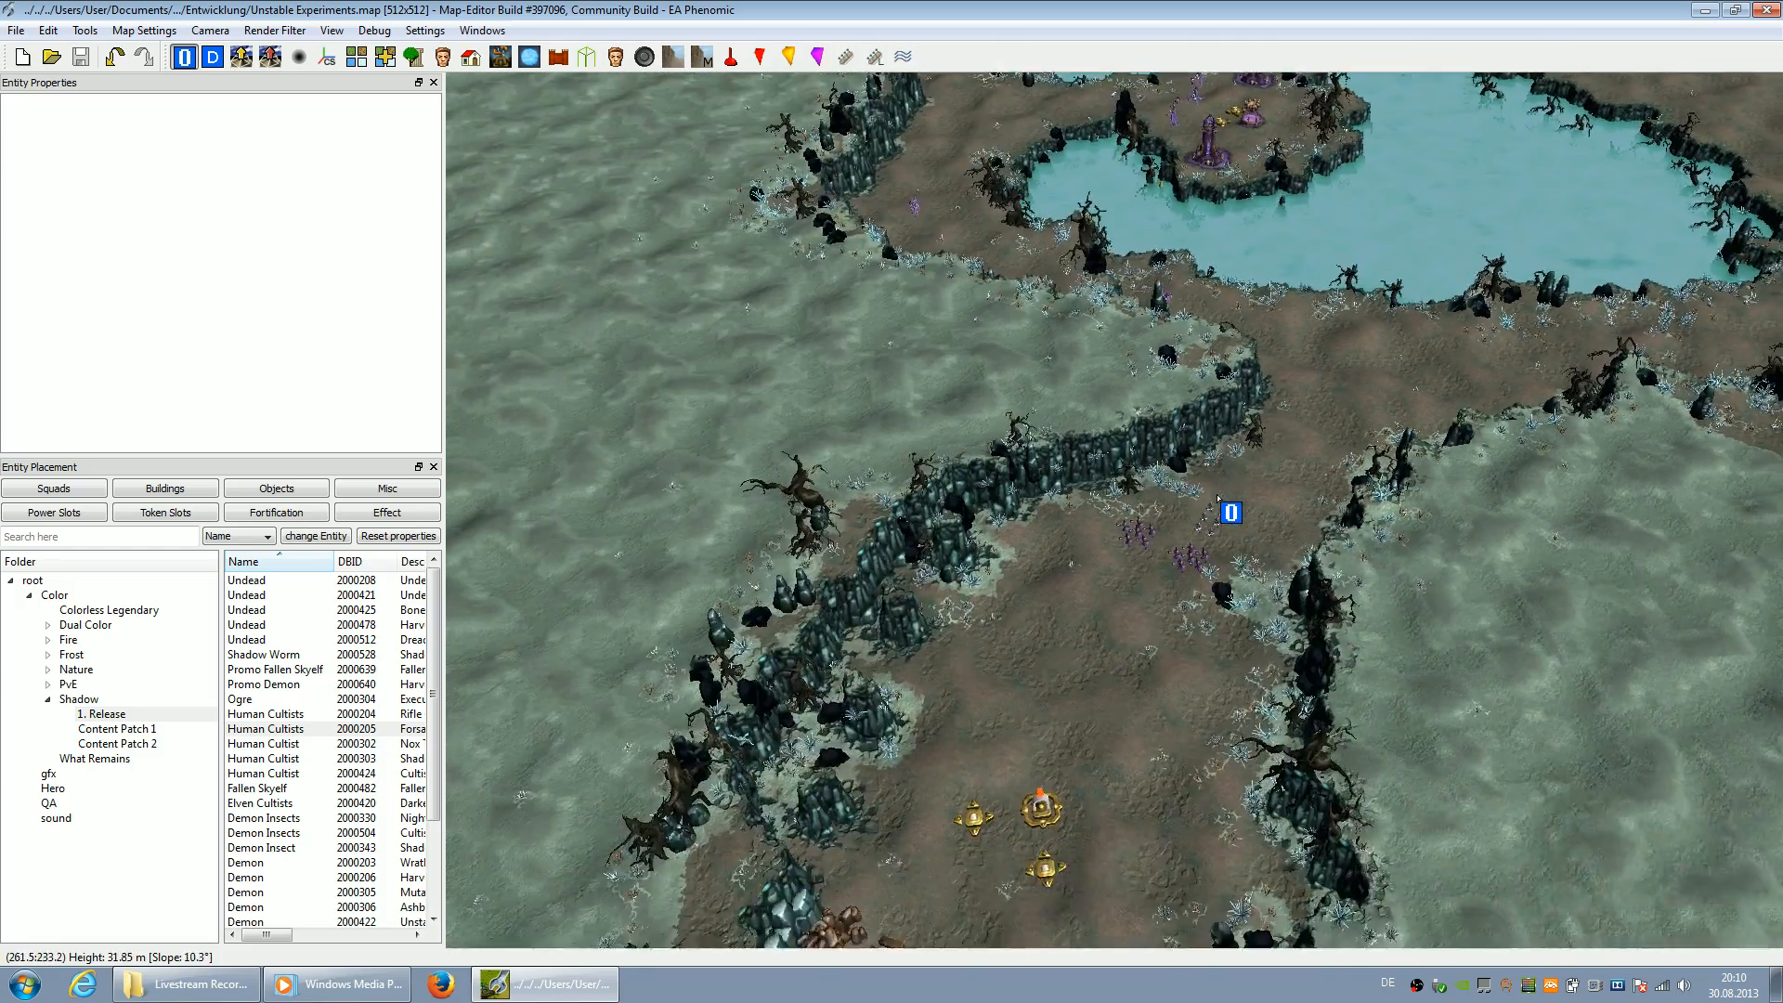
pyautogui.press('Down')
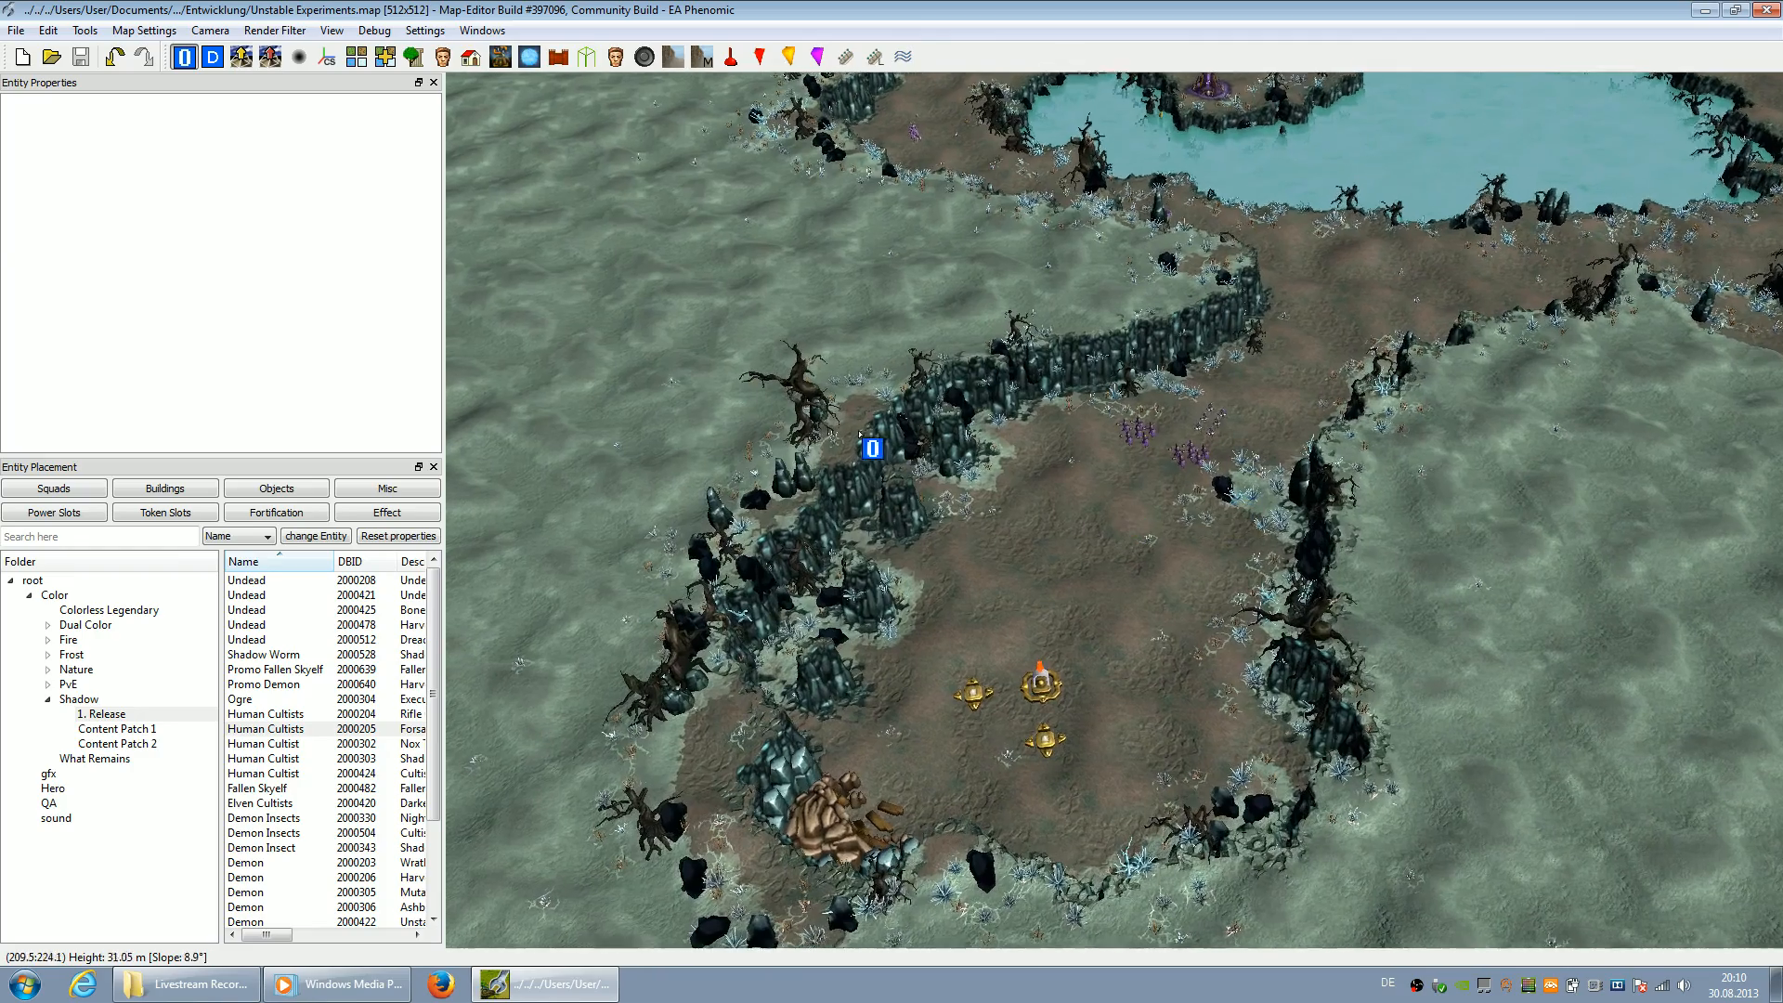
# Switch to the ingame camera and inspect the start area and the cultist squads on the path beyond it
pyautogui.click(218, 29)
pyautogui.click(233, 73)
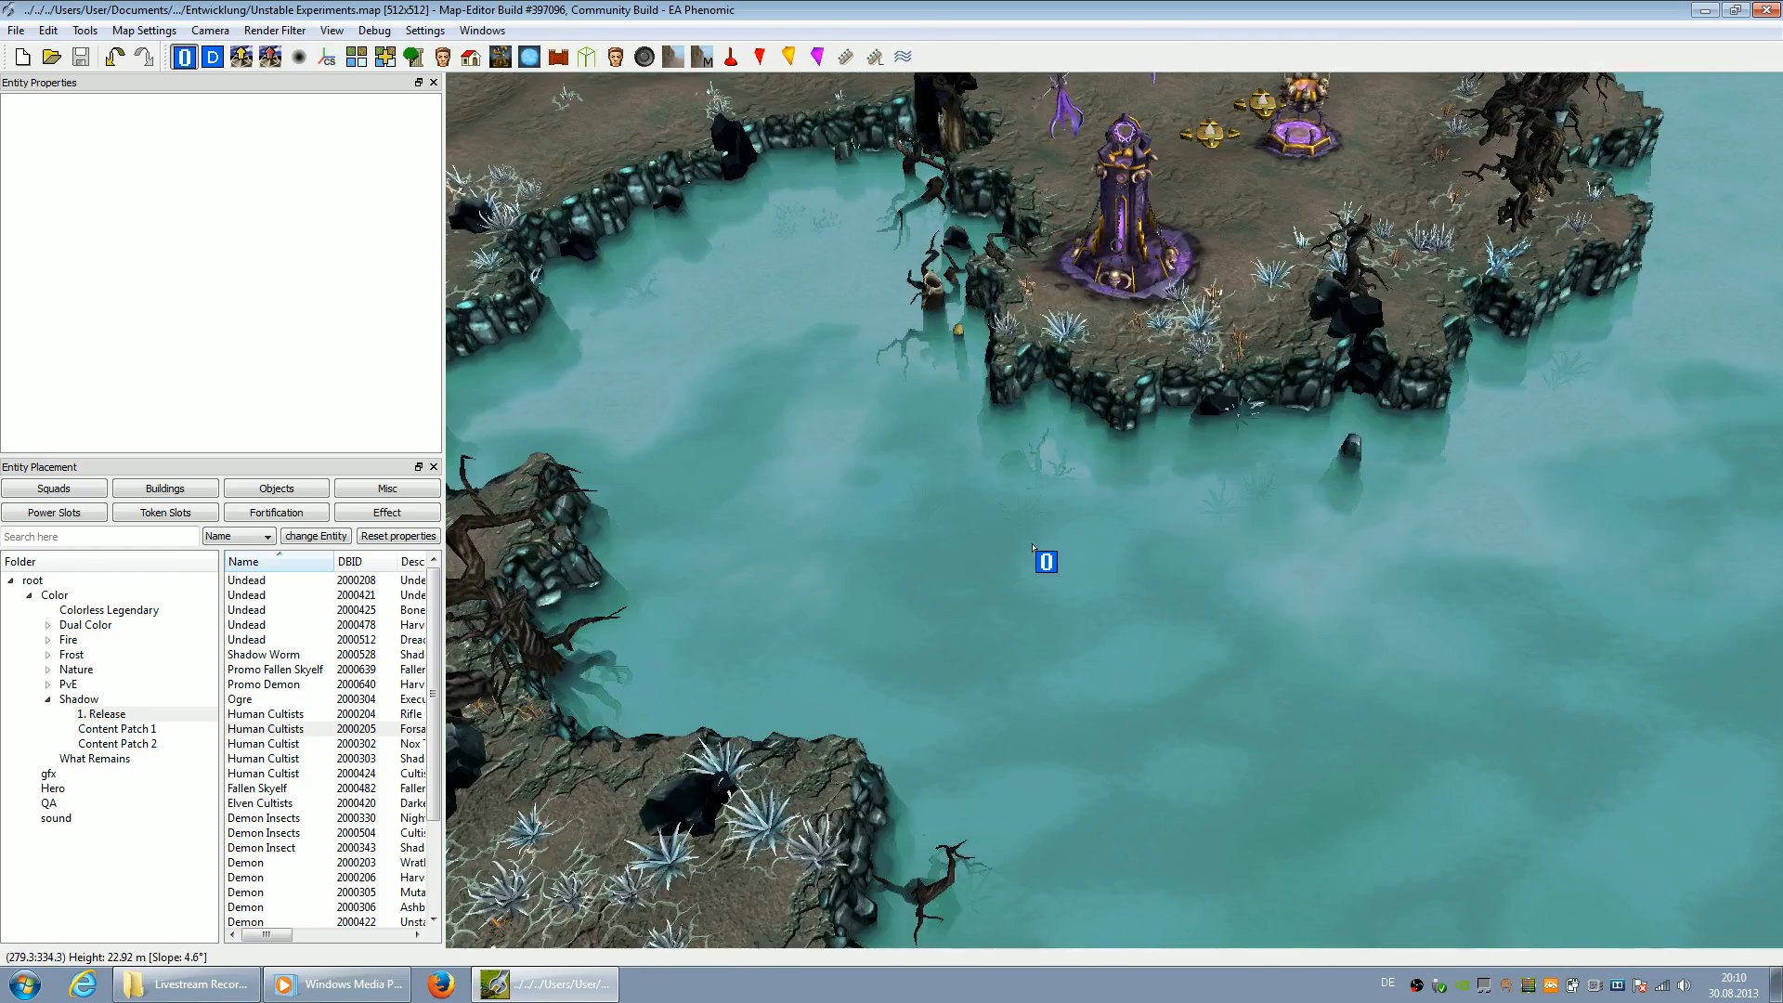
pyautogui.press('Down')
pyautogui.press('Left')
pyautogui.press('Down')
pyautogui.press('Left')
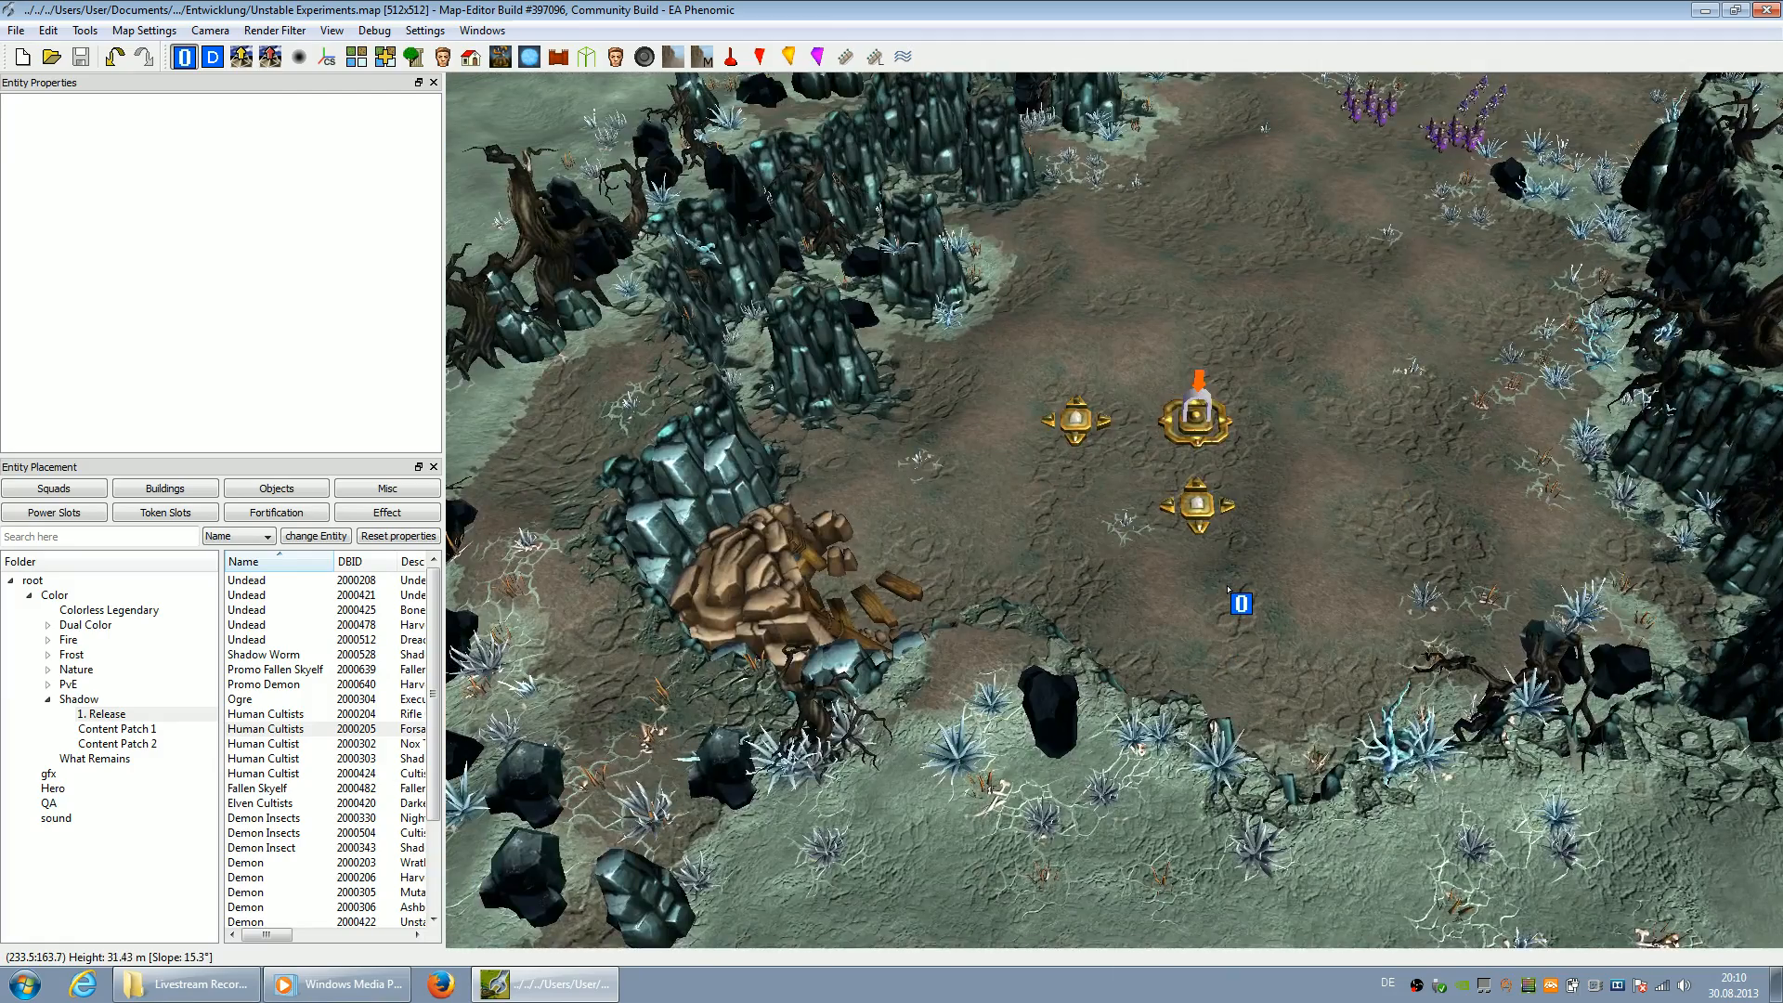
pyautogui.press('Right')
pyautogui.press('Up')
pyautogui.press('Left')
pyautogui.press('Up')
pyautogui.press('Right')
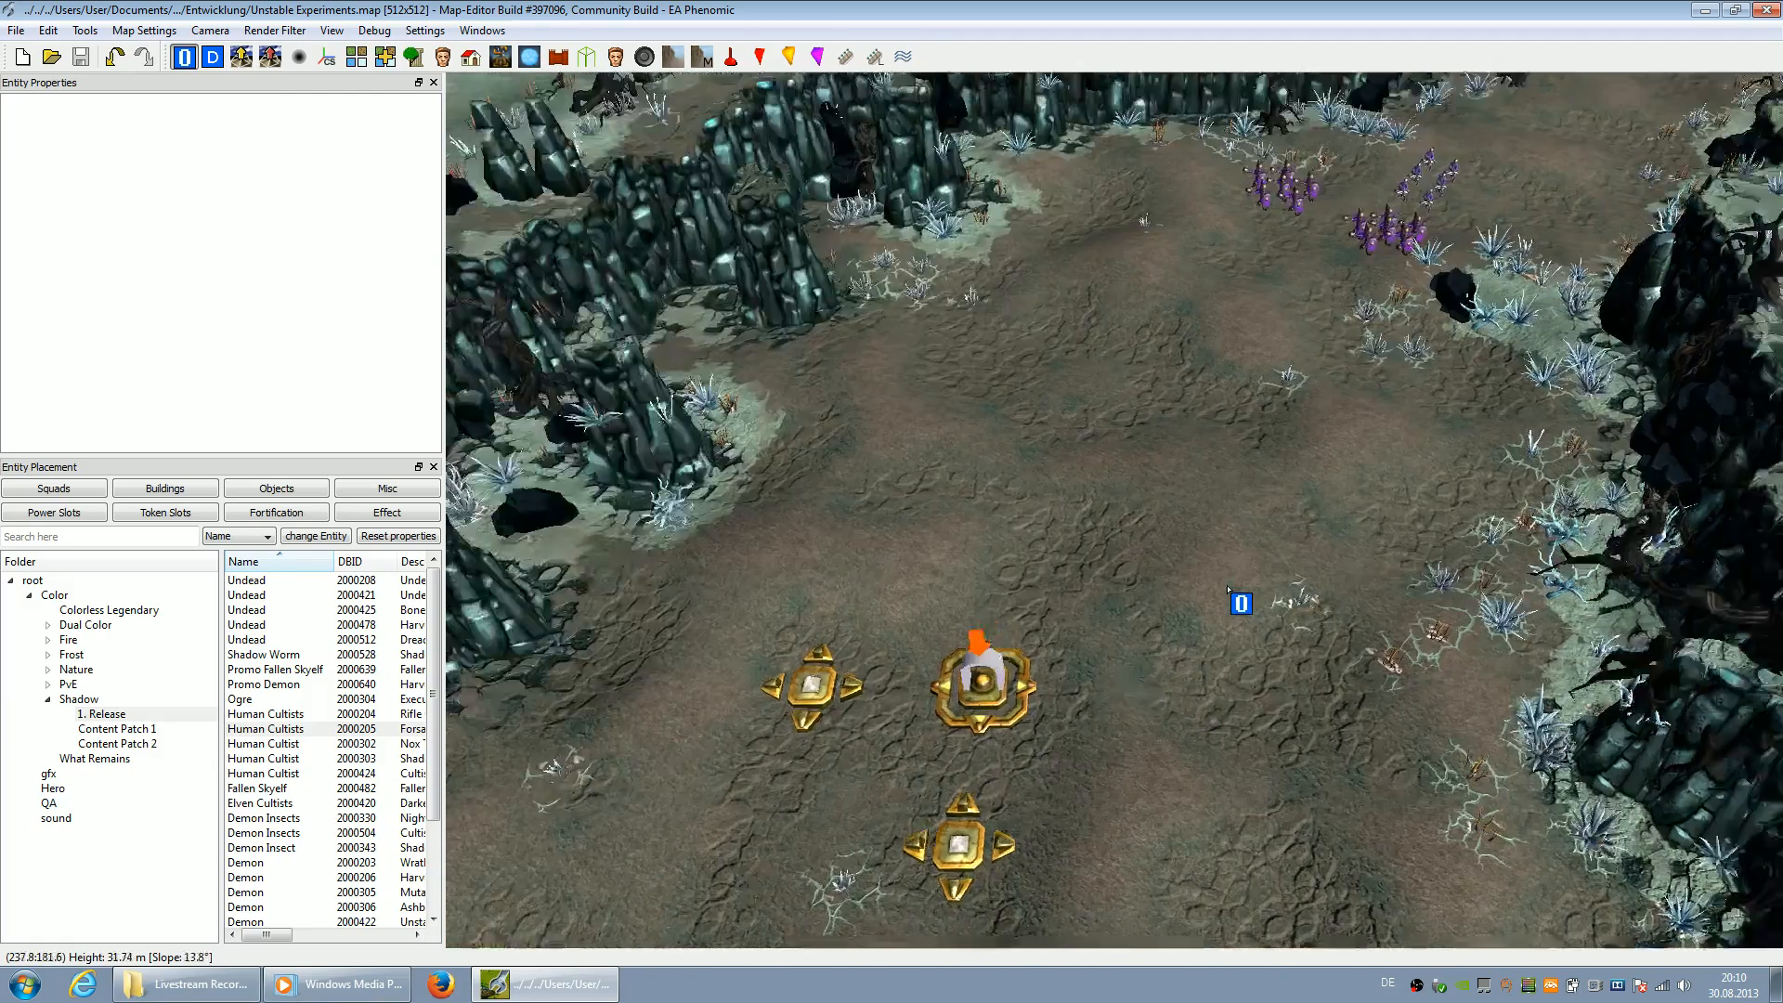
pyautogui.press('Up')
pyautogui.press('Right')
pyautogui.press('Up')
pyautogui.press('Right')
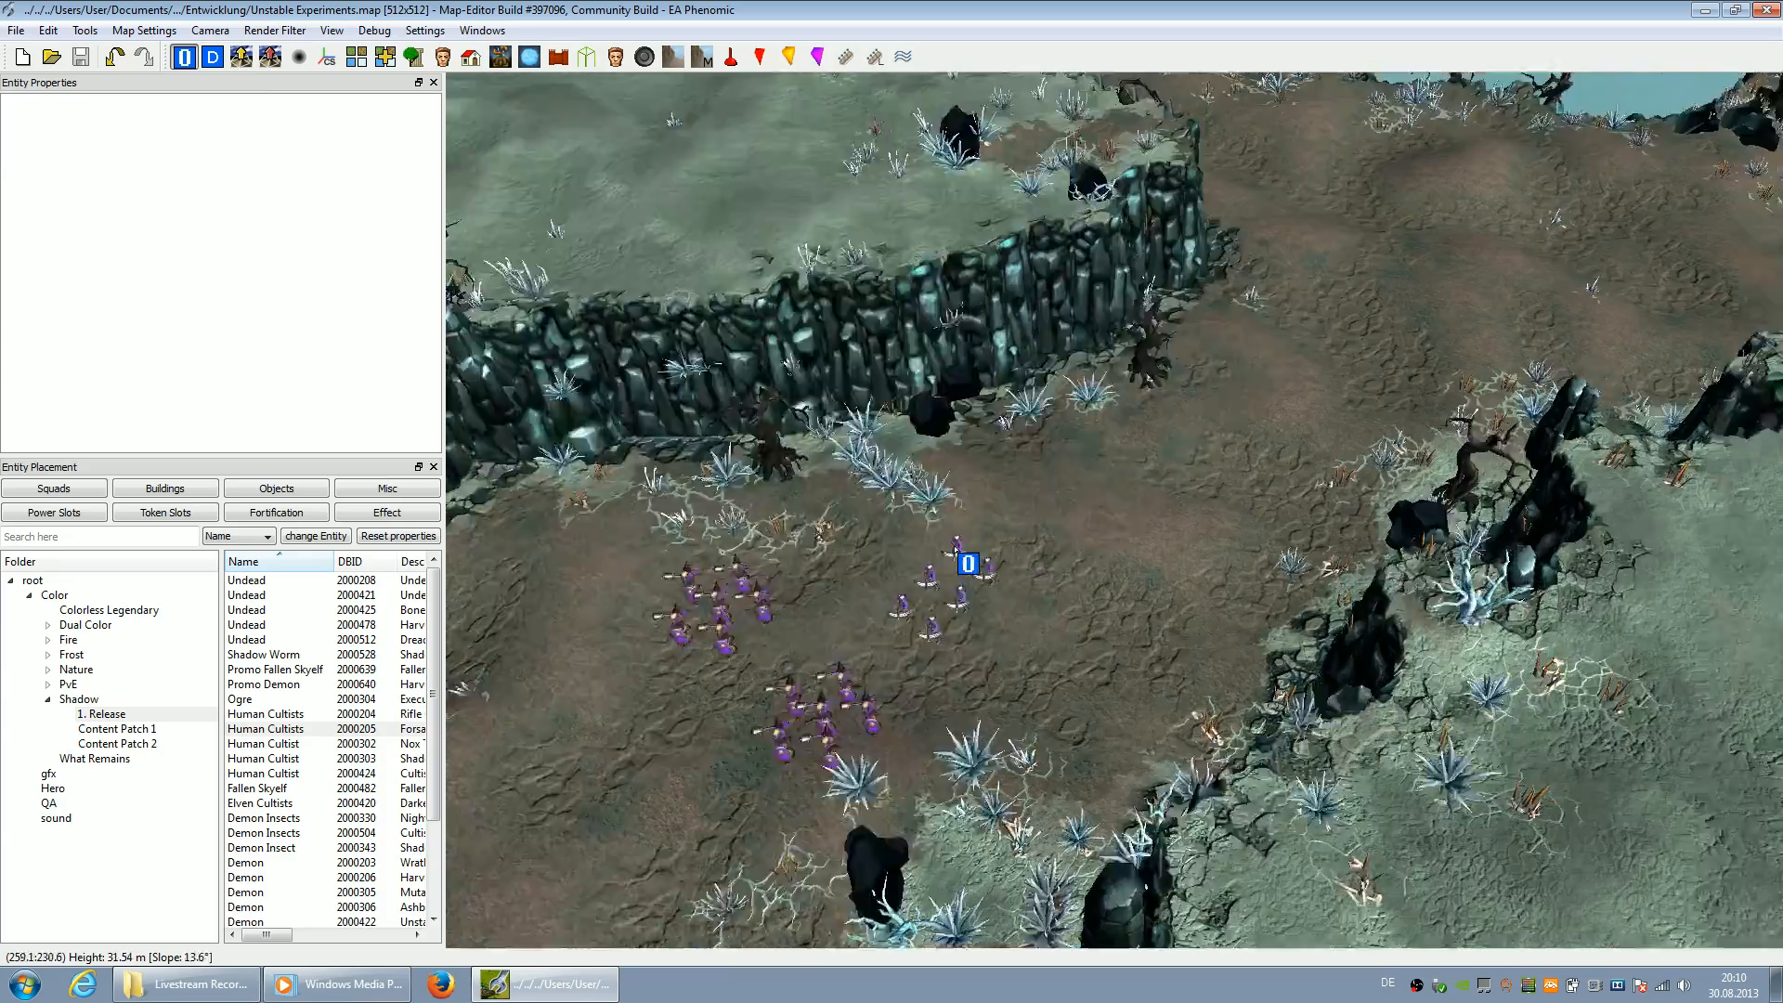
pyautogui.press('Down')
pyautogui.press('Left')
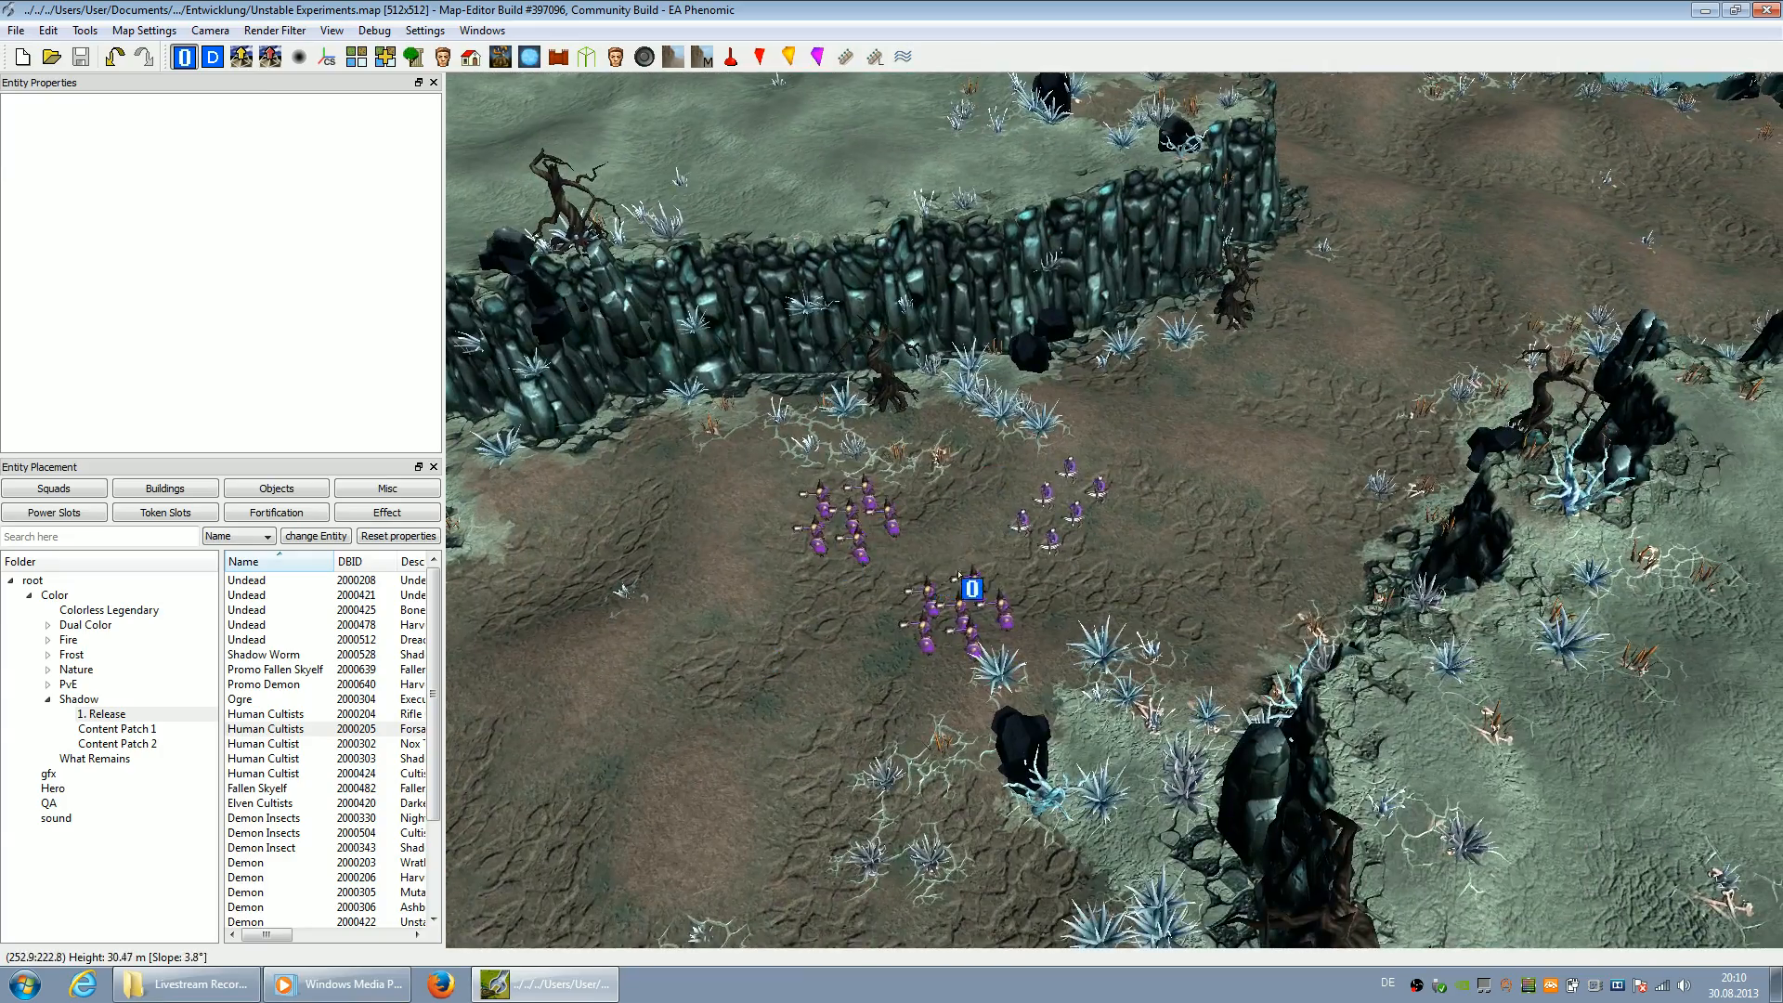
# Inspect the path along the lake and the island with its towers, enemy units and power slots at ingame distance
pyautogui.press('Up')
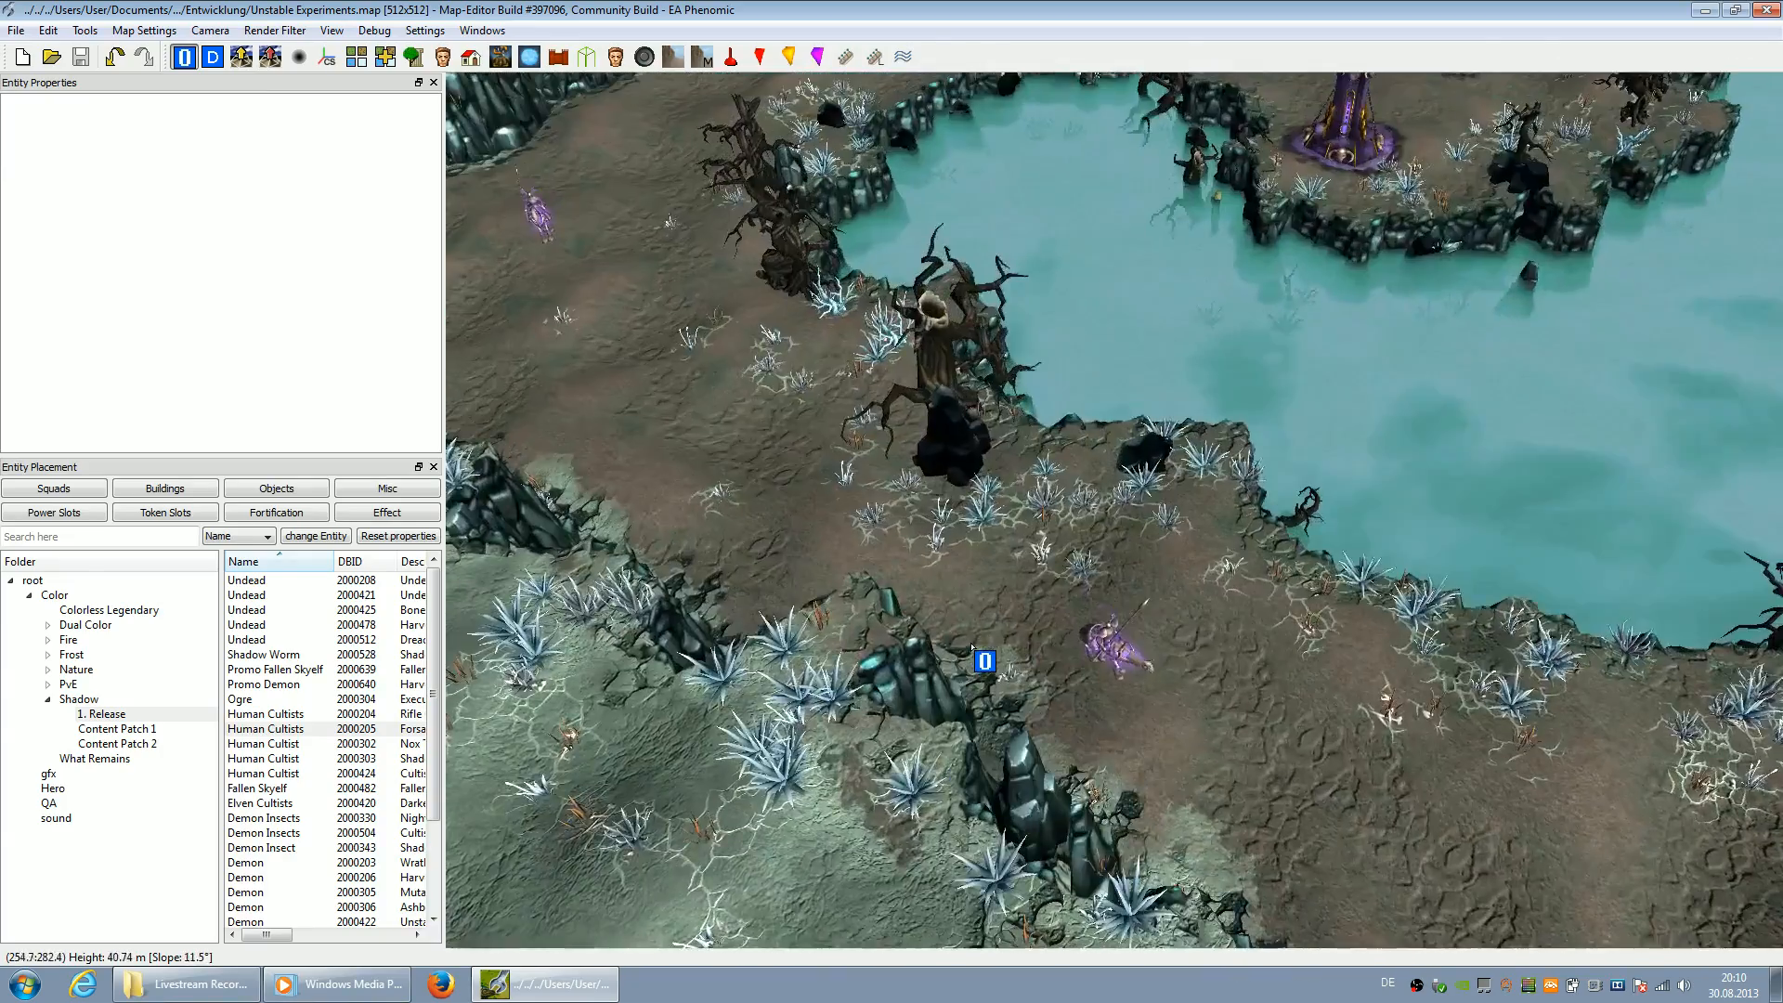
pyautogui.press('Down')
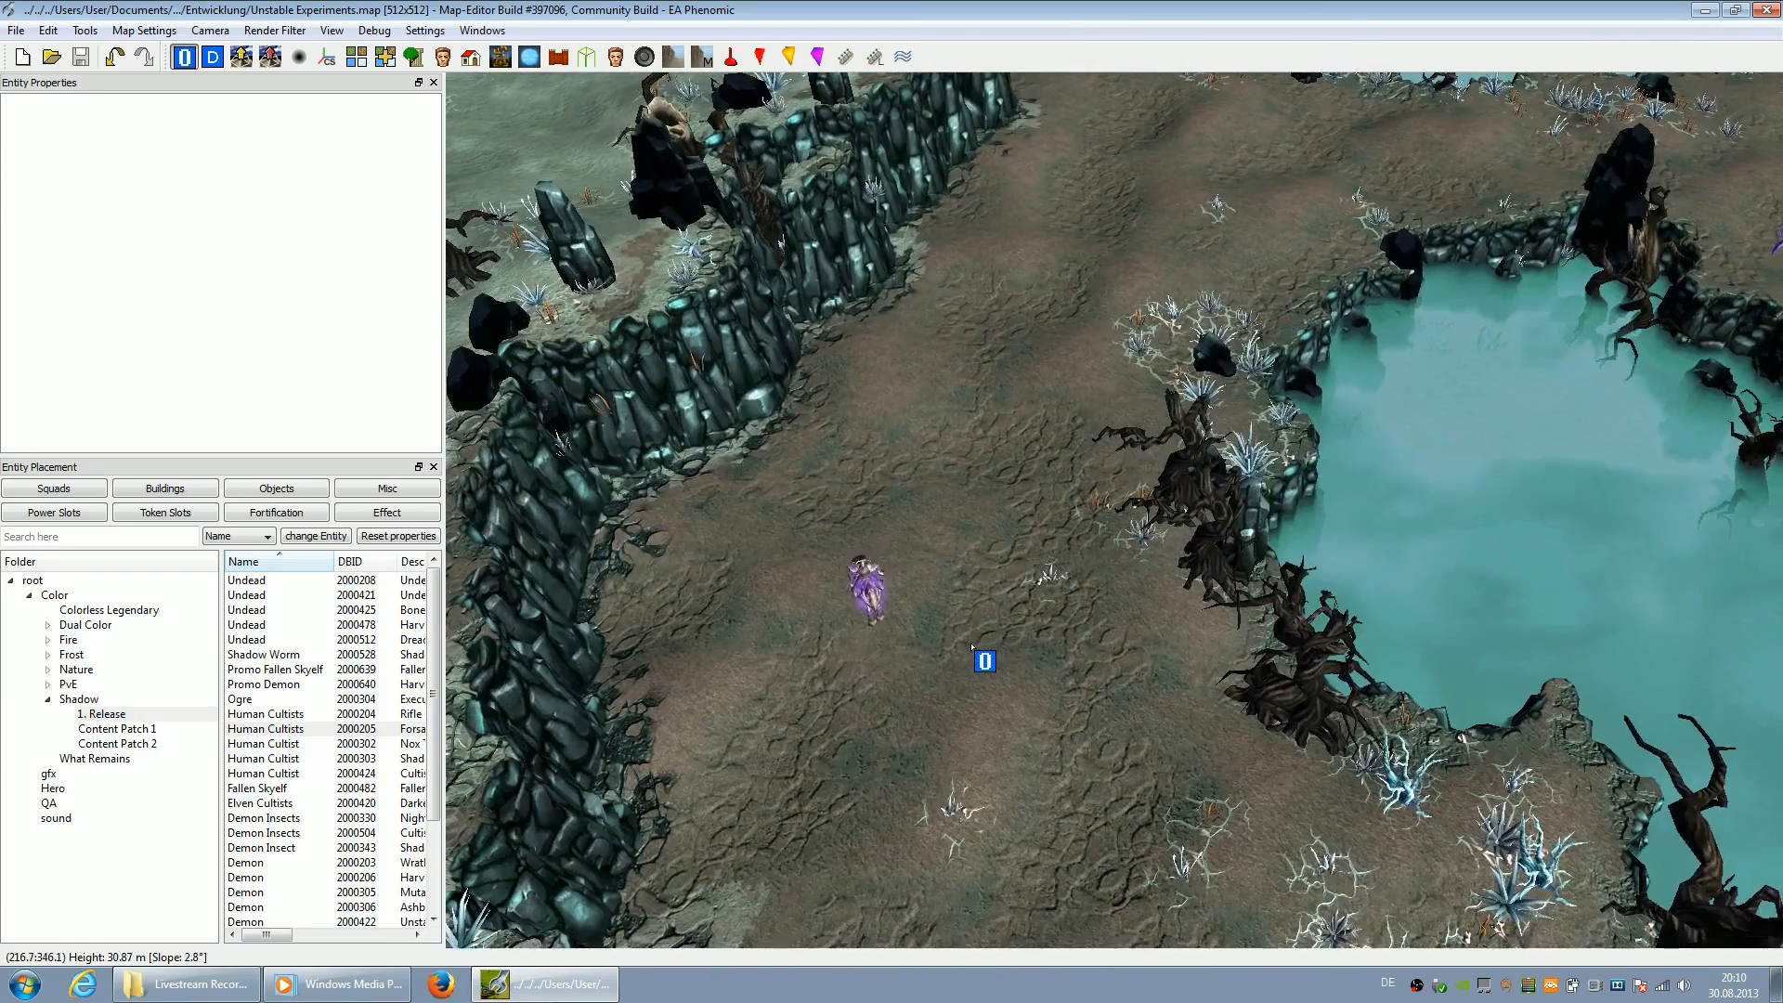
pyautogui.press('Up')
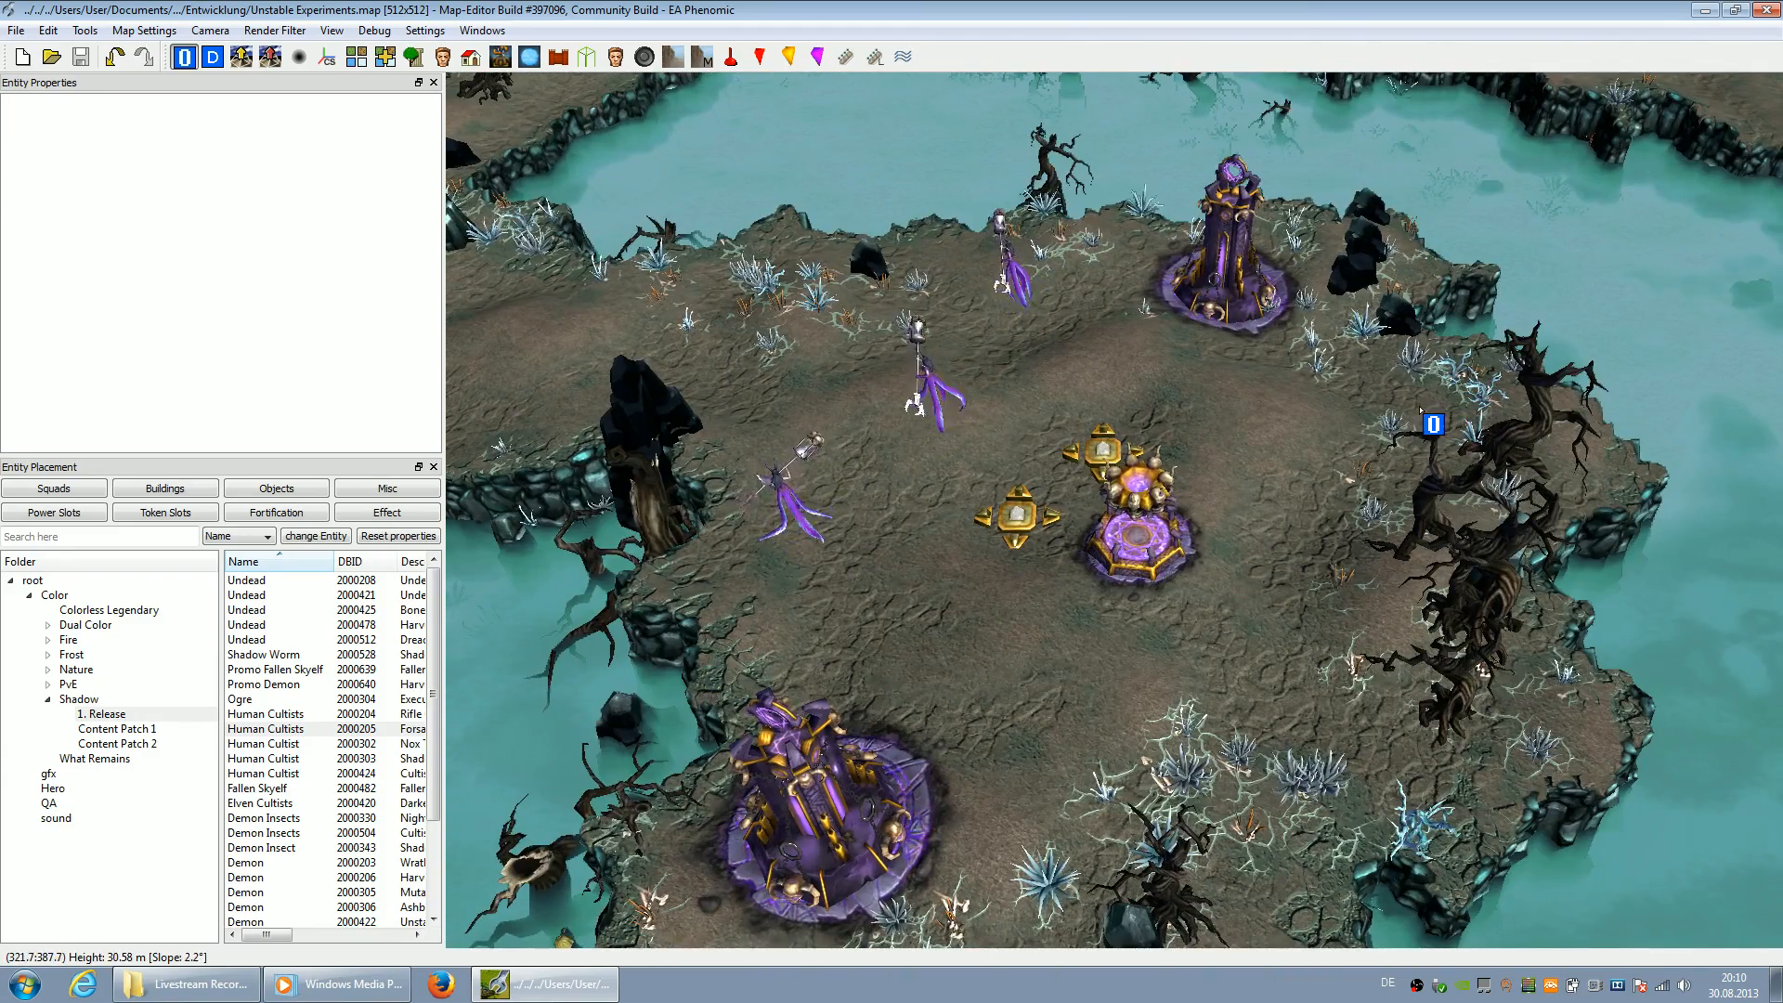
pyautogui.press('Left')
pyautogui.press('Down')
pyautogui.press('Left')
pyautogui.press('Up')
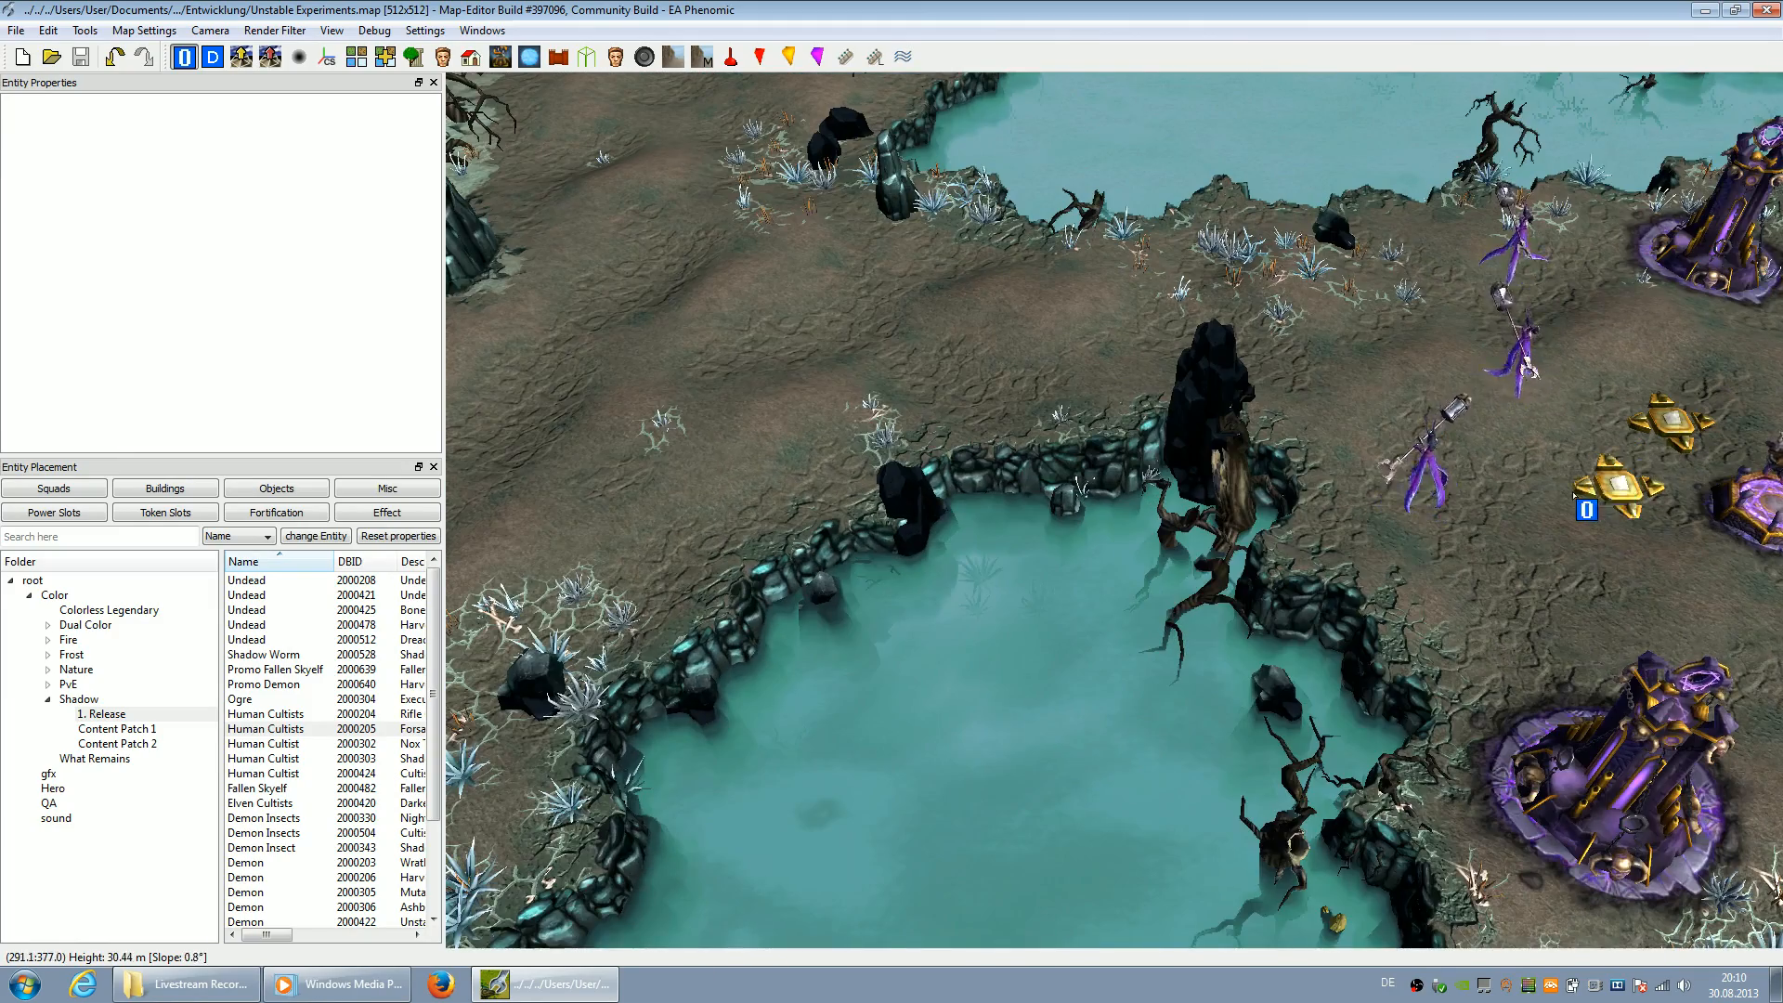
pyautogui.press('Up')
pyautogui.press('Right')
pyautogui.click(1589, 509)
pyautogui.click(862, 358)
pyautogui.press('Left')
pyautogui.press('Up')
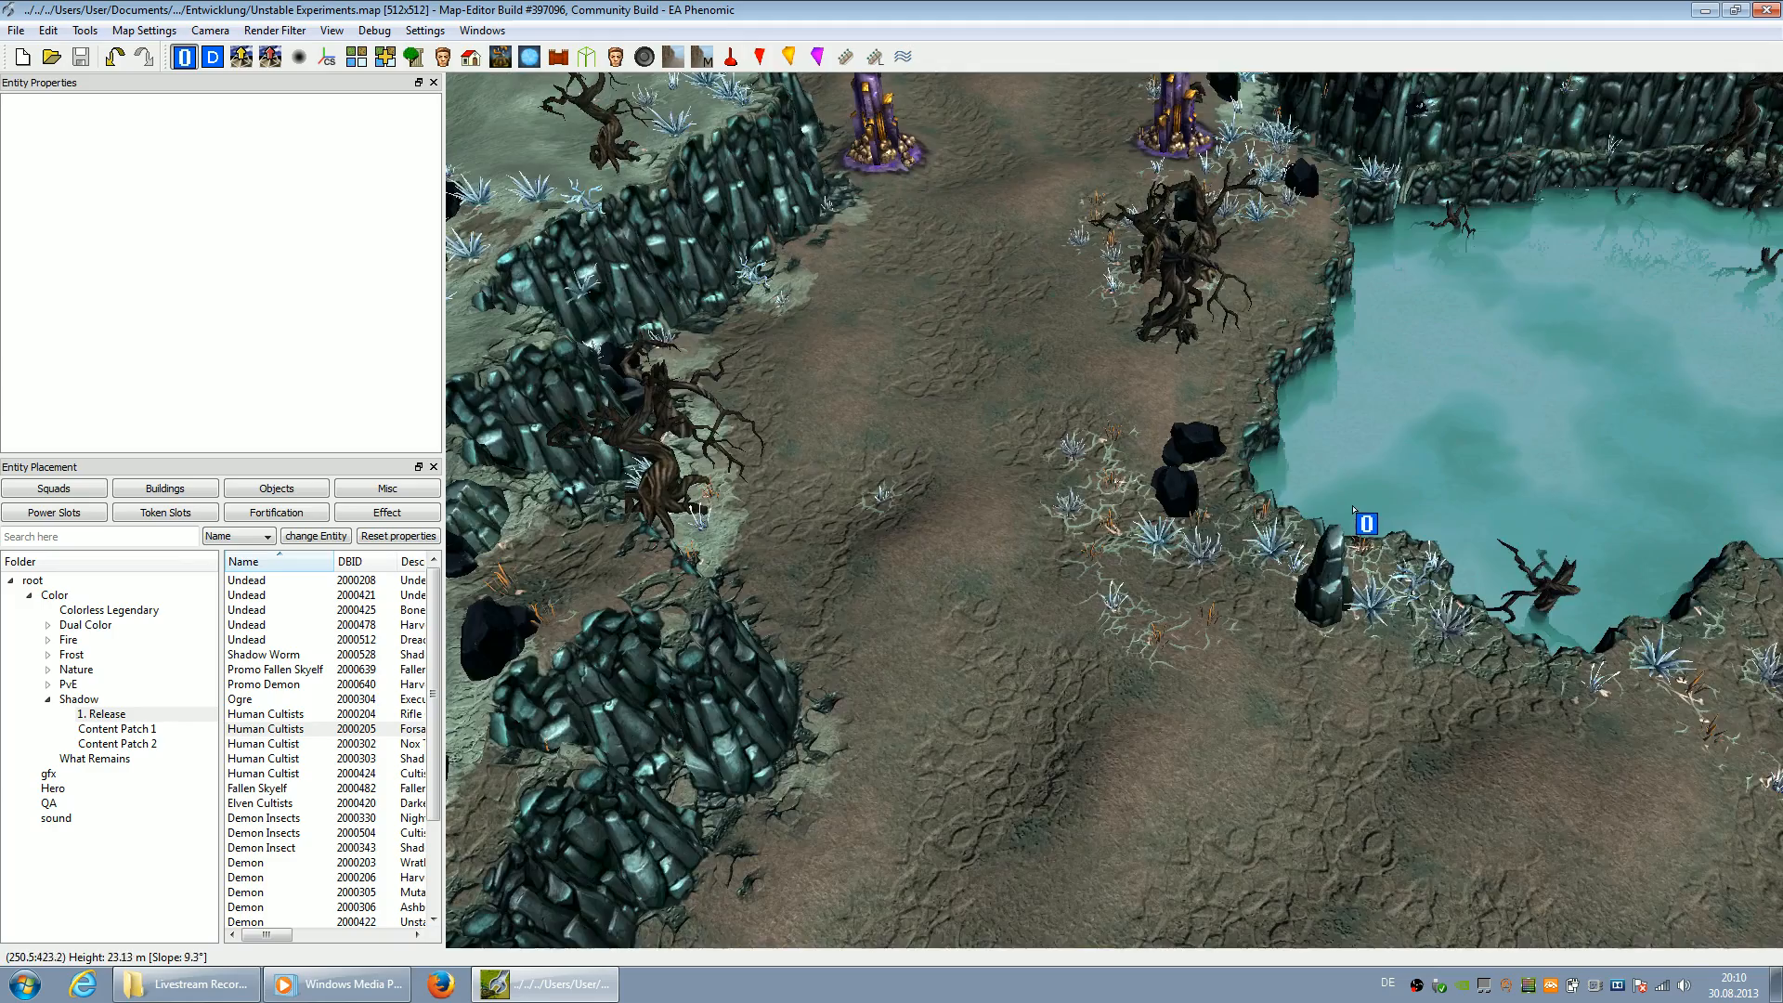
# Examine the enemy base from its entrance towers to the slots, and check the Shadow Orb's properties
pyautogui.press('Right')
pyautogui.press('Down')
pyautogui.press('Left')
pyautogui.press('Up')
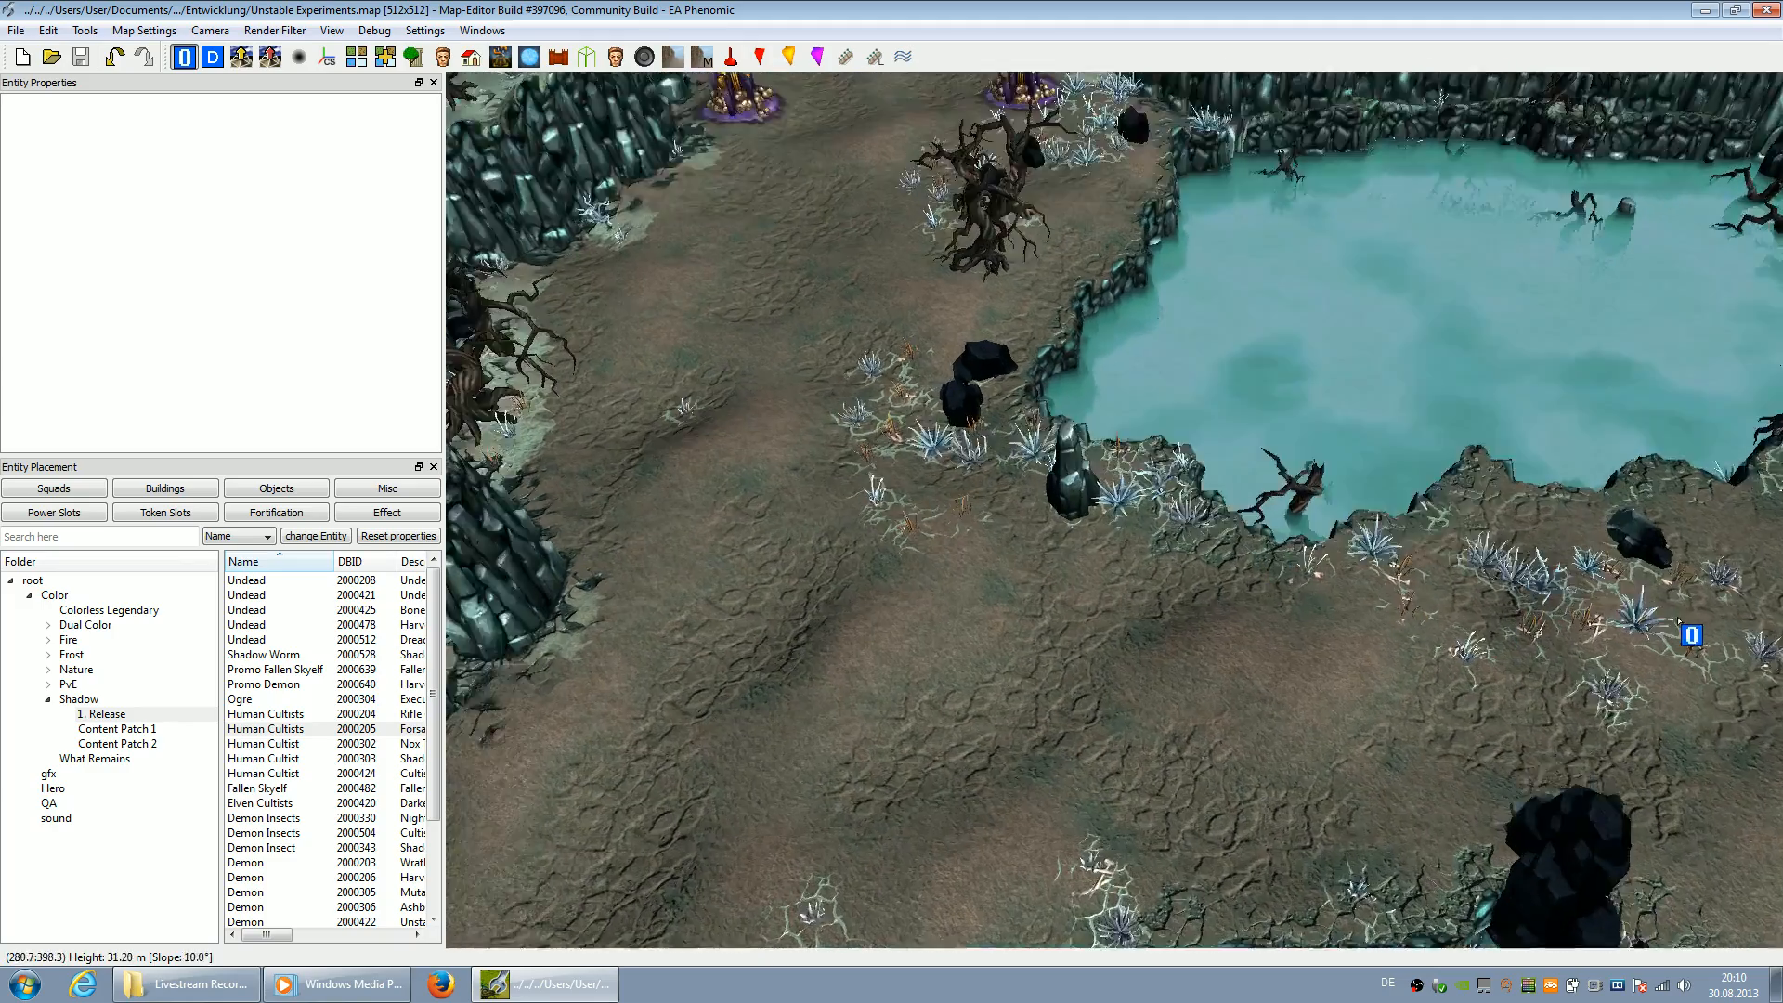
pyautogui.press('Up')
pyautogui.press('Left')
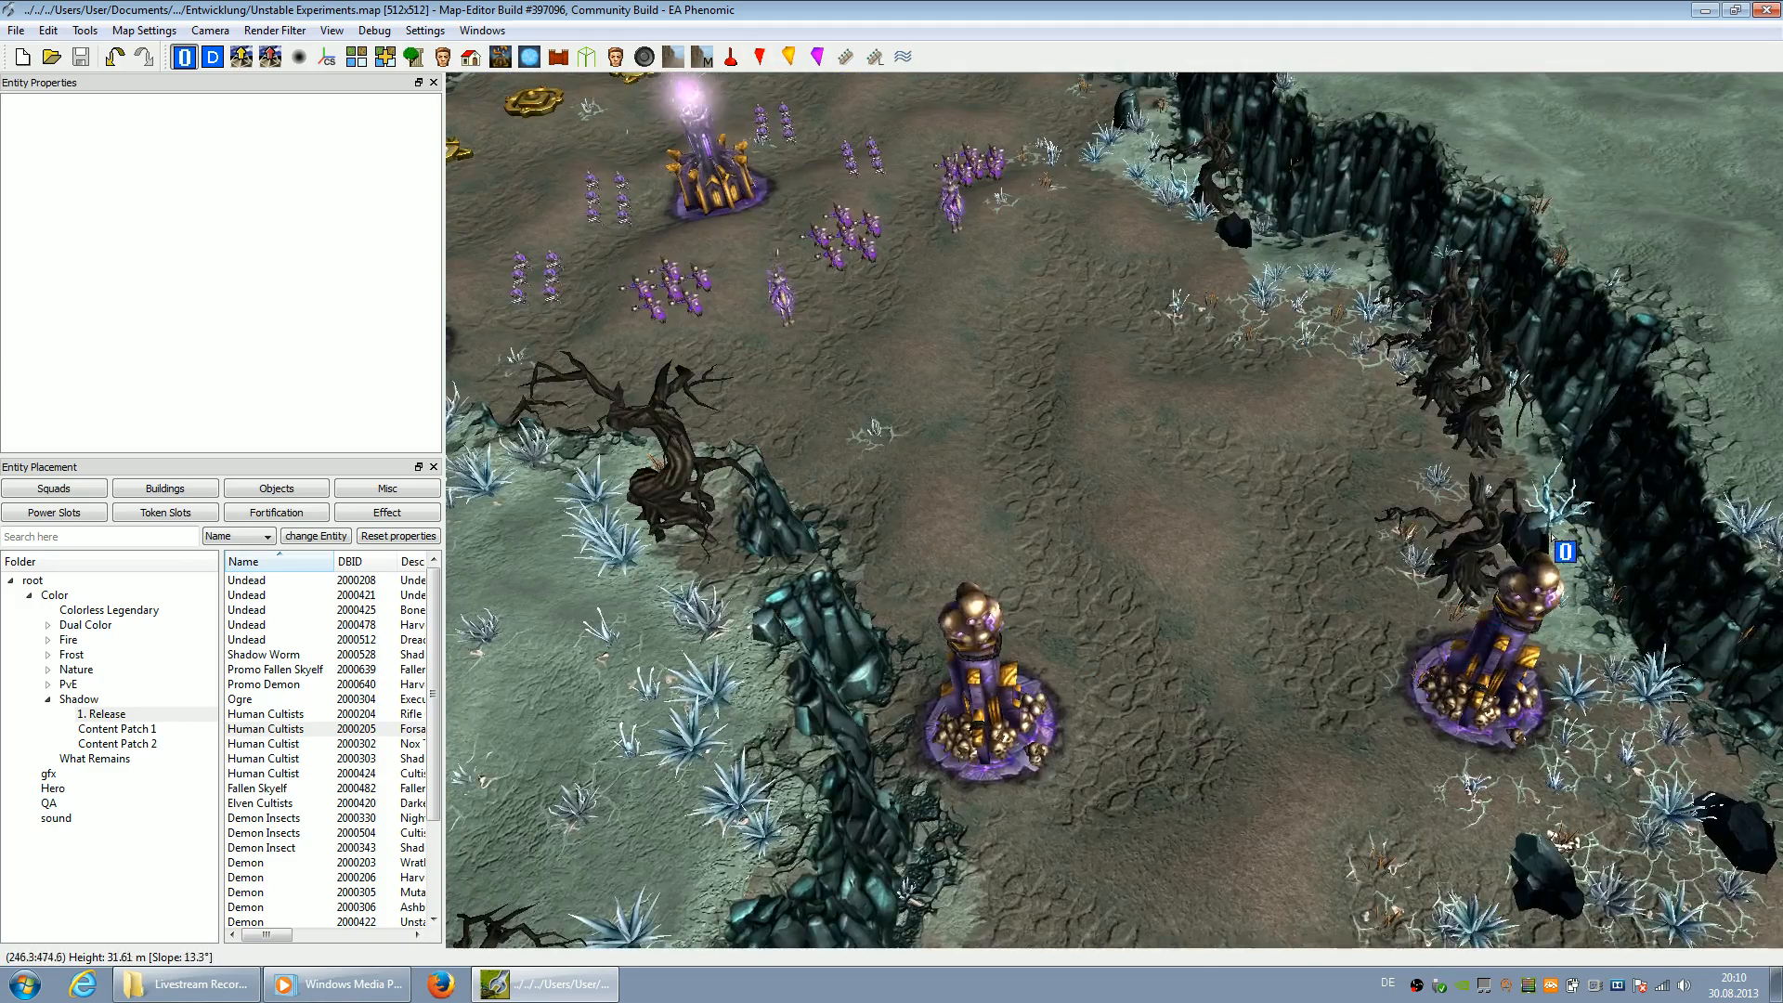
pyautogui.press('Left')
pyautogui.press('Up')
pyautogui.press('Right')
pyautogui.click(837, 504)
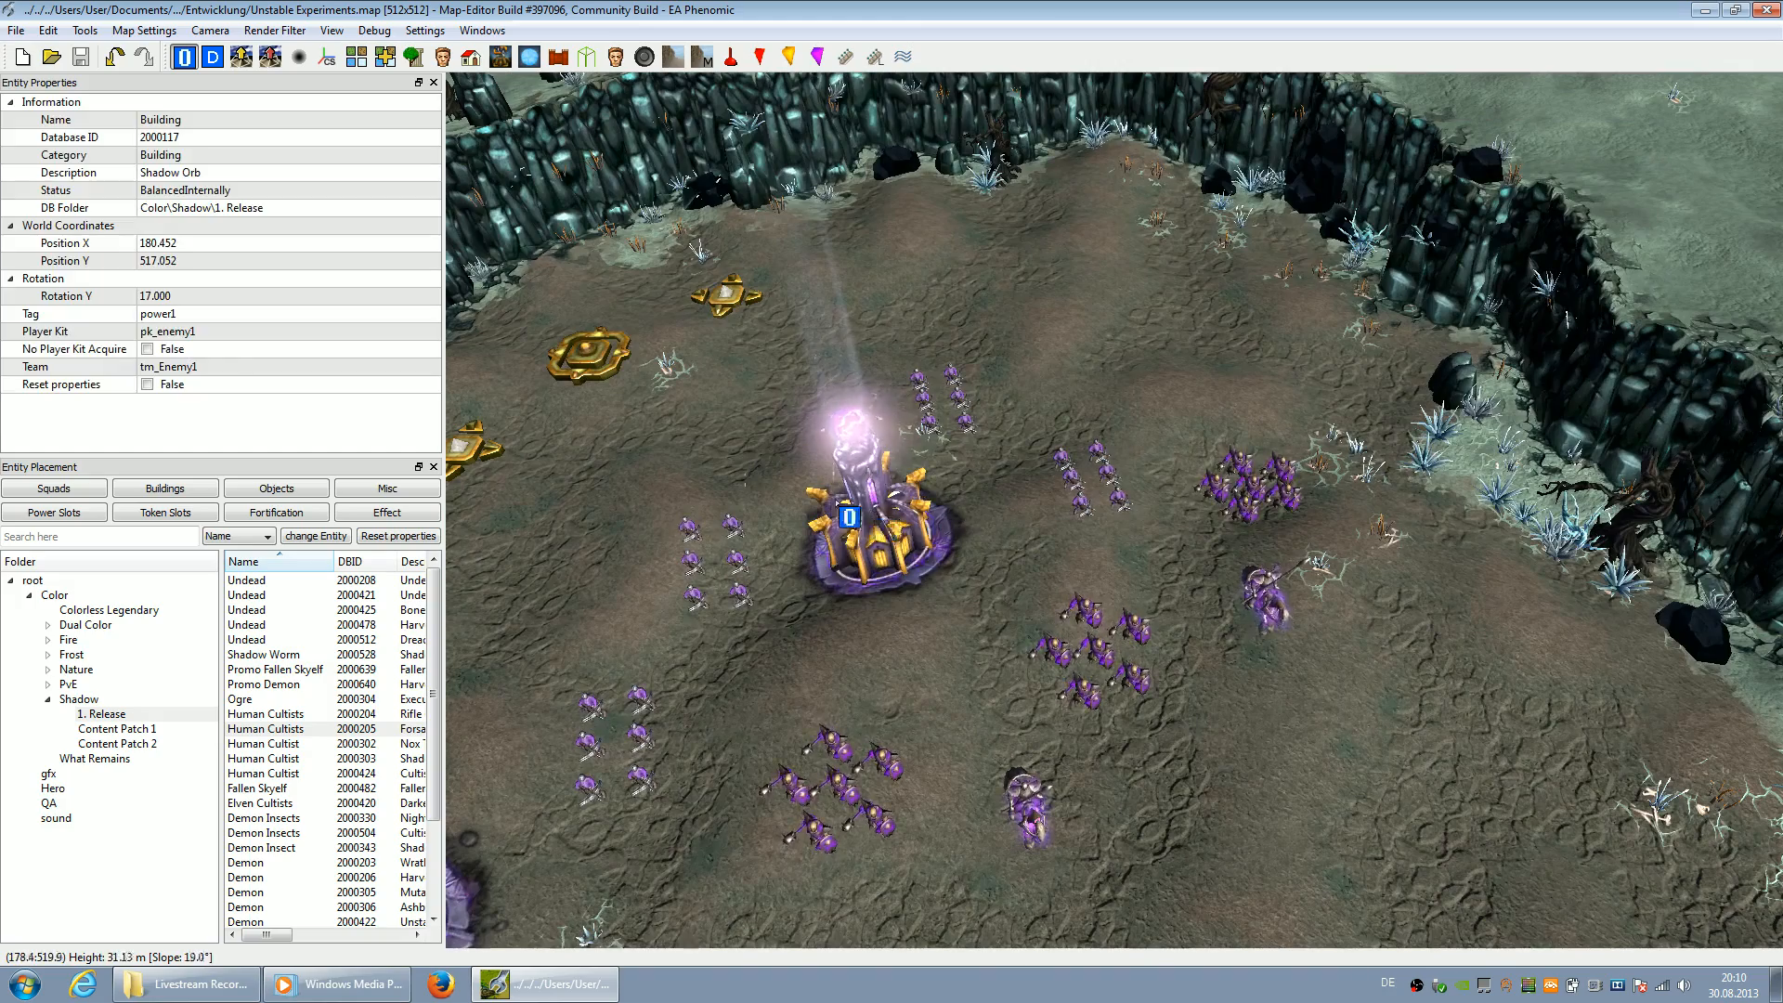
pyautogui.press('Left')
pyautogui.press('Down')
pyautogui.click(856, 454)
pyautogui.press('Left')
pyautogui.press('Down')
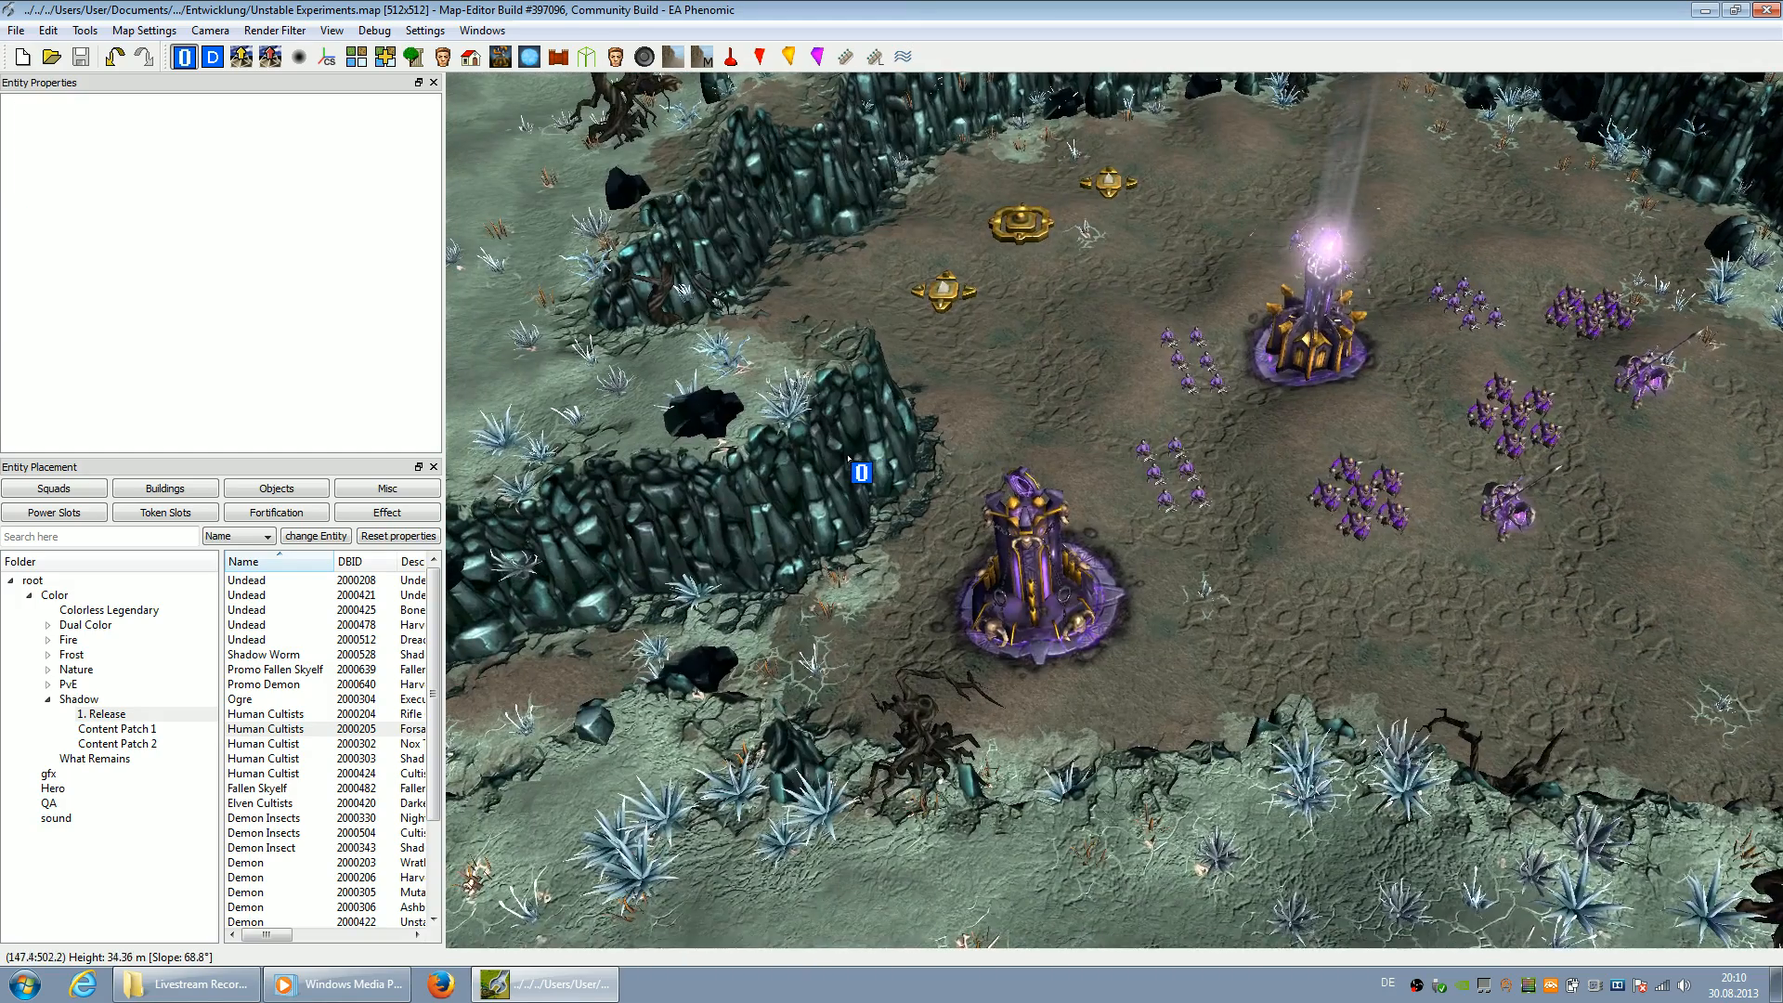
# Move the enemy base's outlying PvE 900 power slot beyond the other power slot, to about X 172, Y 547, and save the map
pyautogui.press('Up')
pyautogui.moveTo(893, 533); pyautogui.dragTo(1260, 355)
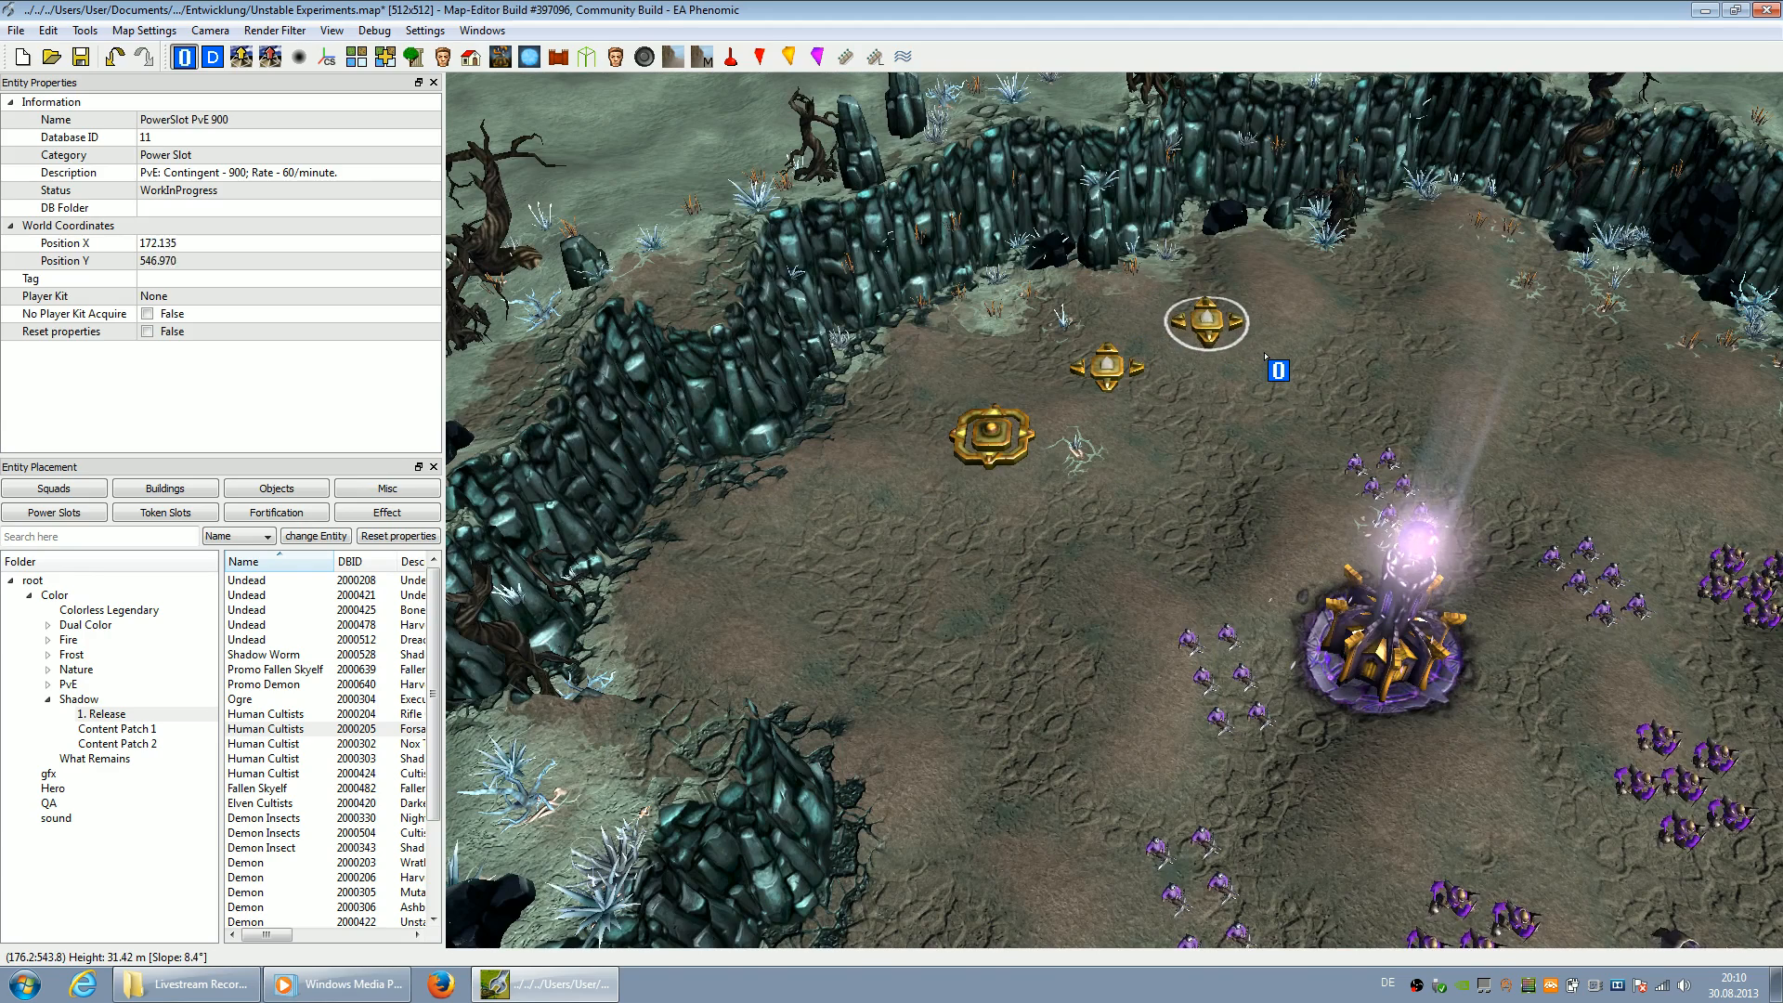
pyautogui.click(1183, 490)
pyautogui.click(81, 58)
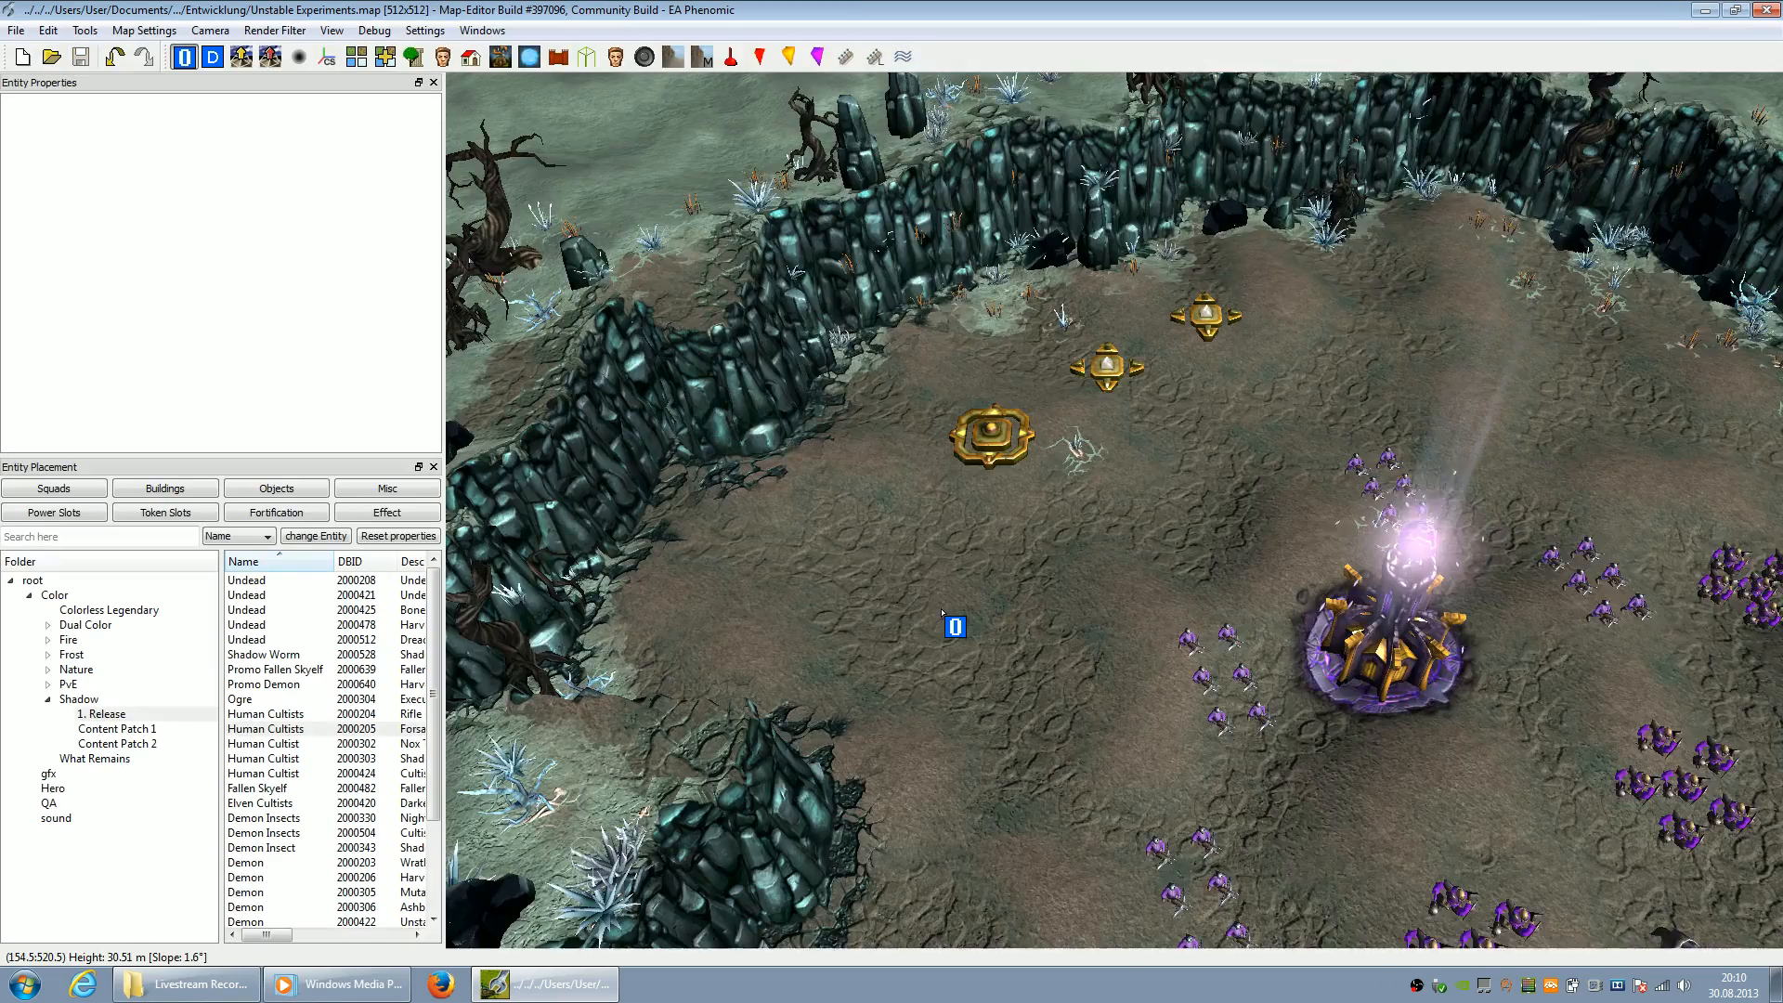
# Trace the route from the enemy base past the lake back to the start area with the ingame camera
pyautogui.press('Down')
pyautogui.press('Right')
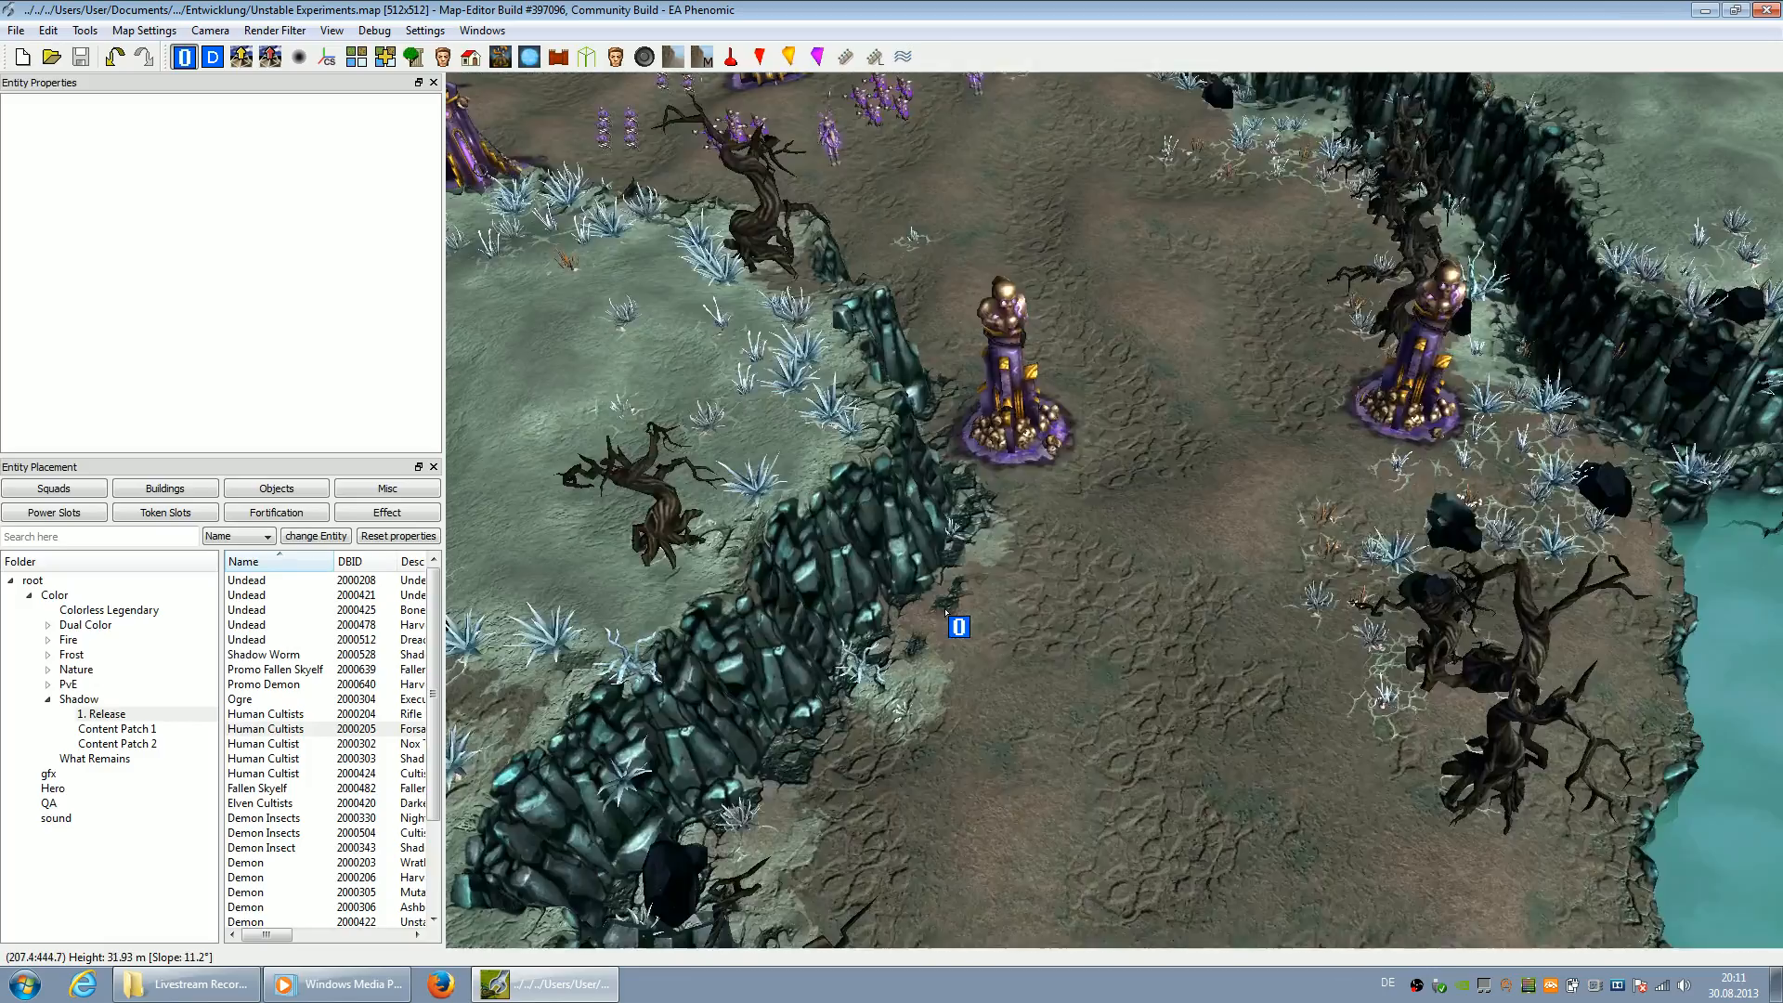
pyautogui.press('Down')
pyautogui.press('Right')
pyautogui.press('Down')
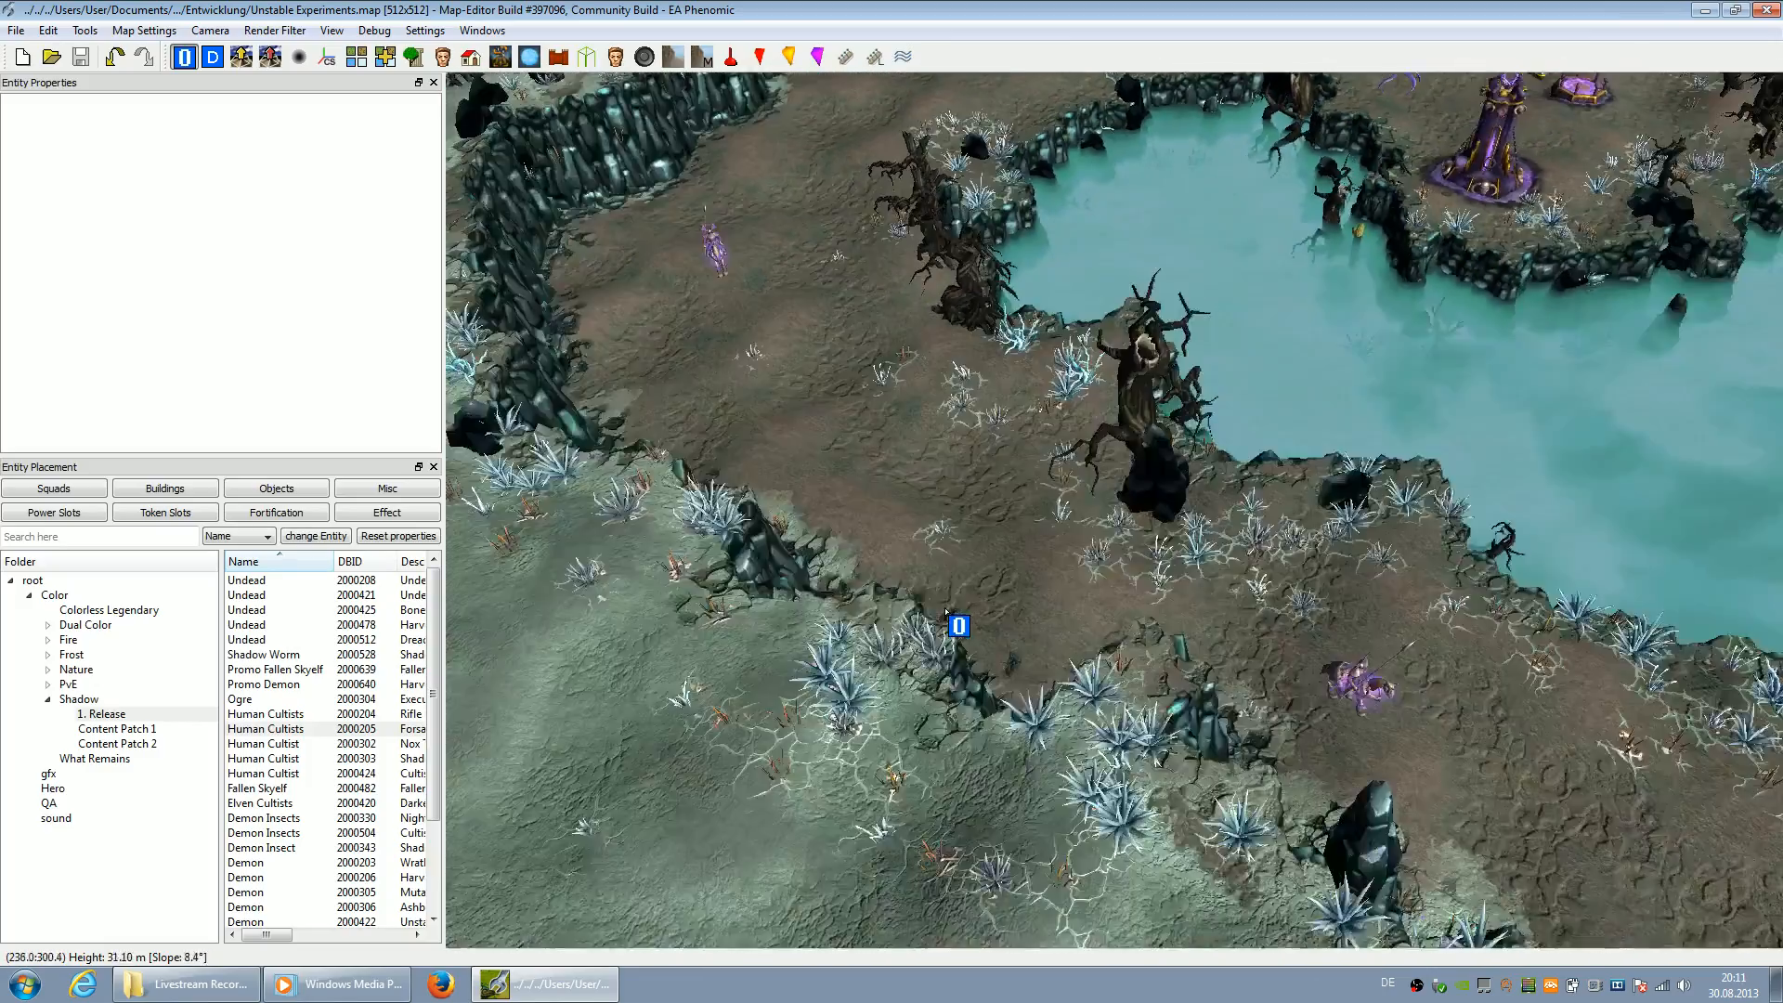
pyautogui.press('Right')
pyautogui.press('Down')
pyautogui.press('Right')
pyautogui.press('Left')
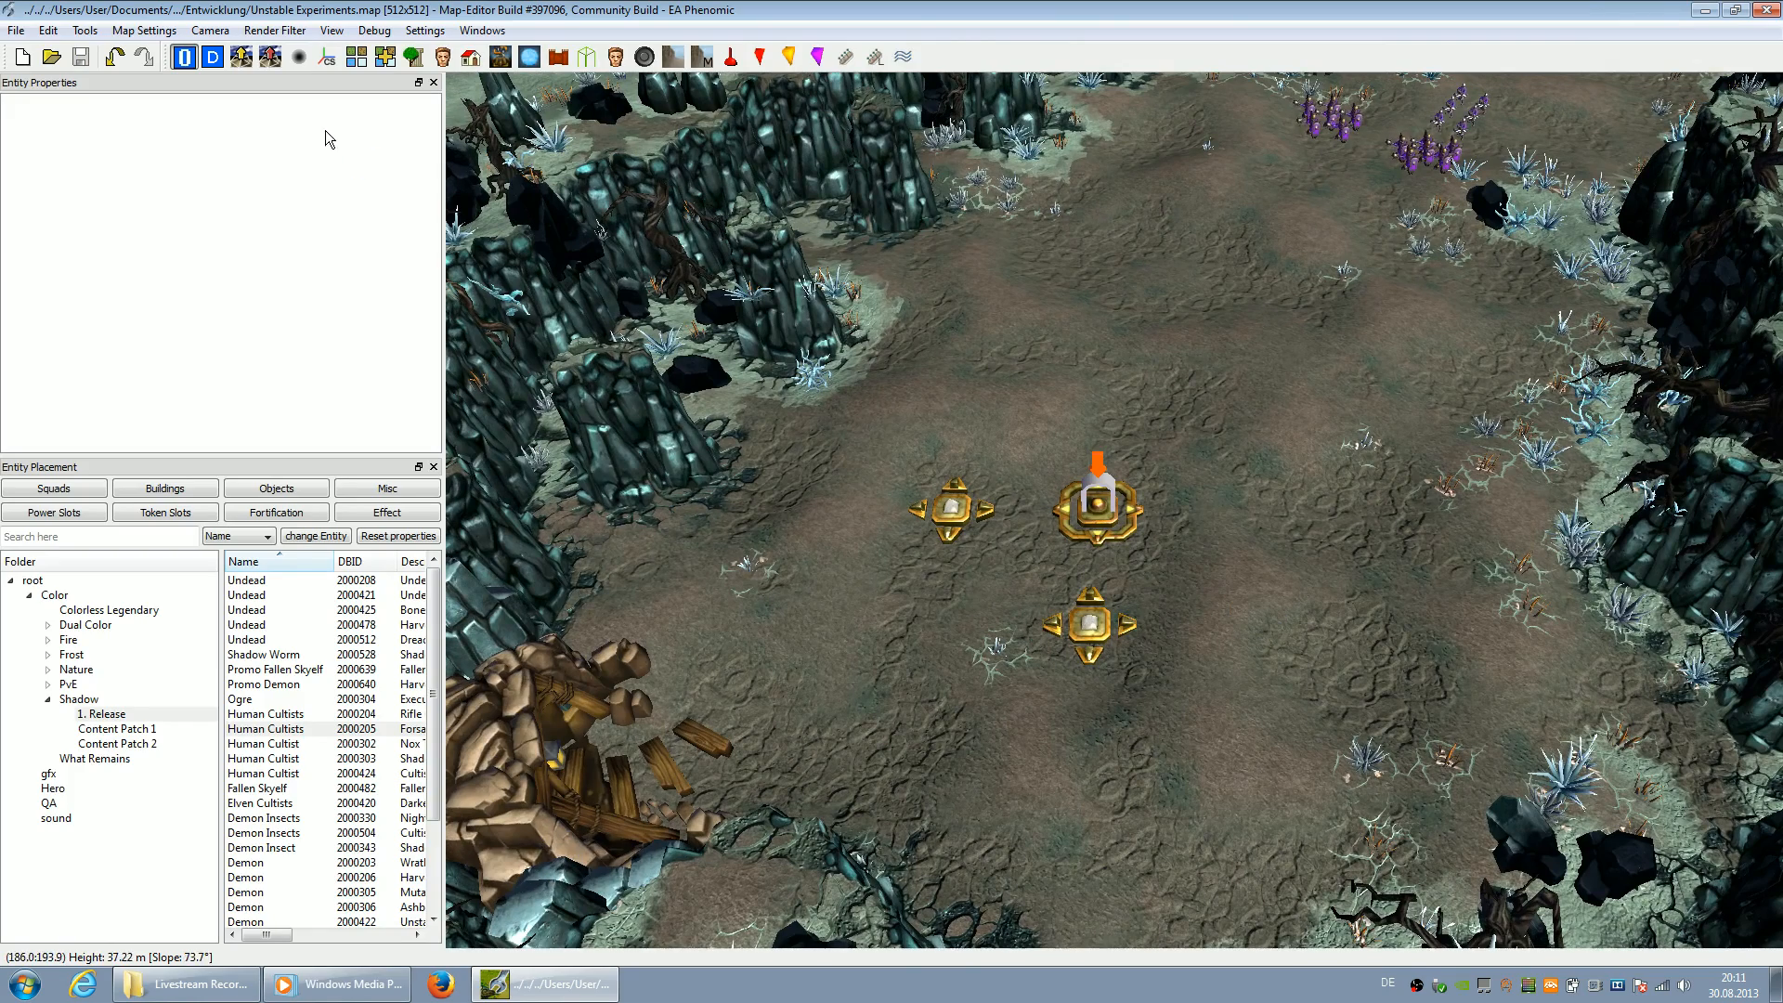
# Switch back to the editor camera and review the map from the start area over the lake to the enemy base
pyautogui.click(223, 34)
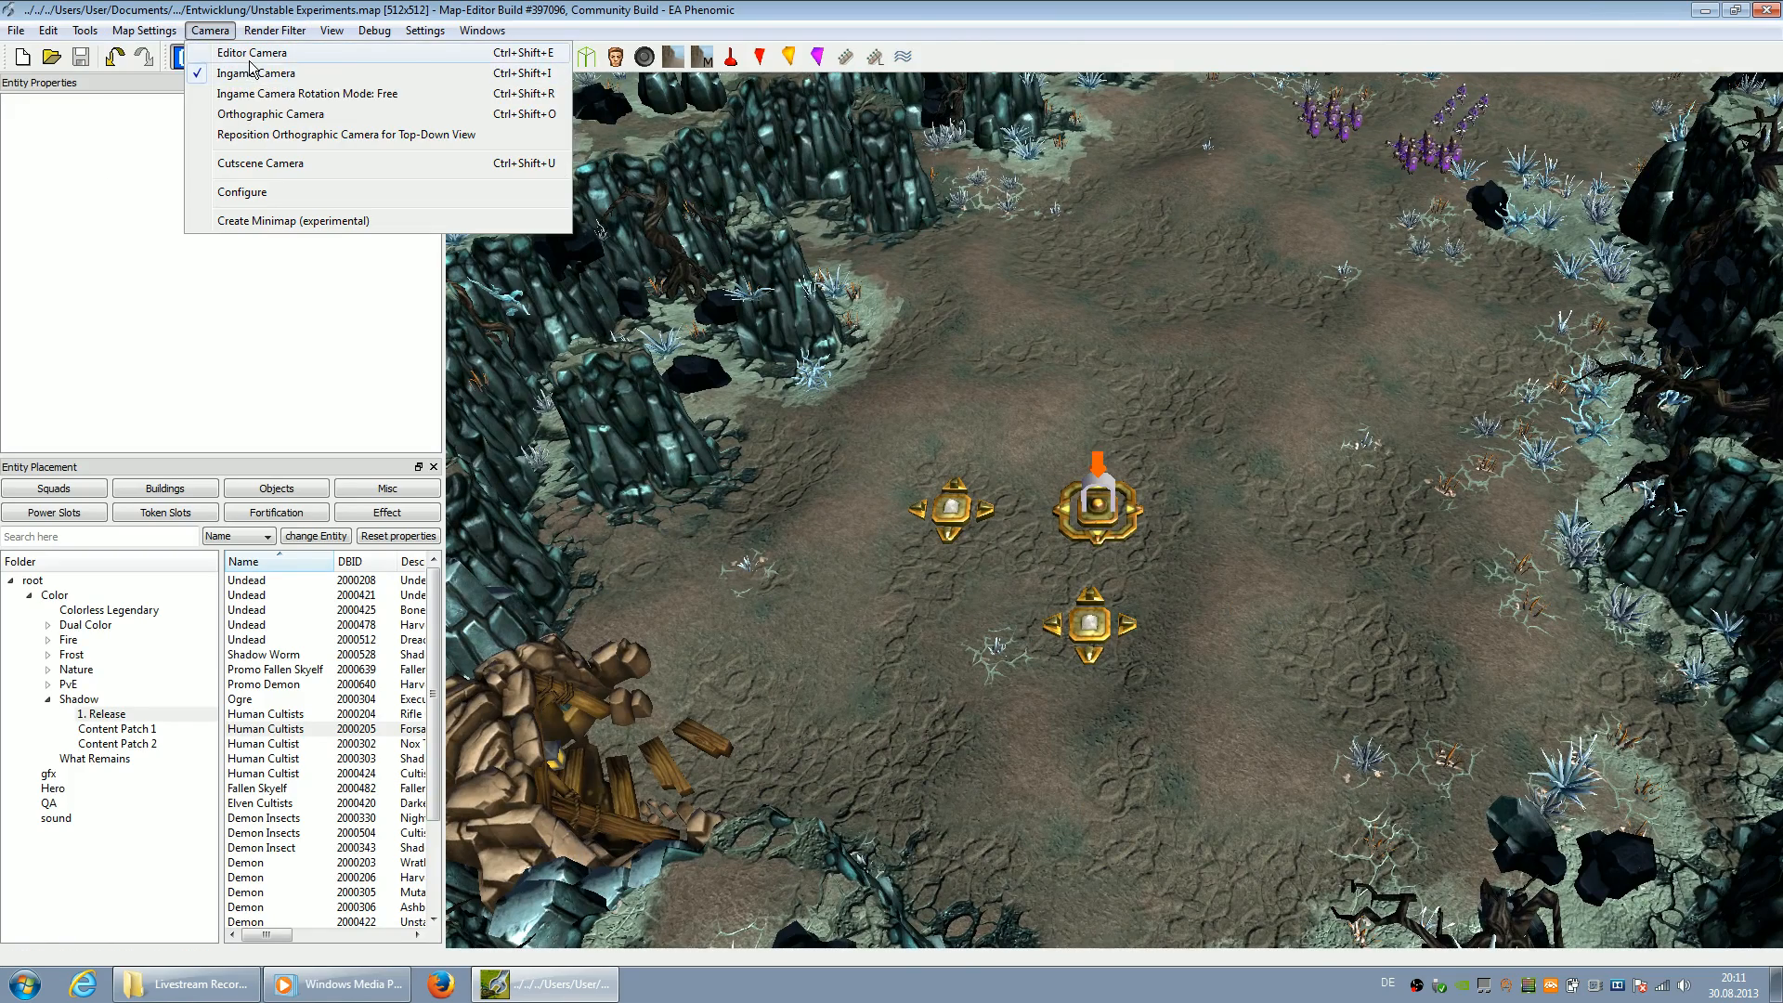
pyautogui.click(255, 72)
pyautogui.press('Up')
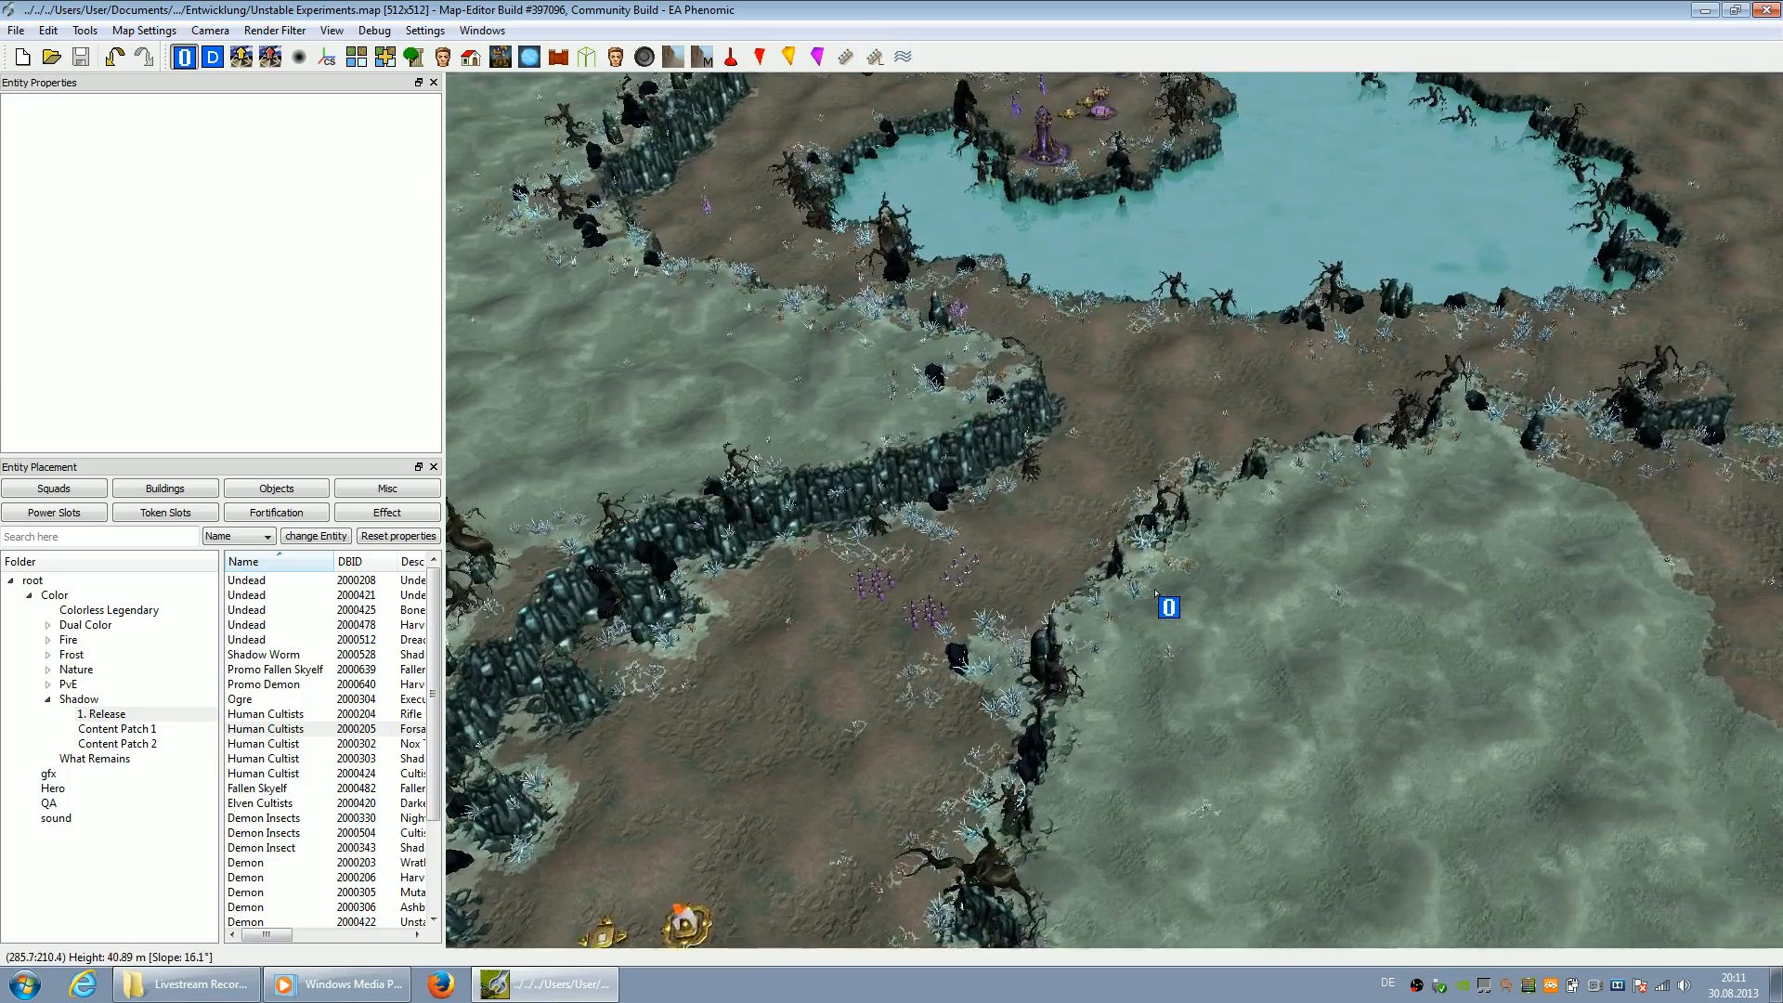
pyautogui.press('Up')
pyautogui.press('Left')
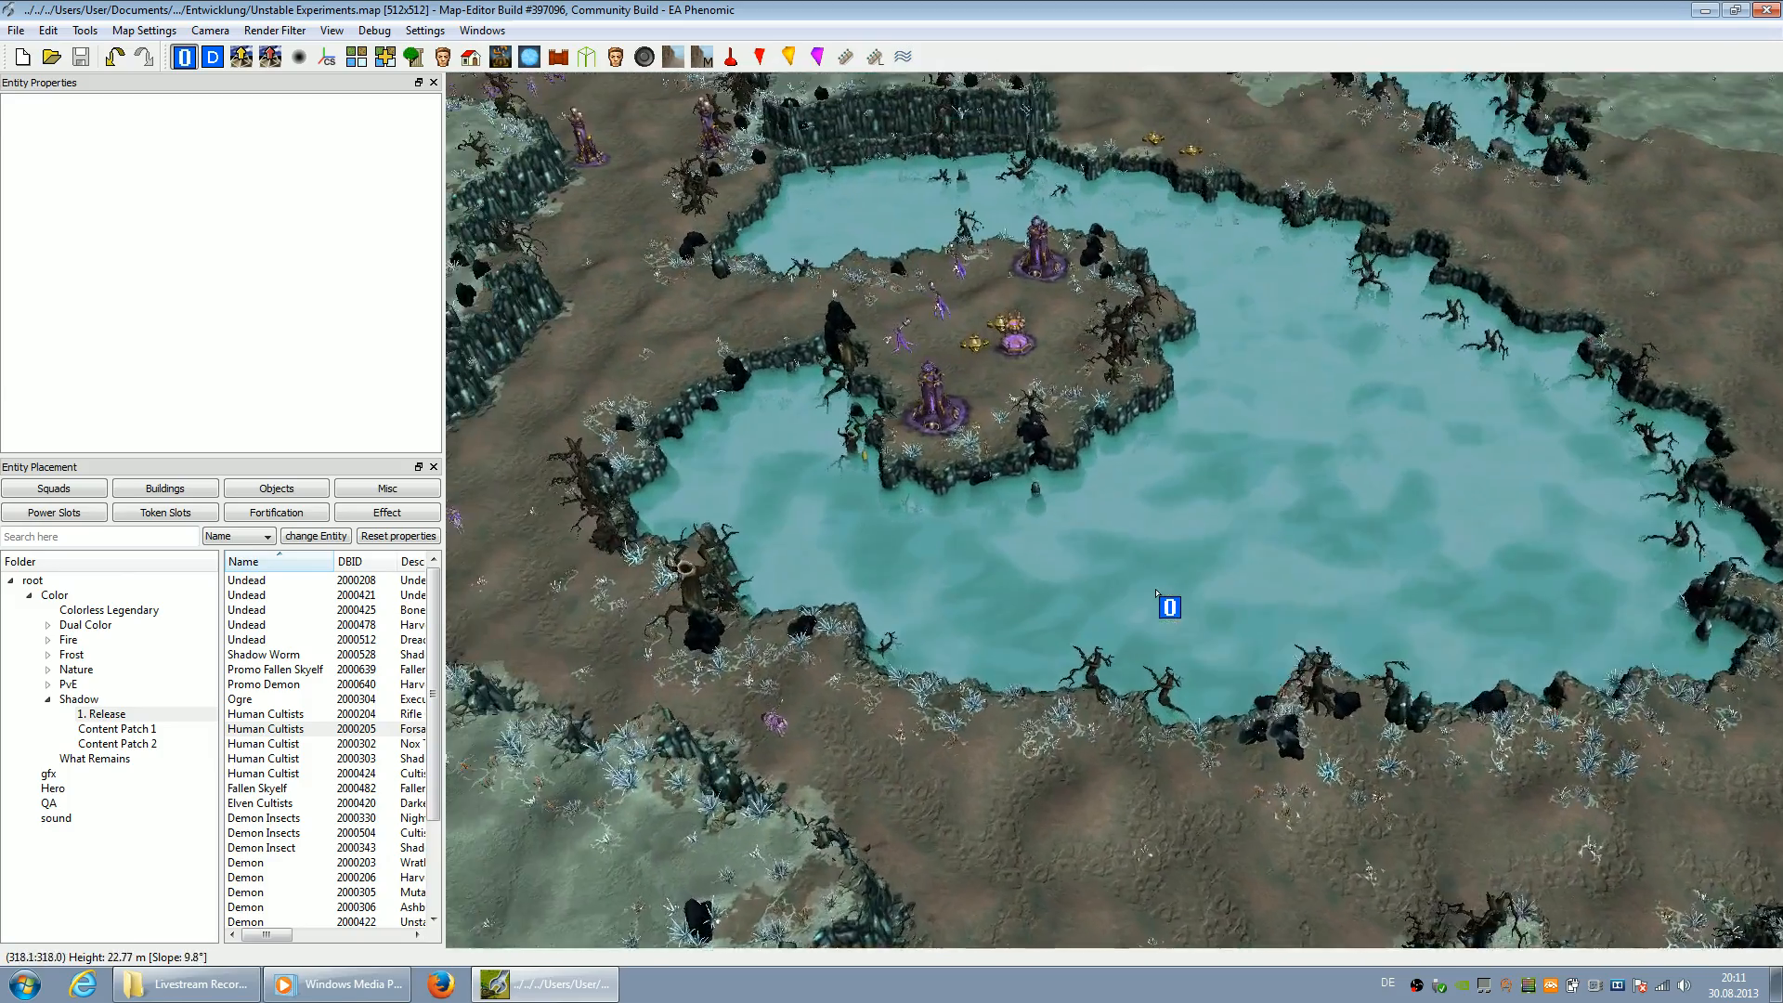
pyautogui.press('Left')
pyautogui.press('Up')
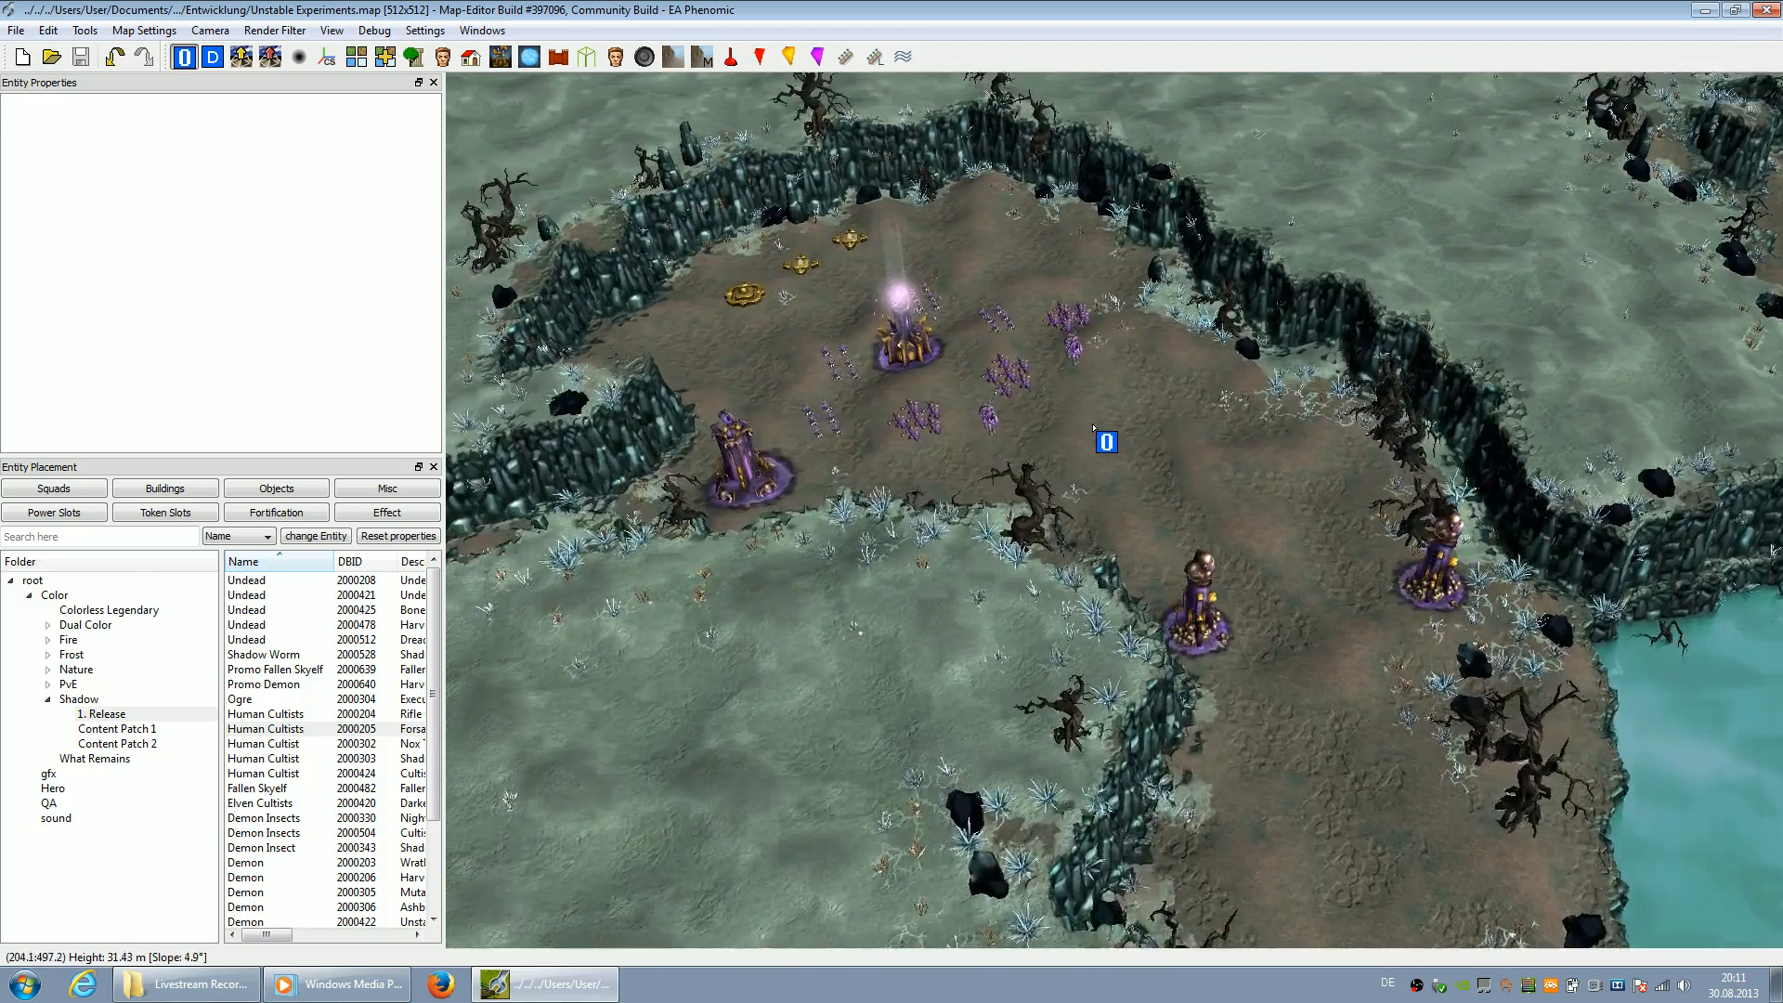
pyautogui.press('Right')
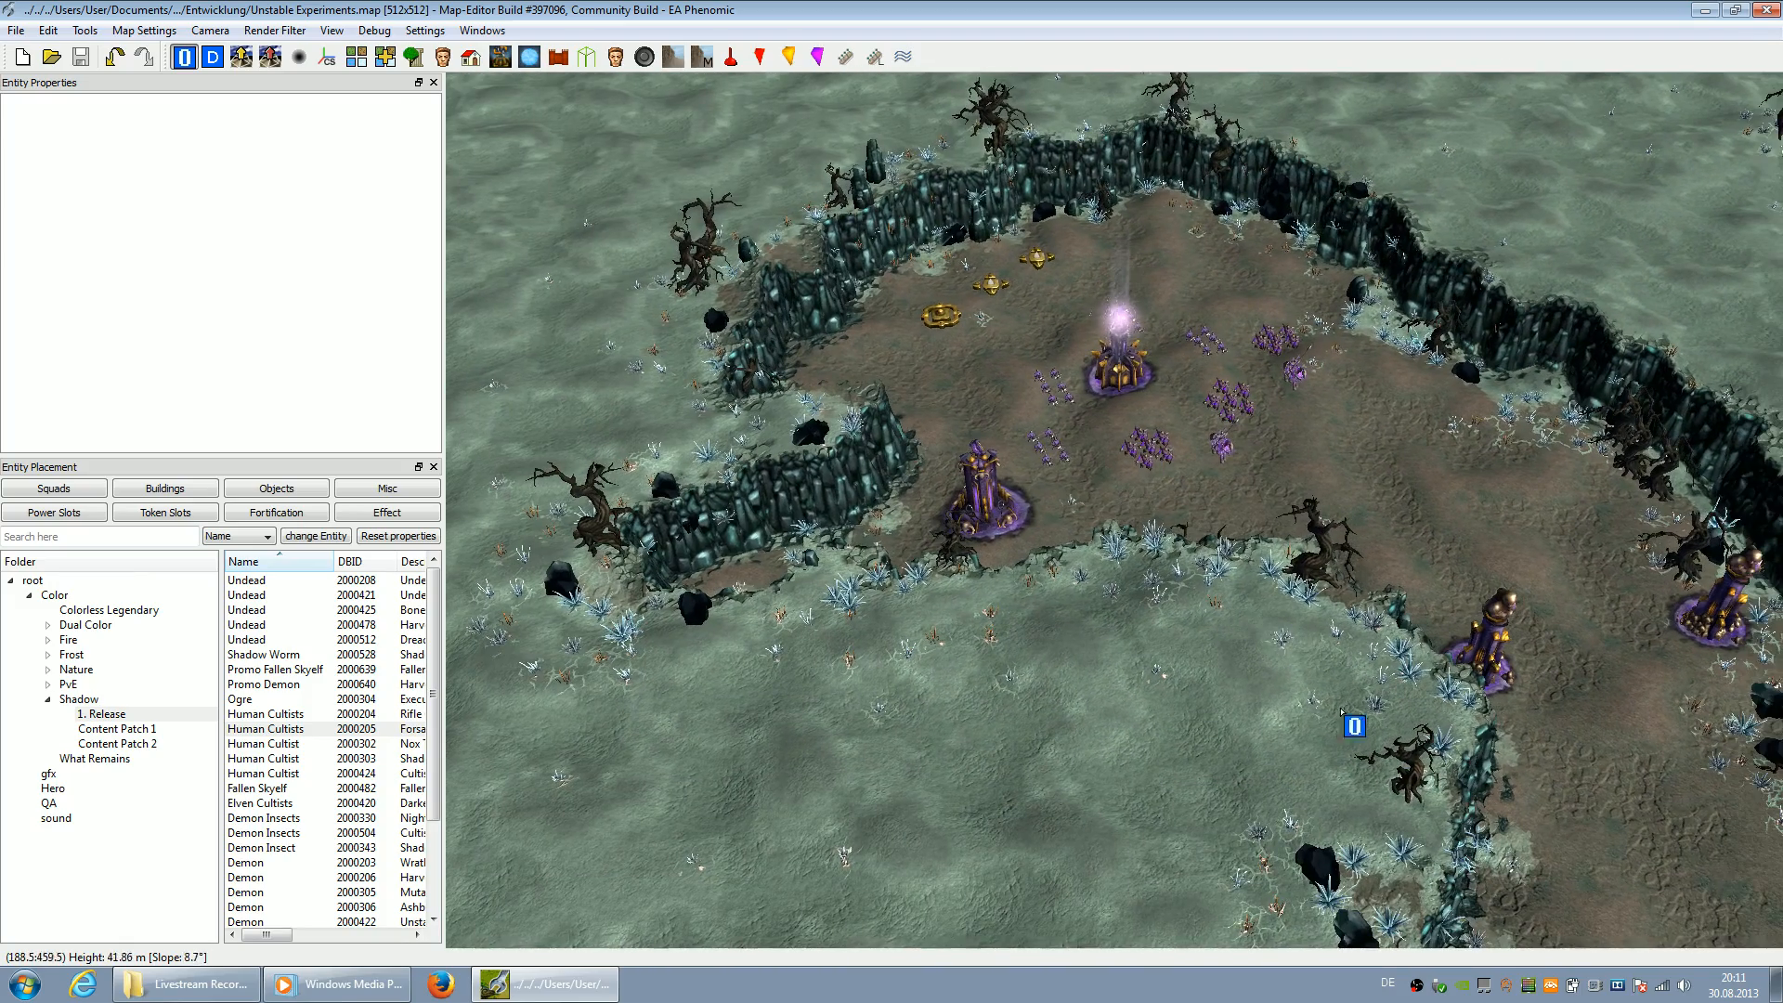